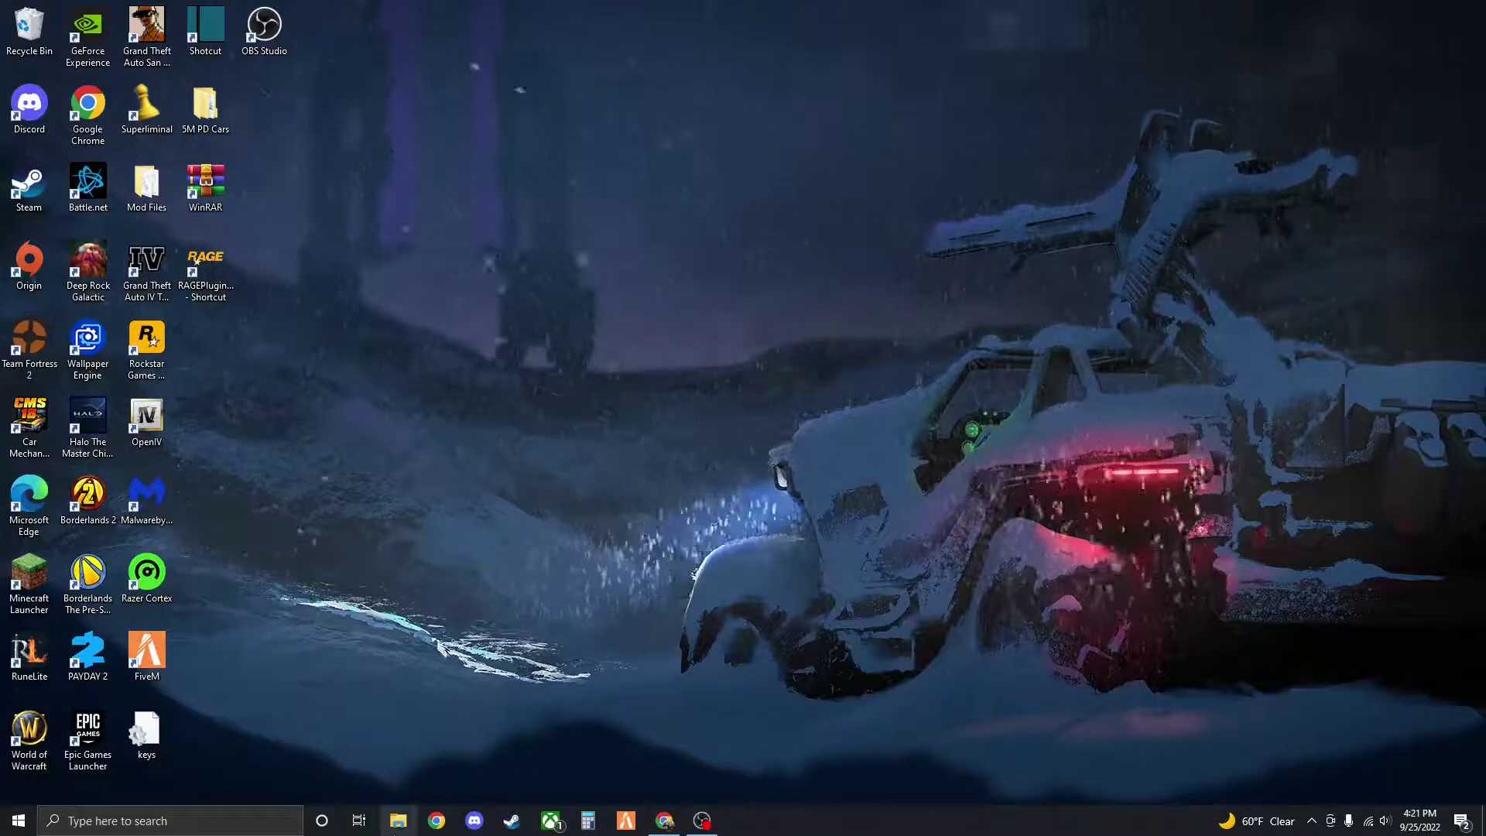
Open File Explorer and browse to the SteamLibrary\steamapps\common folder on the Storage (D:) drive
left_click(398, 821)
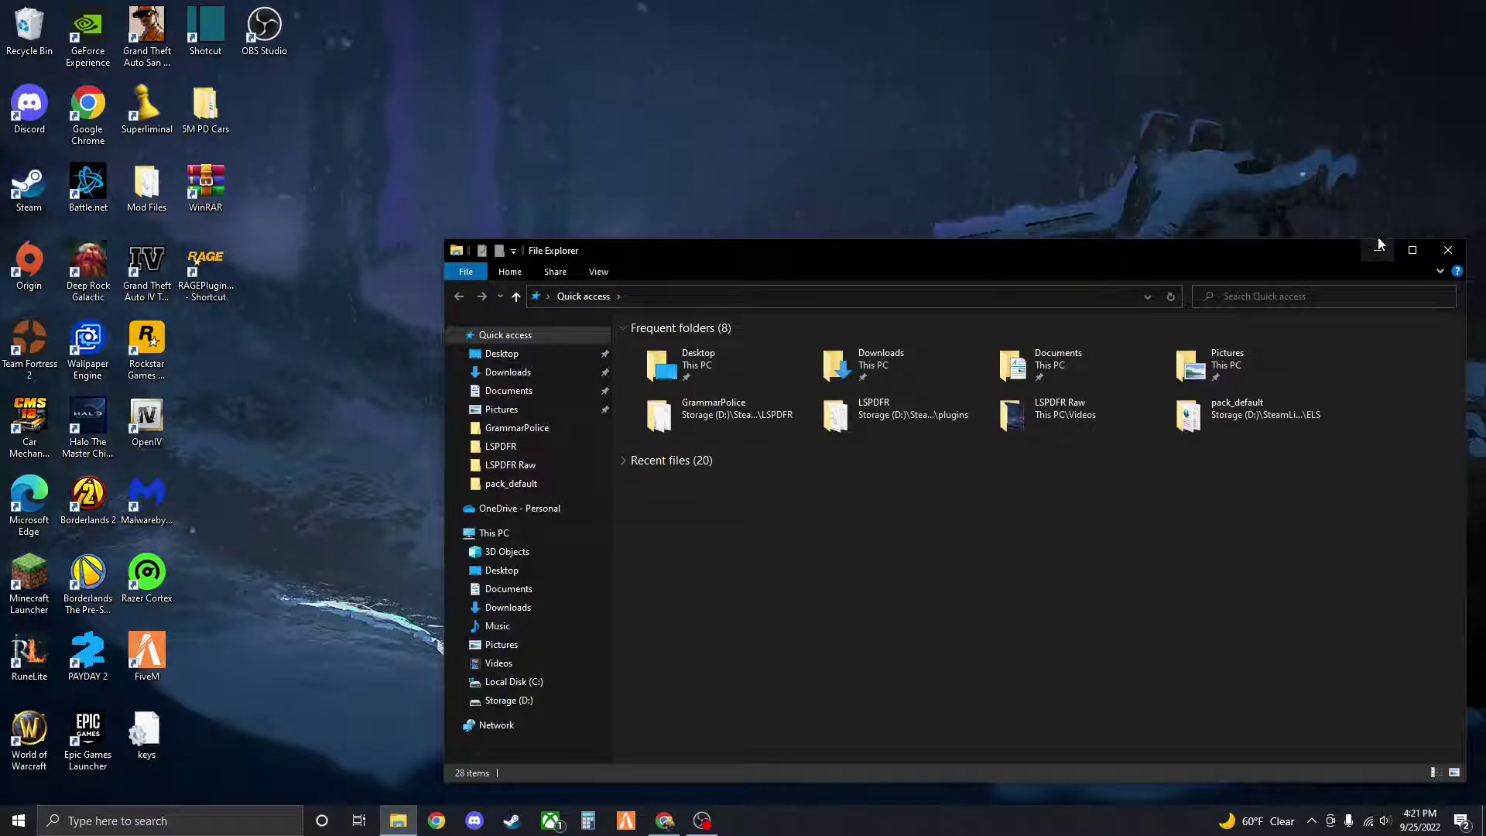
left_click(483, 701)
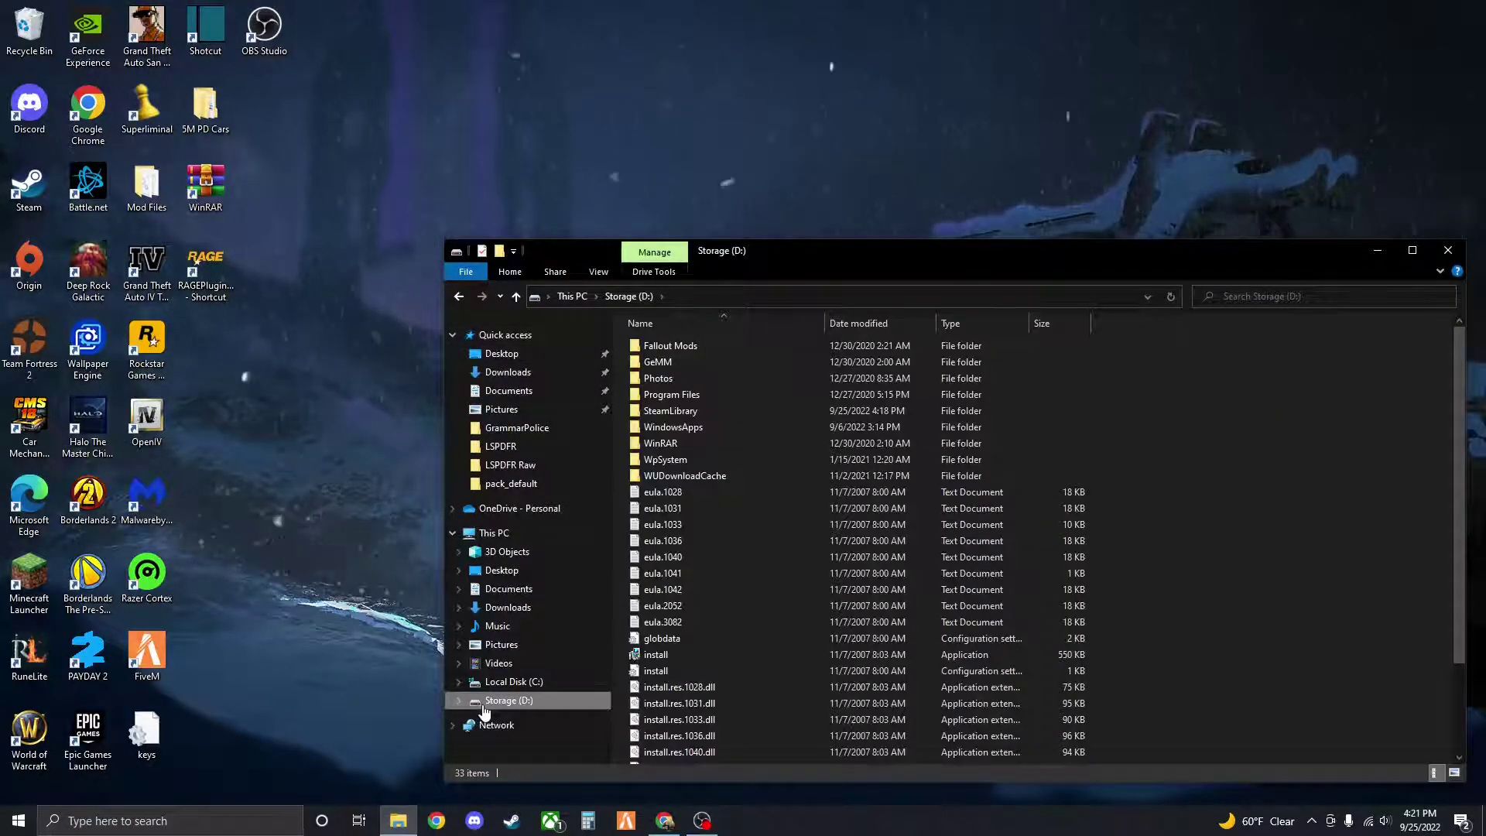
double_click(696, 411)
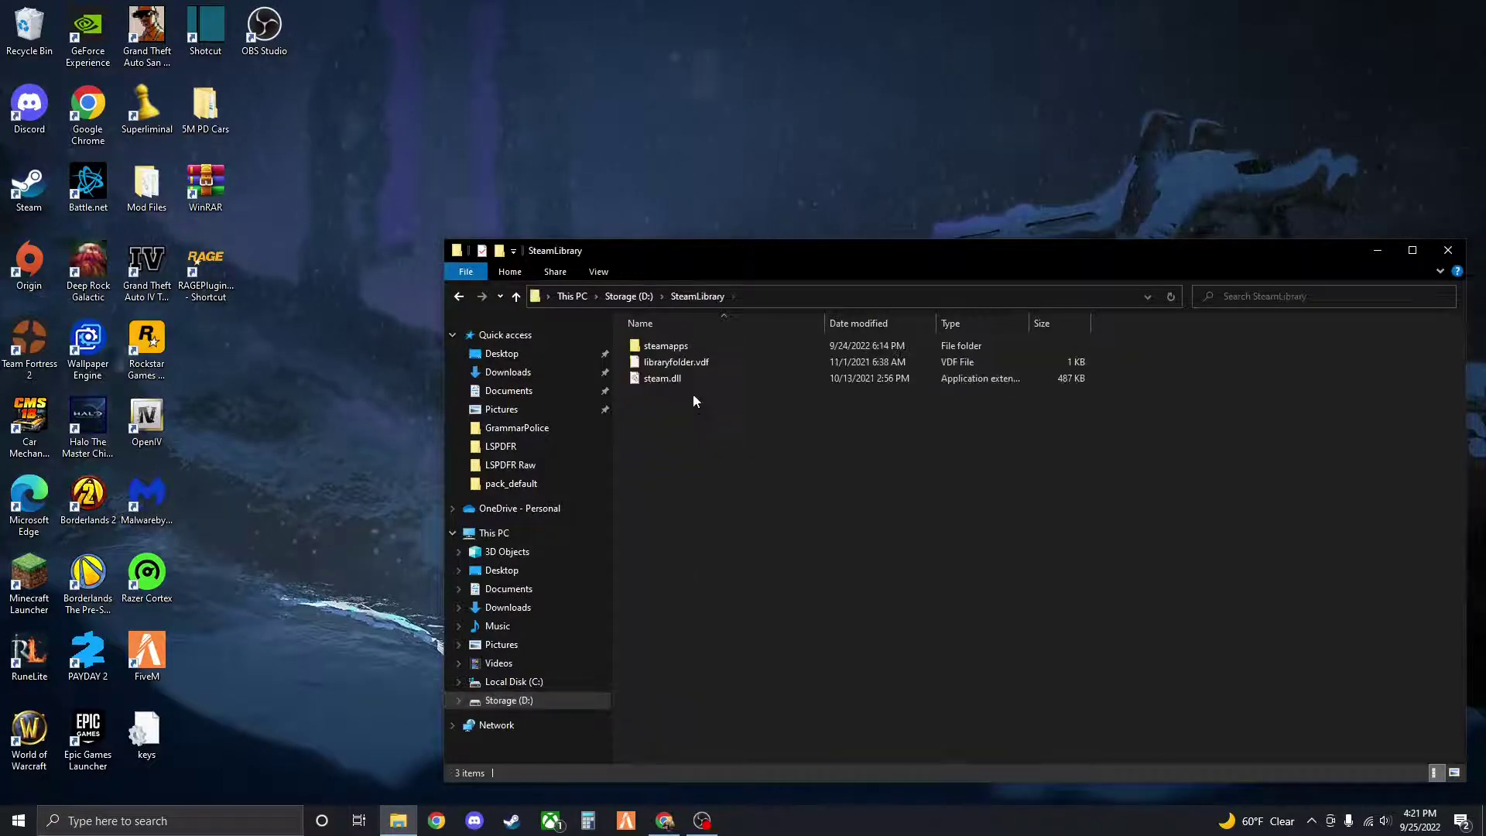
double_click(689, 346)
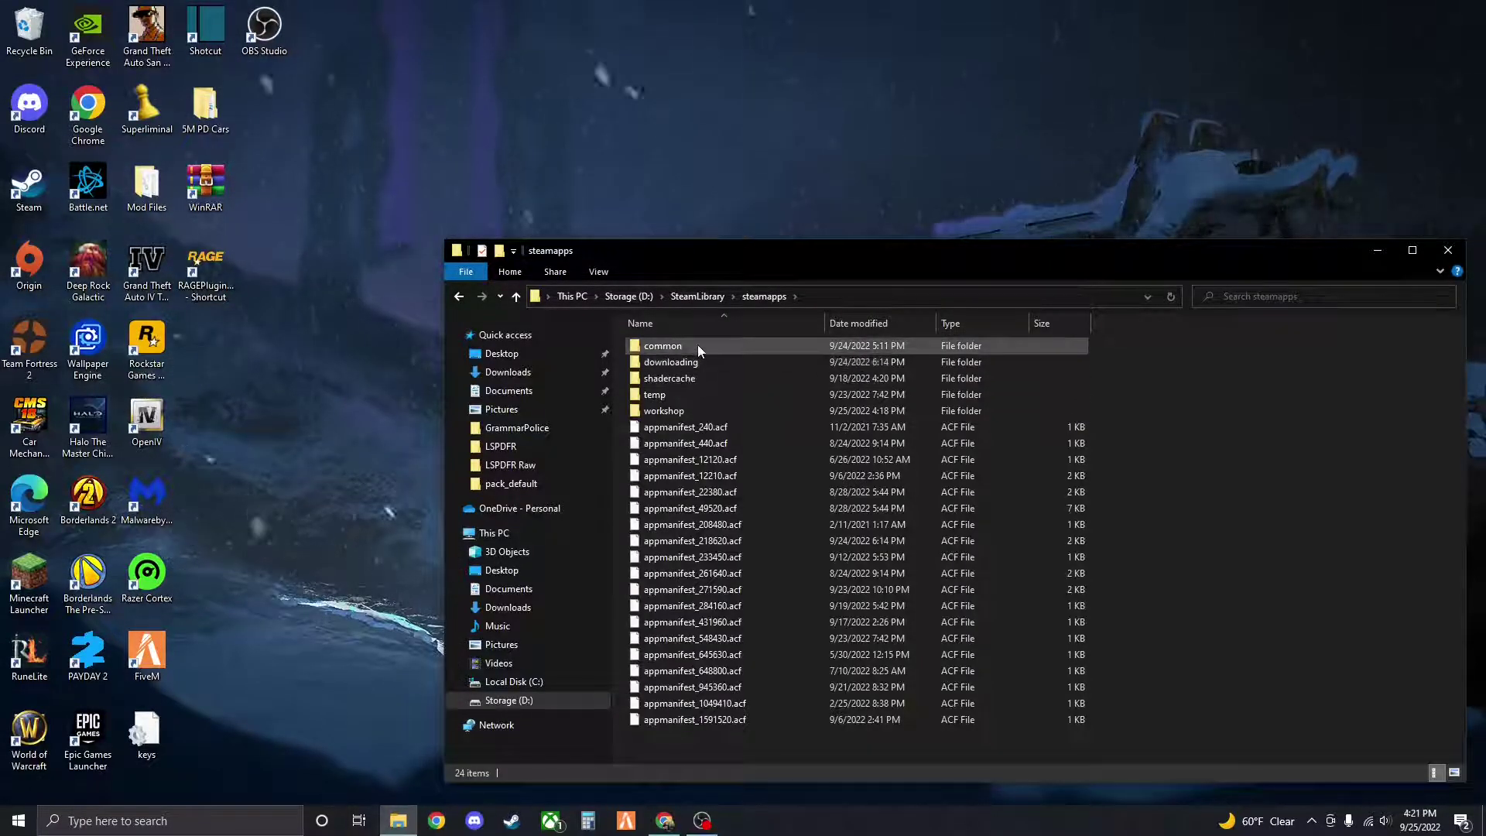
double_click(699, 345)
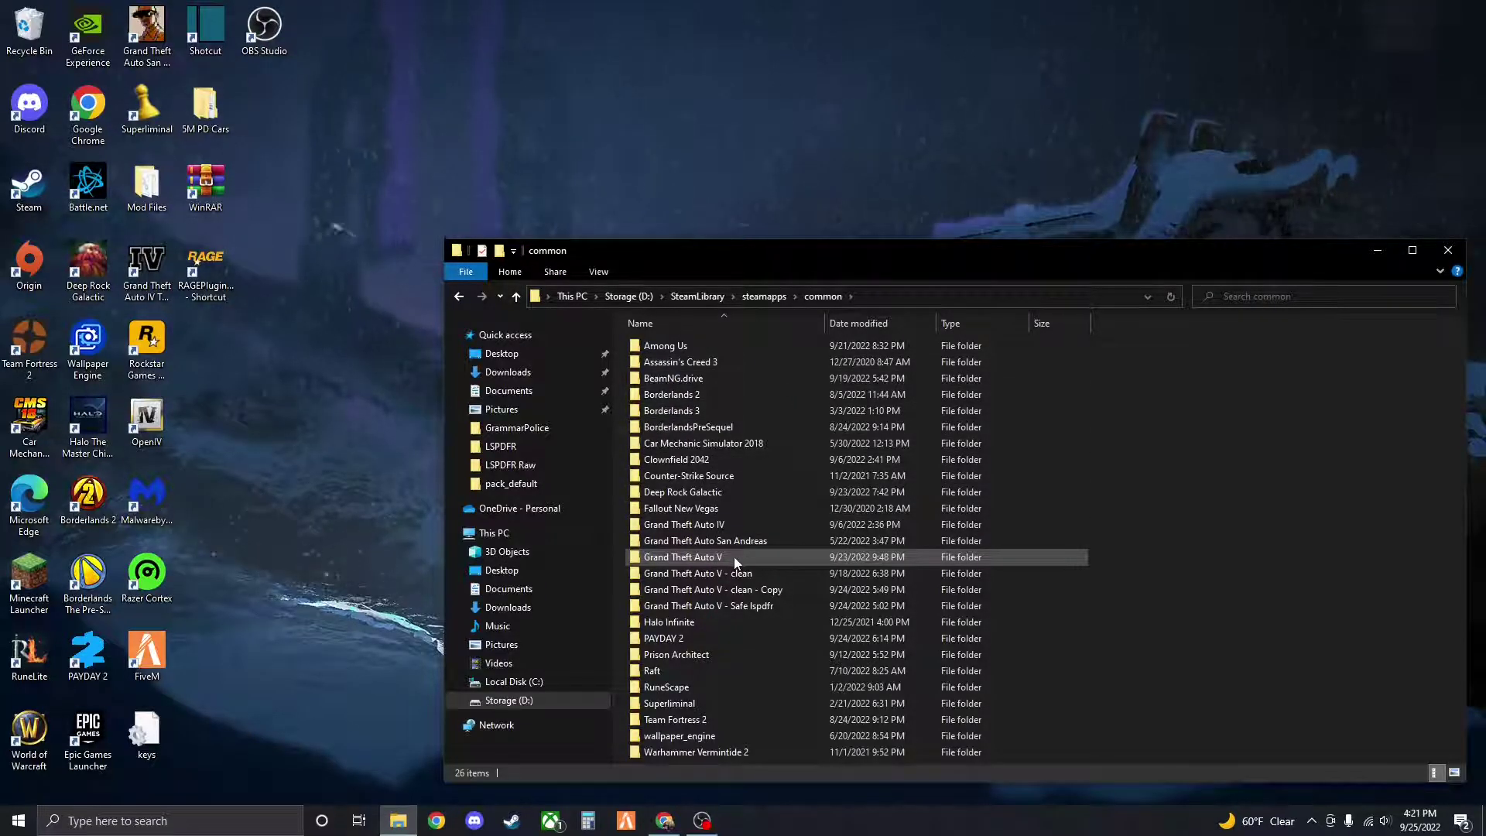
Switch to Steam, browse the local files of Grand Theft Auto V from the library, and close both windows
left_click(511, 824)
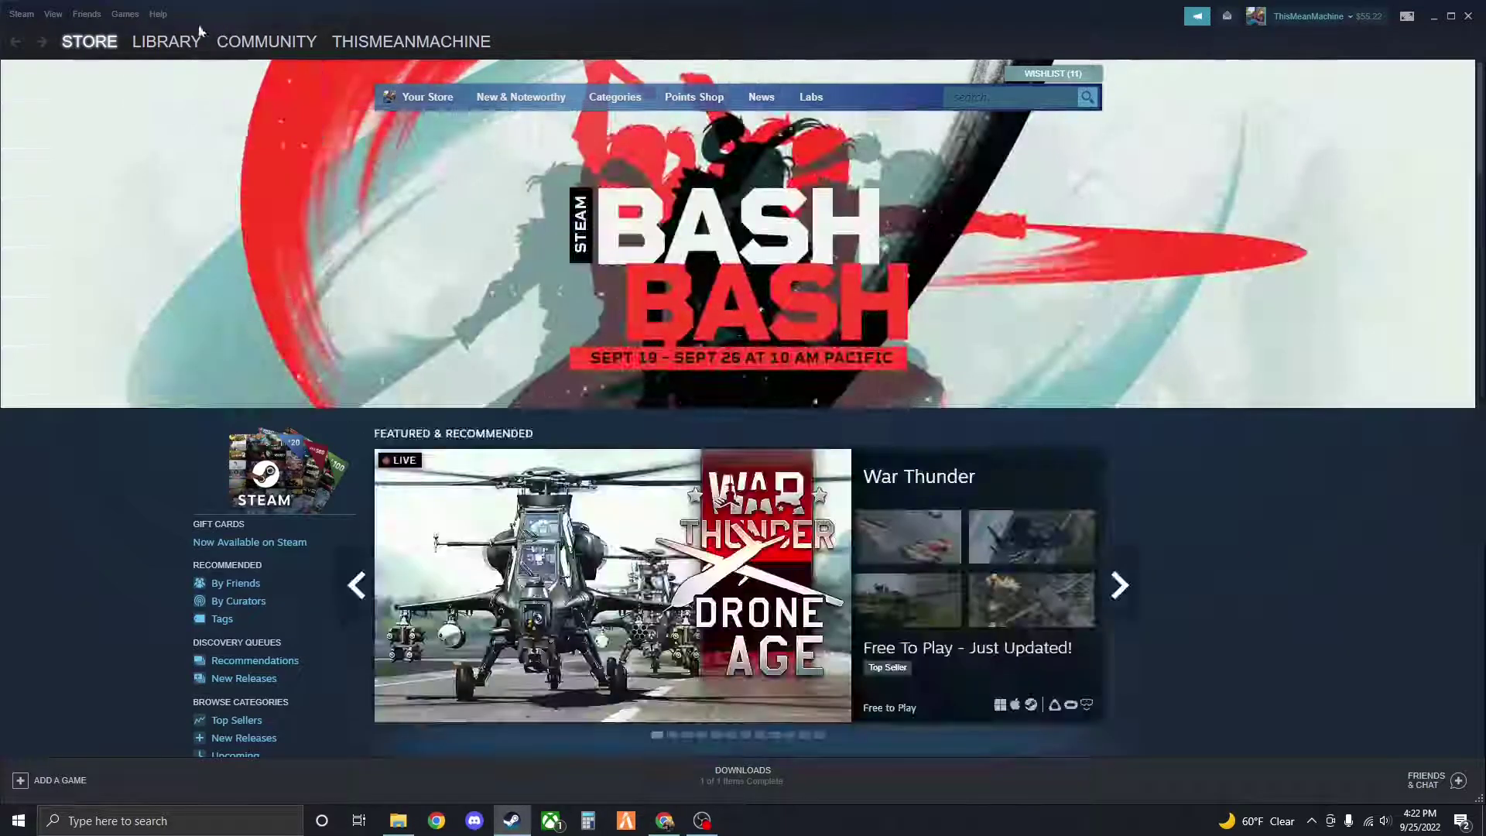
left_click(157, 42)
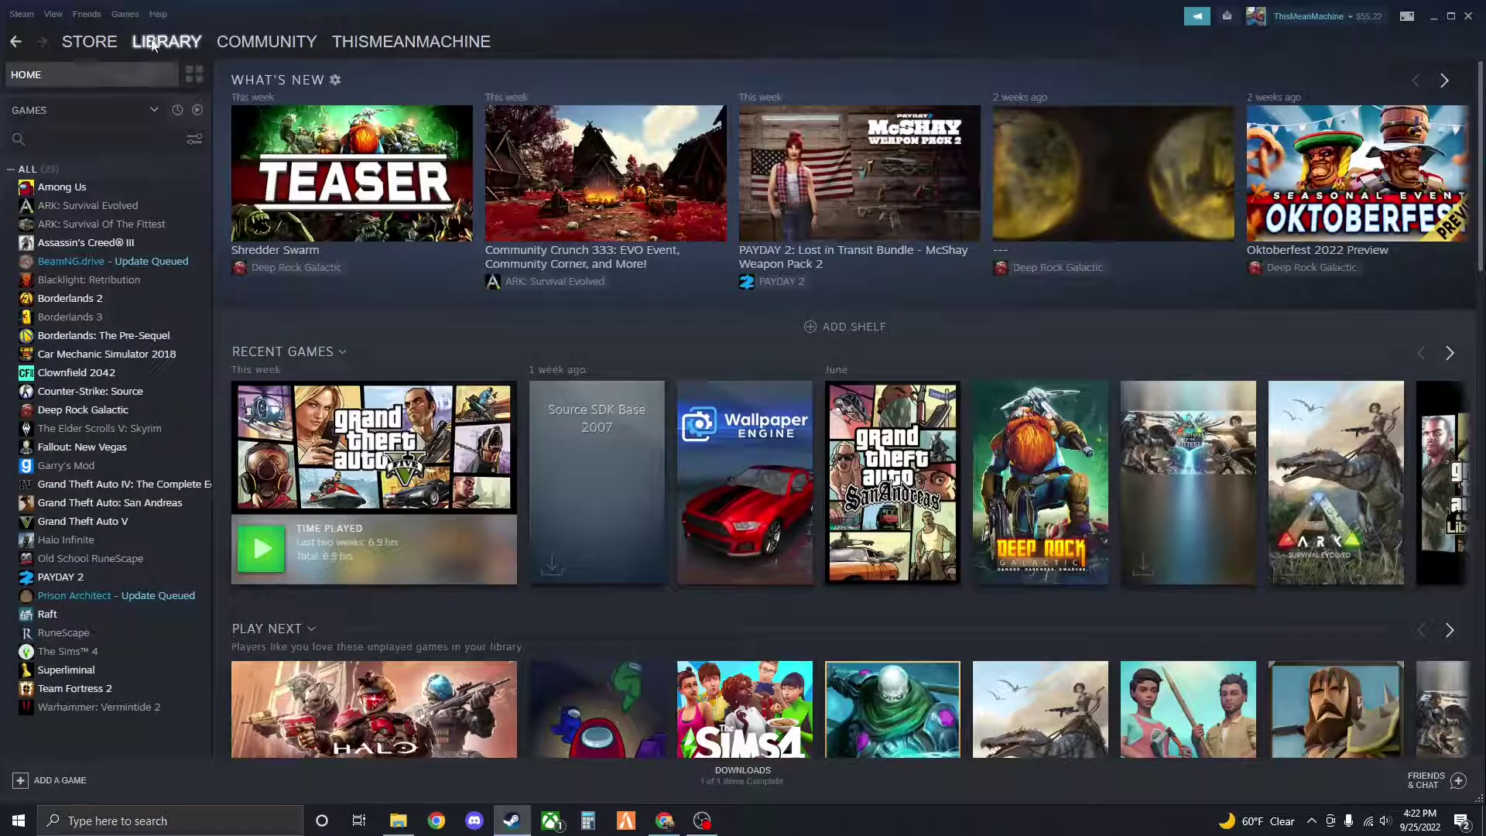
right_click(68, 520)
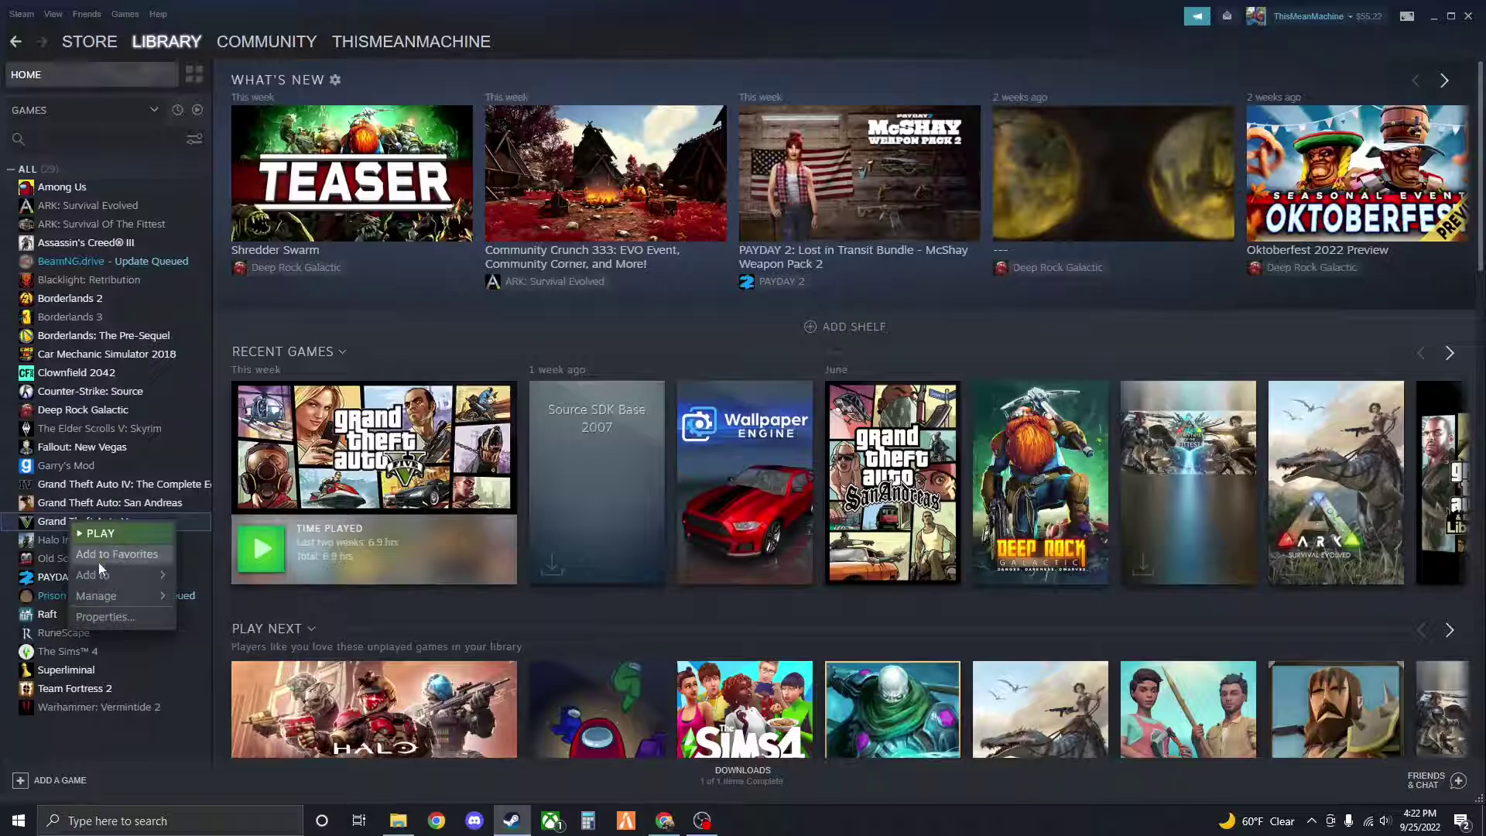
mouse_move(112, 599)
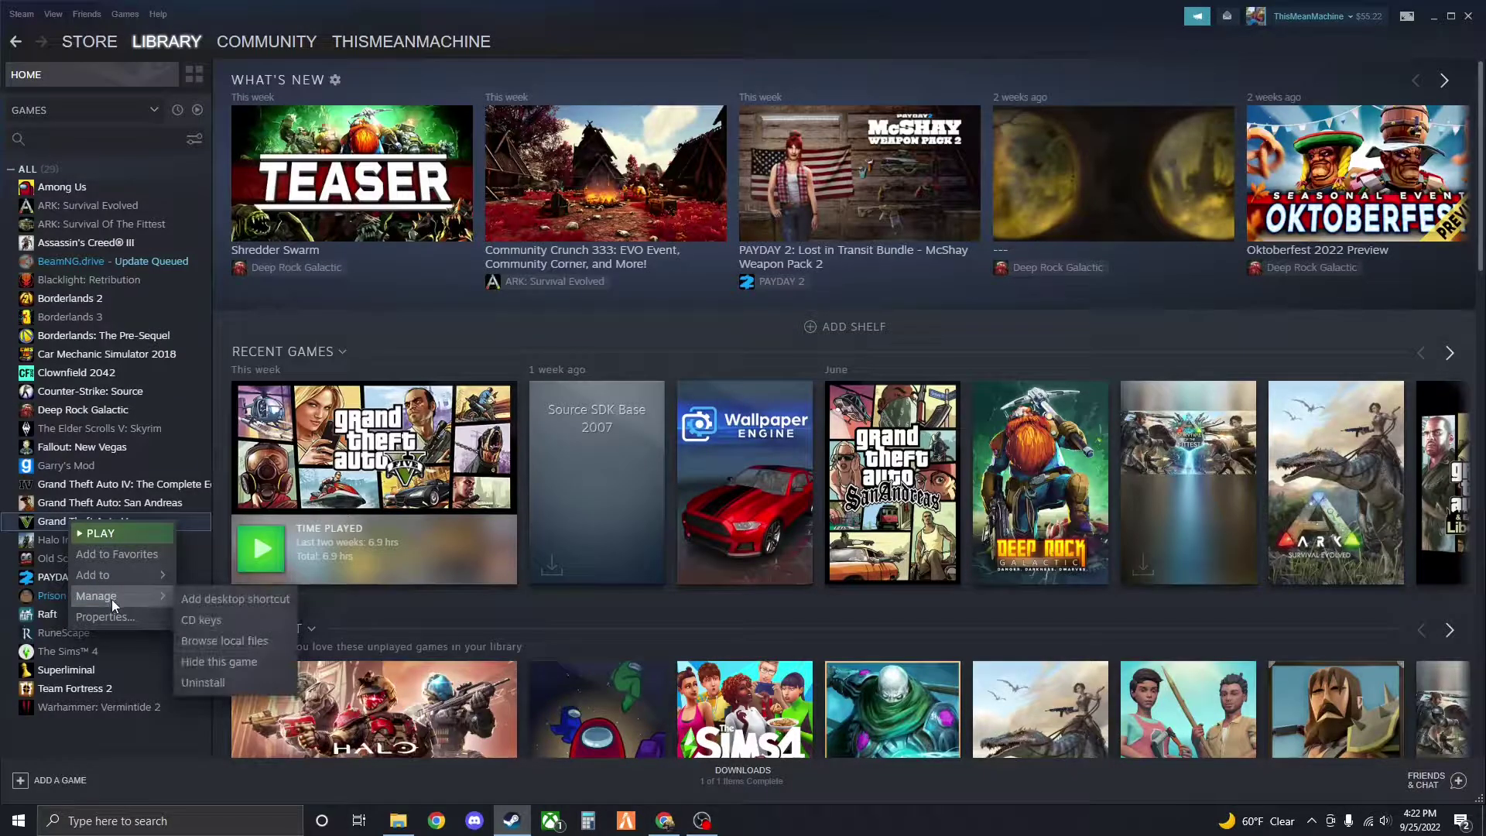
left_click(223, 645)
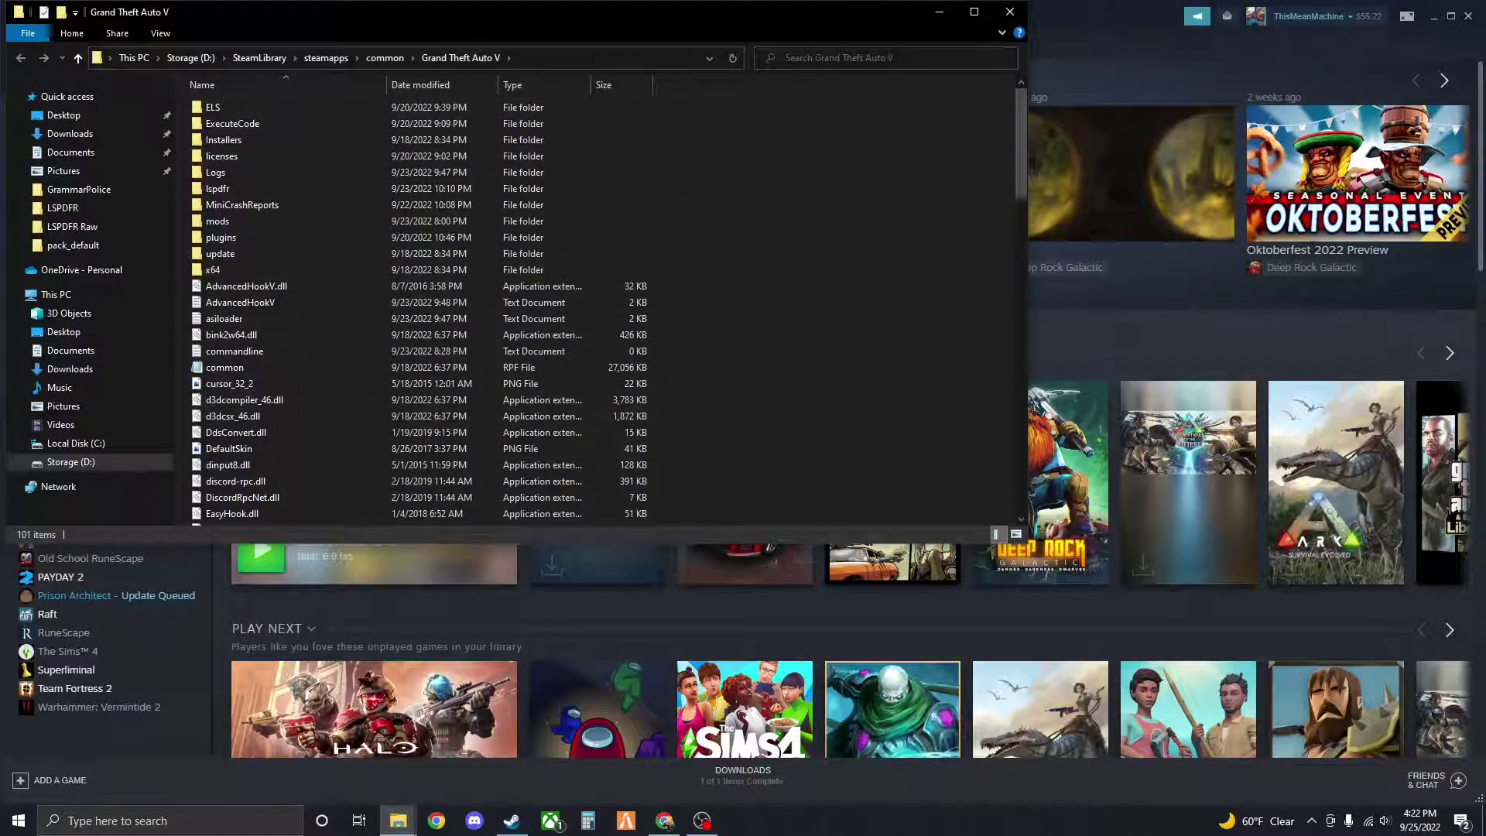
left_click(1010, 12)
left_click(1469, 13)
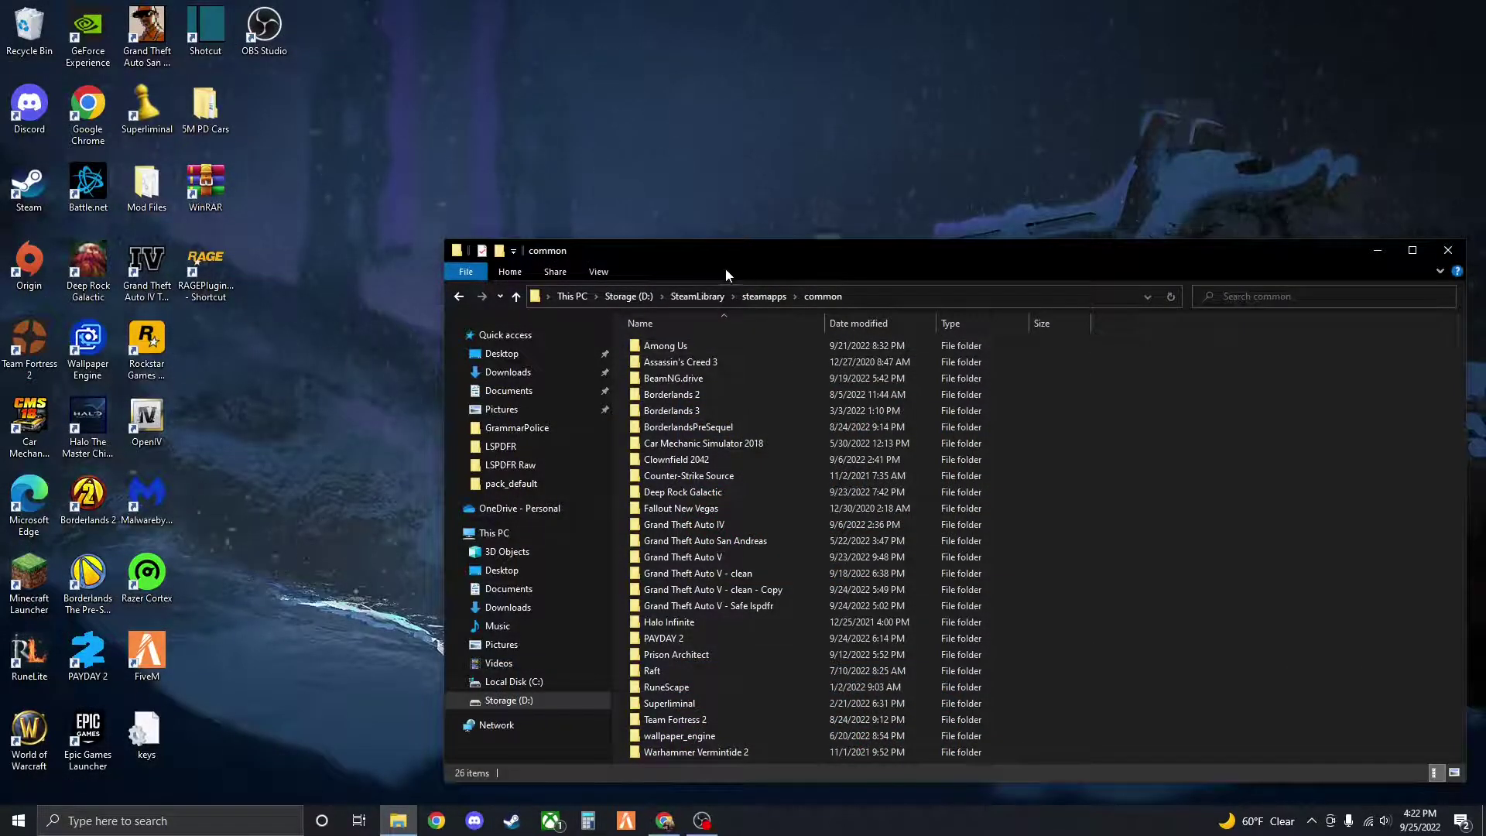
Arrange the File Explorer window side by side with the Chrome window showing the LSPD Pack page
left_click_drag(702, 265, 1485, 296)
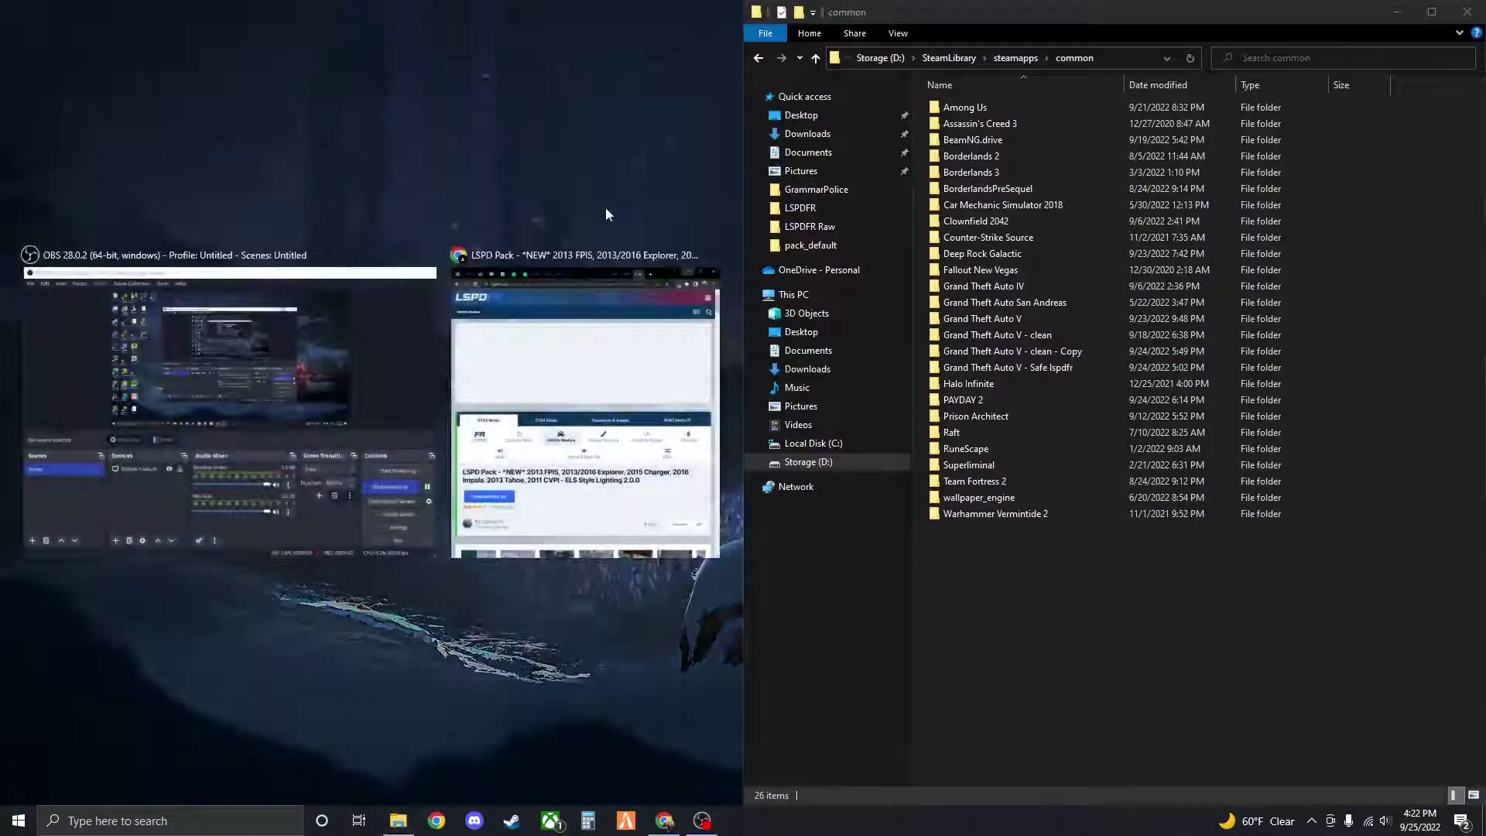
left_click(616, 374)
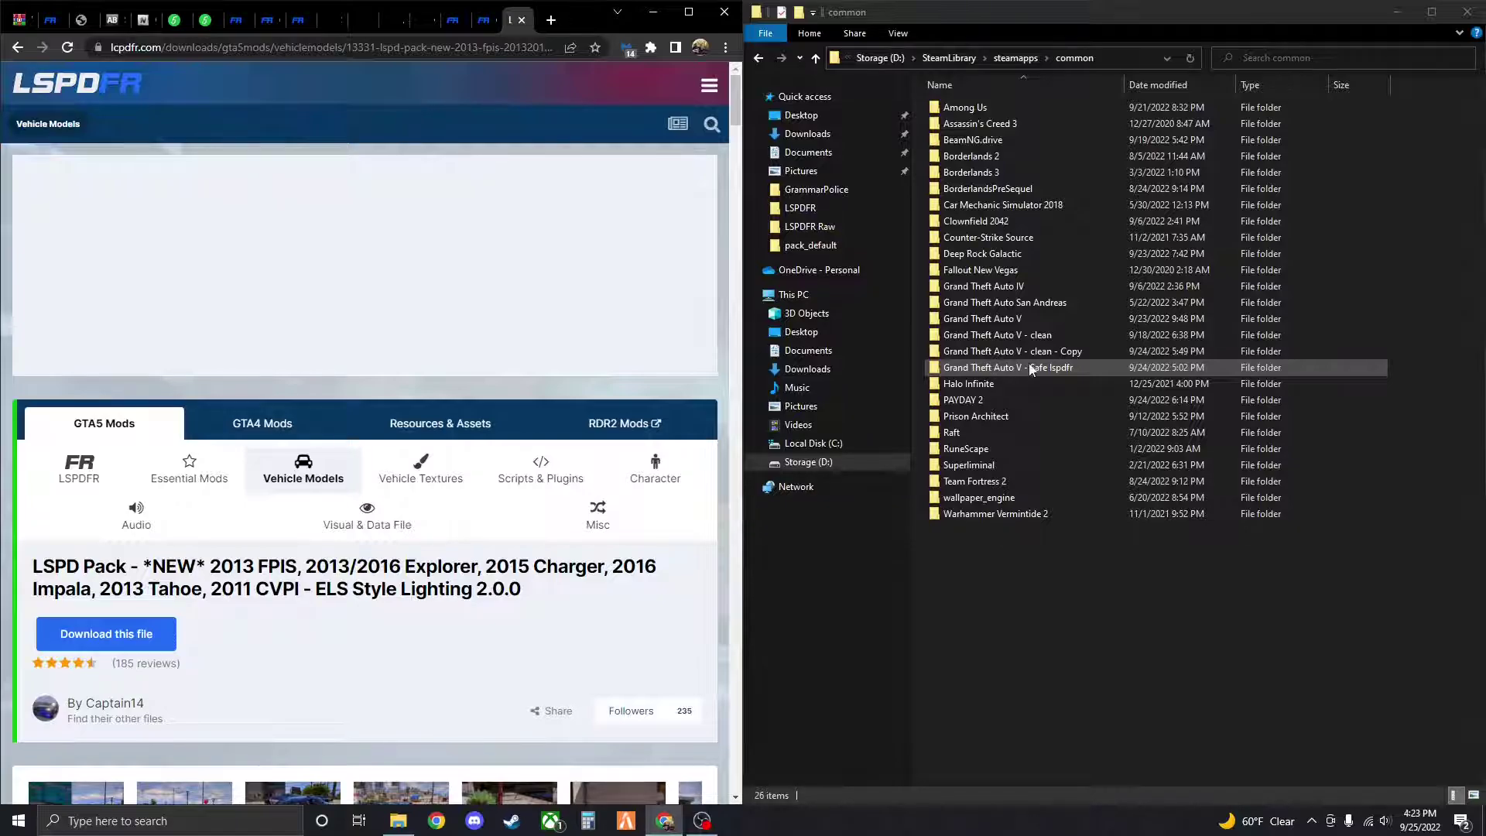
Rename the Grand Theft Auto V folder to "Grand Theft Auto V a"
left_click(1027, 320)
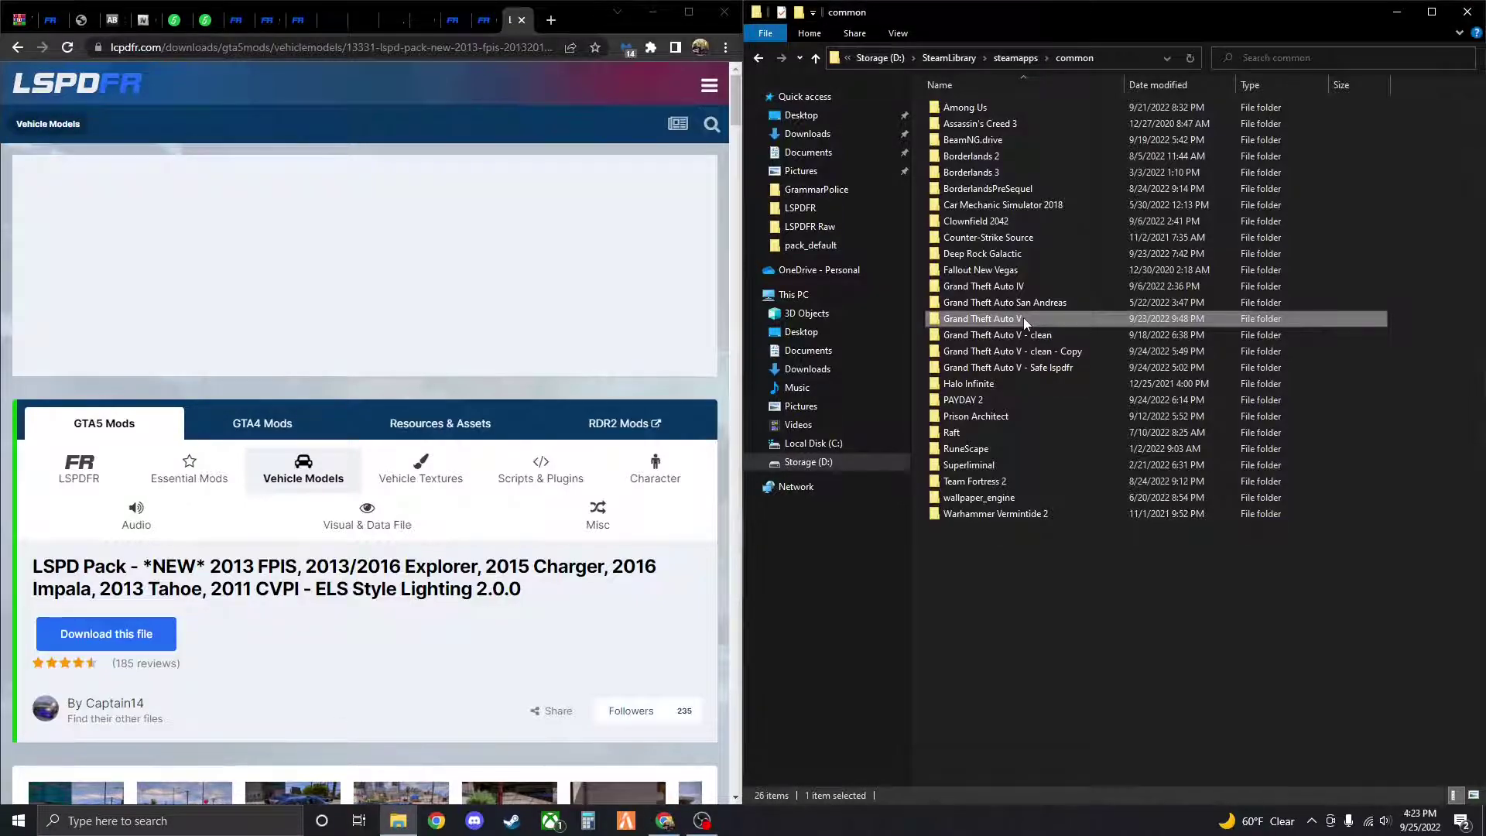
left_click(1024, 318)
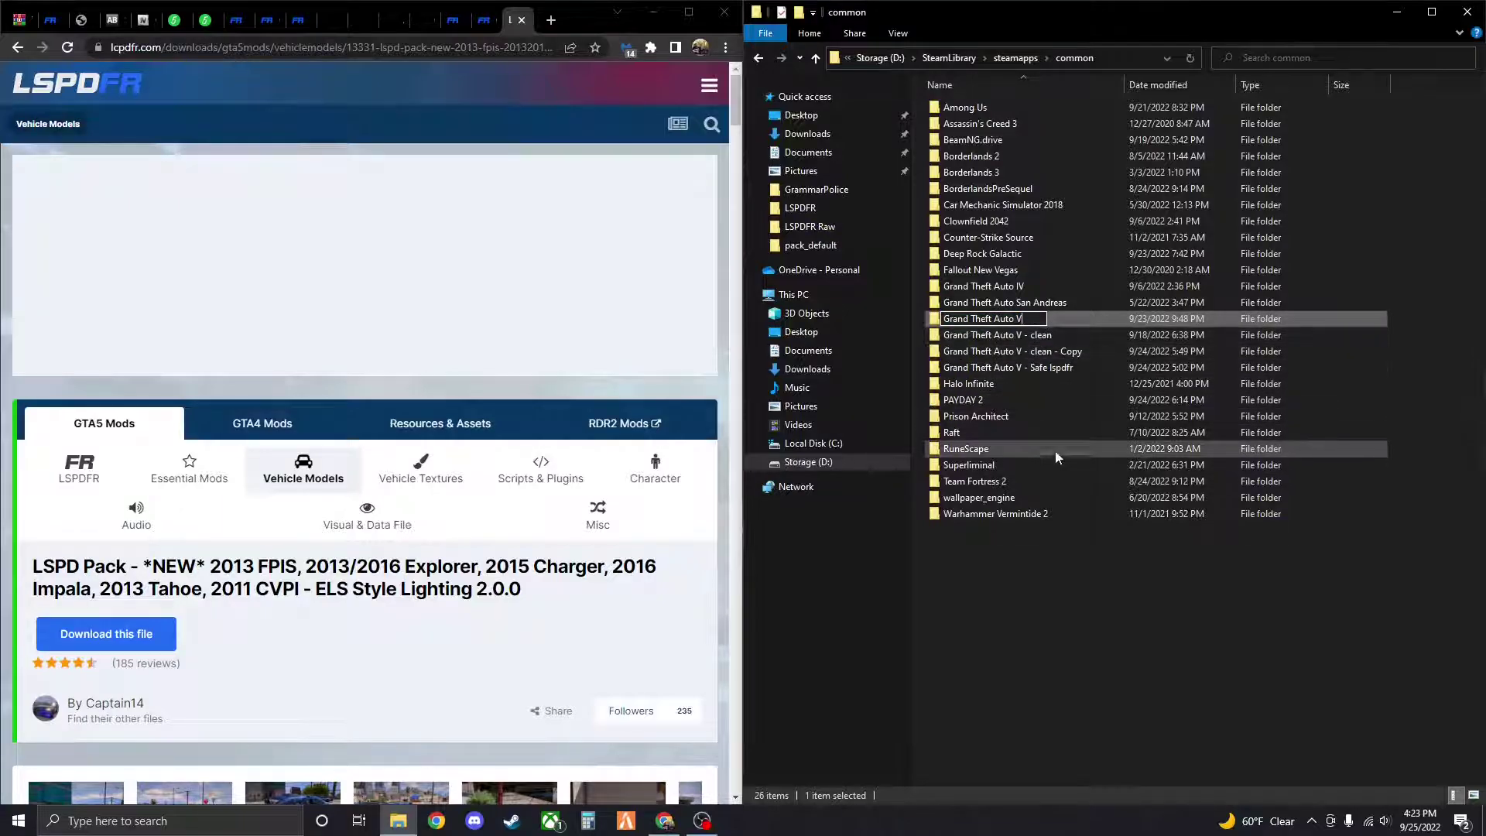
type("a")
left_click(1114, 601)
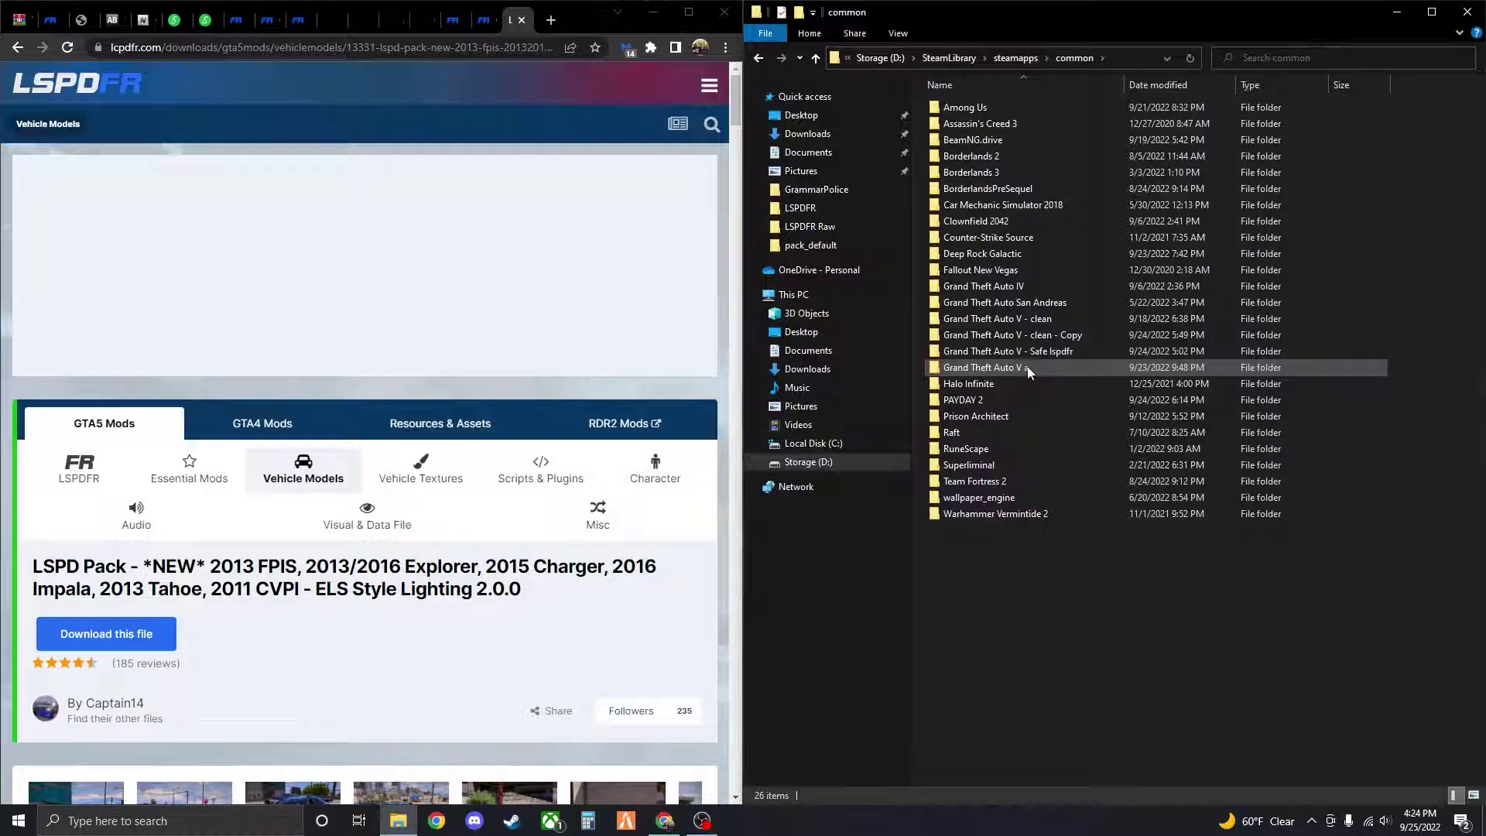
Restore the folder's name to "Grand Theft Auto V" by removing the added letter
left_click(1033, 367)
left_click(1033, 369)
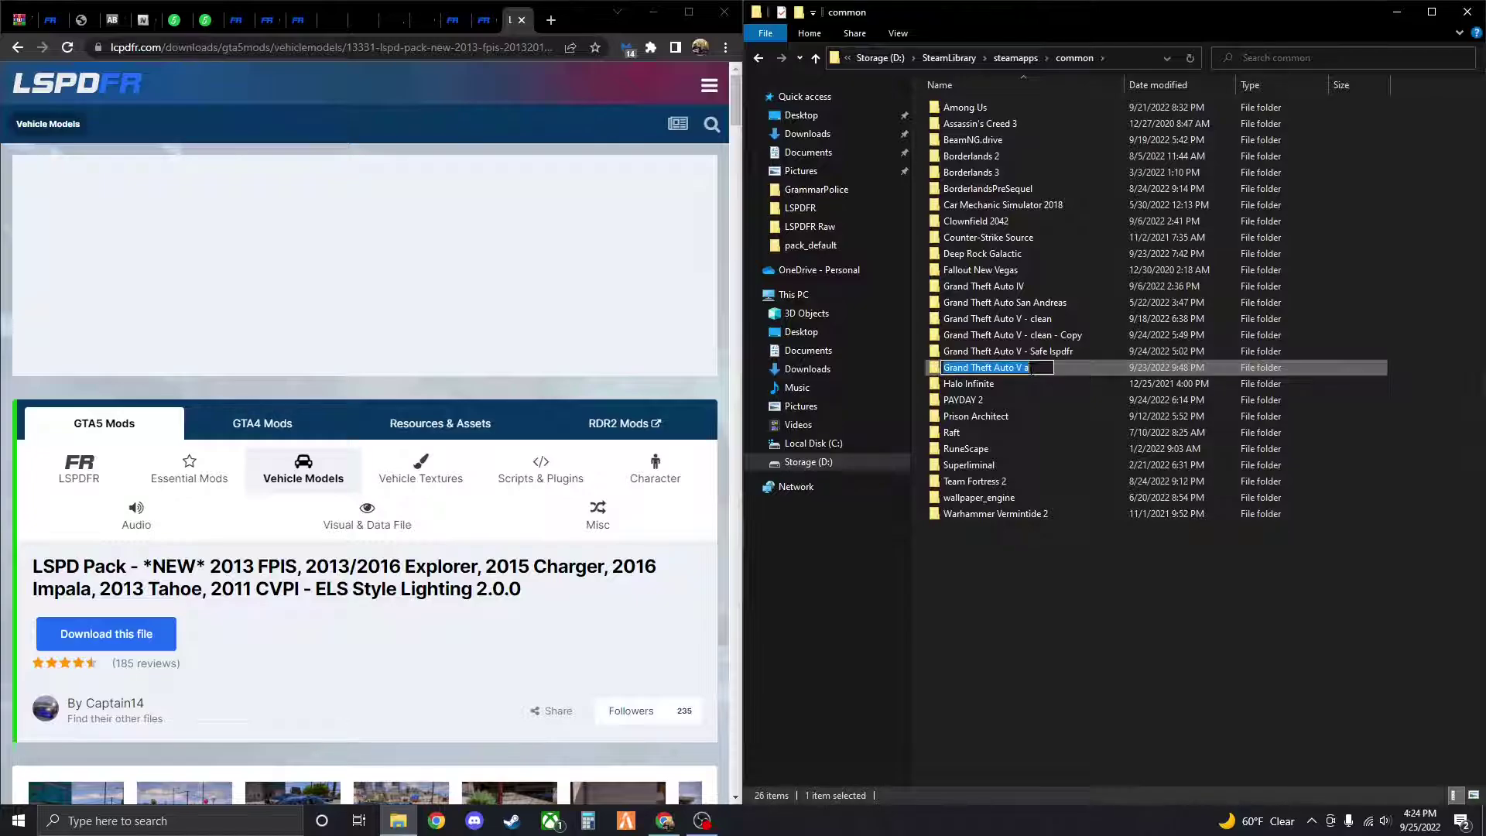
left_click(1033, 369)
key("BackSpace")
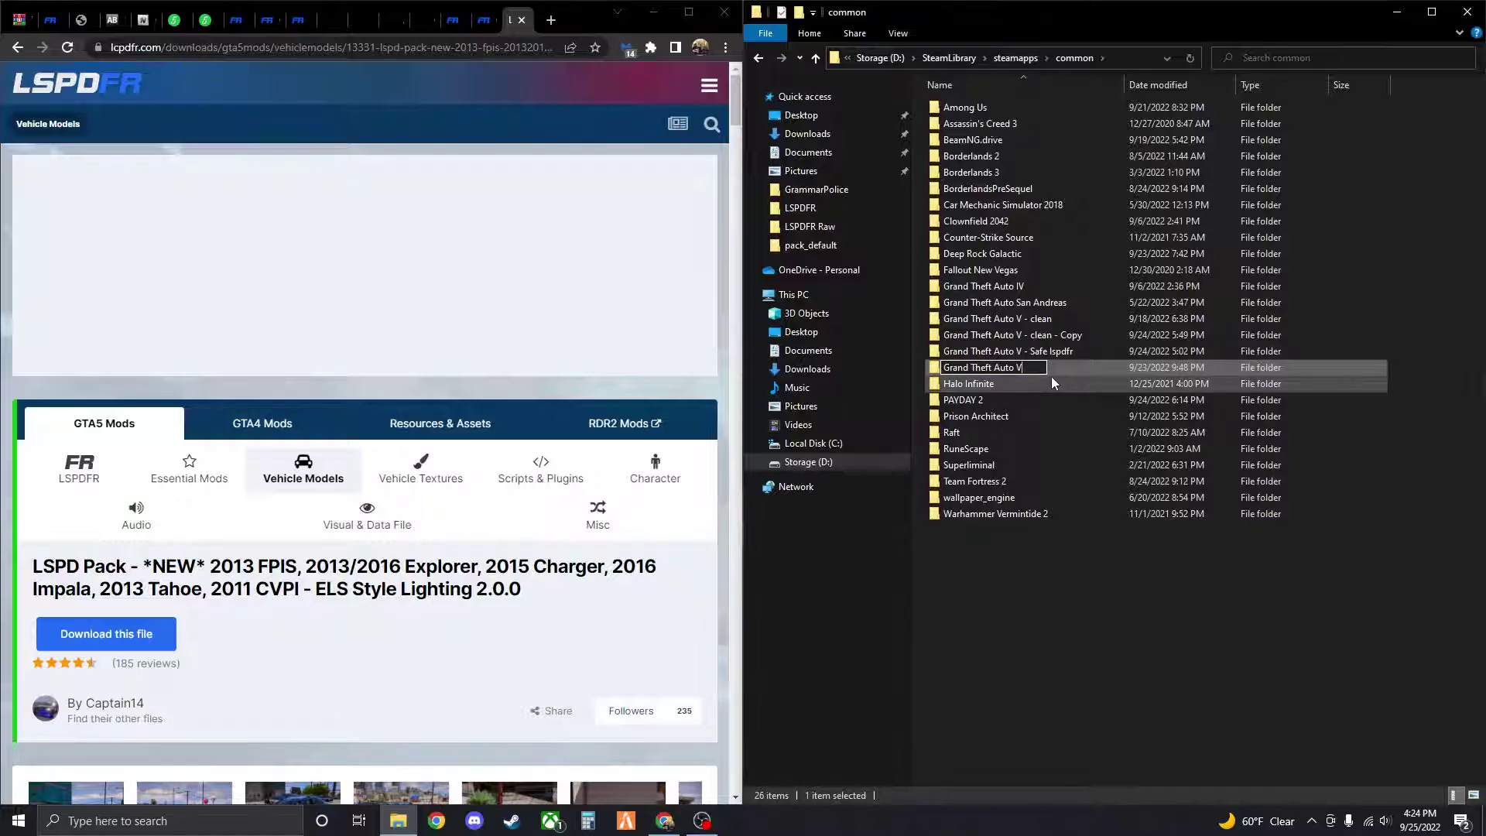
key("Return")
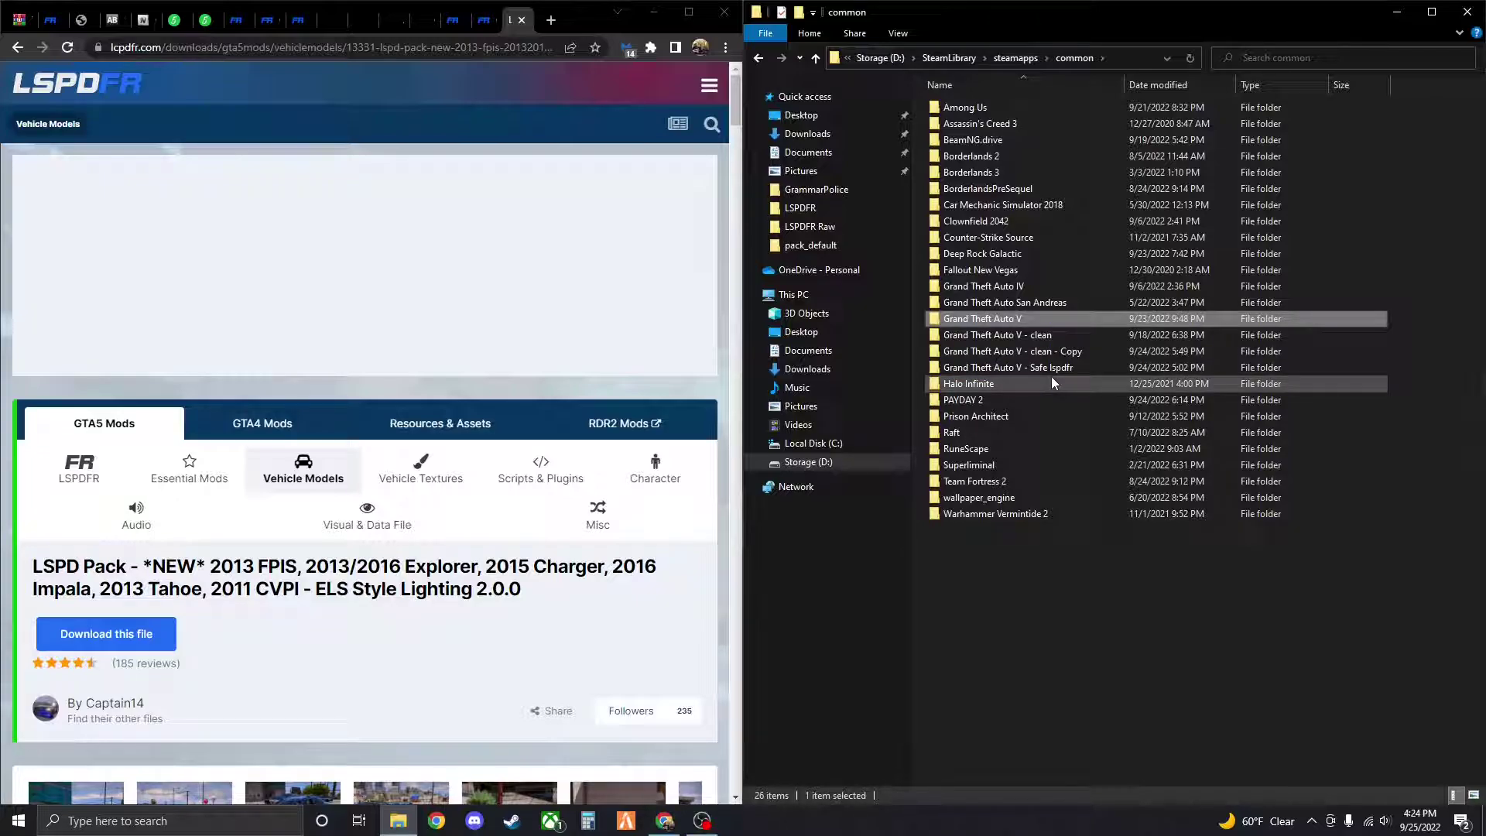
left_click(1098, 593)
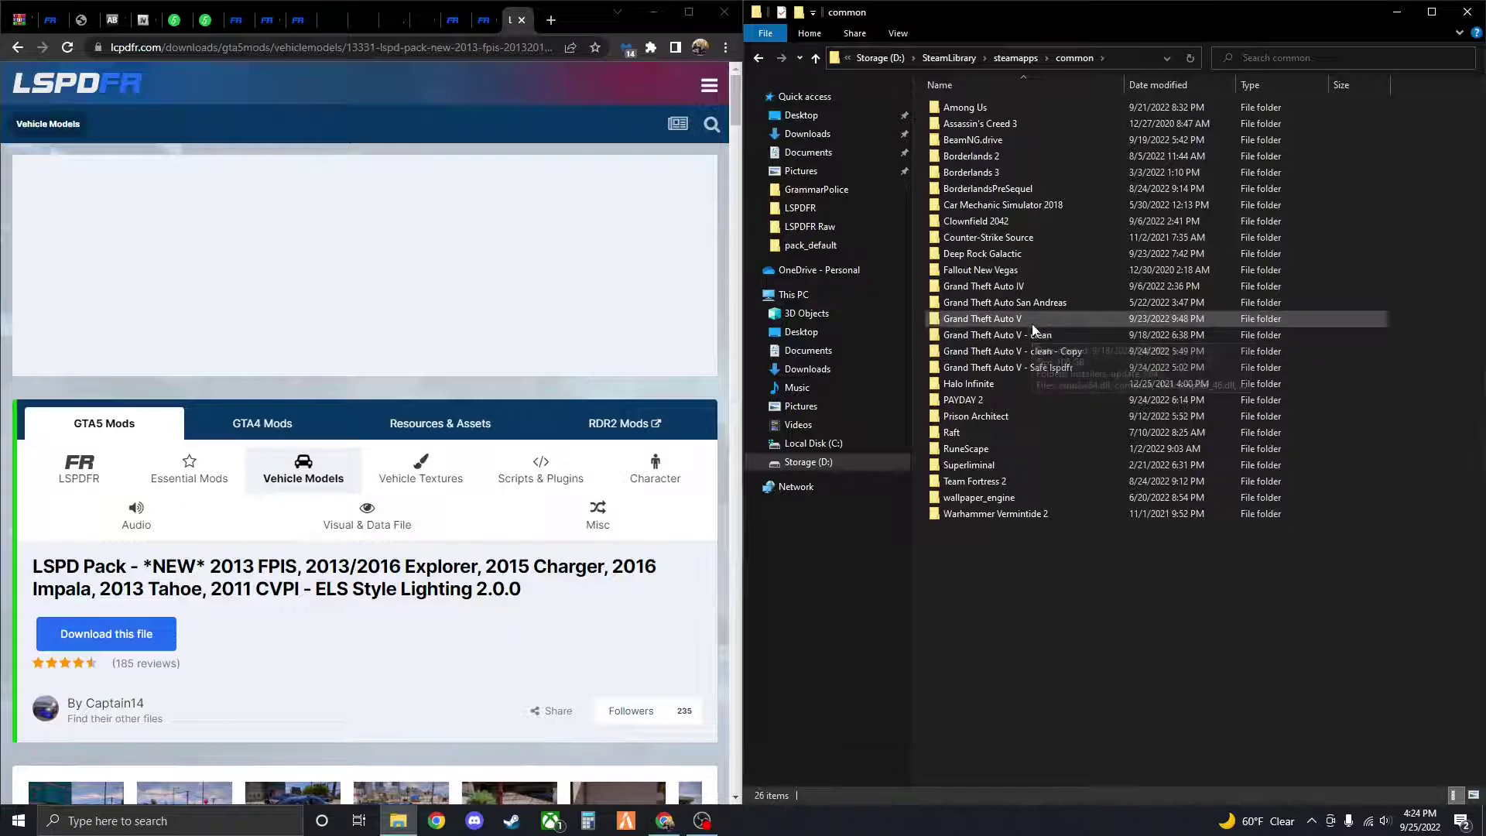
Look through the contents of the Grand Theft Auto V folder and return to the common folder
double_click(991, 322)
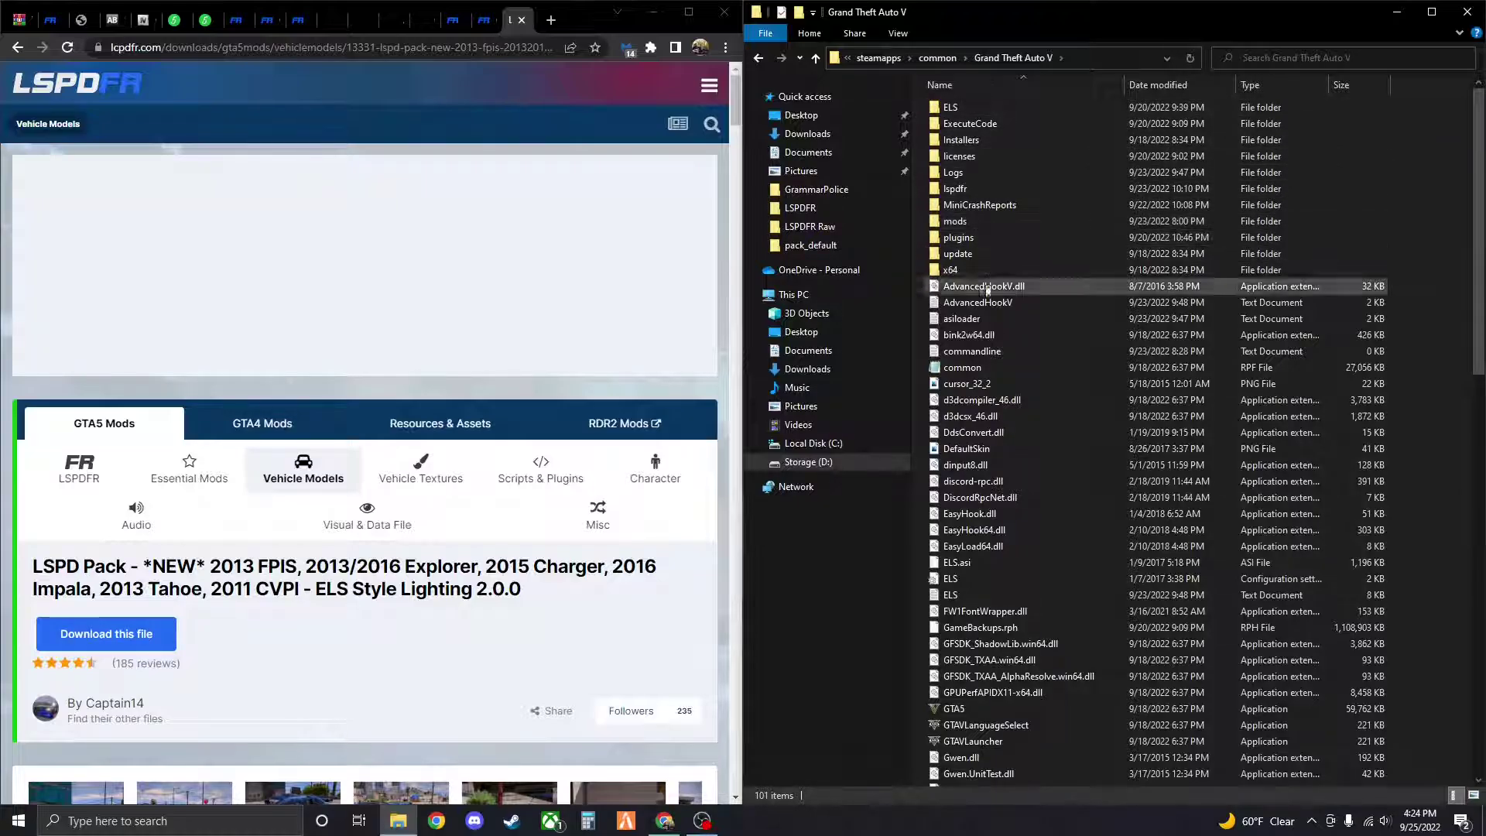
scroll(1009, 565, "down", 3)
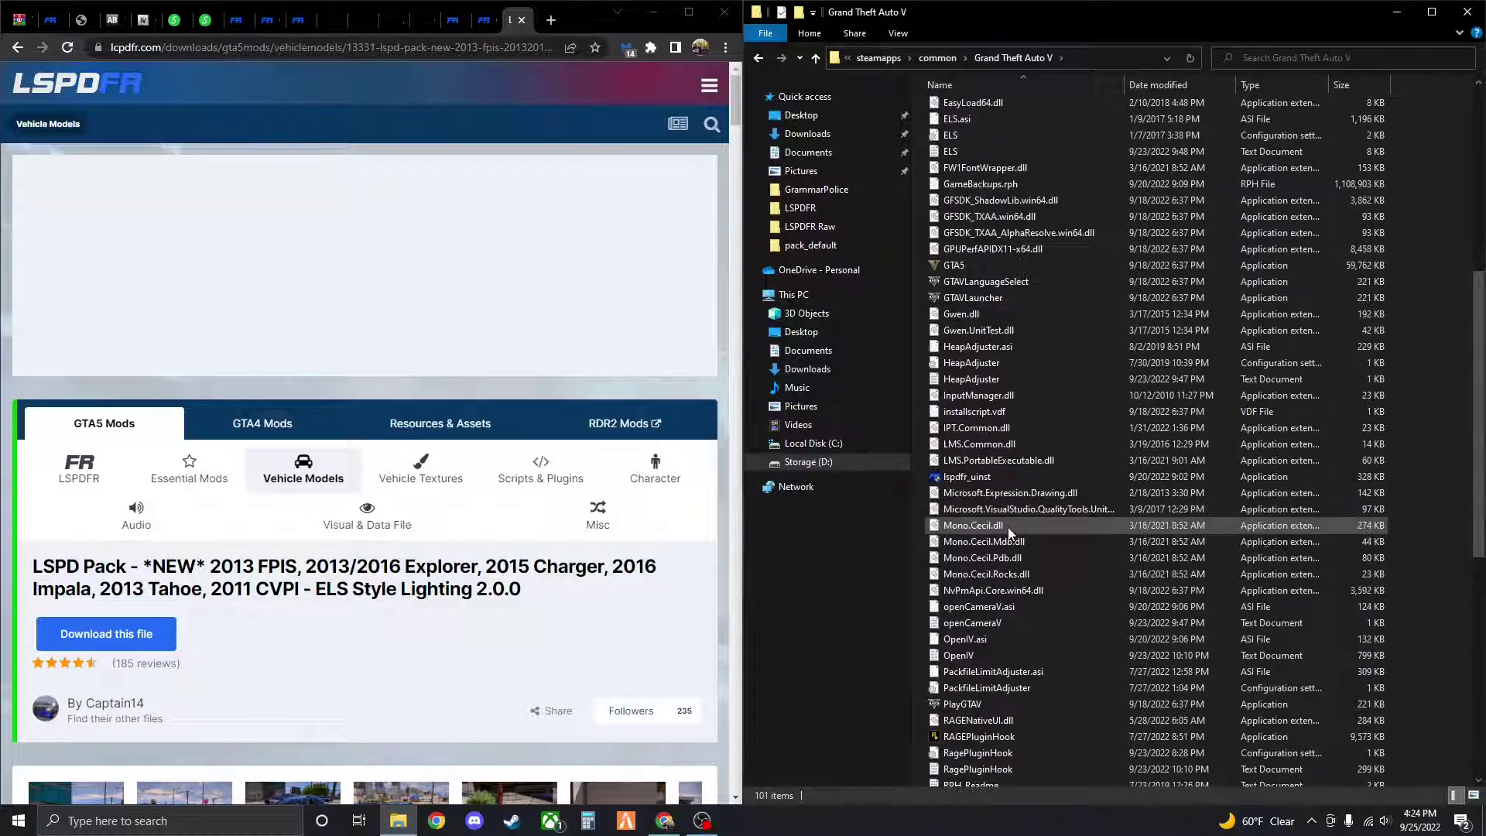
scroll(1005, 499, "up", 3)
left_click(761, 63)
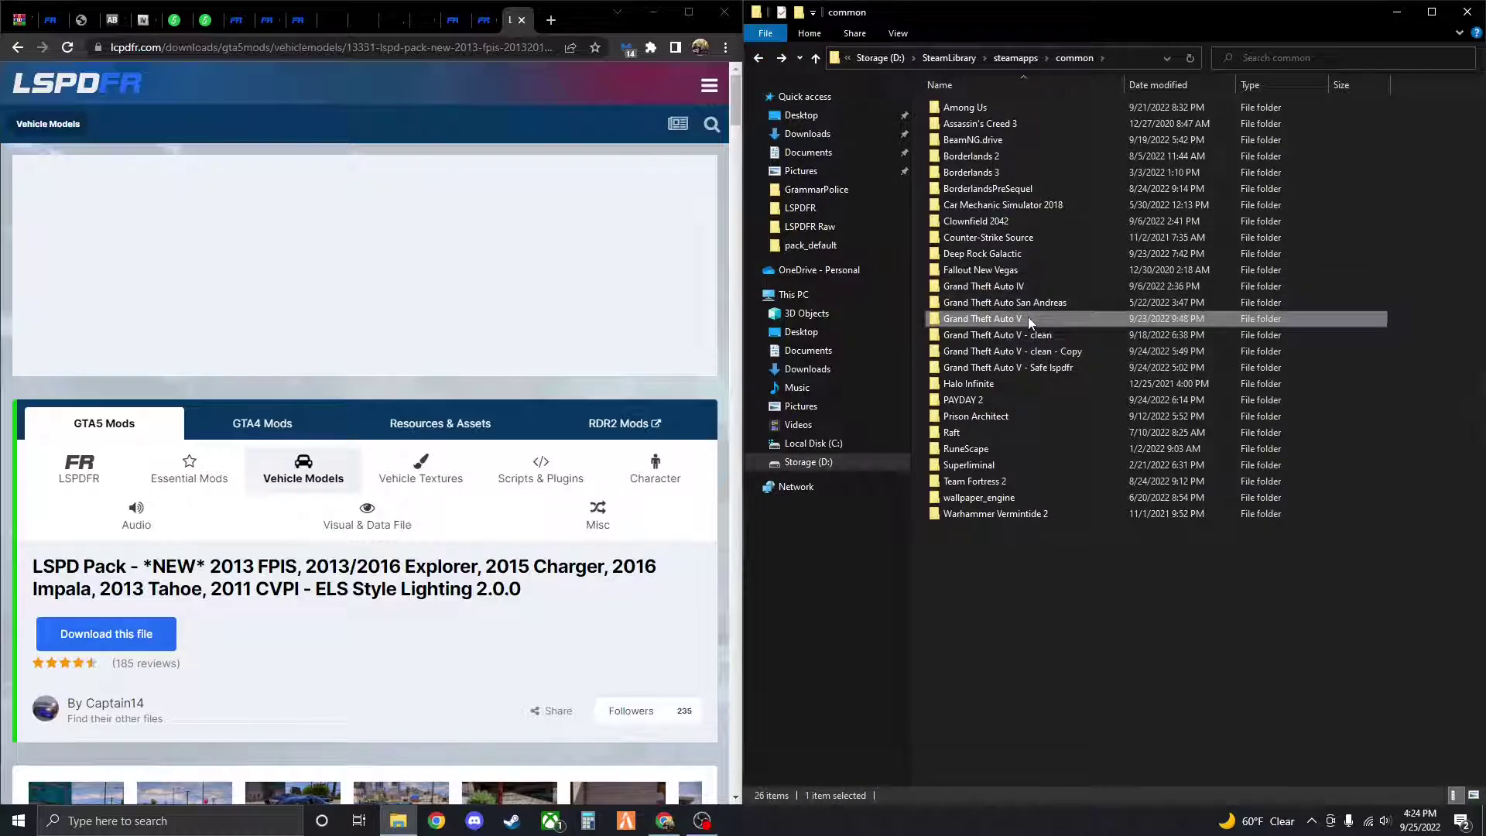
Rename the modded Grand Theft Auto V folder to "Grand Theft Auto V a"
left_click(1028, 318)
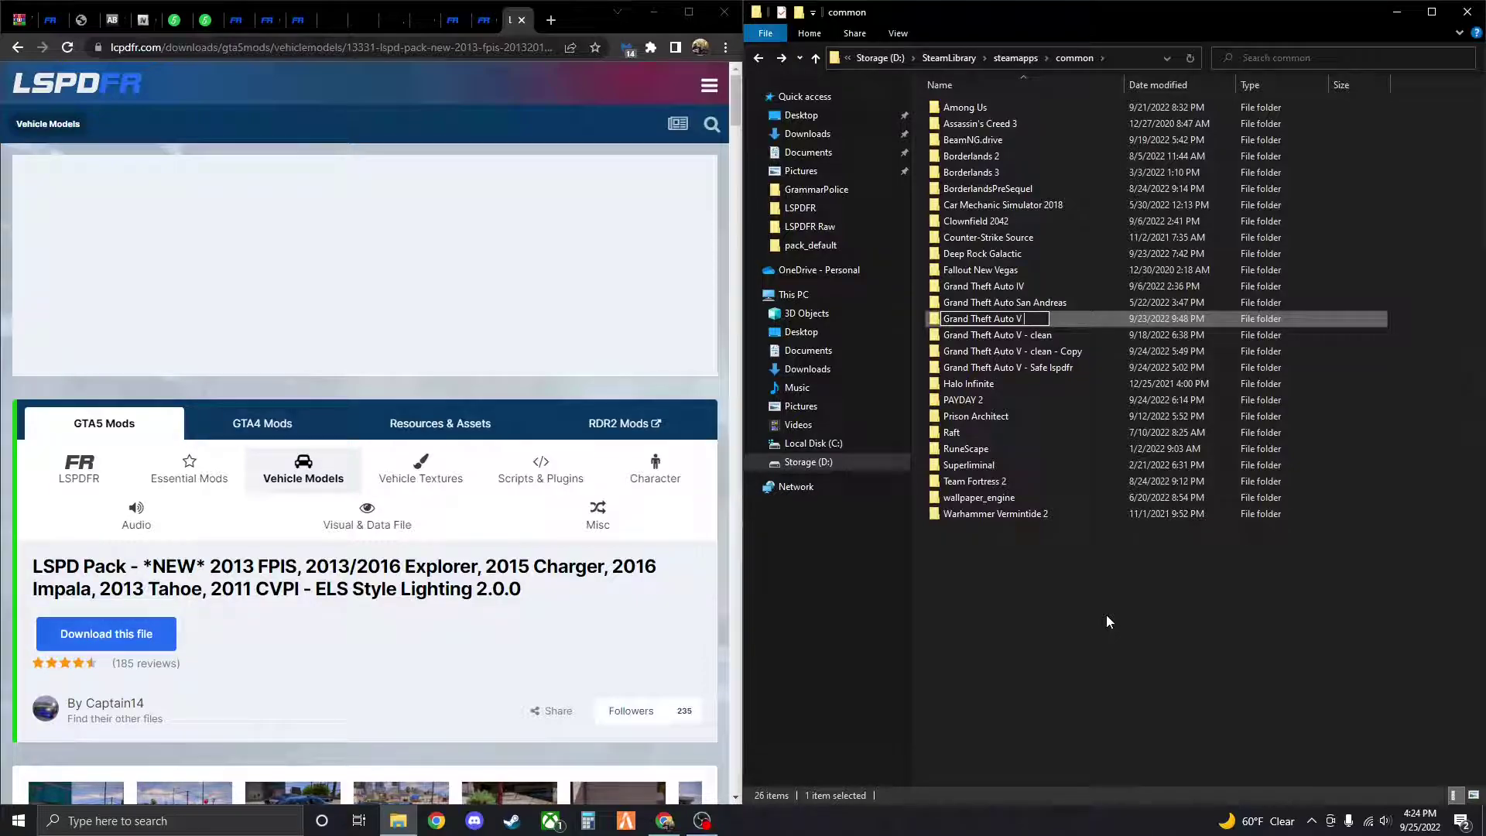
type("a")
left_click(1107, 633)
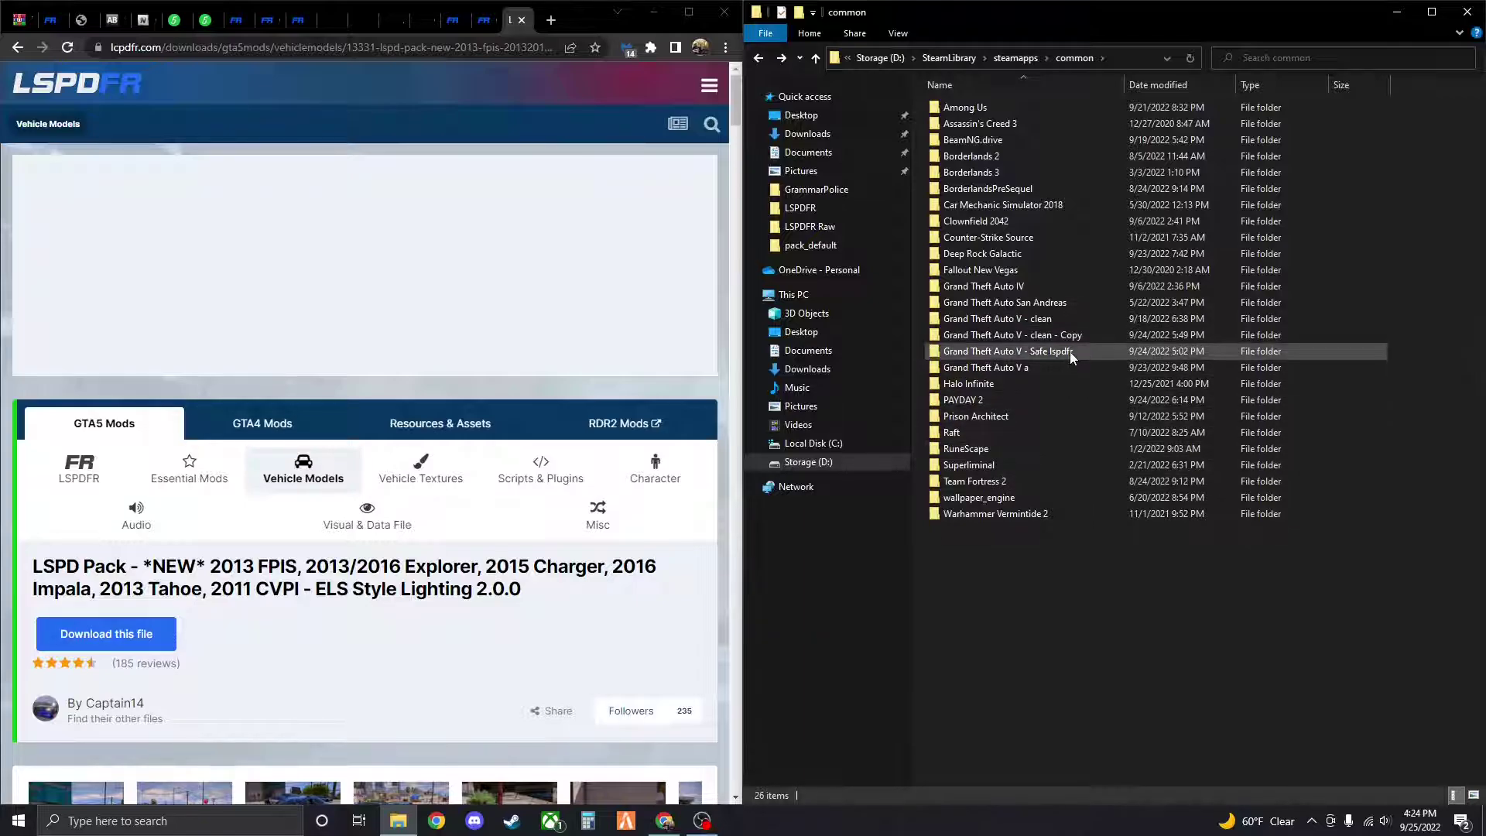
Rename the "Grand Theft Auto V - clean - Copy" folder to "Grand Theft Auto V" and open it
mouse_move(1072, 345)
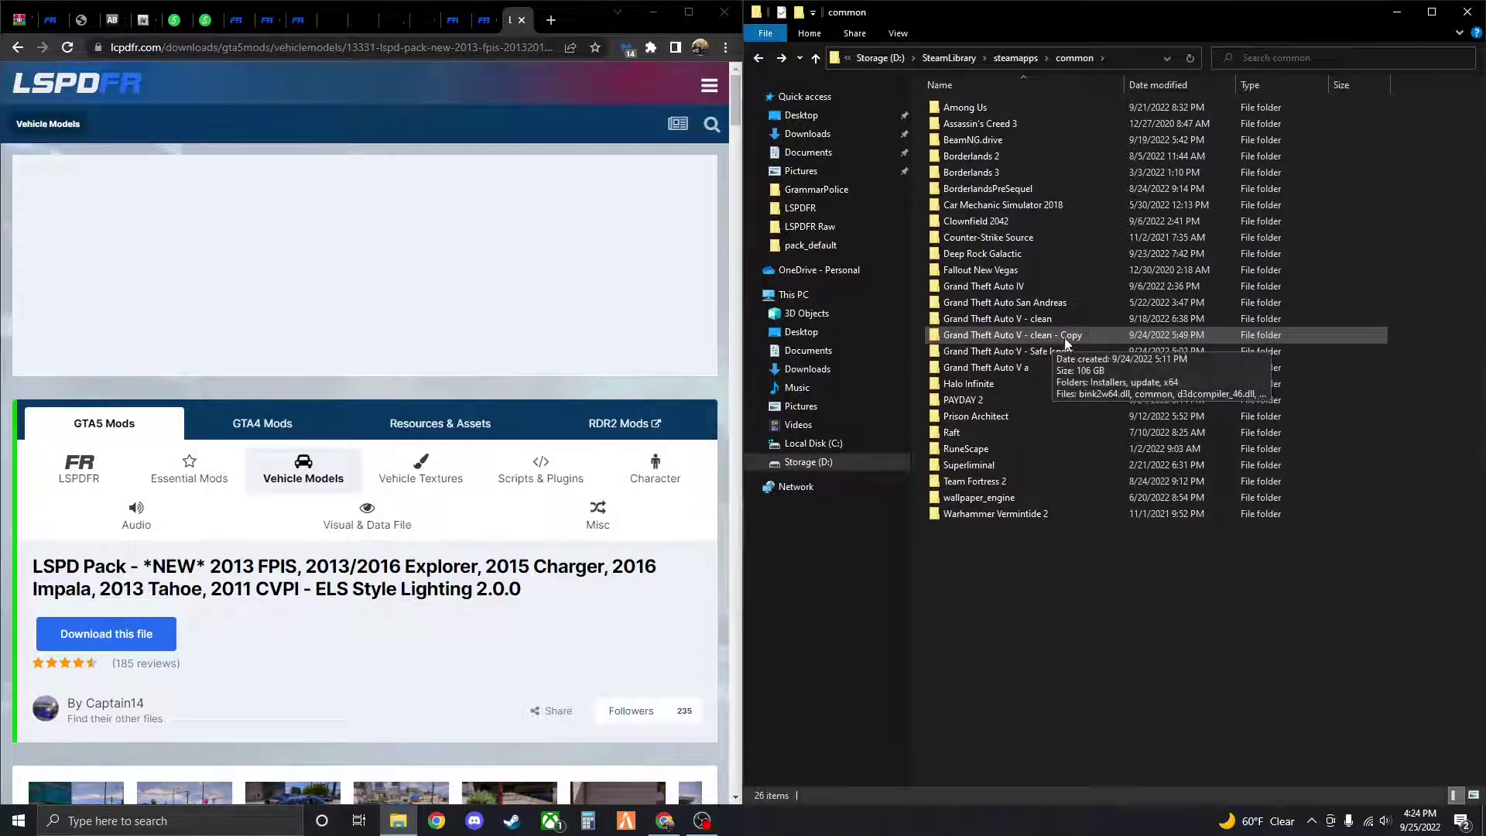
left_click(1088, 336)
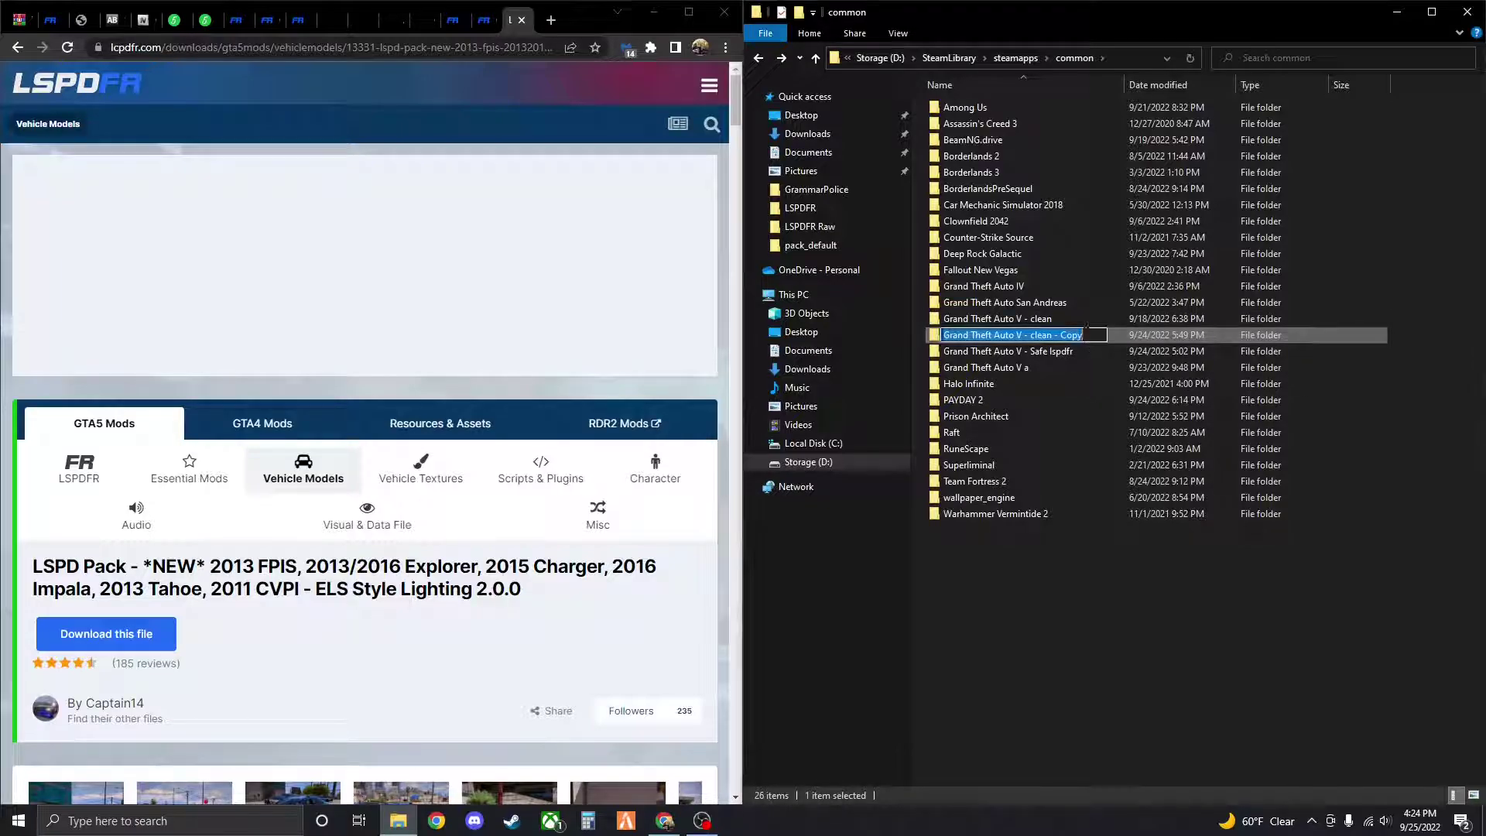
left_click(1084, 335)
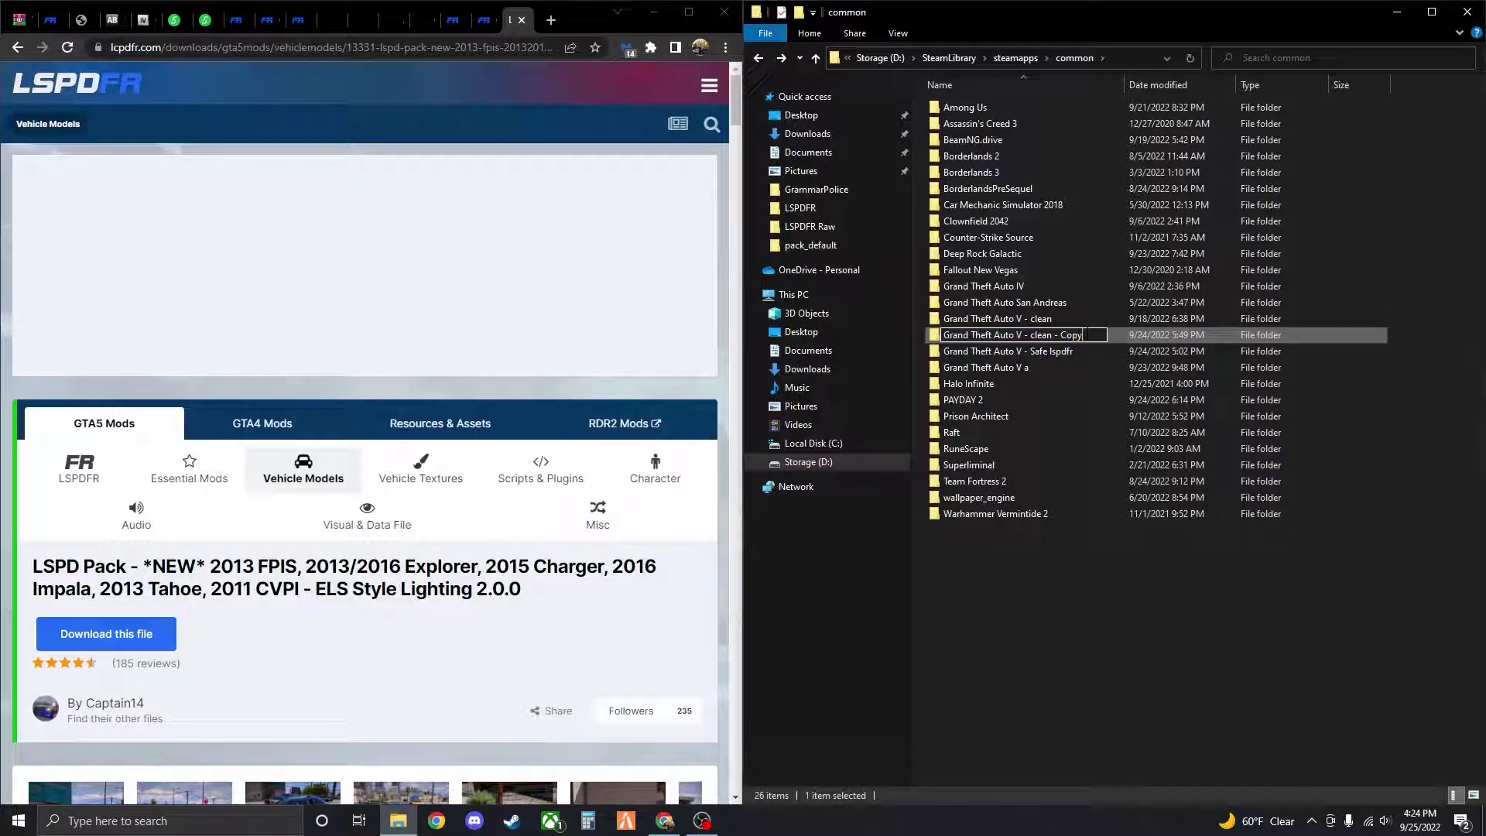
key("BackSpace")
key("BackSpace")
key("BackSpace")
key("BackSpace")
key("BackSpace")
key("BackSpace")
key("BackSpace")
key("BackSpace")
key("BackSpace")
key("BackSpace")
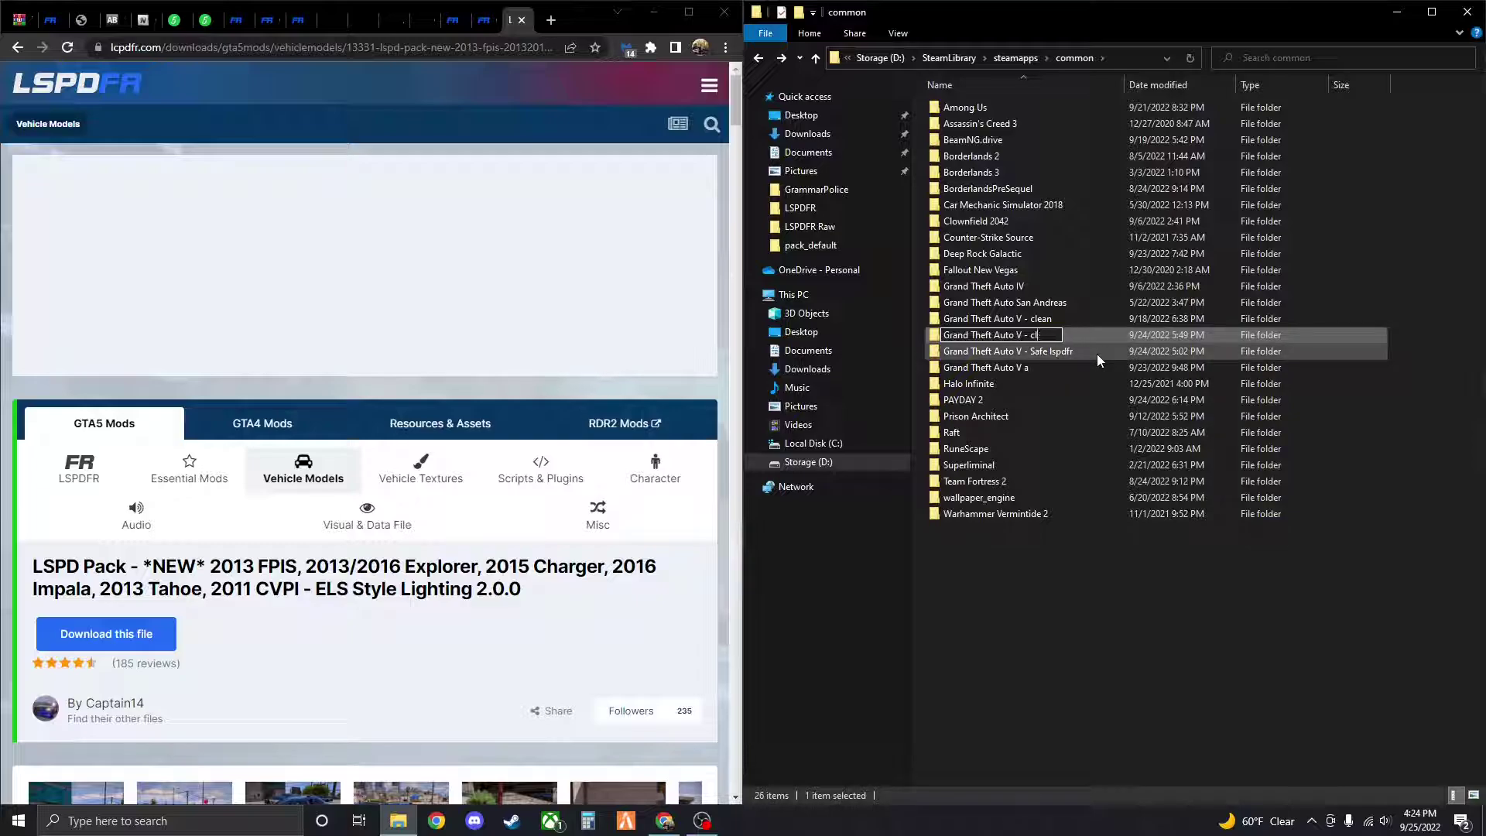
key("BackSpace")
key("BackSpace")
key("BackSpace")
key("BackSpace")
key("BackSpace")
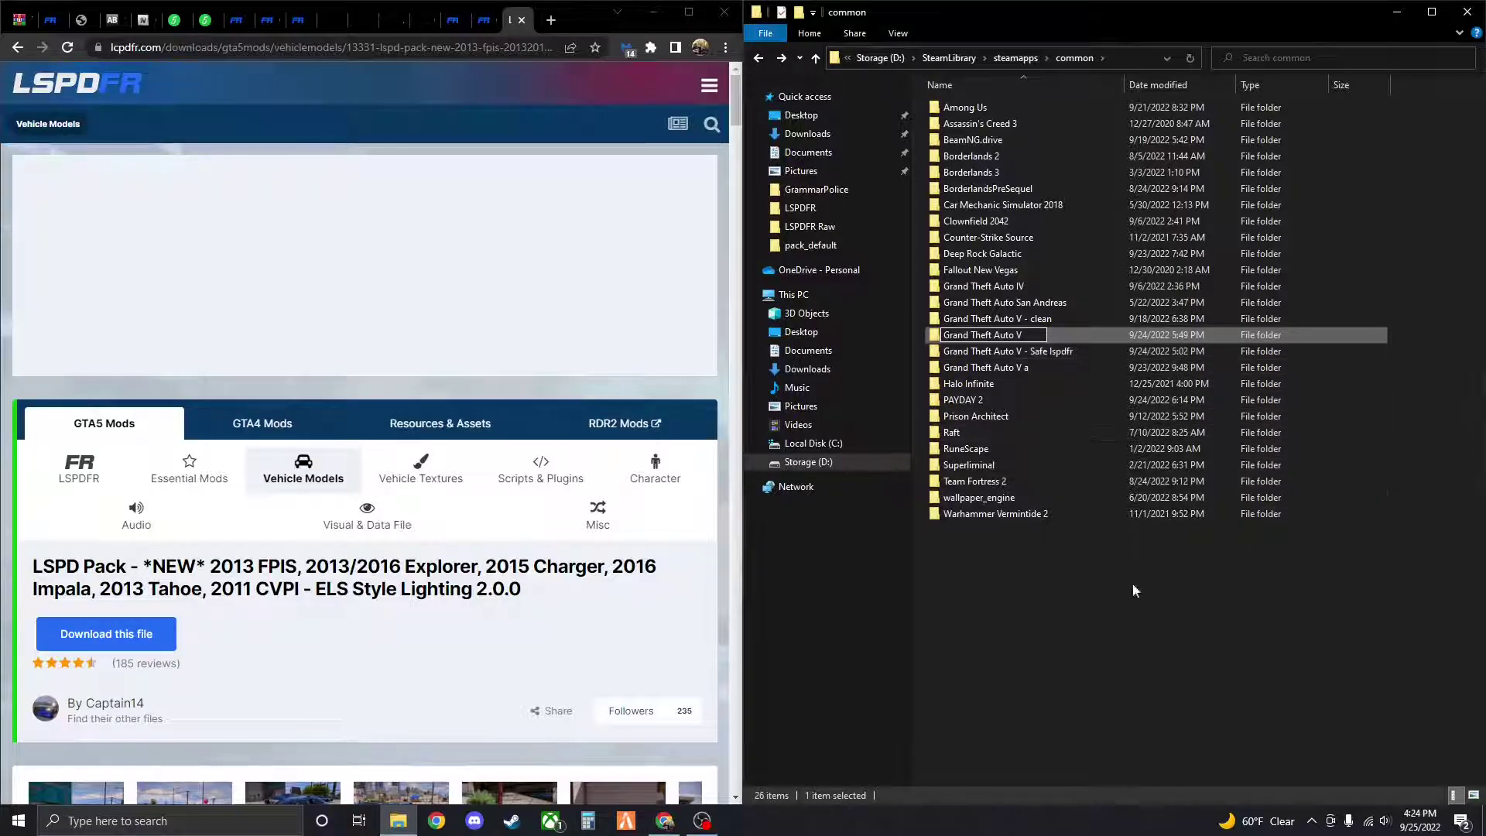
left_click(1135, 592)
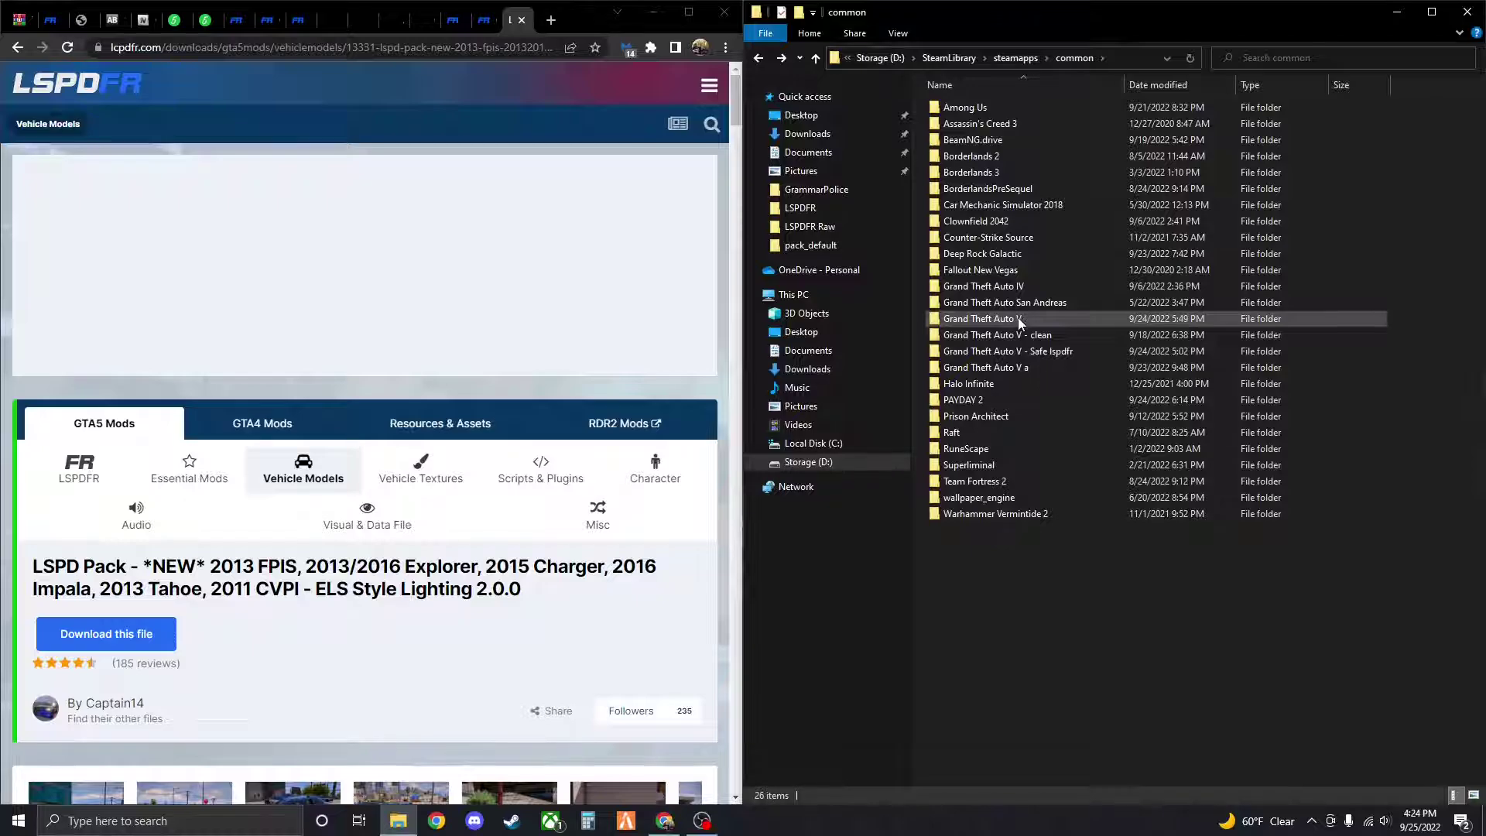
mouse_move(1019, 319)
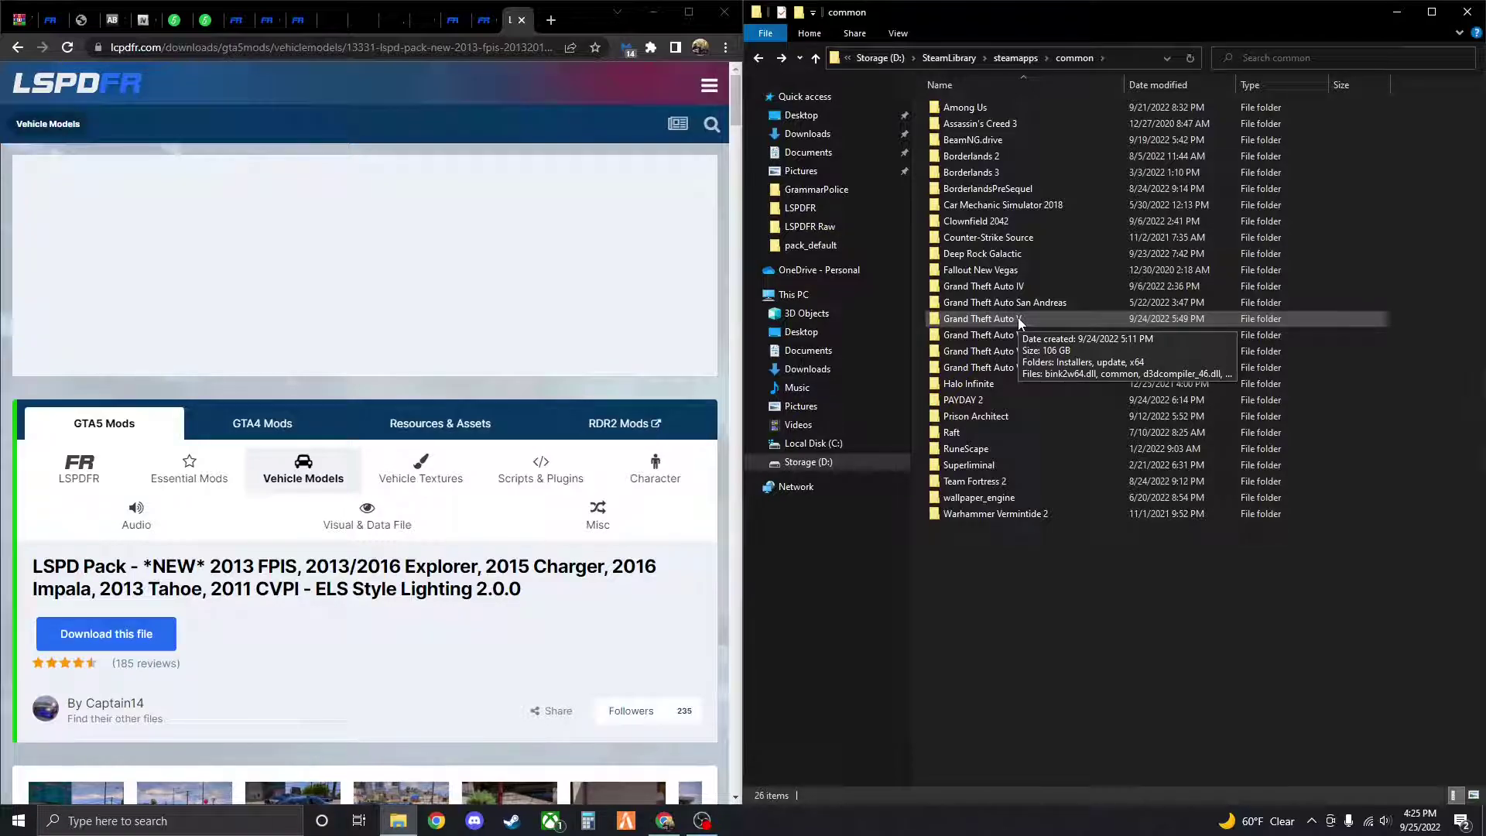
double_click(1019, 317)
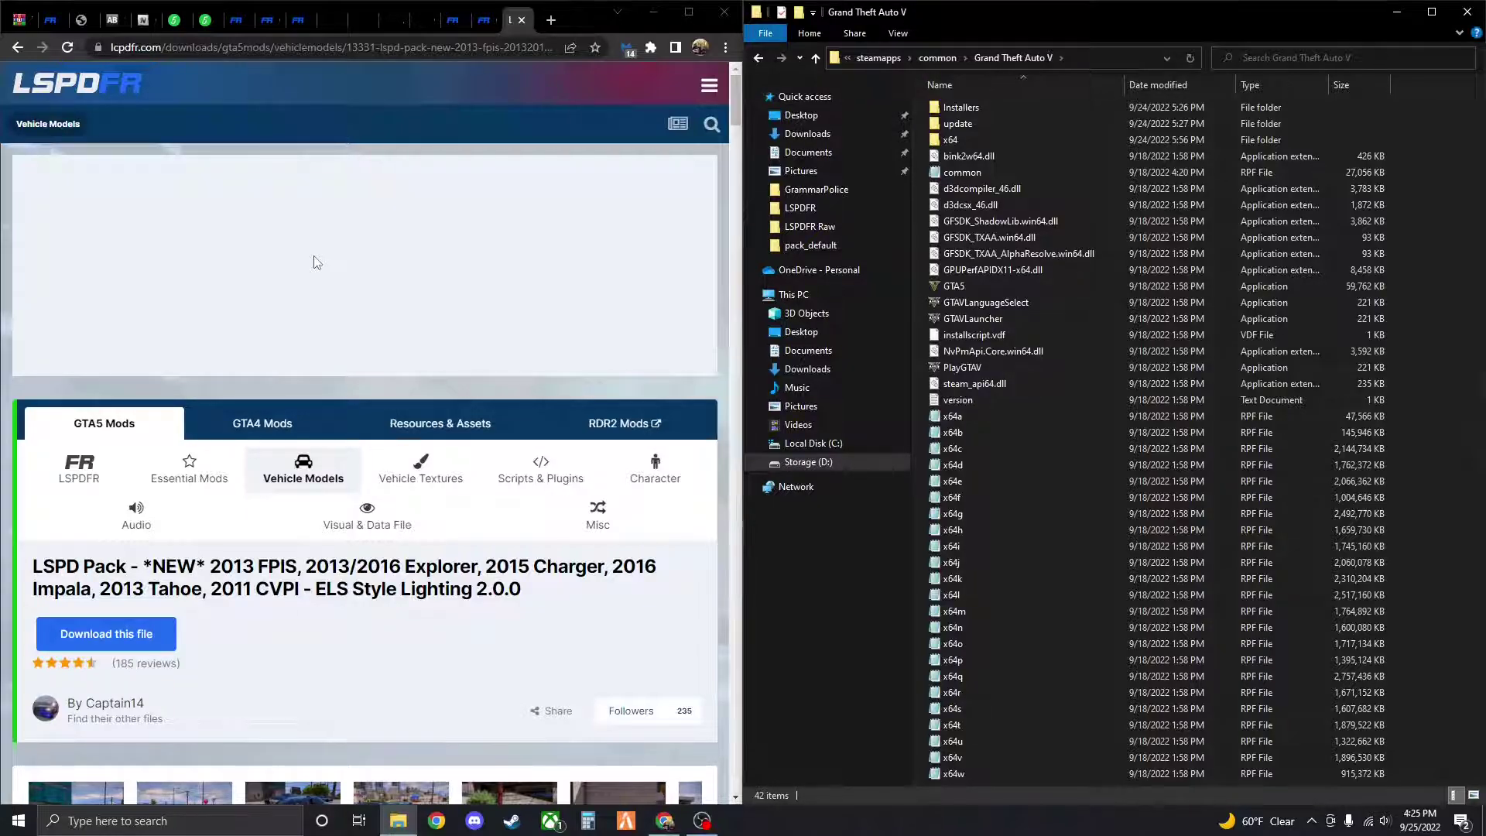
Switch to Chrome and bring the WinRAR page's download option into view
left_click(14, 25)
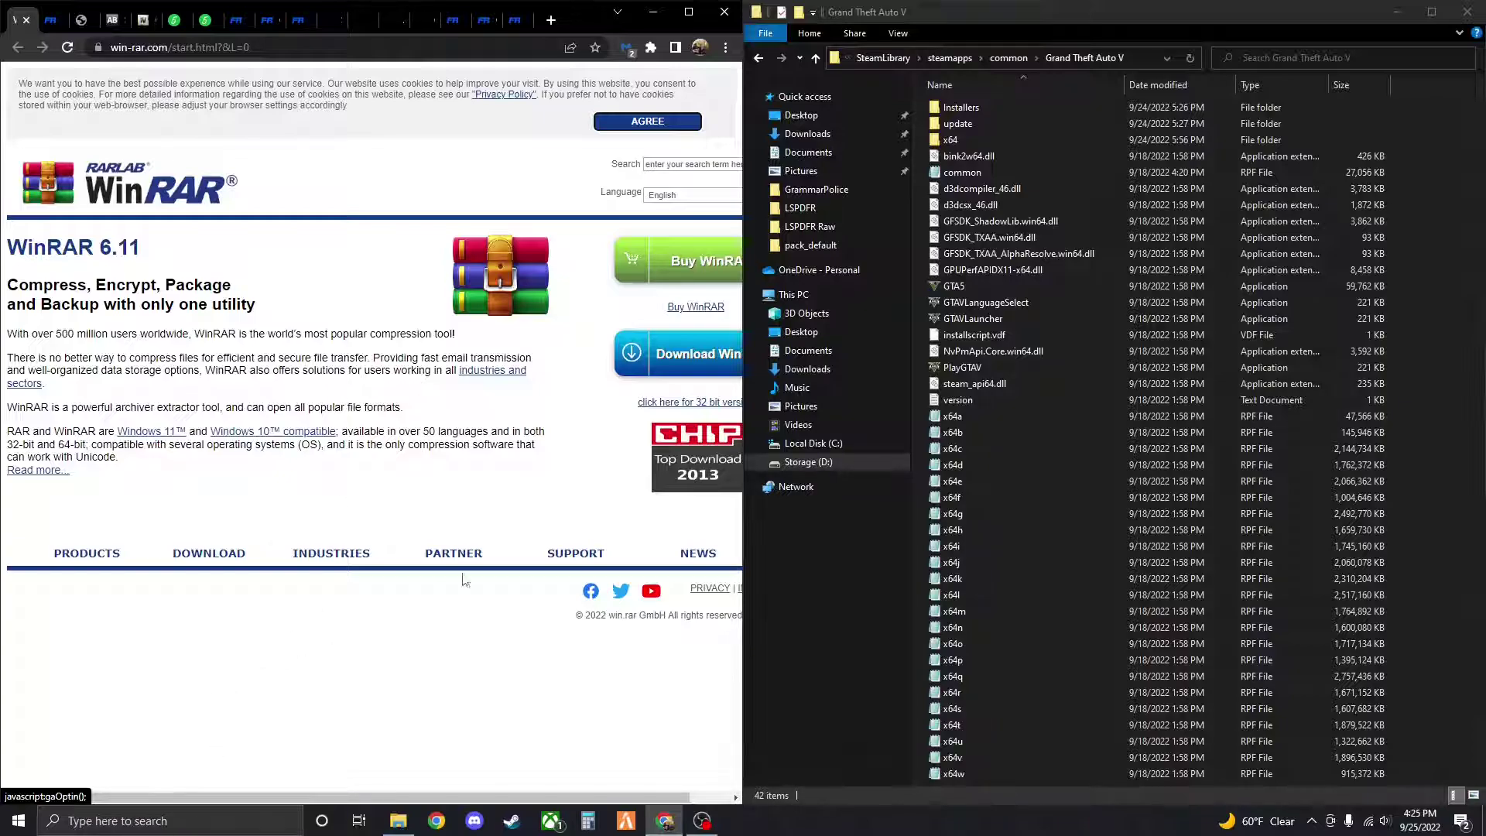
scroll(519, 367, "right", 1)
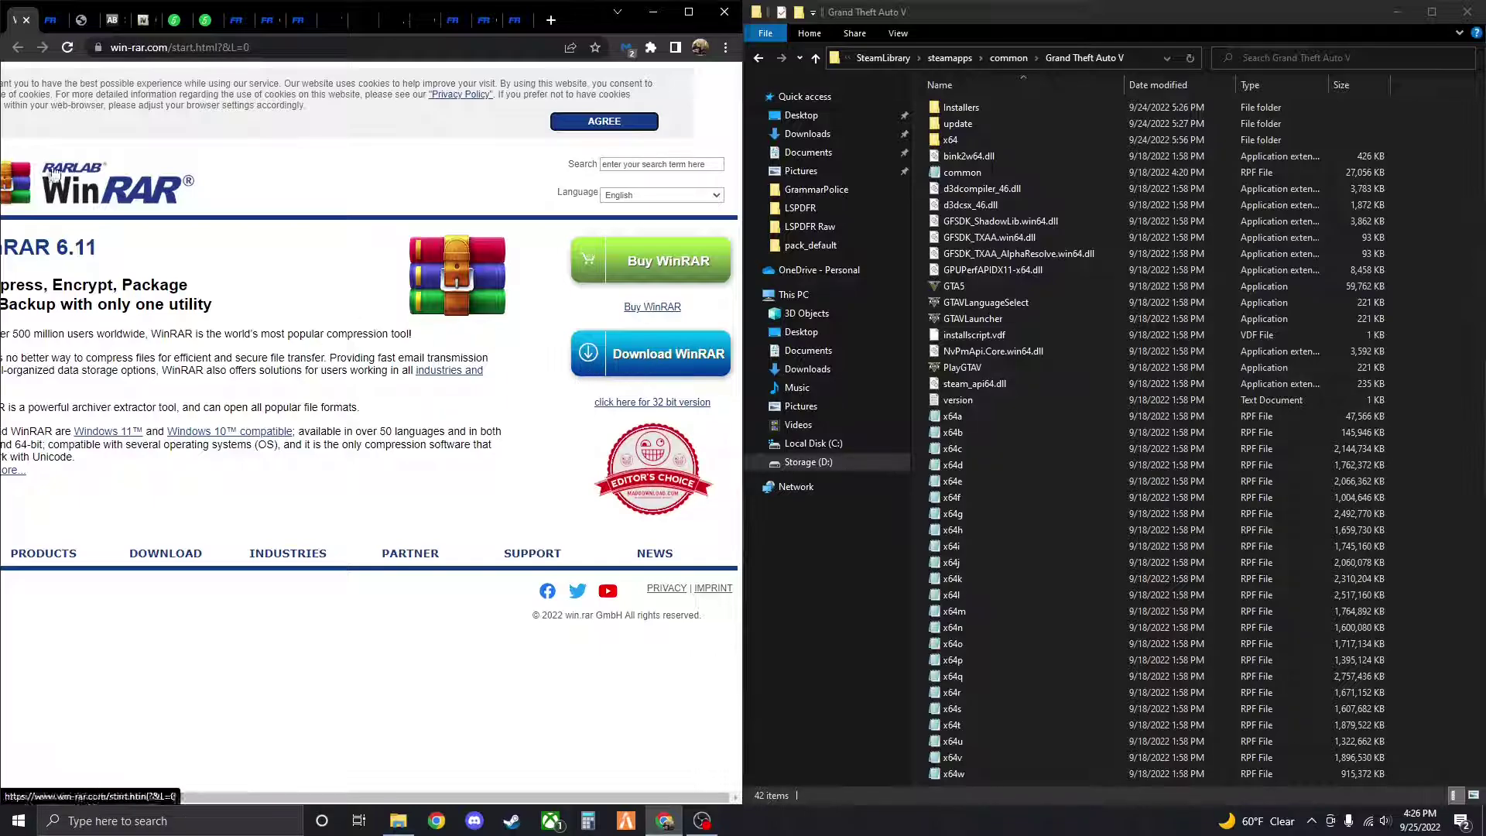
Close the WinRAR page and download the LSPDFR 0.4.9 installer lspdfr_049_8242_setup_2.exe, agreeing to the download terms
left_click(26, 20)
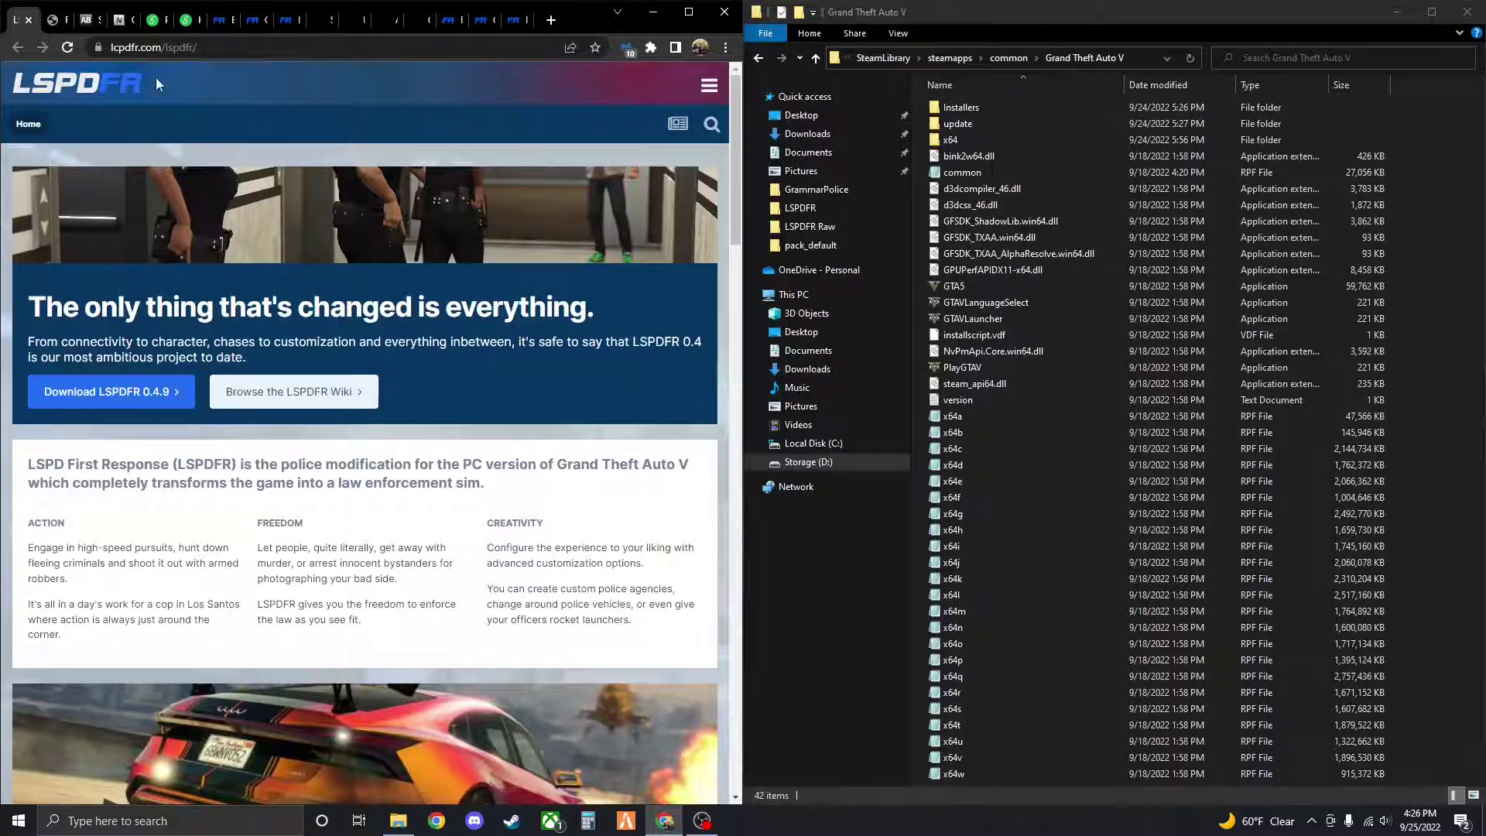
left_click(92, 401)
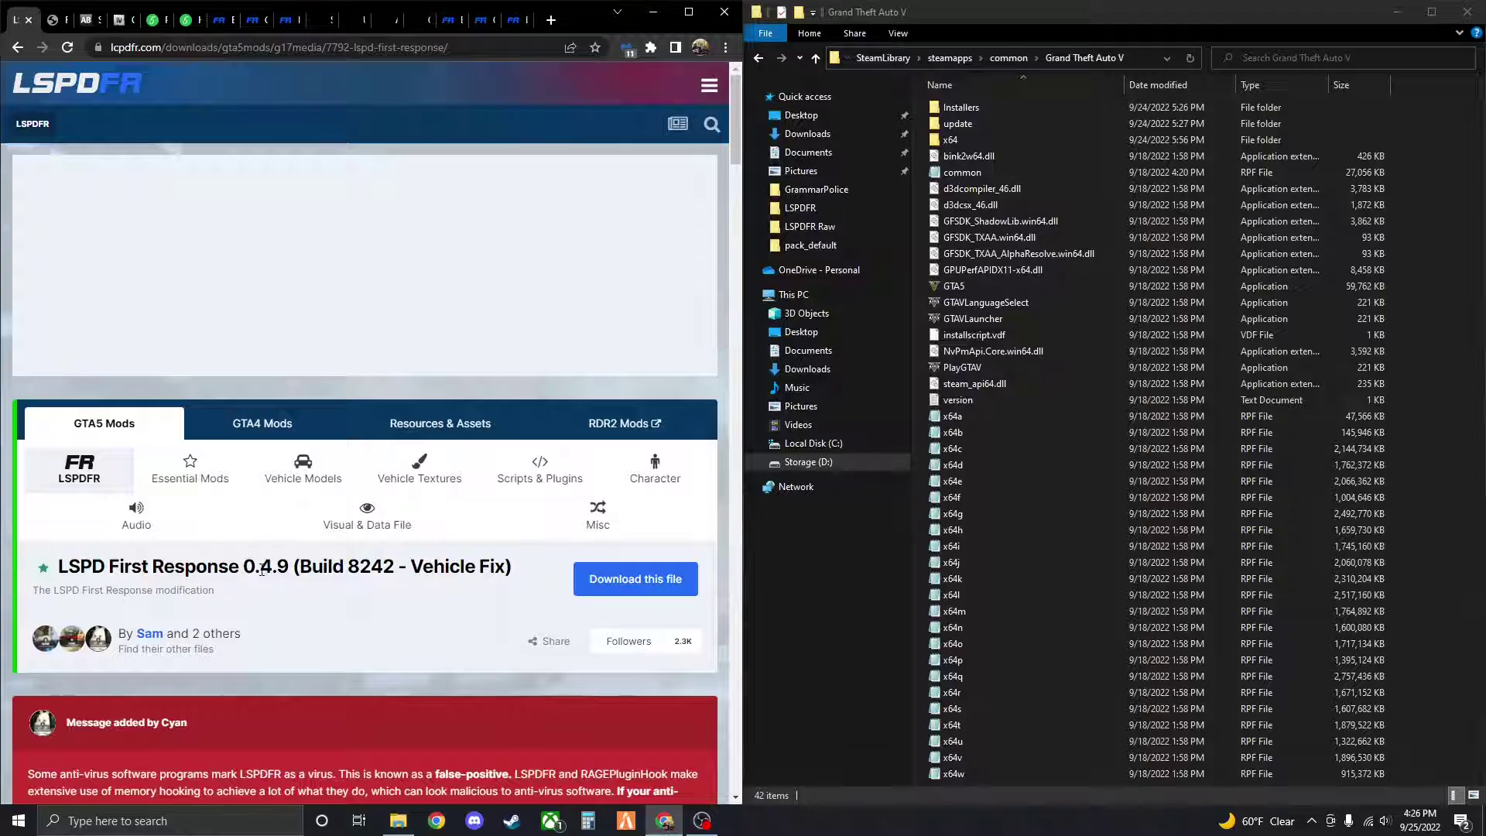
left_click(613, 592)
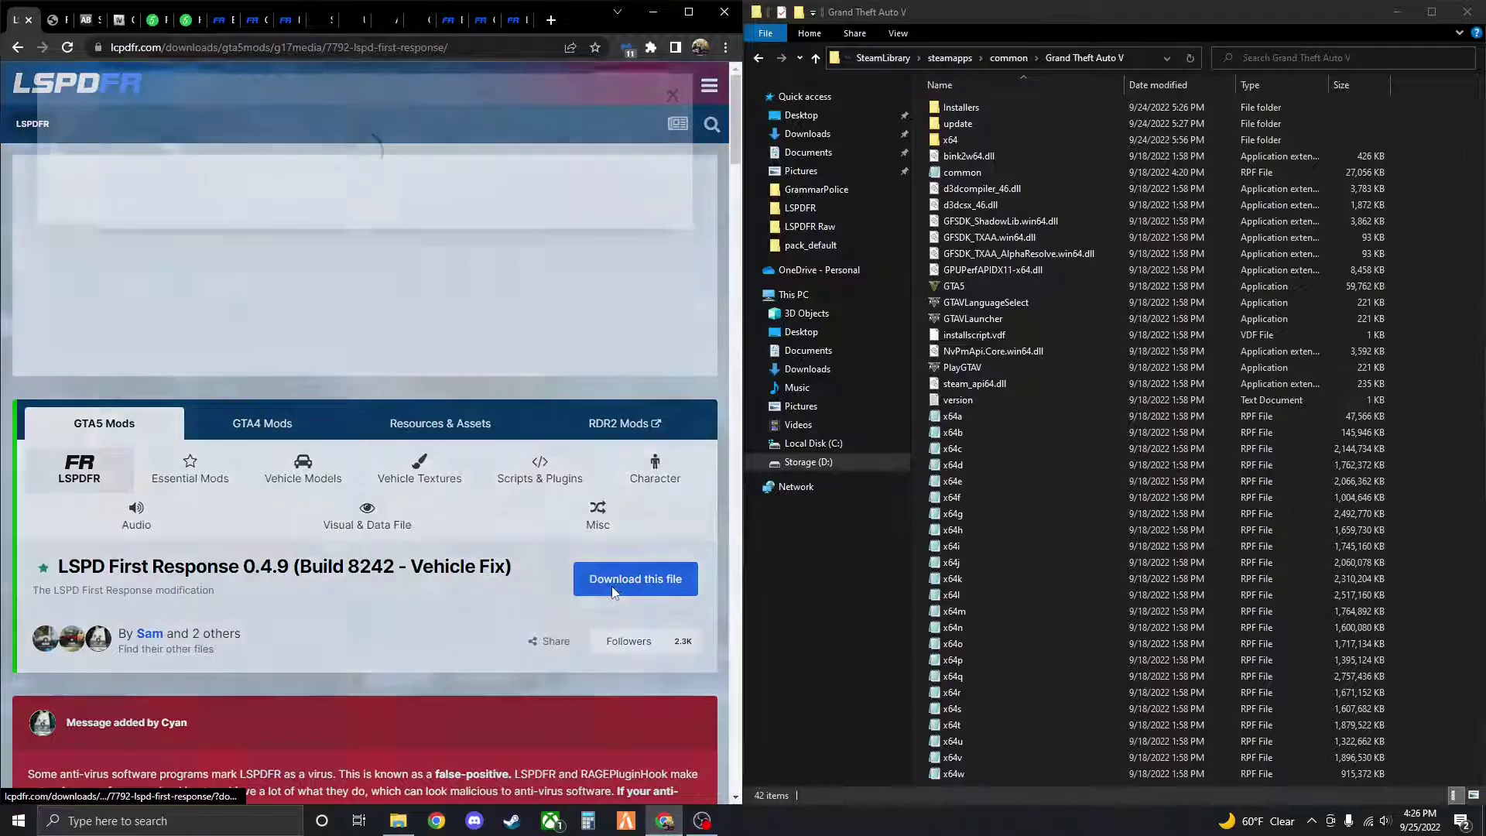
scroll(288, 294, "down", 15)
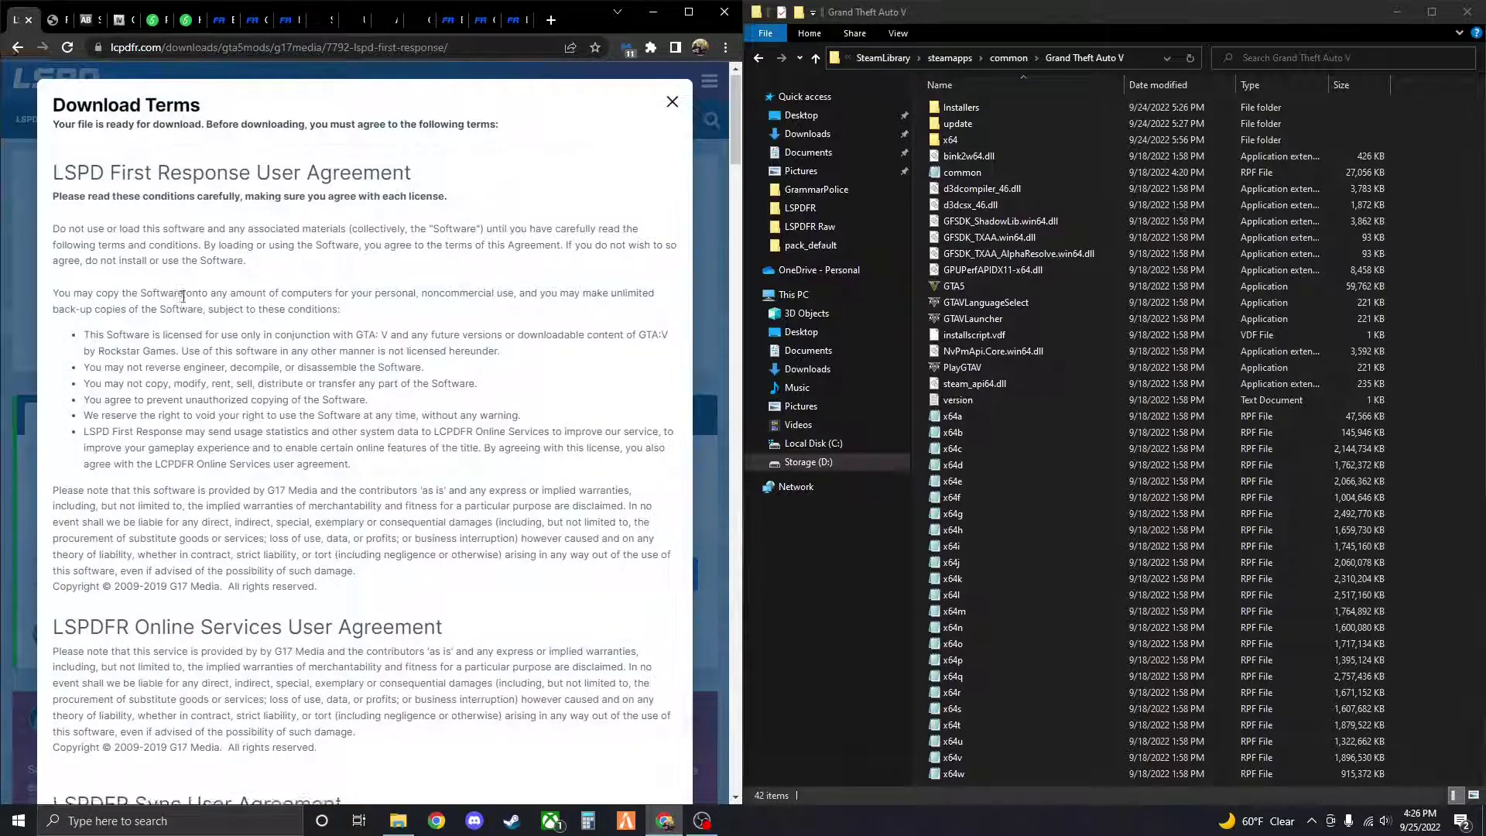
scroll(288, 294, "down", 15)
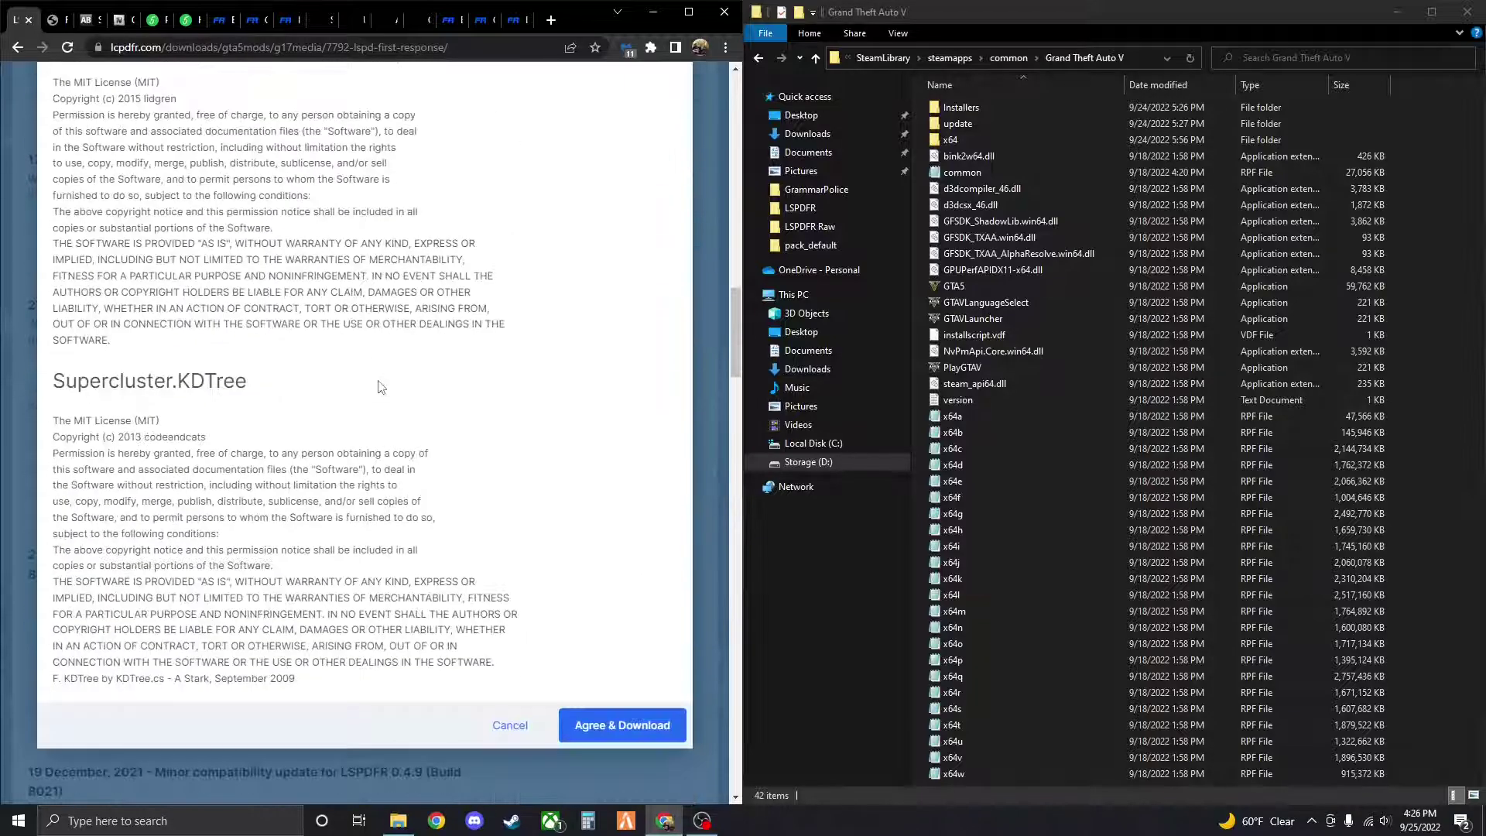
left_click(619, 418)
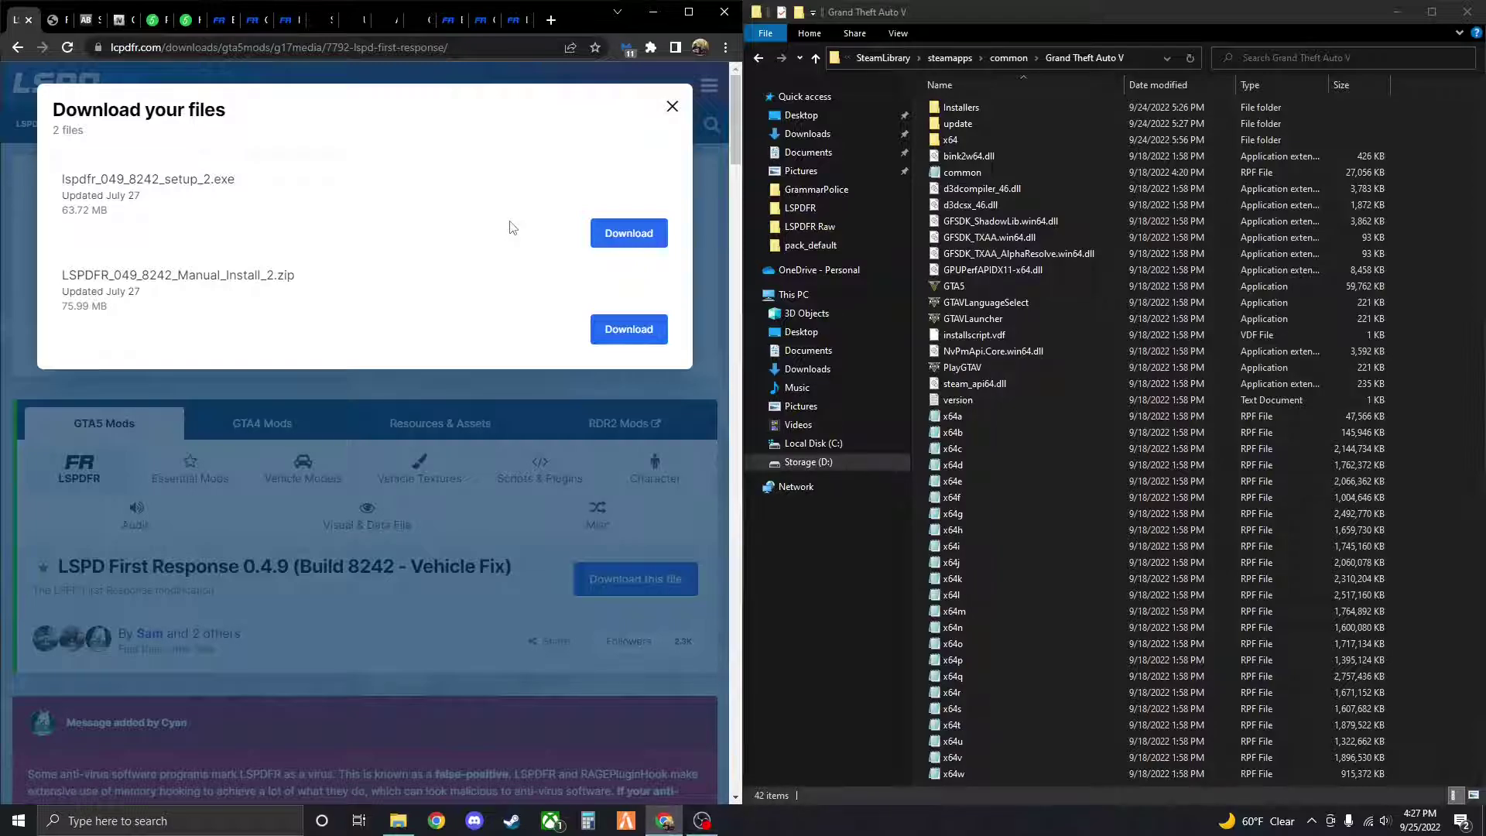
left_click(617, 242)
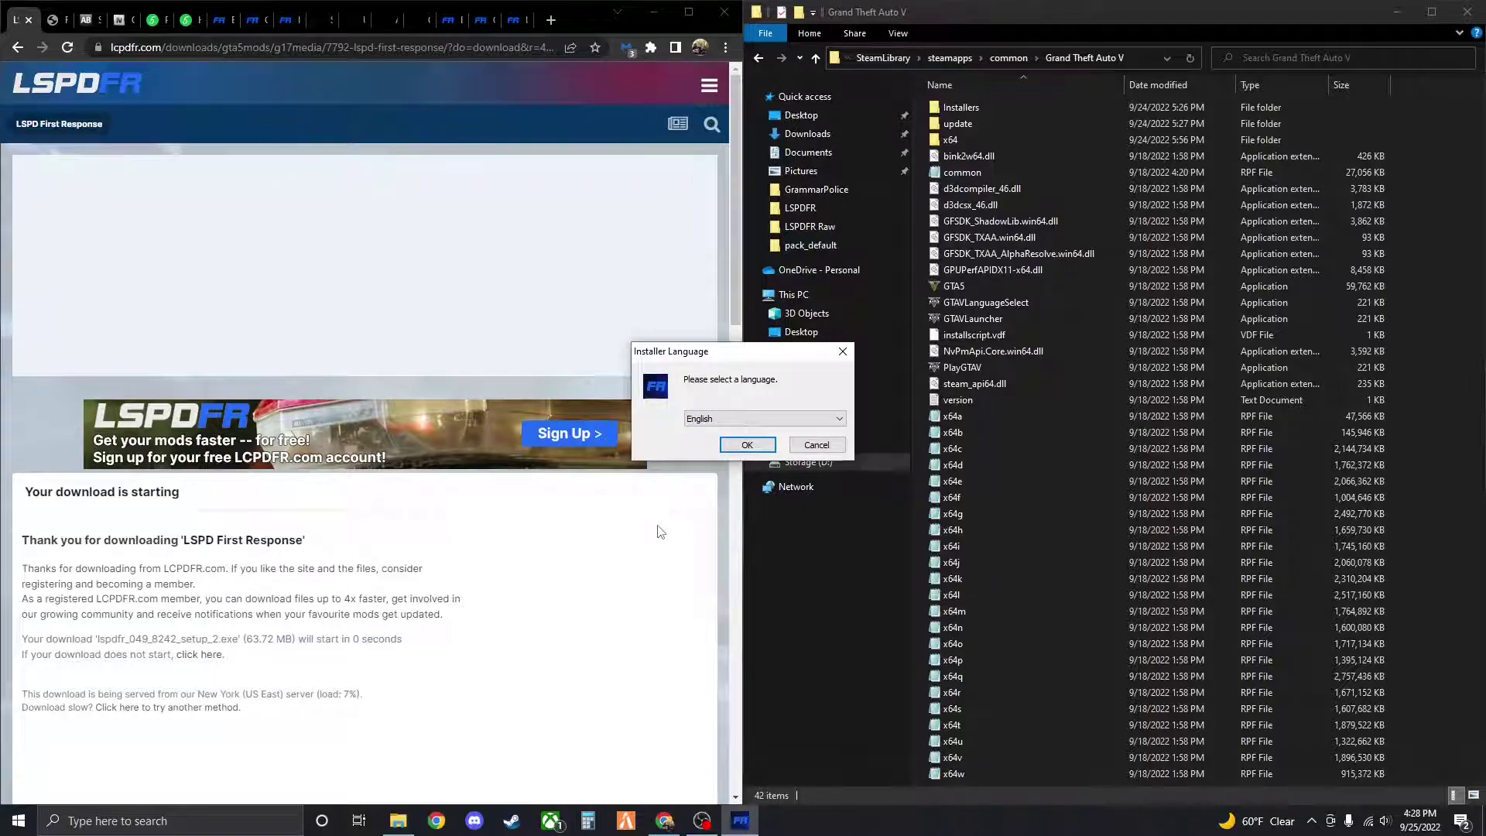
Start the LSPD First Response setup in English, accept the license agreement and keep the default components
left_click(745, 445)
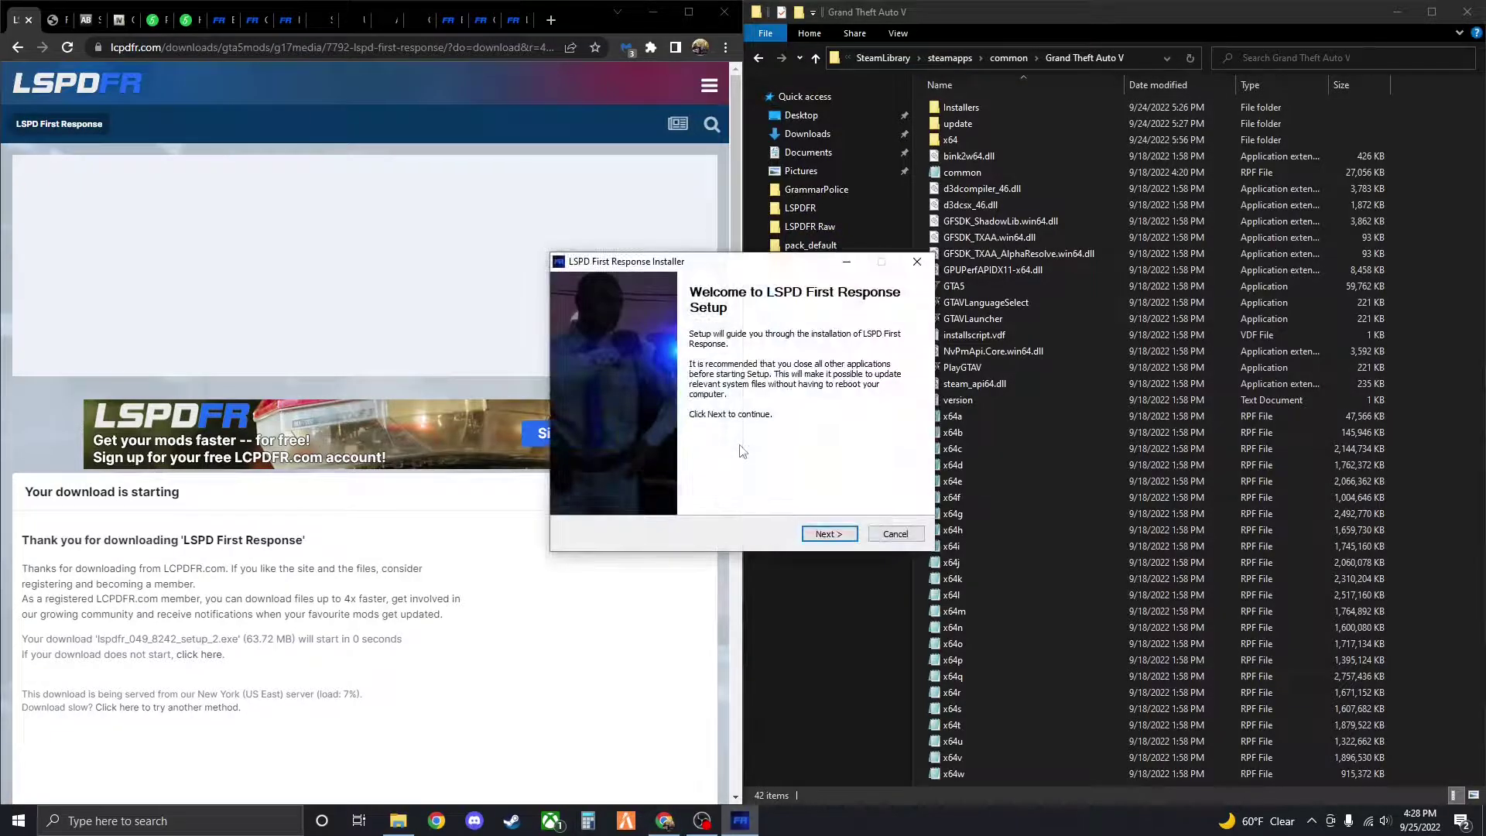
left_click(819, 535)
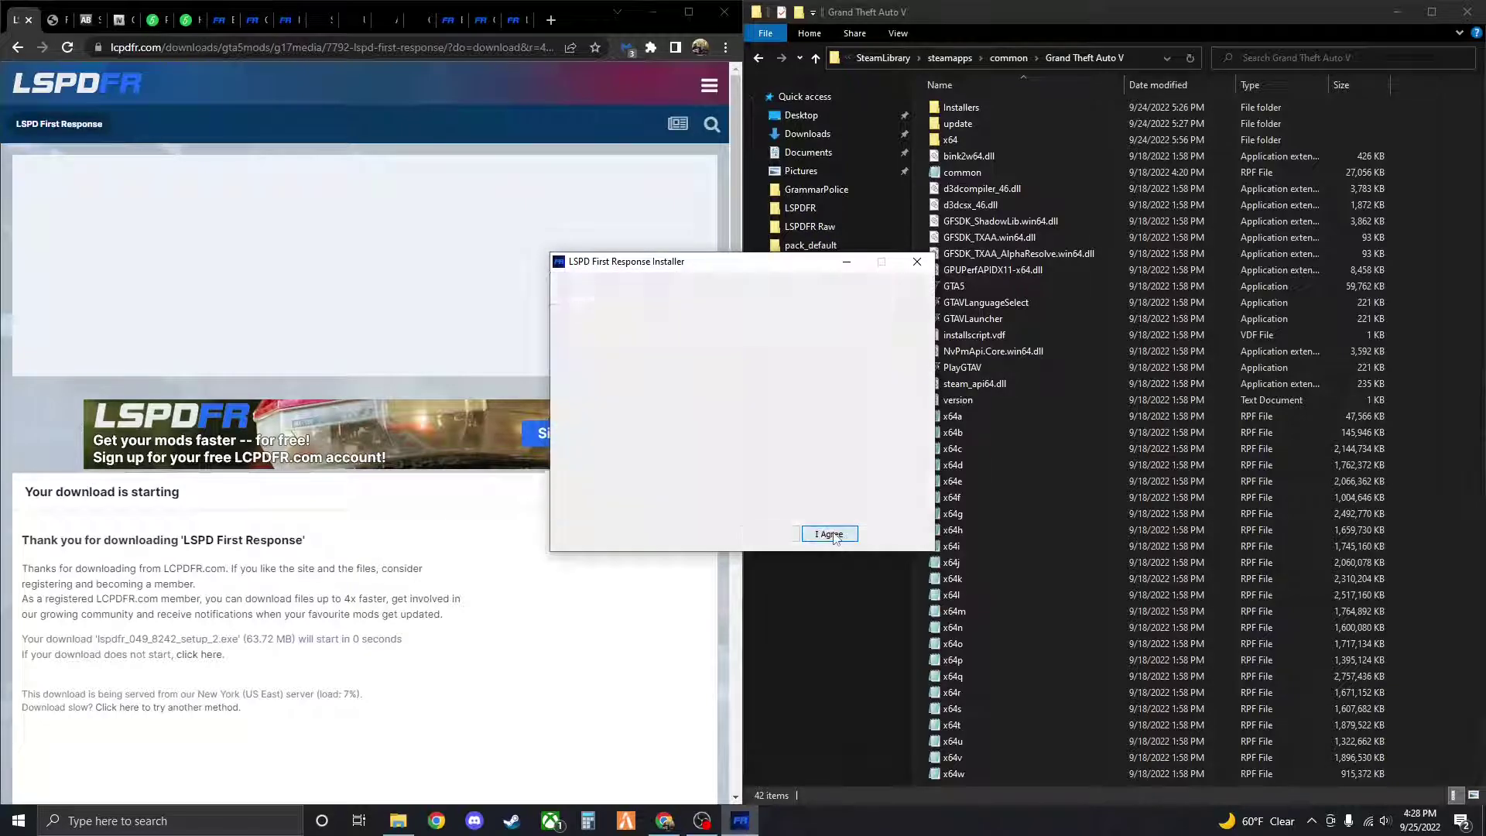
left_click(826, 541)
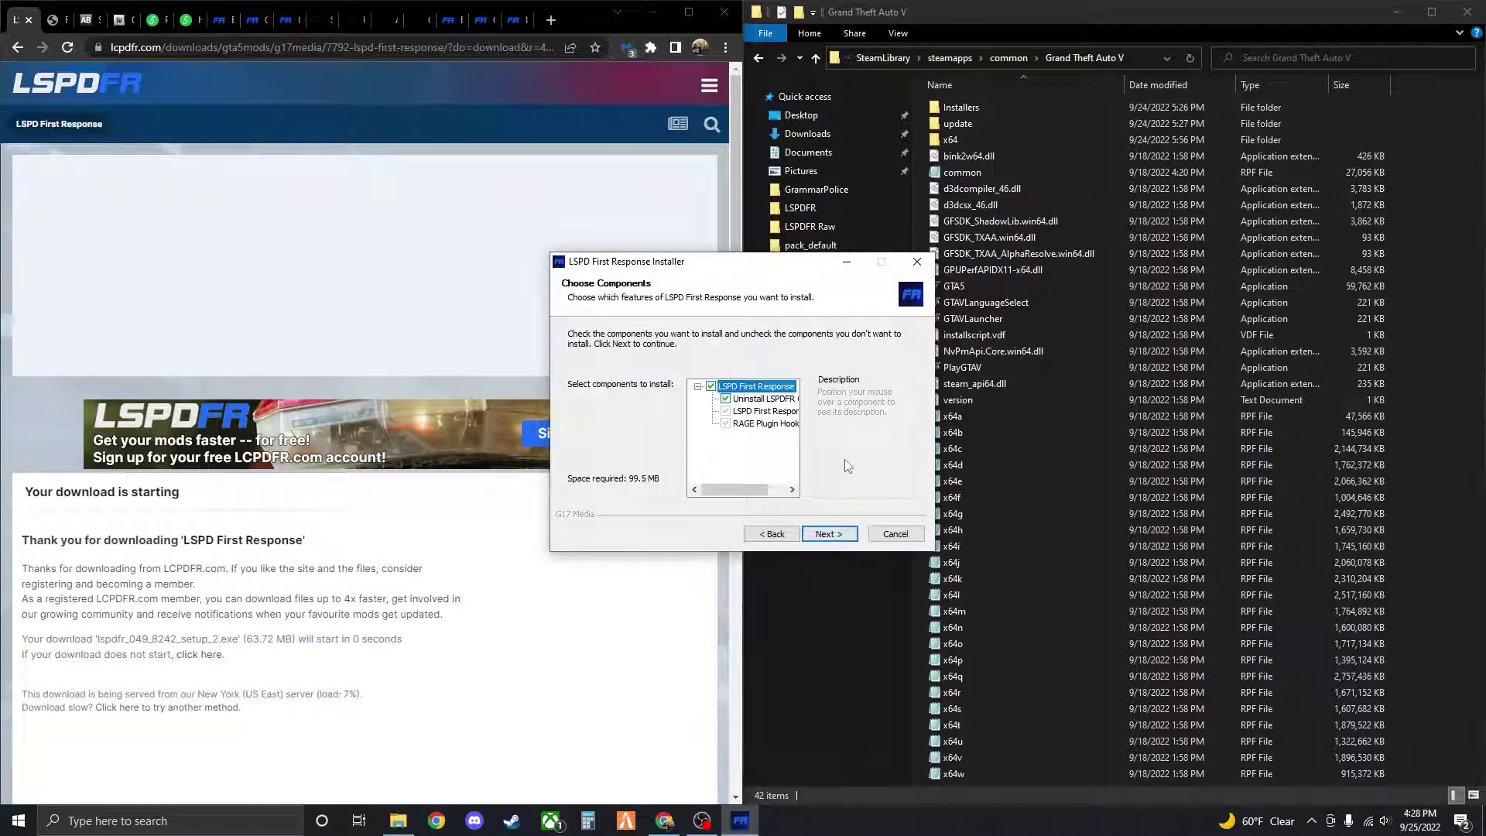
left_click(823, 533)
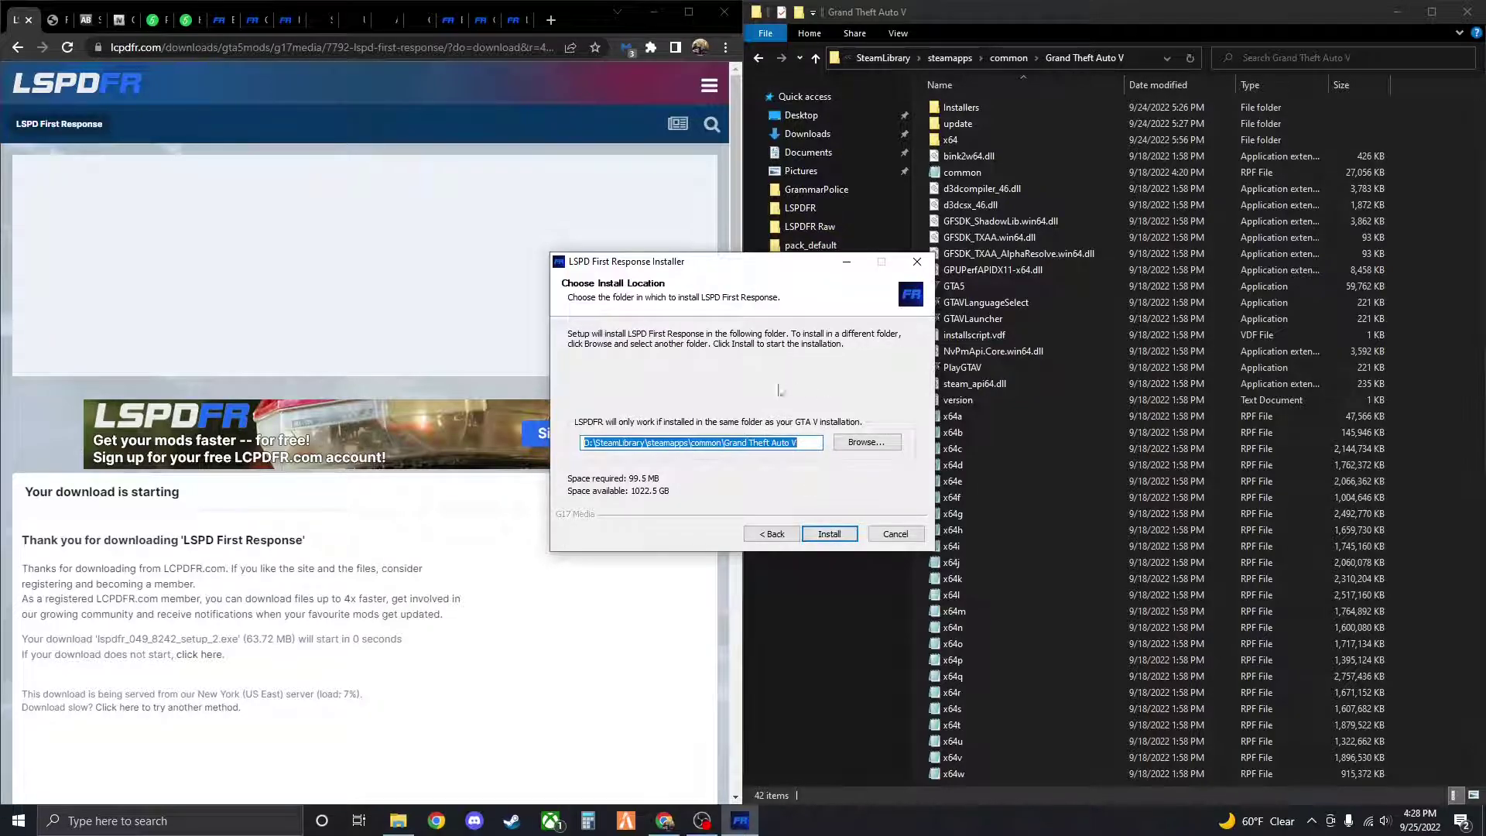
Select D:\SteamLibrary\steamapps\common\Grand Theft Auto V as the install location and install LSPD First Response there
left_click(860, 443)
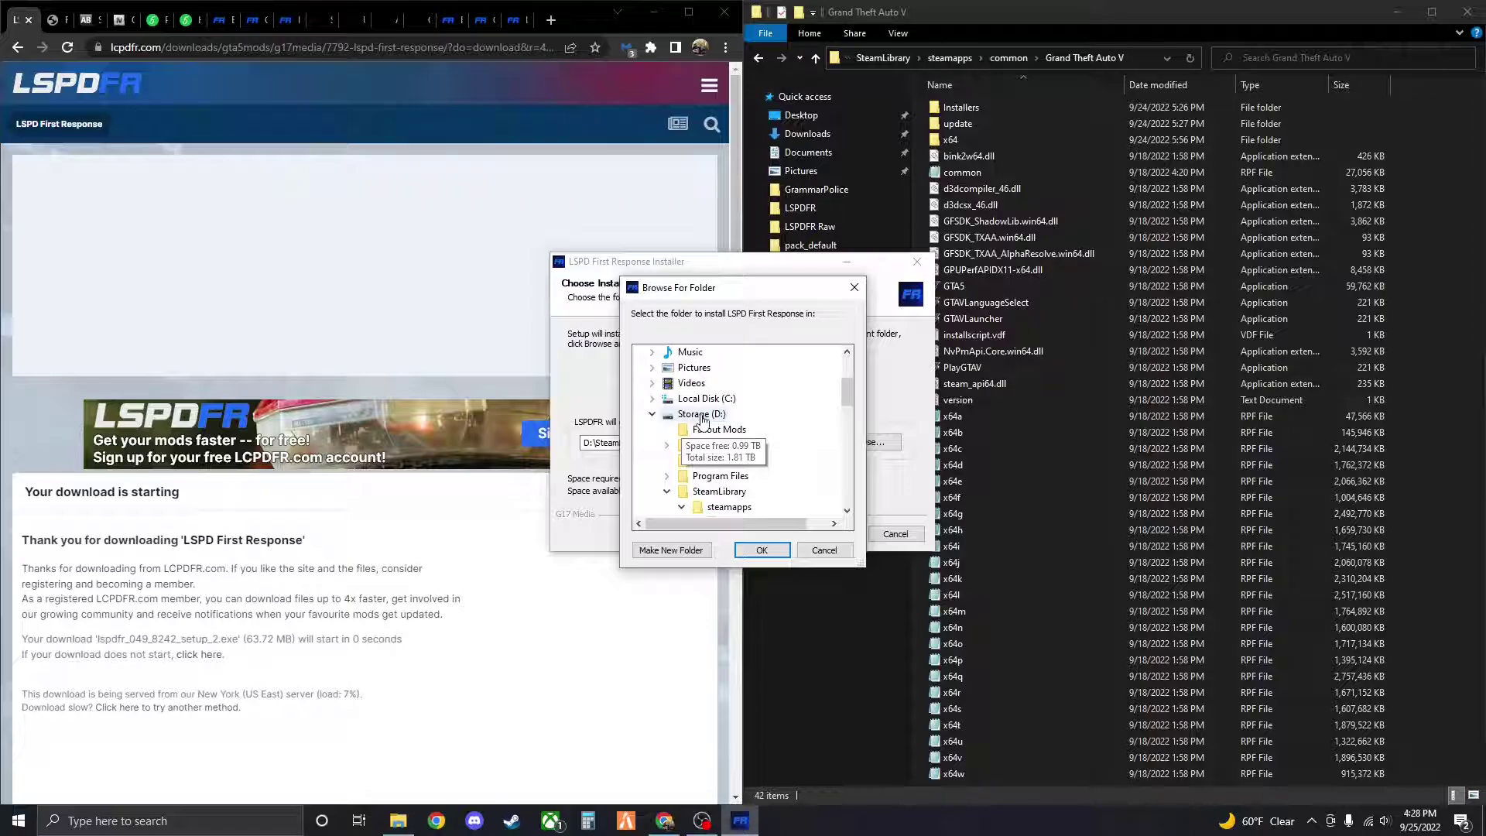
scroll(697, 433, "down", 1)
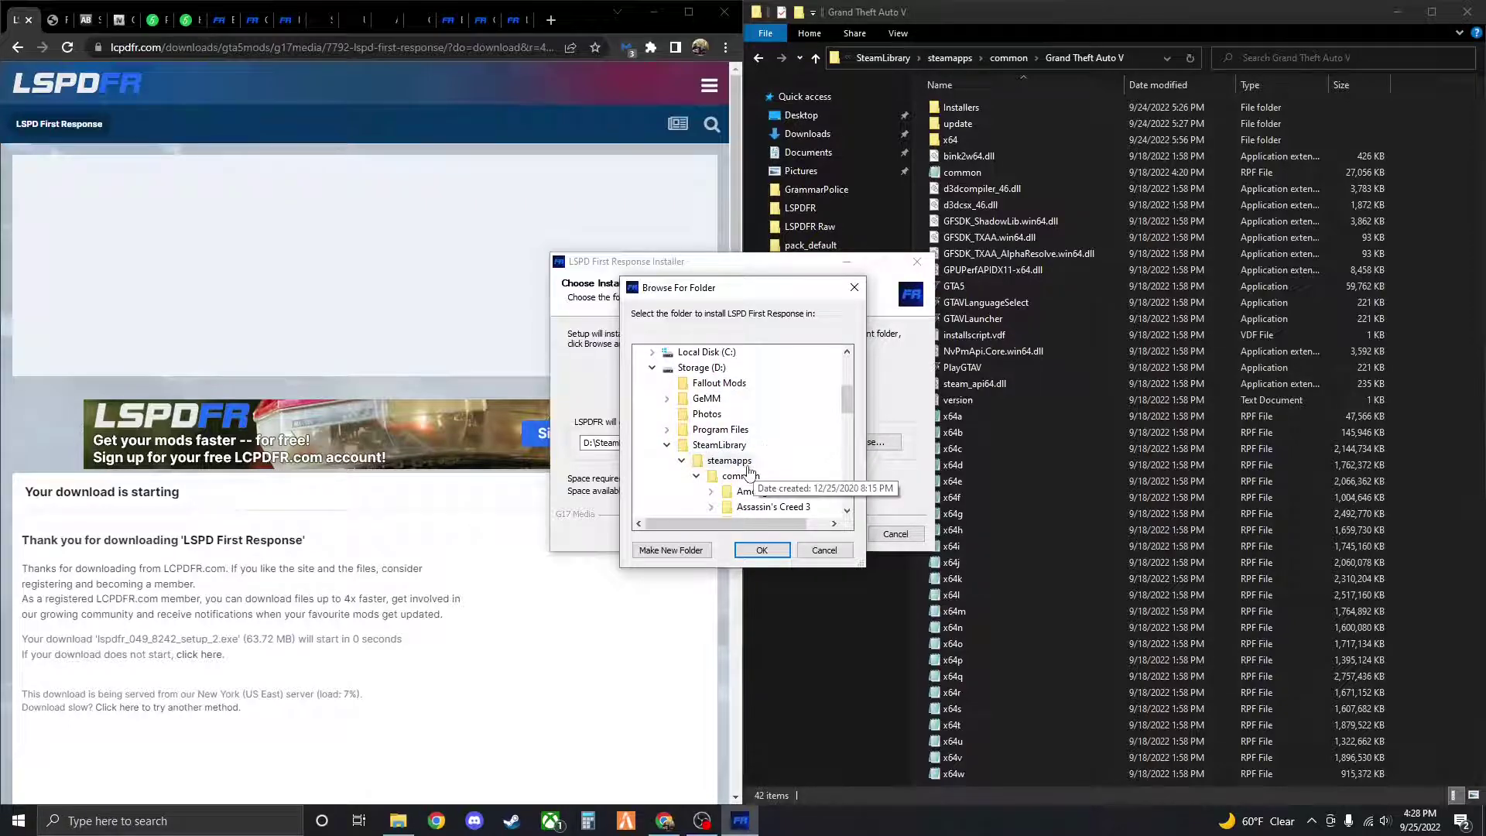
scroll(754, 486, "down", 5)
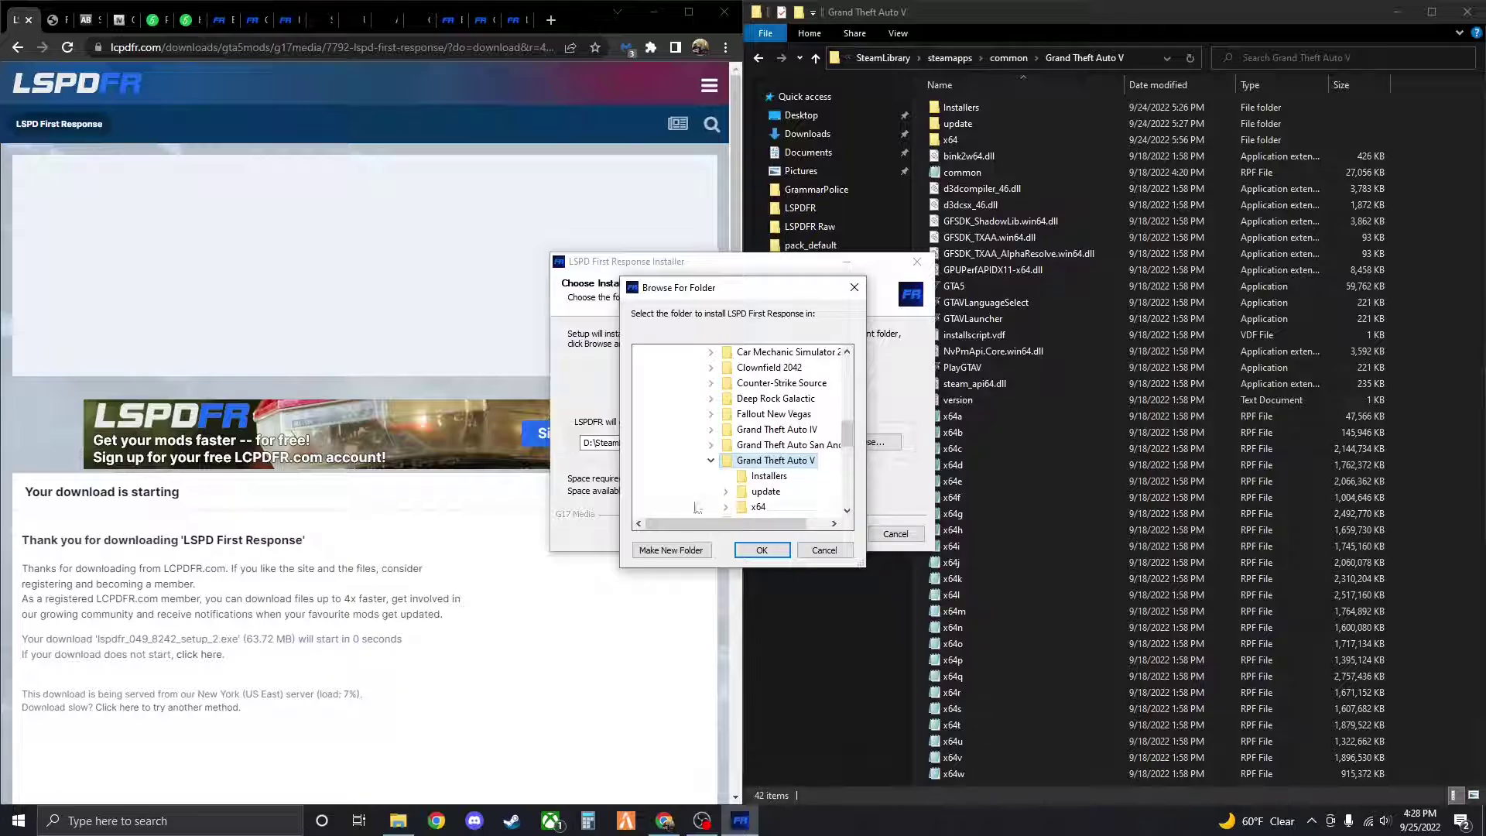
left_click(761, 550)
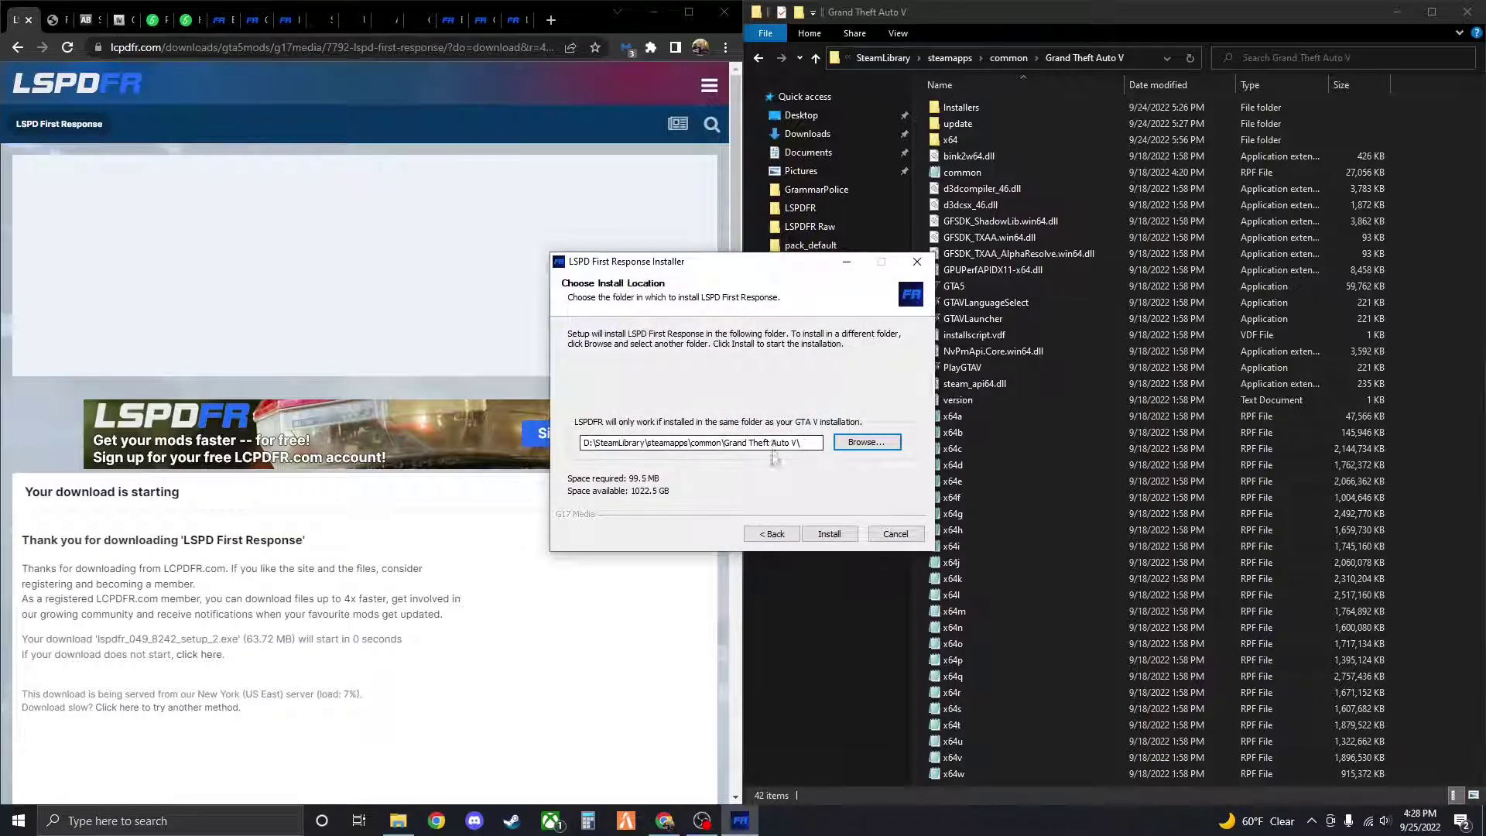
left_click(828, 534)
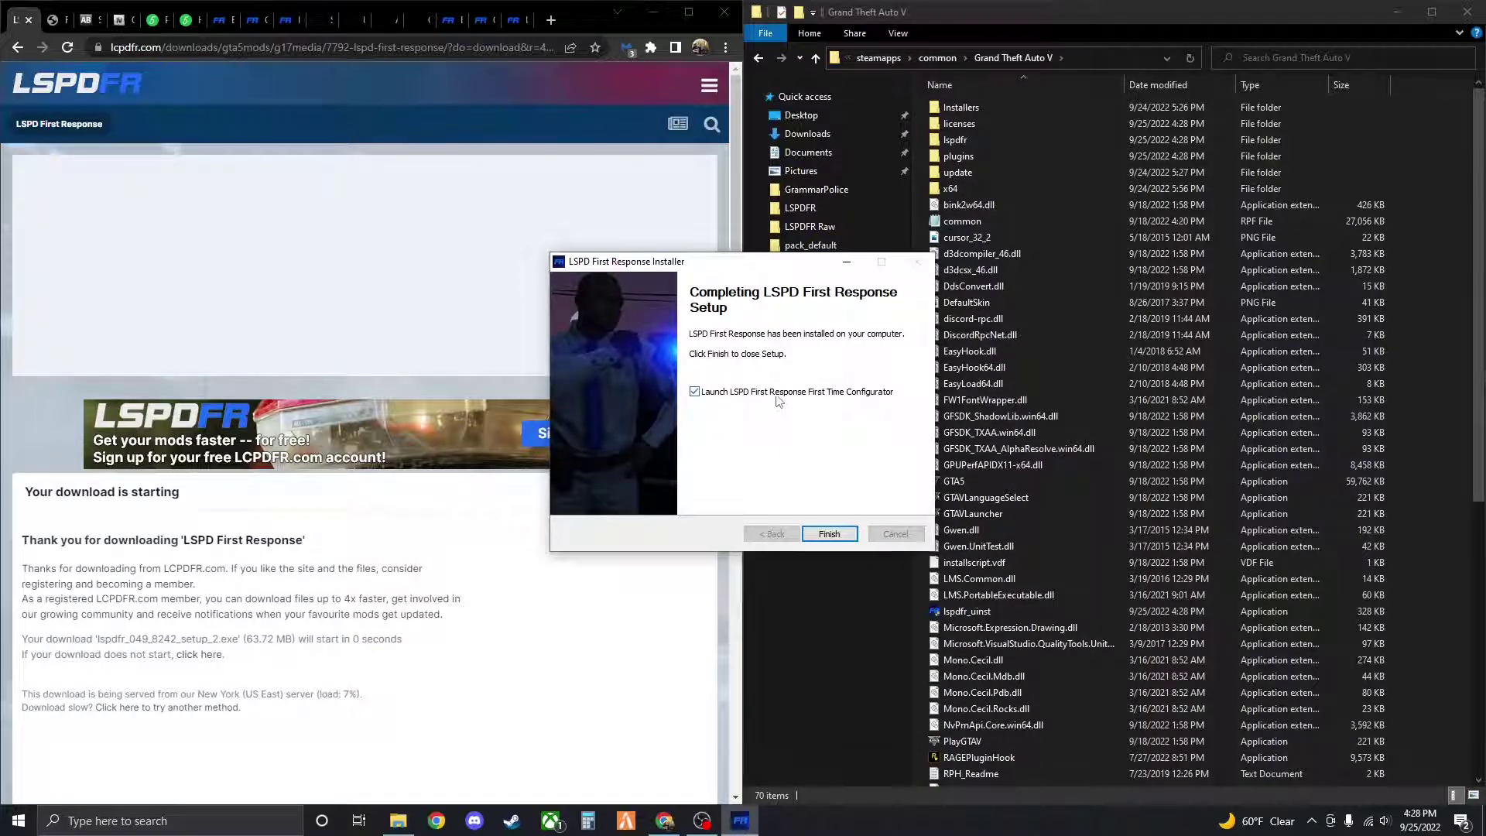
Finish setup and complete the LSPDFR Configurator, accepting the RAGE Plugin Hook disclaimer and applying its recommended settings automatically
left_click(827, 537)
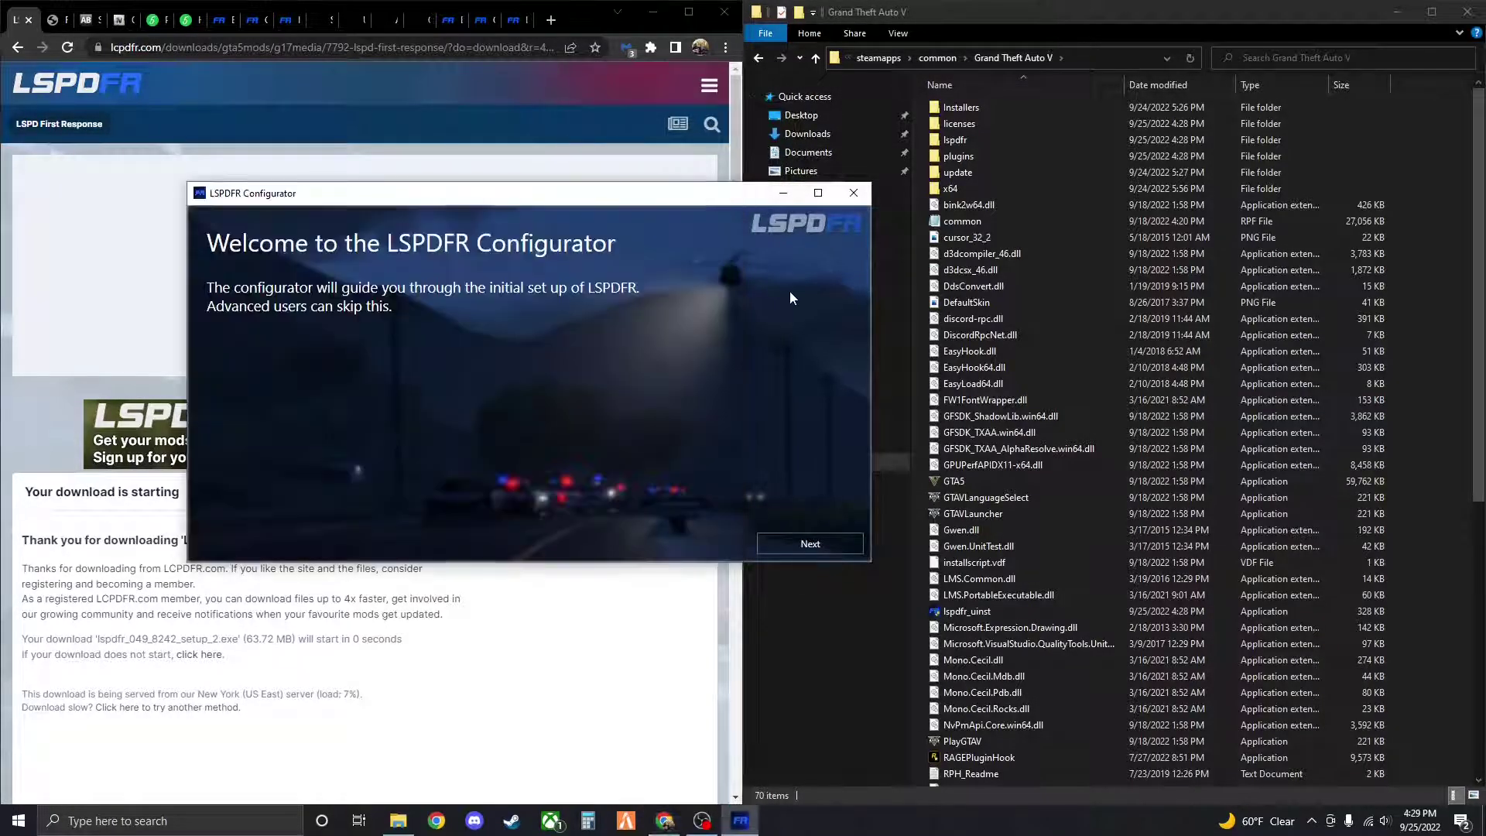
left_click(810, 543)
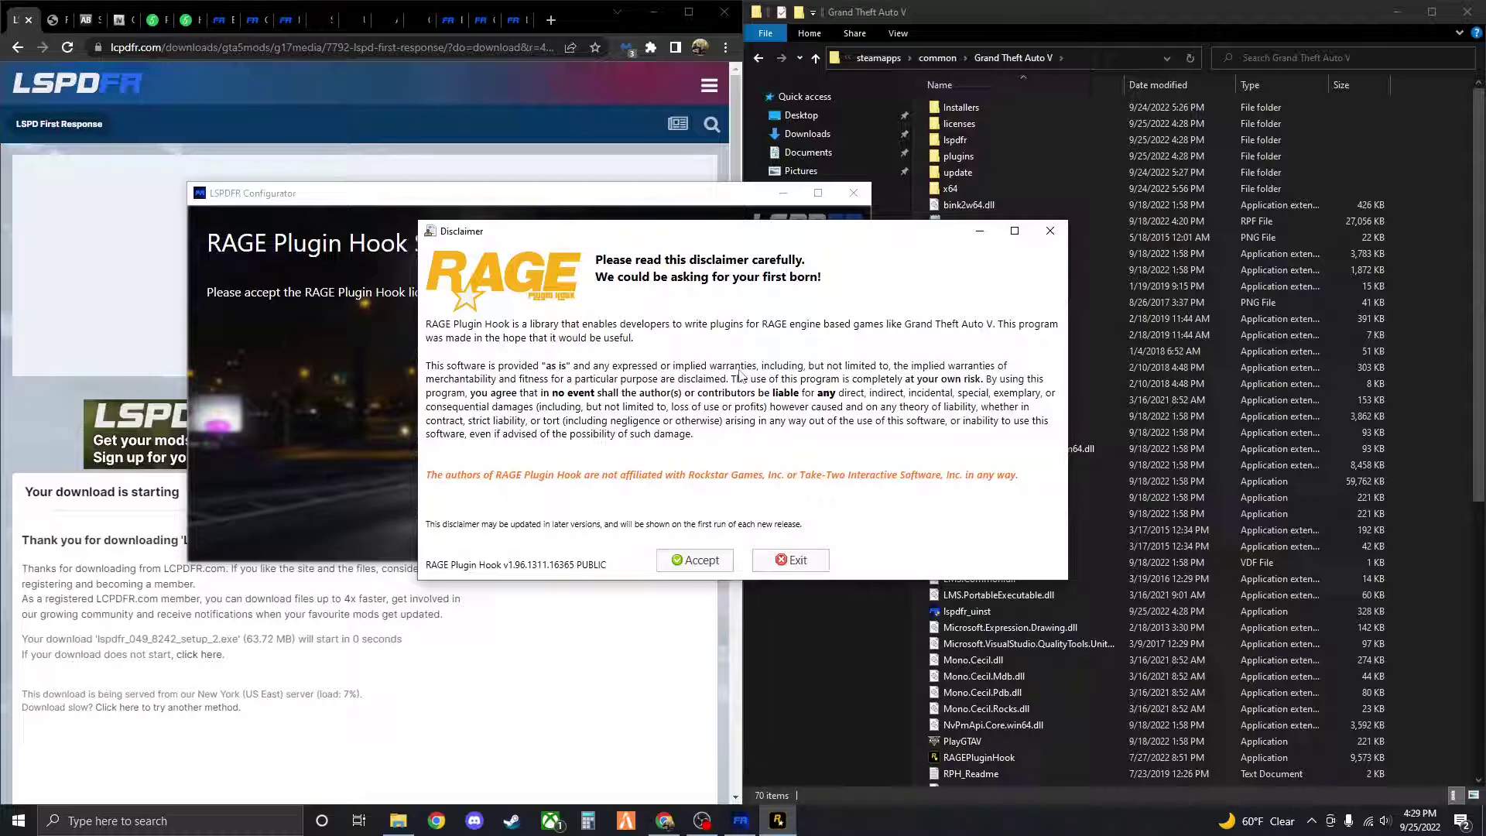
left_click(694, 560)
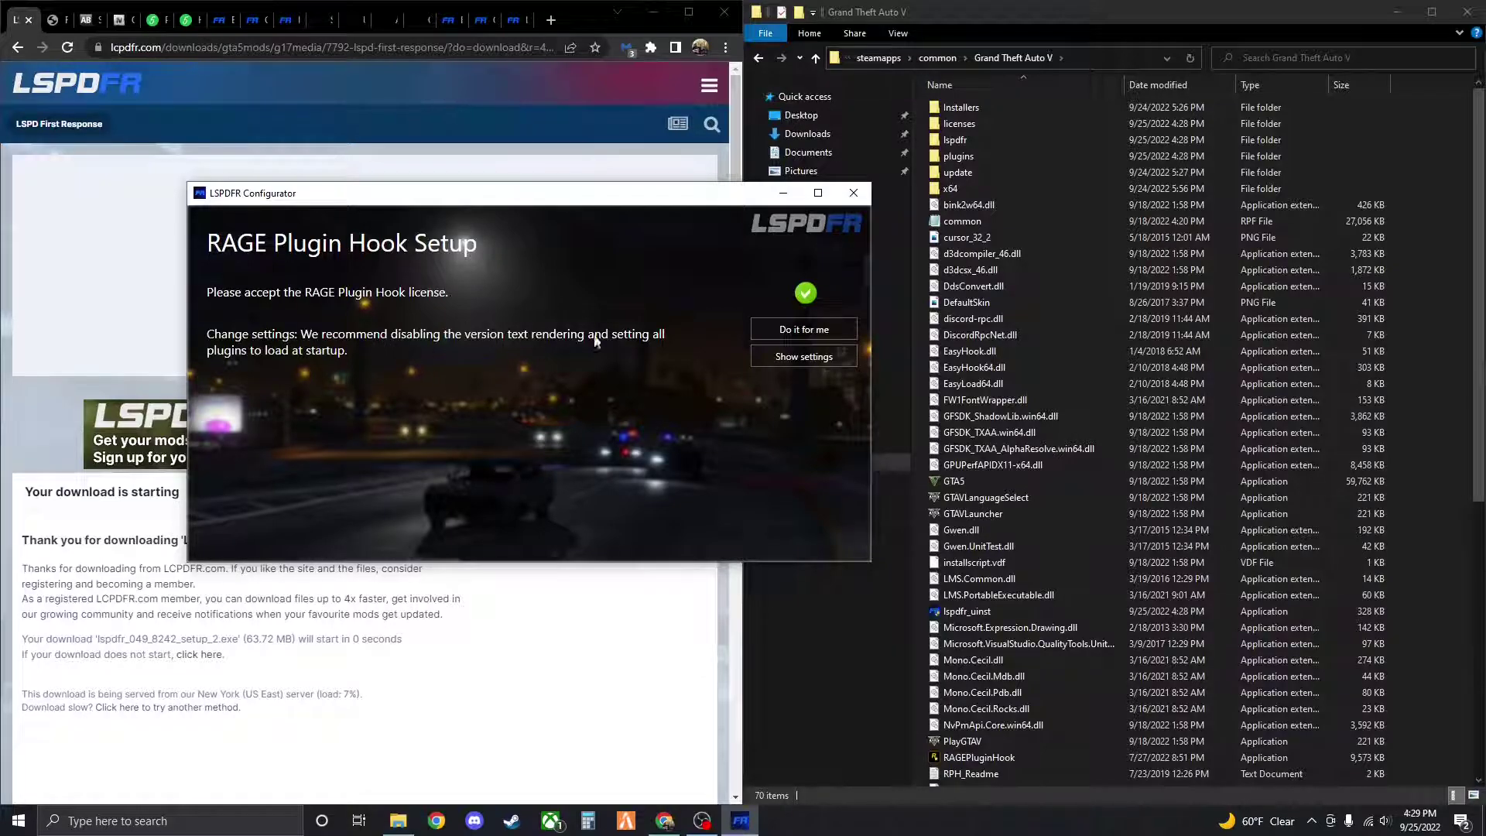
left_click(770, 331)
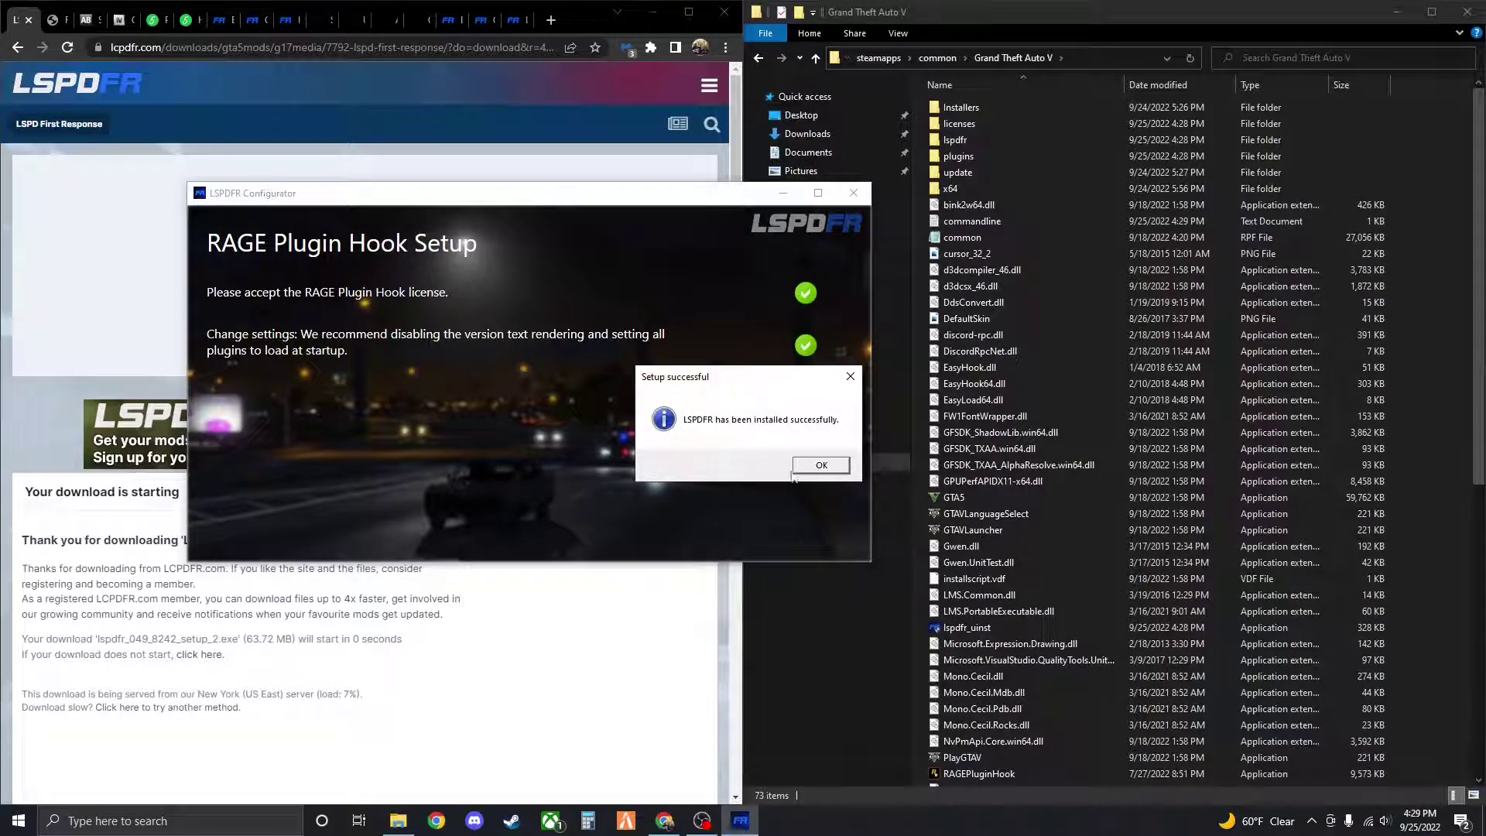
left_click(819, 465)
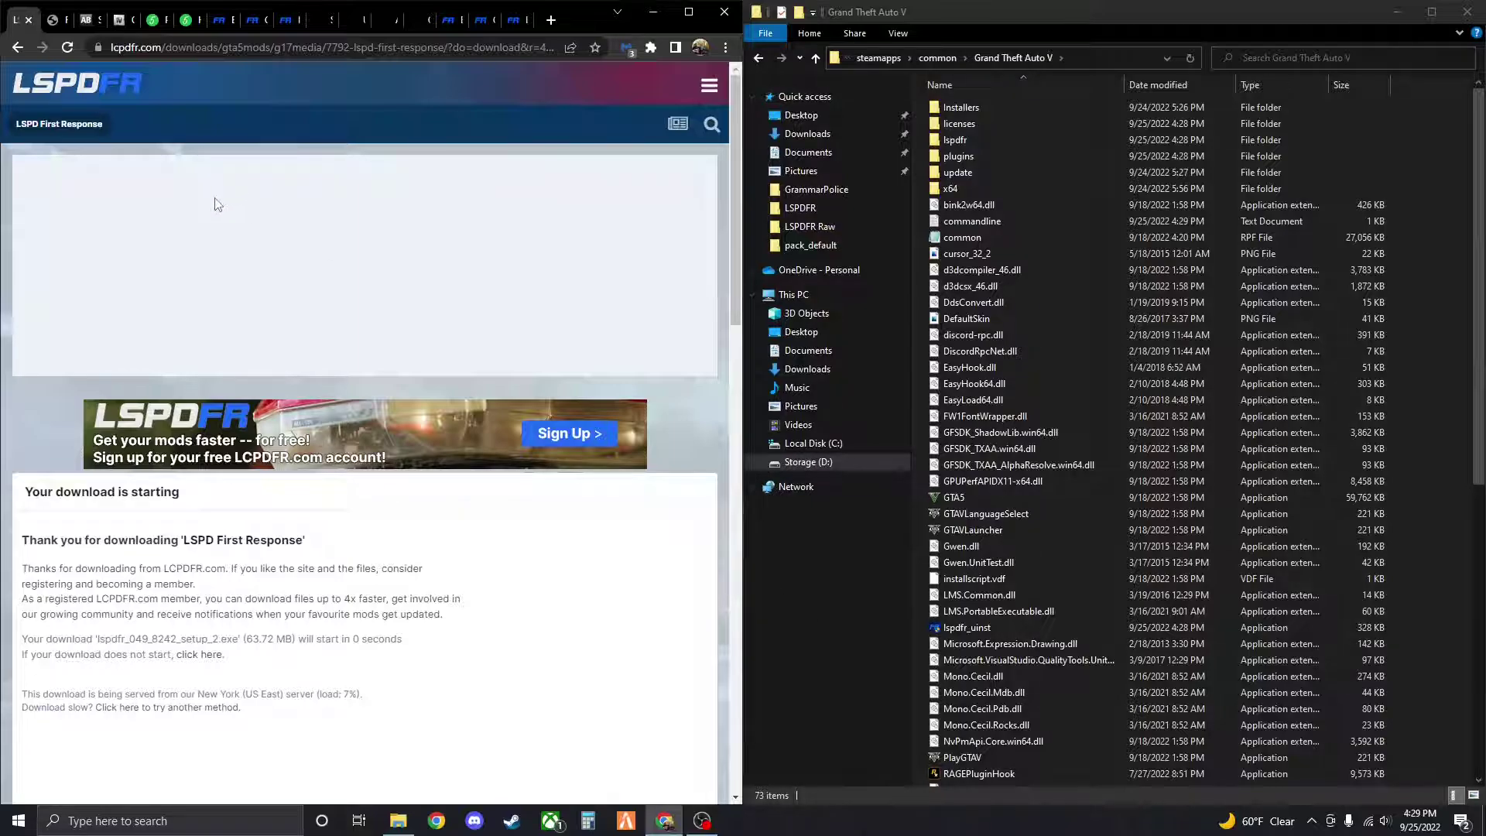
View the RAGE Plugin Hook website and look for the RAGEPluginHook files in the Grand Theft Auto V folder
left_click(54, 24)
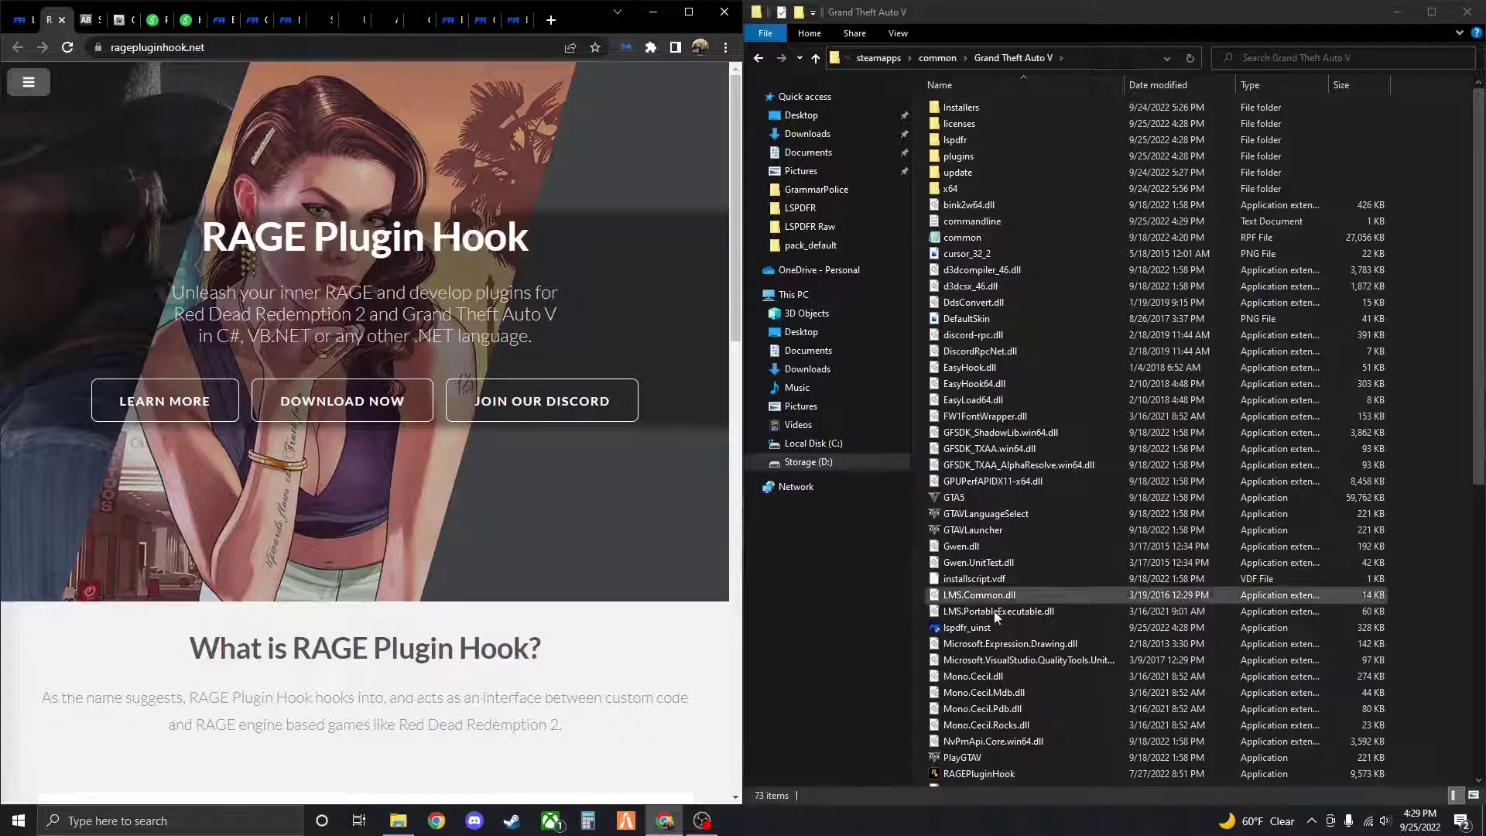
scroll(994, 616, "down", 3)
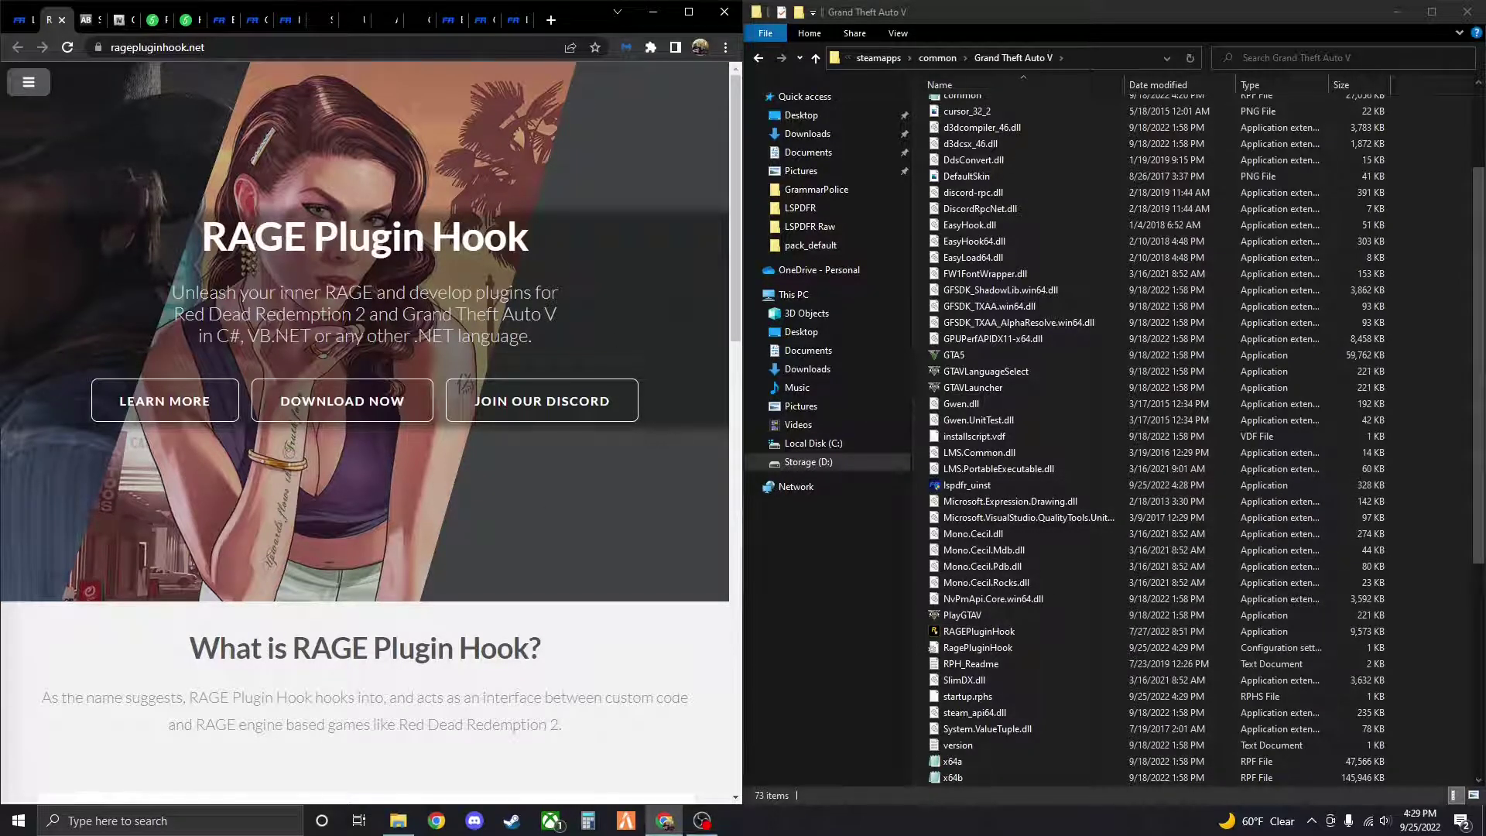
Download the Script Hook V zip from its dev-c.com page and keep the flagged file
left_click(85, 21)
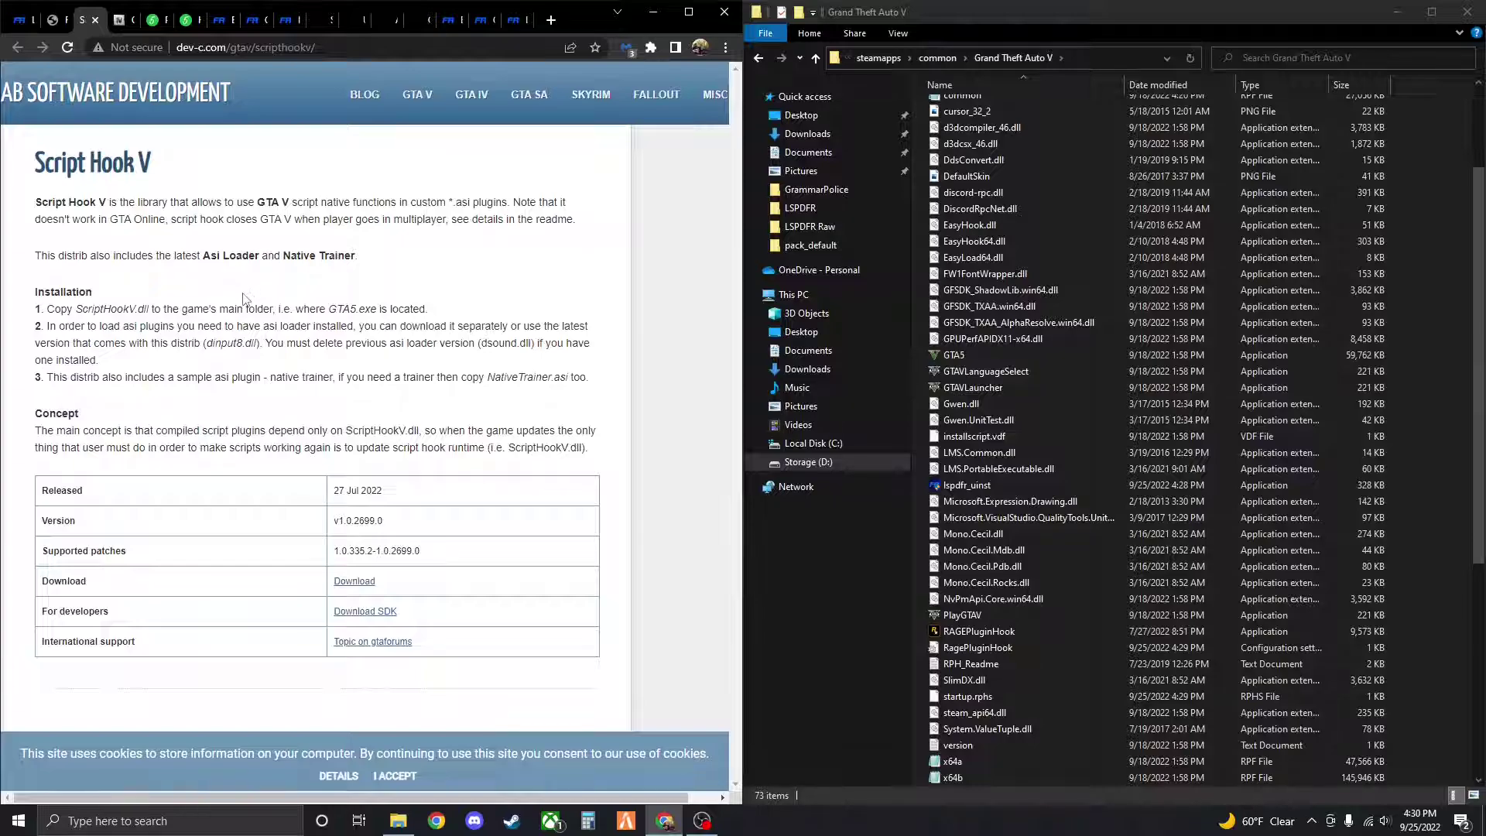
left_click(344, 587)
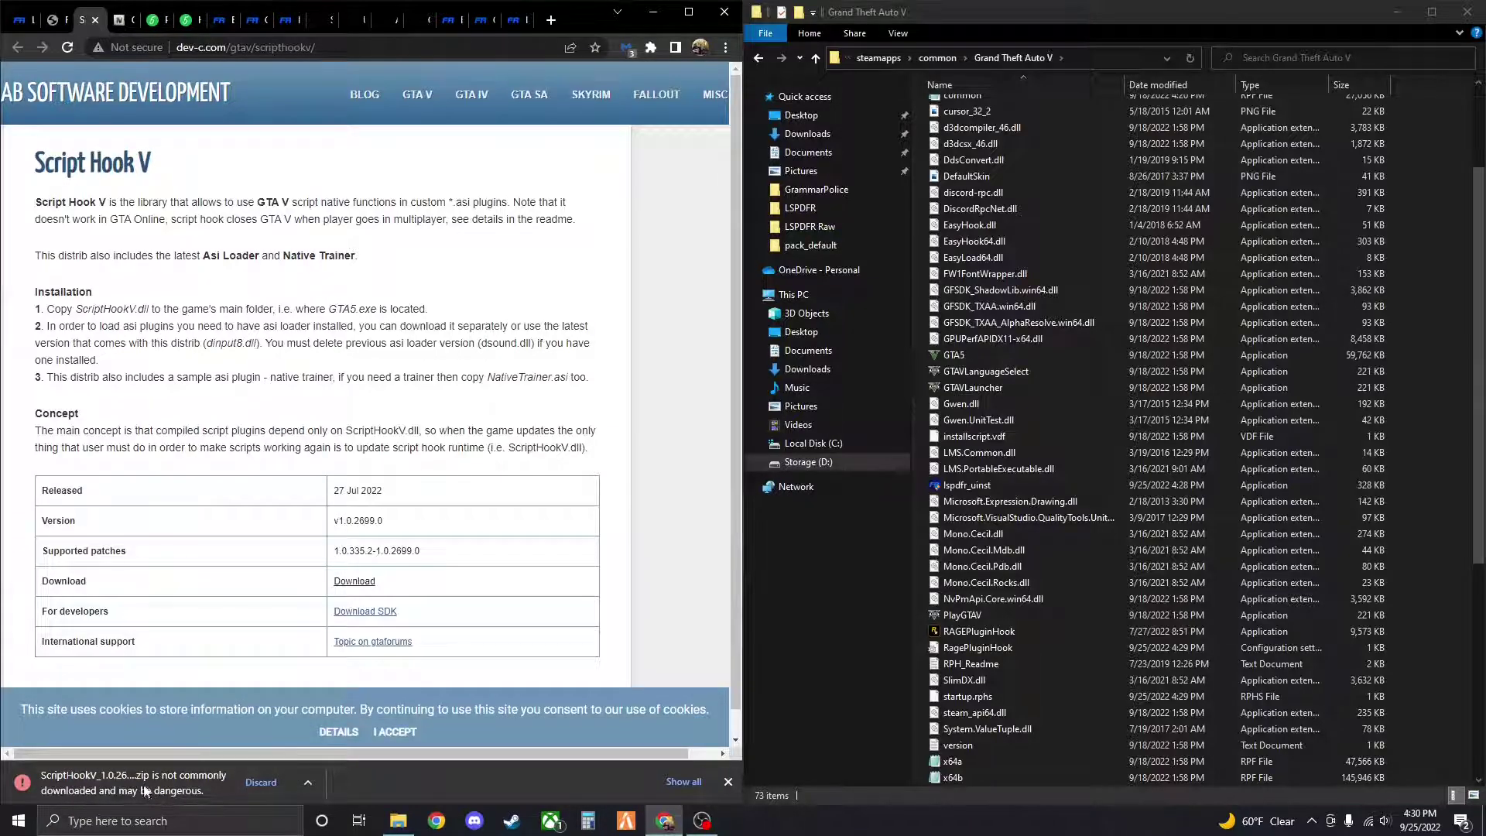
left_click(308, 782)
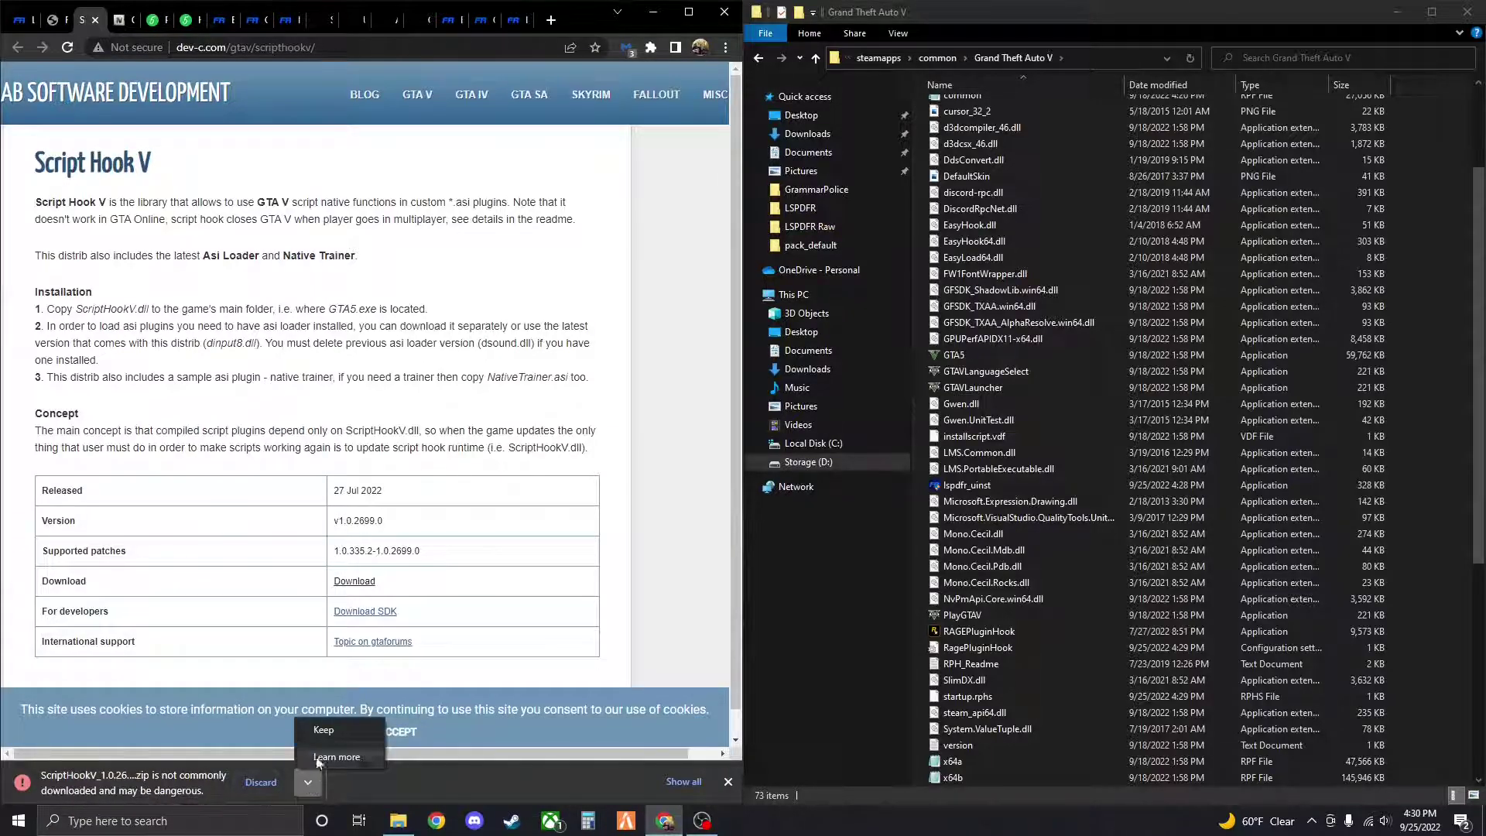
left_click(322, 731)
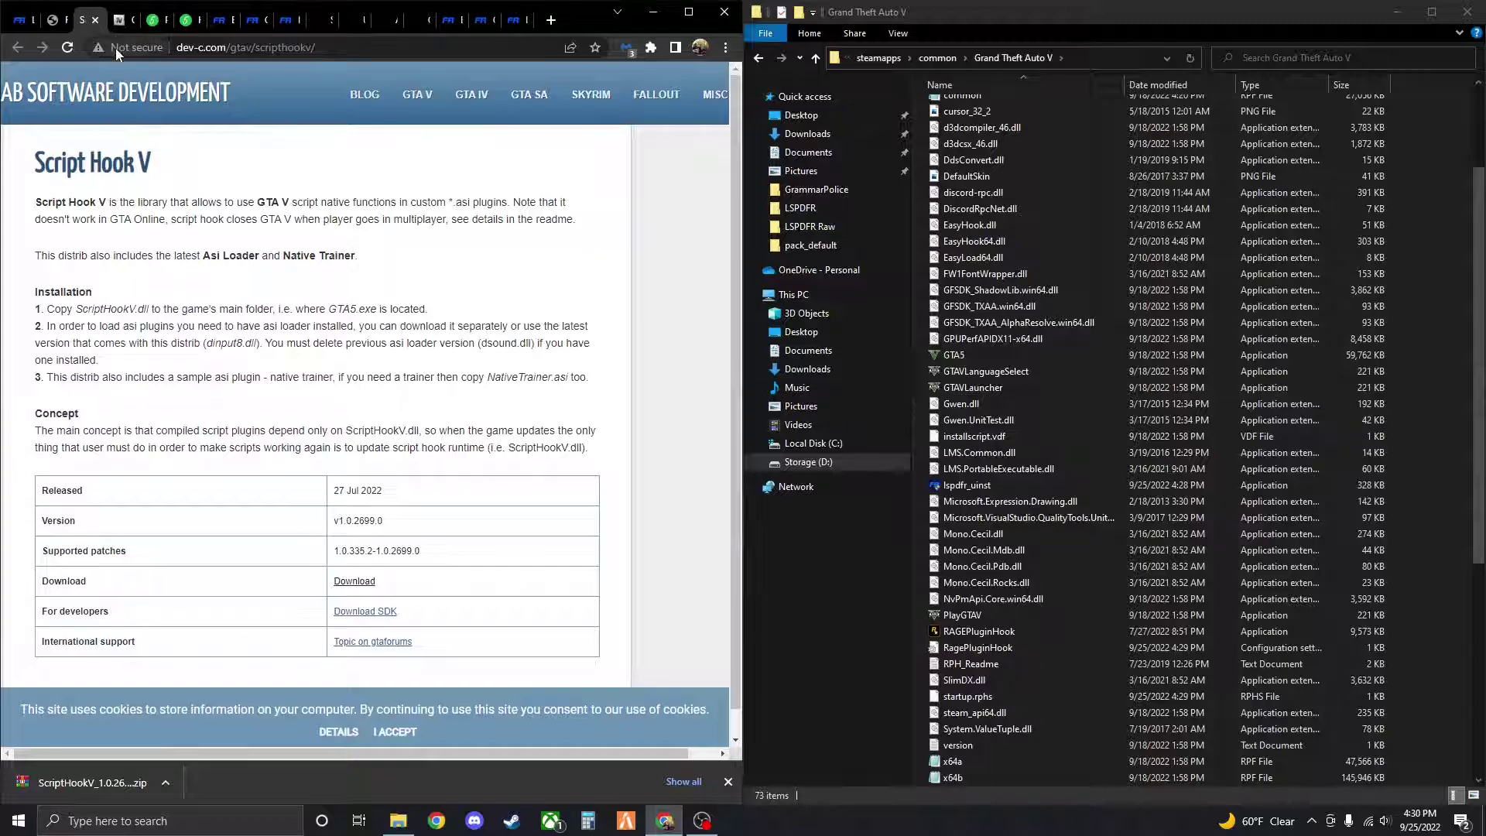
Download OpenIV 4.1 from the OpenIV website and run its ovisetup installer
left_click(119, 25)
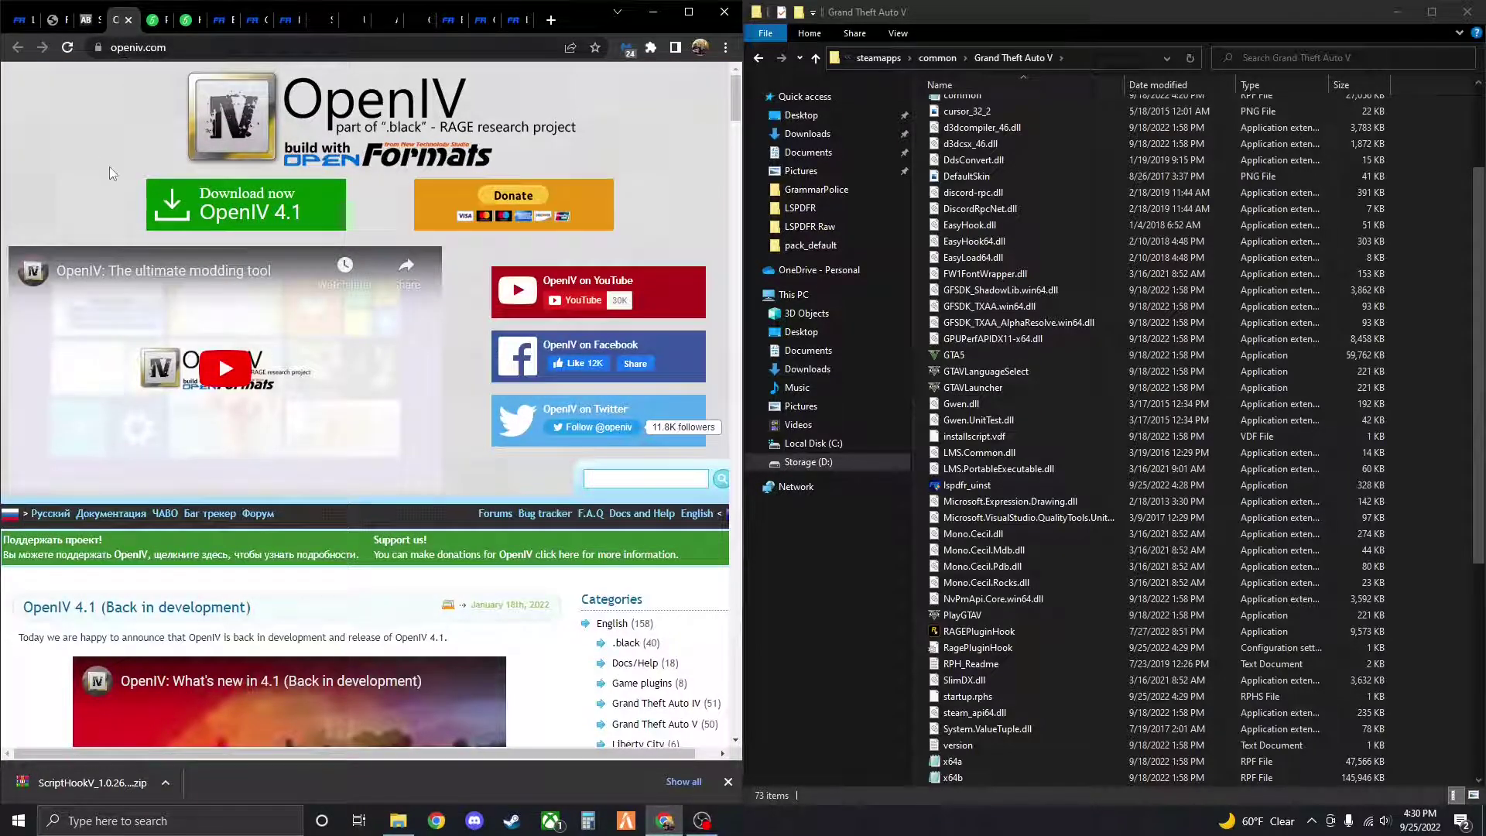
left_click(237, 220)
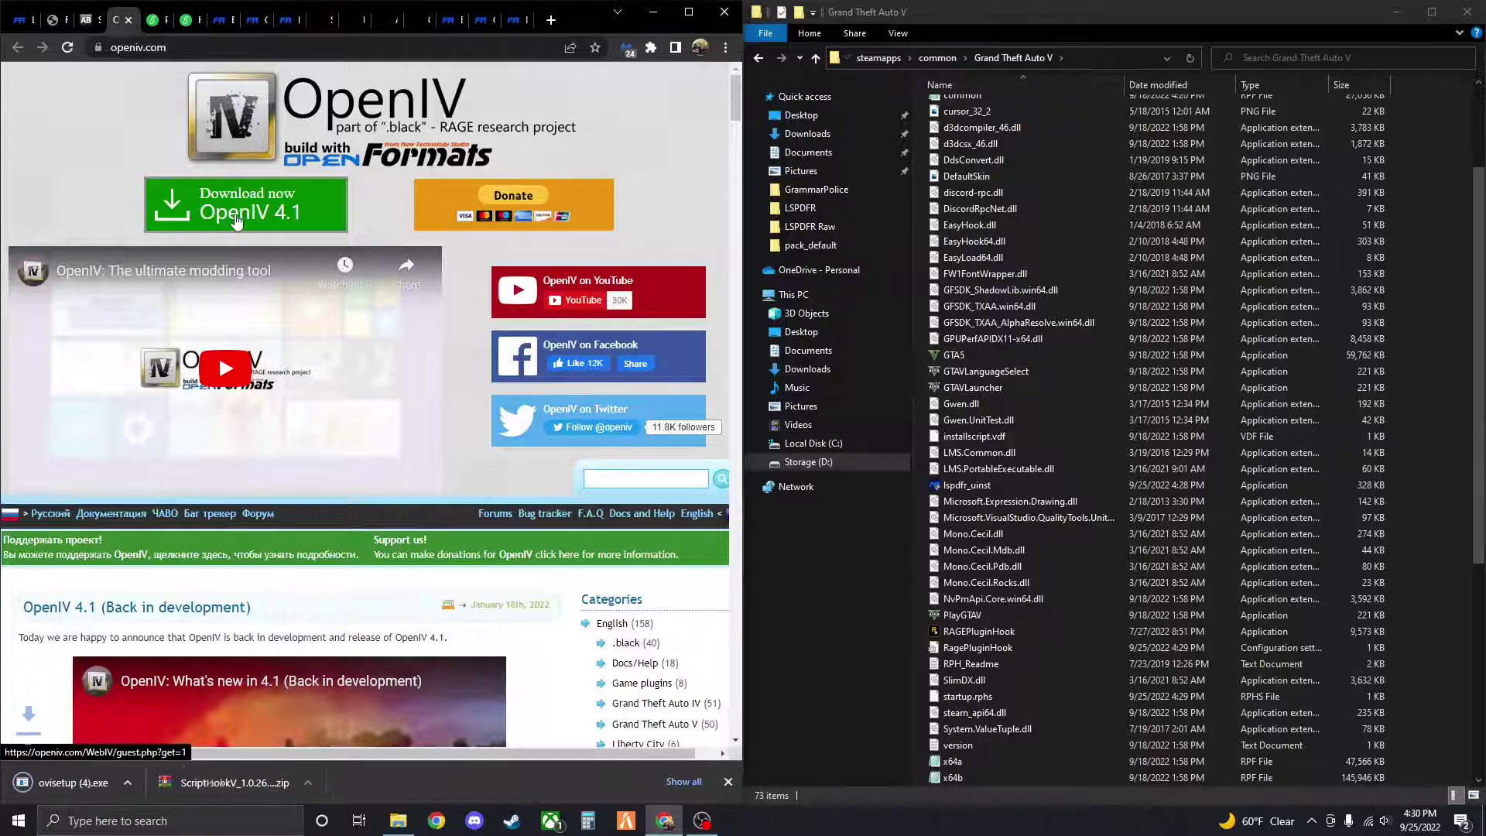
left_click(76, 787)
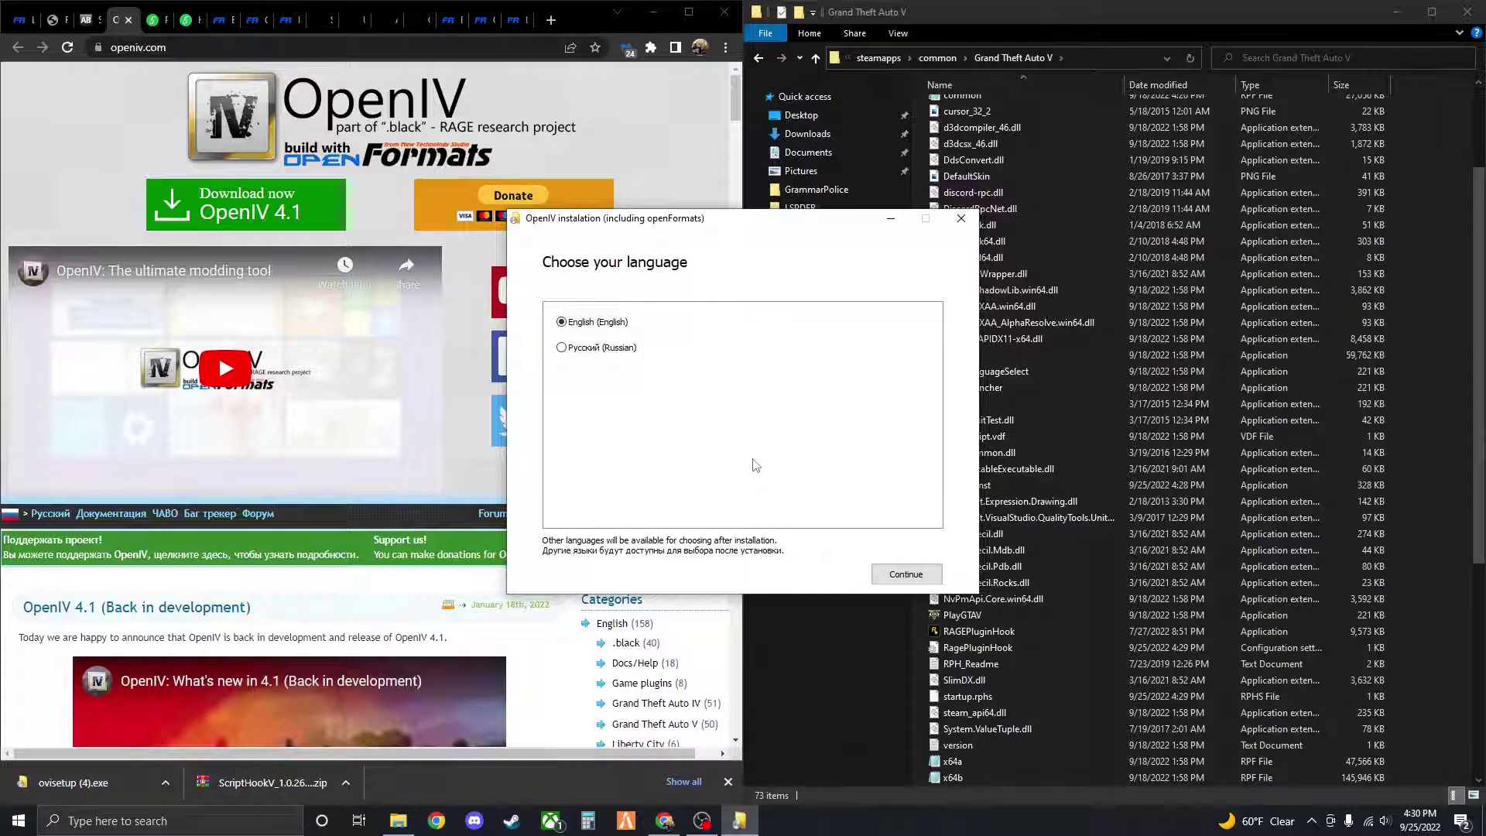
Go through the OpenIV installer in English, accepting the license terms and default install options, and decline the final download confirmation
left_click(895, 576)
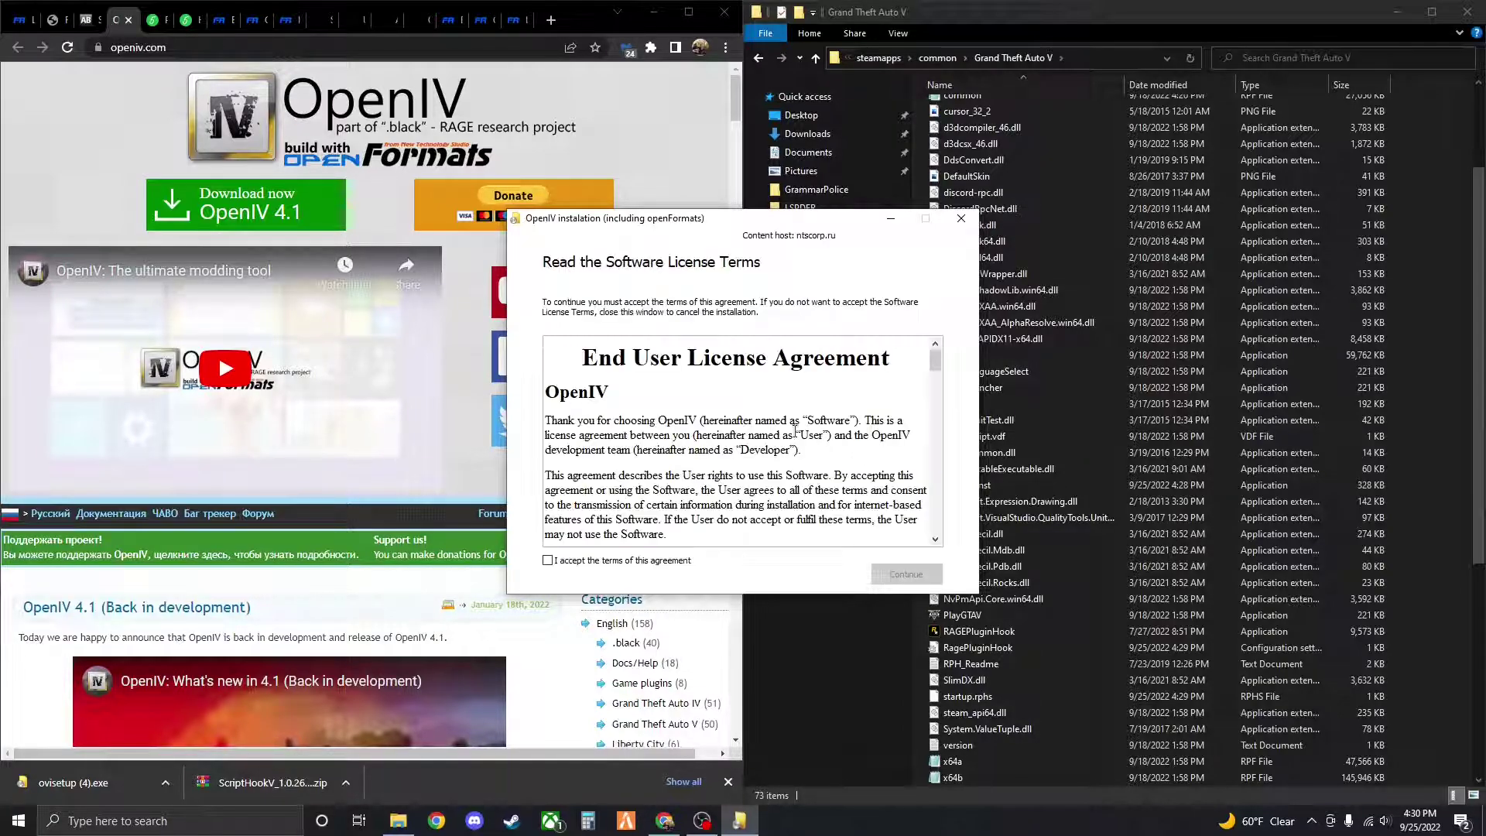
left_click(549, 562)
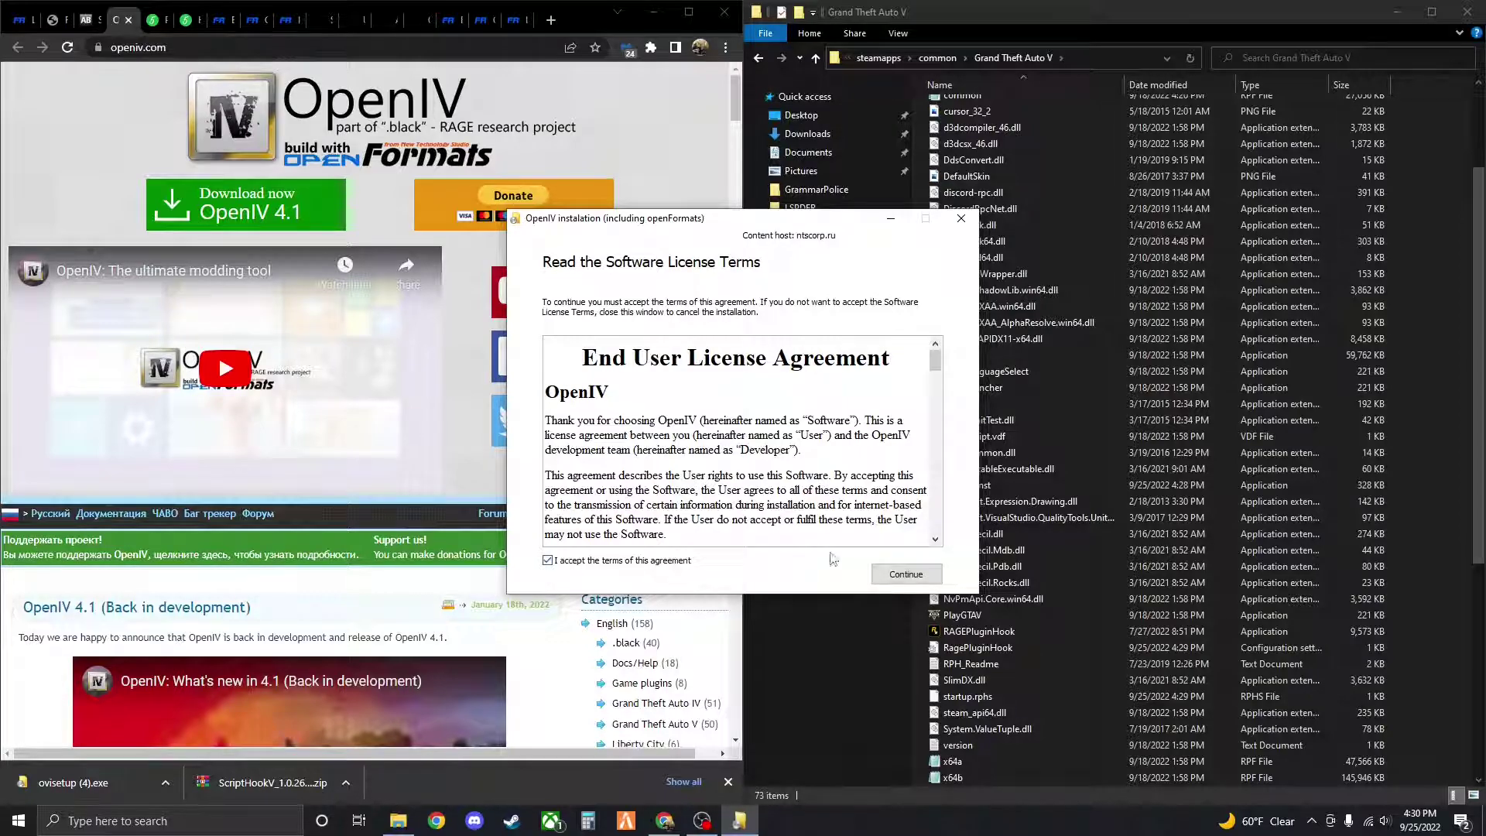
left_click(906, 576)
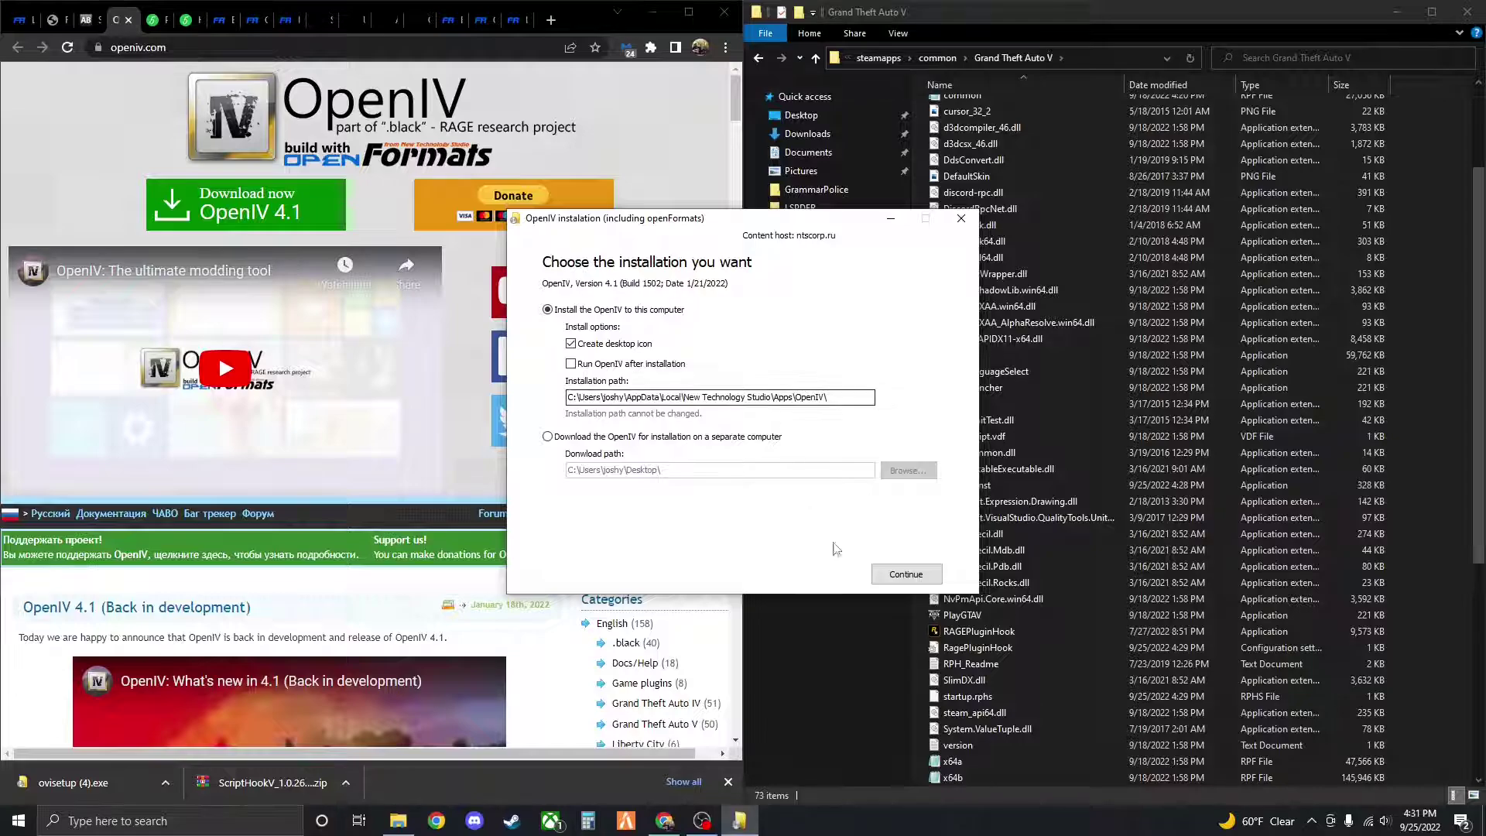
left_click(902, 574)
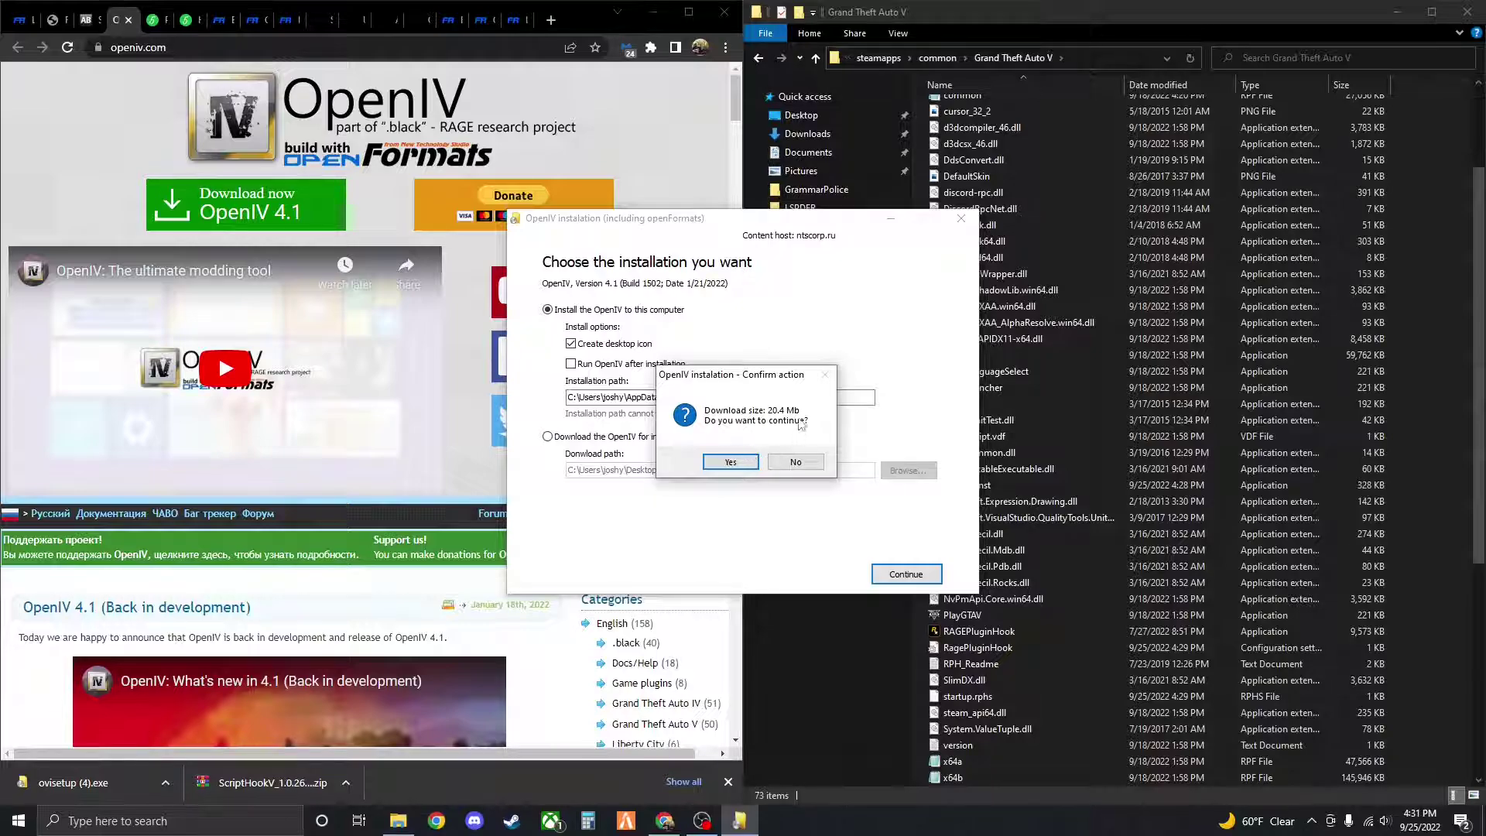
left_click(797, 462)
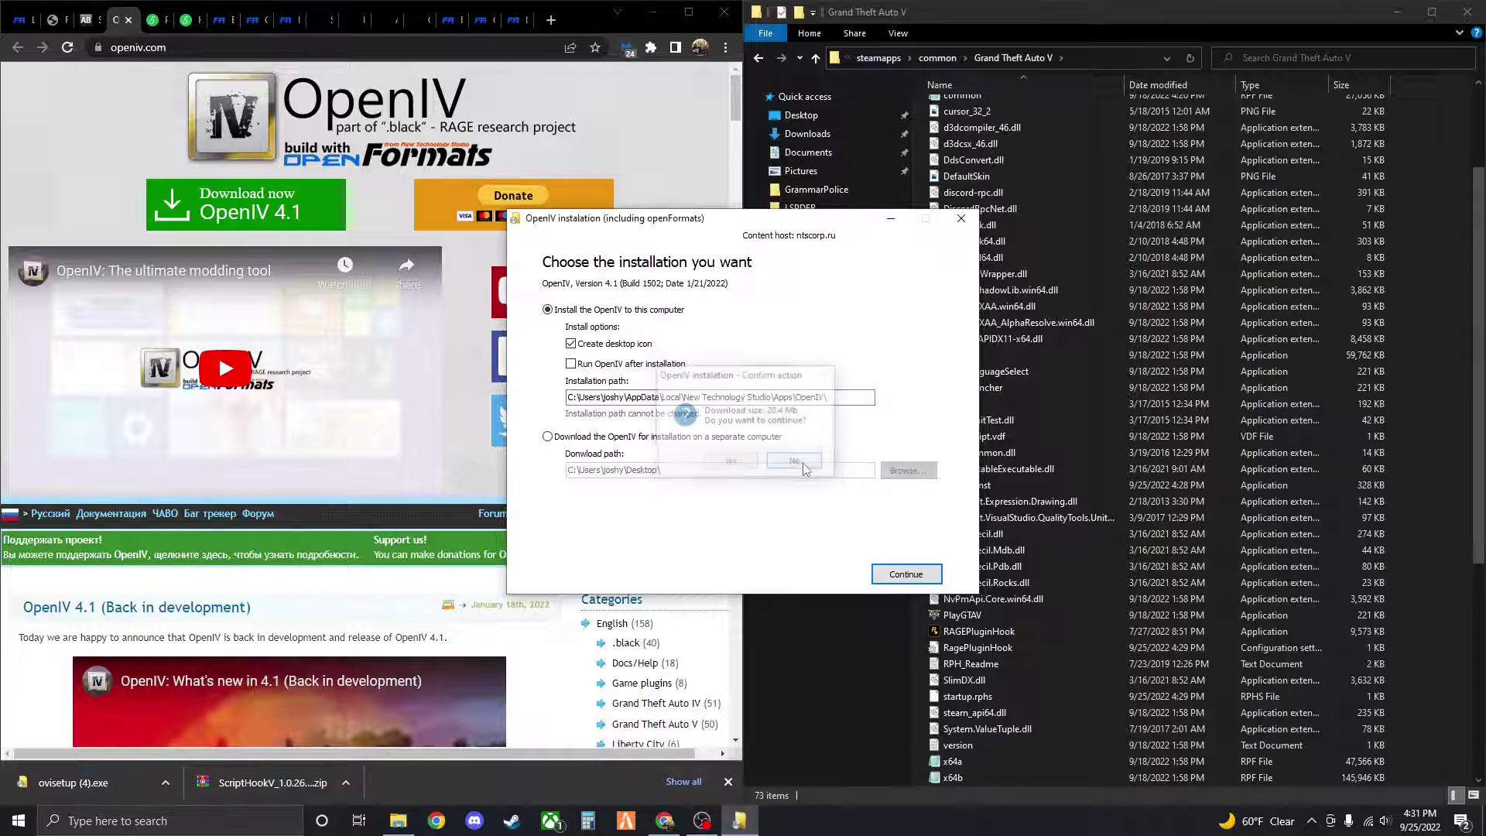
Cancel the unfinished OpenIV installation and close its installer
left_click(960, 221)
left_click(857, 463)
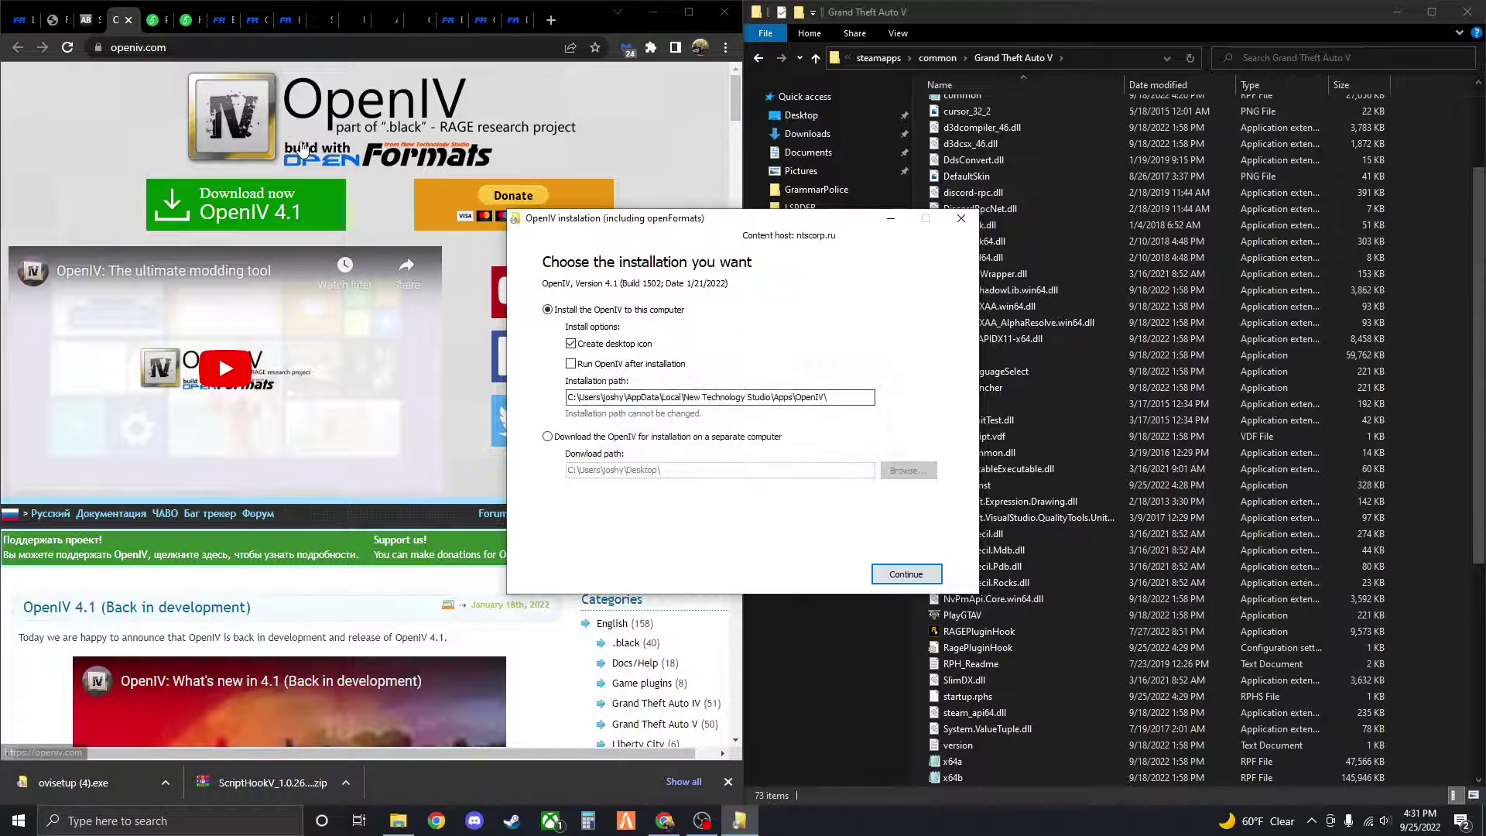
left_click(960, 219)
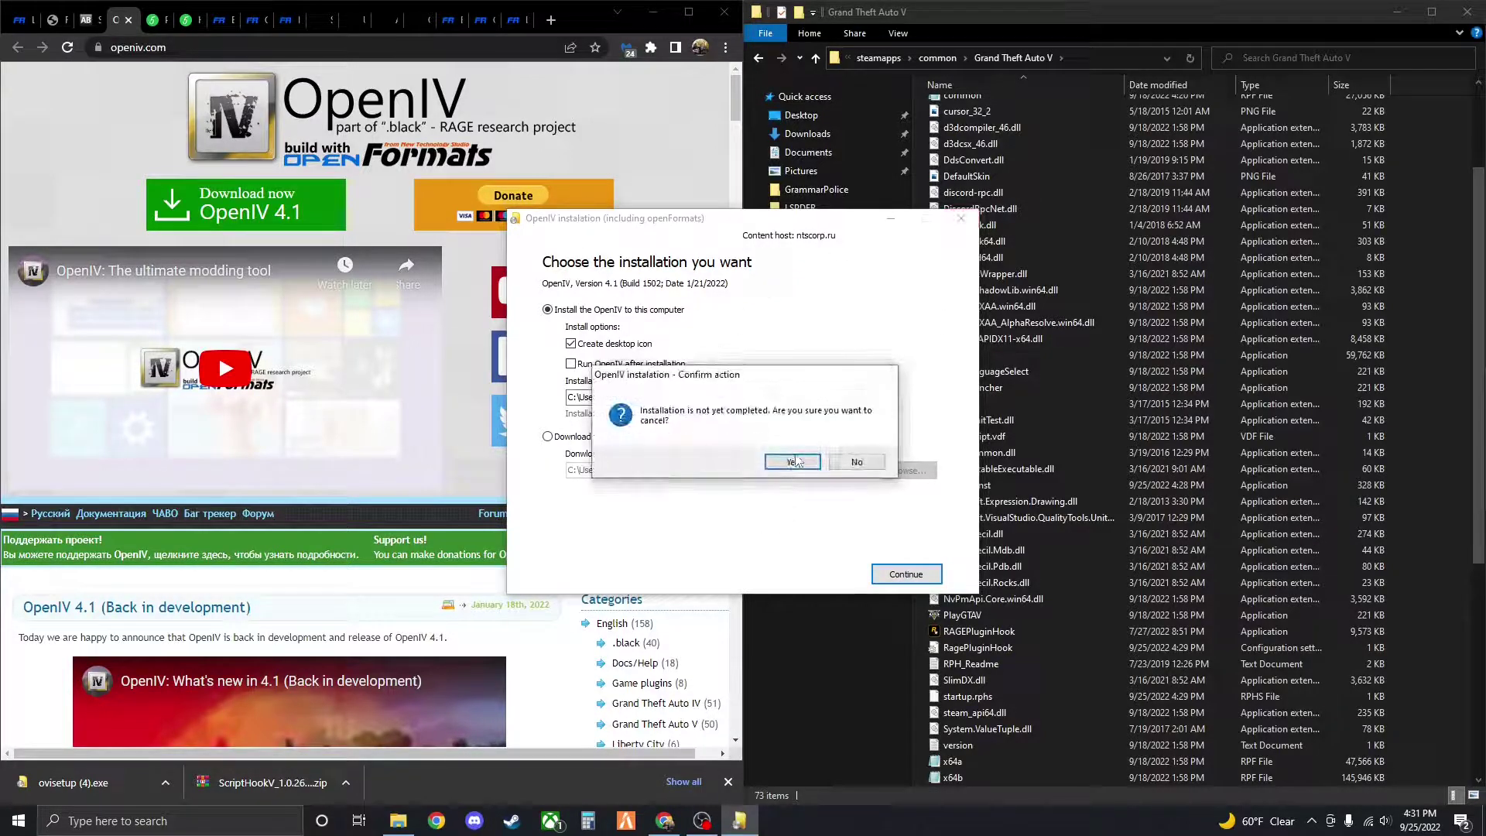
left_click(792, 463)
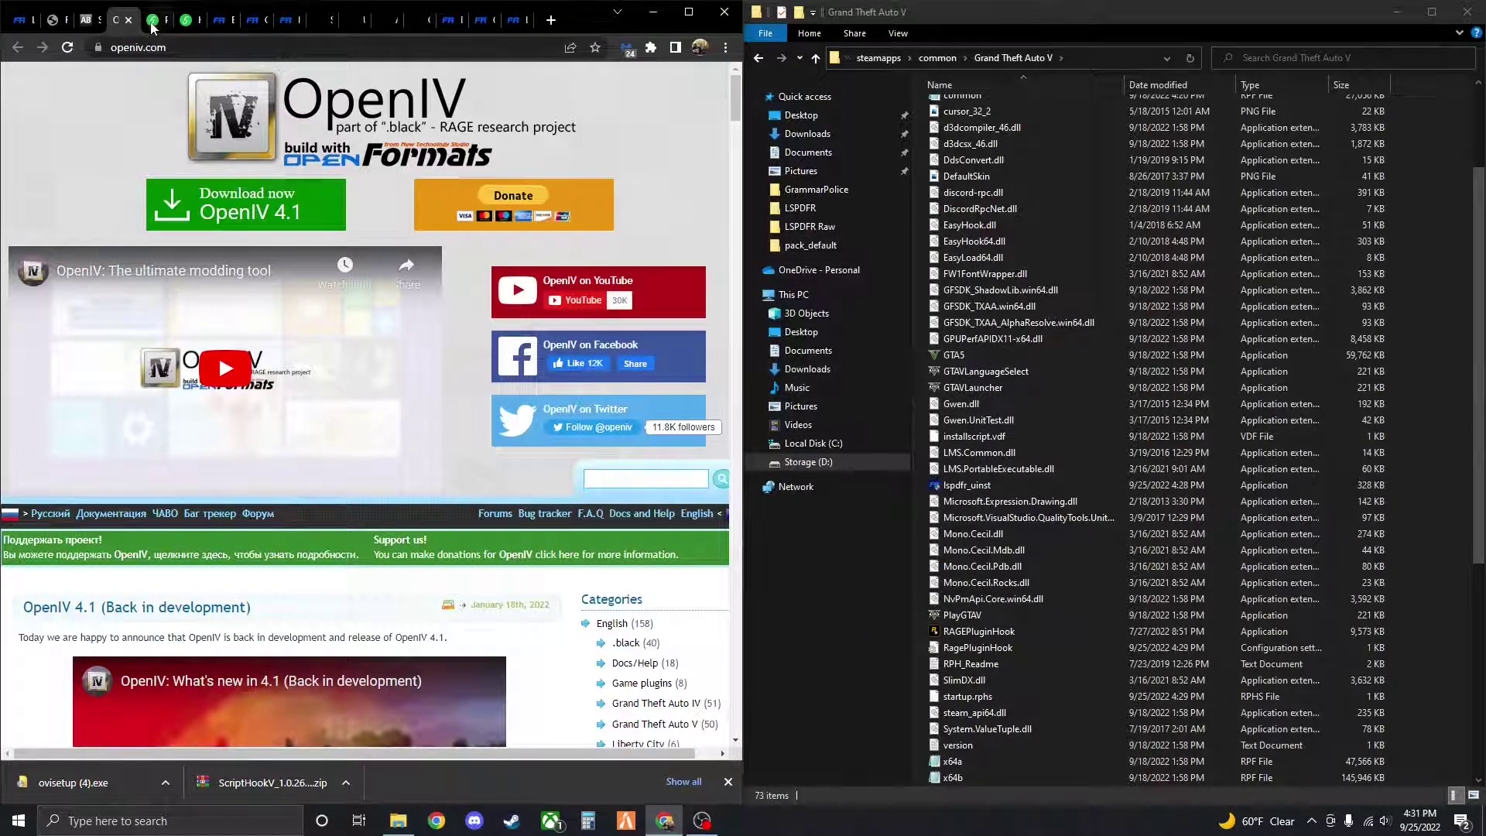
Open the downloaded ScriptHookV zip, go into its bin folder and place the archive window beside the Grand Theft Auto V folder
left_click(243, 788)
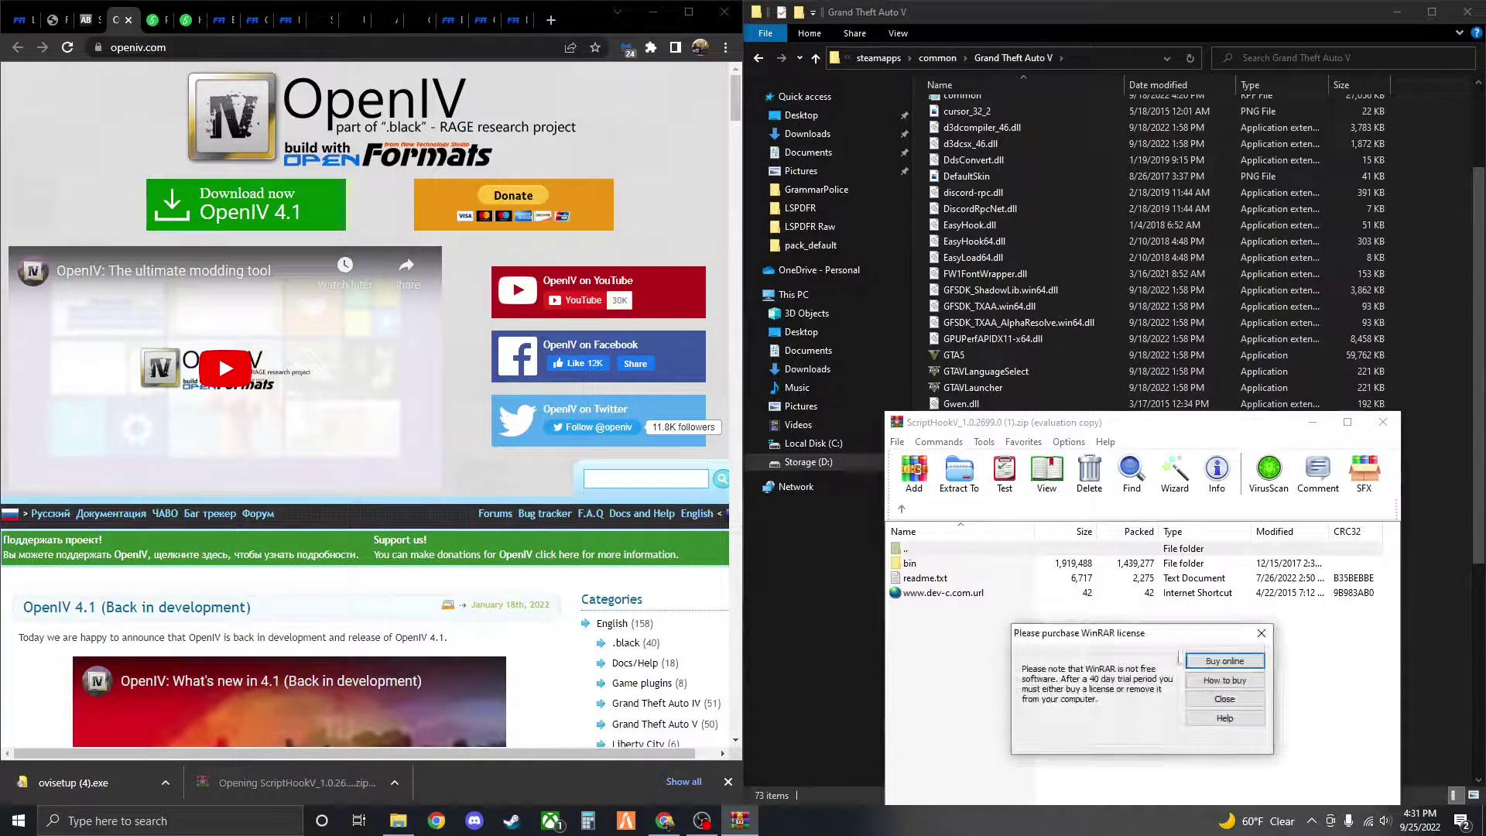
left_click(1262, 635)
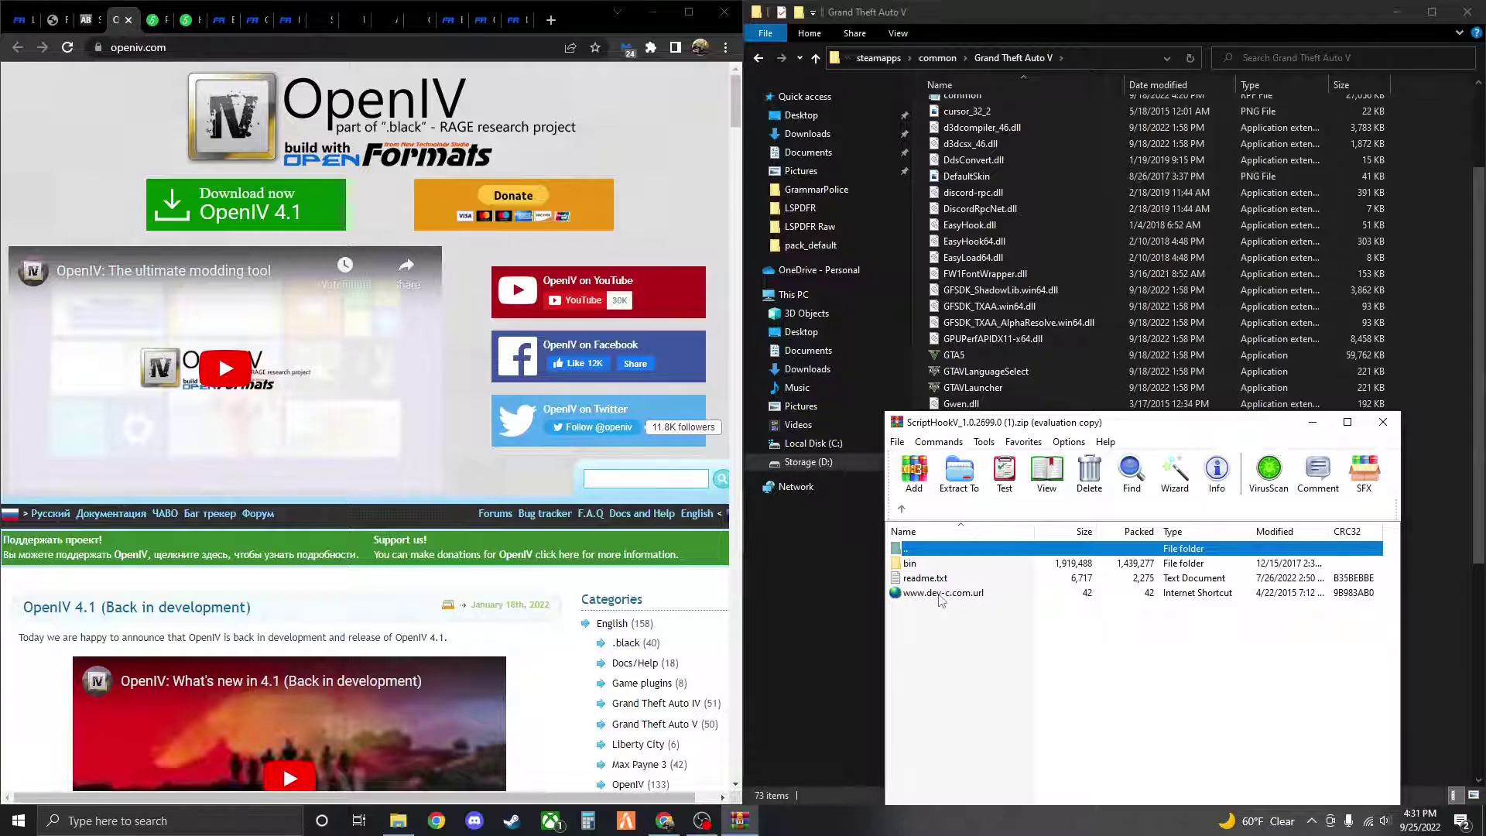
double_click(919, 564)
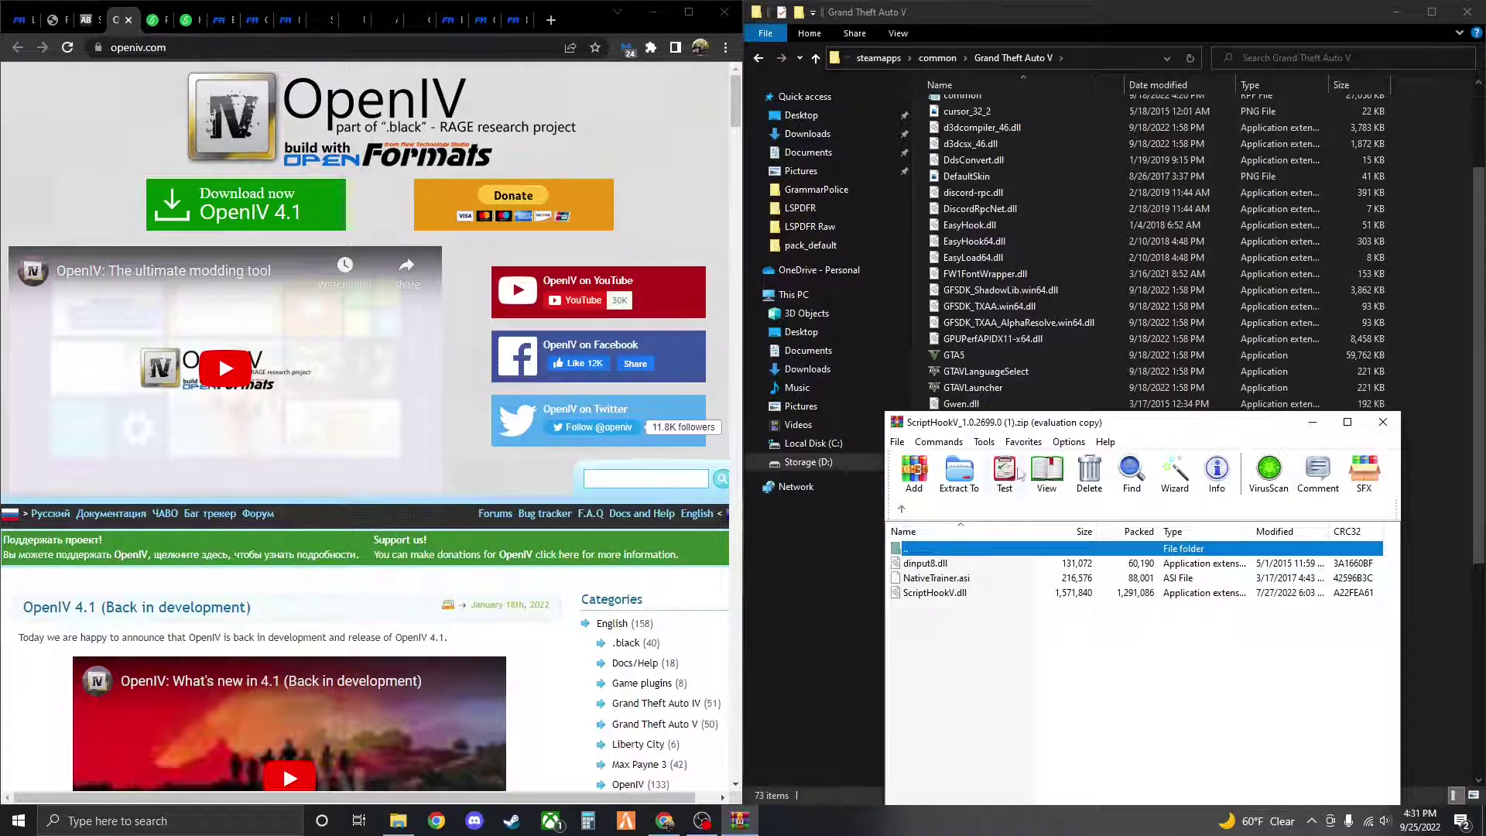
left_click_drag(1161, 431, 511, 297)
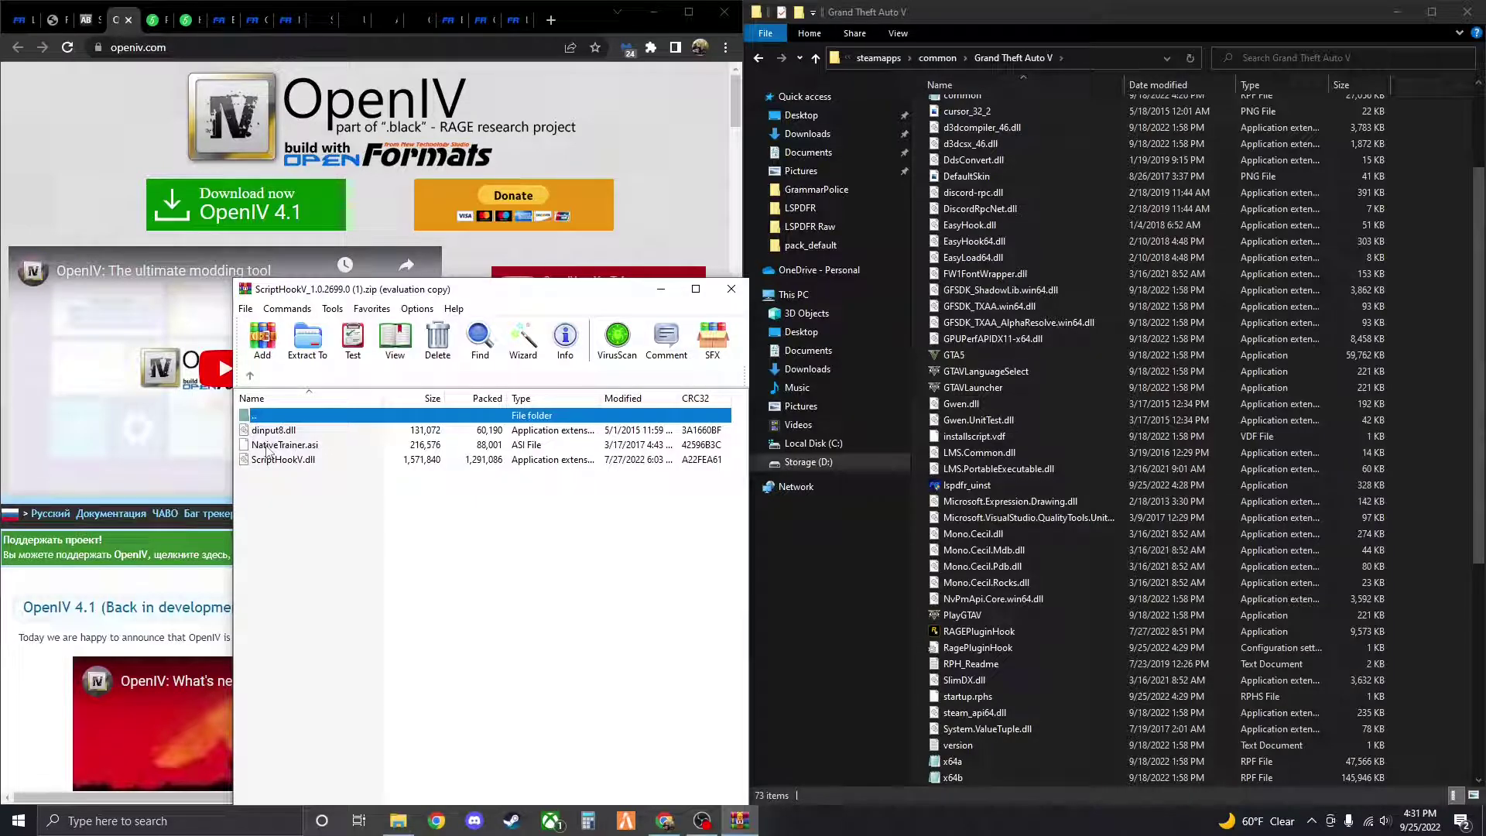
Copy dinput8.dll, NativeTrainer.asi and ScriptHookV.dll from the archive into the Grand Theft Auto V folder and close the archive
left_click_drag(284, 482, 272, 439)
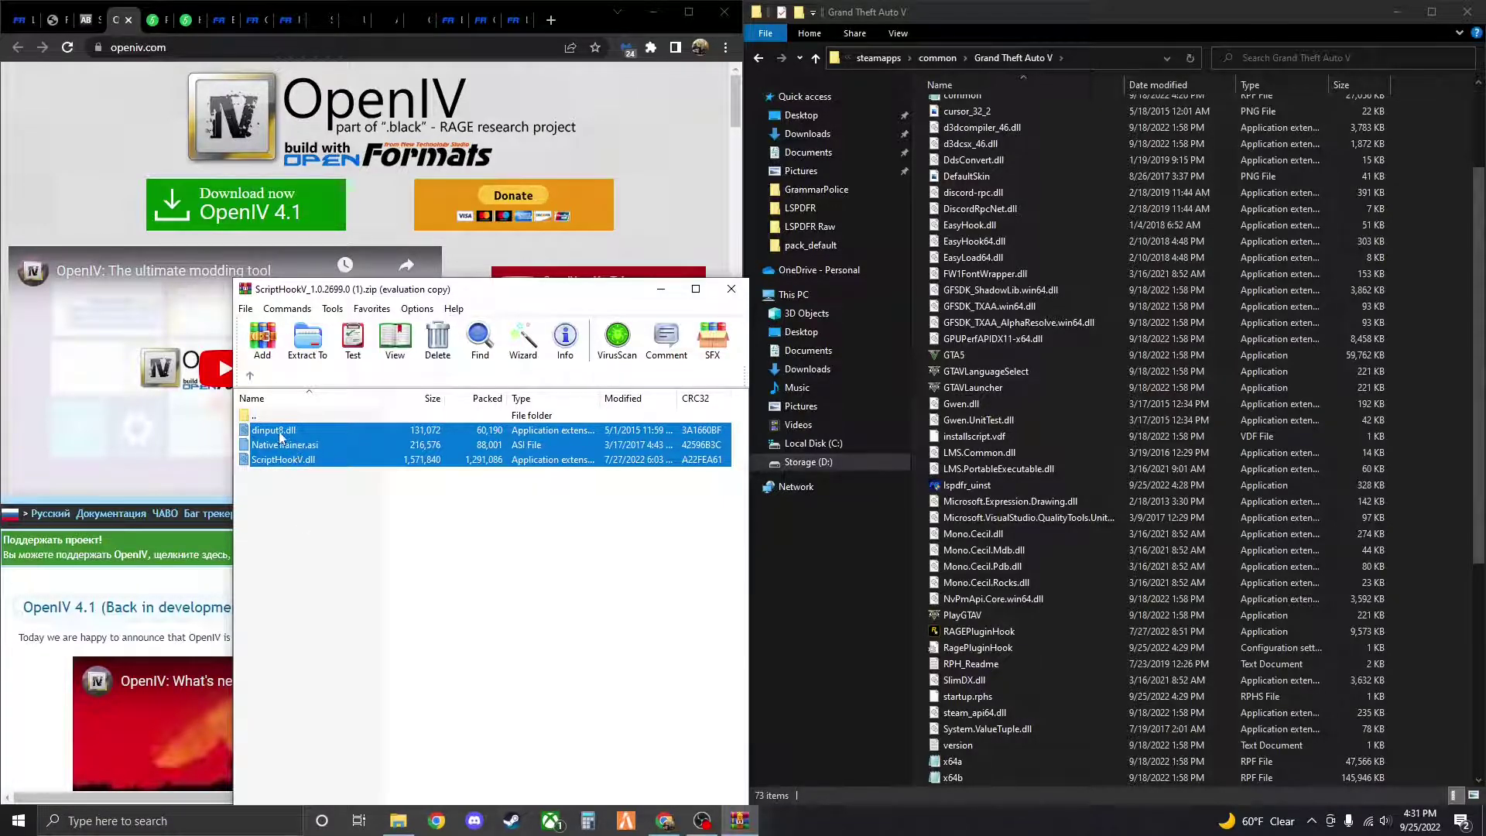
mouse_move(279, 430)
left_mouse_down()
mouse_move(414, 471)
mouse_move(1328, 625)
mouse_move(1438, 545)
mouse_move(1294, 499)
mouse_move(1351, 554)
mouse_move(1132, 598)
mouse_move(1043, 432)
mouse_move(991, 232)
mouse_move(988, 141)
mouse_move(1383, 301)
mouse_move(1332, 143)
mouse_move(1299, 445)
mouse_move(1246, 412)
mouse_move(1169, 477)
mouse_move(1196, 411)
mouse_move(1266, 476)
mouse_move(1428, 421)
left_mouse_up()
mouse_move(1438, 138)
left_mouse_down()
mouse_move(1049, 87)
mouse_move(633, 118)
mouse_move(935, 169)
mouse_move(1421, 142)
left_mouse_up()
left_click_drag(1436, 240, 1436, 240)
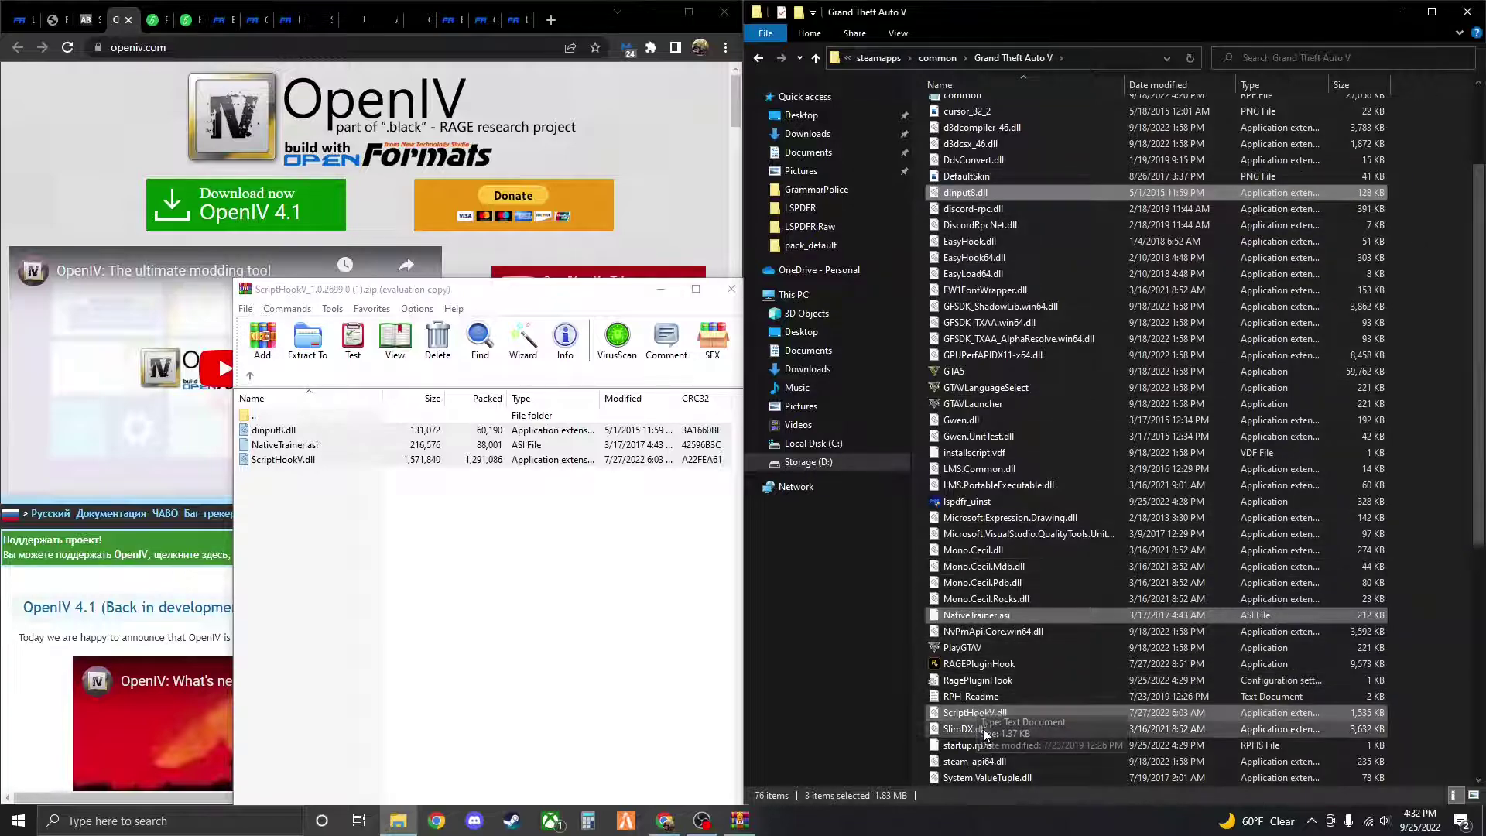
scroll(1011, 654, "up", 3)
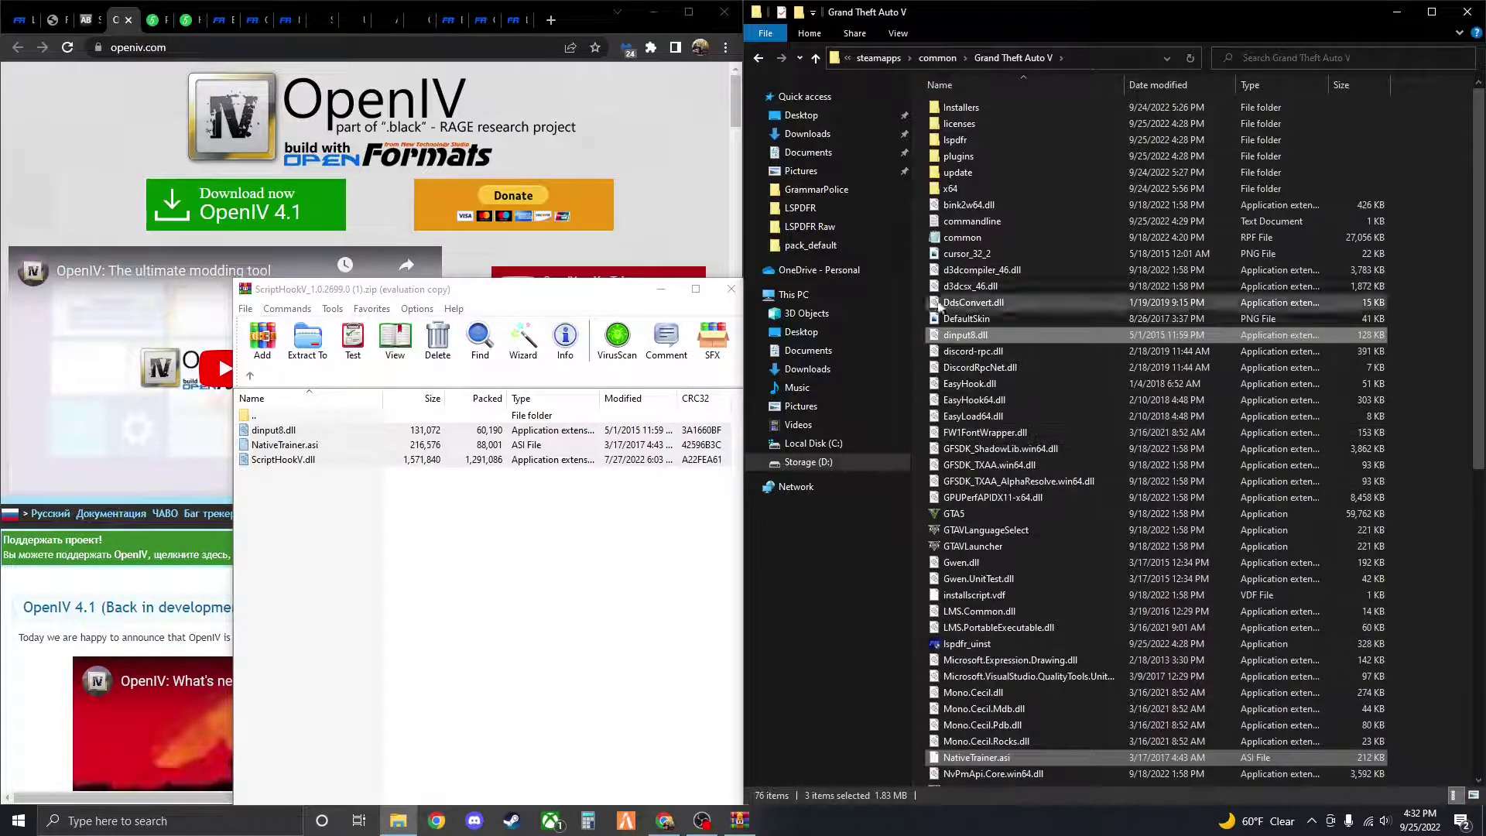
left_click(567, 307)
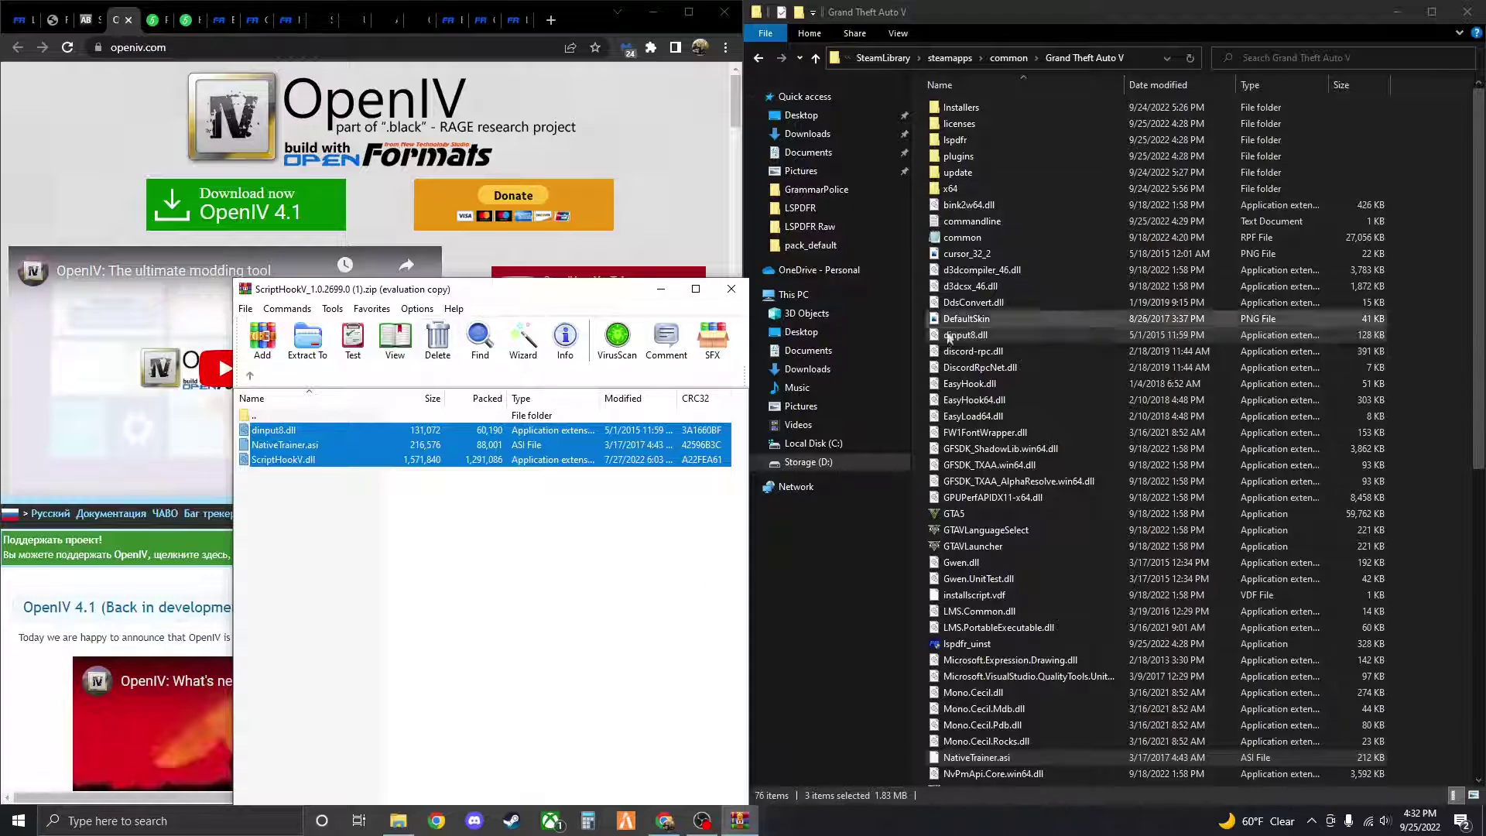
left_click(728, 293)
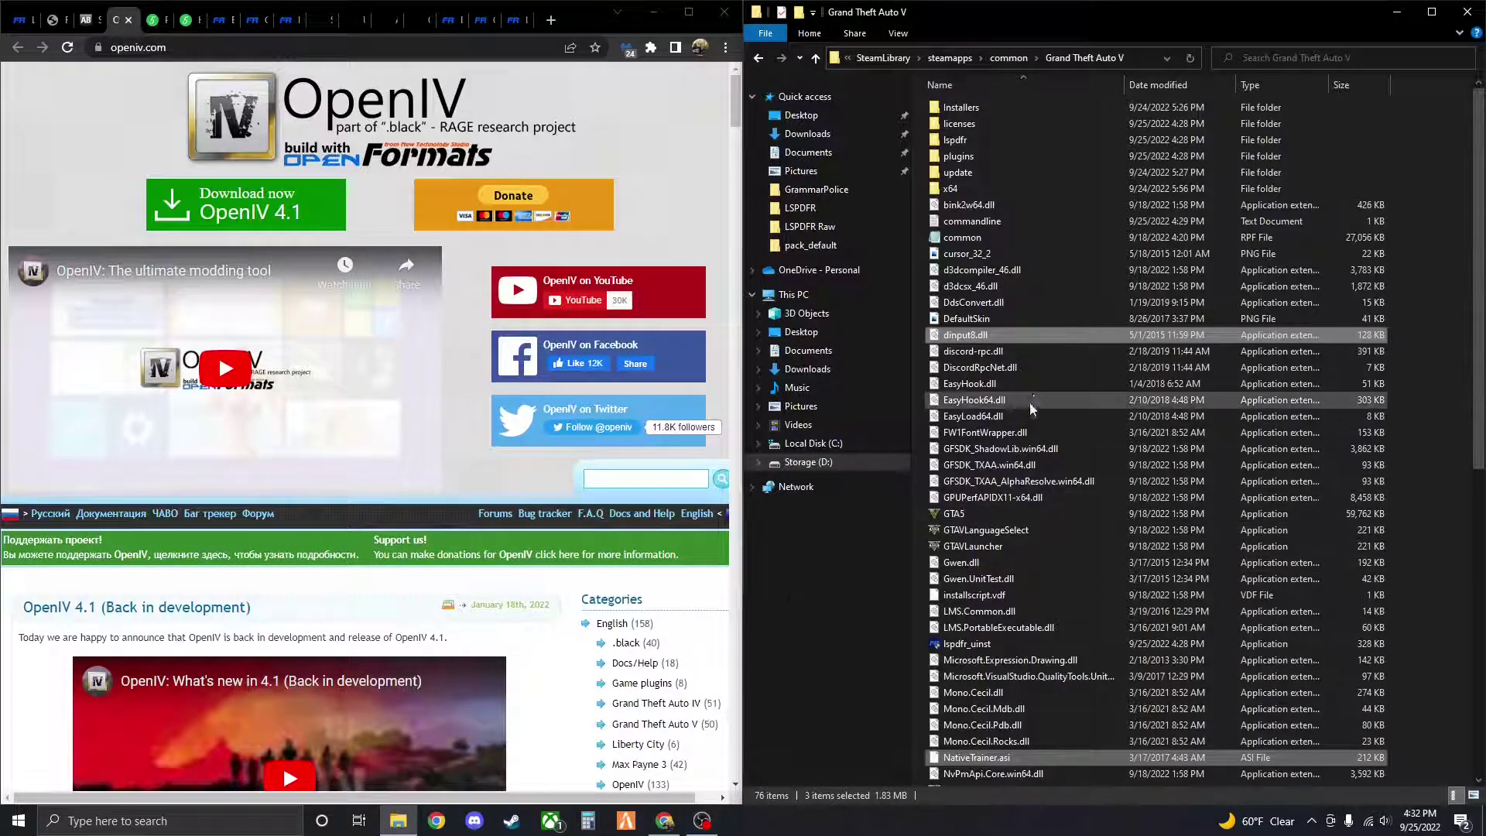
Run RAGEPluginHook from the Grand Theft Auto V folder and set its plugin timeout threshold to 60000
scroll(1033, 391, "down", 5)
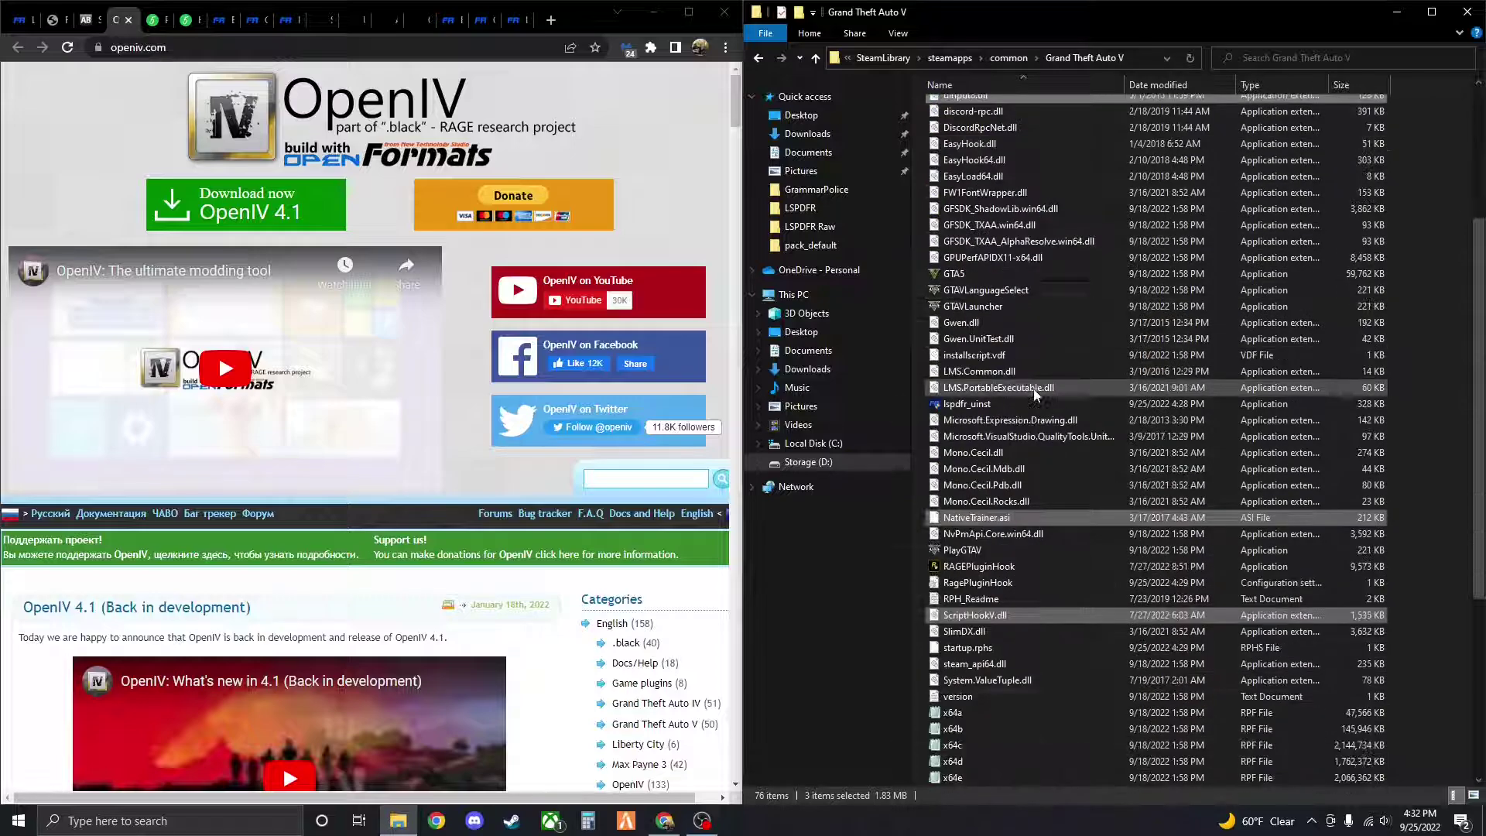
left_click(989, 570)
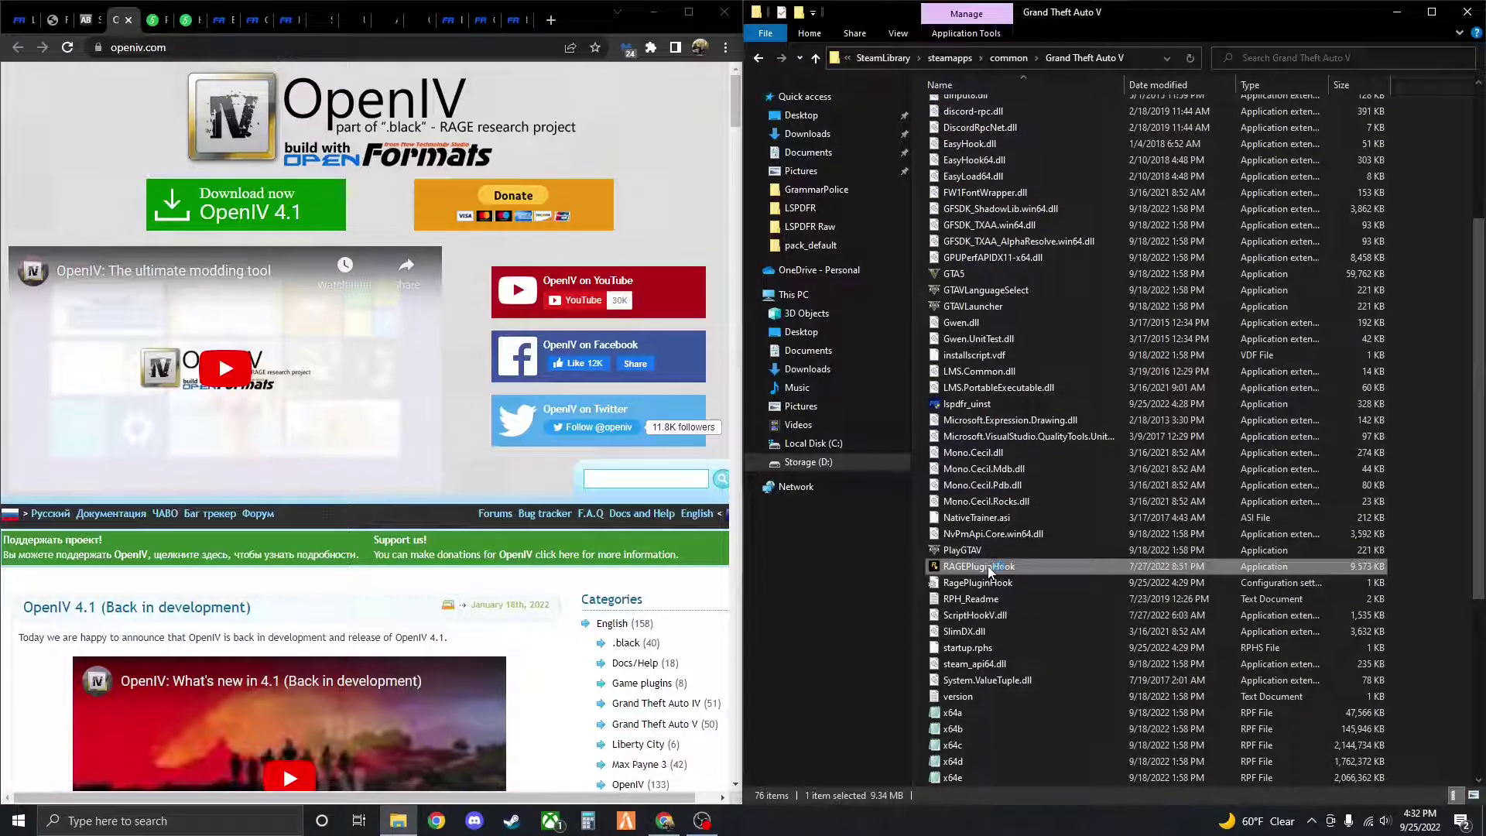
double_click(991, 571)
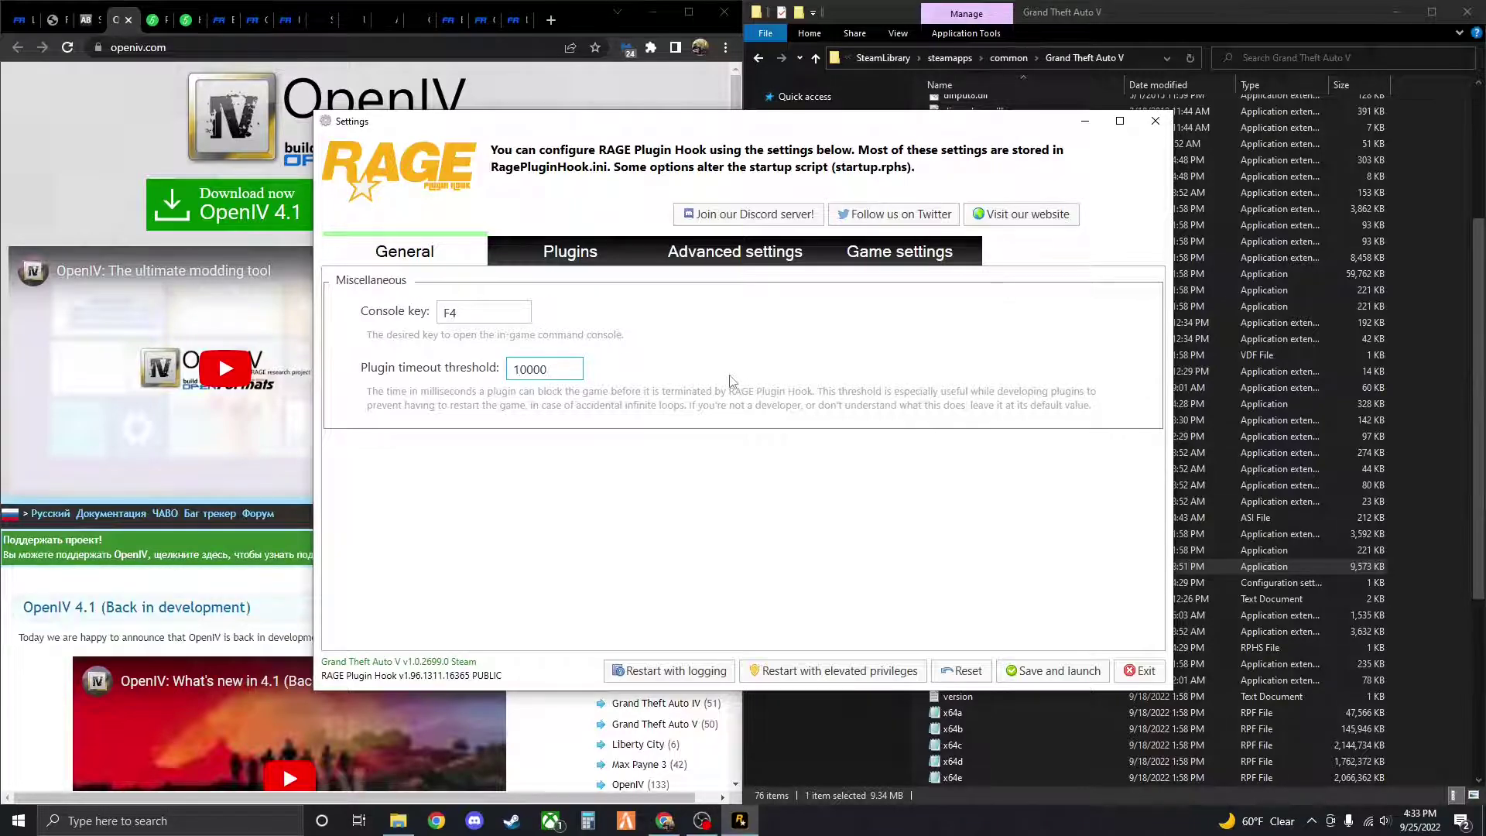
key("BackSpace")
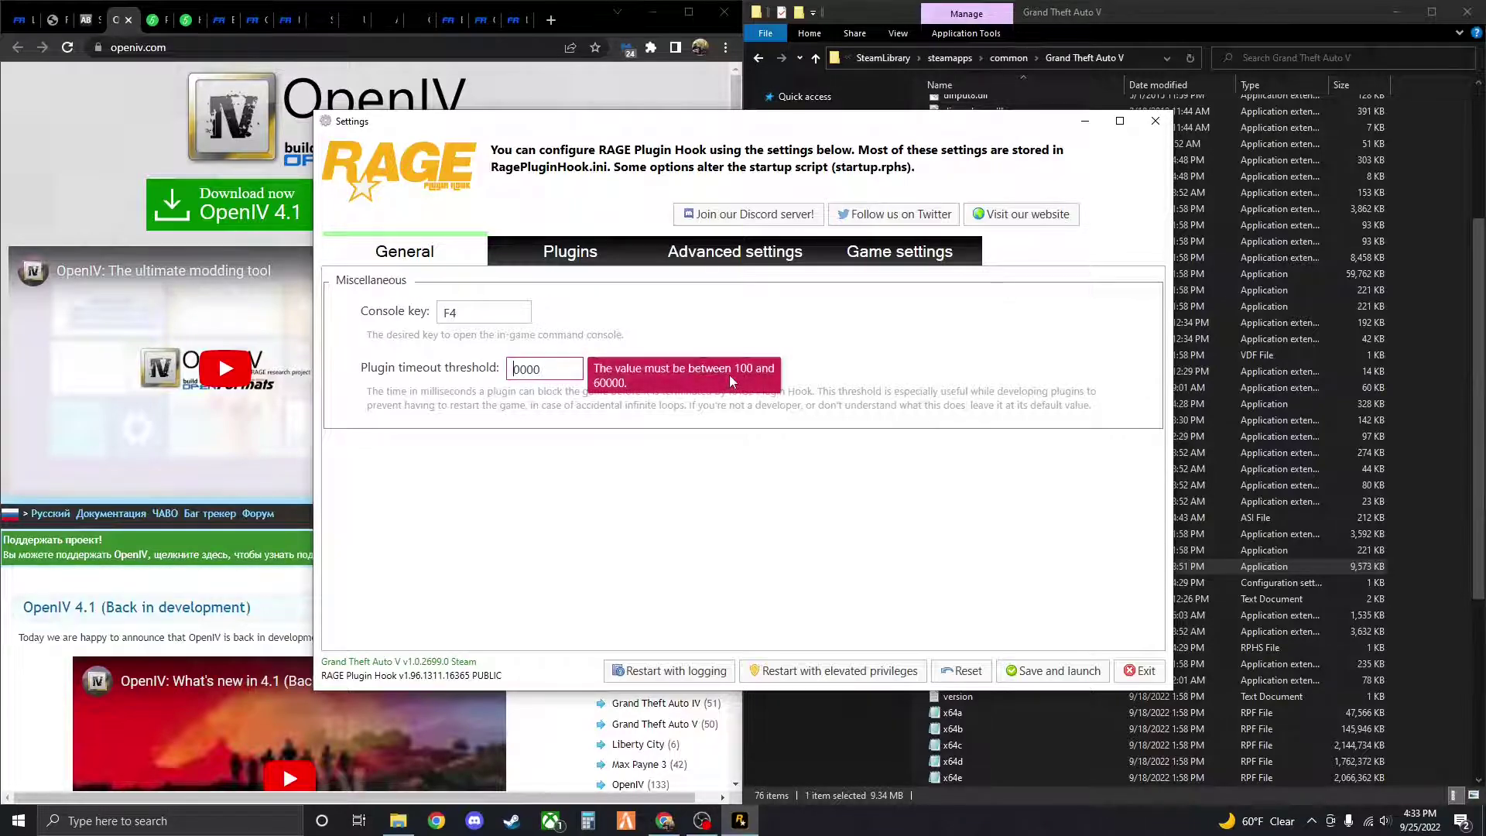
type("6")
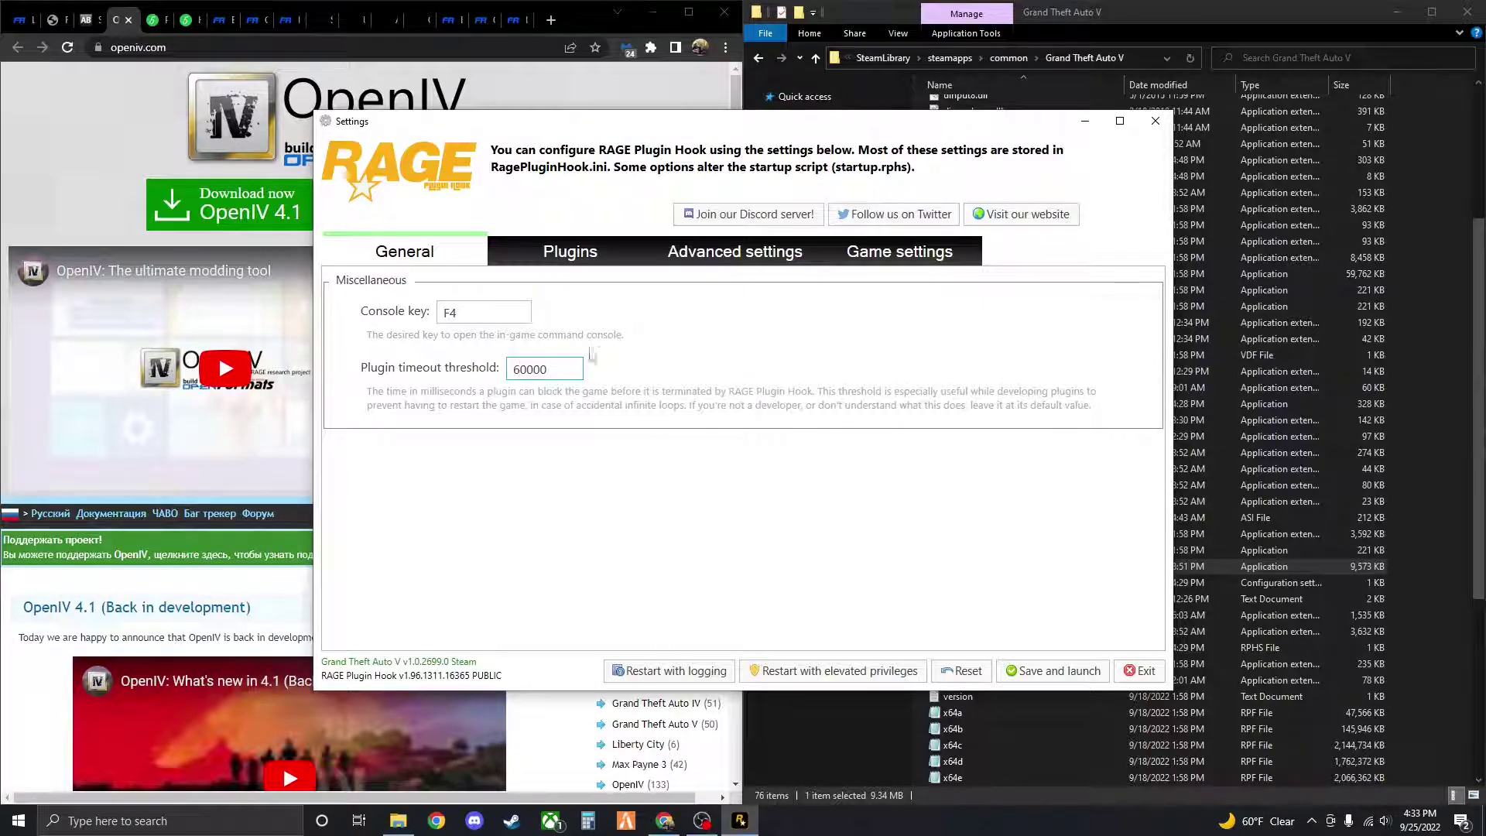
key("BackSpace")
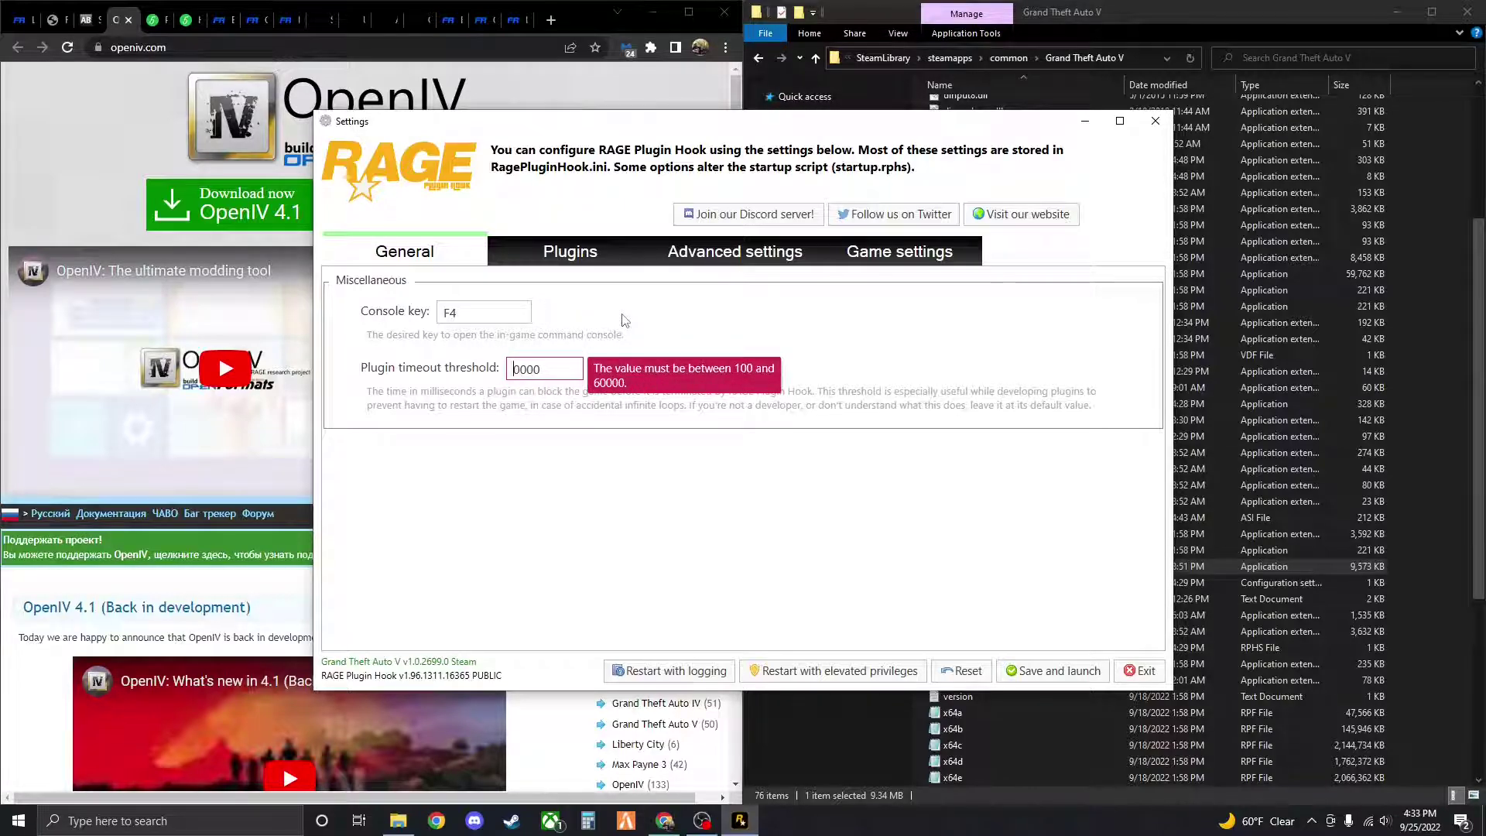
type("6")
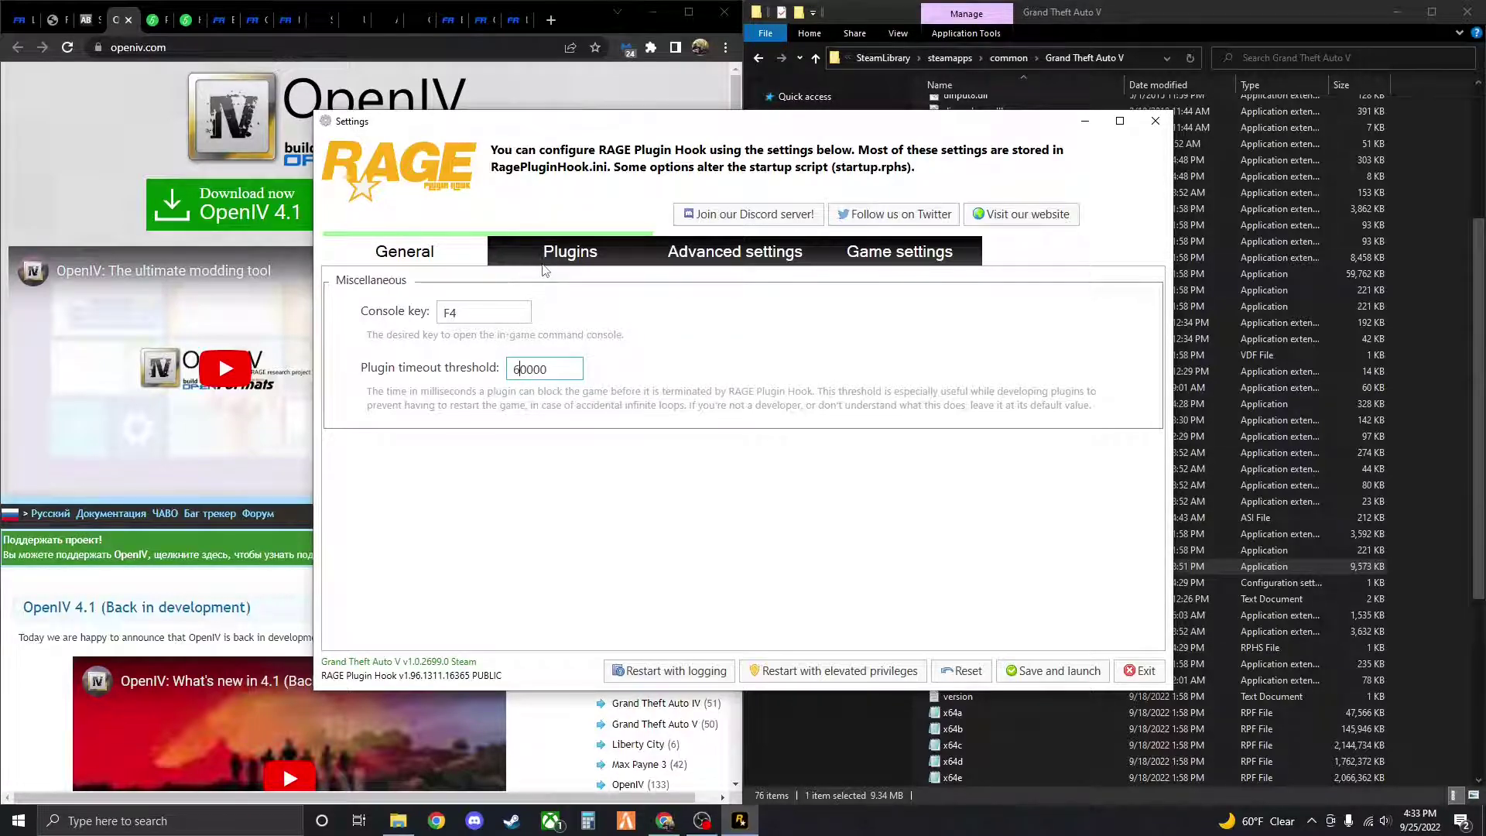
Review the RAGE Plugin Hook startup plugins and toggle the Disable Custom Loading Screen option in the advanced settings
left_click(545, 268)
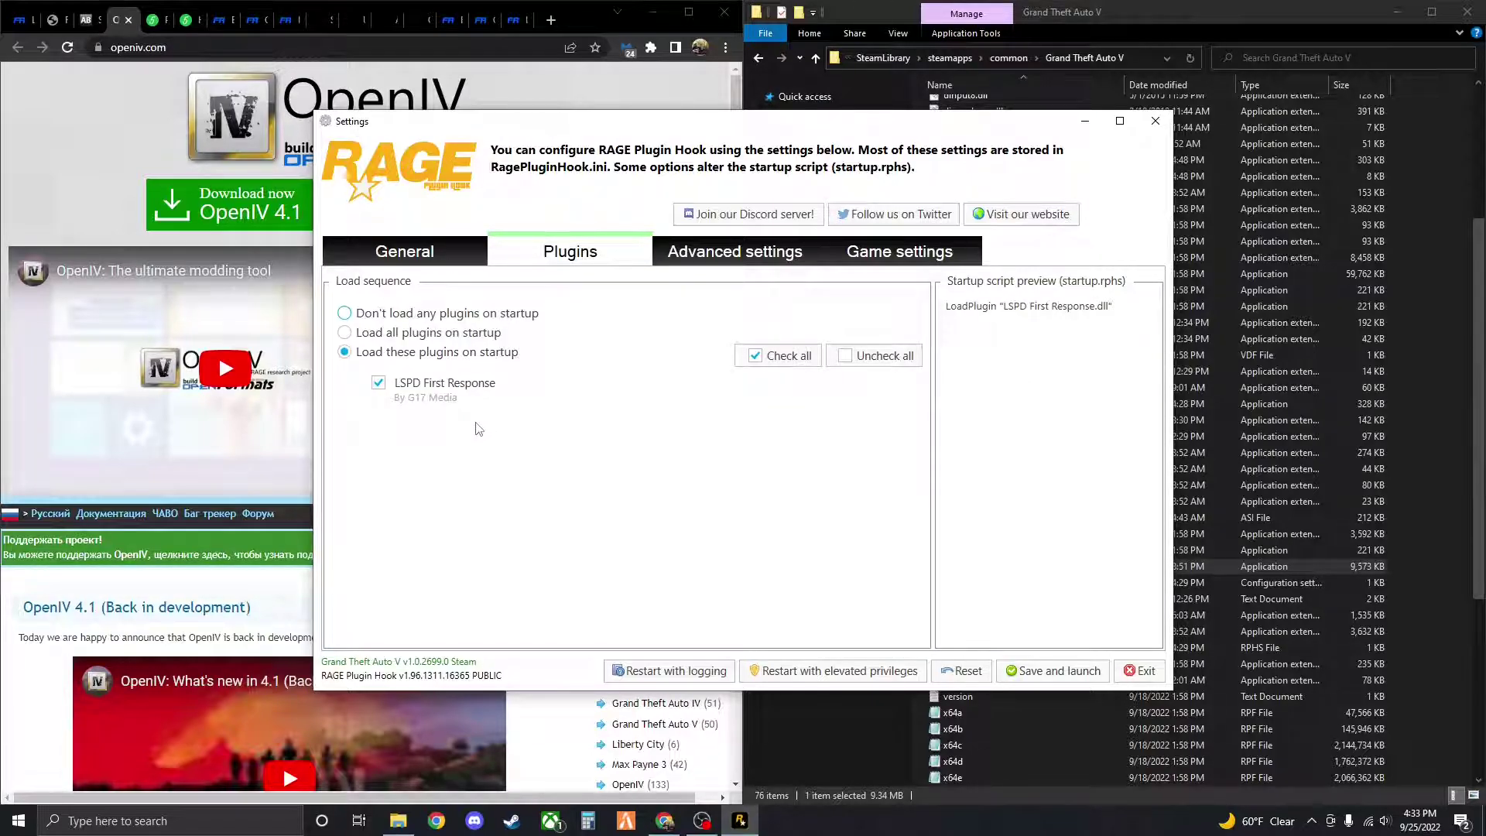
left_click(720, 258)
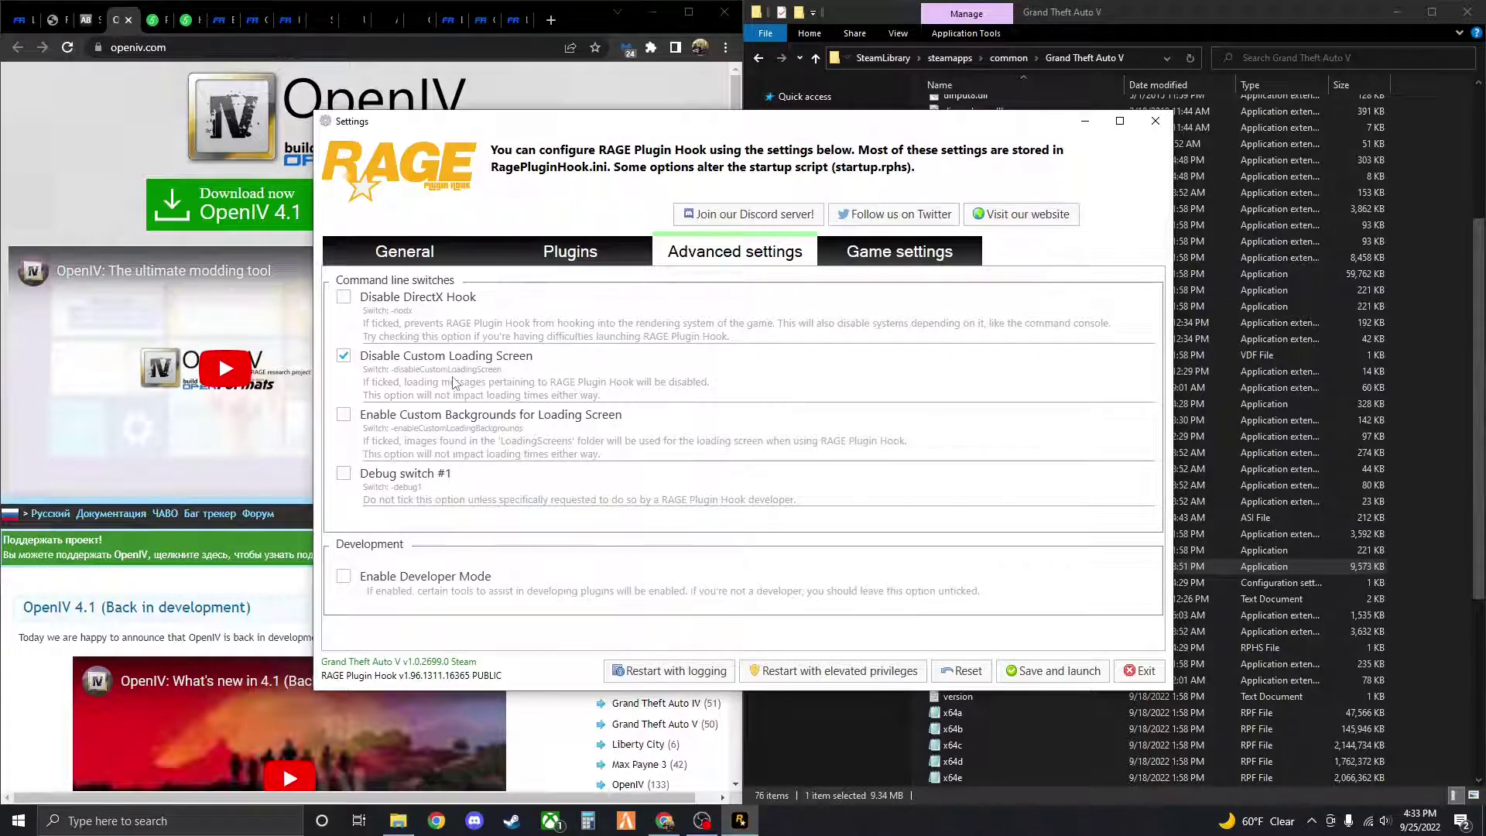
left_click(346, 360)
Back up the current game version in RAGE Plugin Hook, and save the settings and launch Grand Theft Auto V
left_click(873, 261)
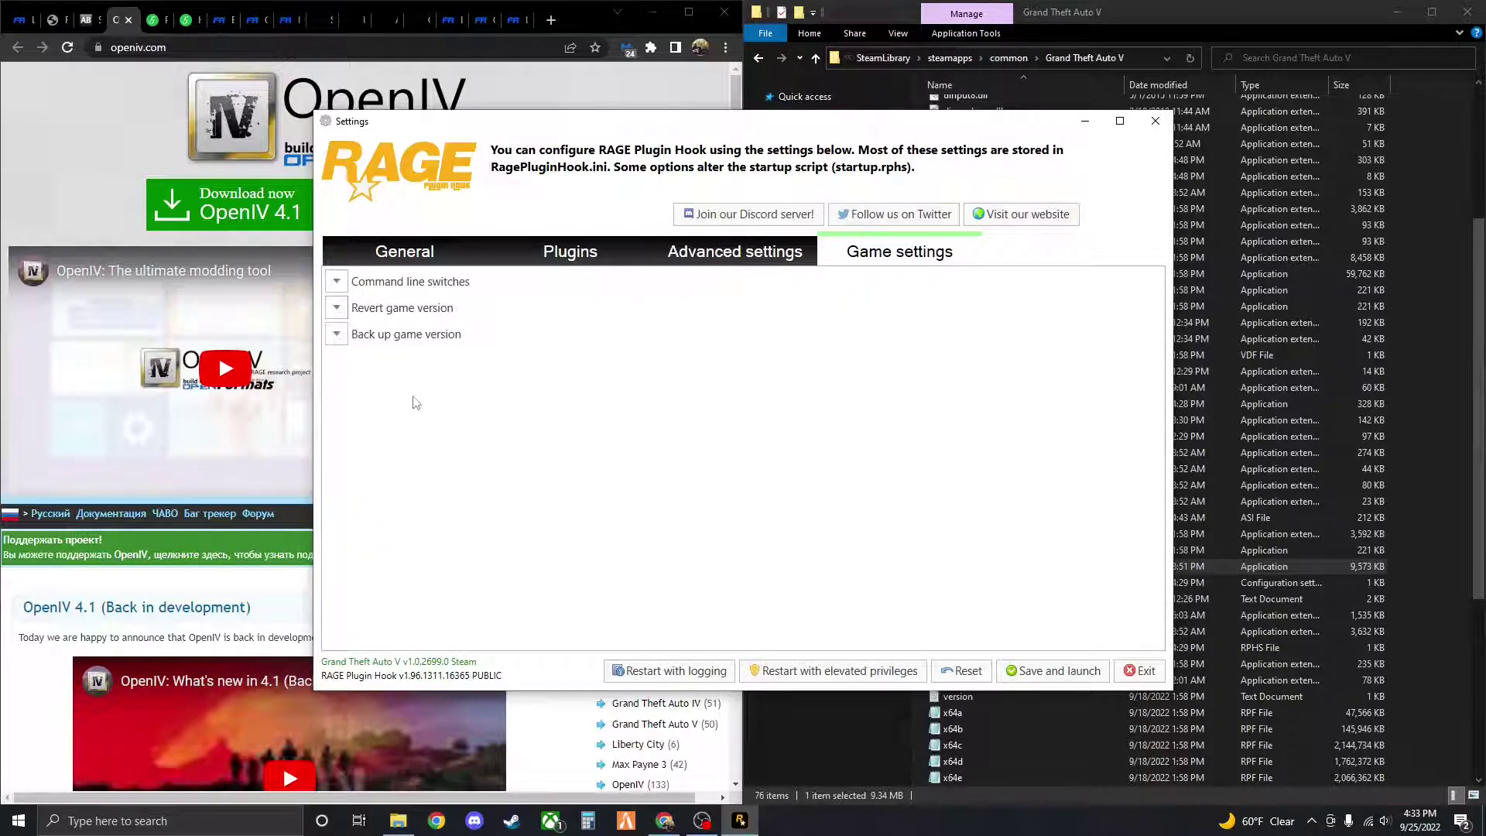
left_click(334, 341)
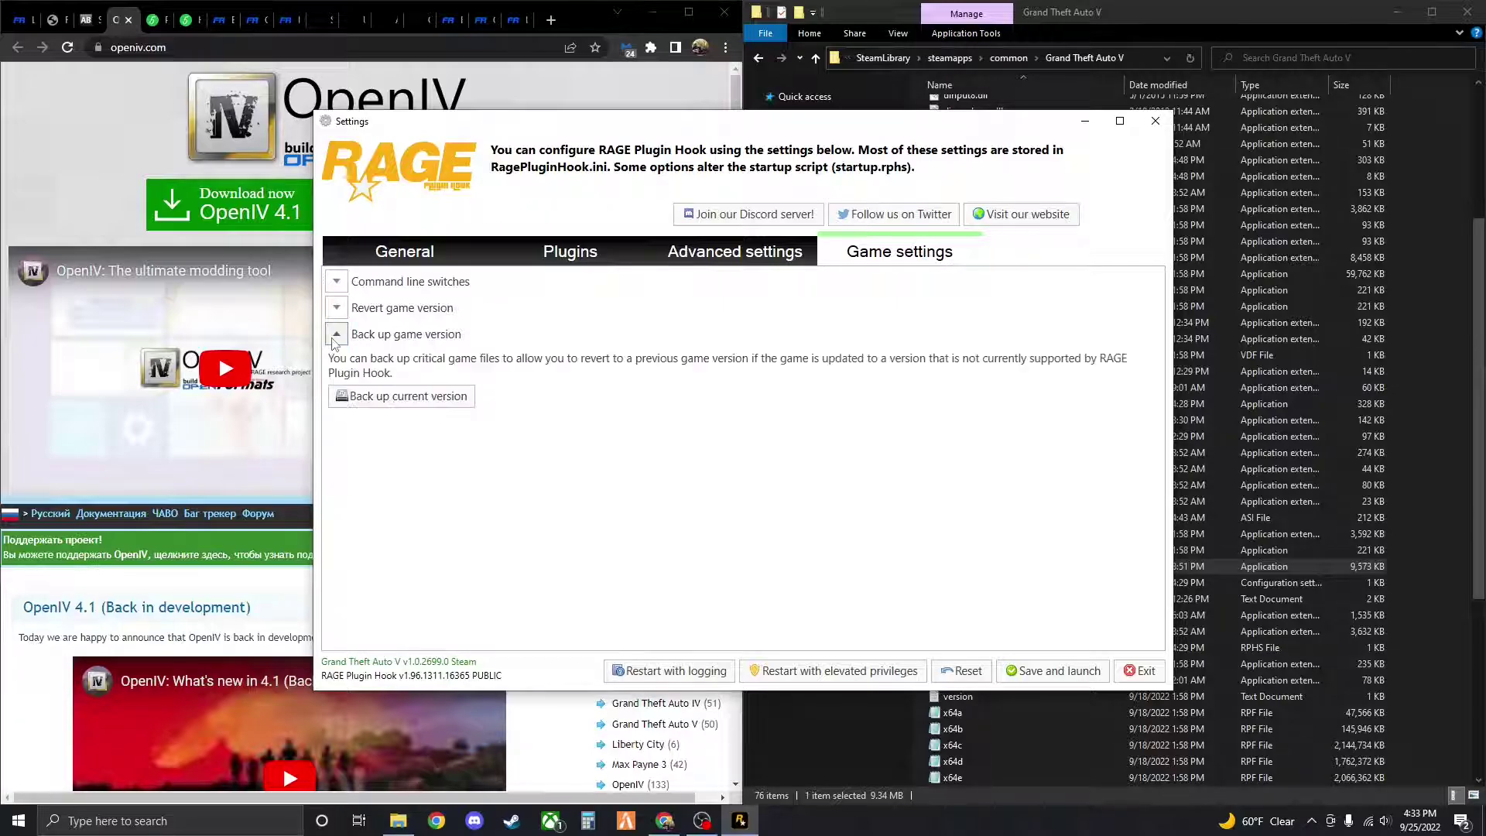
left_click(402, 403)
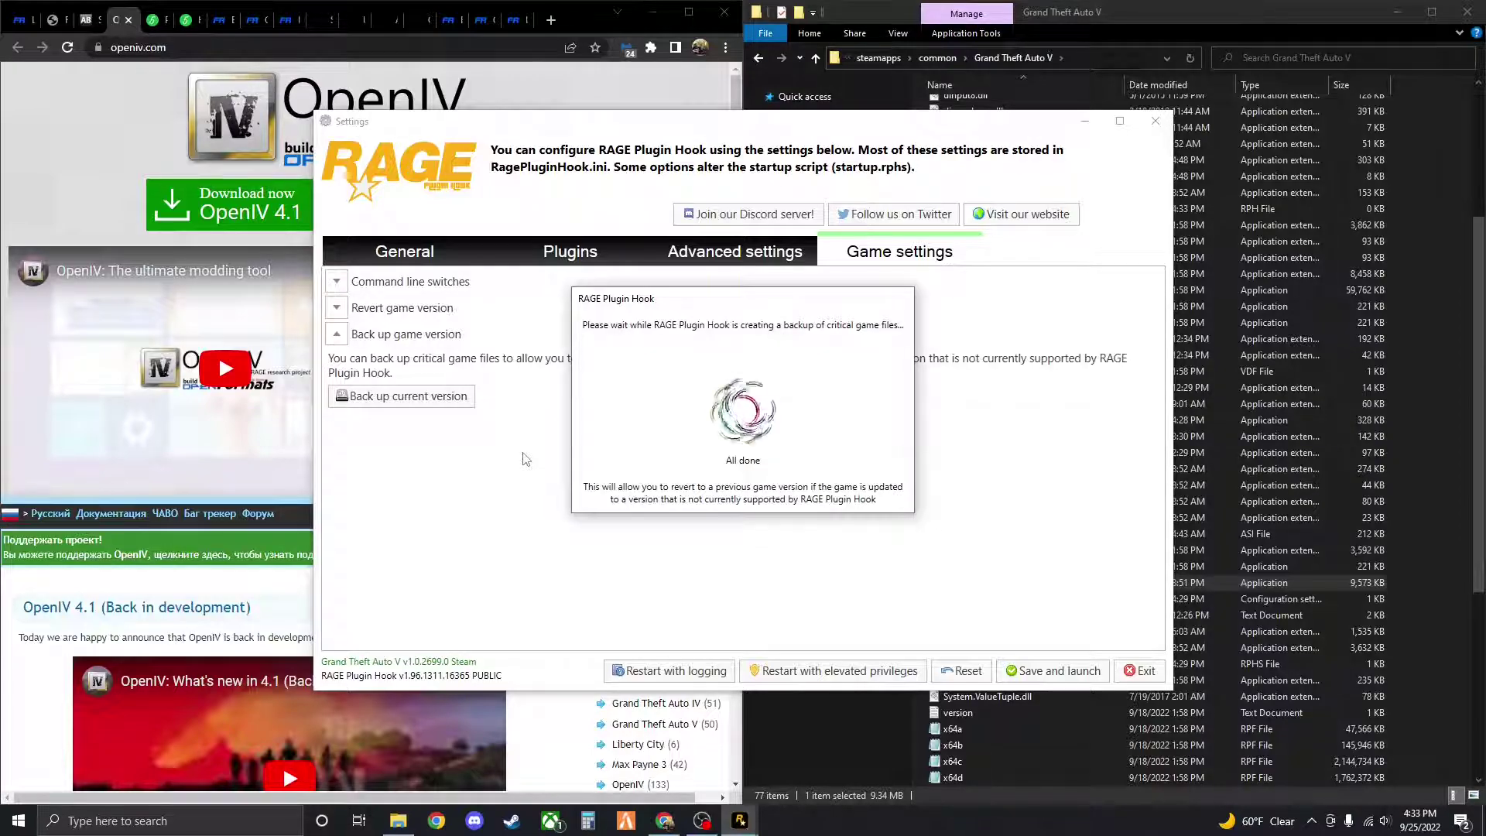
left_click(1014, 671)
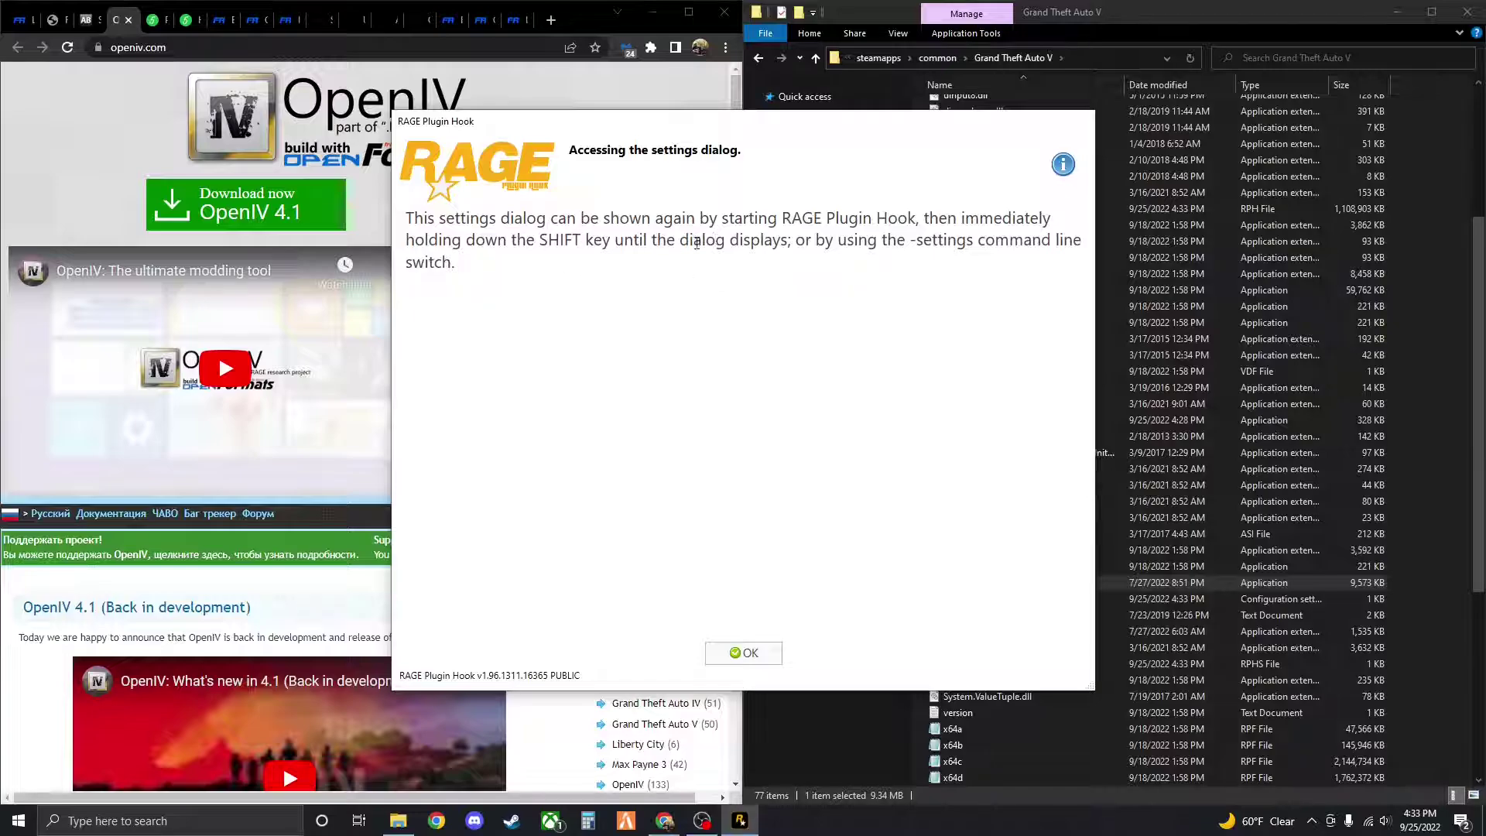
left_click(737, 654)
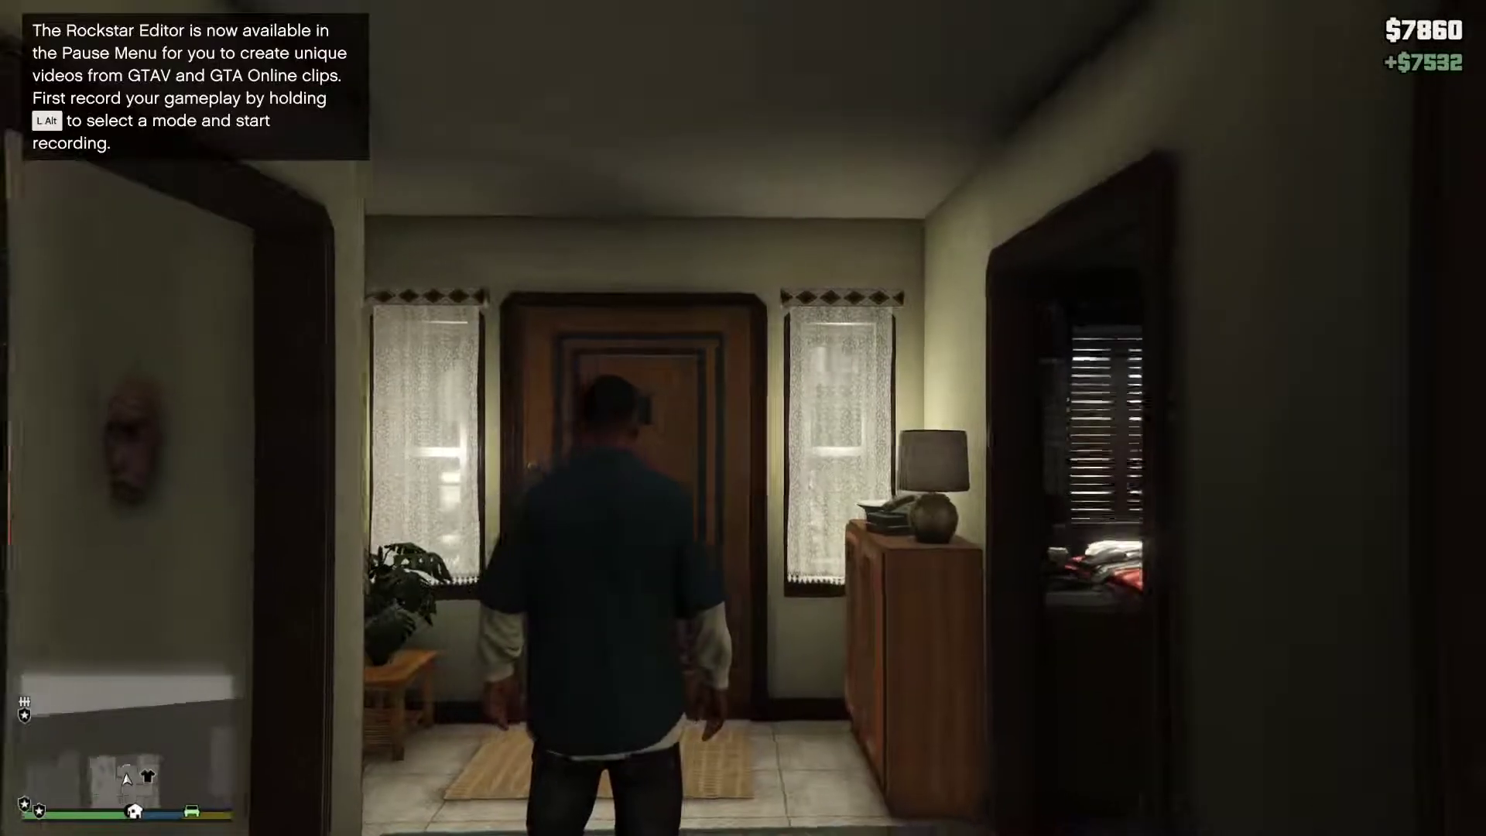
Check the LSPDFR section and the map in the game's pause menu and return to the game
key("Escape")
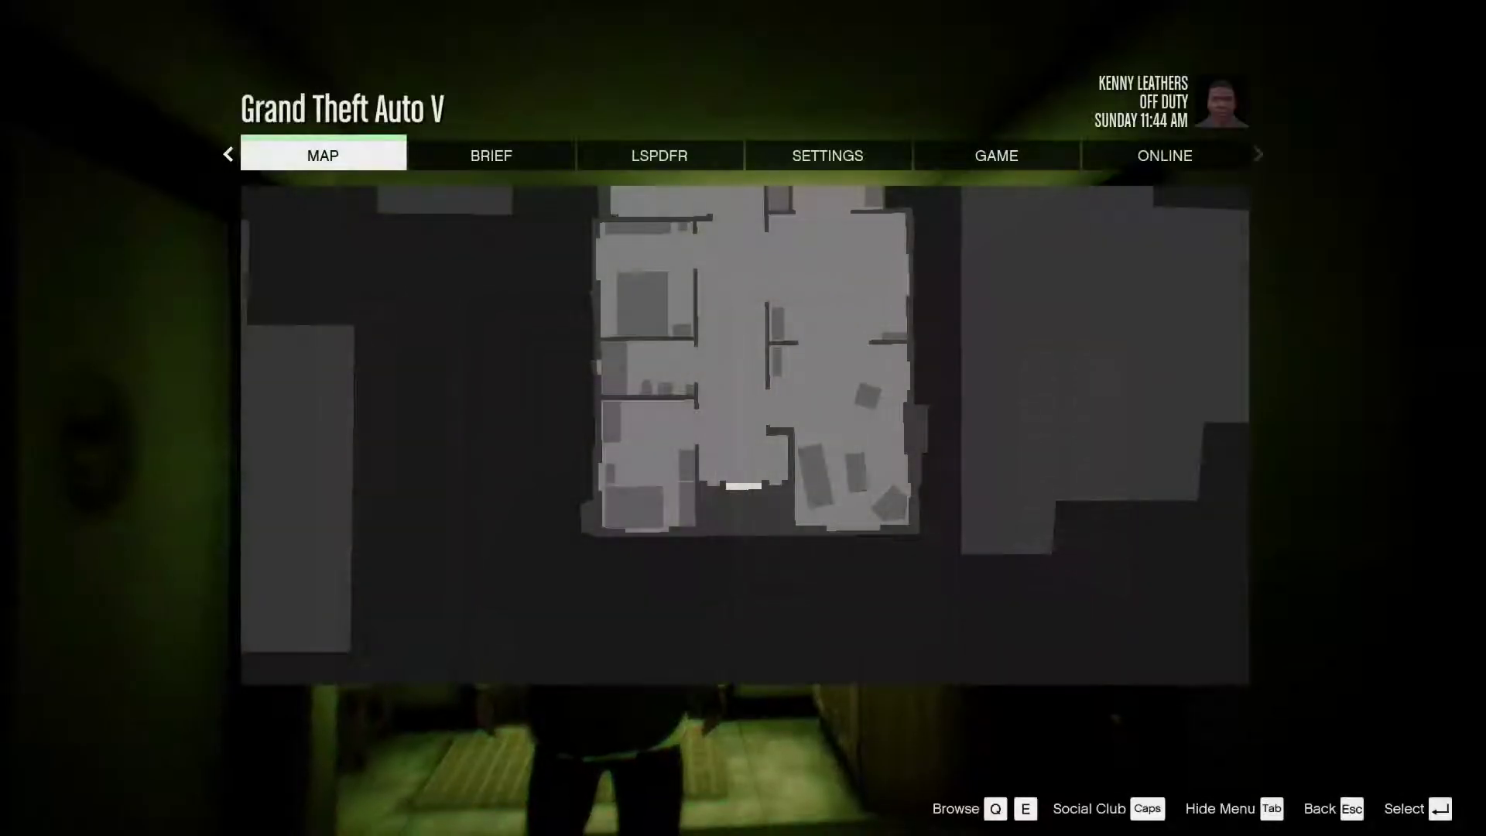
left_click(694, 156)
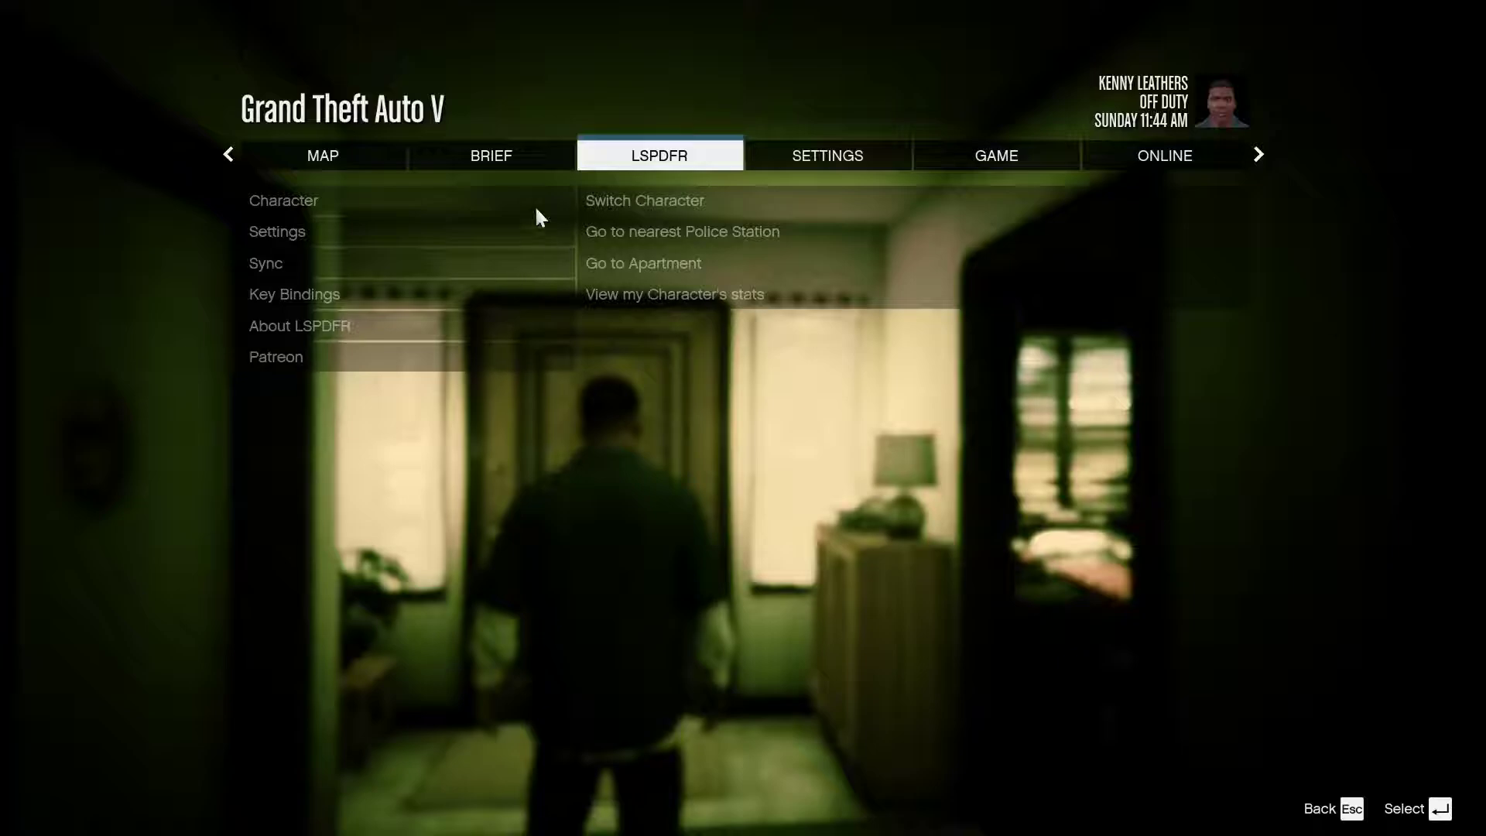
left_click(355, 153)
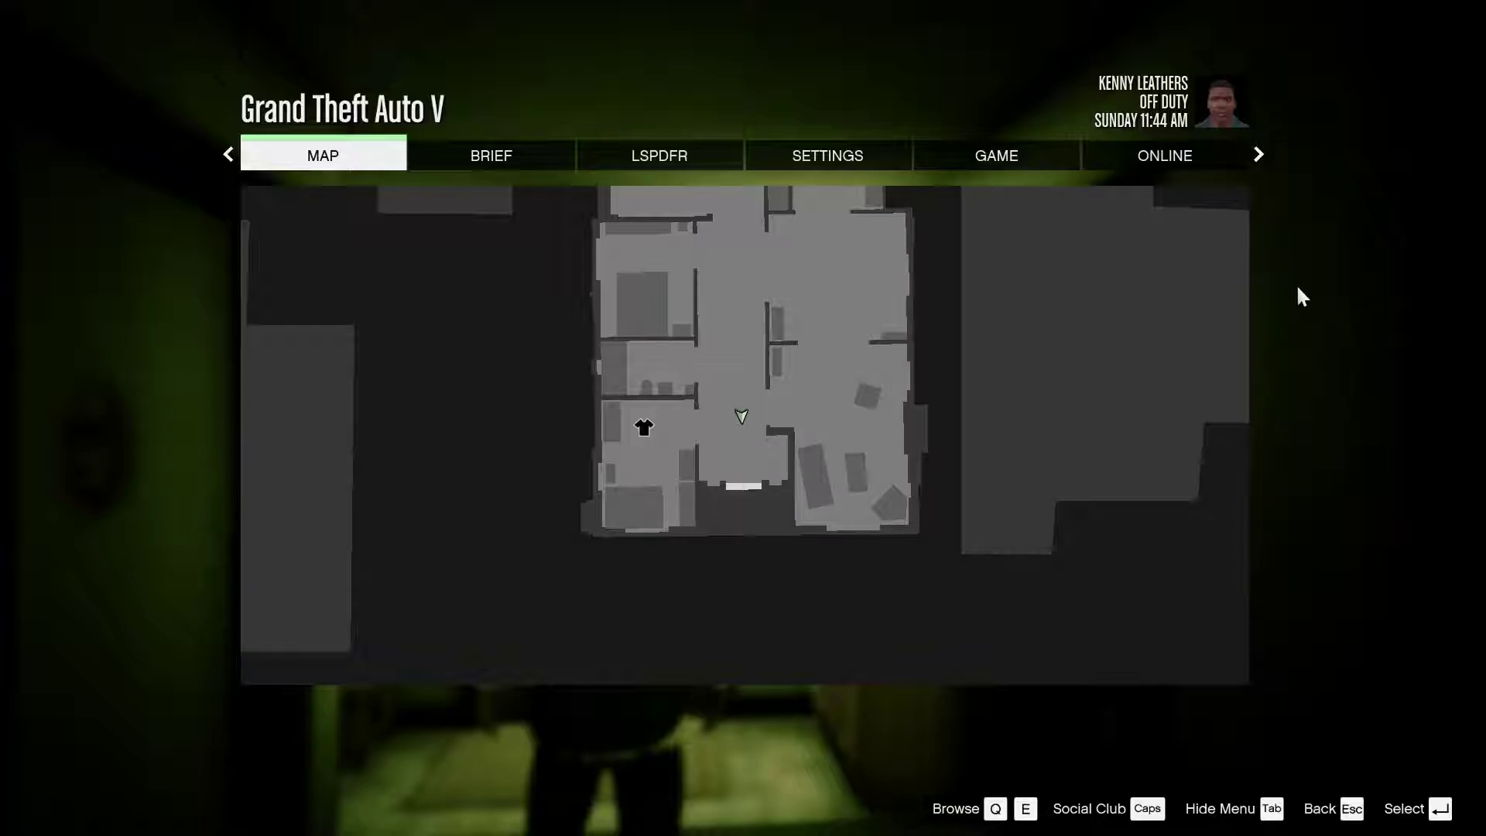
key("Escape")
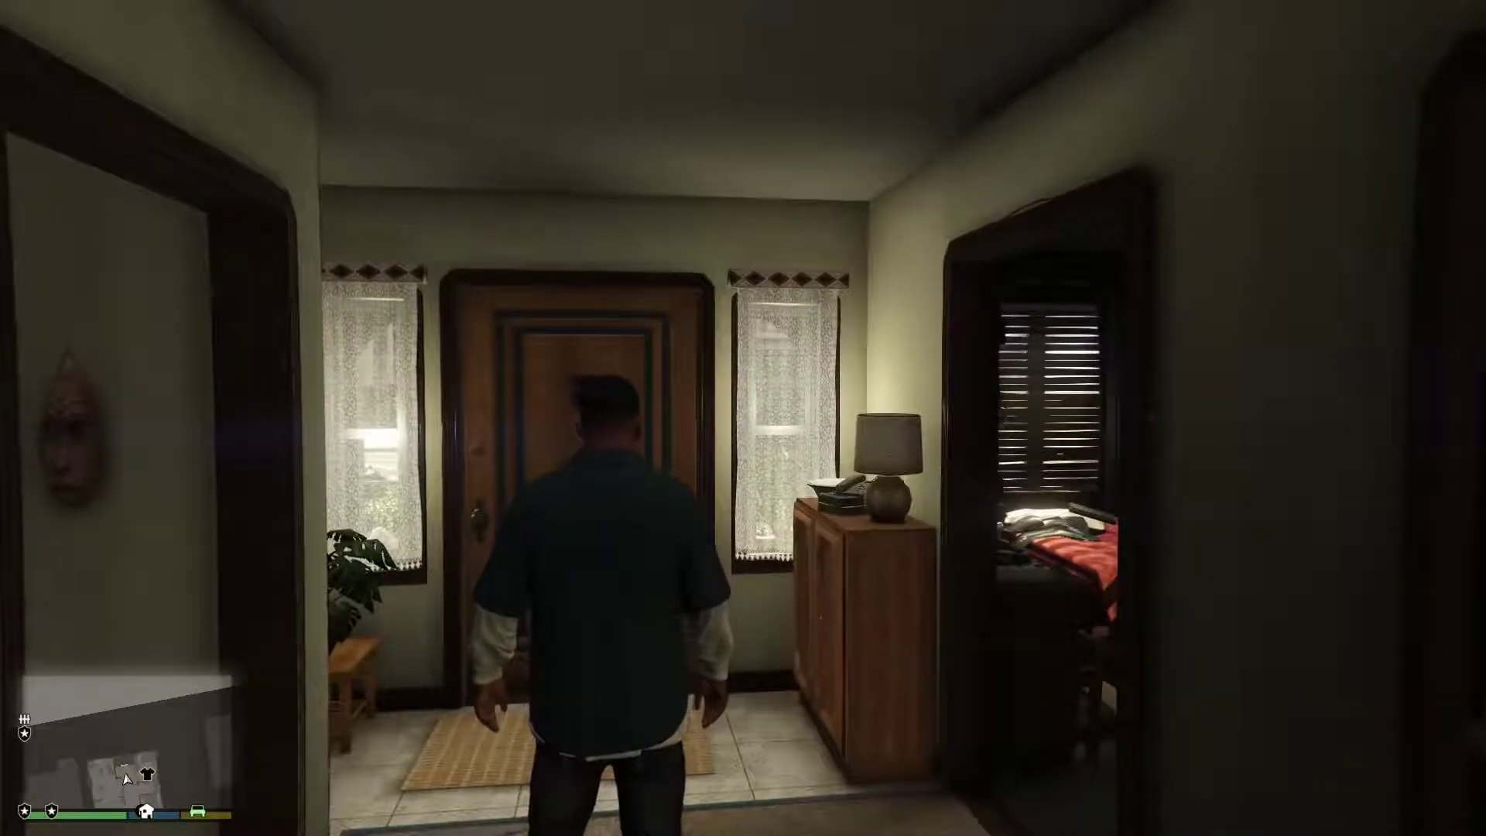
Force quit Grand Theft Auto V through the Steam overlay and dismiss the Razer Cortex notification
key("shift+Tab")
left_click(1112, 89)
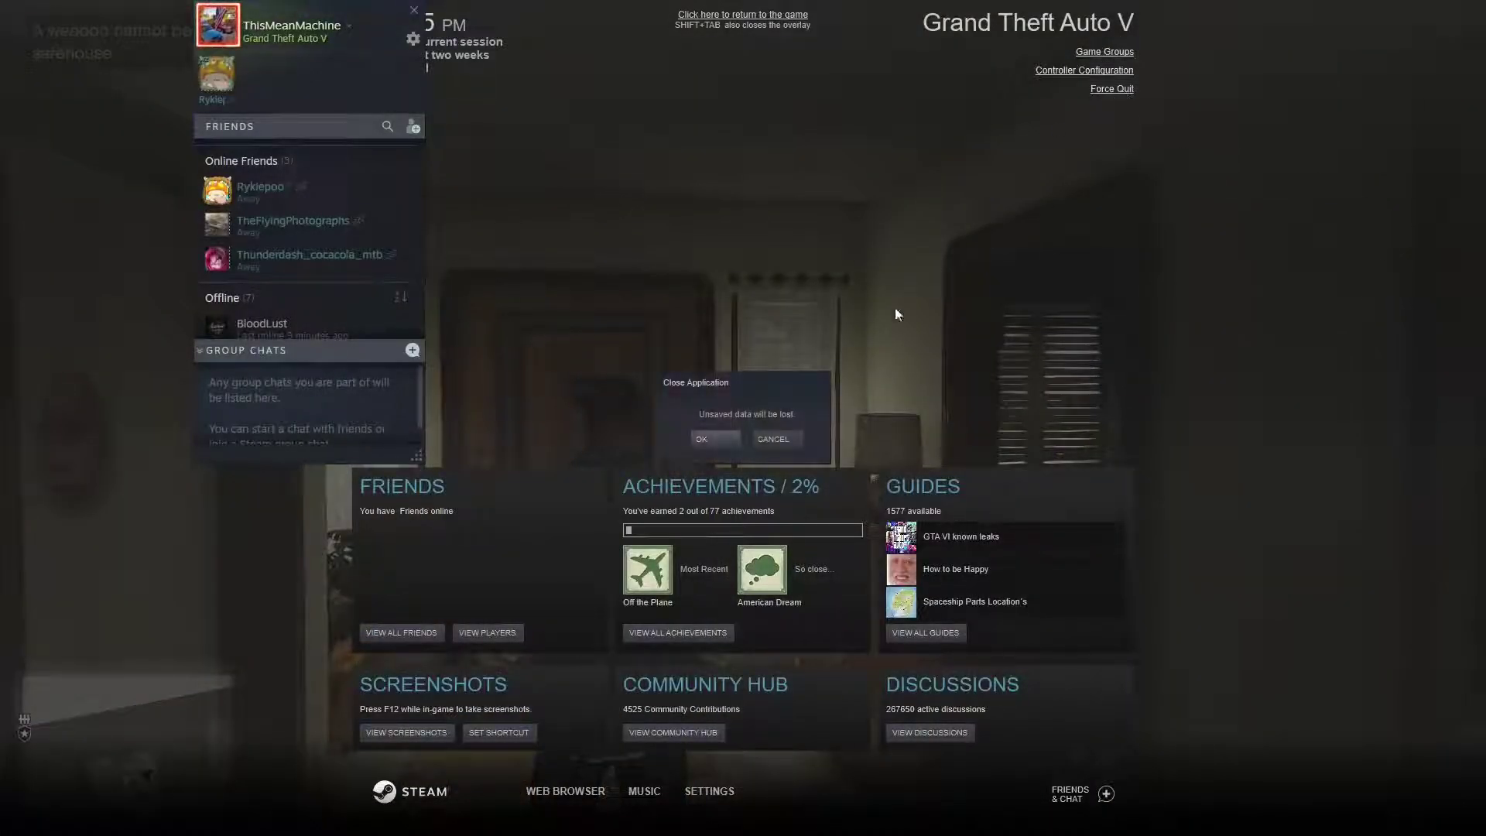
left_click(703, 440)
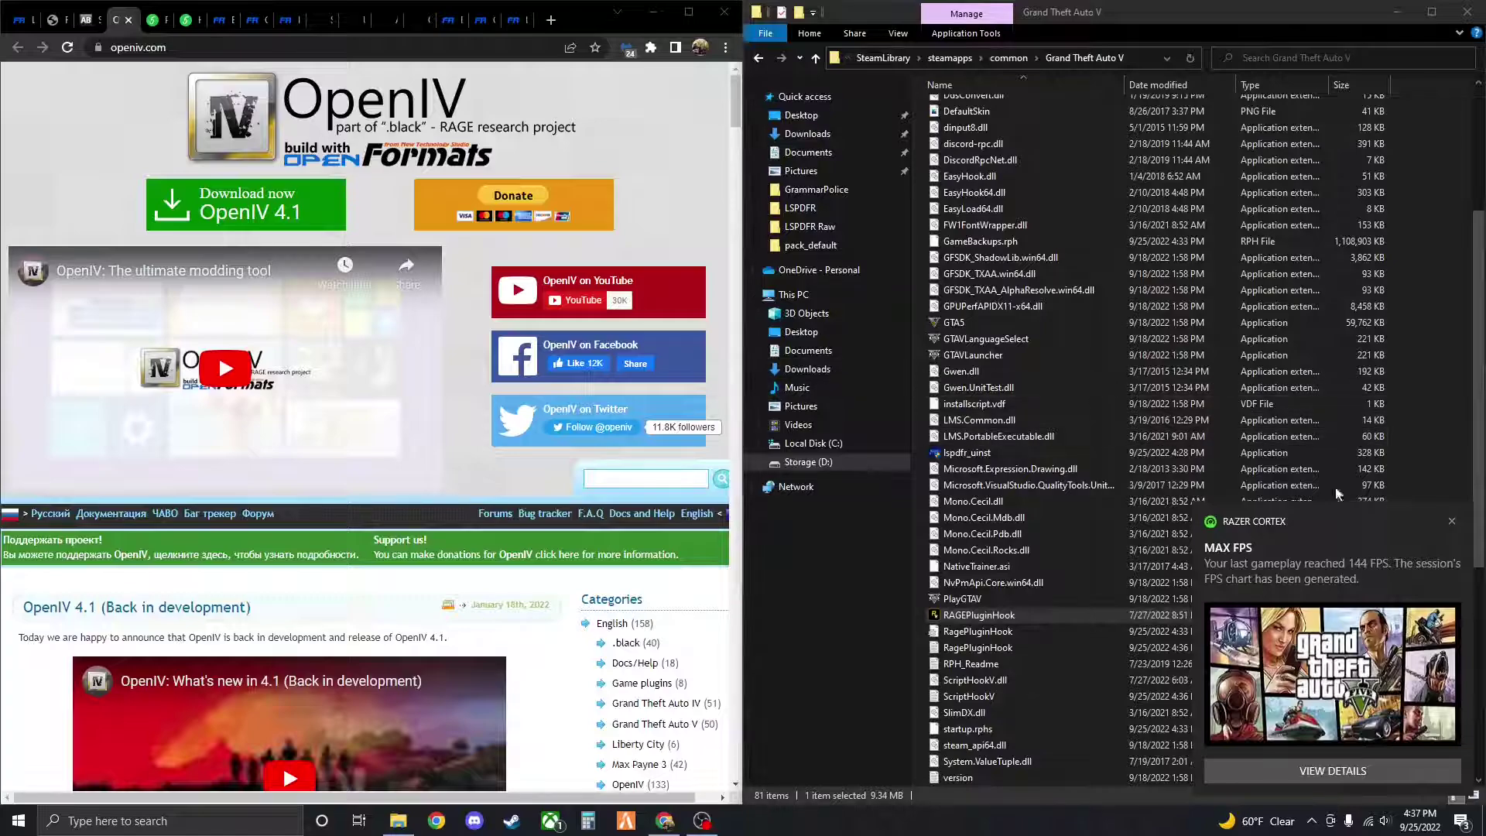
left_click(1452, 522)
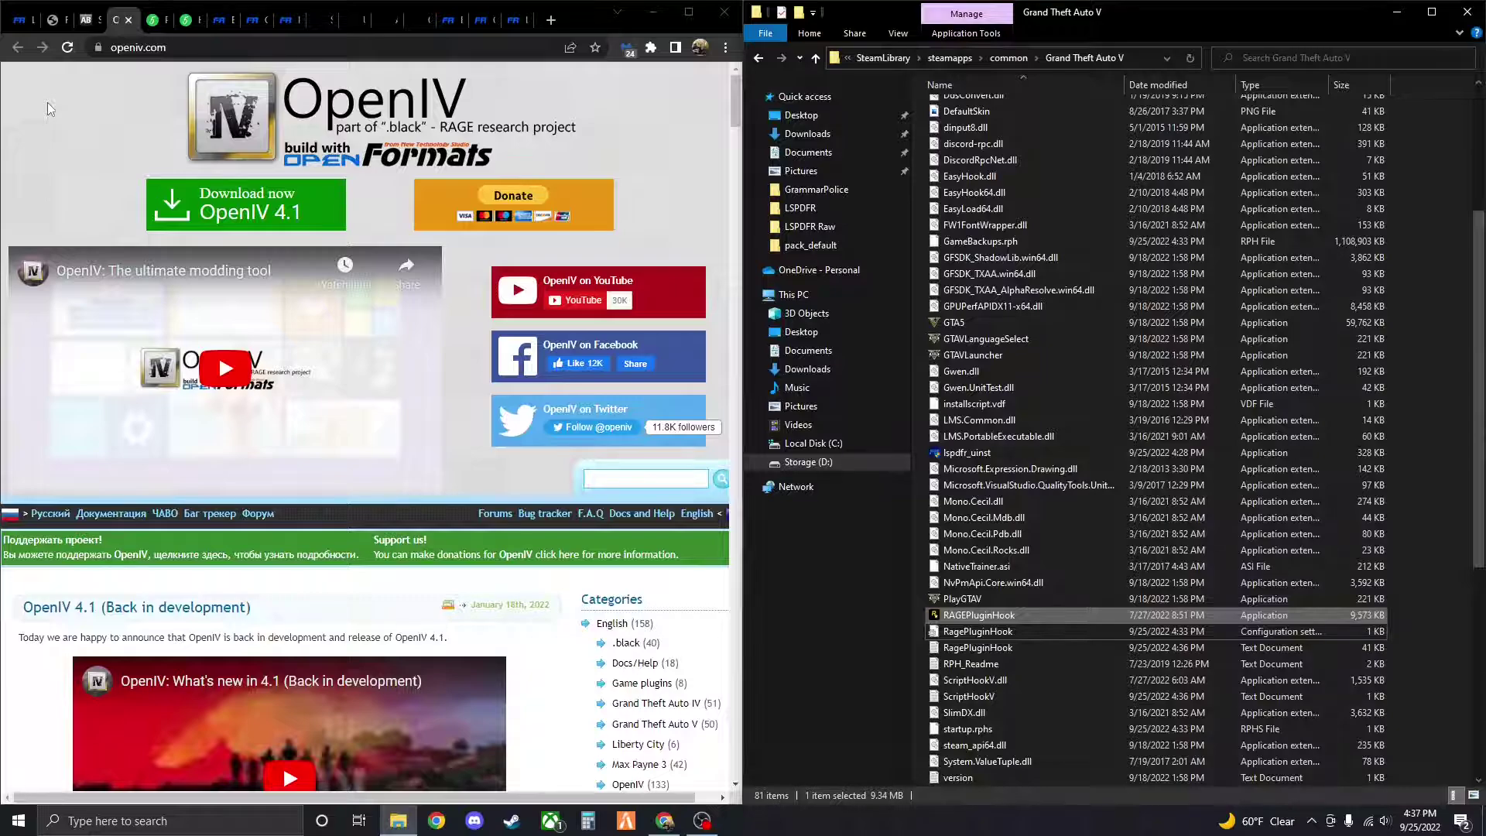
left_click(86, 21)
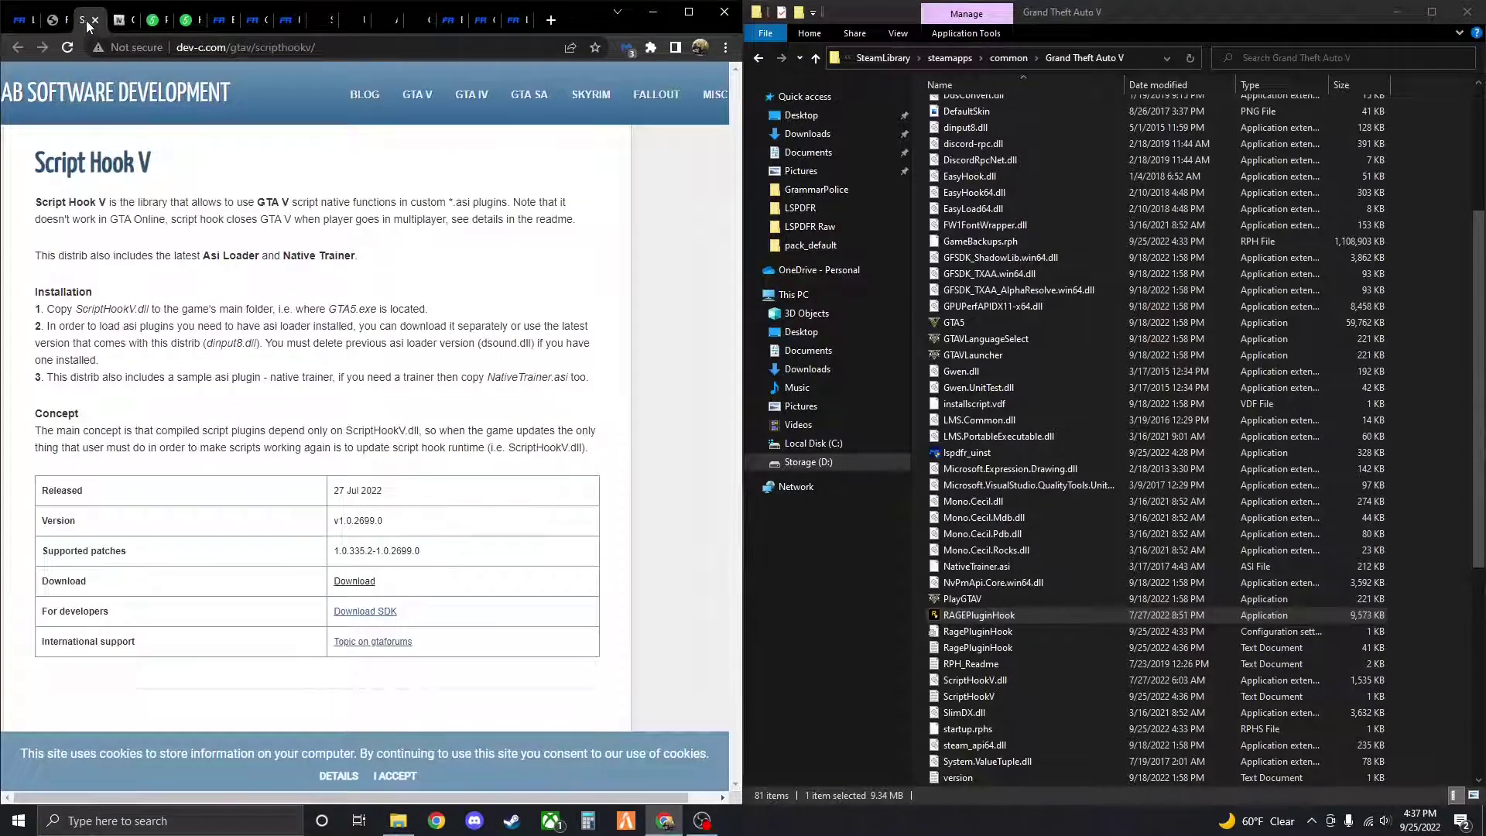
left_click(120, 23)
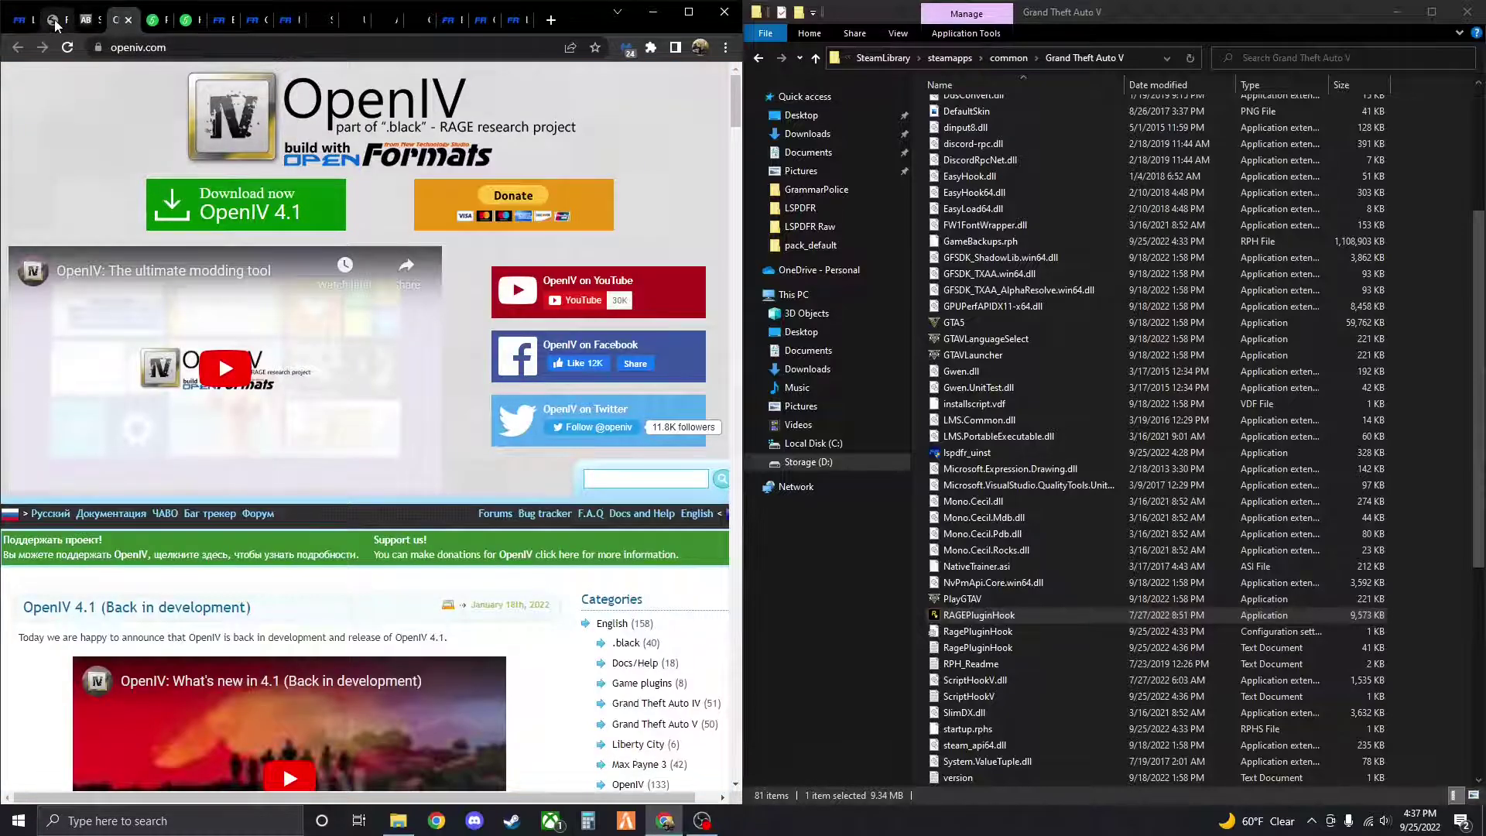
left_click(56, 24)
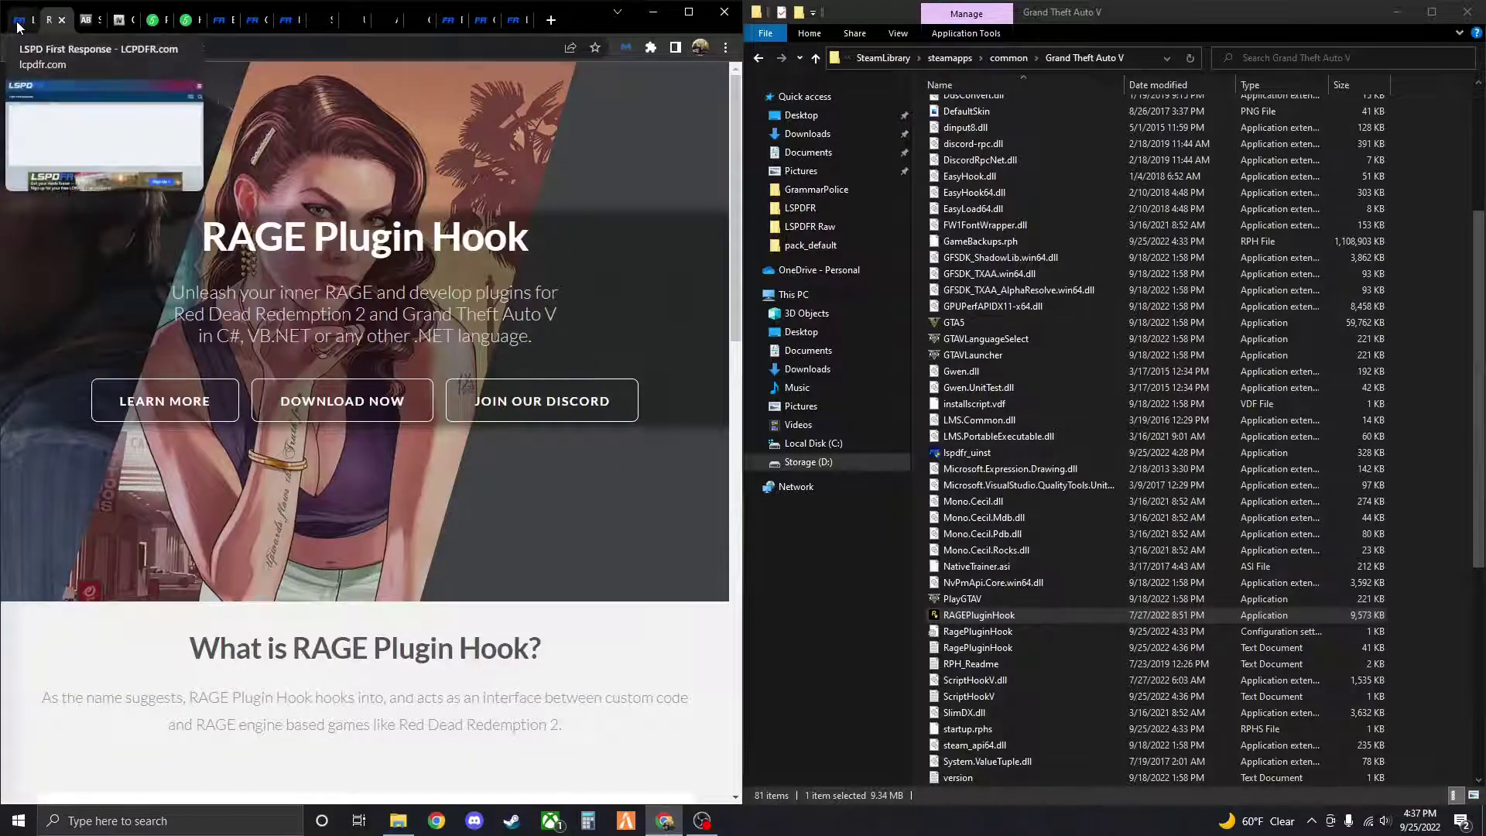
left_click(19, 23)
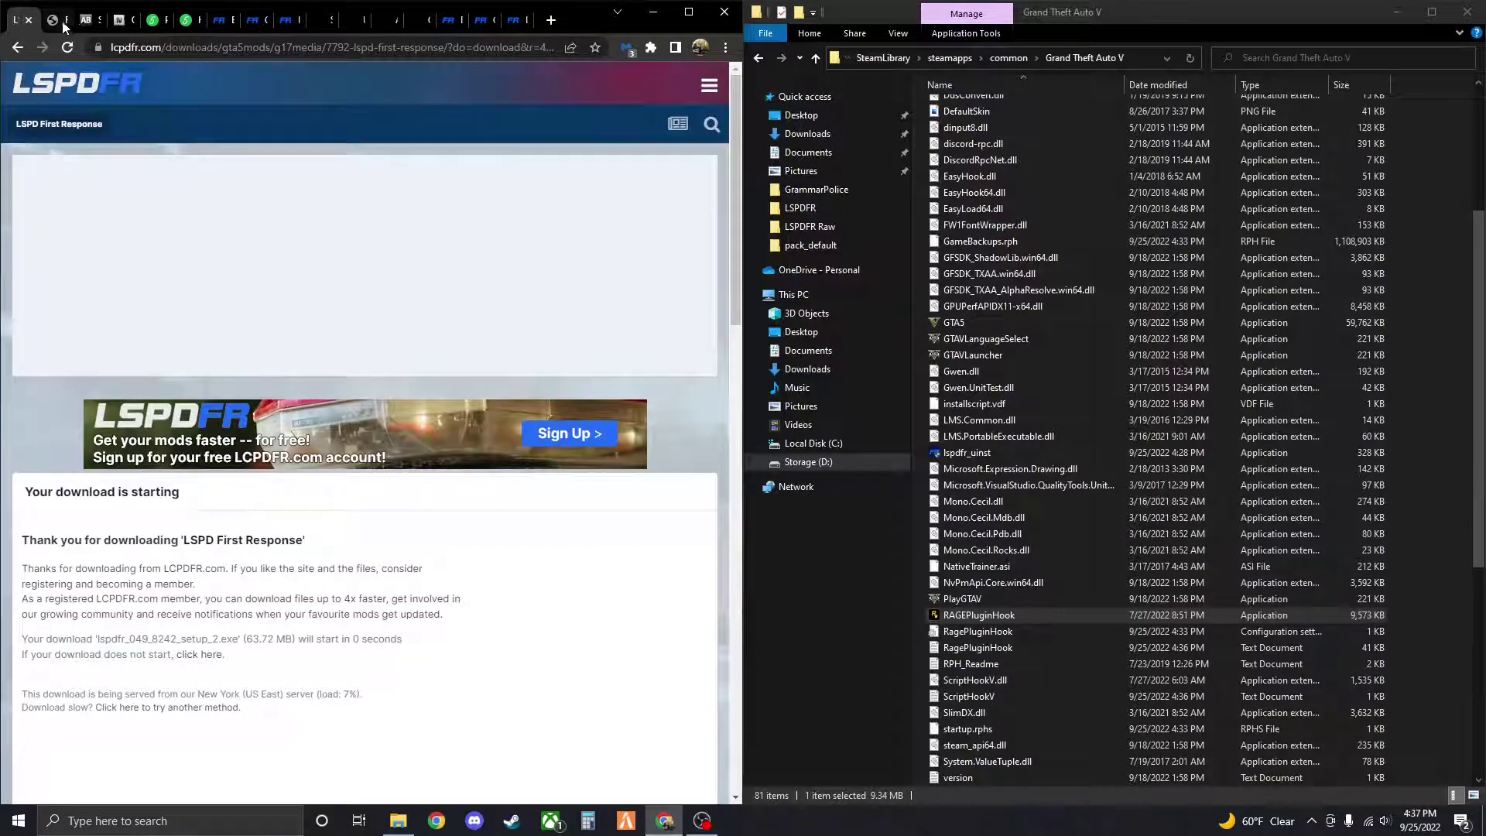
left_click(127, 21)
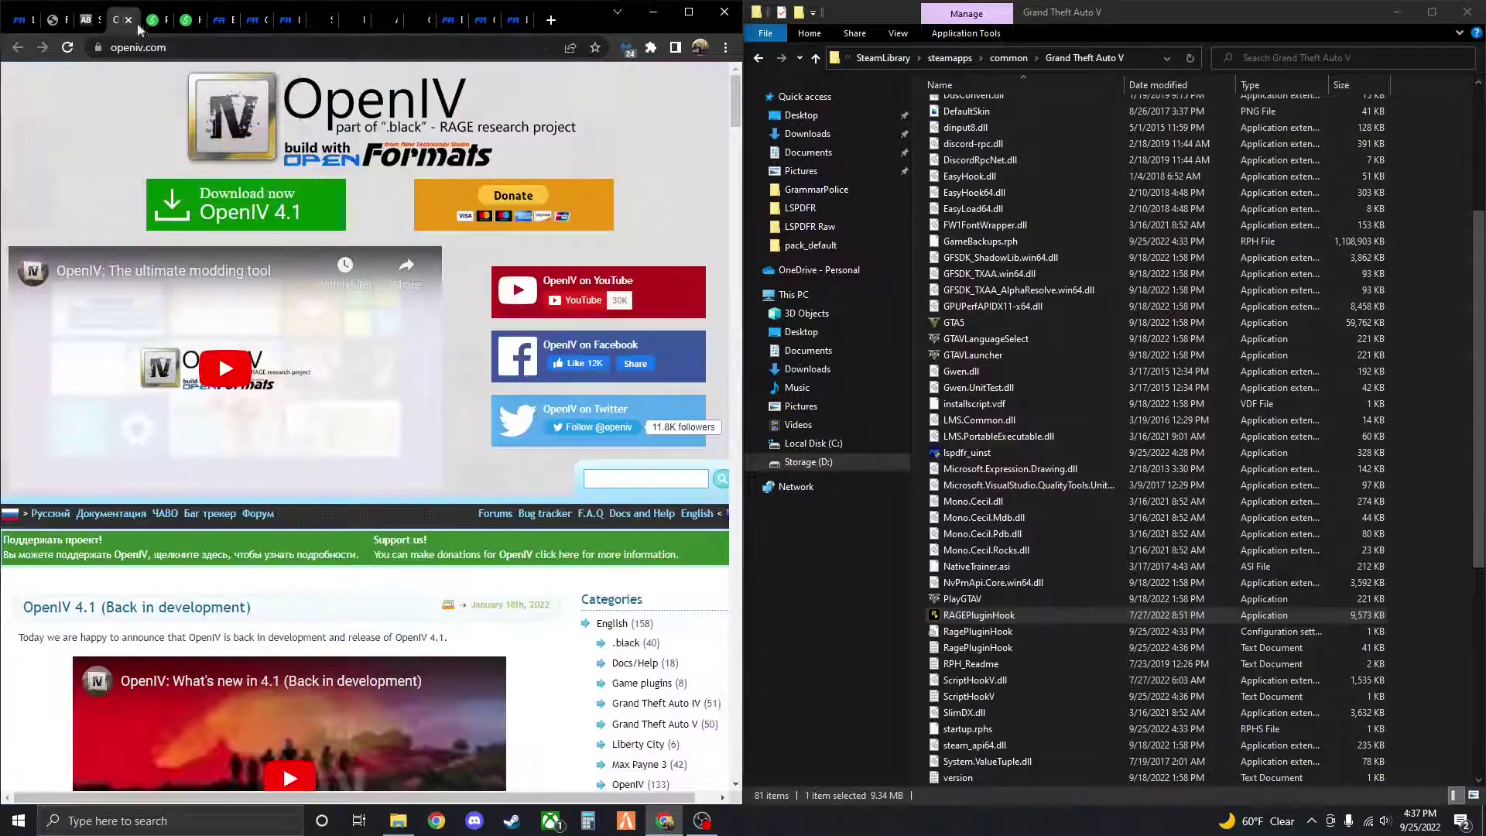
Download Packfile Limit Adjuster 1.2 from its already open GTA5-Mods page
left_click(153, 22)
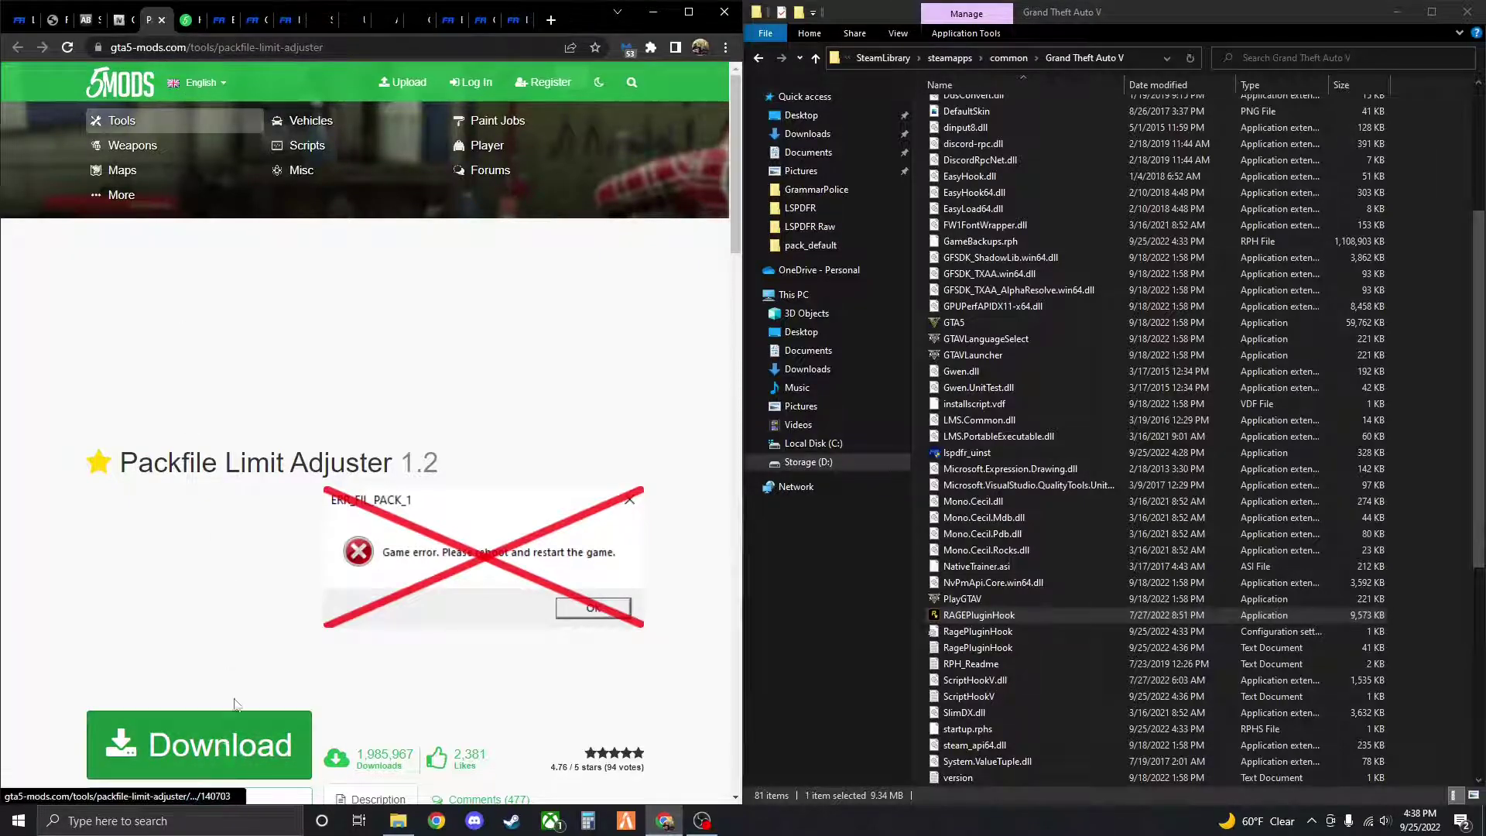
left_click(177, 745)
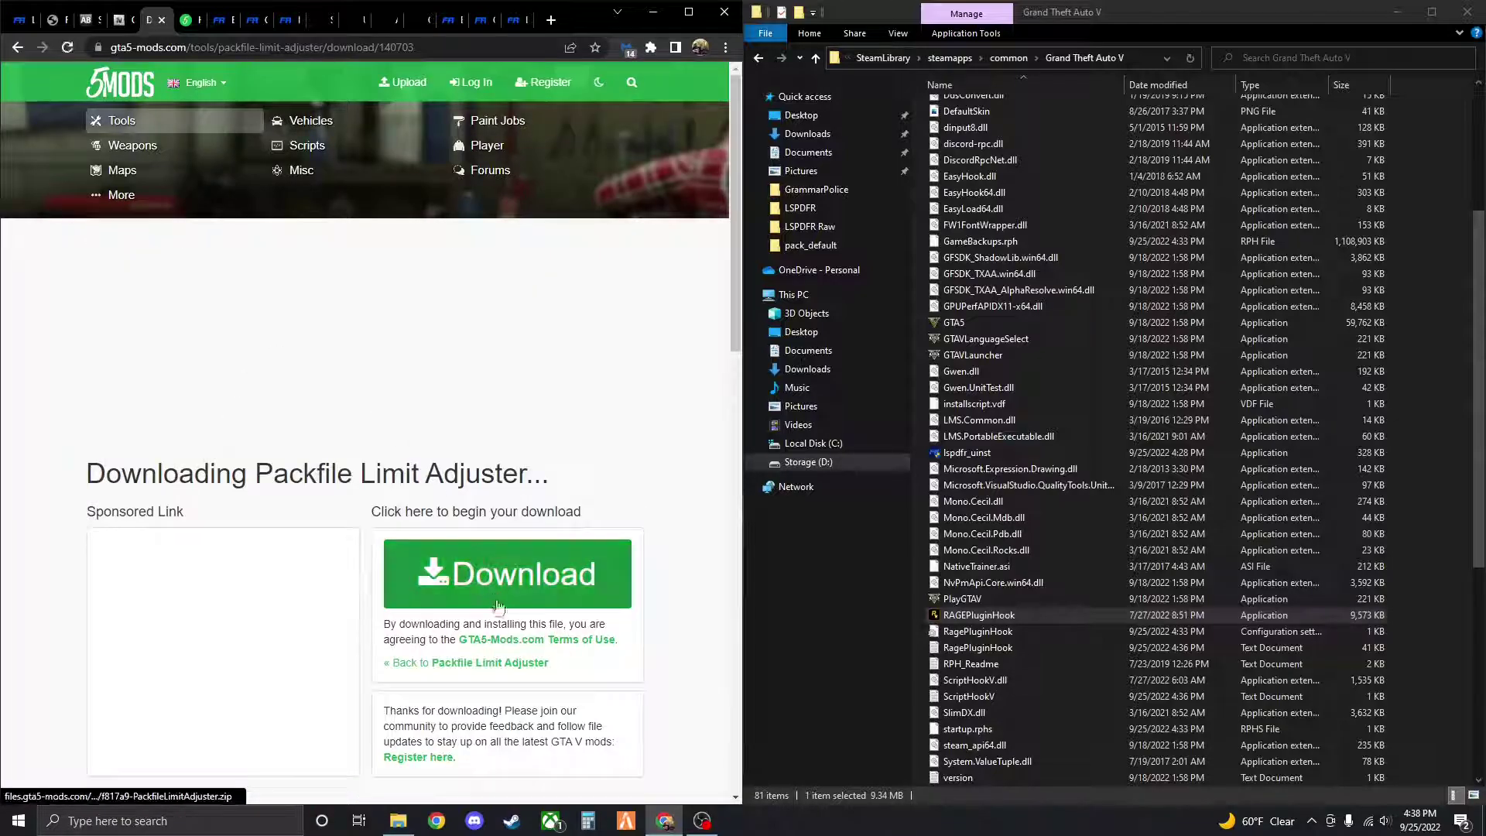
left_click(512, 588)
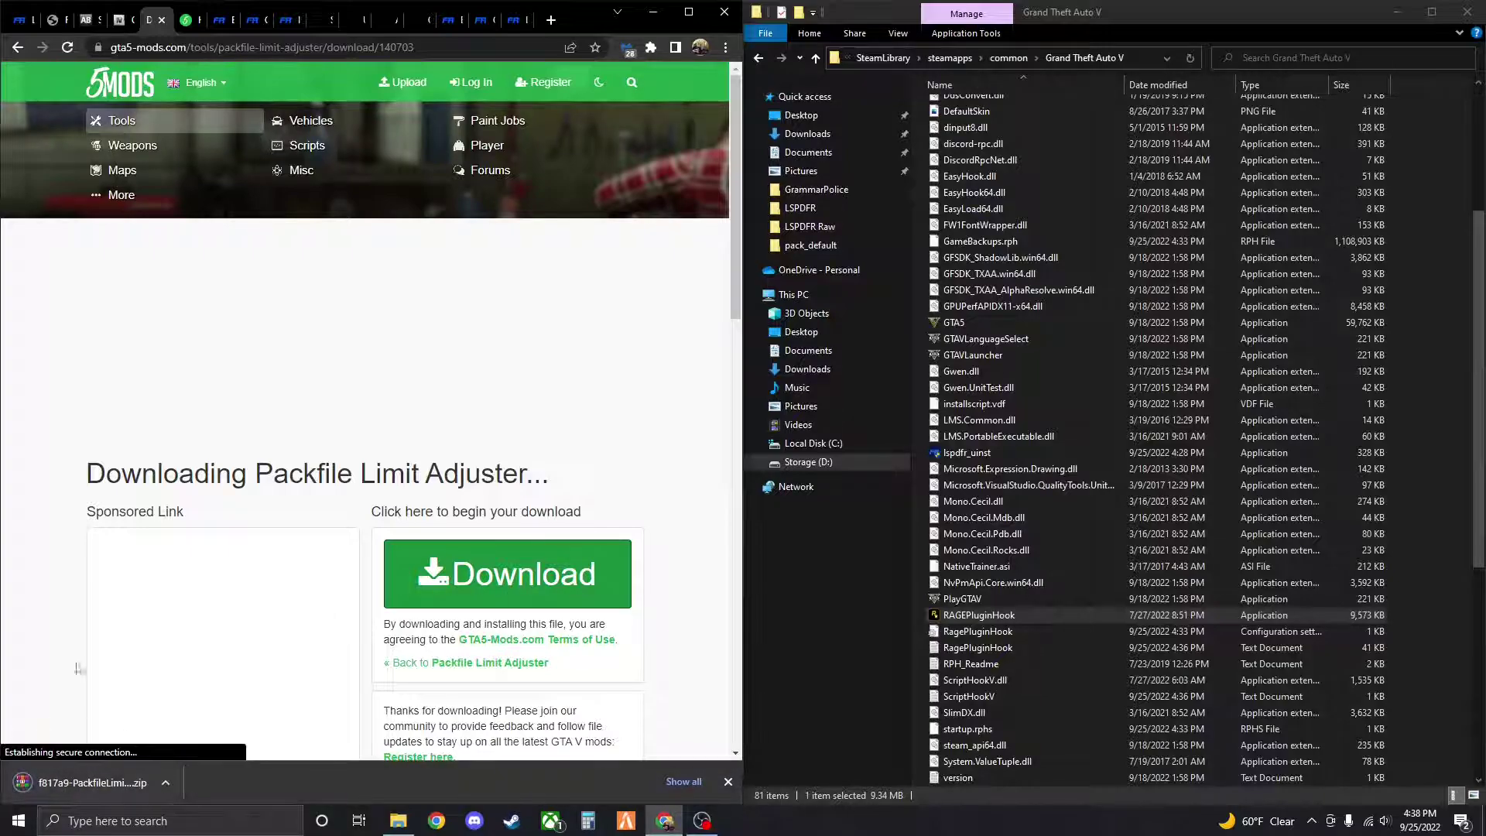
Download HeapAdjuster 1.0 from its already open GTA5-Mods page
left_click(194, 23)
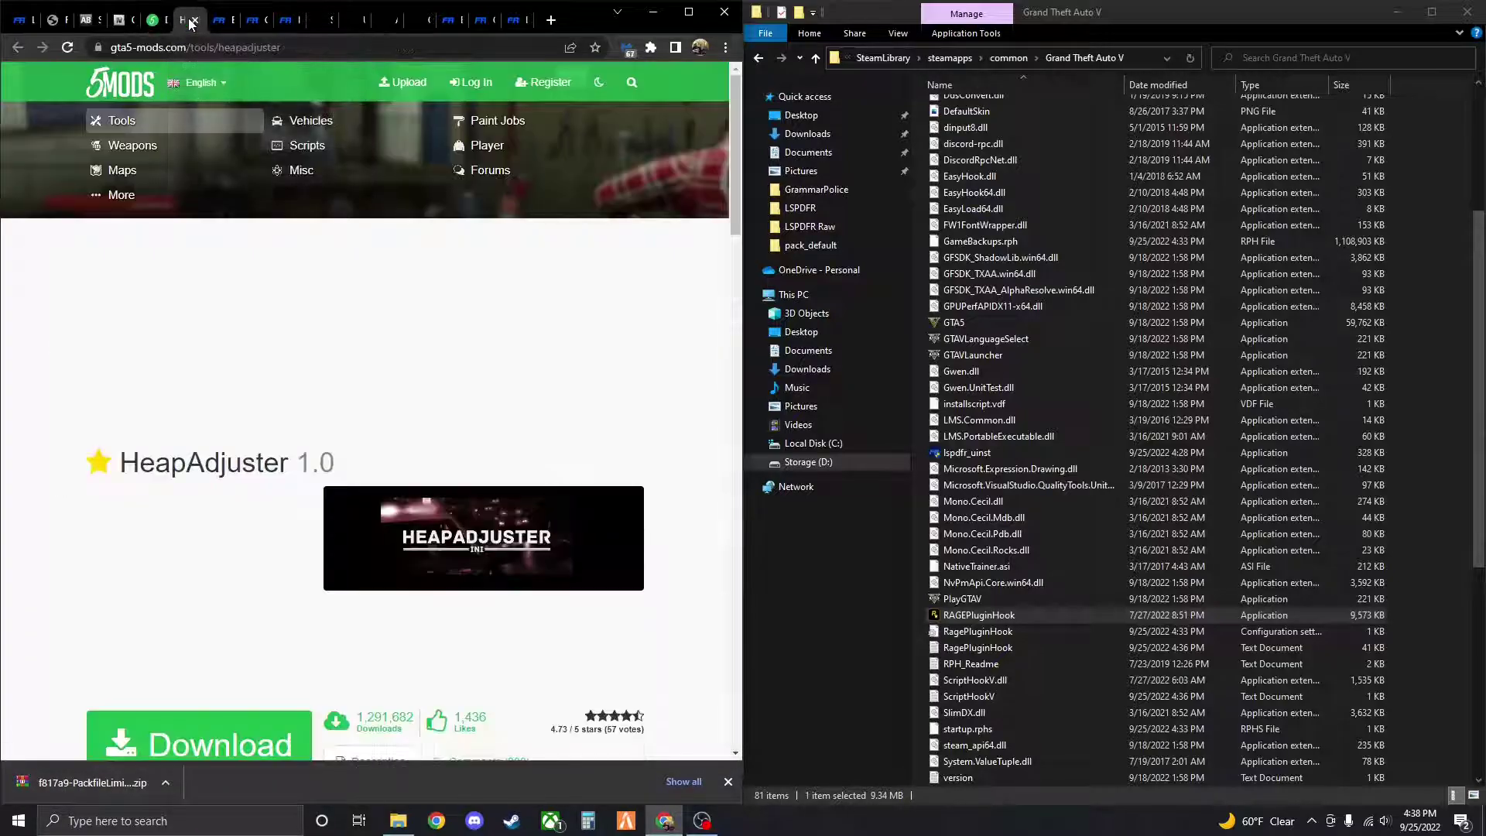
scroll(121, 501, "down", 1)
scroll(121, 502, "down", 2)
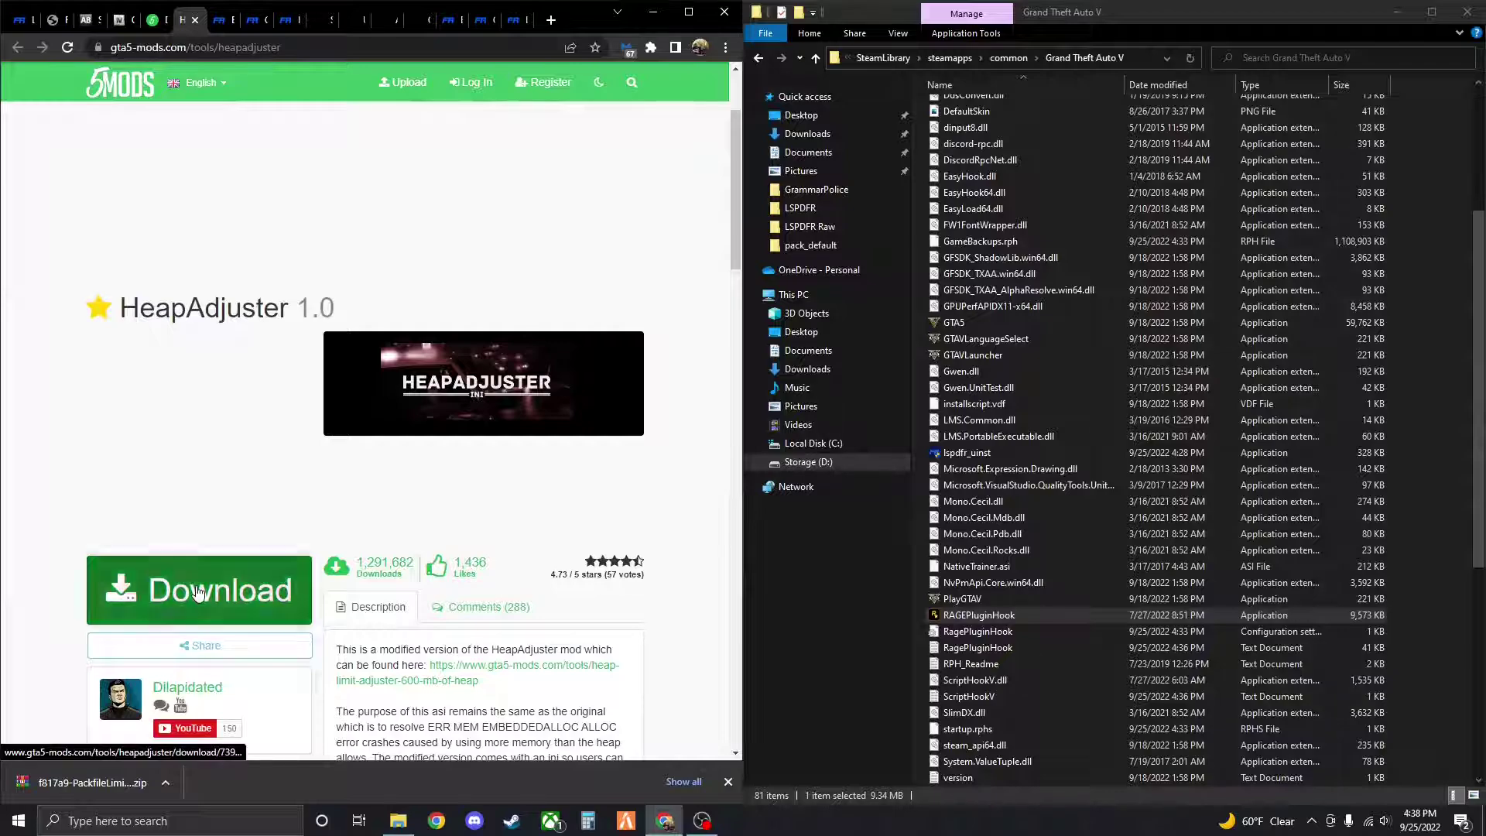
left_click(196, 585)
left_click(542, 574)
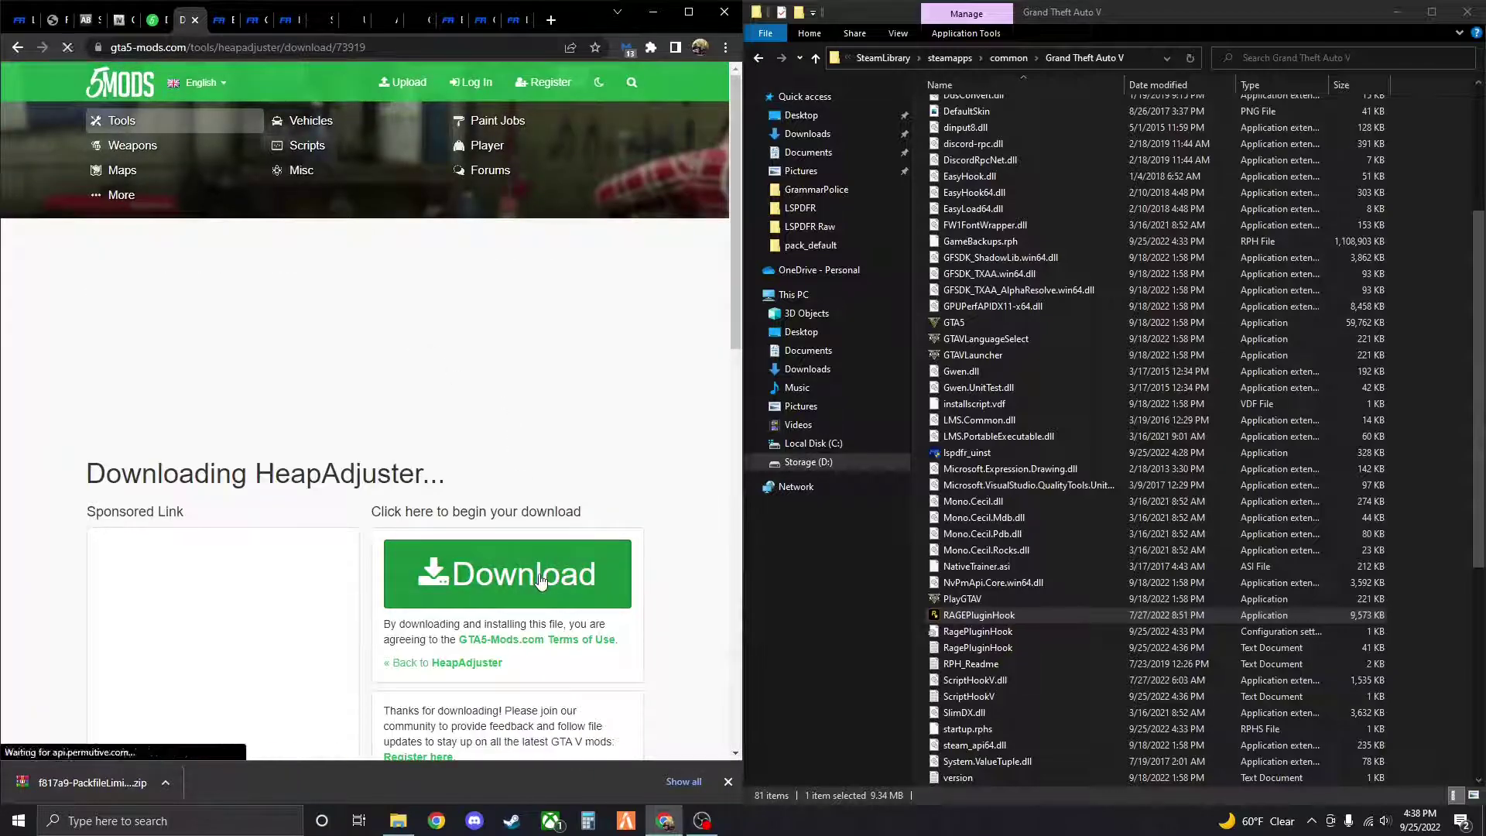
Download ELS V1.05.rar from the Emergency Lighting System page on LCPDFR.com, agreeing to the download terms
left_click(220, 21)
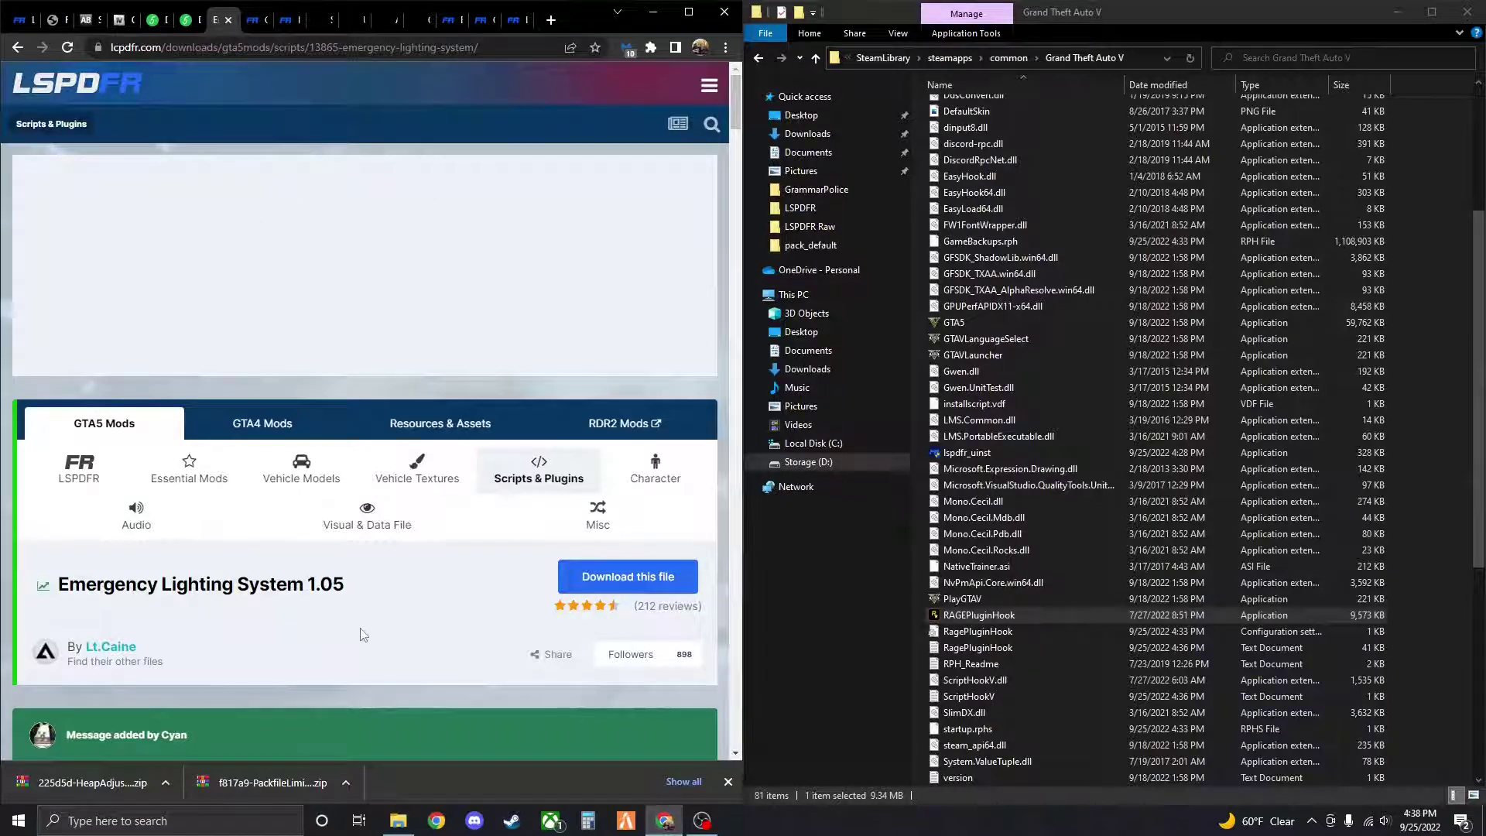
scroll(367, 640, "down", 4)
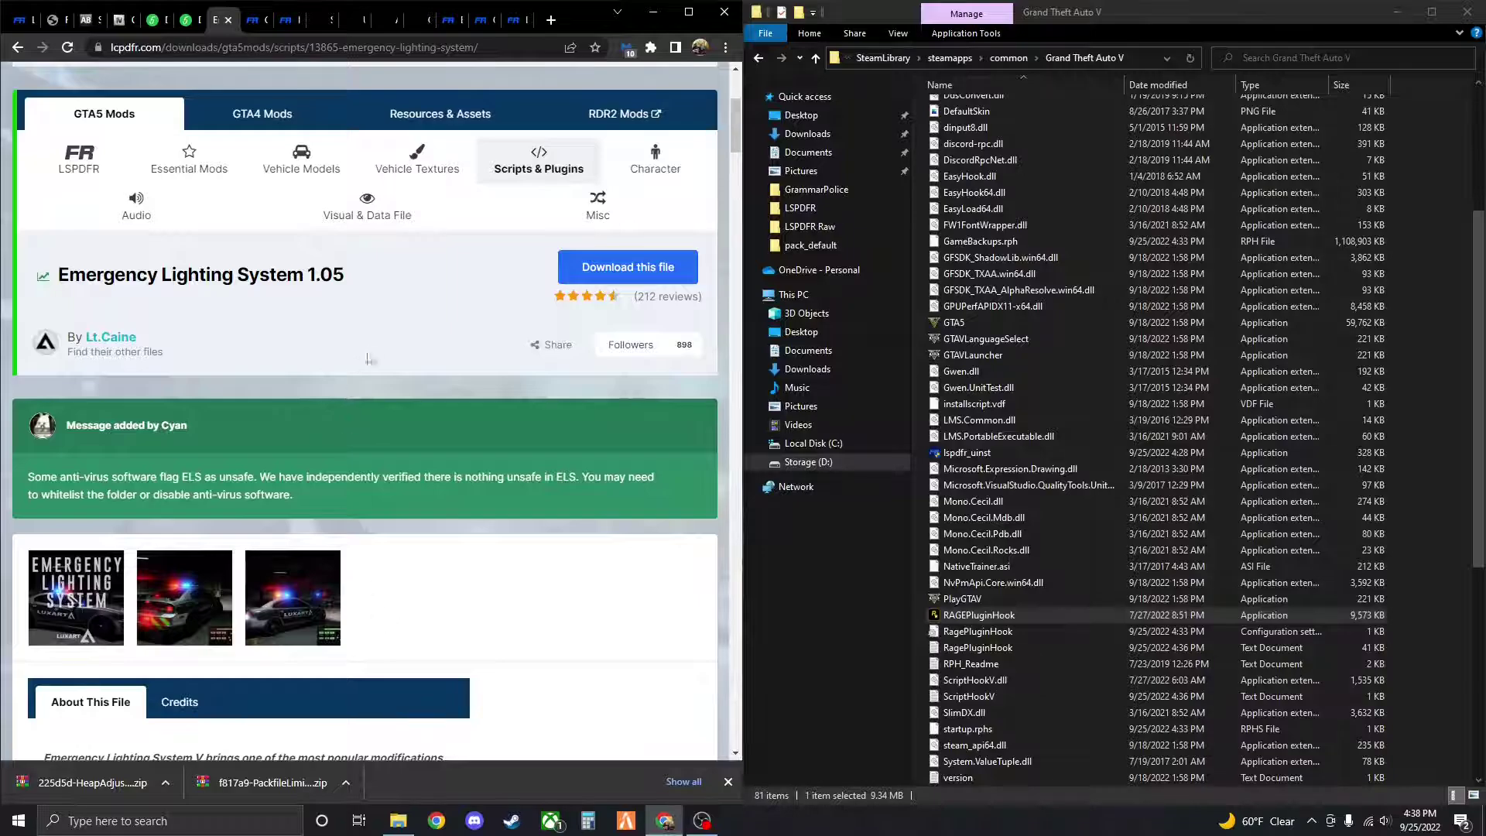
left_click(579, 282)
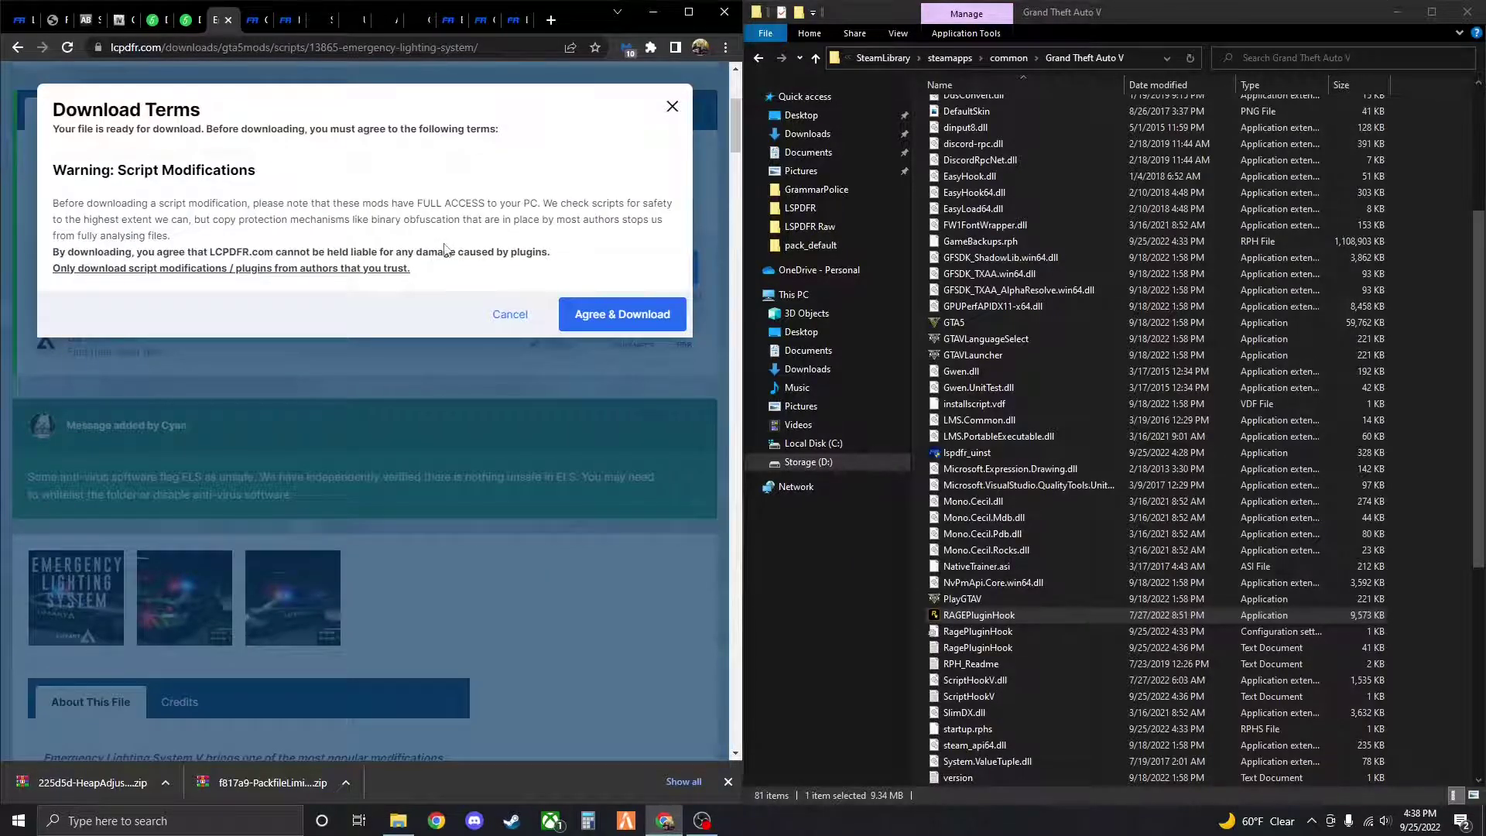
left_click(603, 318)
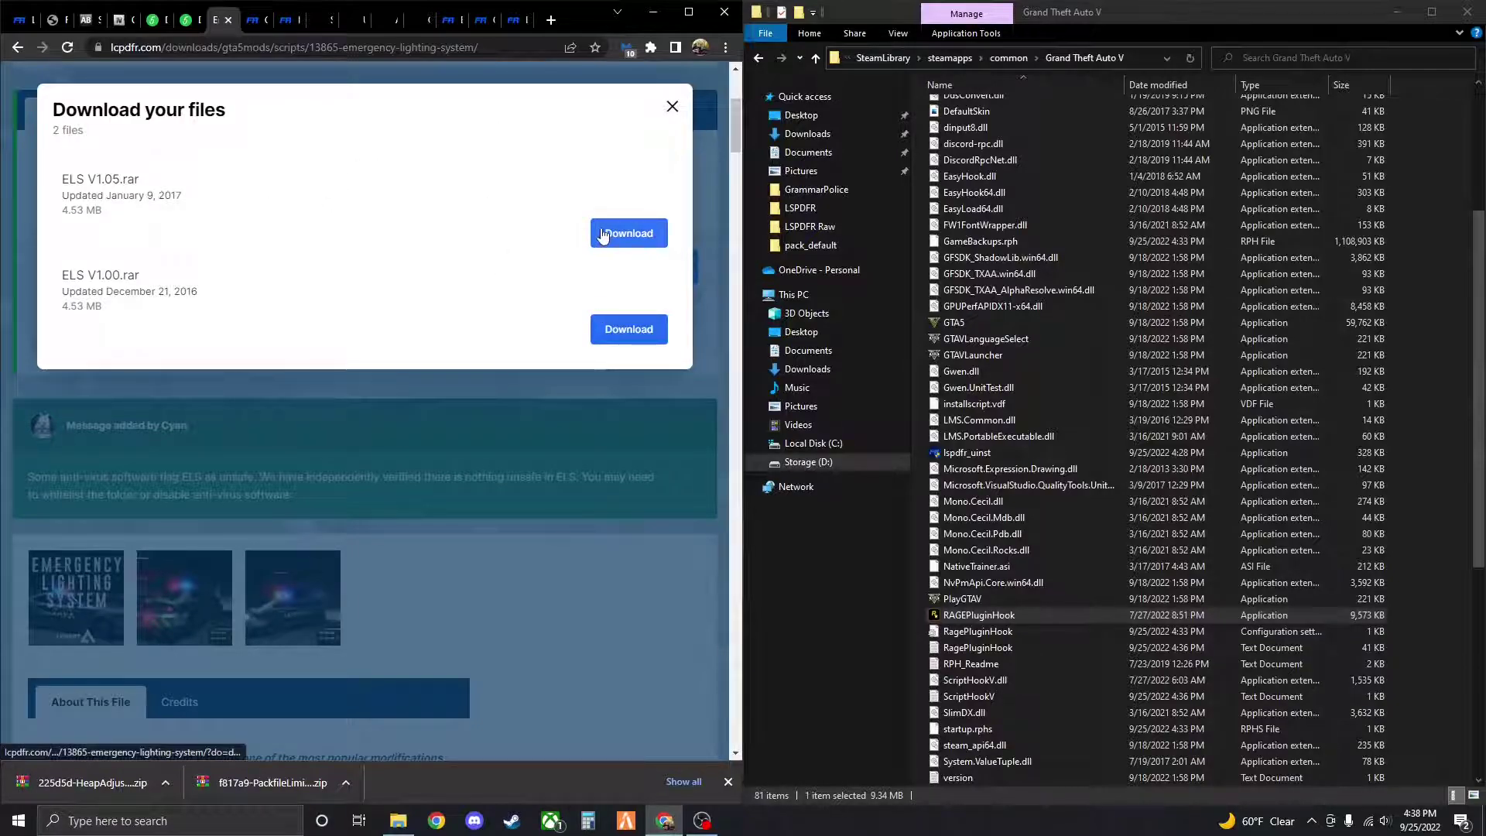
left_click(628, 234)
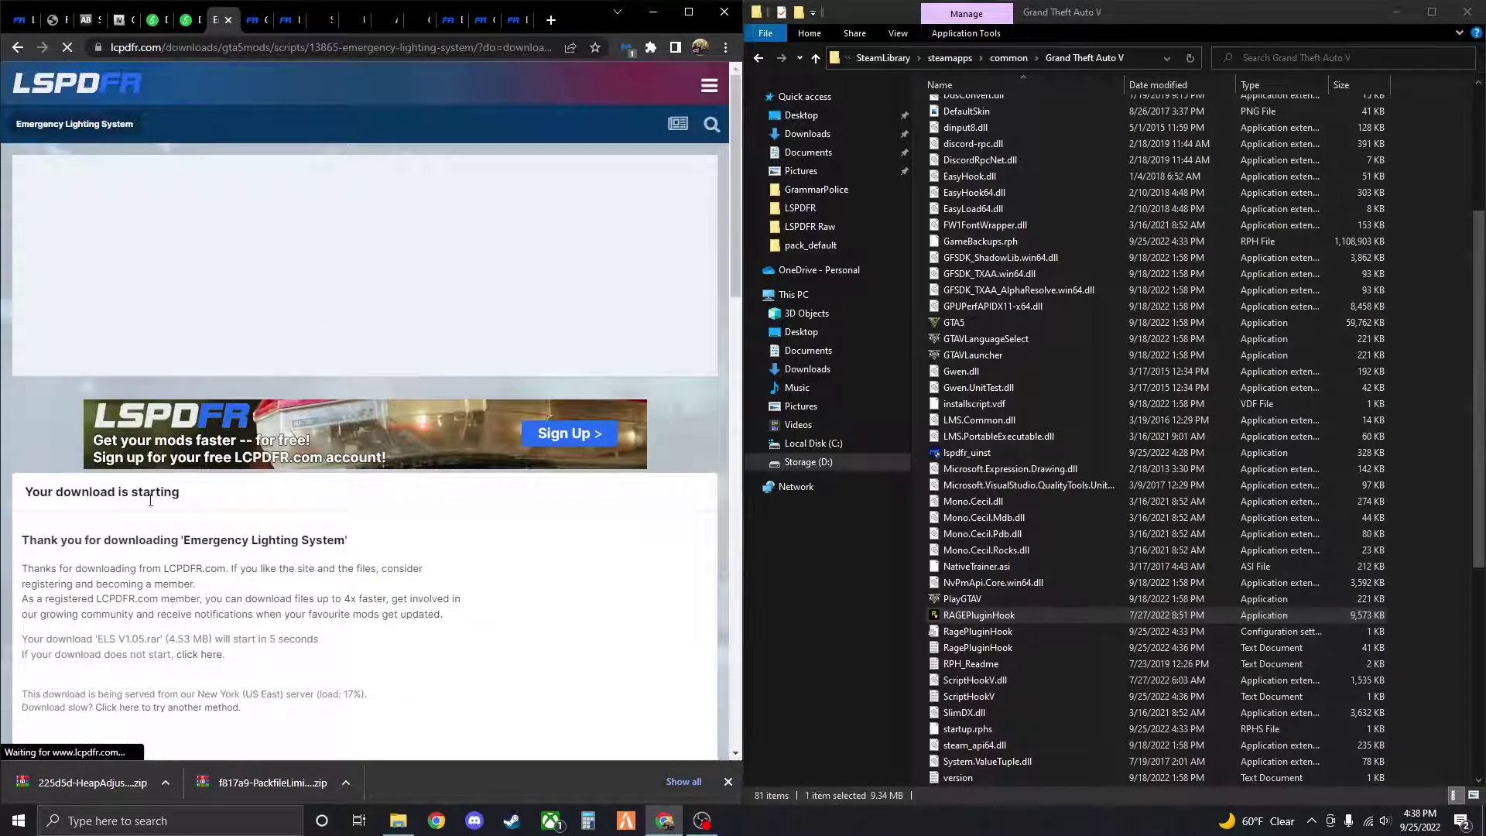
Download the main file GrammarPolice_1.6.0.4.rar from the GrammarPolice page on LCPDFR.com, agreeing to the download terms
left_click(253, 23)
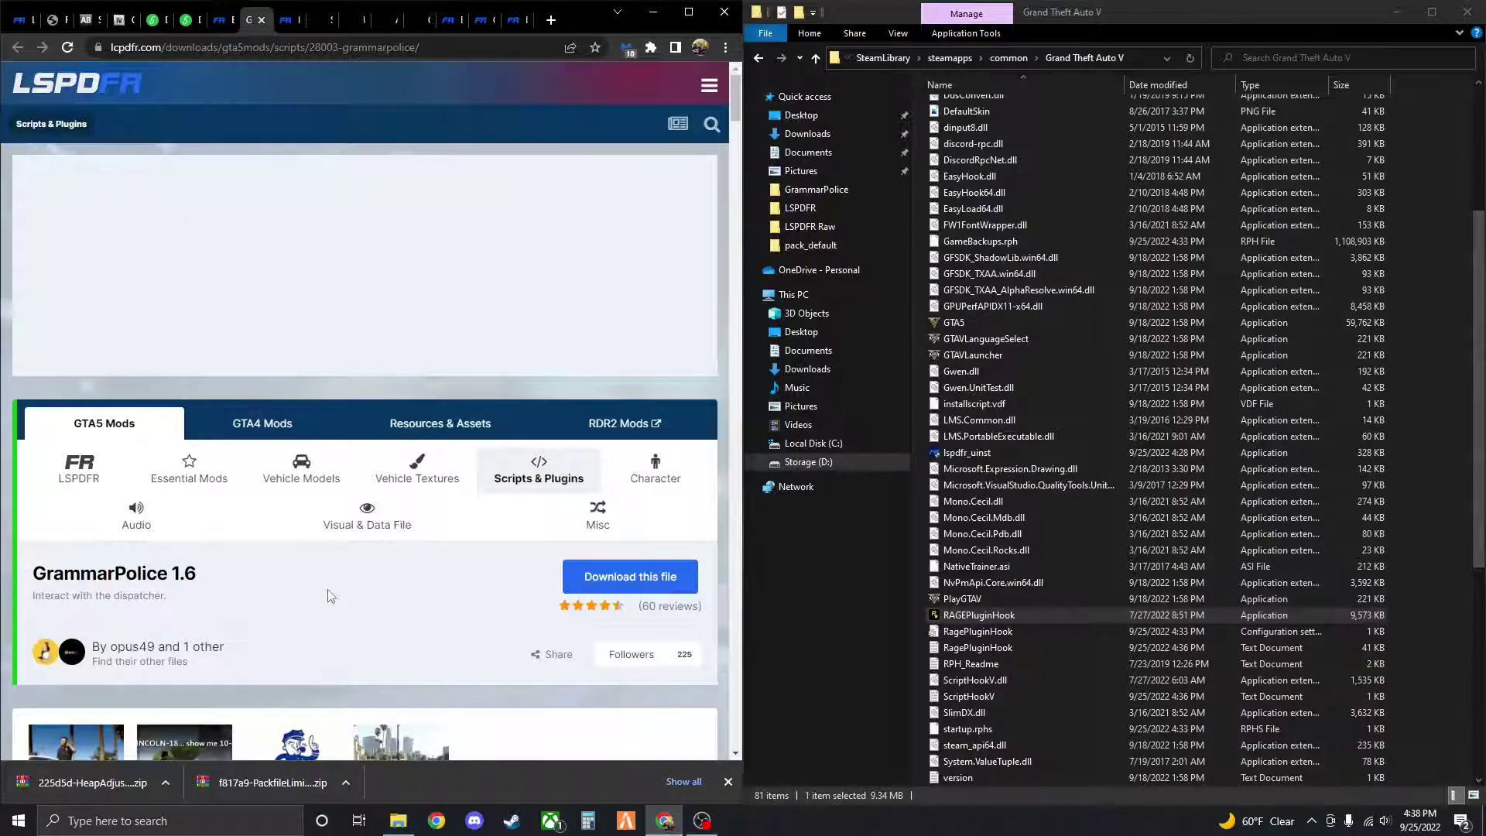
left_click(630, 577)
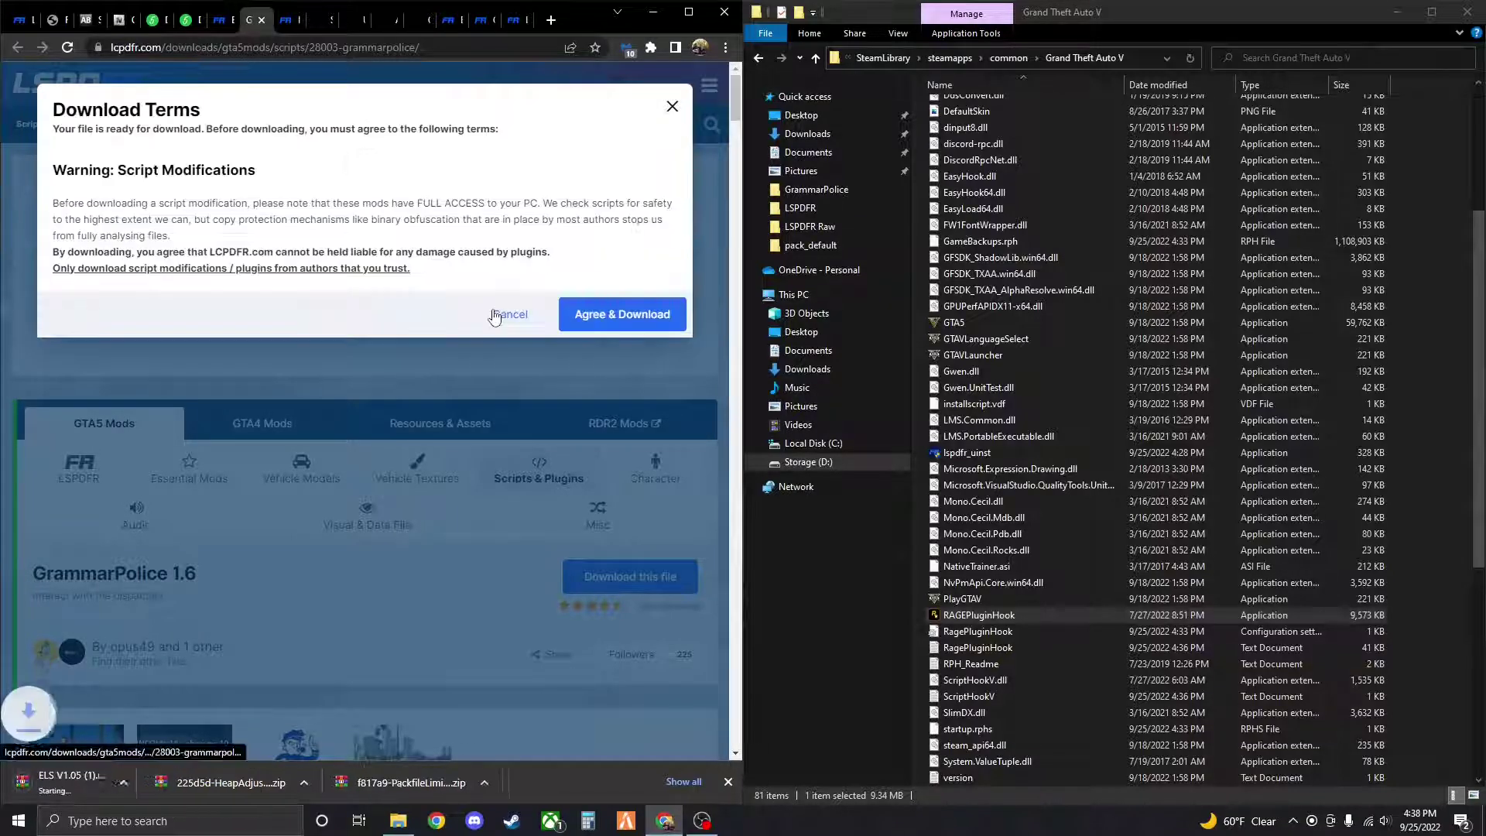
left_click(595, 319)
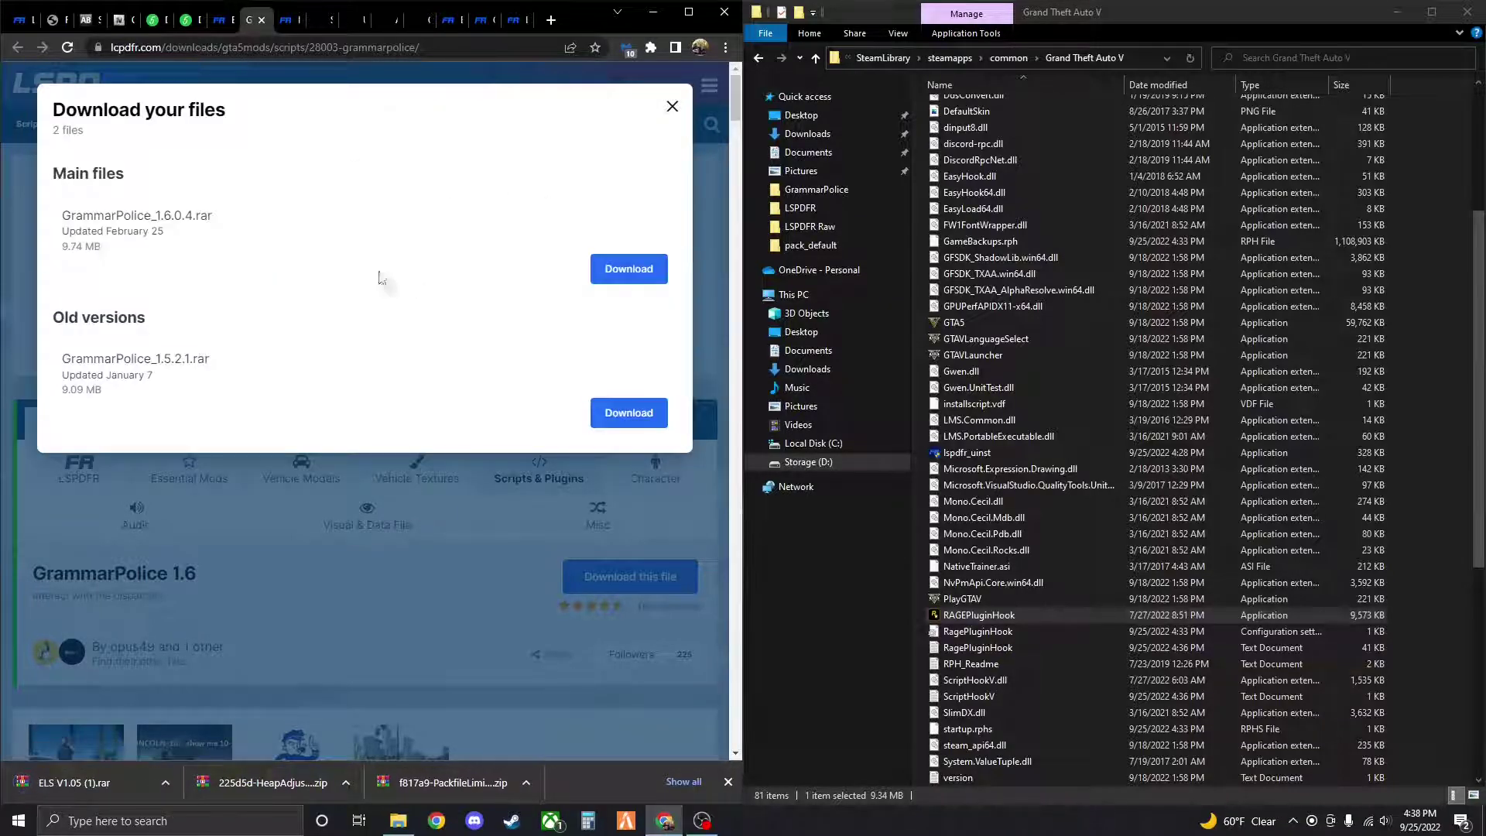
left_click(627, 278)
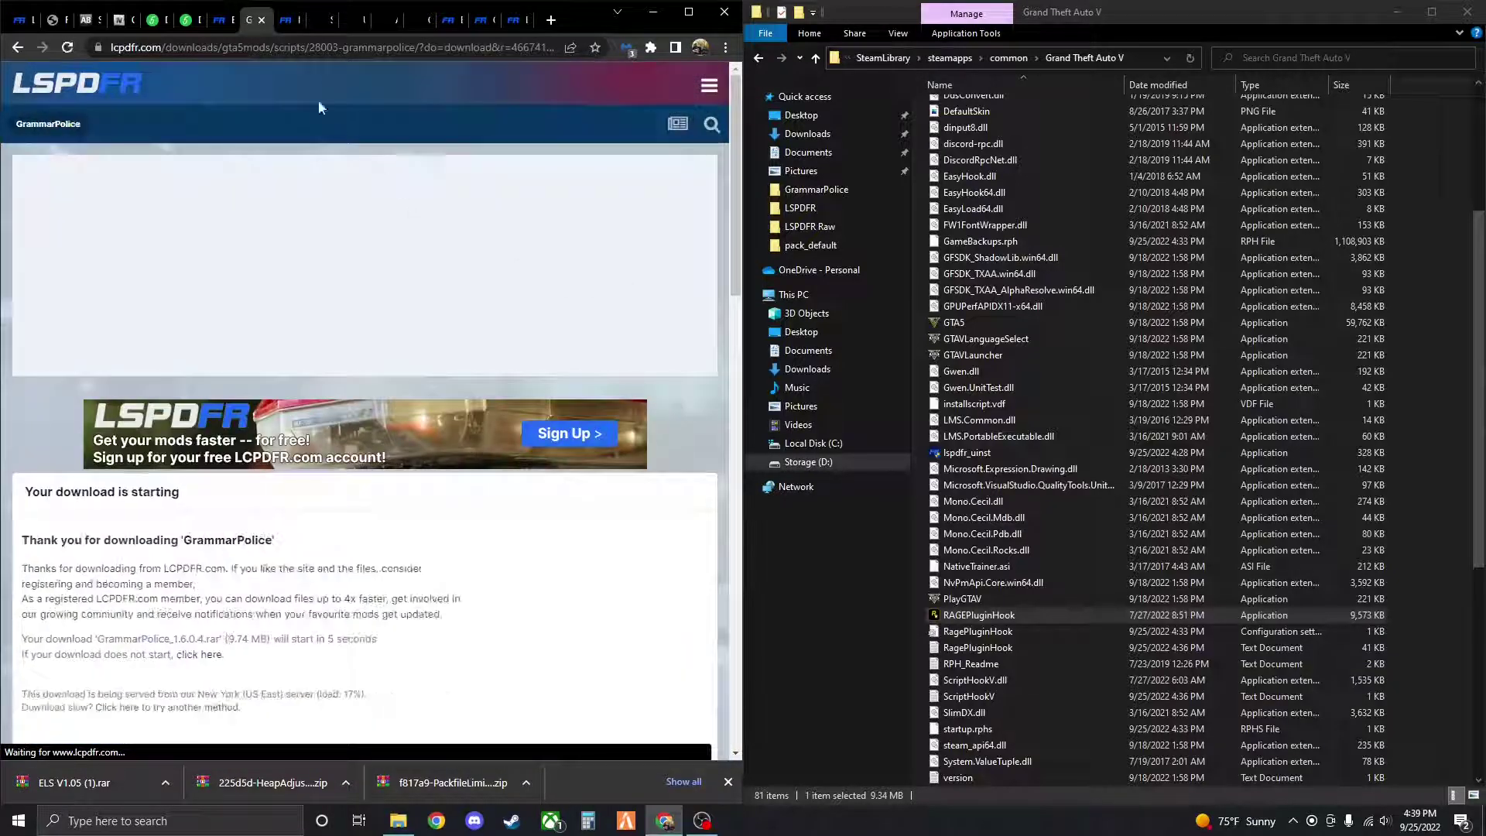
Download the main file Immersive Dispatch 1.5.3.zip from the Immersive Dispatch page on LCPDFR.com, agreeing to the download terms
left_click(288, 23)
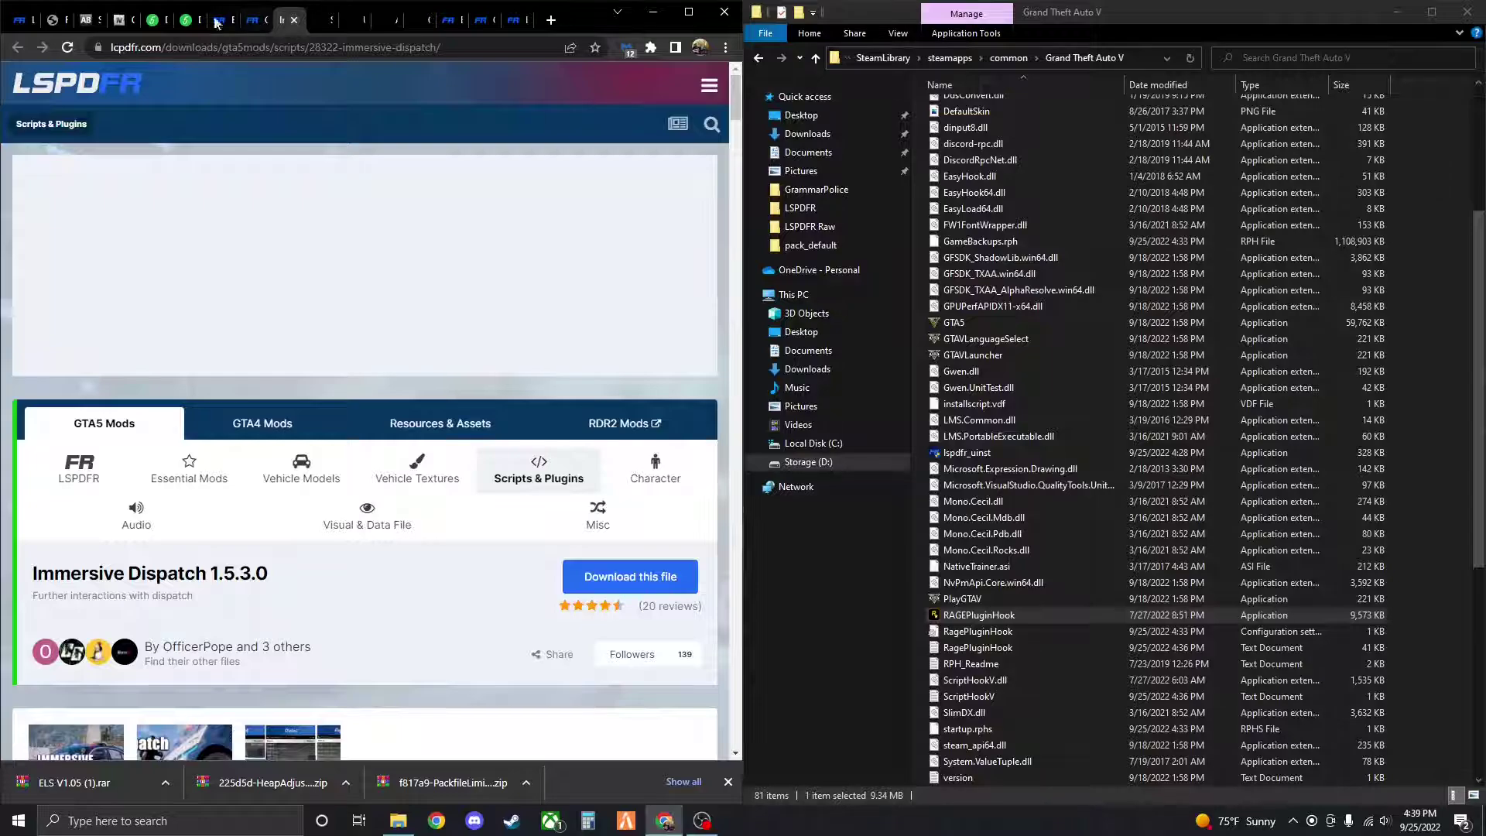
left_click(614, 579)
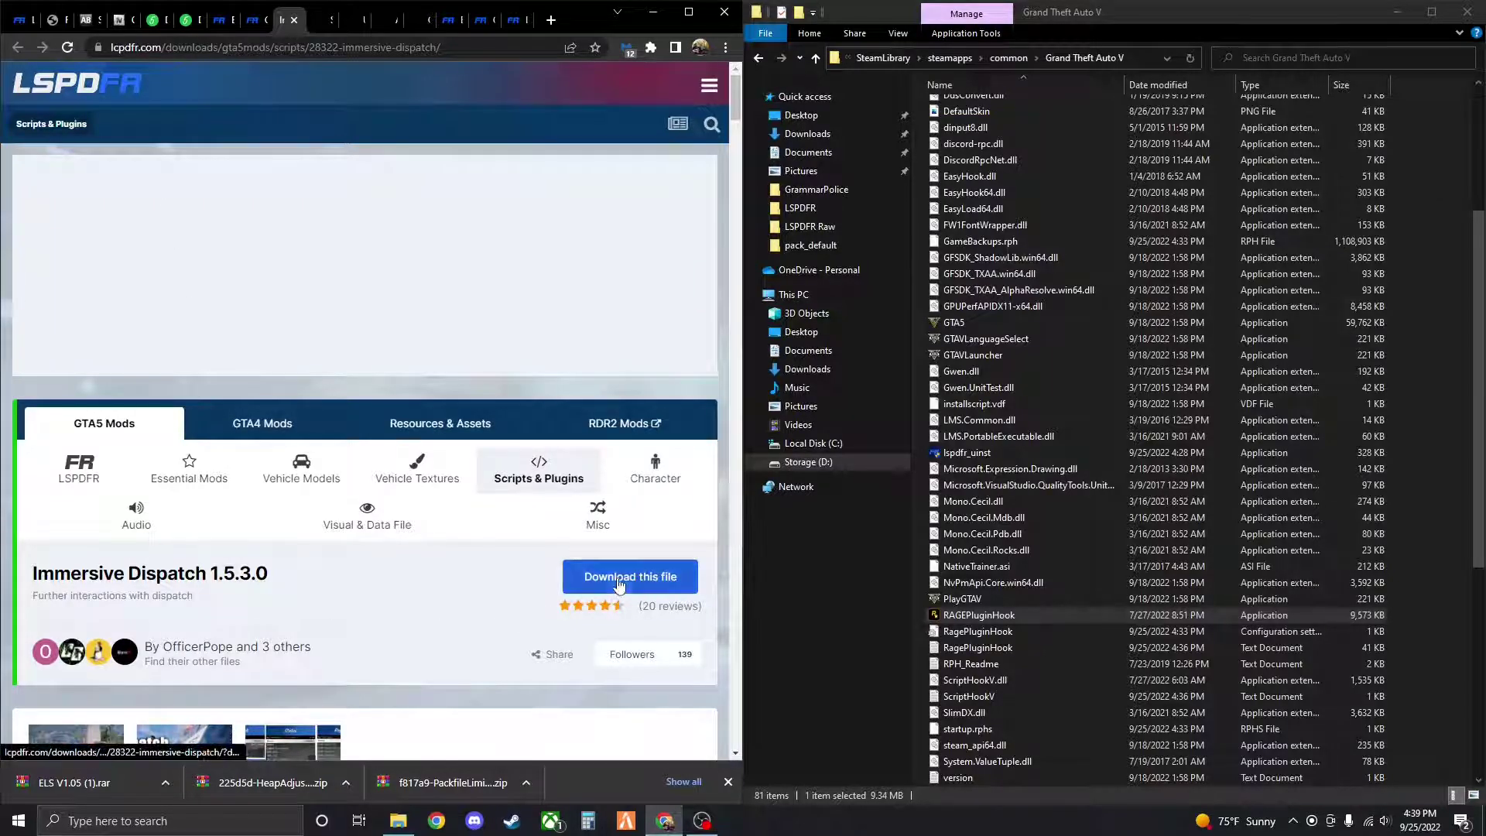
left_click(588, 318)
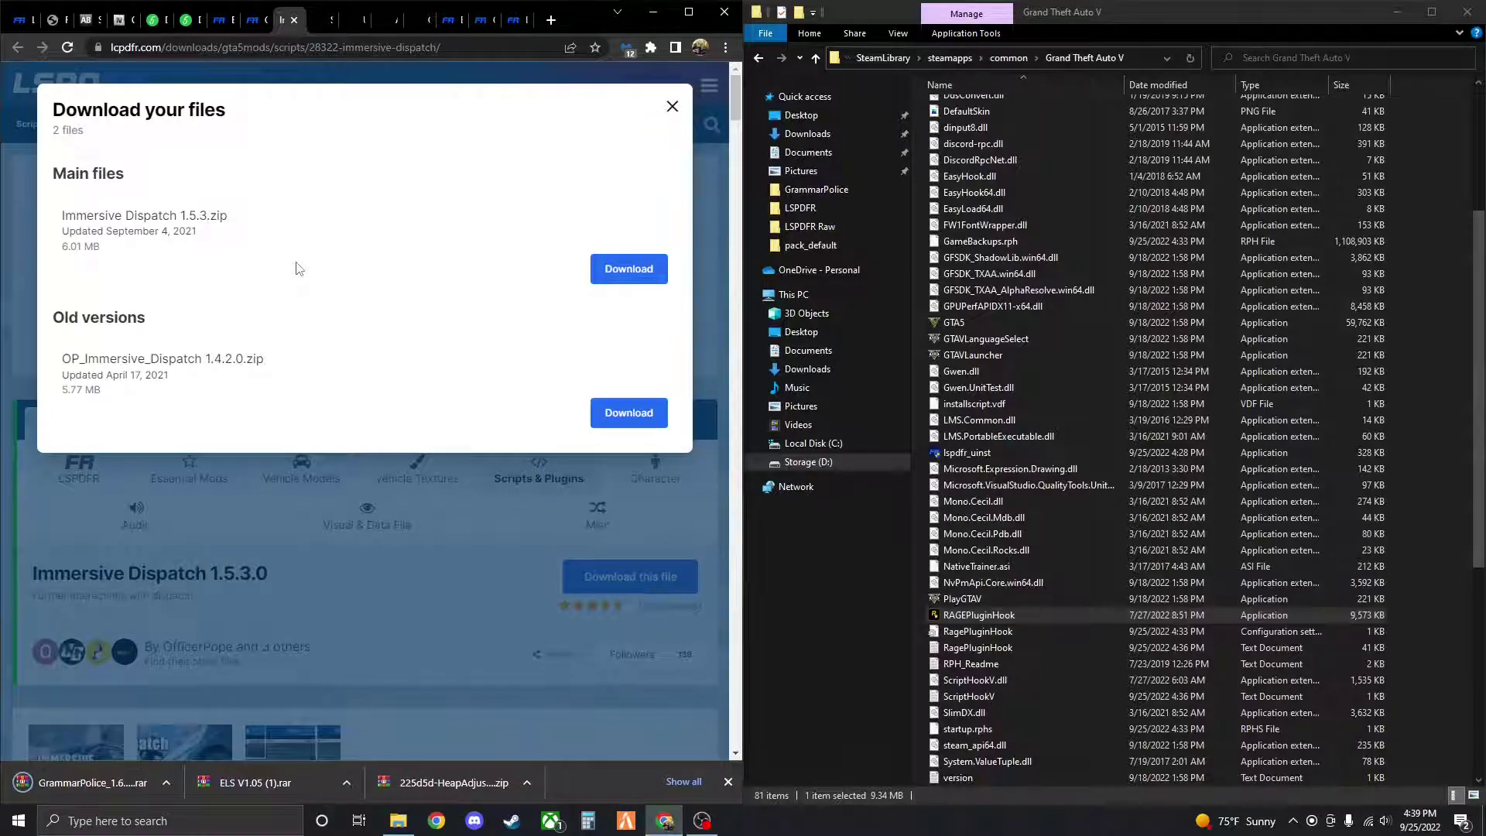
left_click(607, 272)
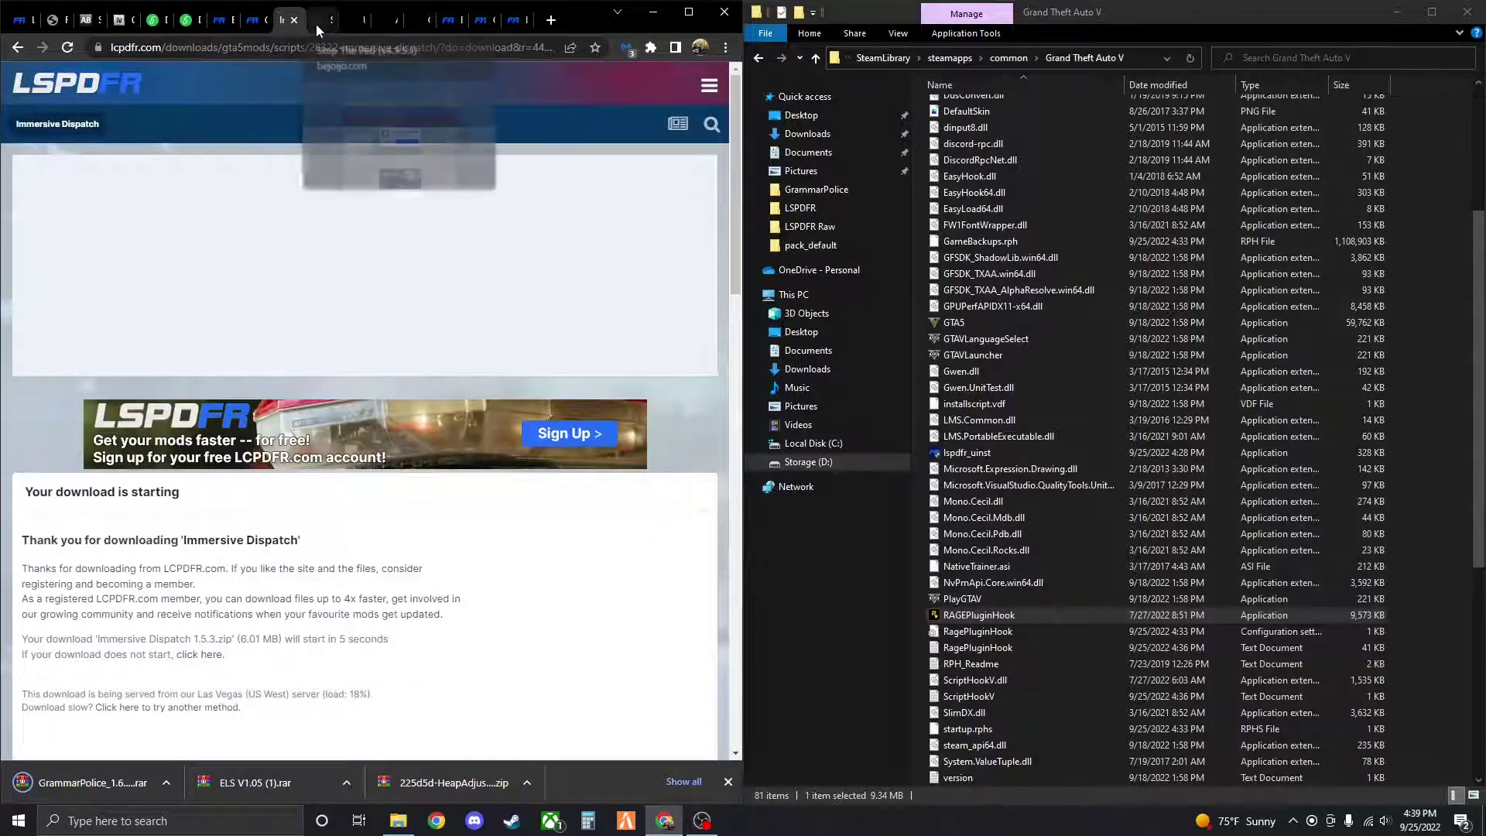
Dismiss the ad on the Stop The Ped page of bejoijo.com and download StopThePed_4.9.5.1.rar
left_click(315, 25)
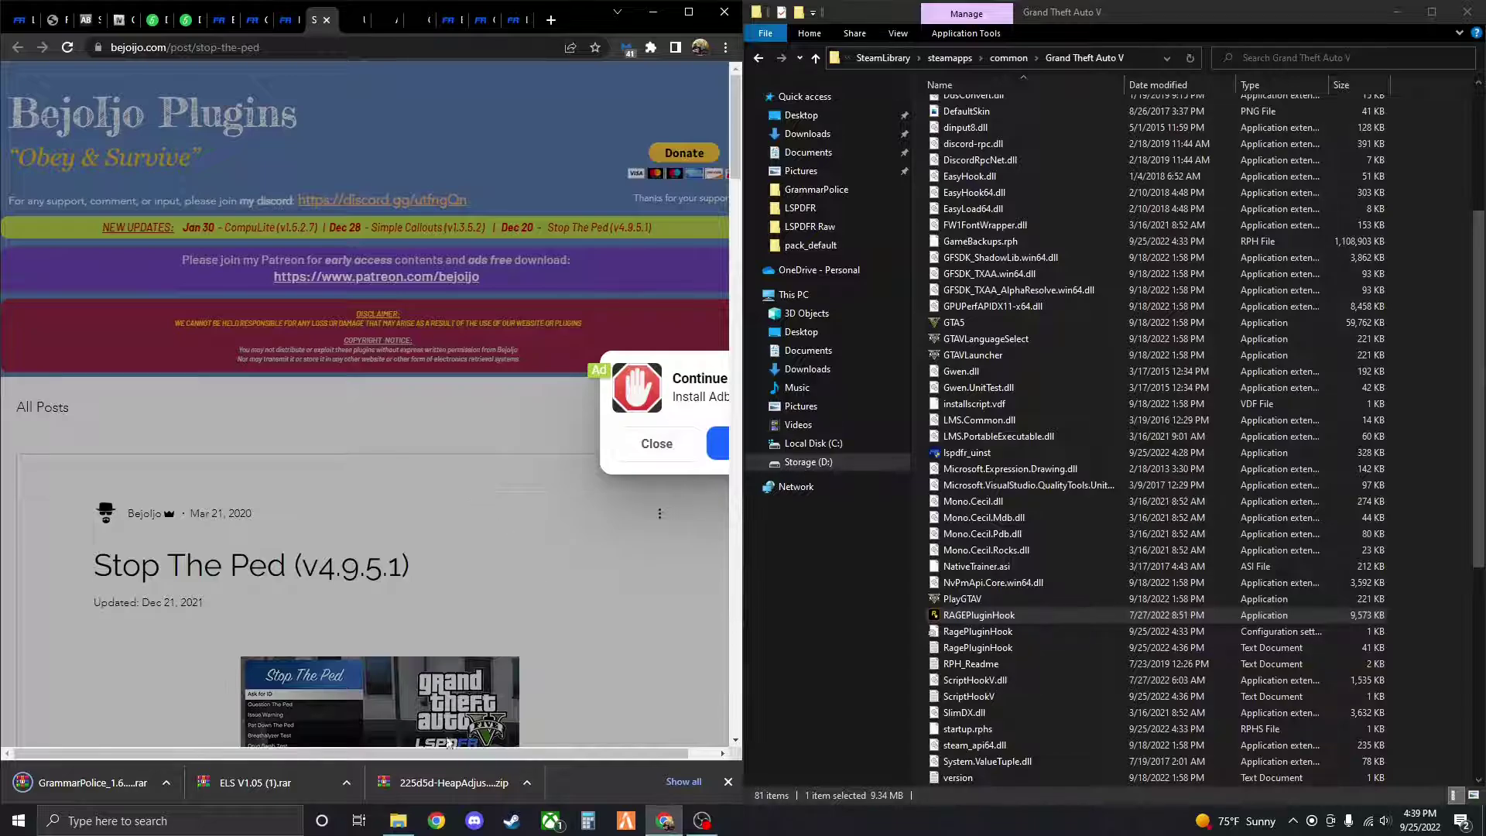
left_click_drag(638, 751, 668, 751)
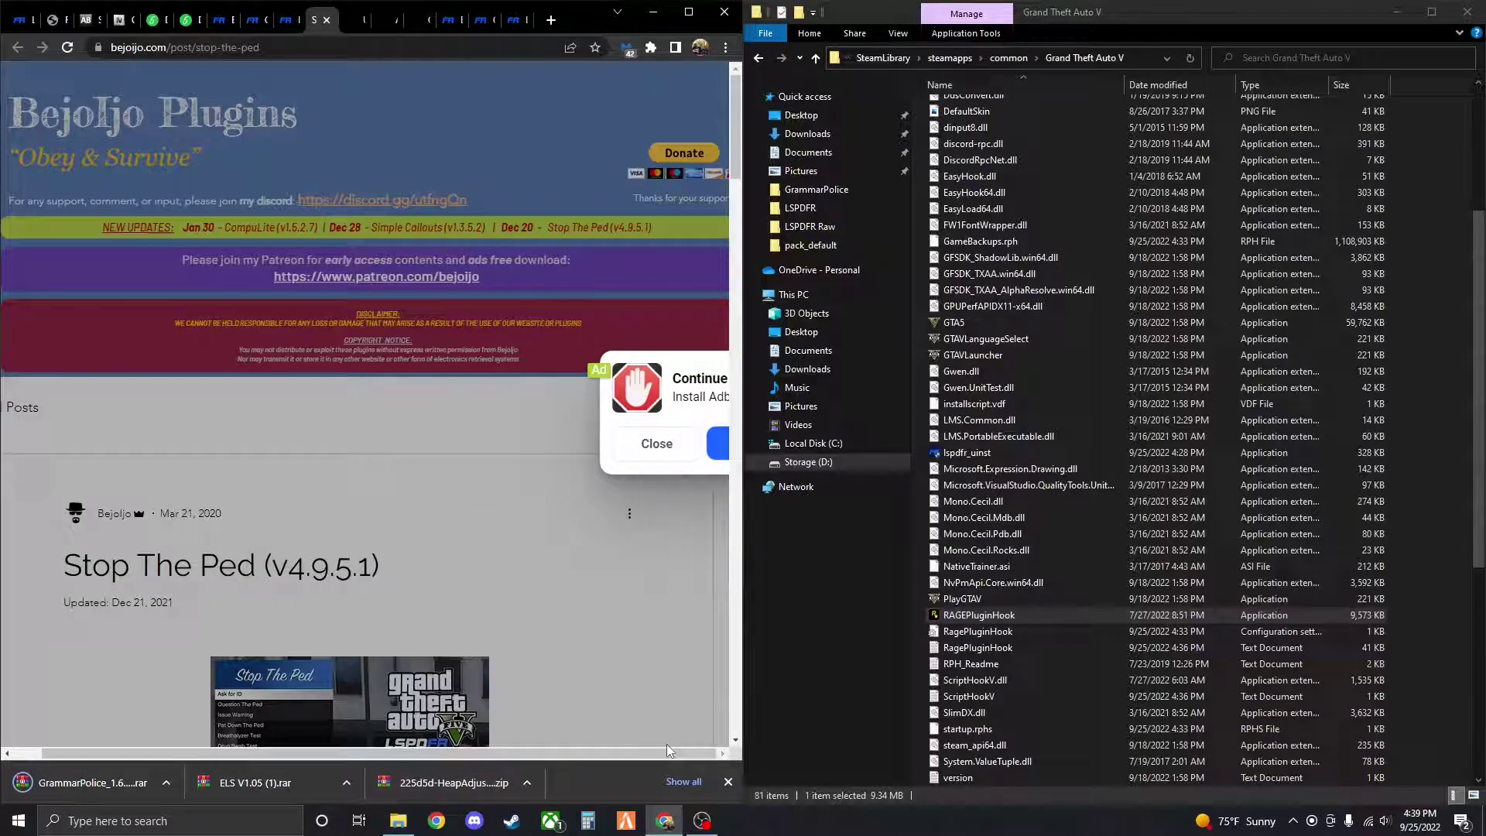
left_click(638, 448)
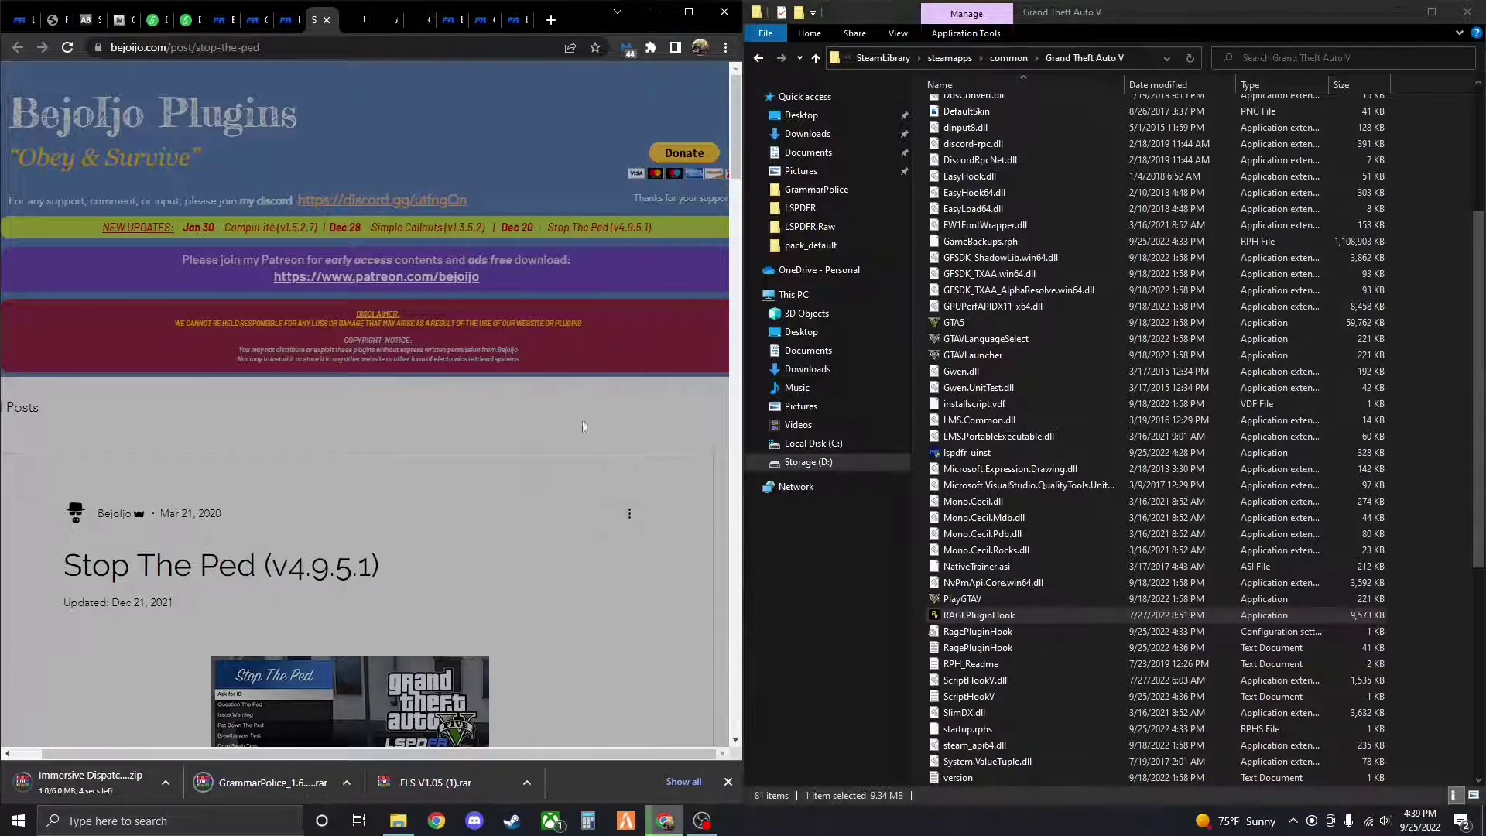
scroll(434, 426, "down", 10)
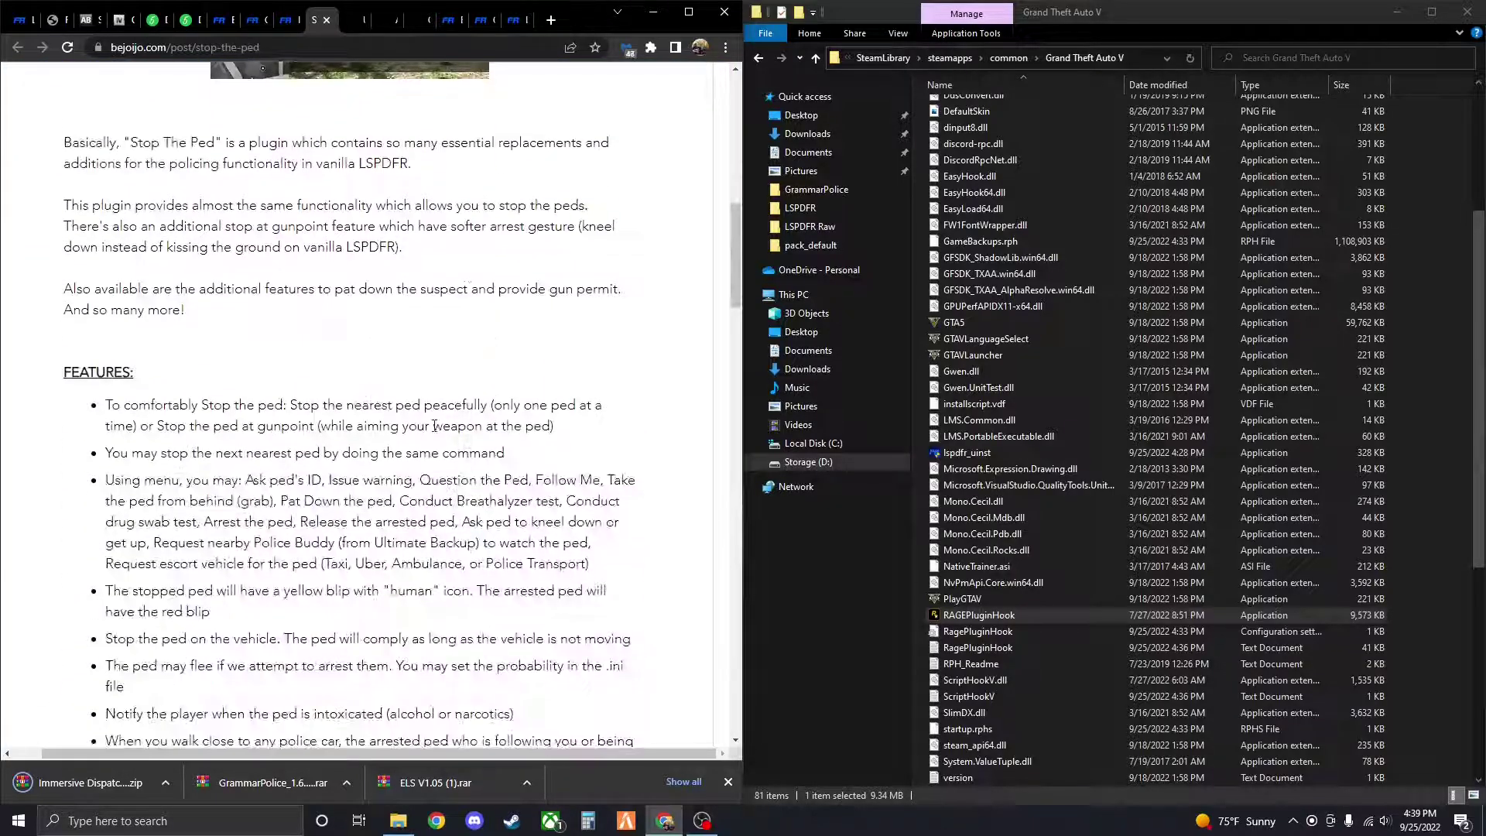
scroll(435, 426, "down", 20)
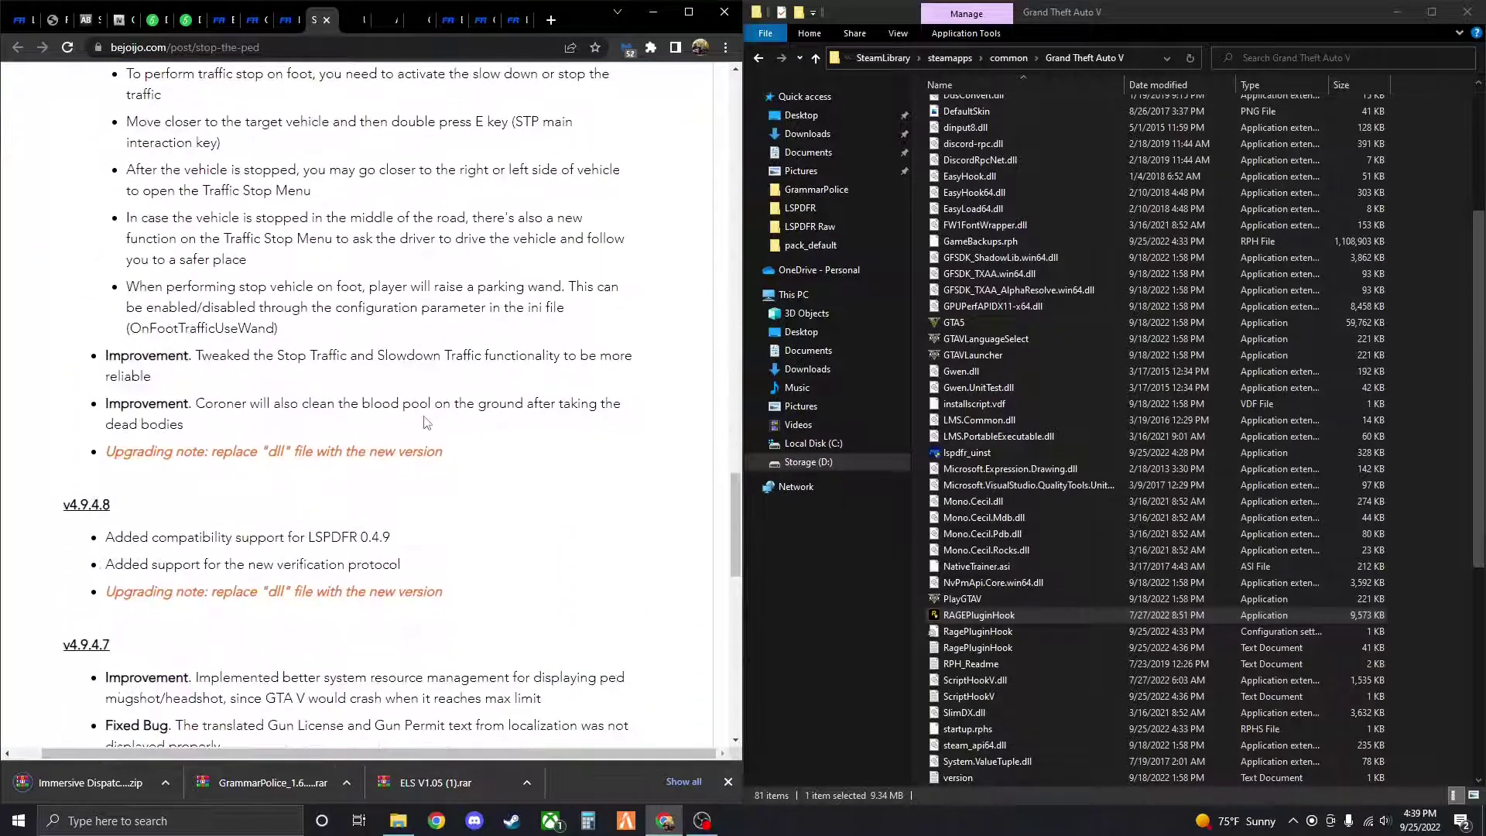
scroll(425, 422, "down", 11)
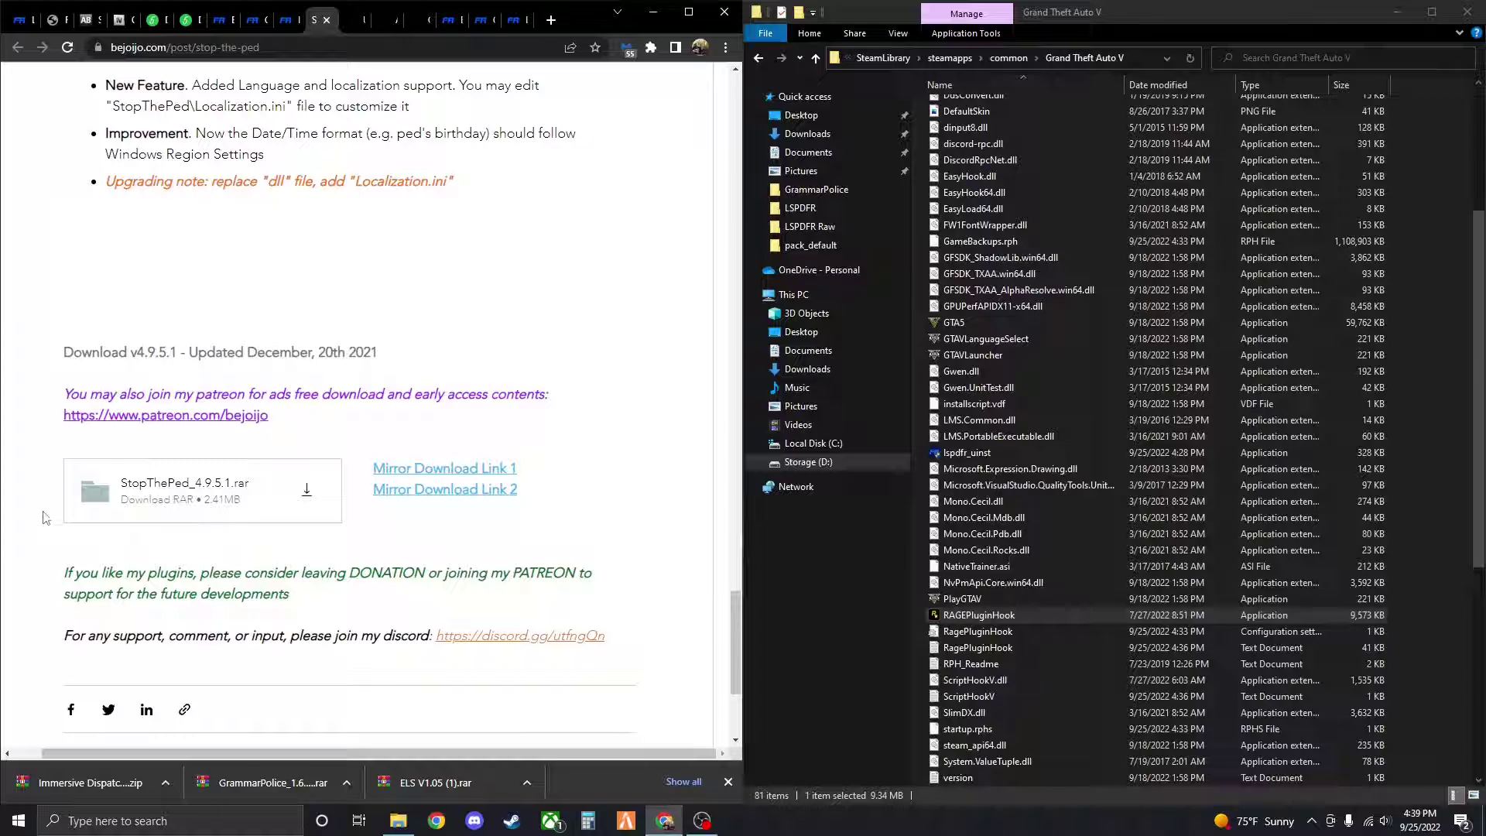
left_click(149, 501)
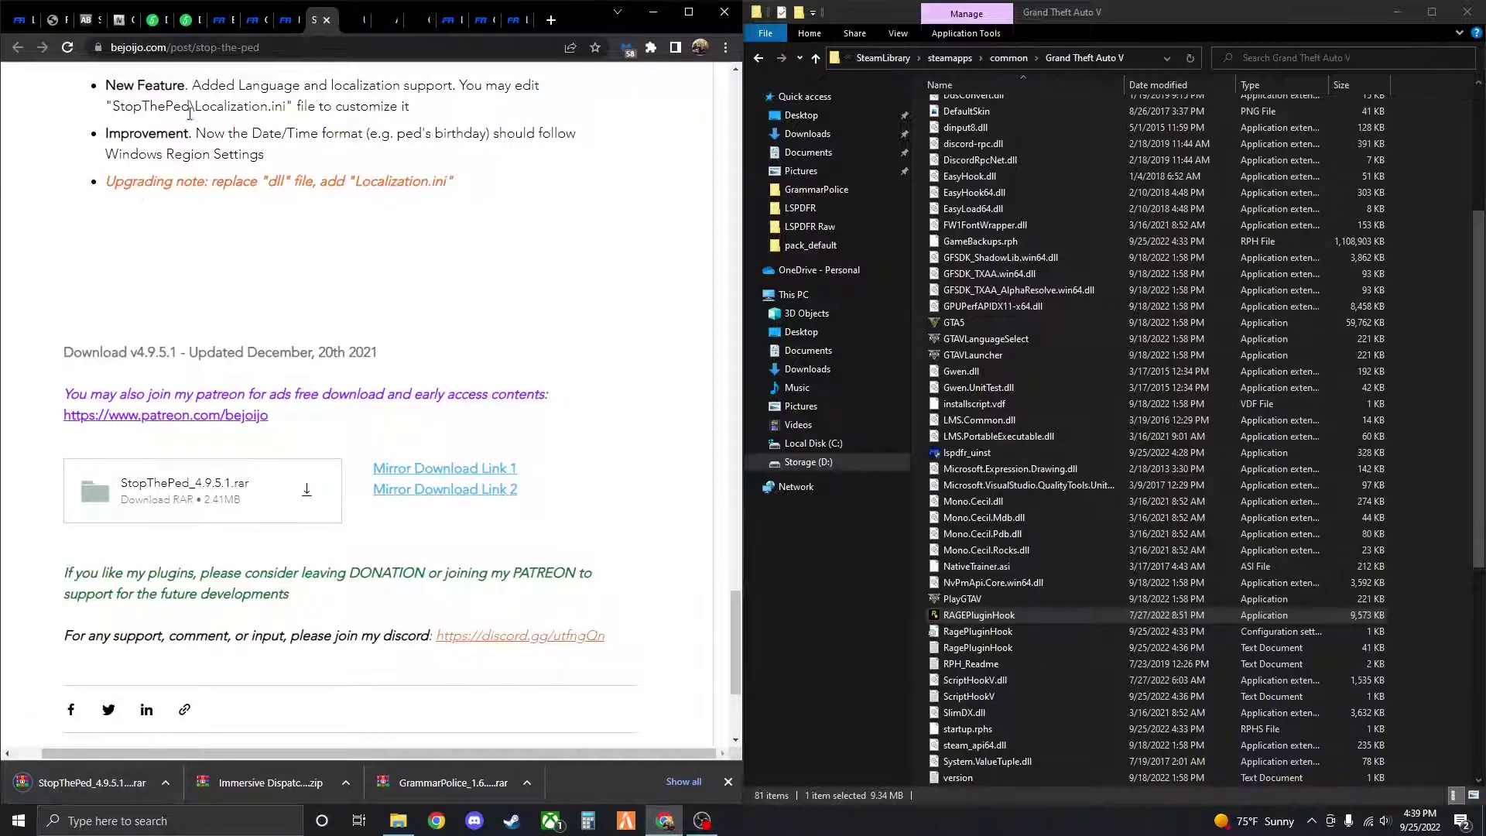
Download the Ultimate Backup v1.8.7.0 RAR archive from its page on bejoijo.com
left_click(346, 28)
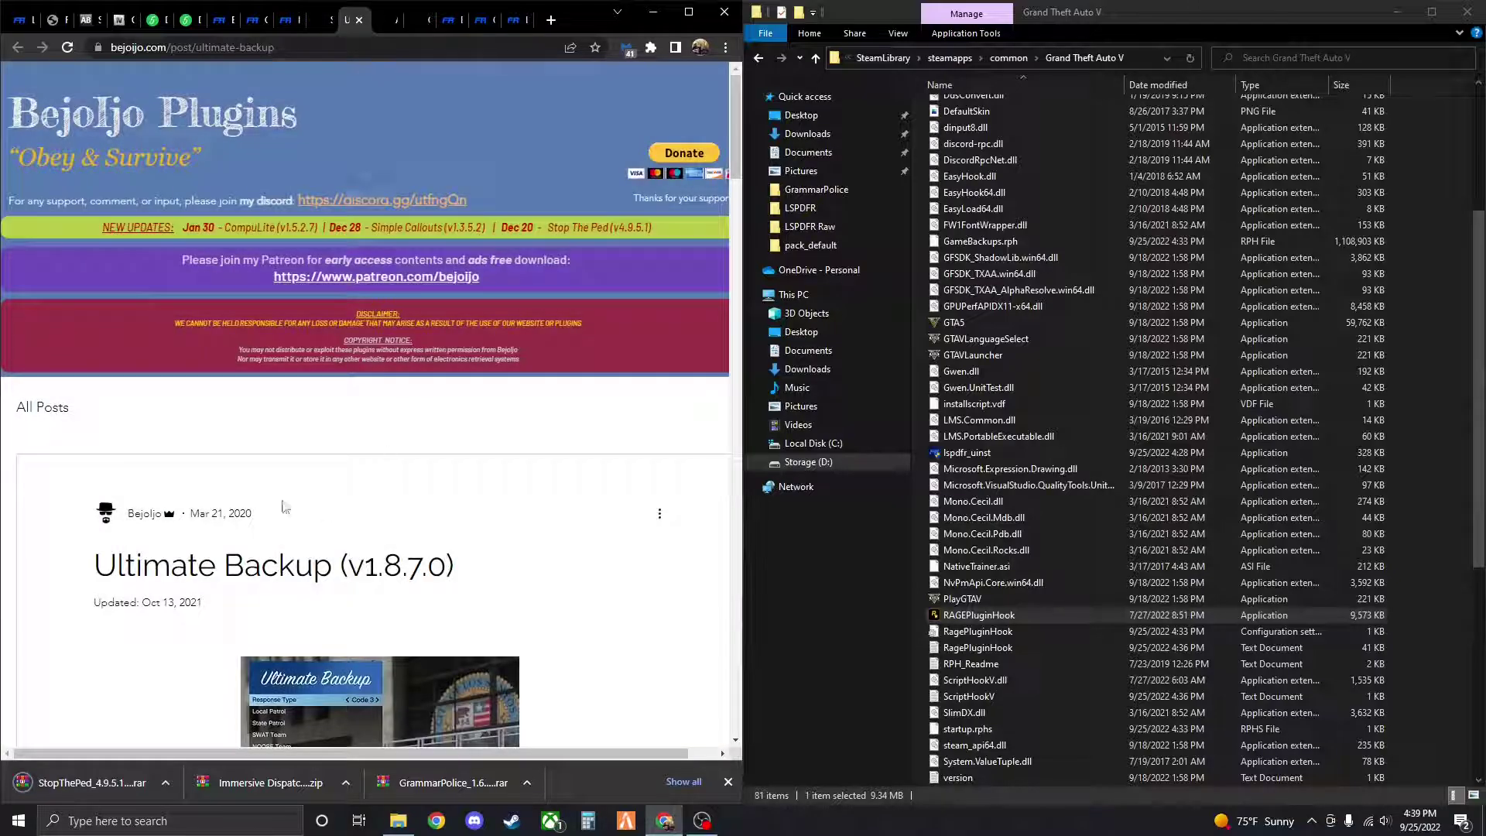
scroll(284, 508, "down", 15)
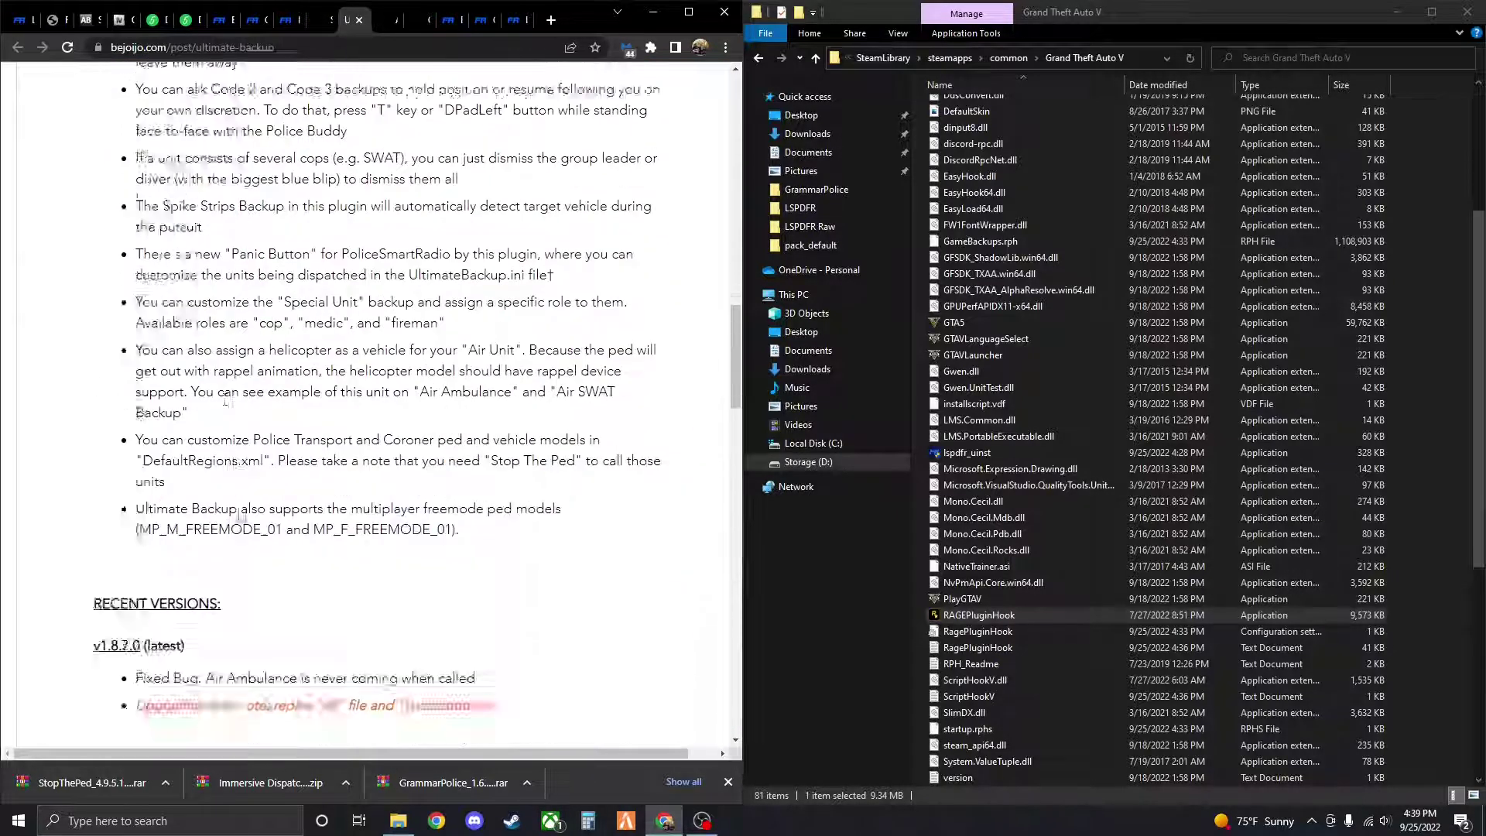
scroll(224, 402, "down", 15)
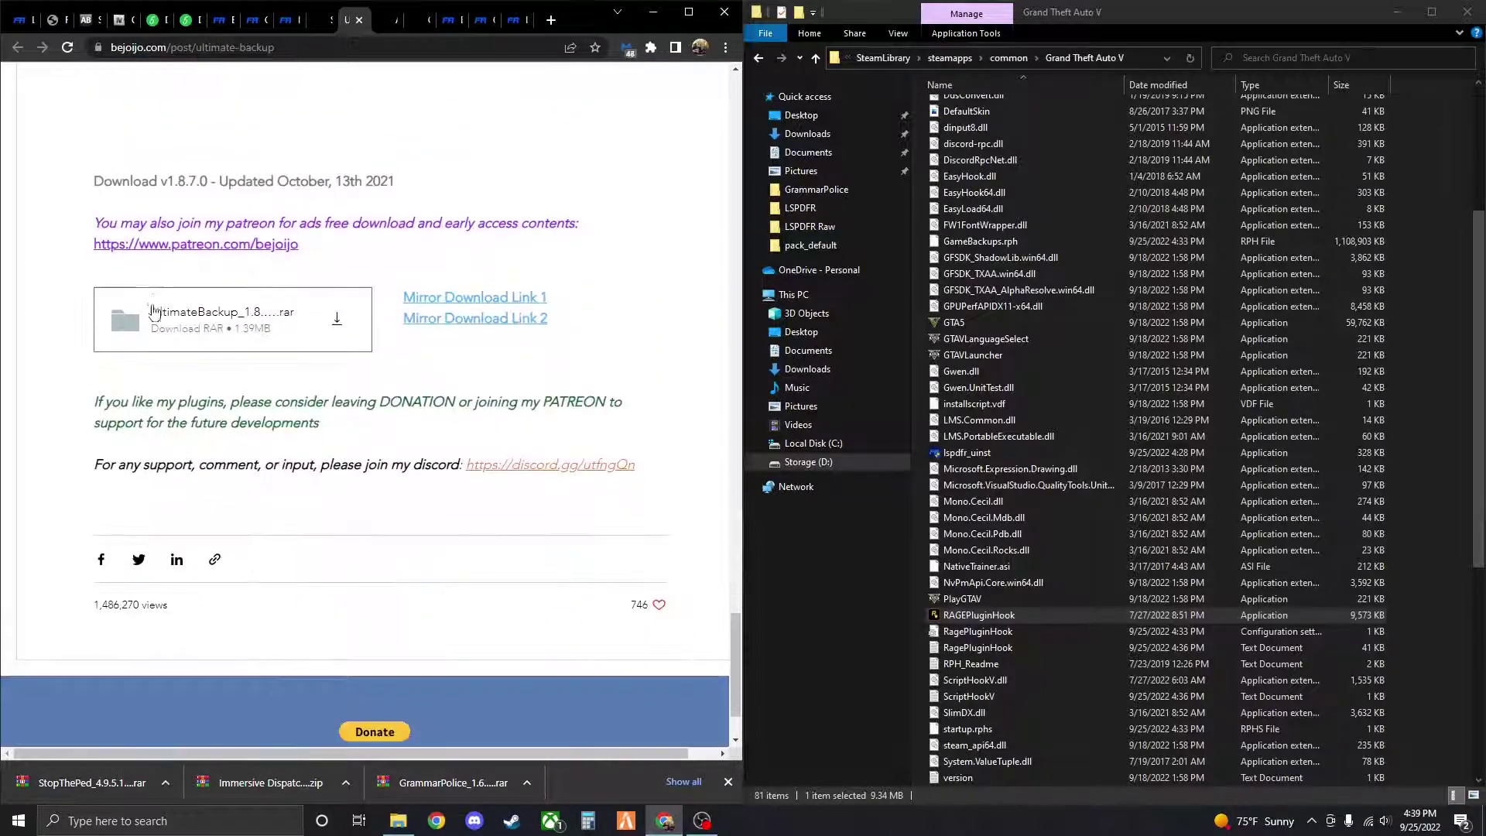
left_click(183, 320)
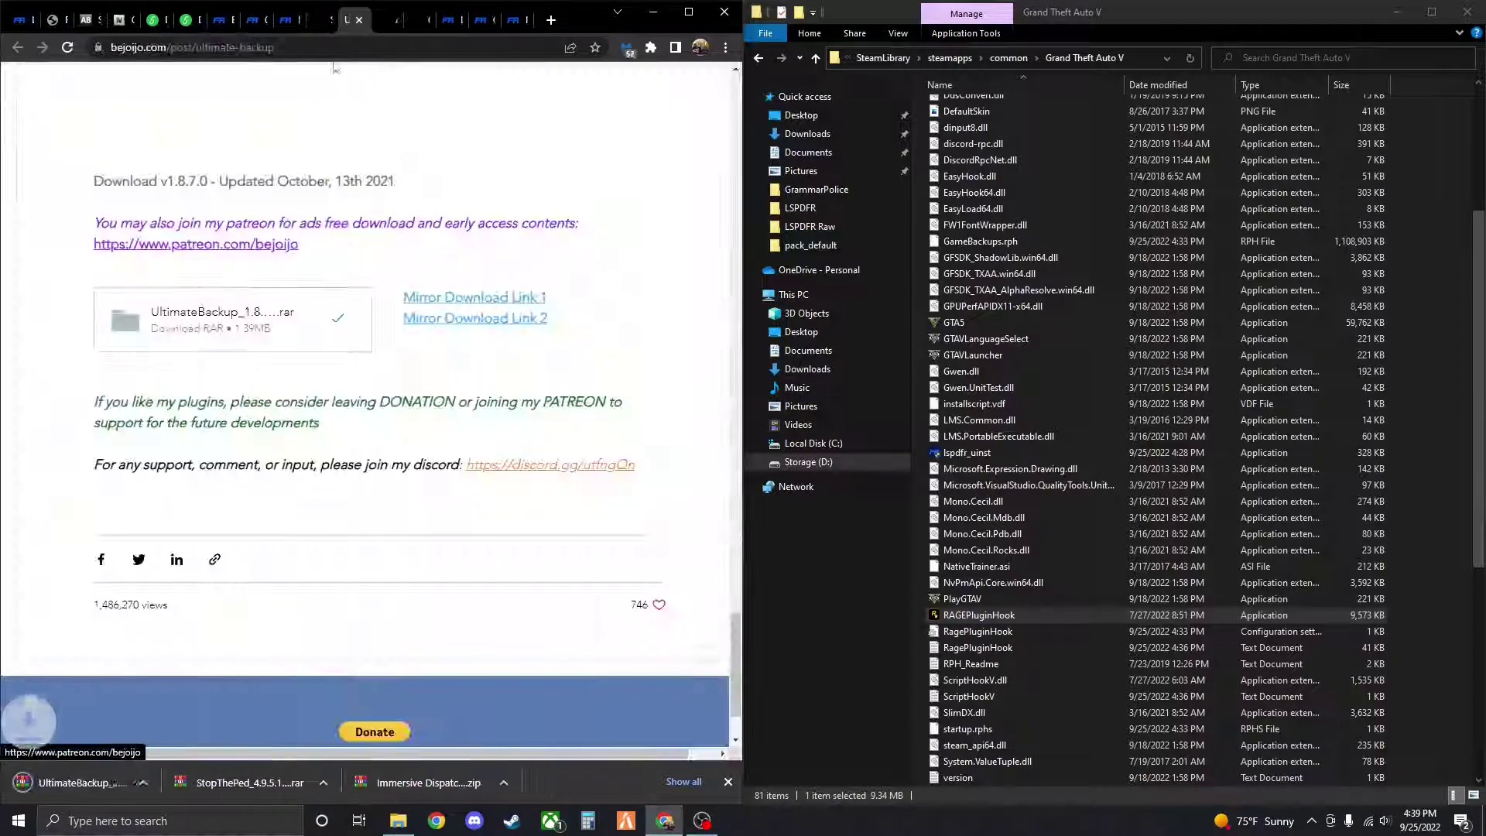
Dismiss the ad on the ALPR Lite page of bejoijo.com and download ALPRLite_1.5.4.2.rar
left_click(373, 21)
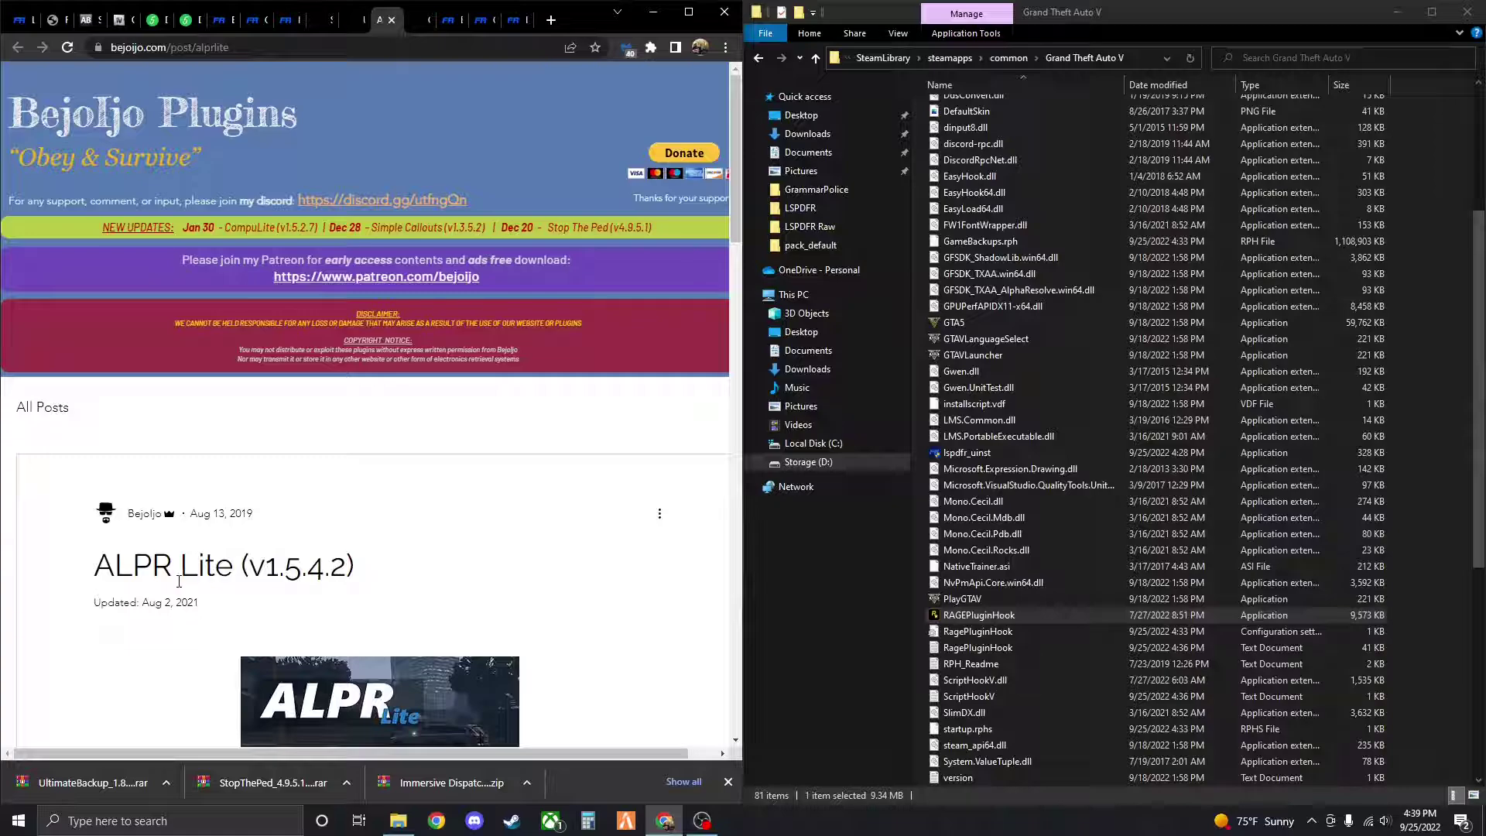
scroll(178, 581, "down", 5)
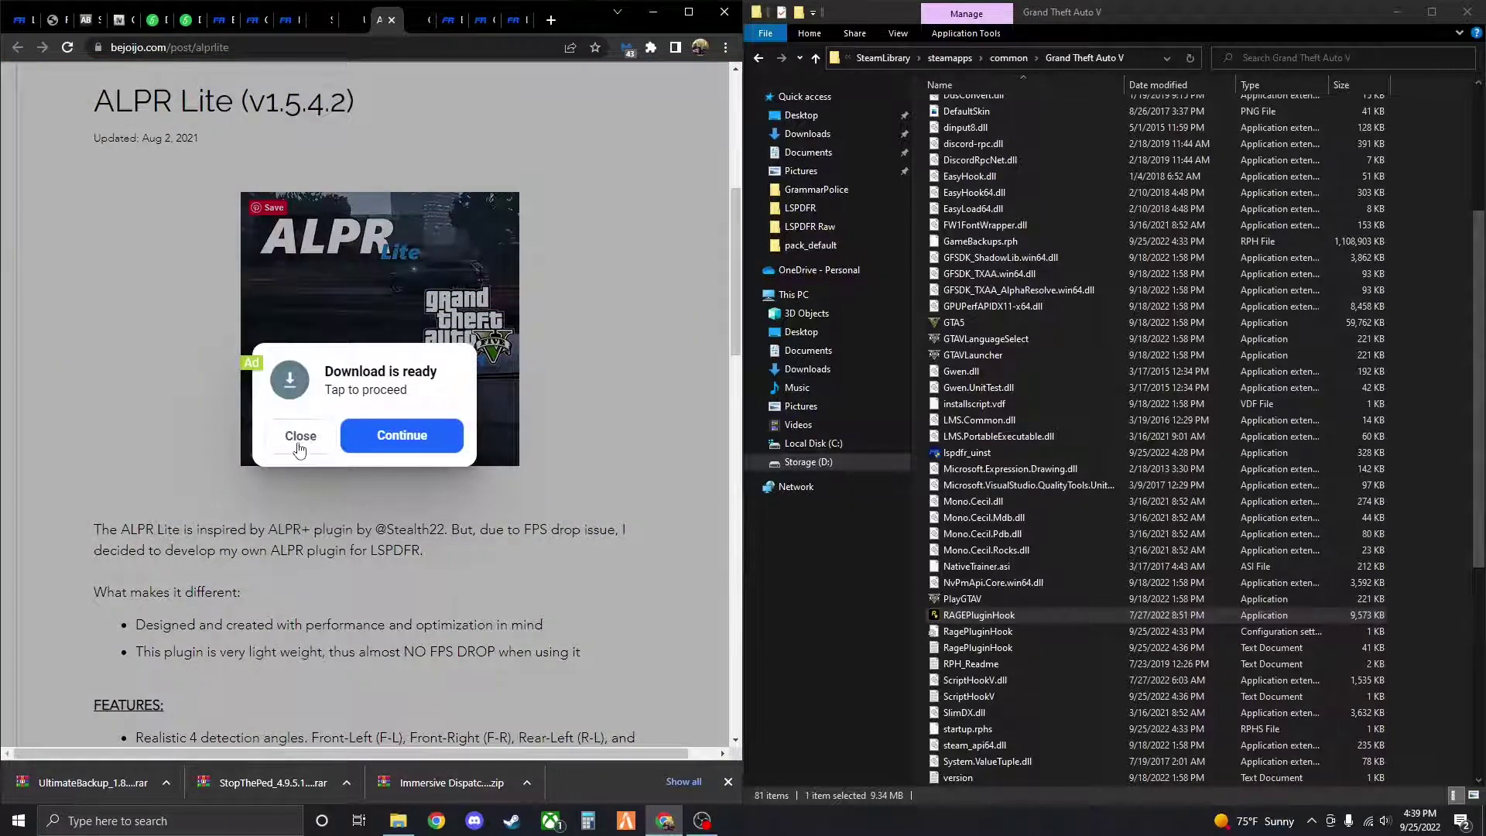
left_click(298, 448)
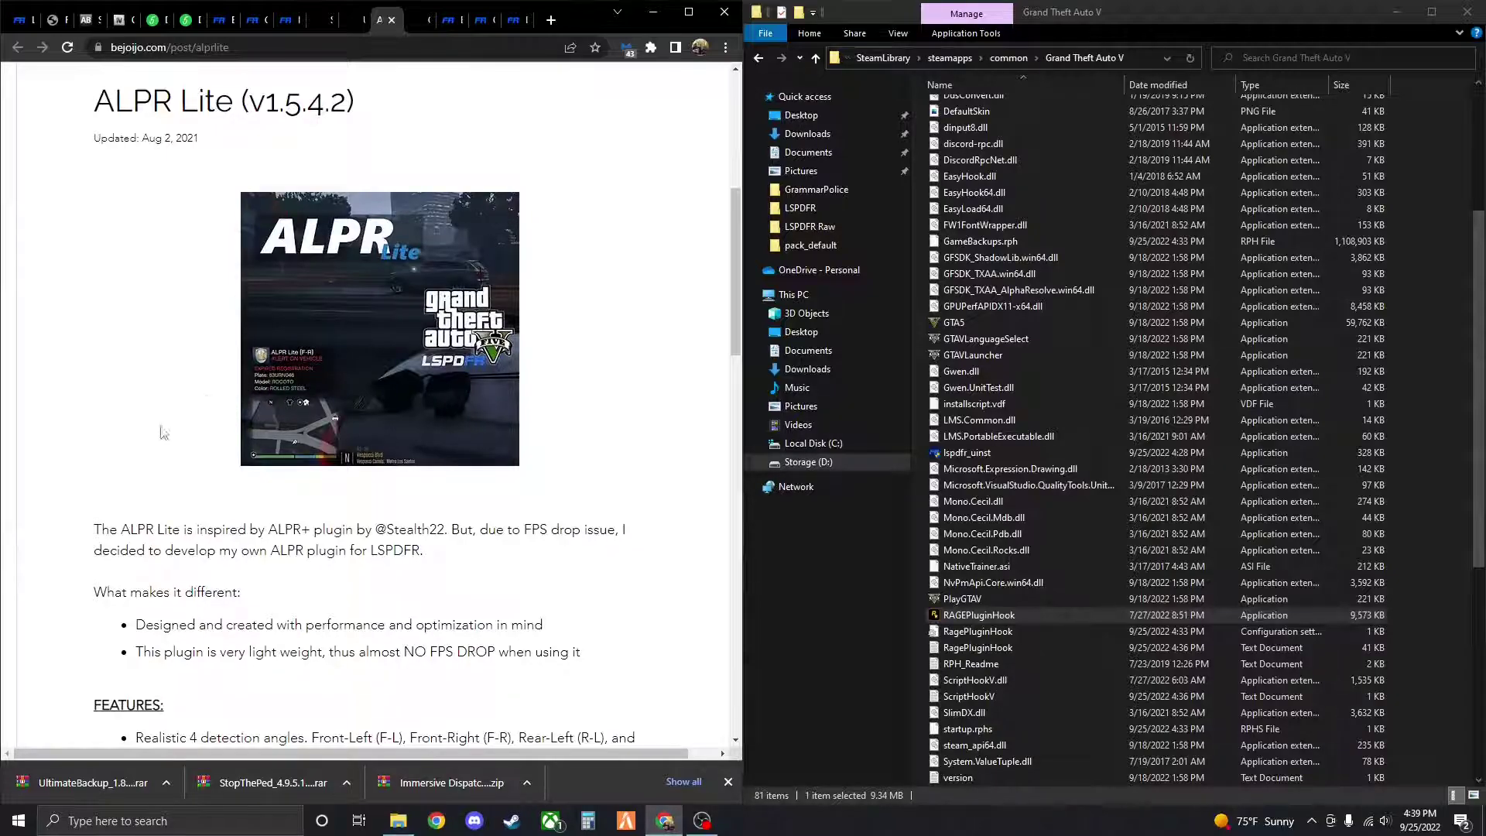
scroll(162, 434, "down", 20)
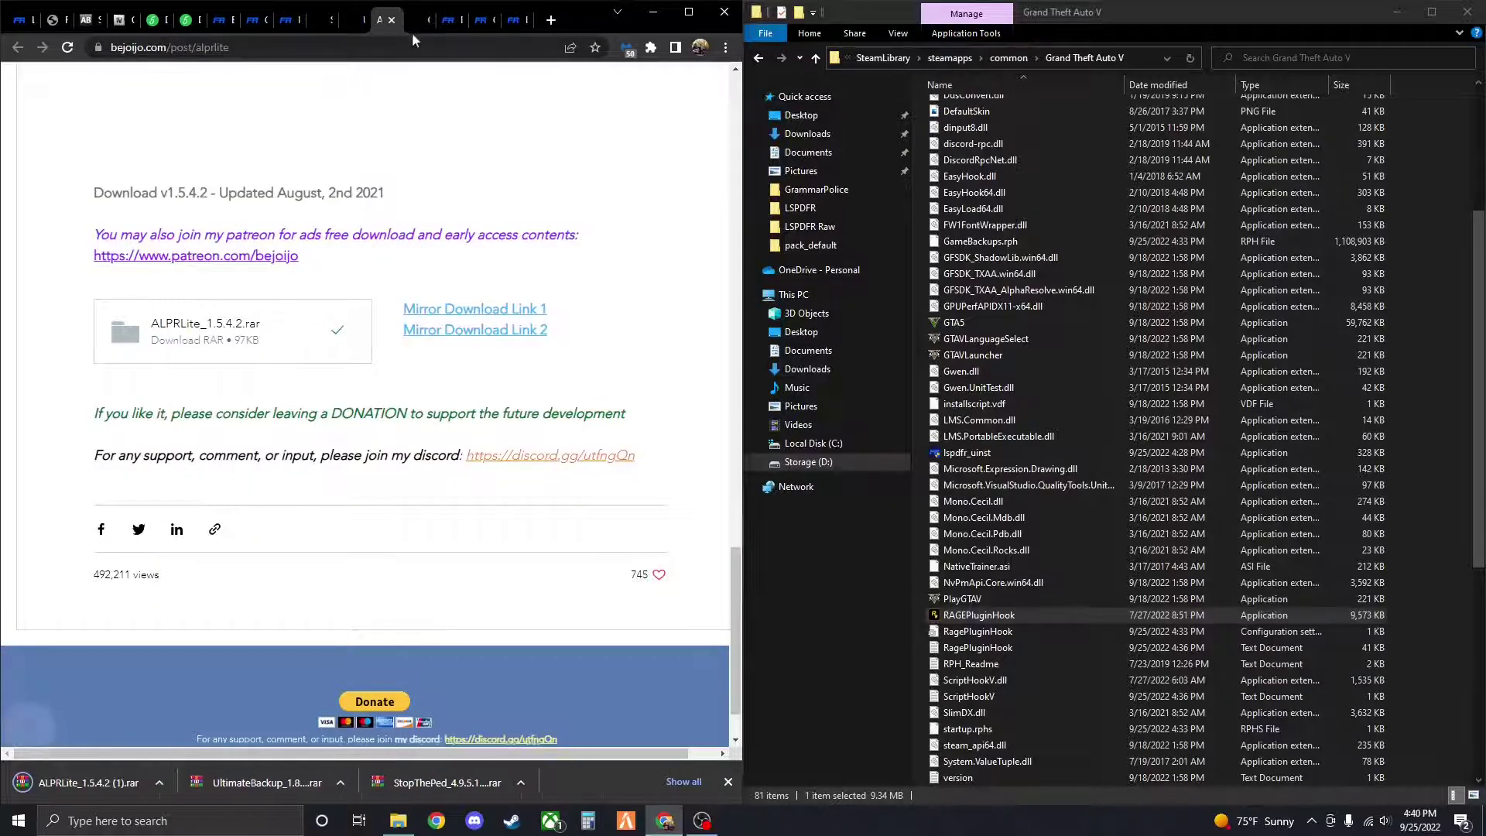
Download CompuLite_1.5.2.7.rar from the CompuLite page on bejoijo.com
left_click(416, 20)
scroll(116, 541, "down", 5)
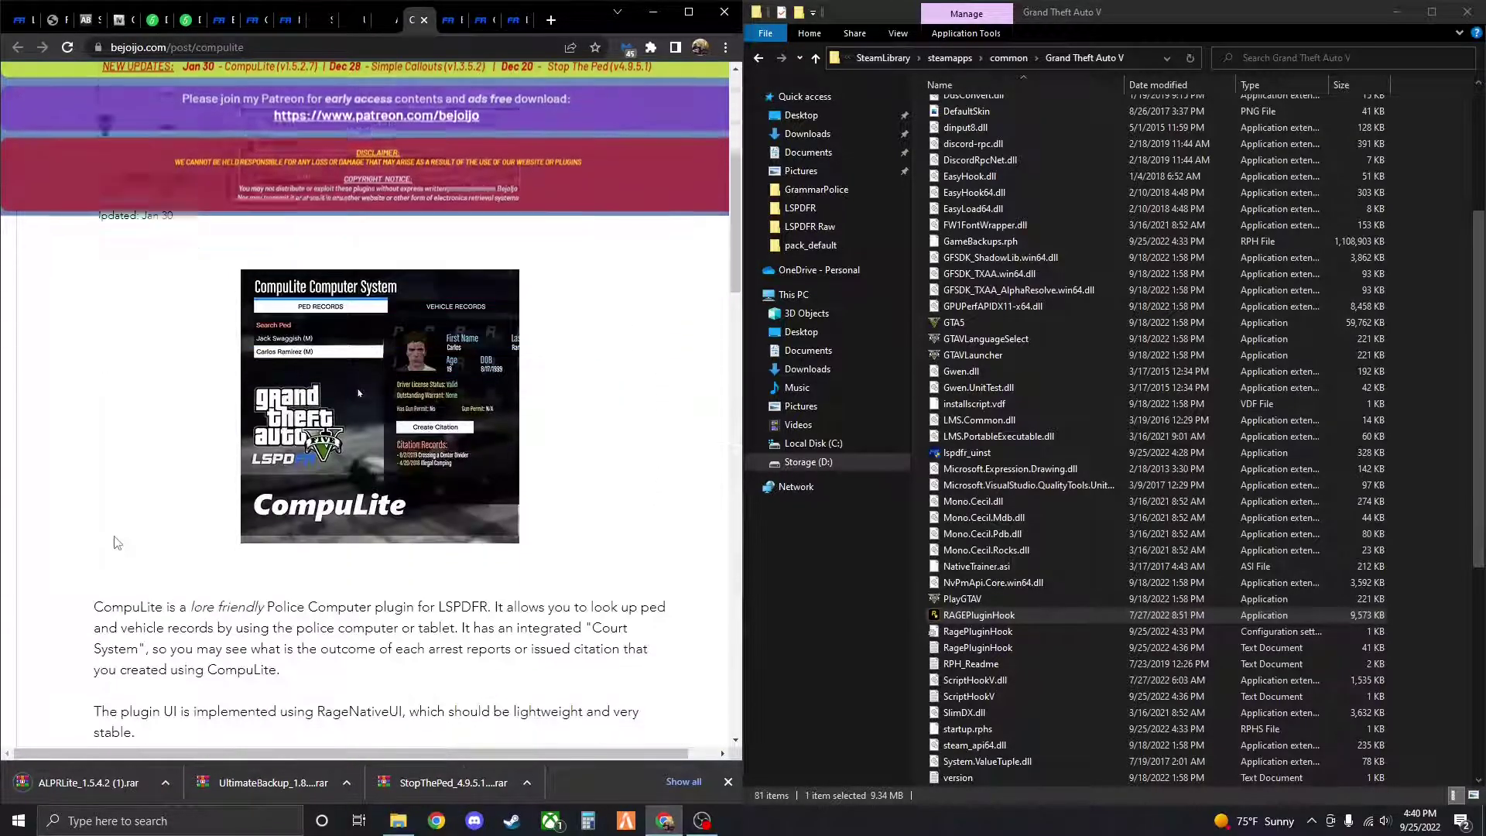
scroll(116, 542, "up", 2)
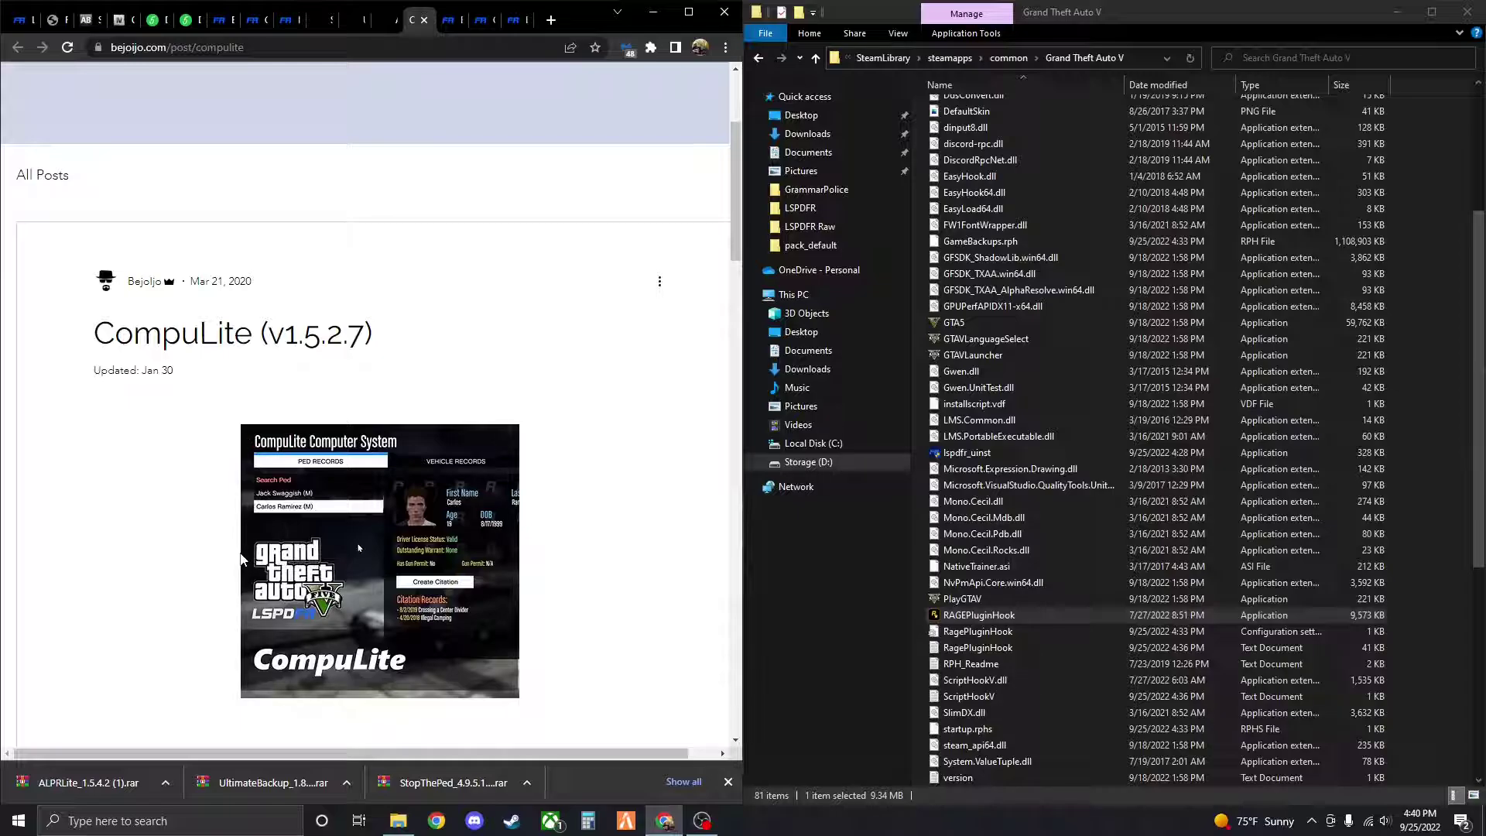
scroll(358, 343, "down", 20)
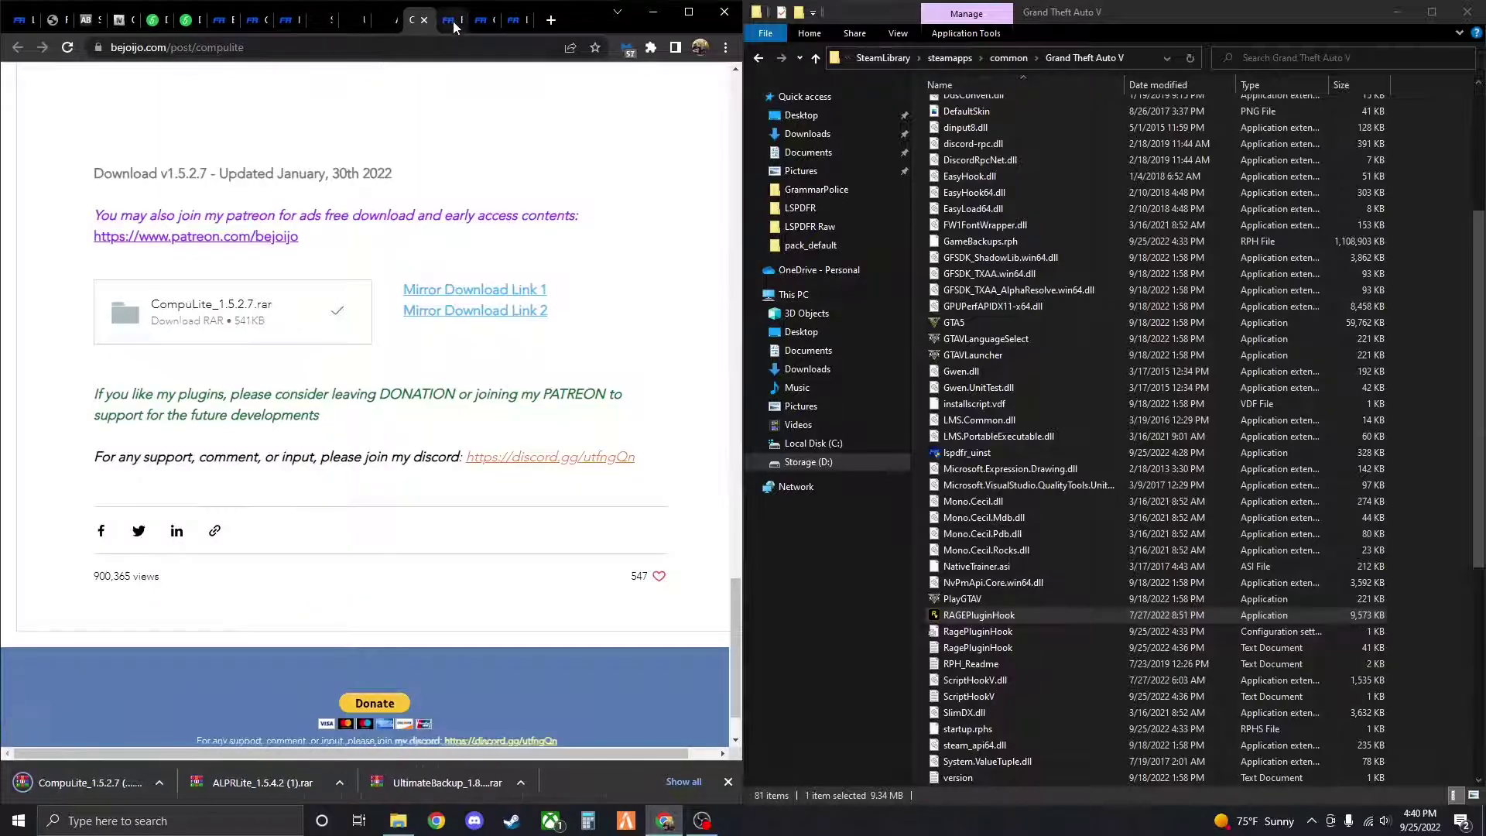
View the LCPDFR.com pages for the Blaine County Sheriff Mega Pack, the Highway Patrol Mustang Foxbody and the LSPD Pack
left_click(446, 23)
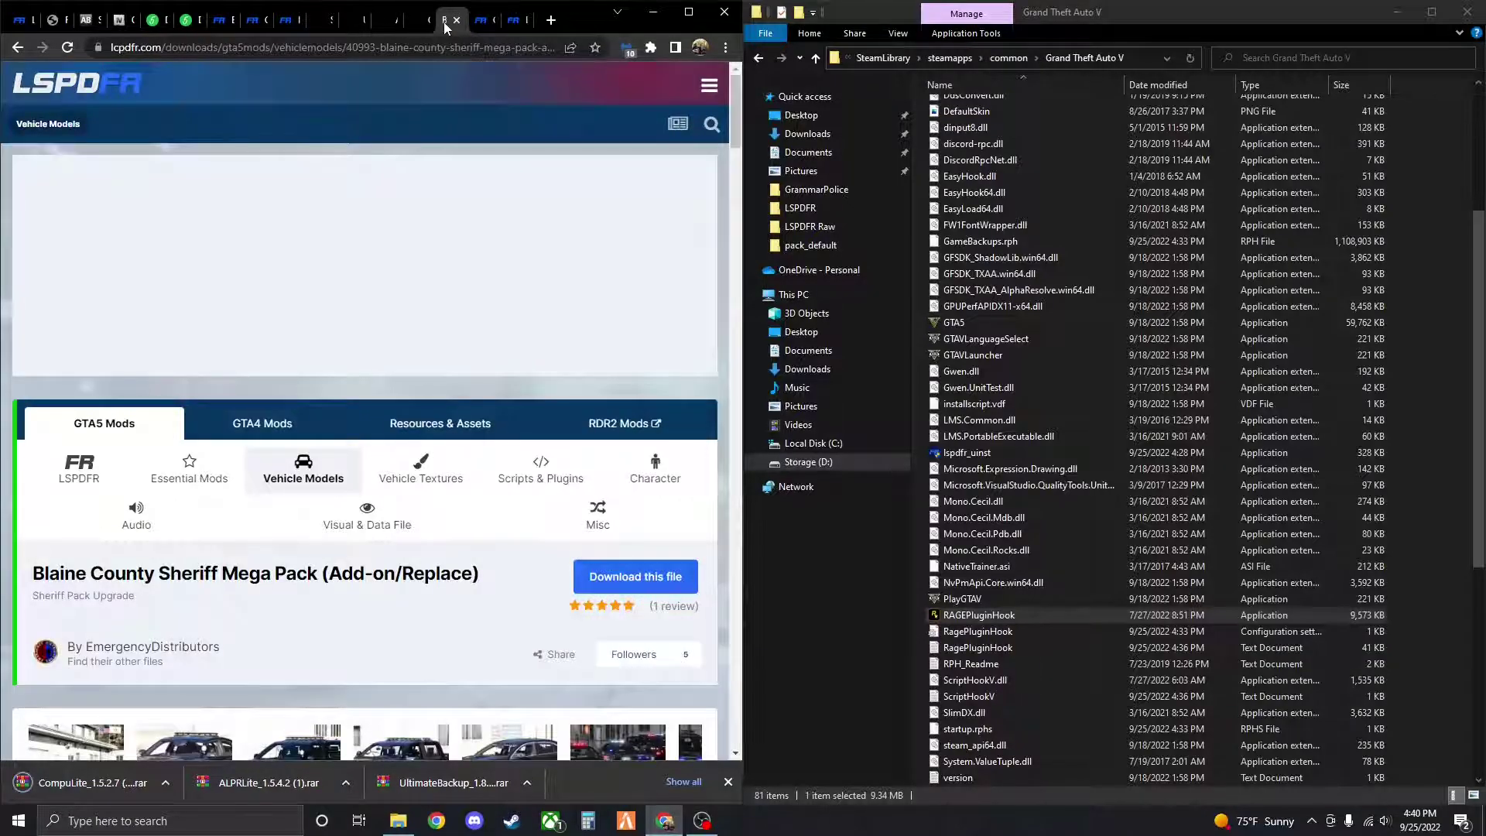
left_click(478, 23)
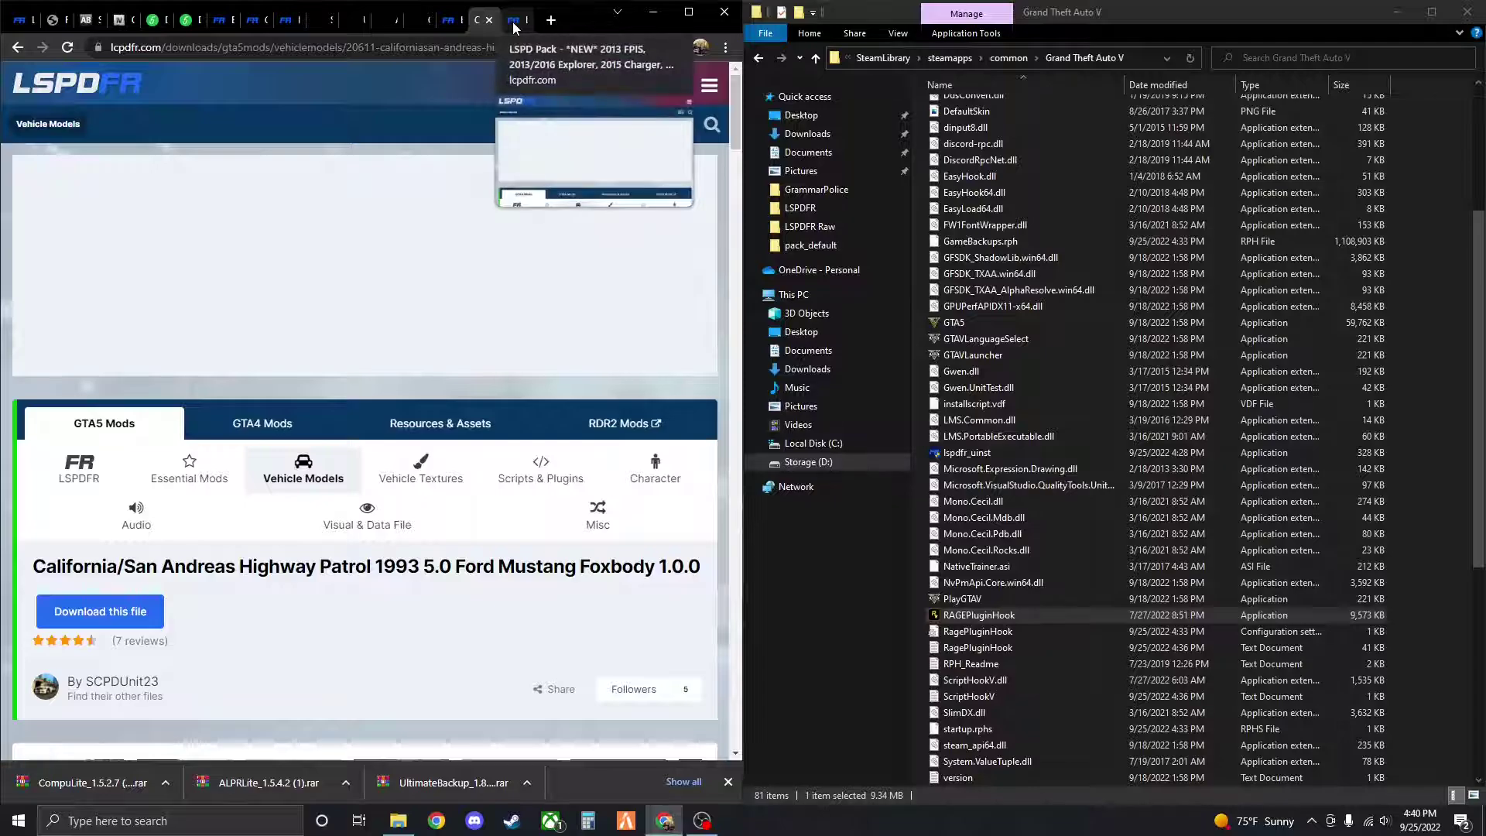
left_click(514, 23)
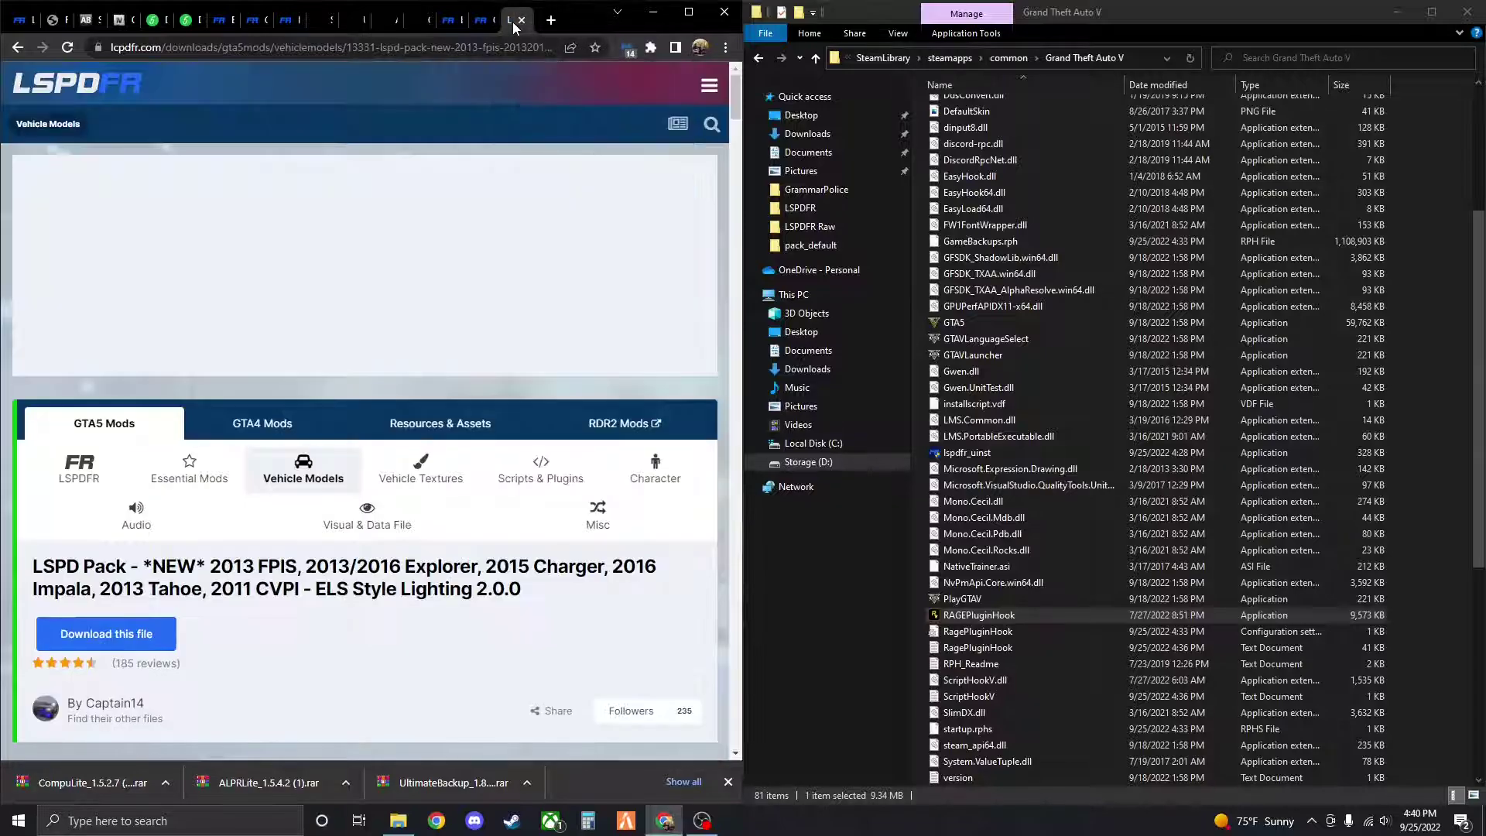
Review the open download pages from Packfile Limit Adjuster and HeapAdjuster through the LCPDFR scripts to the bejoijo.com plugins
left_click(153, 25)
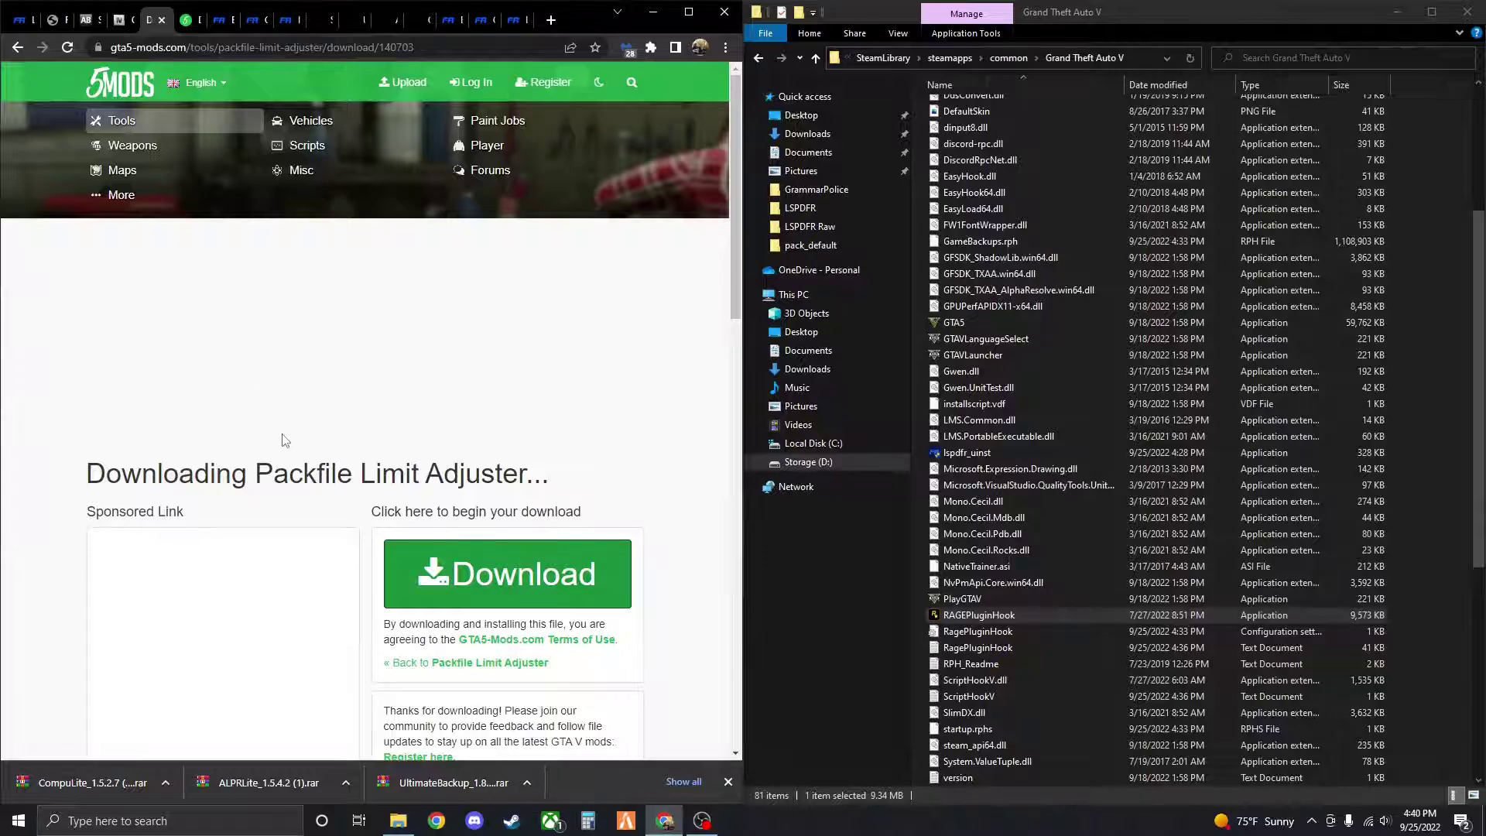
left_click(186, 24)
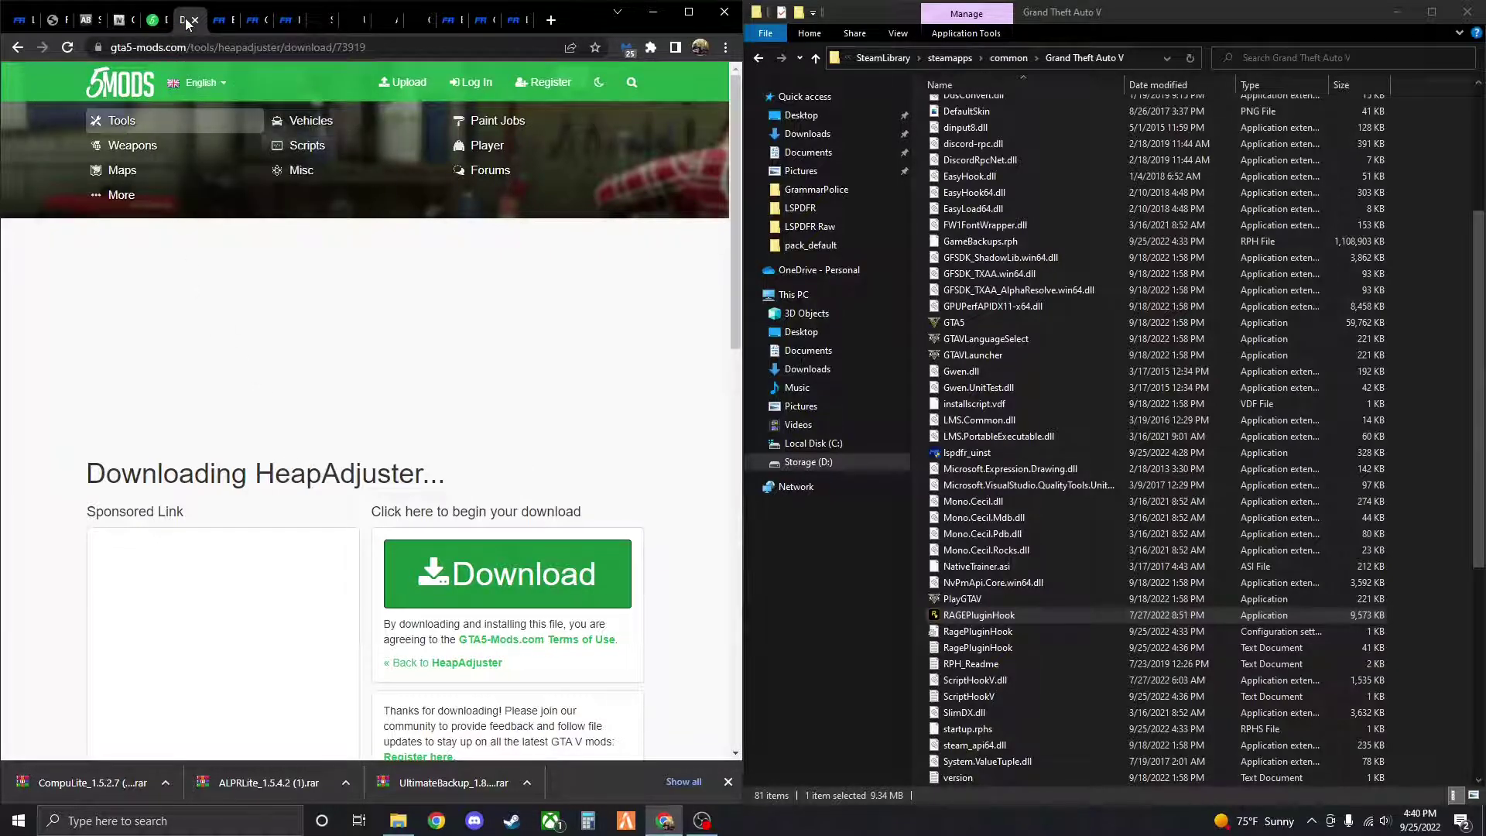
left_click(155, 23)
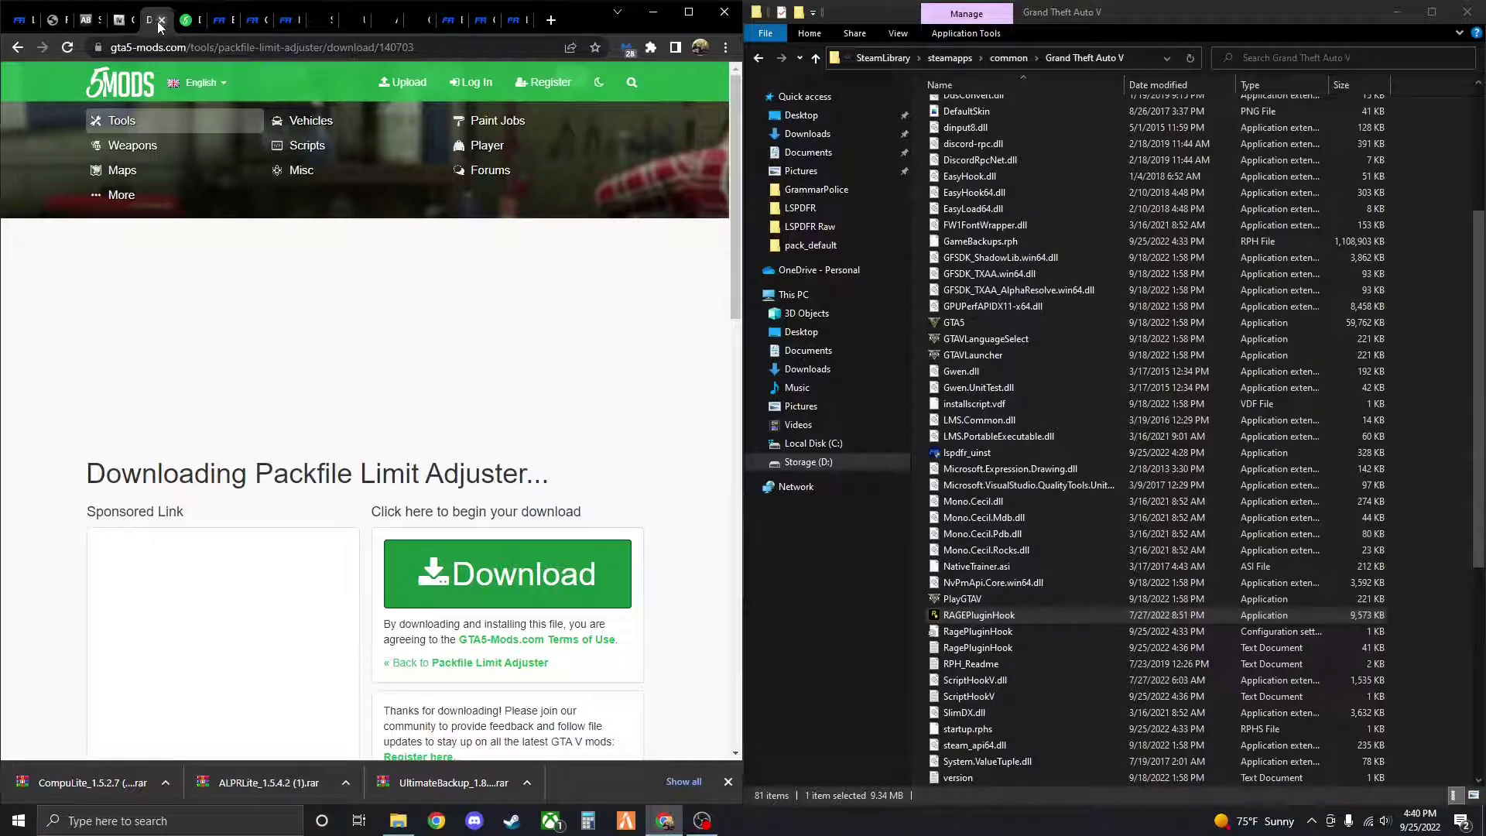
left_click(213, 24)
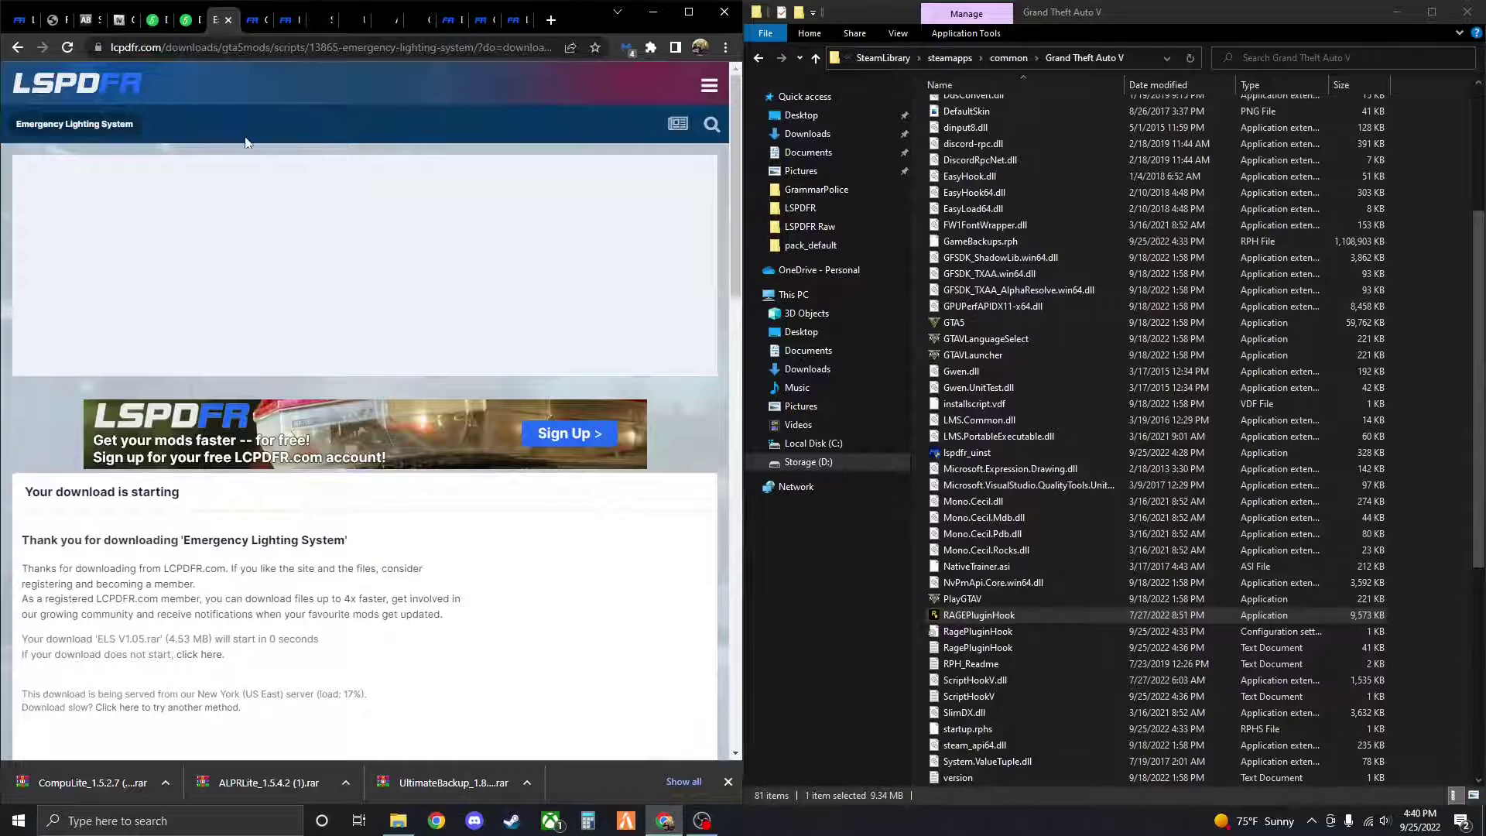
left_click(250, 24)
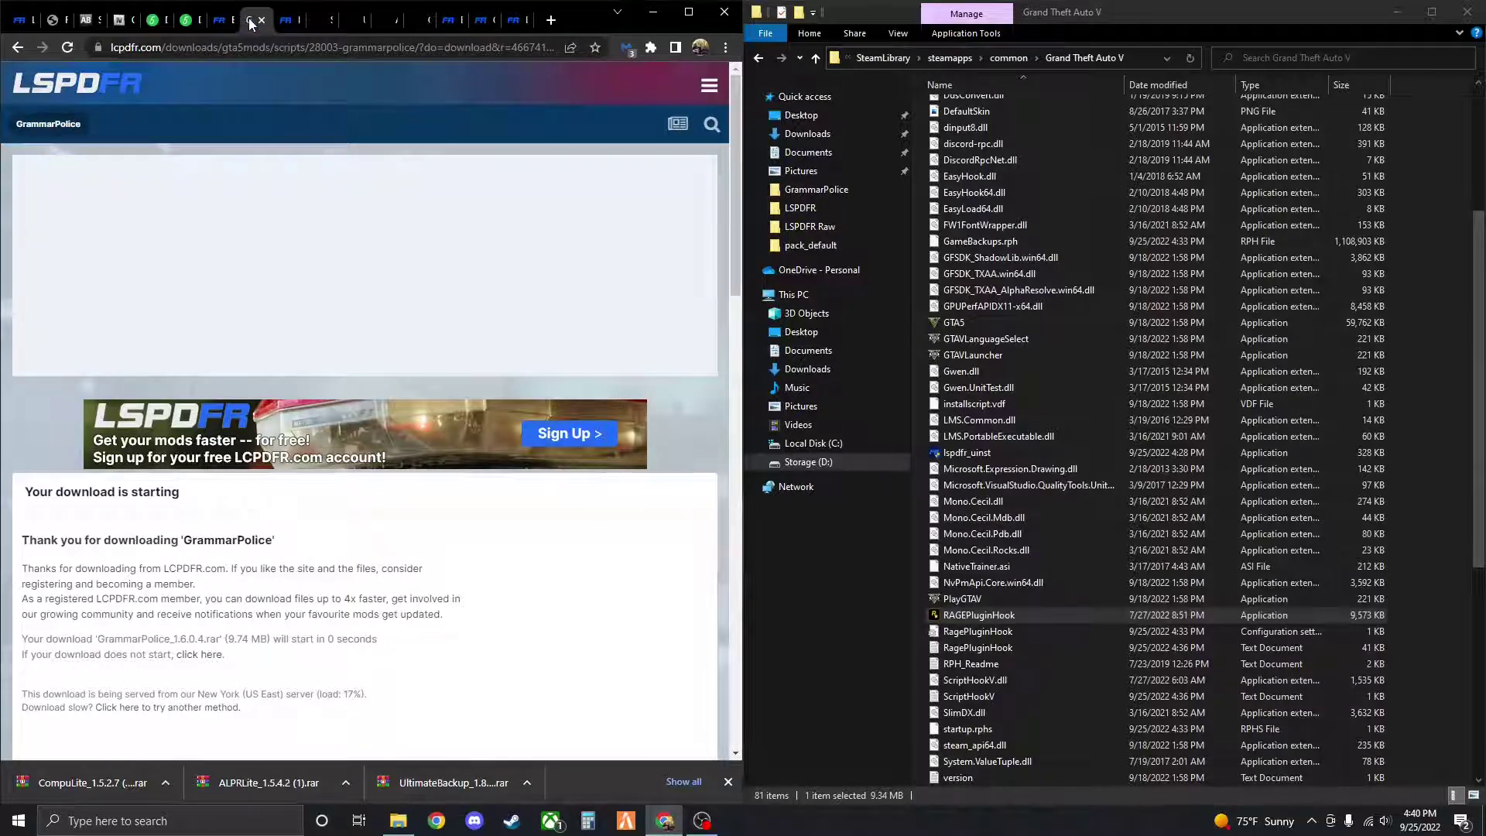
left_click(287, 21)
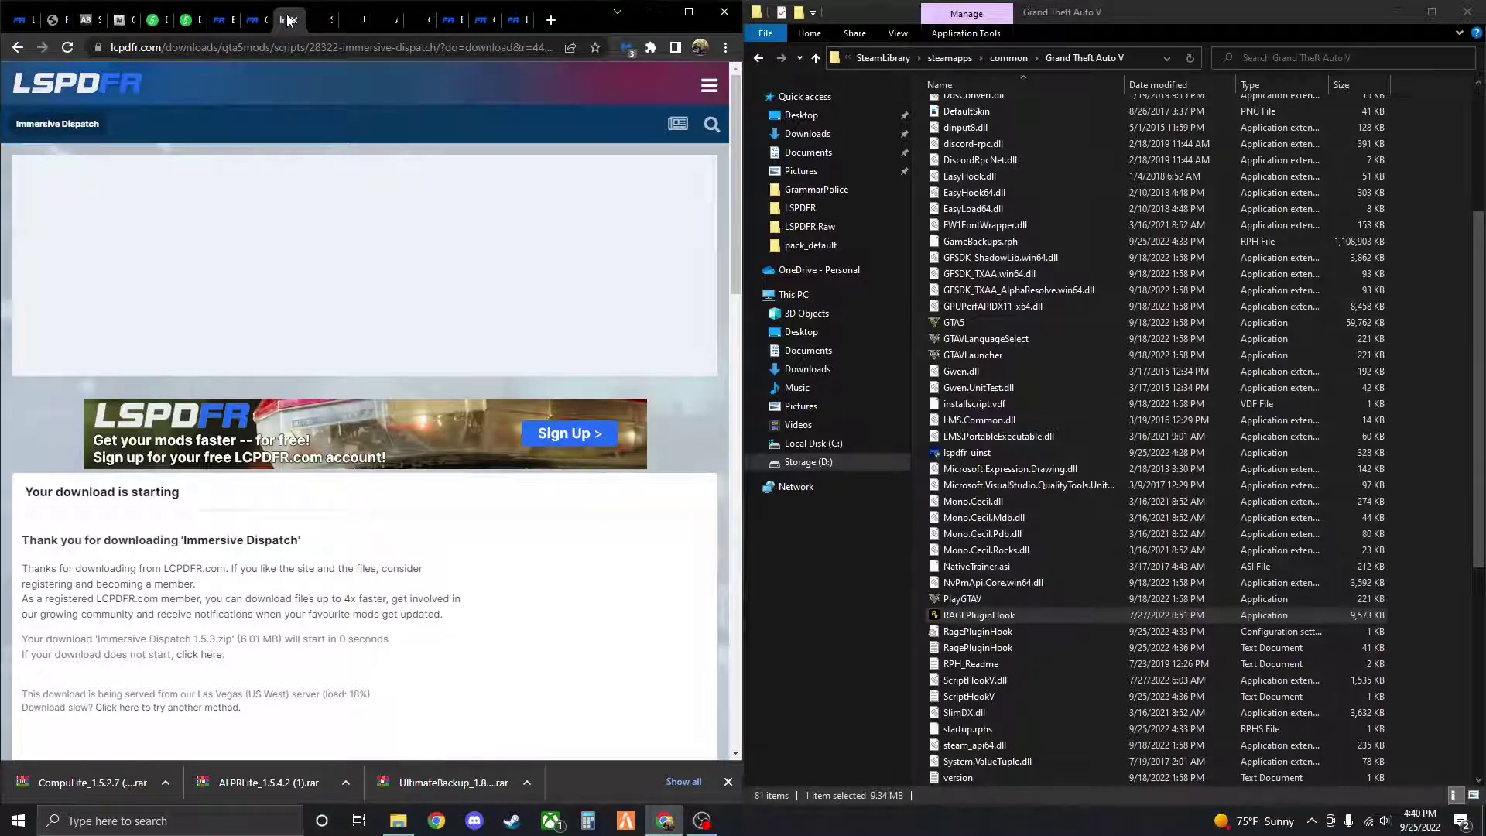
left_click(318, 21)
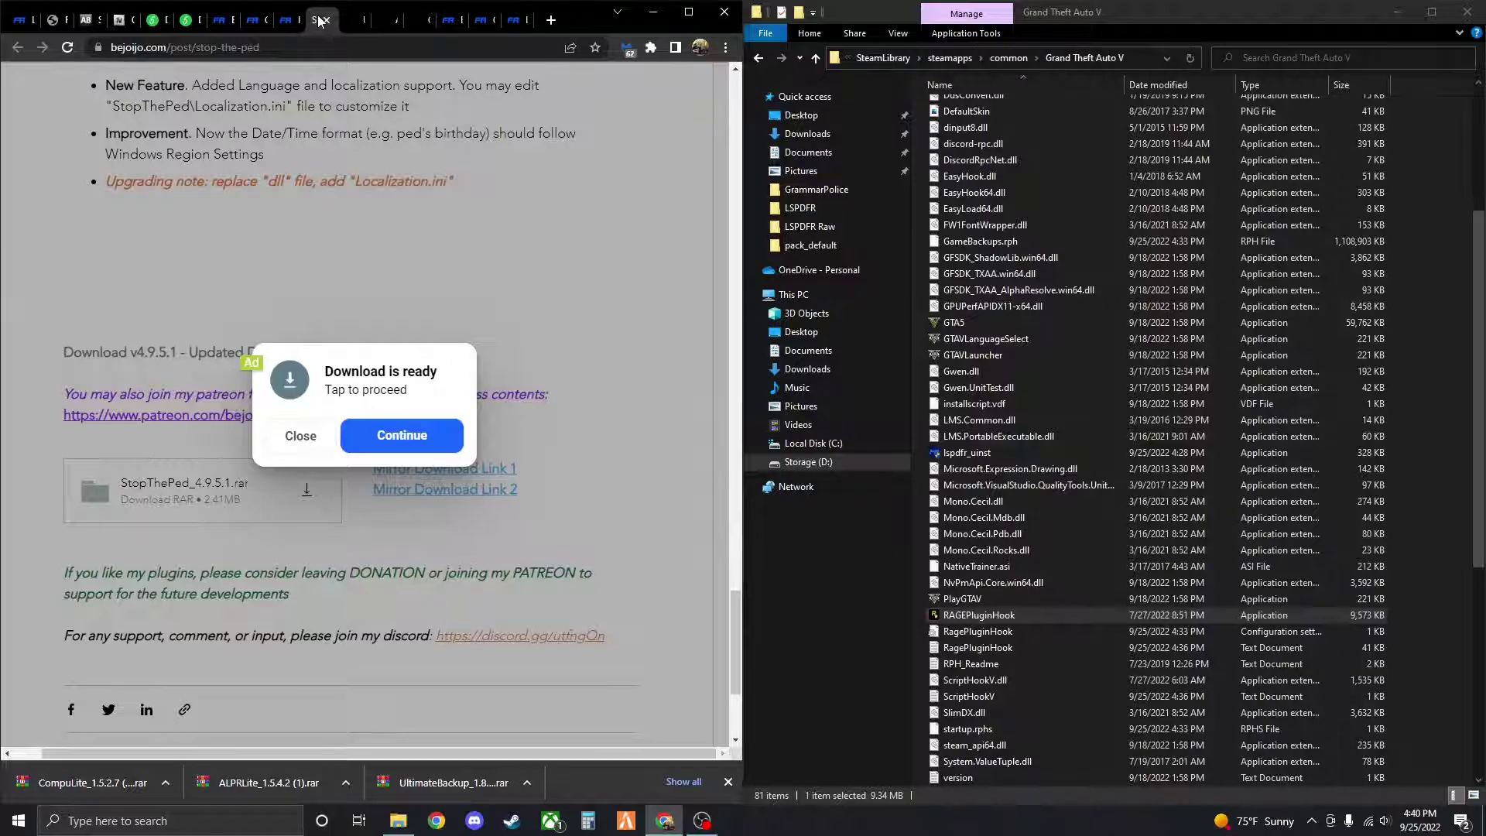
left_click(356, 23)
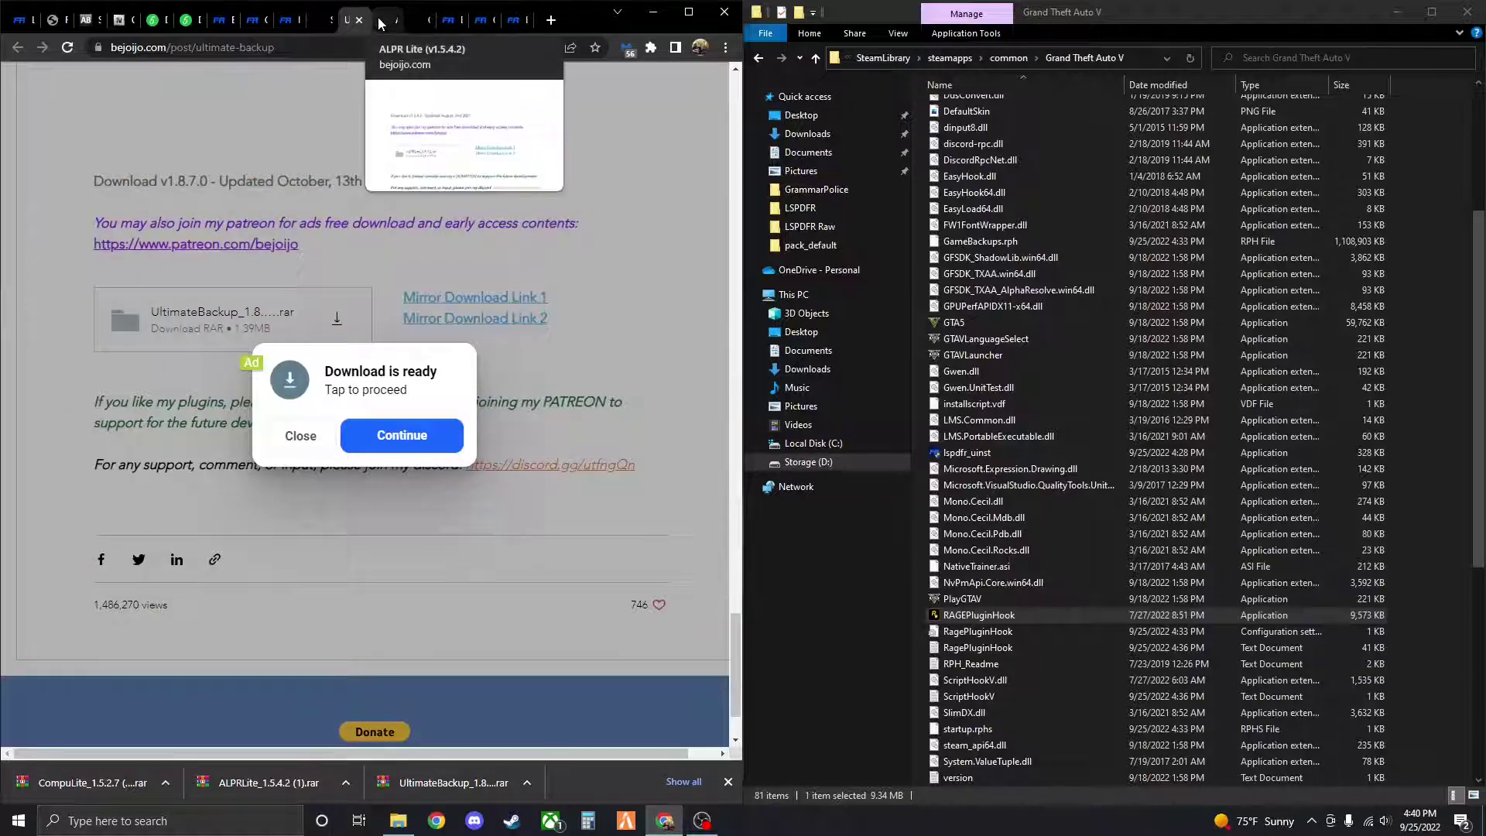
left_click(383, 23)
left_click(415, 23)
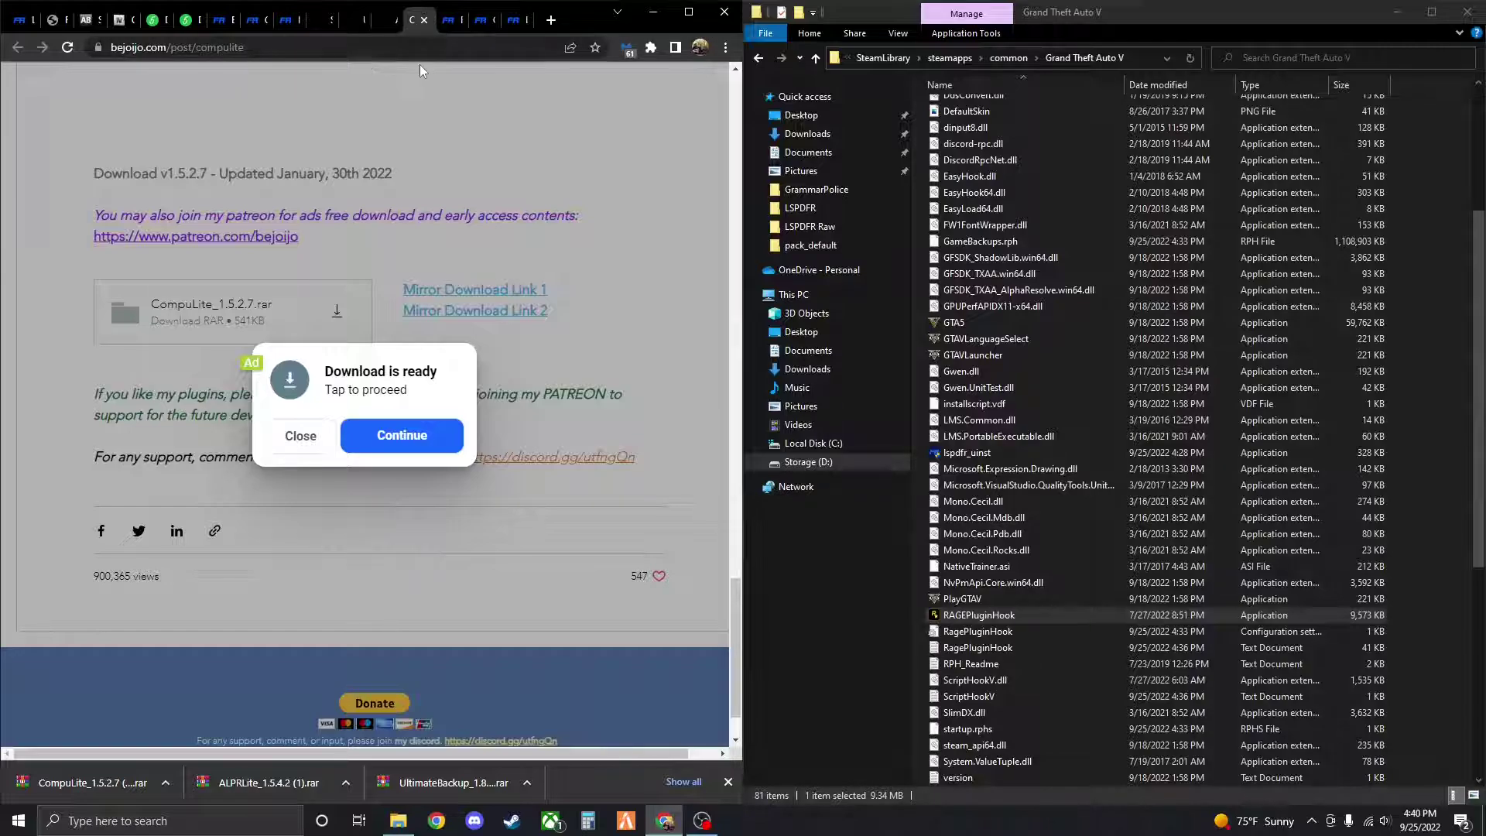
Minimize the browser and launch OpenIV for the Windows version of Grand Theft Auto V
left_click(653, 12)
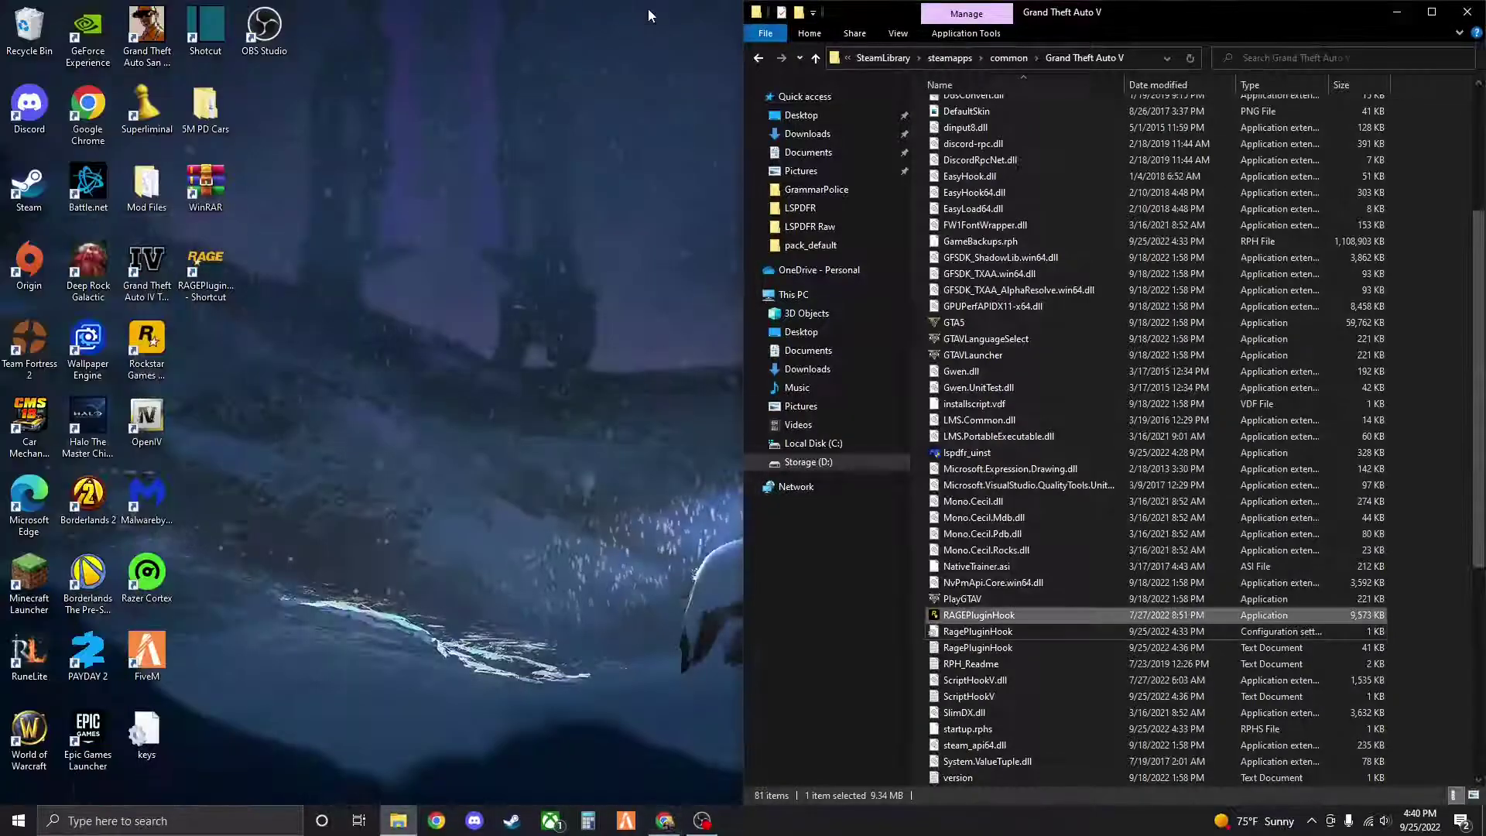
left_click(161, 419)
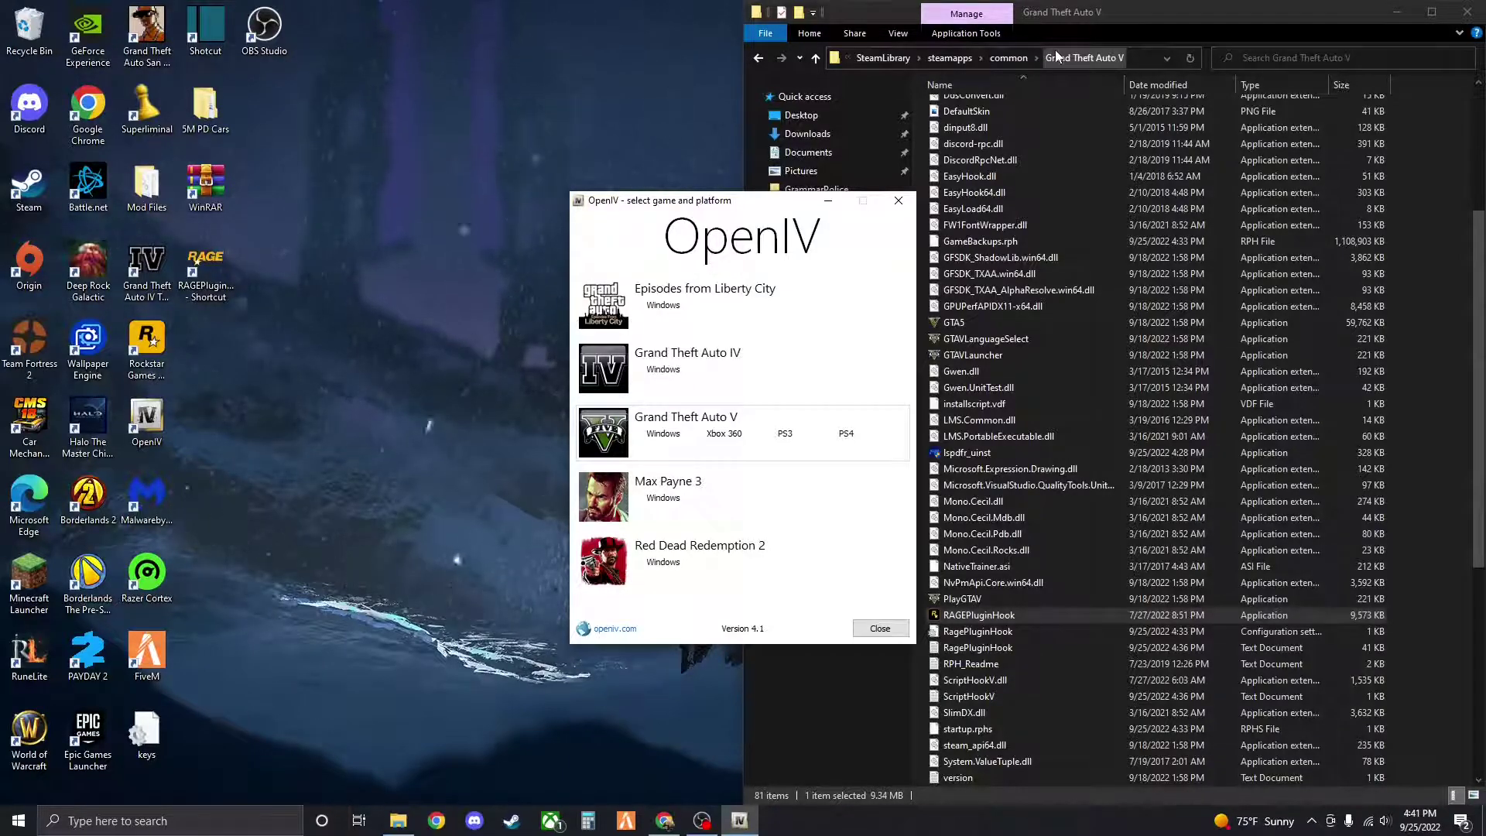
left_click(662, 435)
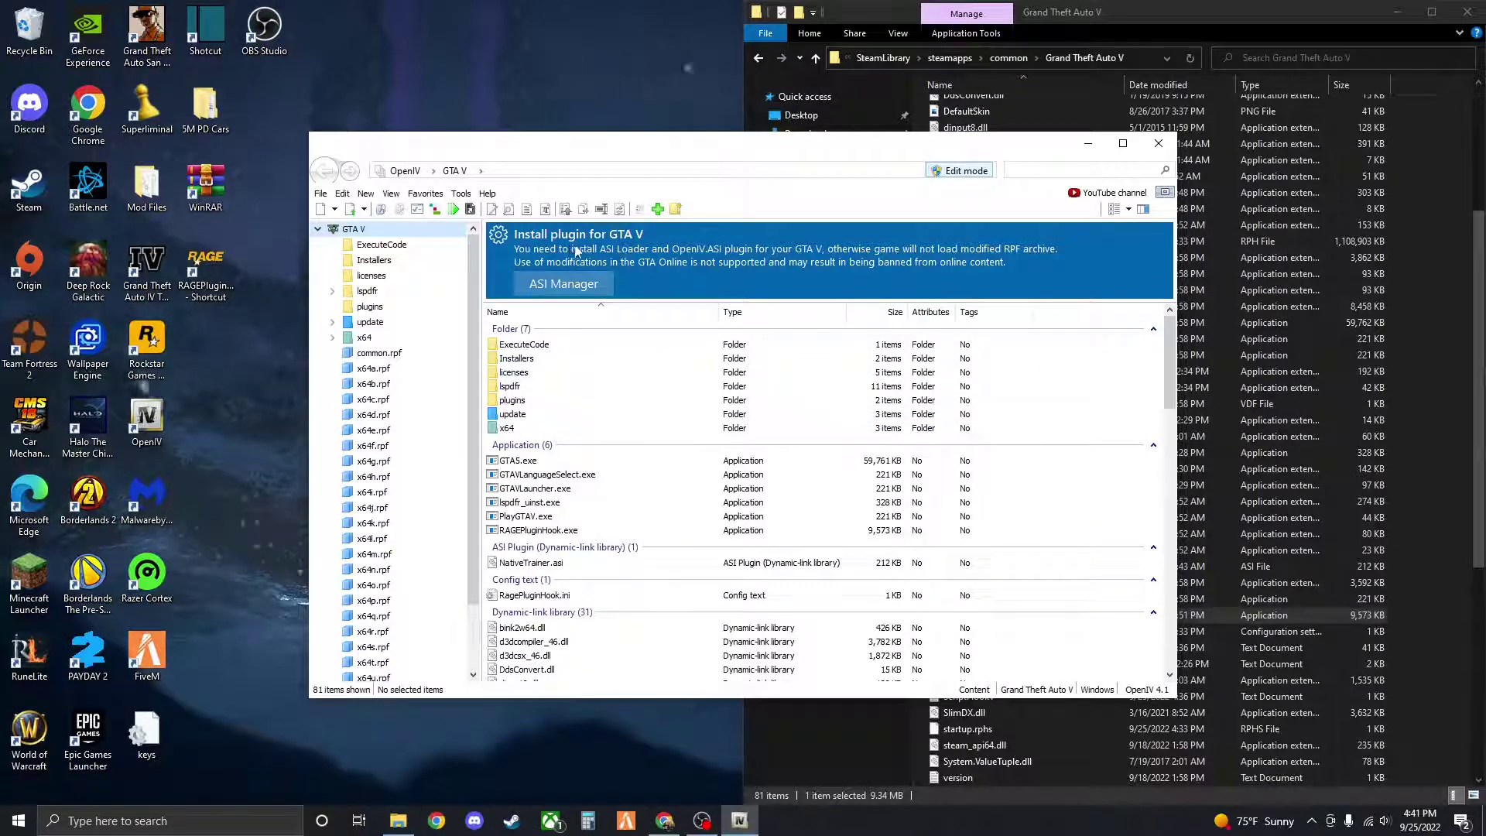
Install the OpenIV.ASI plugin through OpenIV's ASI Manager and agree to create the "mods" folder
left_click(562, 285)
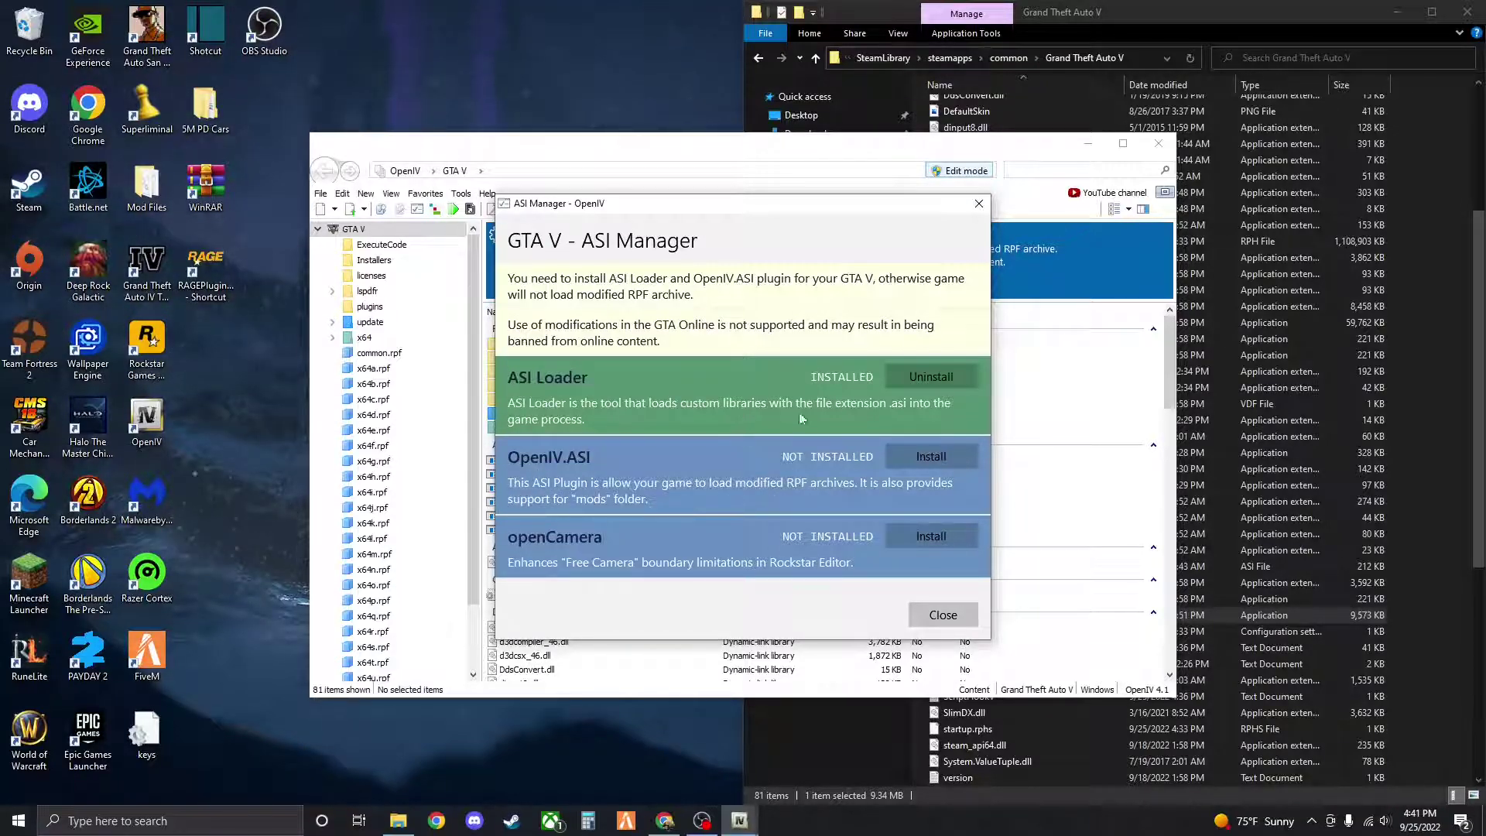
left_click(919, 459)
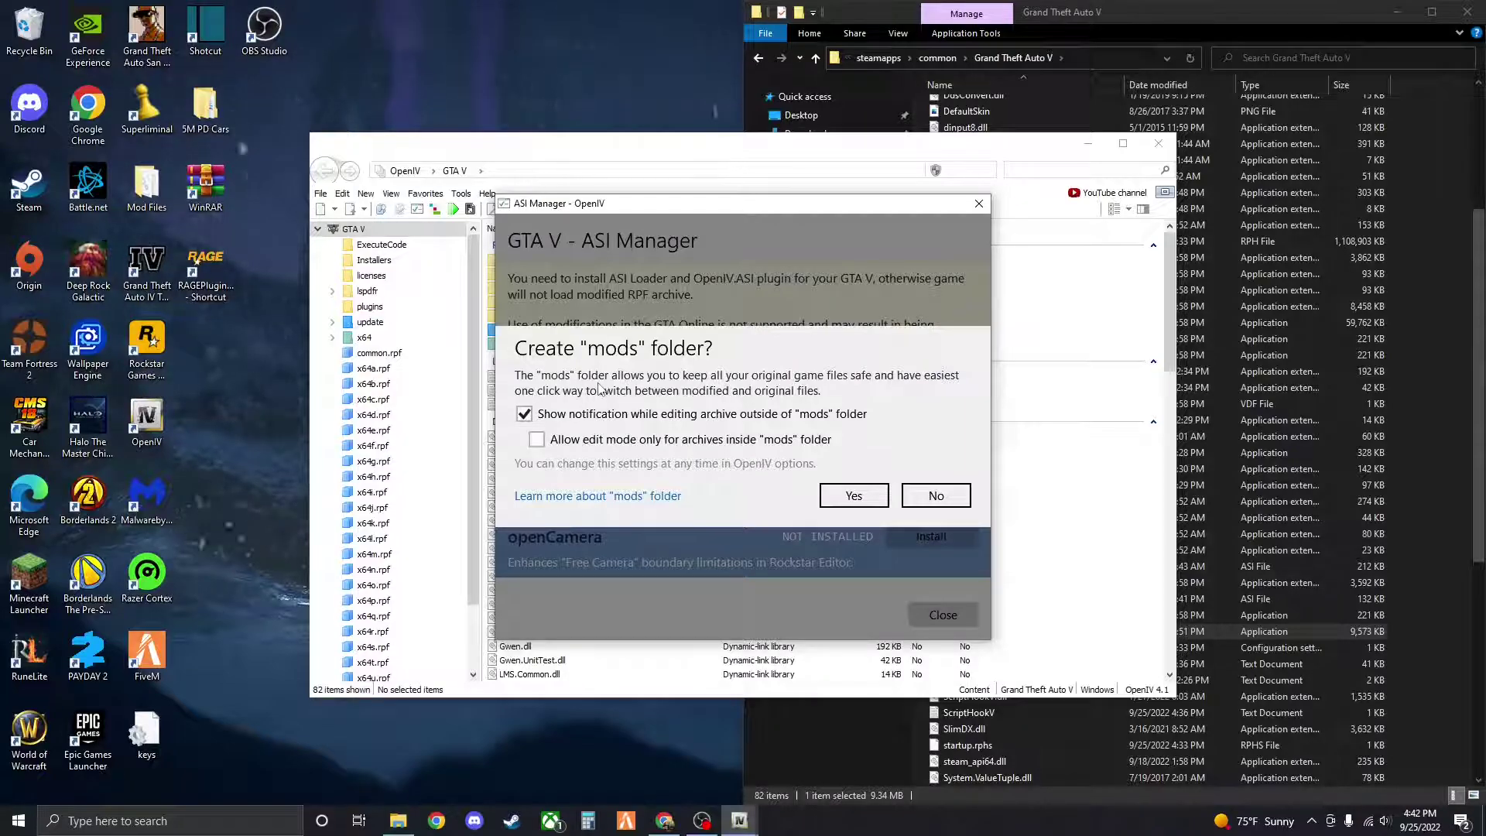
left_click(538, 440)
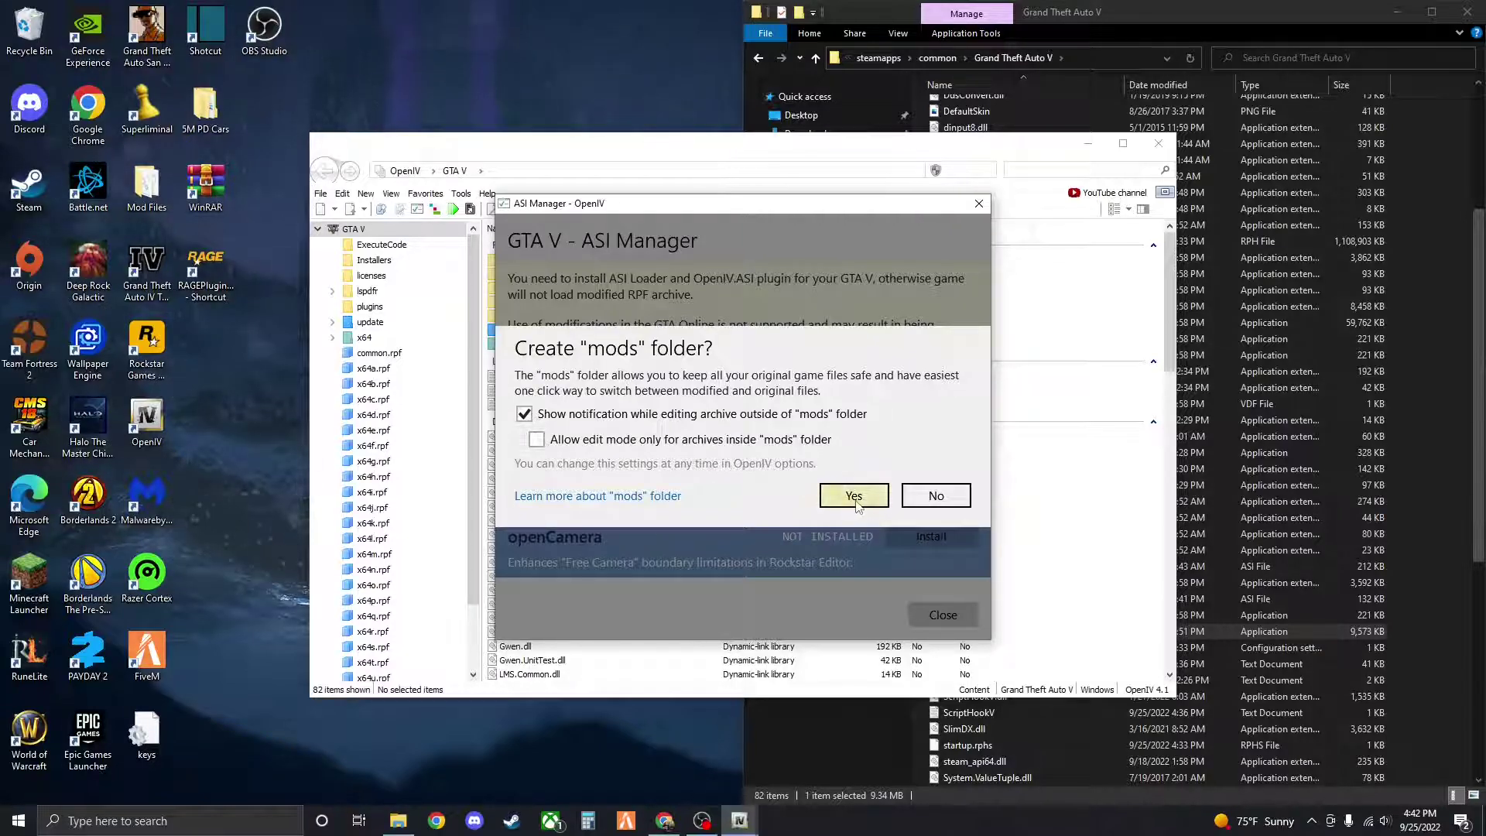
left_click(854, 496)
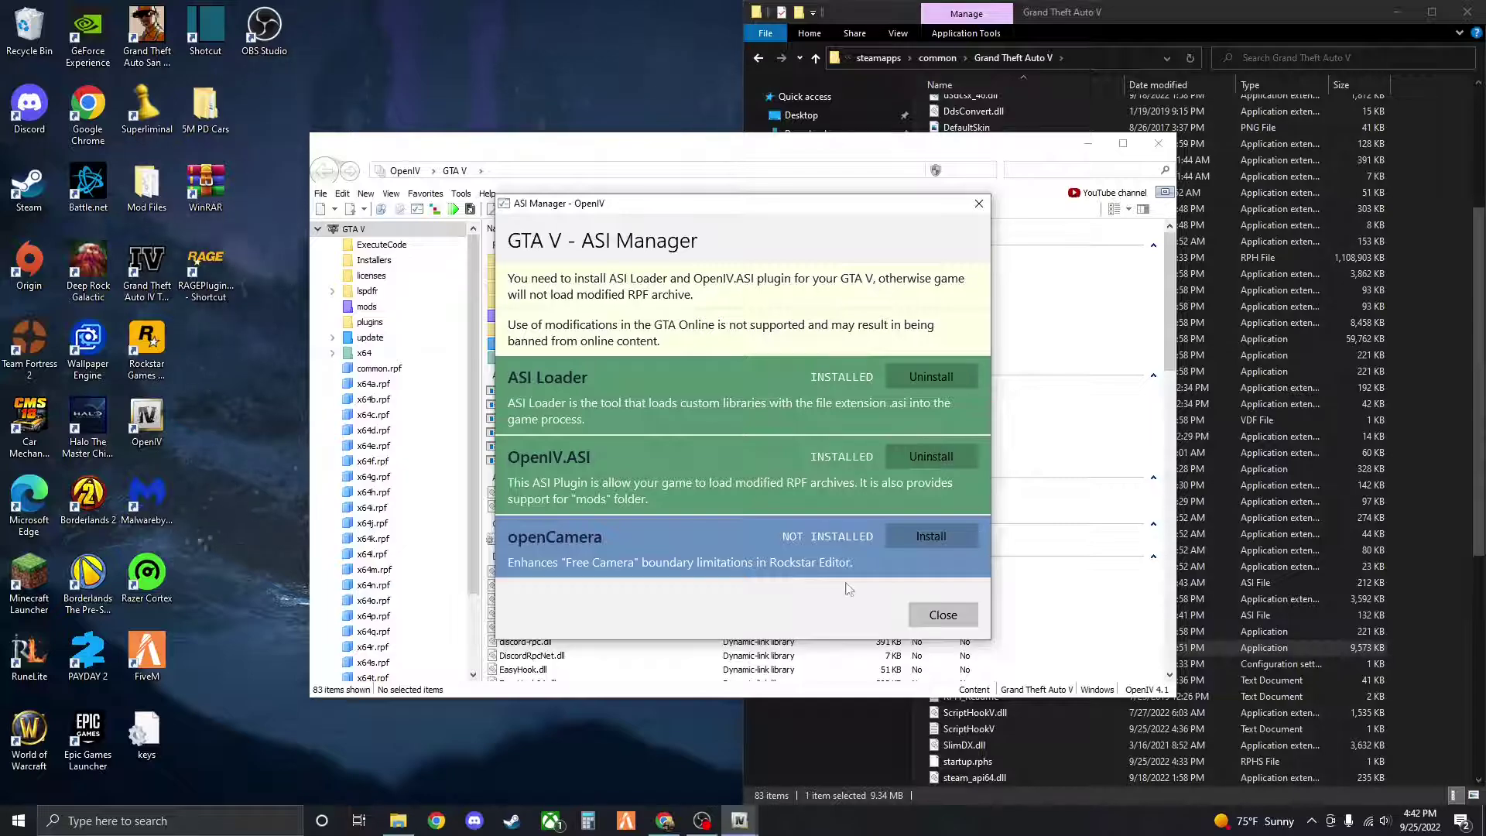
Install openCamera, close the ASI Manager and move the OpenIV window beside the Grand Theft Auto V folder listing
left_click(927, 542)
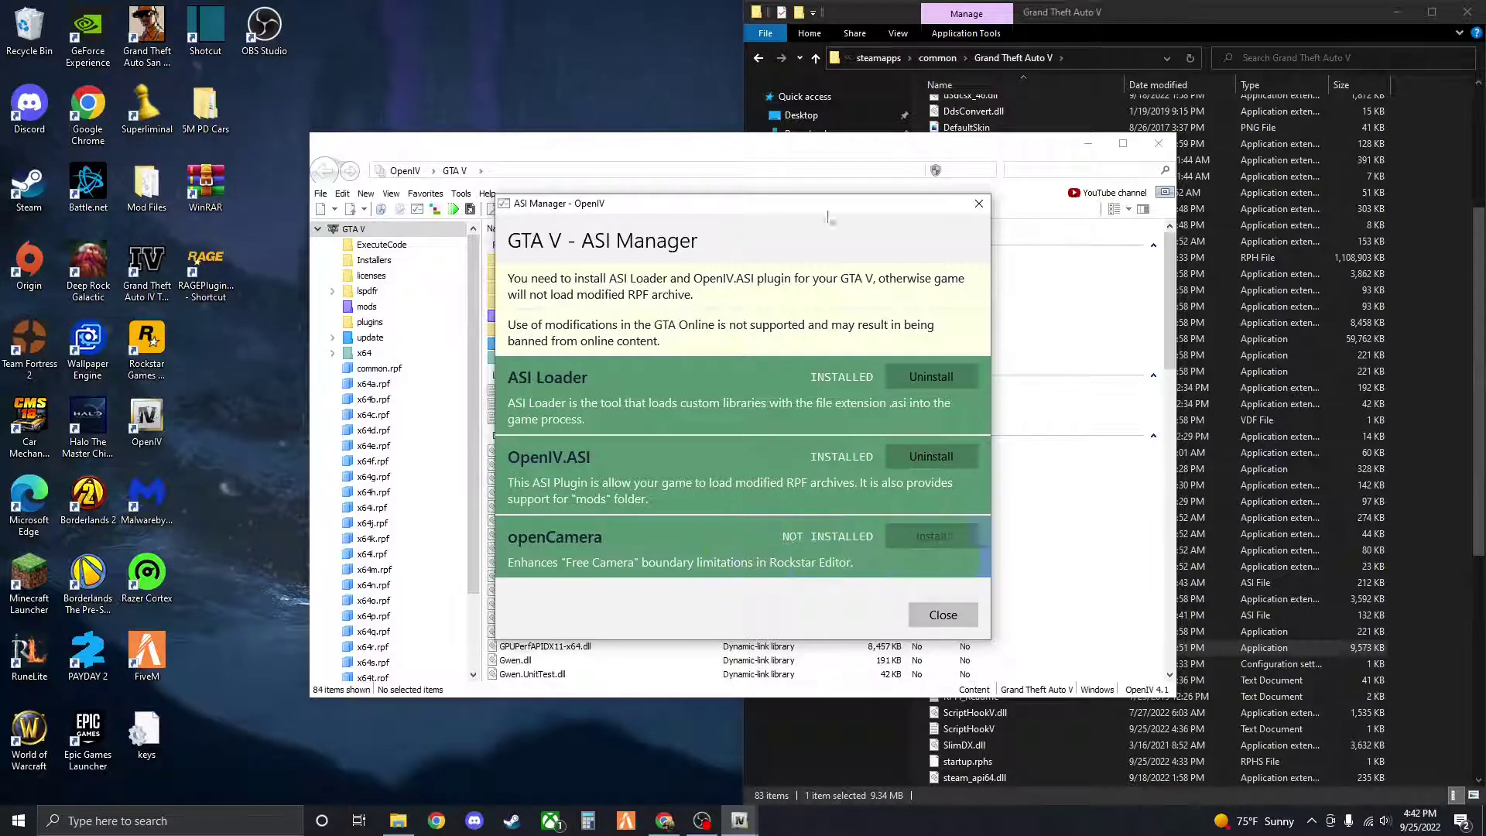
left_click(980, 203)
left_click_drag(904, 148, 466, 331)
scroll(1127, 396, "up", 5)
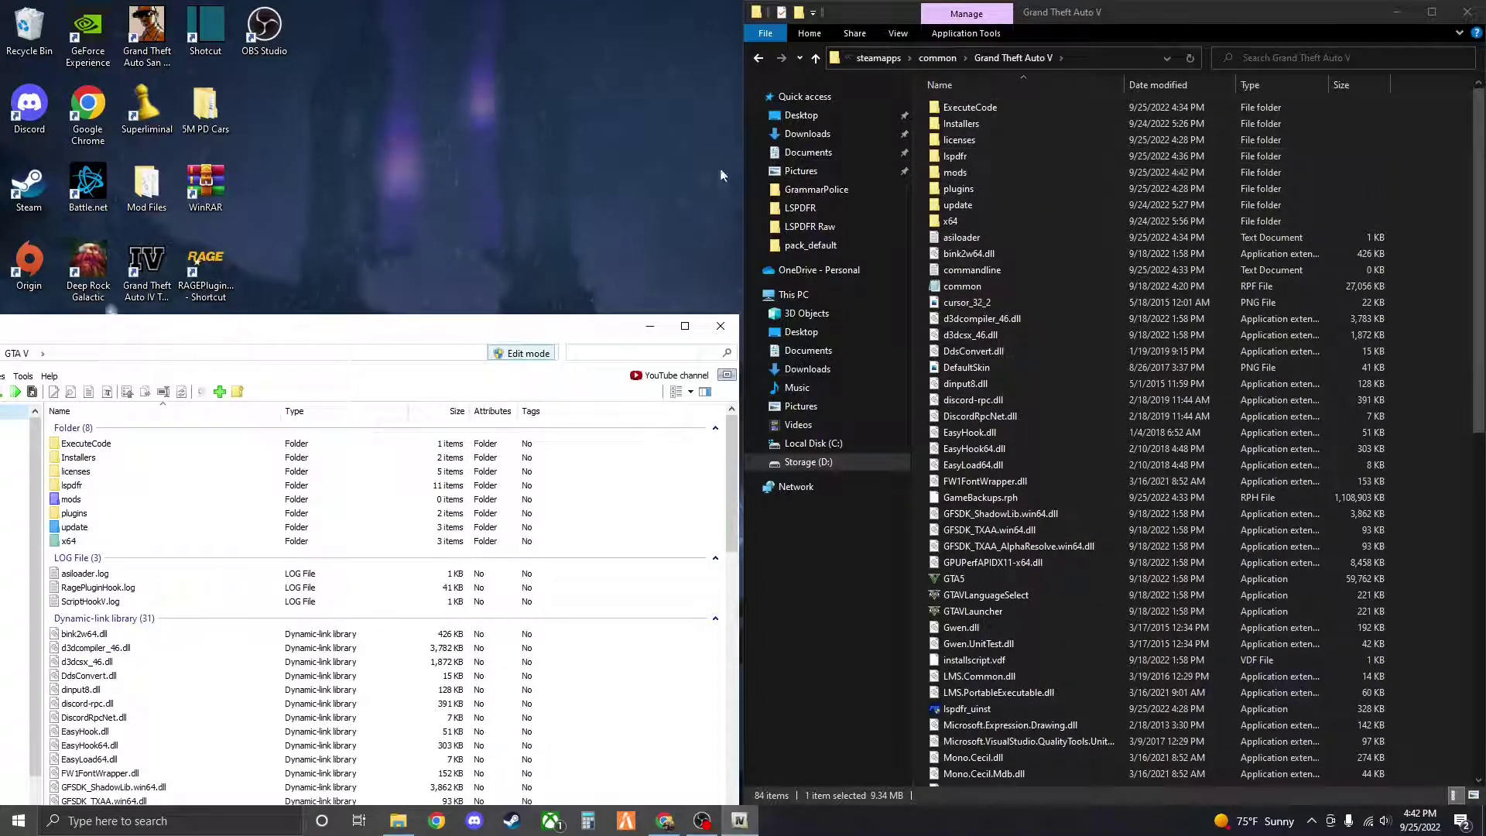
left_click_drag(391, 331, 741, 116)
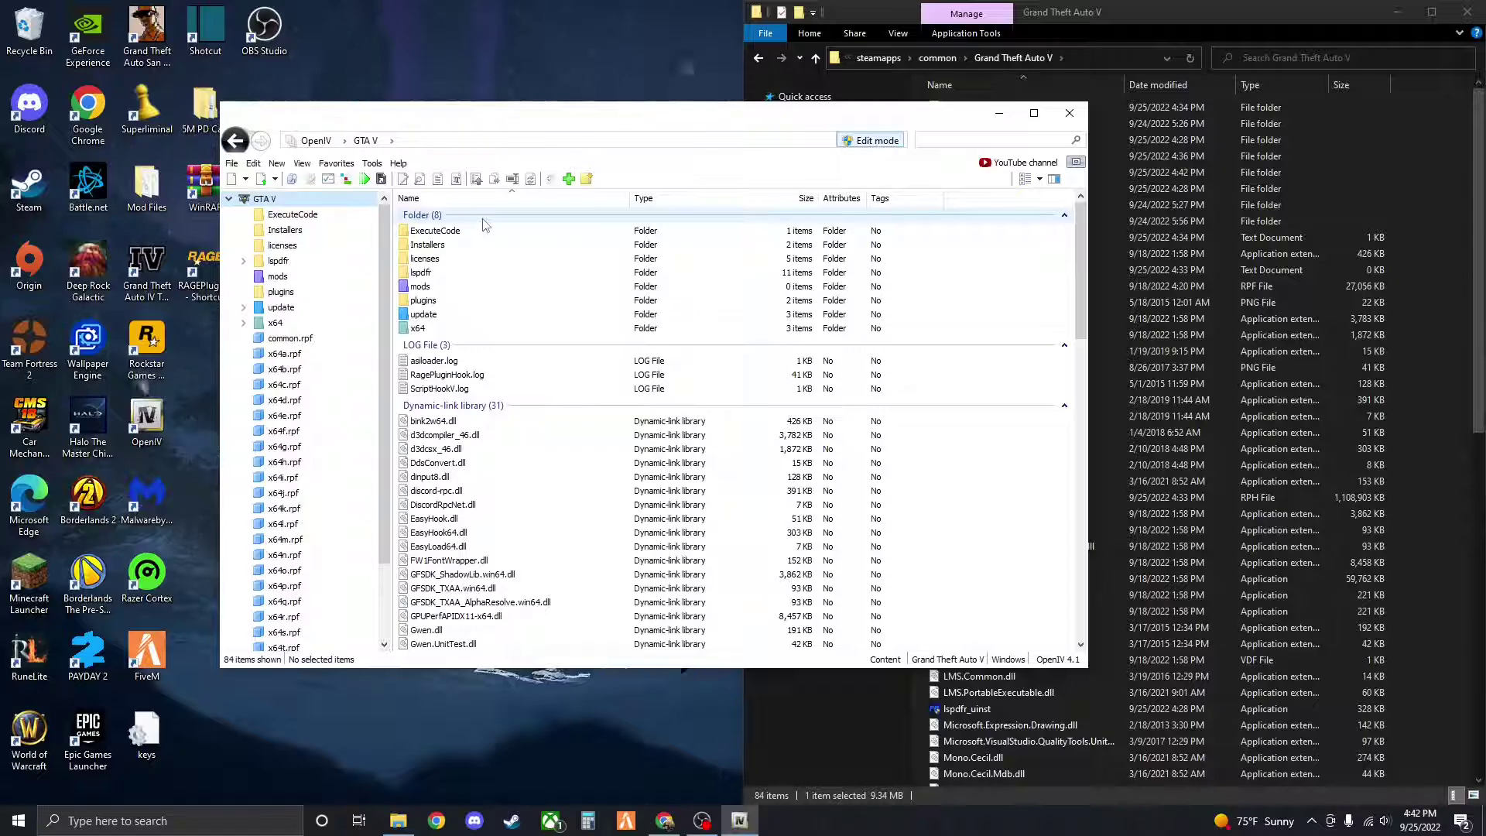
Turn OpenIV's edit mode off and back on, and browse to the update\x64\dlcpacks folder
left_click(871, 141)
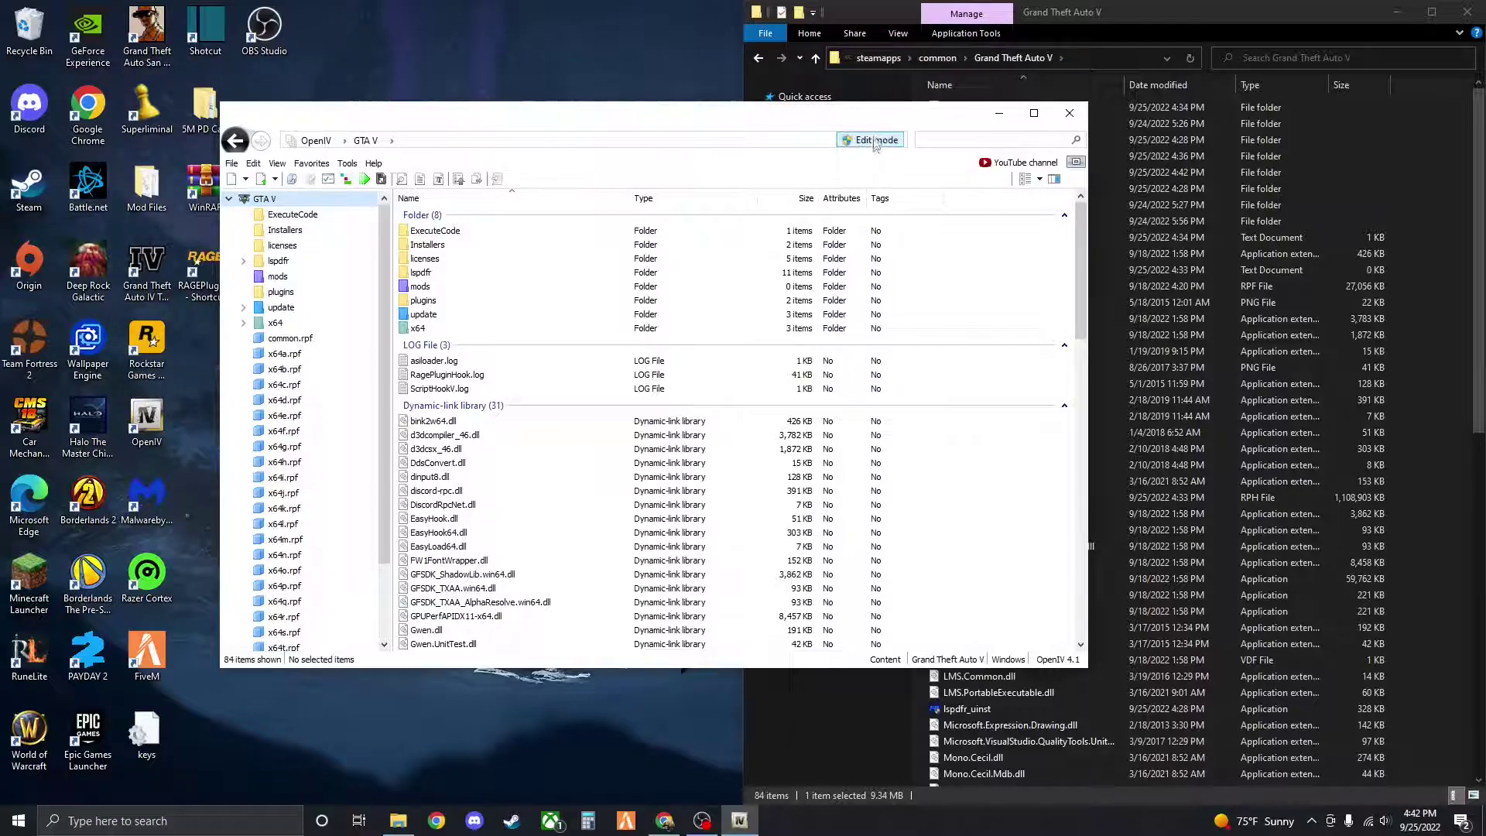
left_click(861, 143)
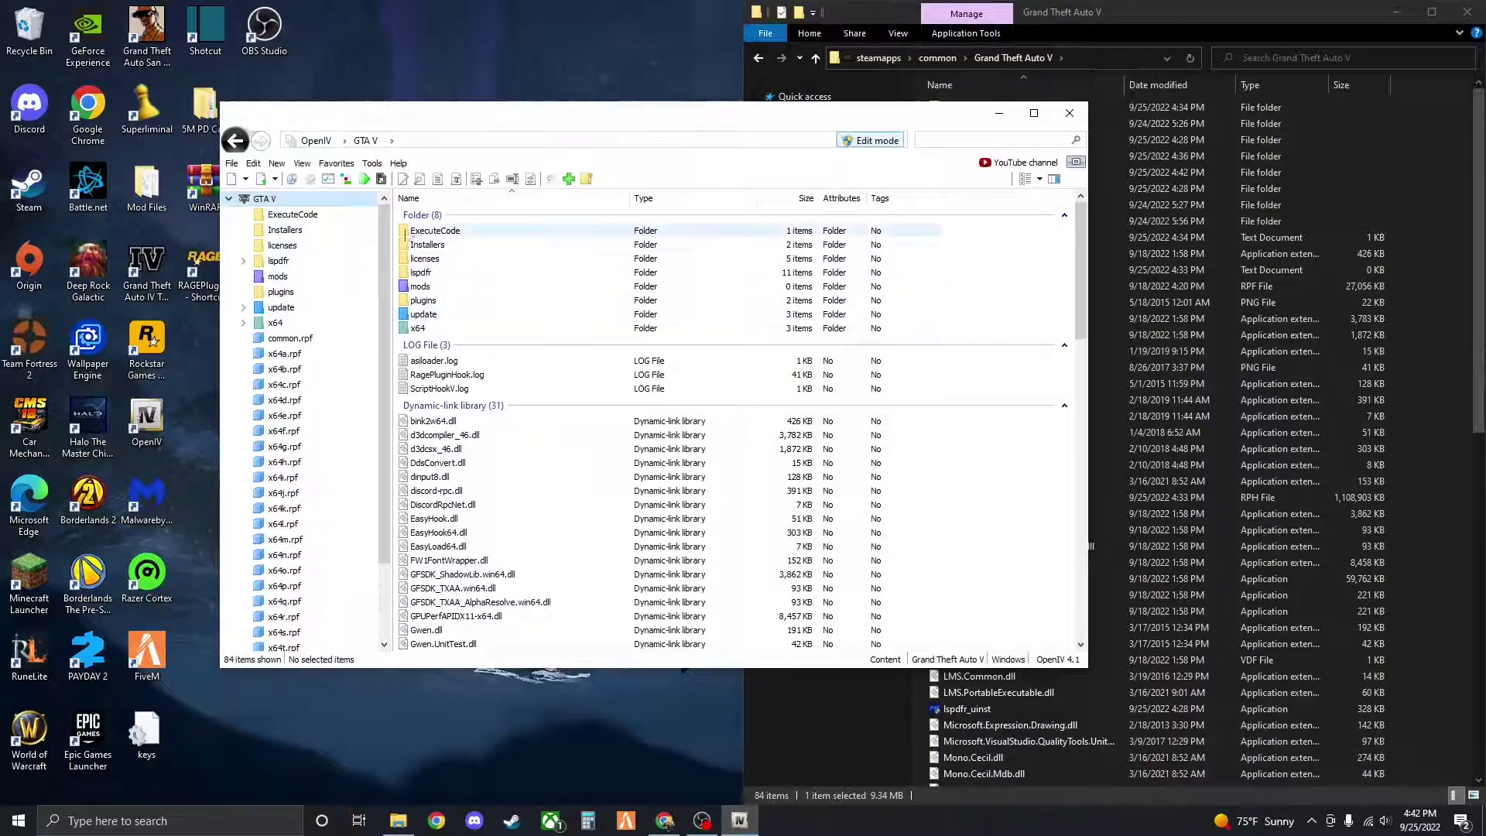
double_click(434, 317)
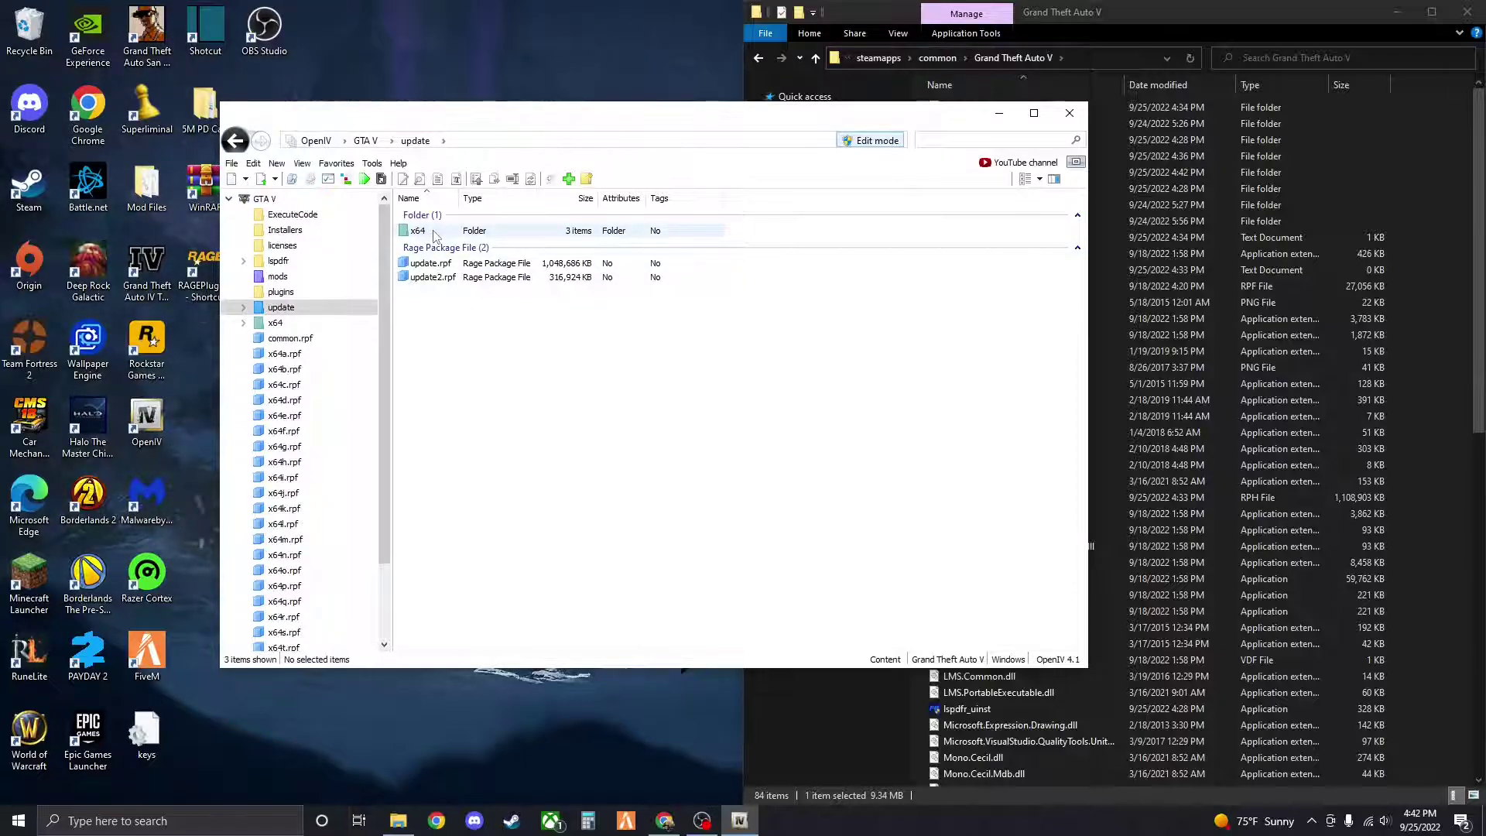
double_click(434, 233)
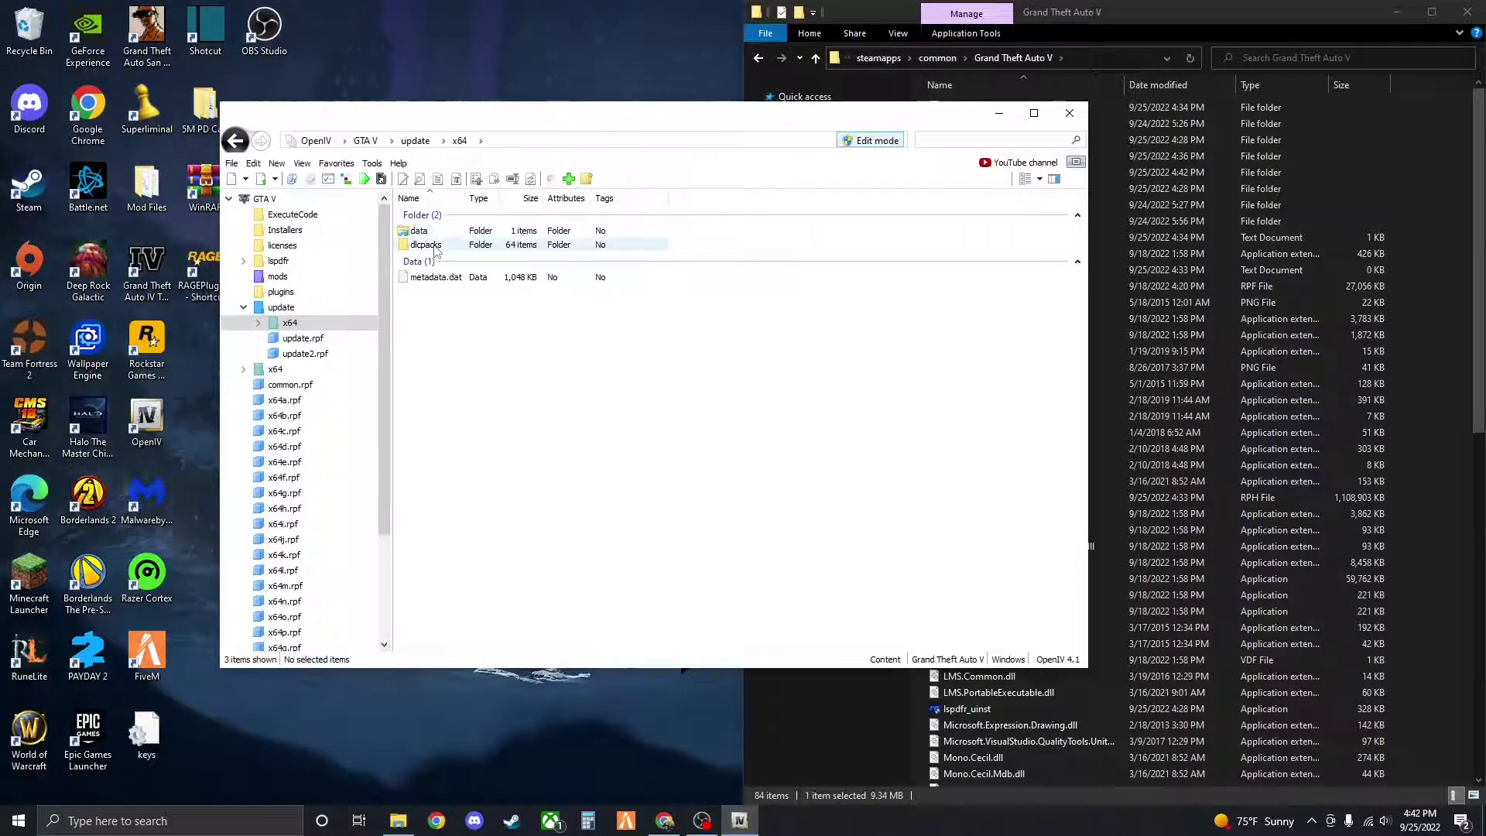
double_click(428, 245)
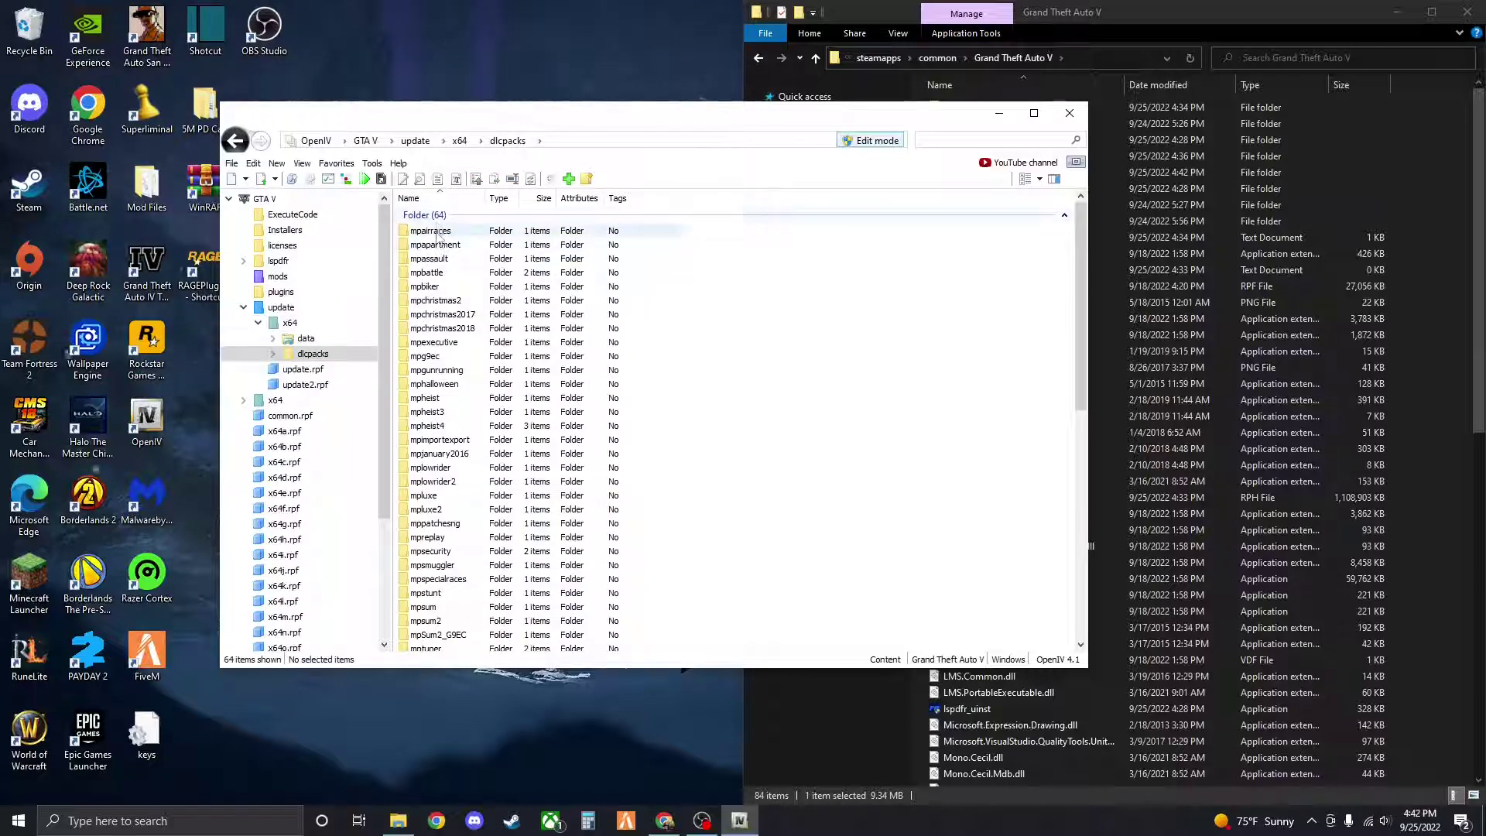
scroll(447, 472, "down", 11)
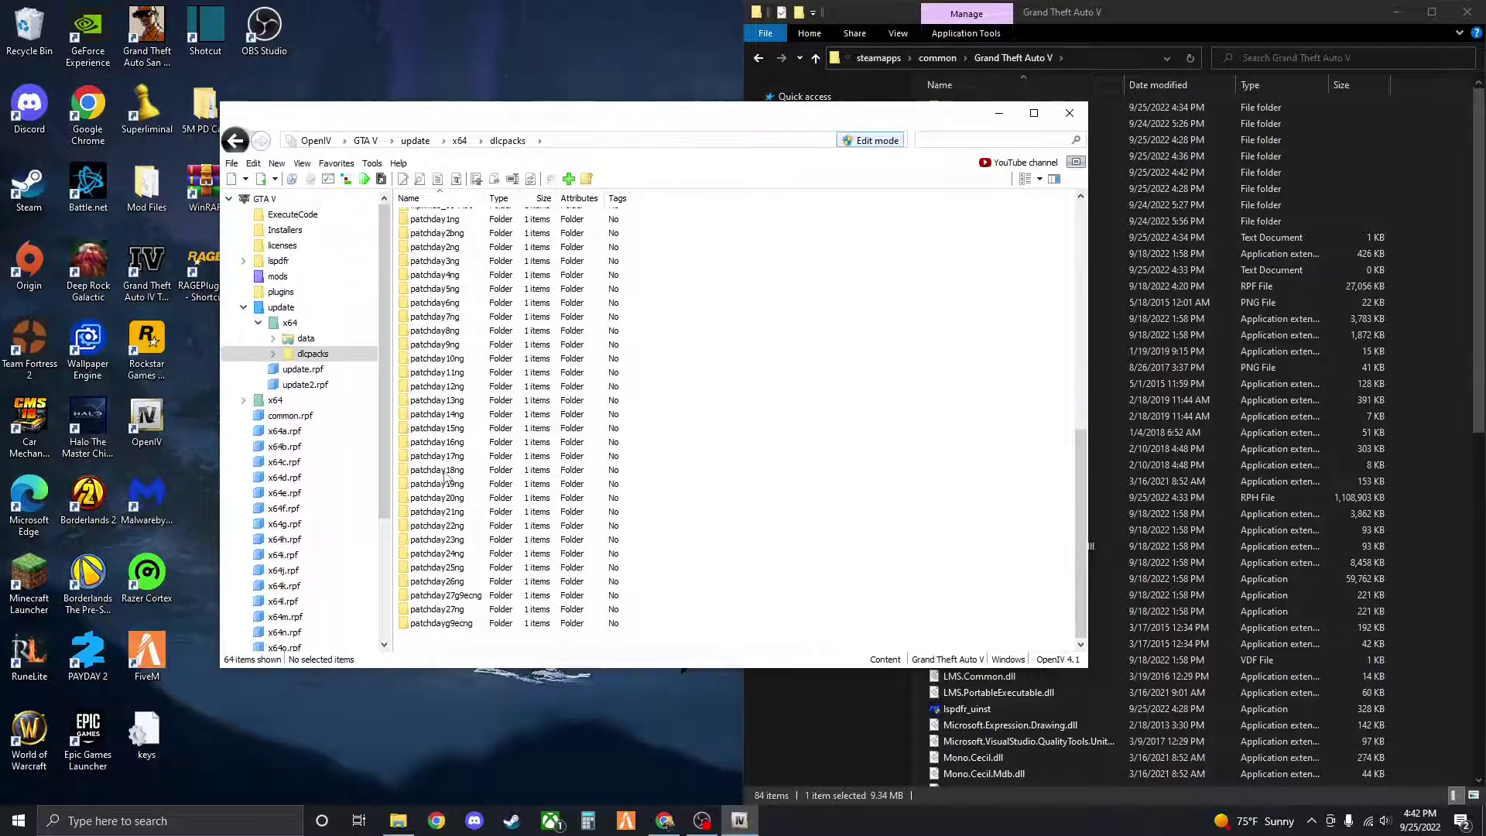
Open the dlc.rpf archive inside the patchday20ng folder and copy it to the "mods" folder
scroll(465, 465, "up", 11)
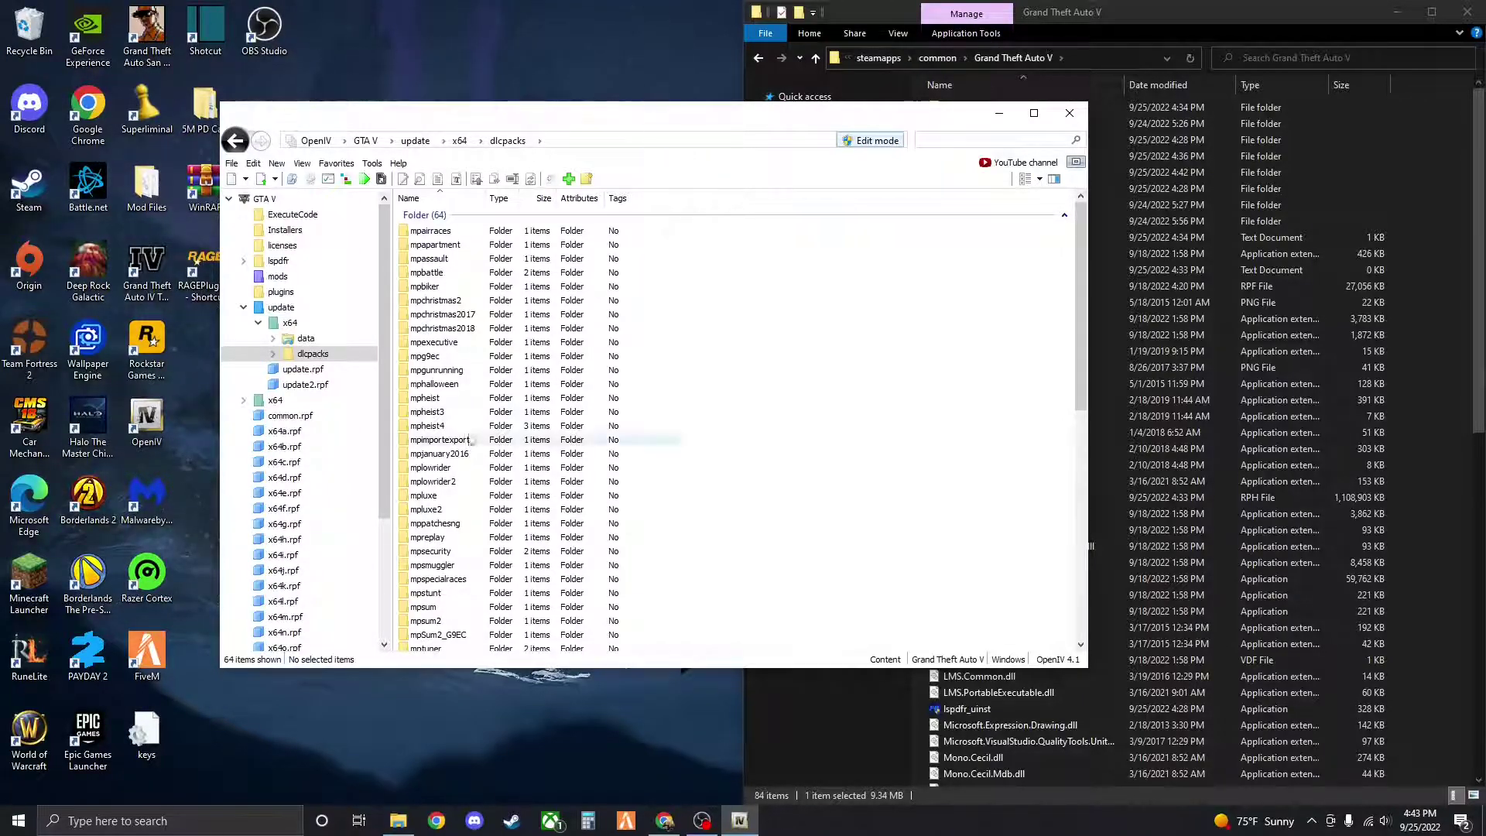
scroll(472, 442, "down", 11)
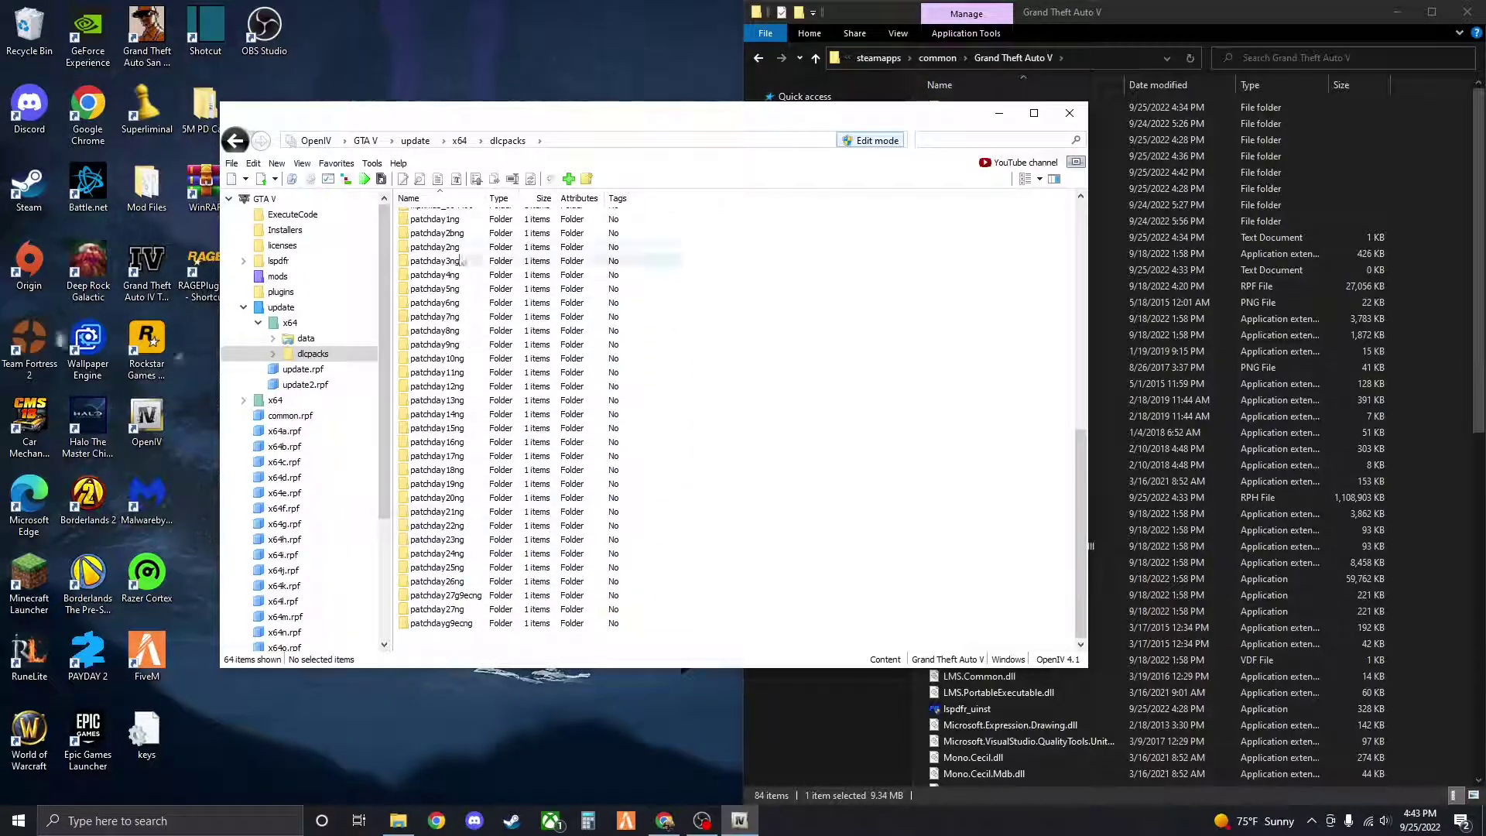
scroll(466, 432, "up", 5)
scroll(466, 432, "down", 5)
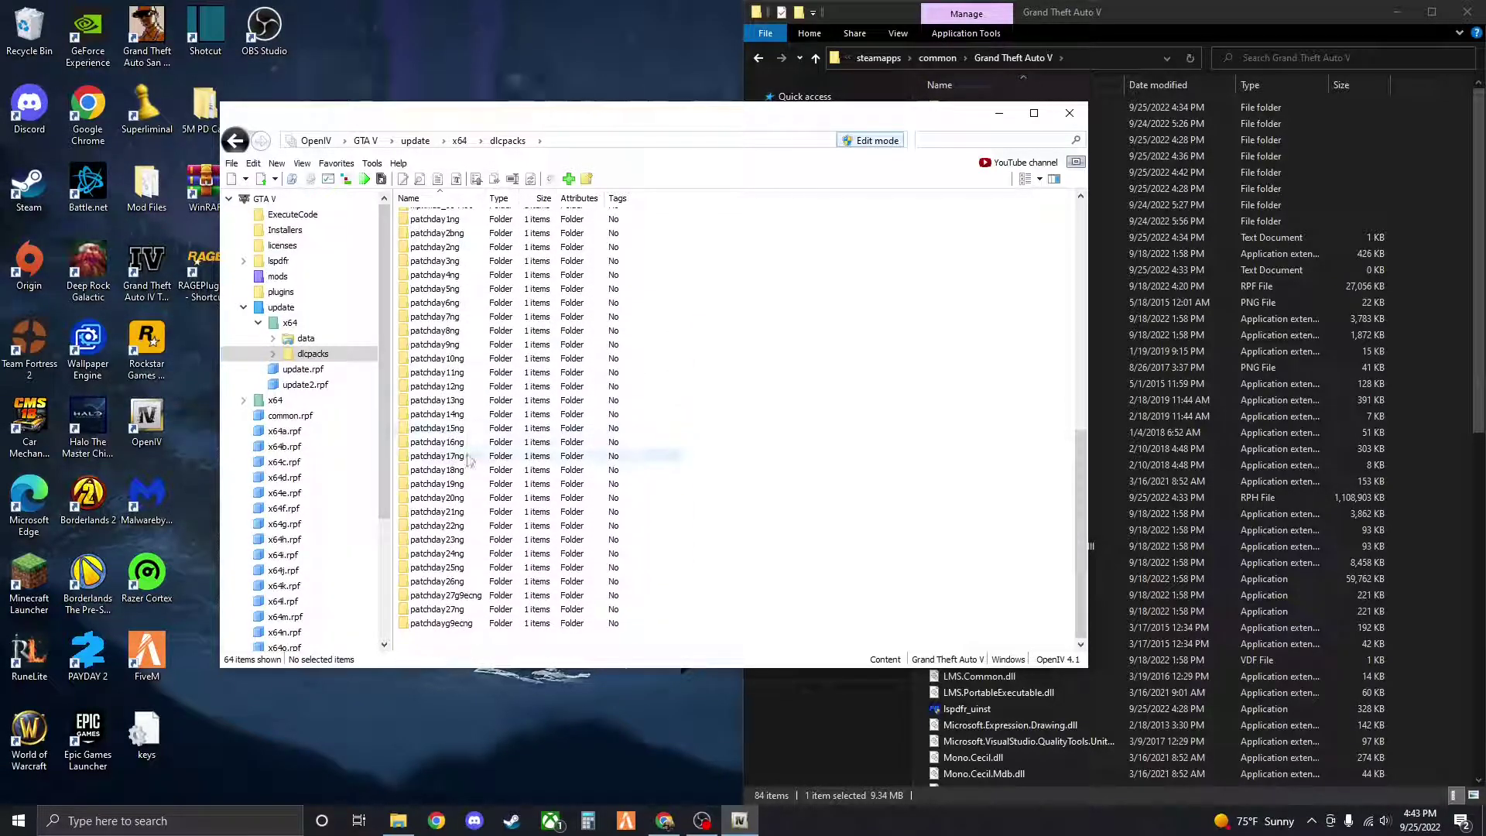
double_click(439, 498)
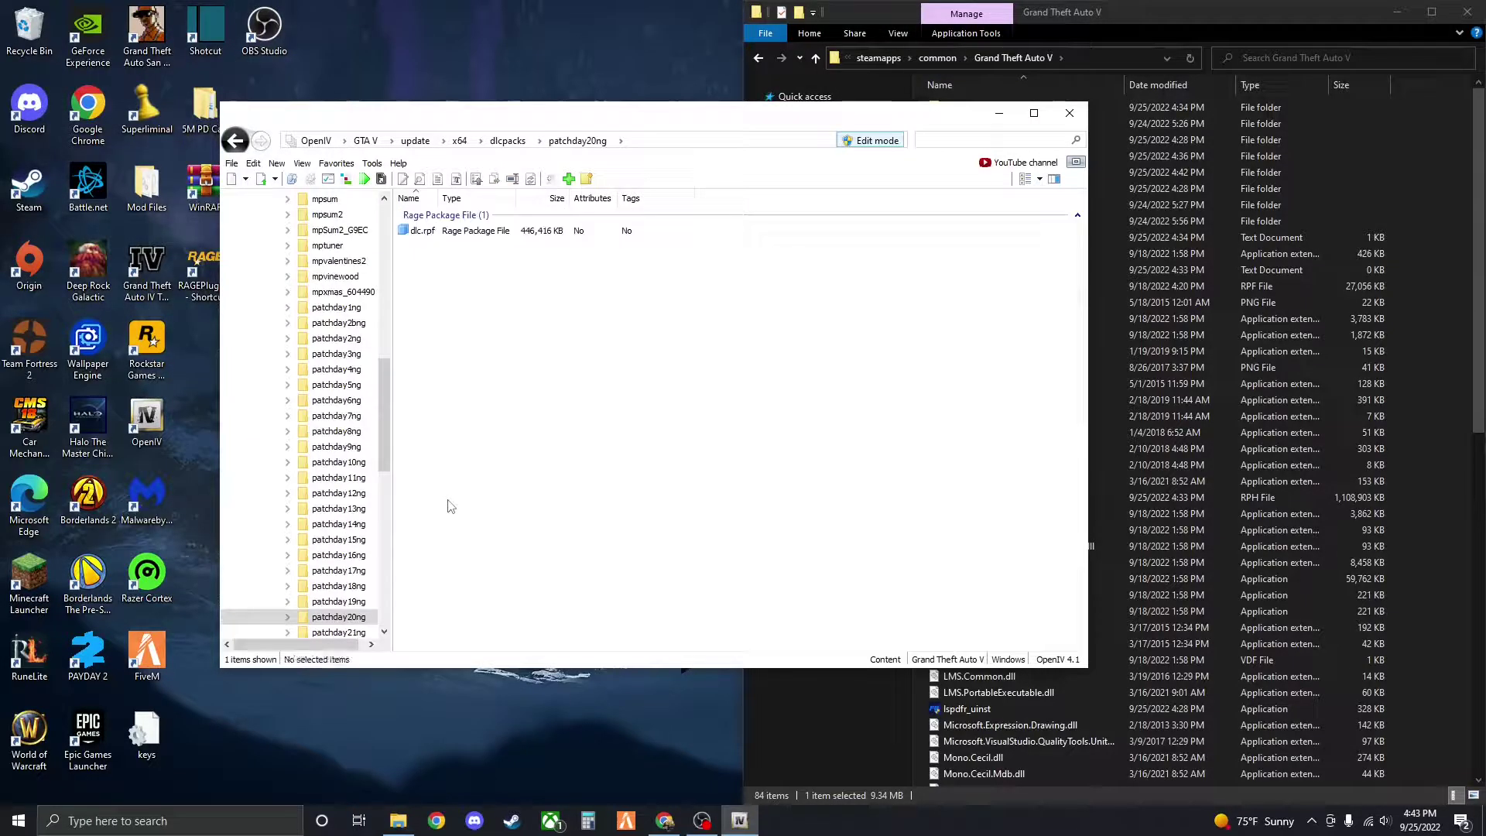
double_click(439, 232)
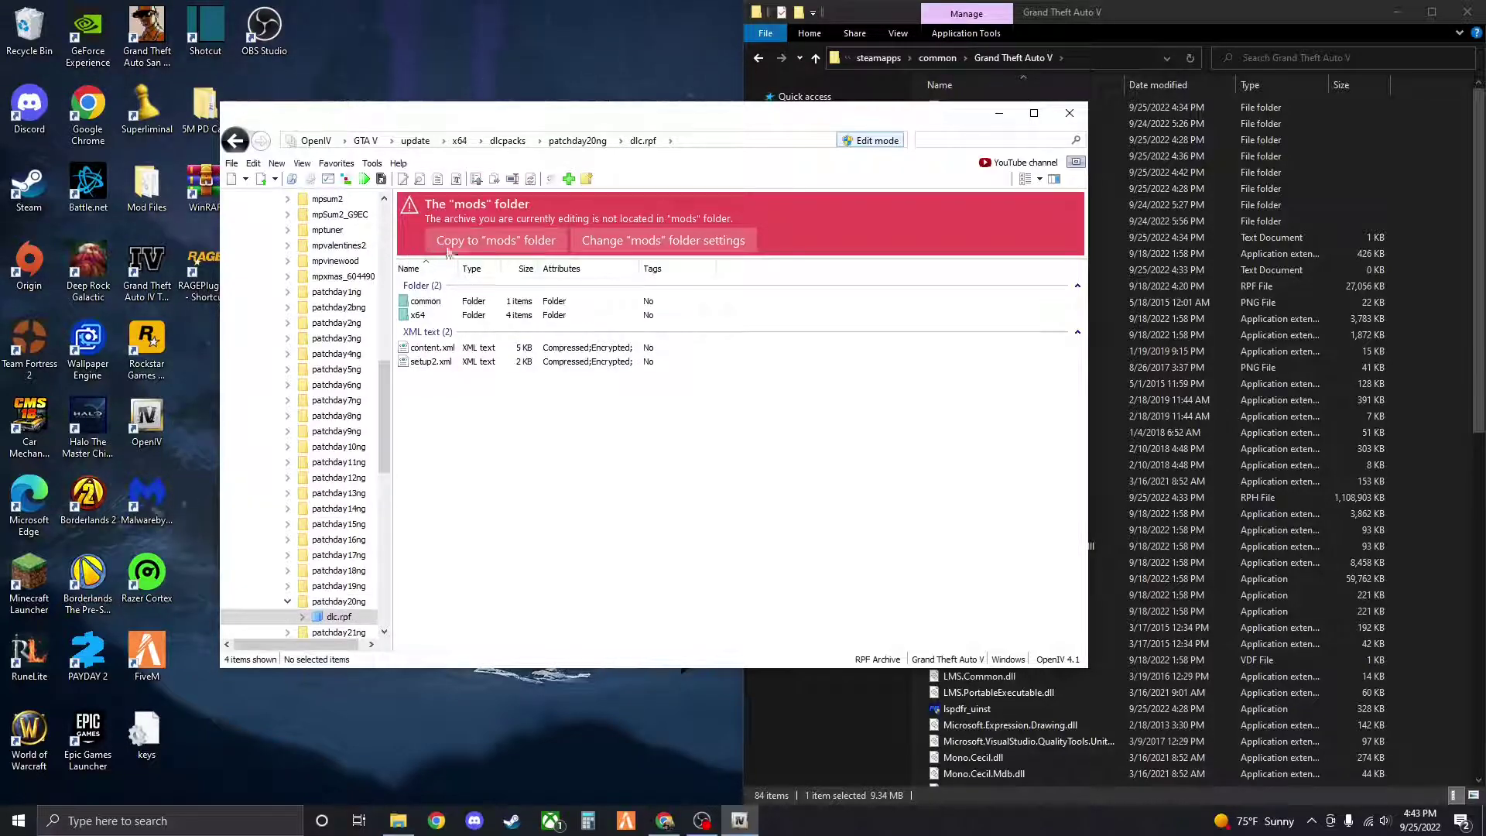
left_click(468, 246)
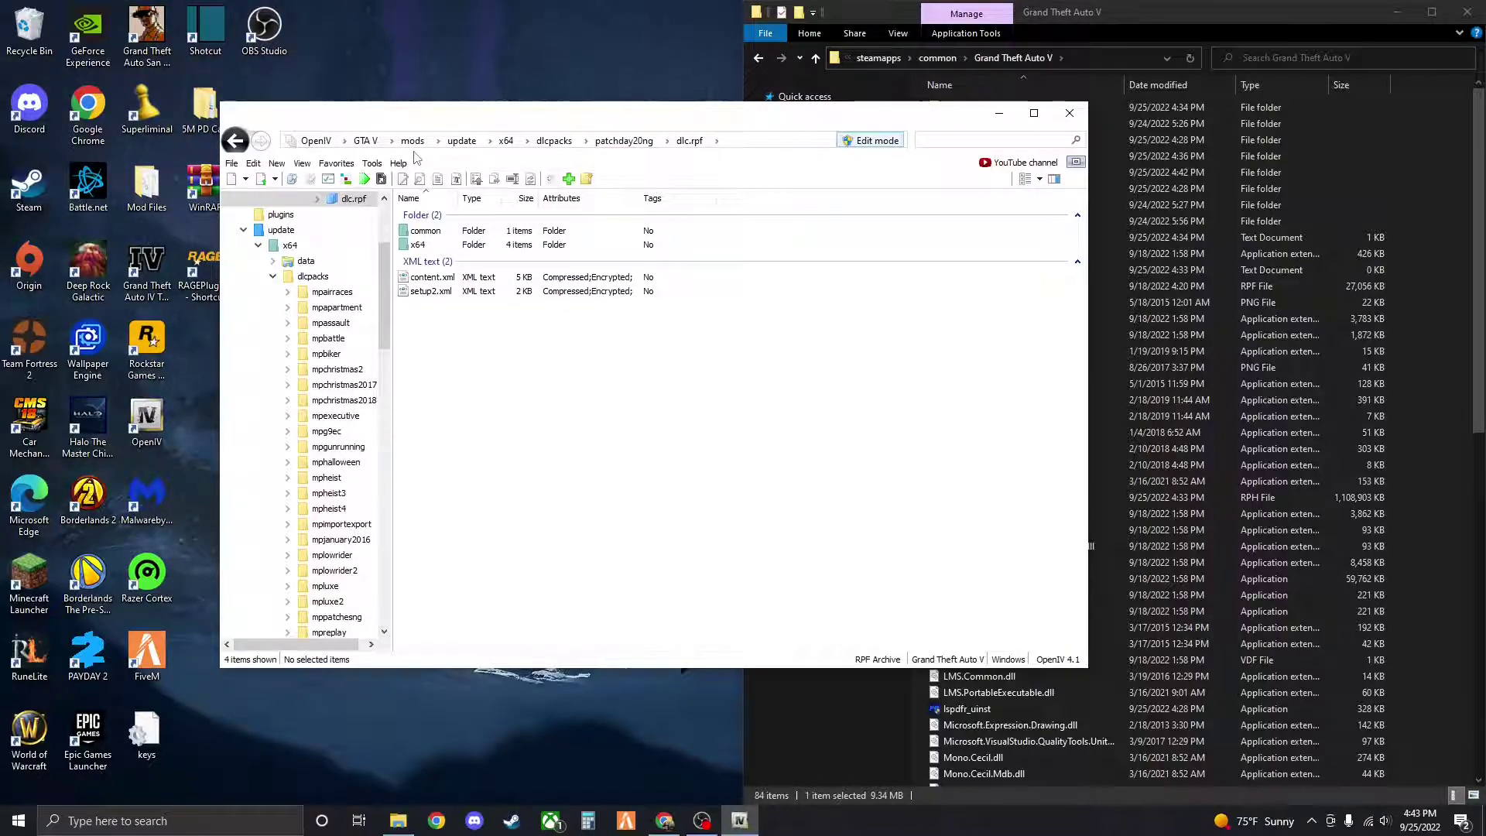
Copy the x64c.rpf archive from the GTA V root to the "mods" folder and return to the root
left_click(366, 141)
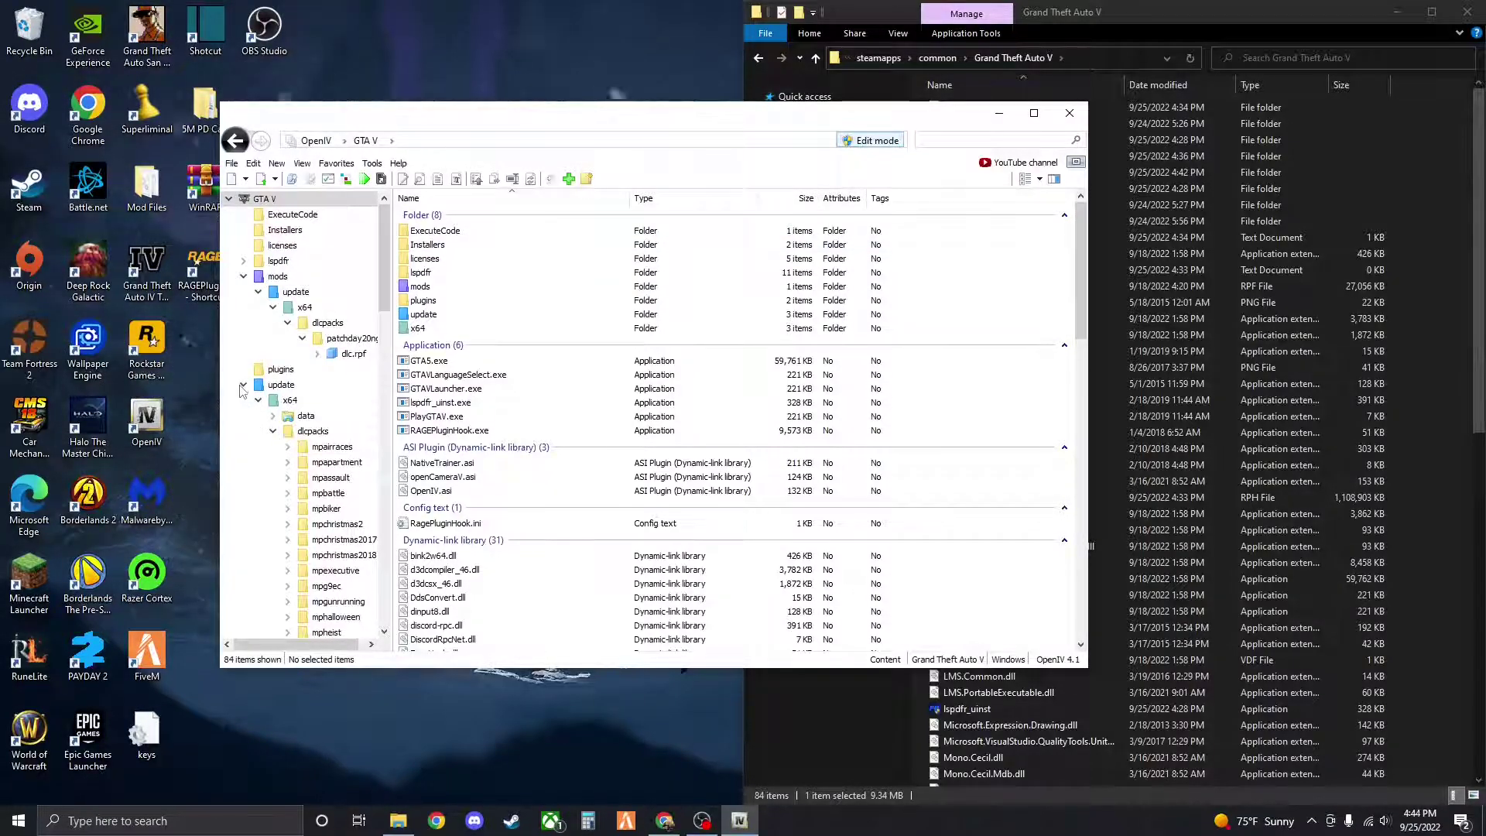
left_click(242, 387)
left_click(243, 385)
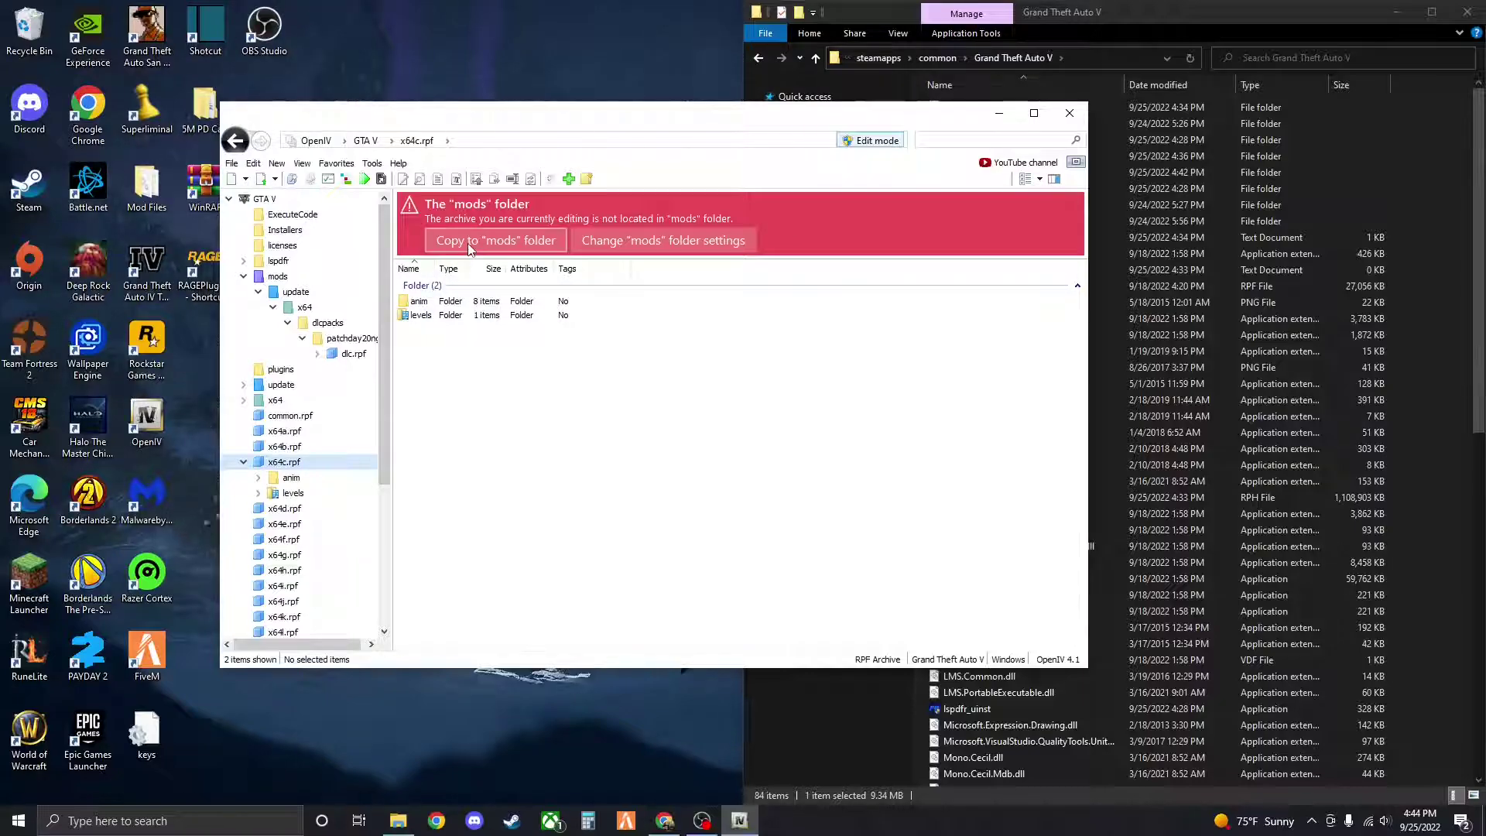
left_click(469, 242)
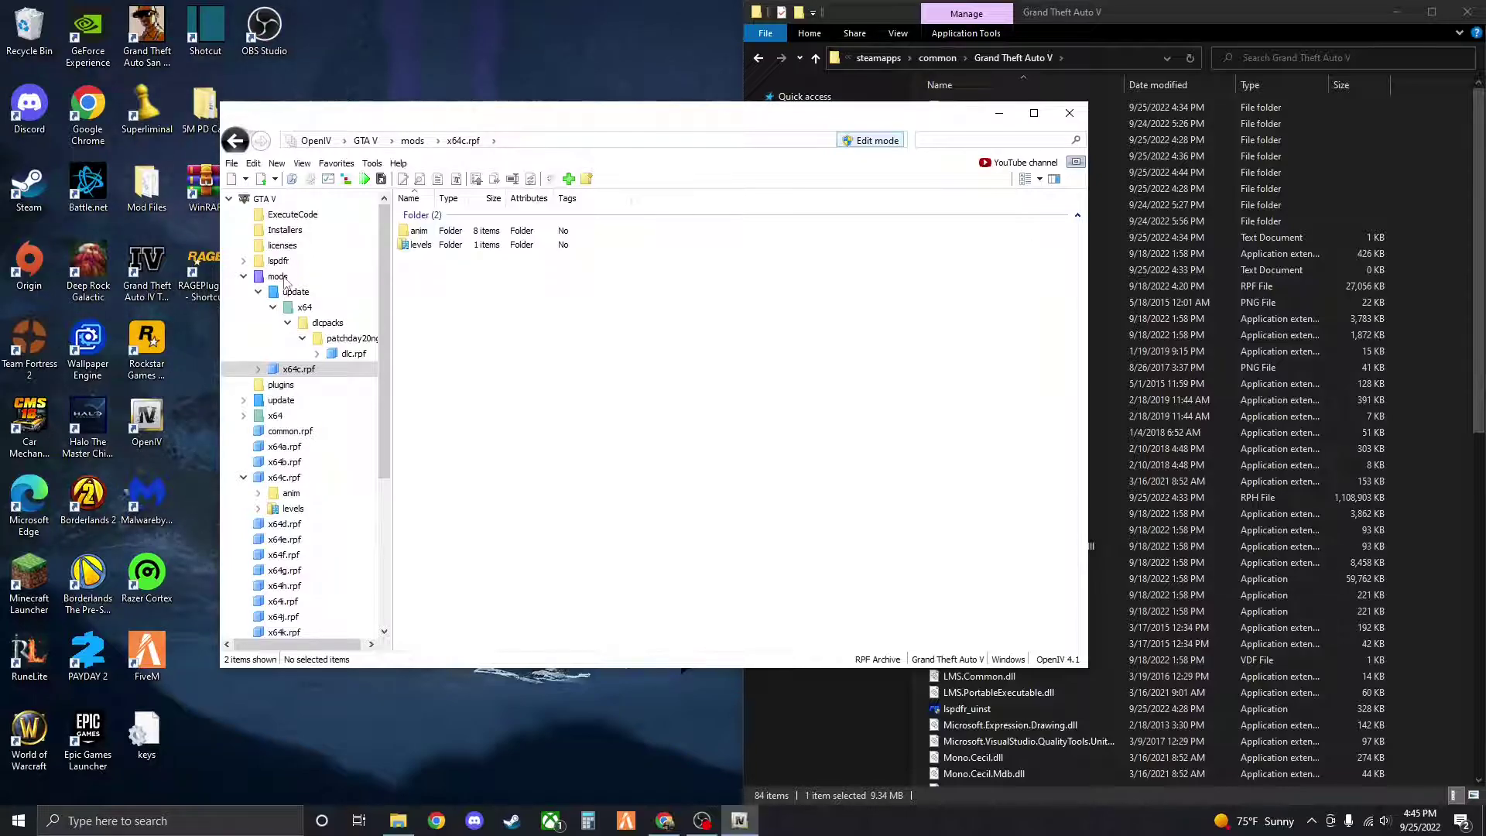
left_click(365, 141)
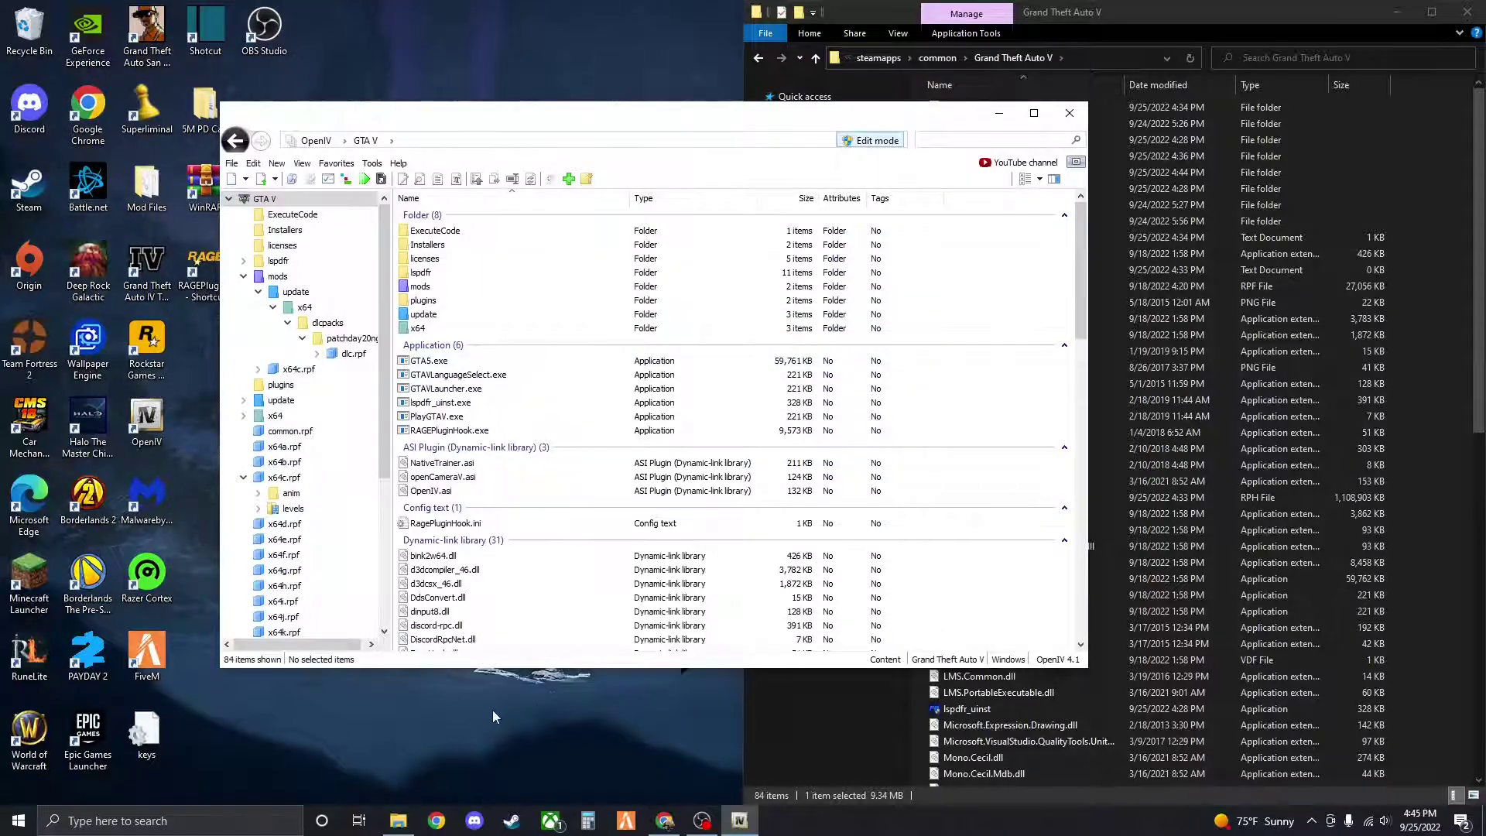
Switch to Chrome, open the full downloads list and locate the f817a9-PackfileLimitAdjuster (1).zip download
left_click(664, 821)
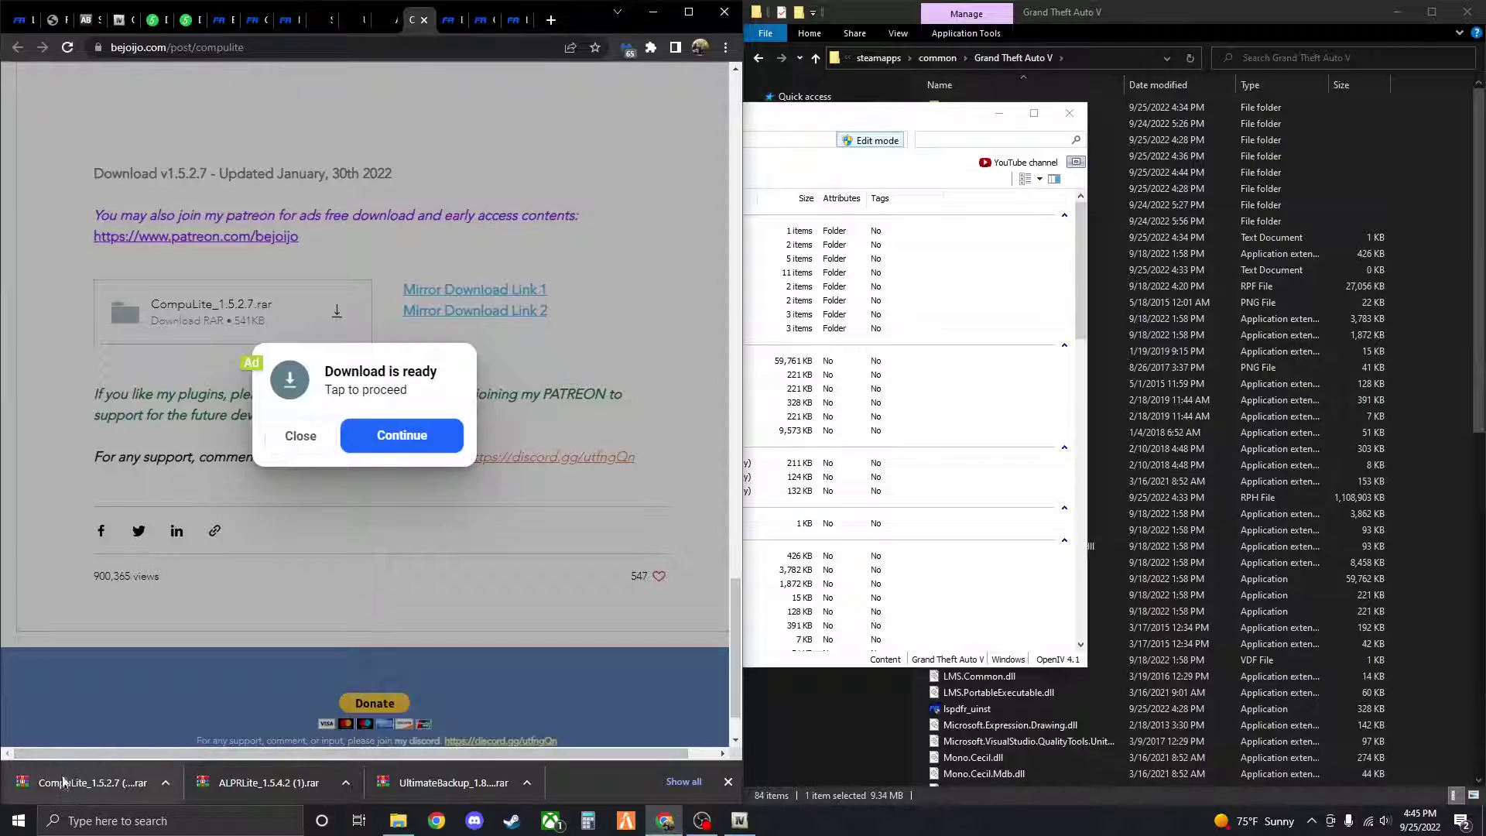
left_click(668, 782)
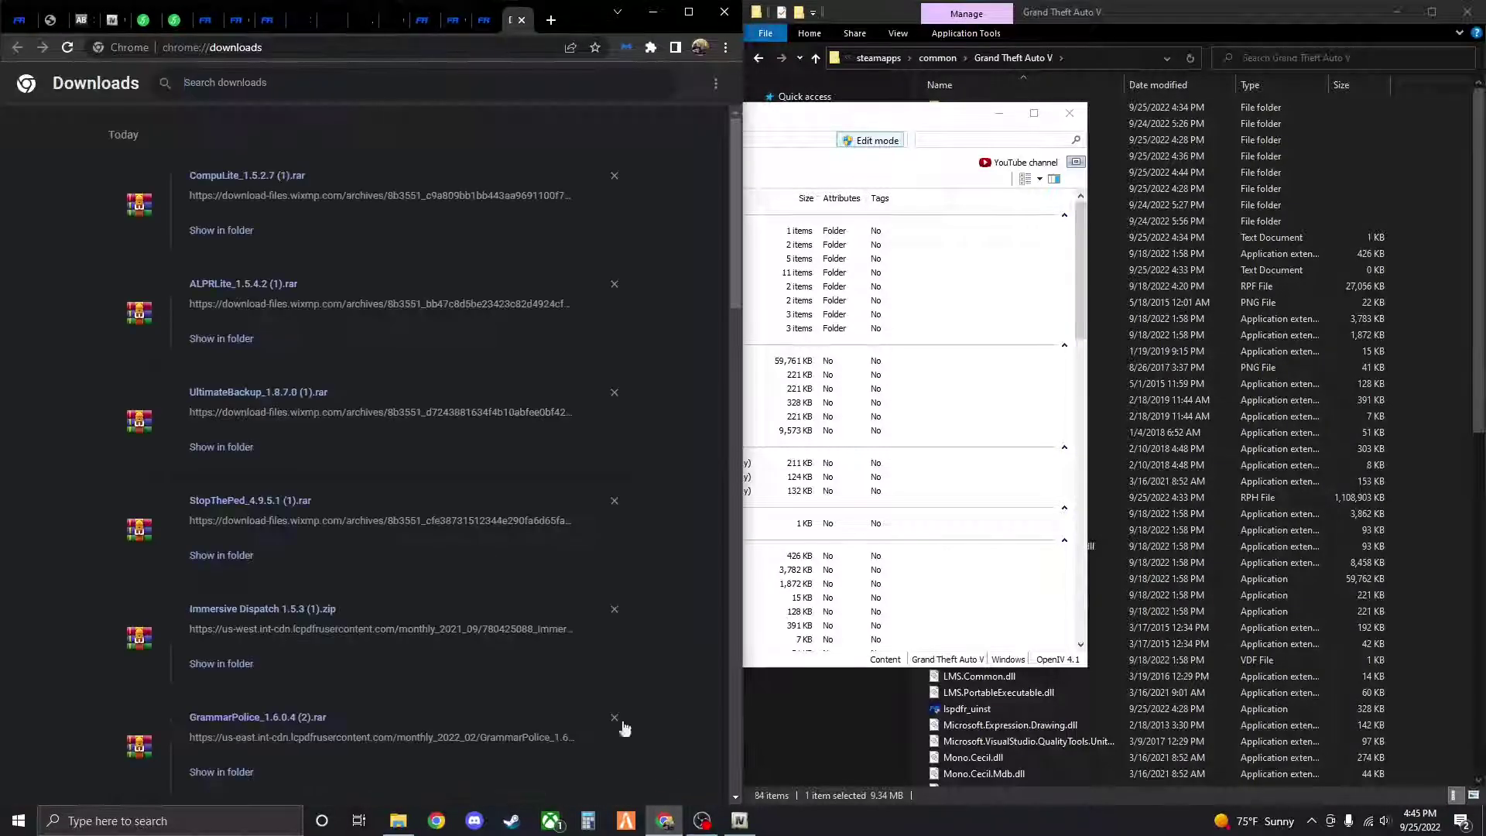
scroll(321, 304, "down", 15)
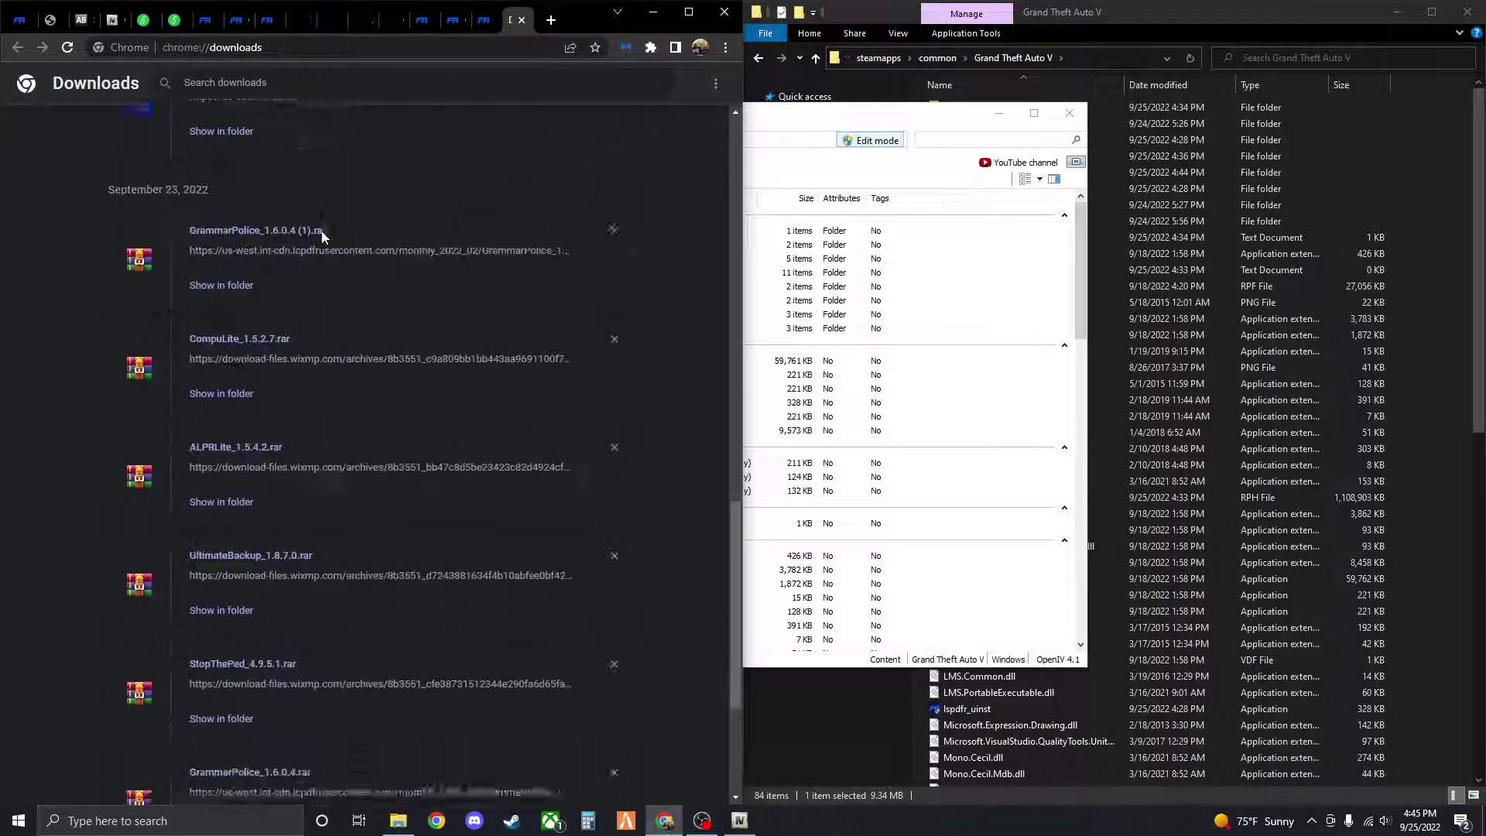
scroll(322, 236, "up", 6)
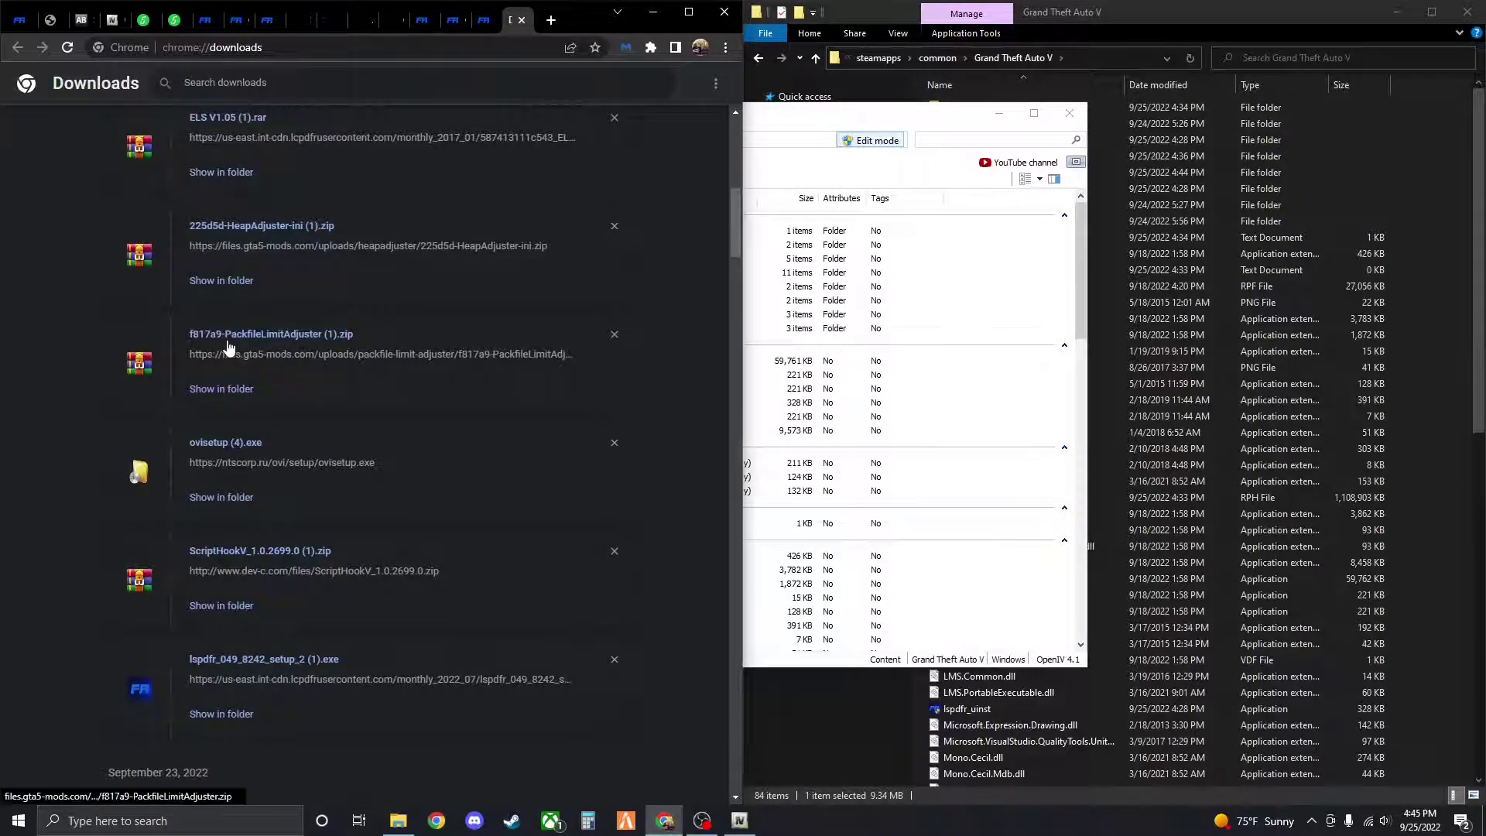
left_click(223, 388)
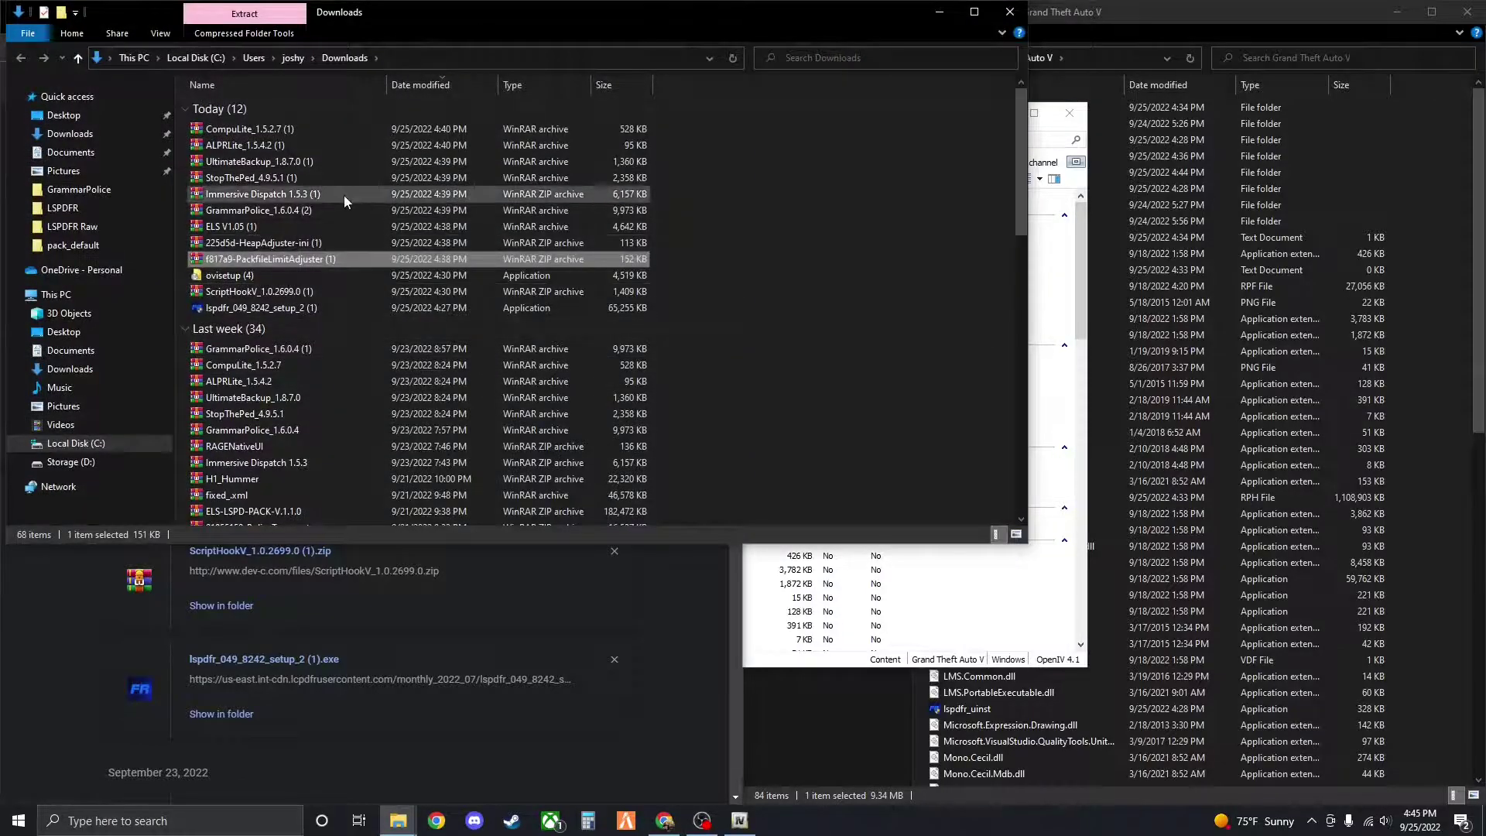
left_click(1012, 13)
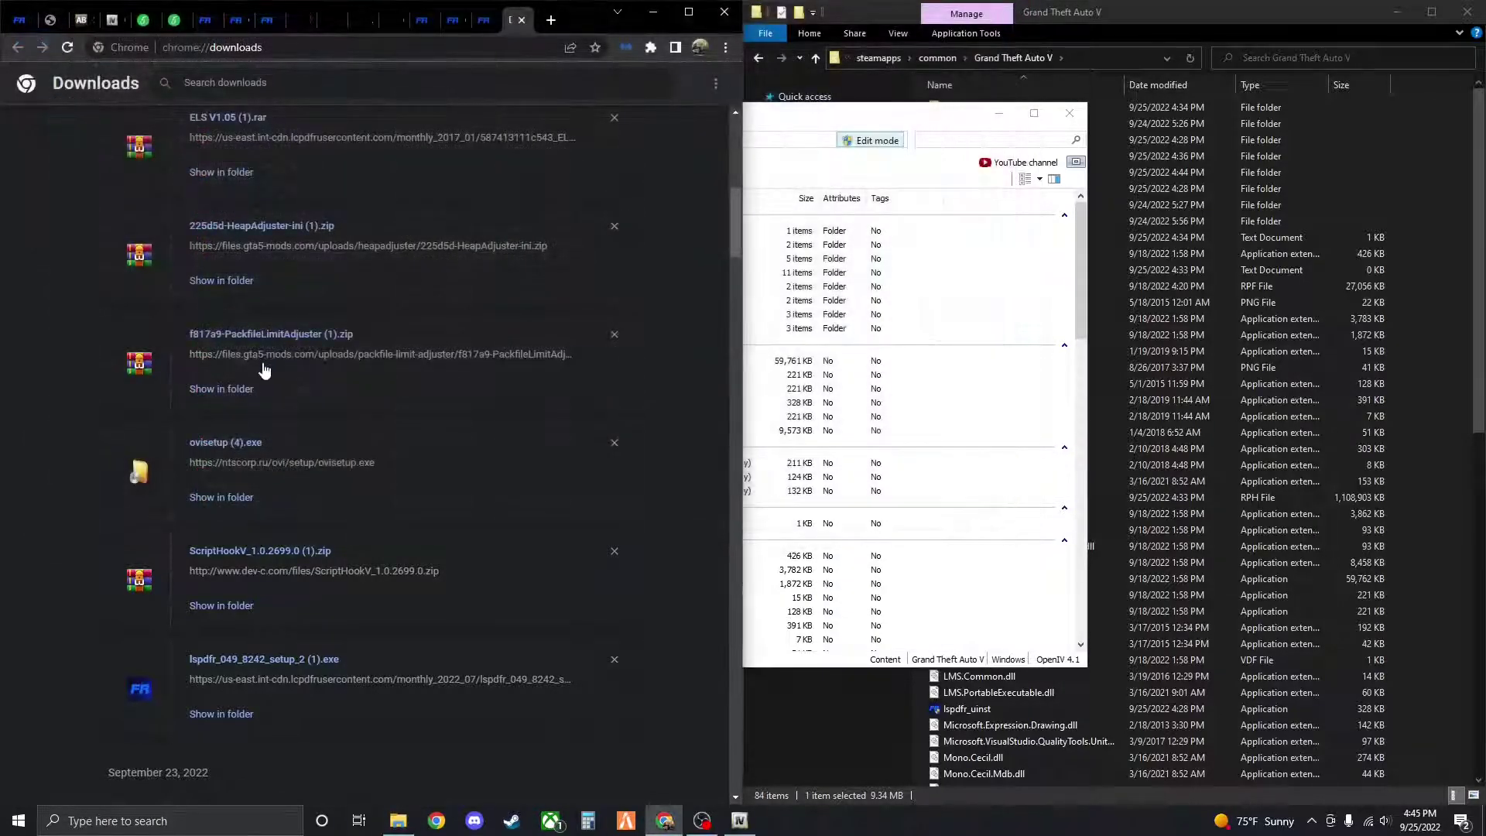
Open f817a9-PackfileLimitAdjuster (1).zip in WinRAR, dismiss the license reminder and move the archive window over the game folder
left_click(276, 341)
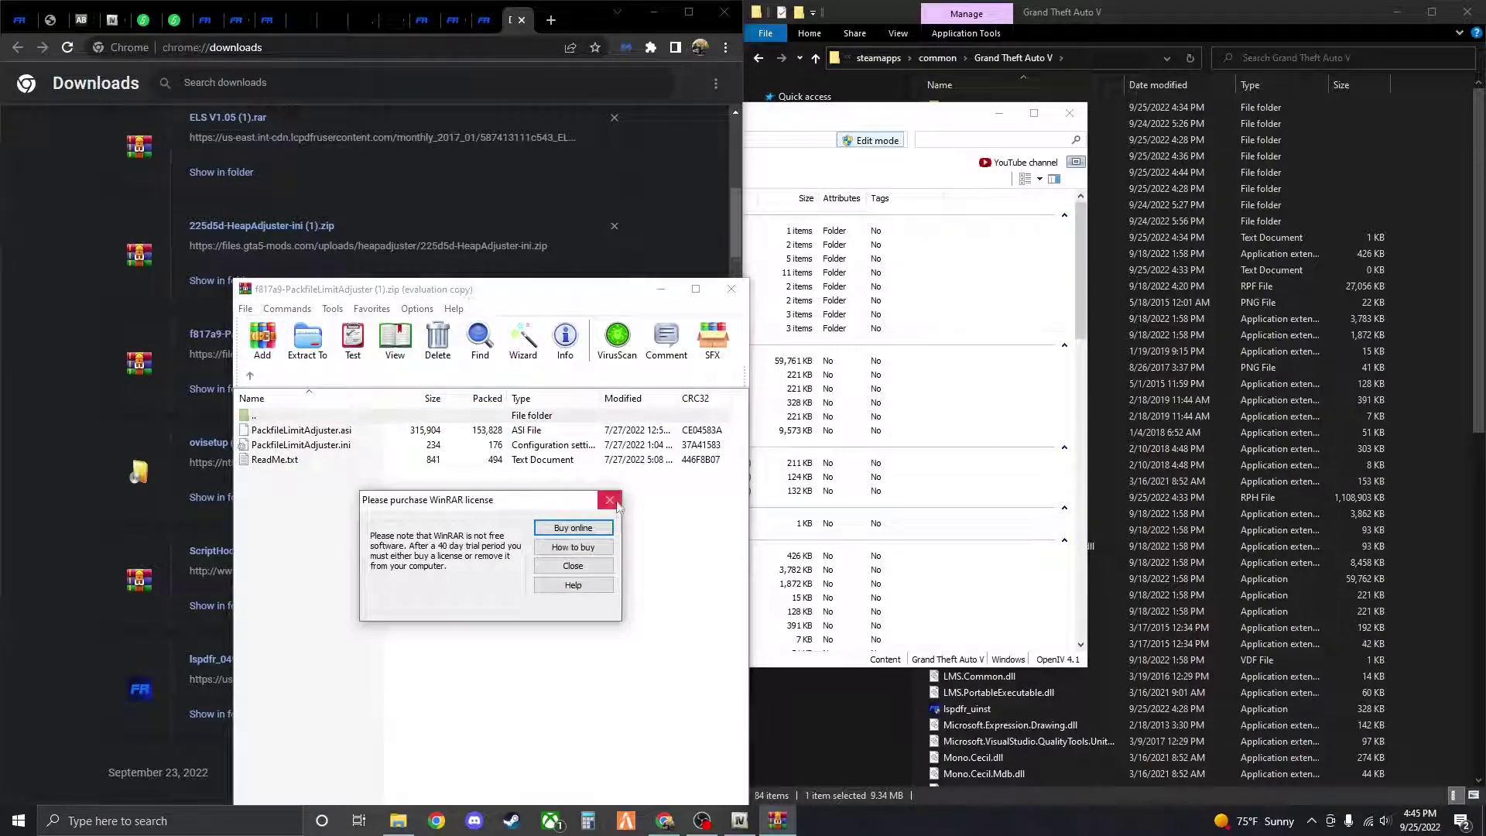
left_click(609, 500)
left_click_drag(544, 299, 1146, 298)
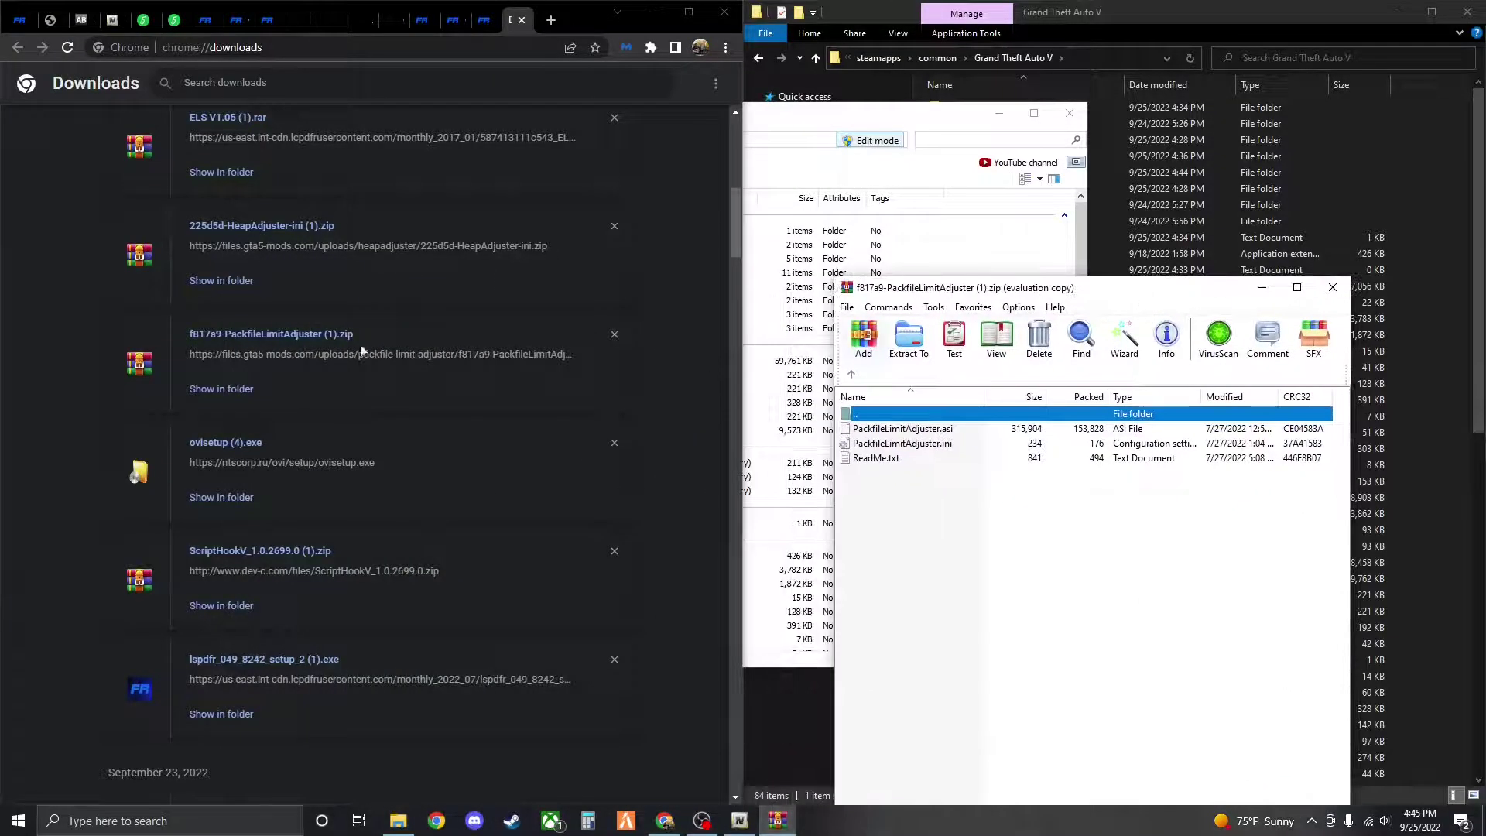
Open 225d5d-HeapAdjuster-ini (1).zip, dismiss the license reminder and stack its window below the PackfileLimitAdjuster title bar
left_click(295, 232)
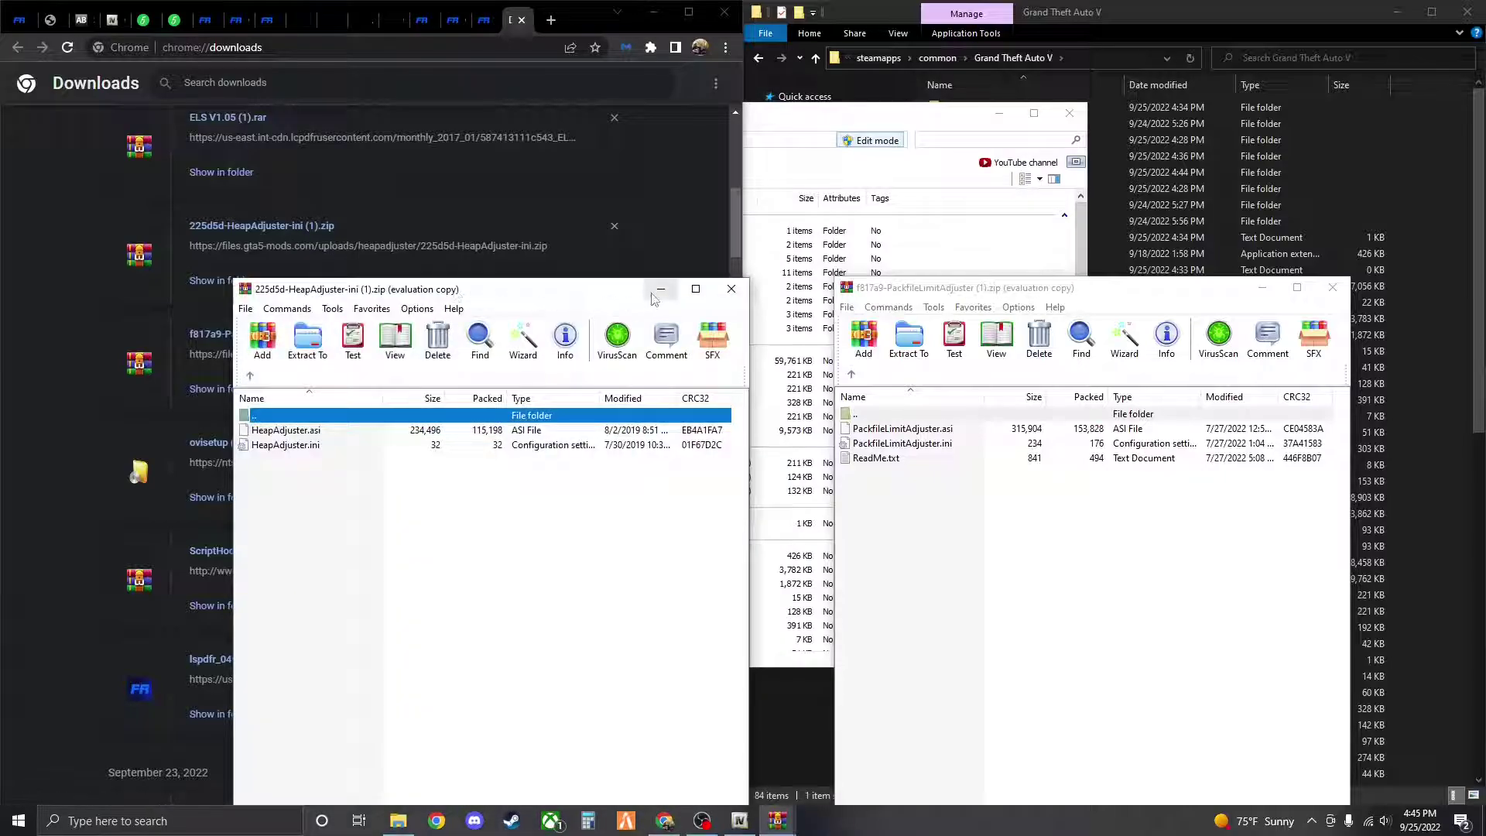
left_click_drag(575, 299, 1078, 326)
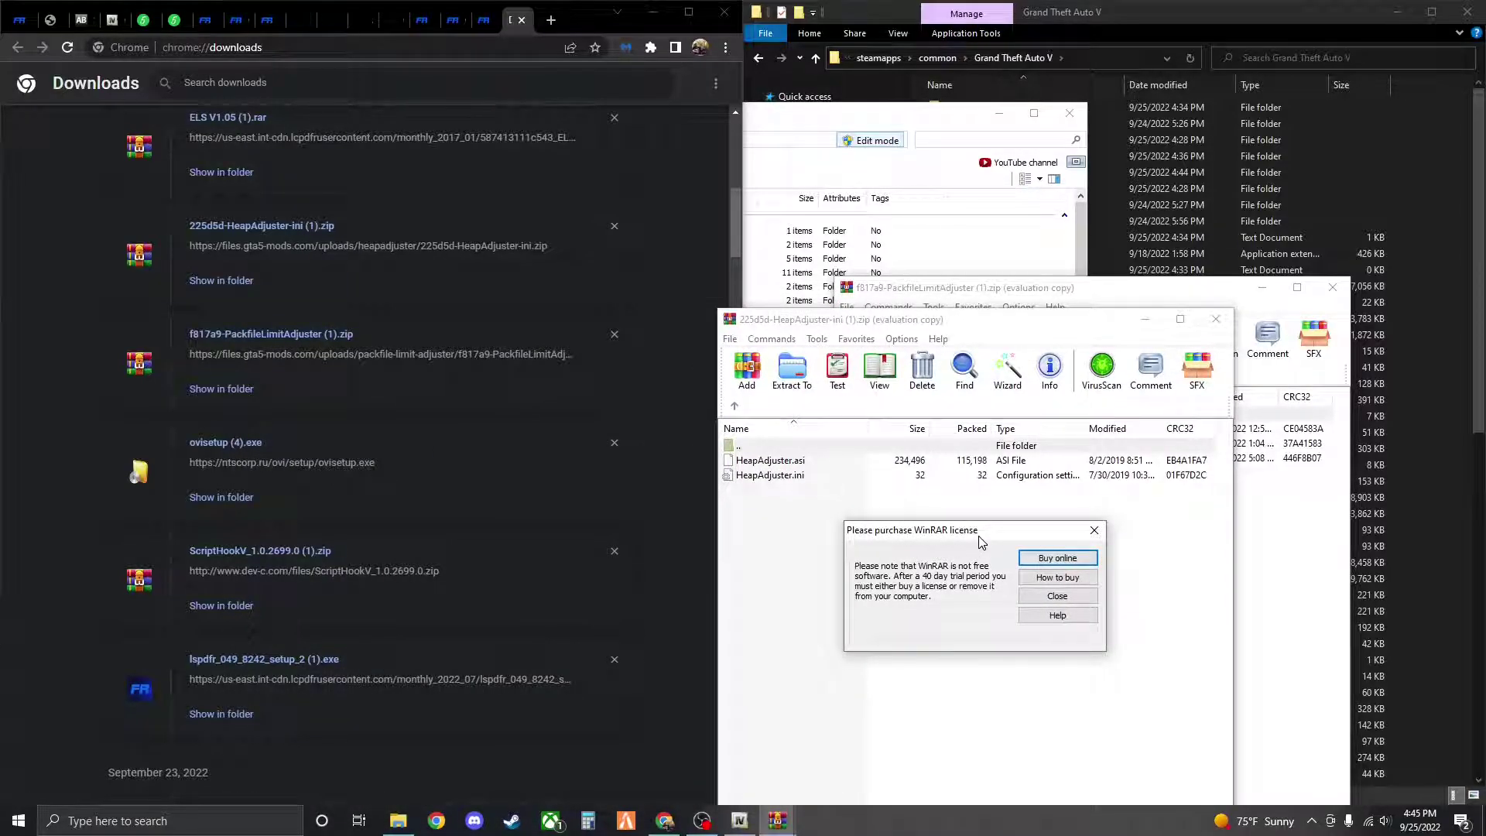
left_click(1095, 531)
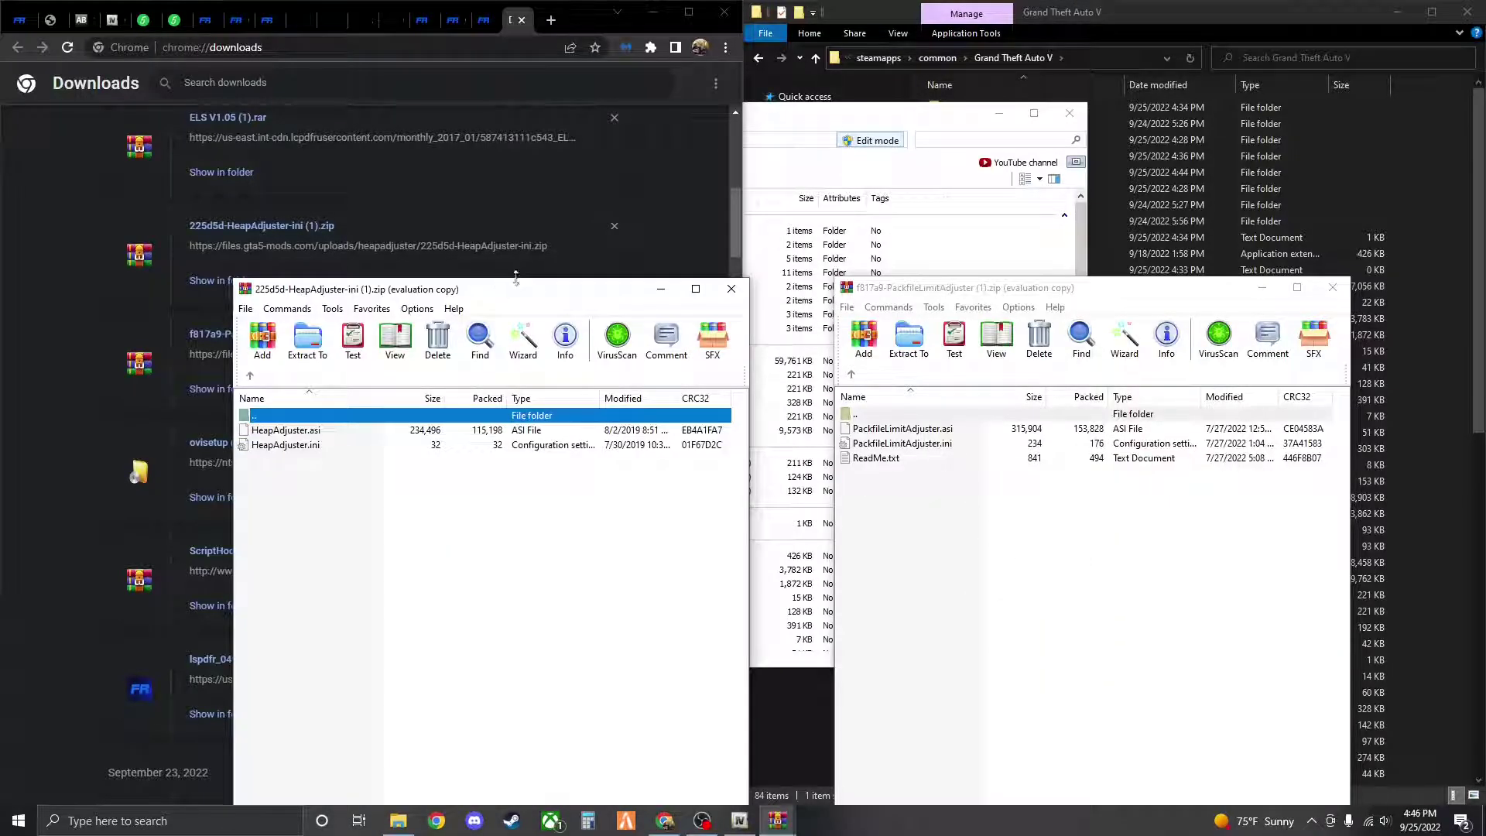
left_click_drag(505, 297, 1111, 341)
Open ELS V1.05 (1).rar, dismiss the license reminder and stack its window below the HeapAdjuster title bar
scroll(240, 248, "up", 1)
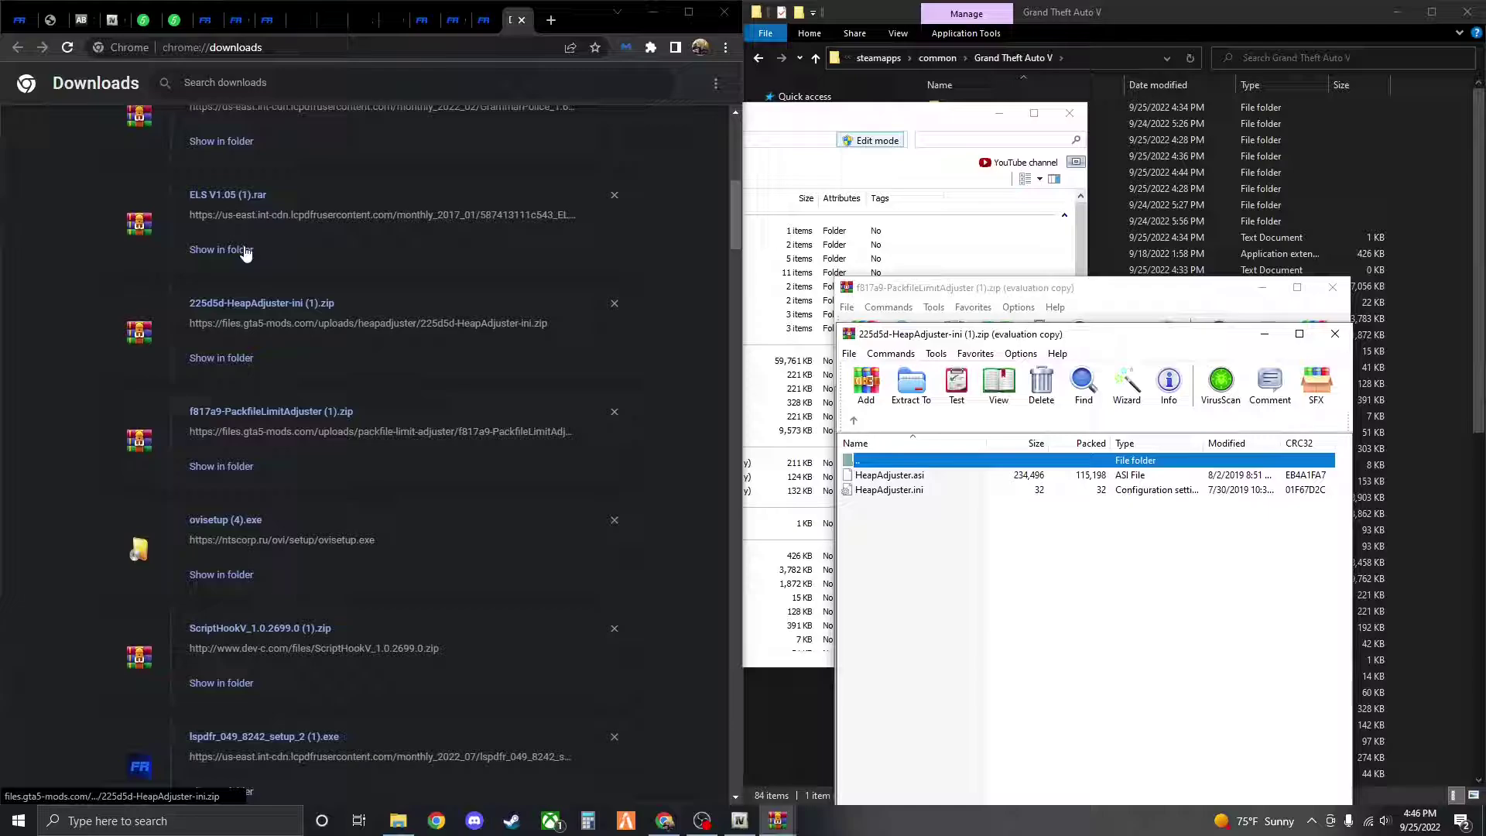
left_click(228, 200)
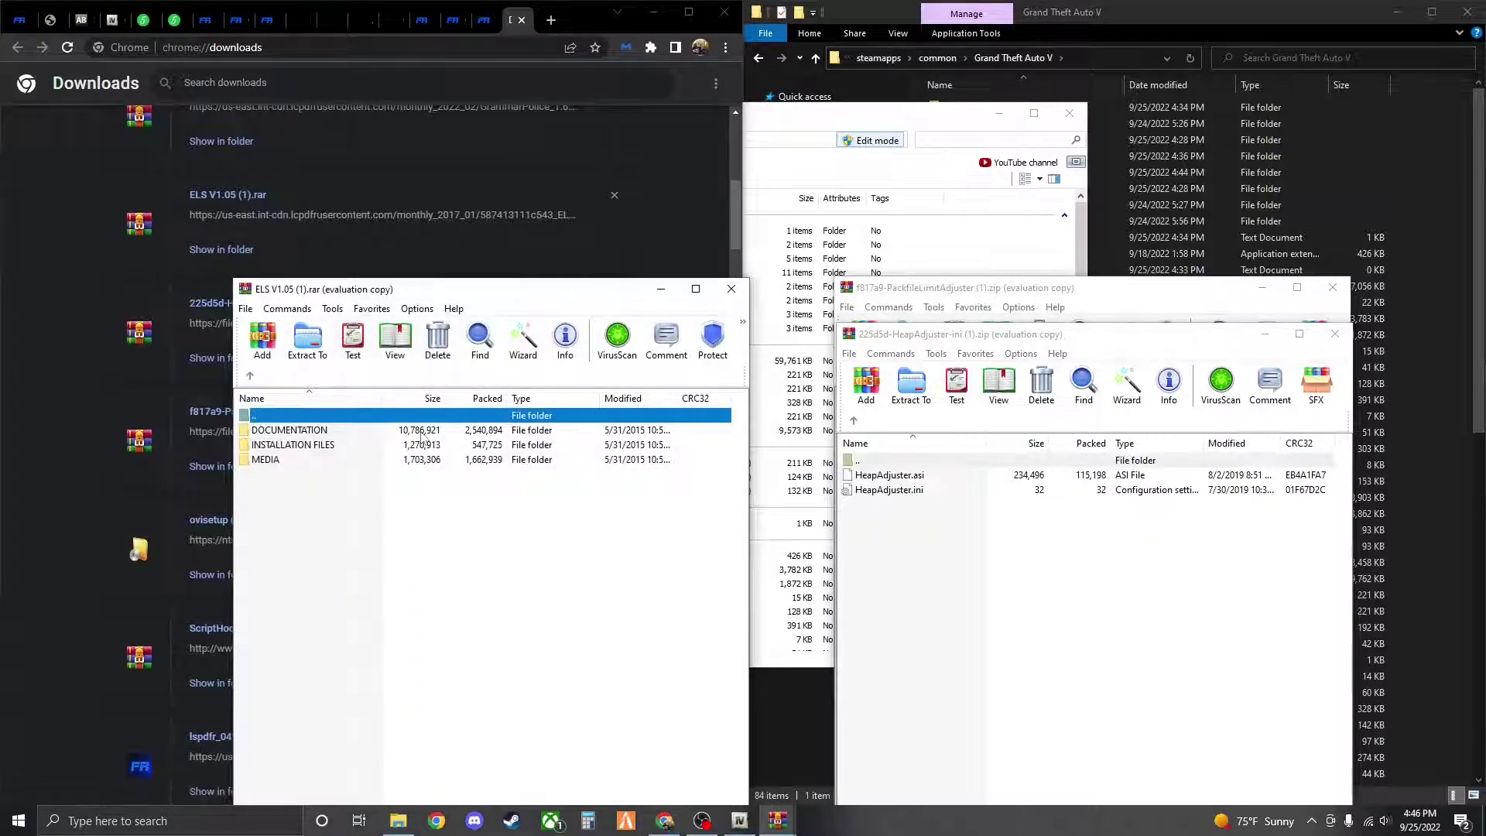
left_click(610, 501)
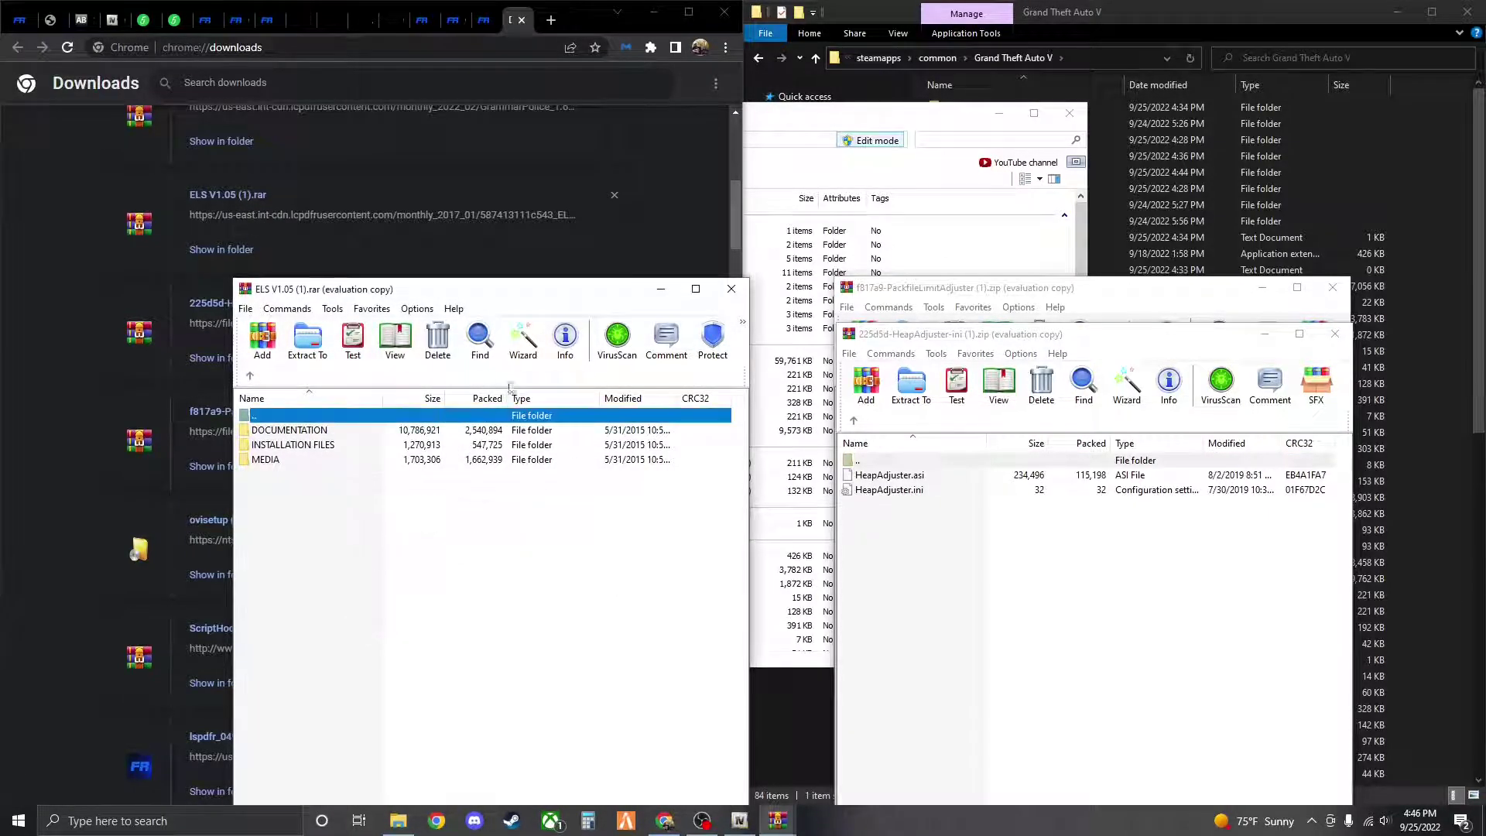
left_click_drag(518, 292, 1121, 379)
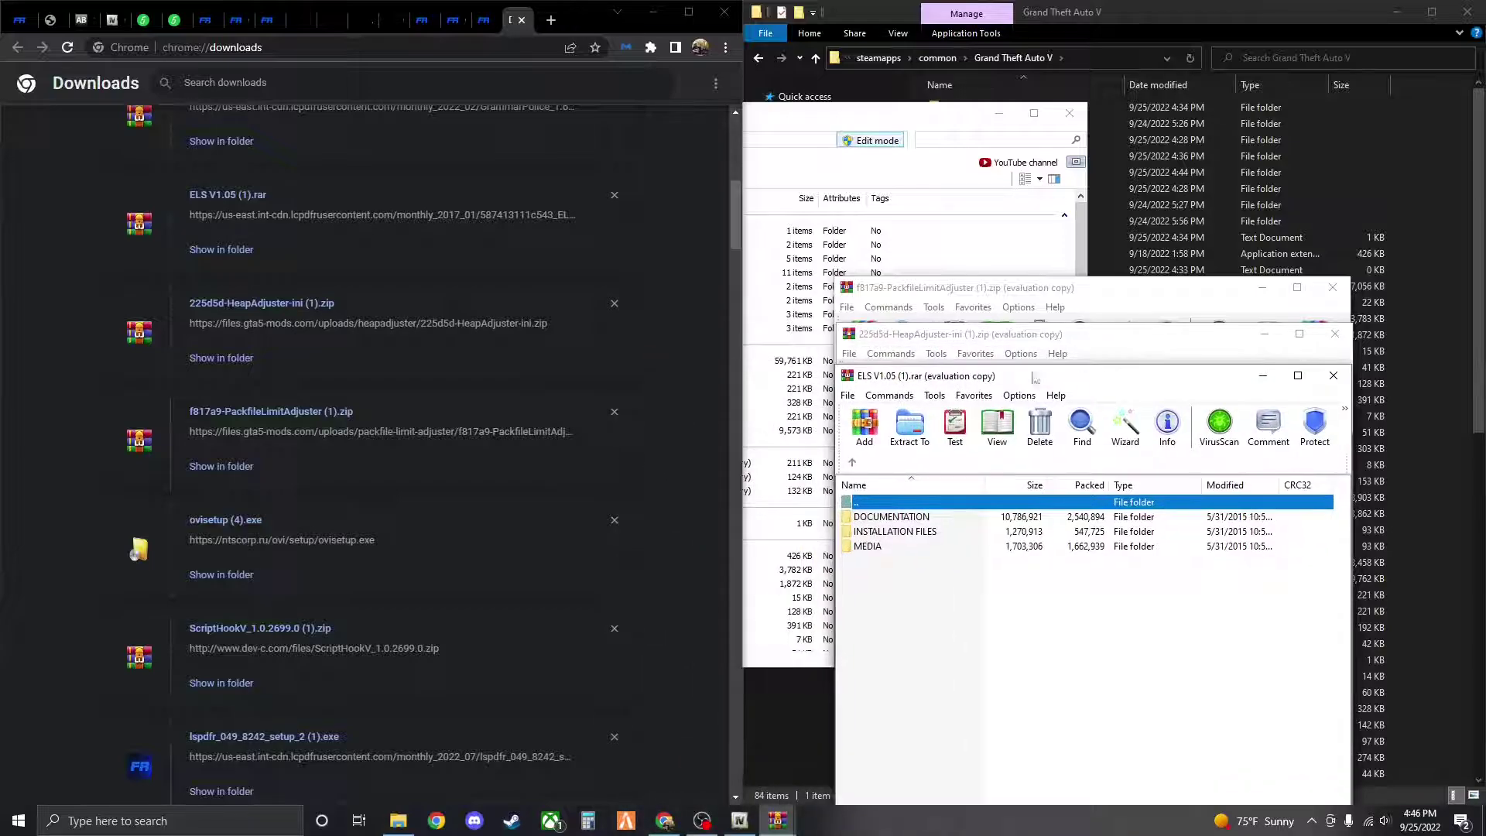
Open the GrammarPolice, Immersive Dispatch, StopThePed, UltimateBackup, ALPRLite and CompuLite downloads and stack their archive windows with the others
scroll(412, 389, "up", 1)
scroll(411, 391, "up", 3)
left_click(238, 320)
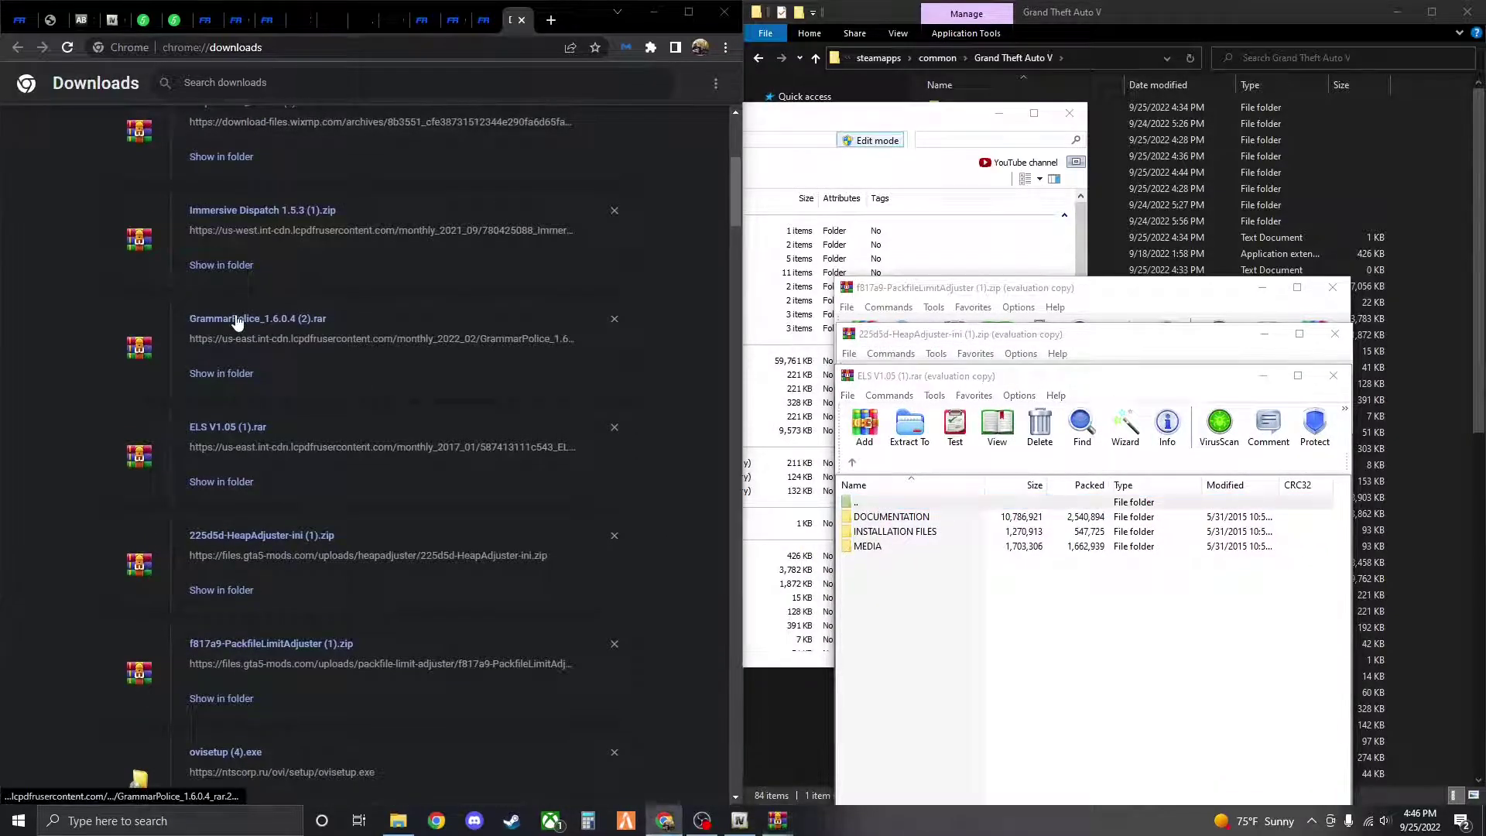
Move the OpenIV window clear of the game folder and select PackfileLimitAdjuster.asi and PackfileLimitAdjuster.ini in their archive
left_click(1039, 162)
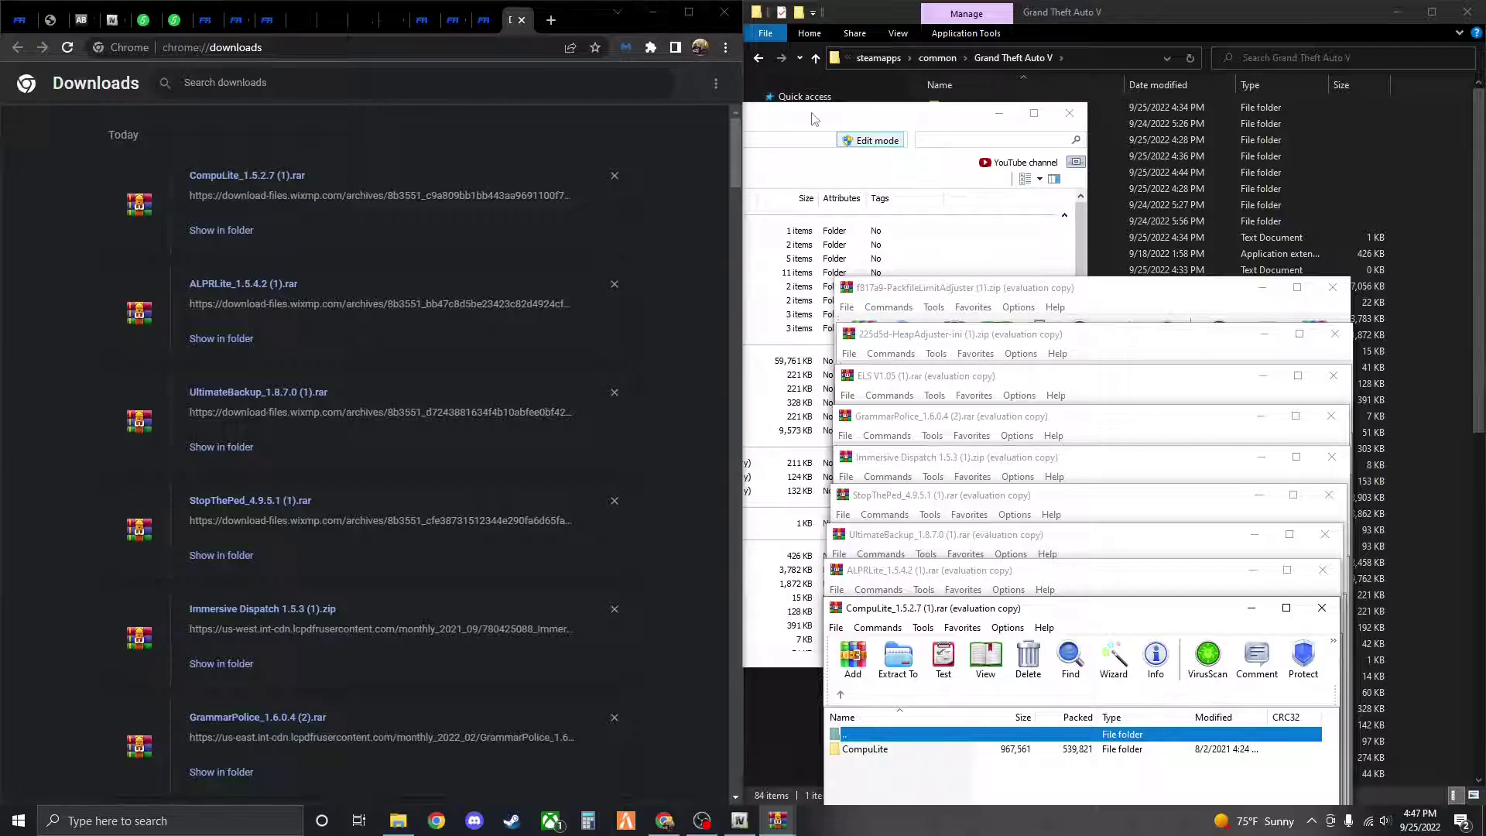
left_click_drag(813, 118, 548, 22)
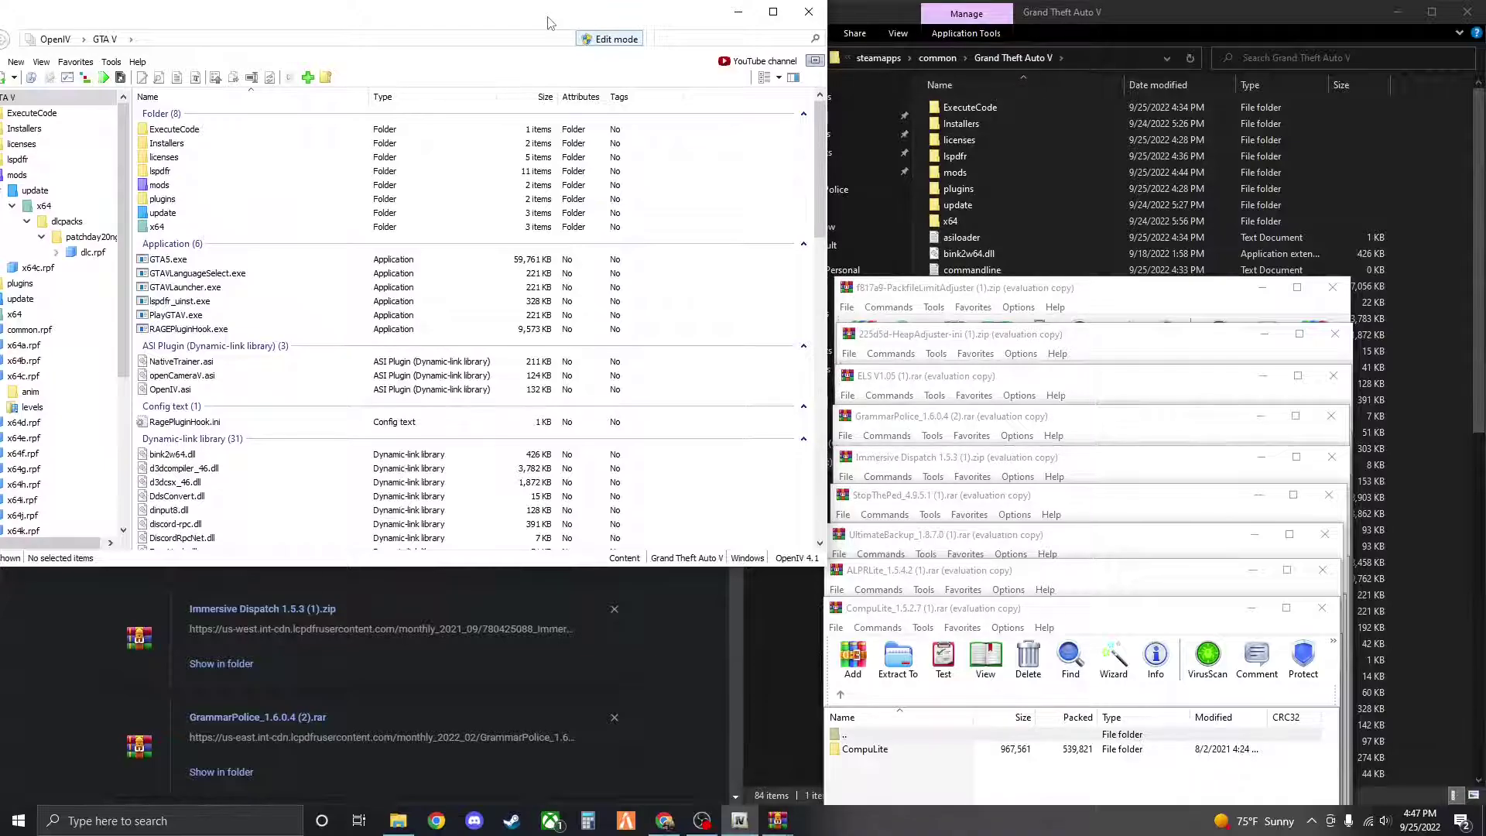
left_click(1026, 295)
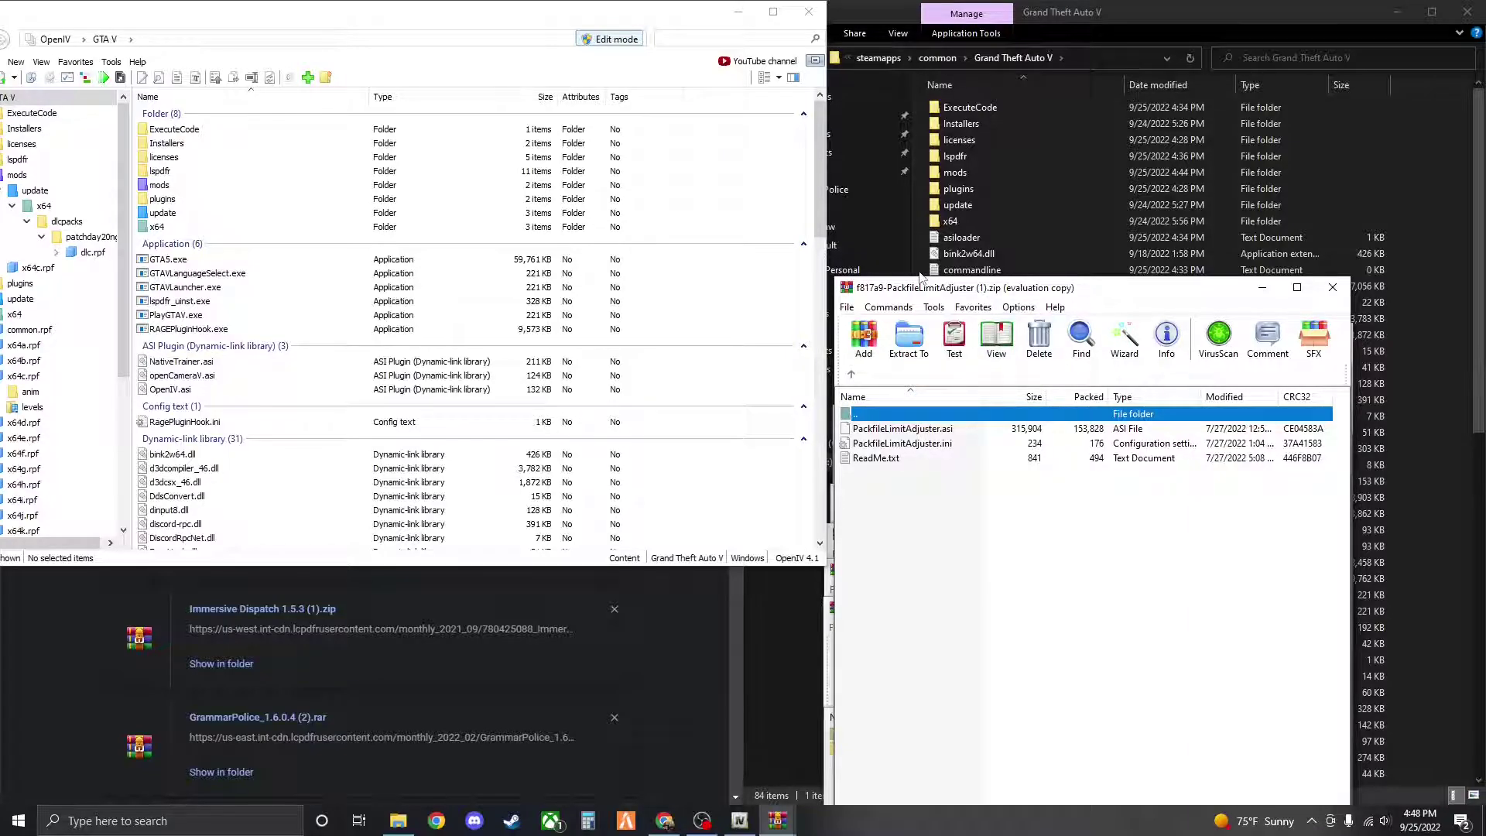
left_click(939, 448)
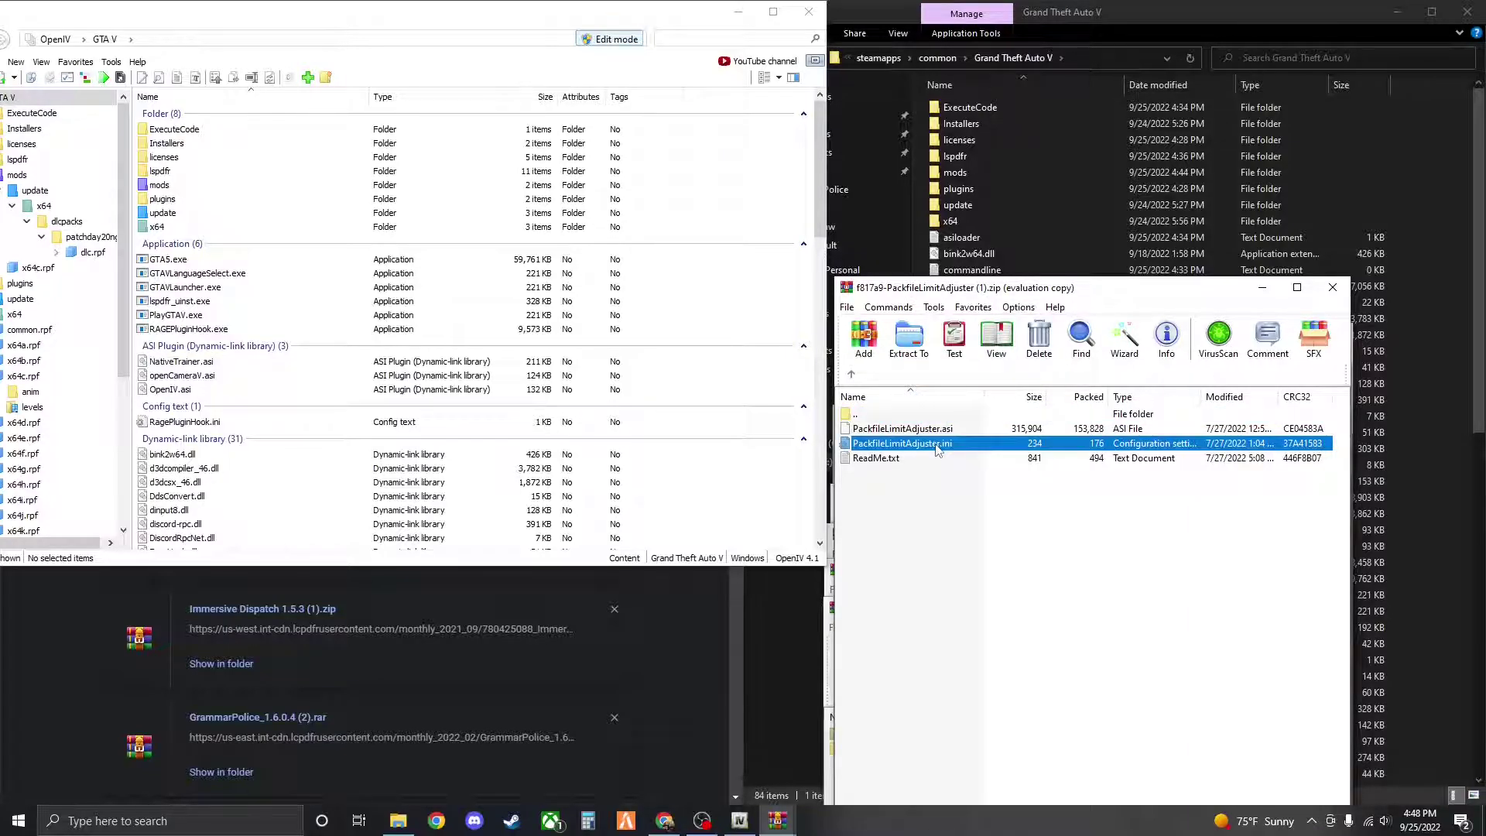
left_click(932, 430, "ctrl")
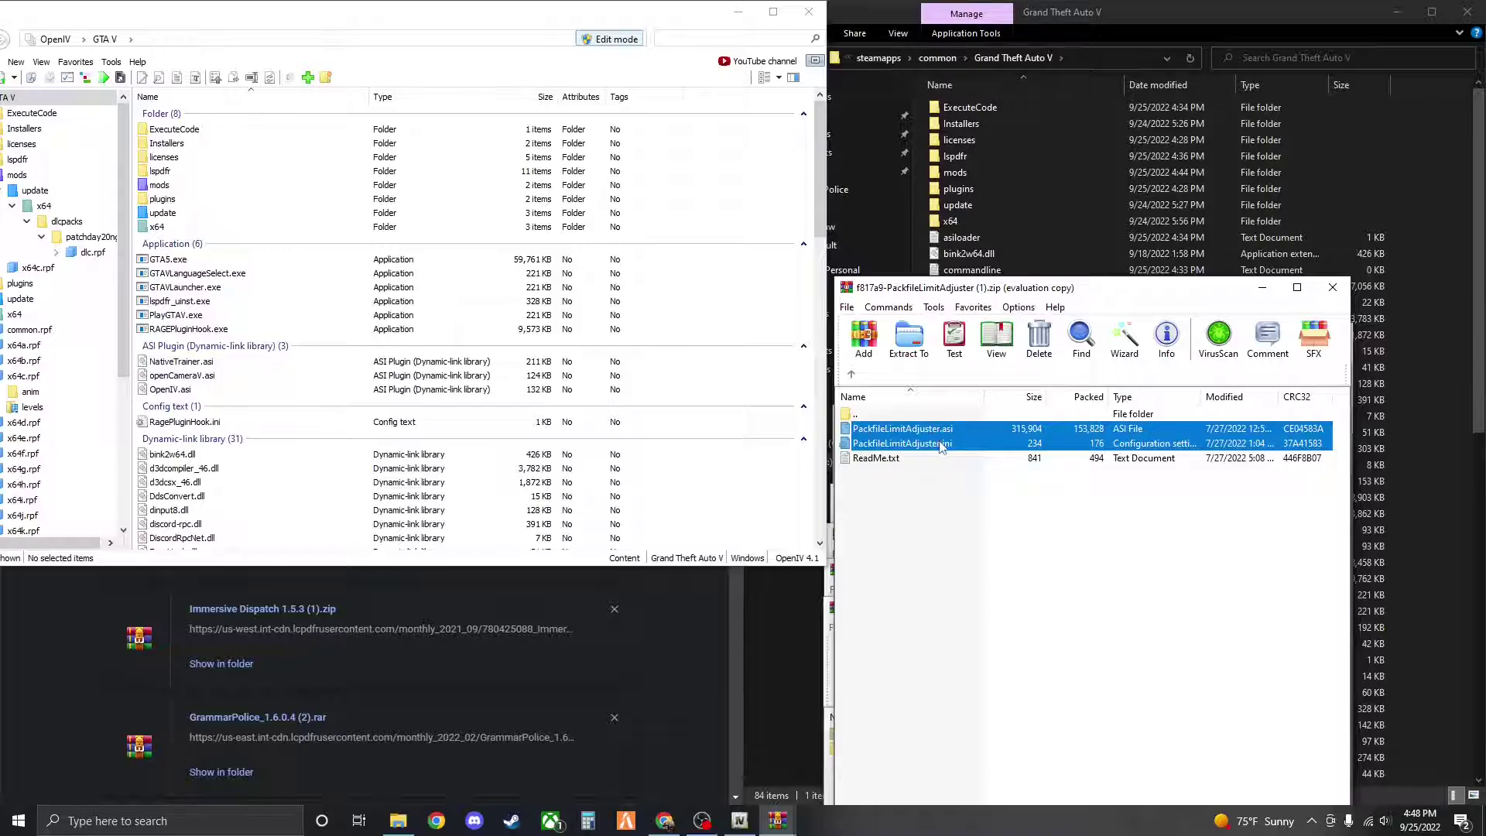
Copy PackfileLimitAdjuster.asi and PackfileLimitAdjuster.ini from their archive into the Grand Theft Auto V folder, then close the archive
left_click(1440, 240)
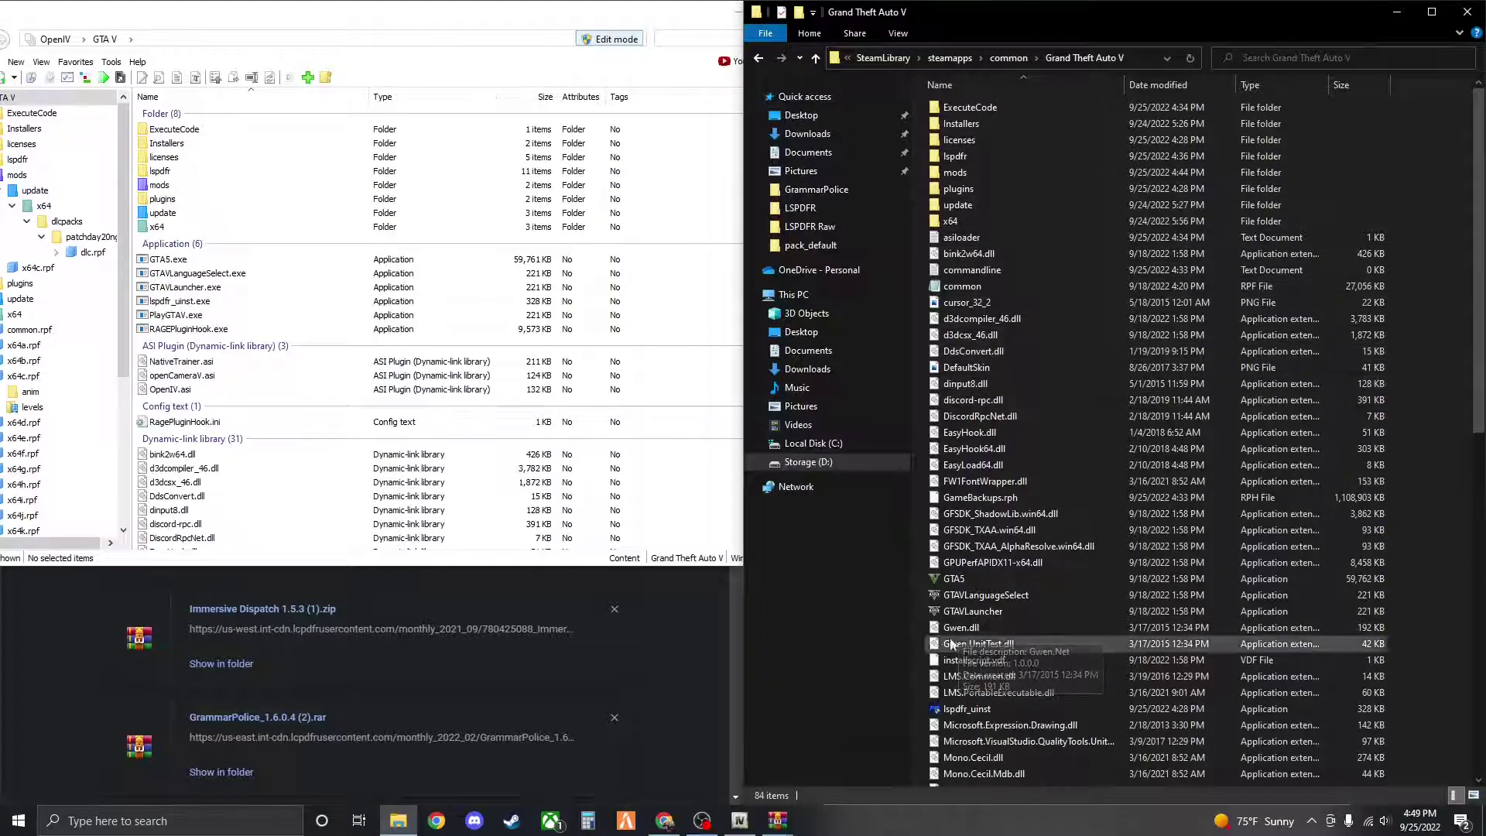
mouse_move(784, 830)
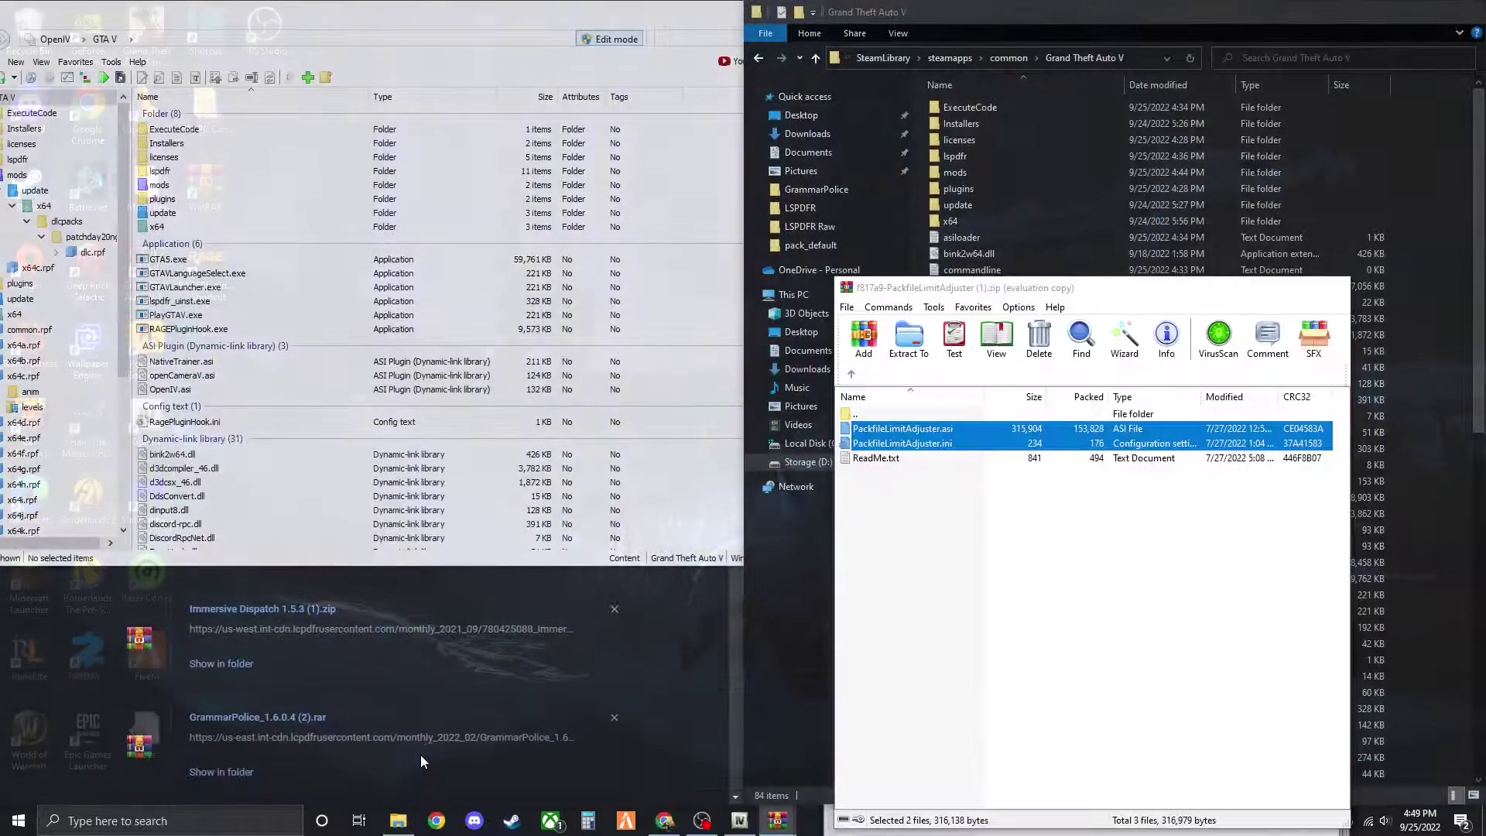
left_click(420, 754)
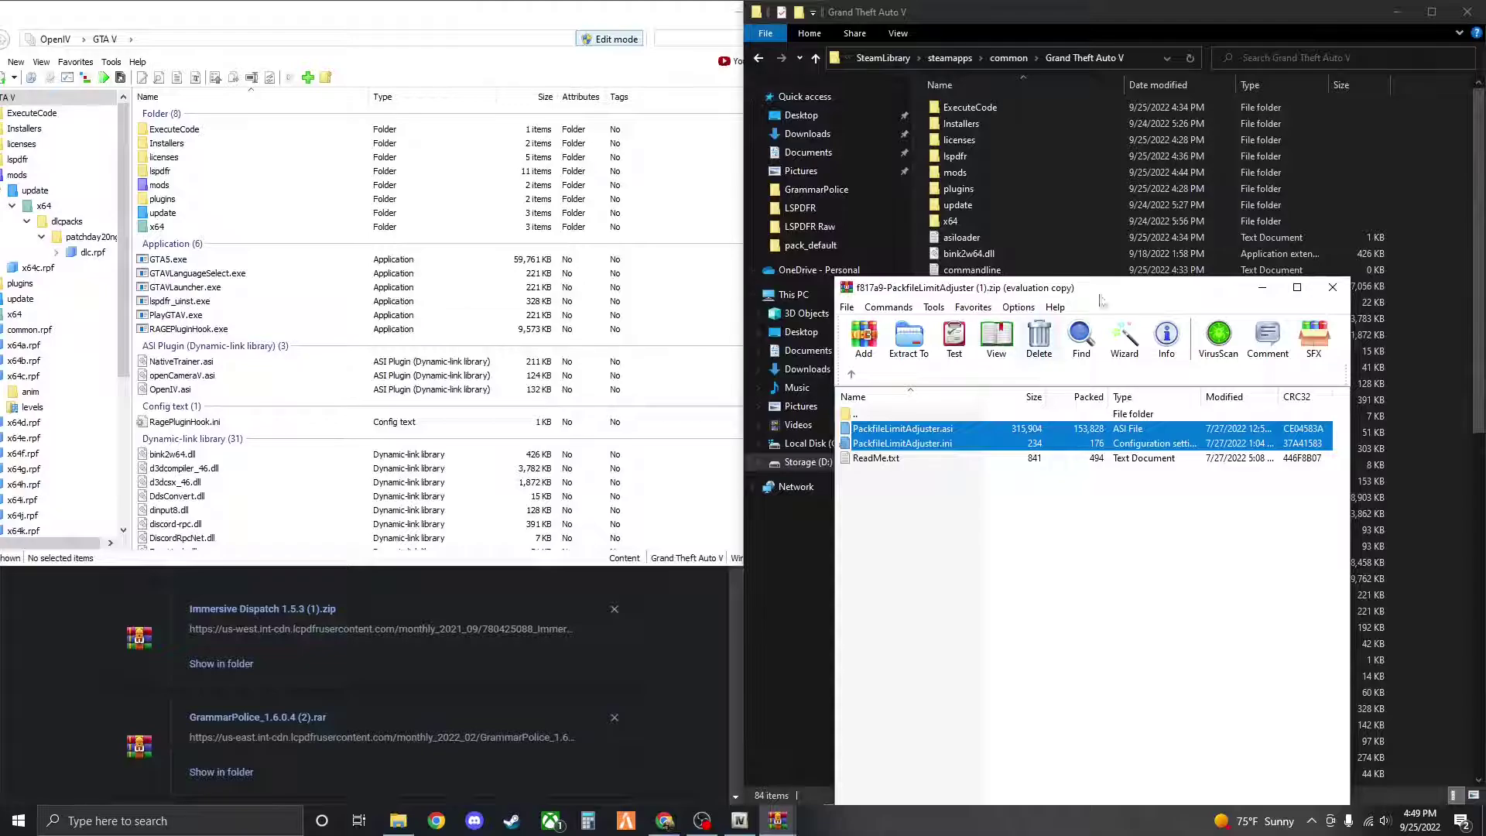
left_click_drag(1102, 300, 445, 363)
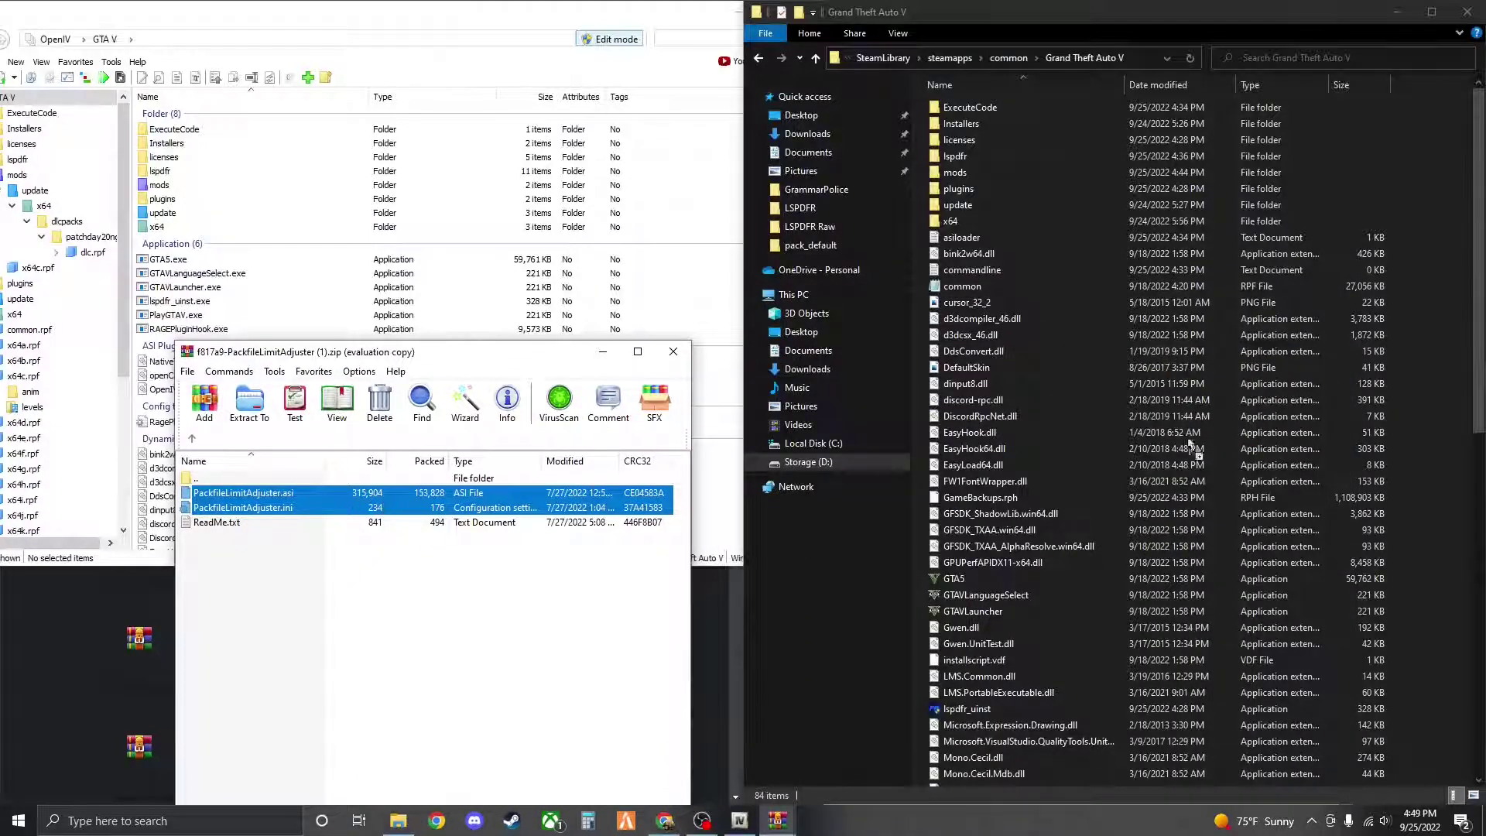
left_click_drag(1445, 279, 1445, 277)
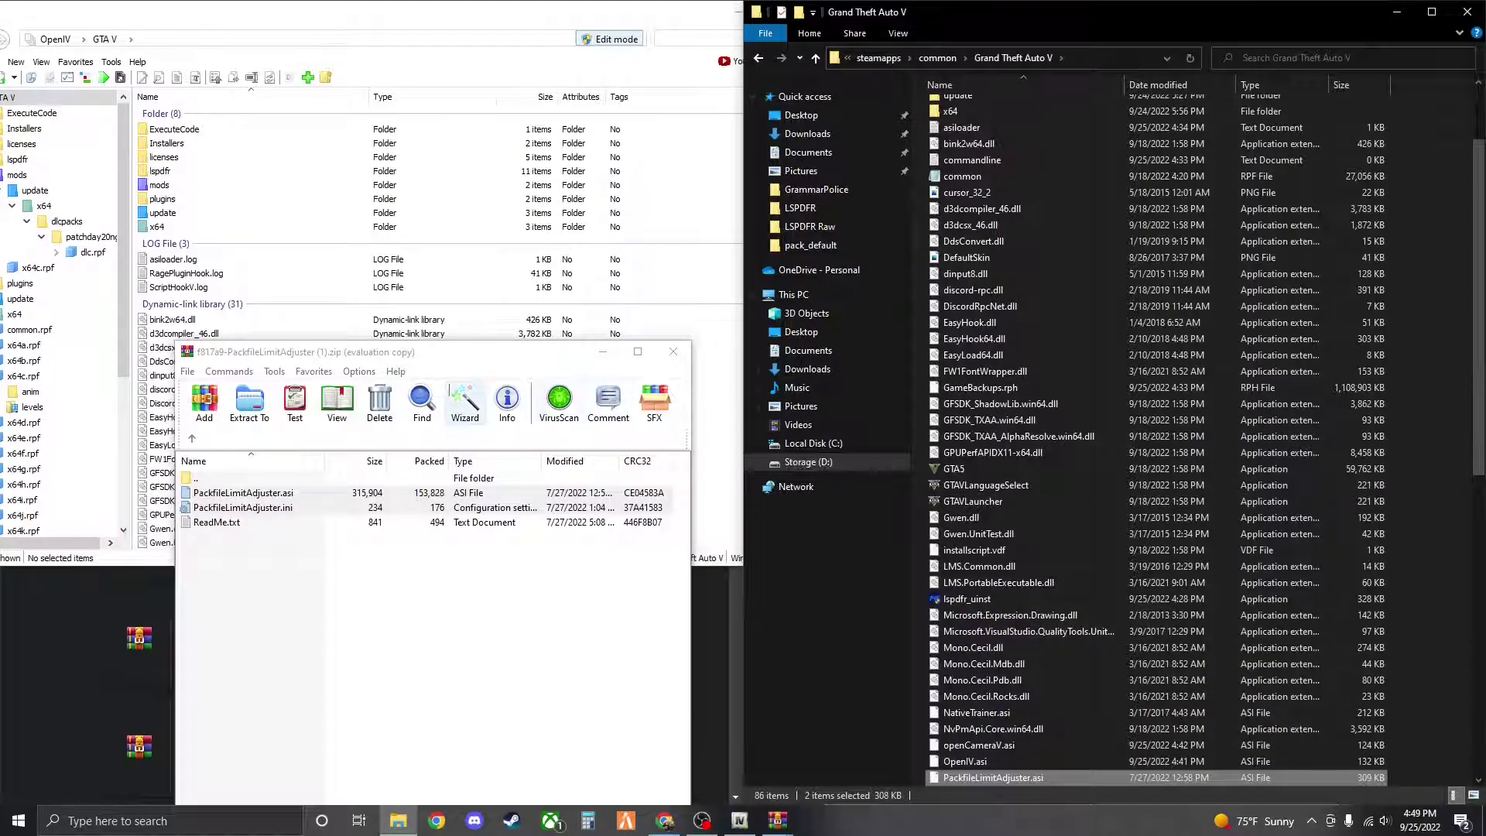
left_click(672, 353)
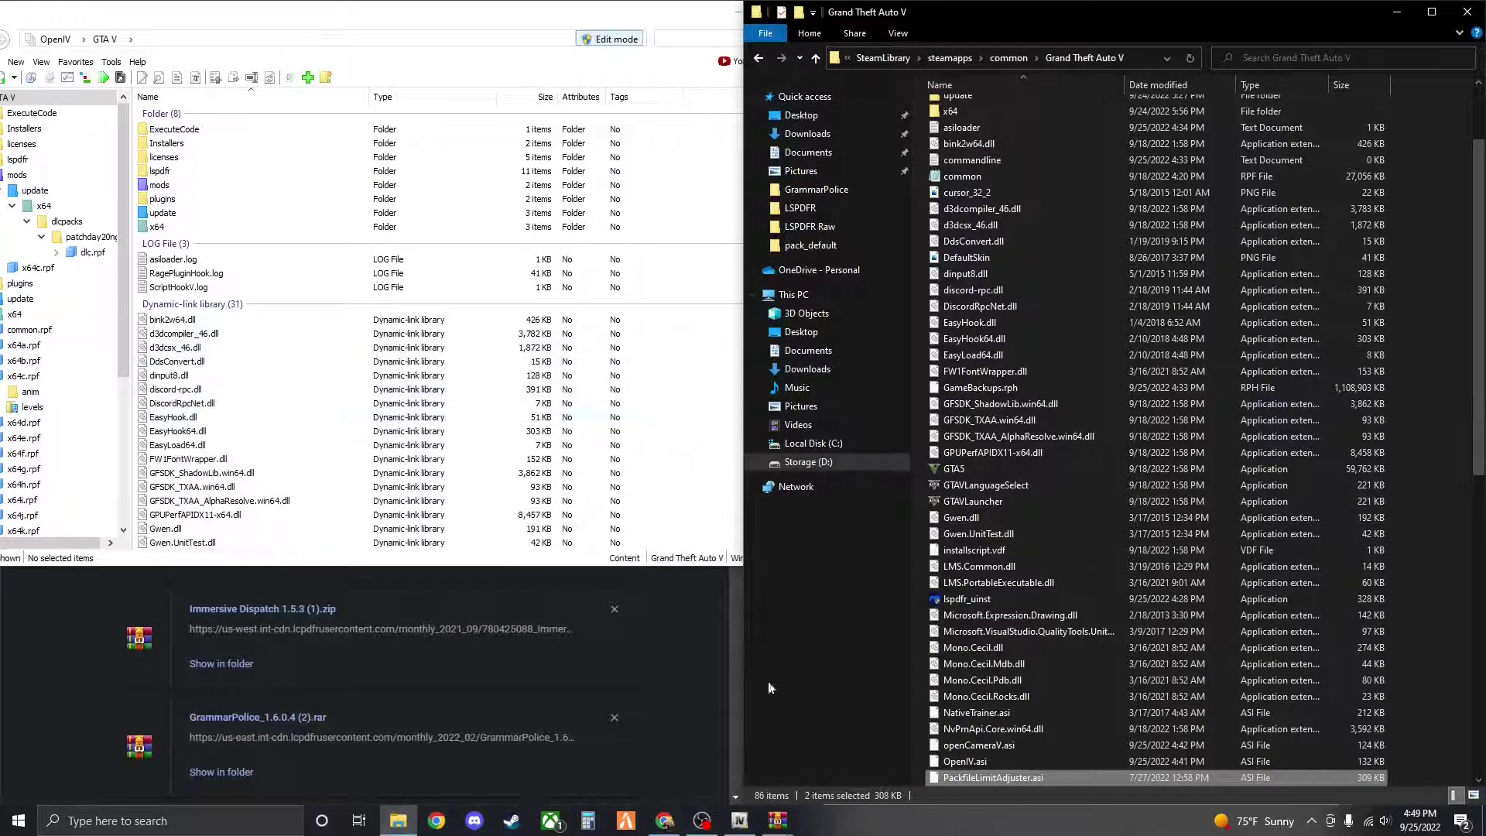
Copy HeapAdjuster.asi and HeapAdjuster.ini from the HeapAdjuster archive into the Grand Theft Auto V folder
mouse_move(776, 822)
left_click(432, 764)
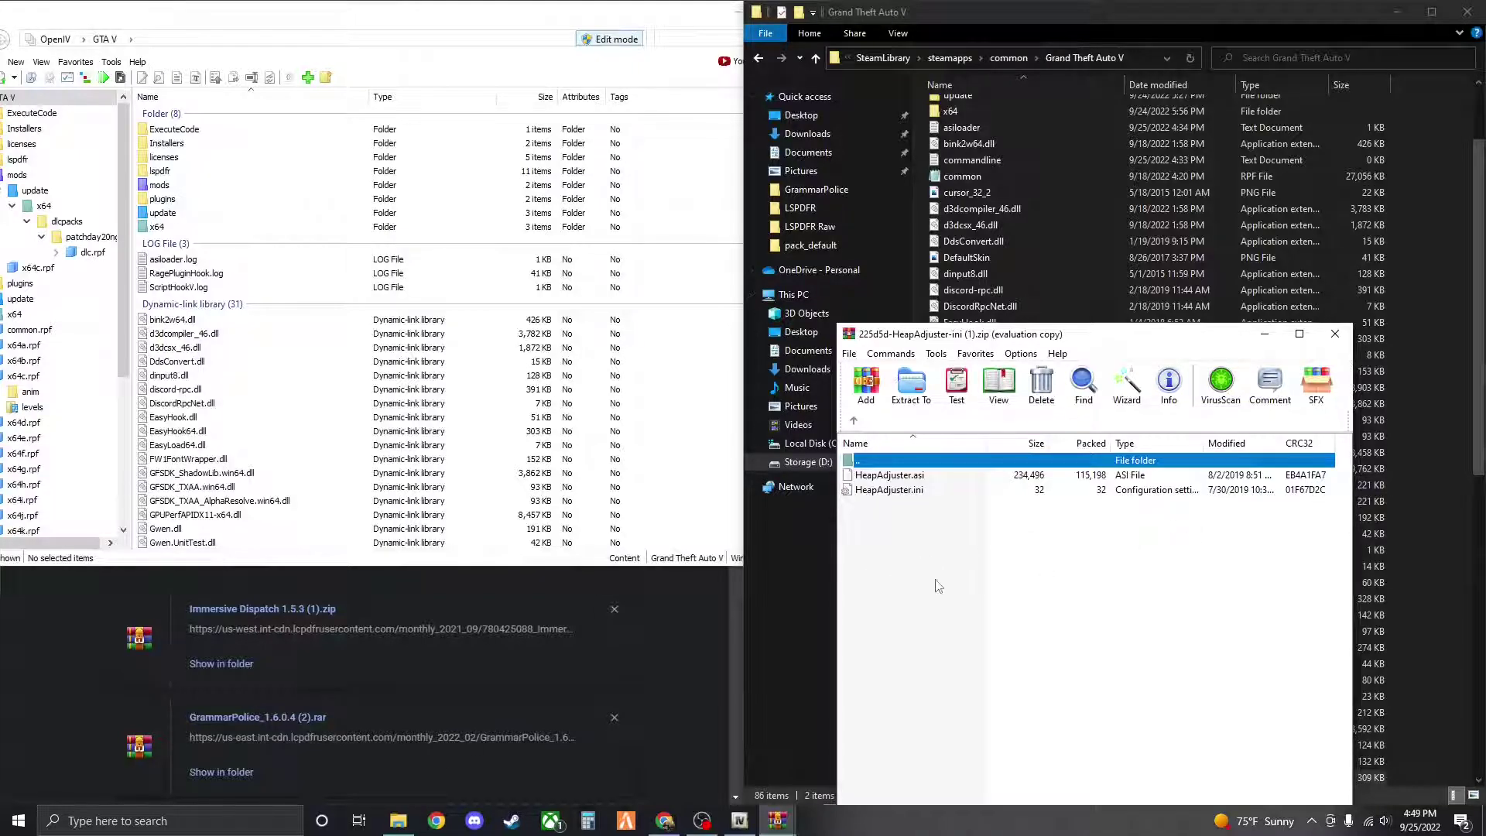
left_click_drag(896, 547, 898, 475)
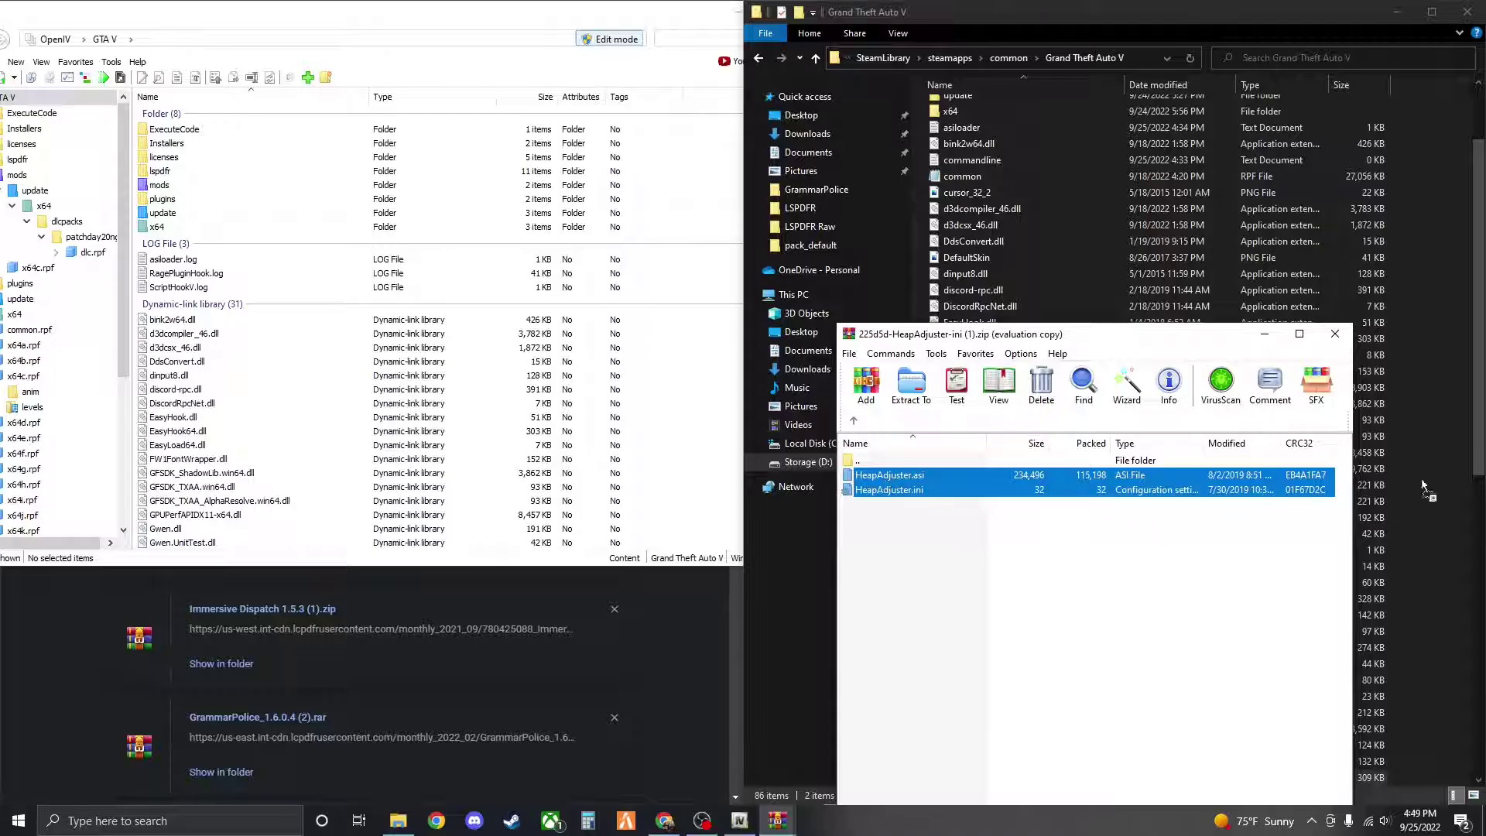
left_click_drag(1423, 485, 1452, 418)
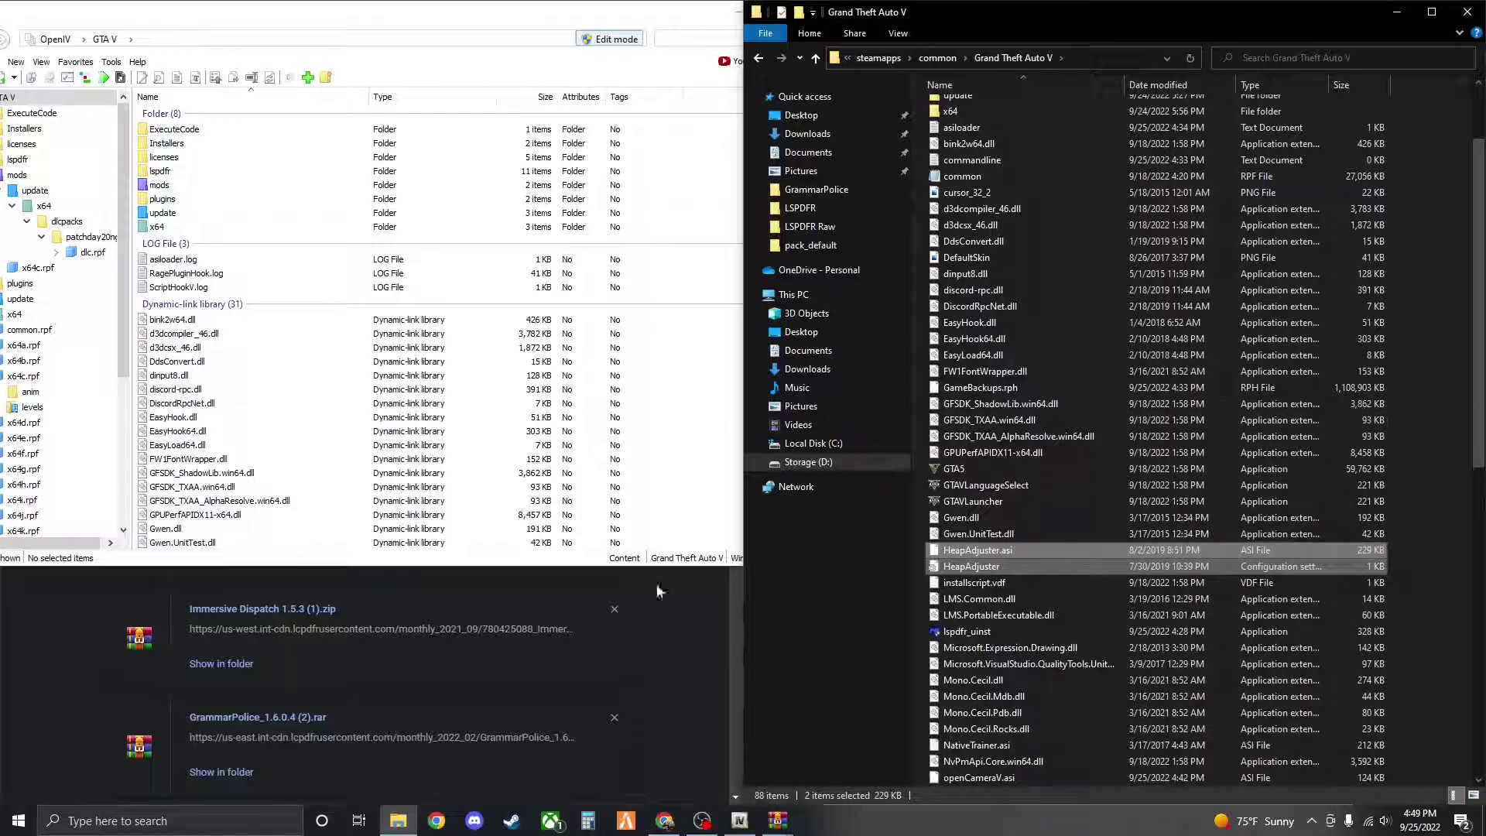
Bring up the ELS V1.05 archive beside the game folder and open its INSTALLATION FILES > Grand Theft Auto V folder
left_click(780, 824)
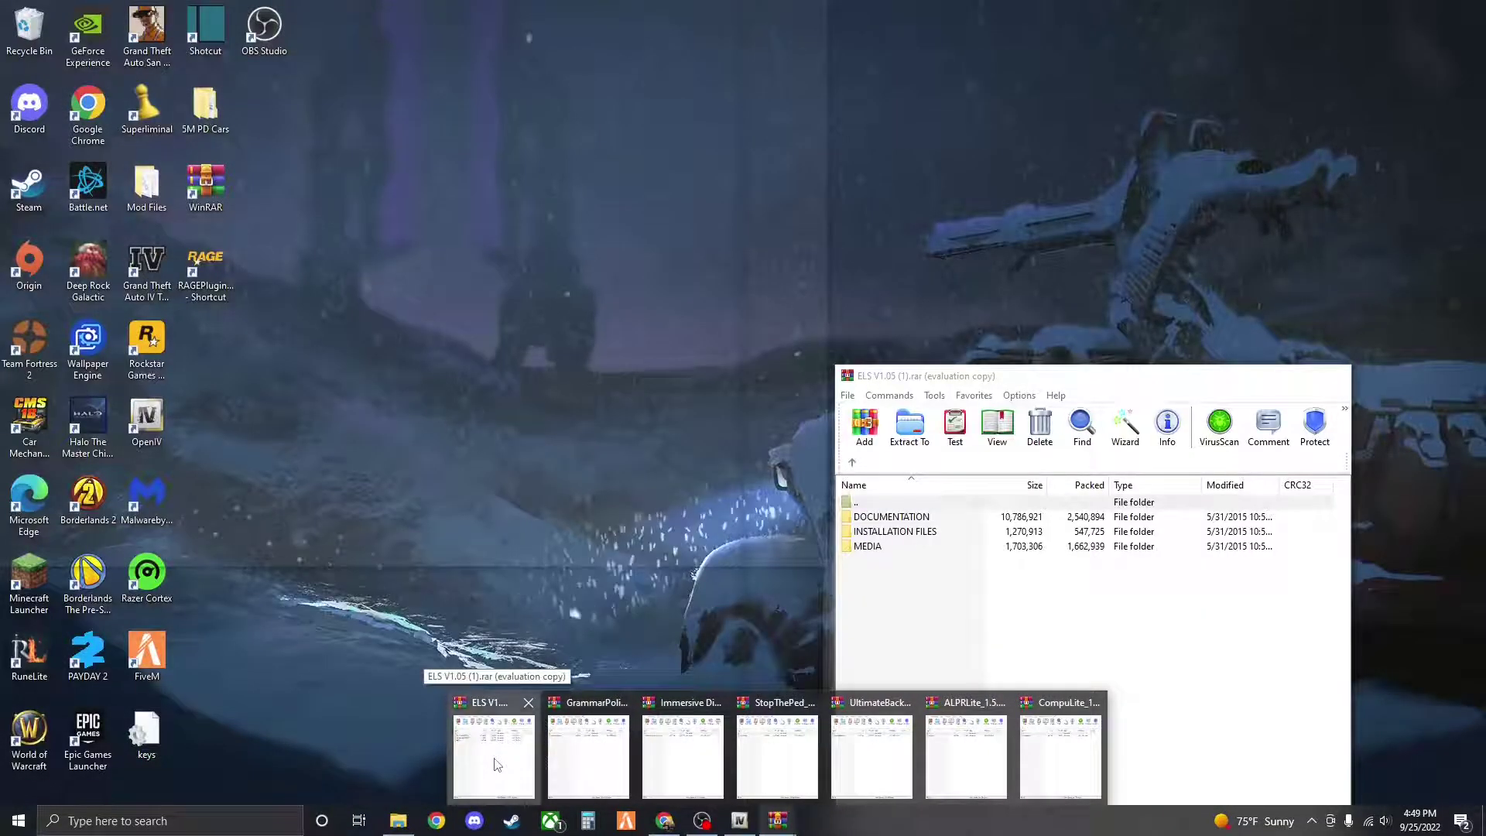
left_click(488, 755)
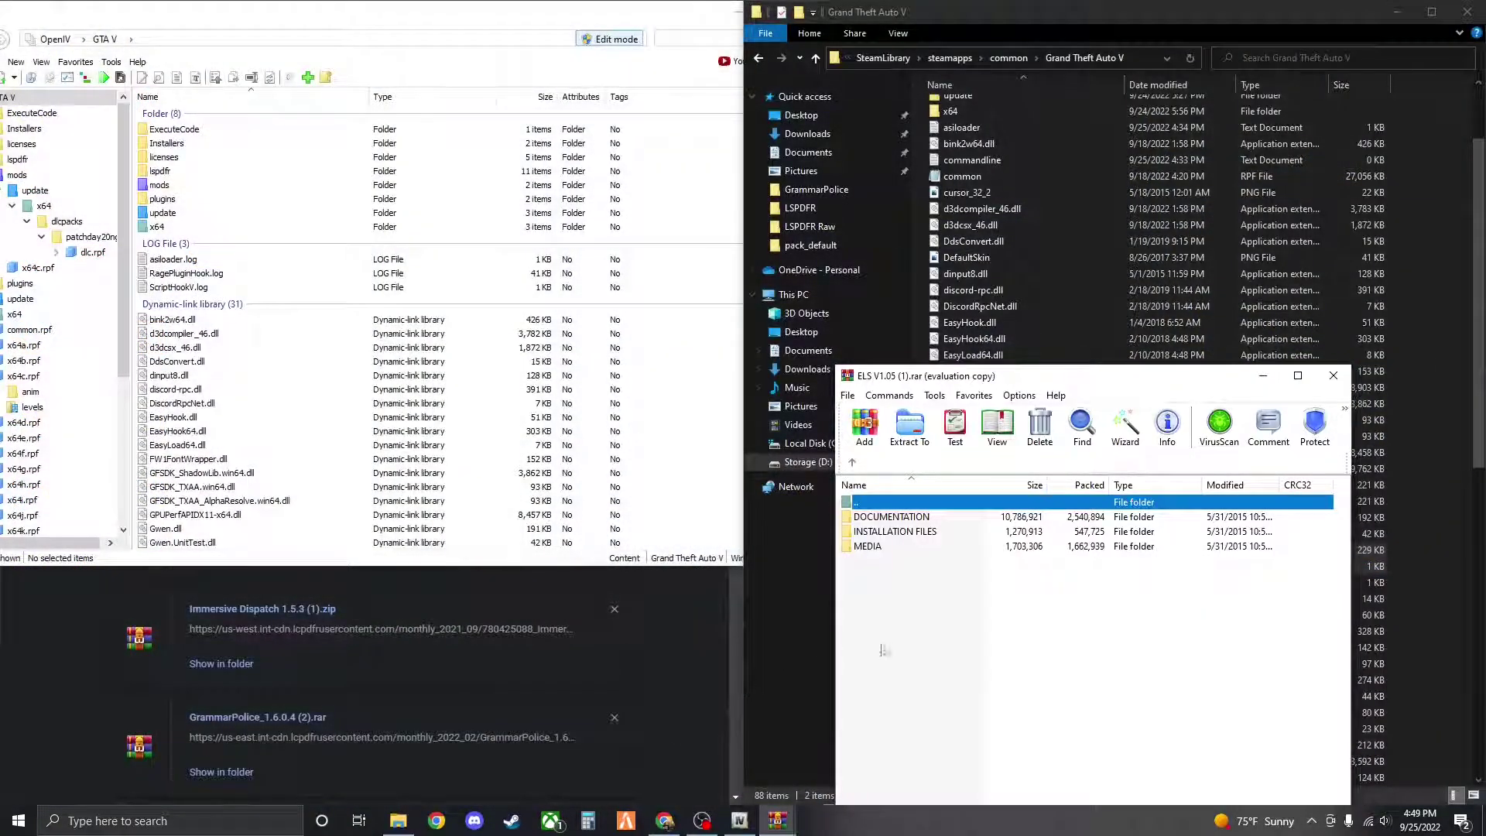
left_click_drag(1099, 380, 519, 256)
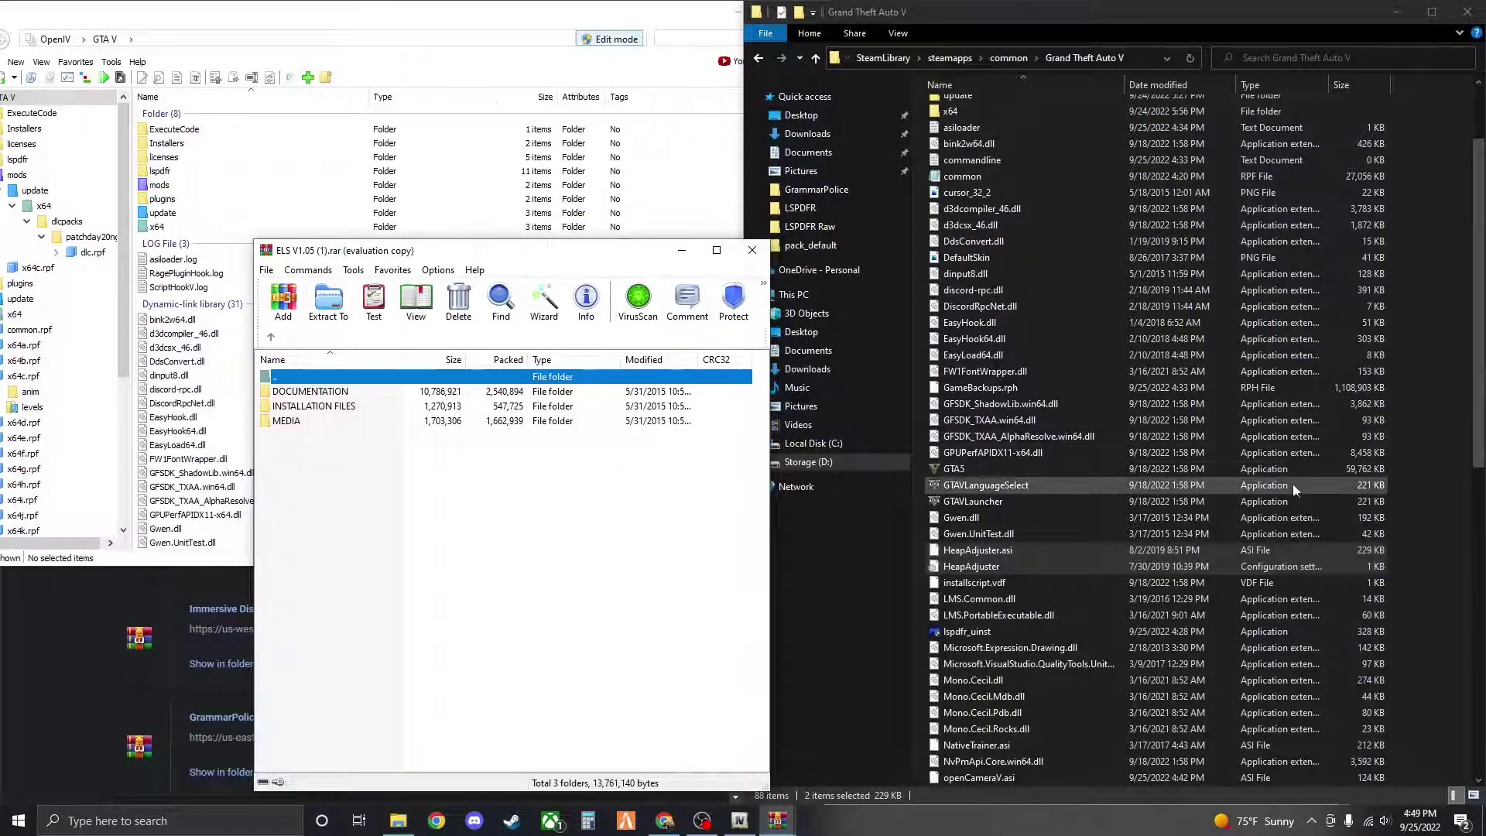
scroll(1294, 489, "up", 3)
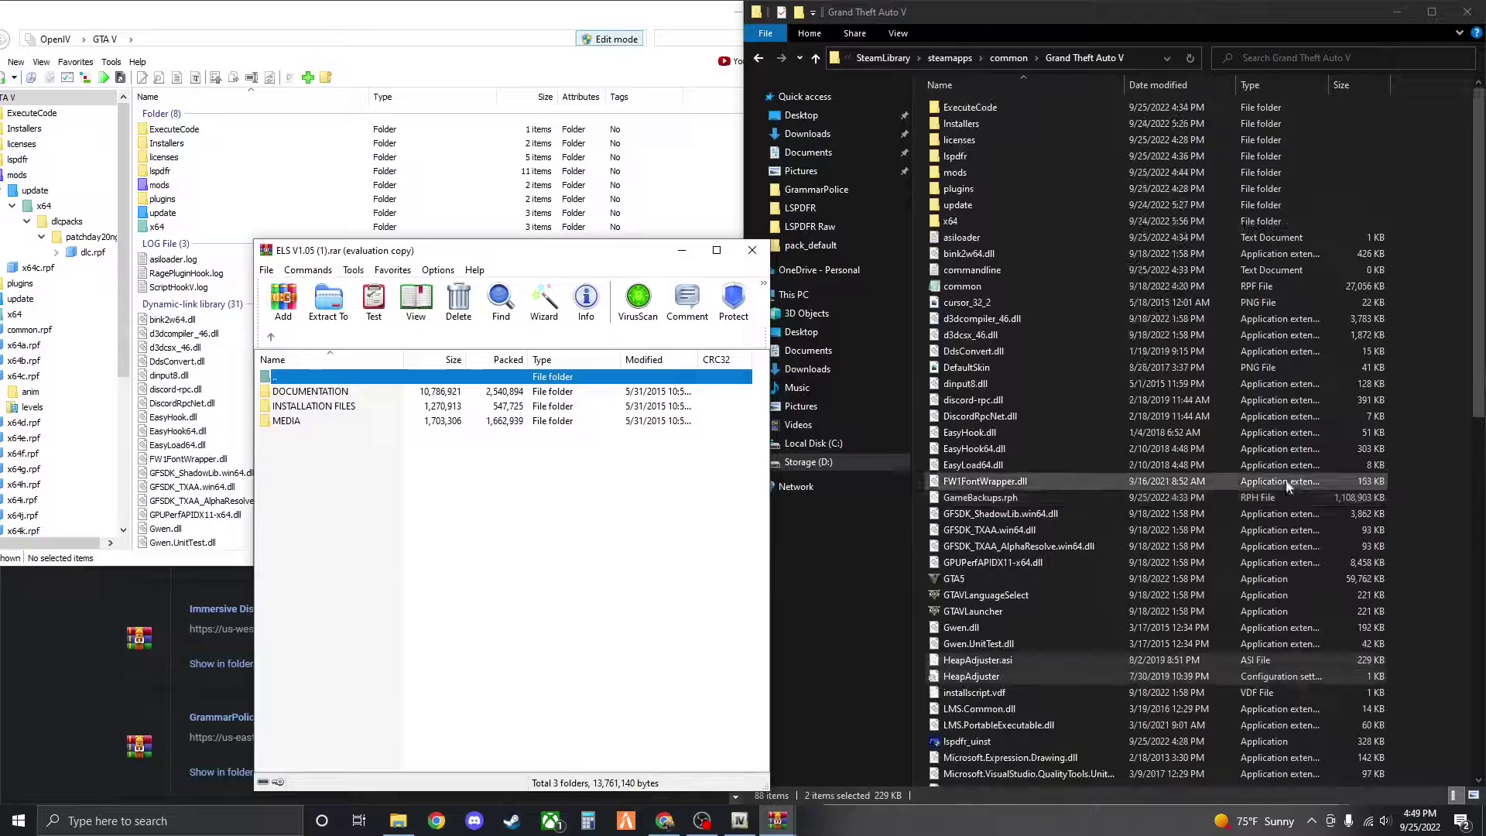
double_click(312, 406)
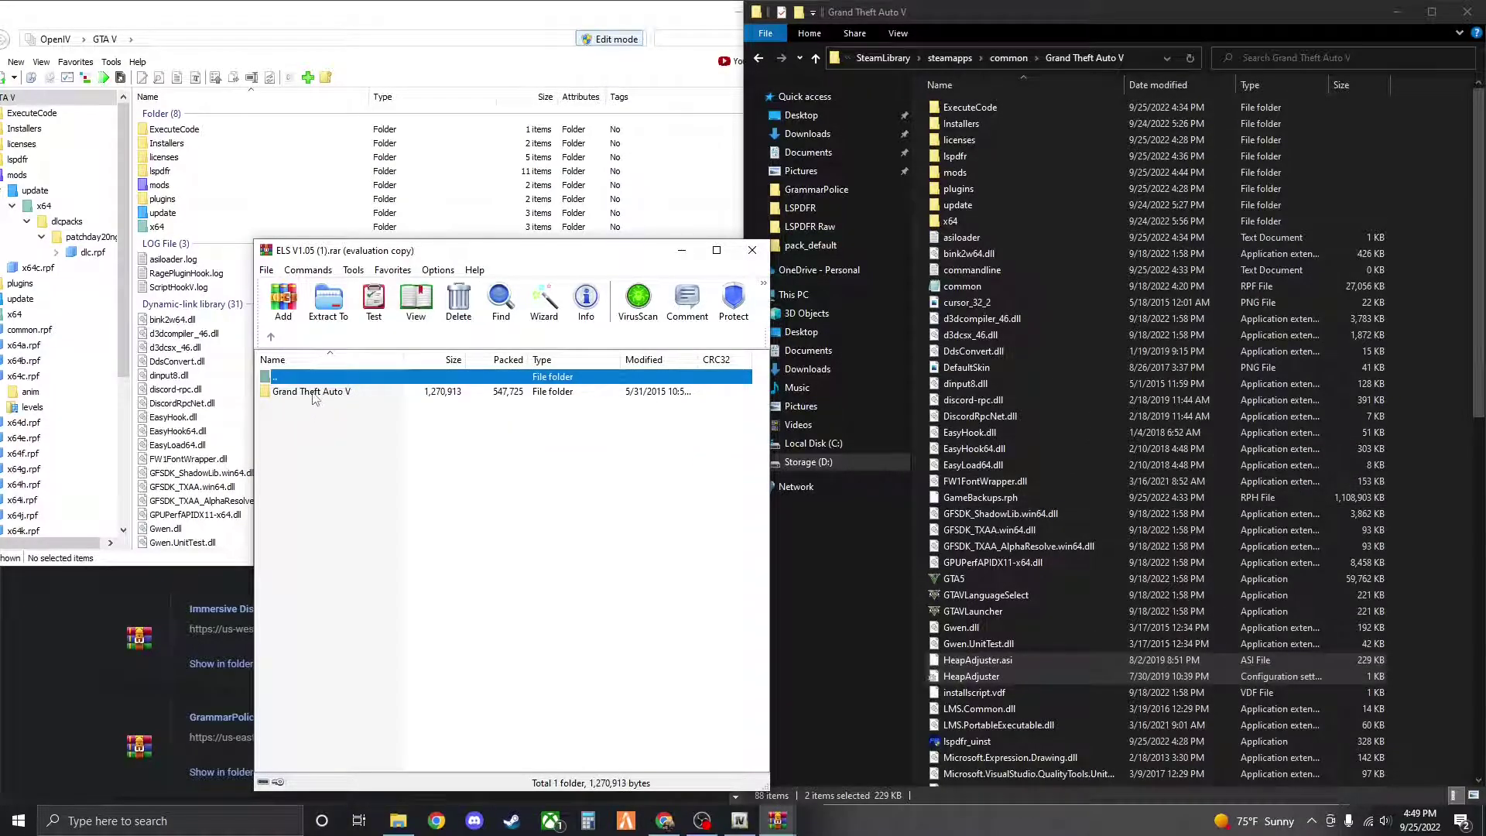
double_click(314, 393)
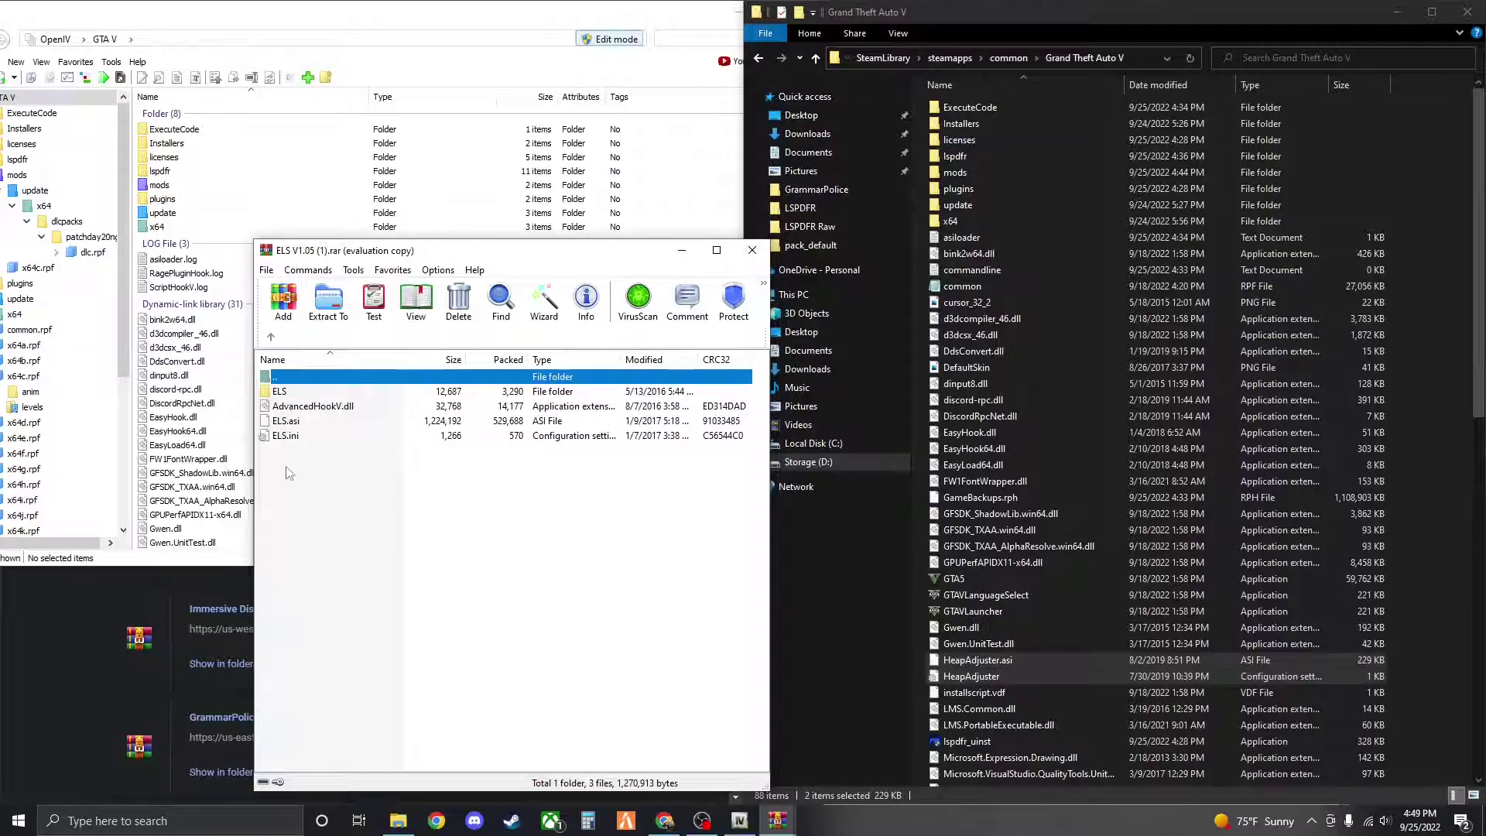
Copy the ELS folder, AdvancedHookV.dll, ELS.asi and ELS.ini into the Grand Theft Auto V game folder, then close the ELS archive
left_click_drag(286, 480, 283, 399)
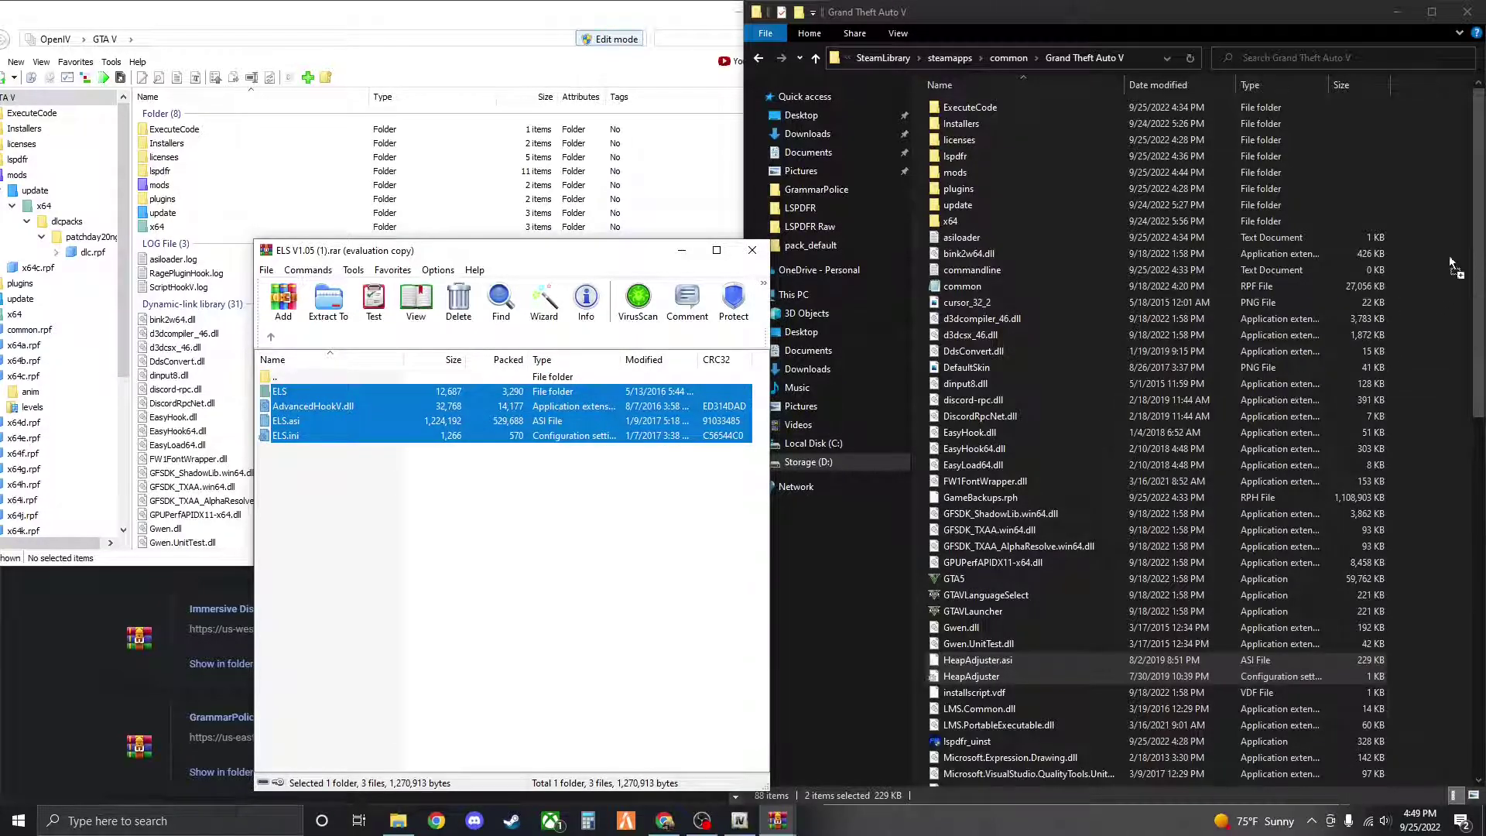
left_click_drag(1447, 233, 1446, 231)
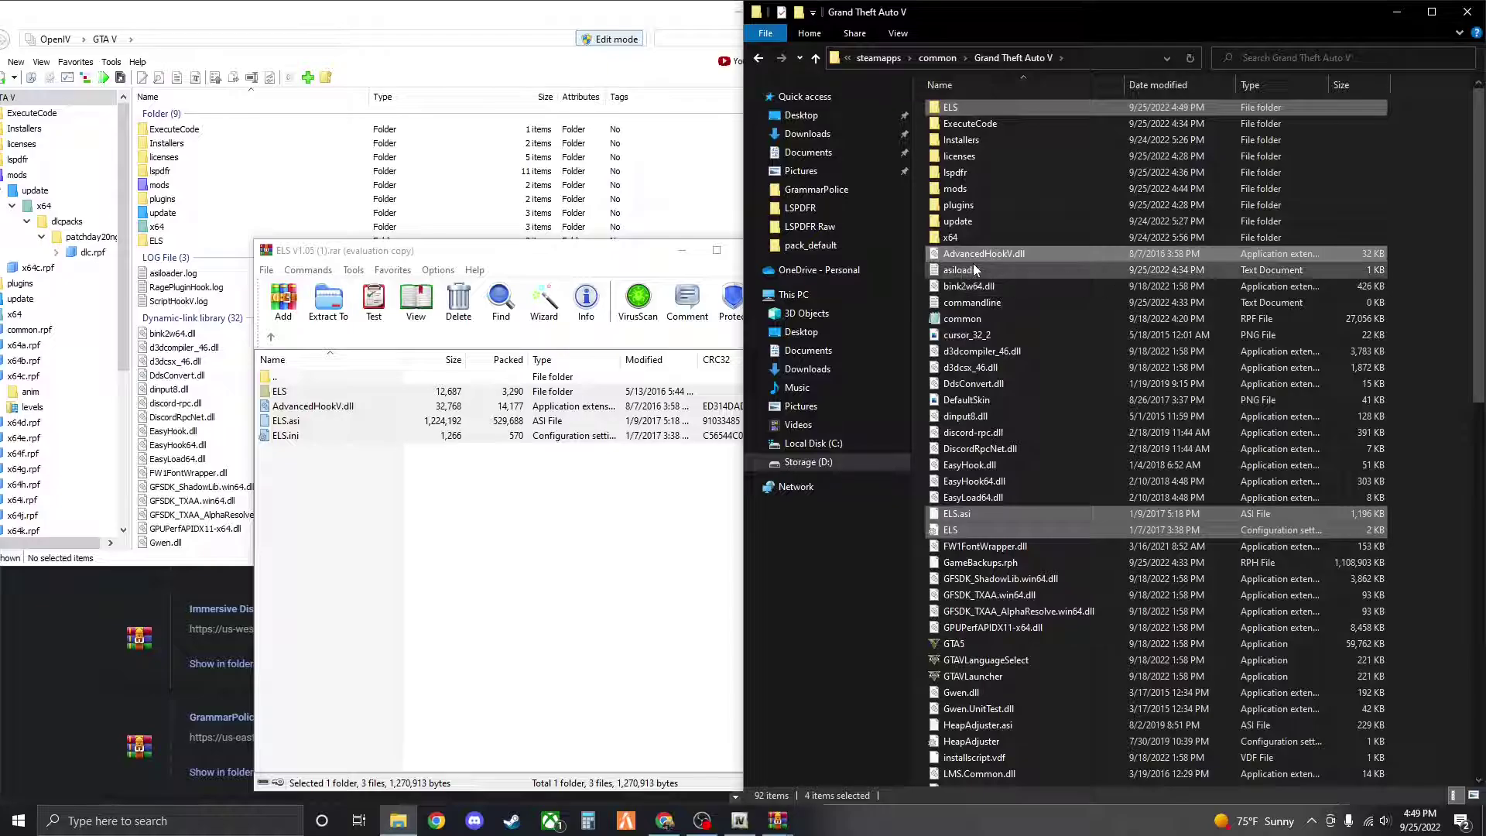
scroll(1007, 510, "down", 5)
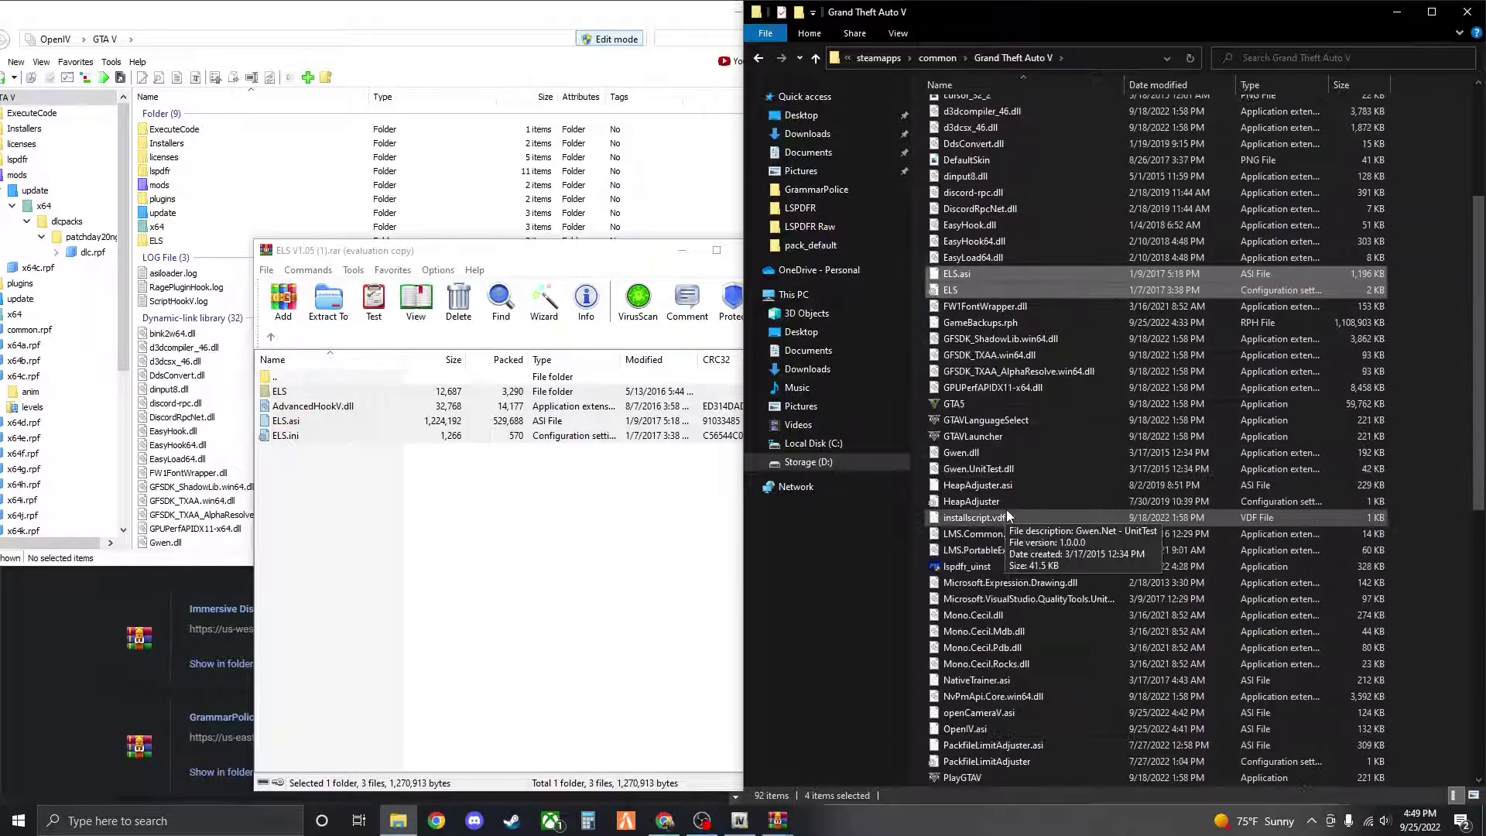
scroll(973, 403, "up", 6)
left_click(577, 254)
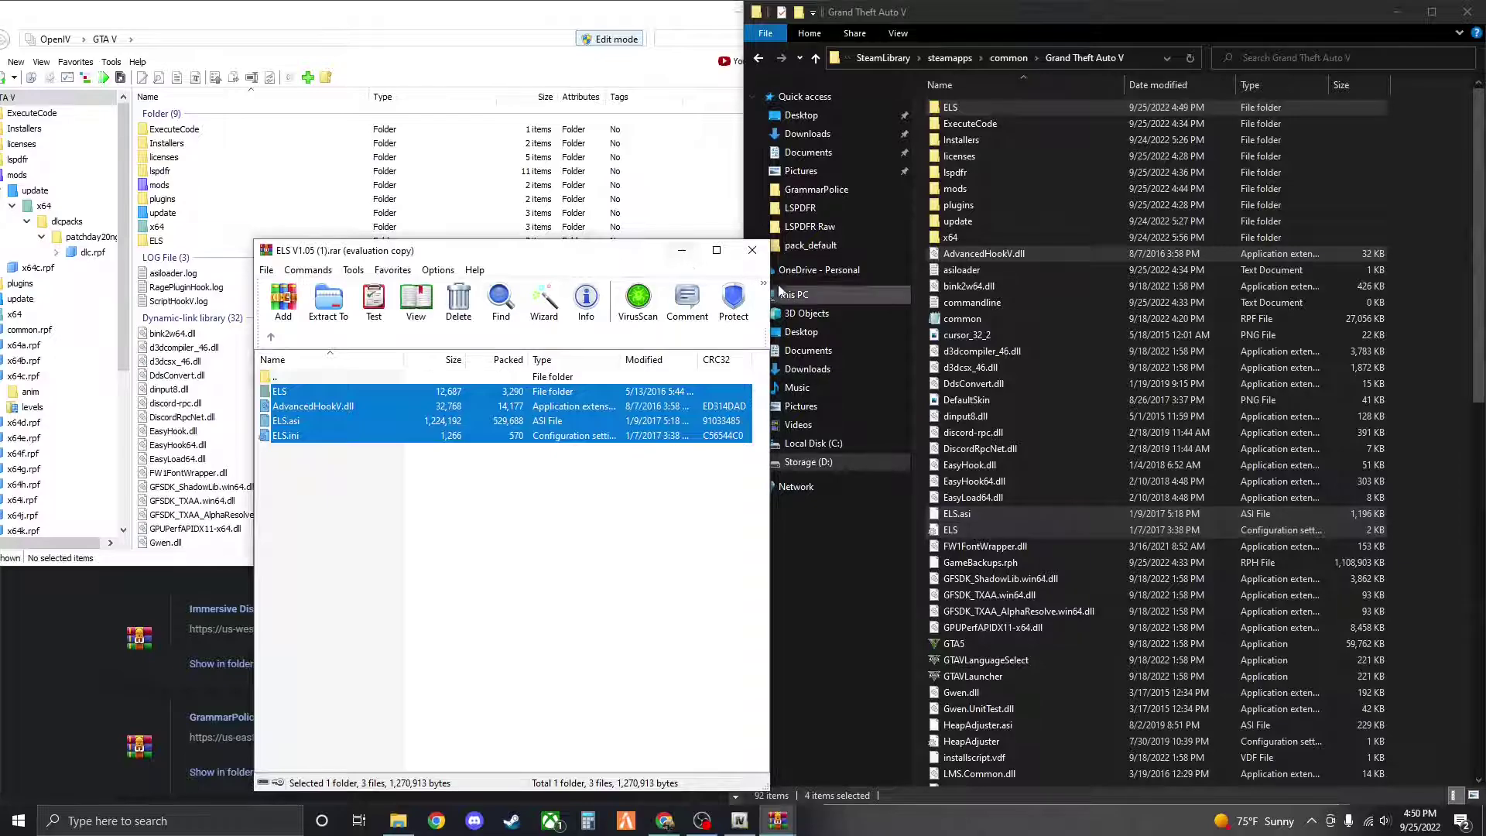
left_click(752, 250)
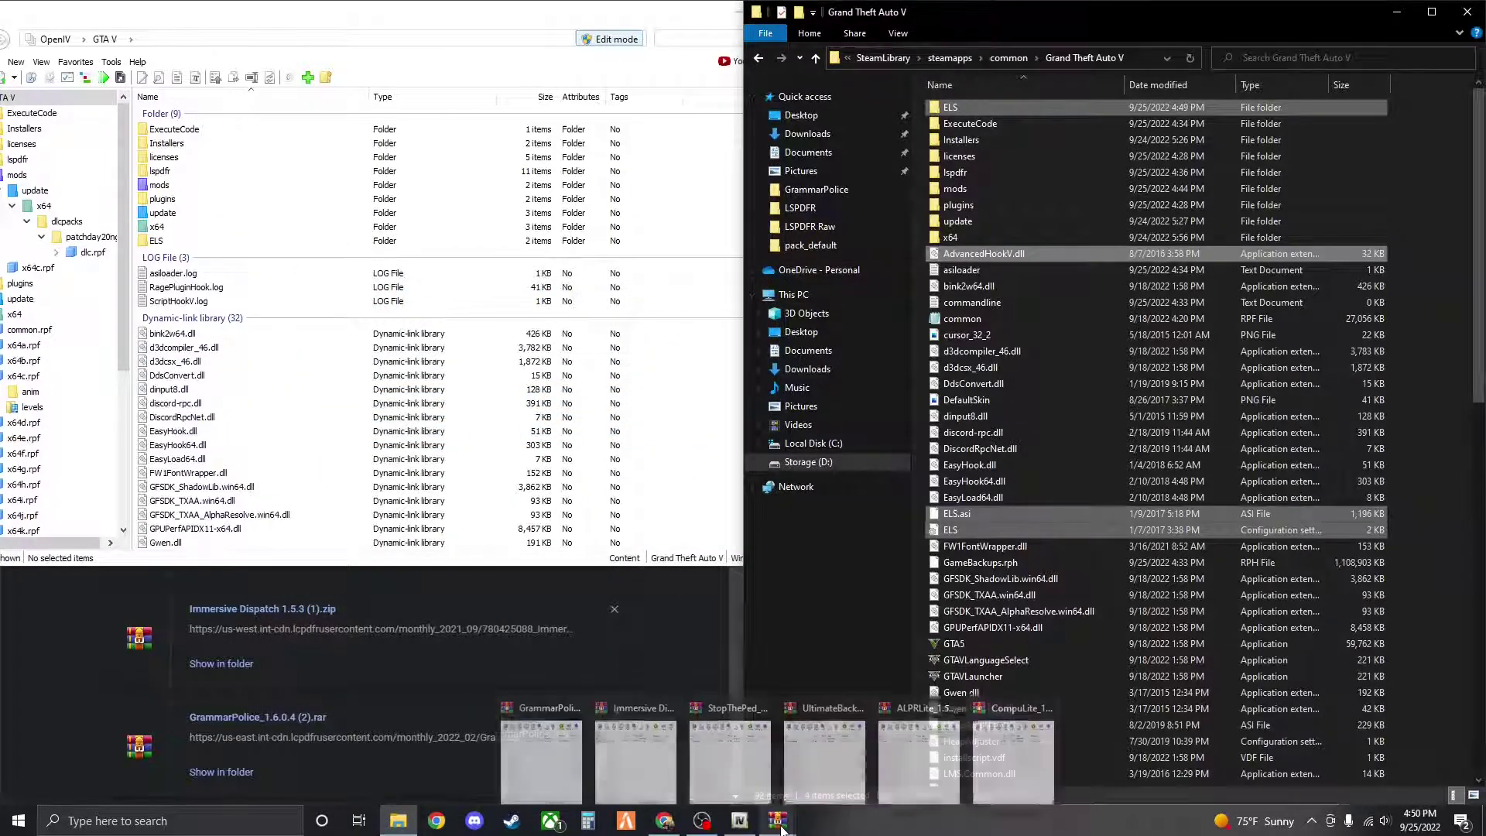
left_click(1444, 465)
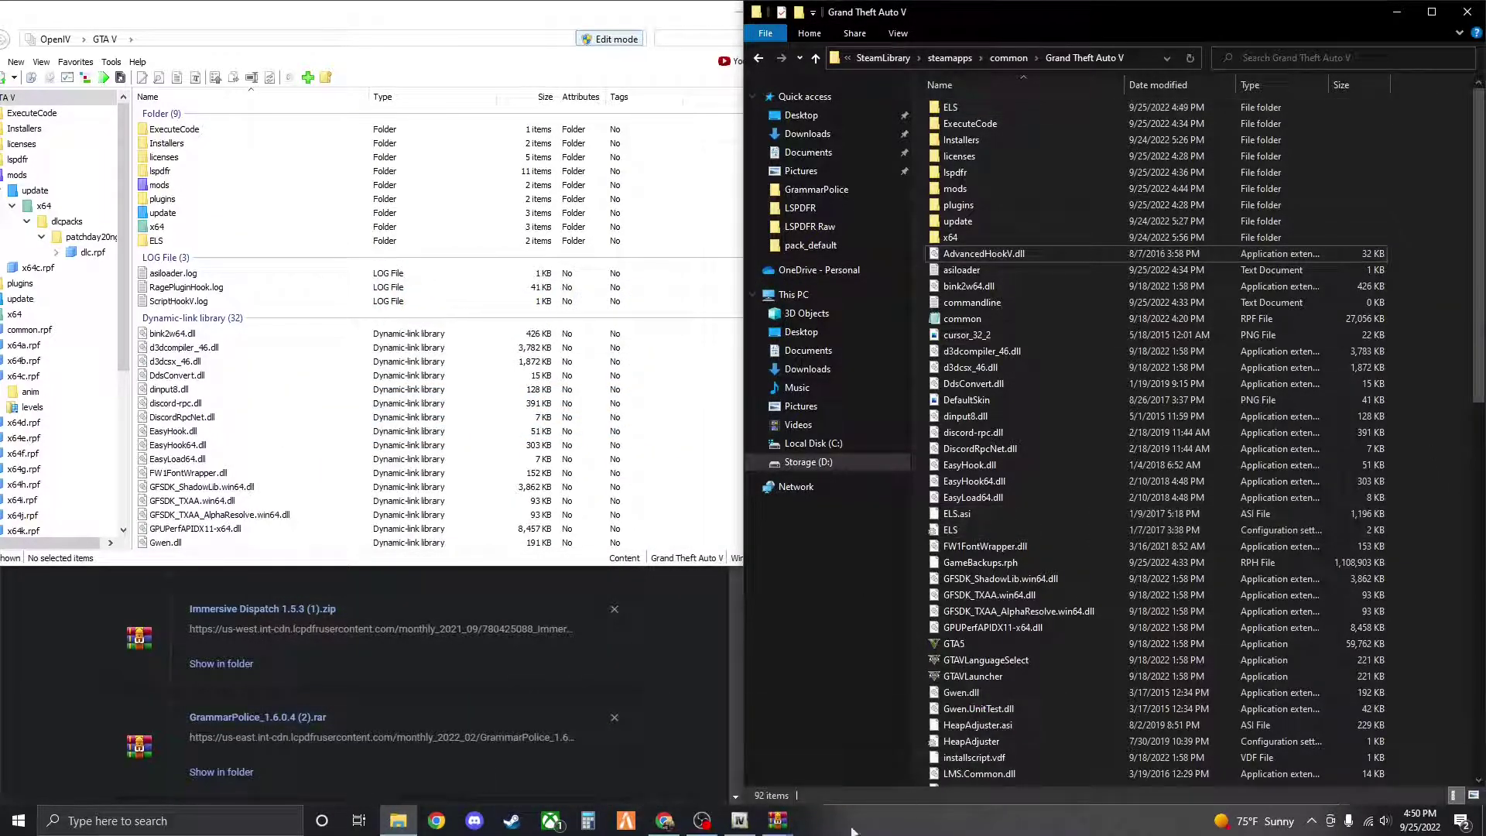
Bring up the GrammarPolice_1.6.0.4 archive and open its GrammarPolice > Grand Theft Auto V folder
mouse_move(777, 820)
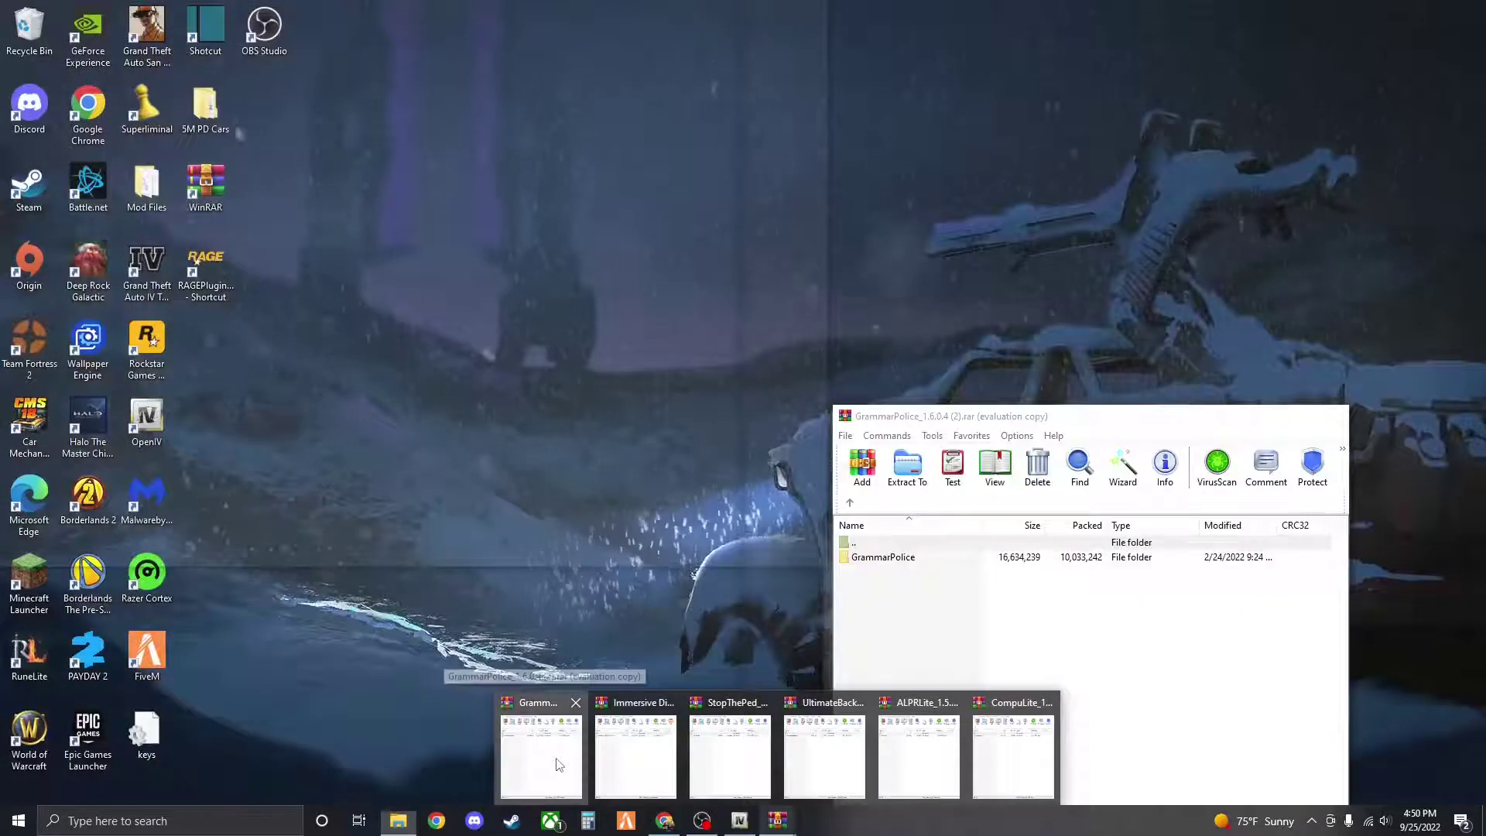
left_click(569, 757)
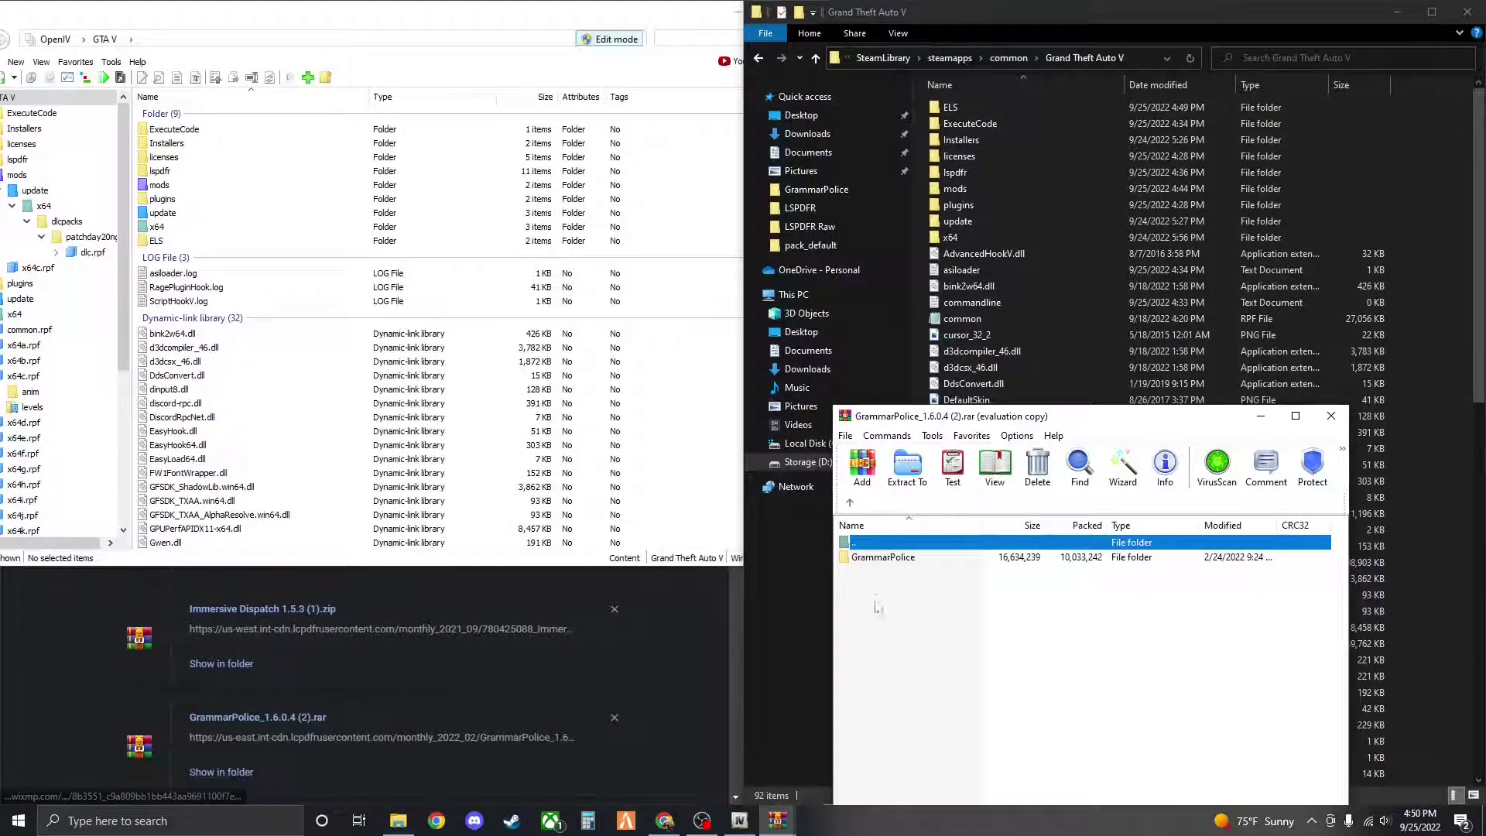
double_click(882, 557)
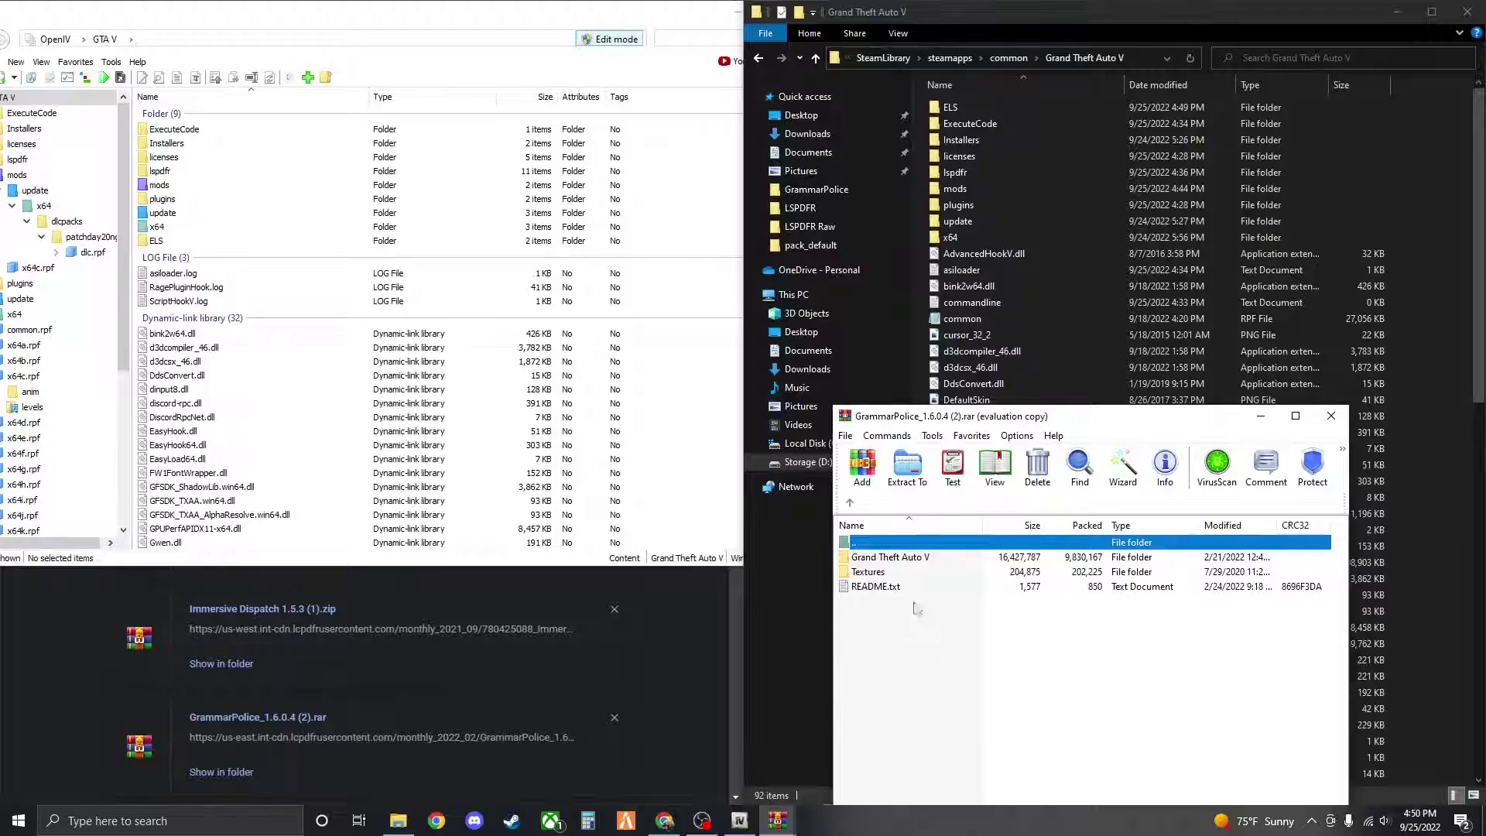
double_click(883, 558)
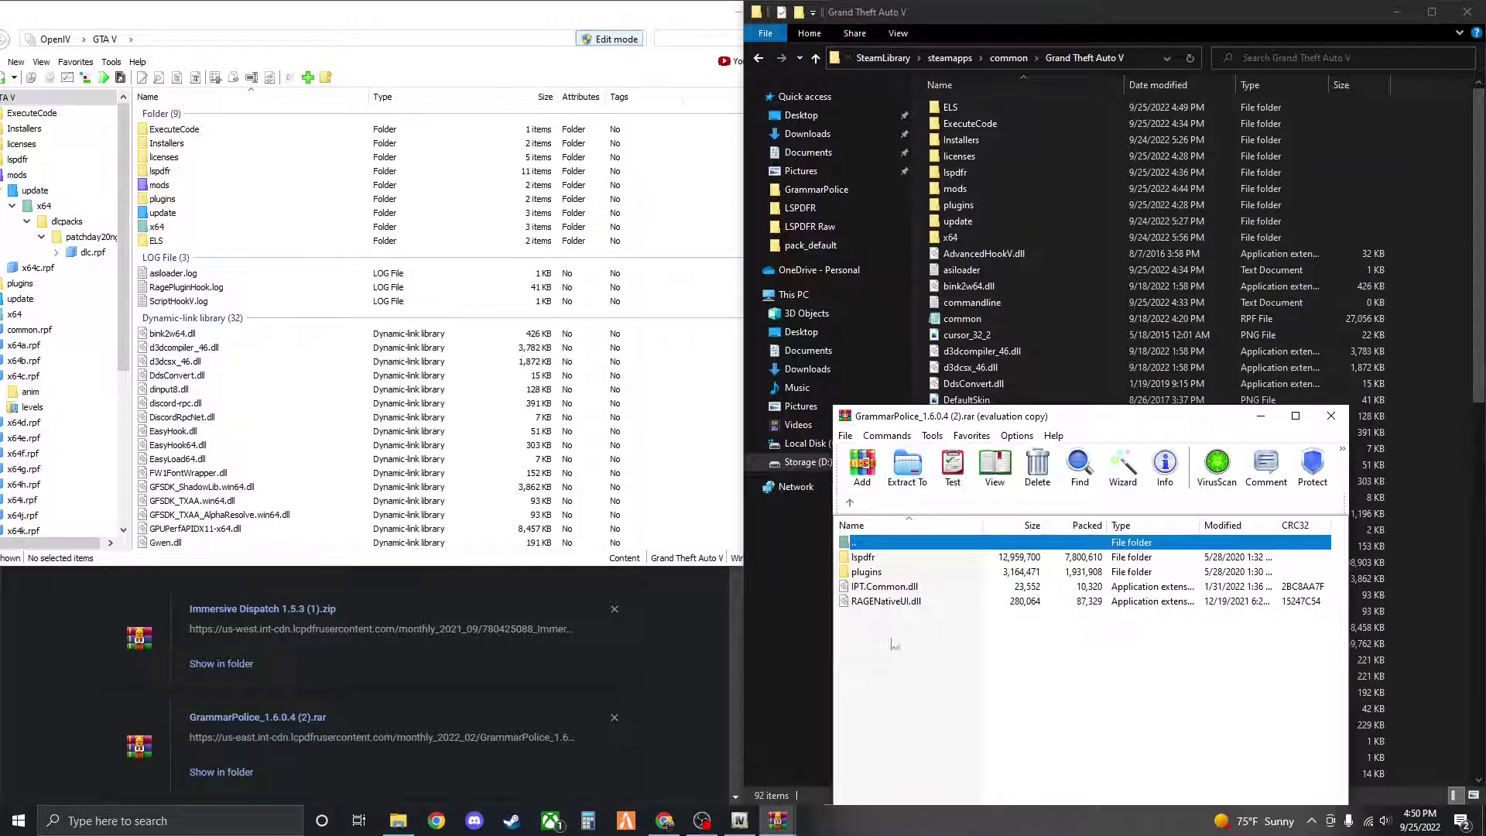
Inspect the archive's lspdfr folder, then copy lspdfr, plugins, IPT.Common.dll and RAGENativeUI.dll into the Grand Theft Auto V game folder
double_click(864, 558)
double_click(864, 561)
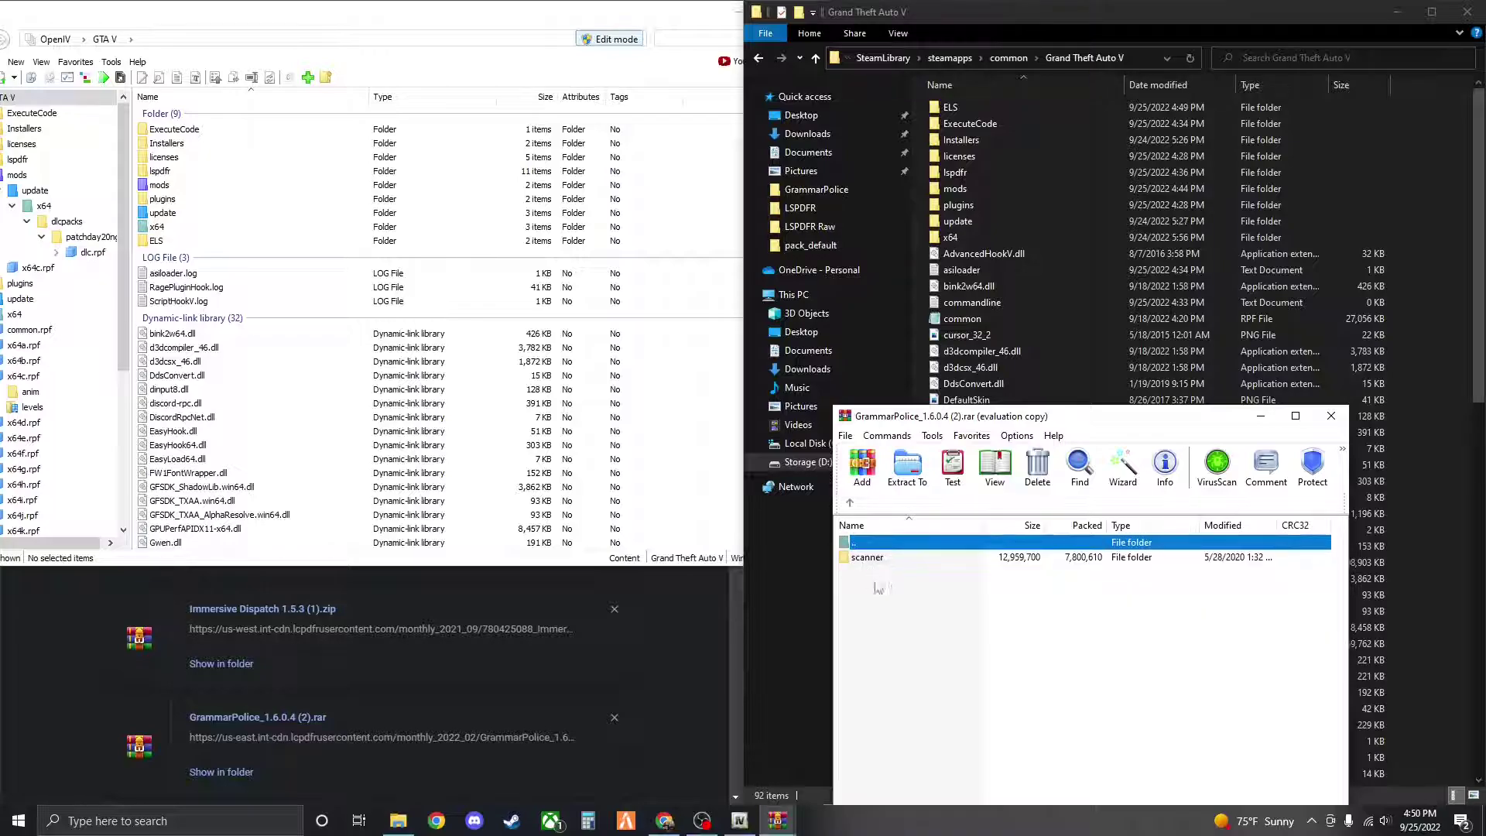
double_click(888, 563)
left_click(852, 507)
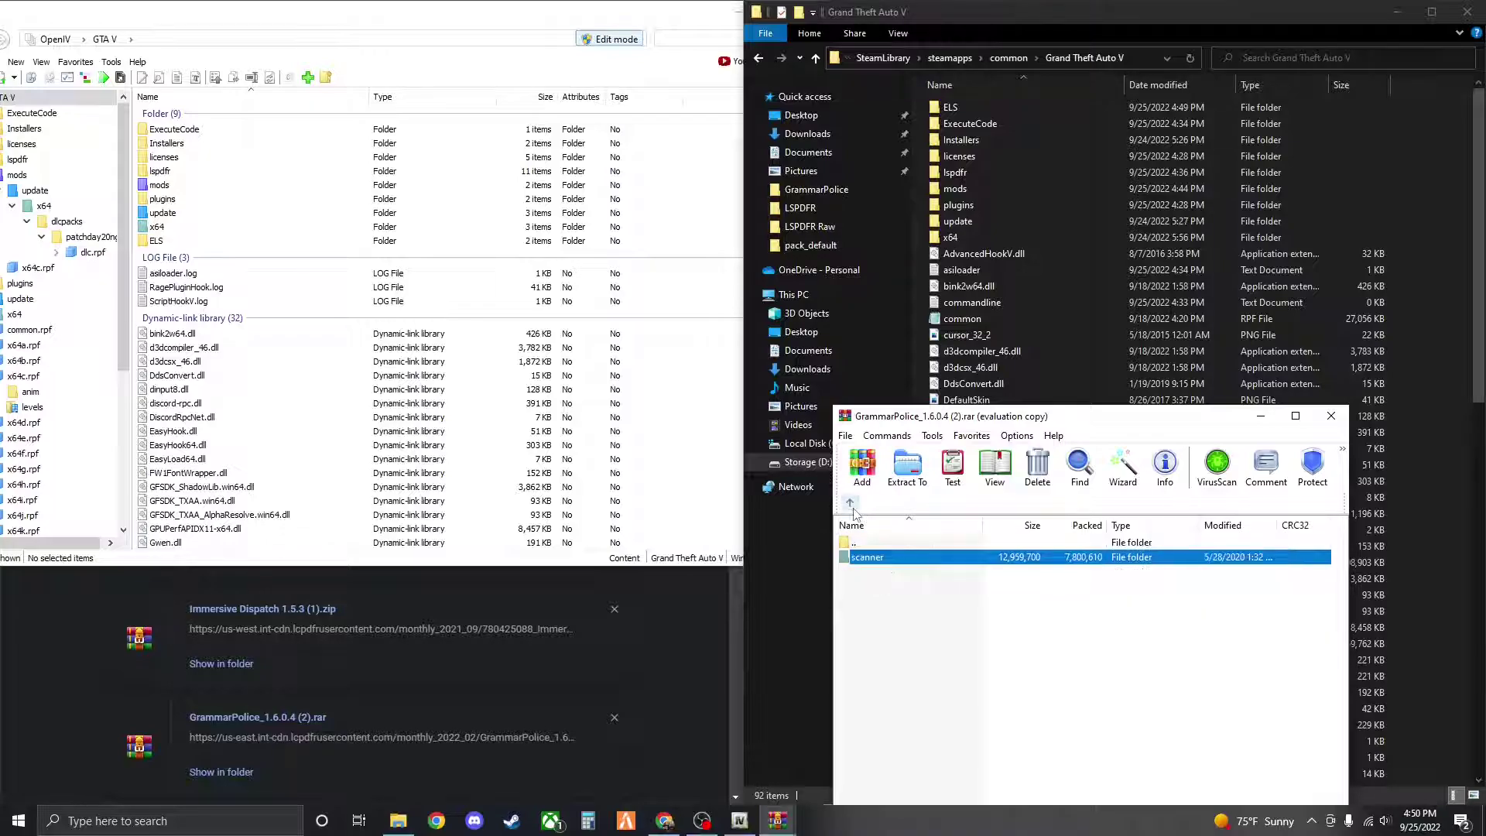
left_click(853, 507)
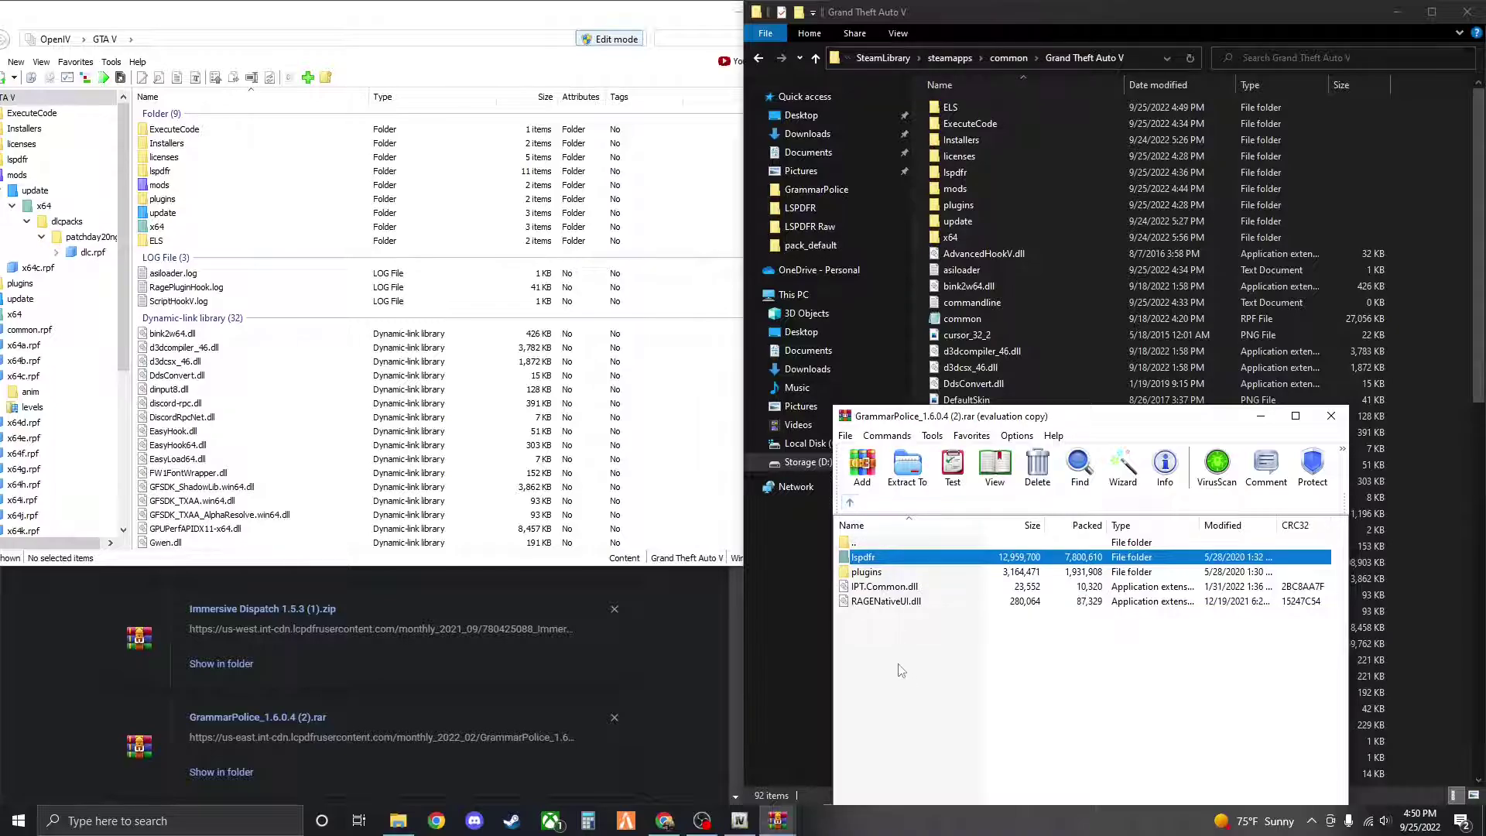
left_click_drag(886, 646, 1437, 274)
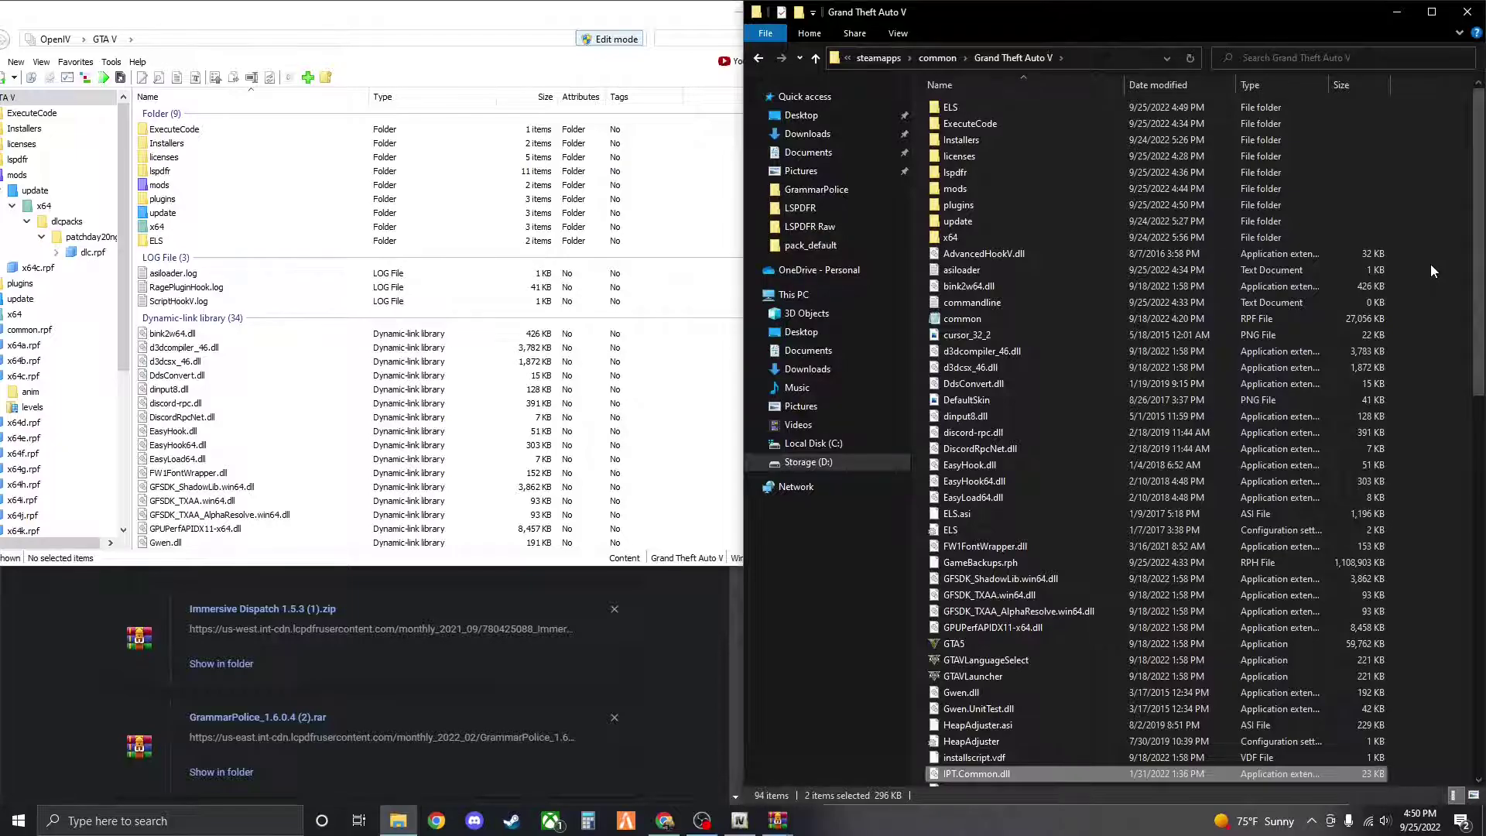
Check the contents of the game's plugins and lspdfr folders and return to the Grand Theft Auto V folder
double_click(999, 207)
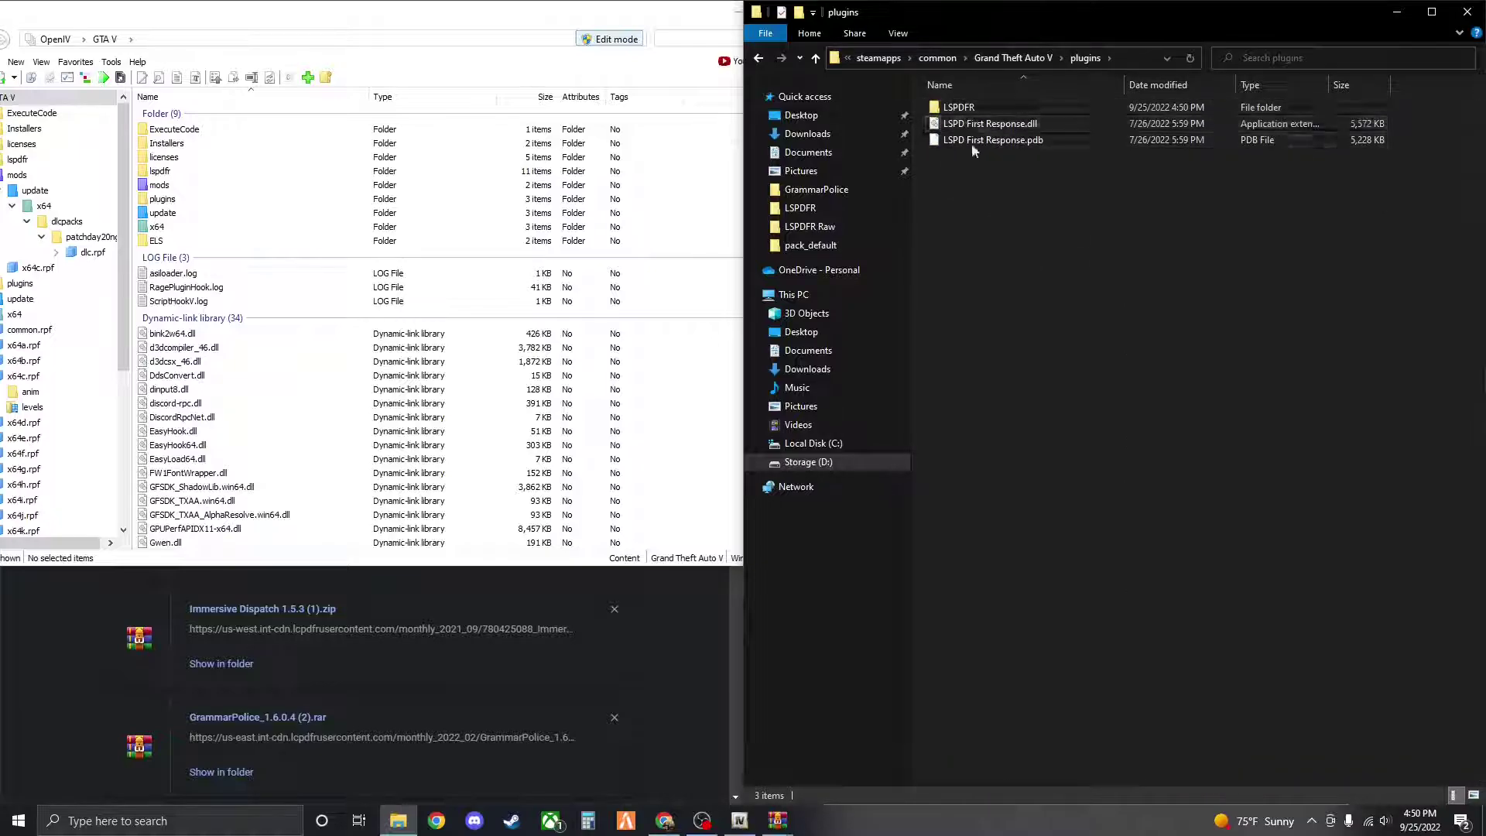
left_click(762, 57)
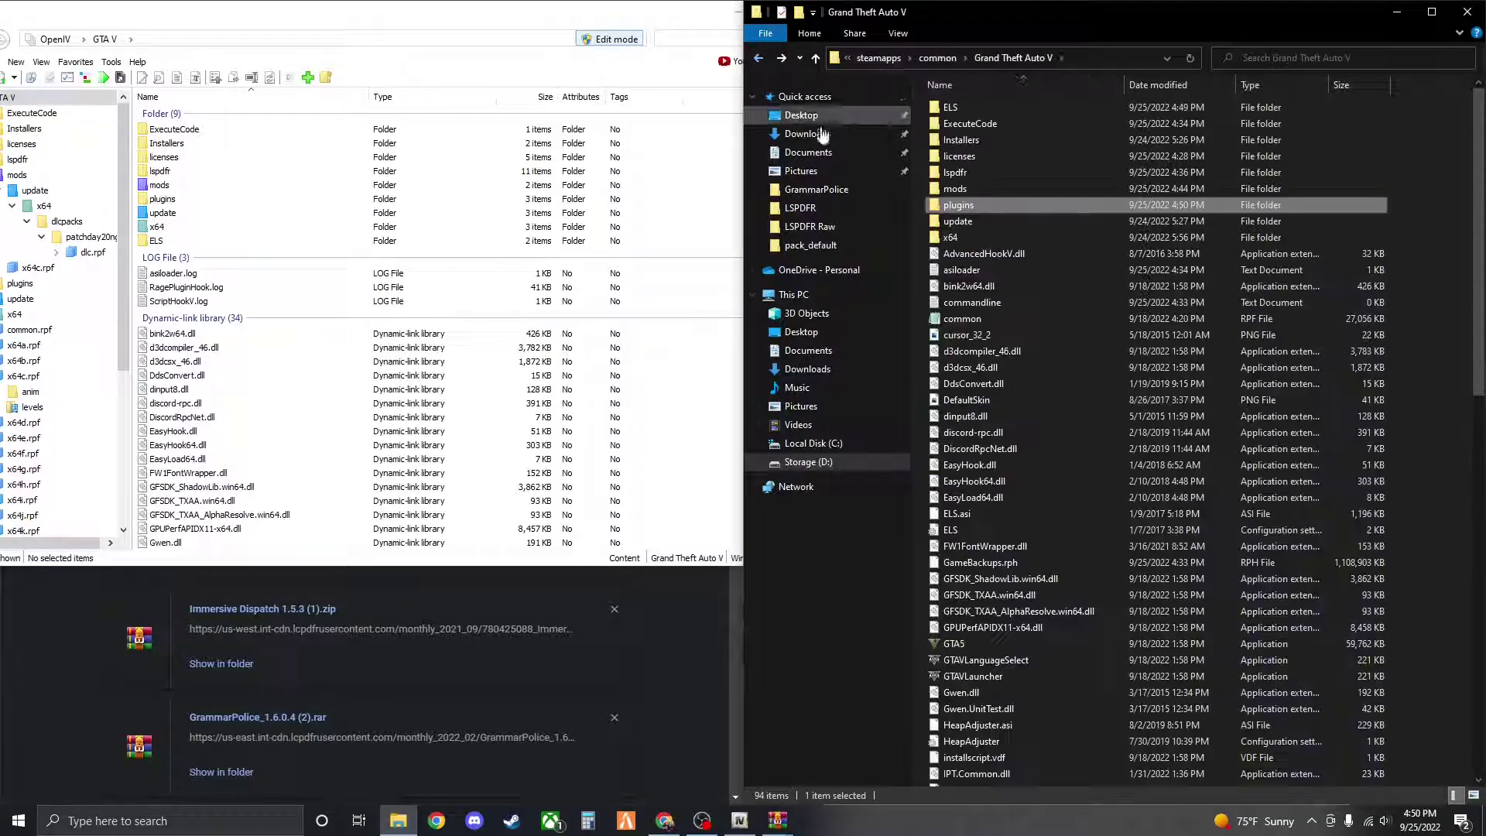
double_click(979, 205)
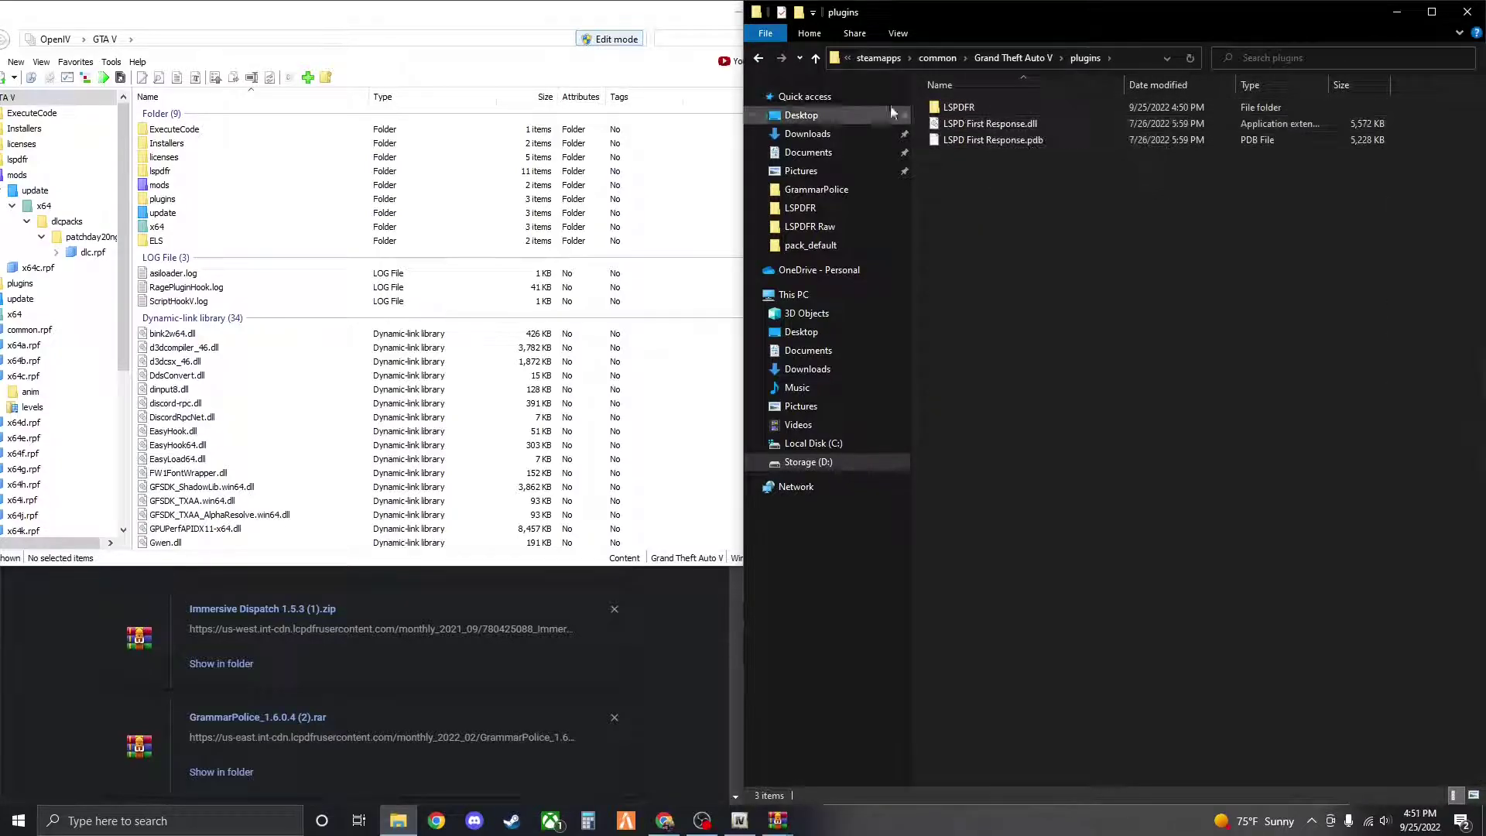
left_click(758, 59)
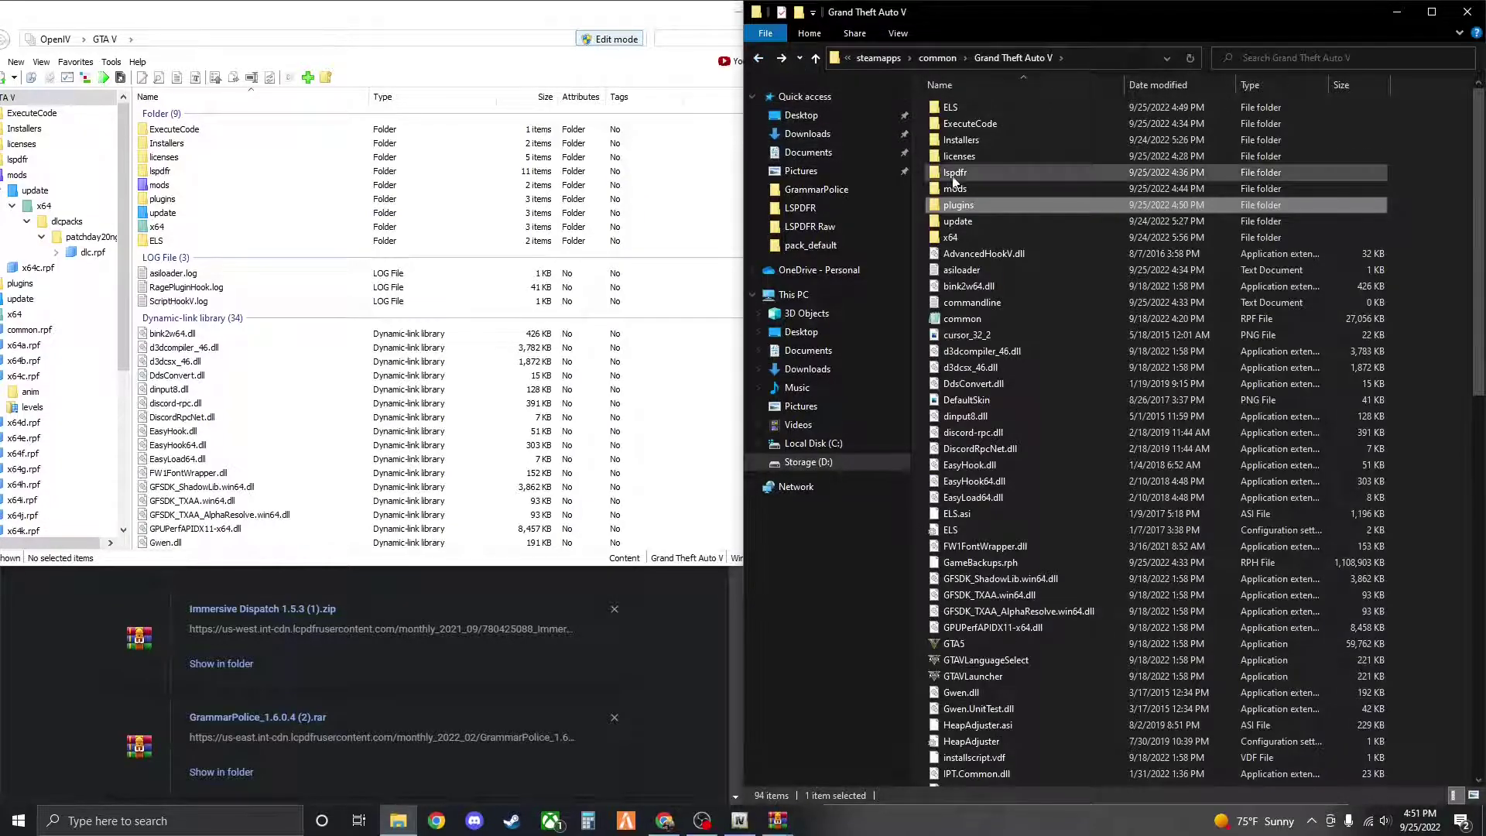
double_click(970, 175)
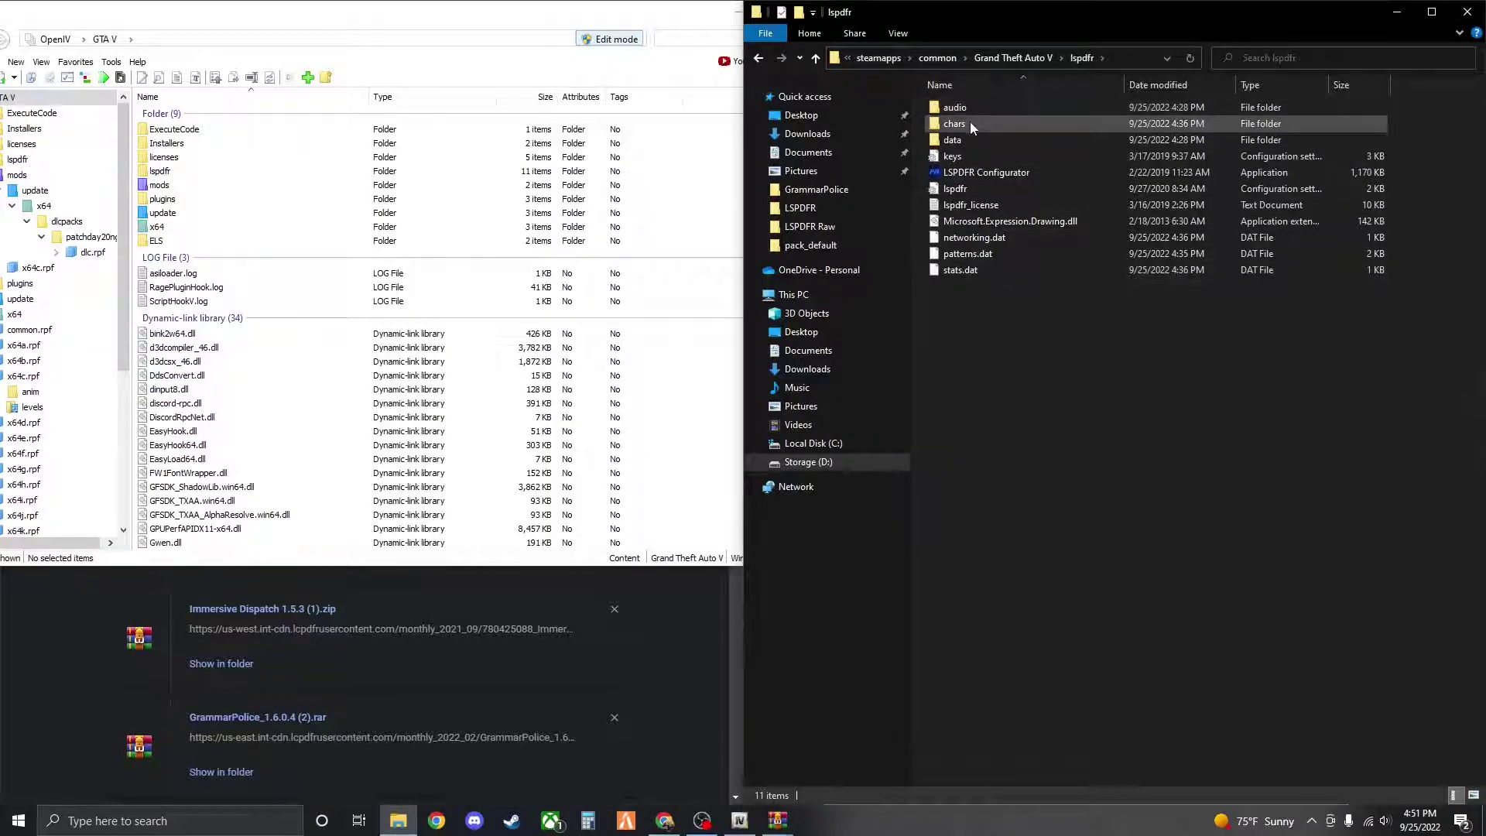
left_click(760, 62)
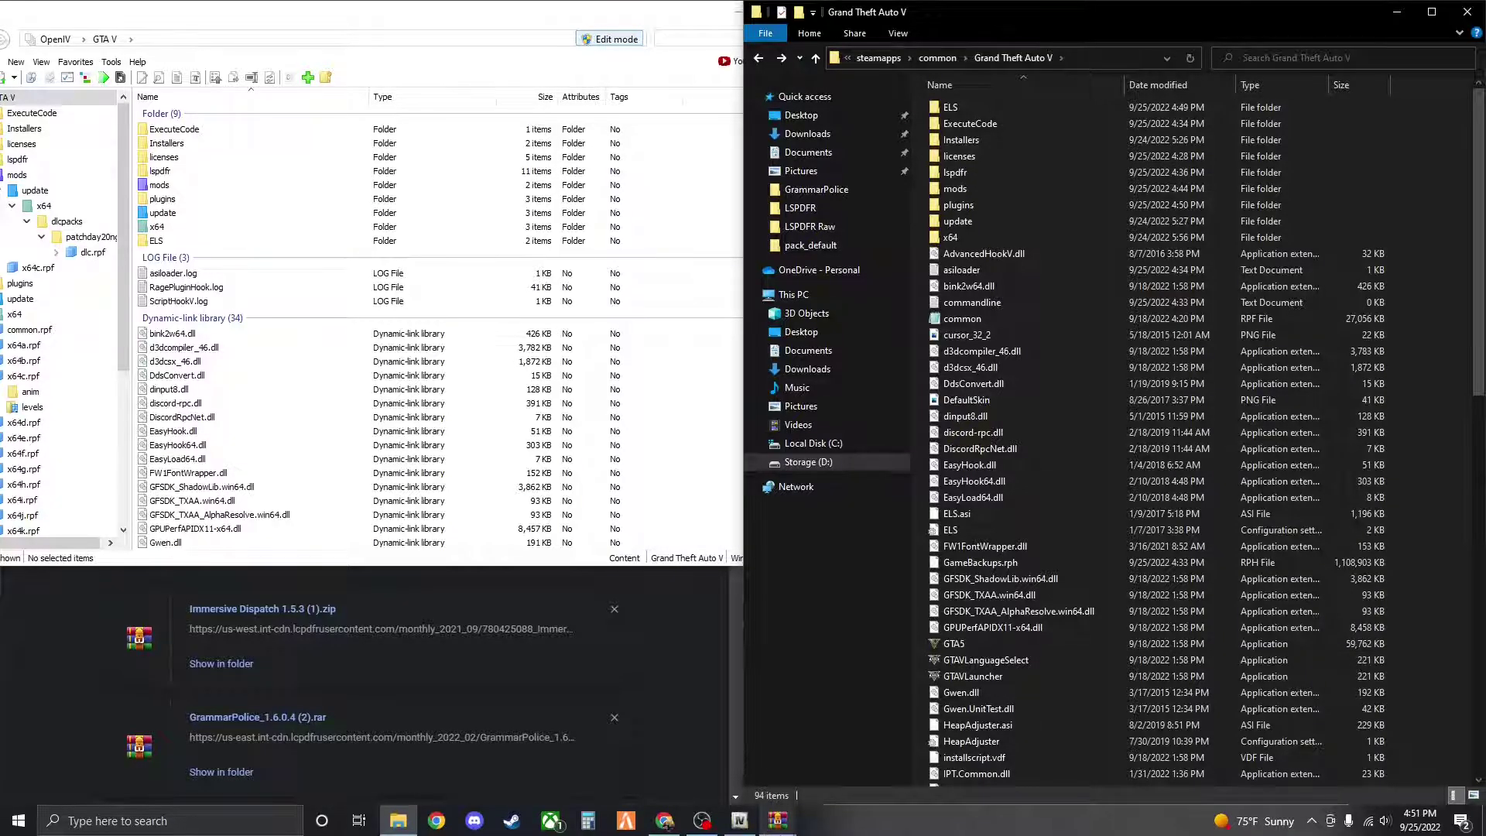
Bring the GrammarPolice_1.6.0.4 archive back up, go up one level and open its Textures folder
mouse_move(777, 820)
left_click(689, 740)
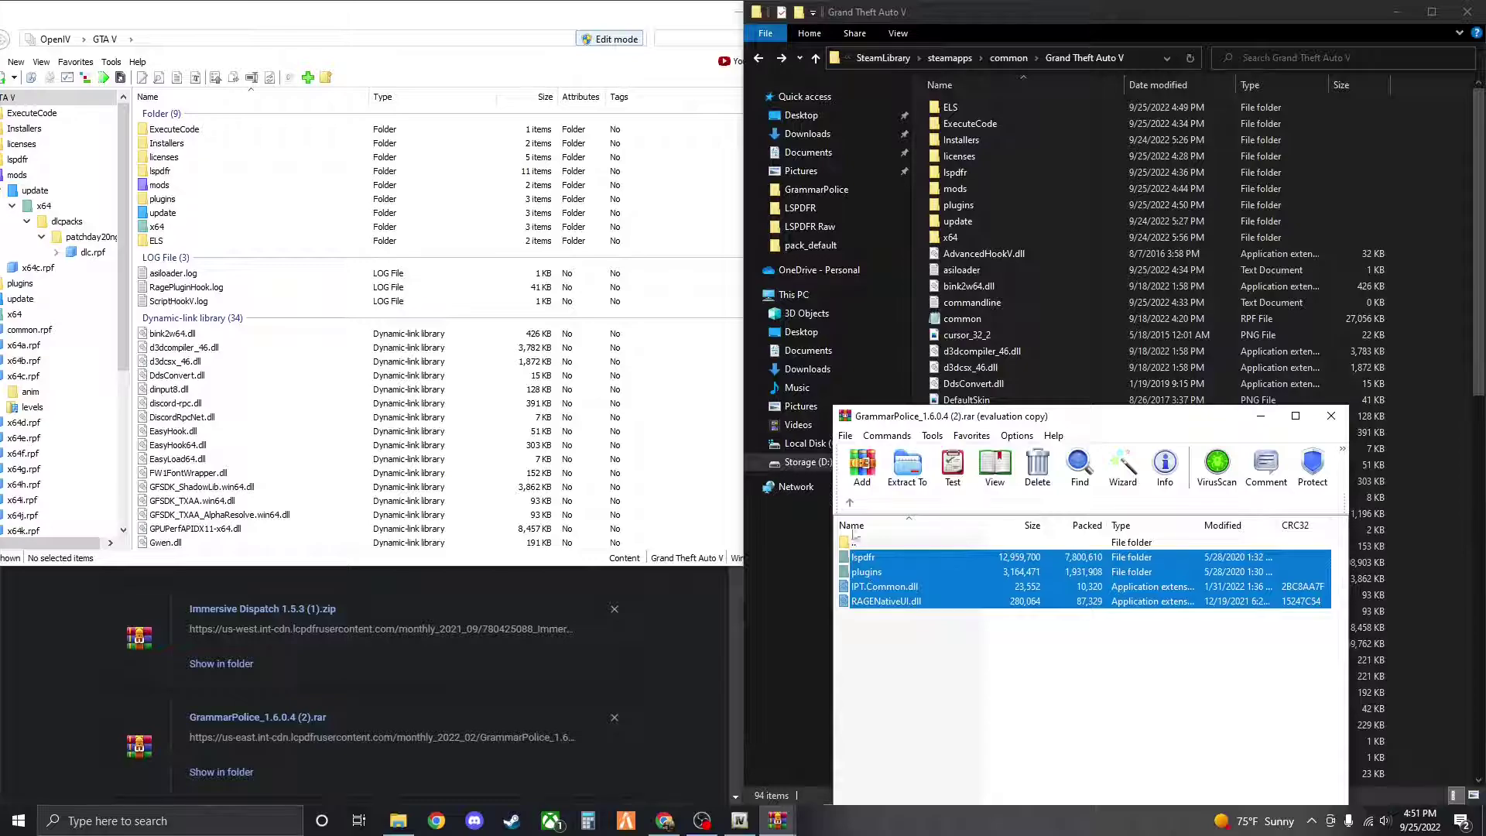
left_click(850, 503)
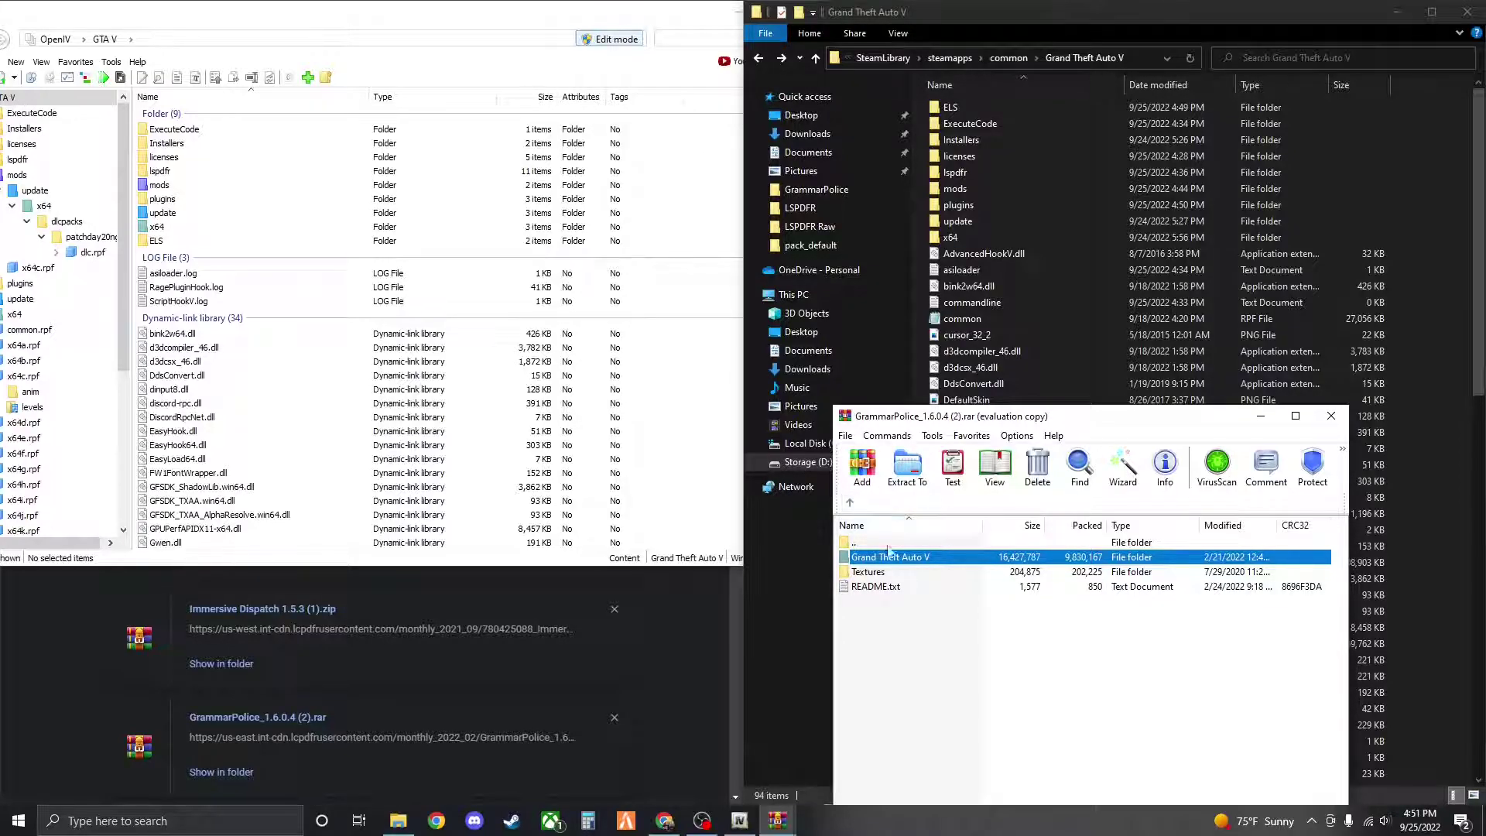
left_click(884, 573)
left_click(885, 575)
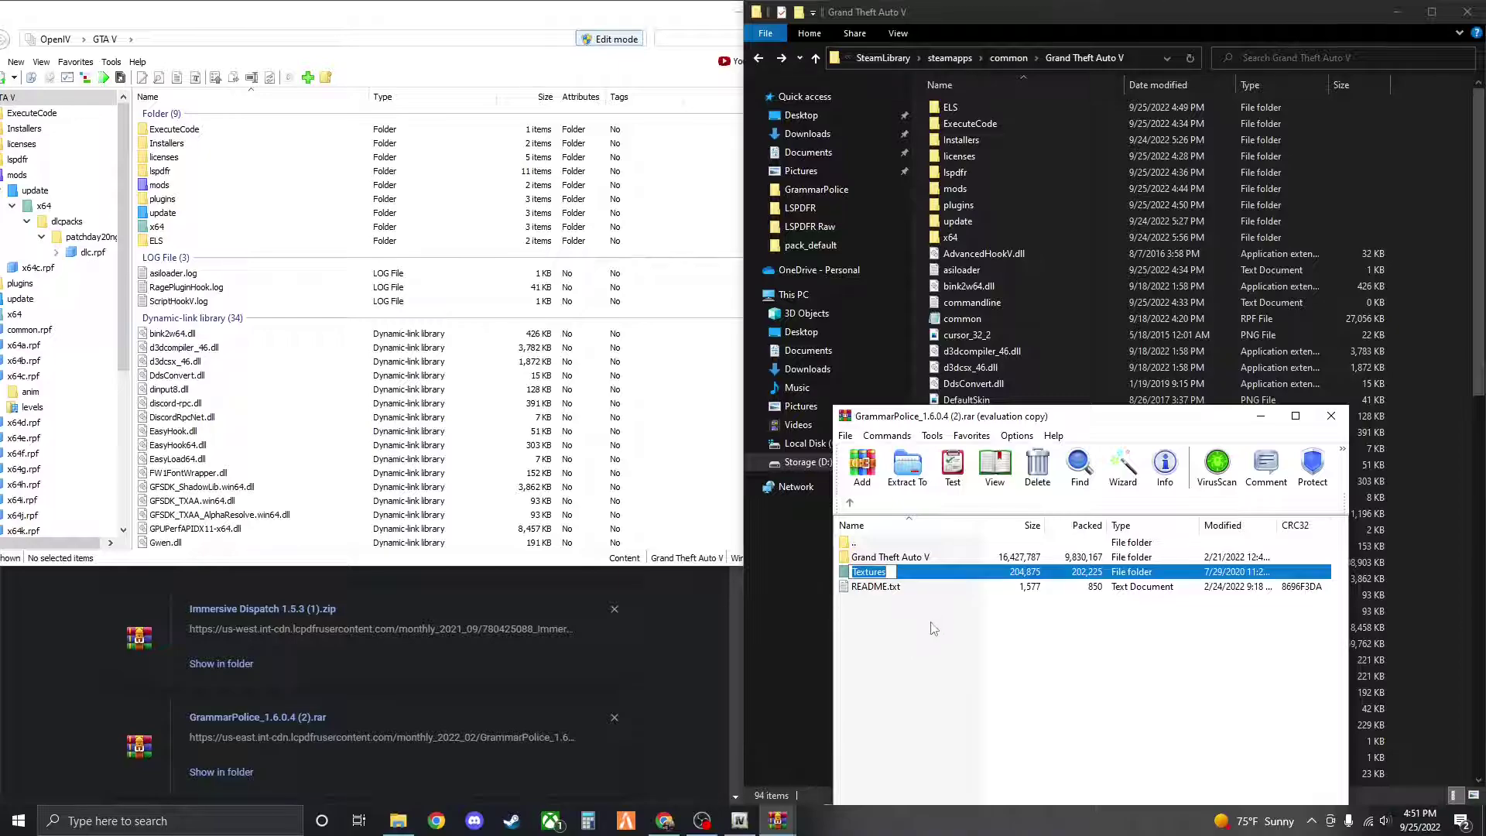
left_click(934, 629)
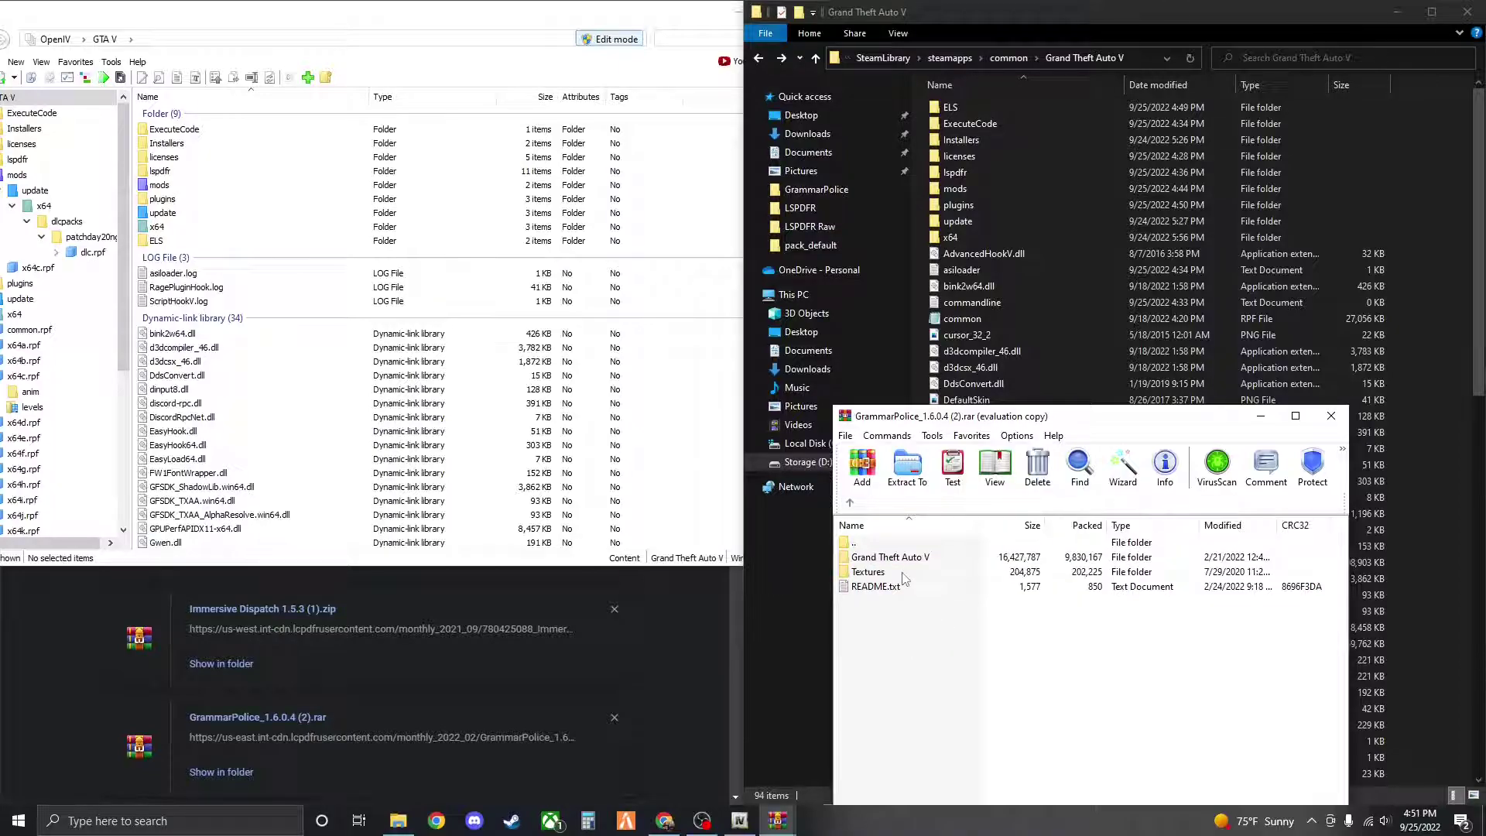
double_click(901, 576)
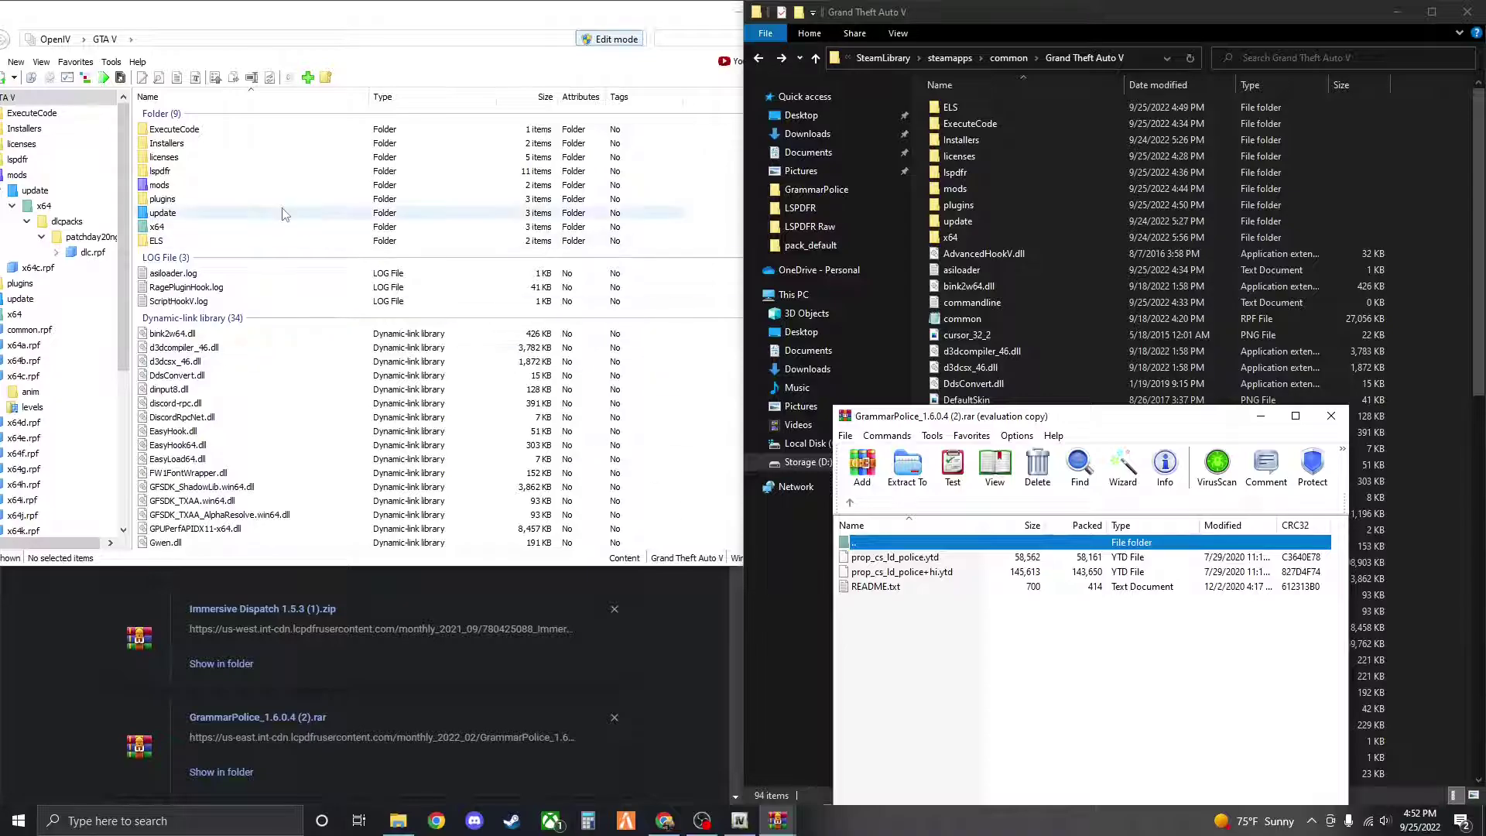
In OpenIV, open mods > x64c.rpf > levels > gta5 > props > lev_des > lev_des.rpf
double_click(205, 186)
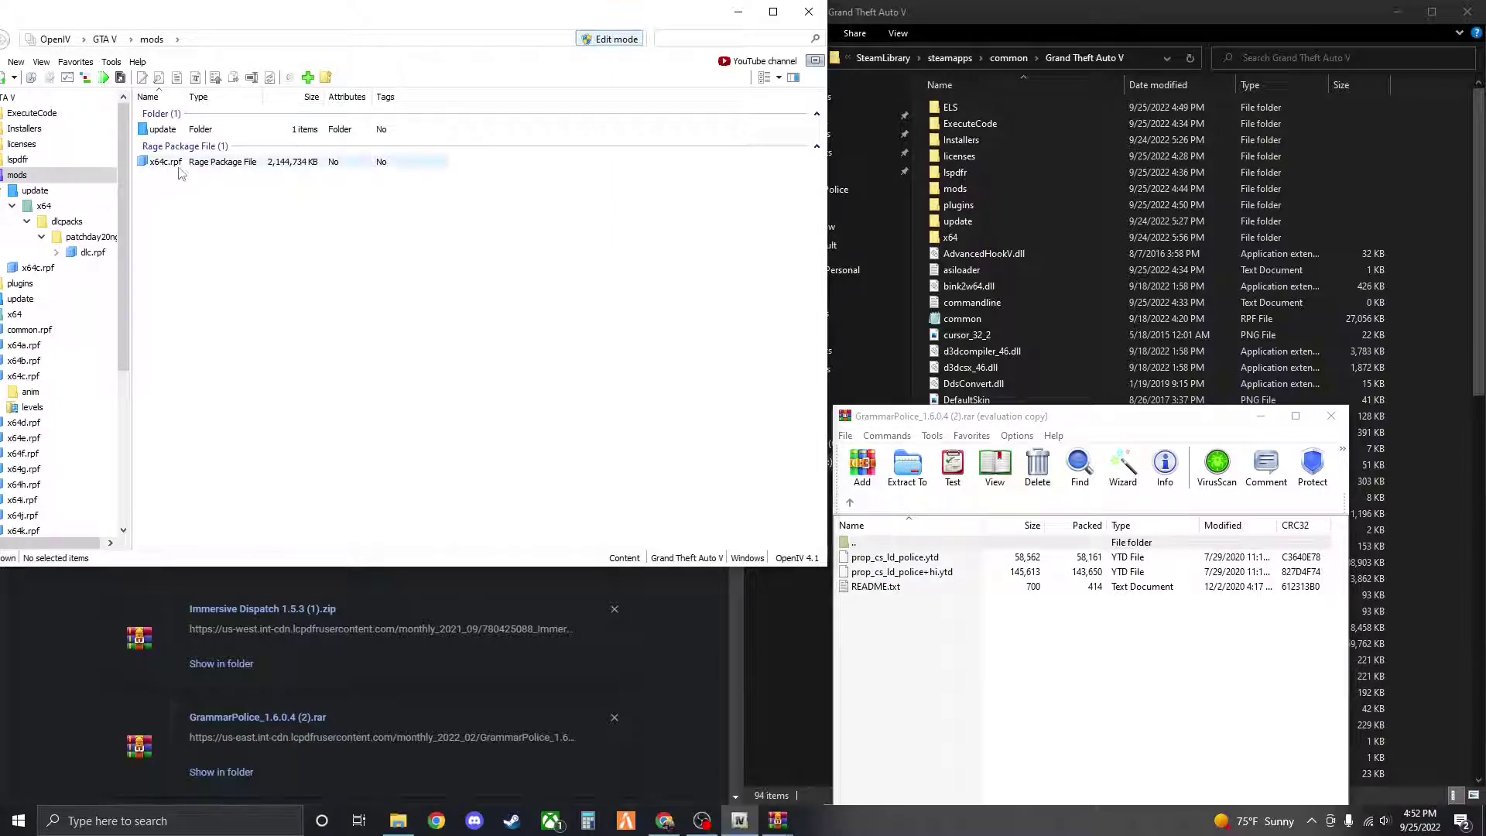
double_click(181, 166)
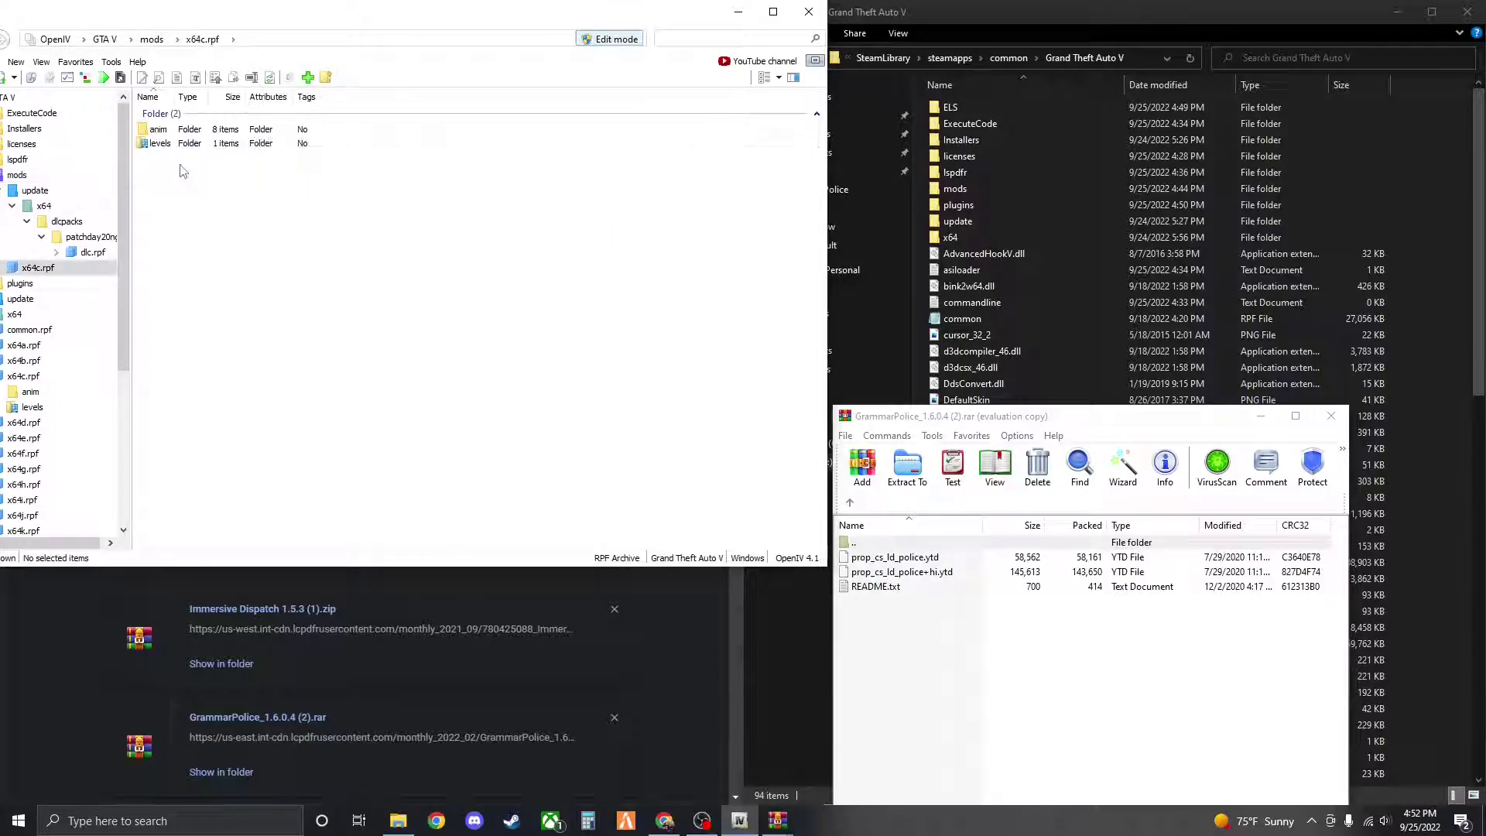
double_click(181, 145)
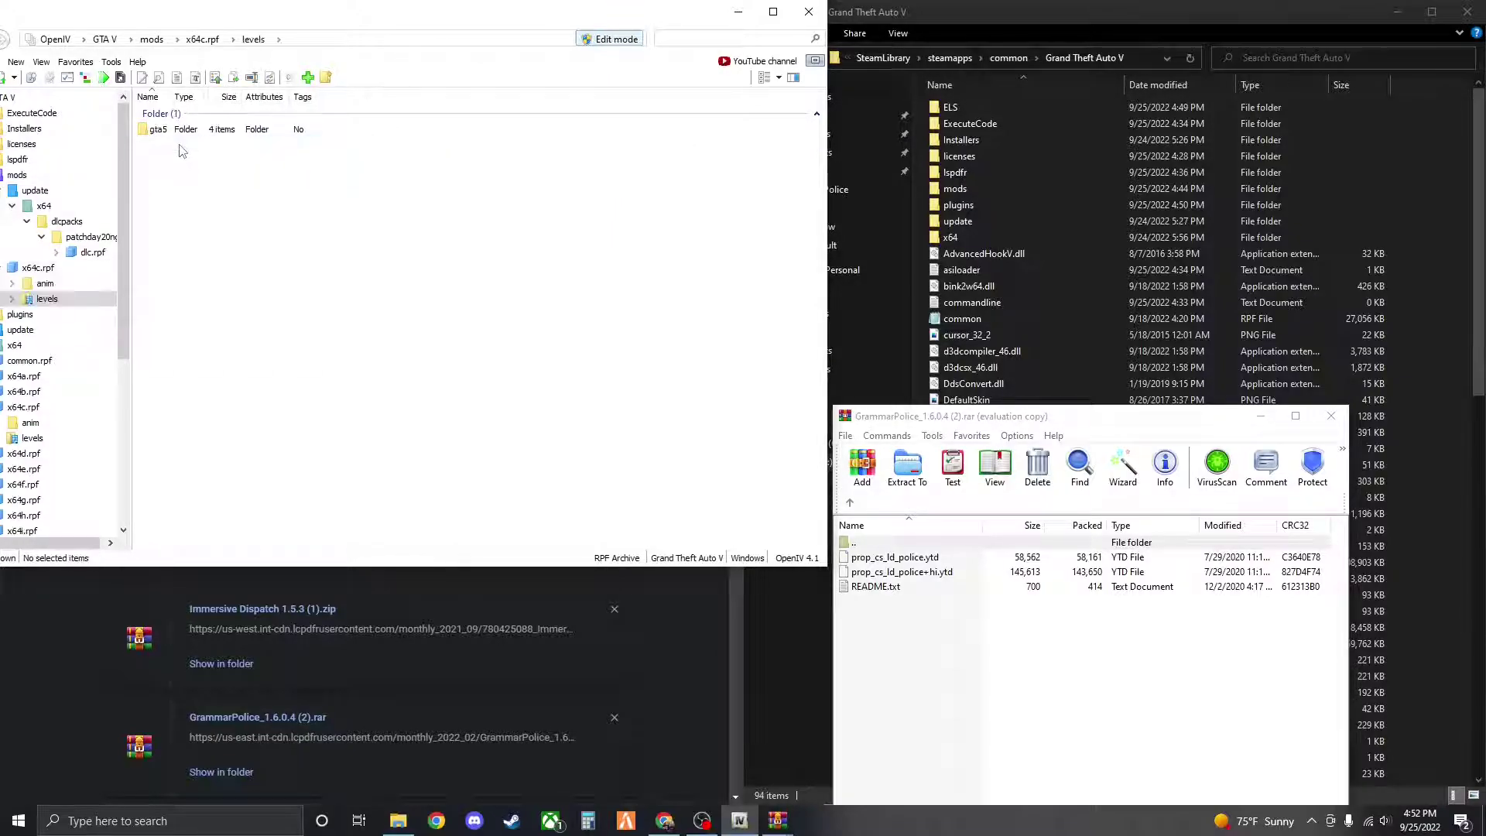
double_click(185, 132)
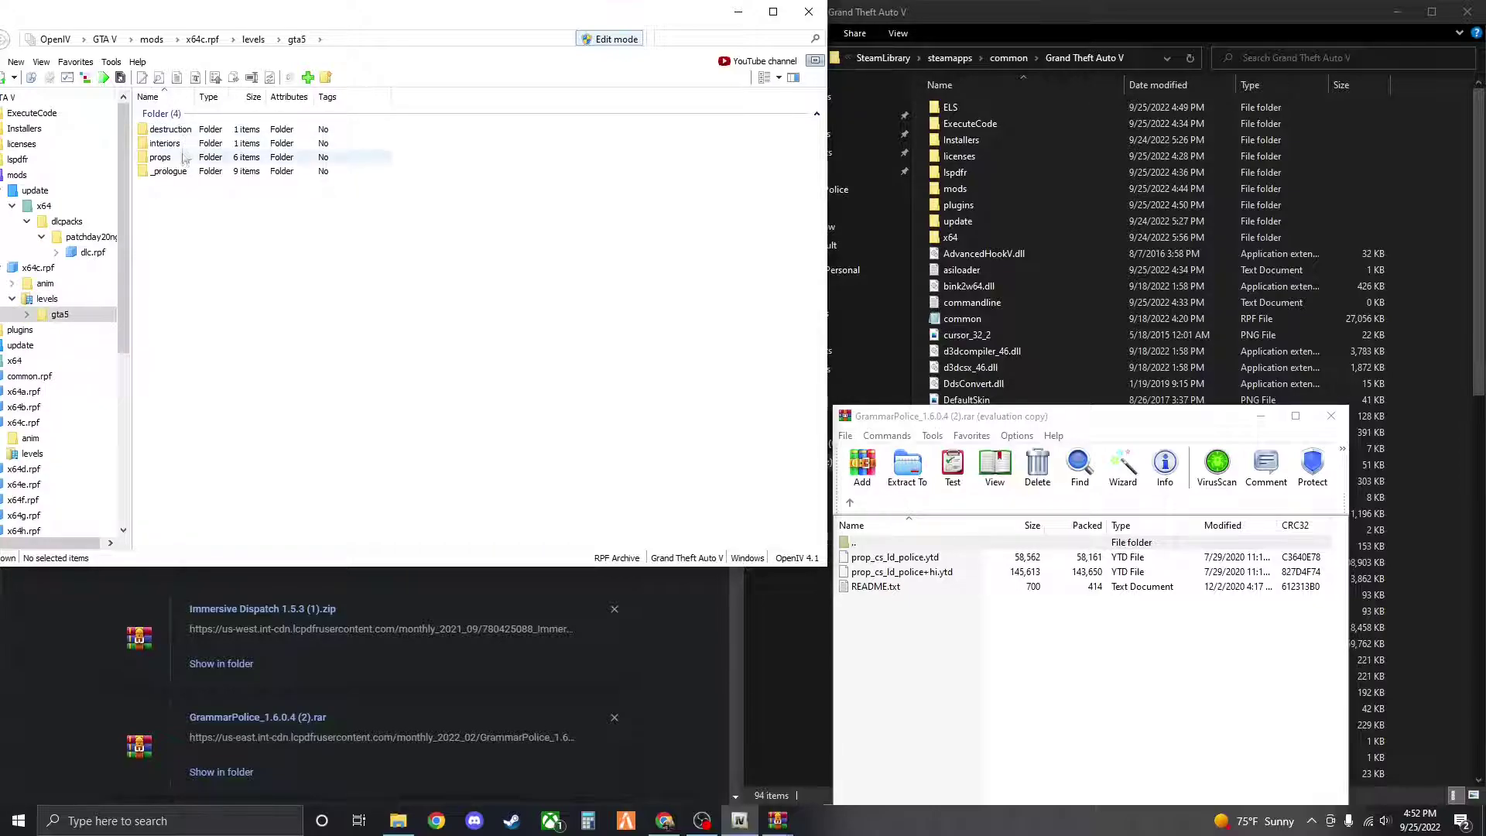
double_click(187, 160)
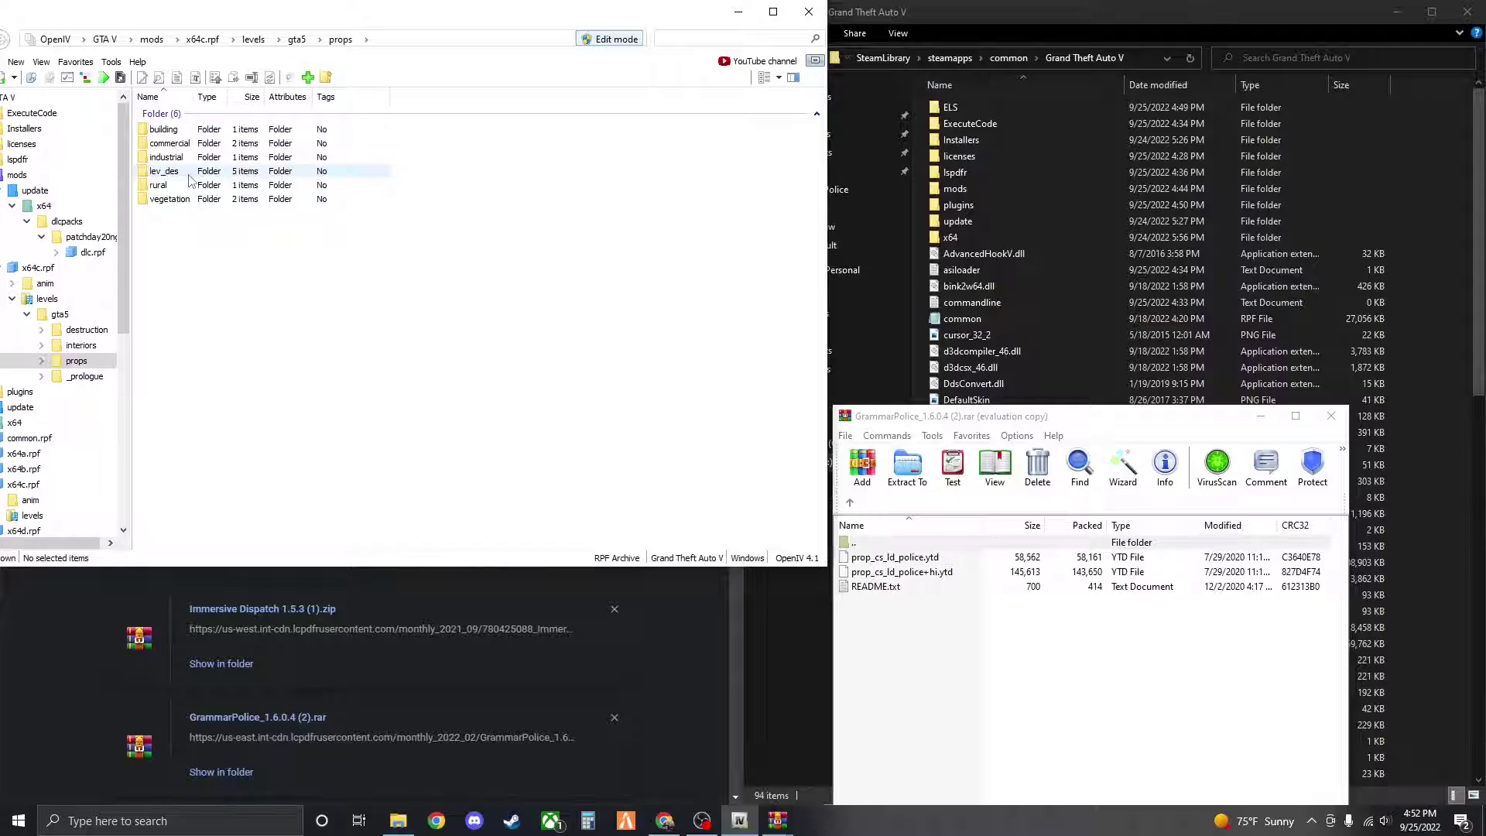
double_click(189, 177)
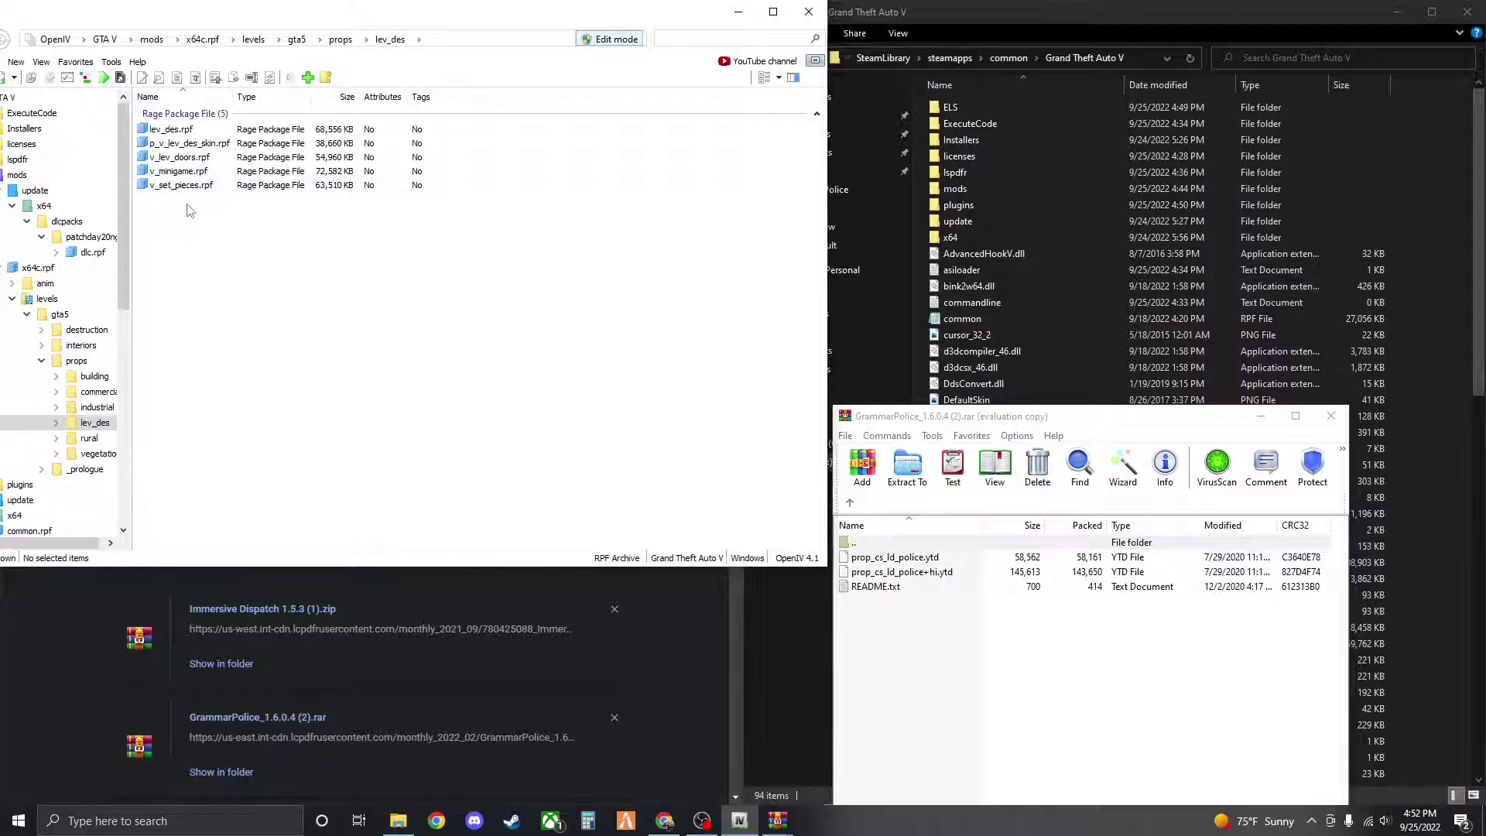
double_click(190, 129)
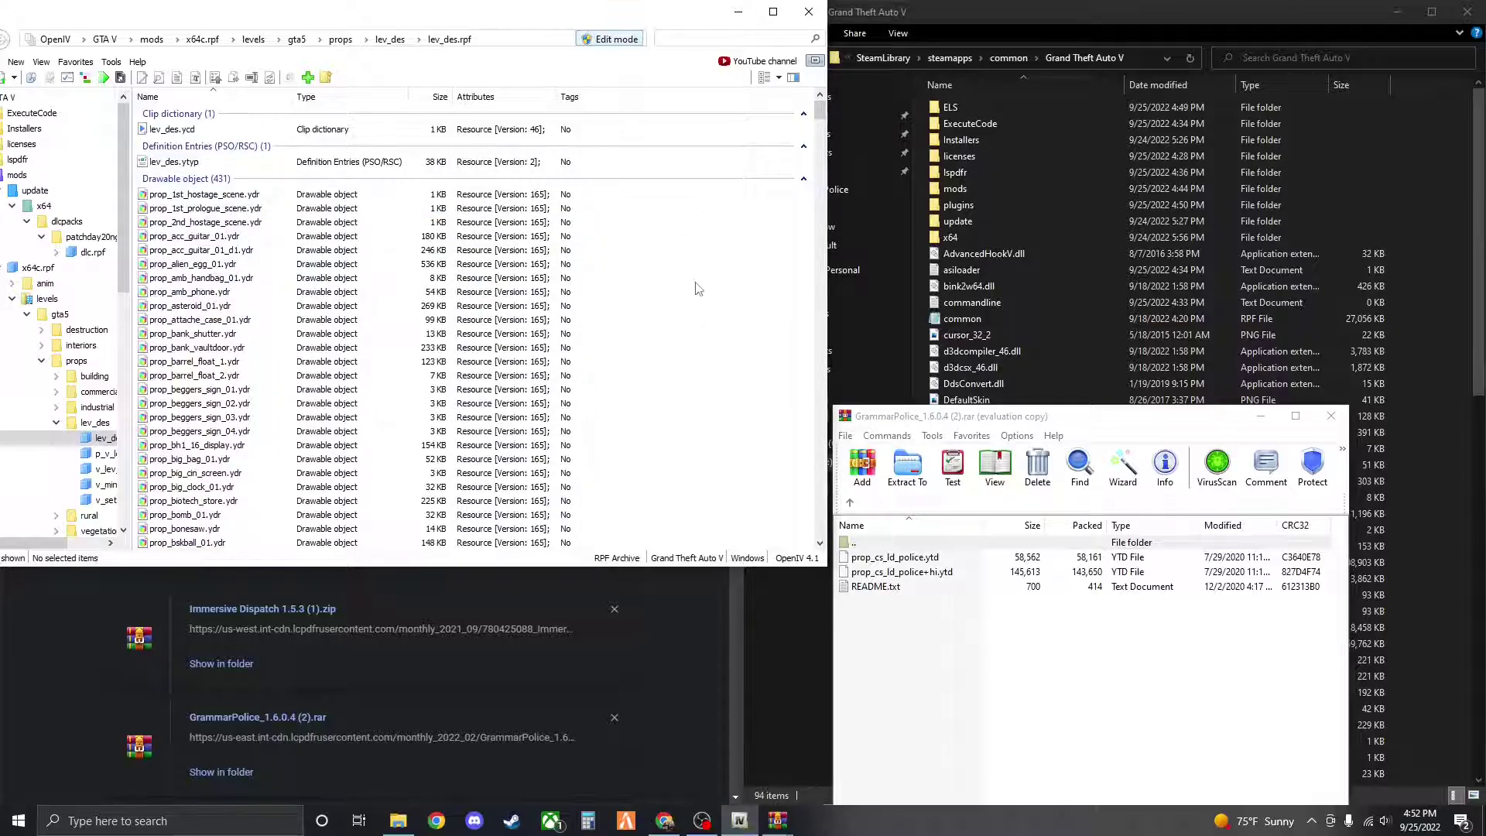
Add prop_cs_ld_police.ytd and prop_cs_ld_police+hi.ytd to lev_des.rpf, return OpenIV to the GTA V root and close the GrammarPolice archive
left_click(907, 574)
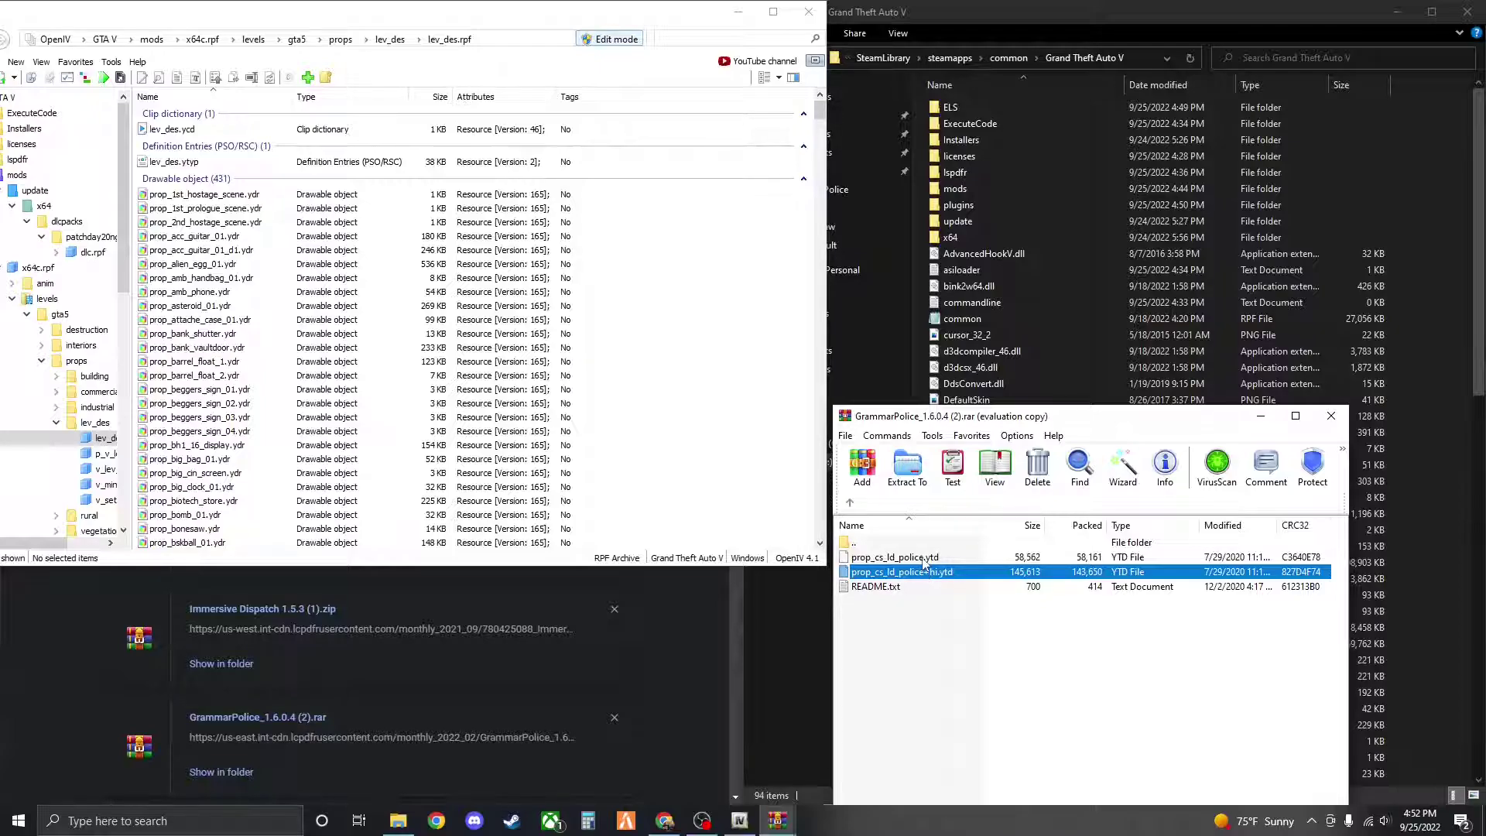
left_click(923, 560, "ctrl")
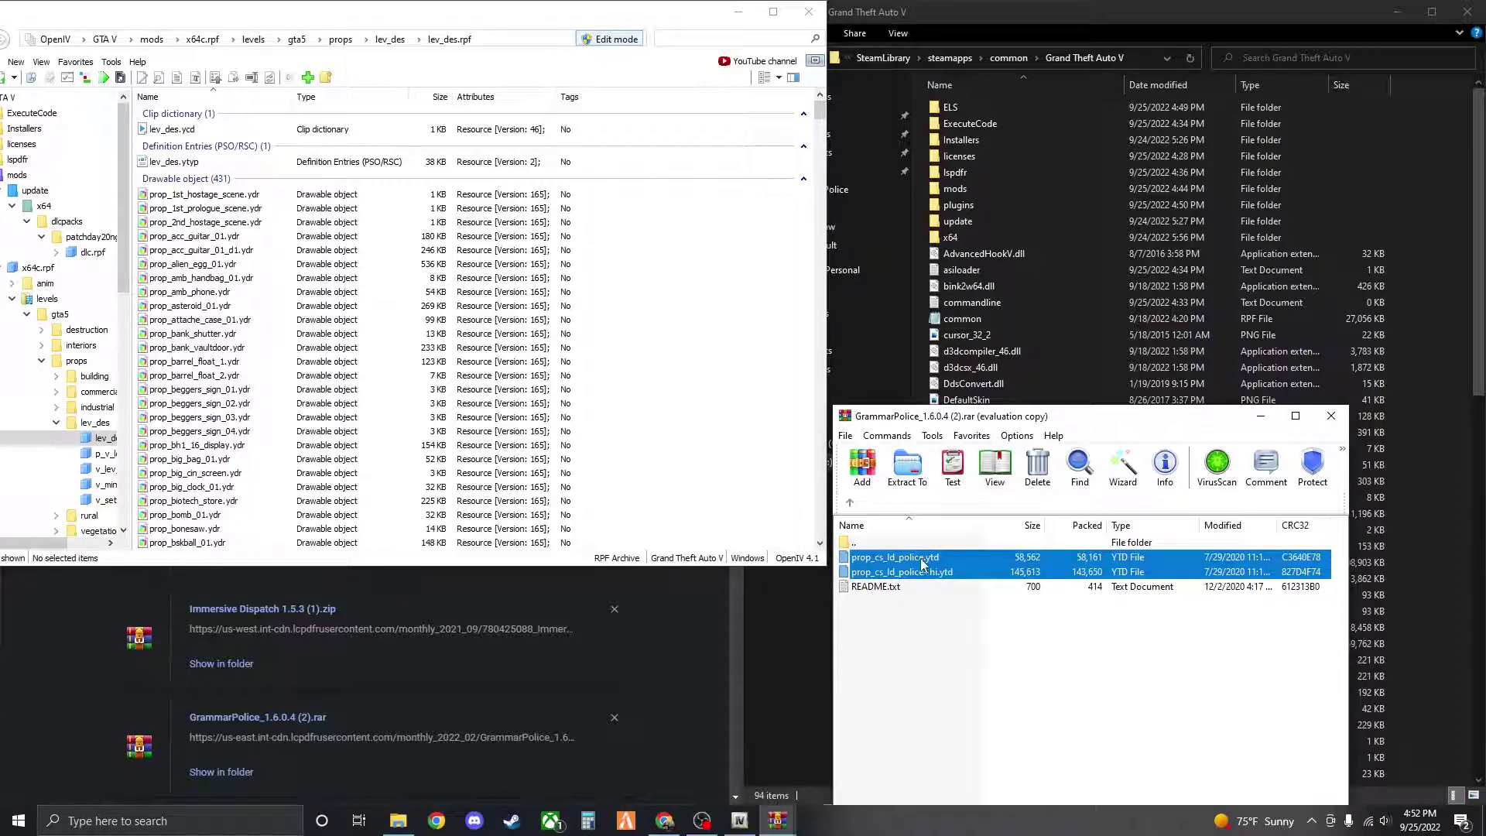
left_click_drag(921, 559, 726, 375)
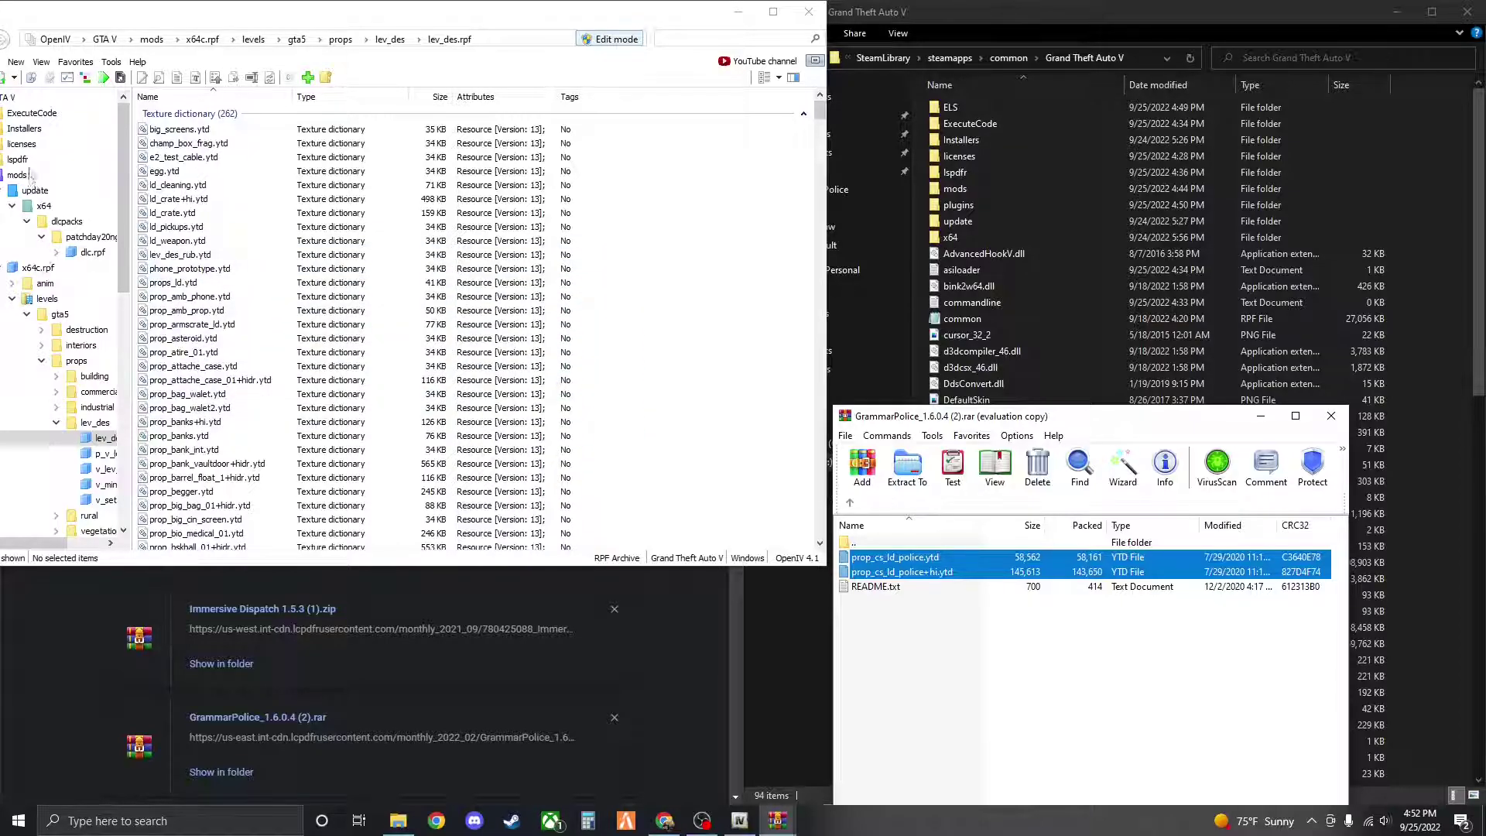
left_click(104, 39)
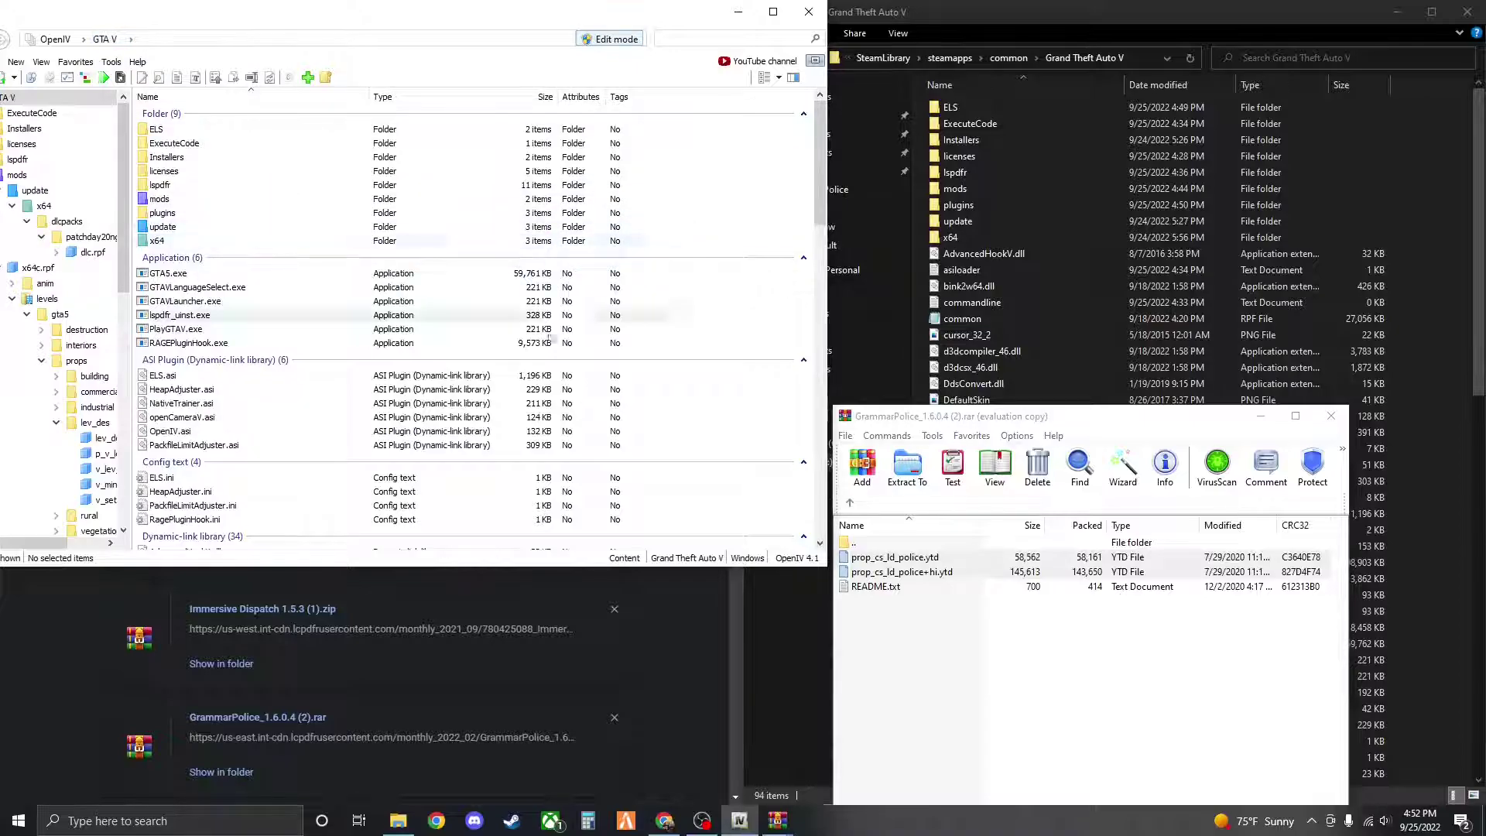
left_click(1333, 419)
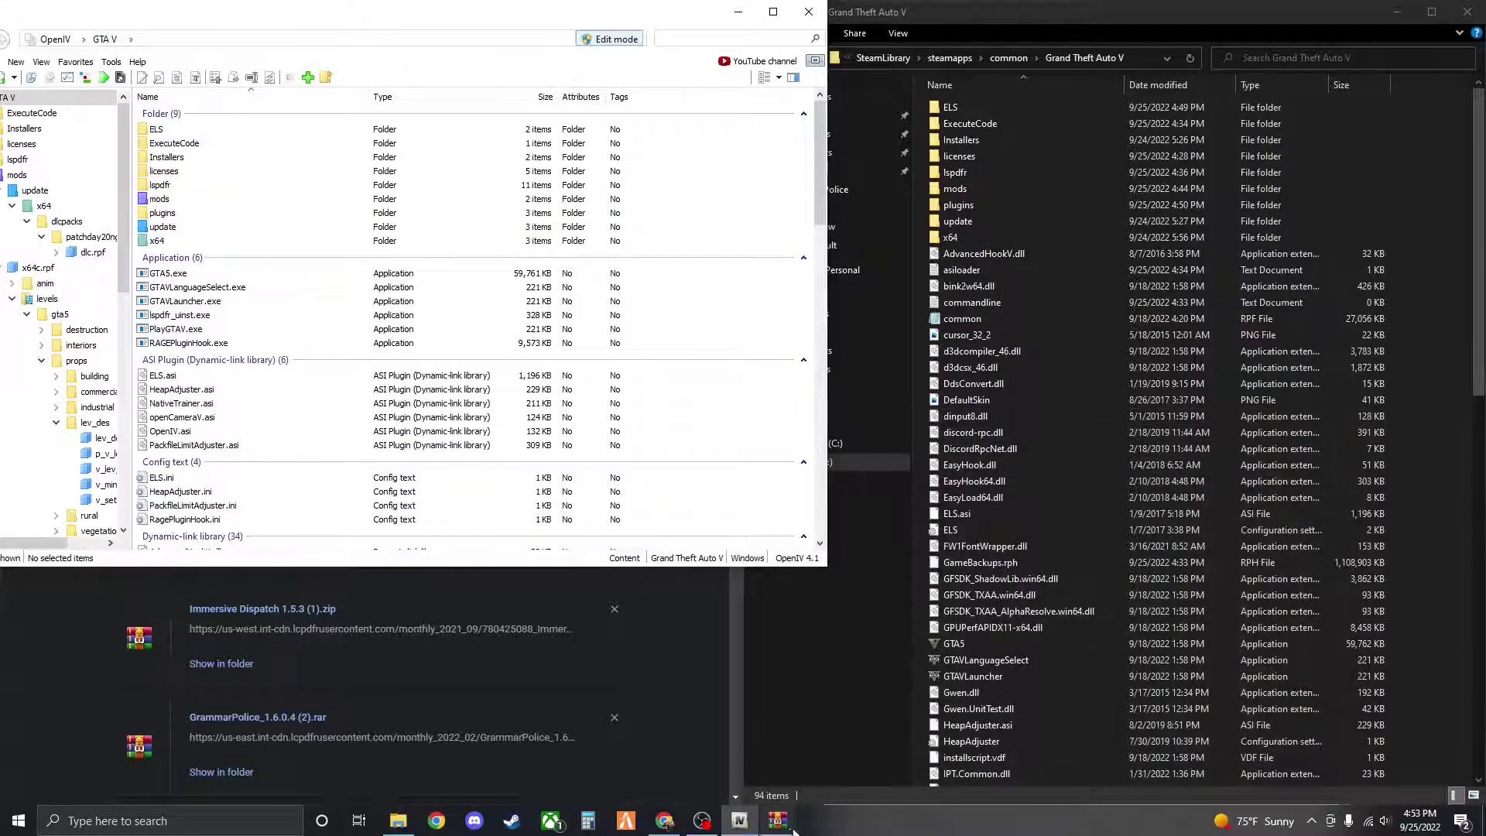
Bring up the Immersive Dispatch 1.5.3 archive and open its Immersive Dispatch V1.5.3 folder
mouse_move(793, 831)
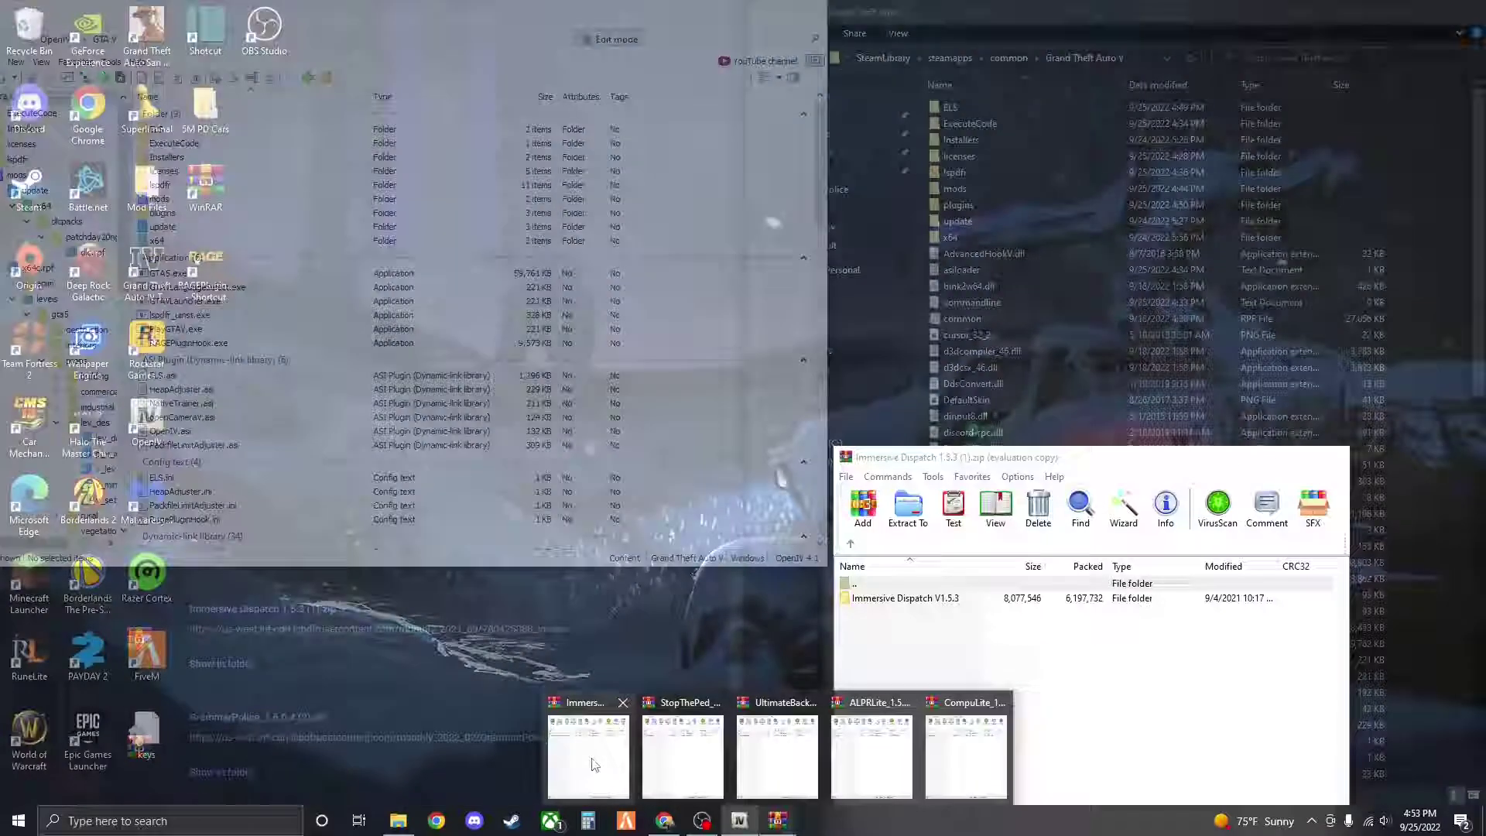
left_click(601, 765)
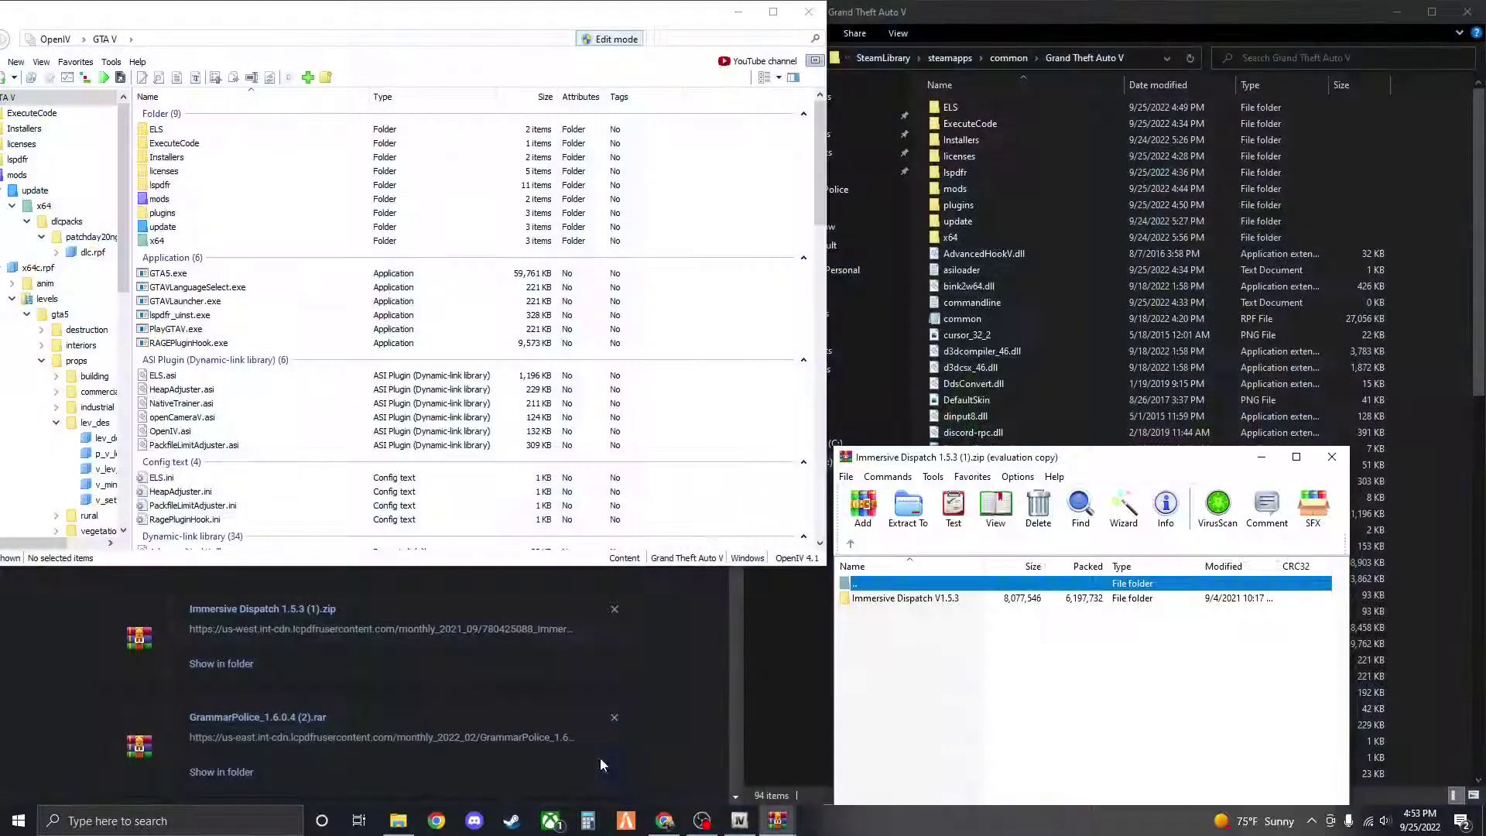
double_click(904, 599)
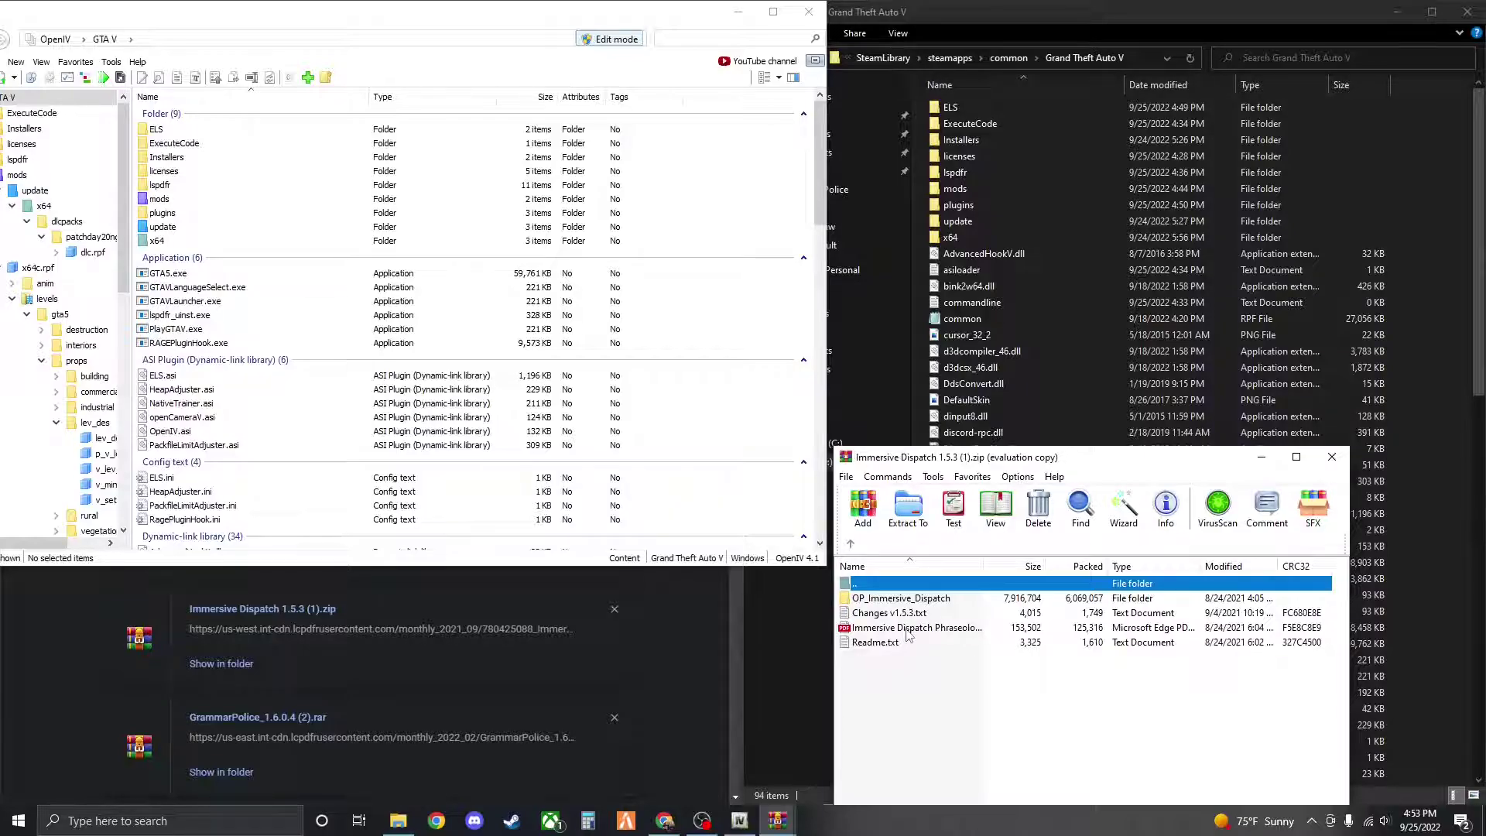
Look through the action and phrase tables in the archive's Immersive Dispatch Phraseology PDF, then close the document
double_click(908, 630)
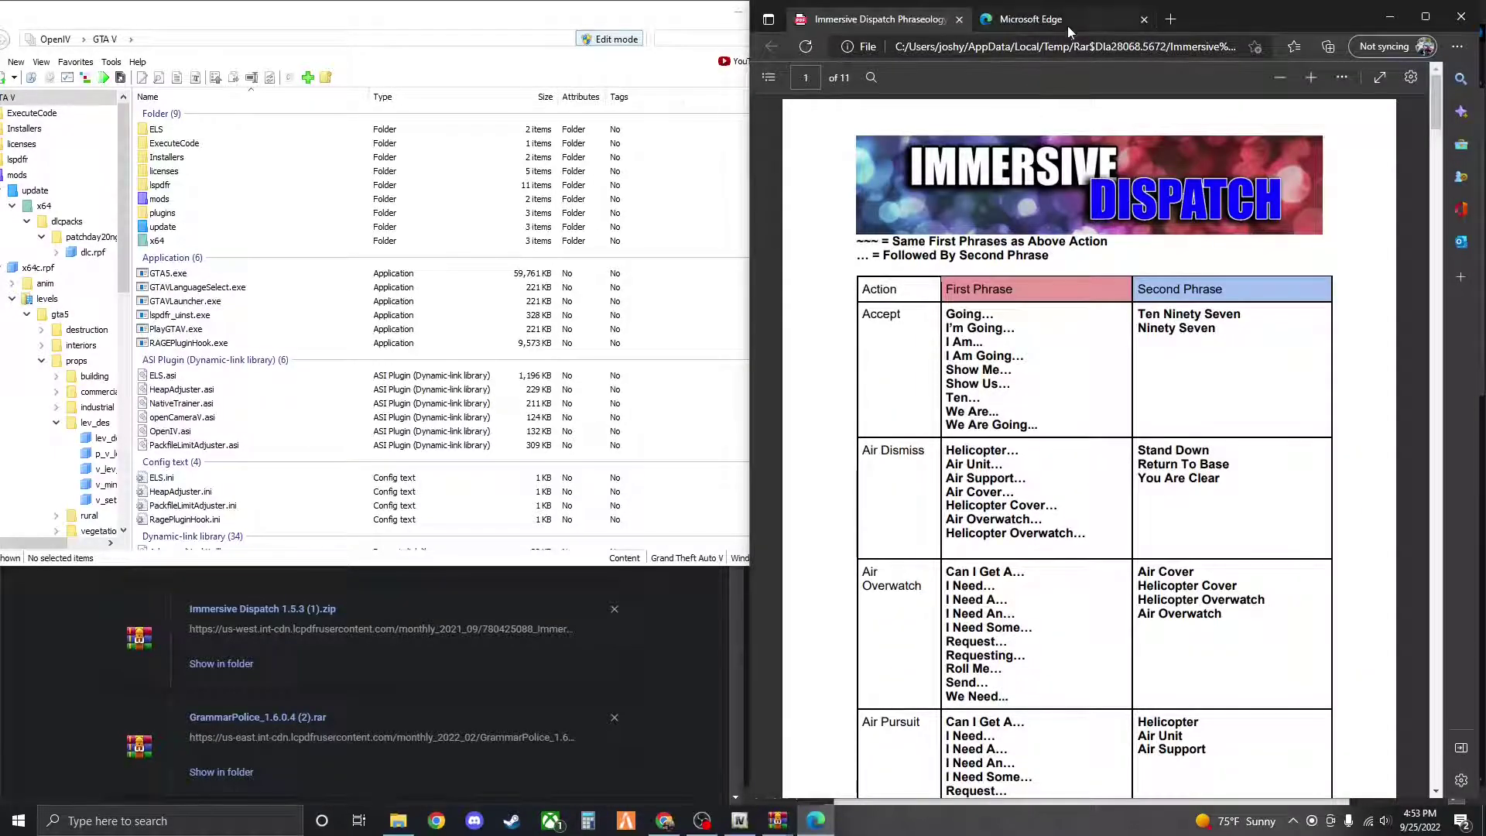
left_click(1066, 21)
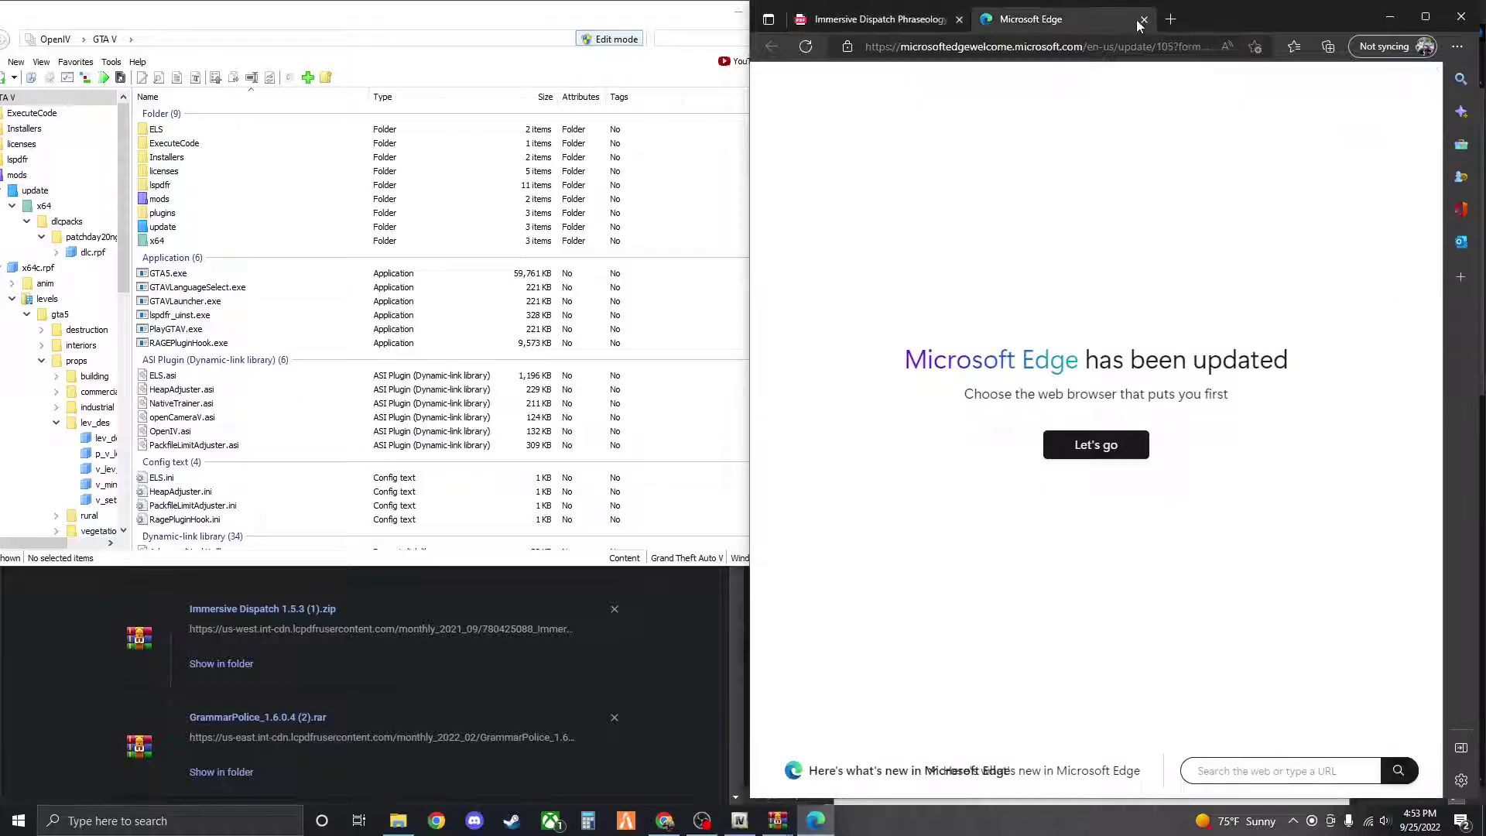
left_click(1144, 20)
left_click(1144, 20)
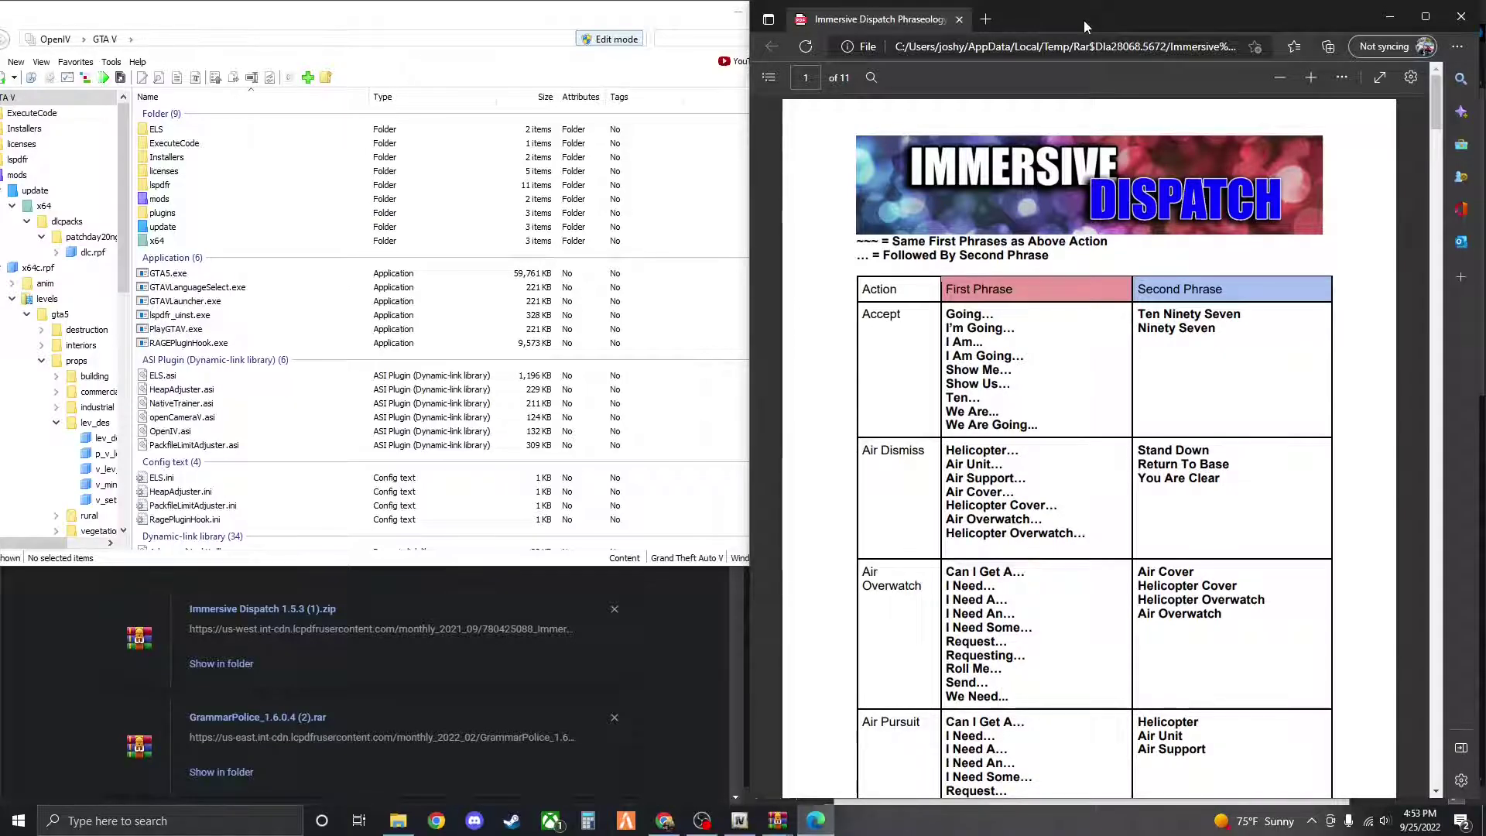
scroll(1061, 350, "down", 15)
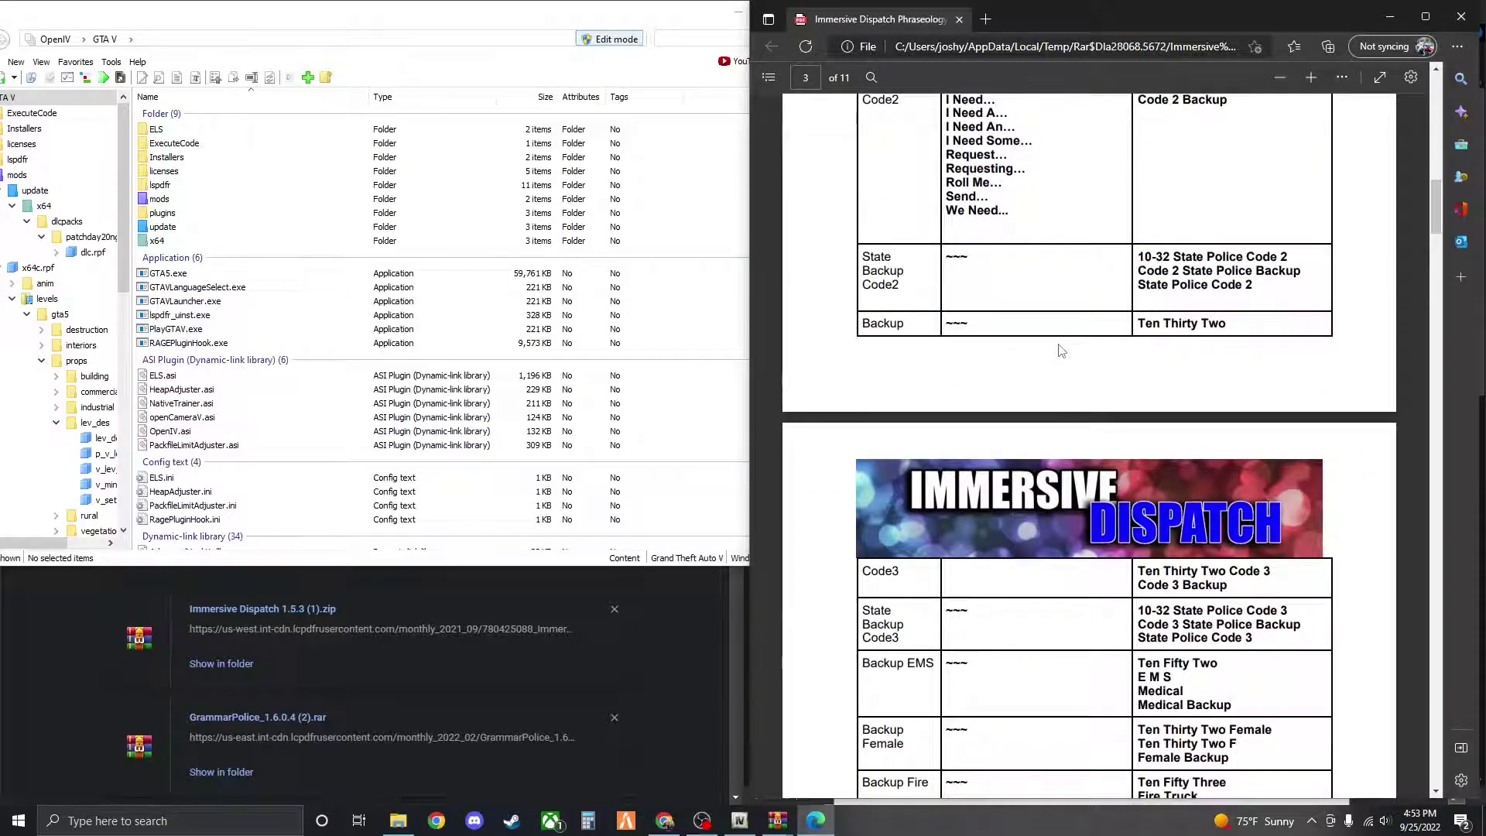
scroll(1061, 350, "down", 4)
scroll(1068, 294, "up", 17)
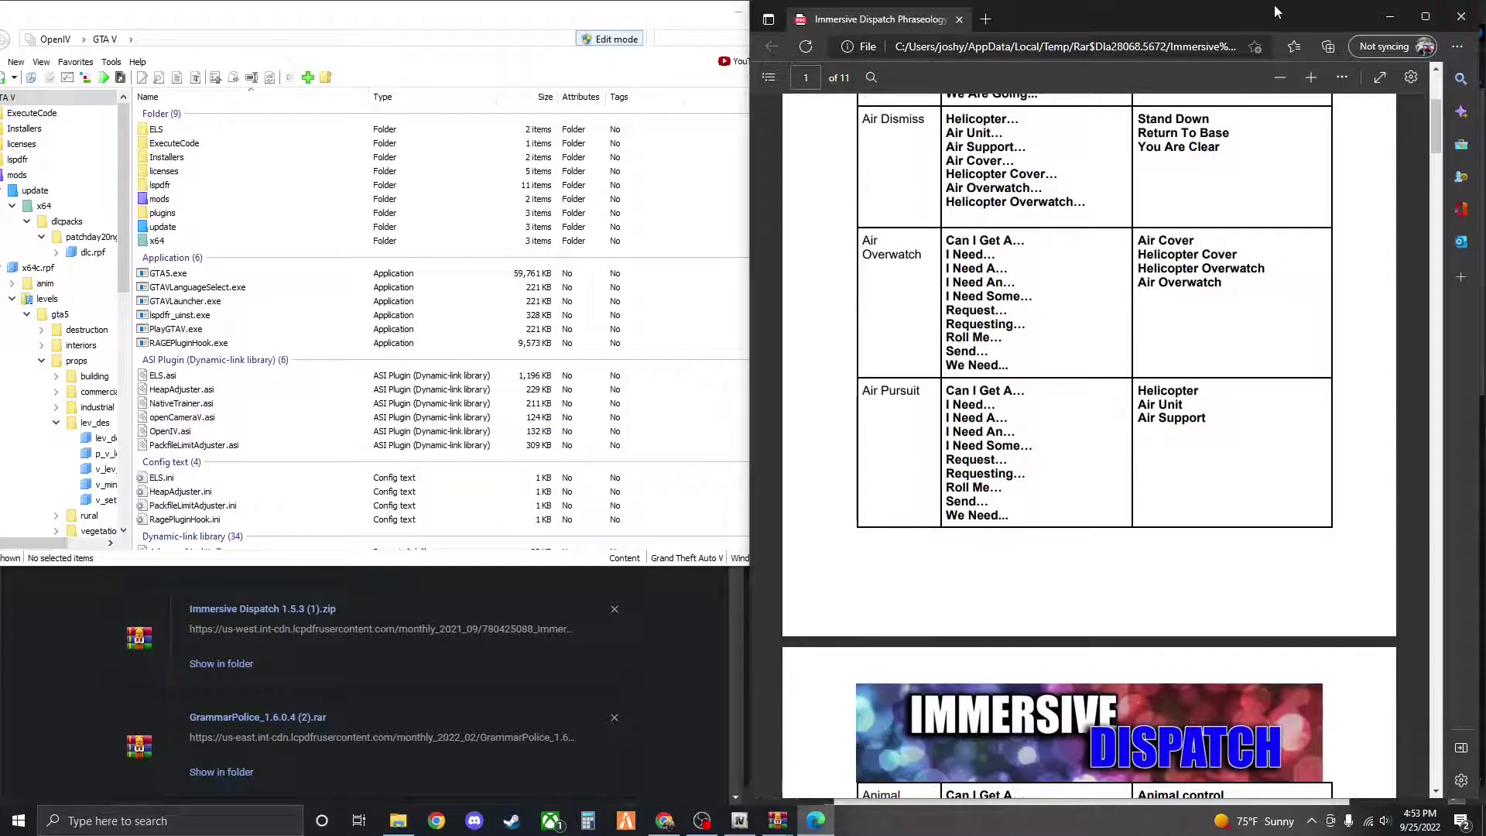
left_click(1478, 19)
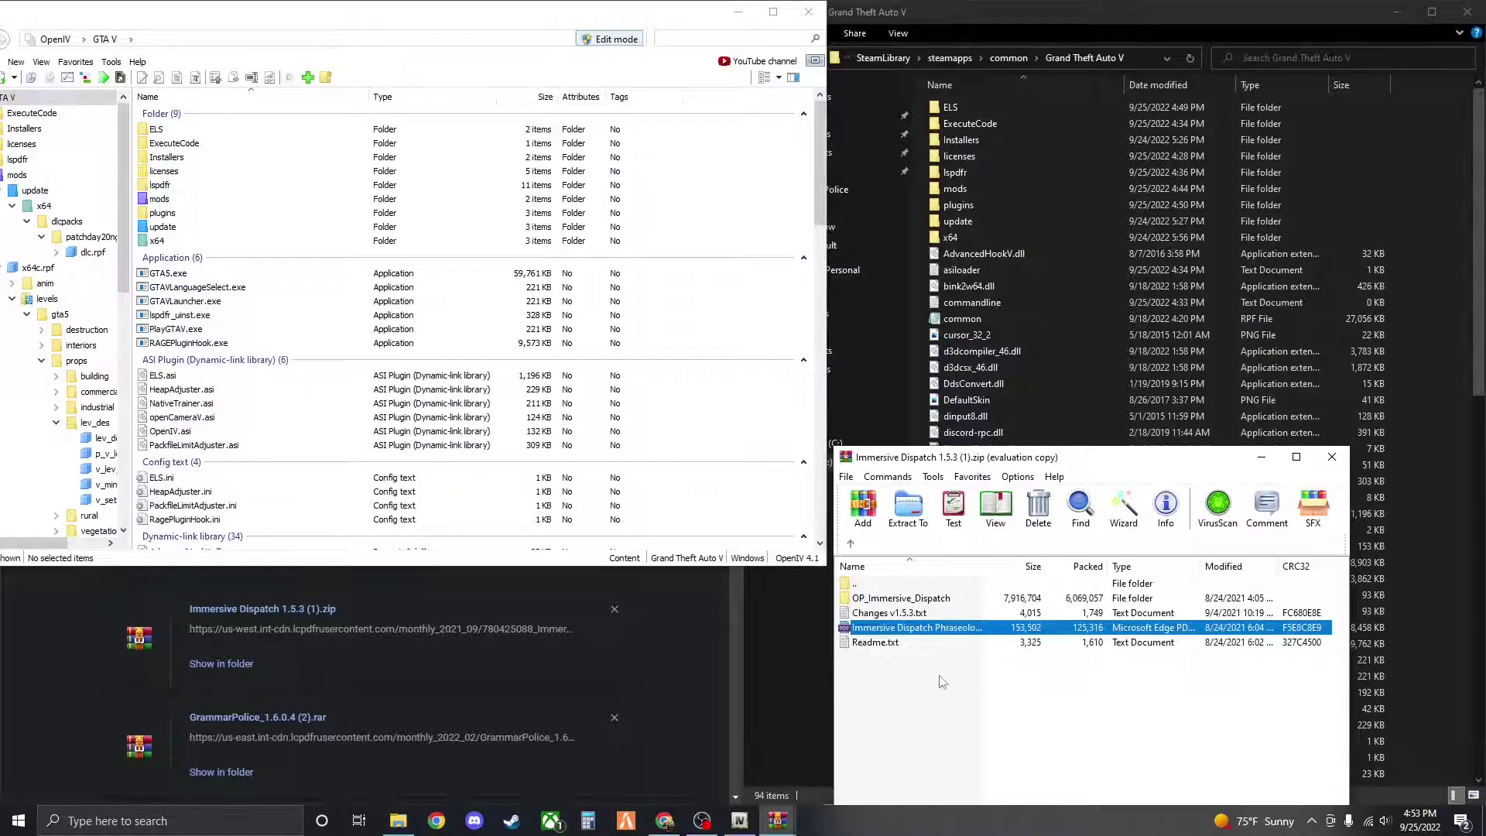
Open the archive's OP_Immersive_Dispatch folder and move the archive window clear of the game folder's file list
double_click(895, 600)
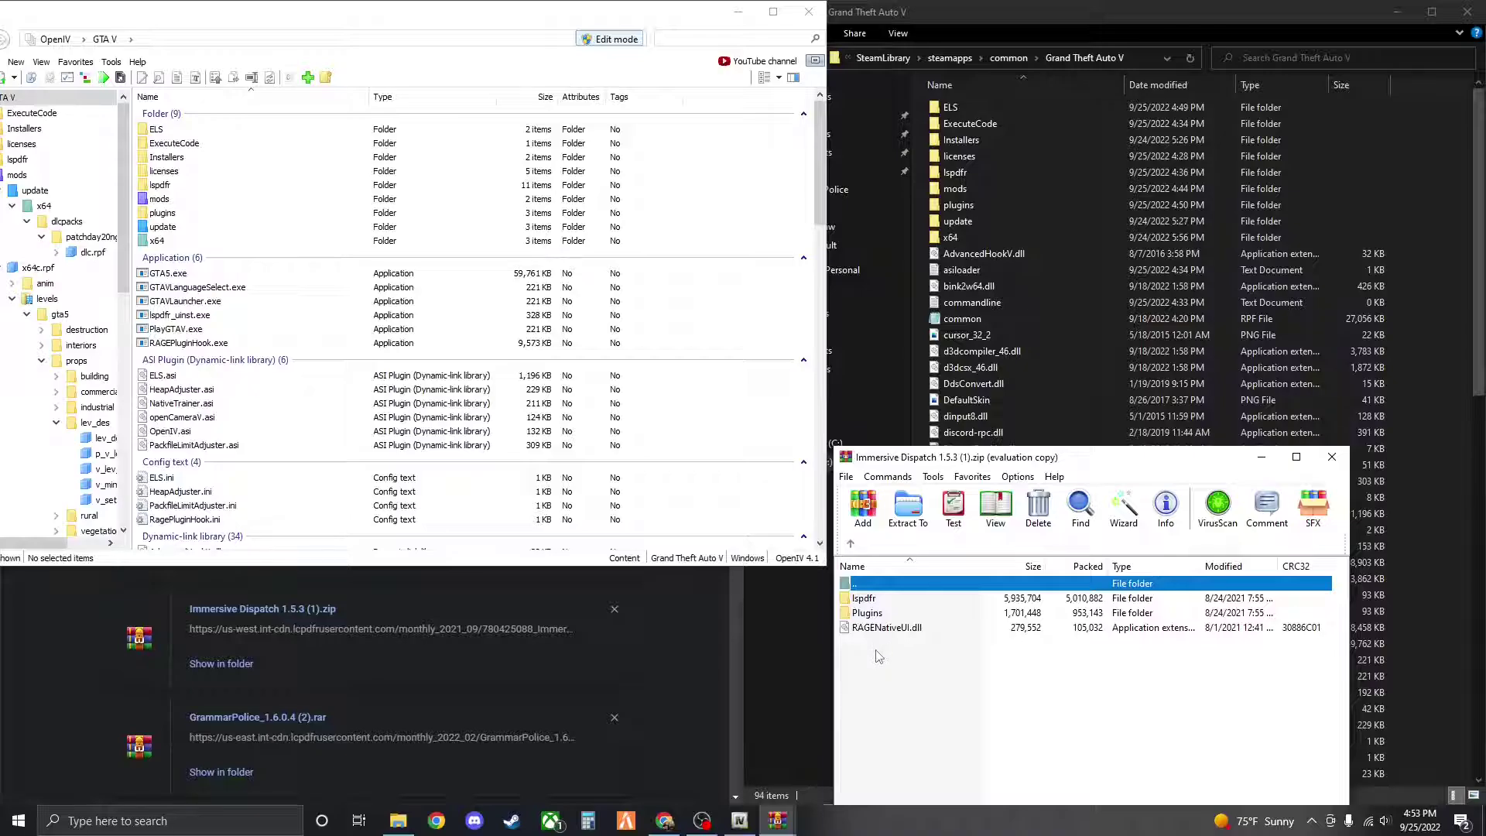
left_click_drag(875, 678, 866, 596)
left_click(935, 717)
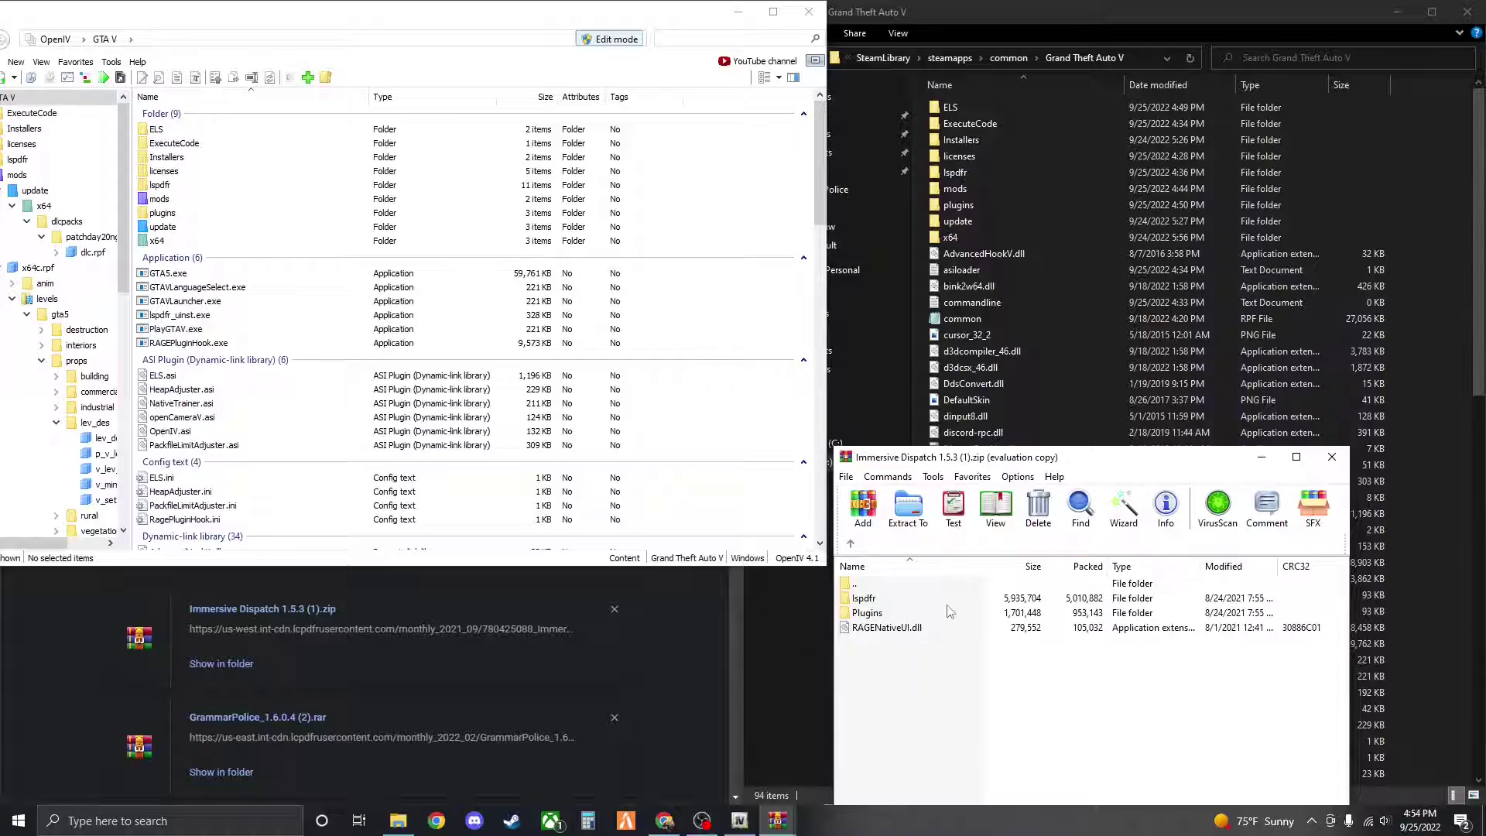
left_click_drag(1088, 465, 568, 217)
Compare the archive's RAGENativeUI.dll with the copy in the Grand Theft Auto V folder, then cancel the file transfer
scroll(1033, 631, "down", 5)
scroll(1033, 627, "down", 9)
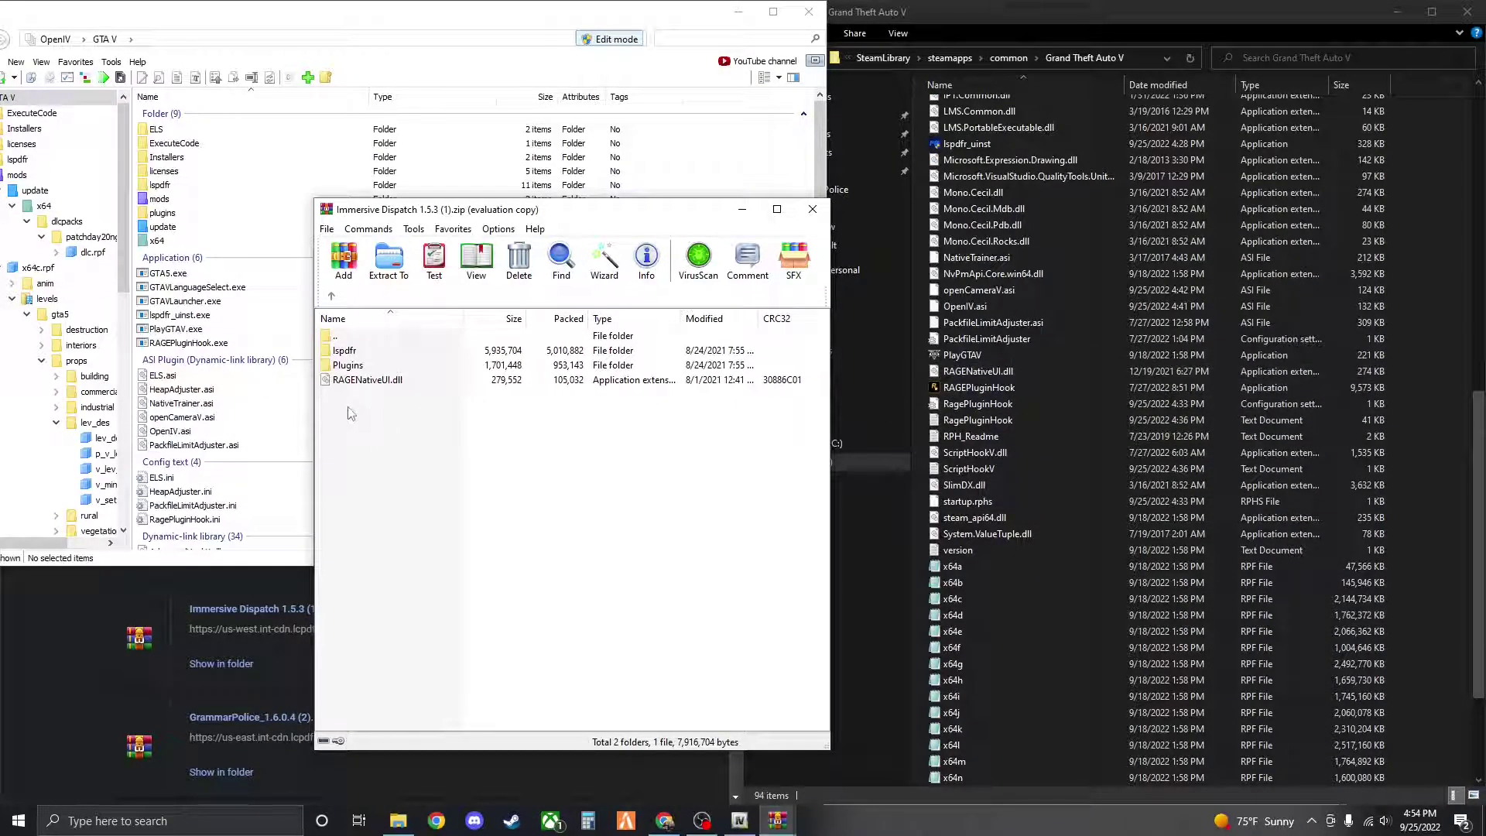
left_click_drag(352, 387, 1438, 369)
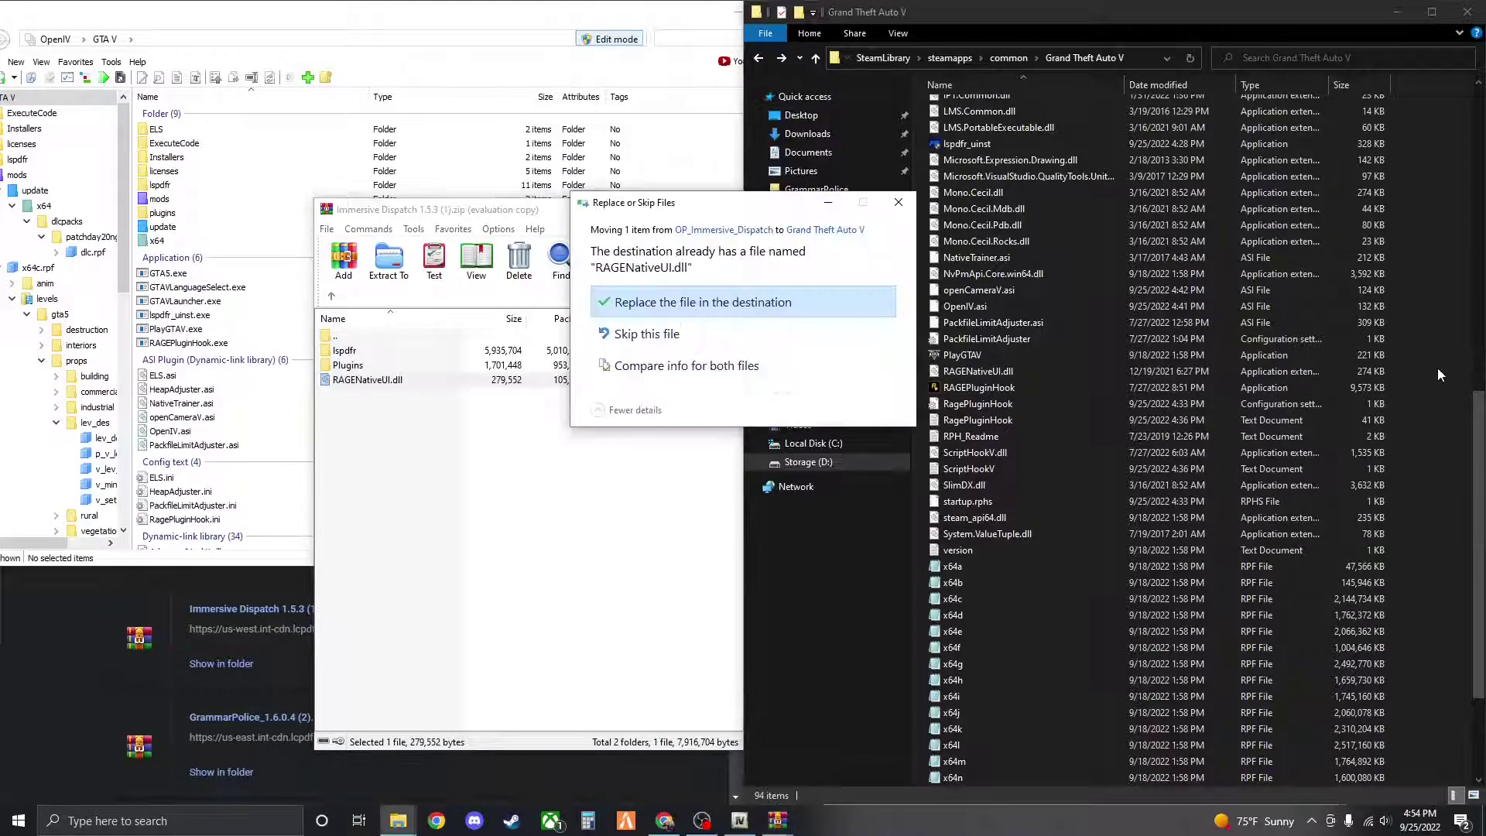
left_click(674, 370)
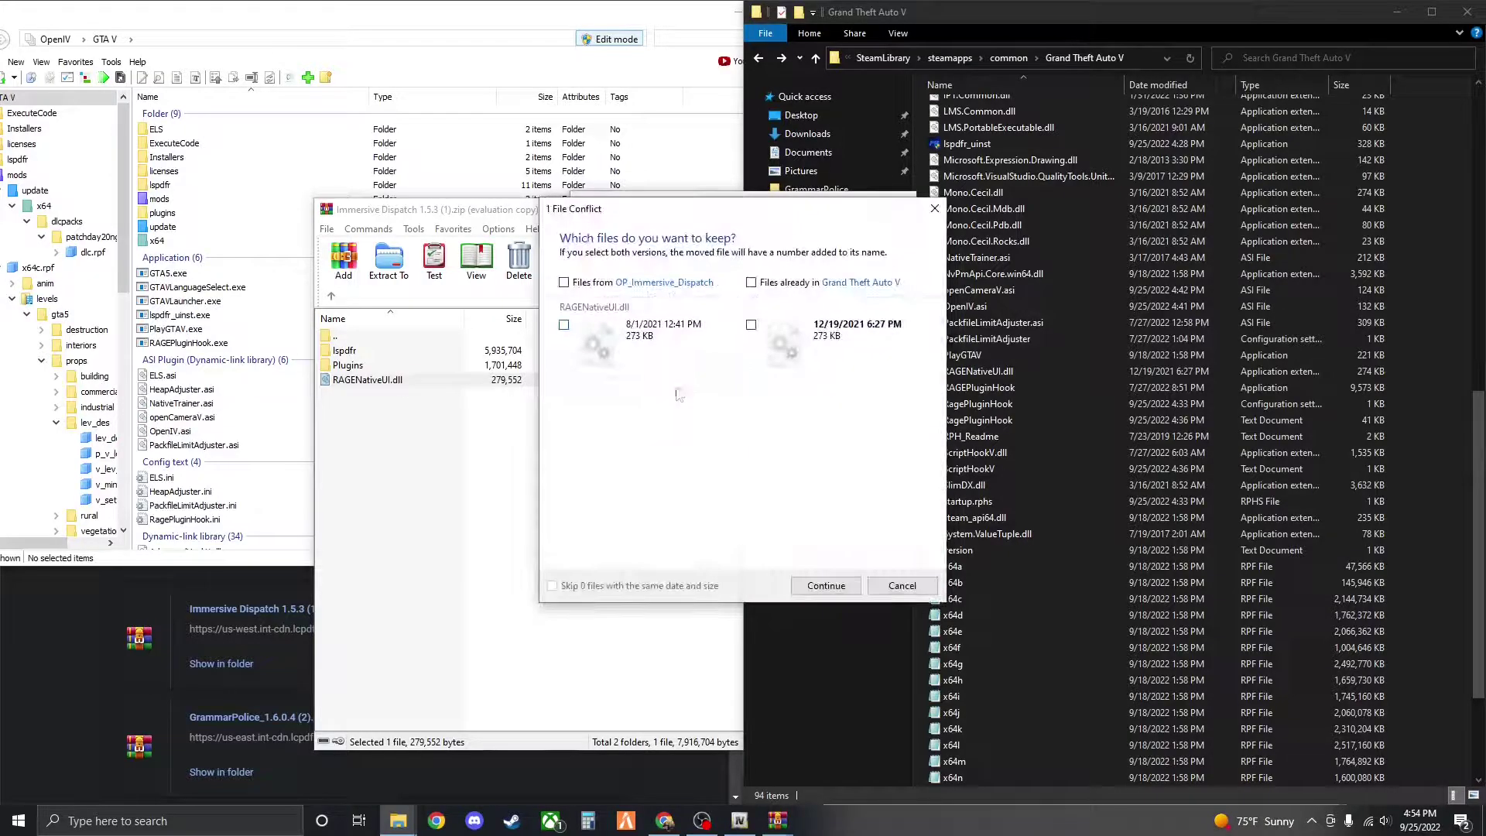
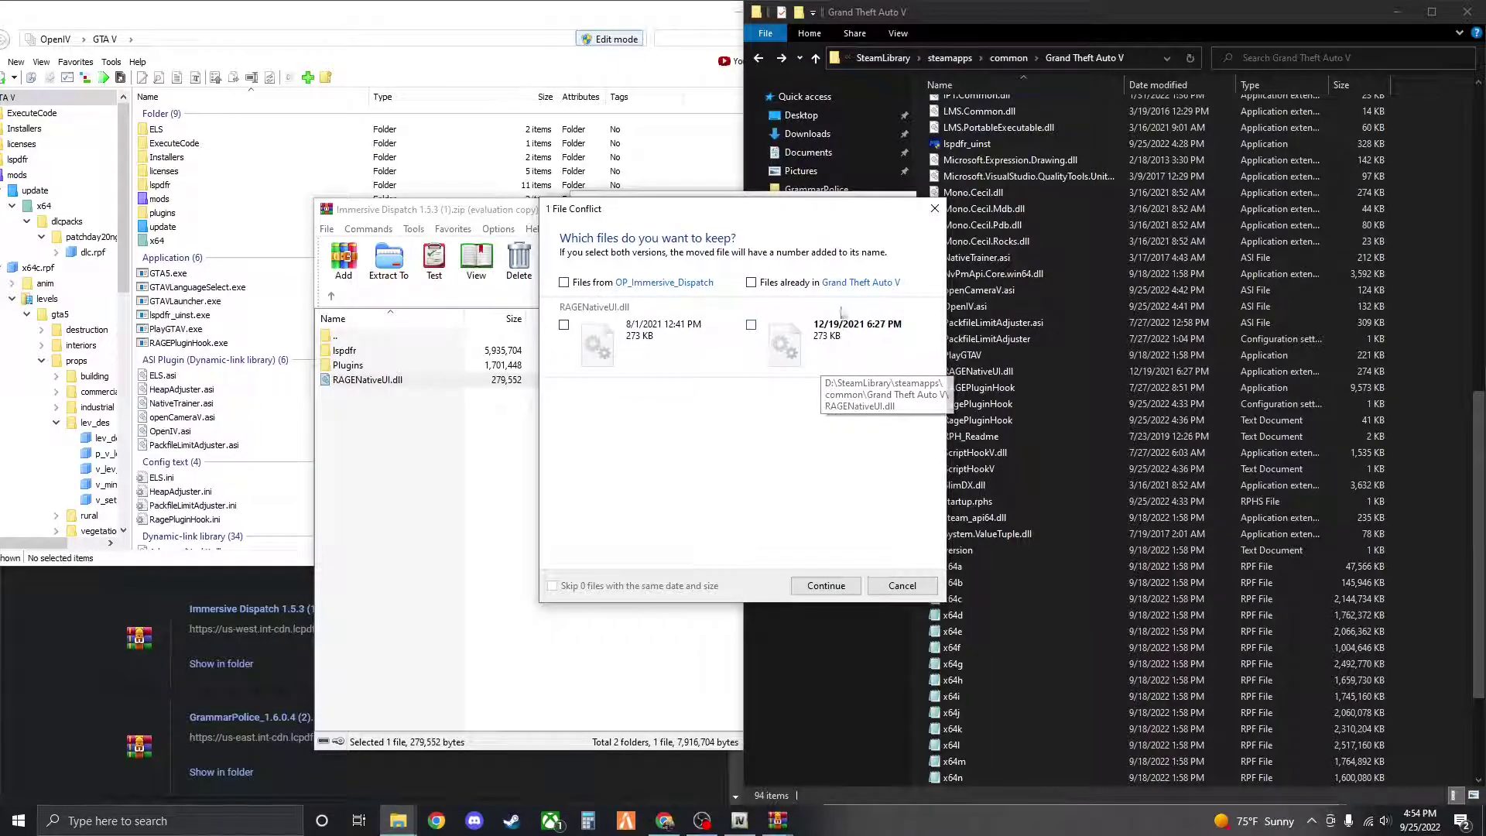
left_click(904, 589)
left_click(899, 203)
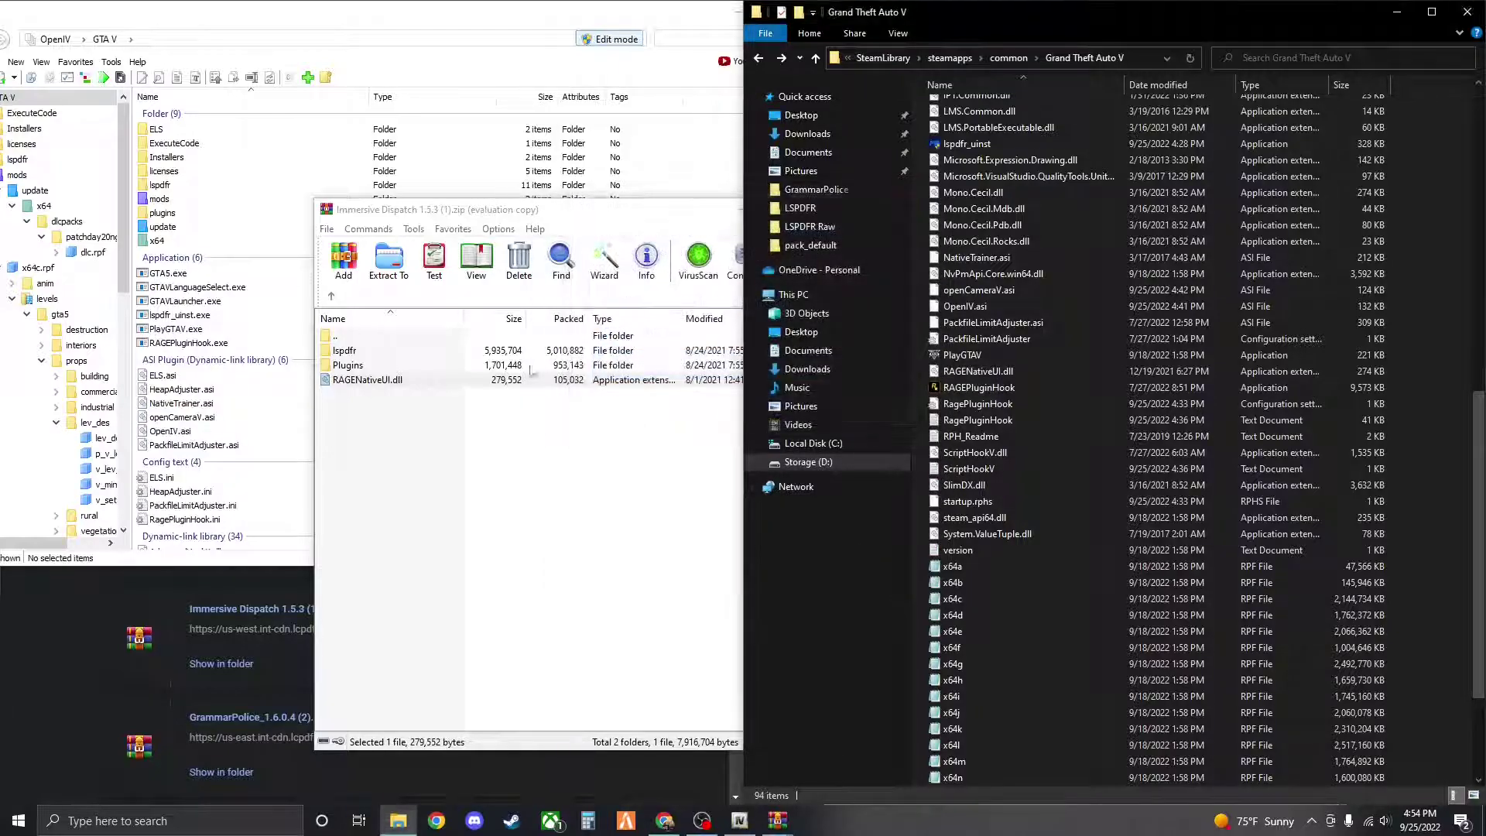
Copy the lspdfr and Plugins folders from the Immersive Dispatch archive into the Grand Theft Auto V folder, then close the archive
left_click(370, 414)
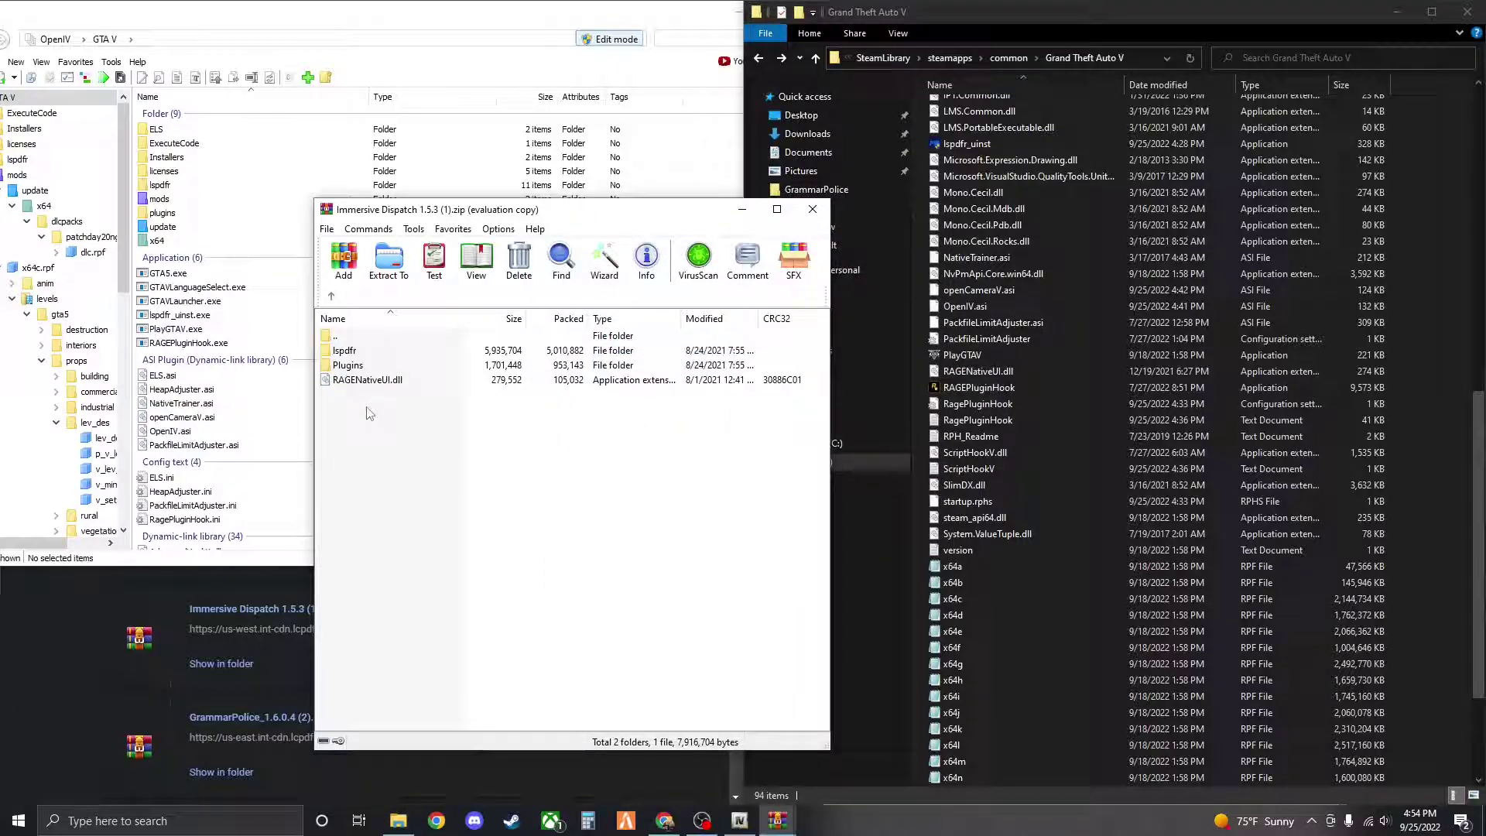
left_click(359, 354)
left_click(359, 367, "shift")
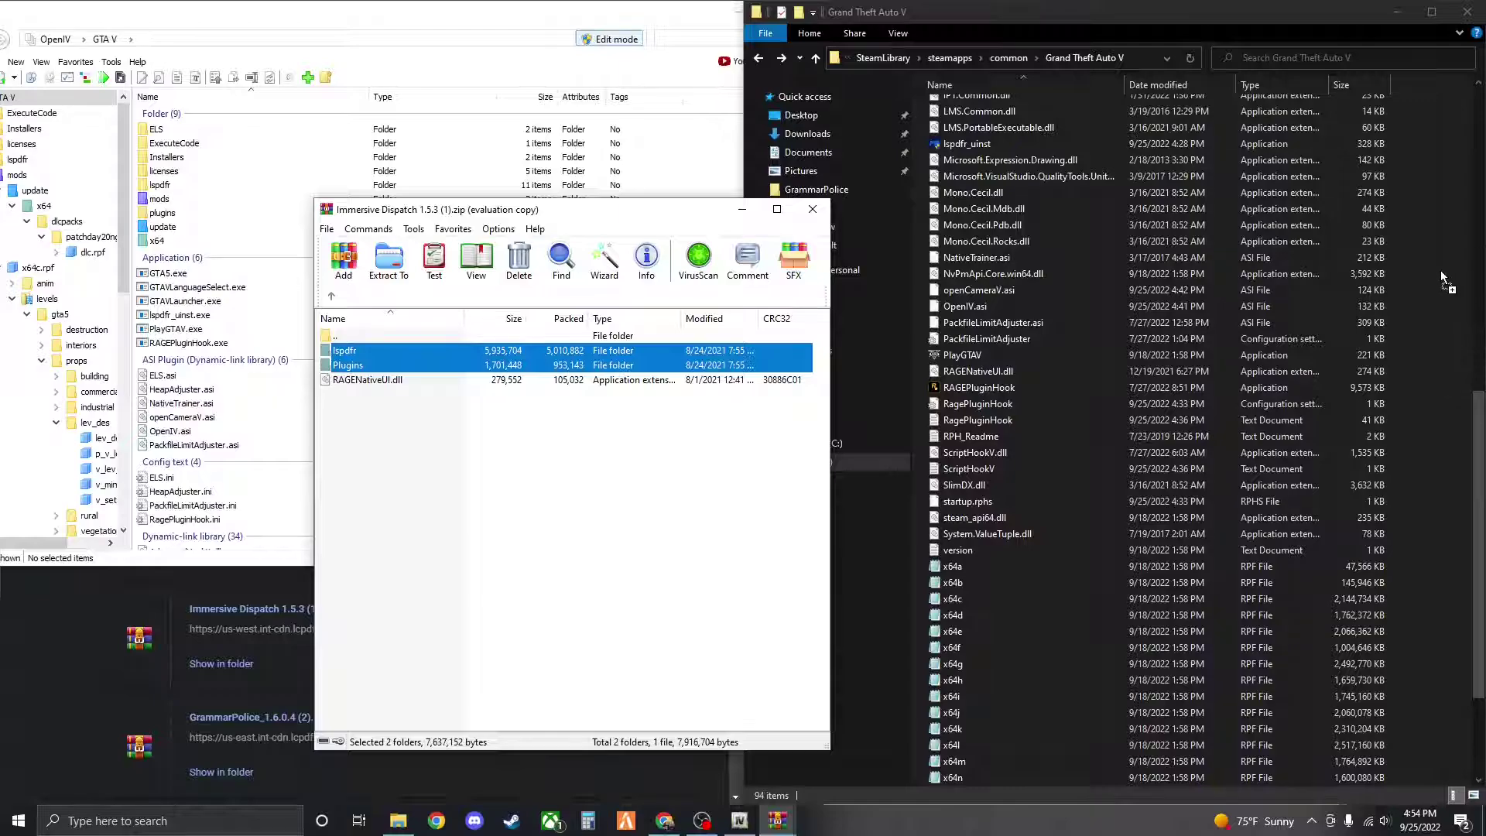
left_click_drag(1442, 271, 1441, 272)
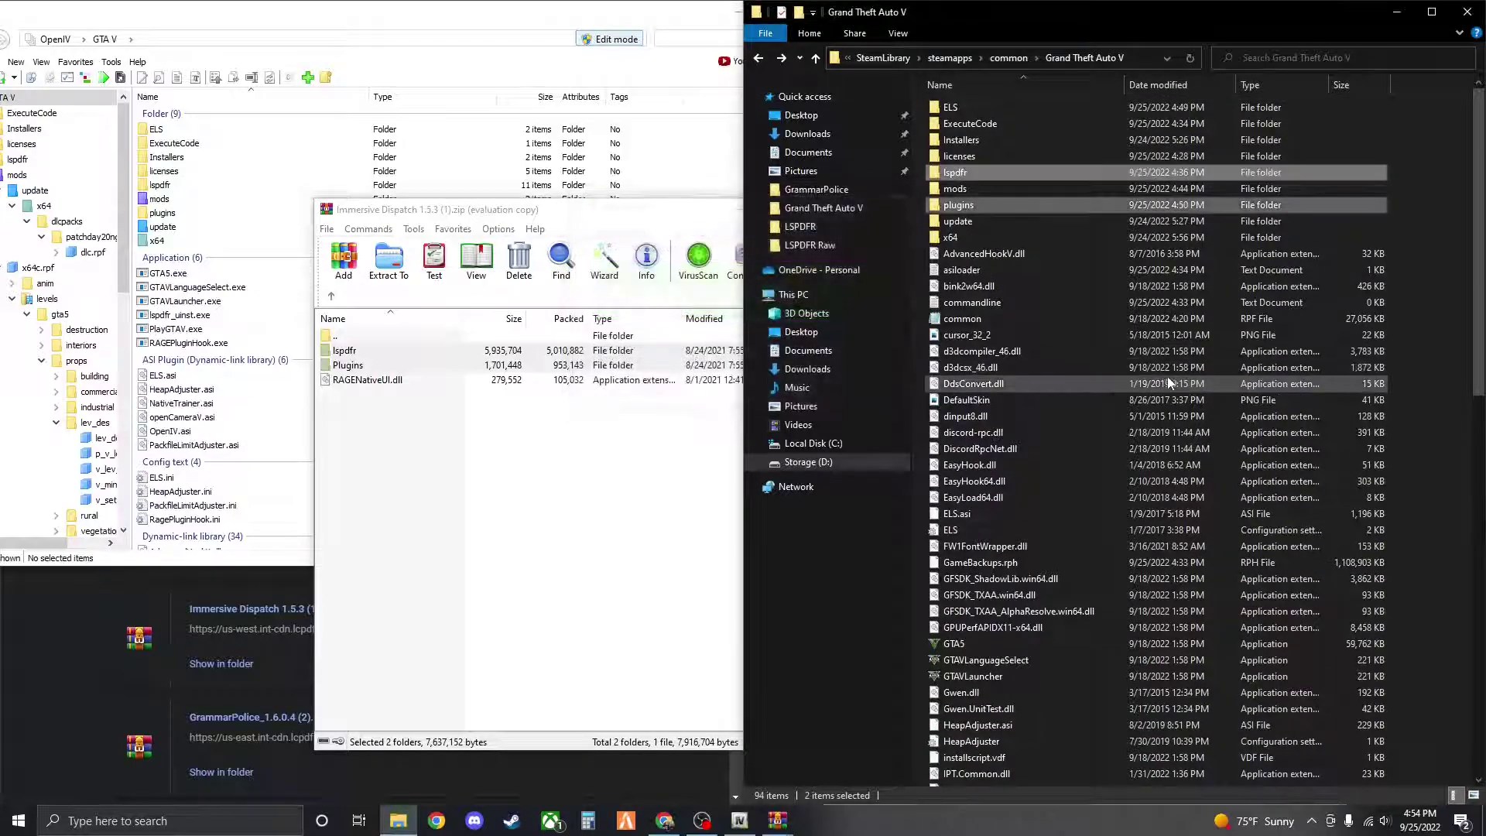
left_click(1445, 282)
left_click(629, 215)
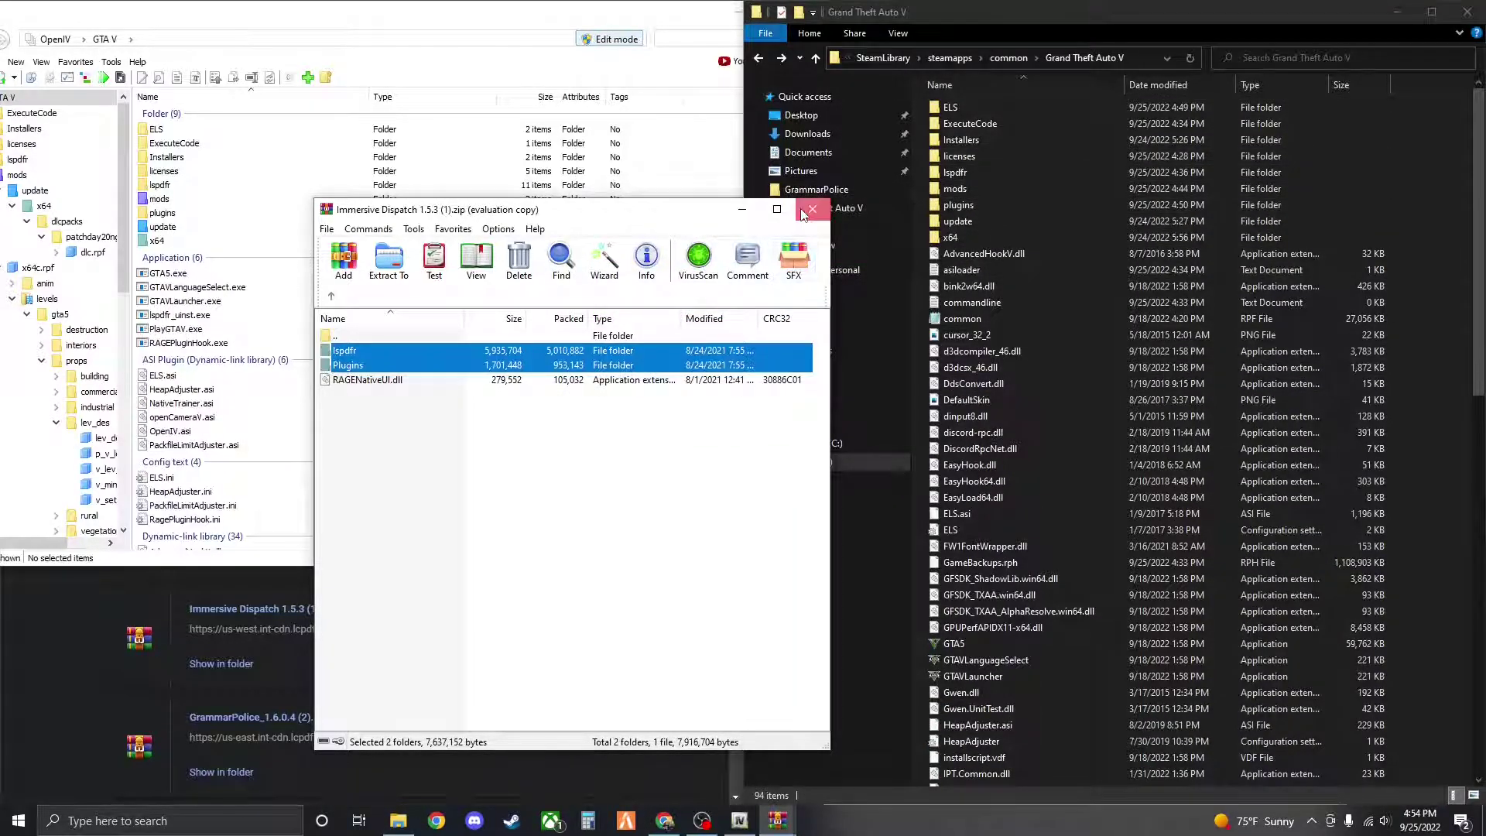
left_click(805, 213)
Bring up the StopThePed_4.9.5.1 archive, move it clear of the game folder's file list and open its StopThePed folder
mouse_move(786, 827)
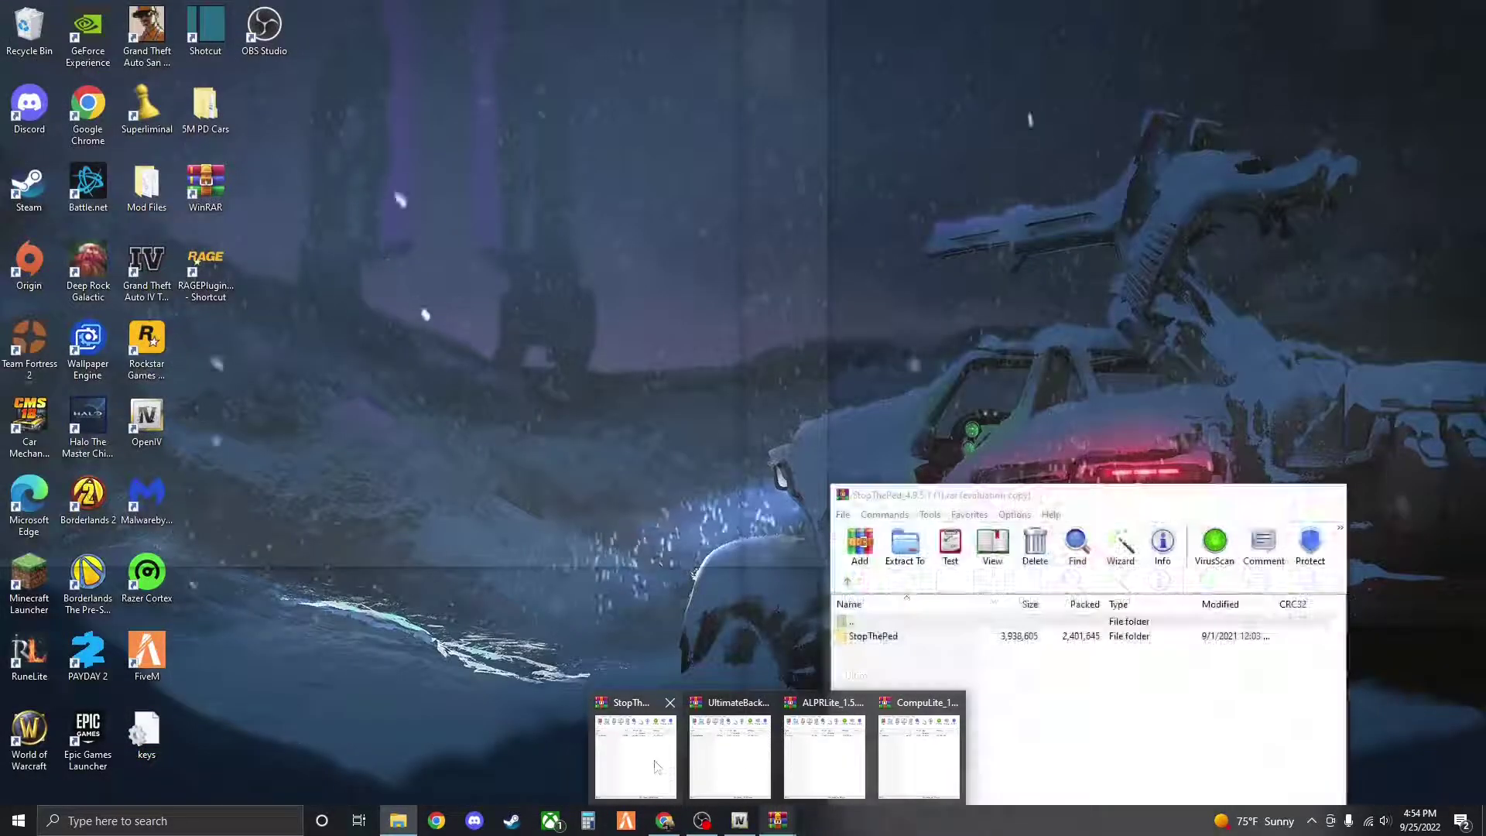
left_click(650, 759)
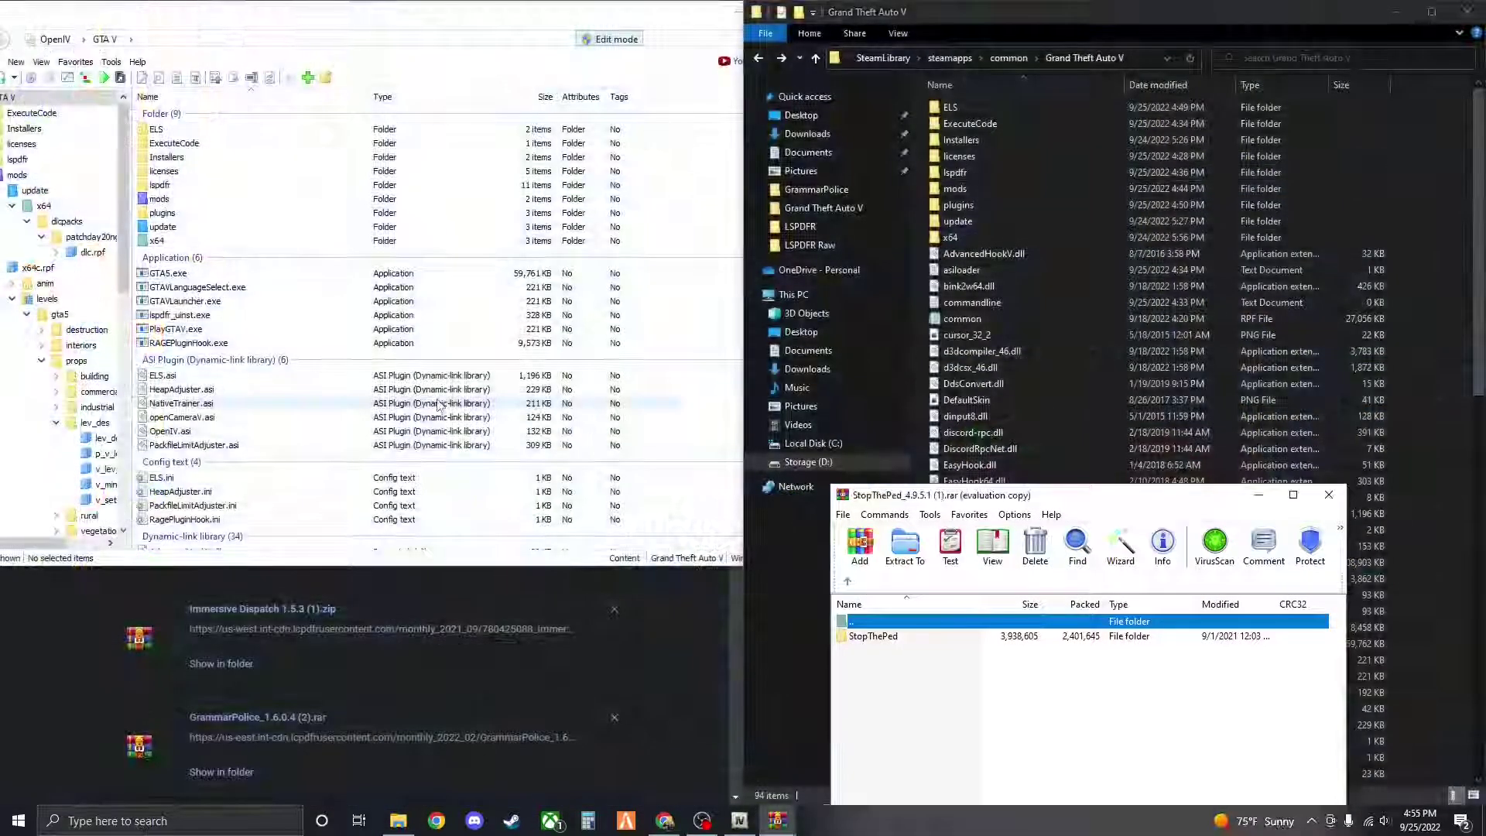
left_click_drag(1146, 501, 587, 158)
double_click(353, 300)
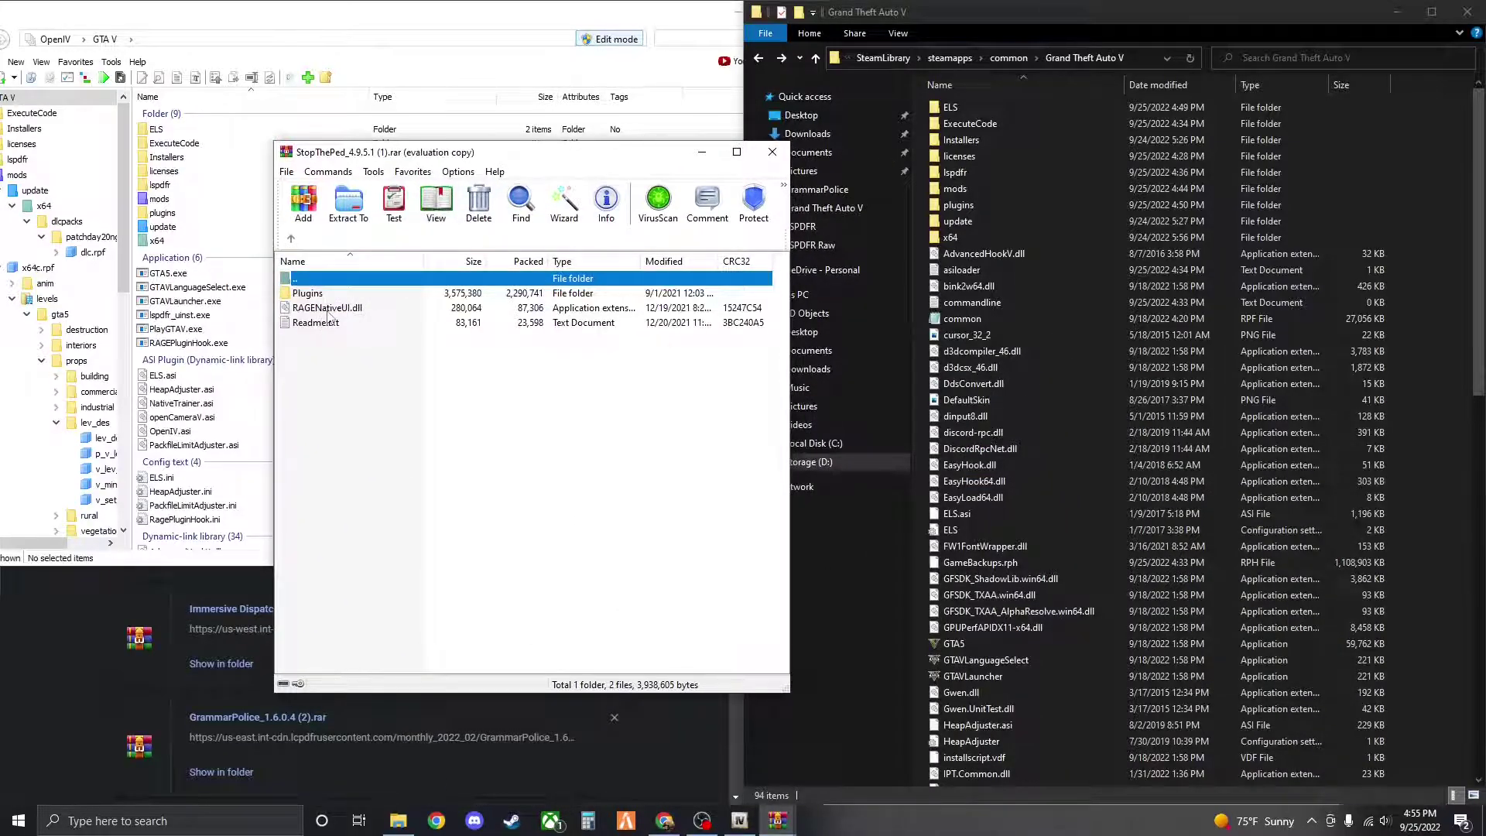
Compare StopThePed's RAGENativeUI.dll with the copy in the Grand Theft Auto V folder, then cancel the file transfer
left_click(350, 407)
left_click_drag(311, 307, 328, 306)
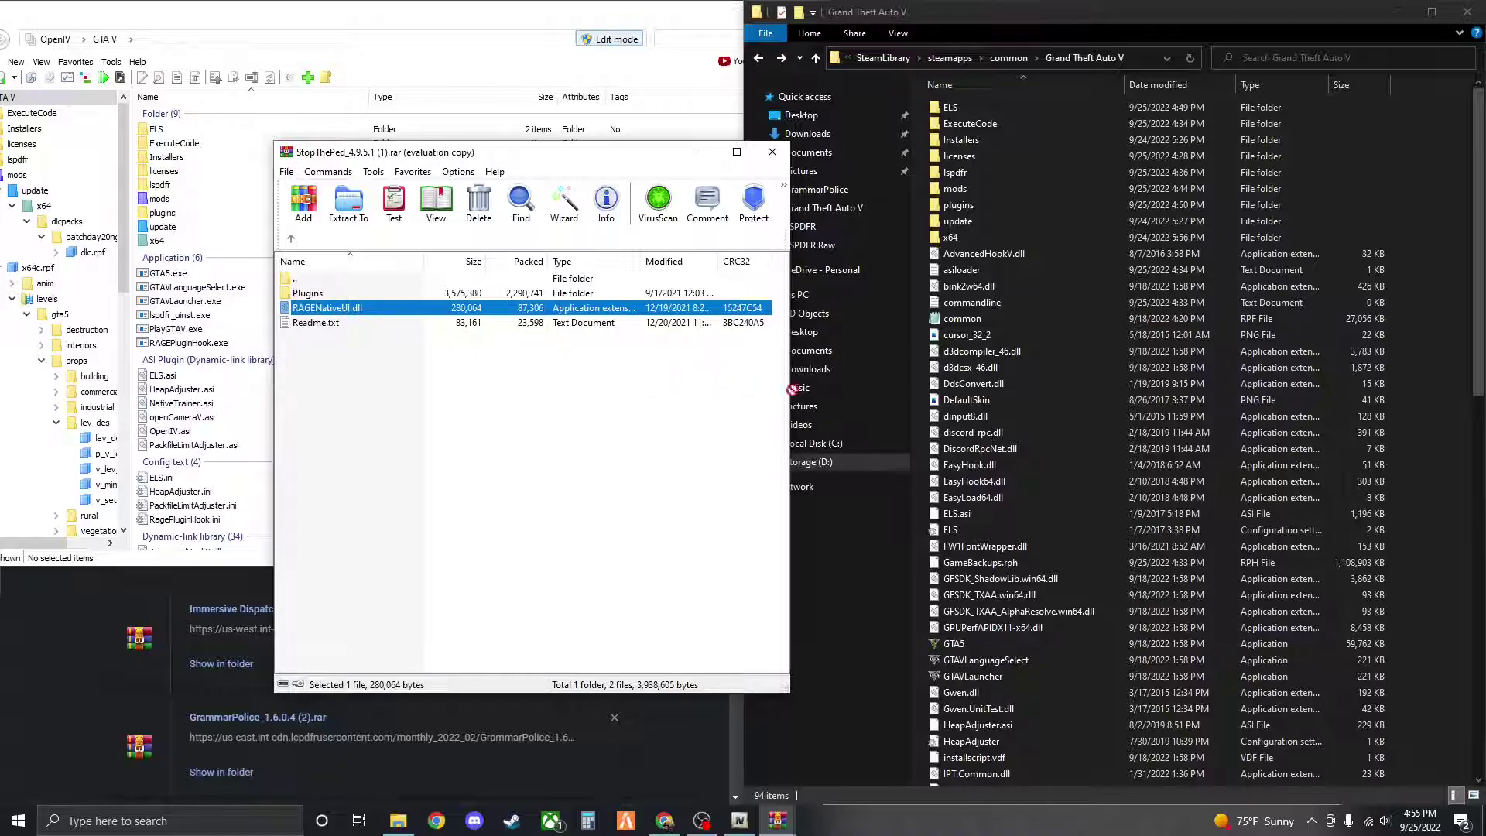
left_click_drag(1434, 397, 1433, 397)
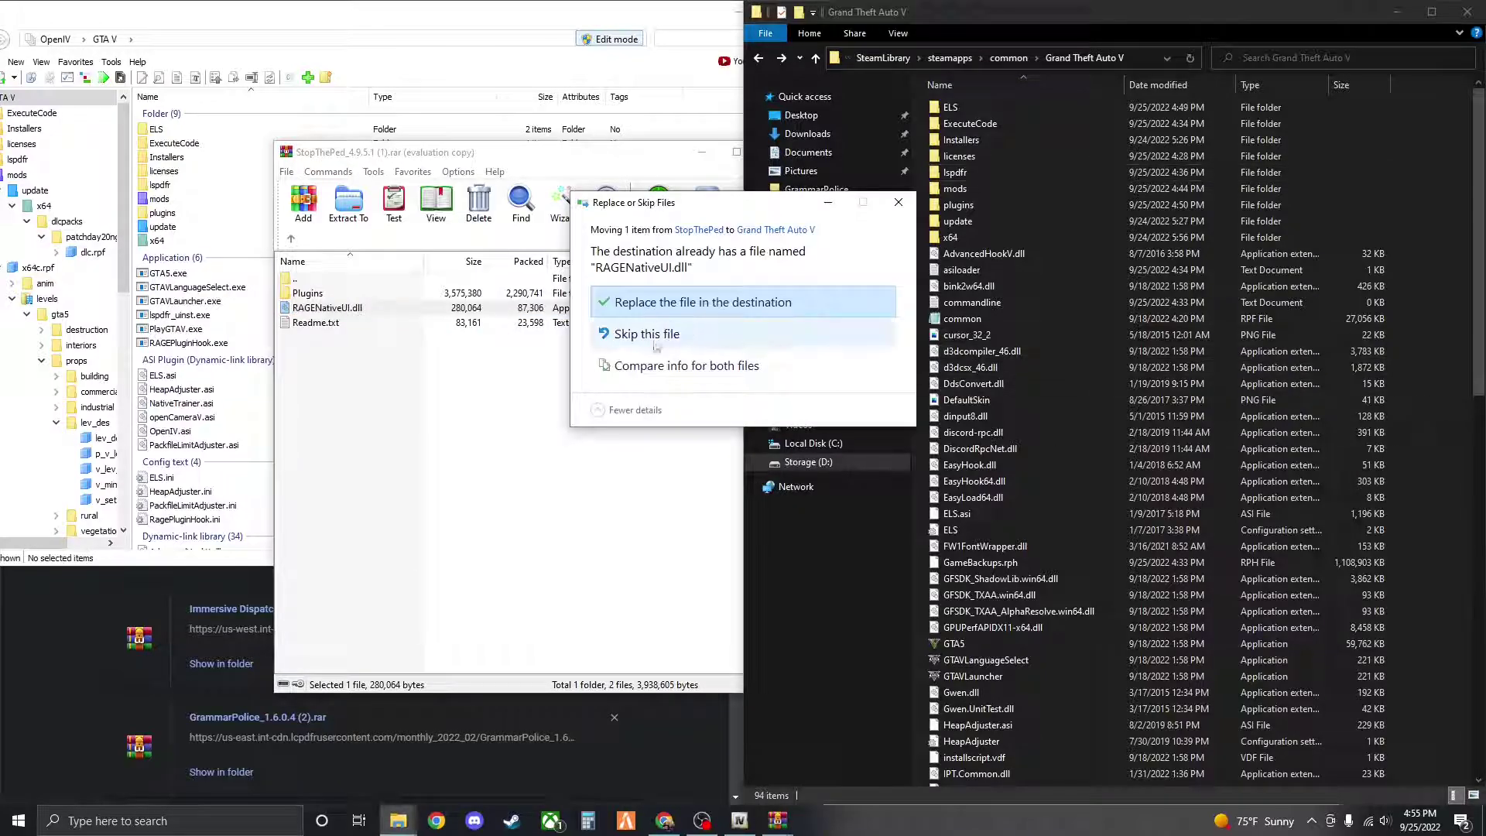
left_click(657, 381)
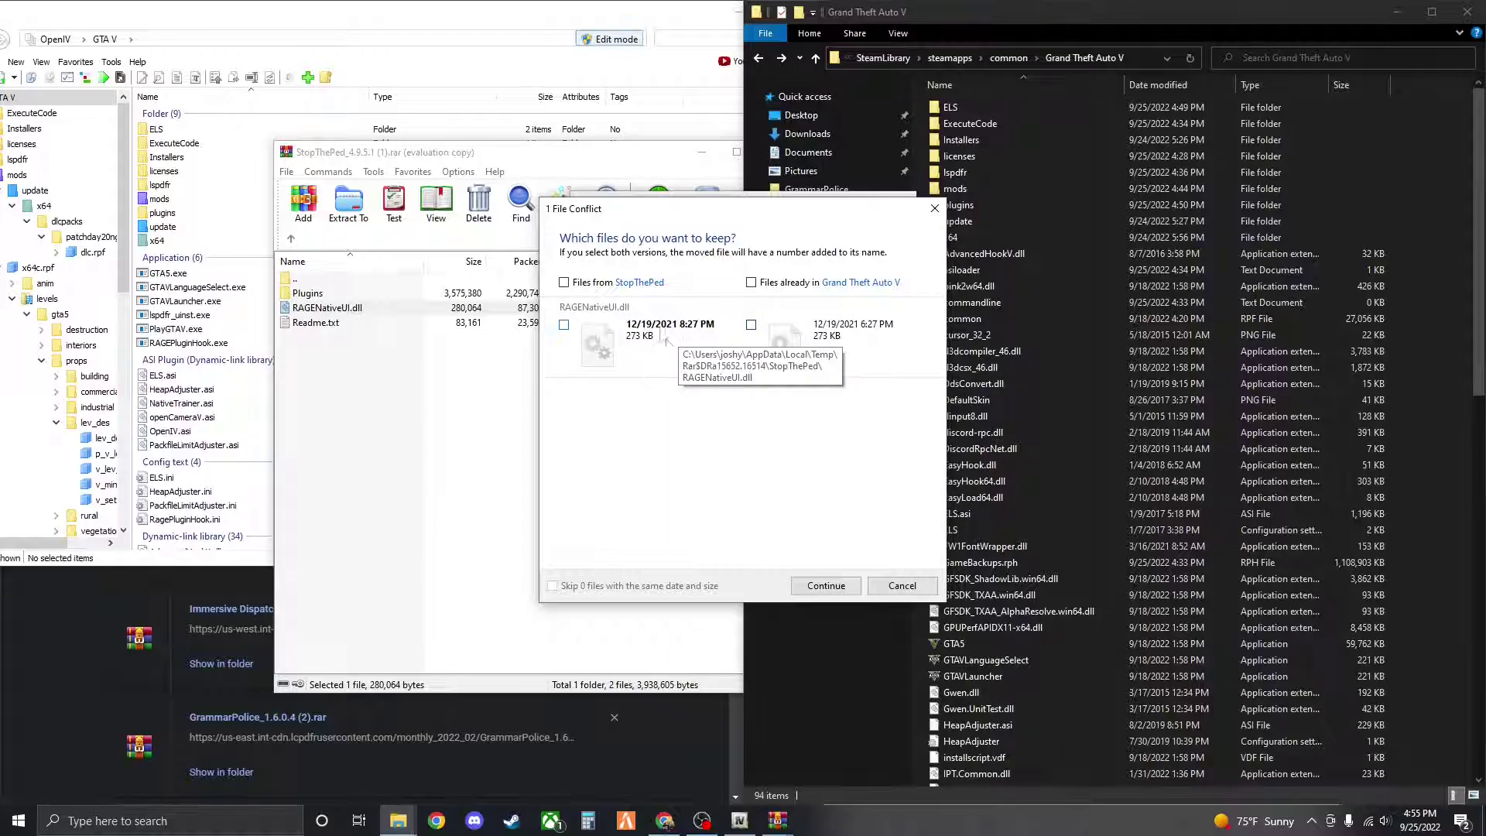
left_click(936, 209)
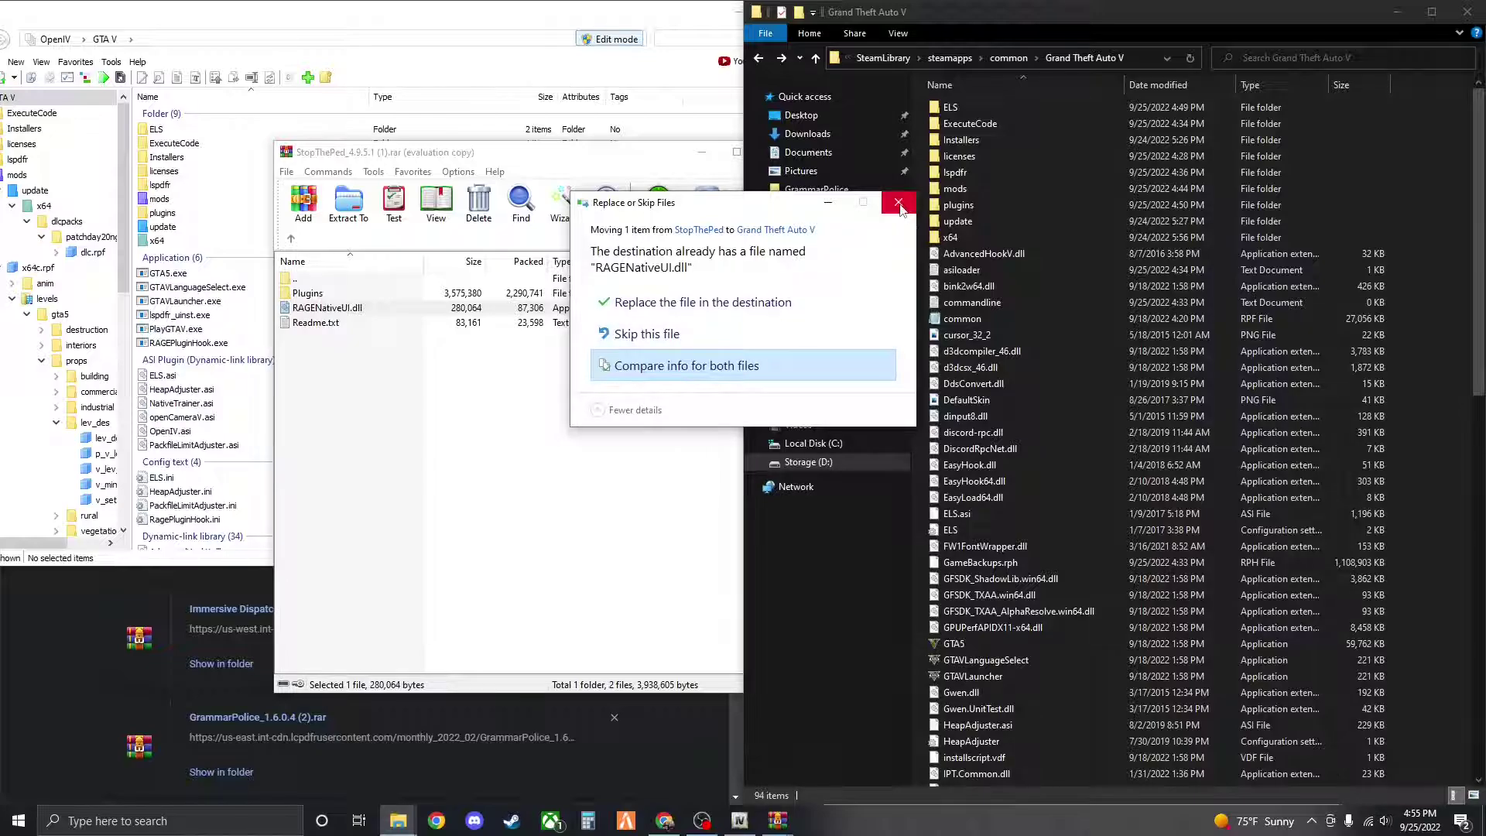
left_click(899, 204)
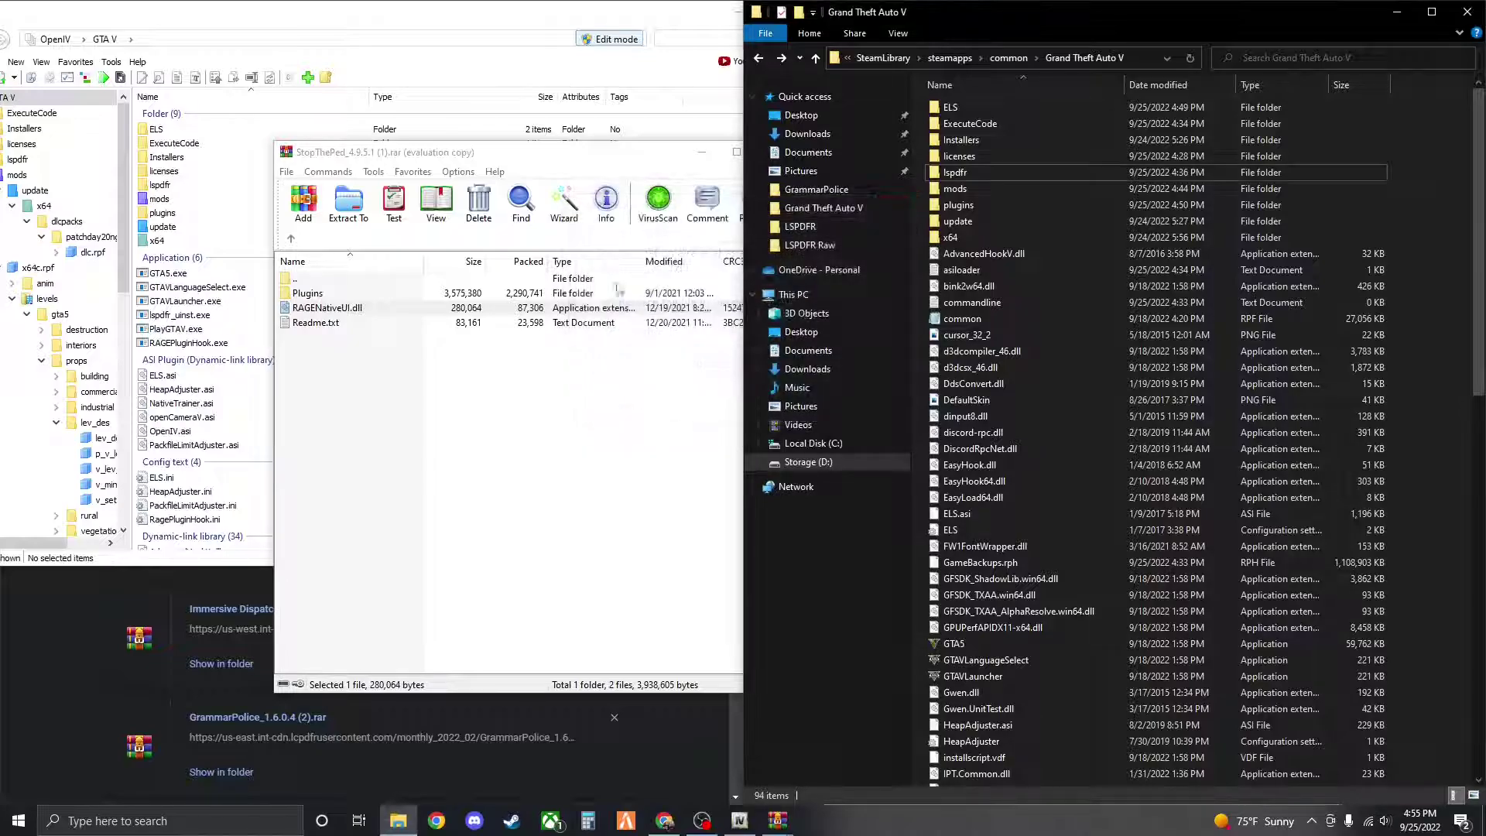
Look through the StopThePed archive's Plugins and LSPDFR folders, then return to the StopThePed folder
double_click(308, 295)
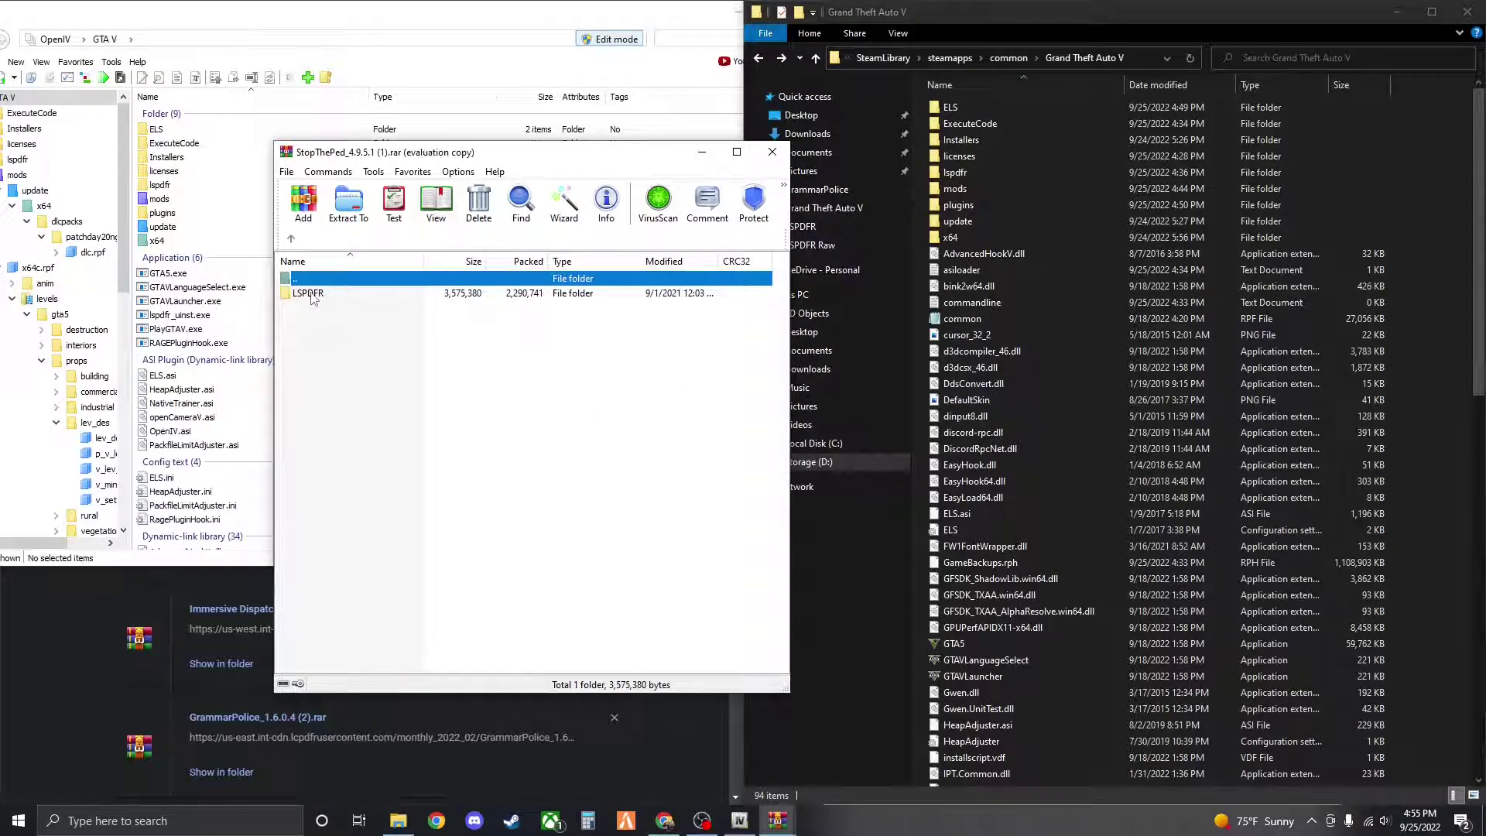
double_click(309, 295)
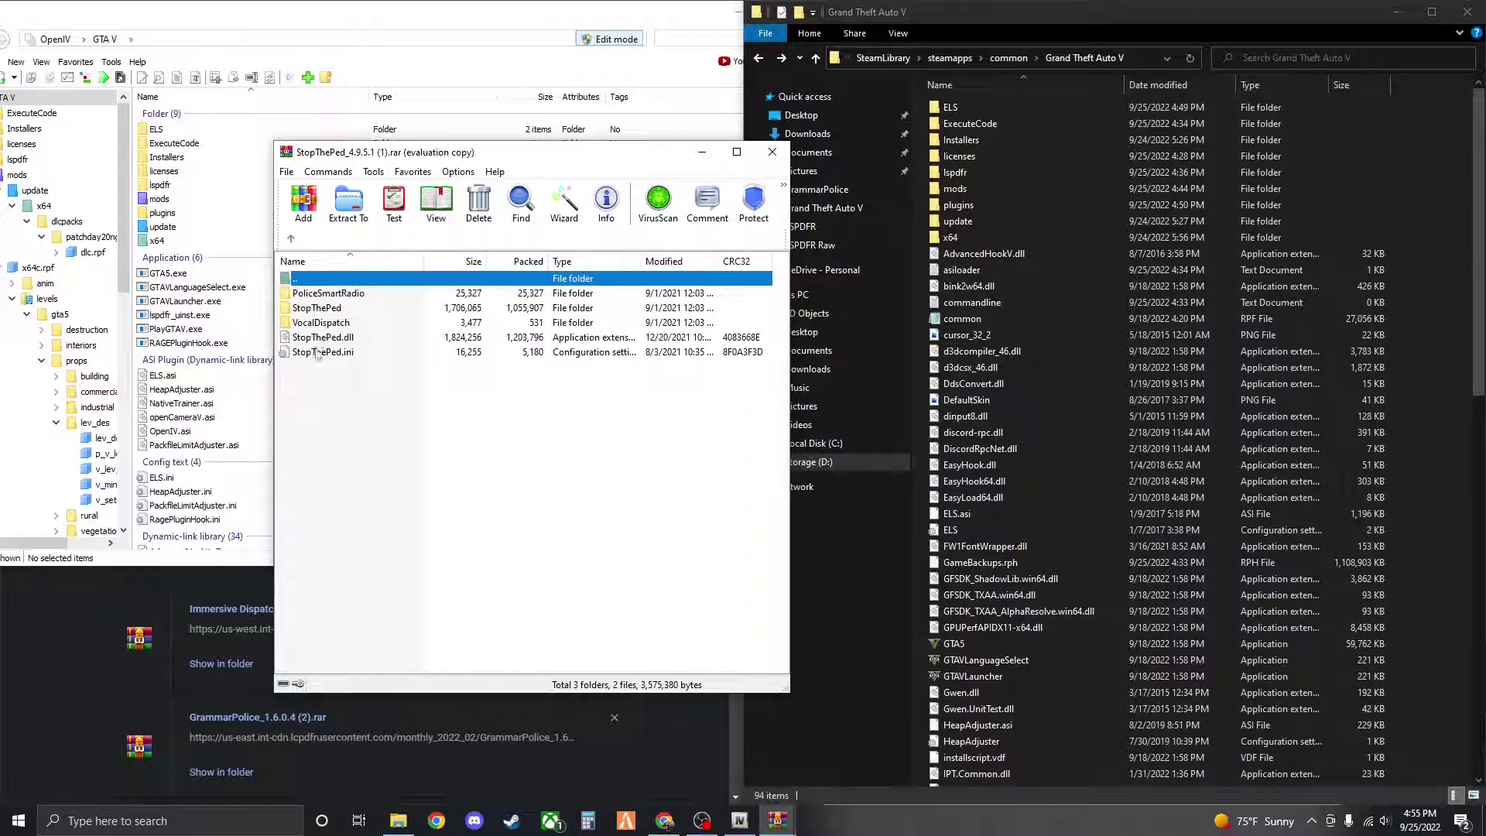
left_click(290, 241)
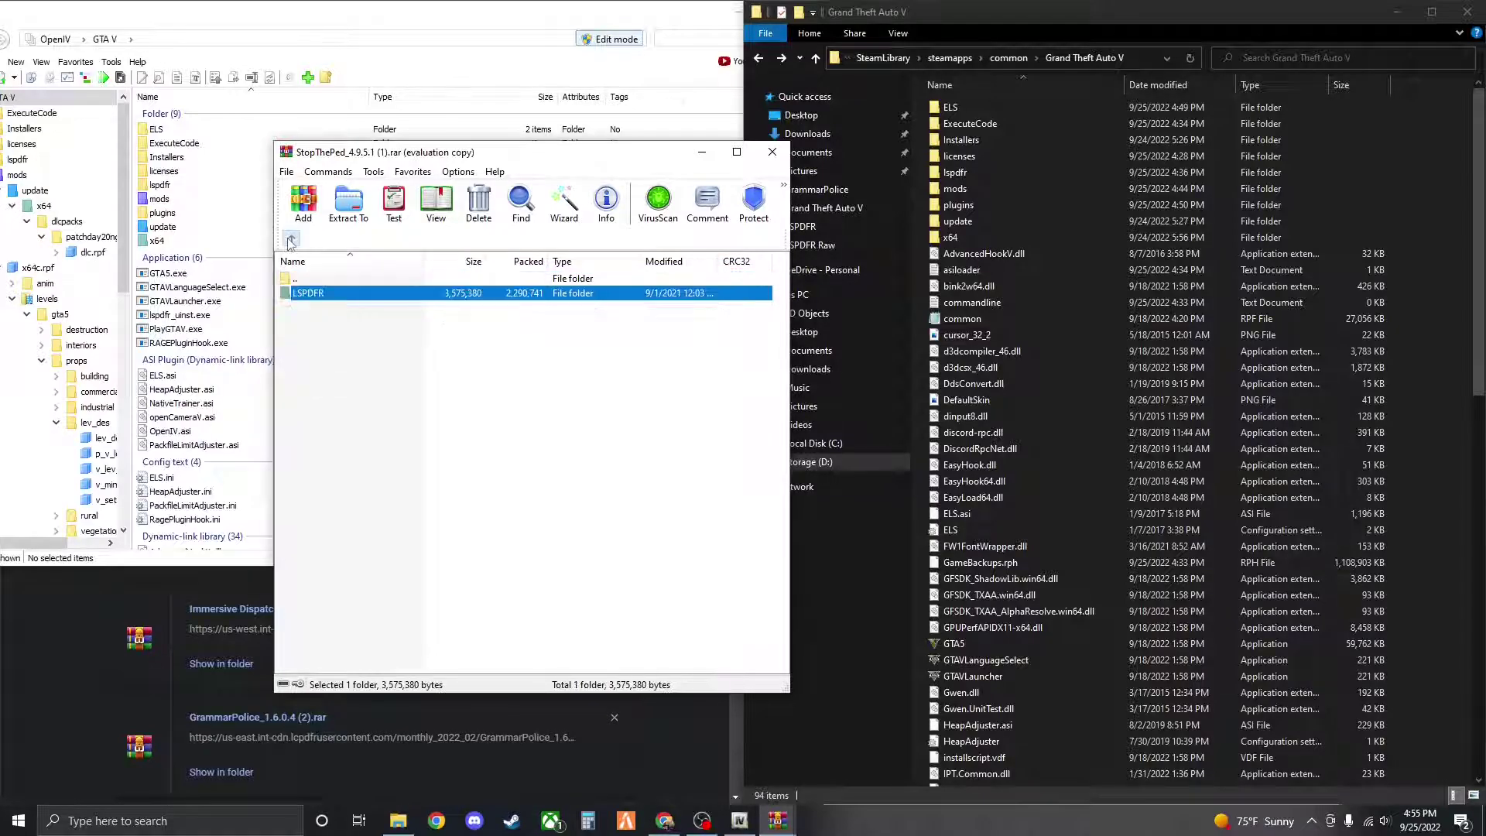
left_click(290, 241)
Copy StopThePed's Plugins folder into the Grand Theft Auto V folder, then close the archive
left_click(315, 373)
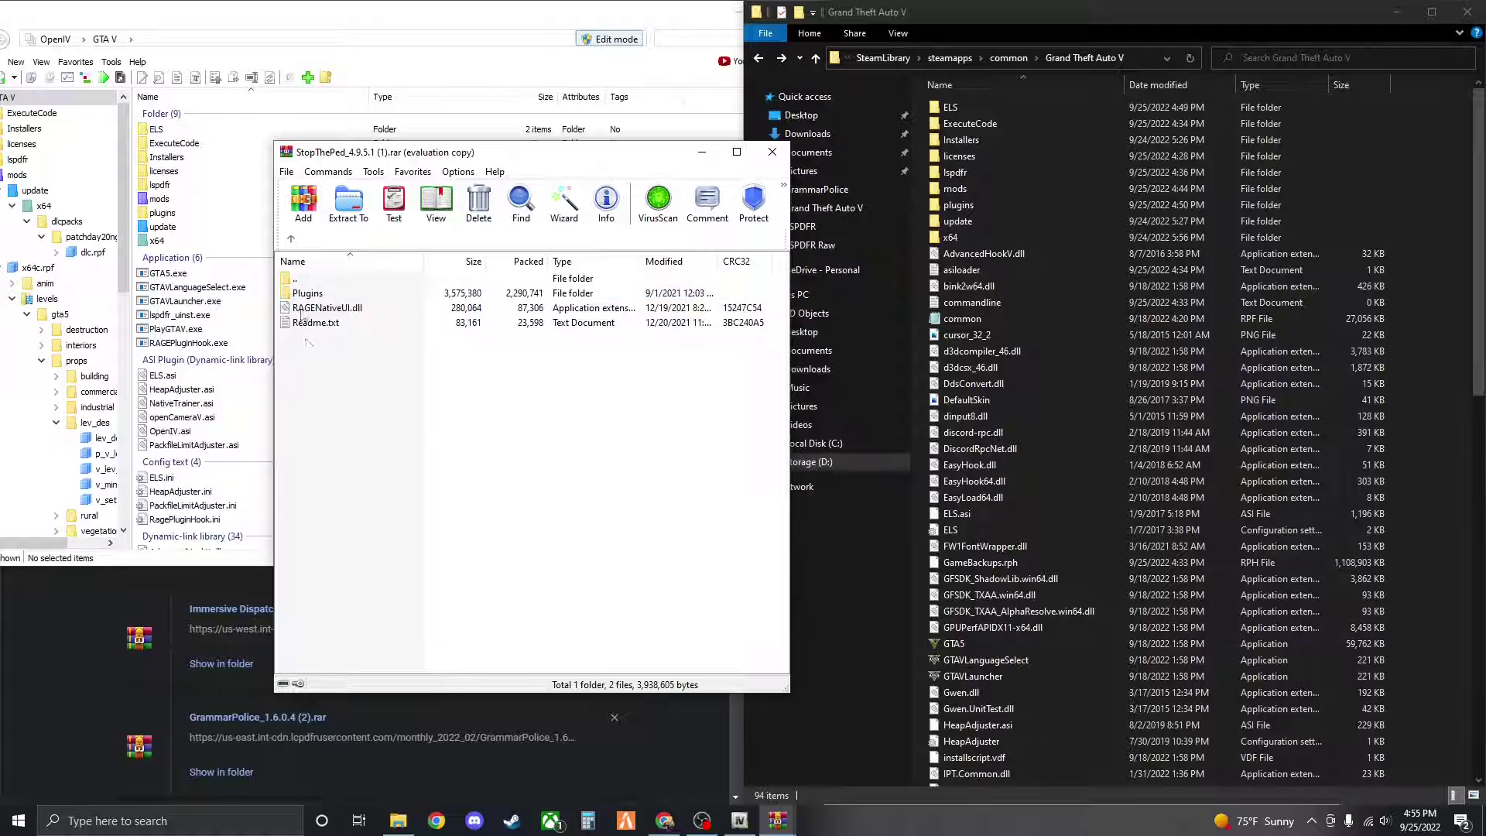
left_click_drag(303, 296, 1440, 220)
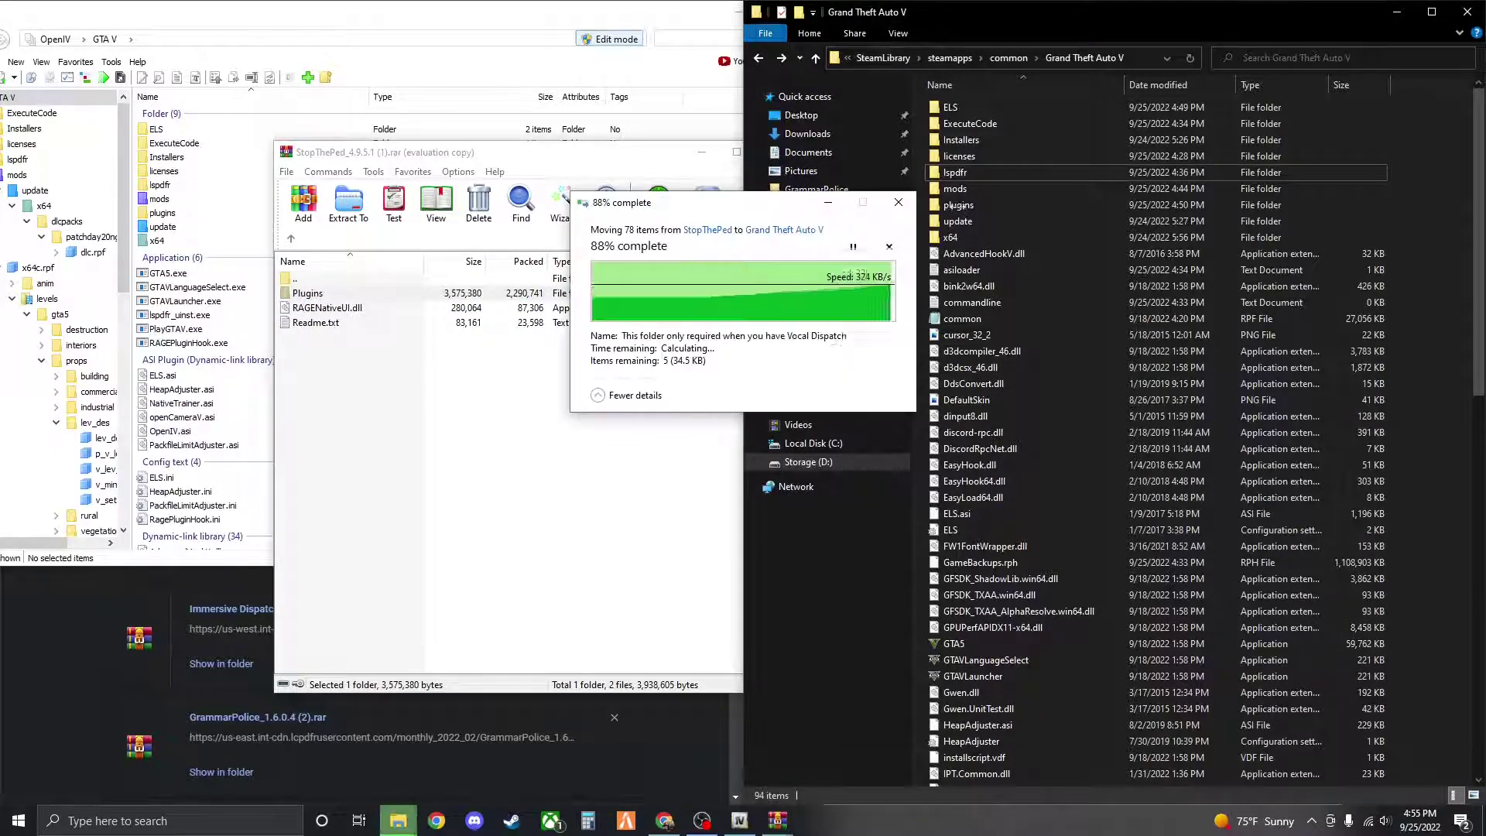
left_click(954, 210)
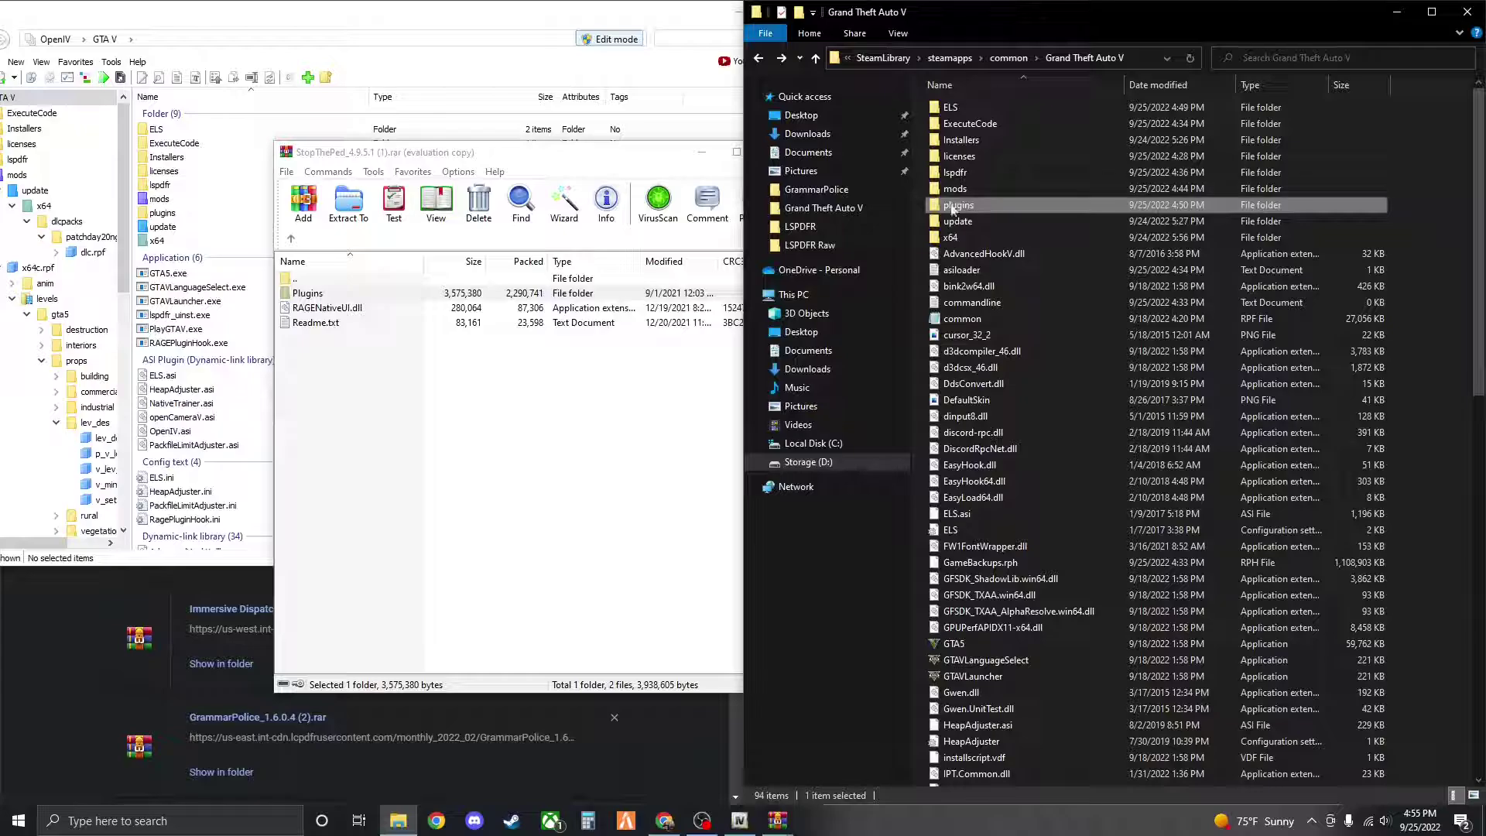
left_click(563, 157)
left_click(773, 154)
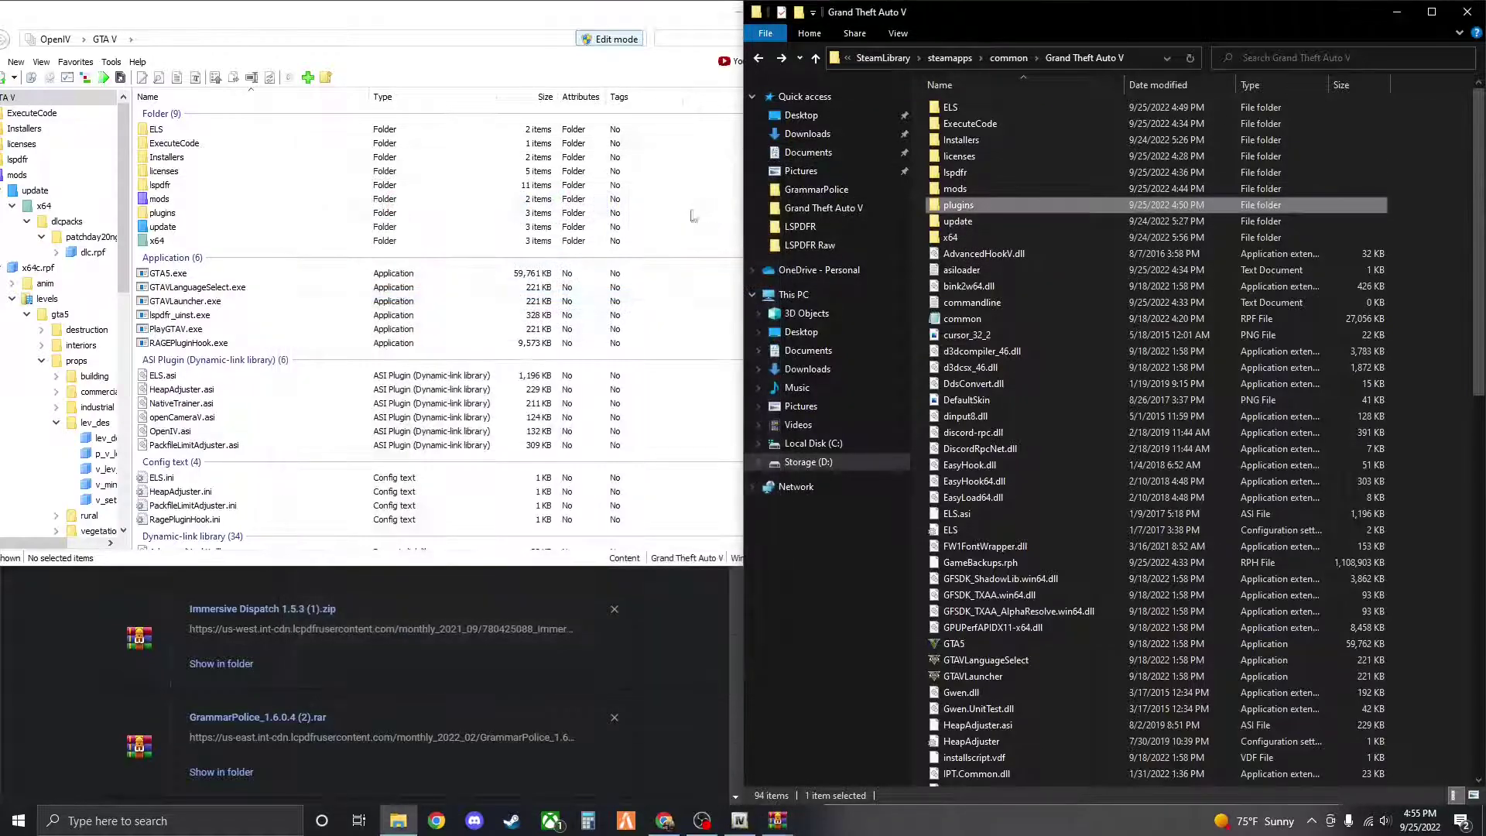
Bring up the UltimateBackup_1.8.7.0 archive, move it clear of the game folder's file list and open its UltimateBackup folder
mouse_move(770, 826)
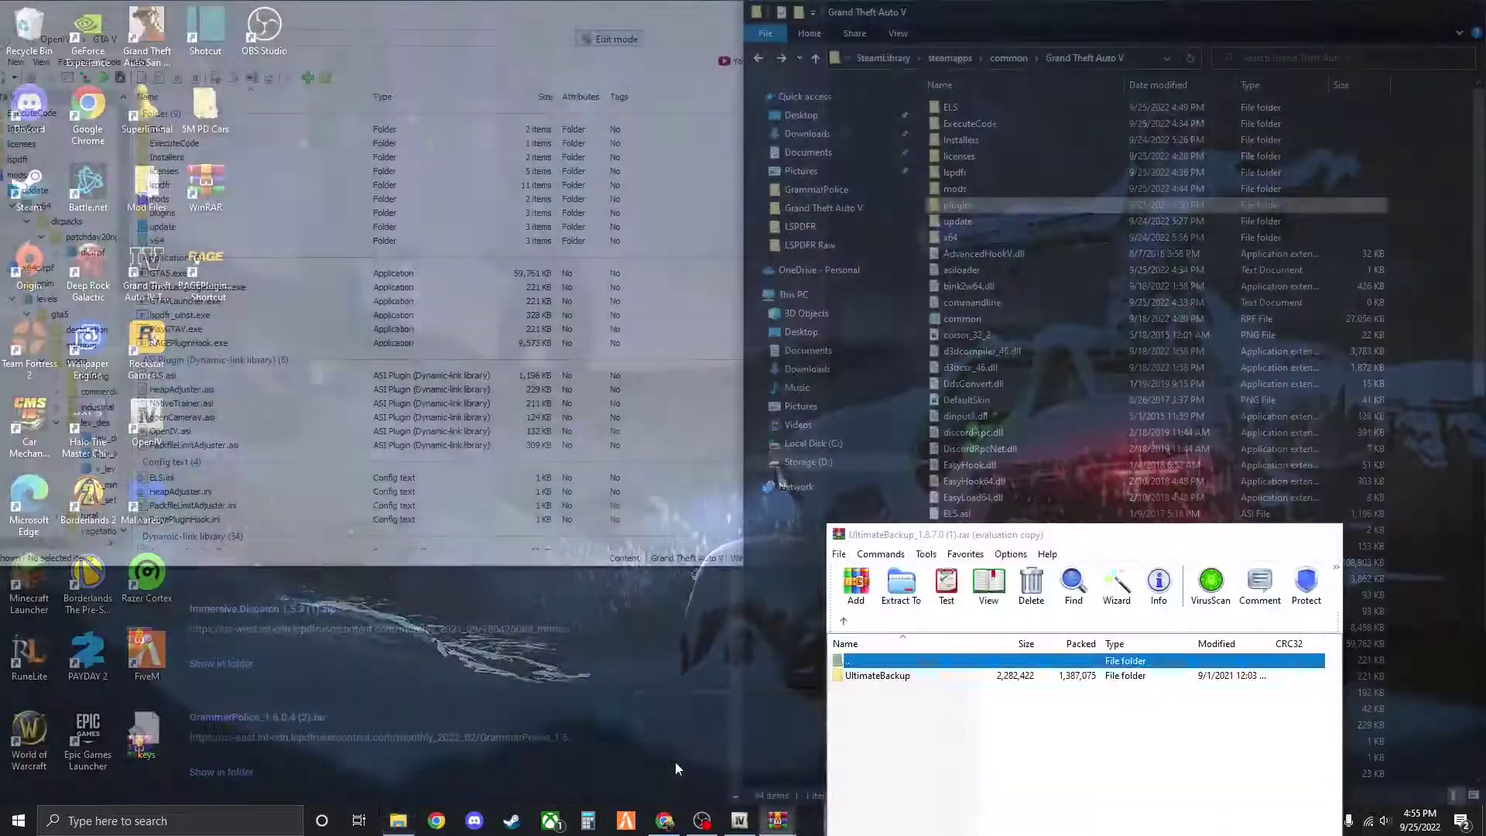
left_click(675, 762)
left_click_drag(1166, 540, 573, 221)
double_click(337, 364)
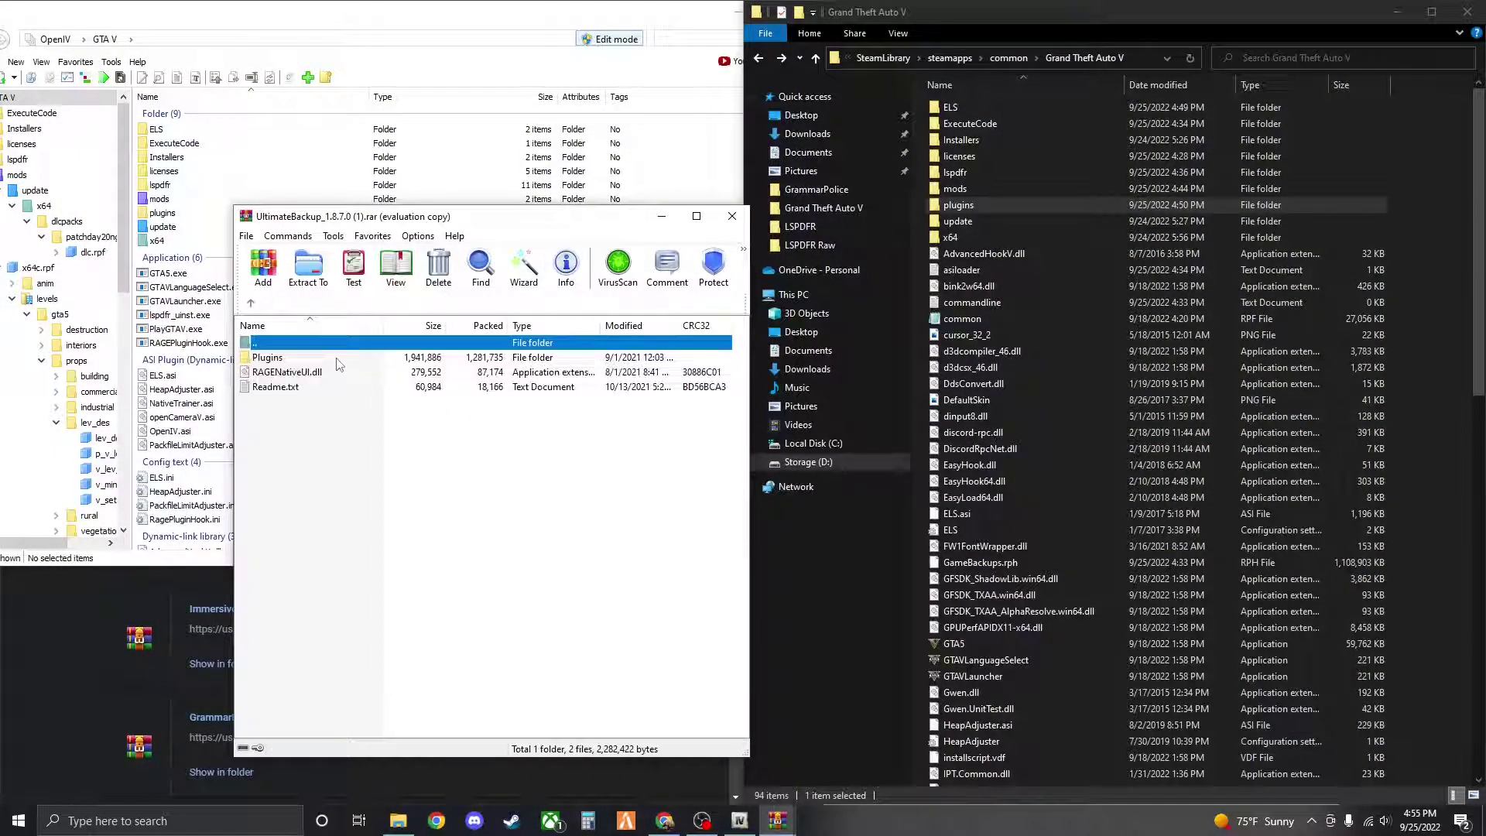
Compare UltimateBackup's RAGENativeUI.dll with the copy in the Grand Theft Auto V folder, then cancel the file transfer
left_click_drag(301, 377, 1167, 445)
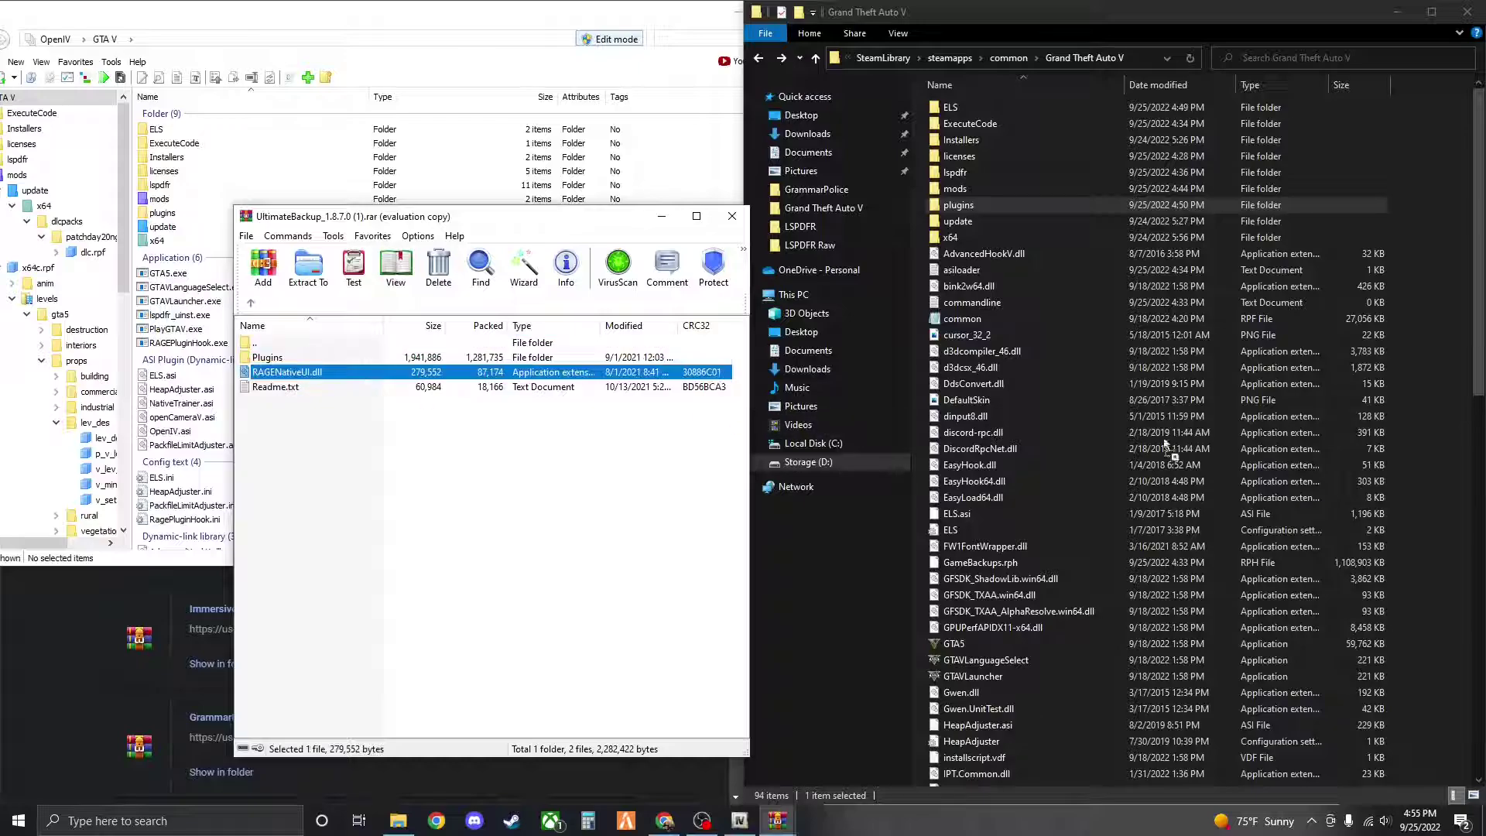
left_click_drag(1397, 407, 311, 378)
left_click(1445, 401)
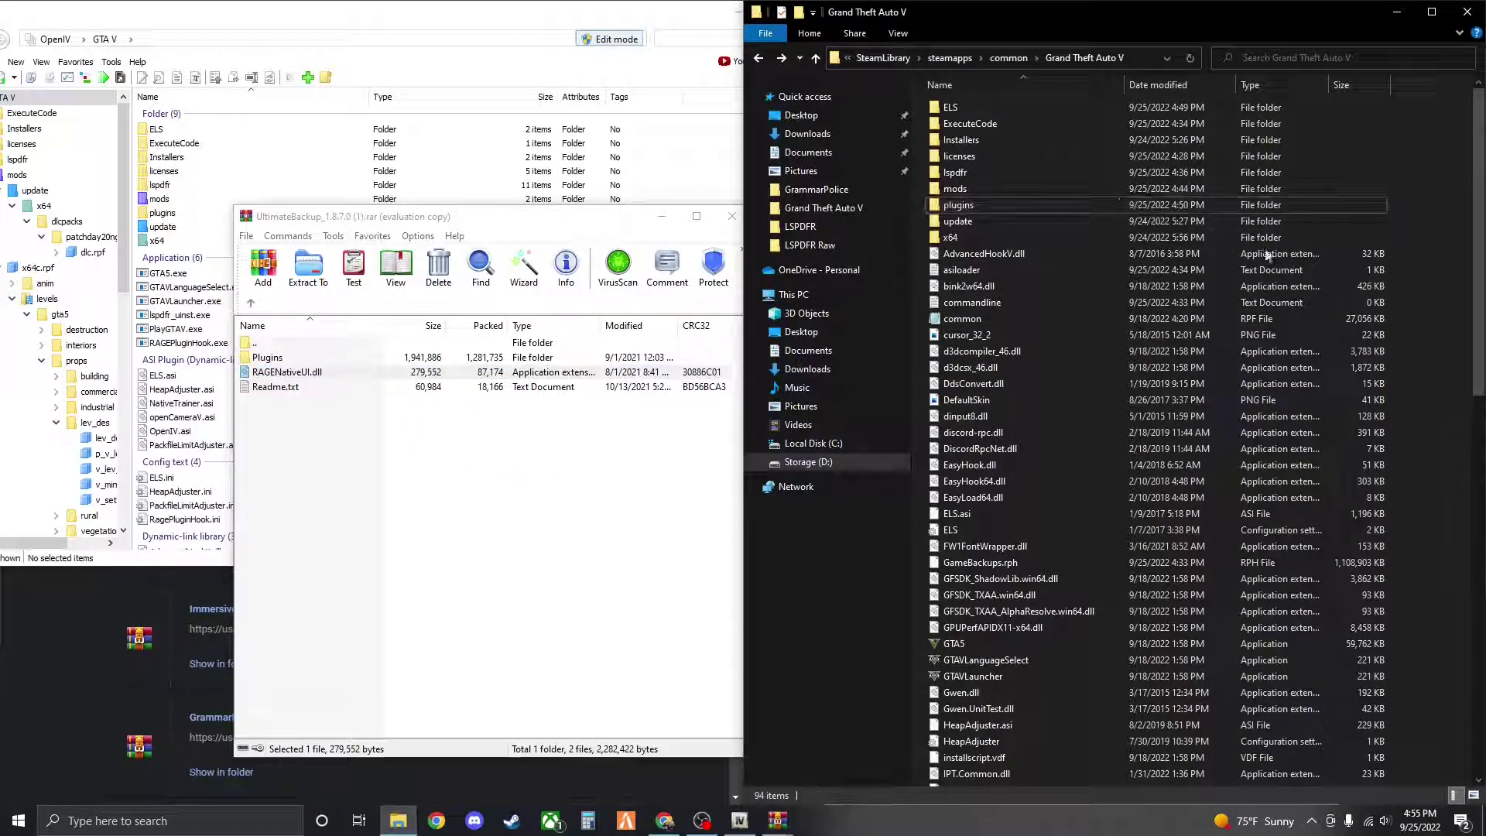
left_click(307, 433)
left_click_drag(284, 376, 1439, 421)
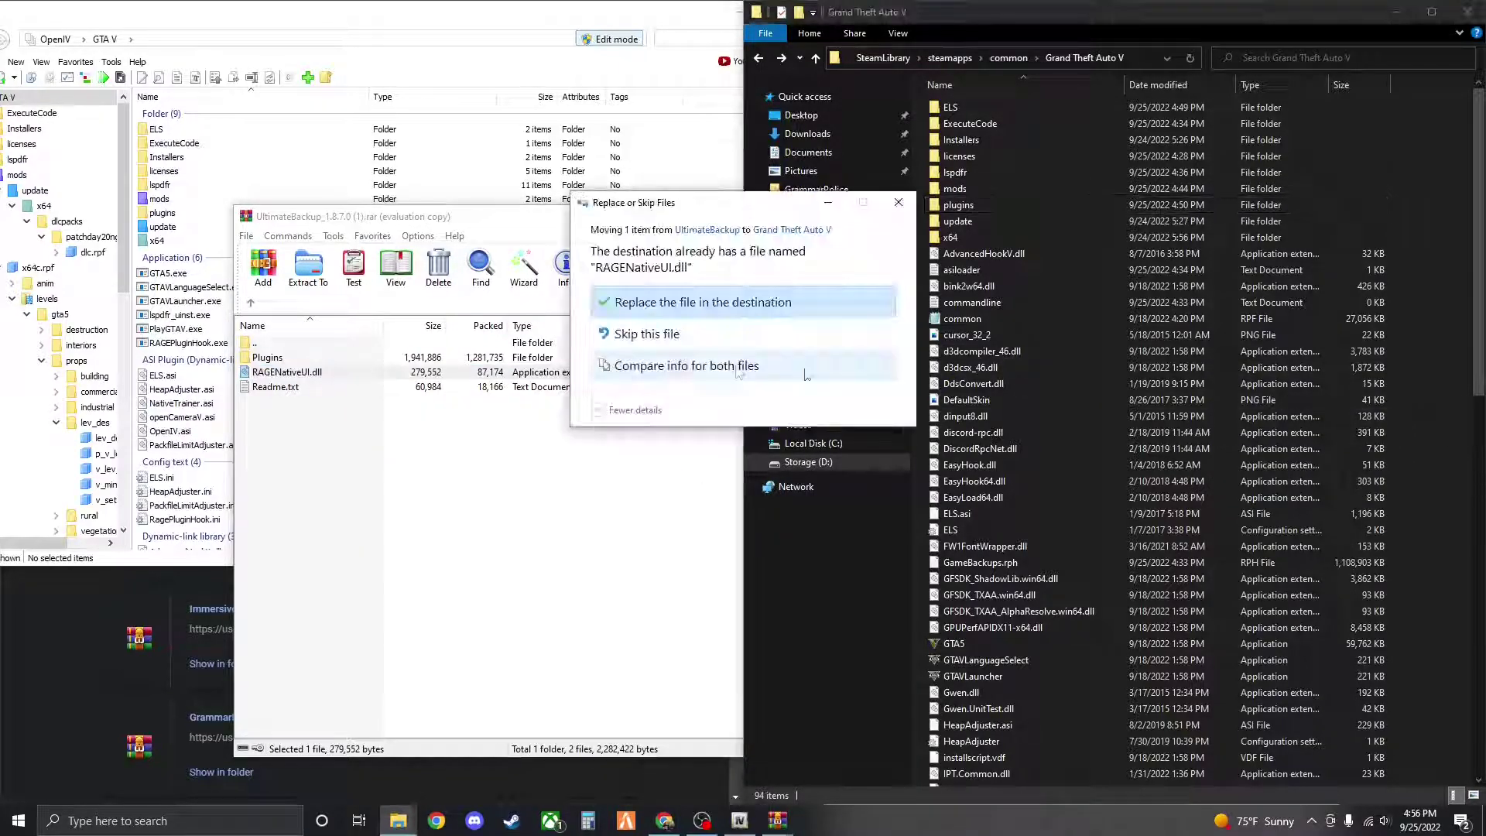
left_click(605, 365)
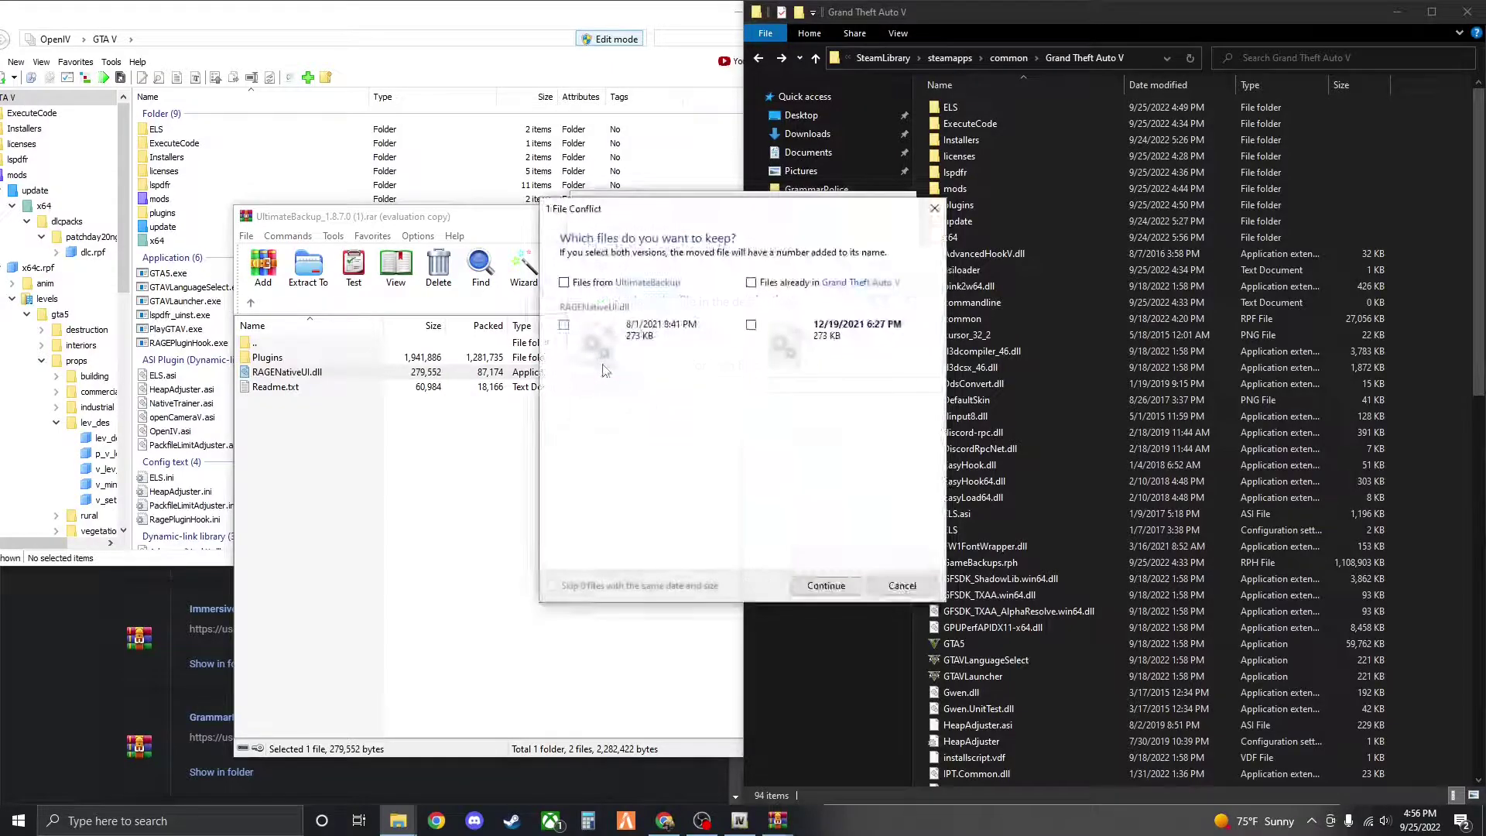
left_click(936, 208)
left_click(898, 202)
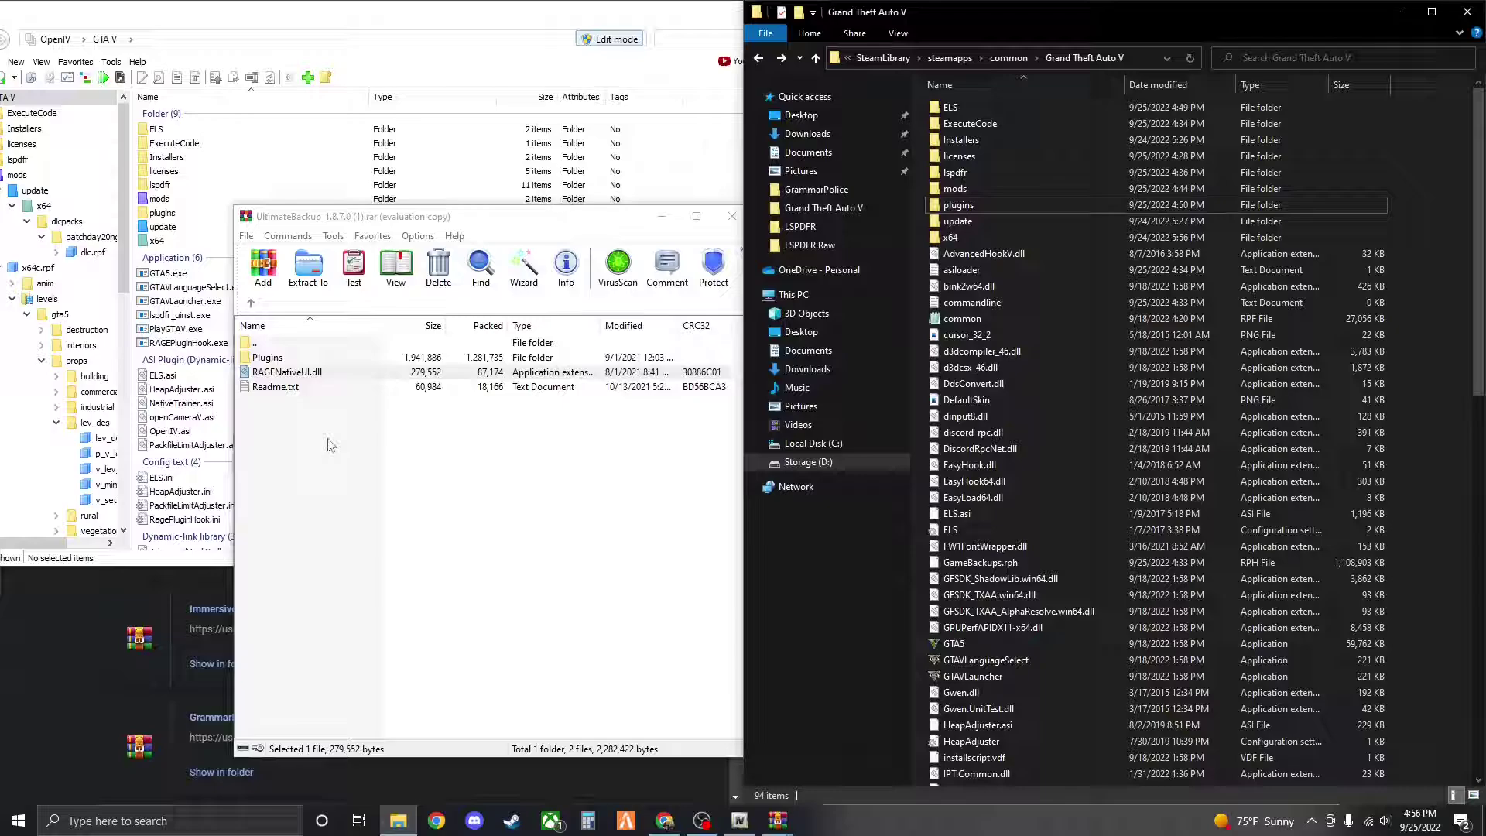
Copy UltimateBackup's Plugins folder into the Grand Theft Auto V folder, replacing the files with the same names
left_click(275, 358)
left_click_drag(1276, 359, 1446, 275)
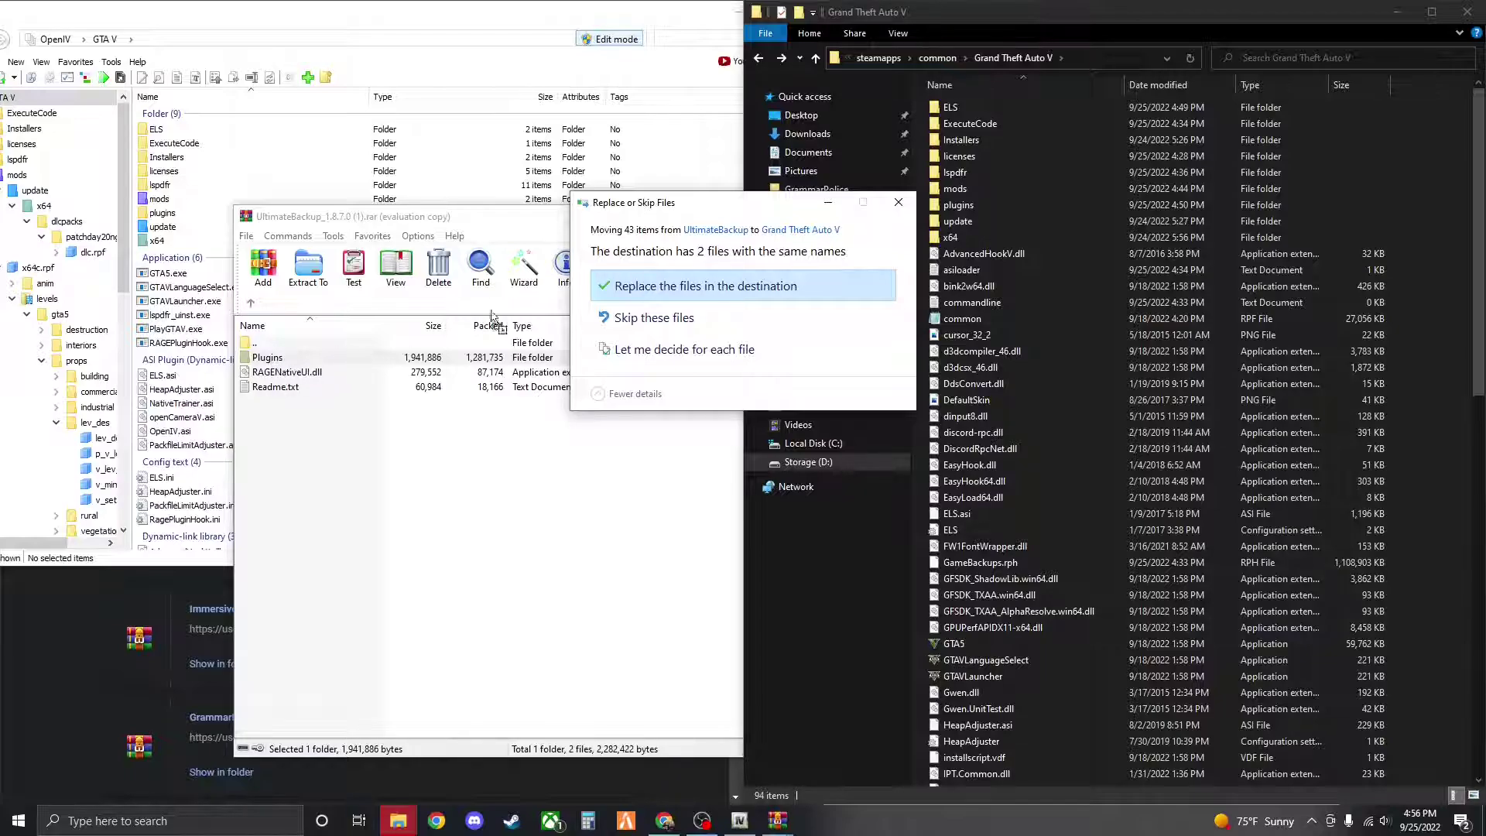
left_click(665, 292)
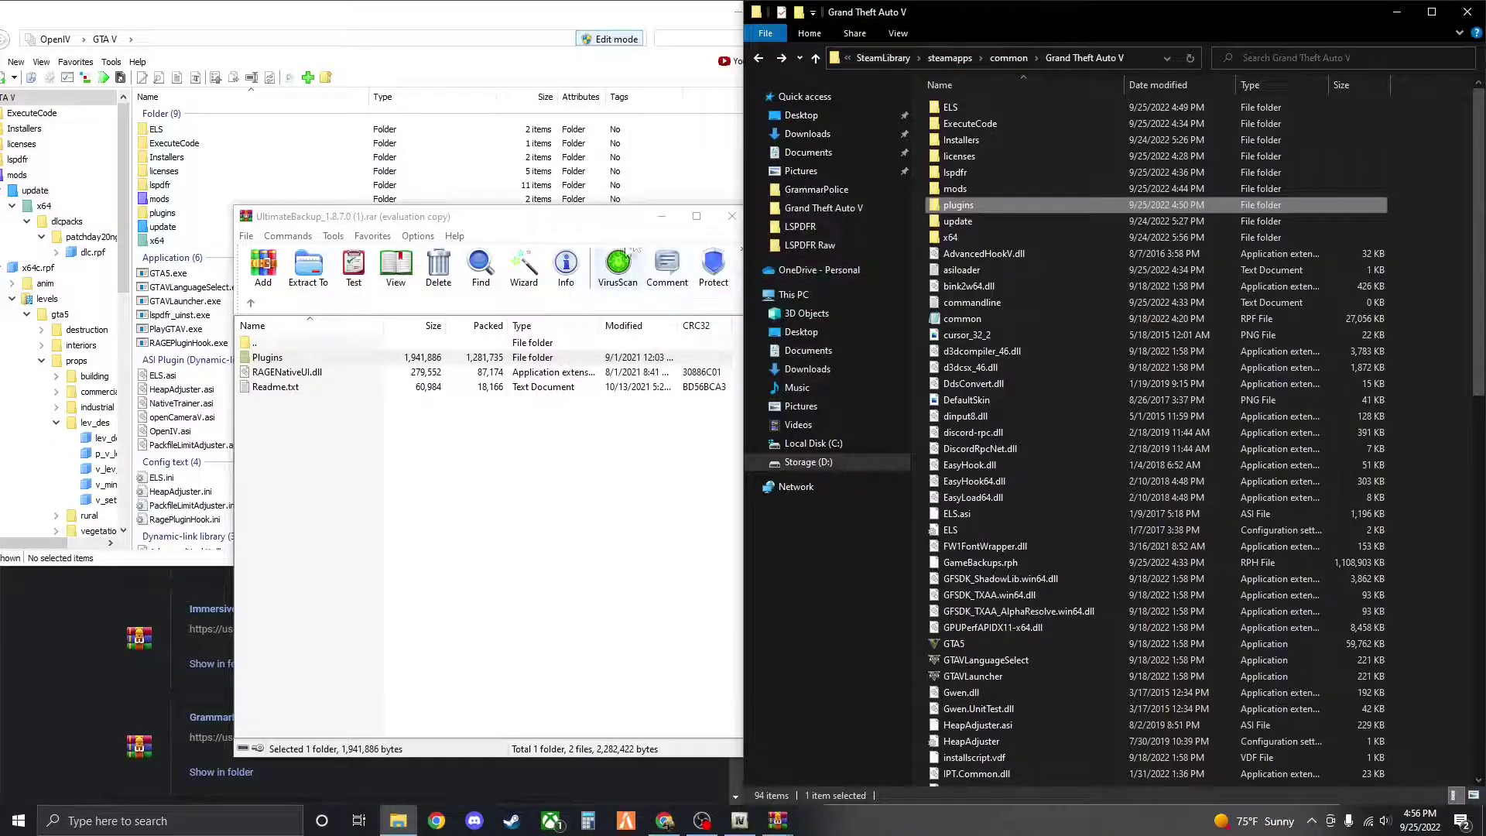
Check the installed files in the game's plugins\LSPDFR folder, then return to the Grand Theft Auto V folder and close the UltimateBackup archive
double_click(968, 206)
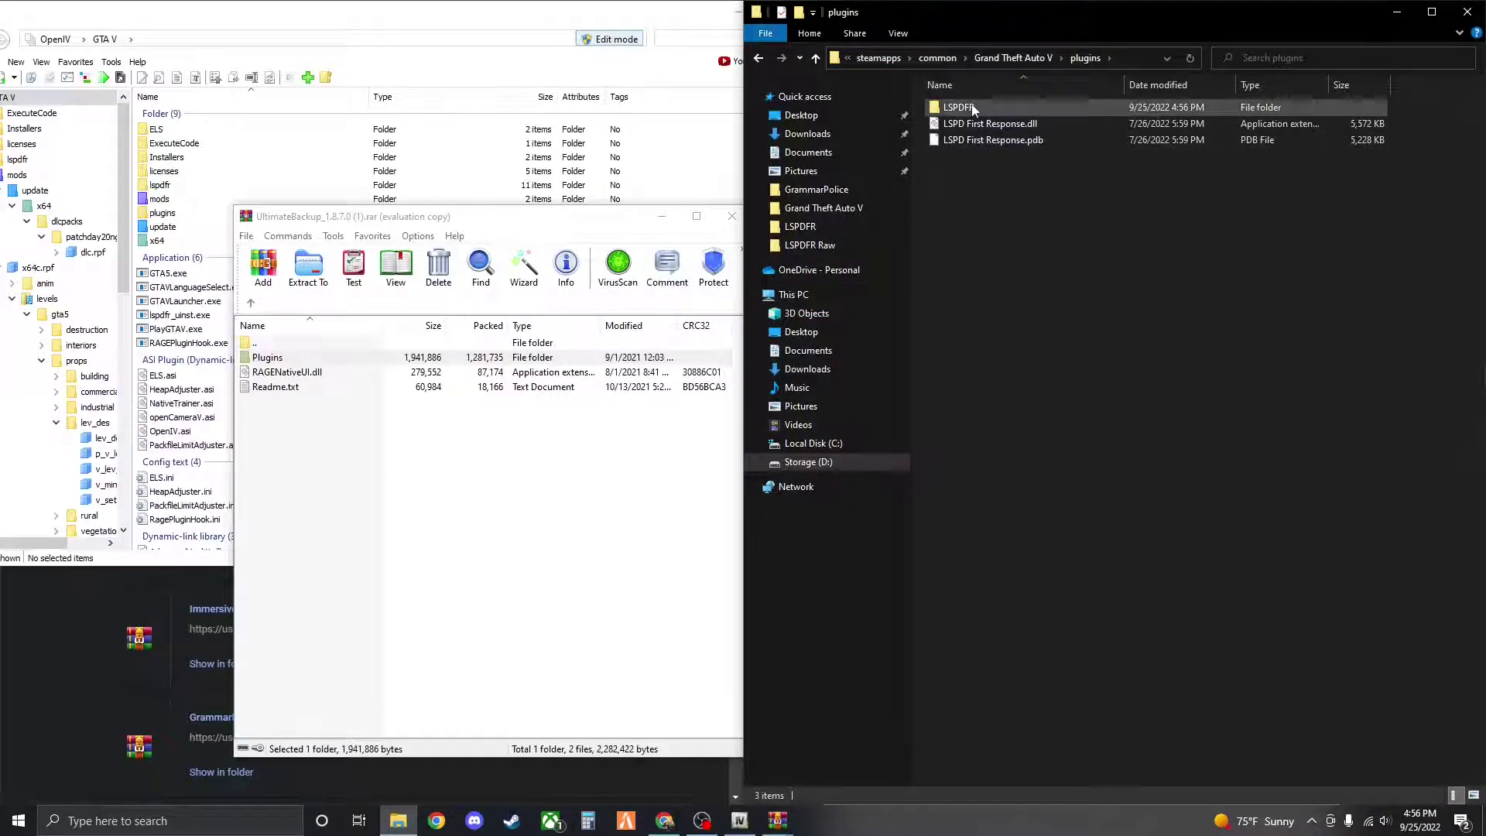
double_click(1007, 108)
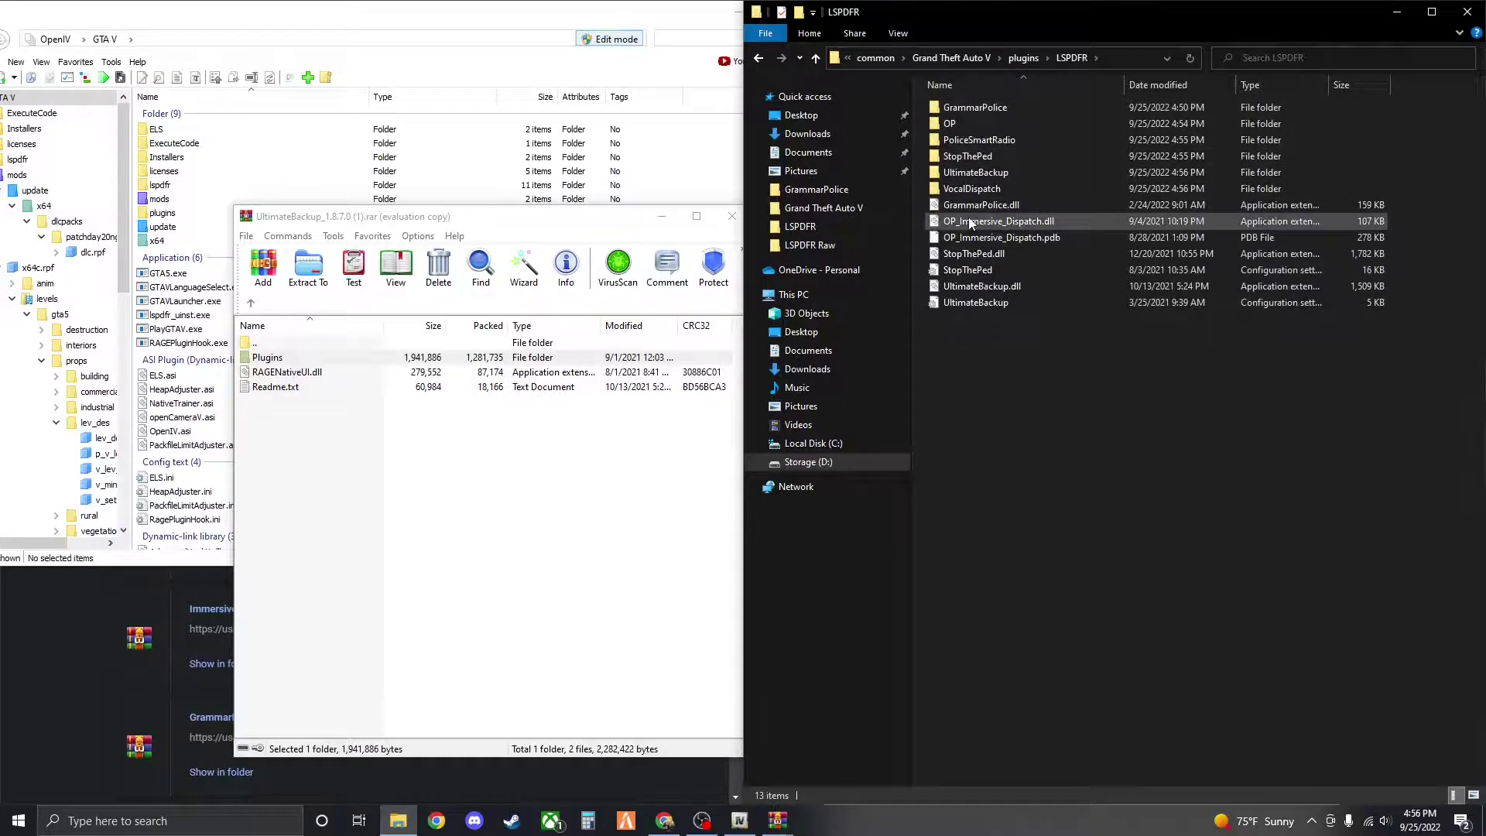
left_click(759, 58)
left_click(760, 58)
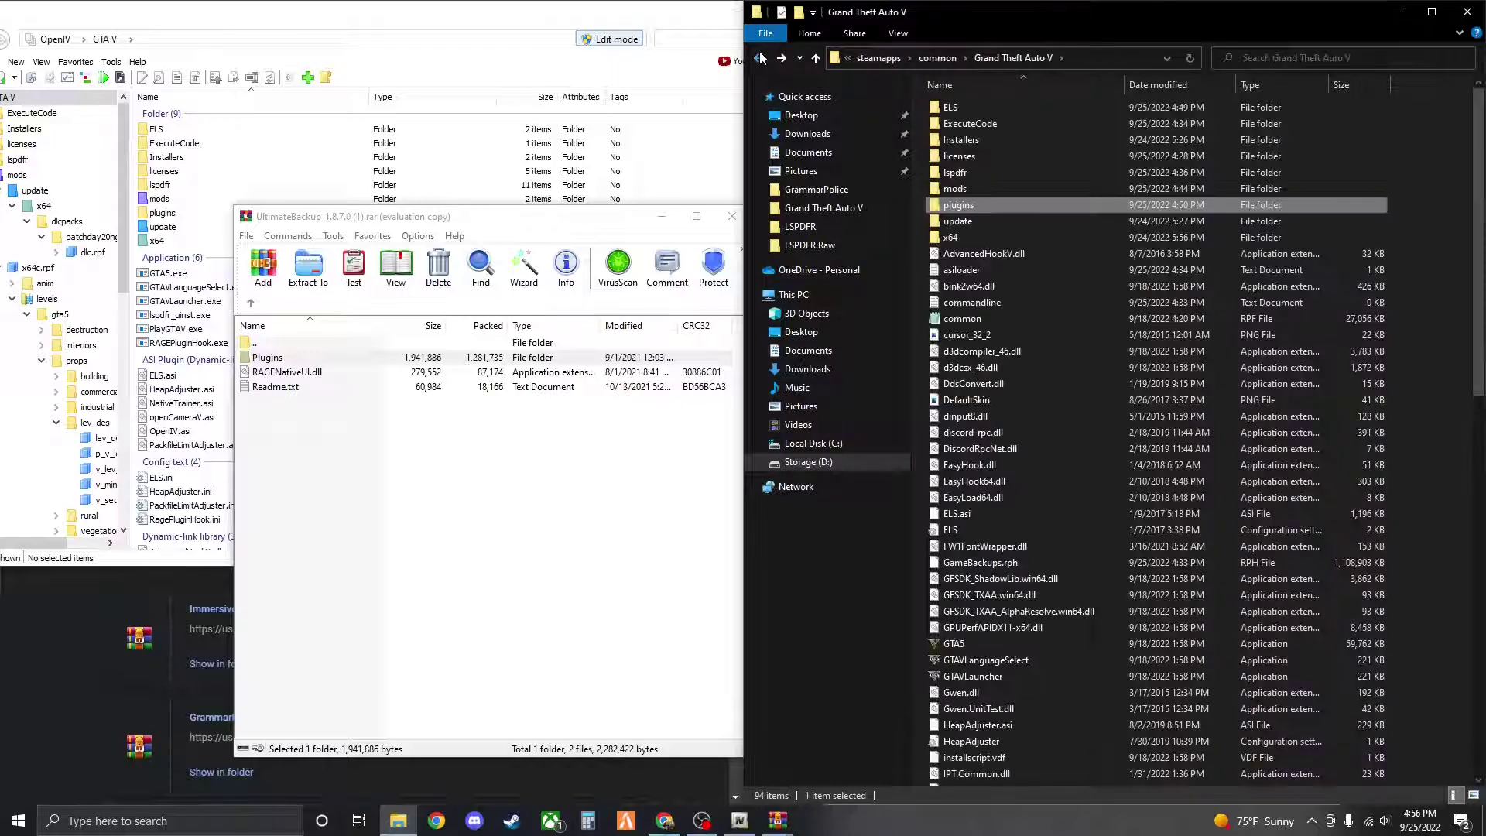
left_click(739, 226)
left_click(738, 224)
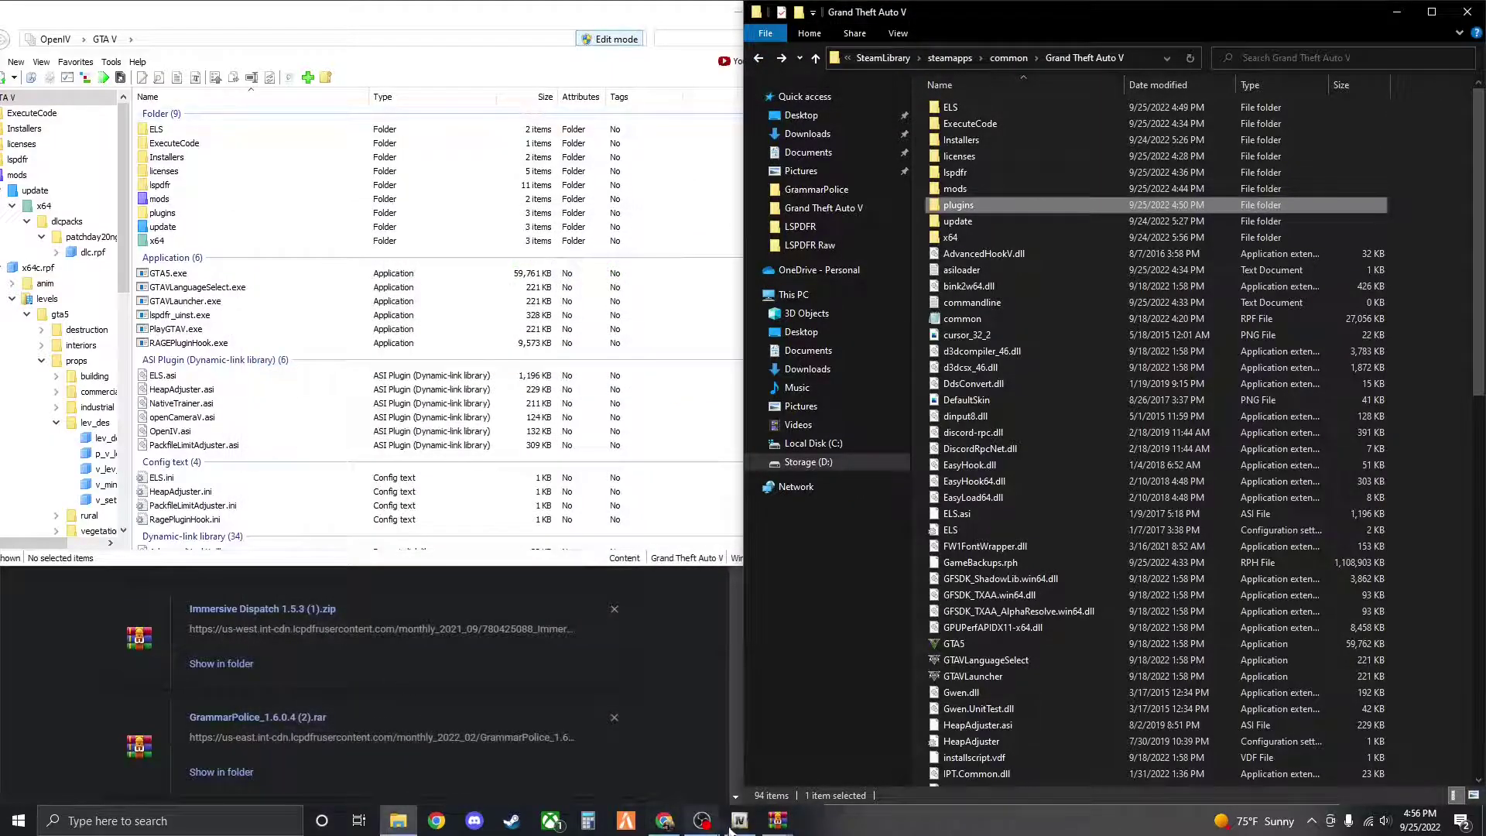
Bring up the ALPRLite_1.5.4.2 archive, move it clear of the game folder's file list and open its ALPRLite folder
mouse_move(781, 799)
left_click(730, 751)
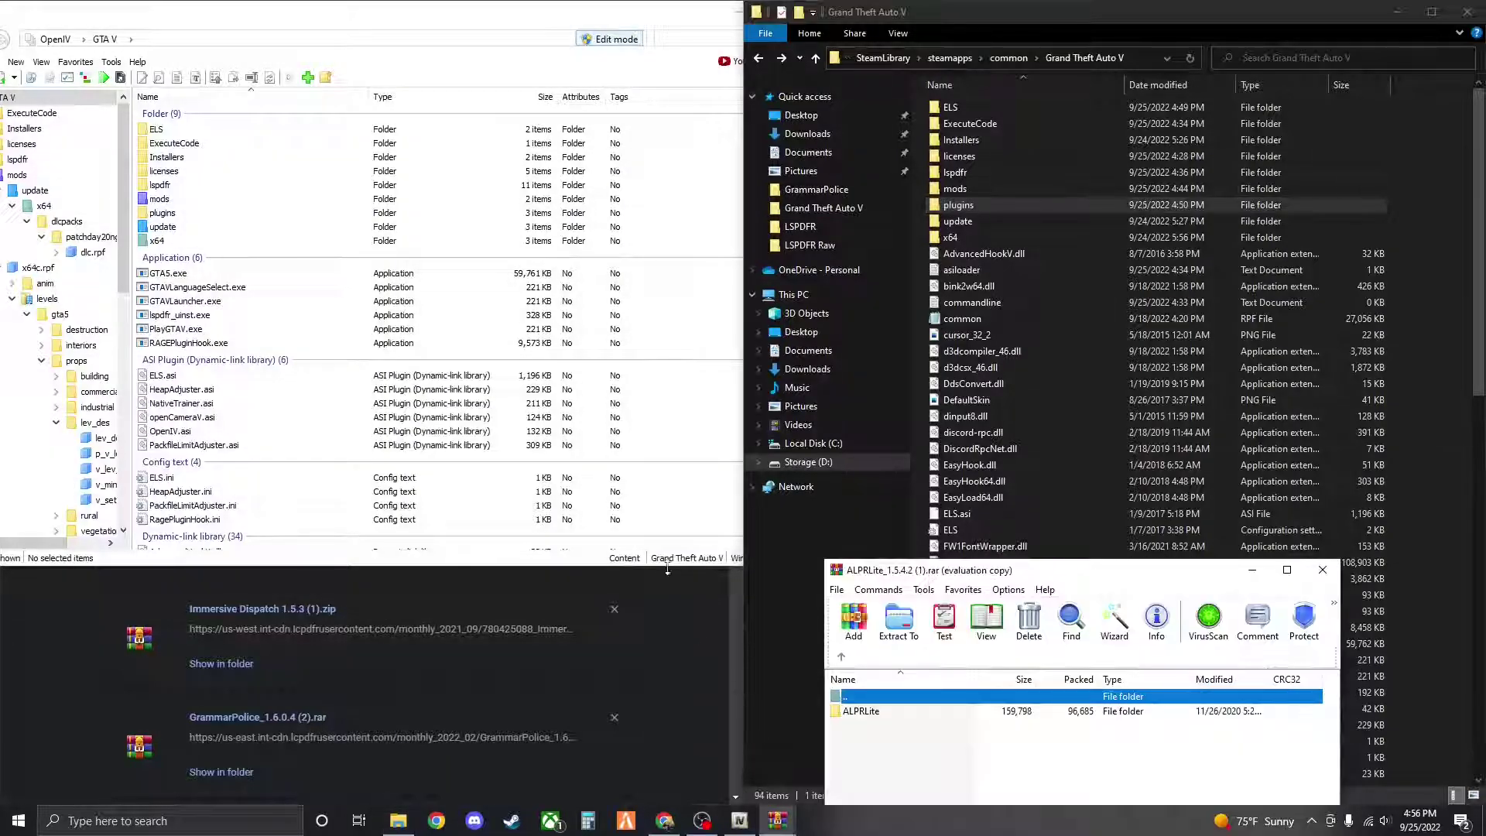
left_click_drag(1156, 576, 504, 128)
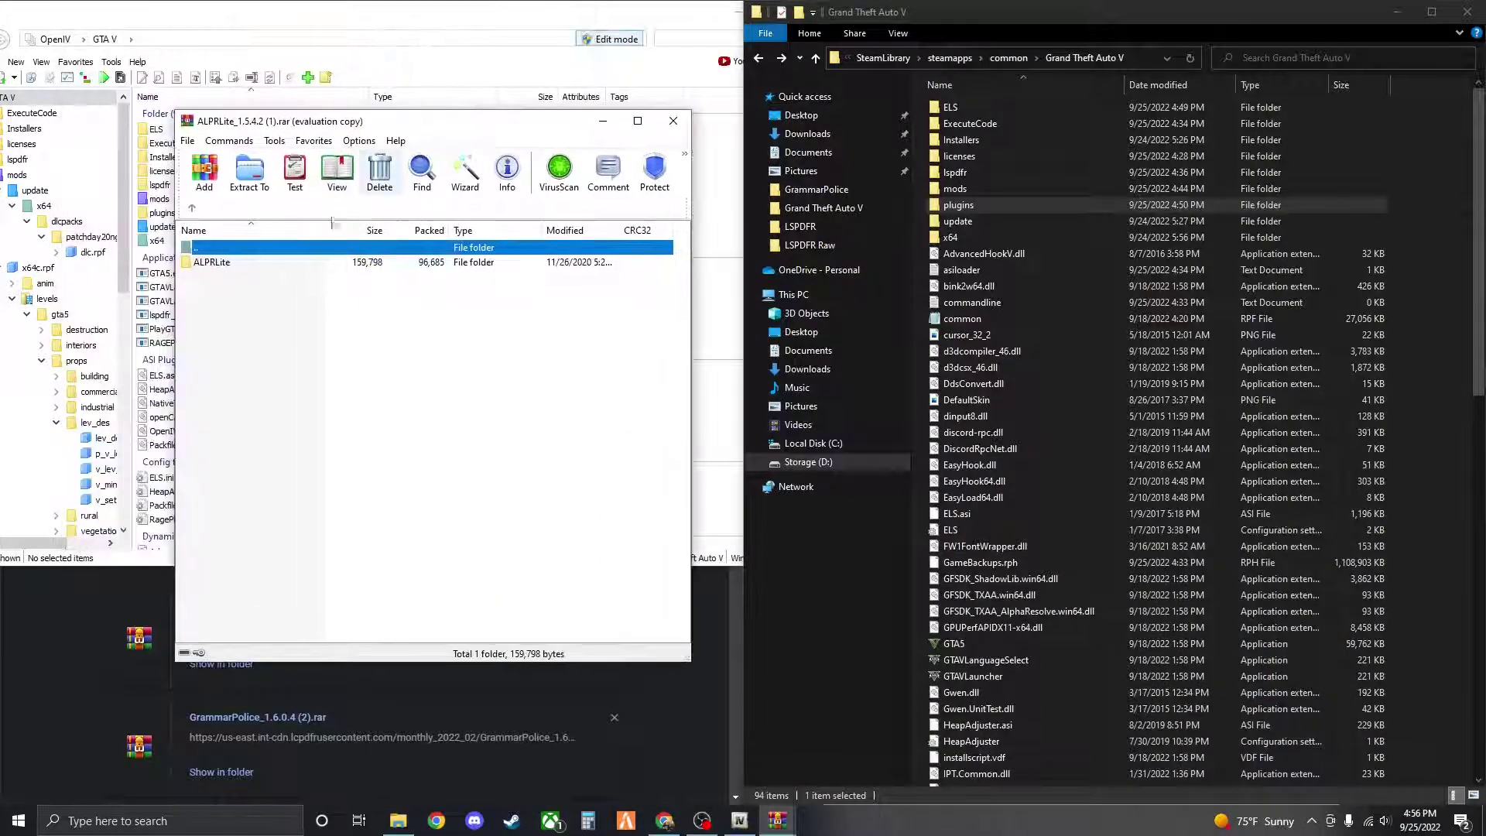
double_click(230, 265)
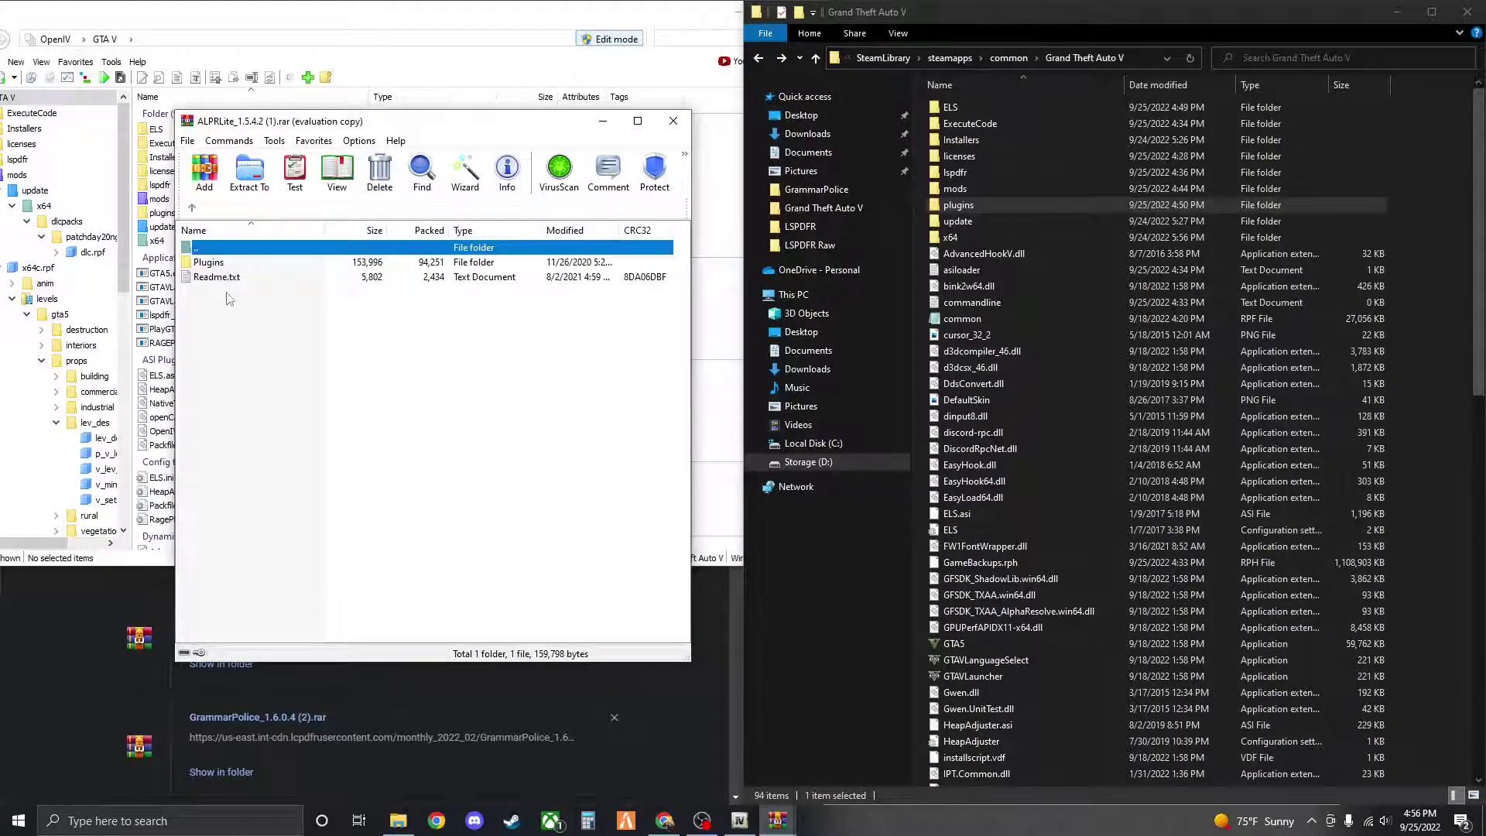
Copy ALPRLite's Plugins folder into the Grand Theft Auto V folder, then close the ALPRLite archive
left_click(1430, 328)
left_click_drag(199, 264, 1436, 284)
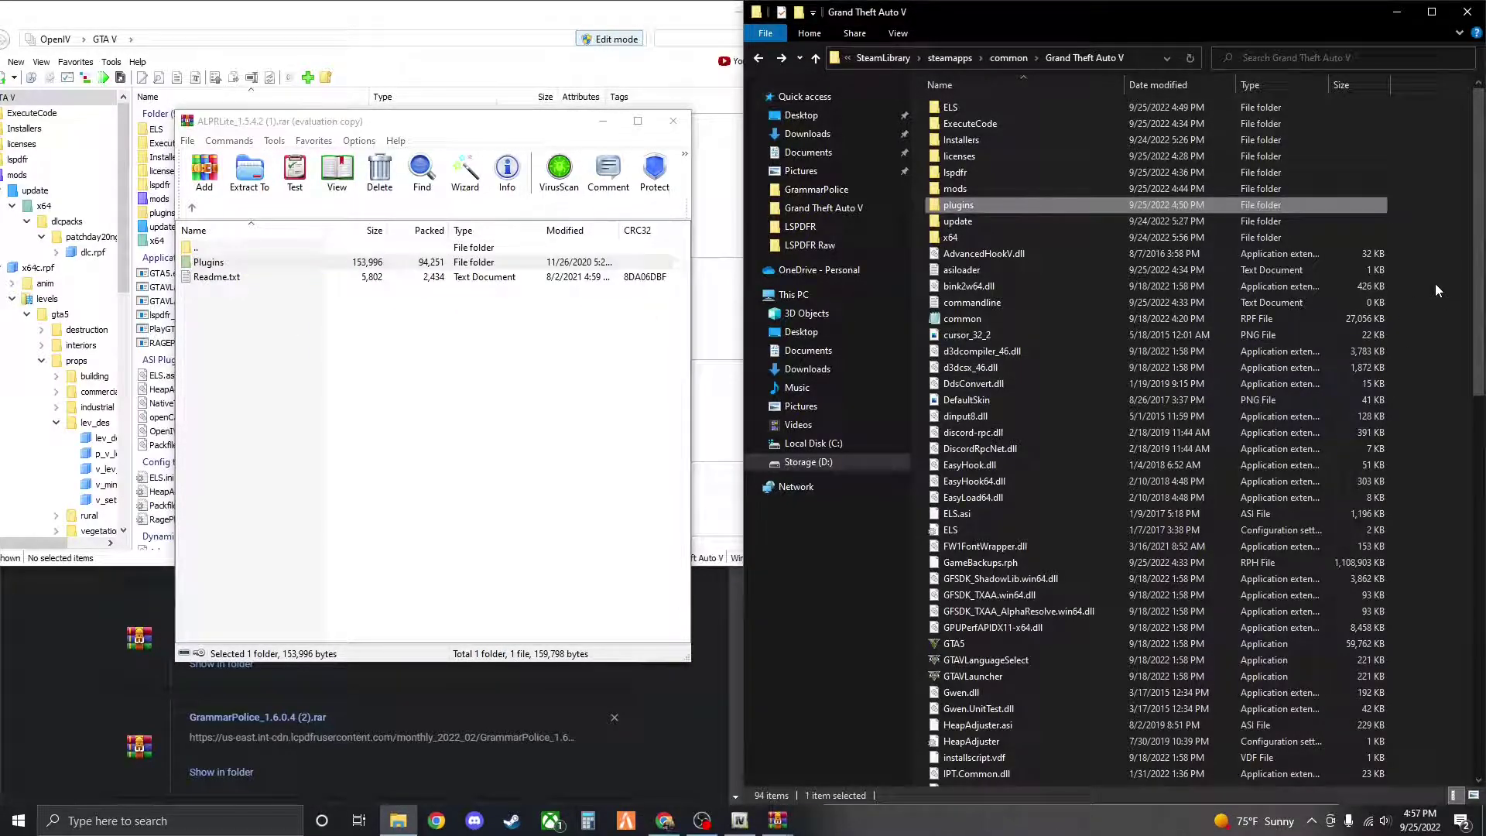
left_click(1429, 332)
left_click(673, 121)
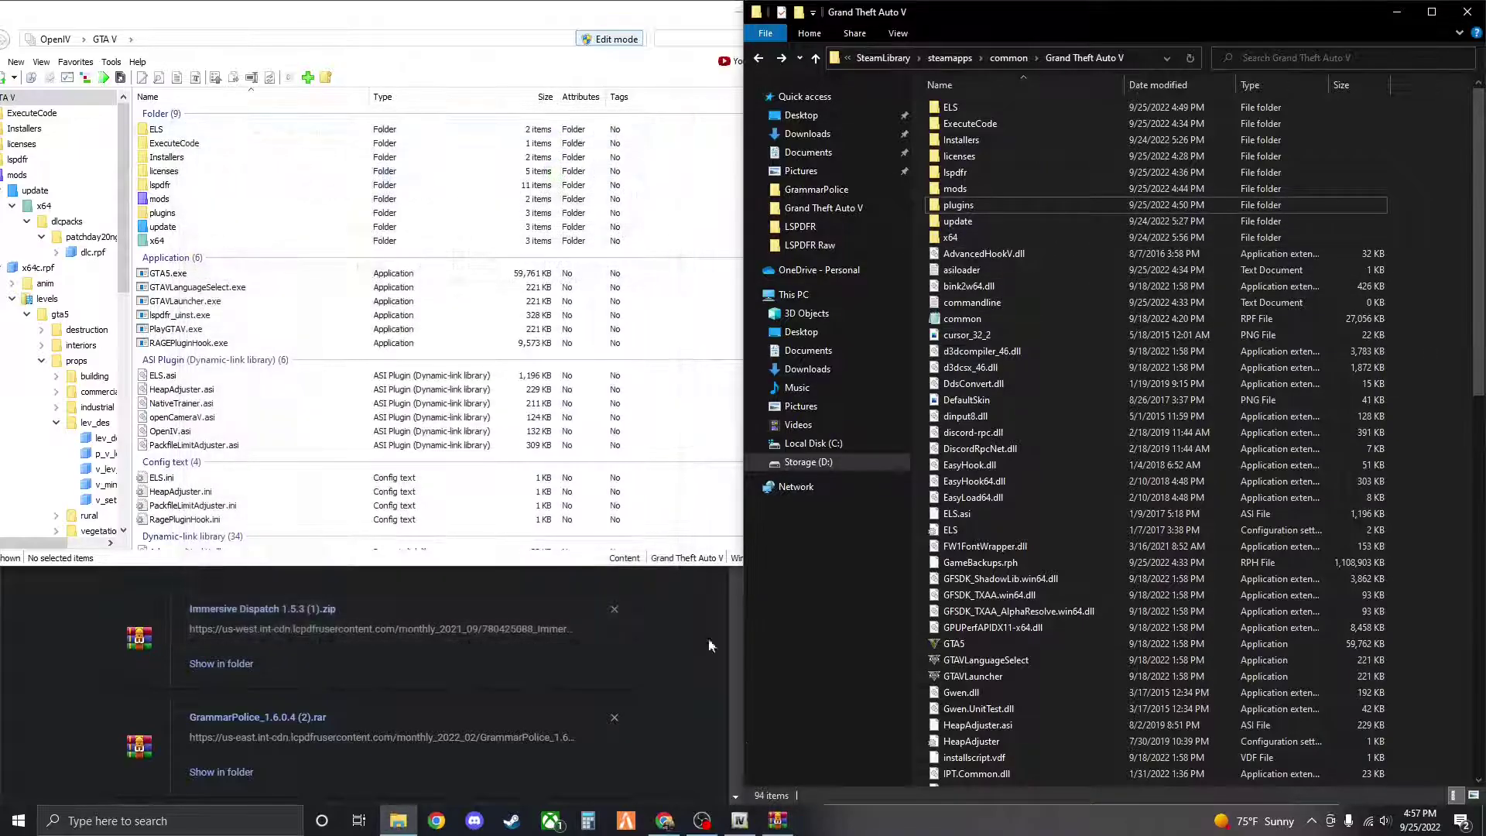
Open the CompuLite folder in the CompuLite_1.5.2.7 archive, compare its RAGENativeUI.dll with the Grand Theft Auto V copy, and skip replacing it
left_click_drag(1125, 623, 517, 233)
double_click(274, 360)
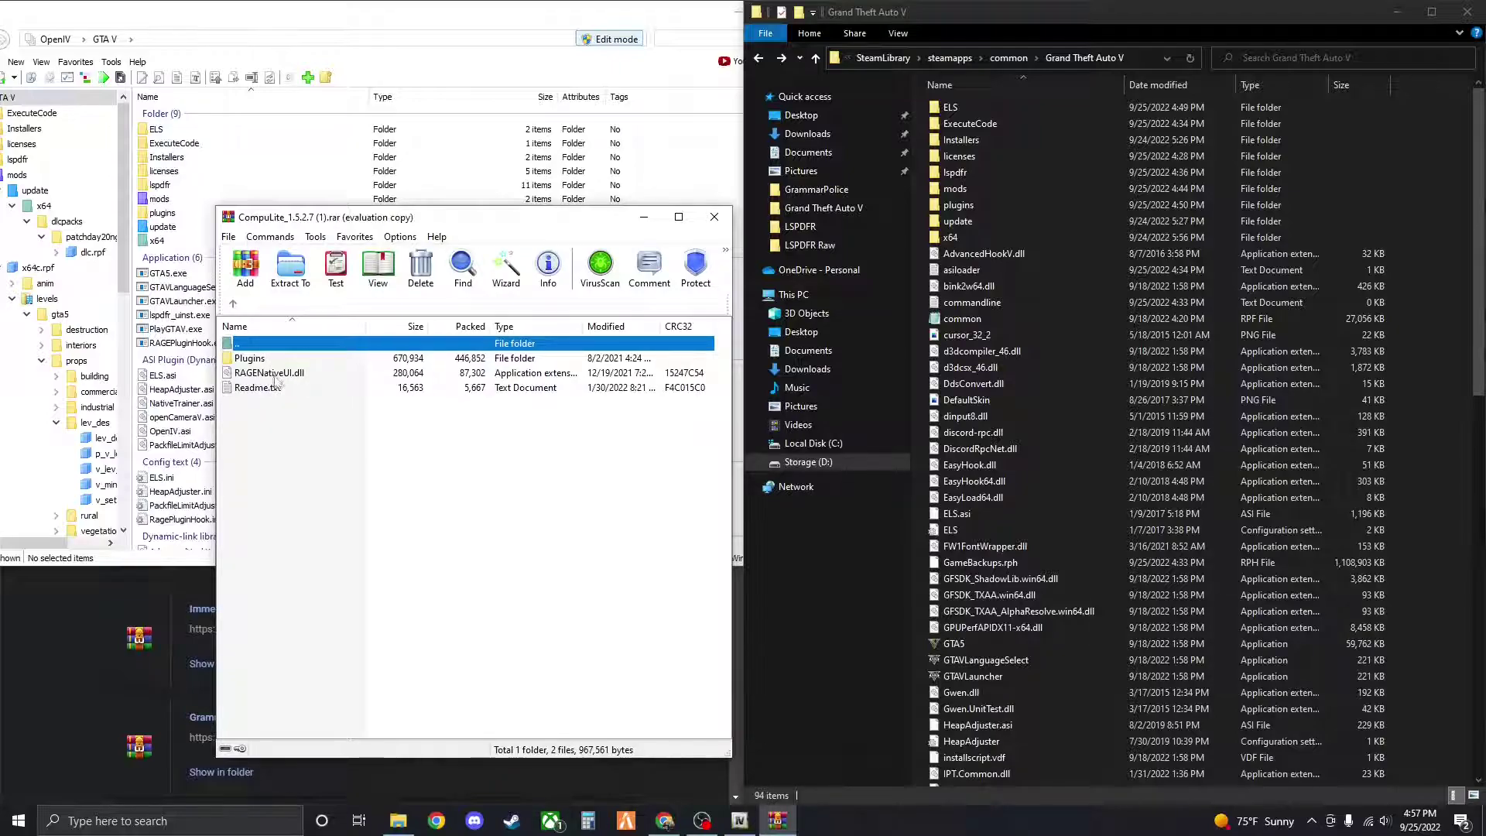
left_click(271, 373)
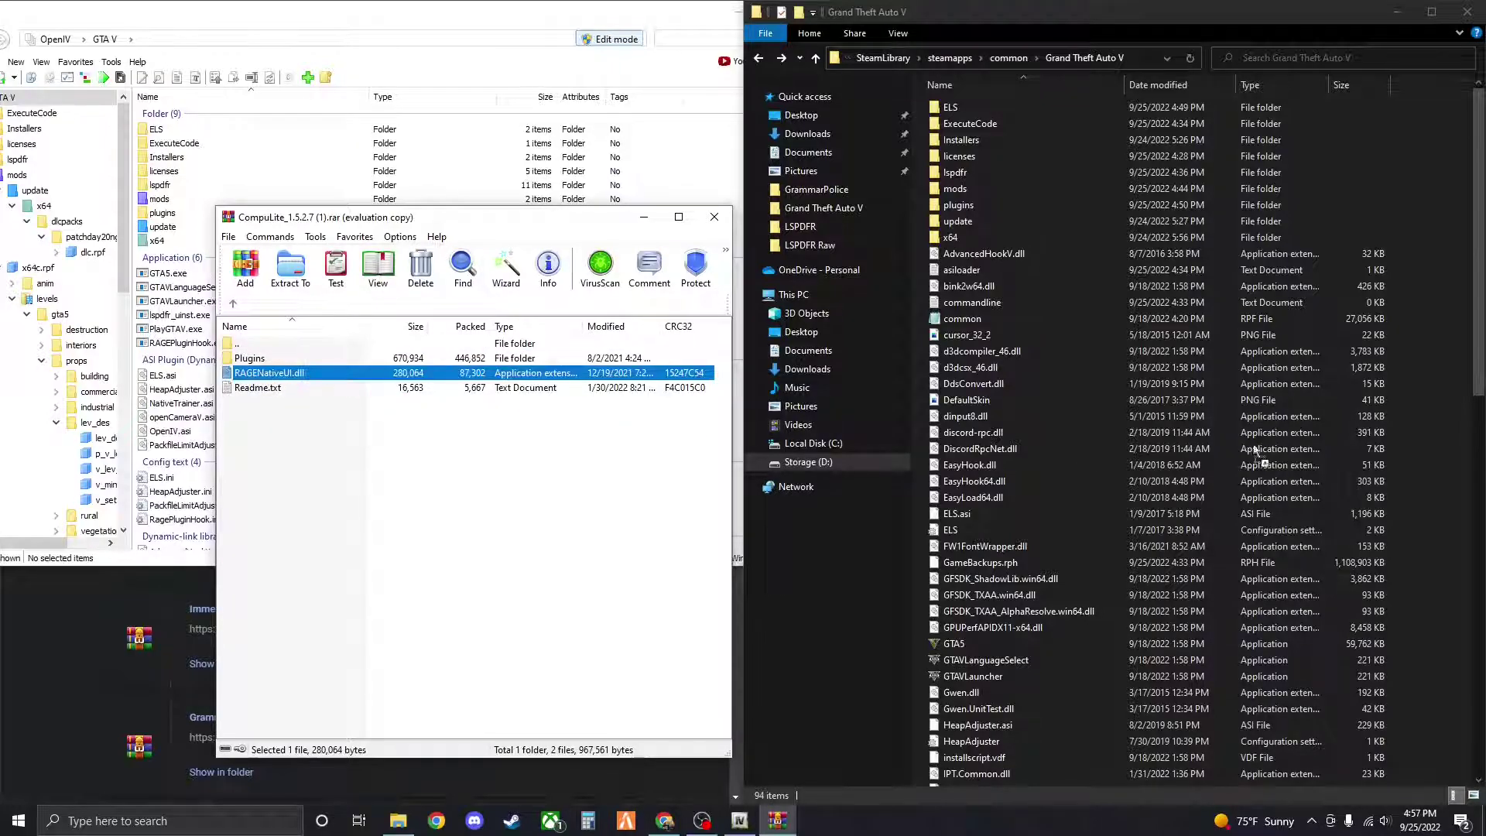
left_click_drag(1453, 478, 1433, 481)
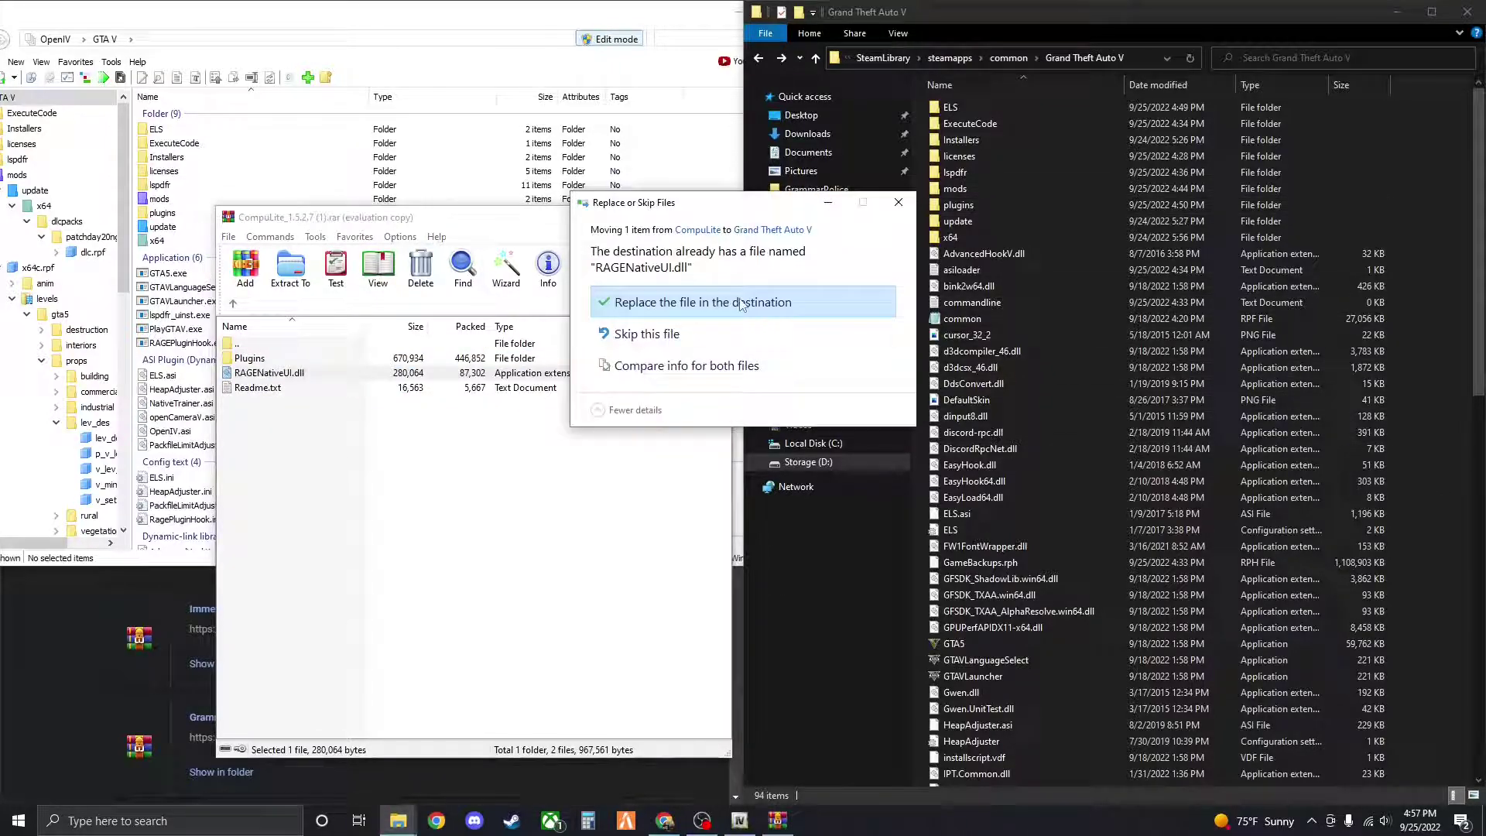
left_click(633, 370)
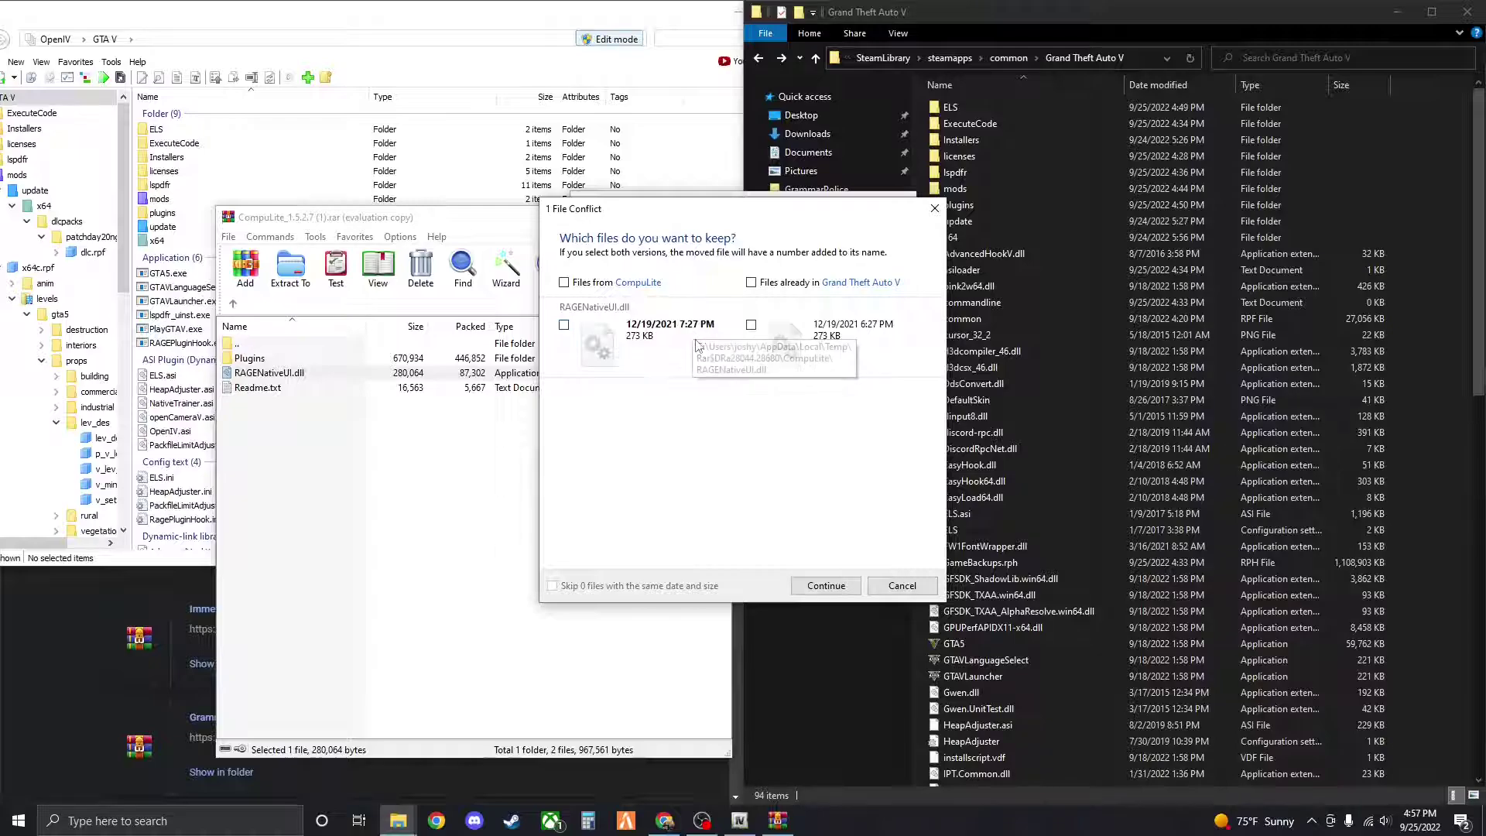
left_click(935, 208)
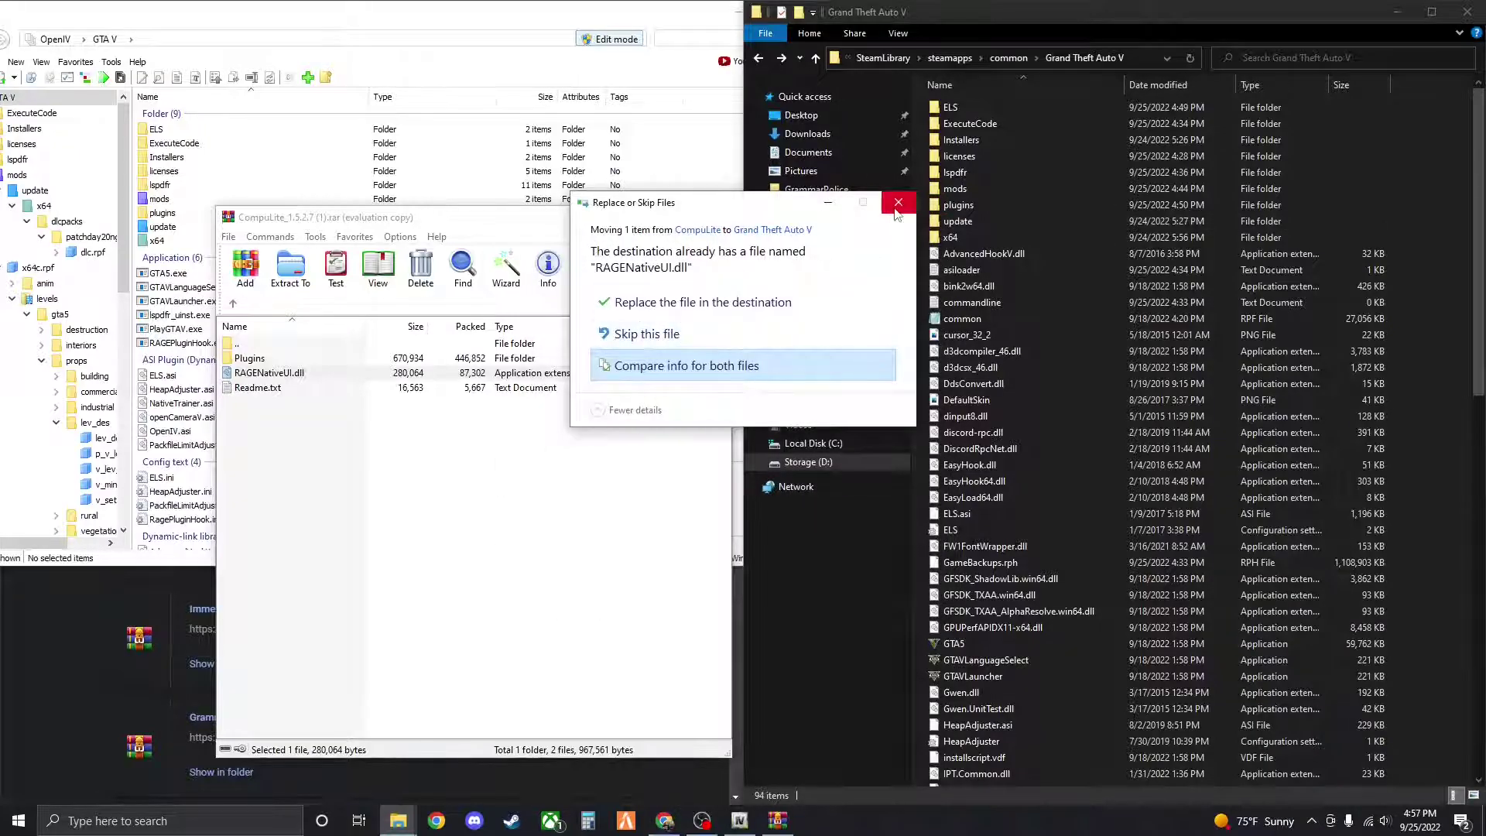
left_click(684, 337)
Copy CompuLite's Plugins folder into the Grand Theft Auto V folder, then close the CompuLite archive
left_click(287, 434)
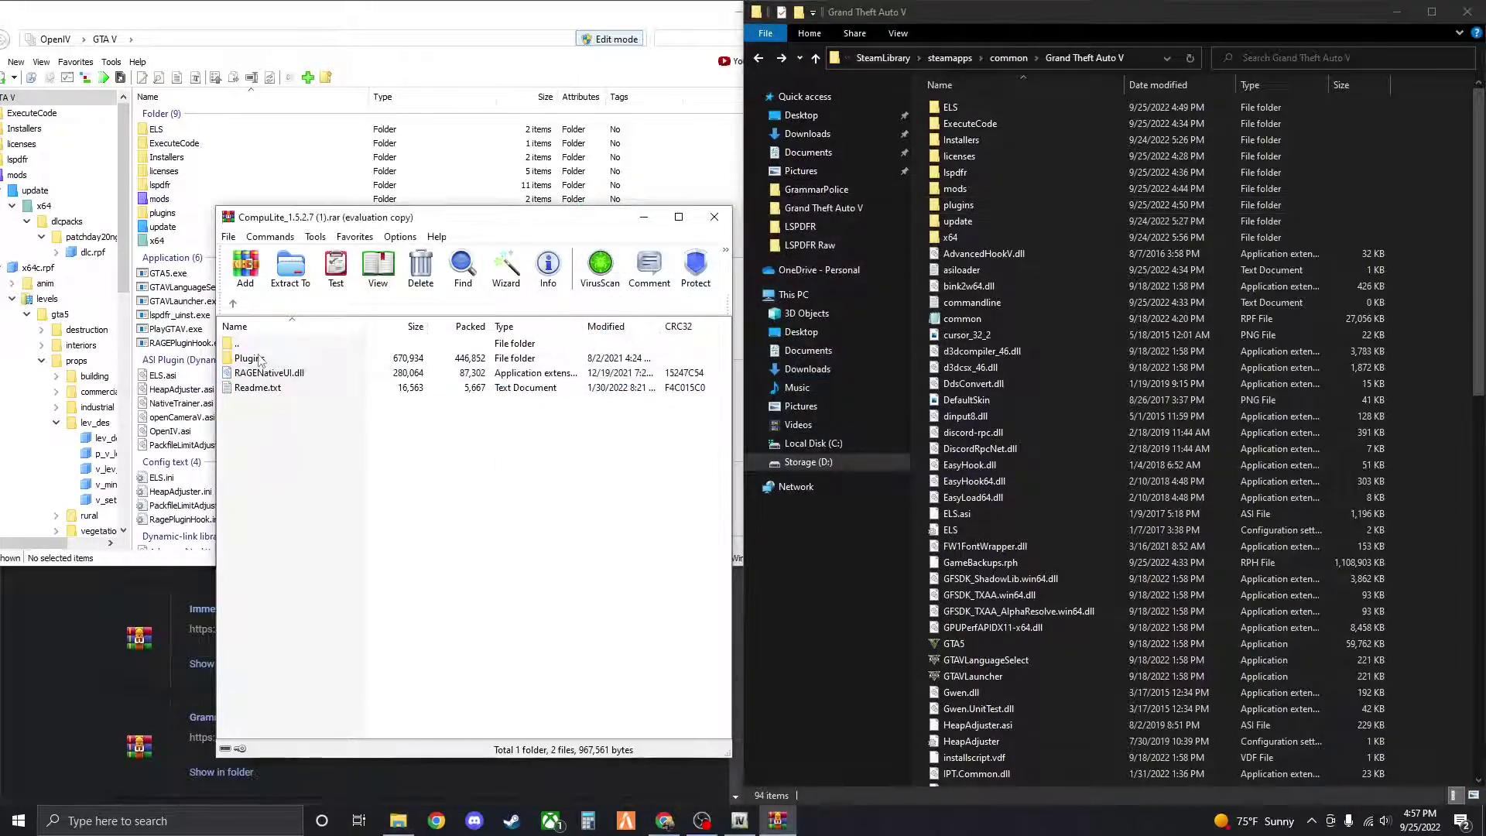
left_click_drag(259, 359, 1133, 372)
left_click_drag(1442, 286, 1442, 286)
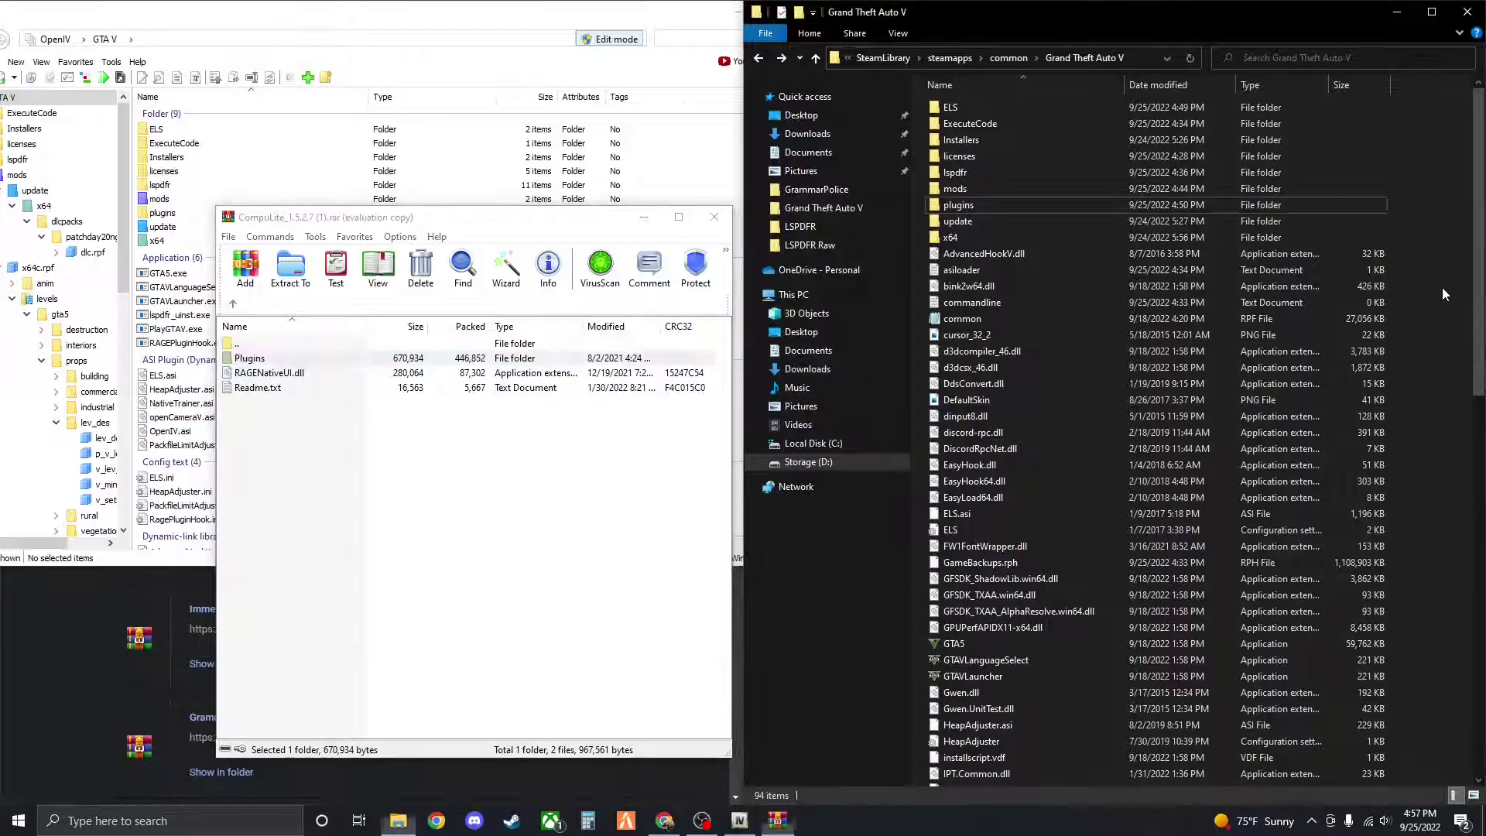
left_click(713, 217)
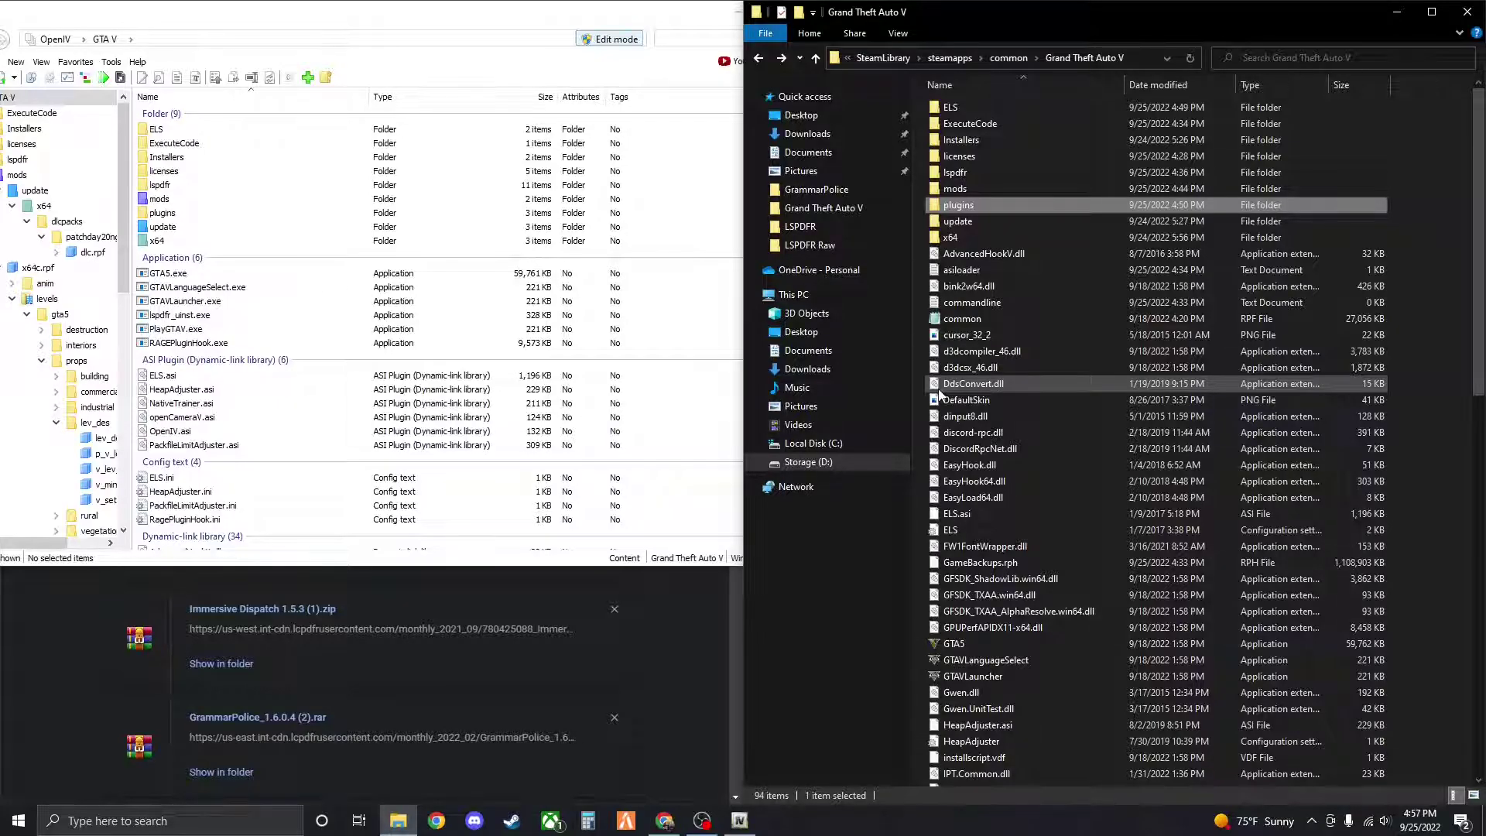
Clear all windows to reveal the desktop, then bring back only the Grand Theft Auto V folder window
left_click(656, 21)
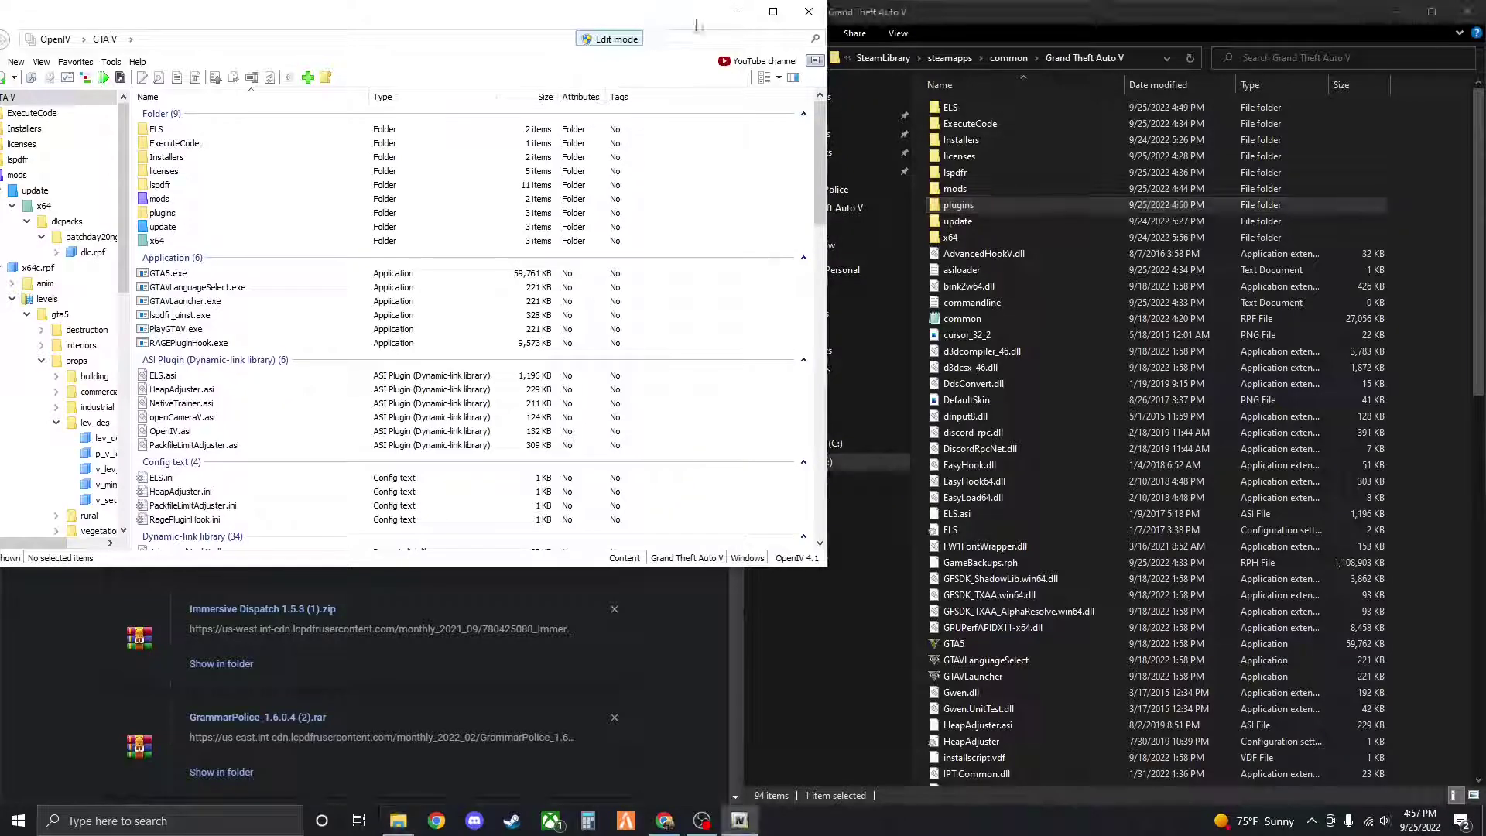
left_click(1483, 821)
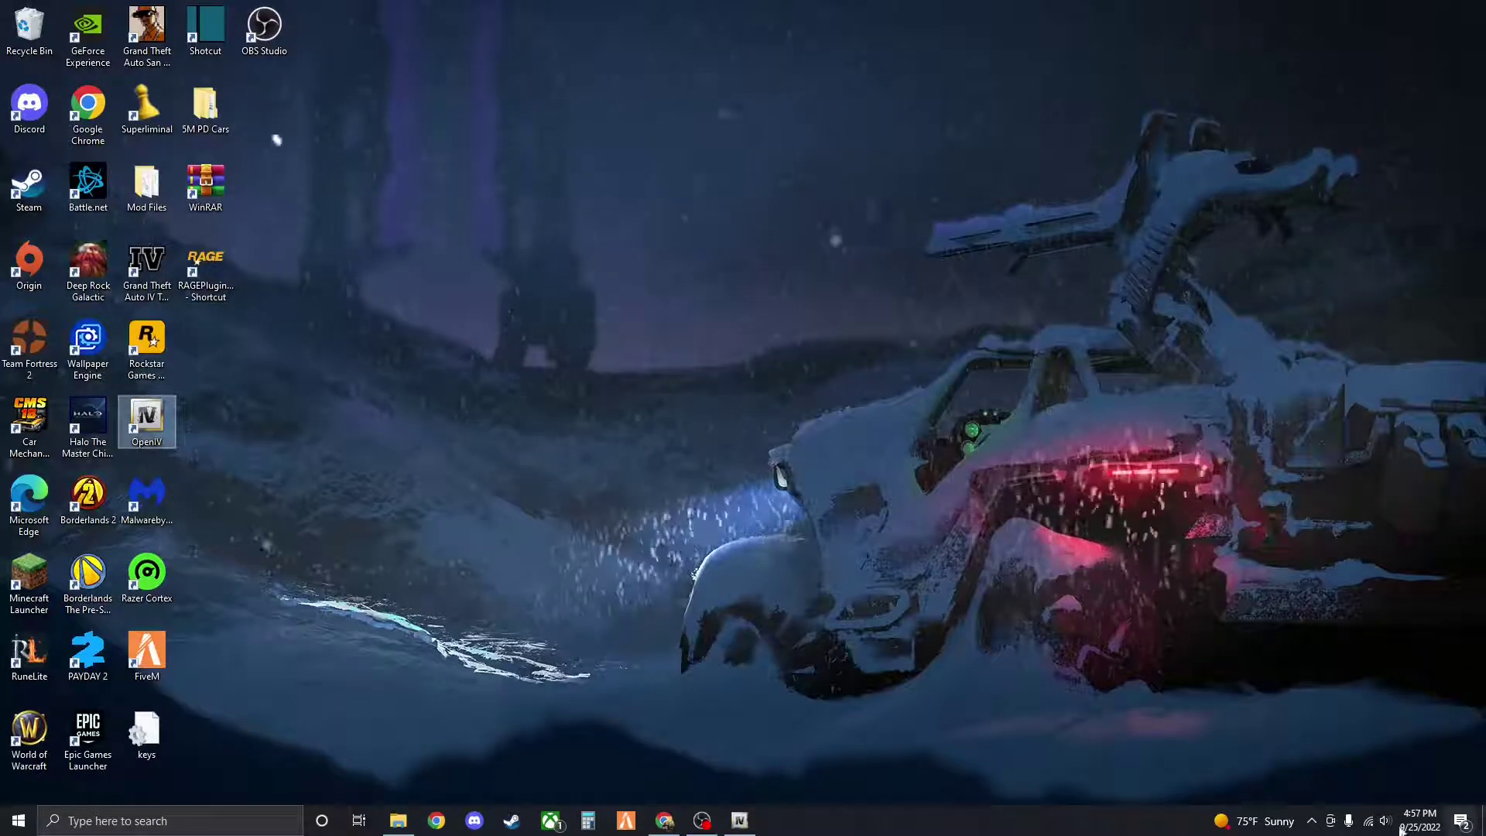
left_click(408, 821)
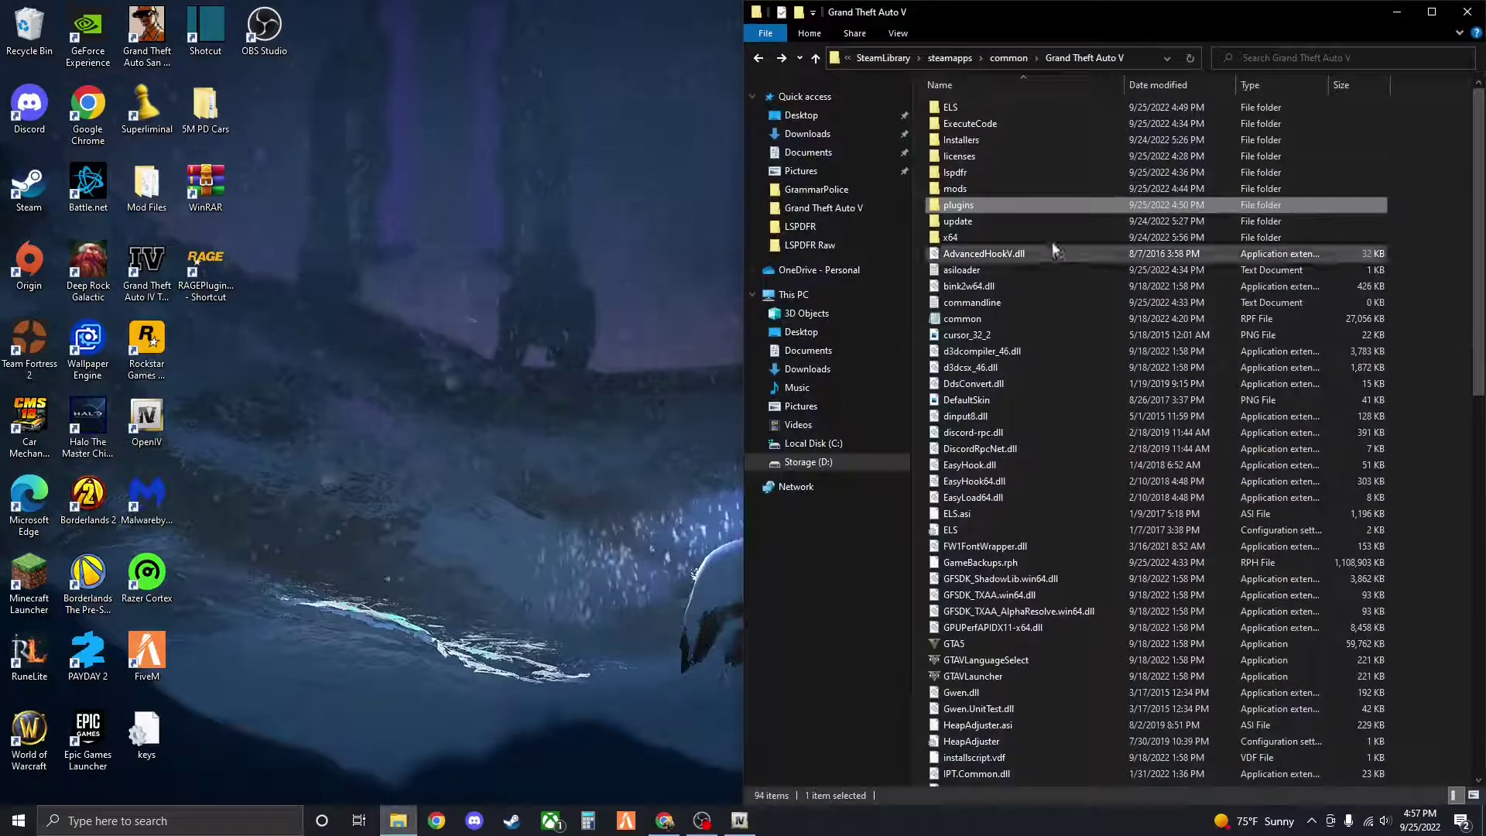
Find the RAGEPluginHook application in the game folder and view its Send to destinations, including the desktop shortcut option, without choosing one
scroll(1063, 256, "down", 14)
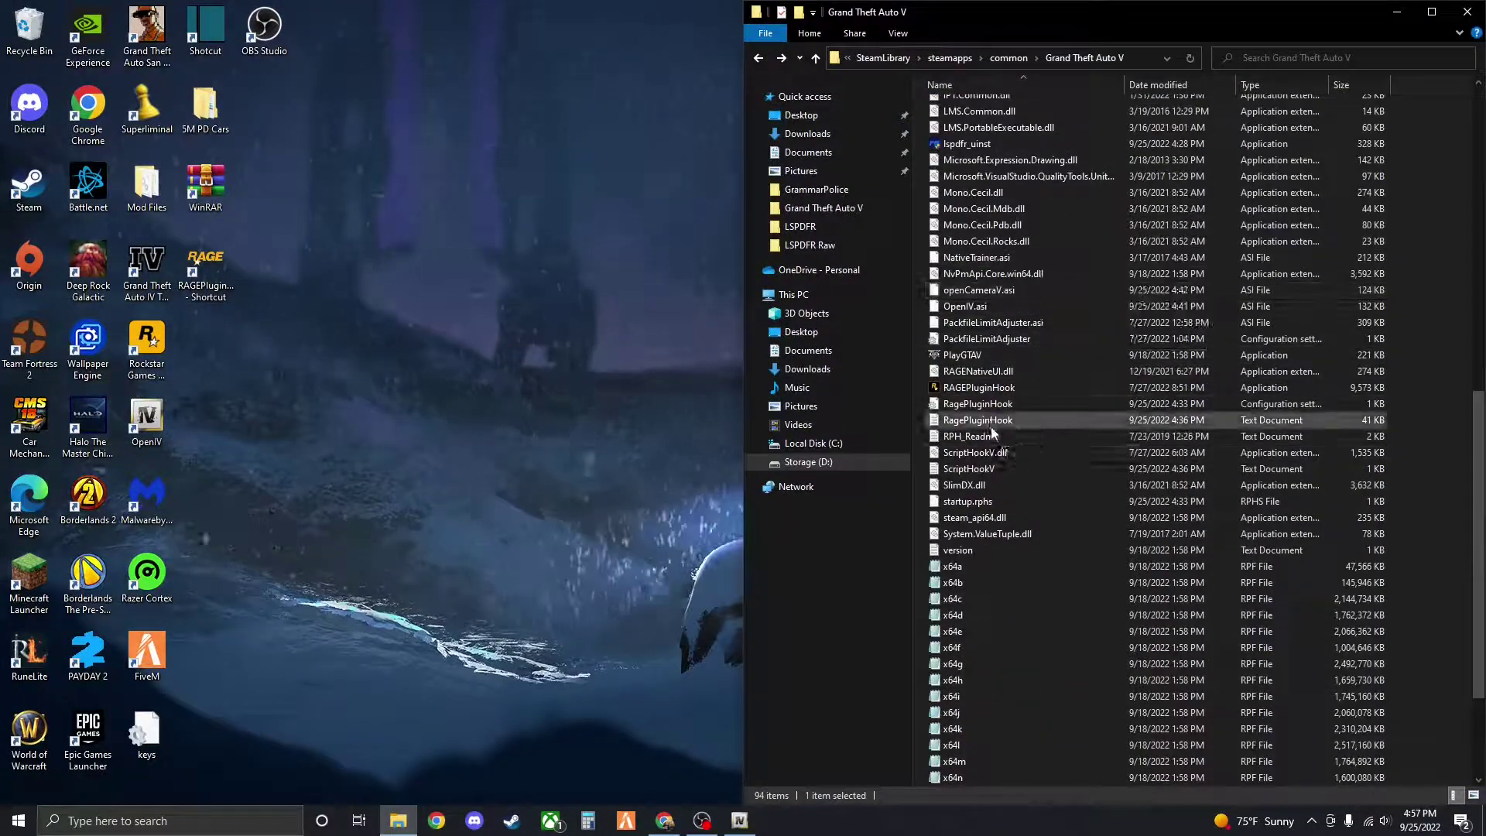
right_click(985, 395)
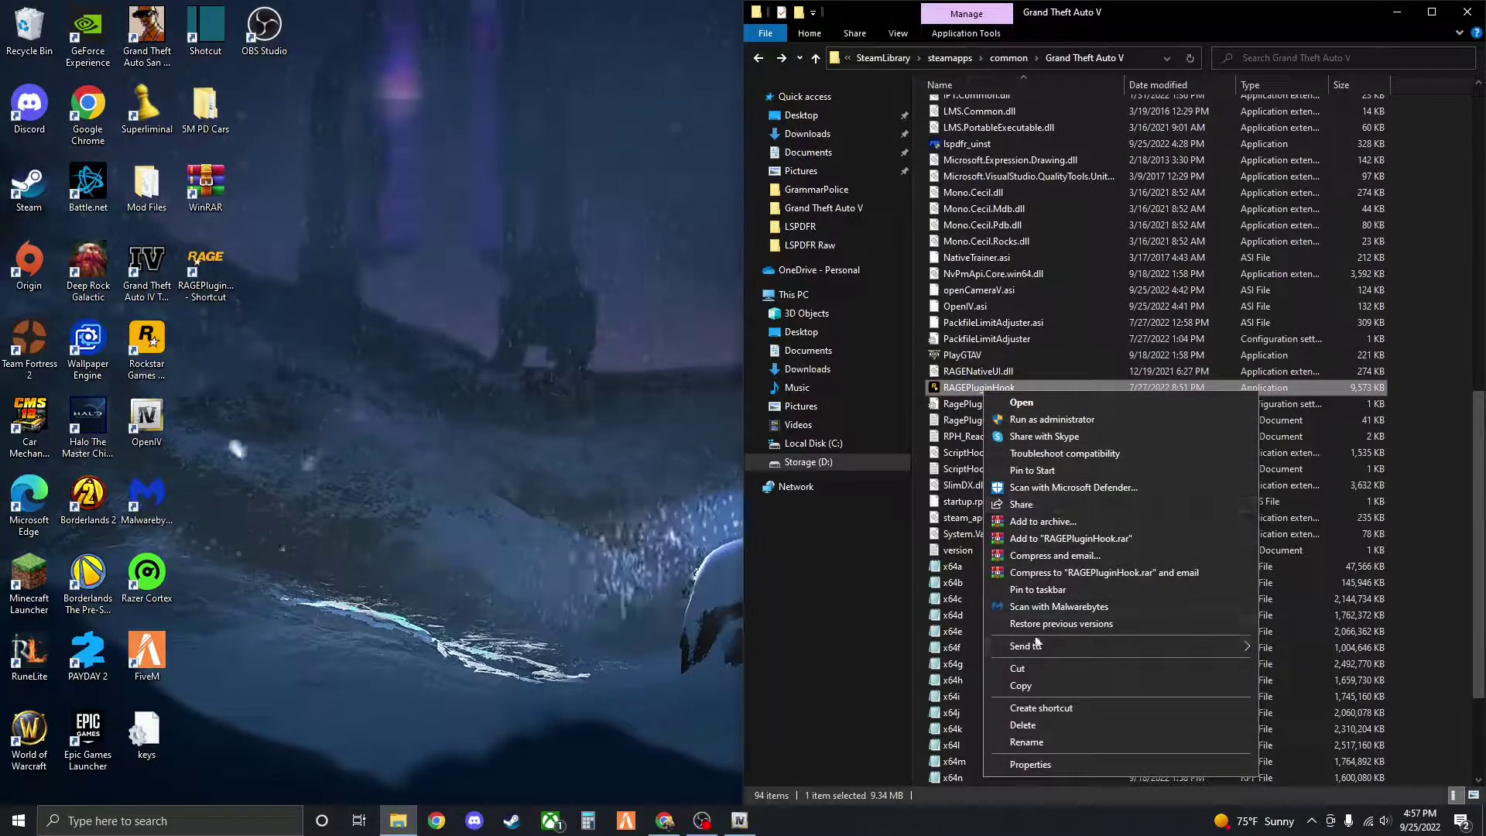
mouse_move(1207, 647)
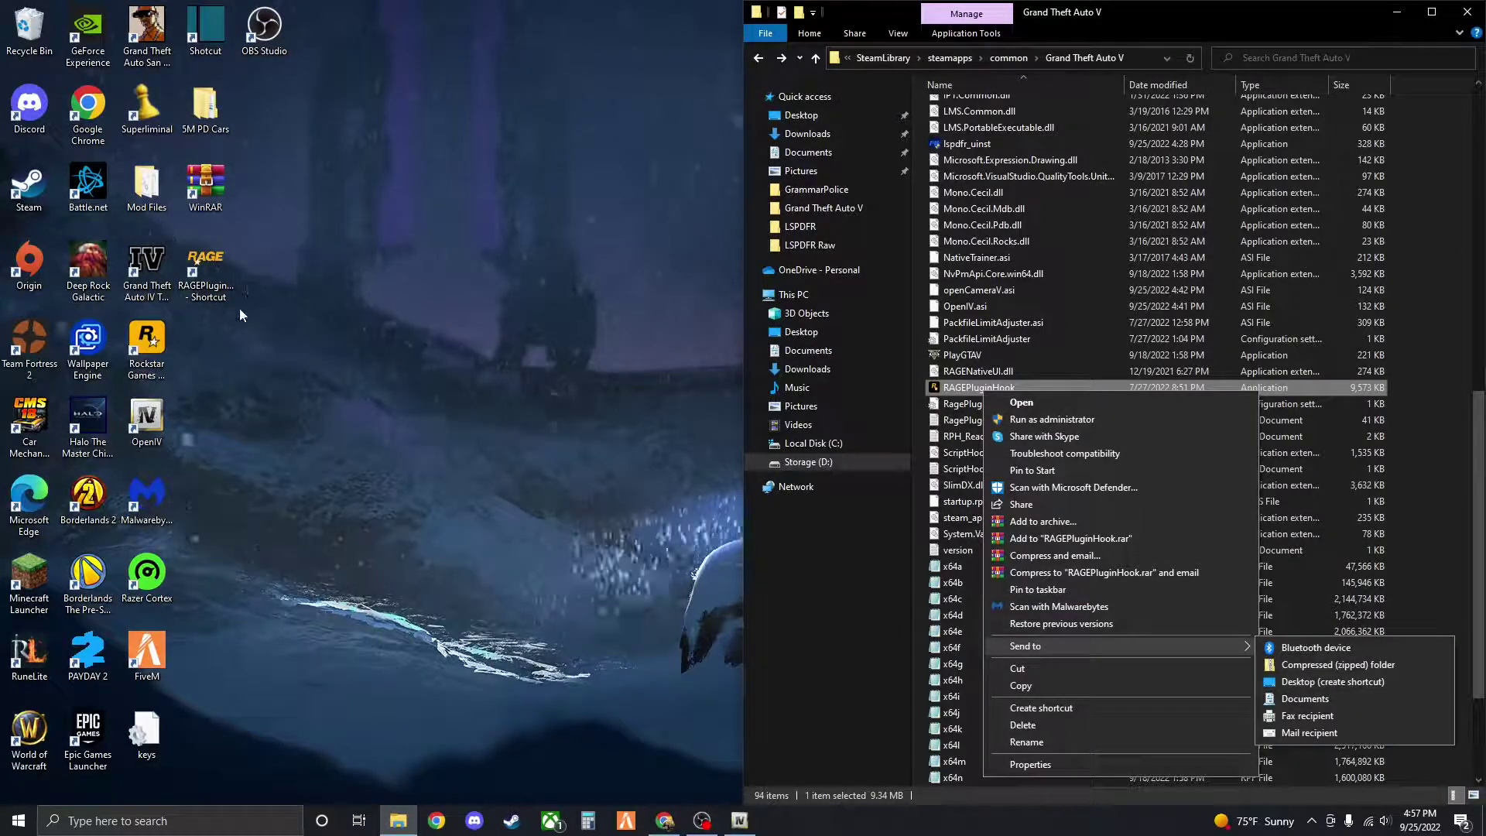
left_click(529, 261)
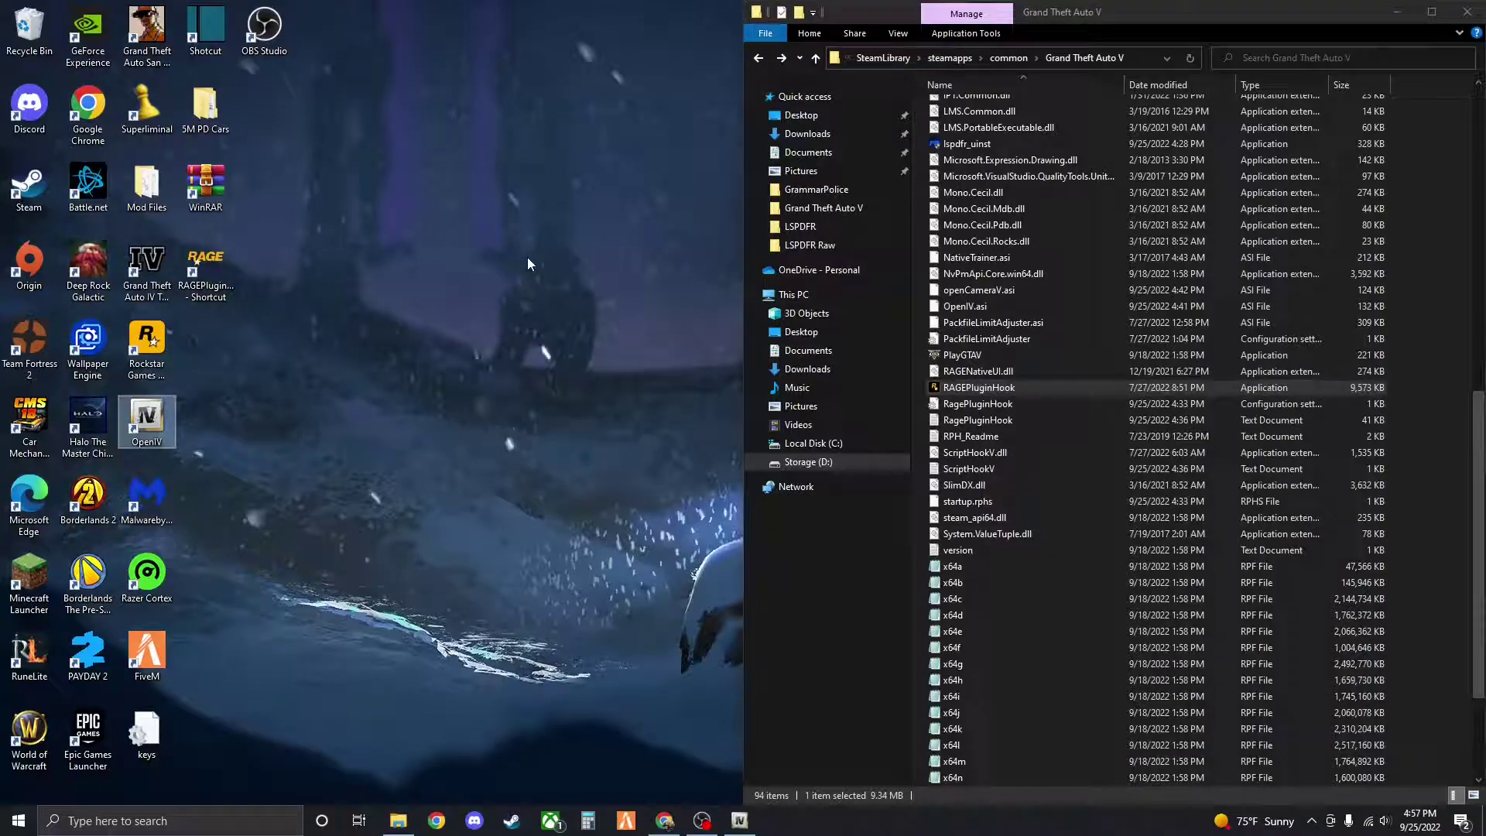
Start RAGE Plugin Hook's settings from its desktop shortcut and review which plugins load on startup
double_click(223, 271)
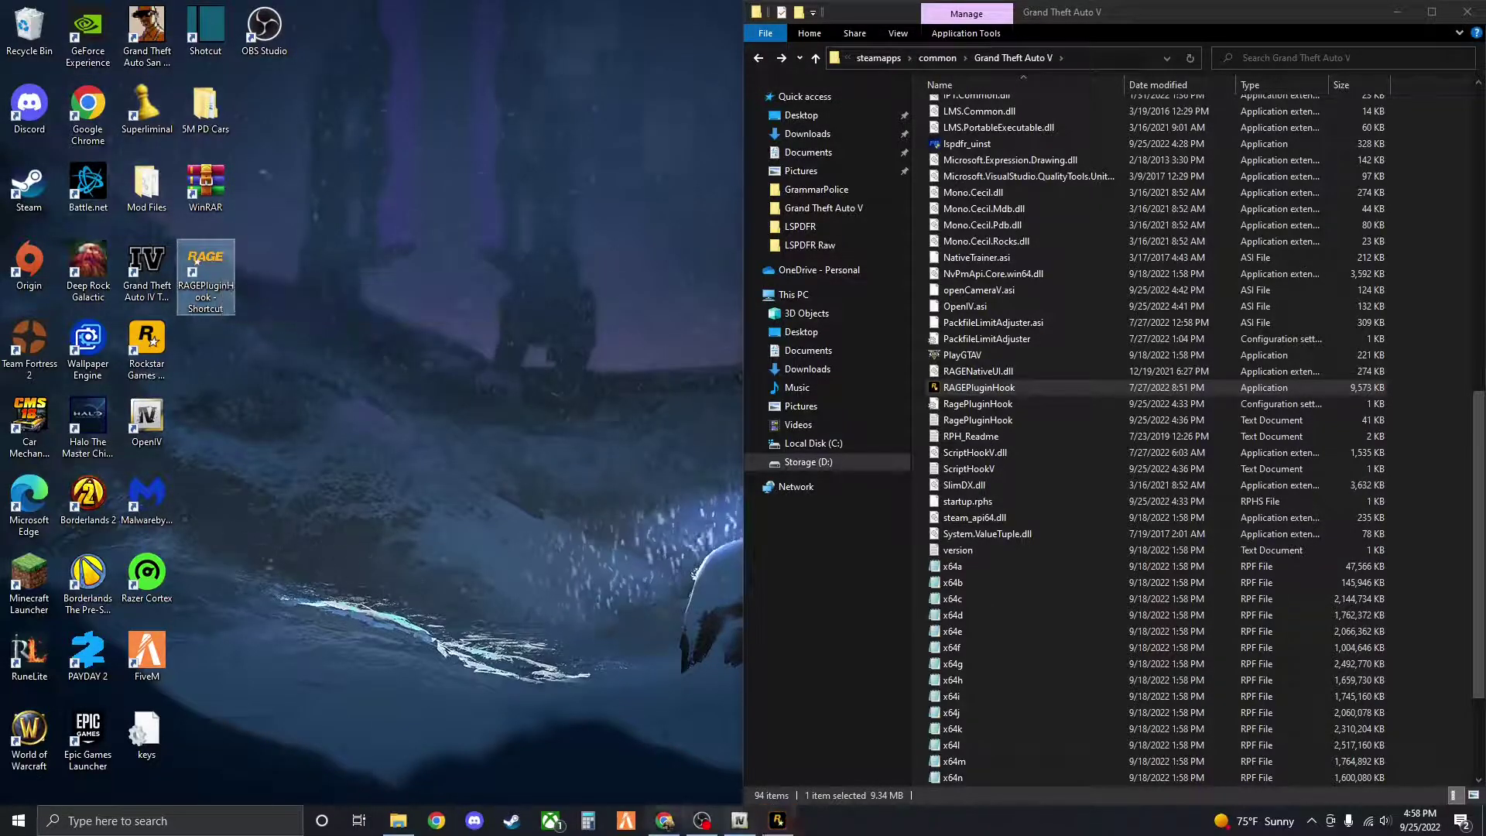
left_click(778, 820)
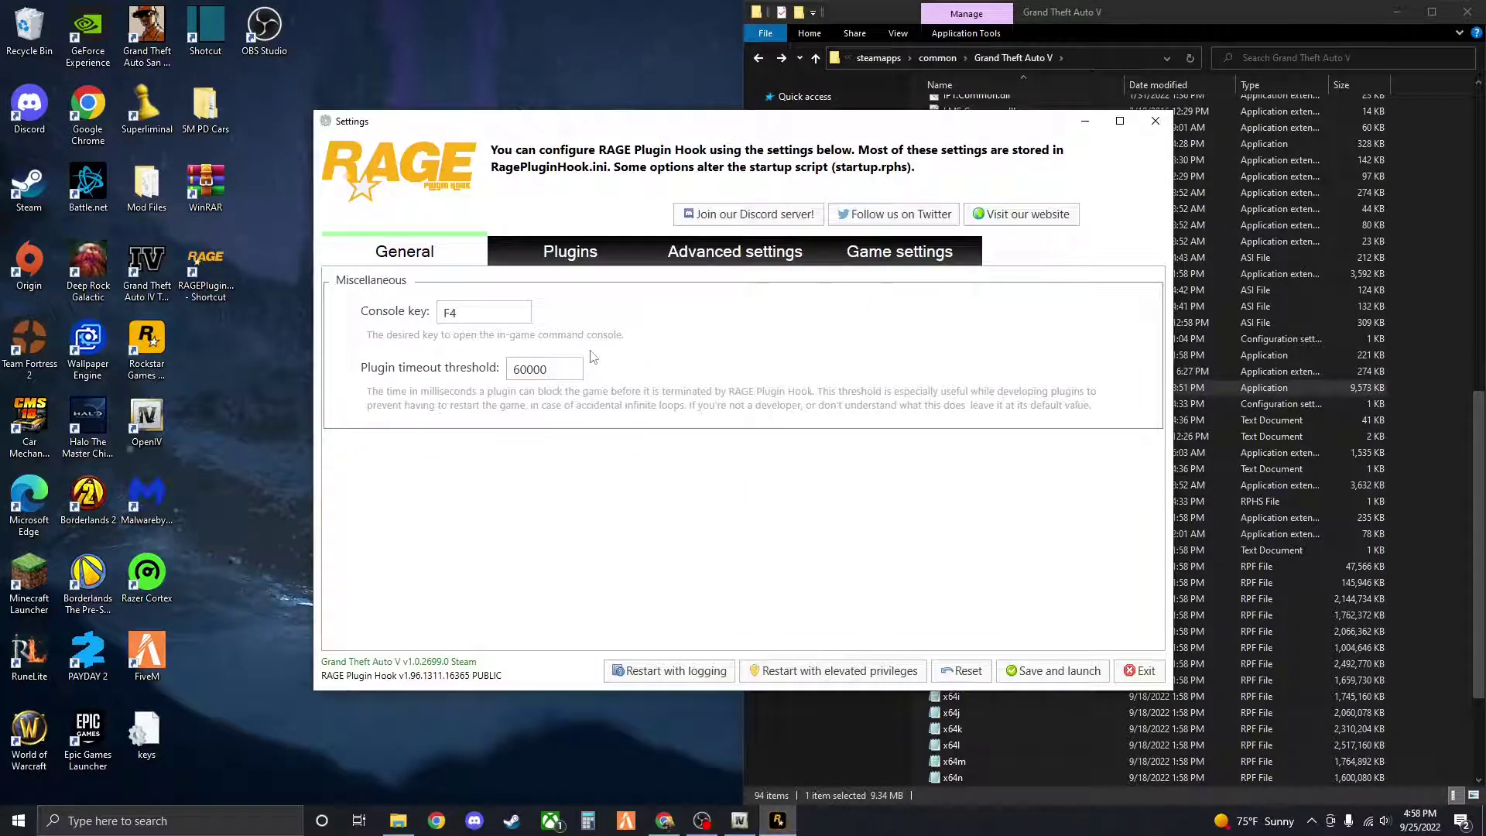
left_click(582, 256)
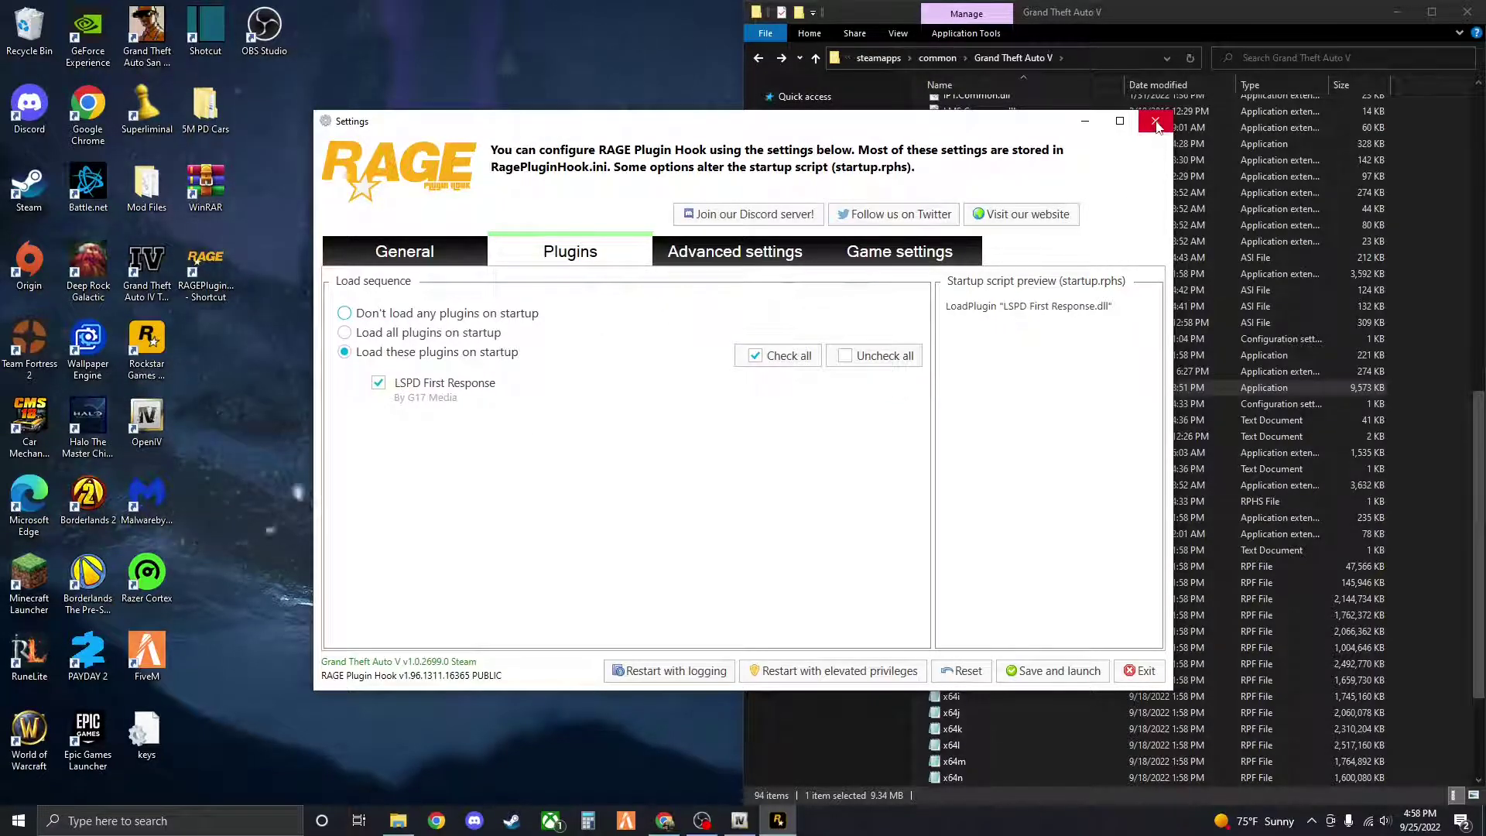
Back up the current game version in the RAGE Plugin Hook game settings, and save the settings to launch the game
left_click(735, 252)
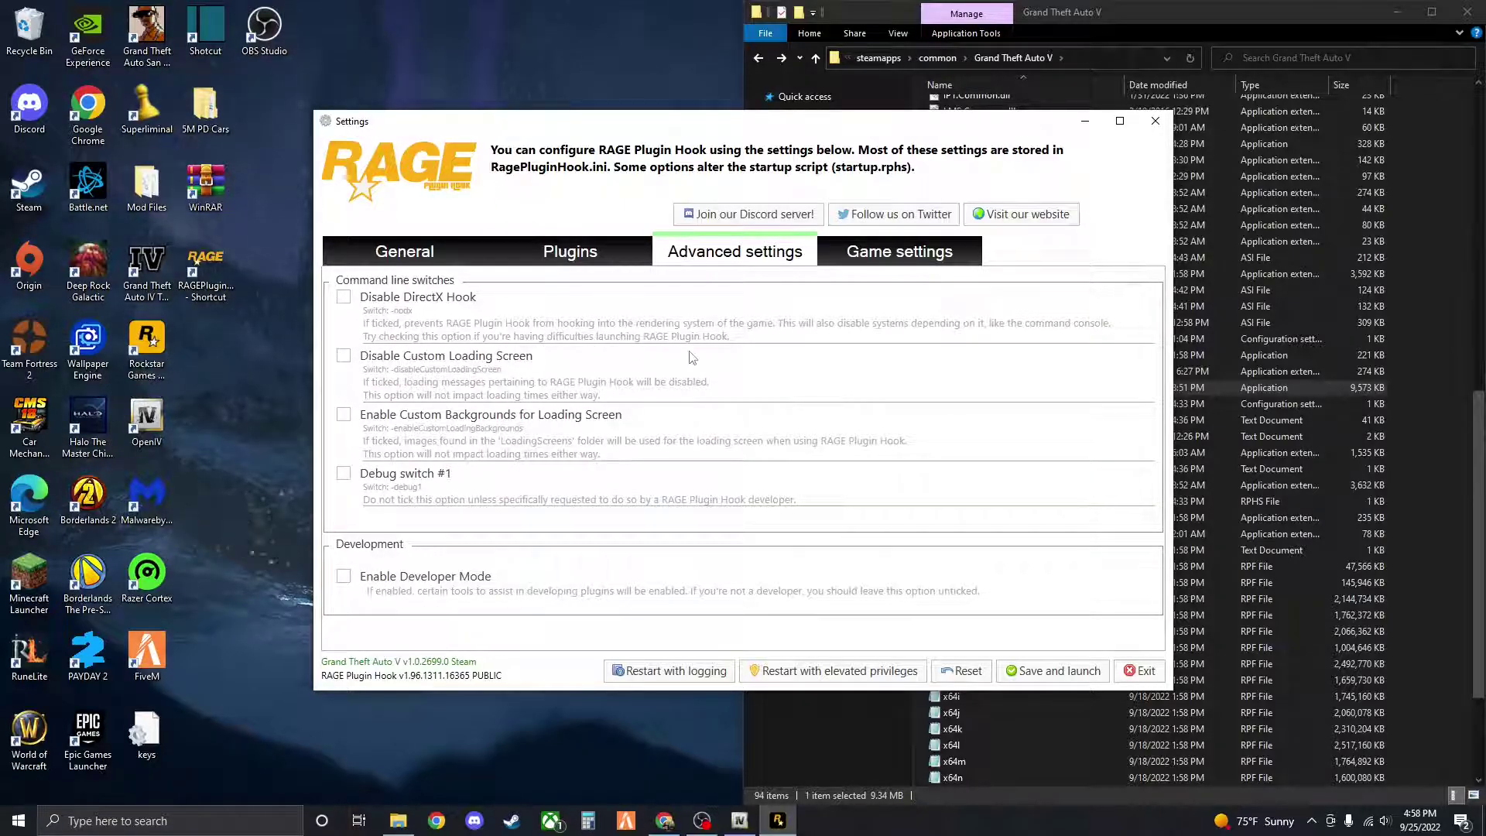
left_click(899, 253)
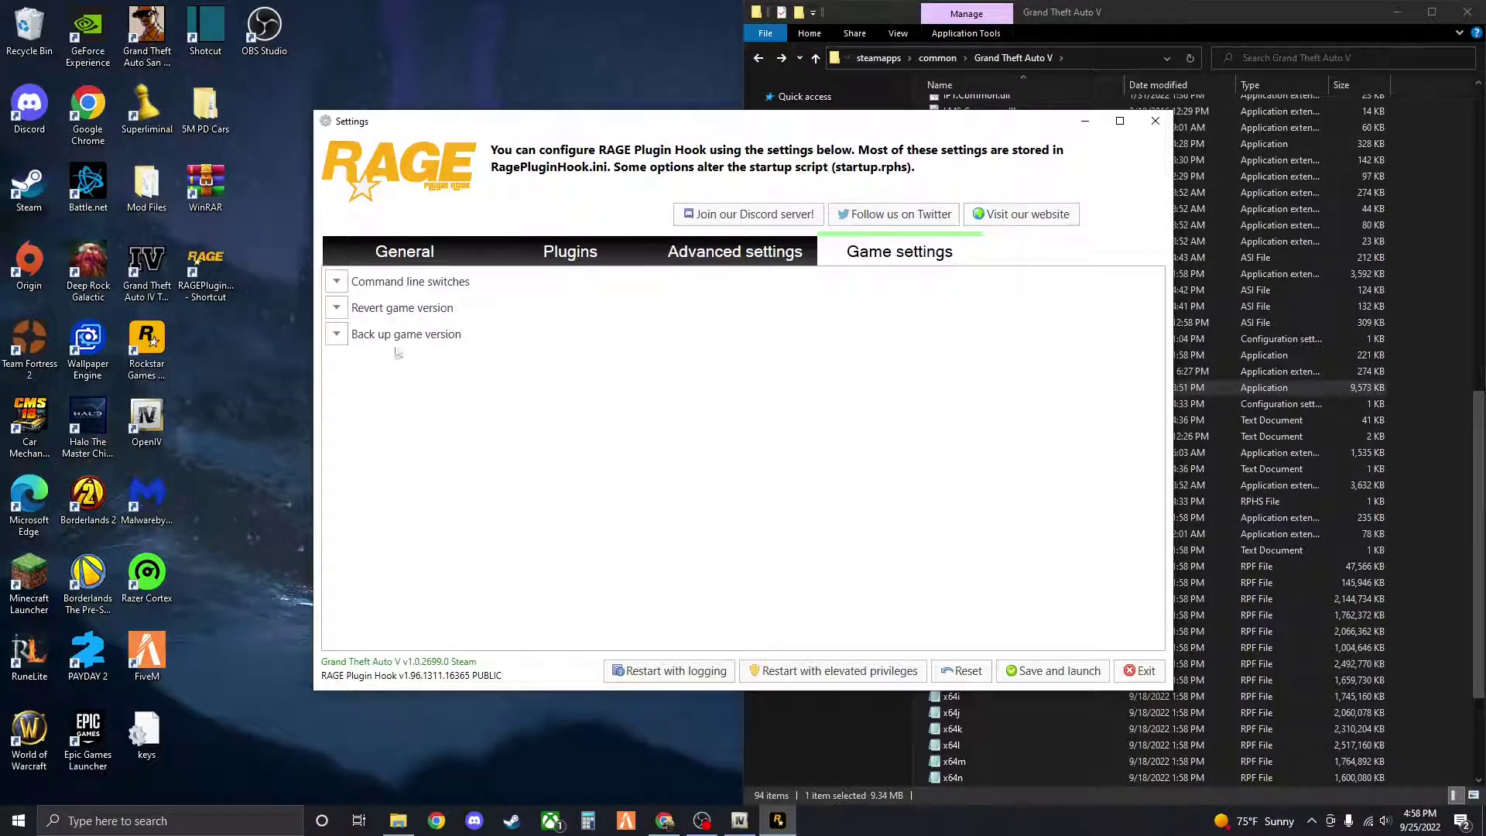
left_click(343, 336)
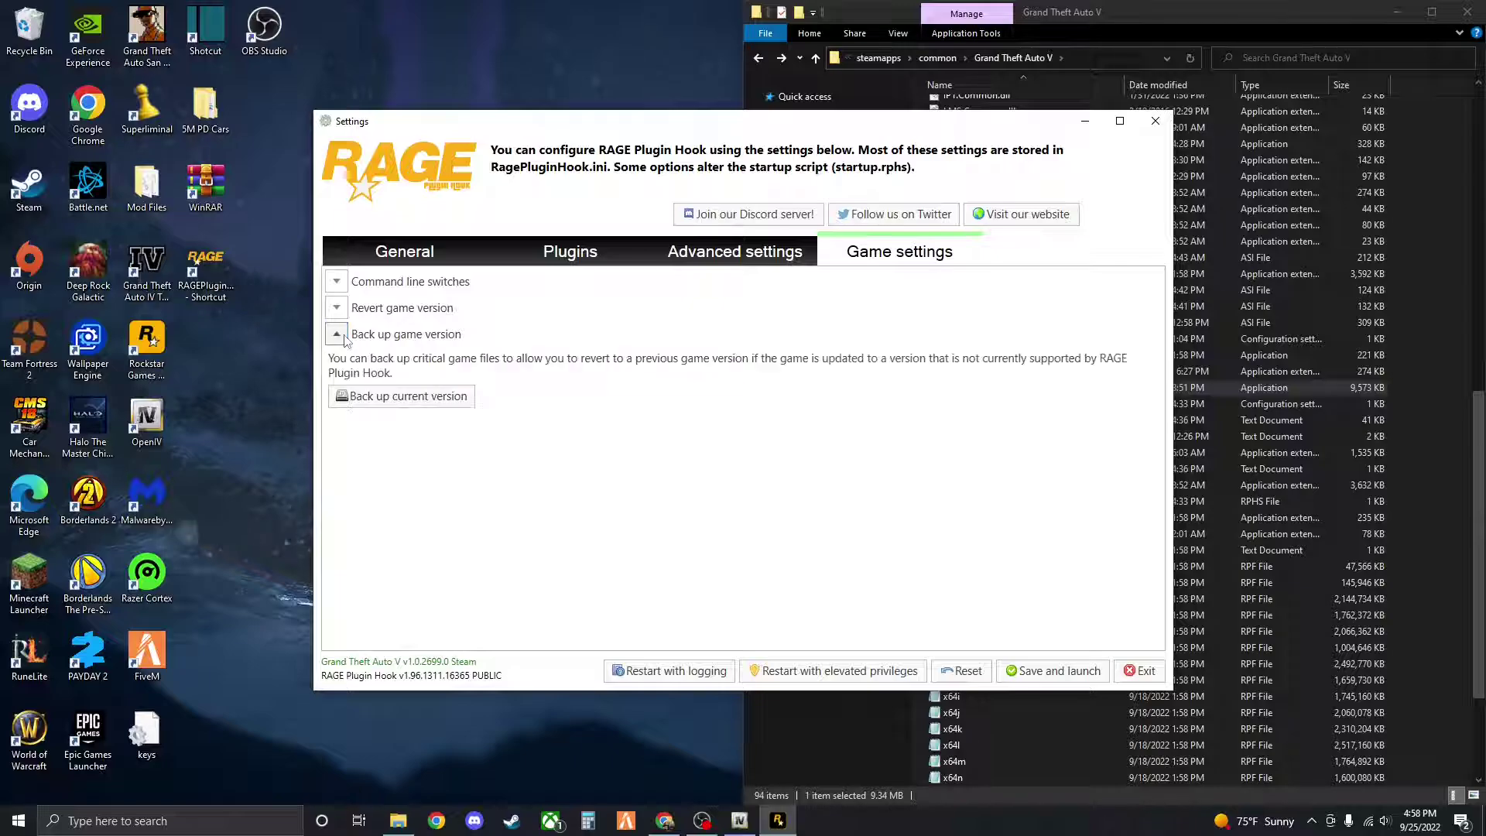
left_click(375, 402)
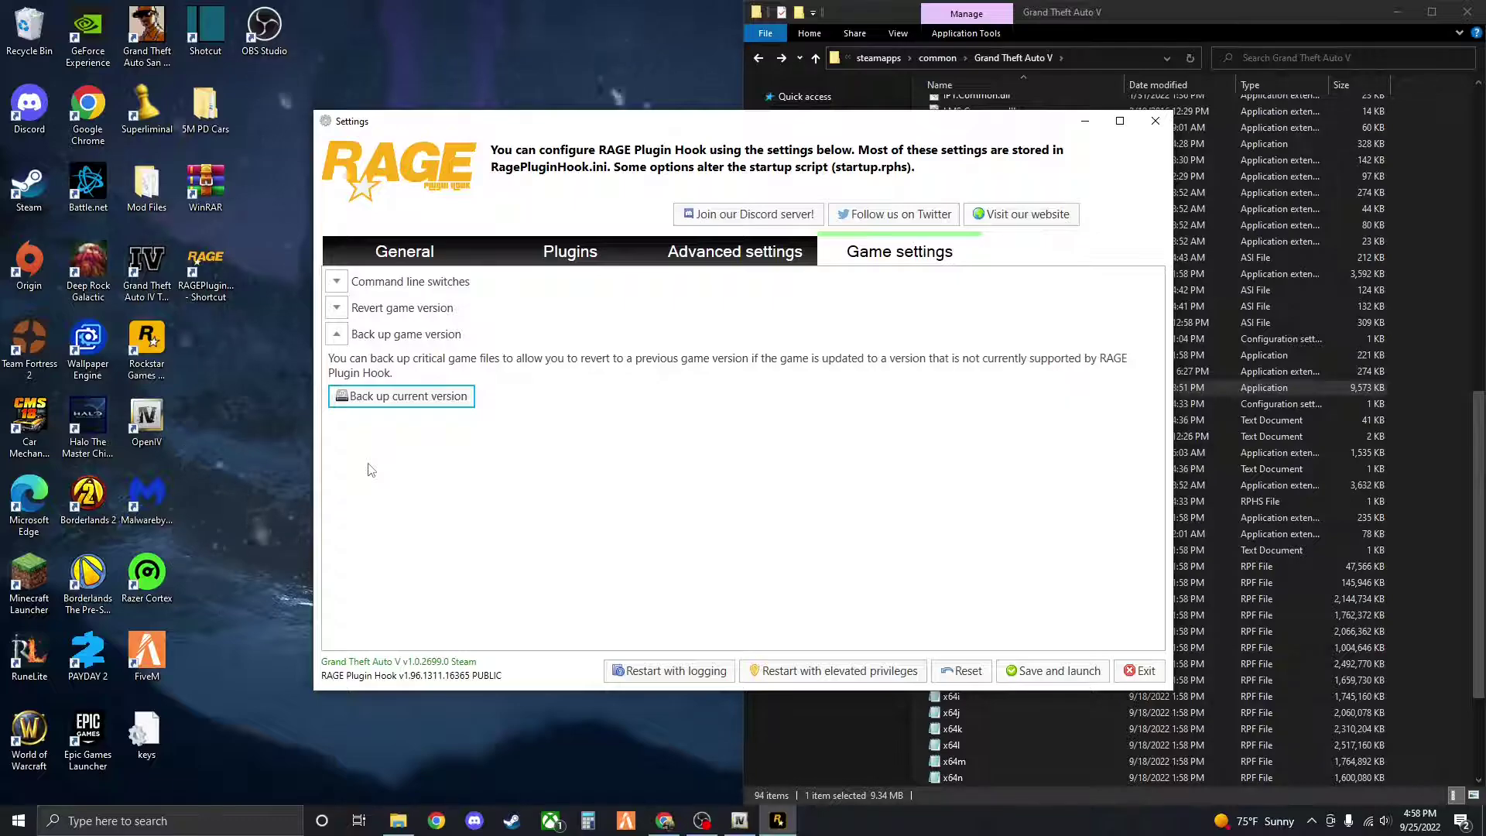
left_click(1022, 675)
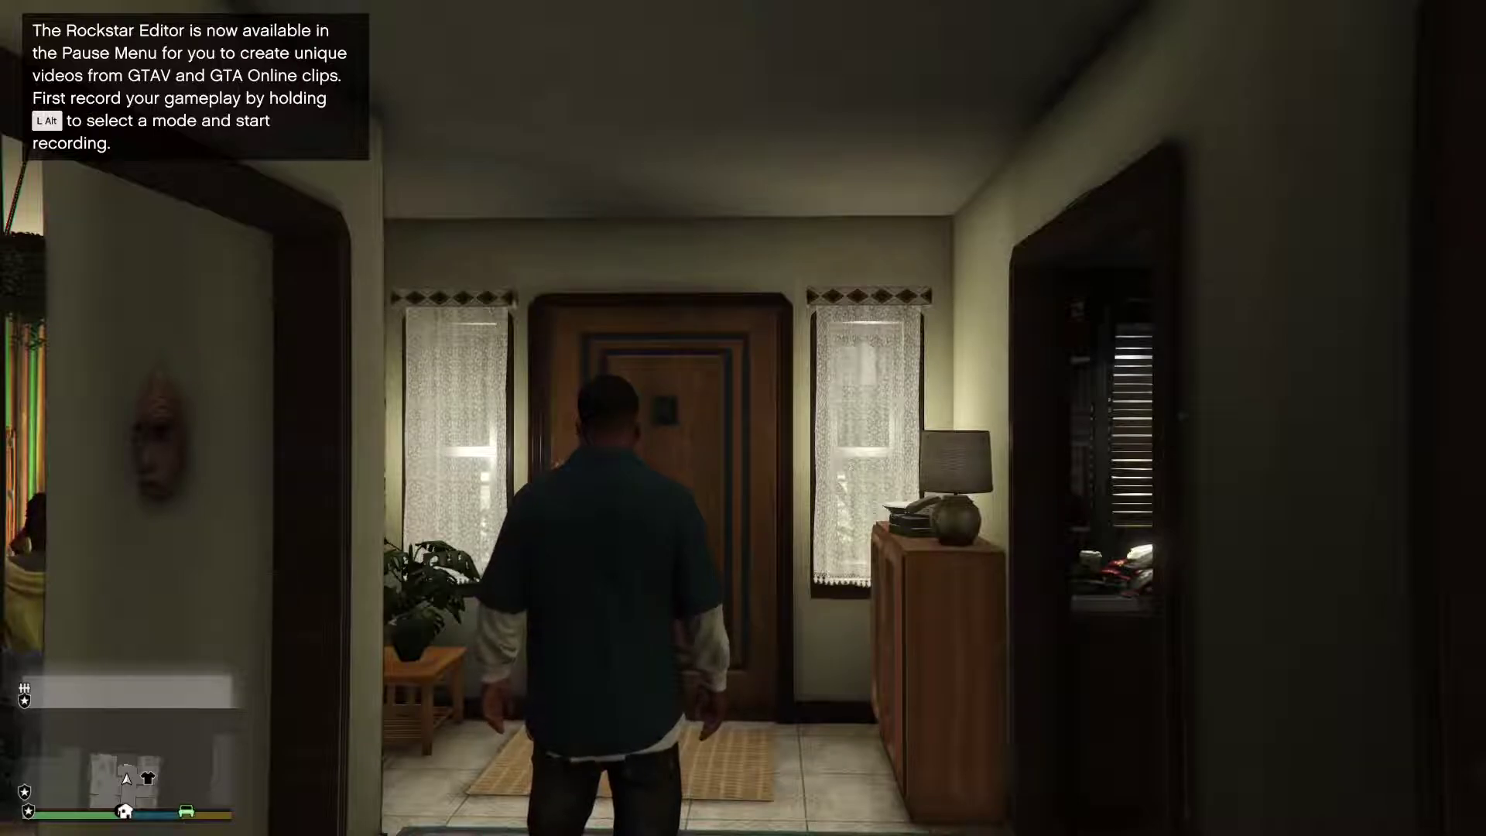
Check the LSPDFR section of the game's pause menu and force quit the game through the Steam overlay
key("Escape")
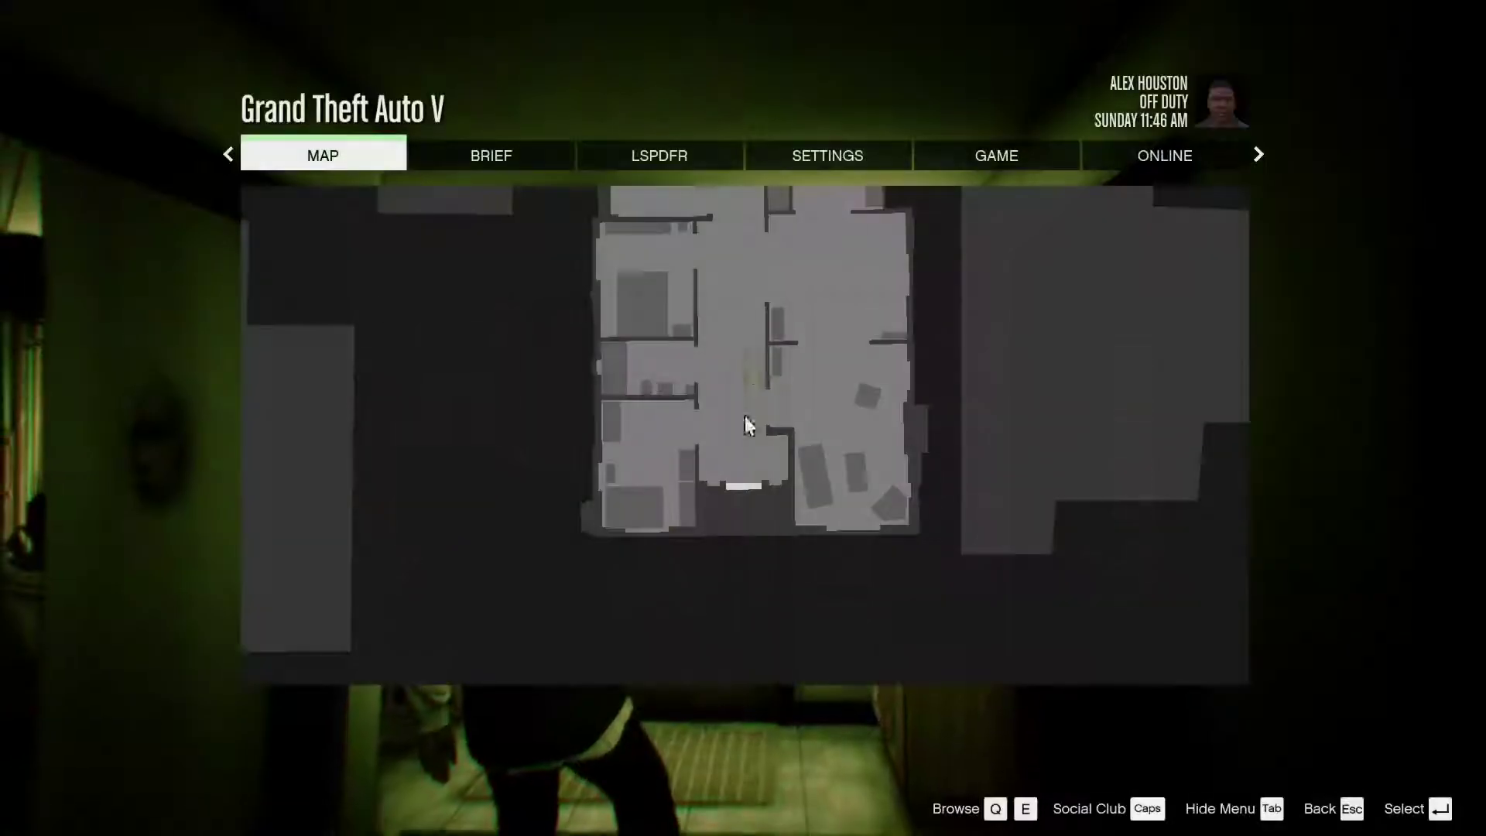
left_click(646, 168)
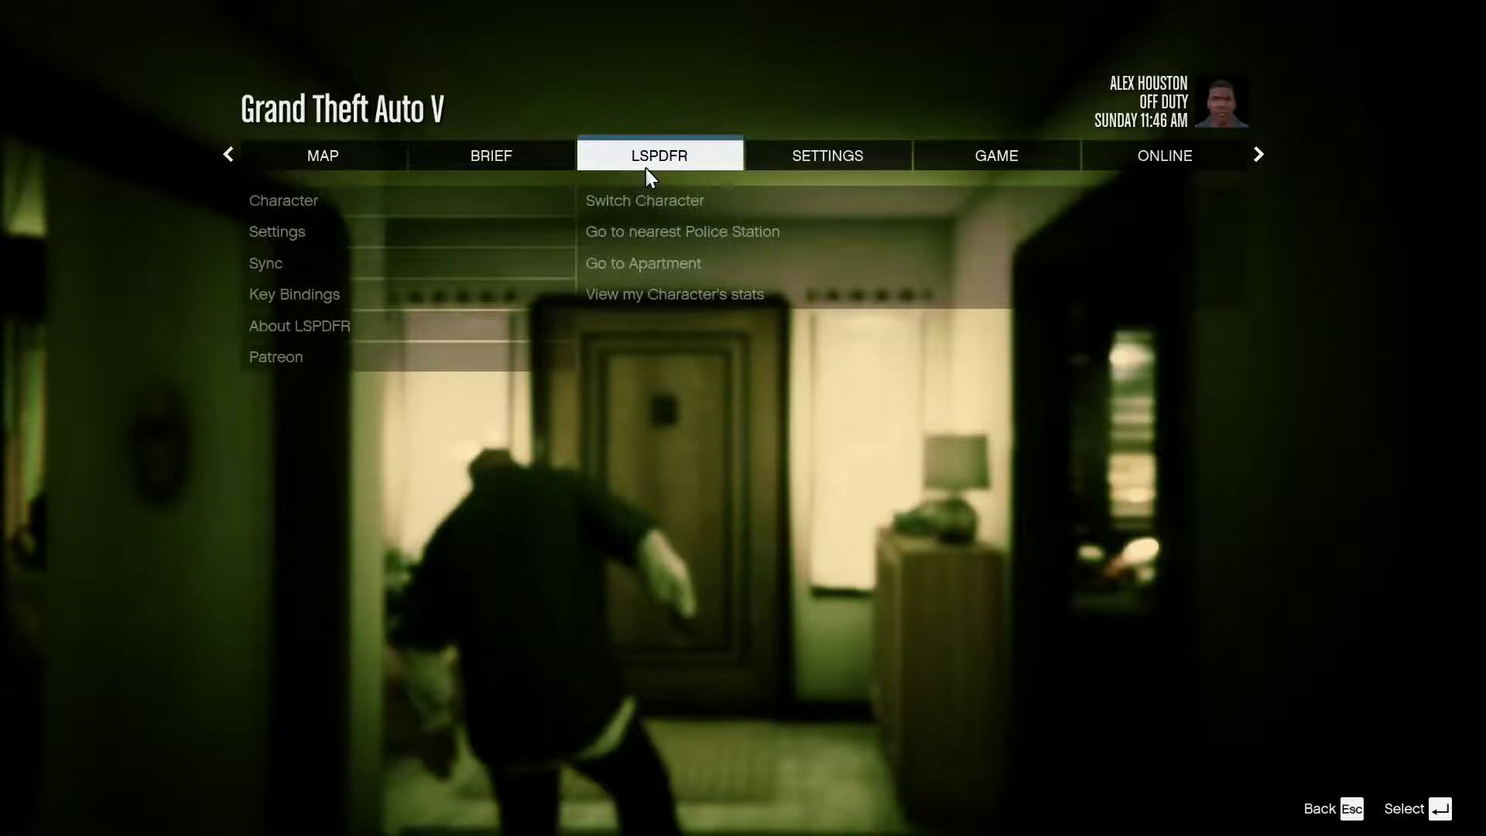
key("shift+Tab")
left_click(1110, 89)
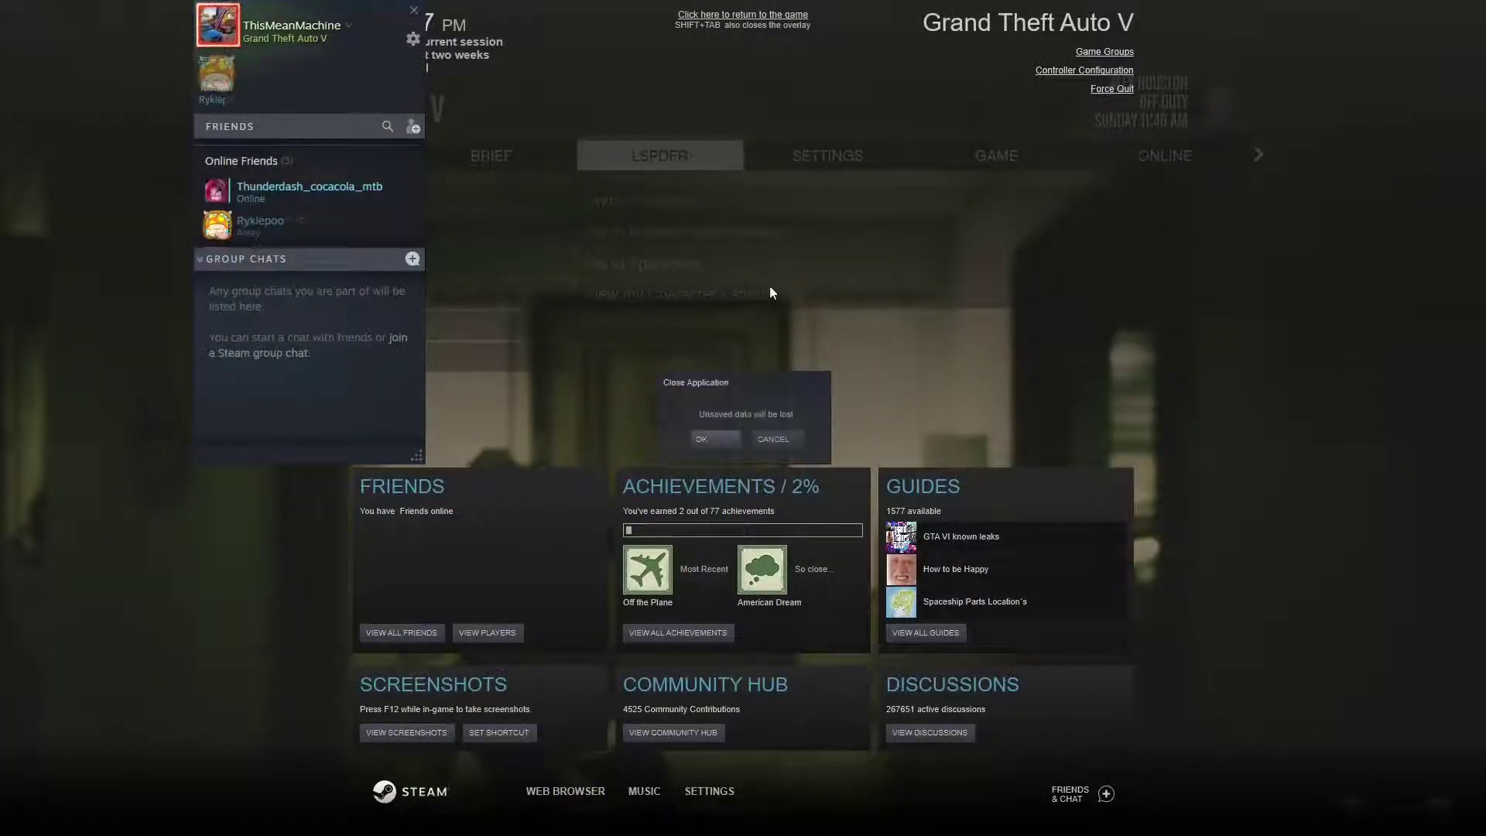
left_click(719, 439)
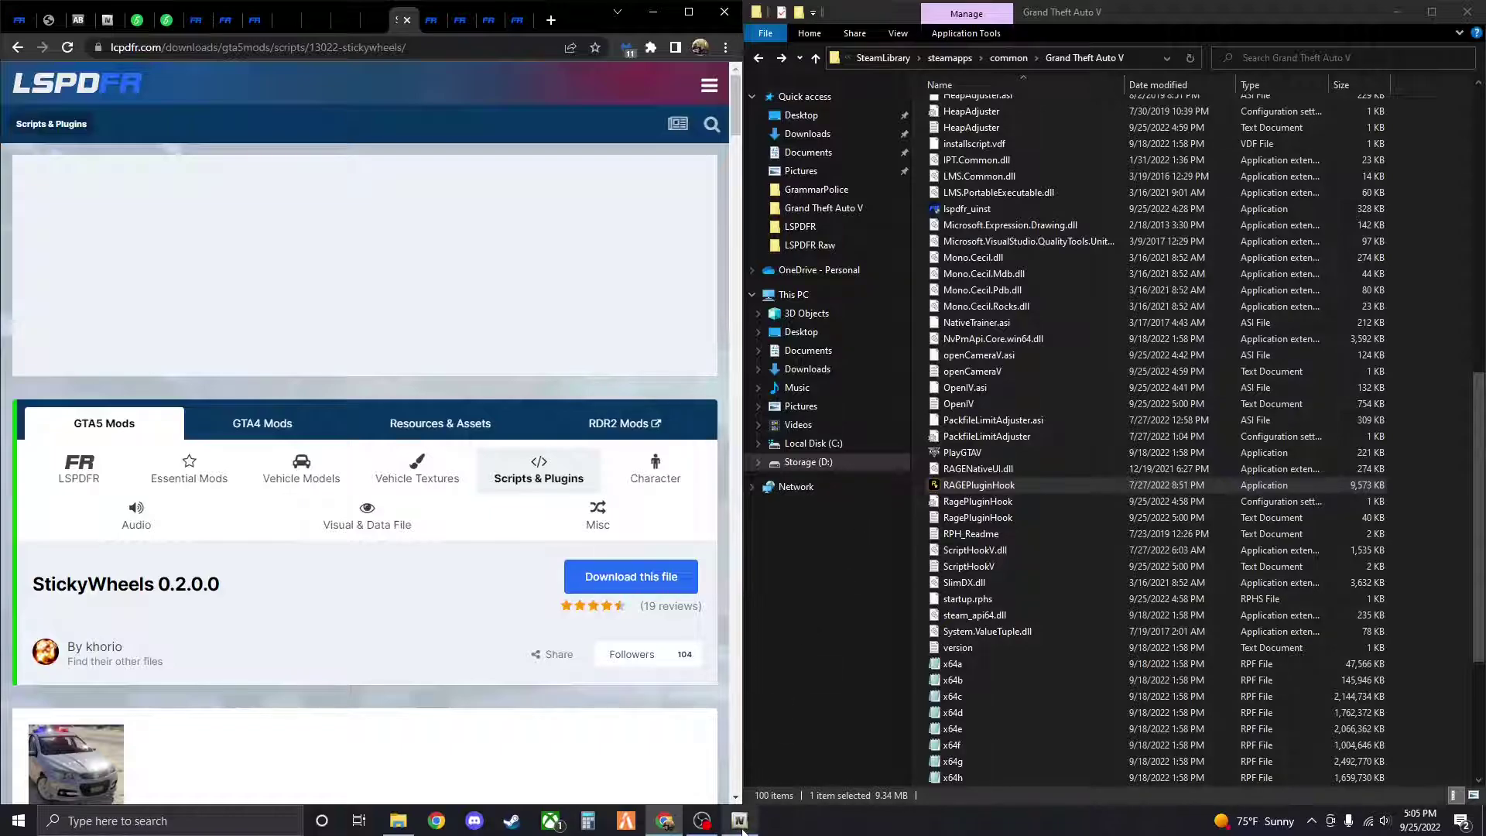
Review the StickyWheels 0.2.0.0 and KTFDO 0.1 mod pages on the LCPDFR site
mouse_move(741, 825)
left_click(426, 24)
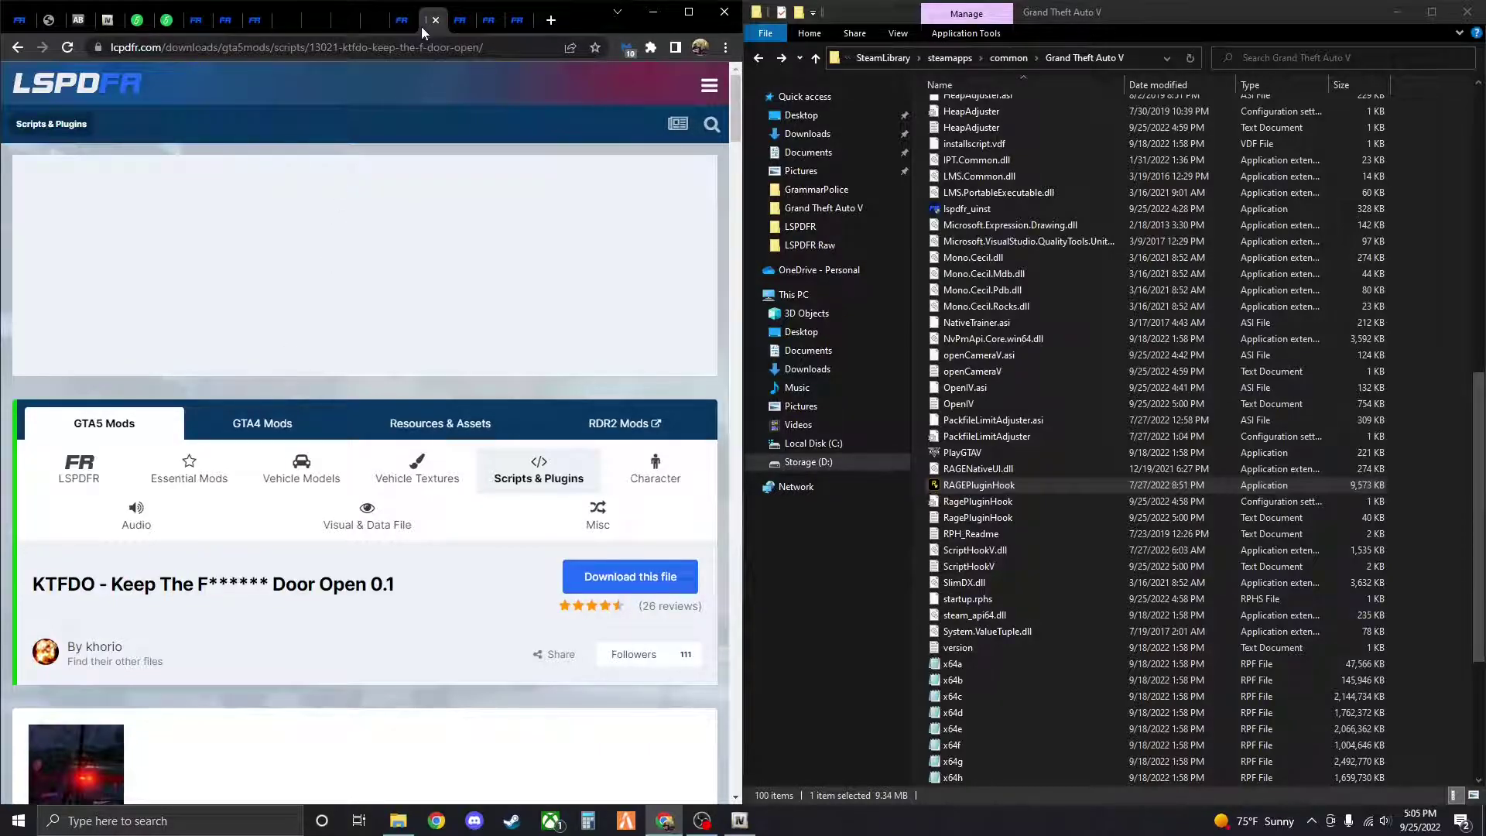
left_click(401, 24)
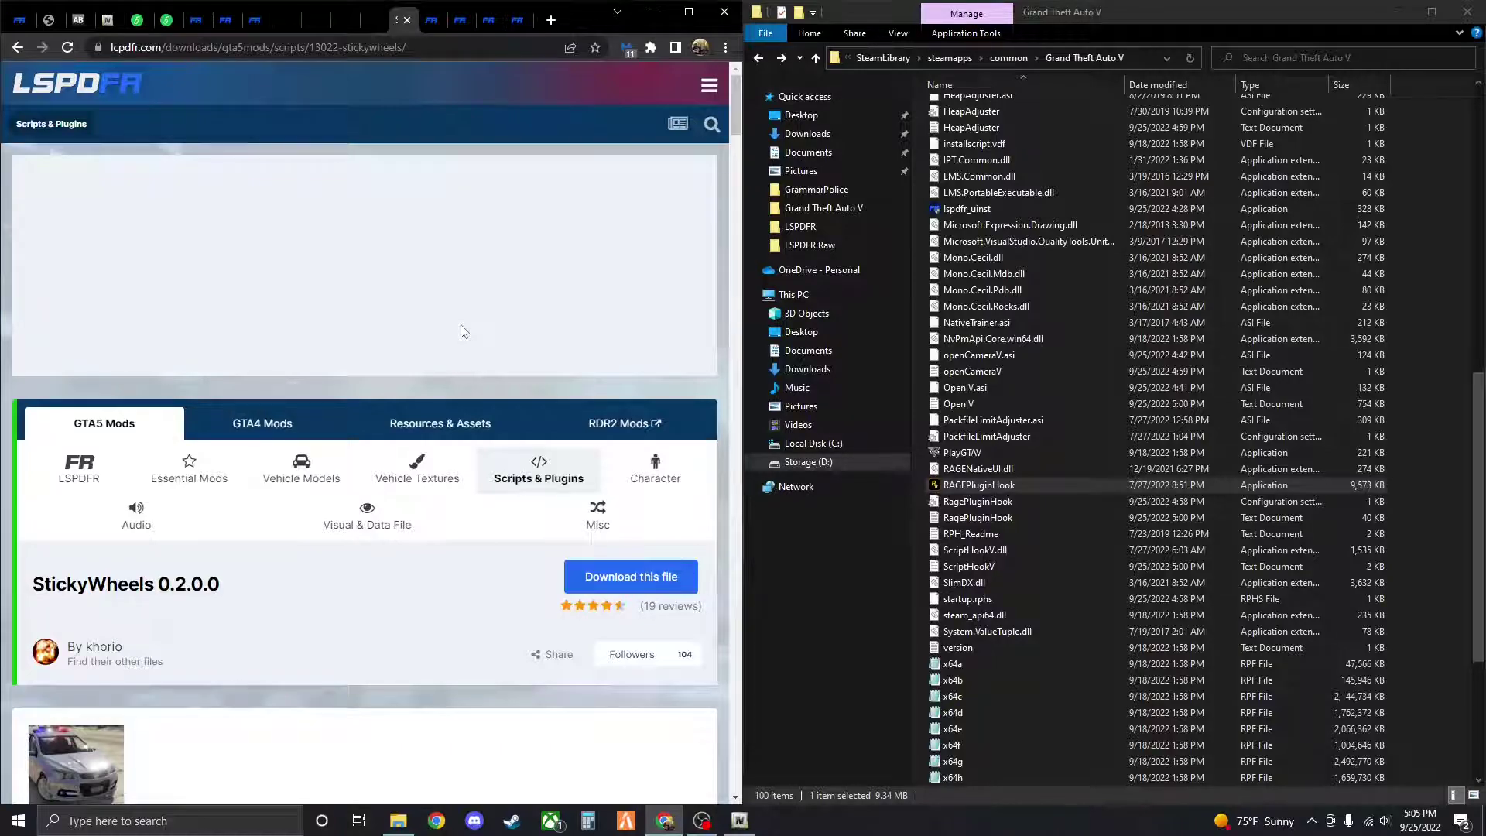
left_click(430, 21)
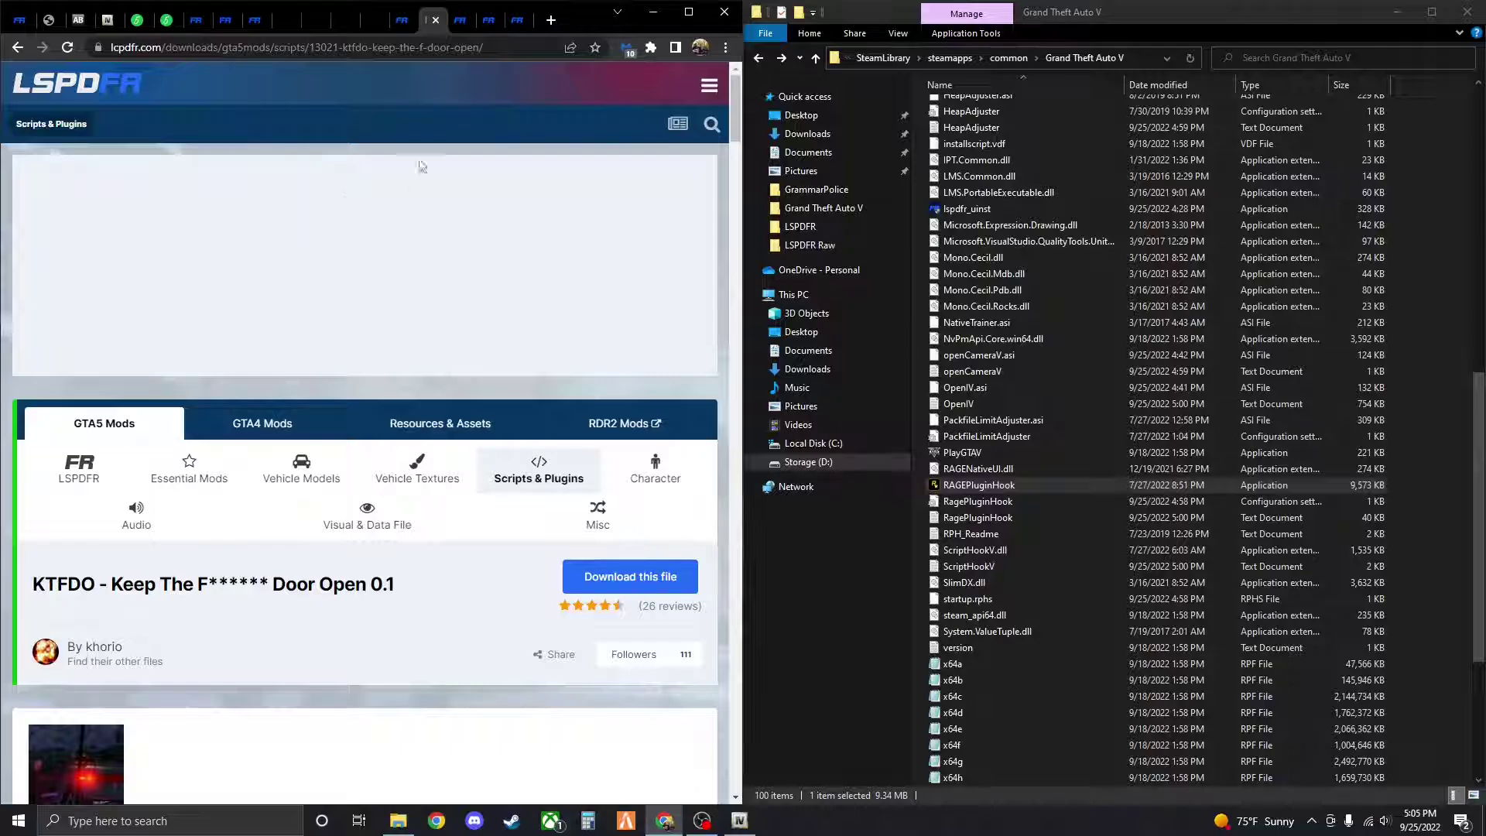
Download StickyWheels 0.2.0.0 from its LCPDFR page, open the archive in WinRAR and minimize it
left_click(401, 29)
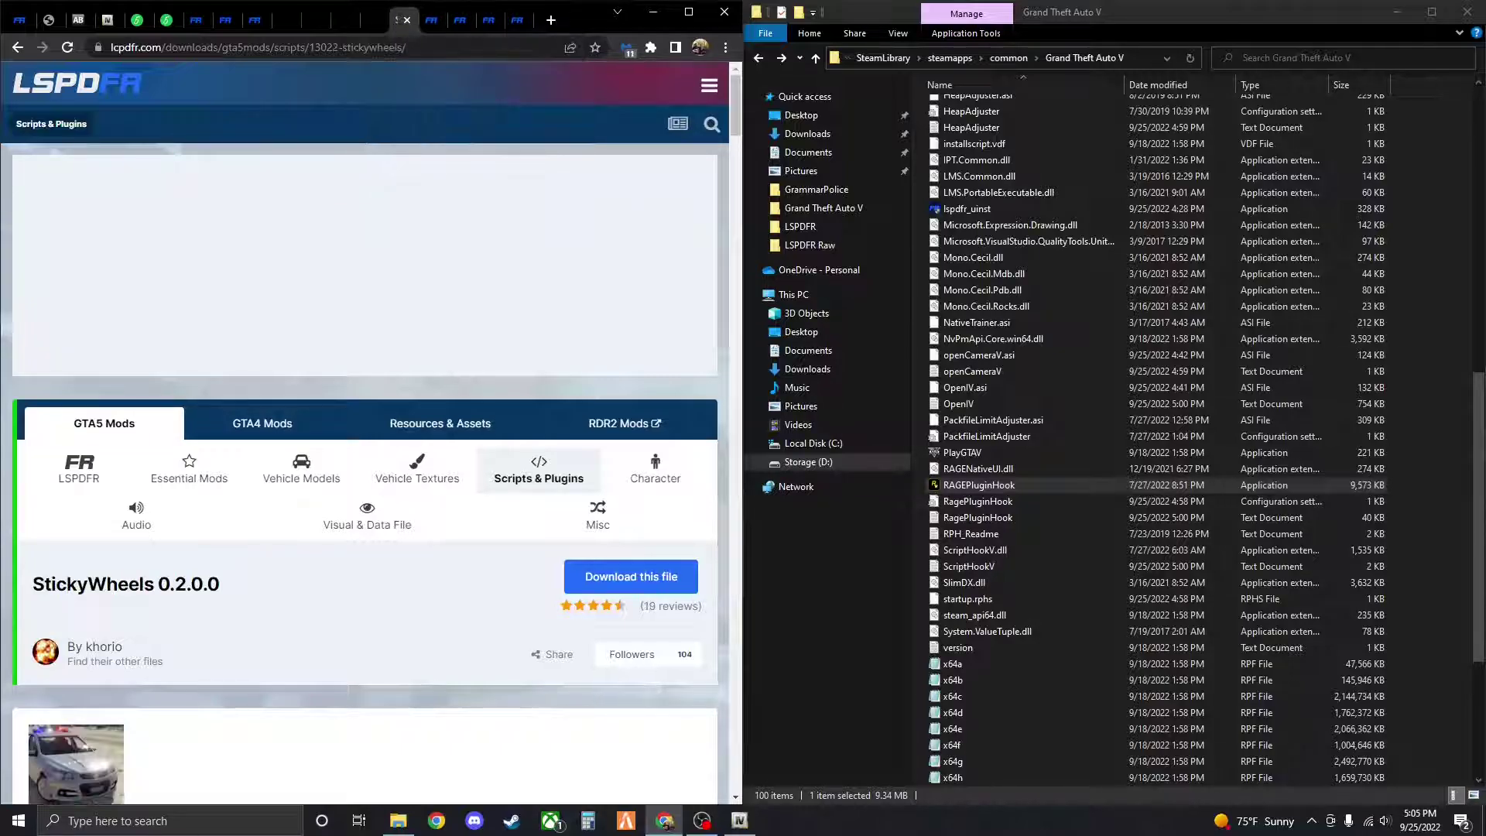
left_click(592, 579)
left_click(612, 318)
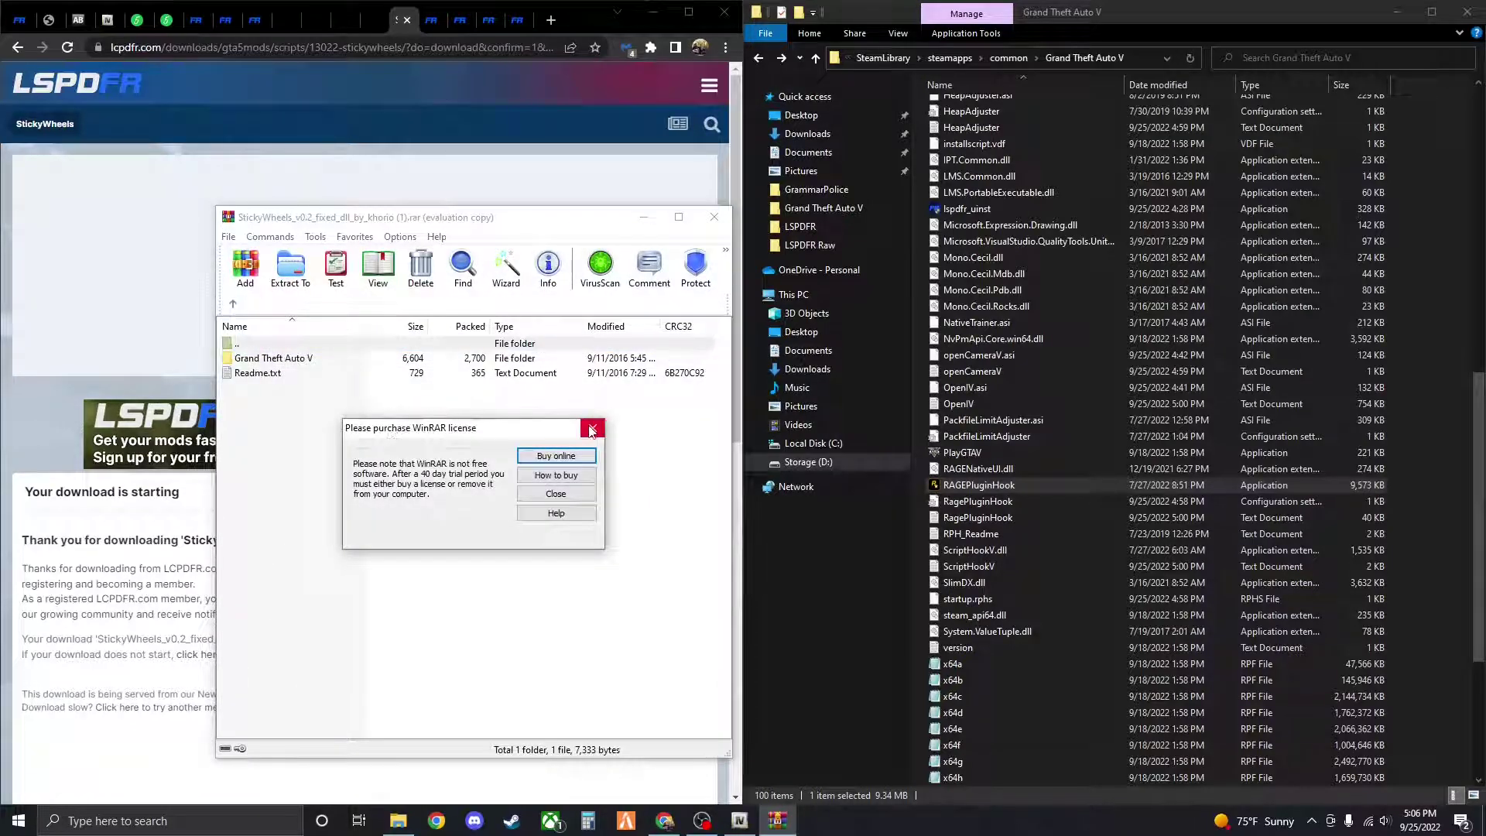
left_click(592, 430)
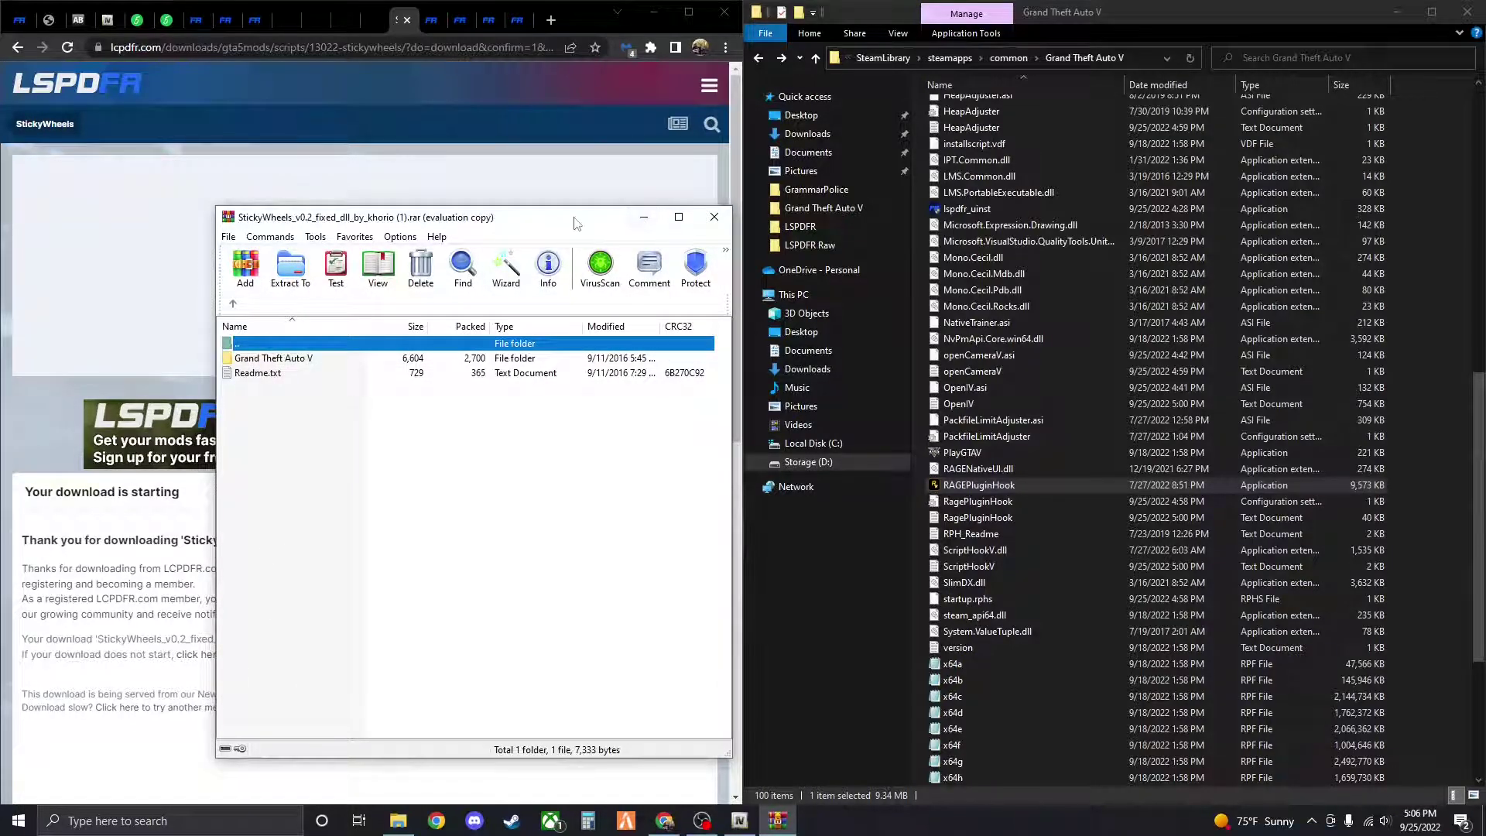
left_click_drag(571, 223, 1015, 234)
left_click(1088, 229)
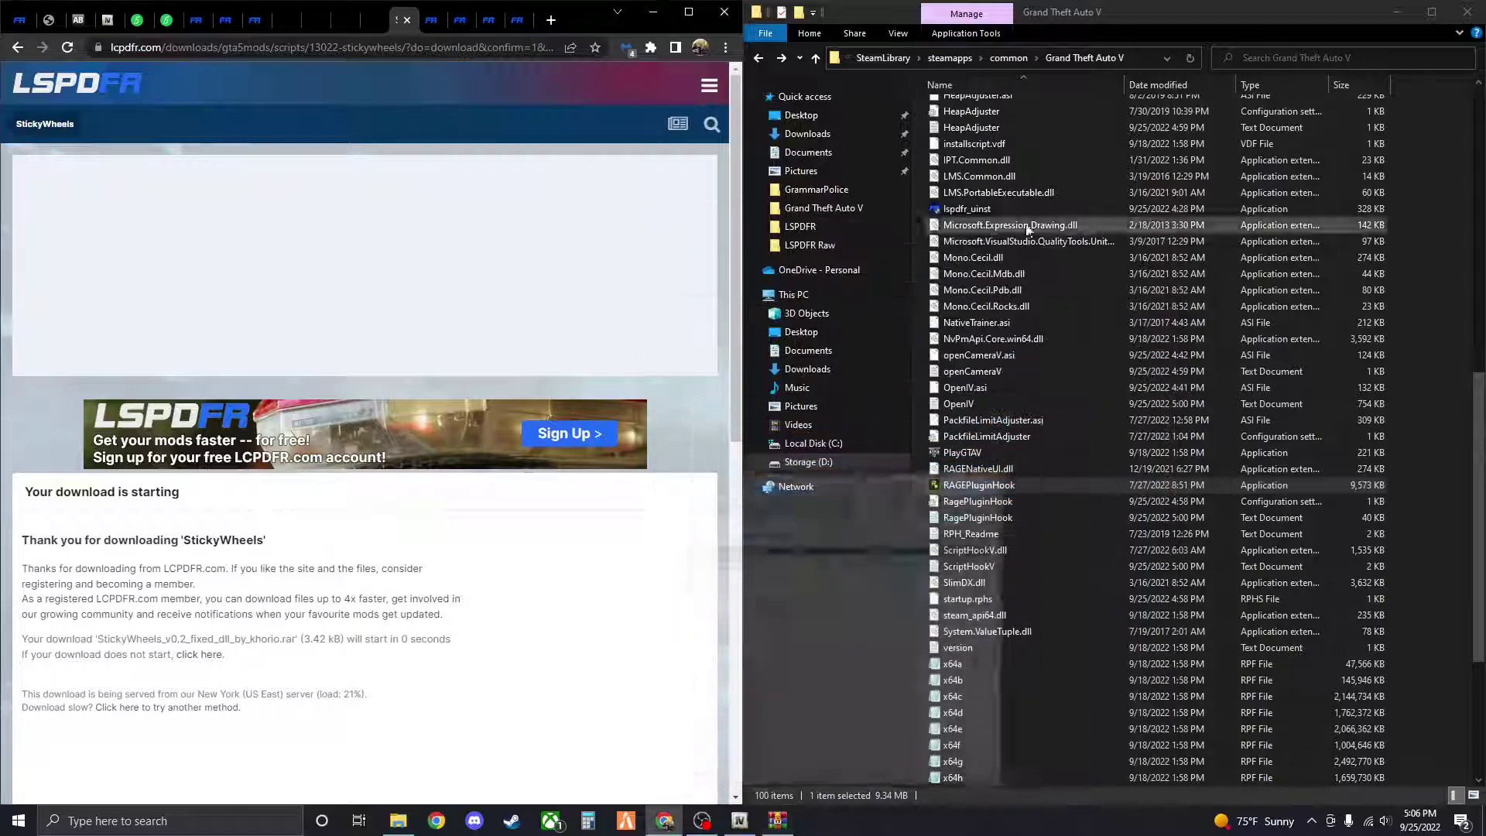
Download KTFDO 0.1 from its LCPDFR page, open the archive in WinRAR and minimize it
left_click(429, 25)
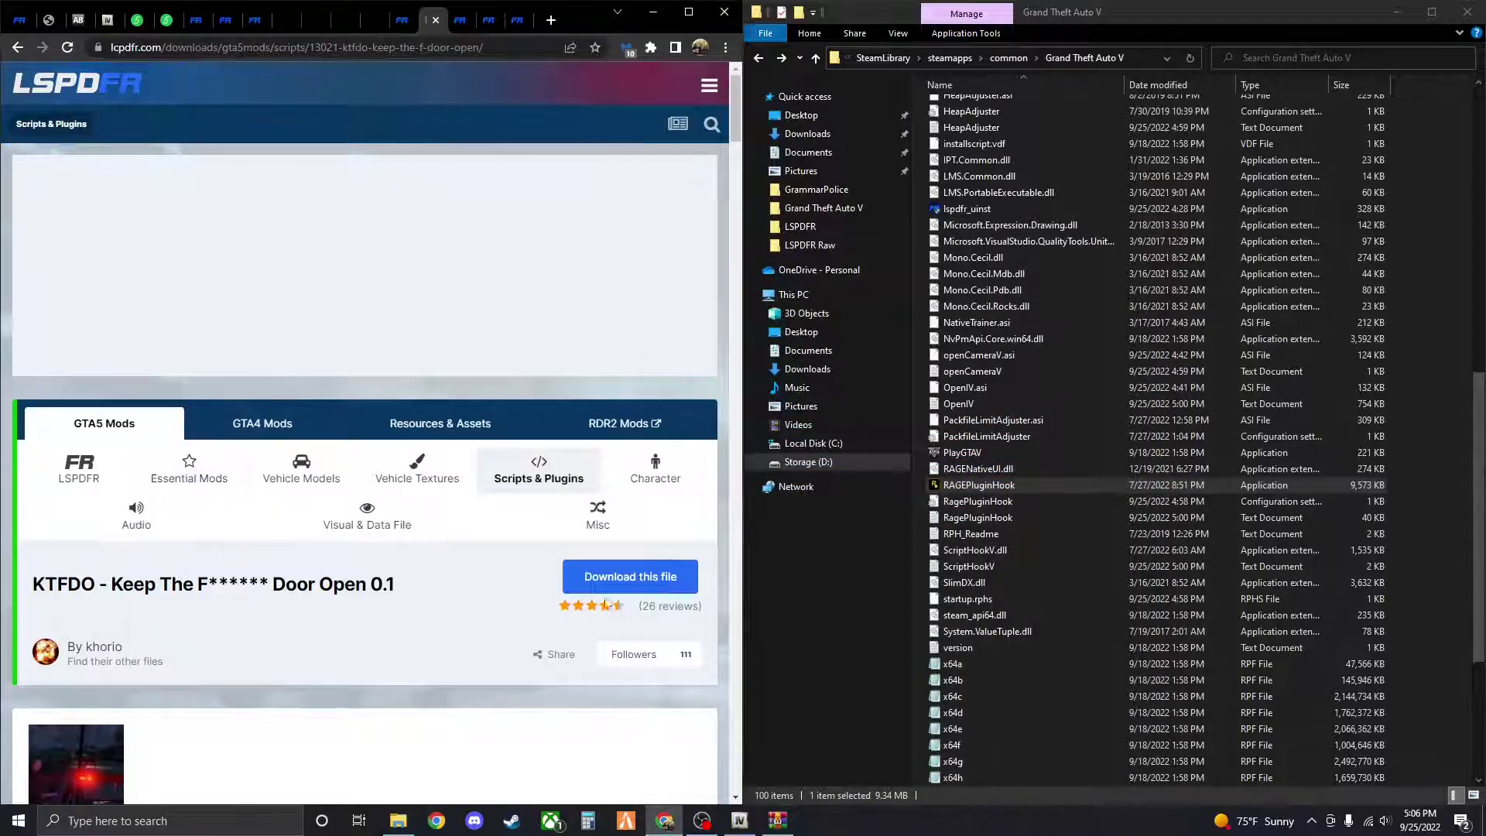
left_click(592, 576)
left_click(647, 315)
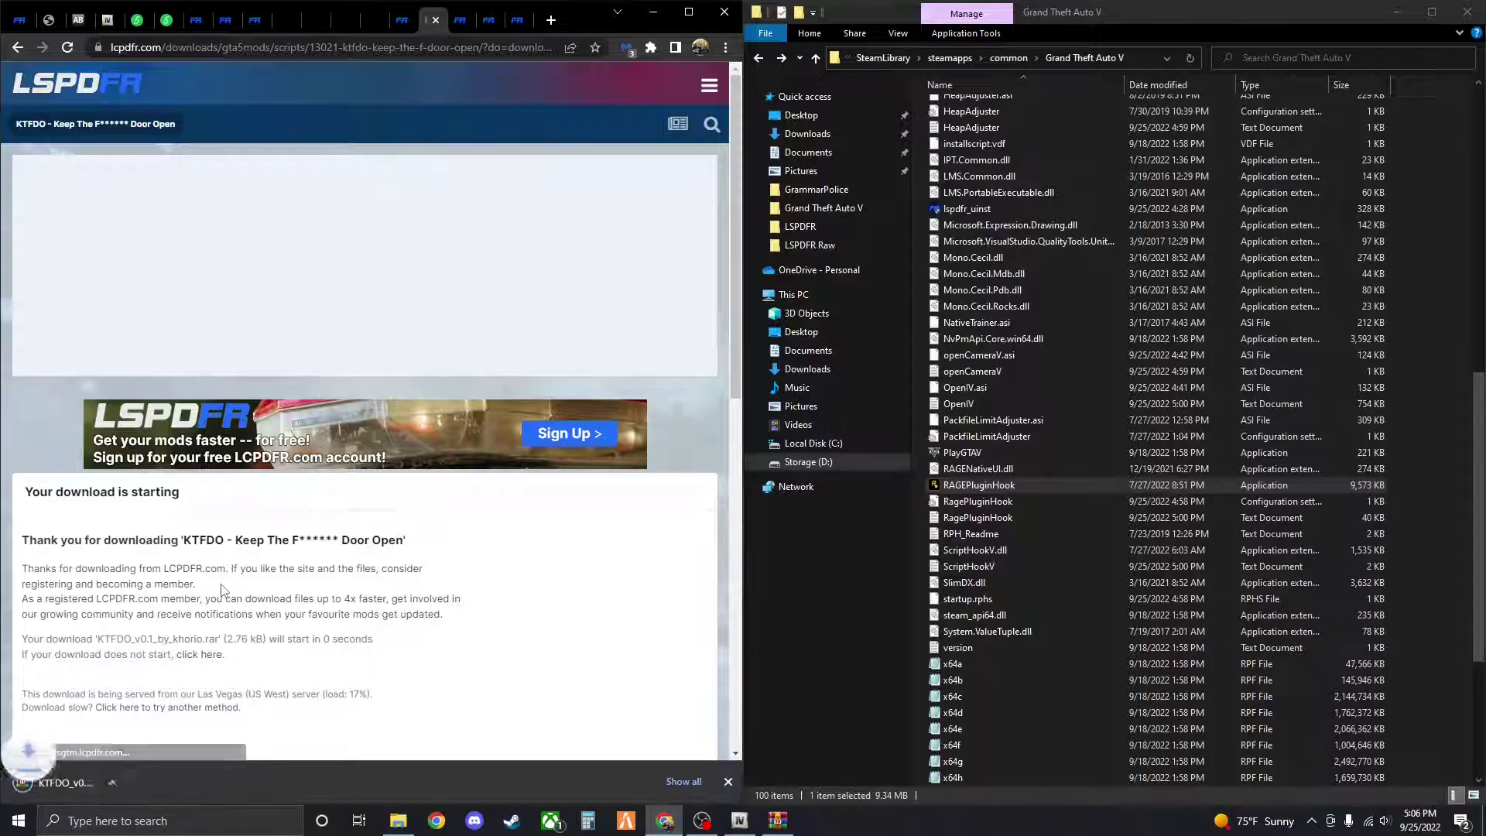
left_click(85, 781)
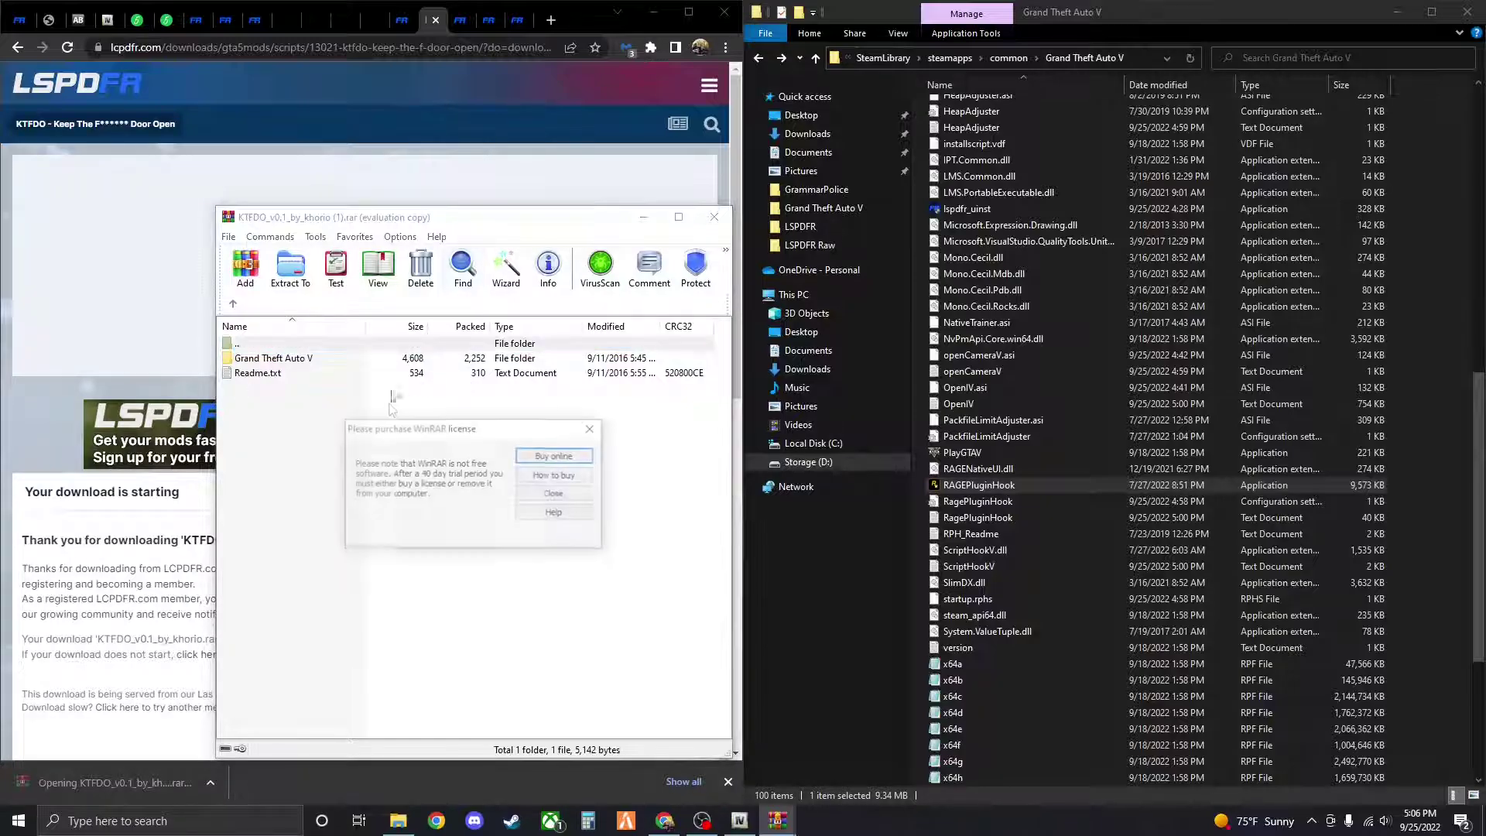
left_click(599, 427)
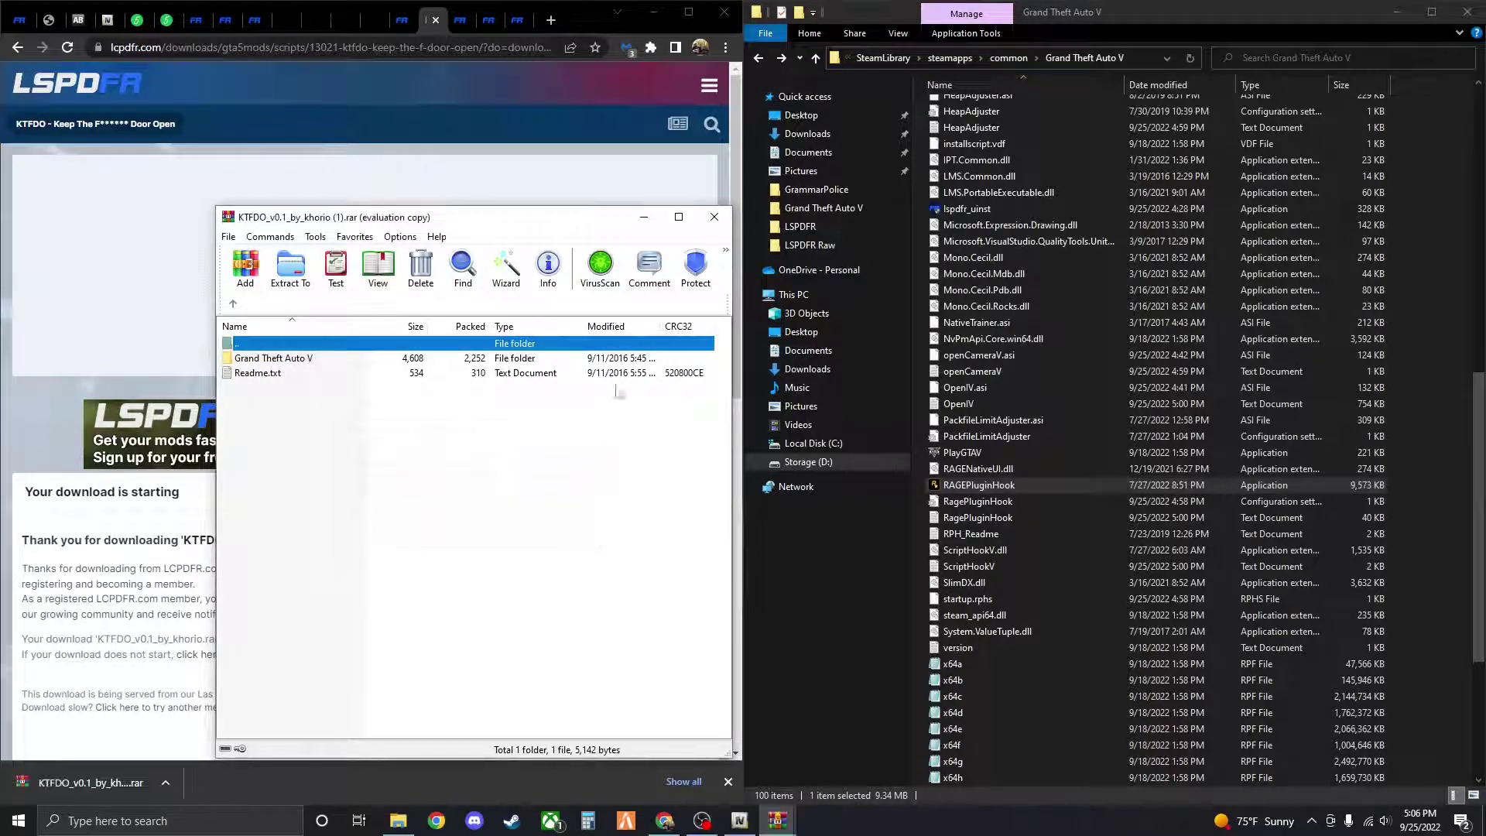
left_click(647, 220)
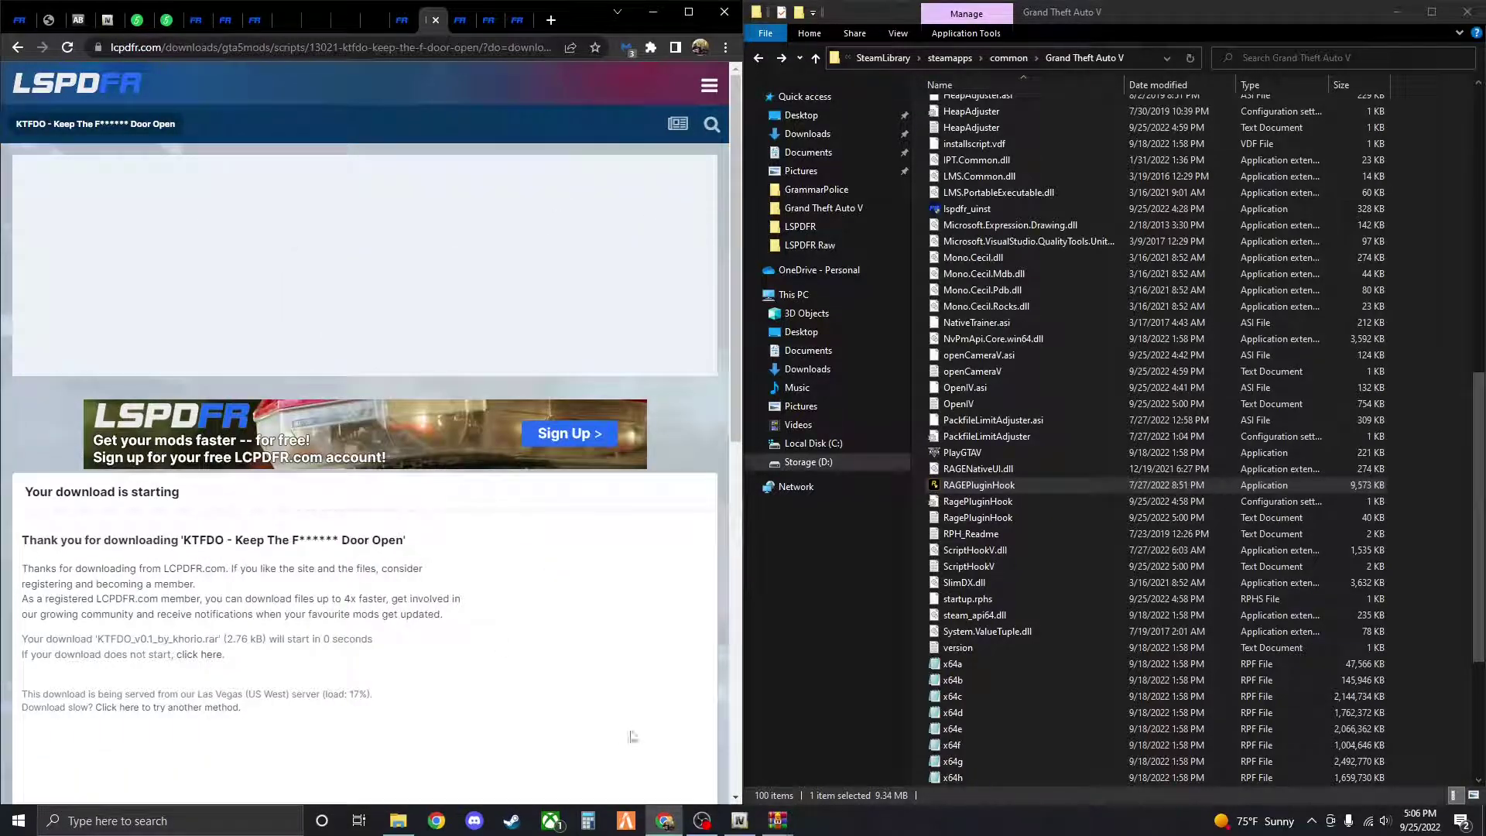
Copy the Plugins folder from the Grand Theft Auto V folder of the StickyWheels archive into the game's main directory
mouse_move(779, 828)
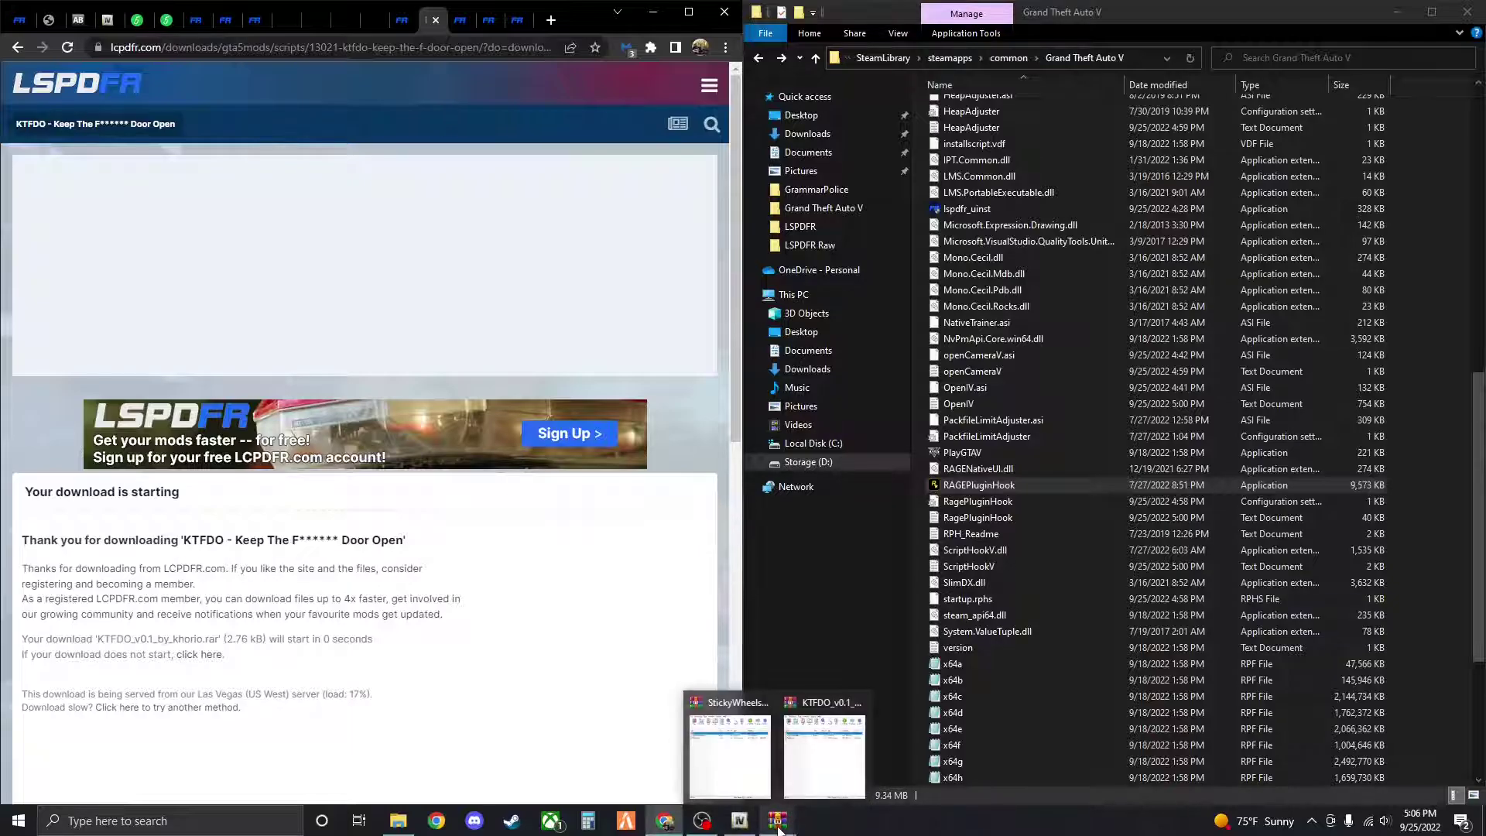
mouse_move(738, 785)
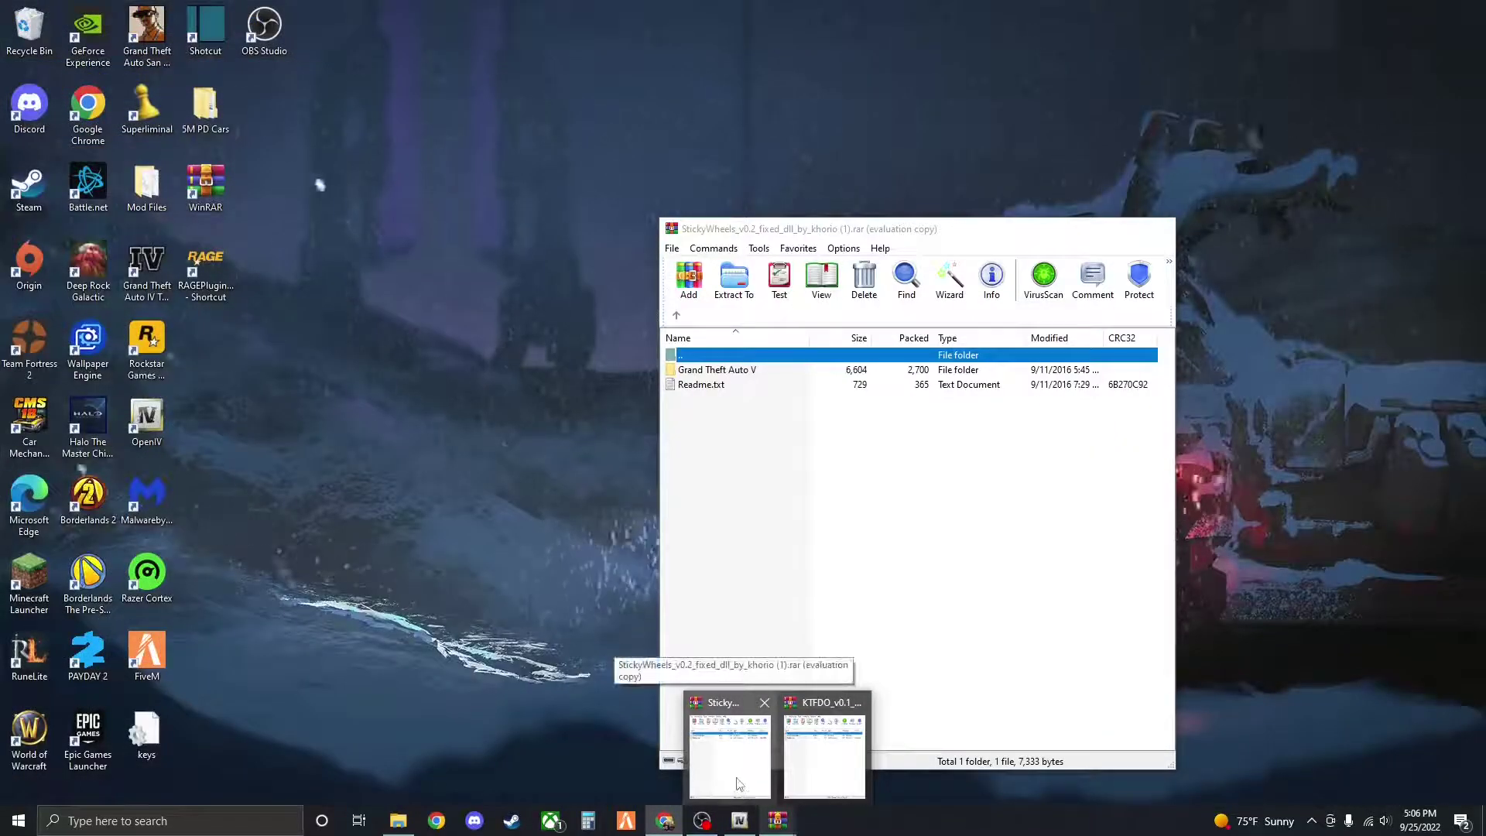
left_click(738, 785)
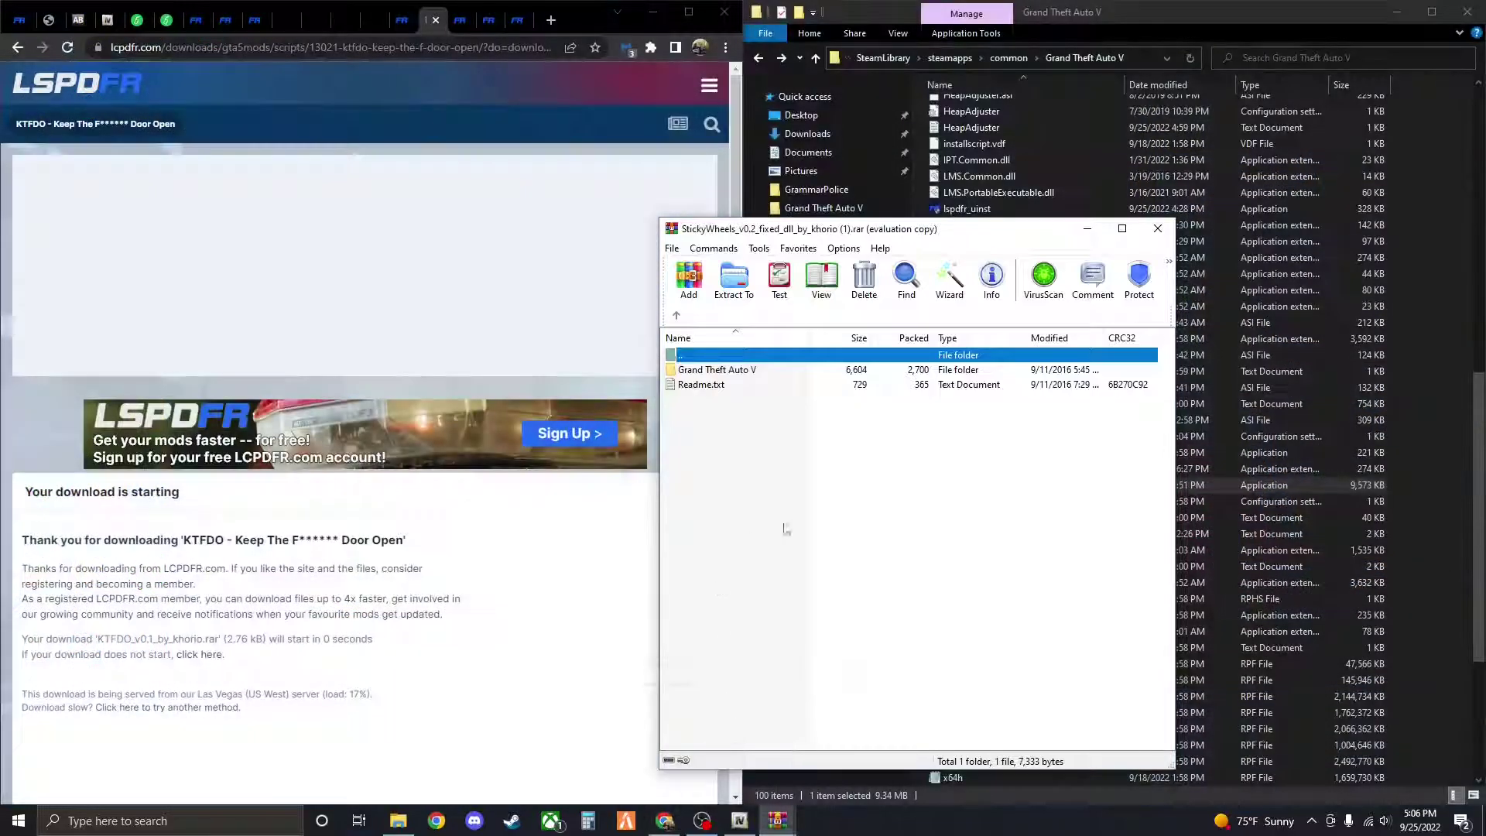
left_click_drag(954, 229, 439, 132)
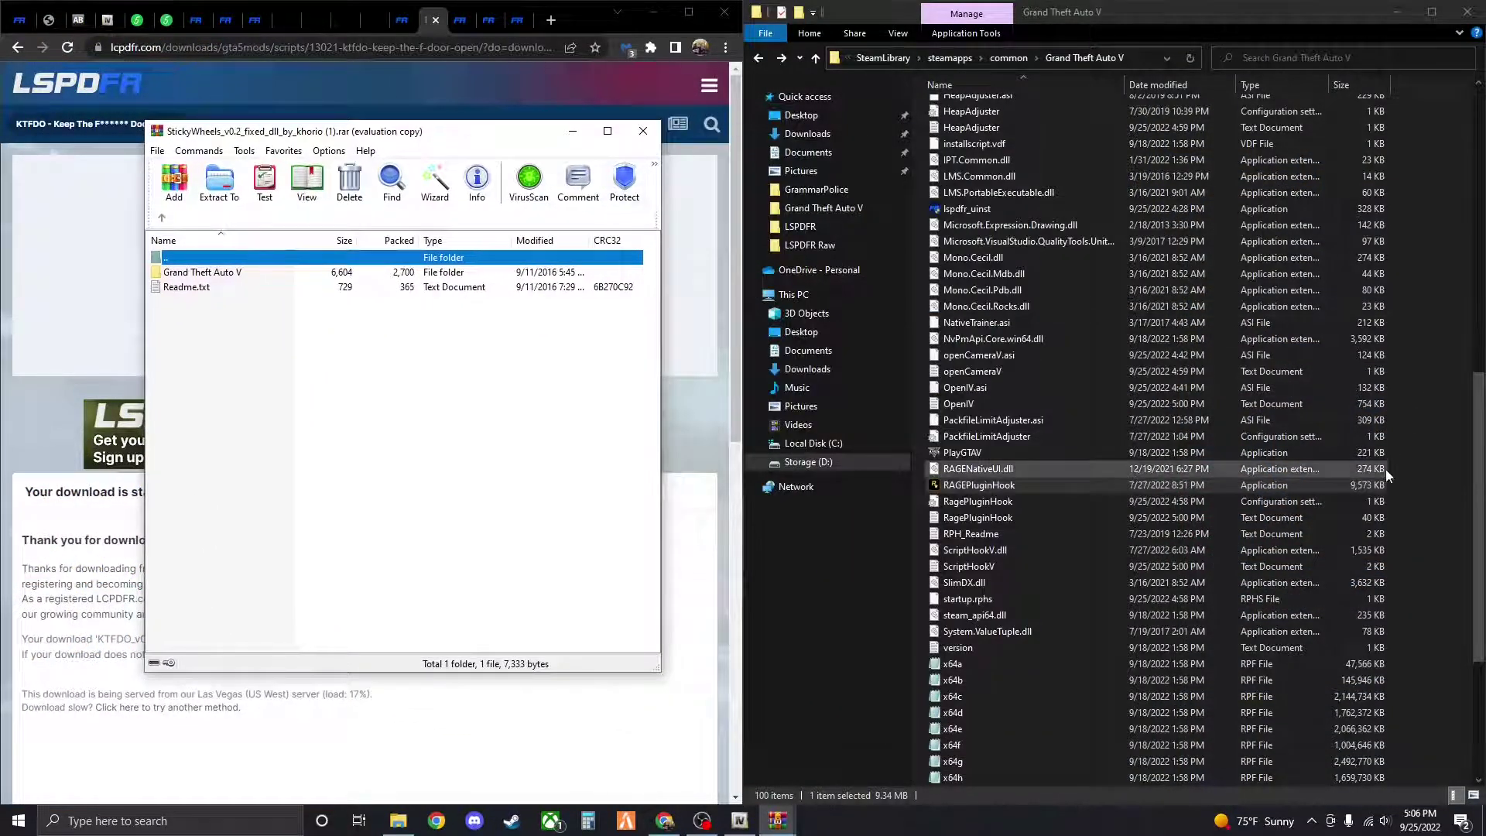
scroll(1372, 465, "up", 6)
scroll(1355, 434, "up", 8)
left_click(1428, 285)
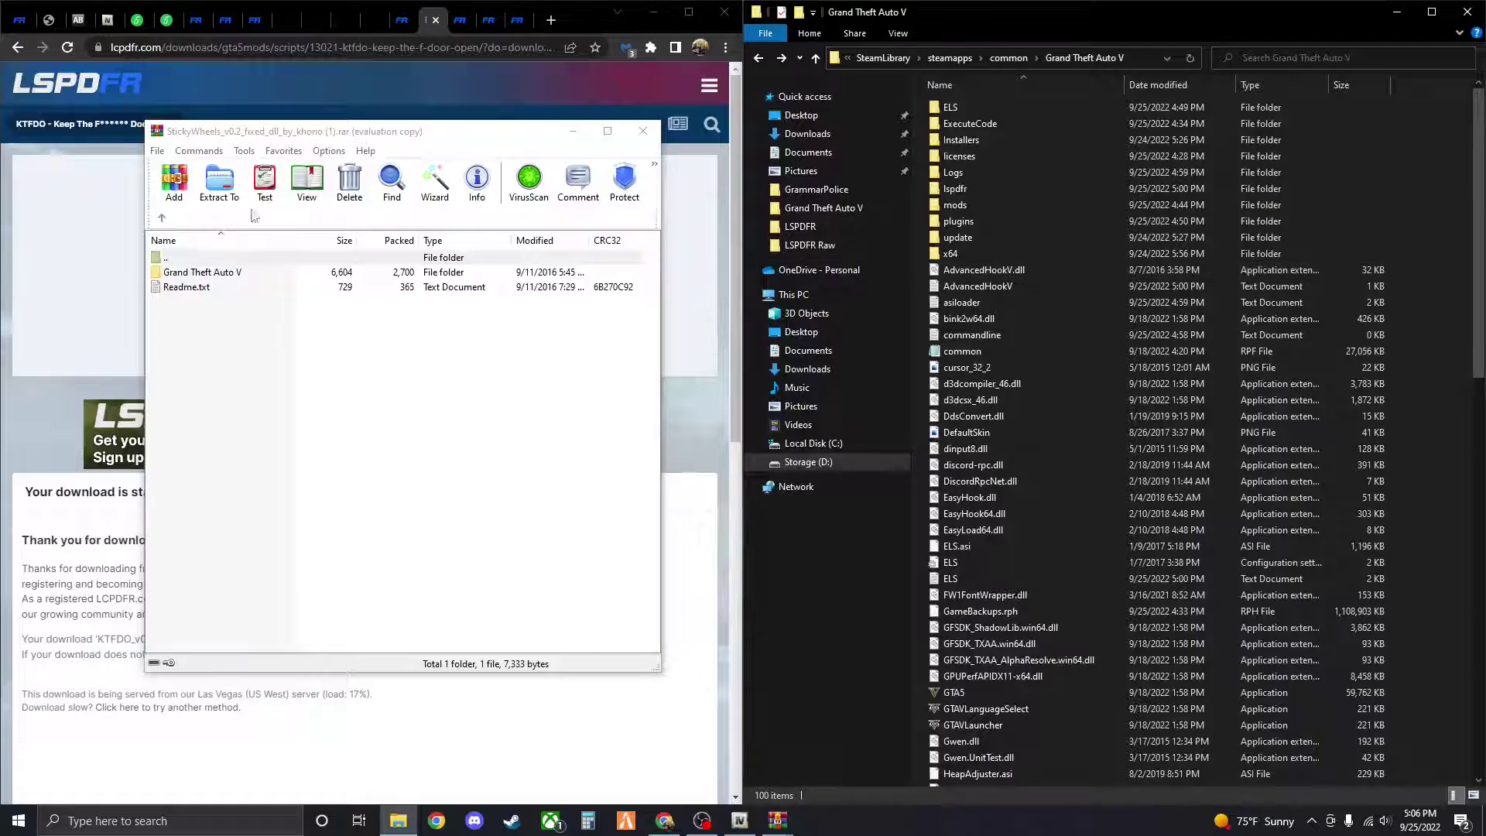
double_click(223, 274)
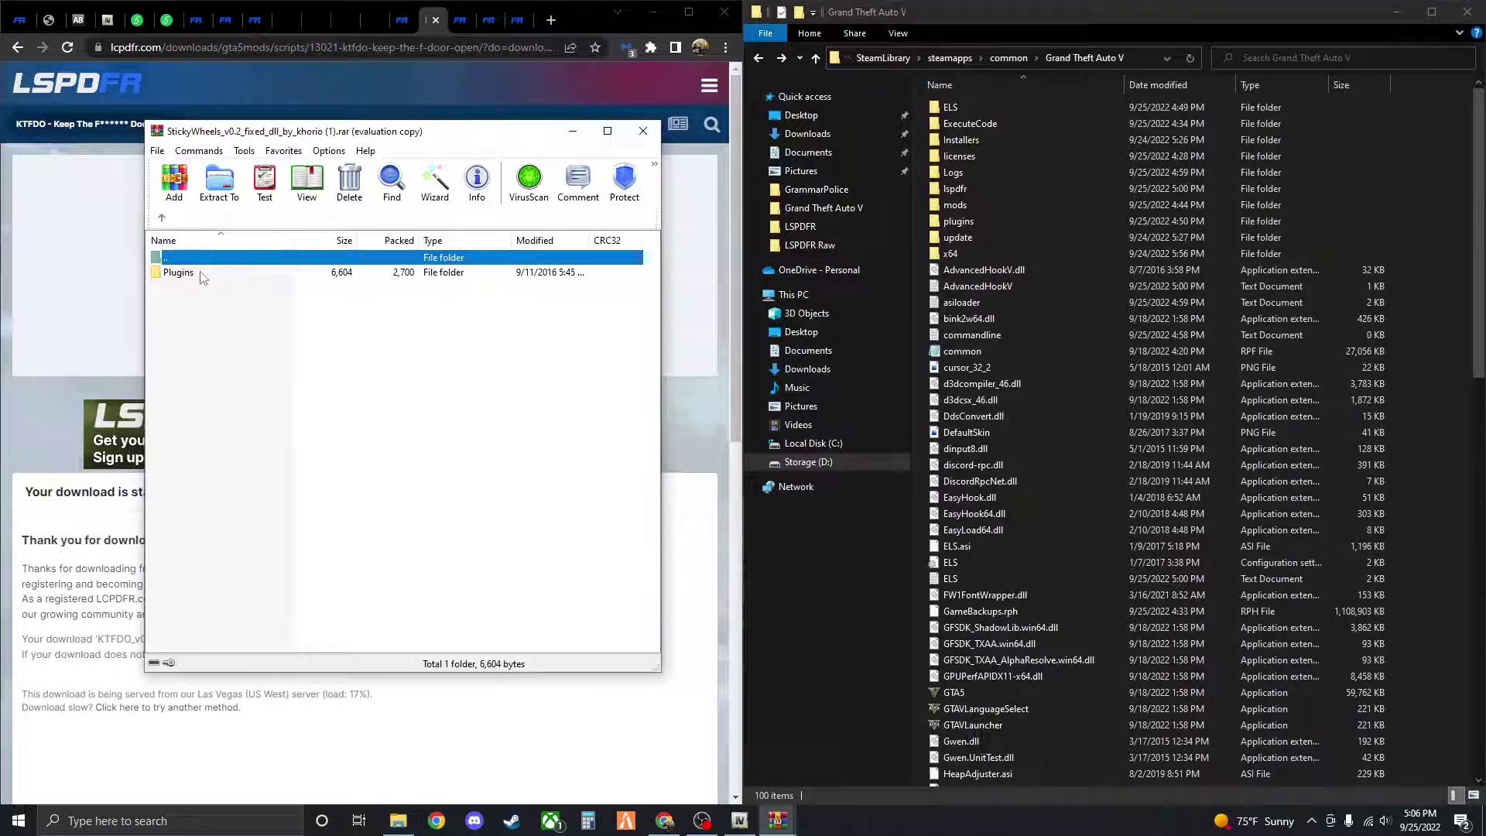
left_click_drag(177, 275, 1447, 221)
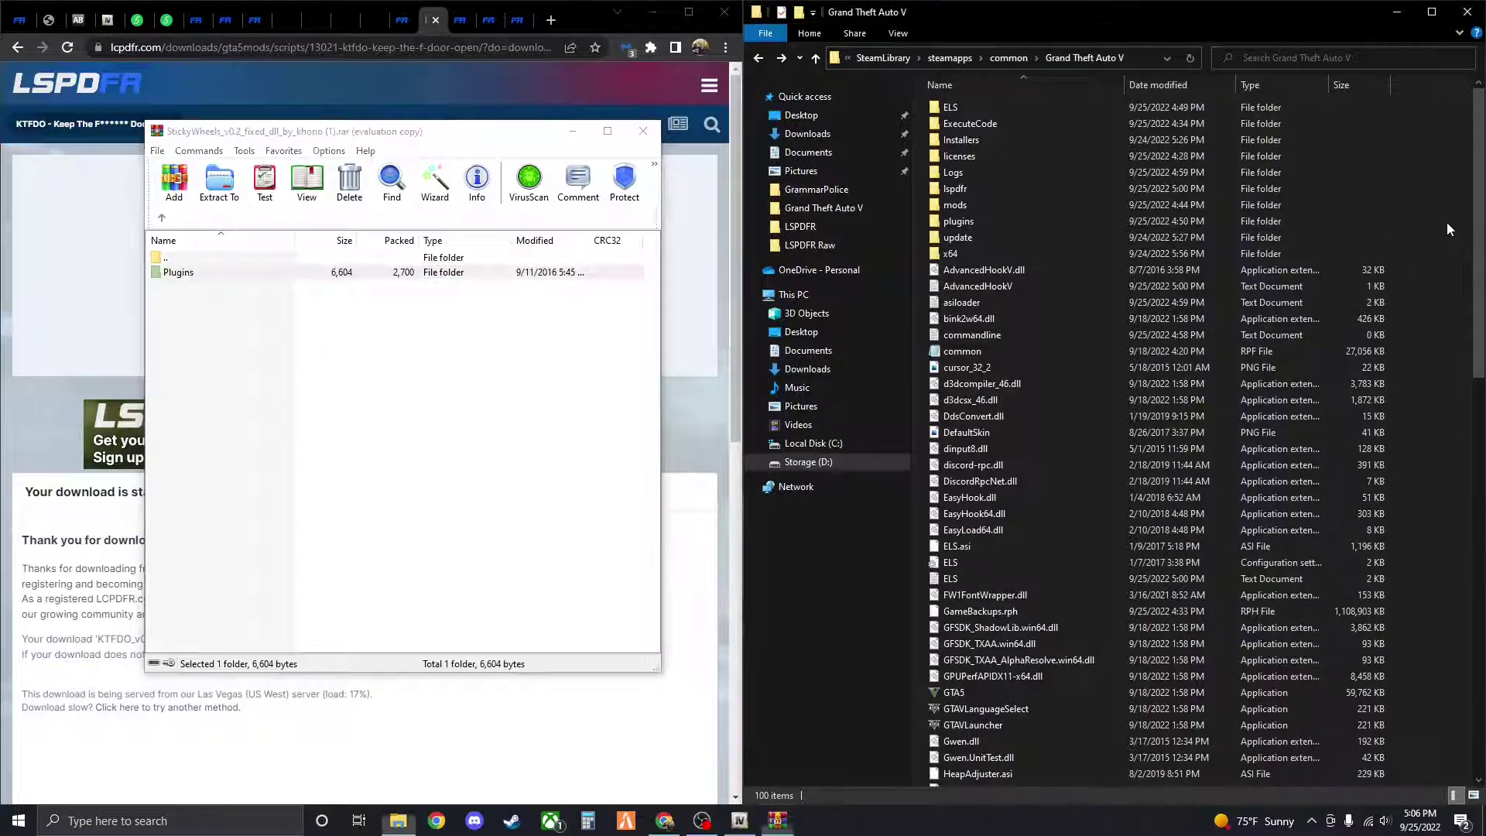
Check the game's plugins folder for StickyWheels.dll, closing the StickyWheels archive before returning to the main game directory
double_click(963, 222)
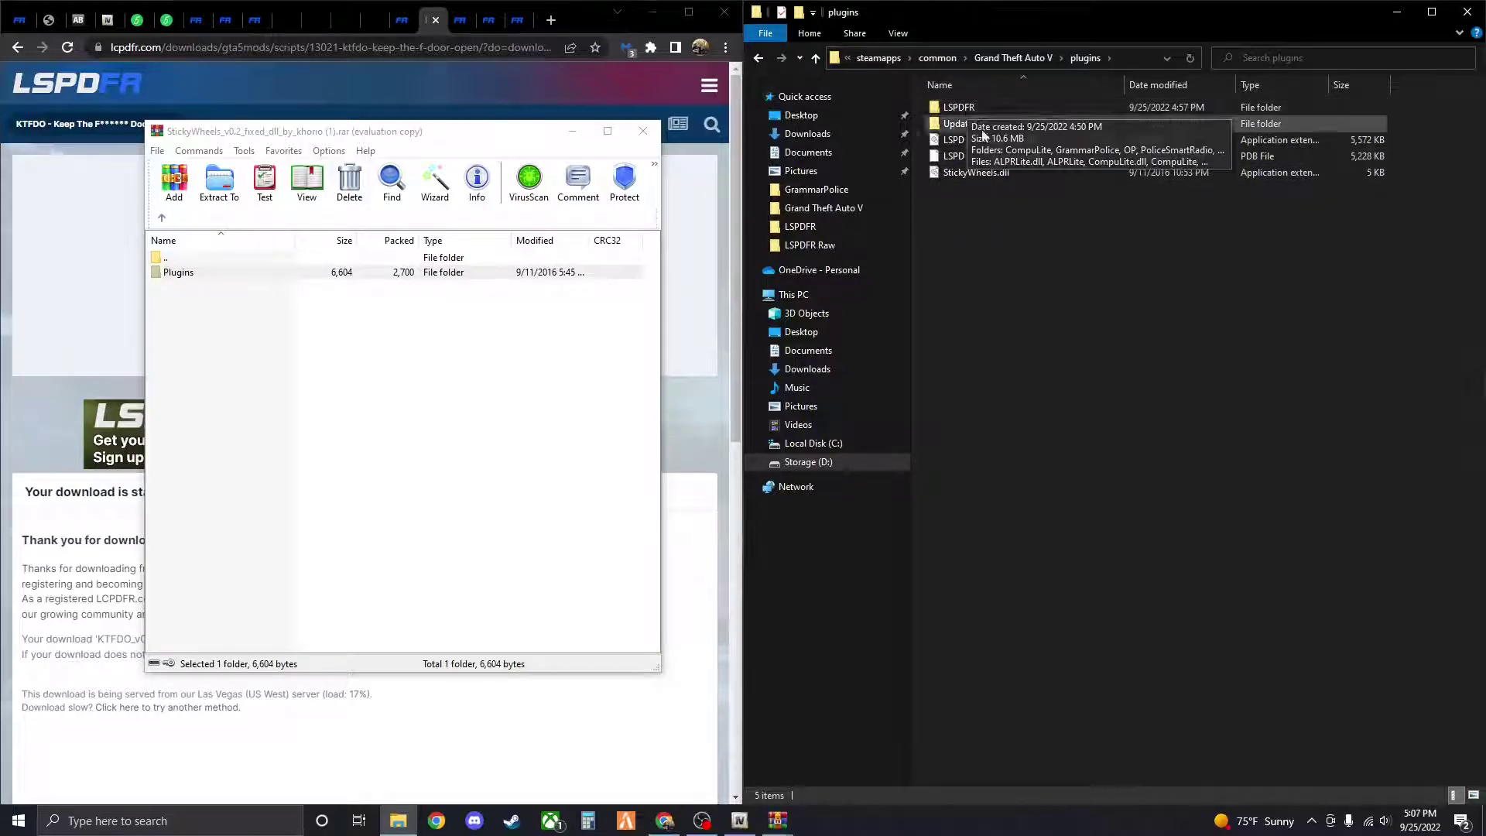
left_click(641, 133)
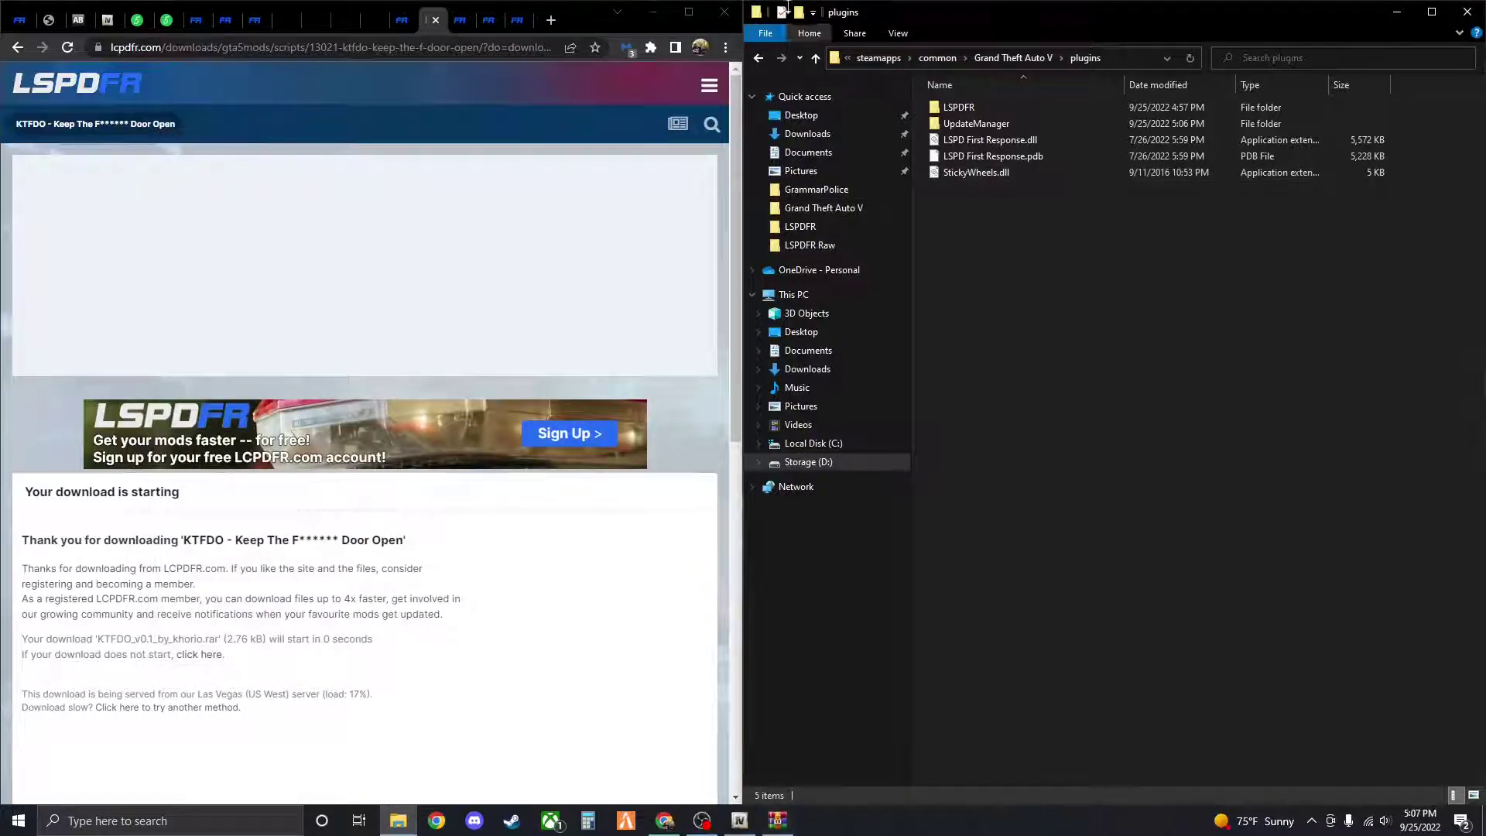
left_click(757, 61)
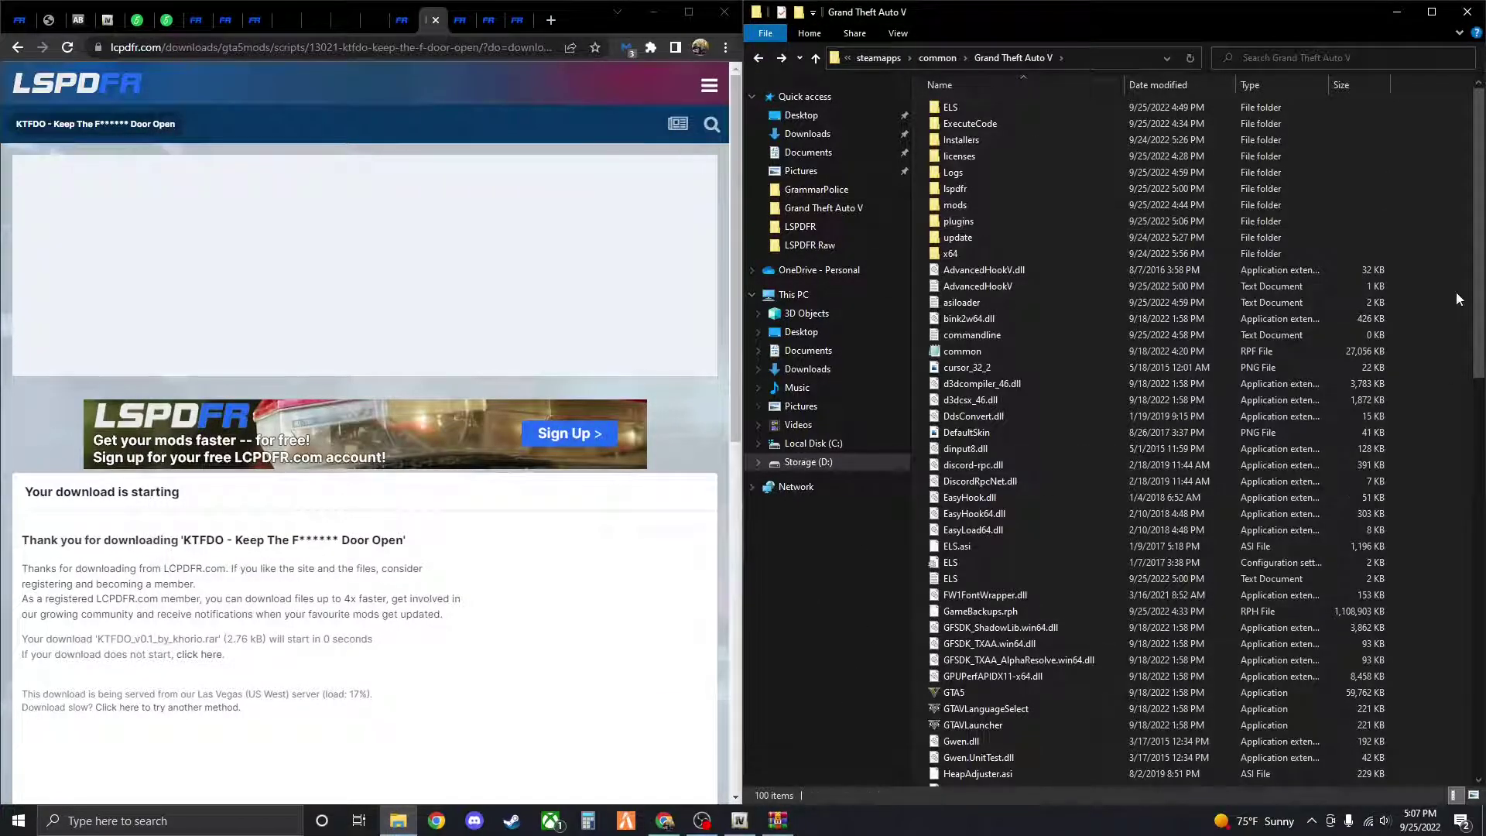
Copy the Plugins folder from the KTFDO archive into the game's main directory and close the archive
left_click(778, 821)
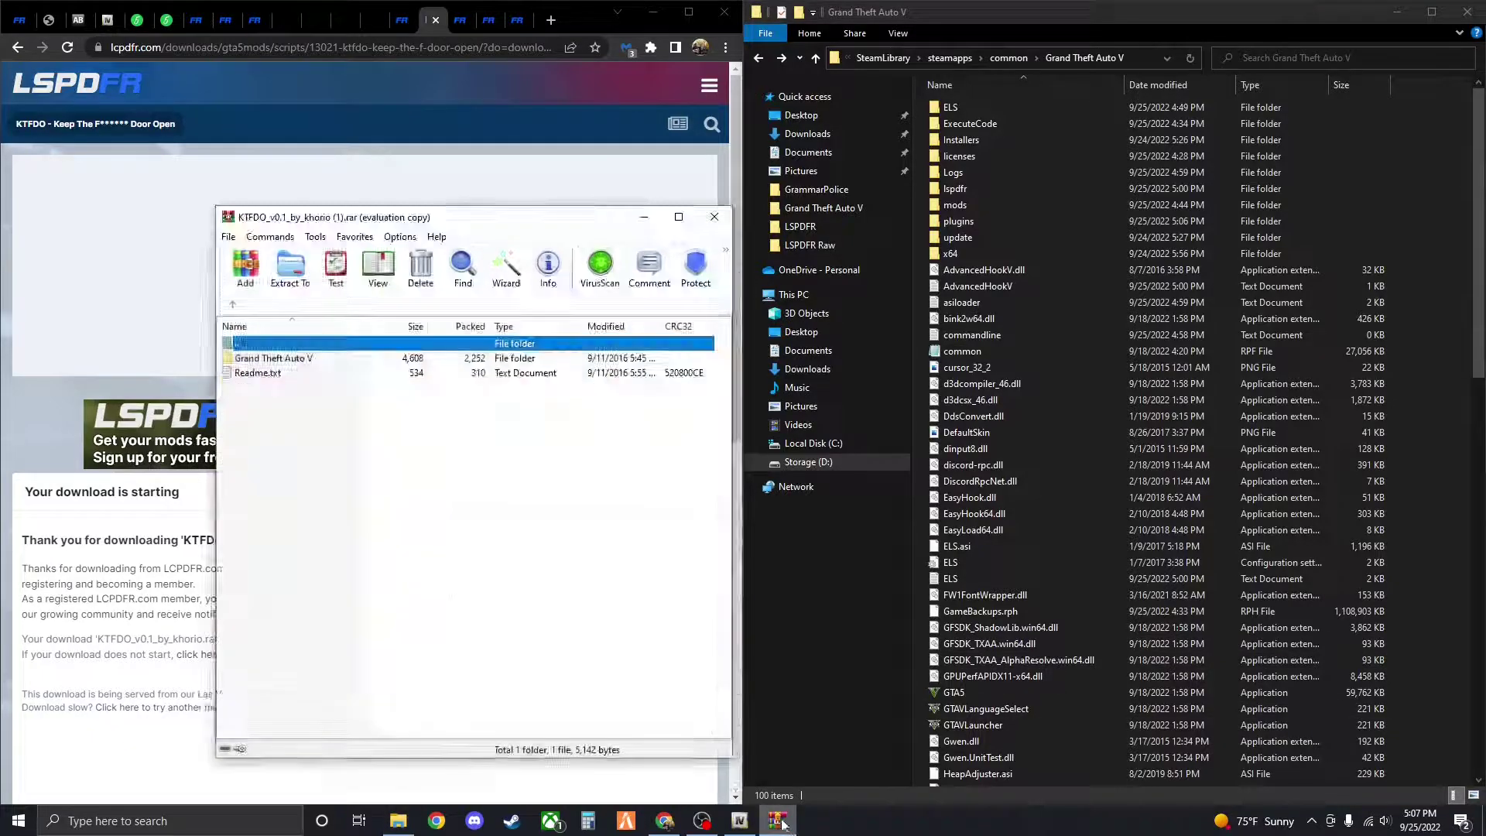
double_click(263, 359)
left_click(256, 411)
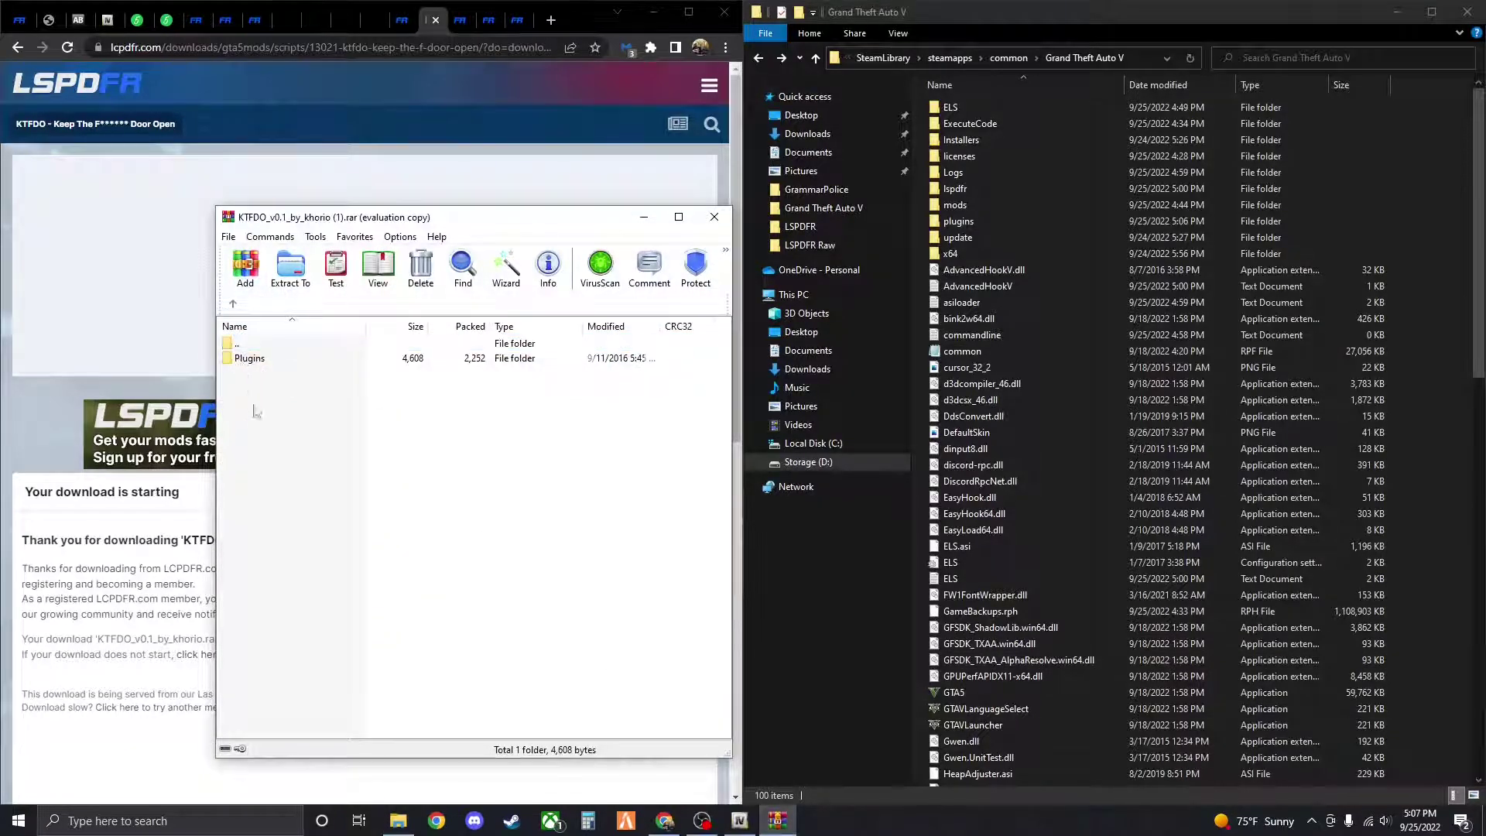
left_click(252, 360)
left_click(1442, 205)
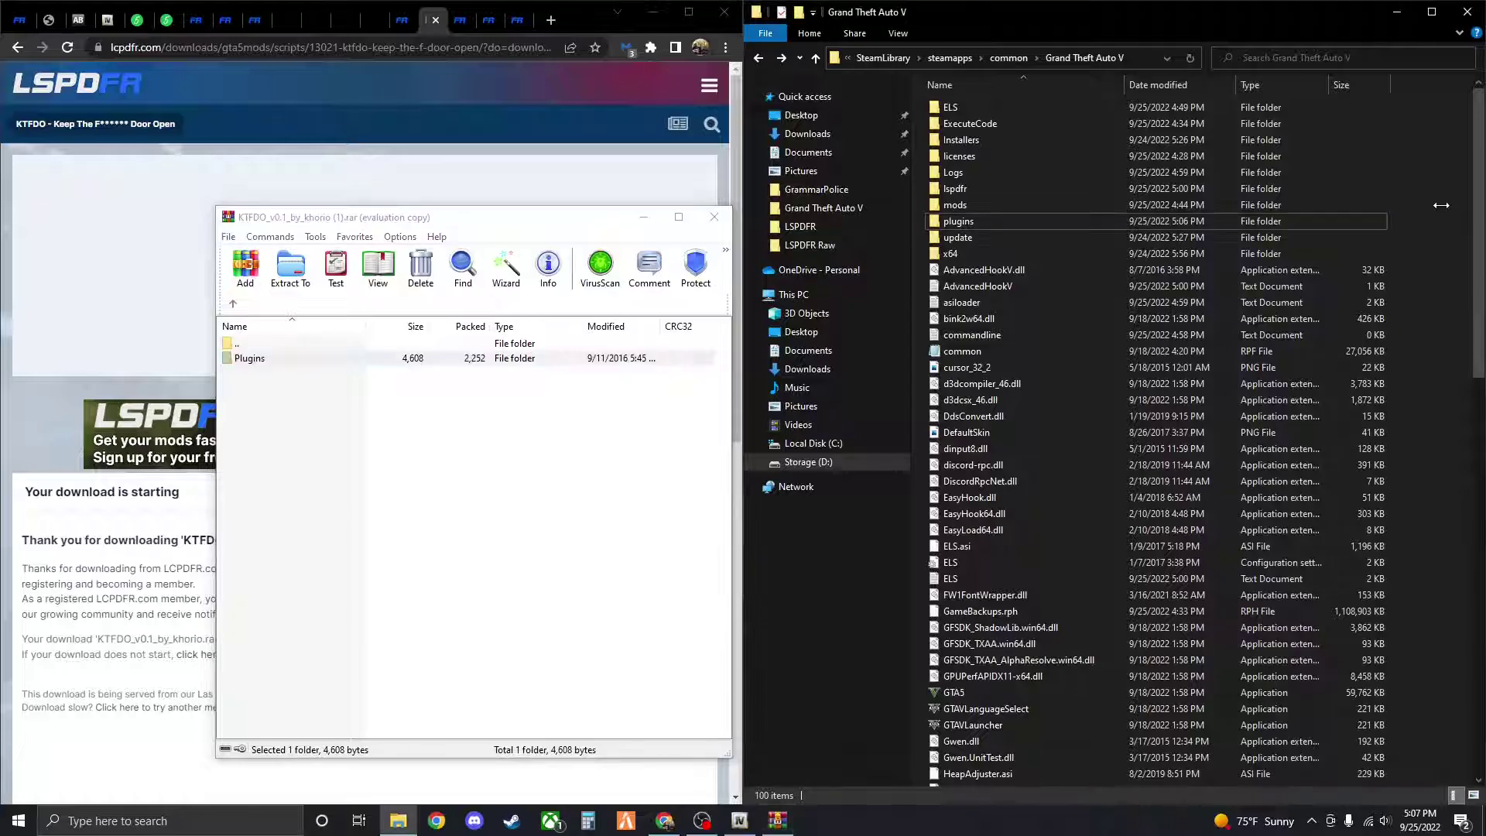
left_click(700, 219)
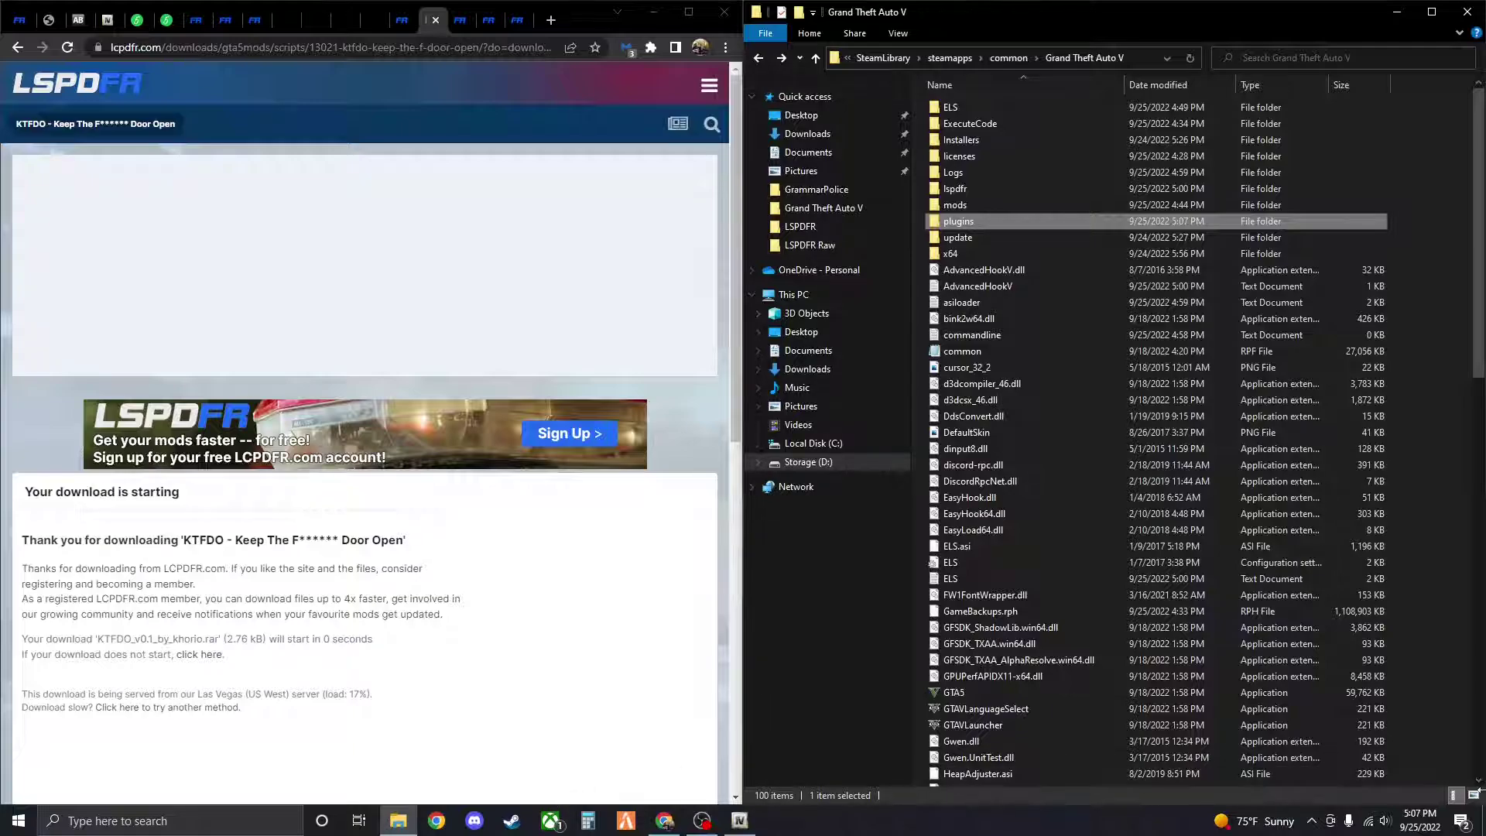
Open RAGEPluginHook's settings from the game directory and set KTFDO and StickyWheels to load on startup alongside LSPD First Response
scroll(1022, 503, "down", 2)
scroll(1023, 489, "down", 10)
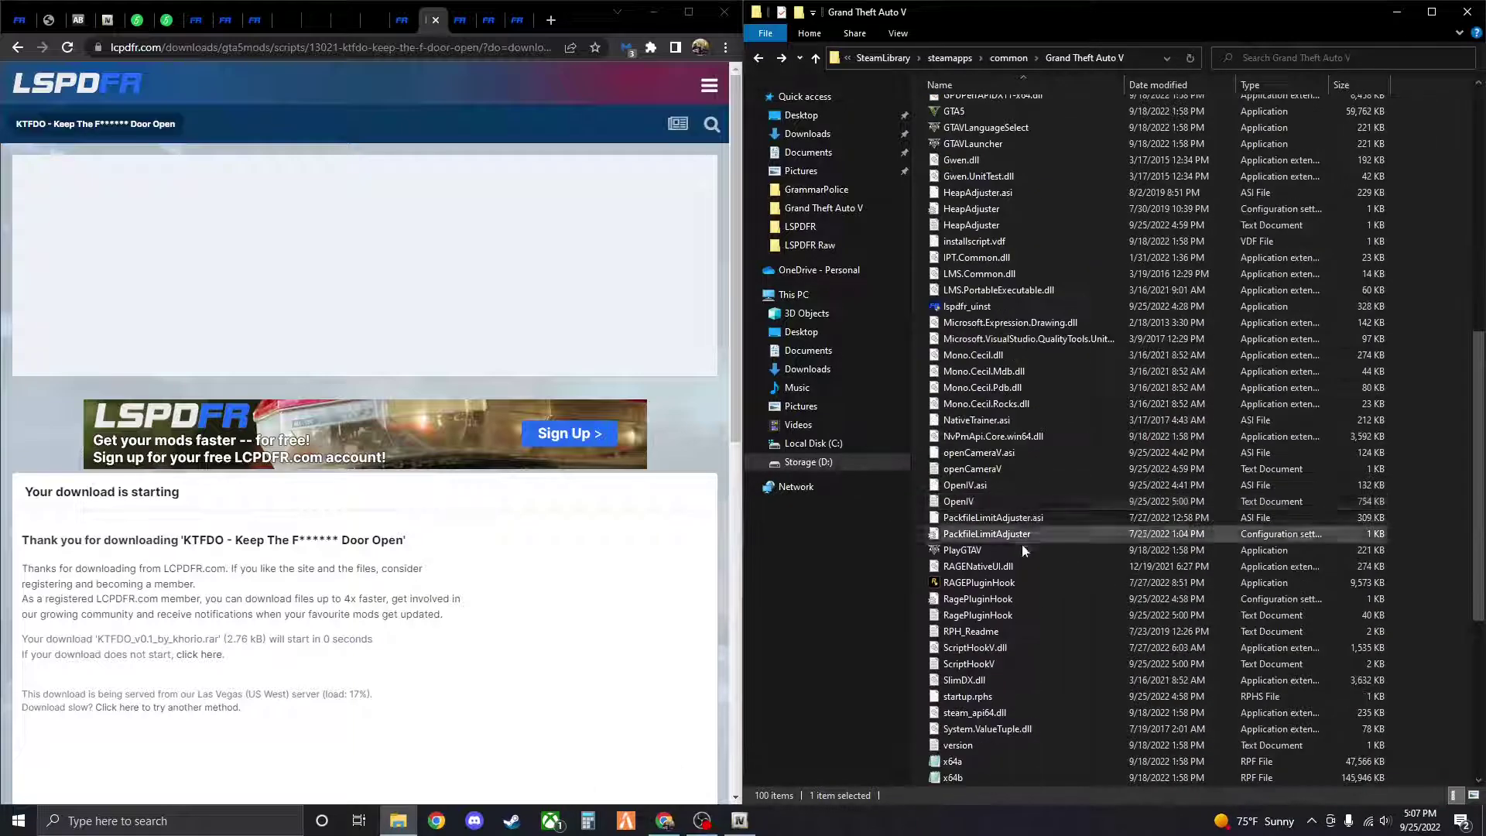
double_click(989, 590)
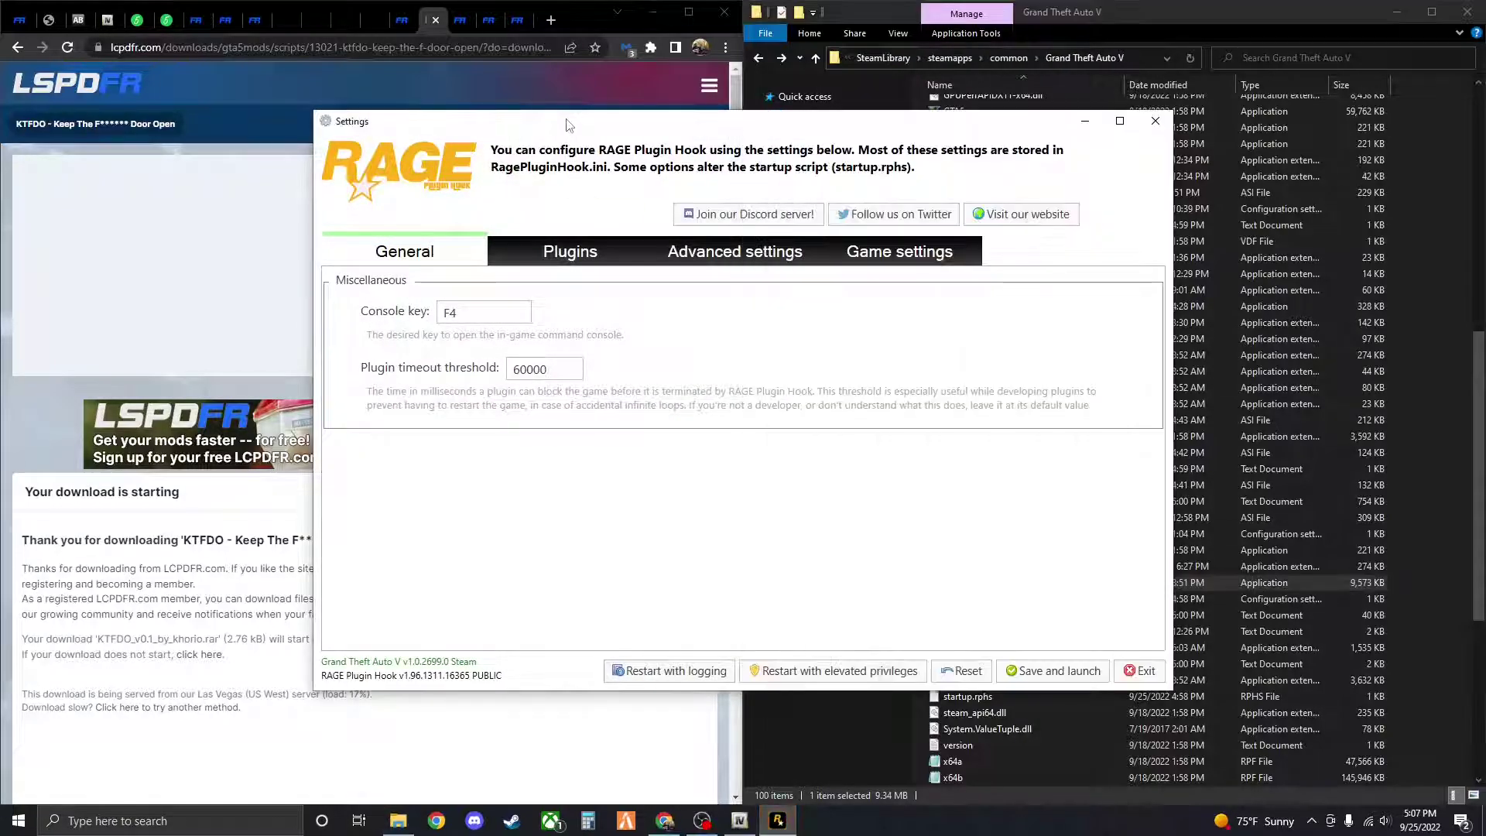
left_click(585, 256)
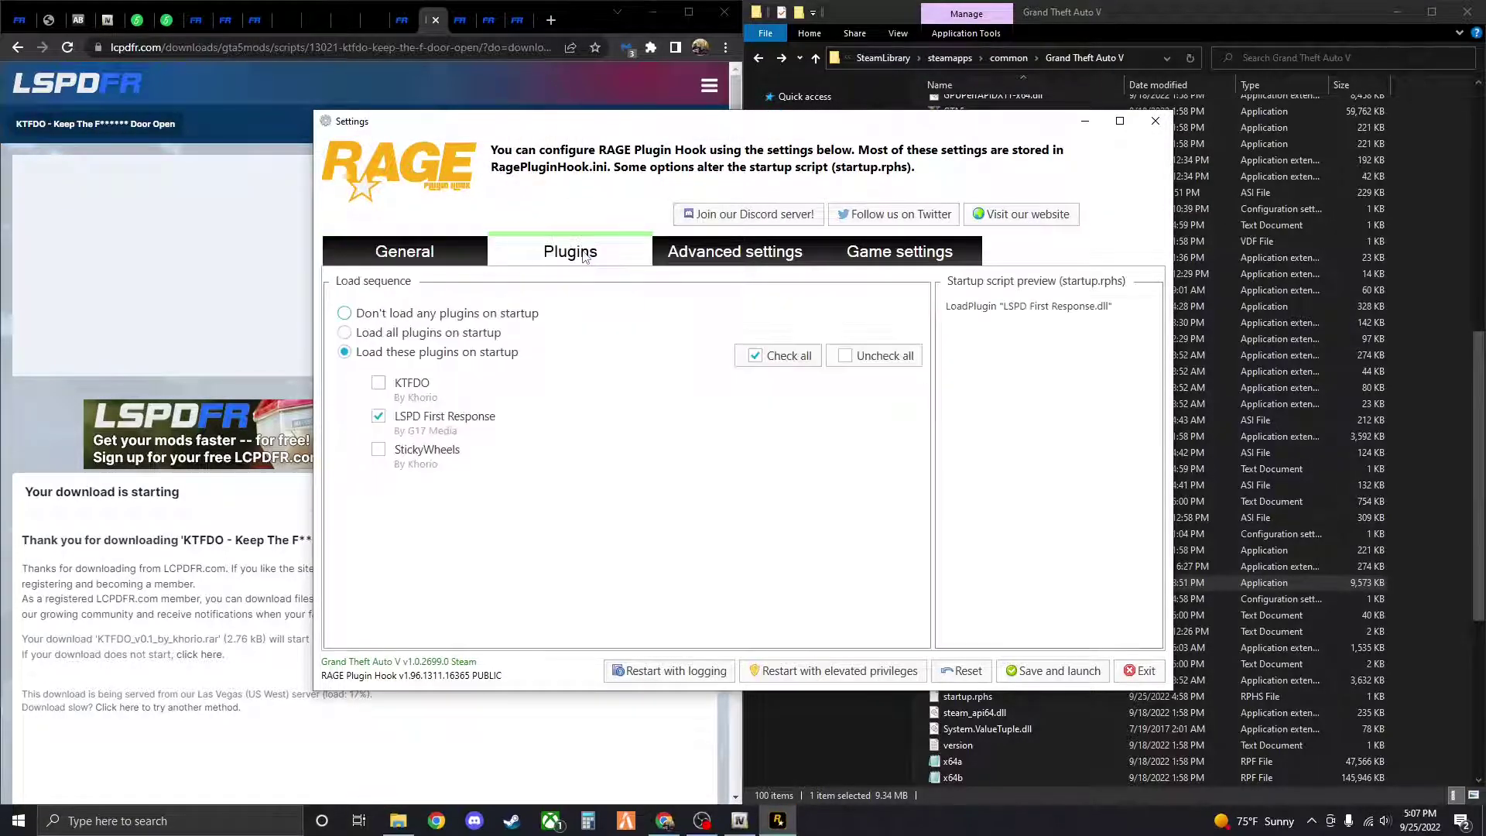
left_click(379, 383)
left_click(379, 449)
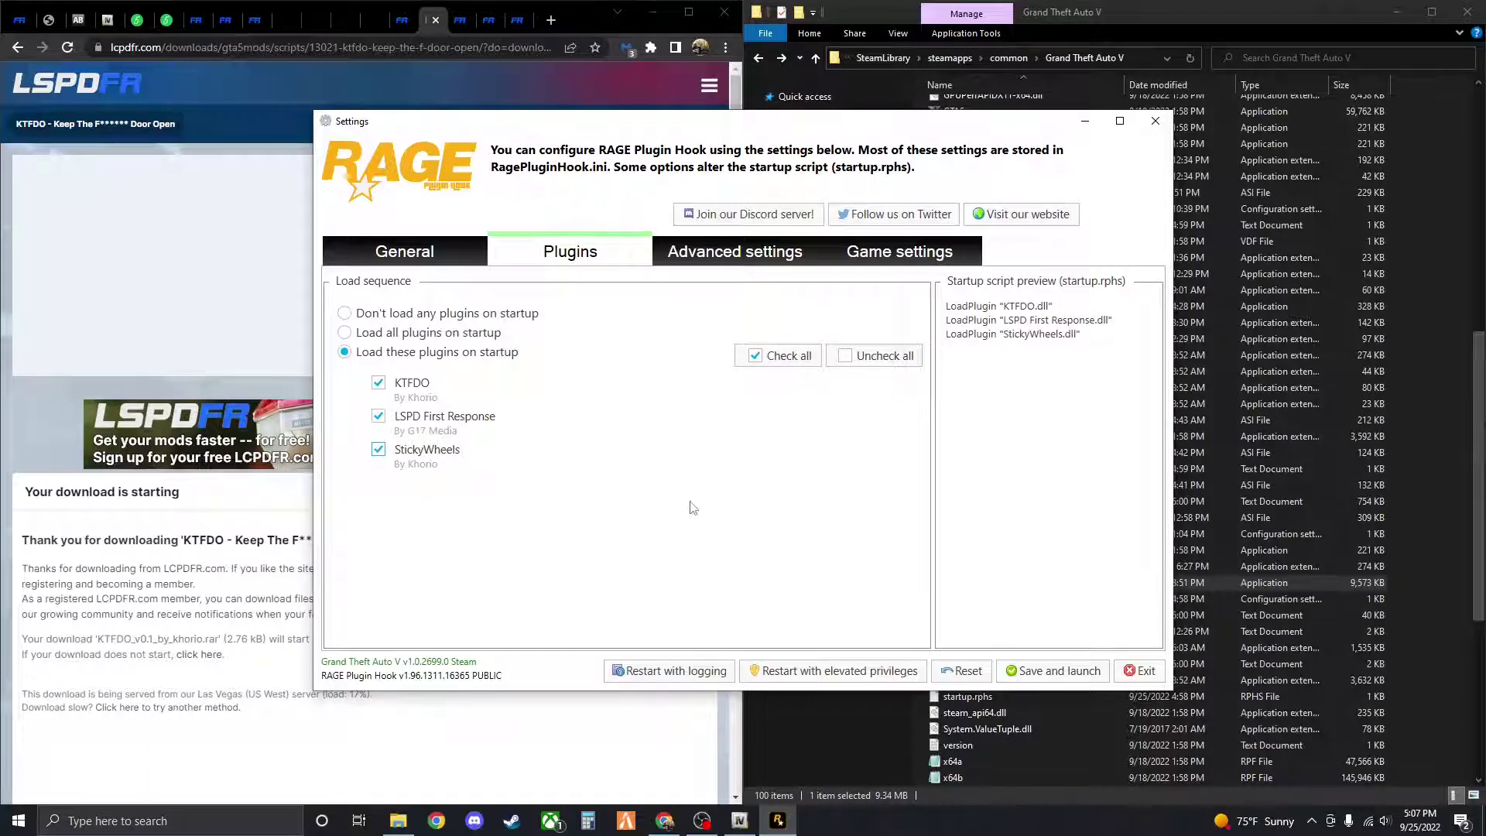
Review RAGE Plugin Hook's advanced and game settings, save and launch the game, and dismiss the Razer Cortex notification after the session
left_click(714, 261)
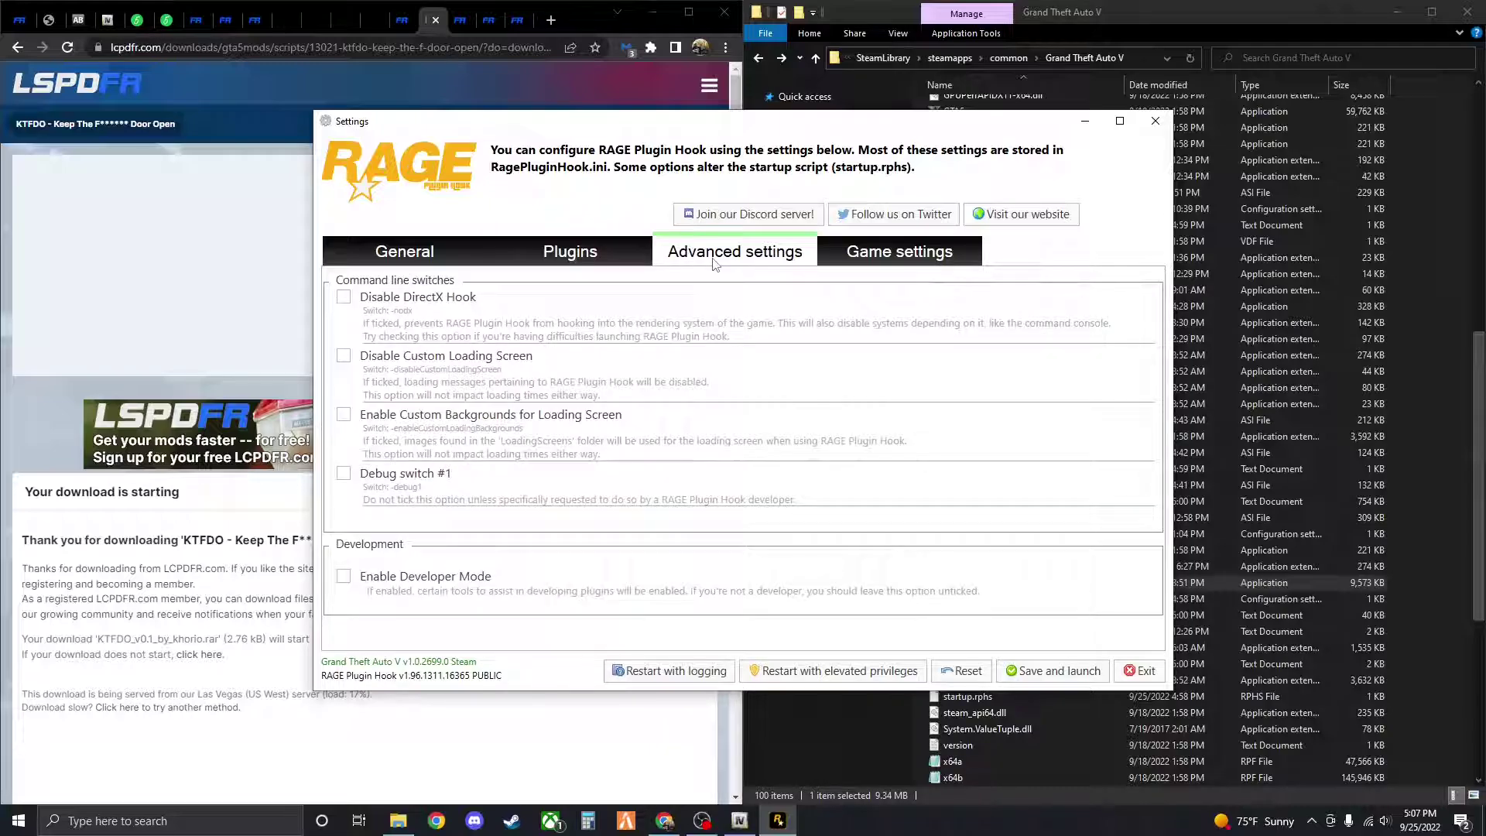
left_click(895, 263)
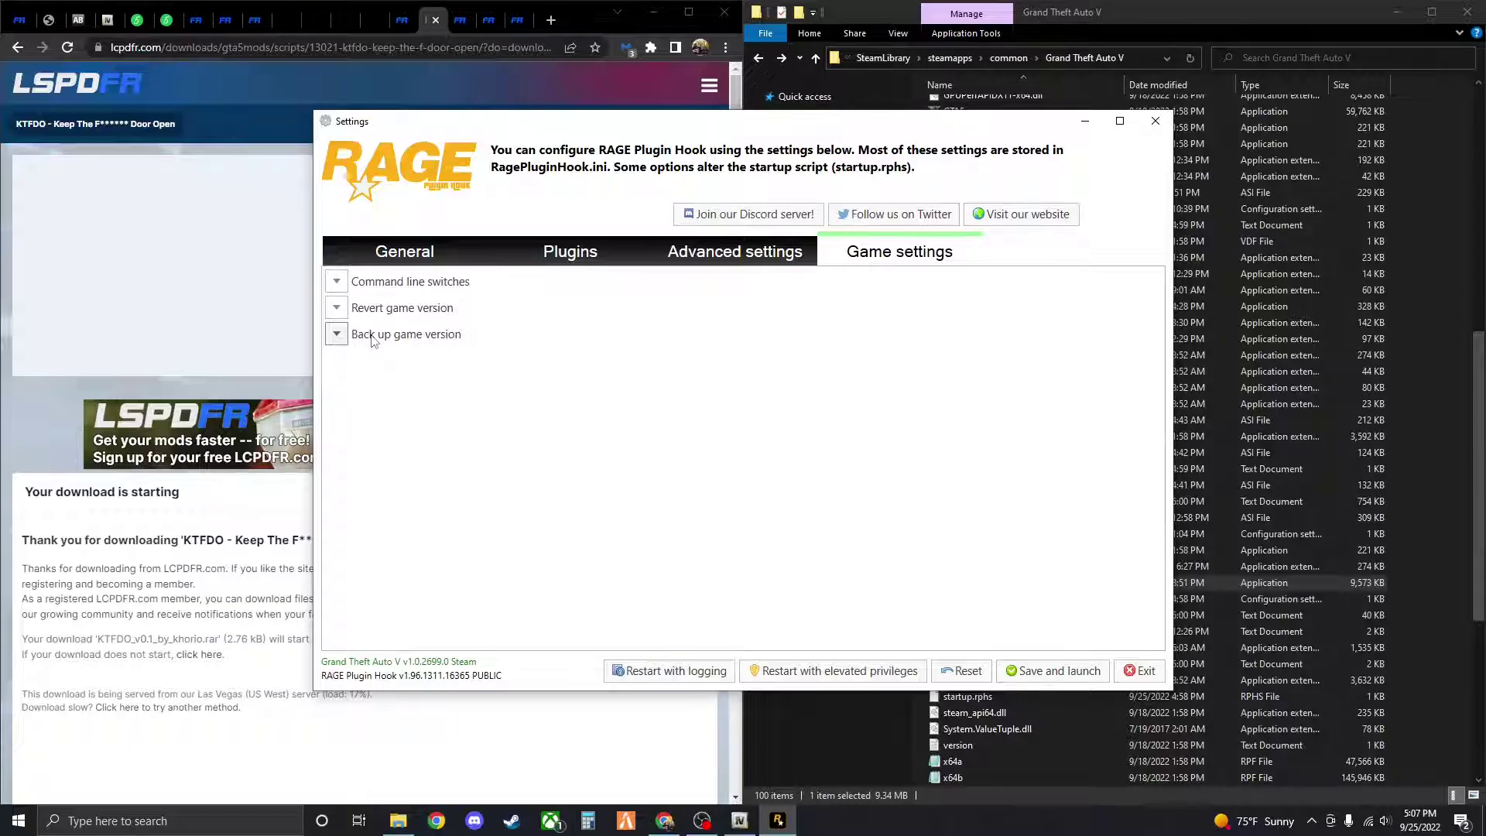
left_click(1047, 672)
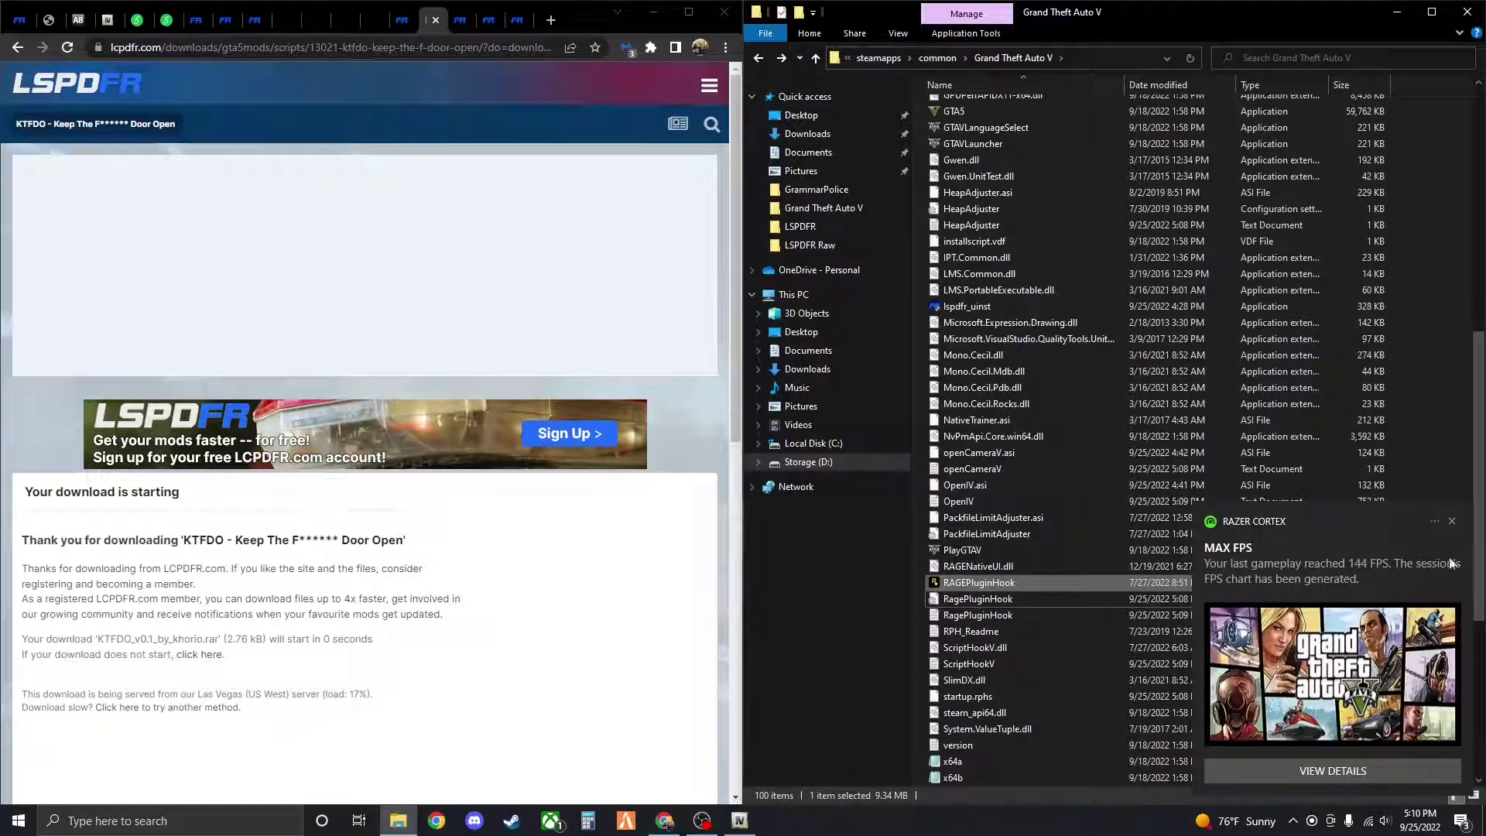
left_click(1456, 525)
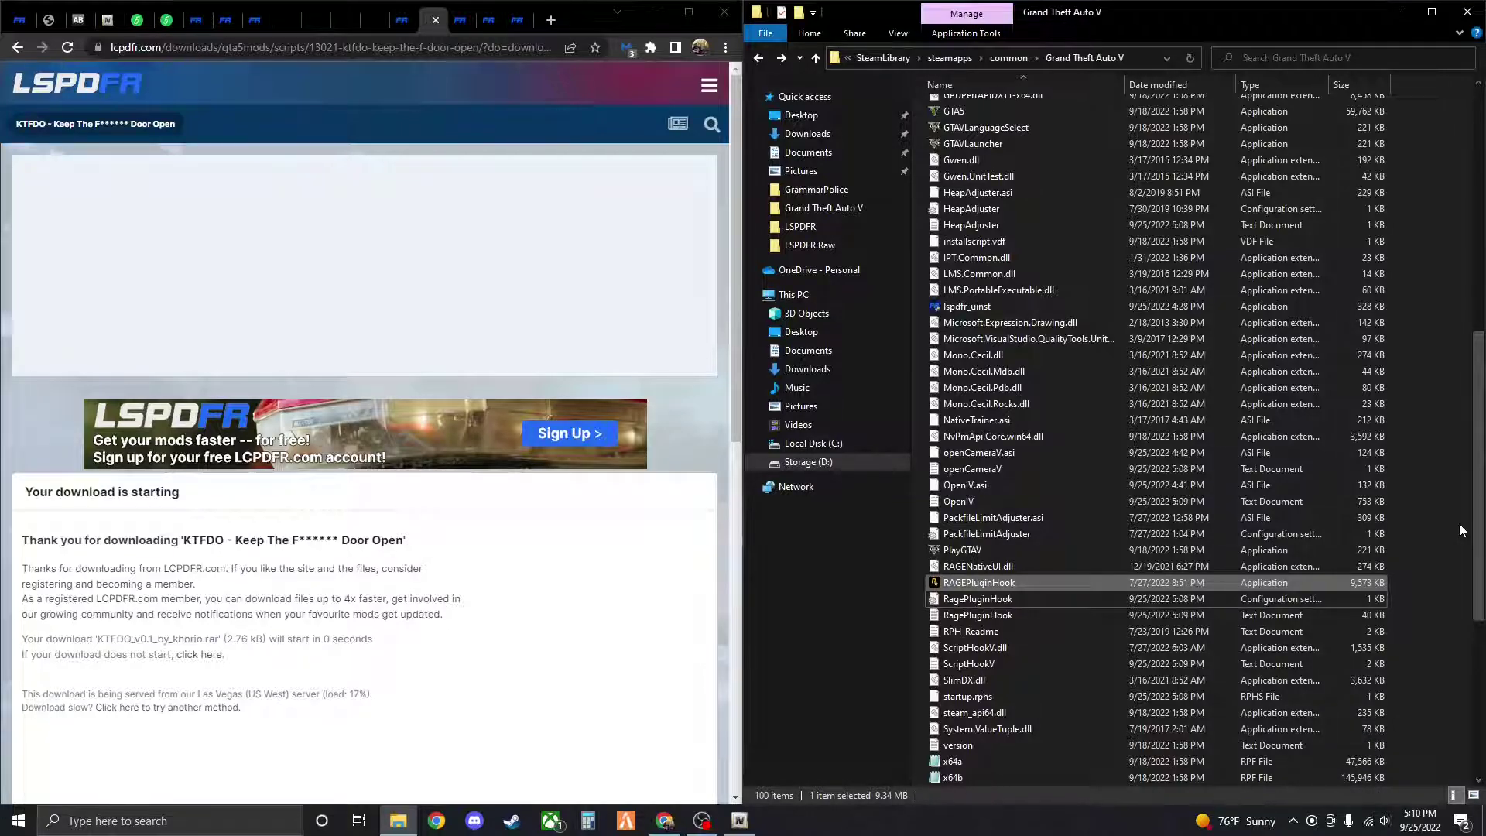
Switch to OpenIV, open dlc.rpf in update\x64\dlcpacks\patchday20ng, and show the archive's copy in the mods folder
left_click(740, 822)
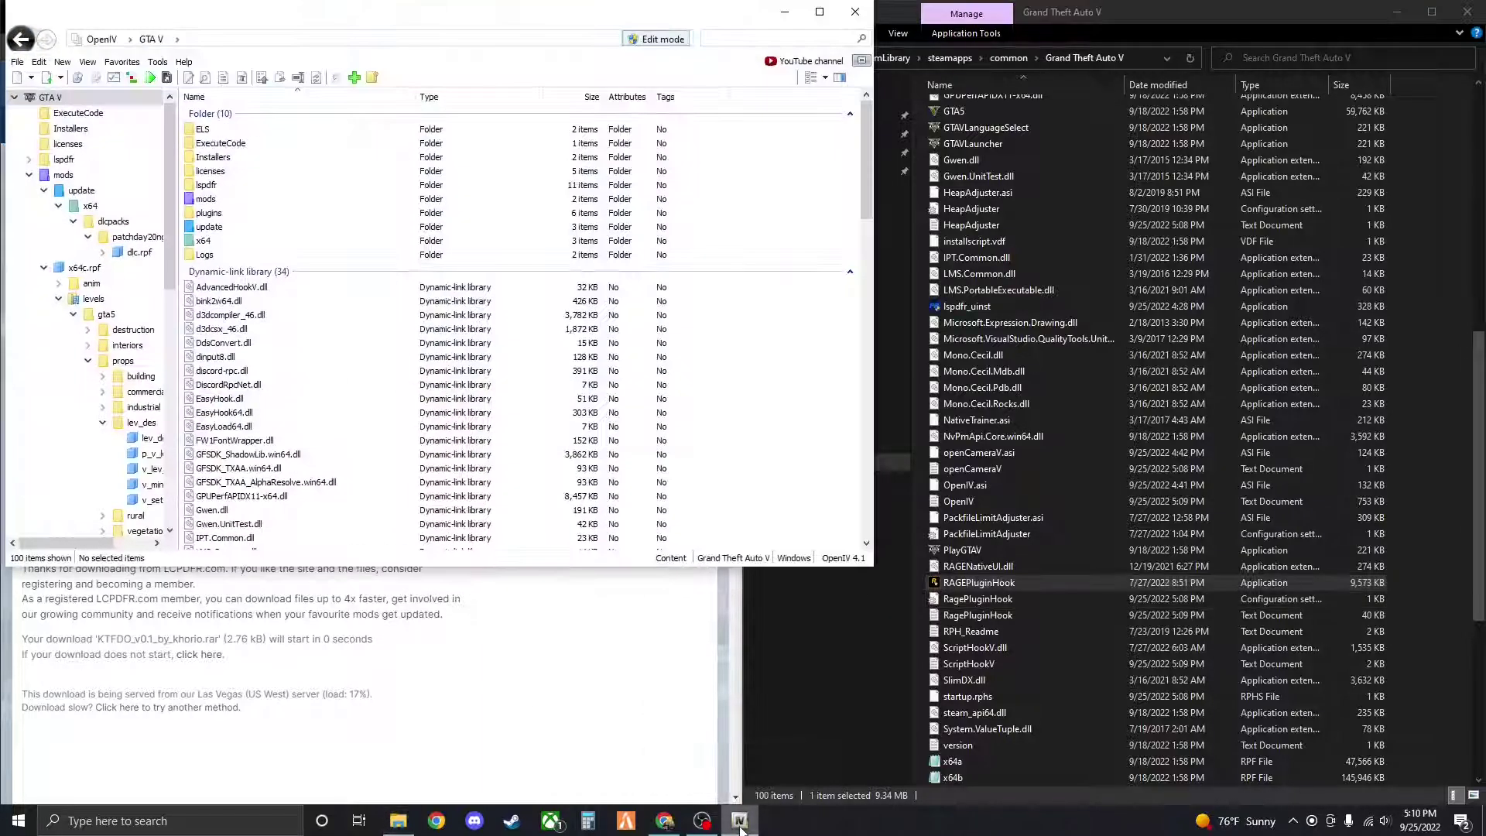
double_click(235, 235)
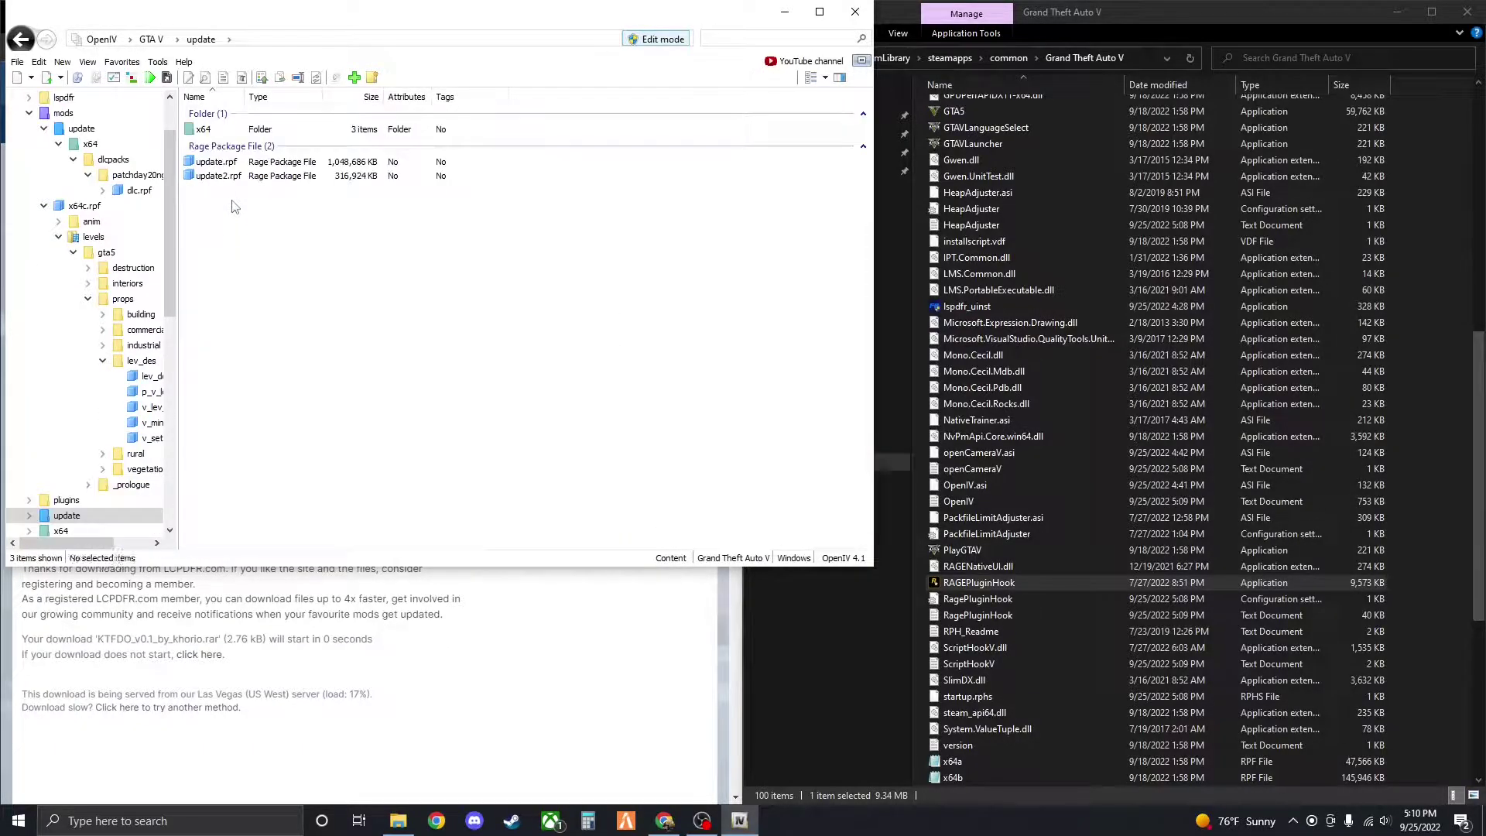
double_click(241, 133)
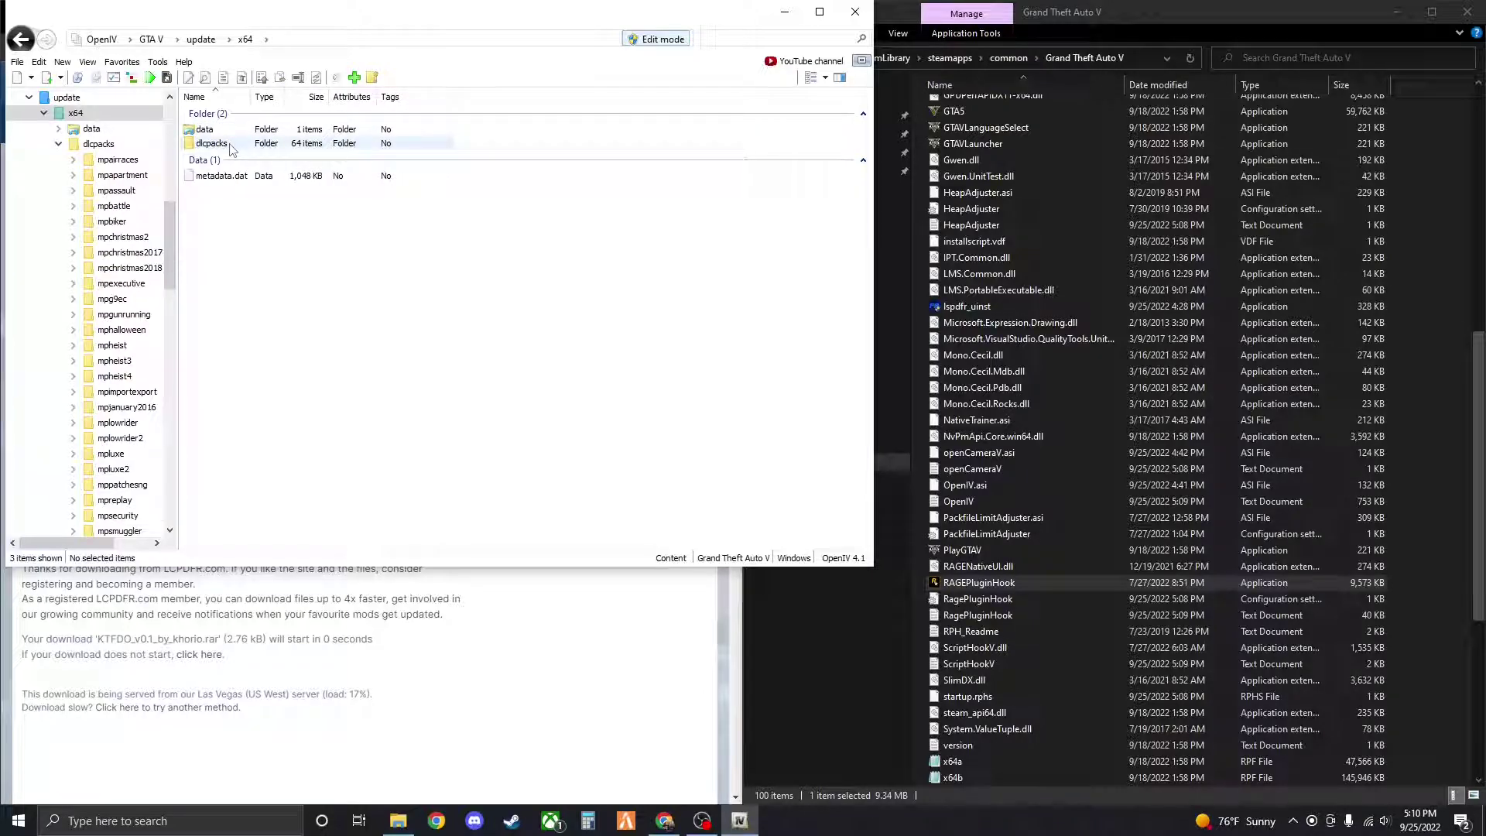
double_click(213, 144)
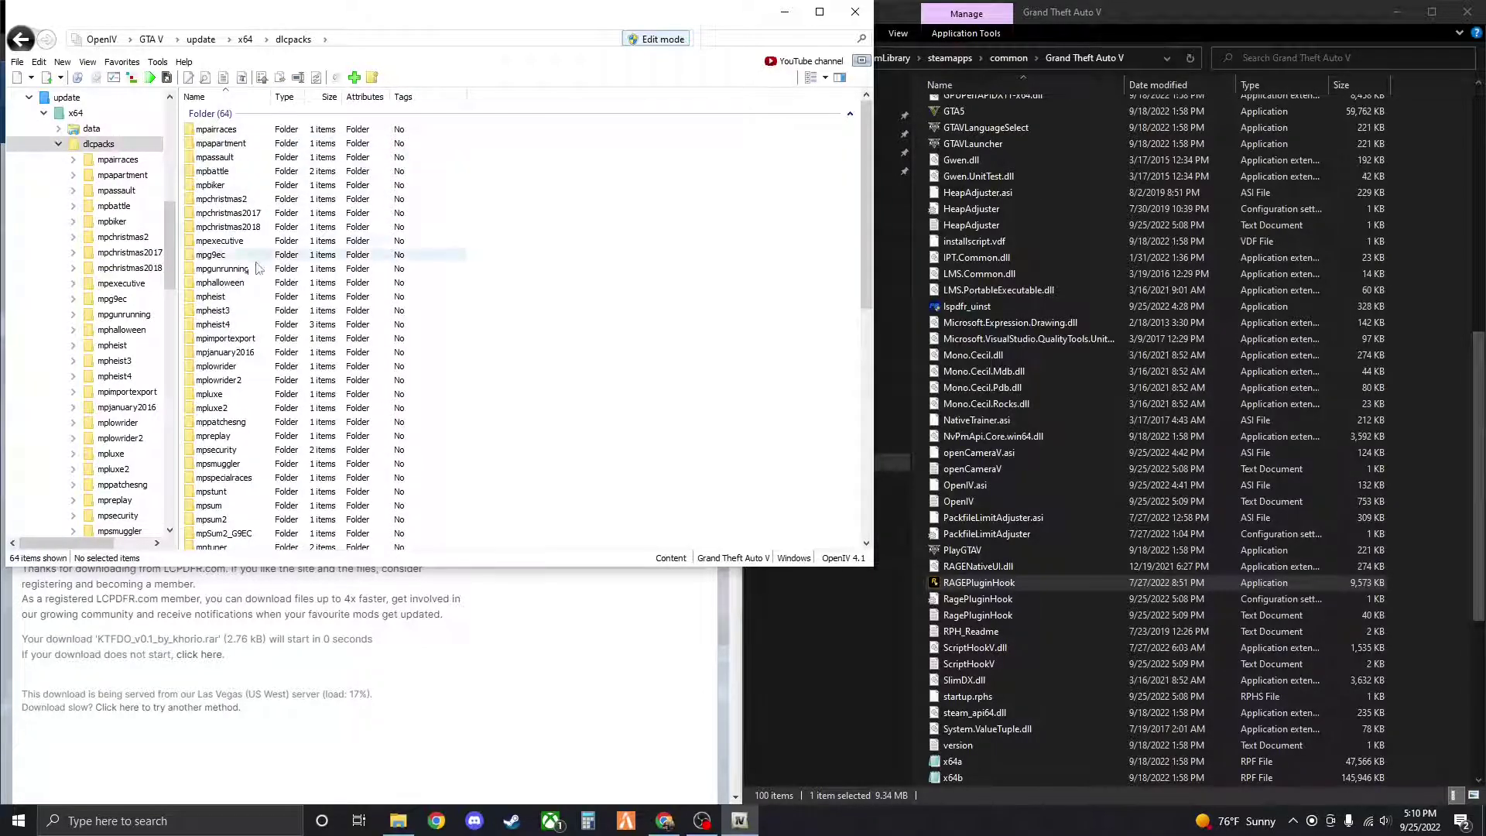
scroll(248, 464, "down", 8)
scroll(248, 464, "down", 1)
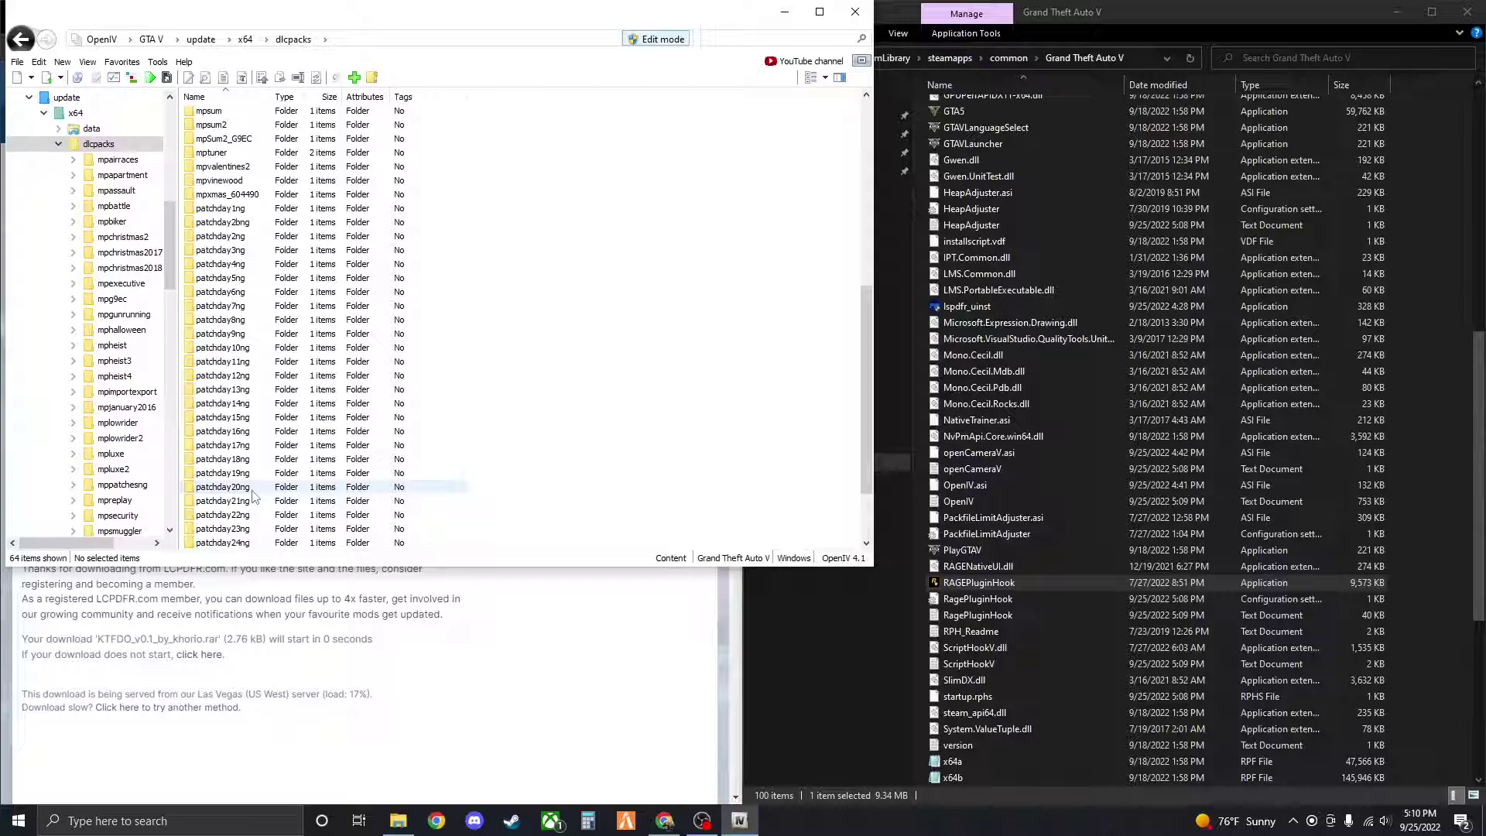
scroll(253, 496, "down", 2)
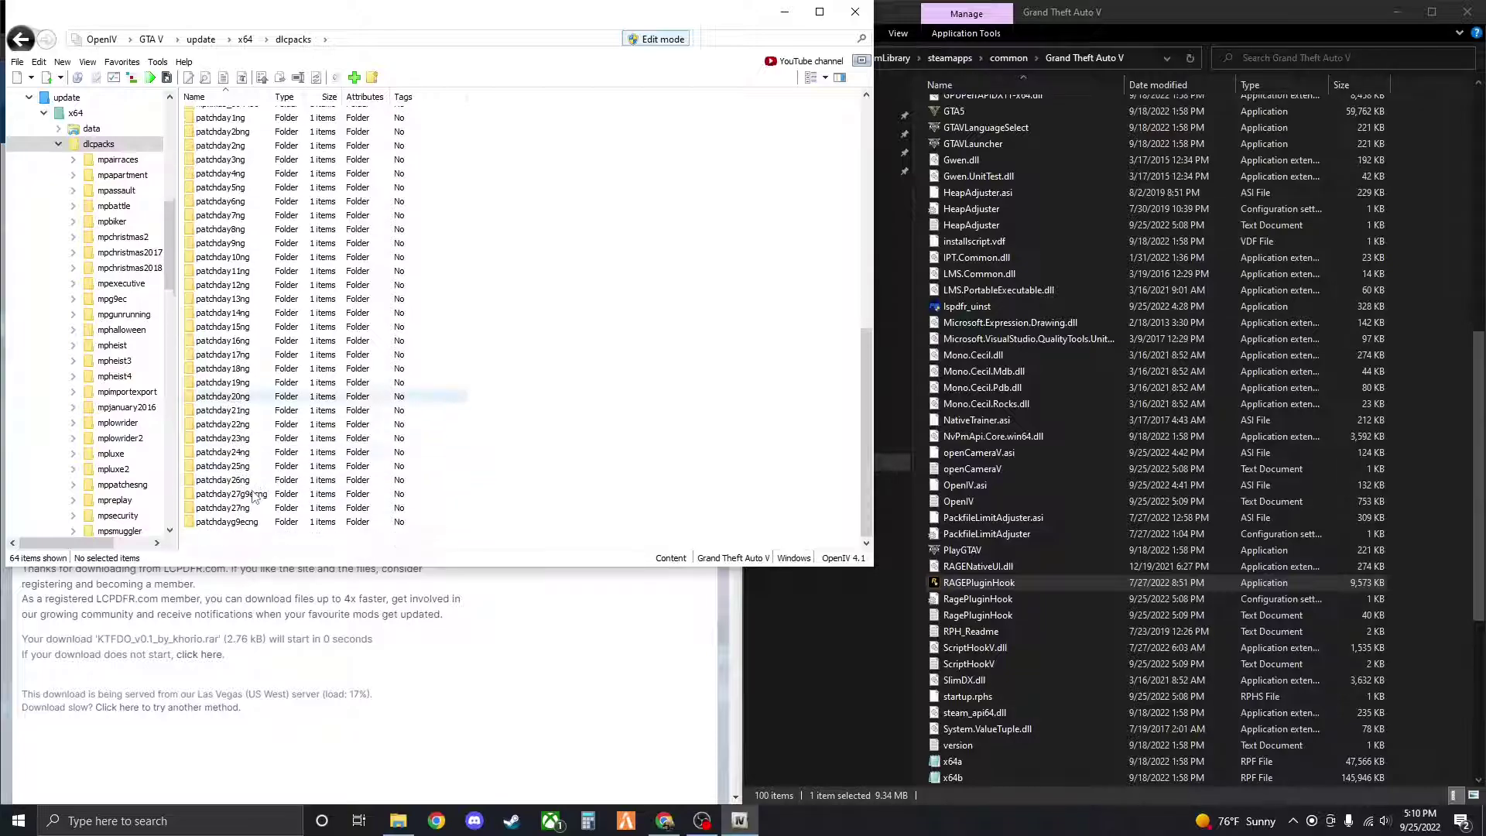
double_click(244, 398)
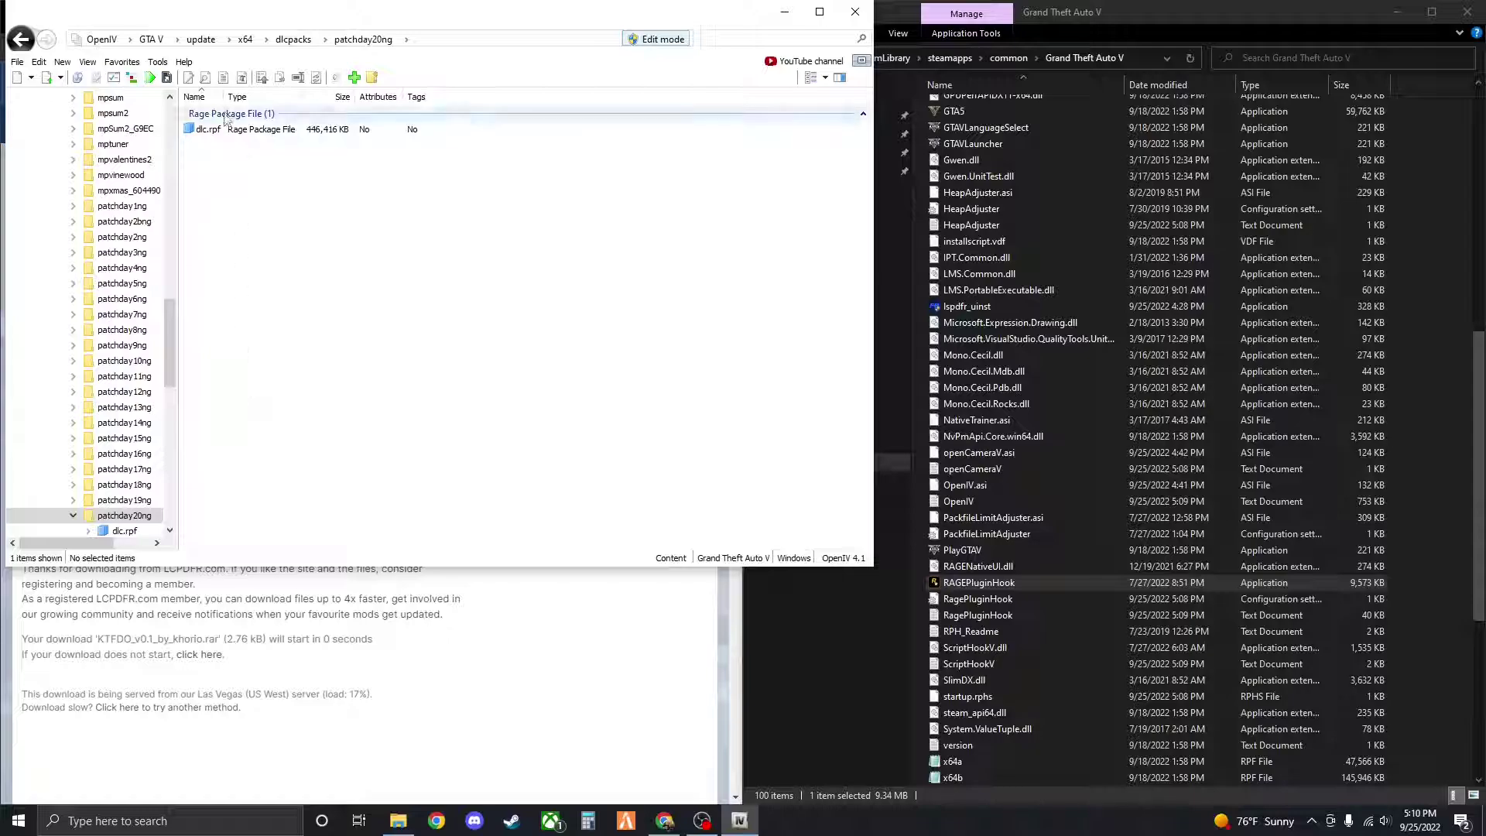
double_click(224, 132)
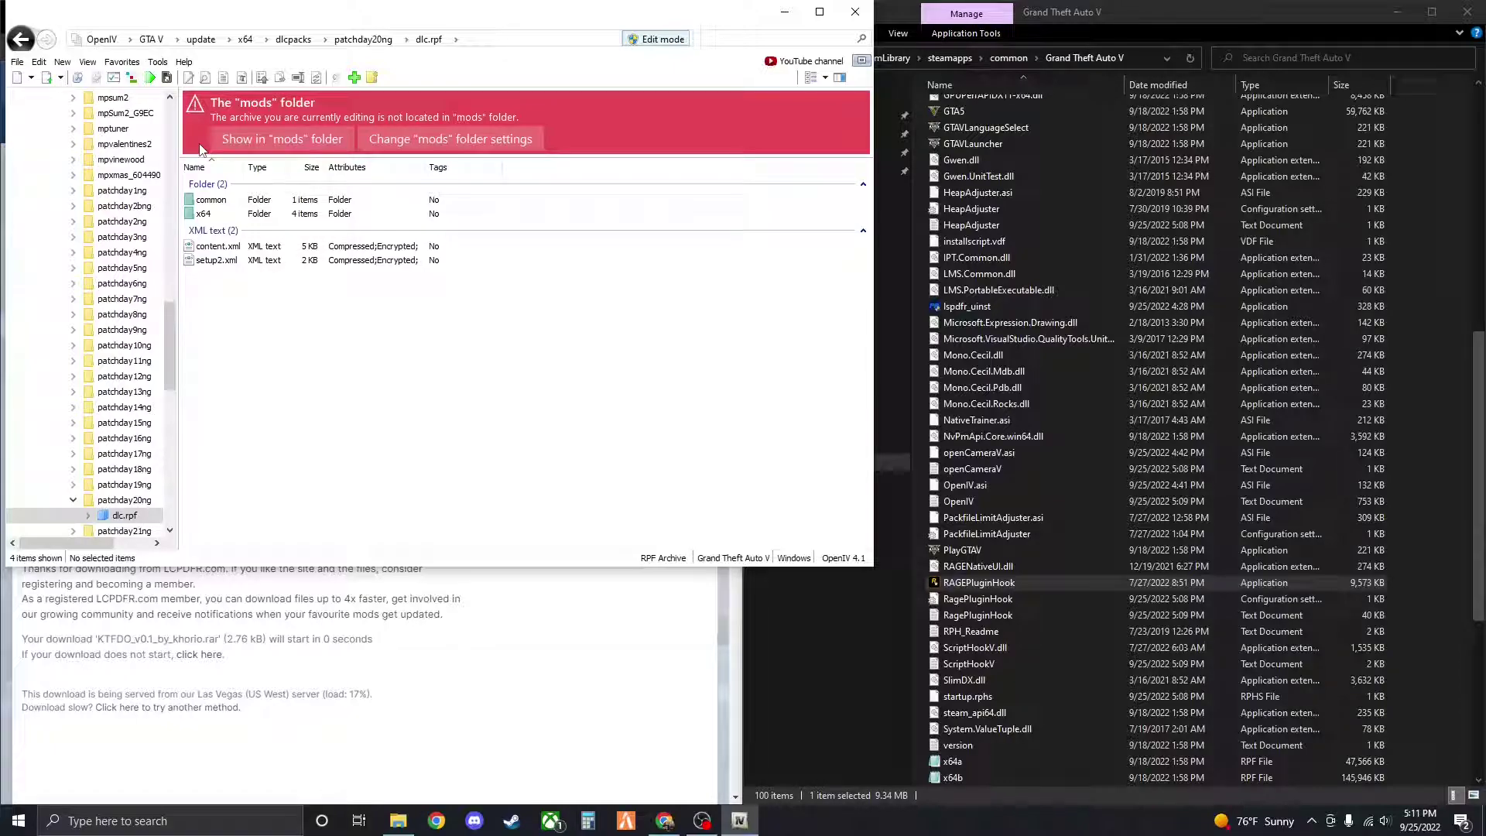
left_click(245, 139)
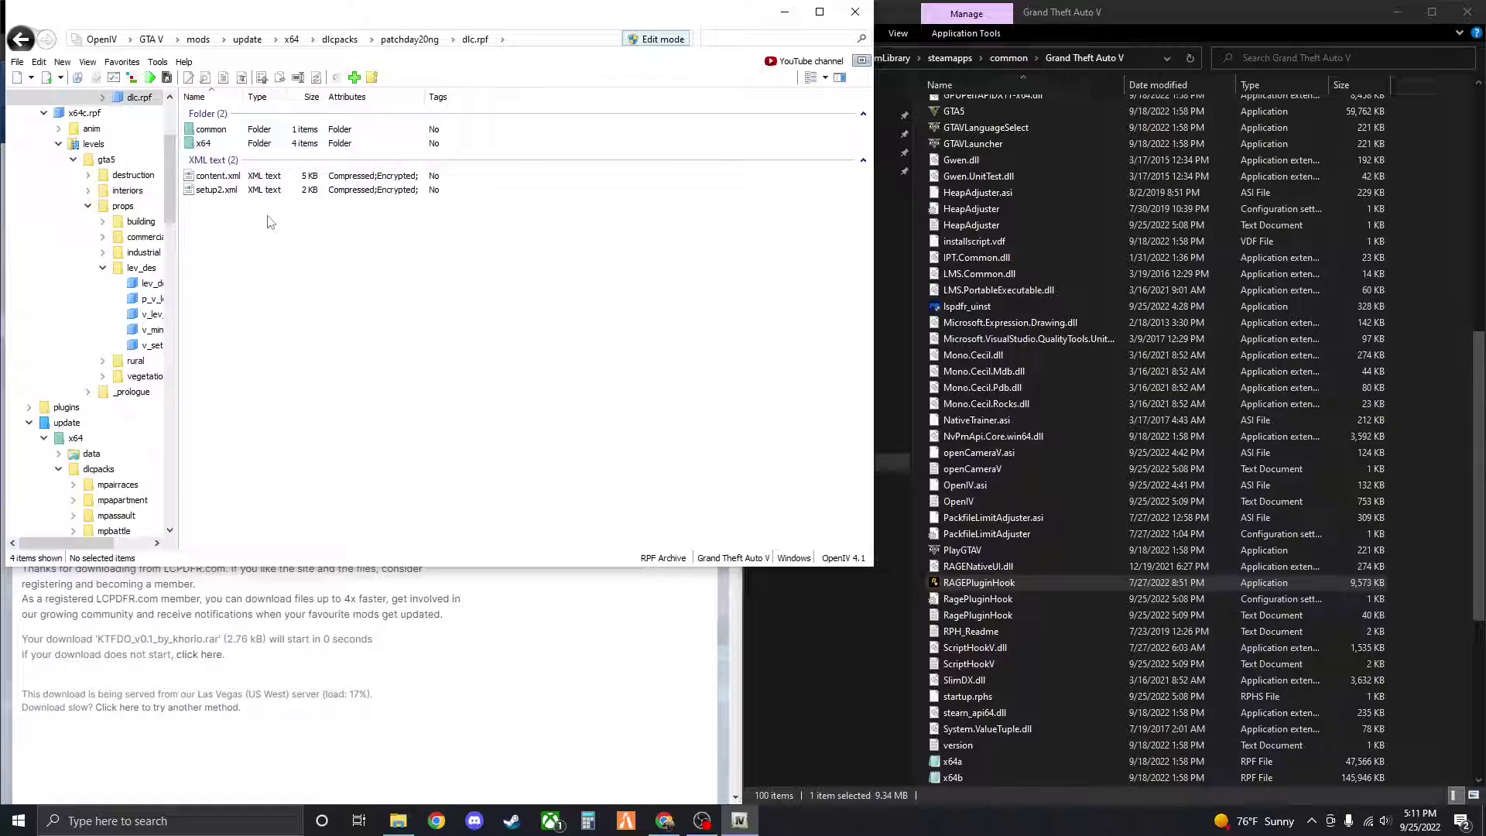
Open vehicles.rpf under x64\levels\gta5 in the mods copy of patchday20ng's dlc.rpf
double_click(236, 147)
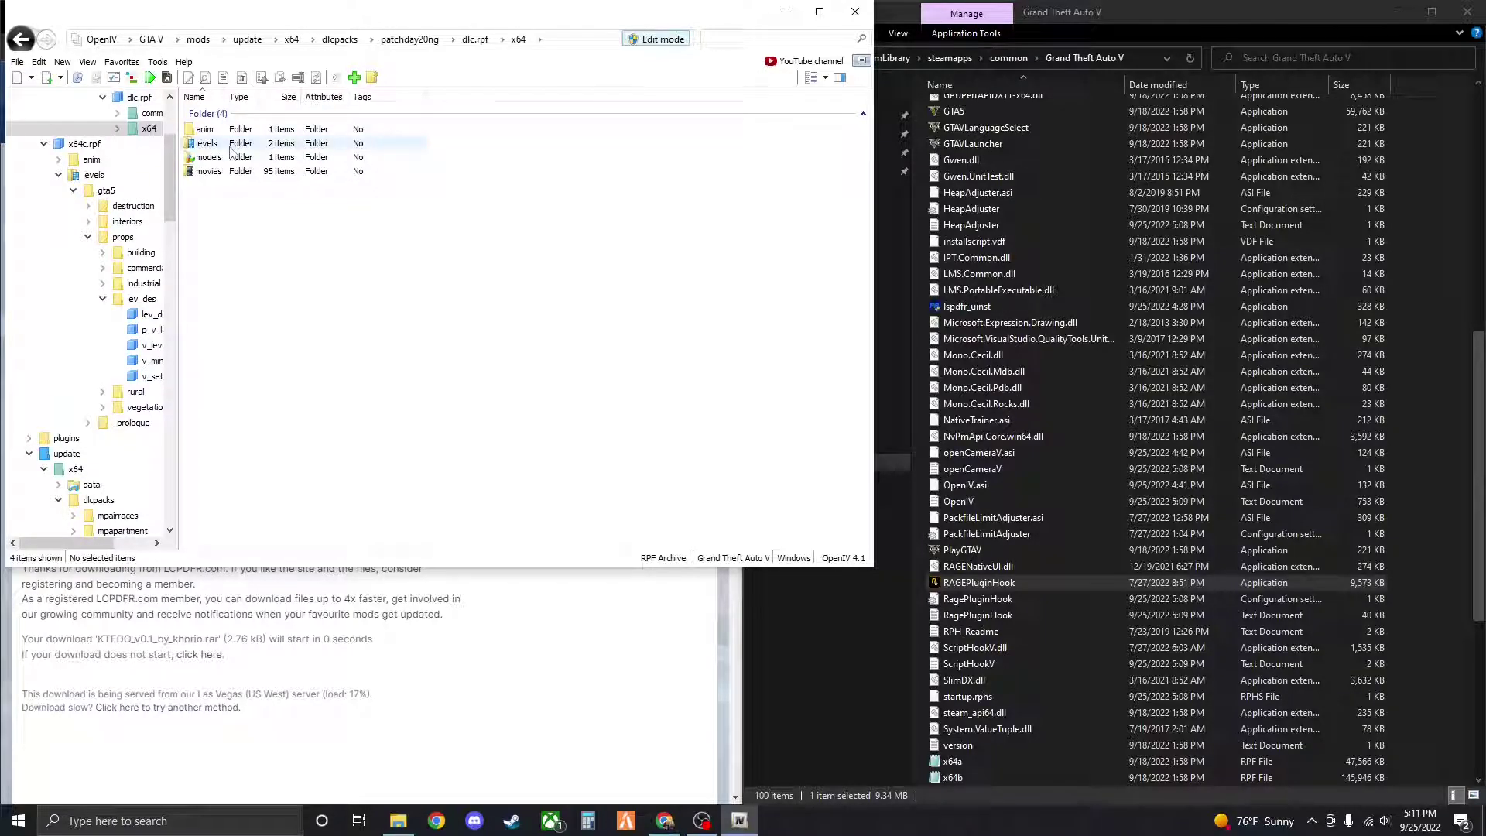
double_click(230, 146)
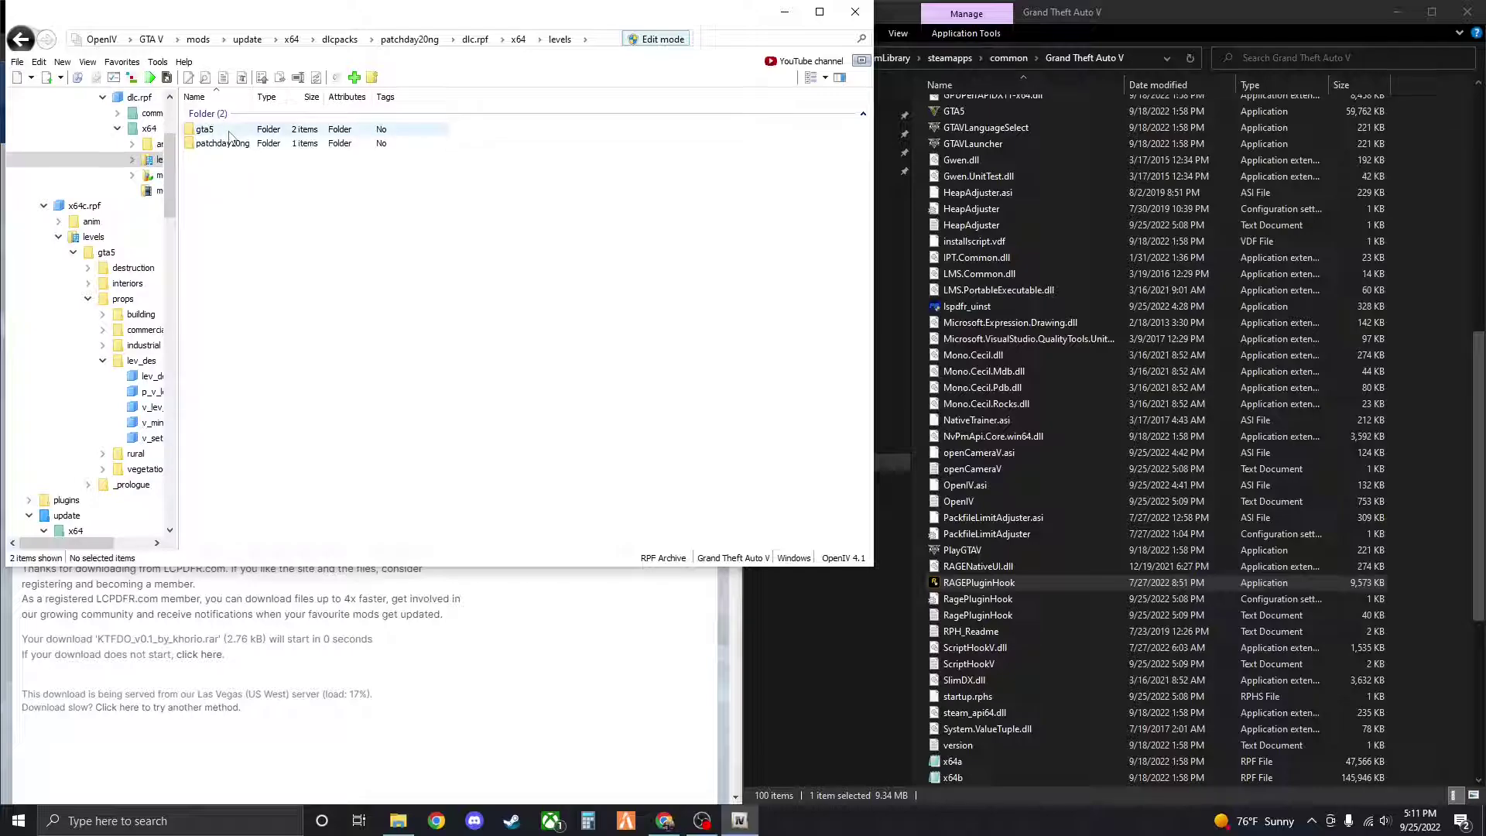
double_click(229, 132)
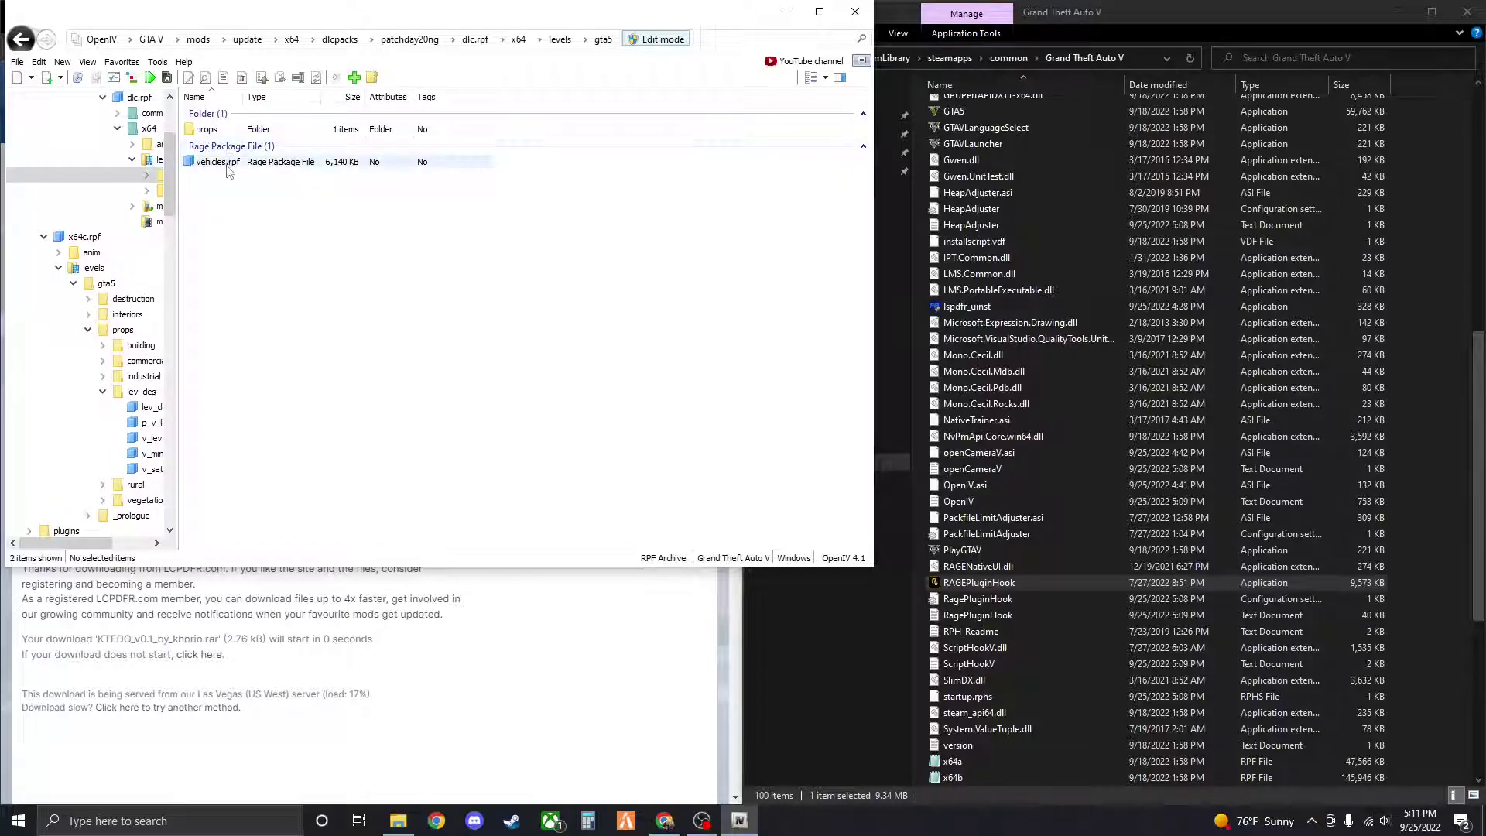
double_click(219, 162)
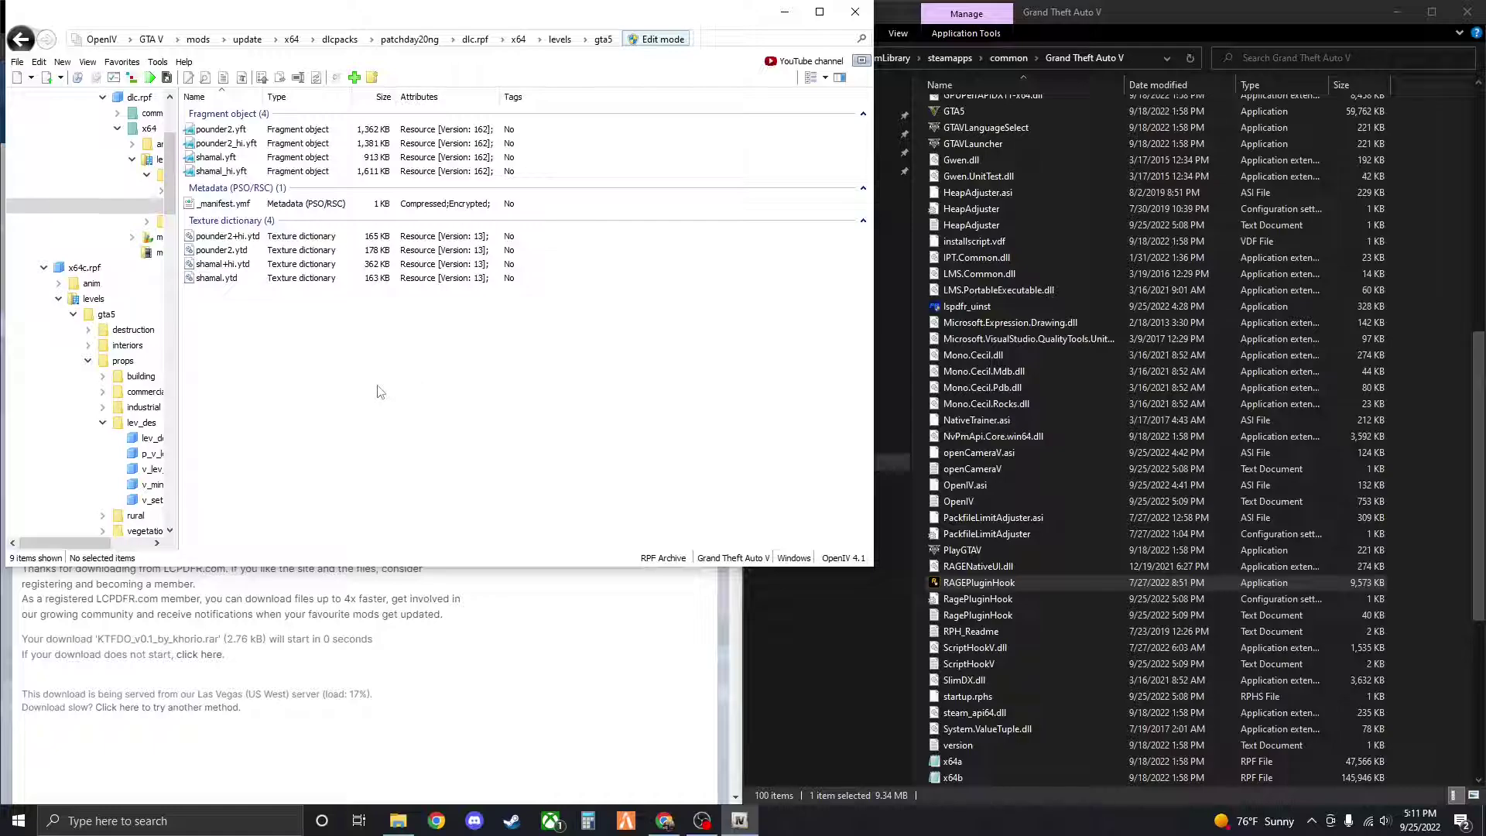
Move the OpenIV window clear of the browser and review the Blaine County Sheriff, Highway Patrol Mustang and LSPD vehicle pack pages
left_click_drag(468, 17, 842, 235)
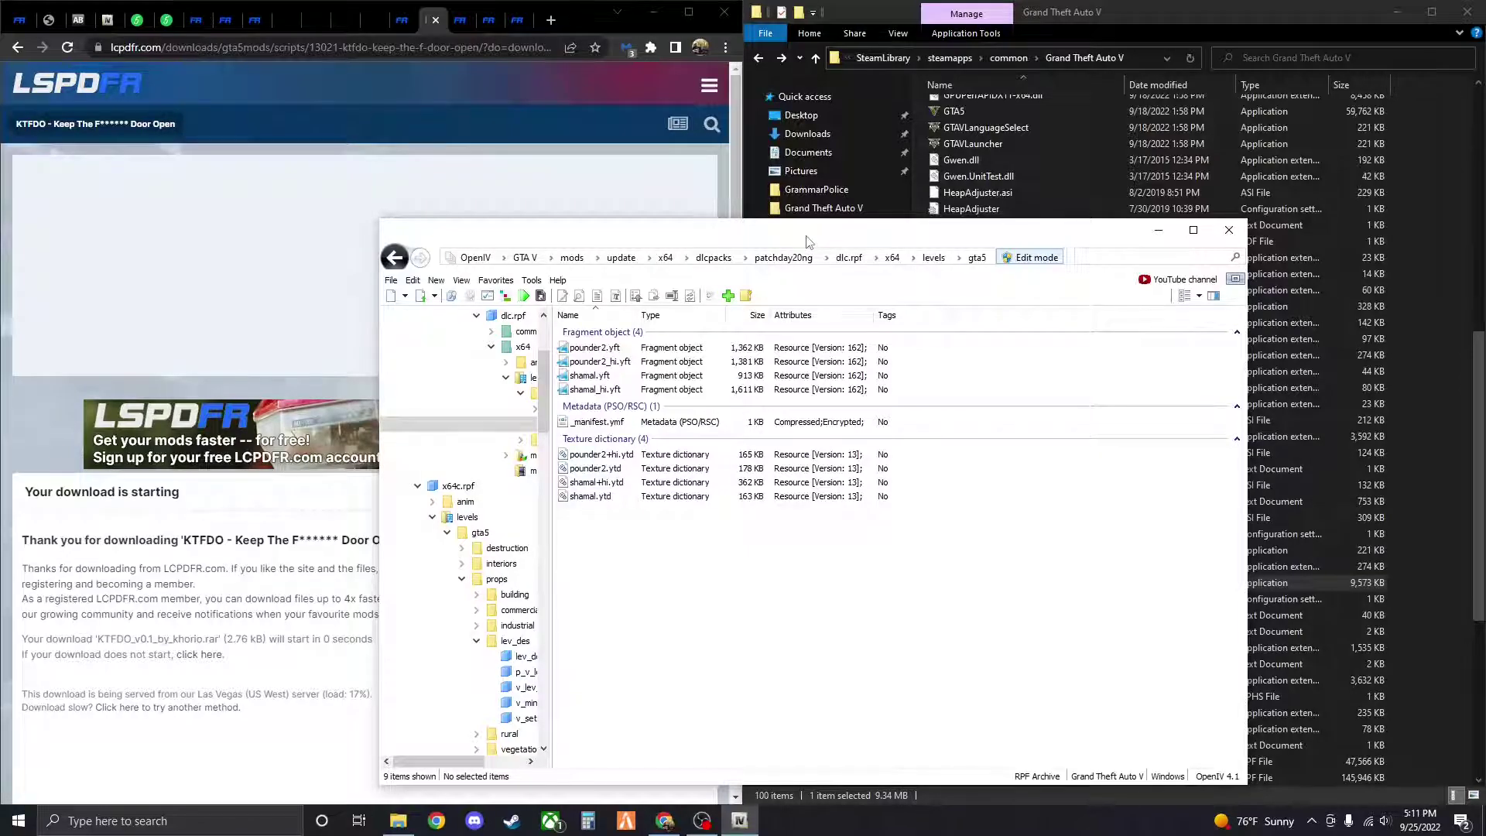
left_click_drag(807, 242, 1169, 258)
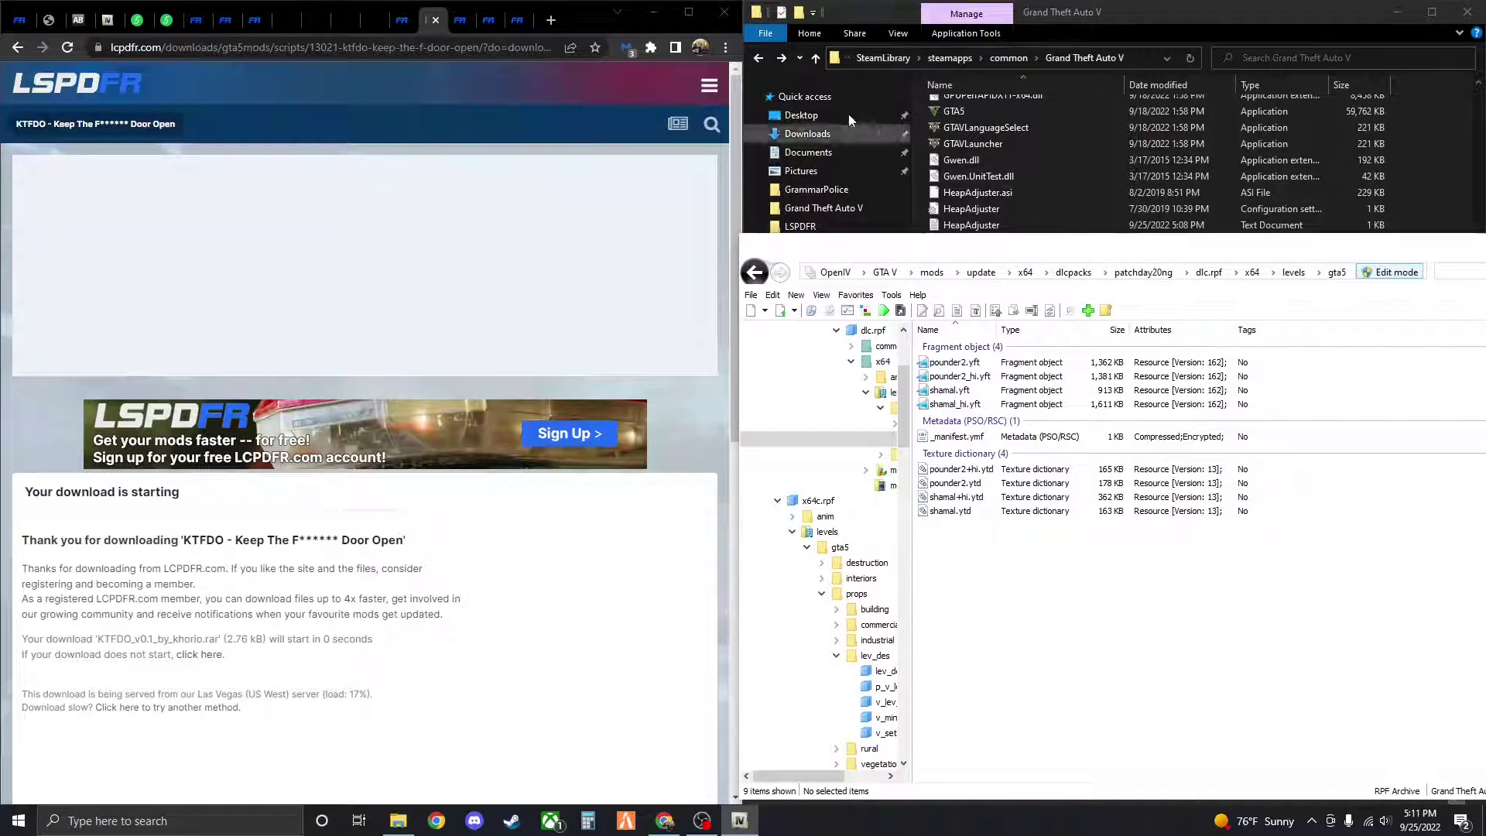
left_click(461, 23)
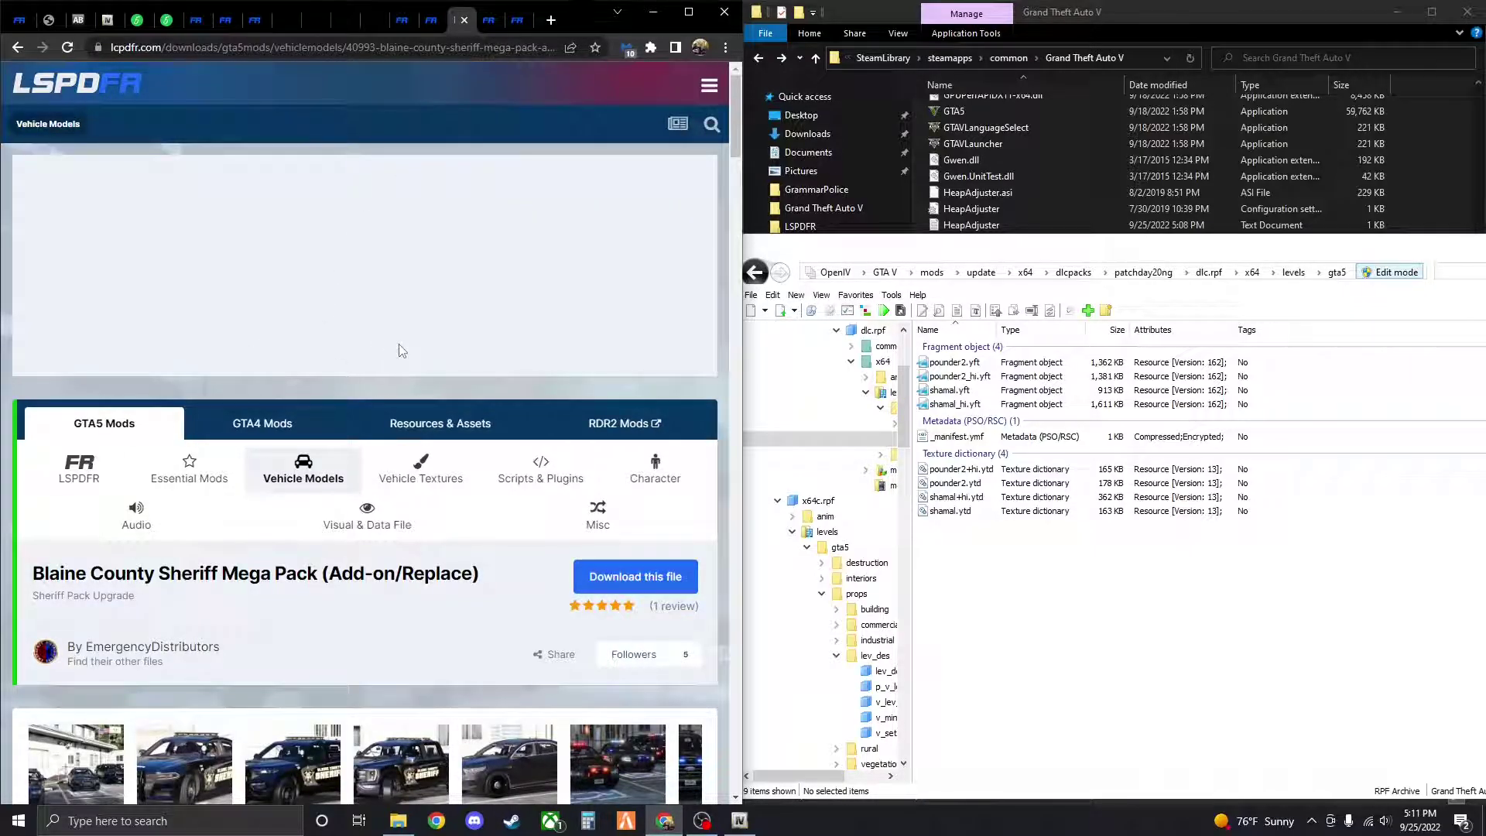
left_click(482, 23)
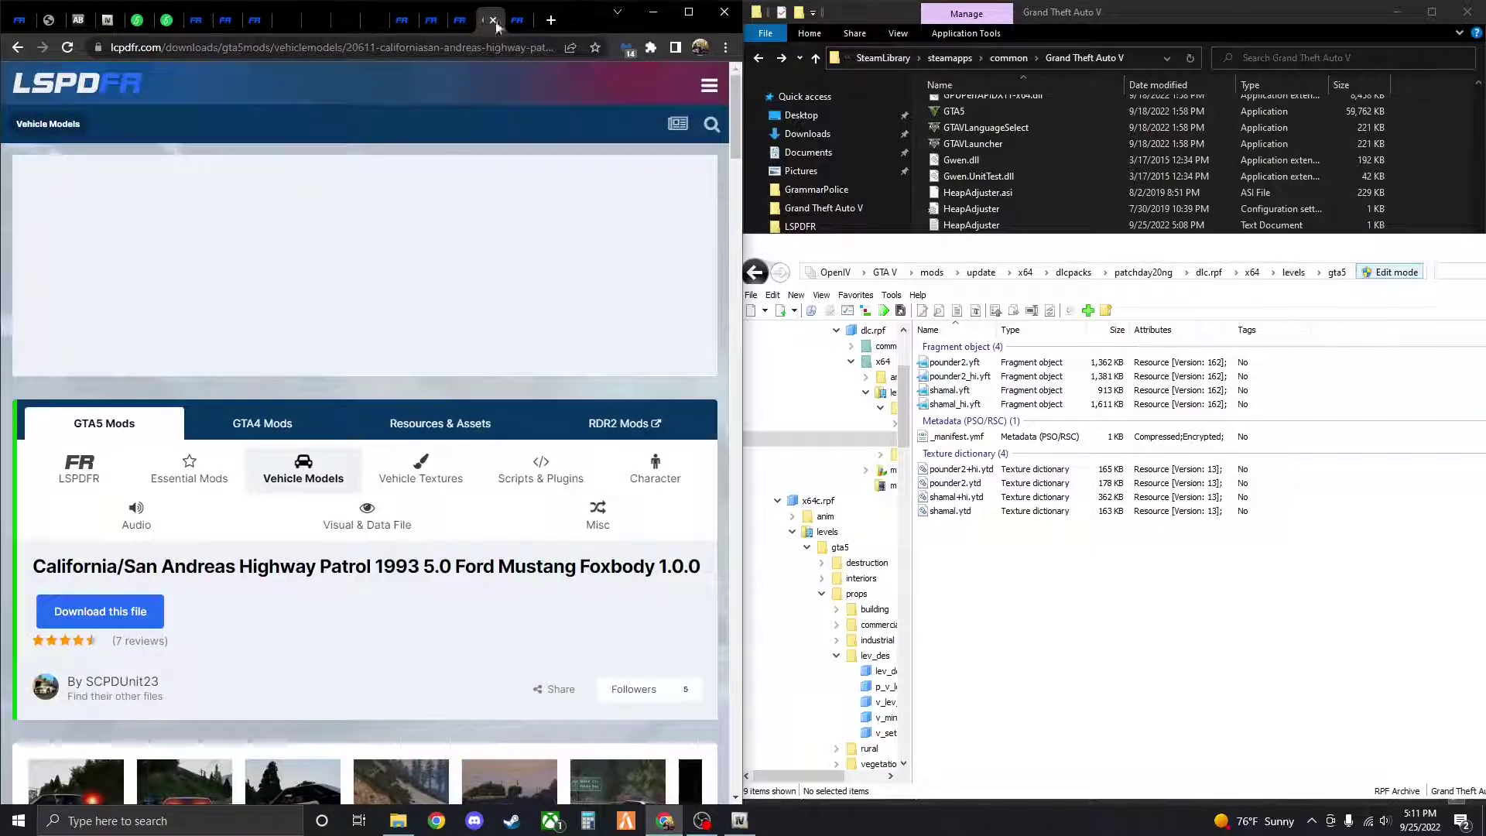
left_click(521, 23)
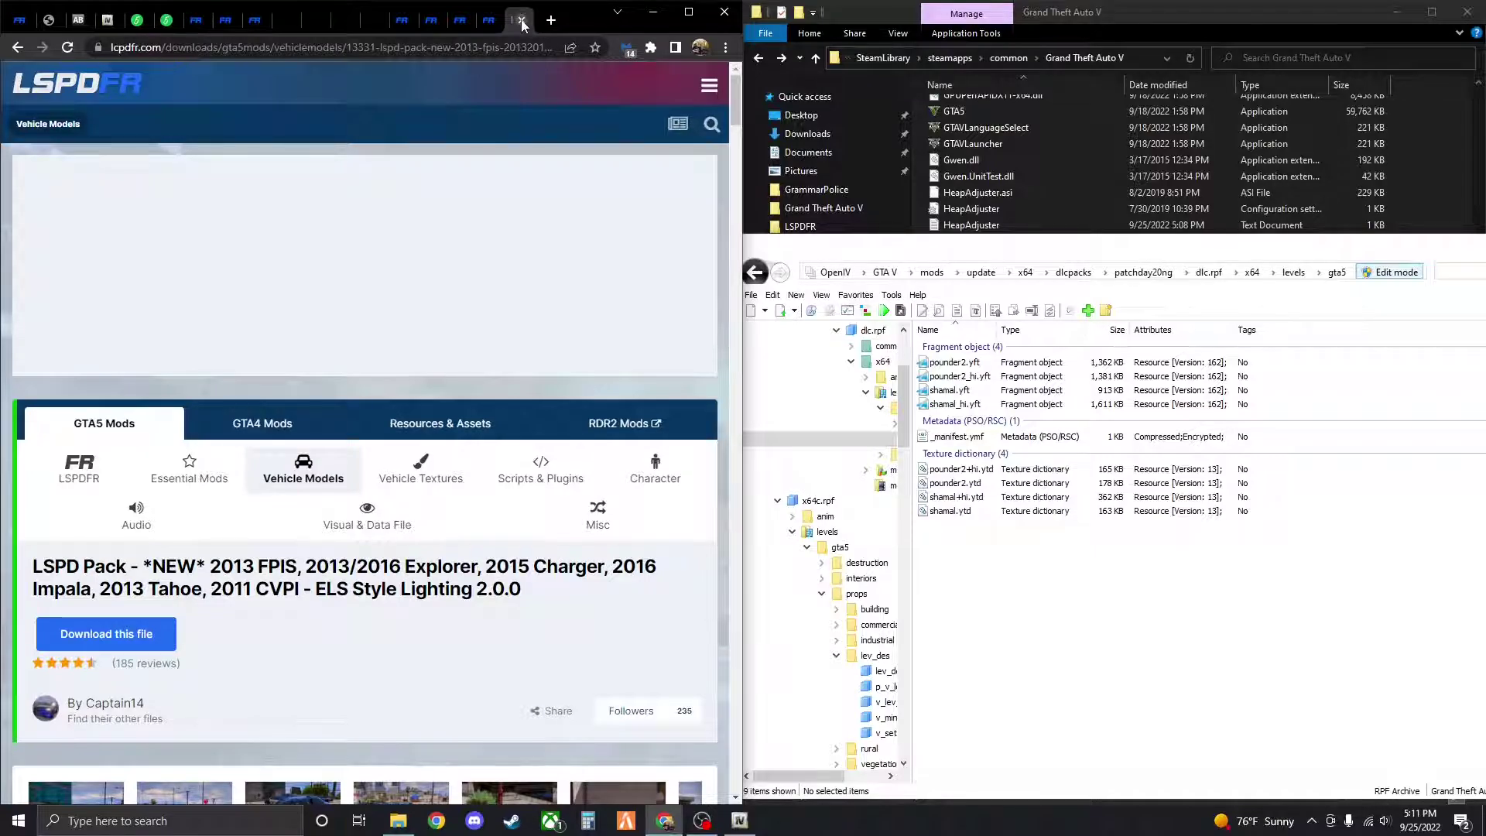
Download the Blaine County Sheriff Mega Pack, Highway Patrol 1993 Mustang Foxbody and LSPD Pack 2.0.0, and open their archives in WinRAR
left_click(462, 21)
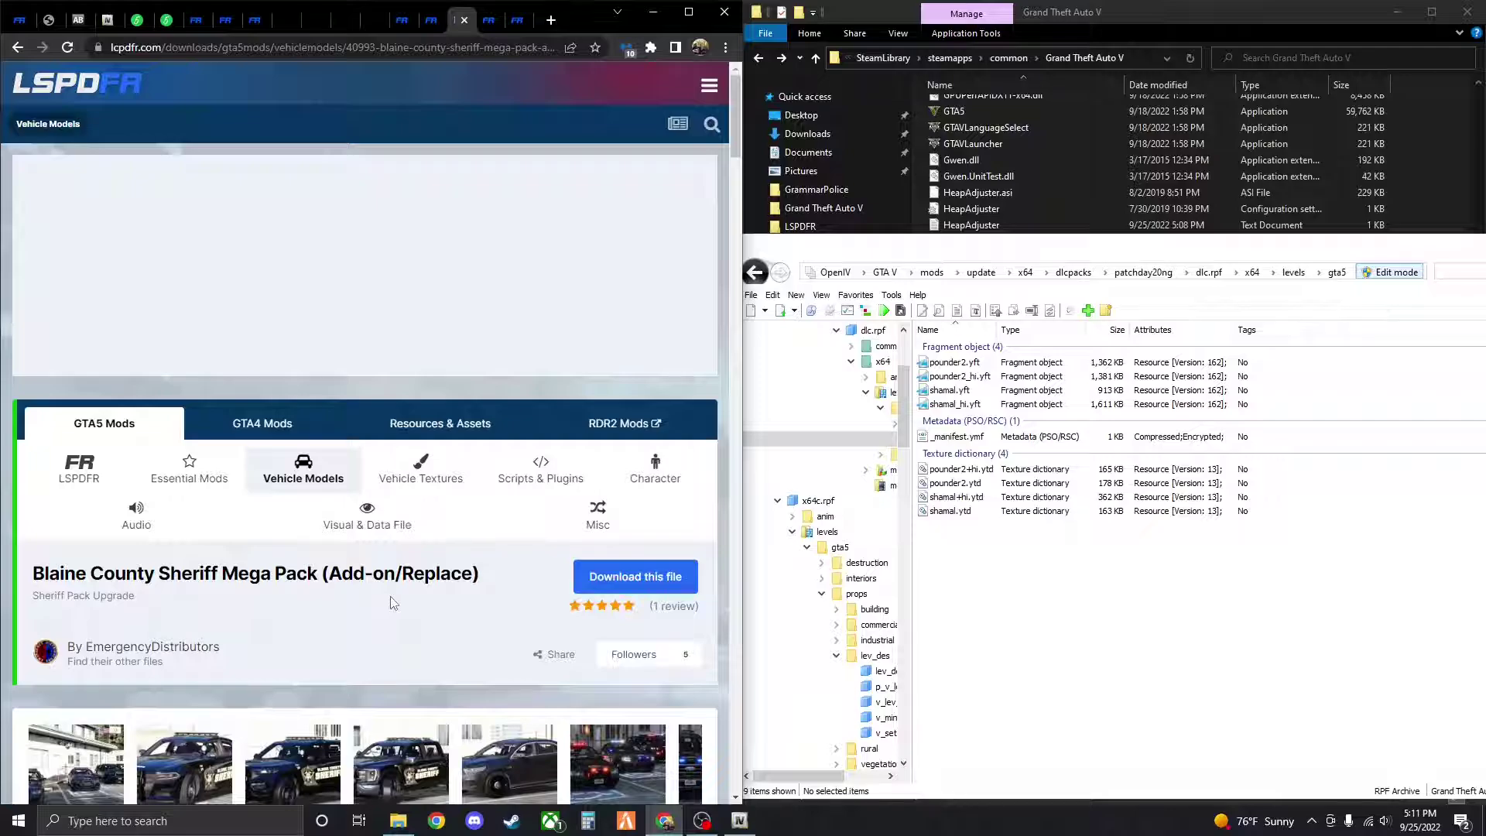
left_click(609, 578)
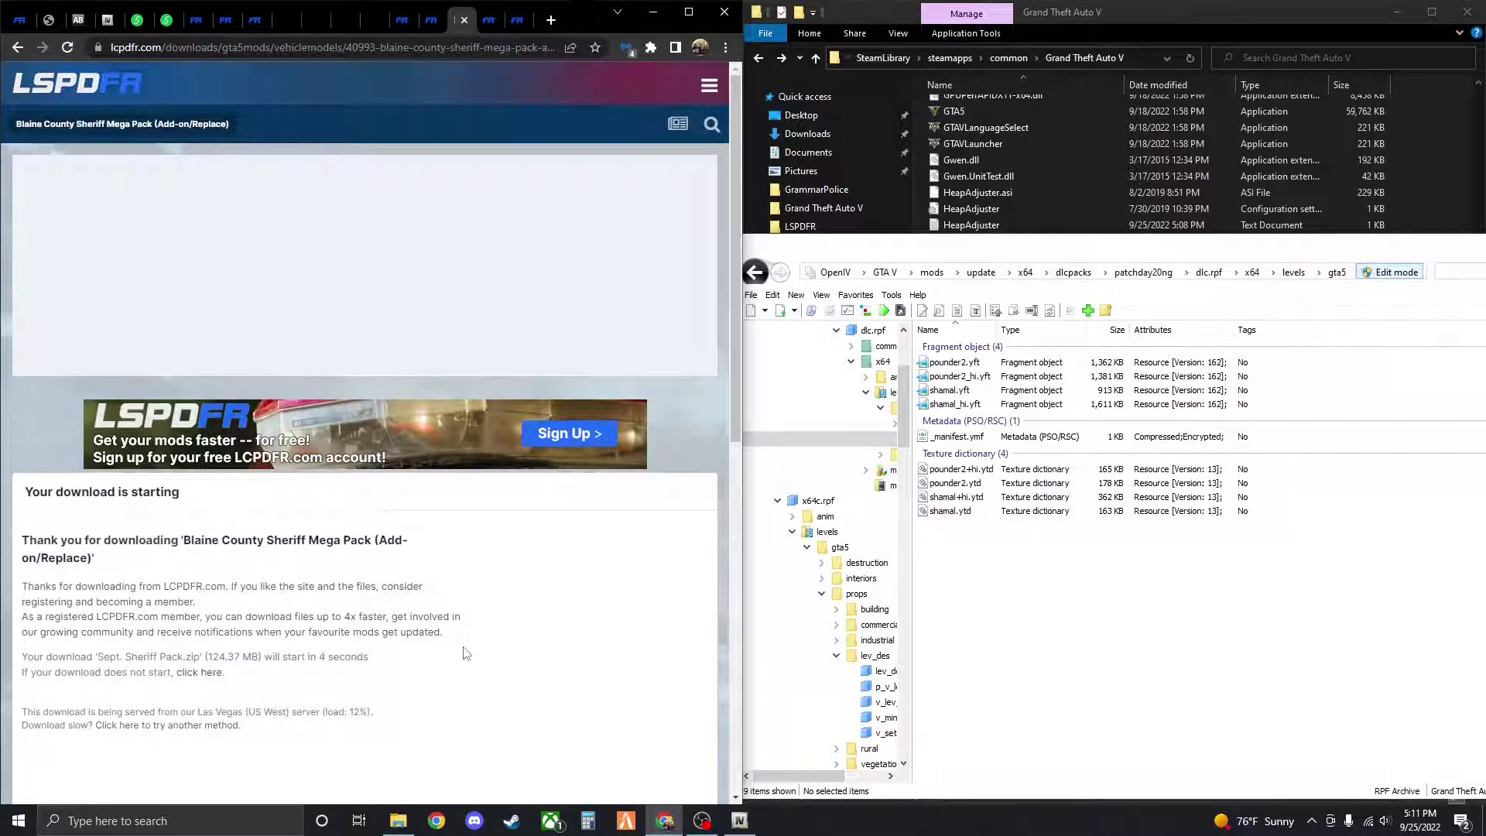
left_click(481, 20)
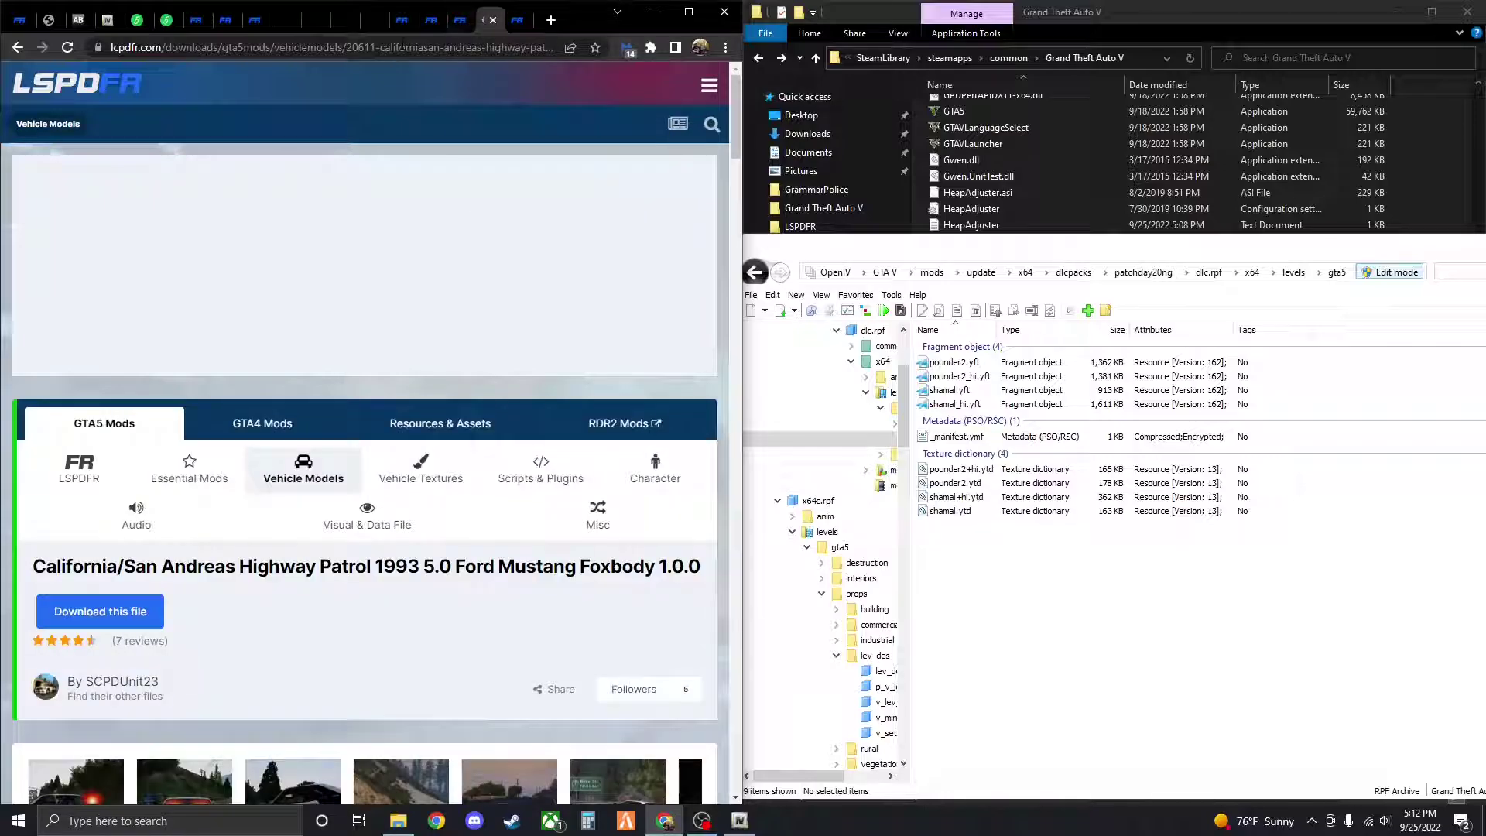
left_click(108, 613)
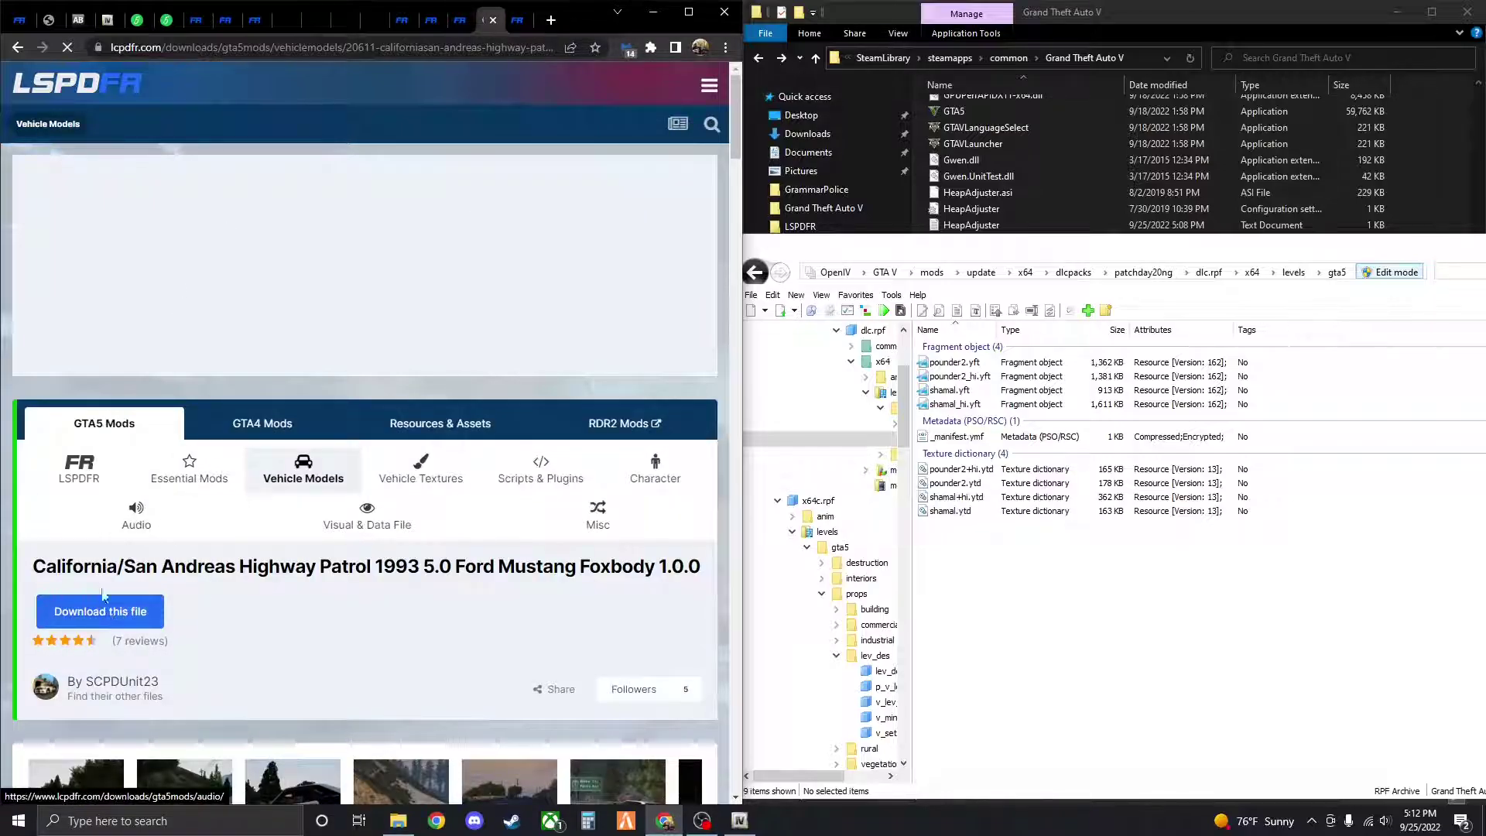
left_click(514, 23)
left_click(84, 639)
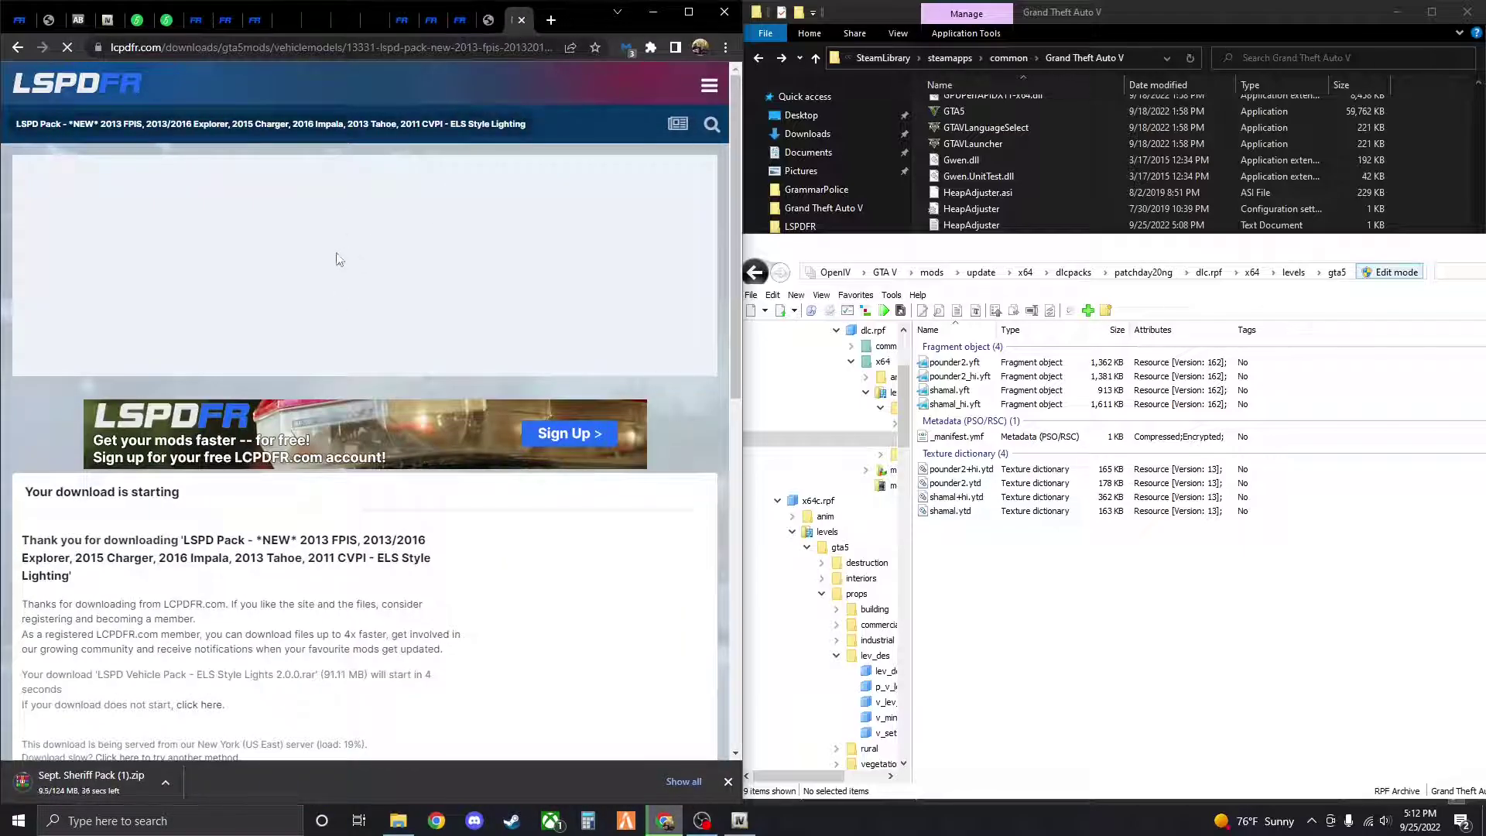
left_click(68, 775)
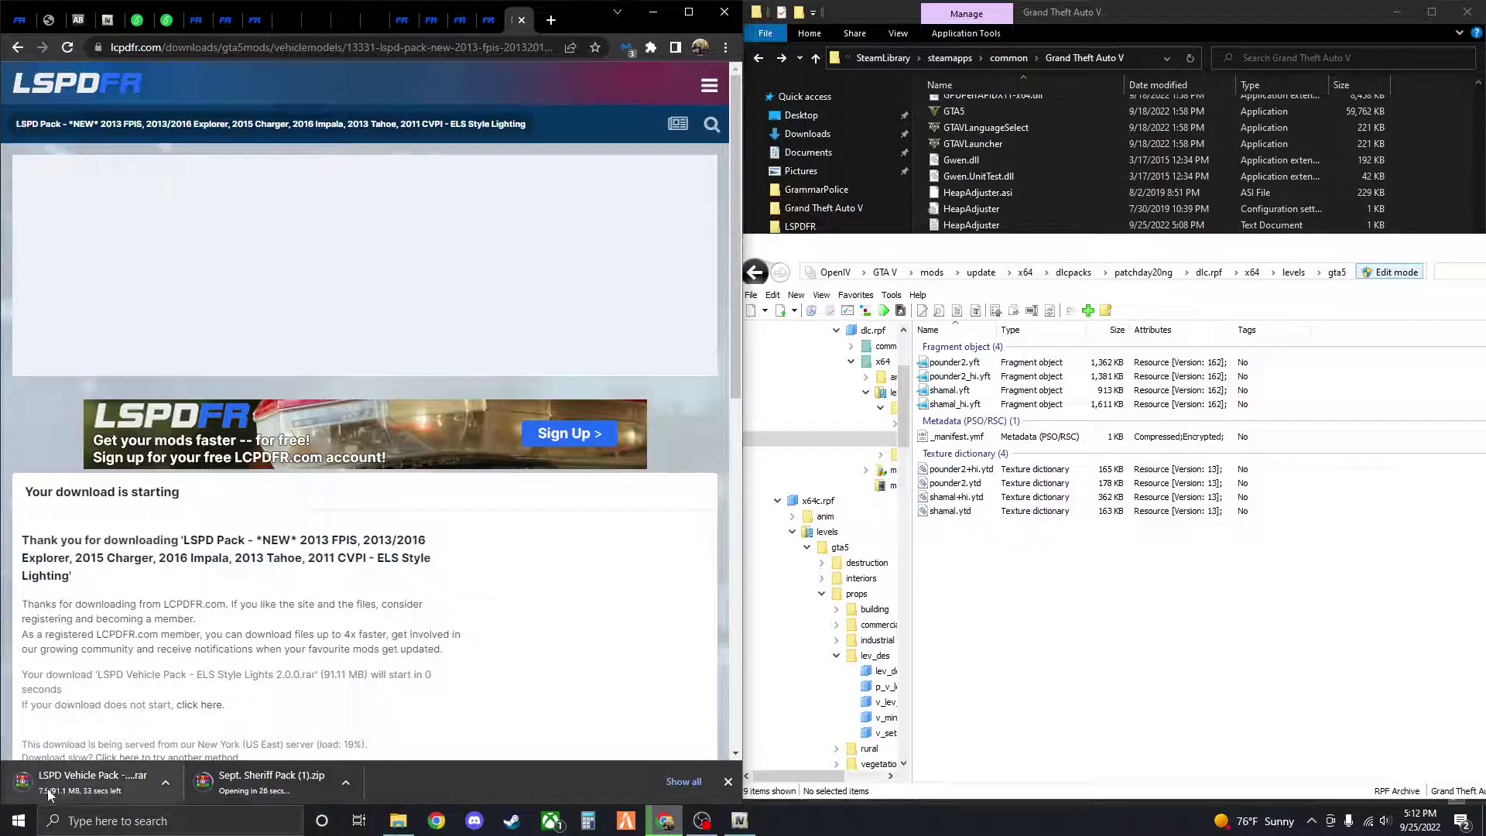
left_click(48, 788)
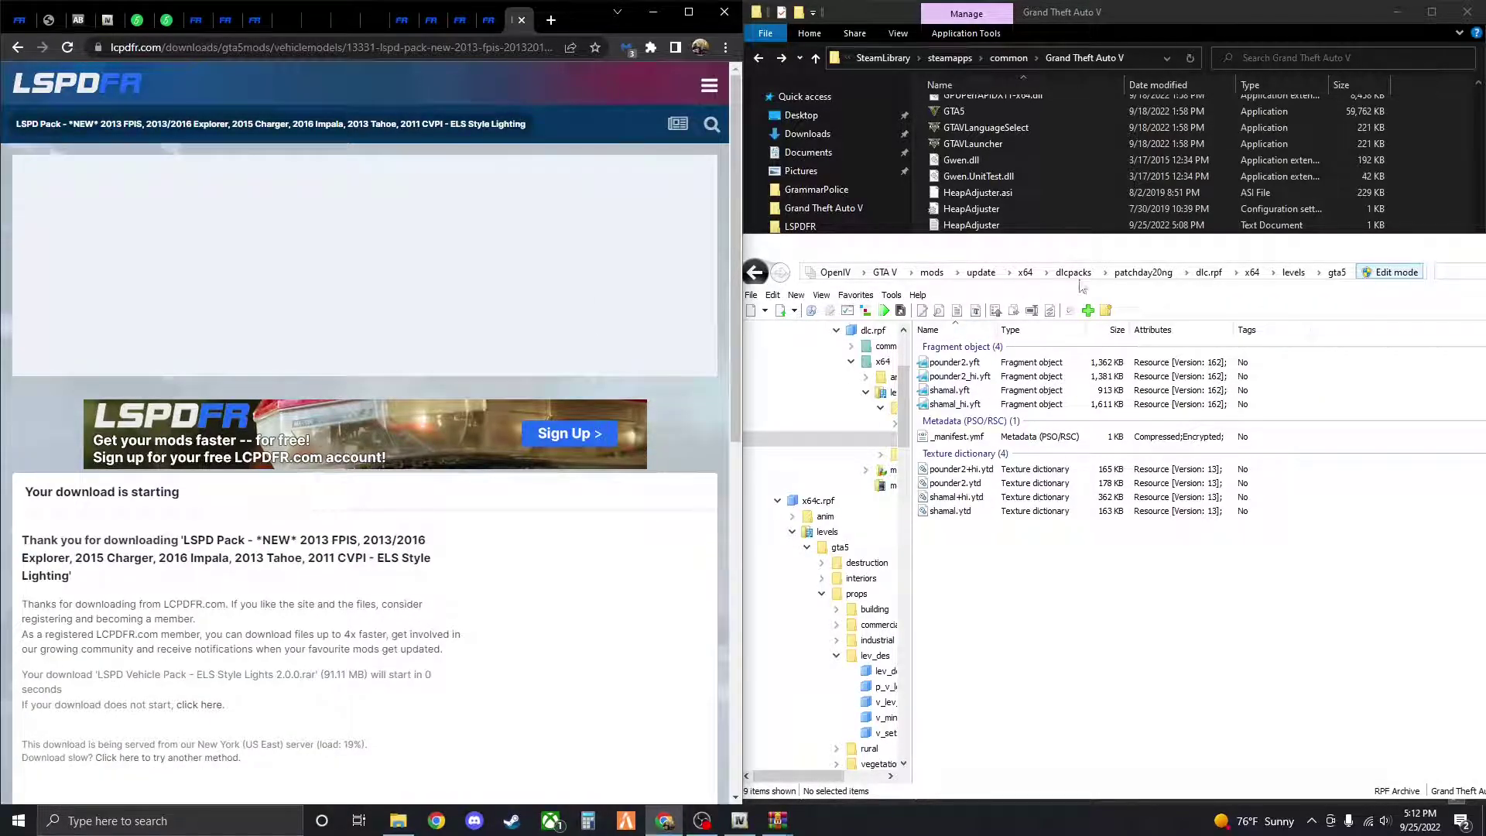
Switch to the CHP-SAHP 1993 Ford Mustang Foxbody archive in WinRAR and open its Vehicle Files folder
left_click_drag(1102, 248, 383, 222)
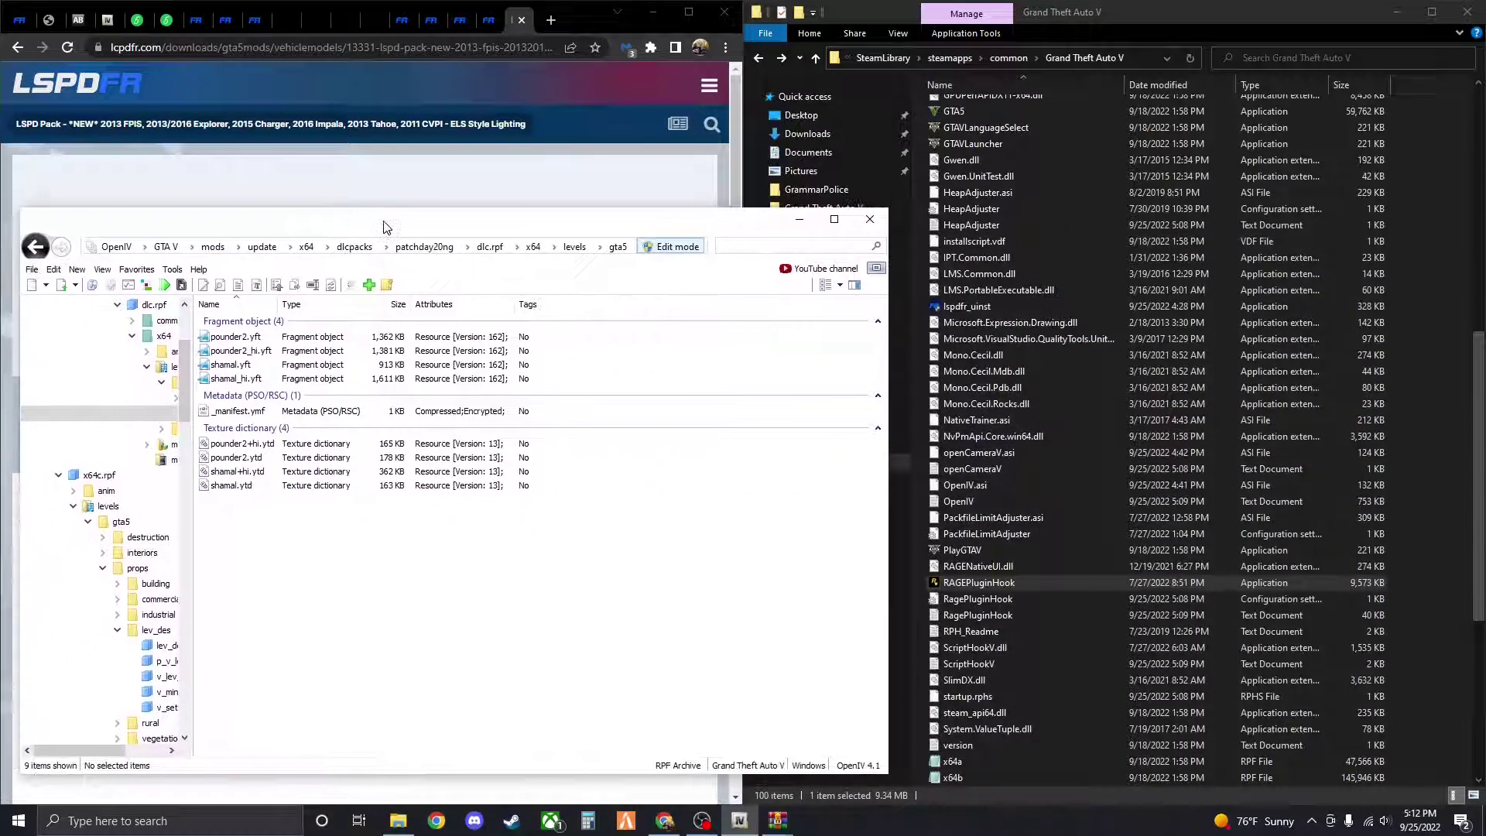
mouse_move(780, 822)
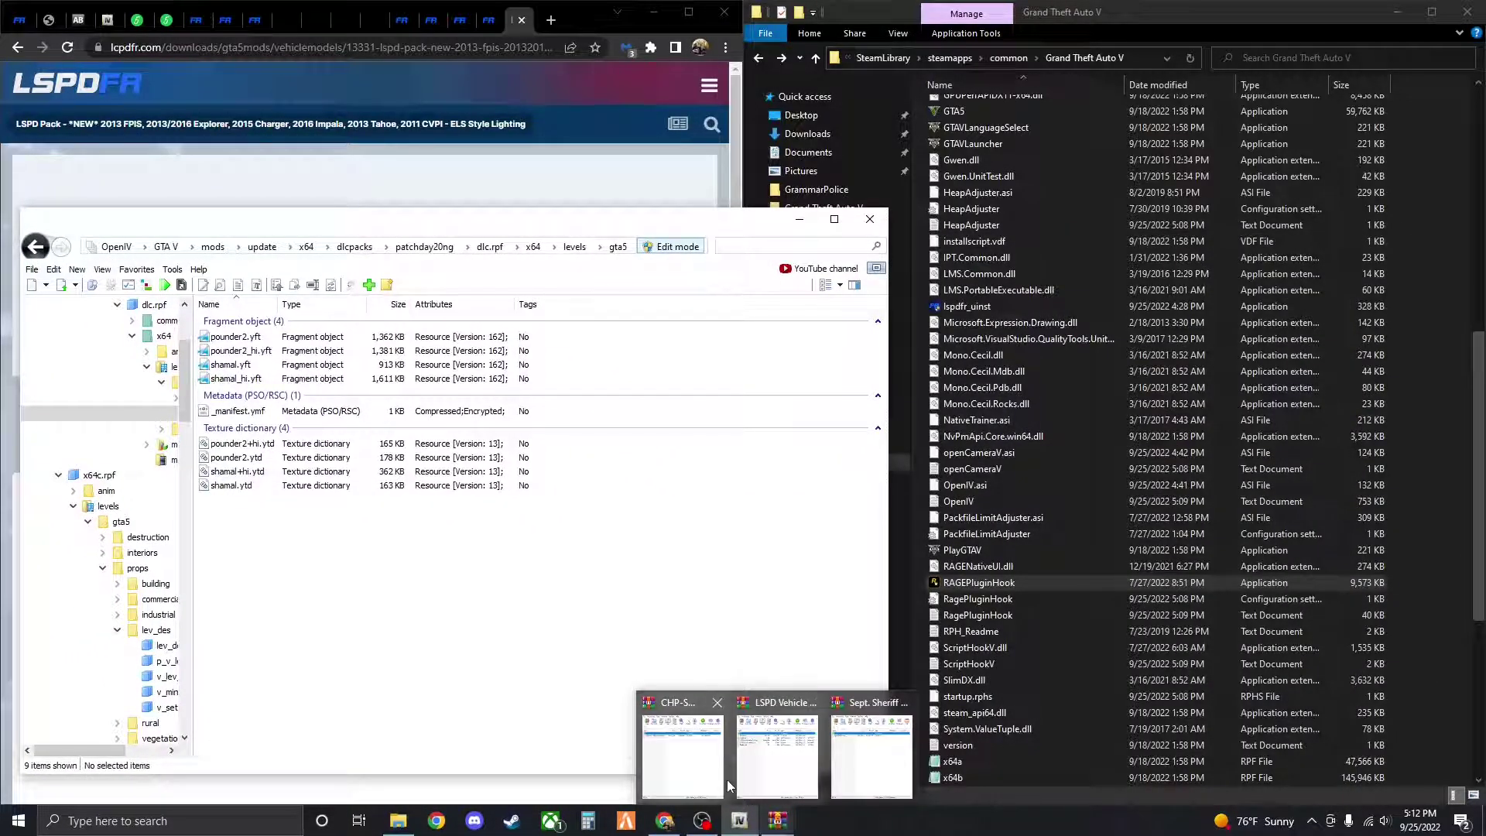
mouse_move(727, 778)
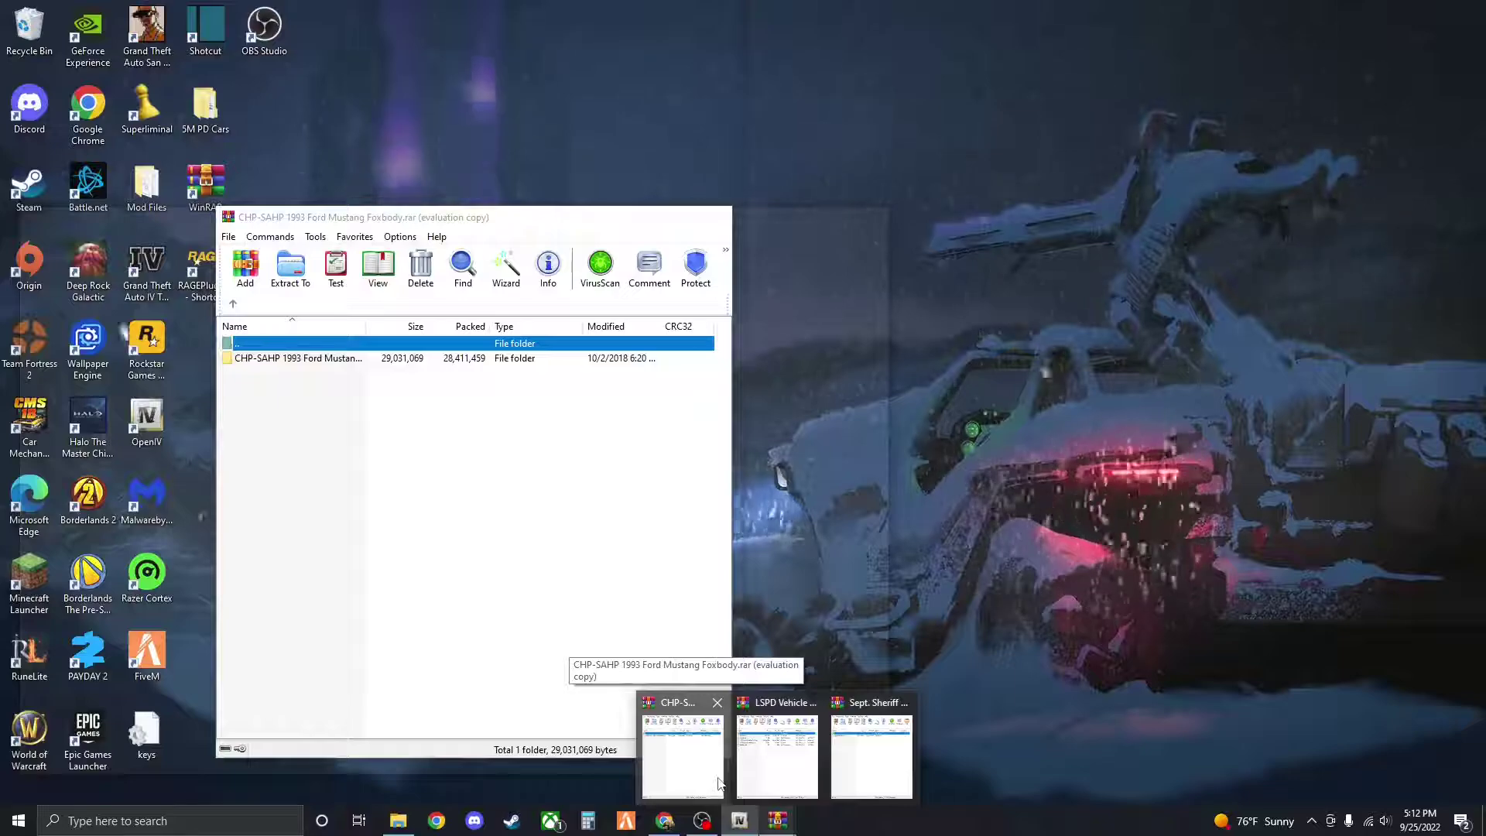
left_click(720, 782)
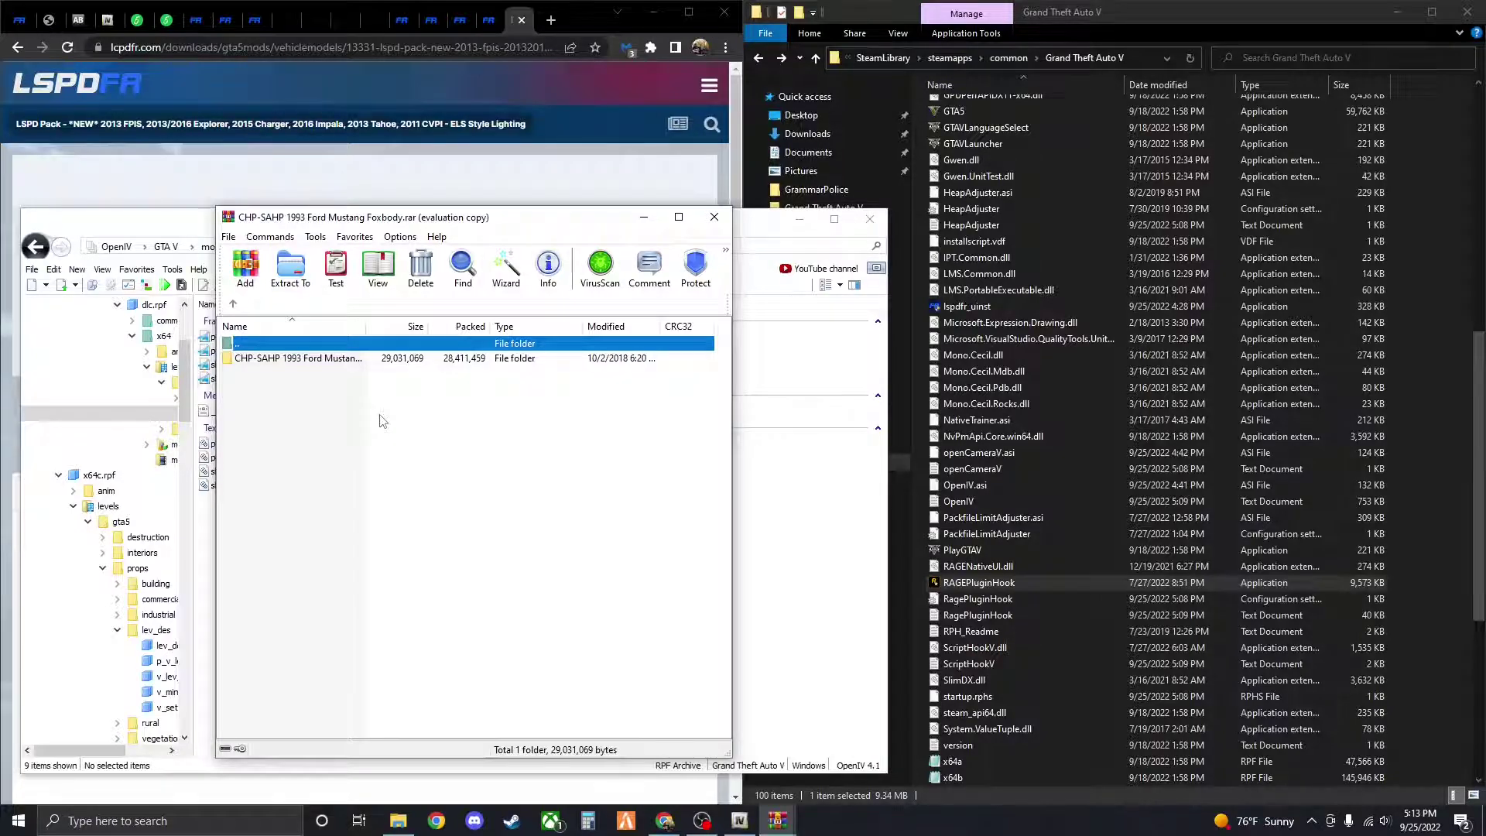
double_click(333, 363)
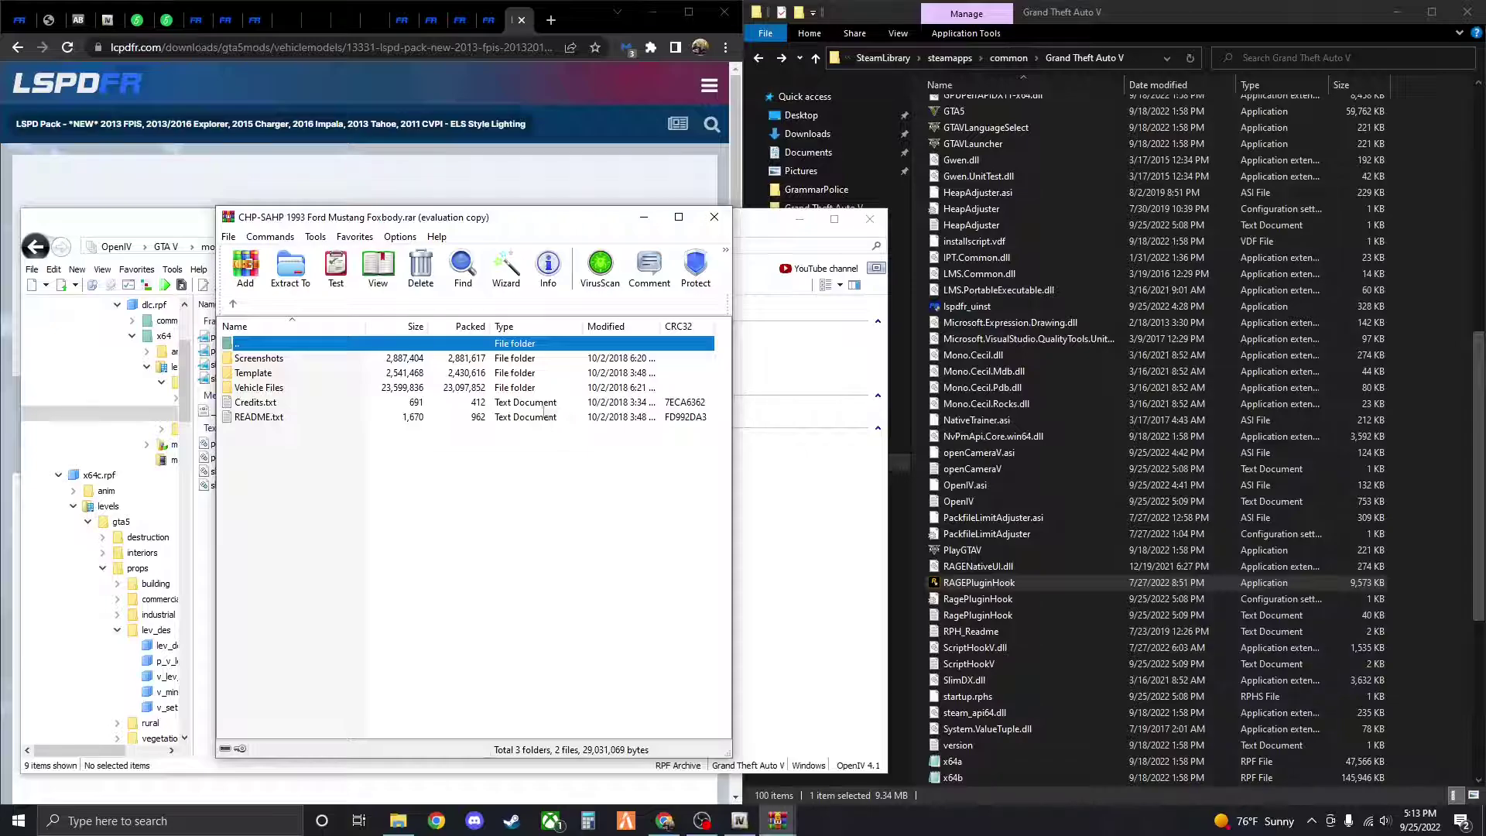
double_click(260, 388)
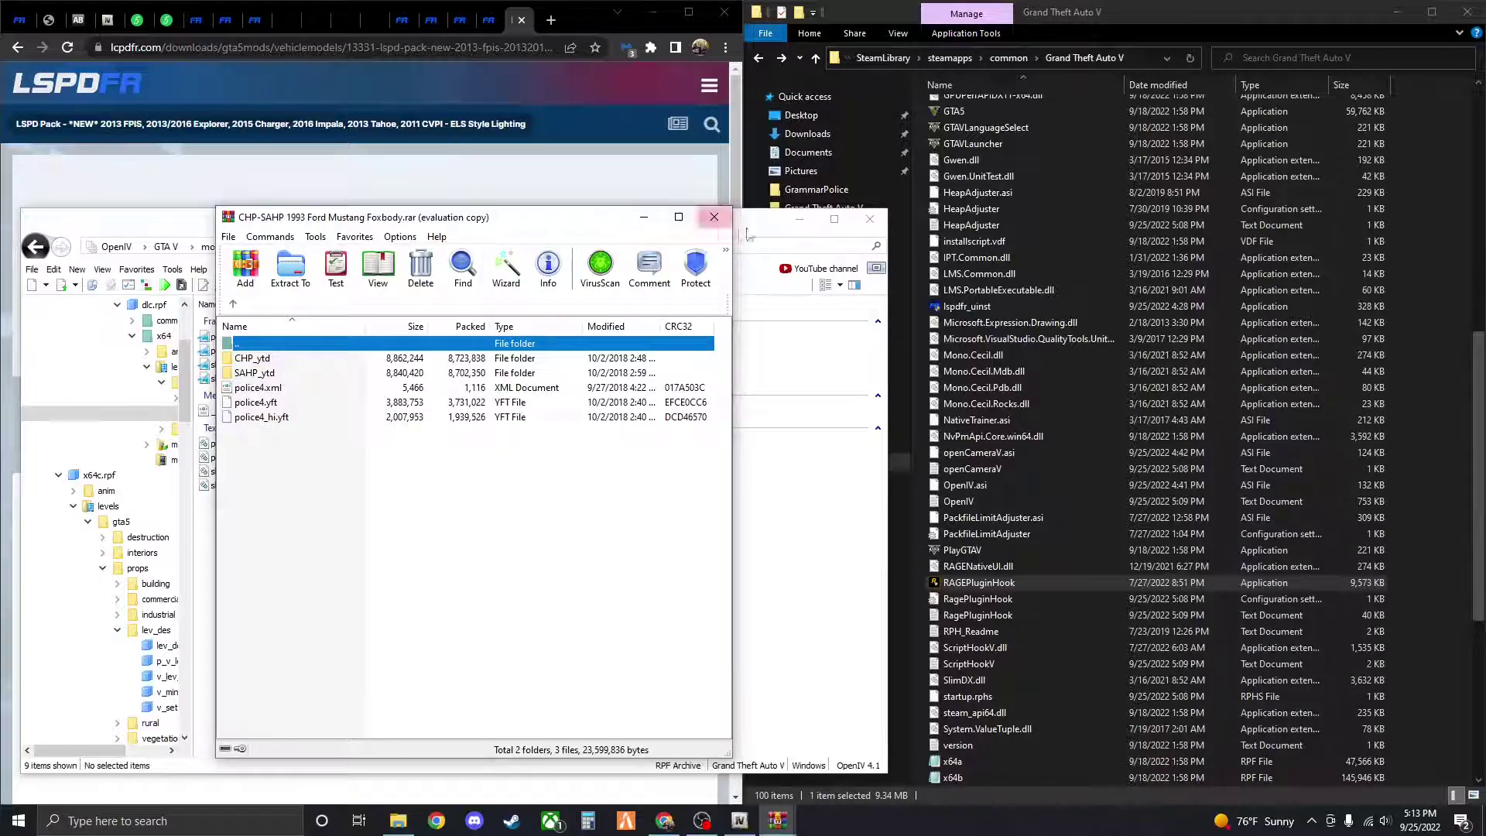
Add police4.yft, police4_hi.yft and the SAHP_ytd folder's police4.ytd from the Mustang archive to the open vehicles.rpf in OpenIV
left_click_drag(748, 232, 1291, 223)
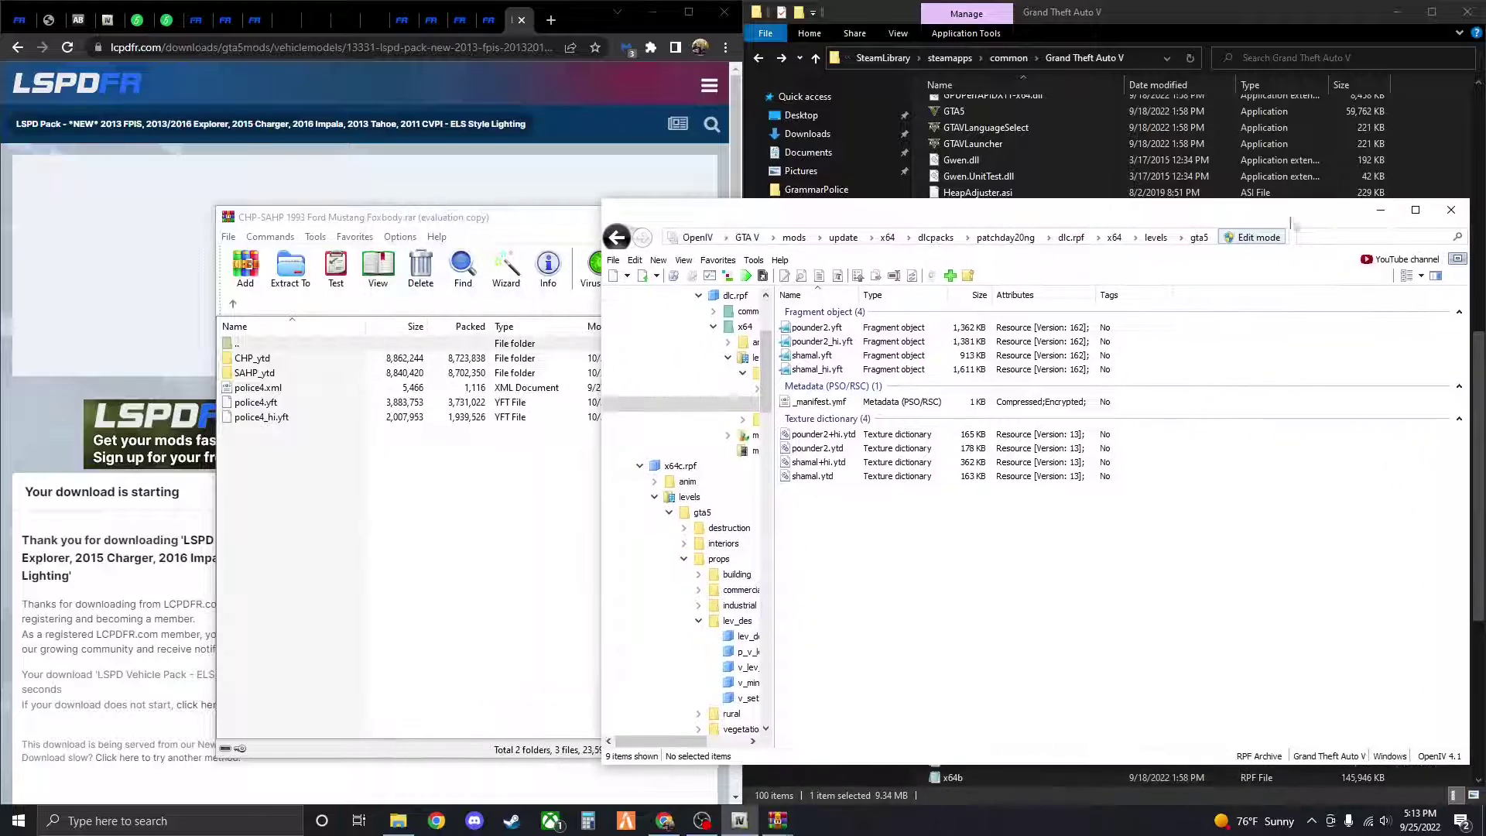
mouse_move(1053, 215)
left_mouse_down()
mouse_move(1174, 216)
mouse_move(1076, 220)
left_mouse_up()
left_click_drag(483, 221, 313, 194)
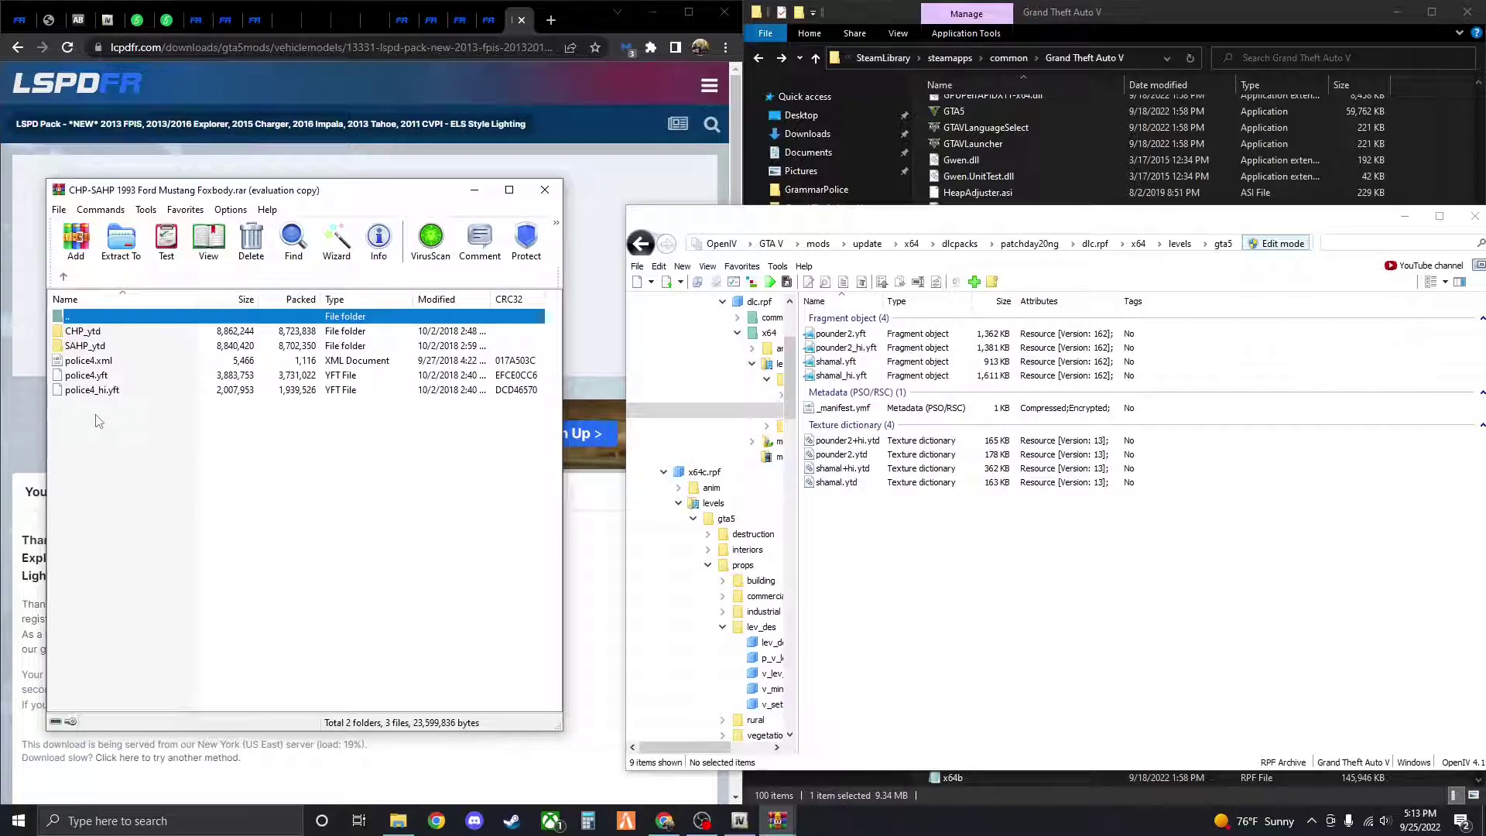
double_click(88, 347)
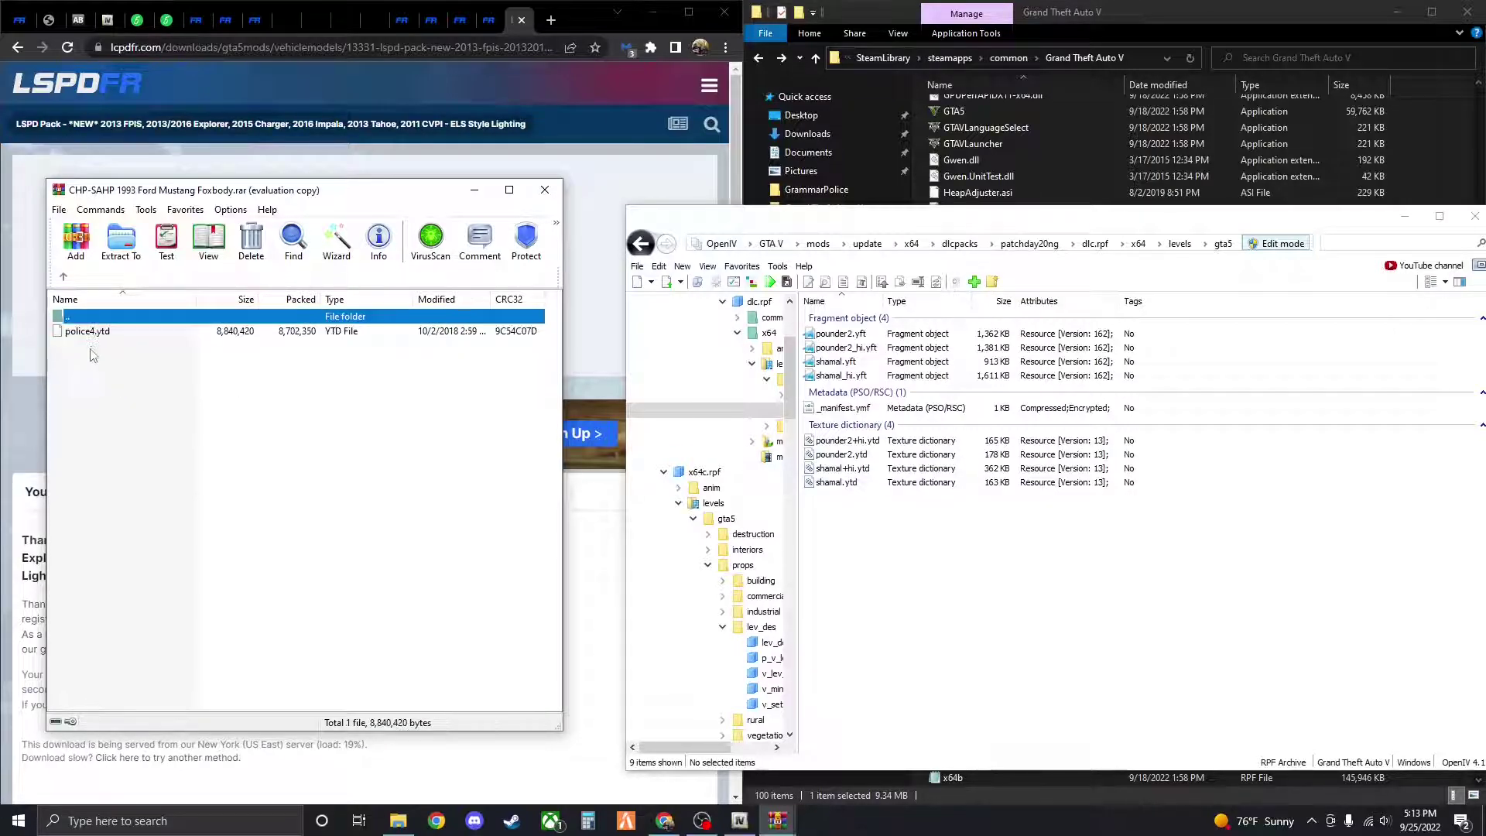
left_click(64, 276)
left_click_drag(95, 408, 86, 380)
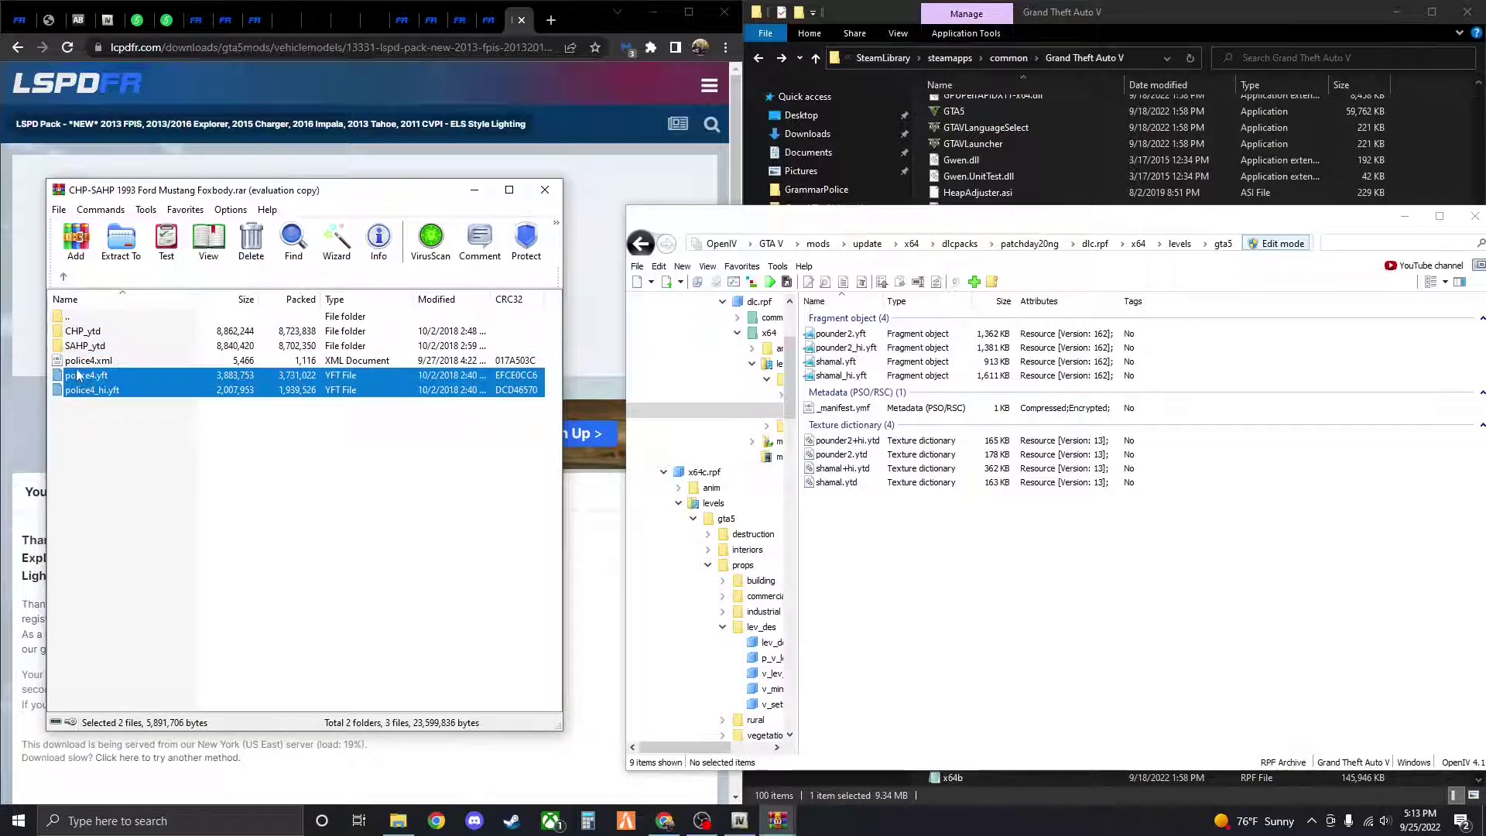
left_click_drag(78, 377, 1208, 594)
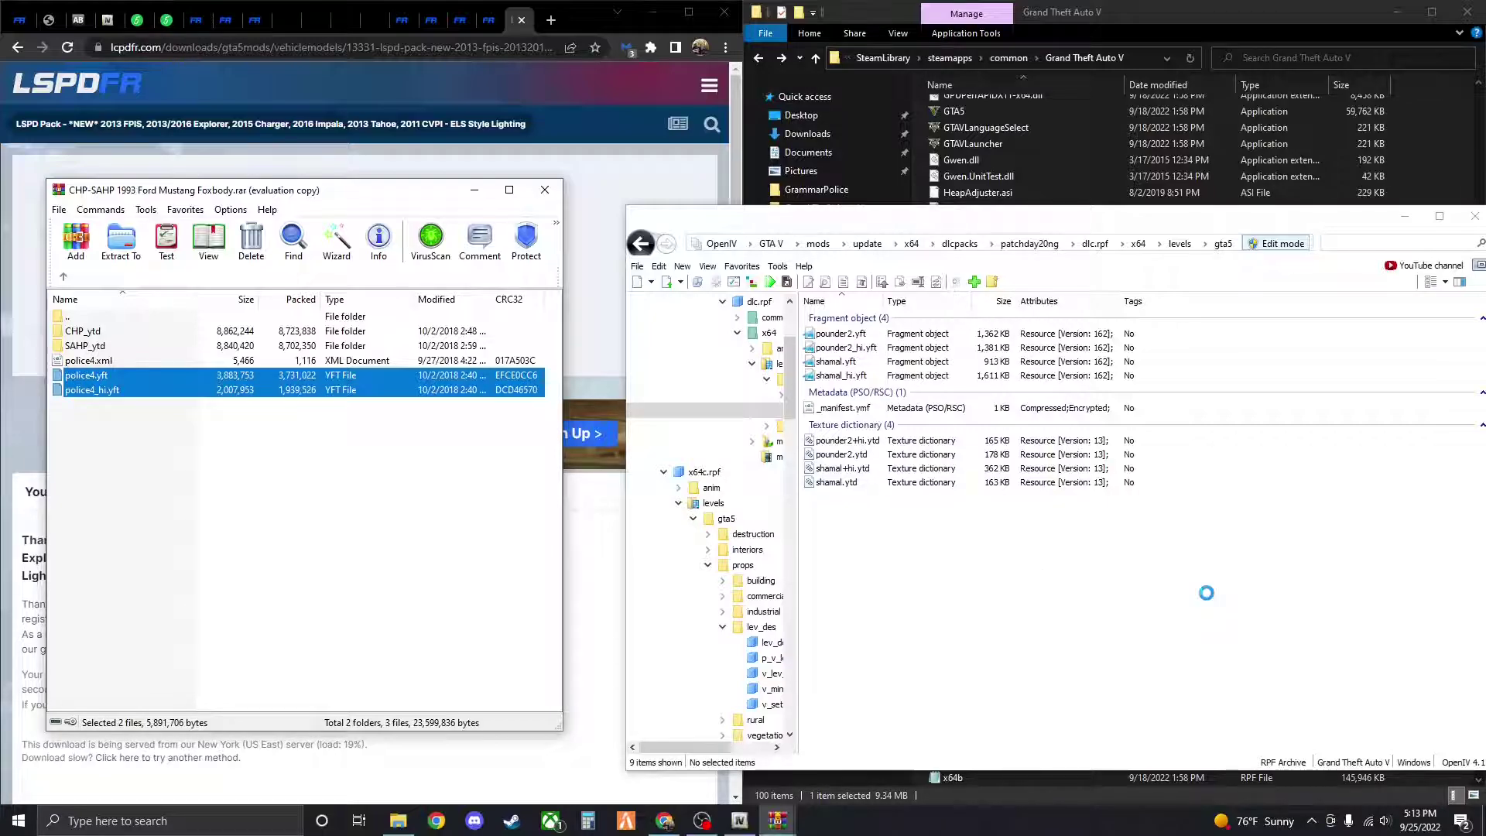
double_click(93, 346)
left_click_drag(79, 332, 1281, 603)
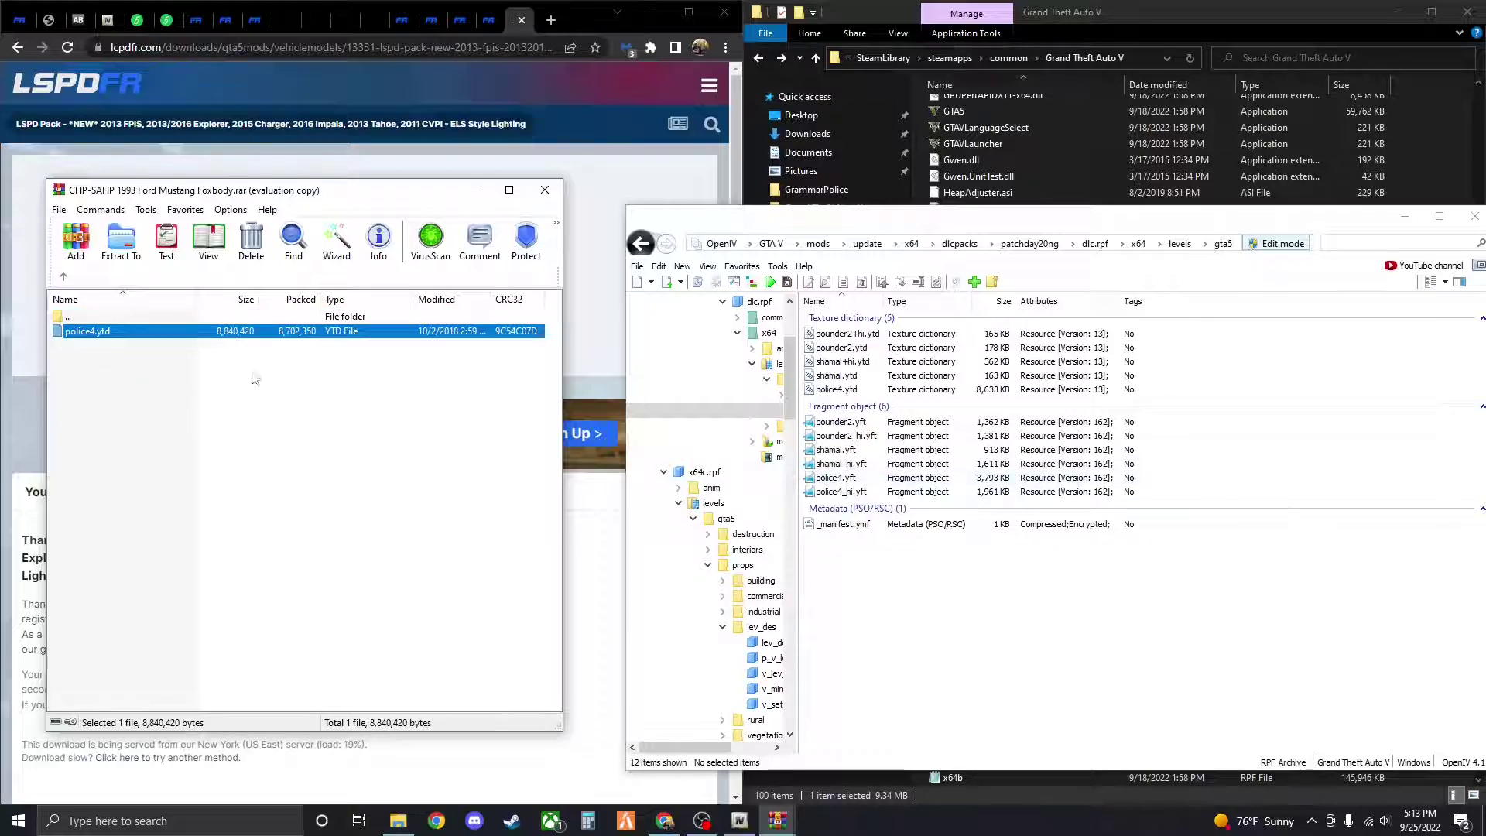
left_click(63, 277)
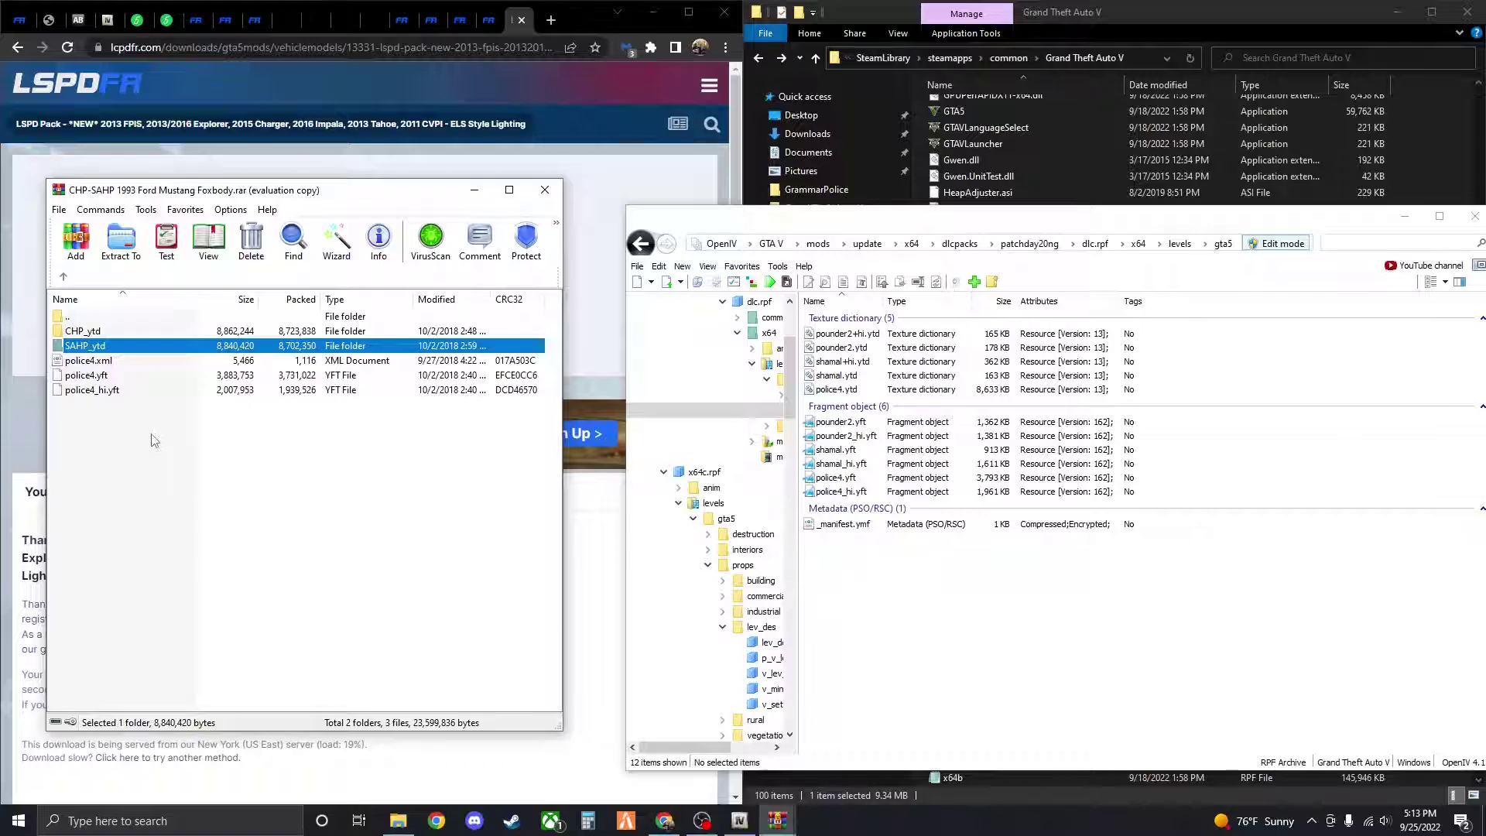
Copy police4.xml from the Mustang archive into the Grand Theft Auto V folder's ELS\pack_default and close the archive
left_click(1163, 12)
scroll(1056, 263, "up", 12)
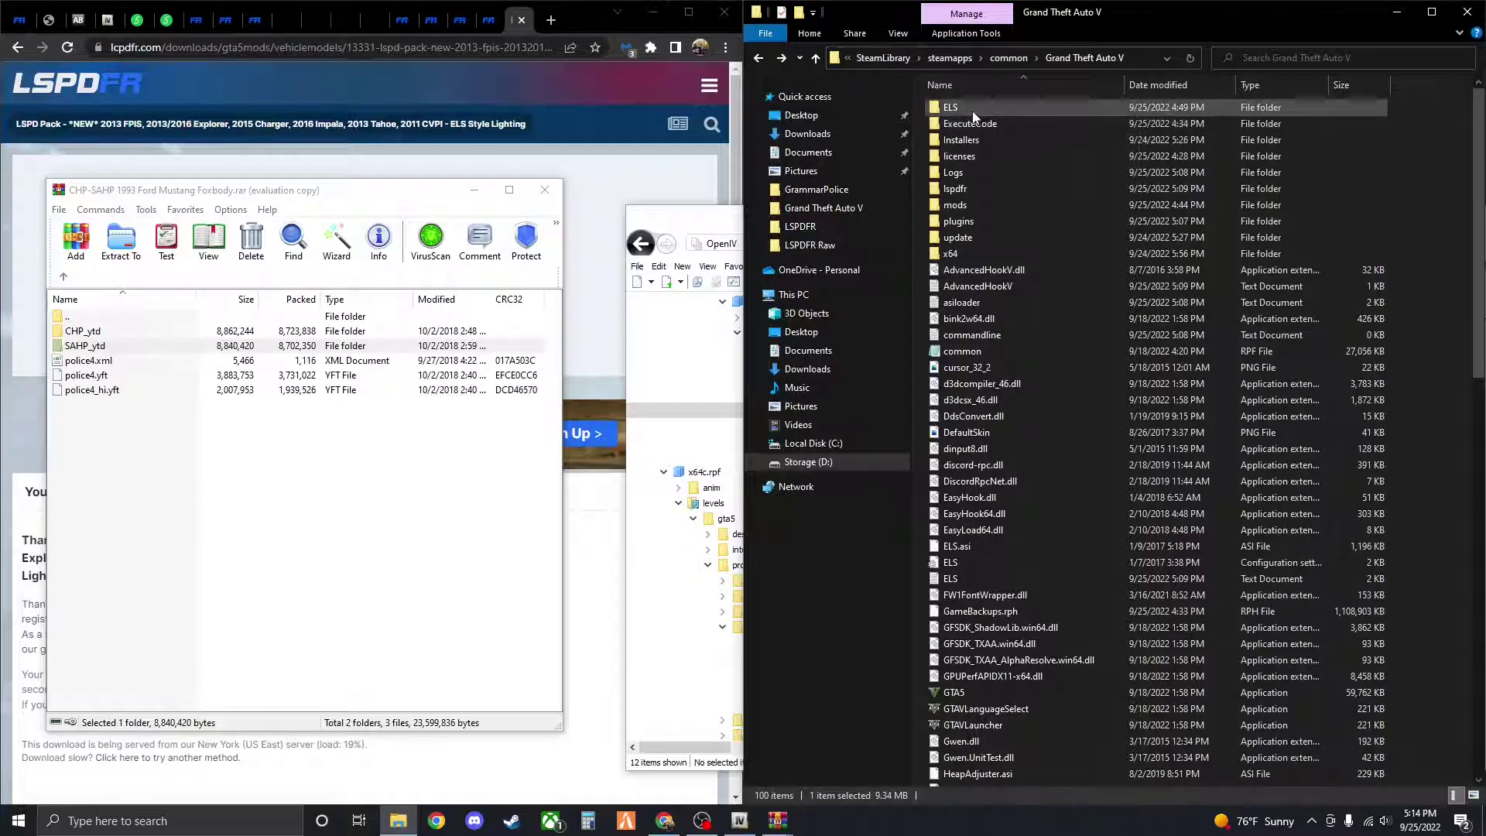
double_click(973, 110)
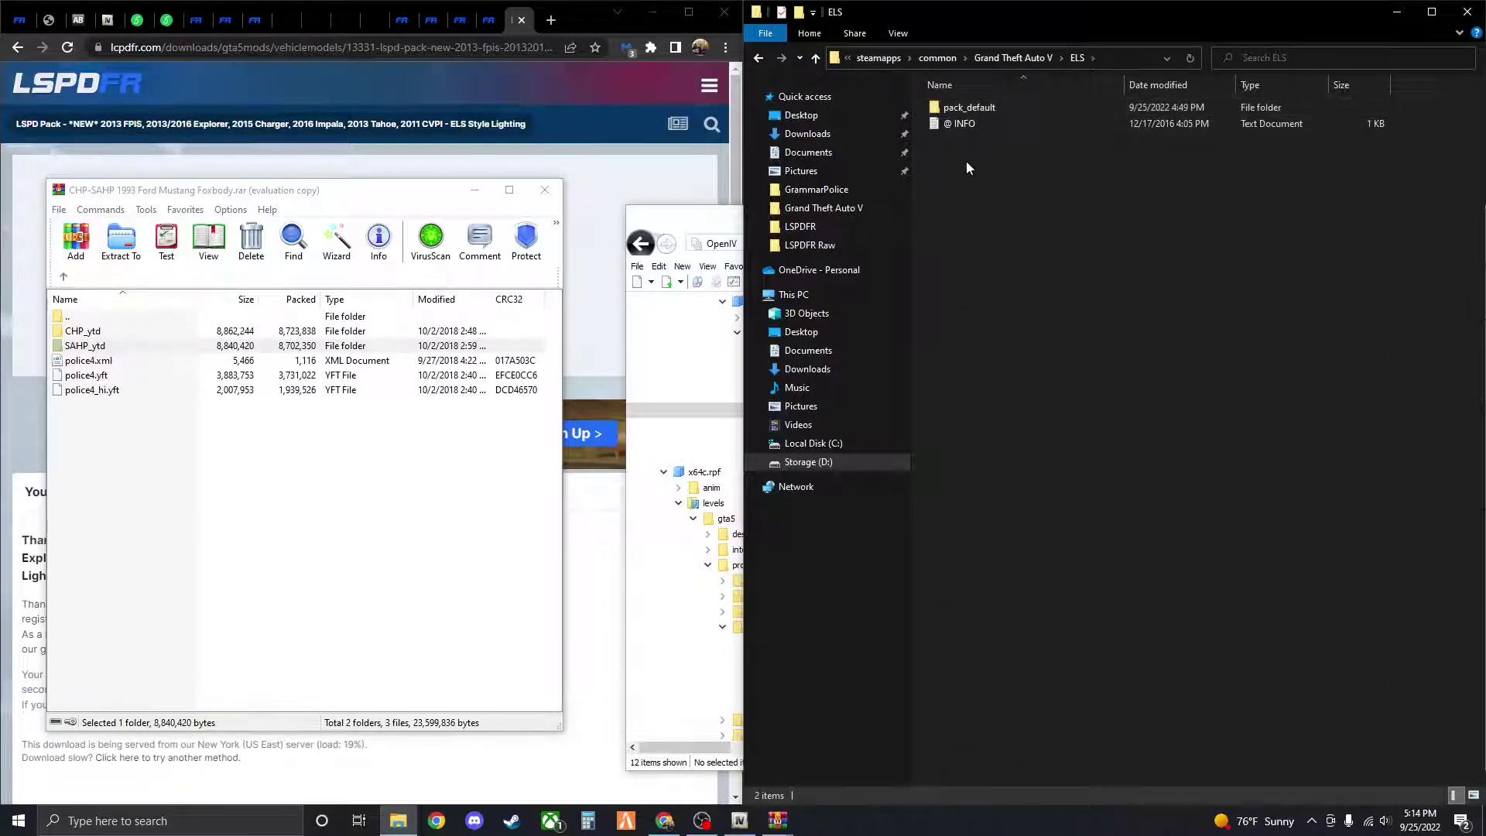
double_click(986, 109)
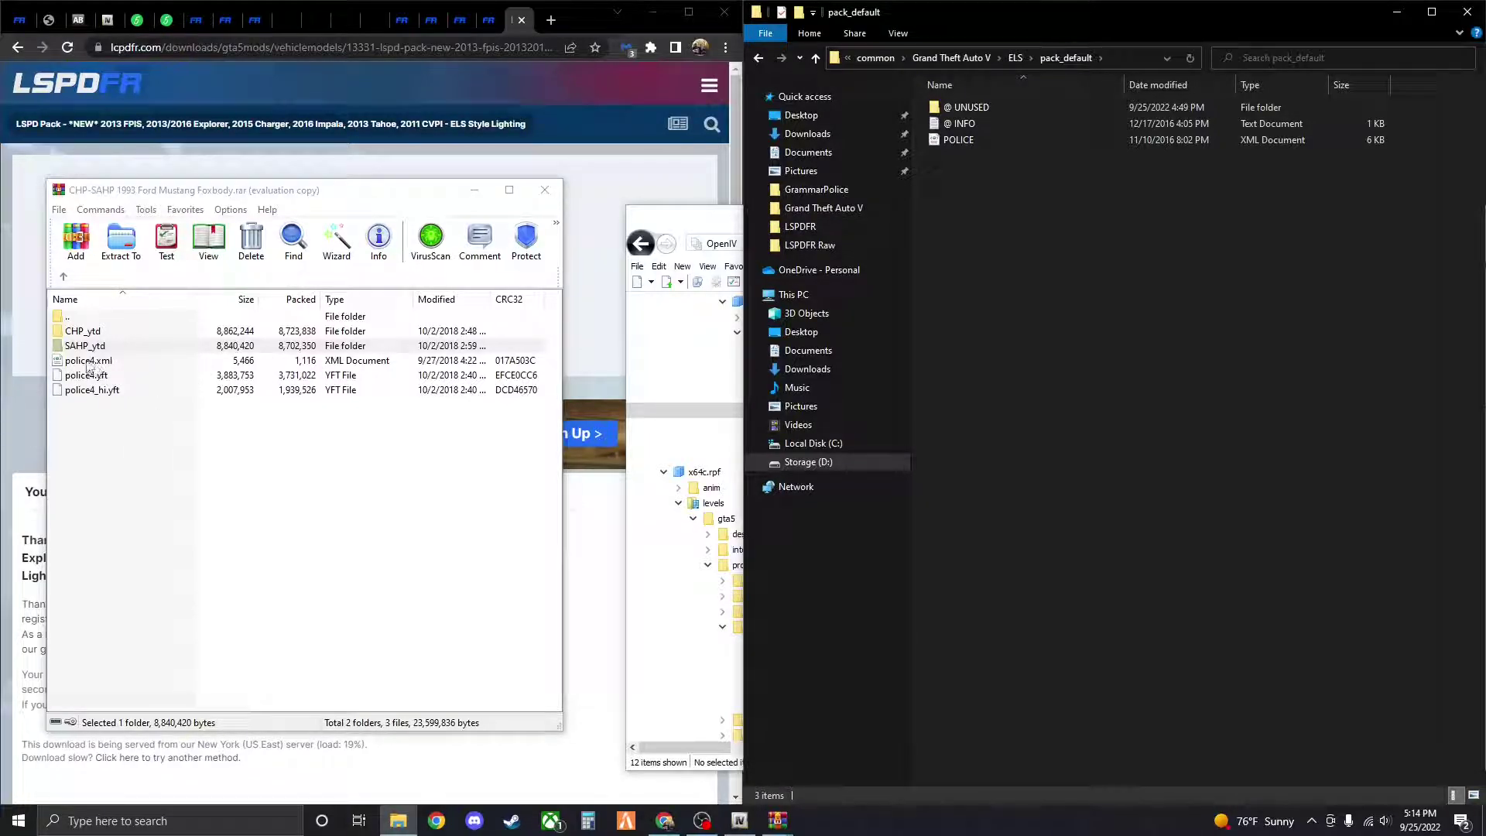
left_click(123, 468)
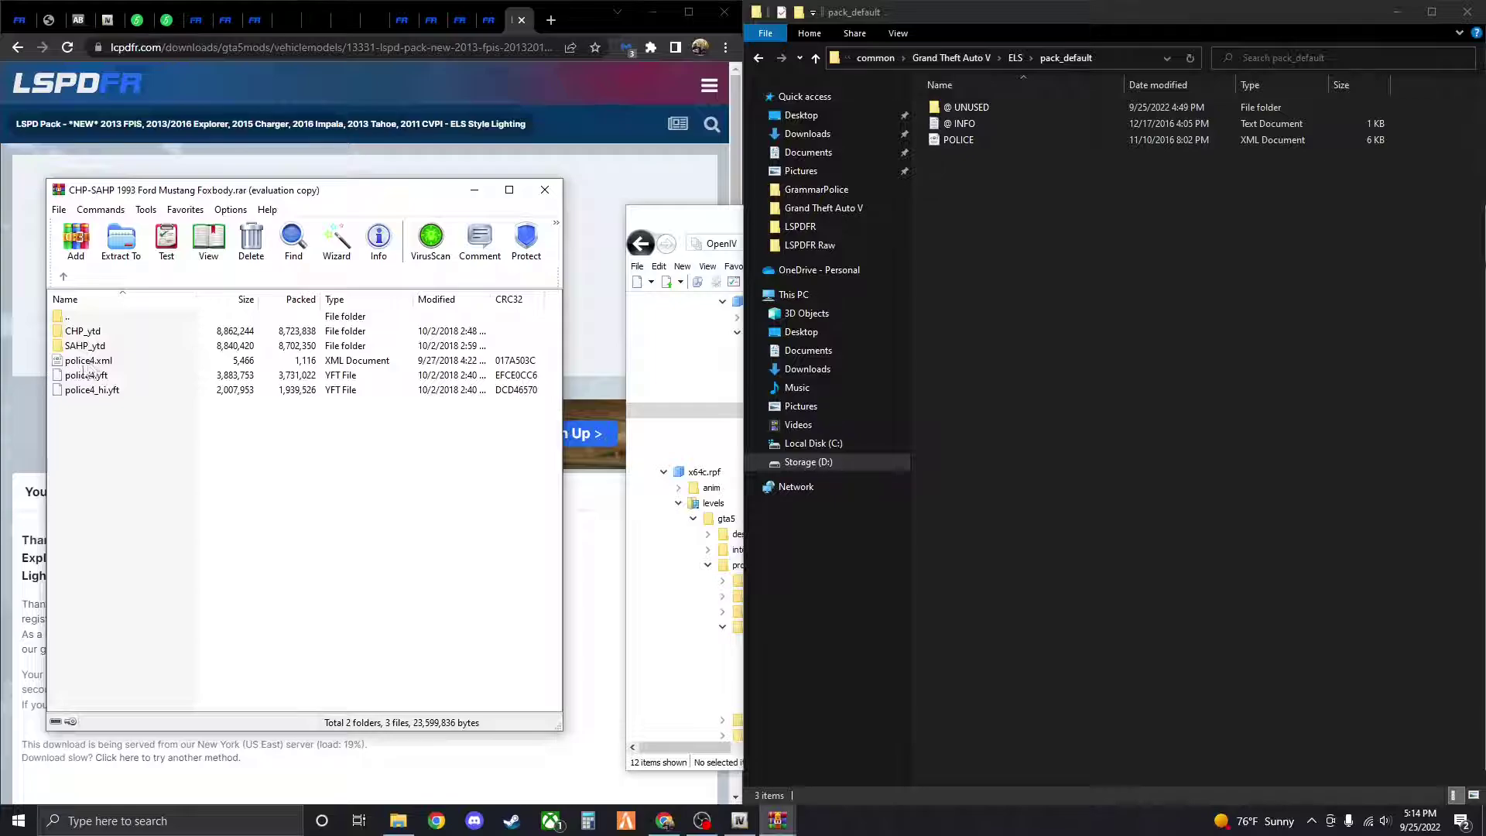
left_click_drag(86, 362, 1113, 255)
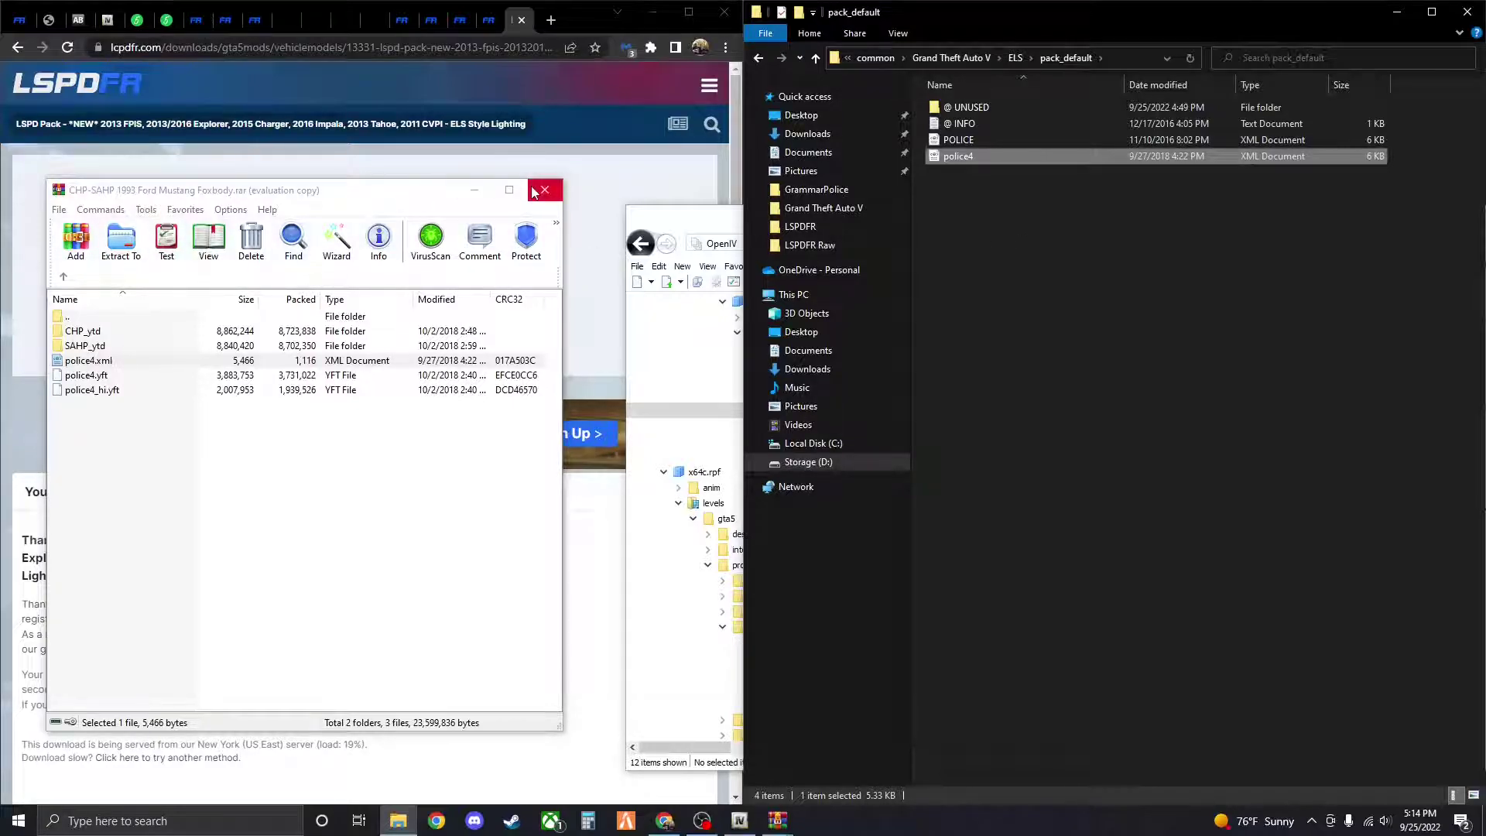
left_click(63, 276)
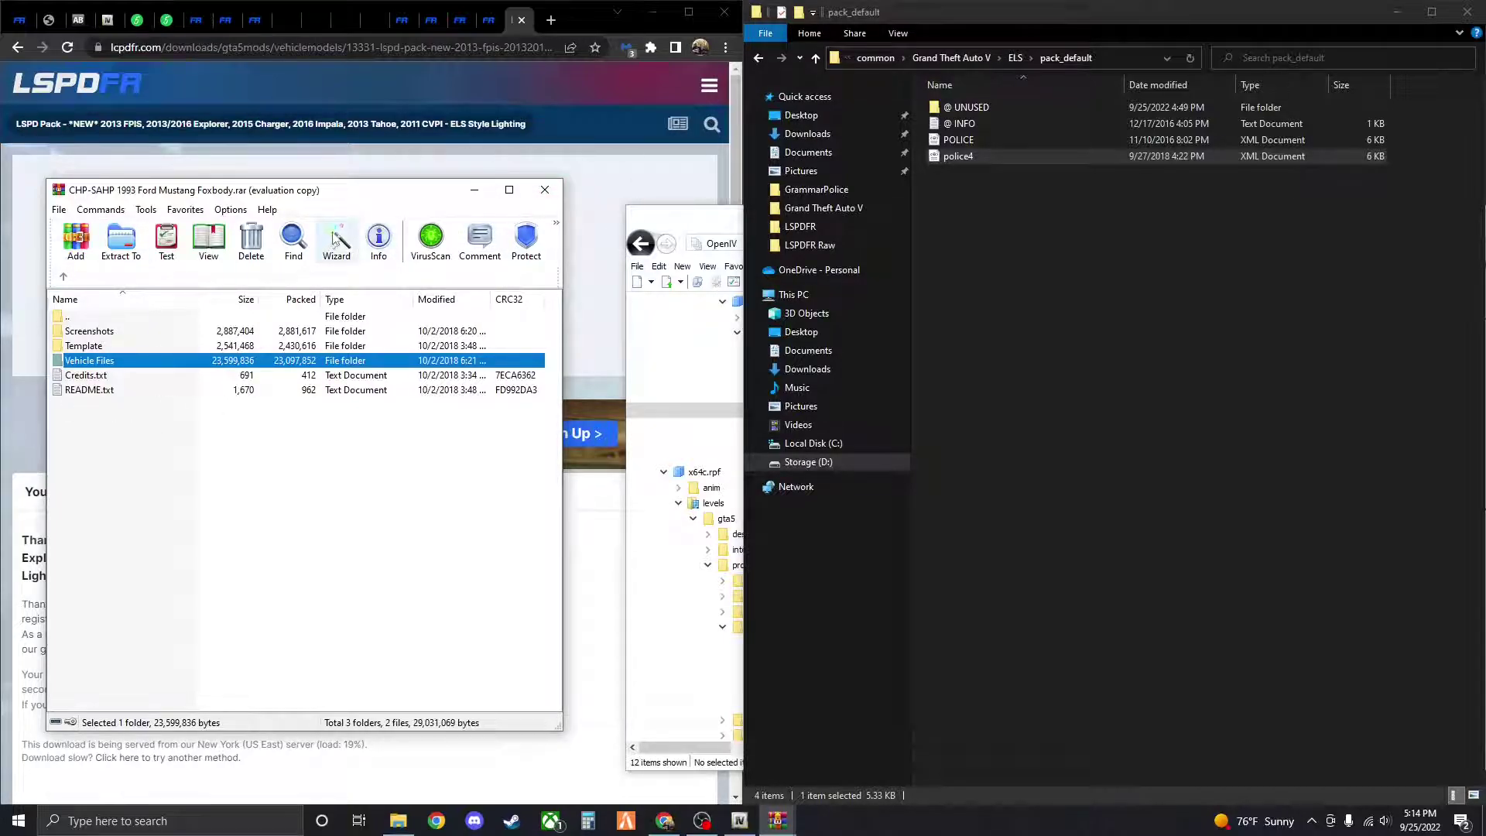
left_click(542, 192)
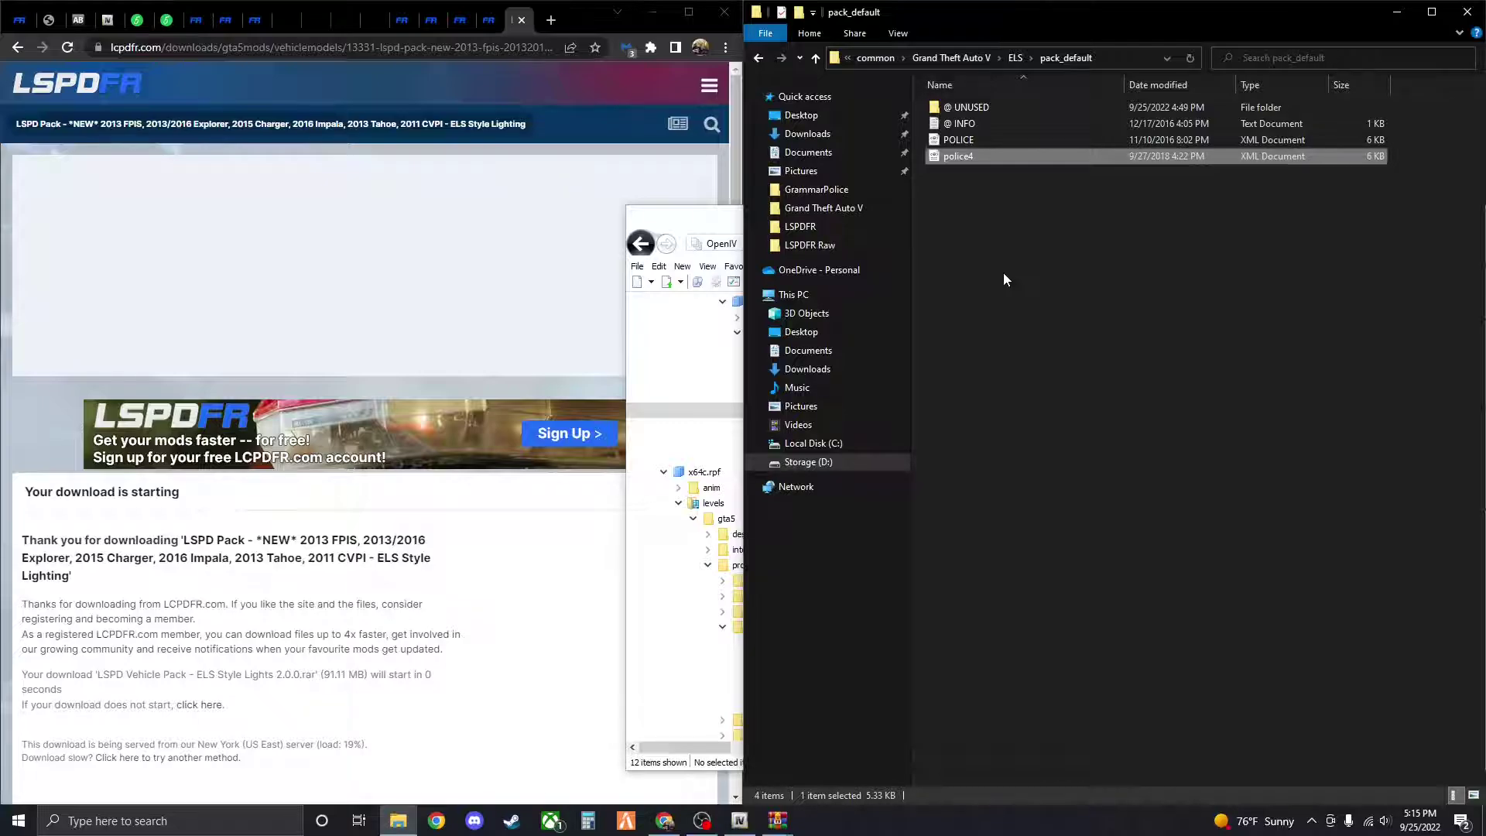
Inspect the police4.yft model from all sides in the OpenIV Model Viewer, and close the viewer
left_click(713, 218)
left_click_drag(858, 223, 256, 116)
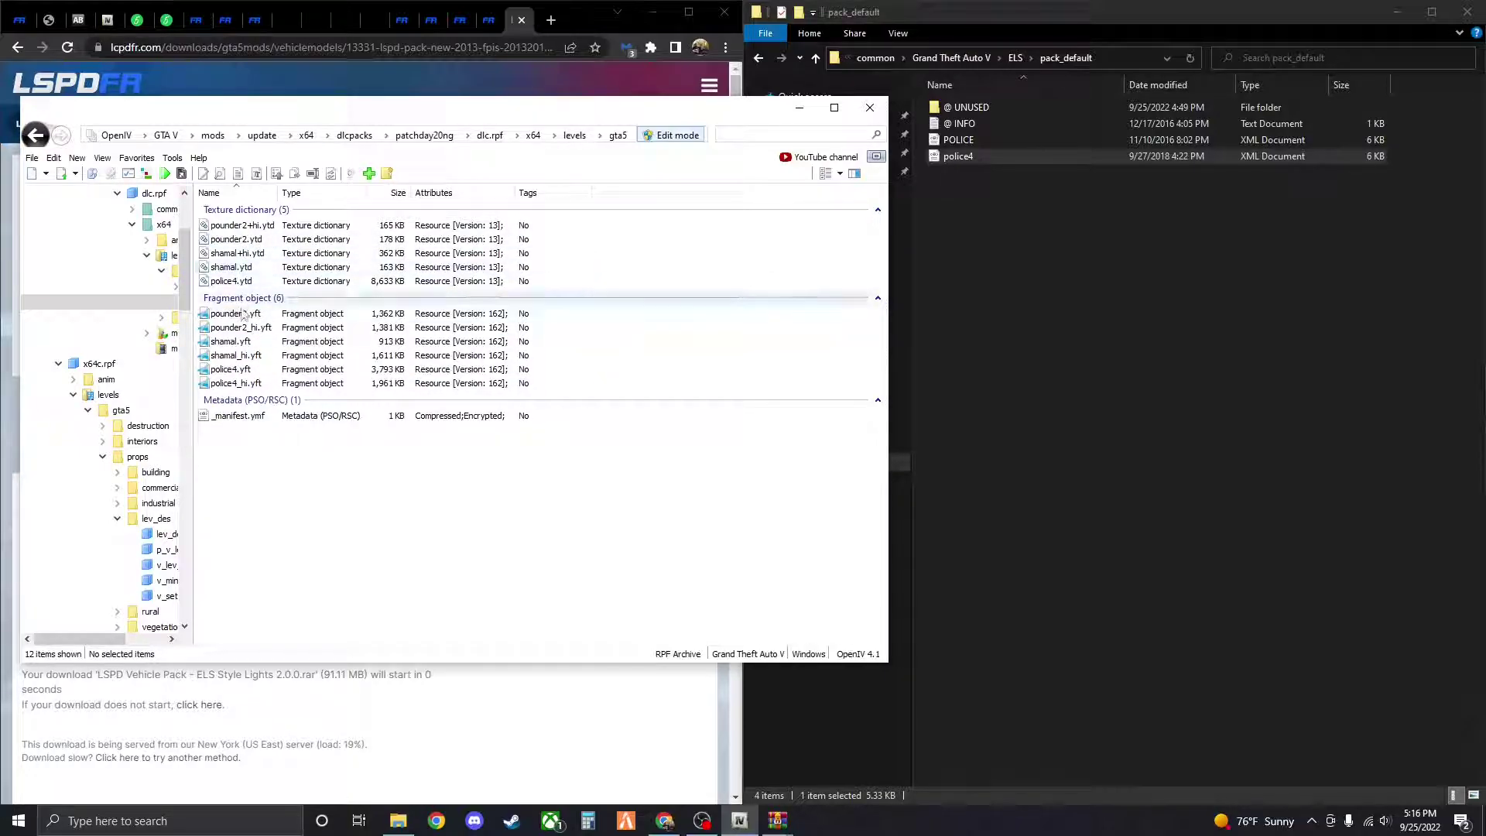
left_click(238, 371)
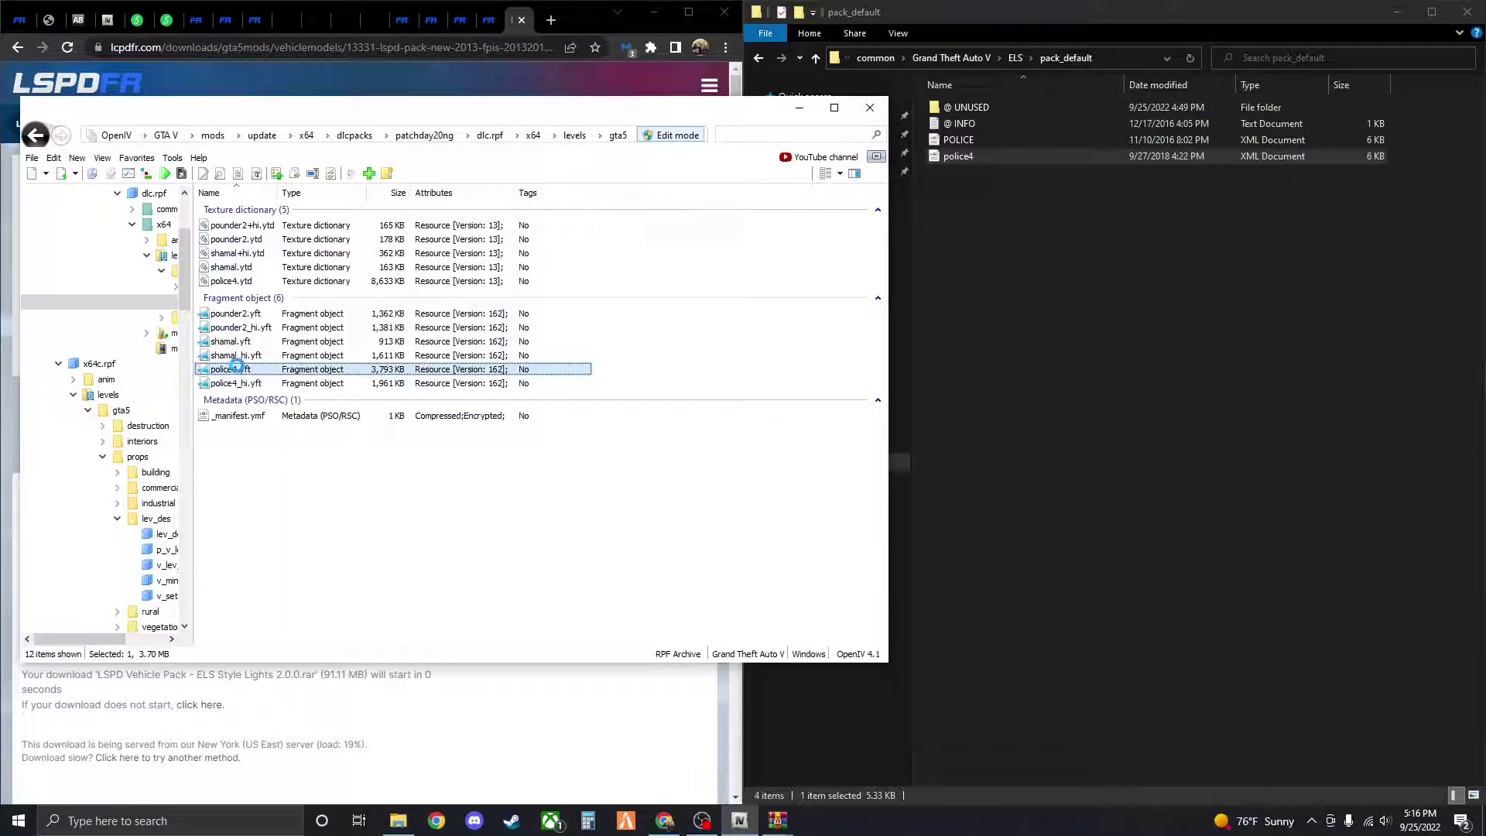
double_click(236, 367)
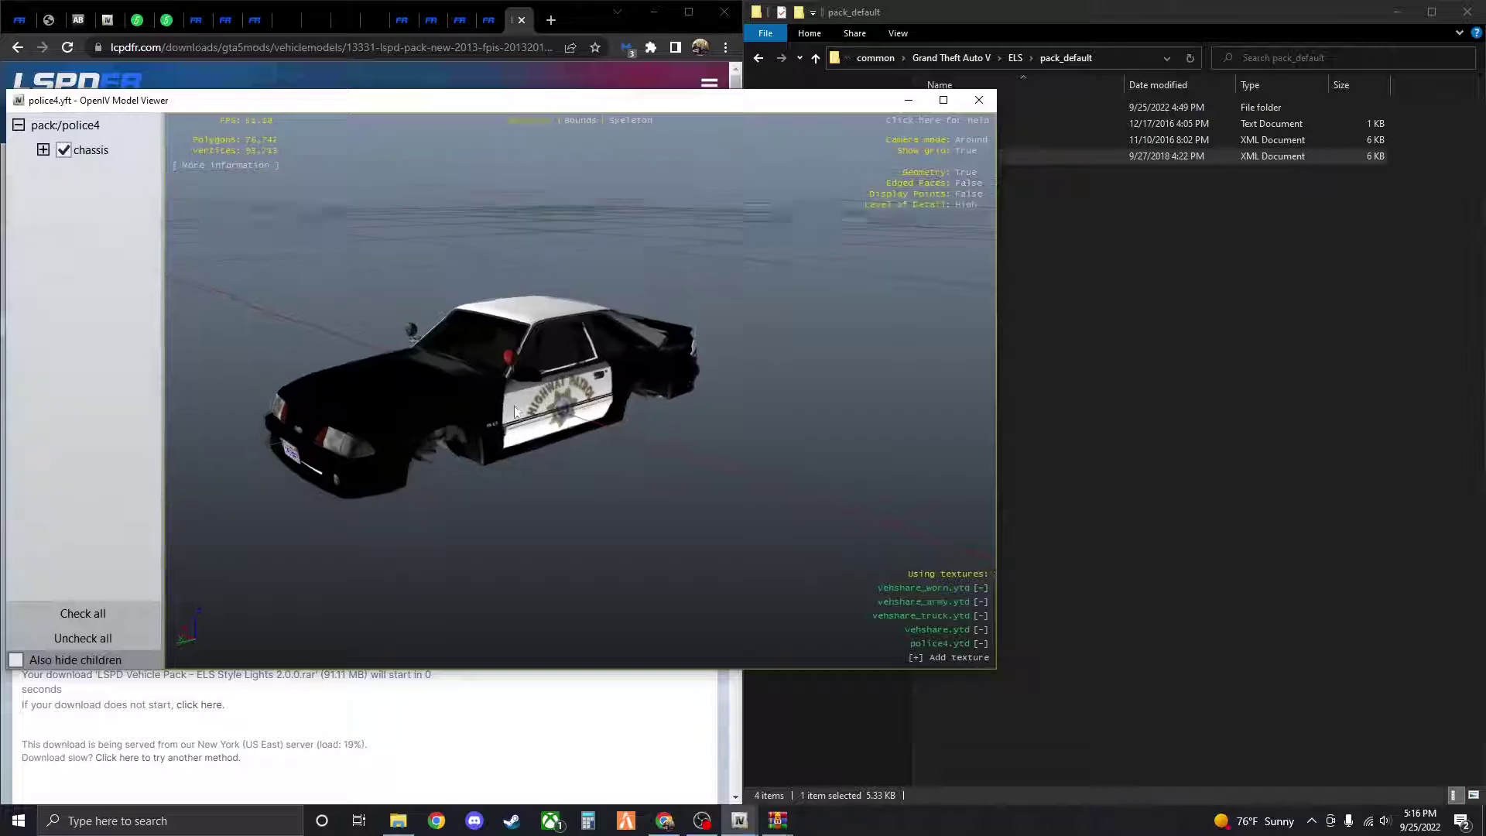
left_click_drag(434, 356, 311, 364)
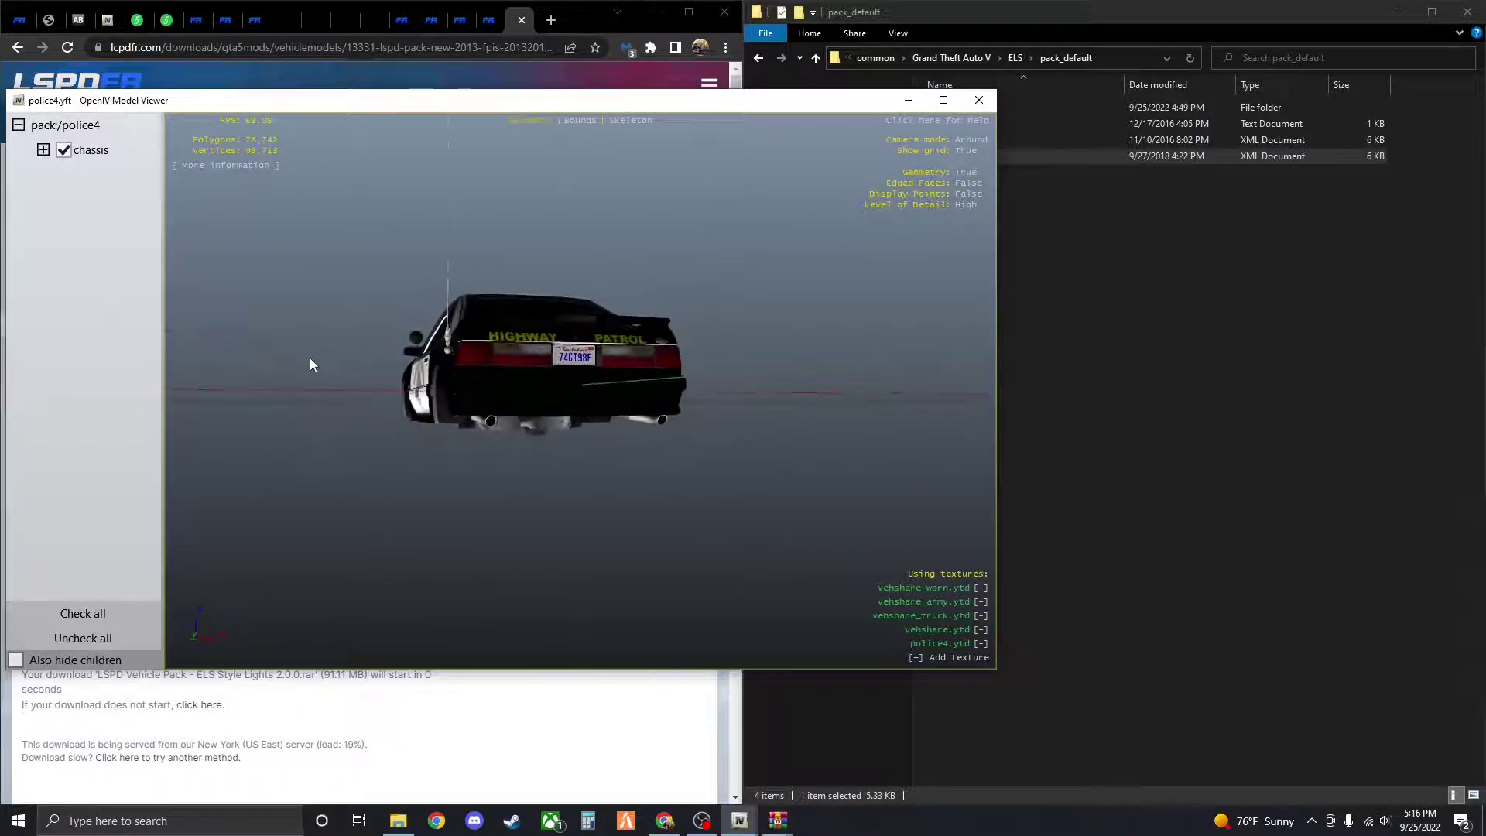
left_click_drag(614, 378, 570, 354)
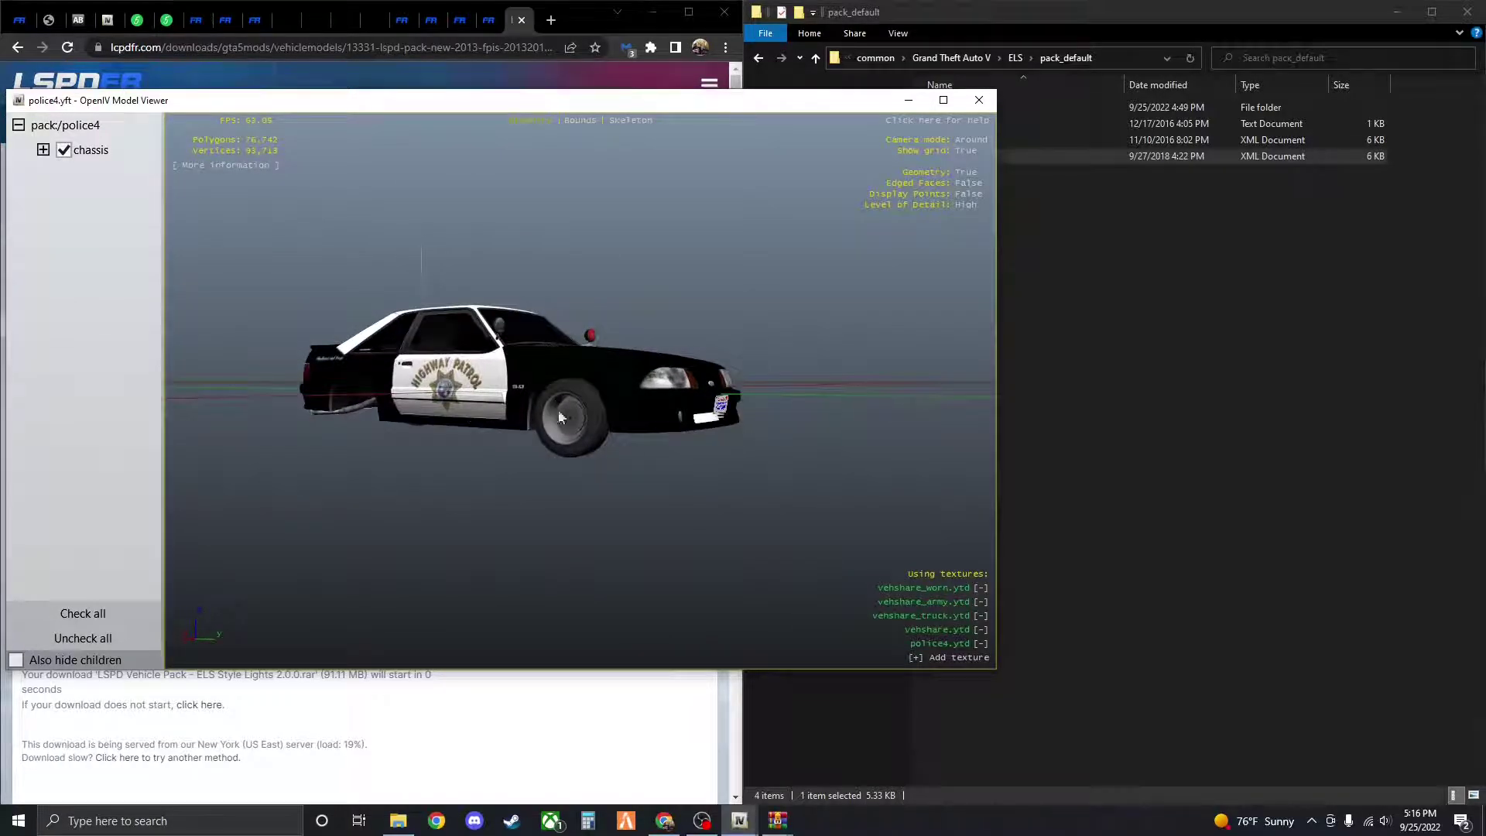
left_click_drag(450, 387, 414, 407)
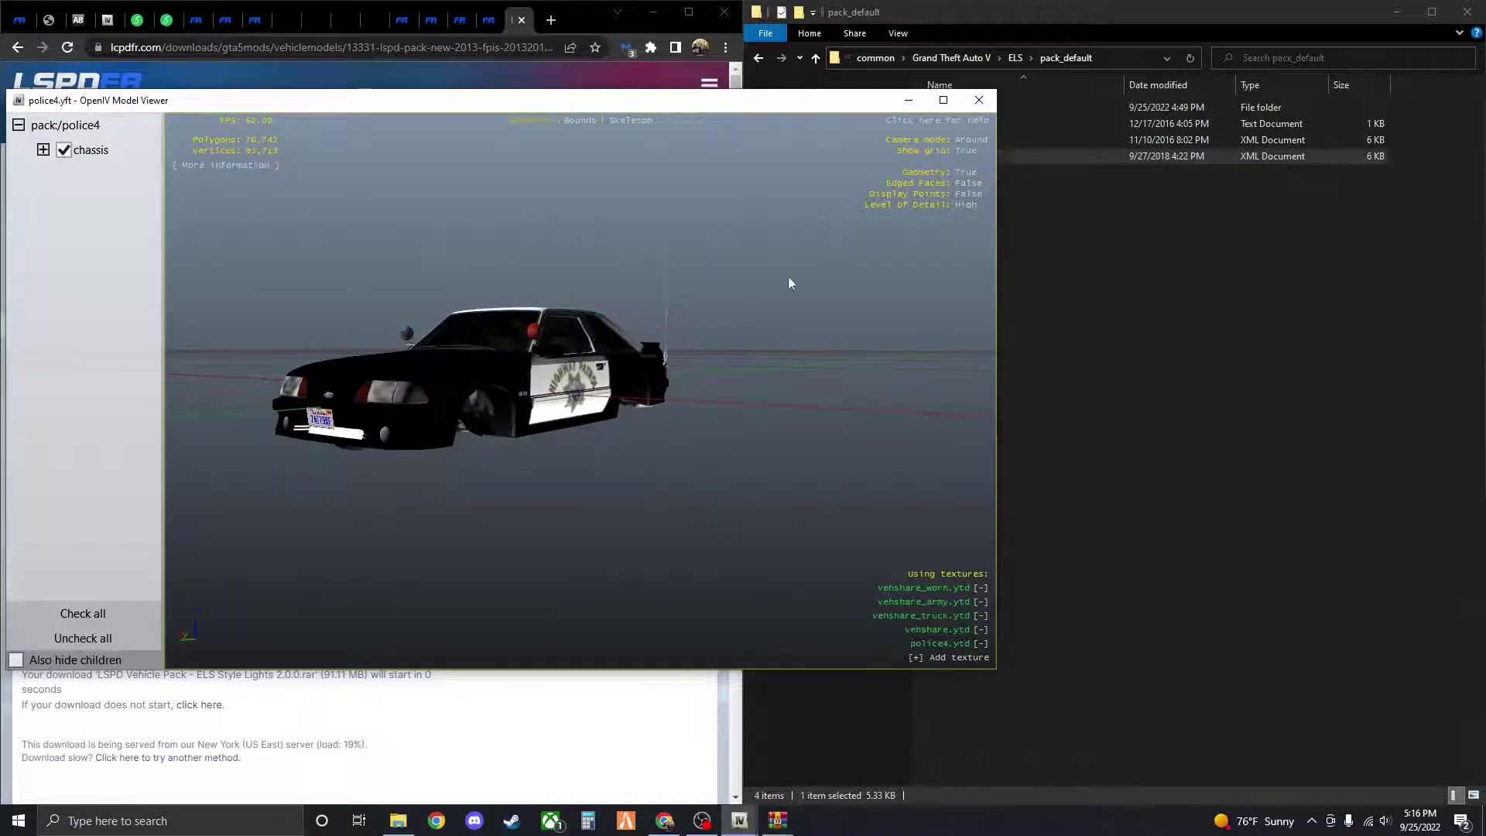
left_click(978, 100)
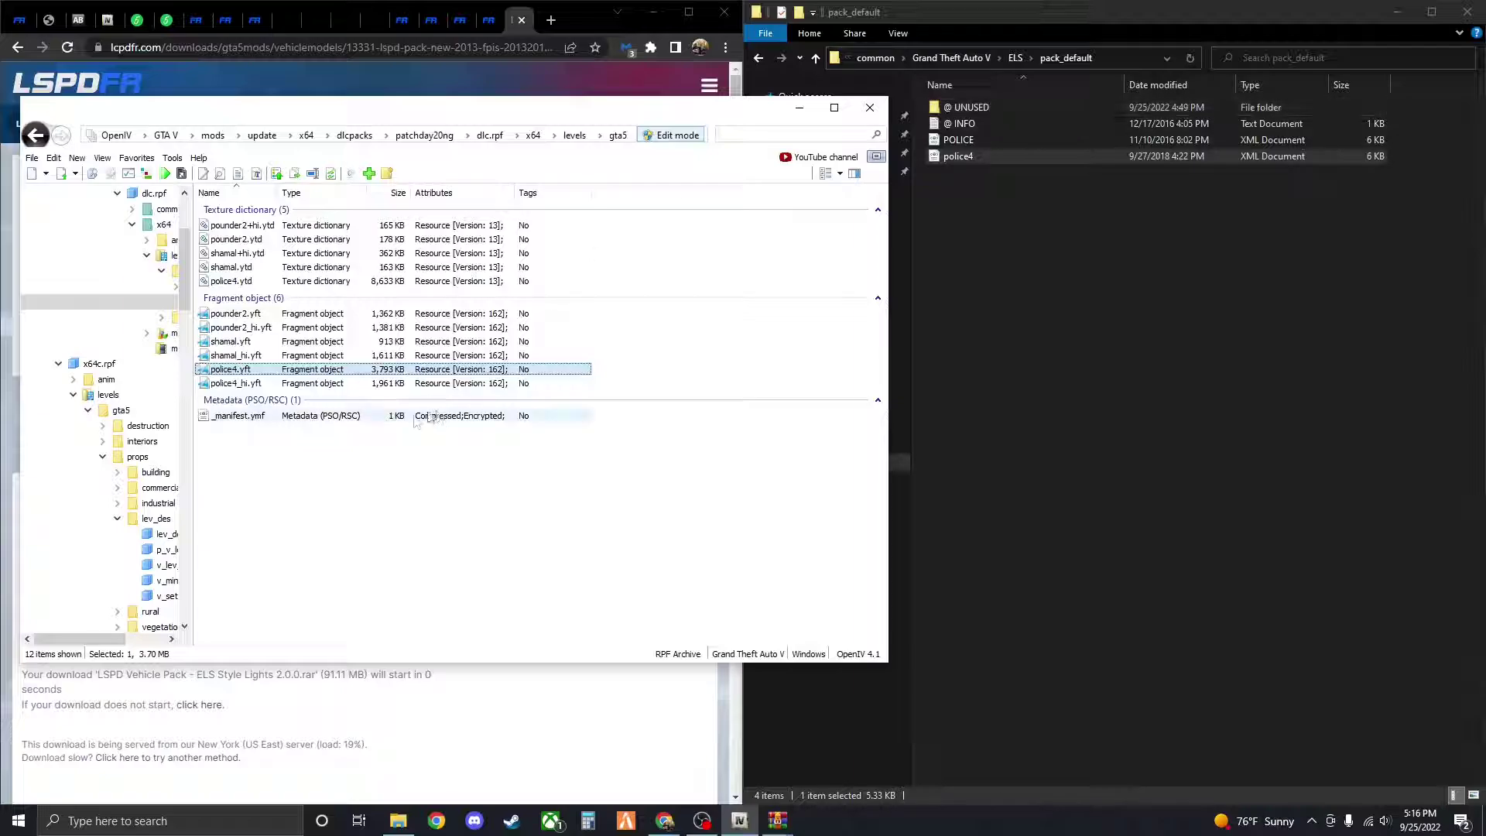
Switch to the Sept. Sheriff Pack archive in WinRAR, check its F150 folder's files, and open the Explorer folder
left_click_drag(436, 112, 1139, 226)
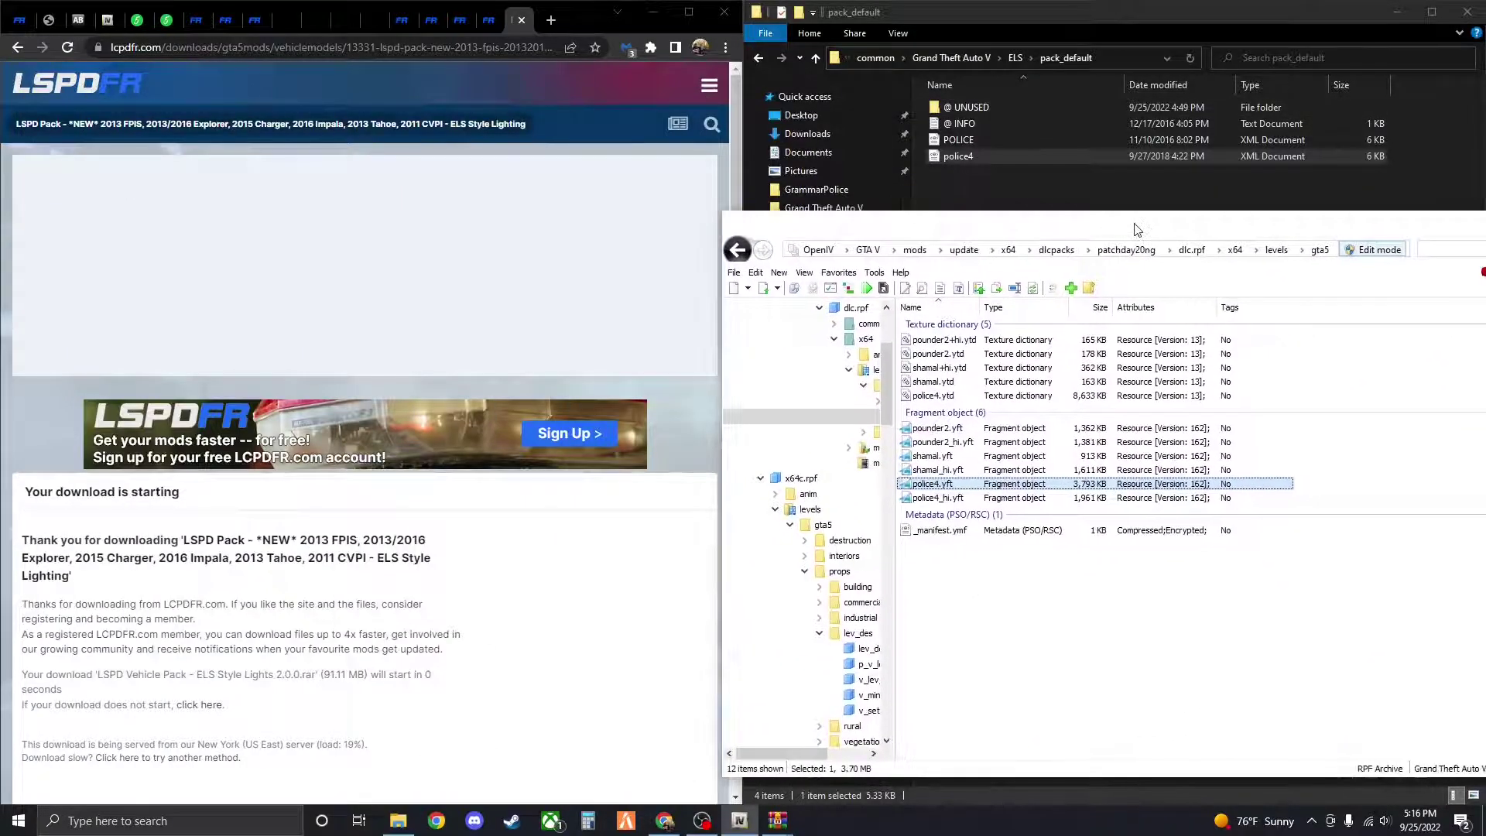
mouse_move(777, 821)
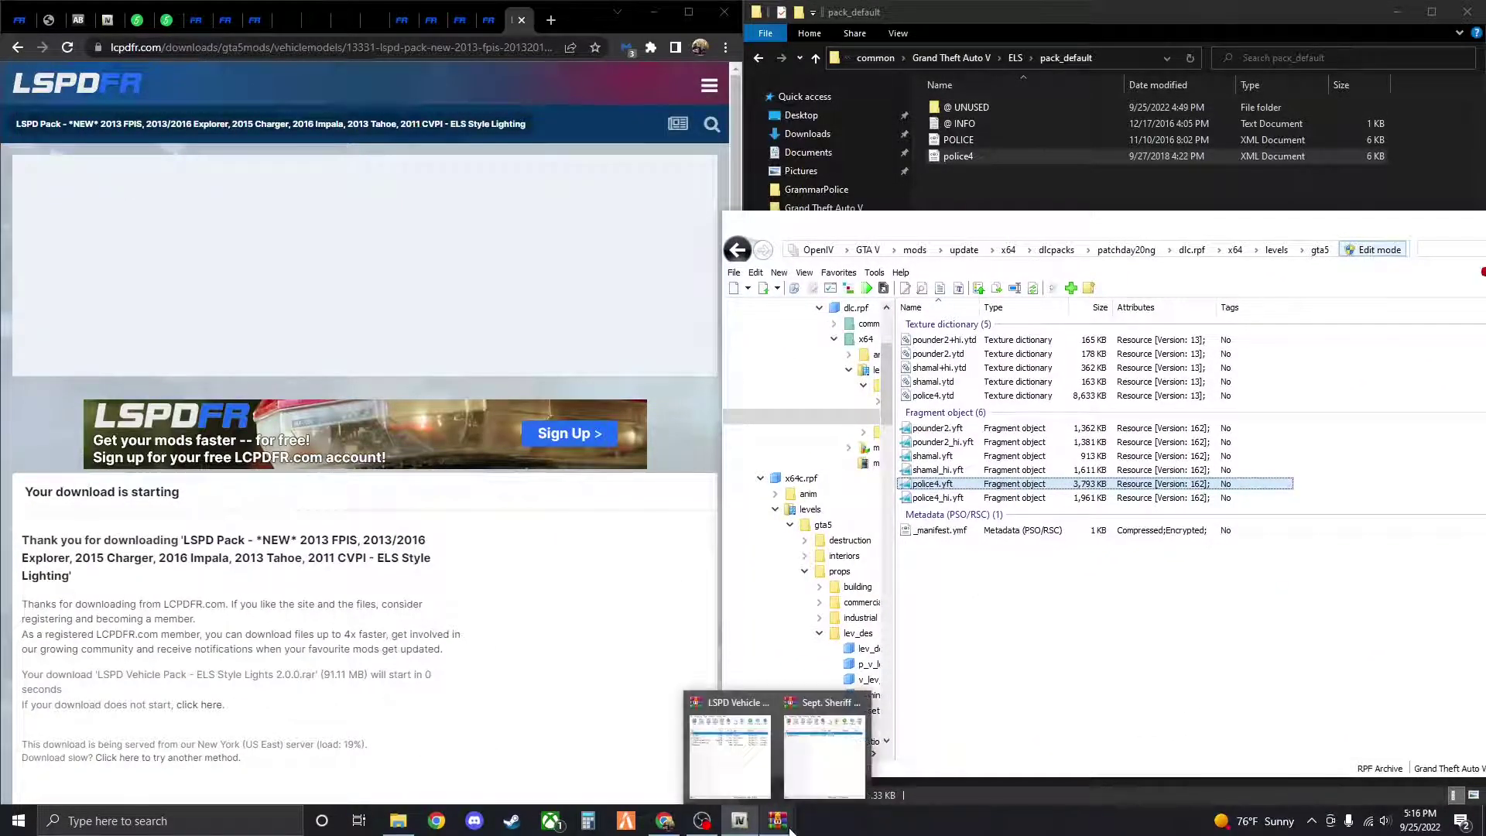
mouse_move(726, 774)
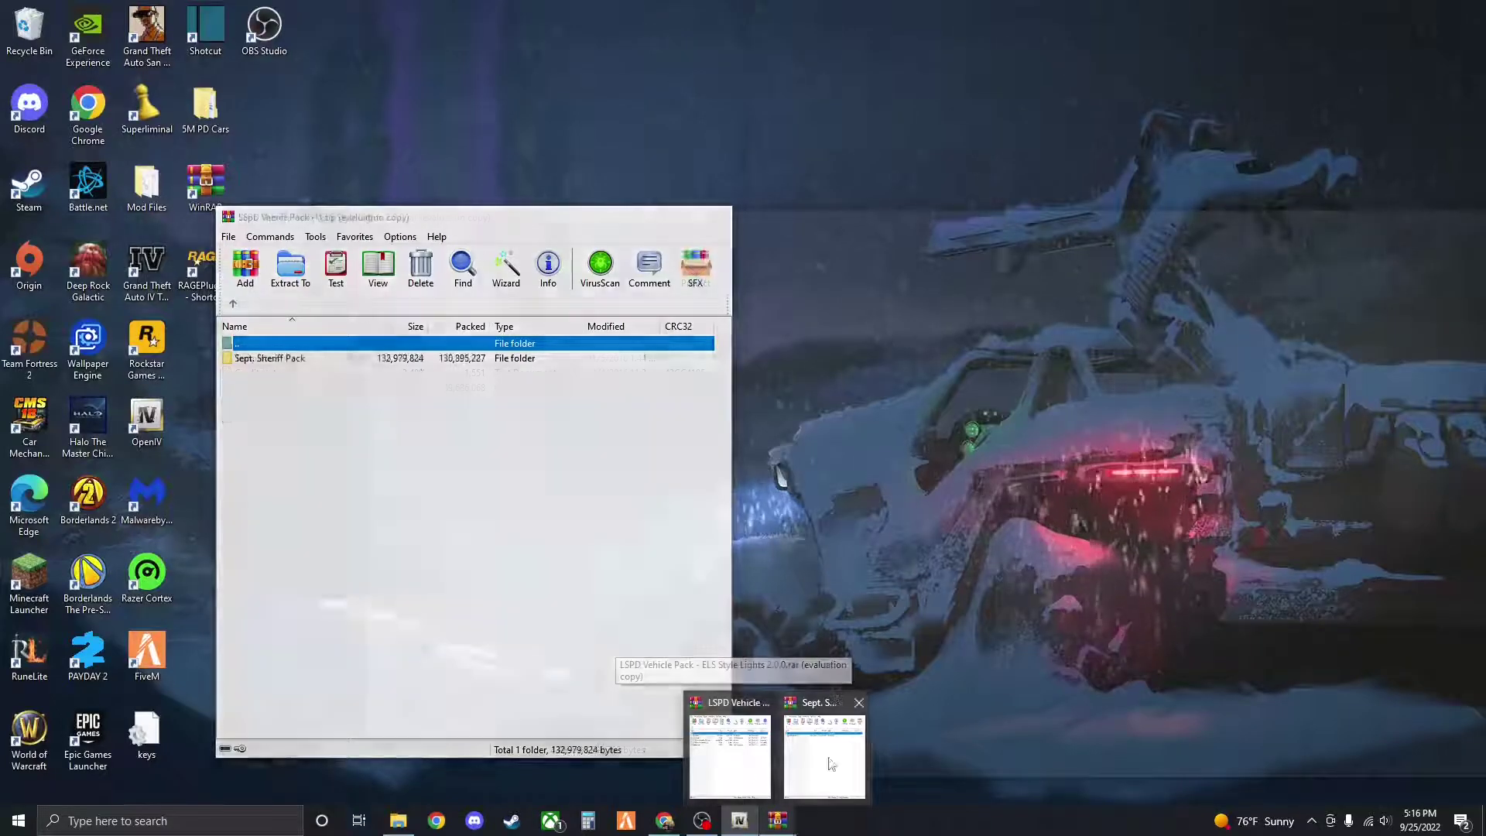
left_click(825, 755)
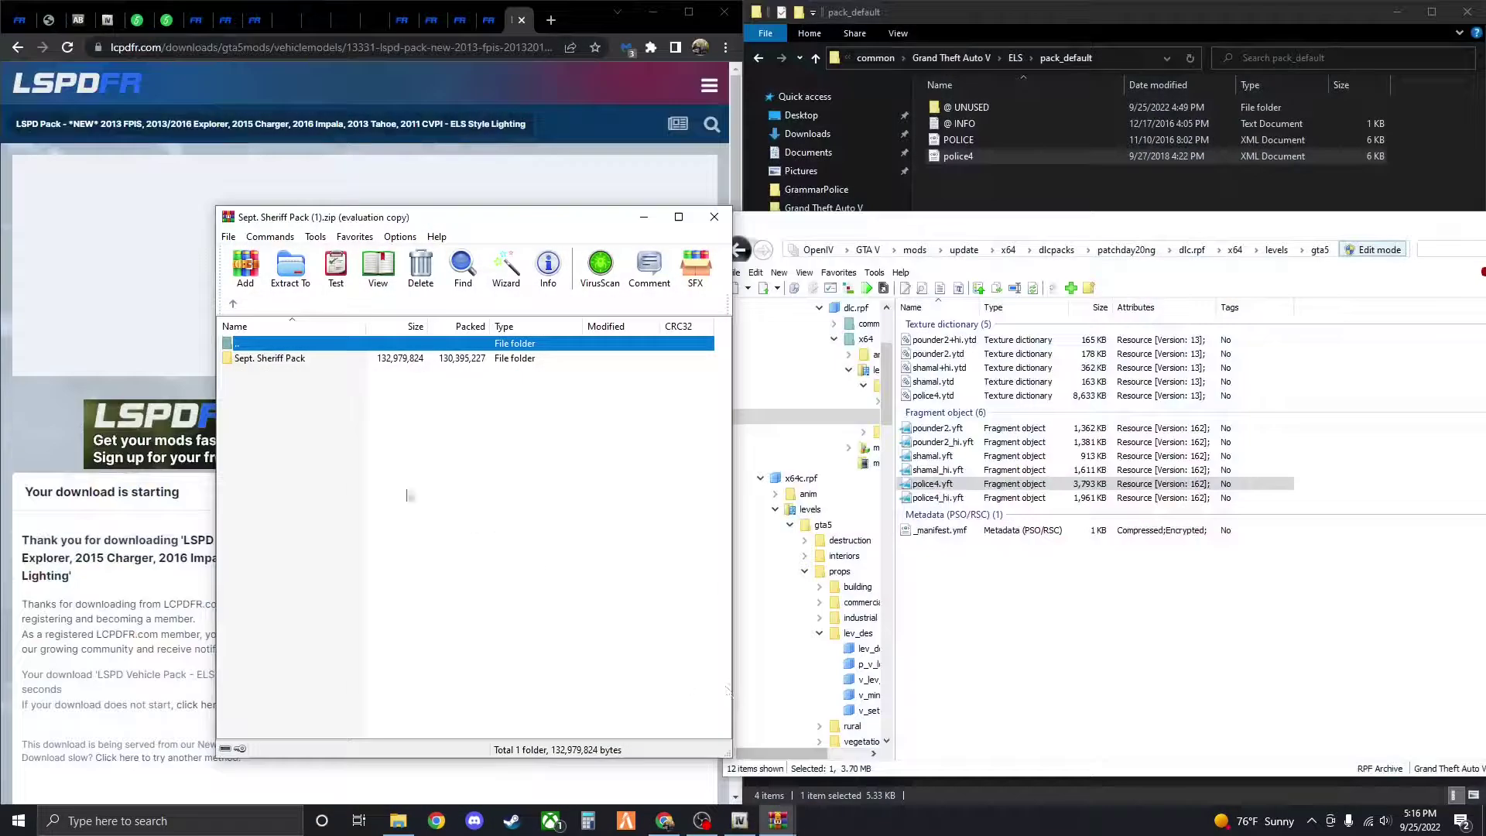
double_click(284, 360)
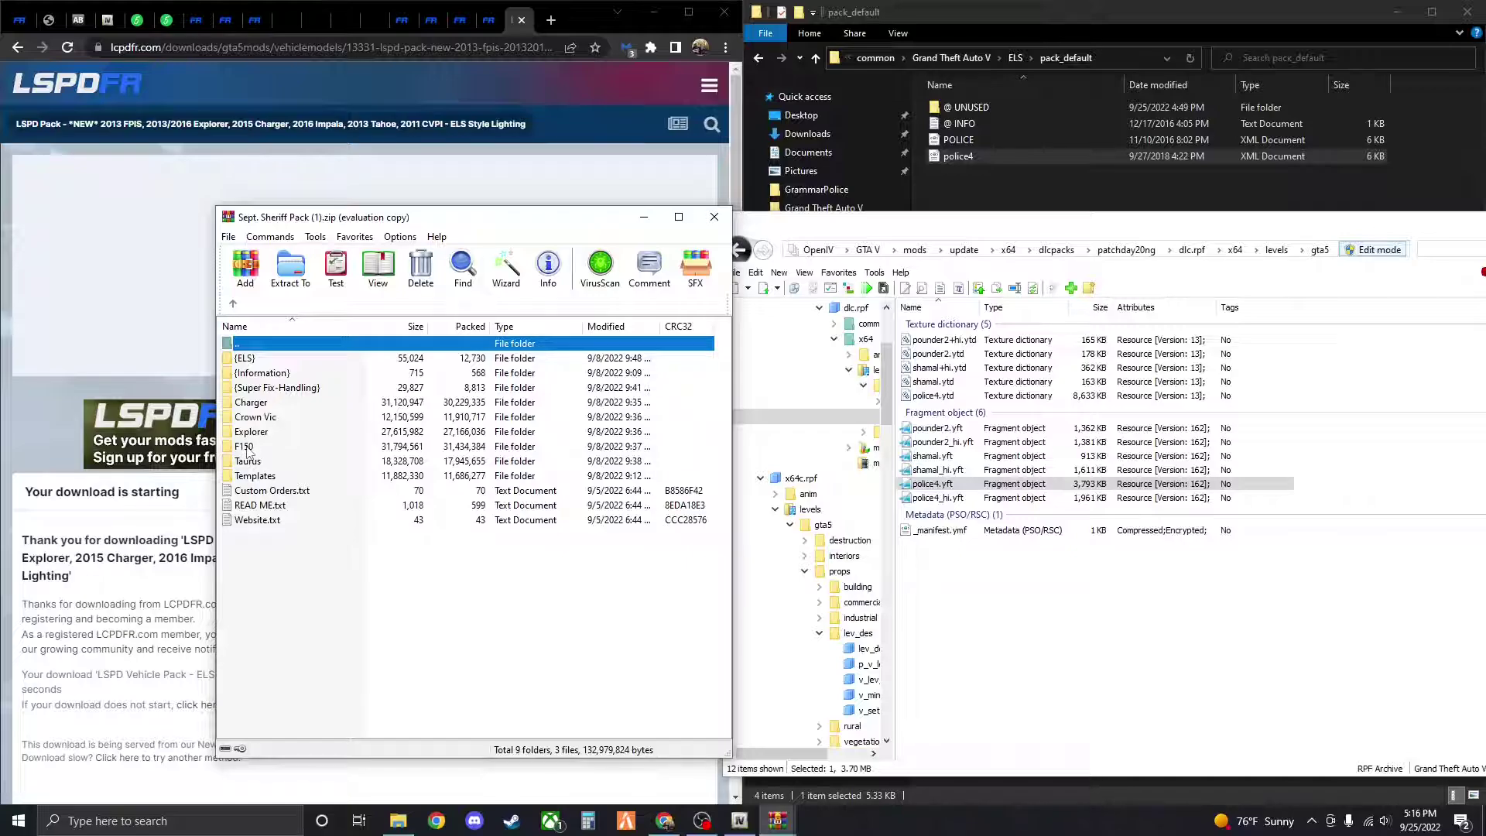
double_click(246, 447)
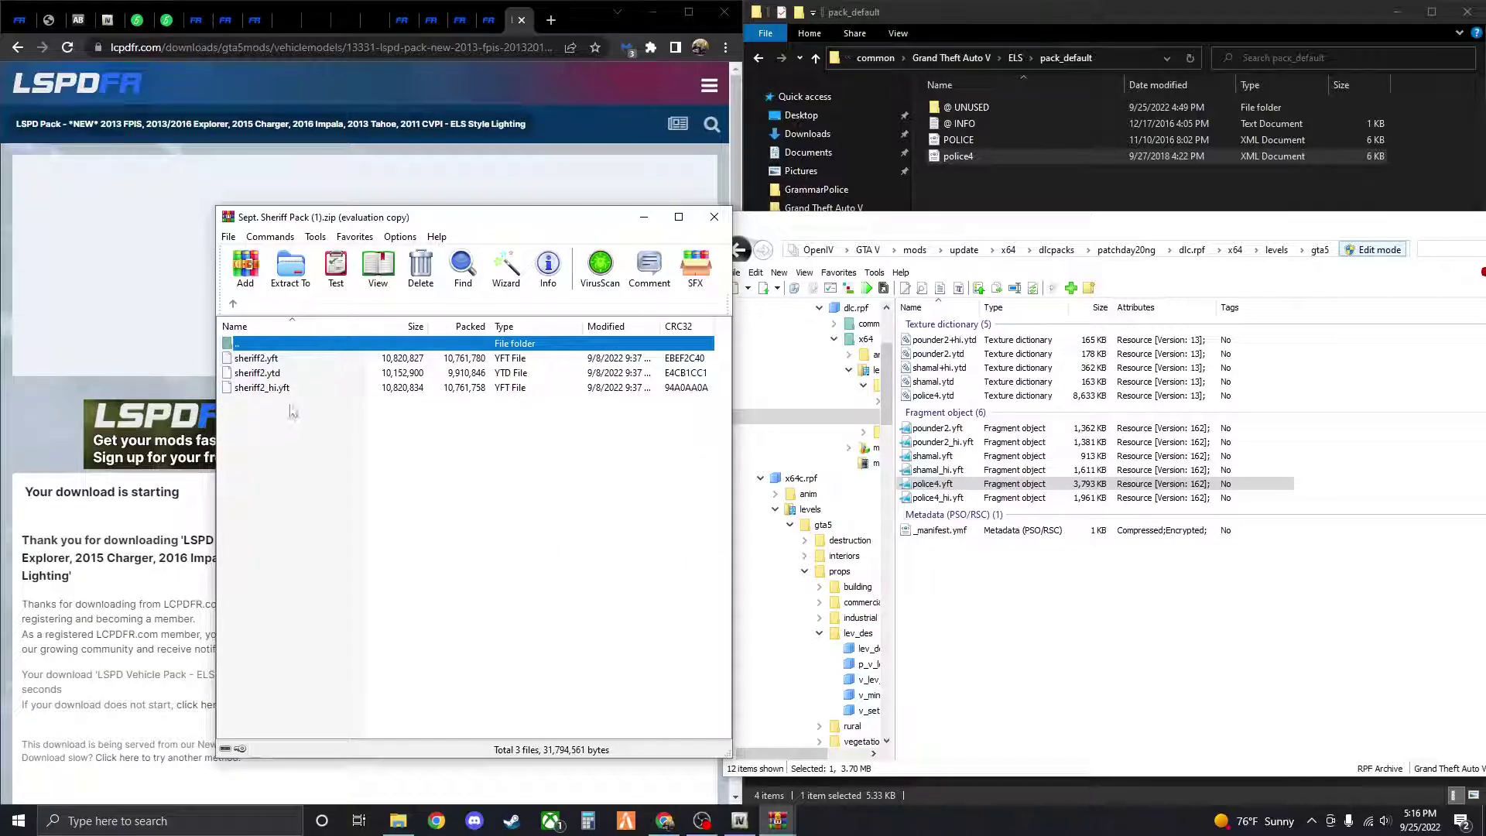
left_click(232, 303)
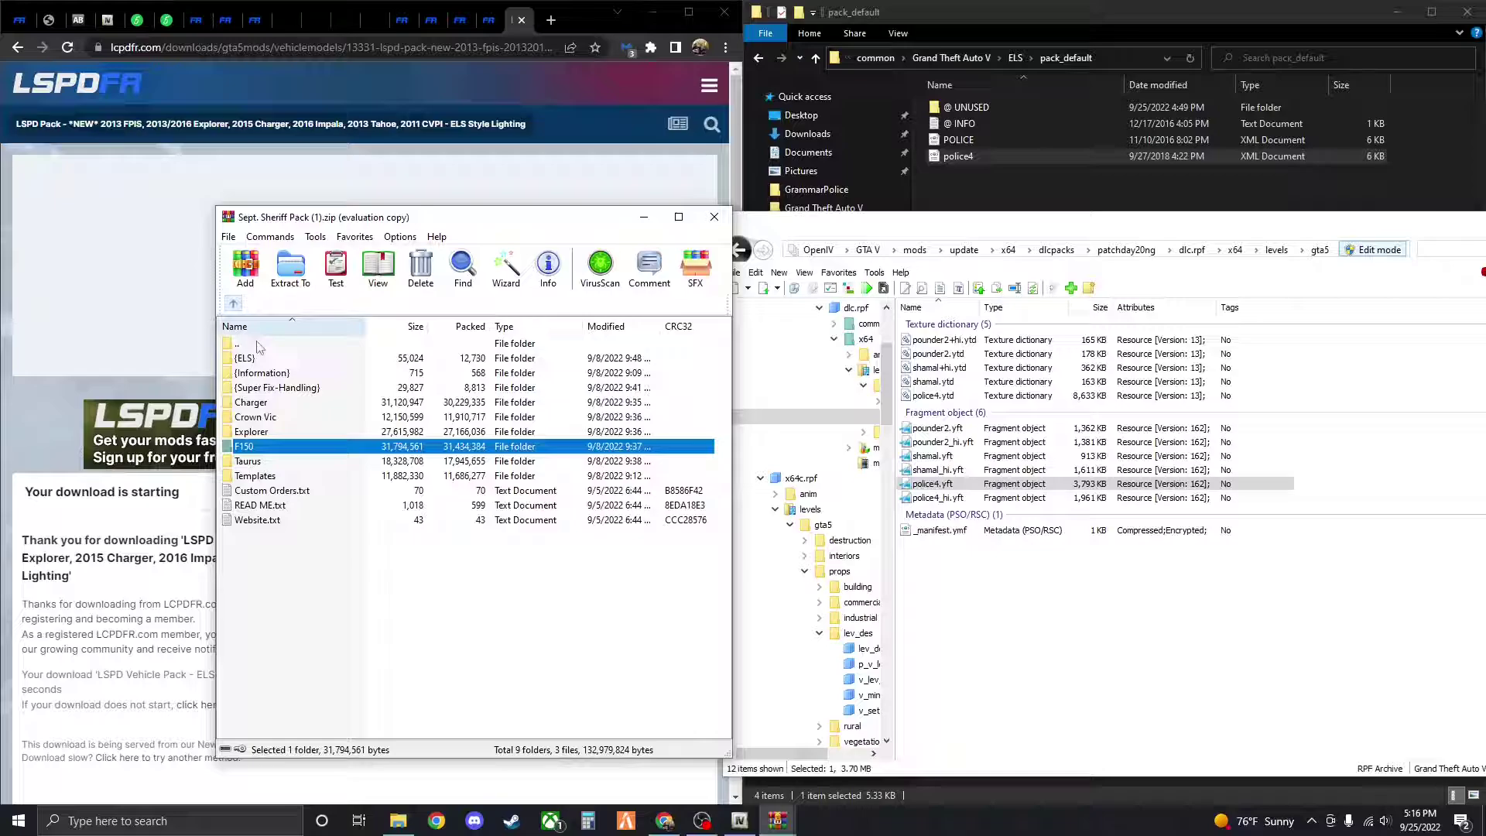
double_click(260, 433)
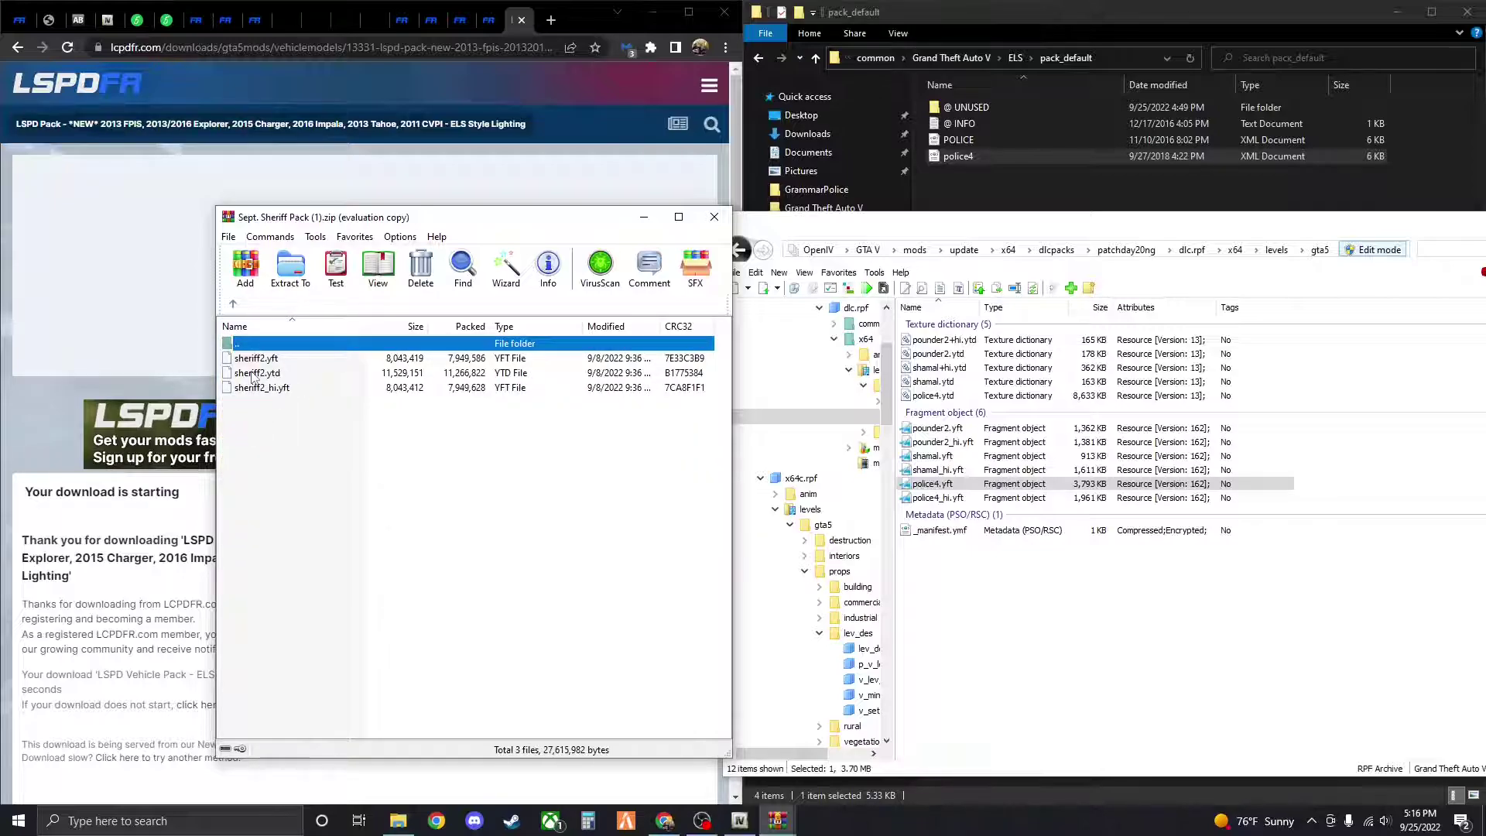
Add sheriff2.yft, sheriff2.ytd and sheriff2_hi.yft from the Sept. Sheriff Pack archive's F150 folder to the open vehicles.rpf in OpenIV
left_click(232, 304)
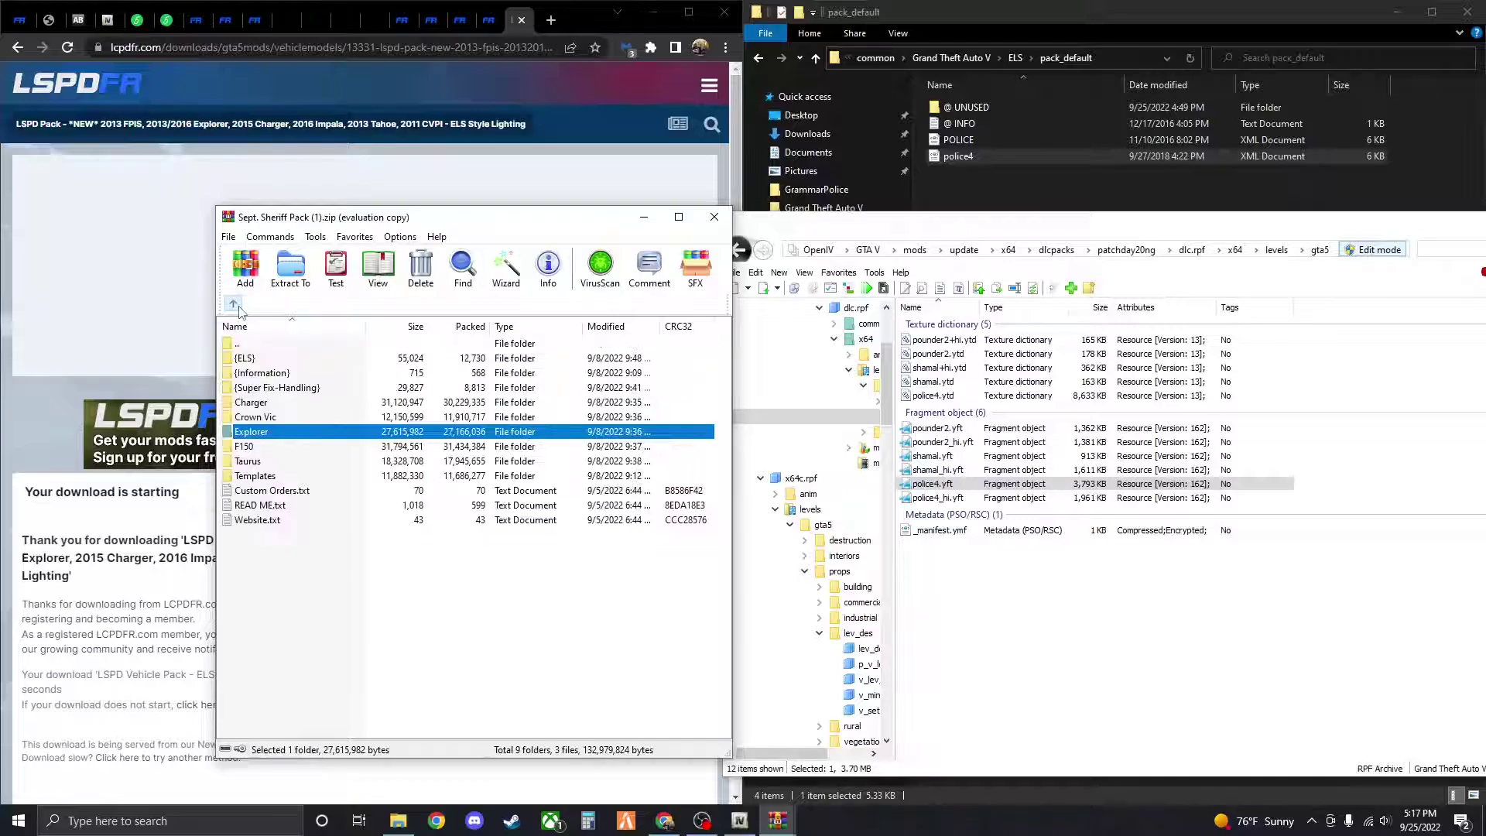
double_click(247, 447)
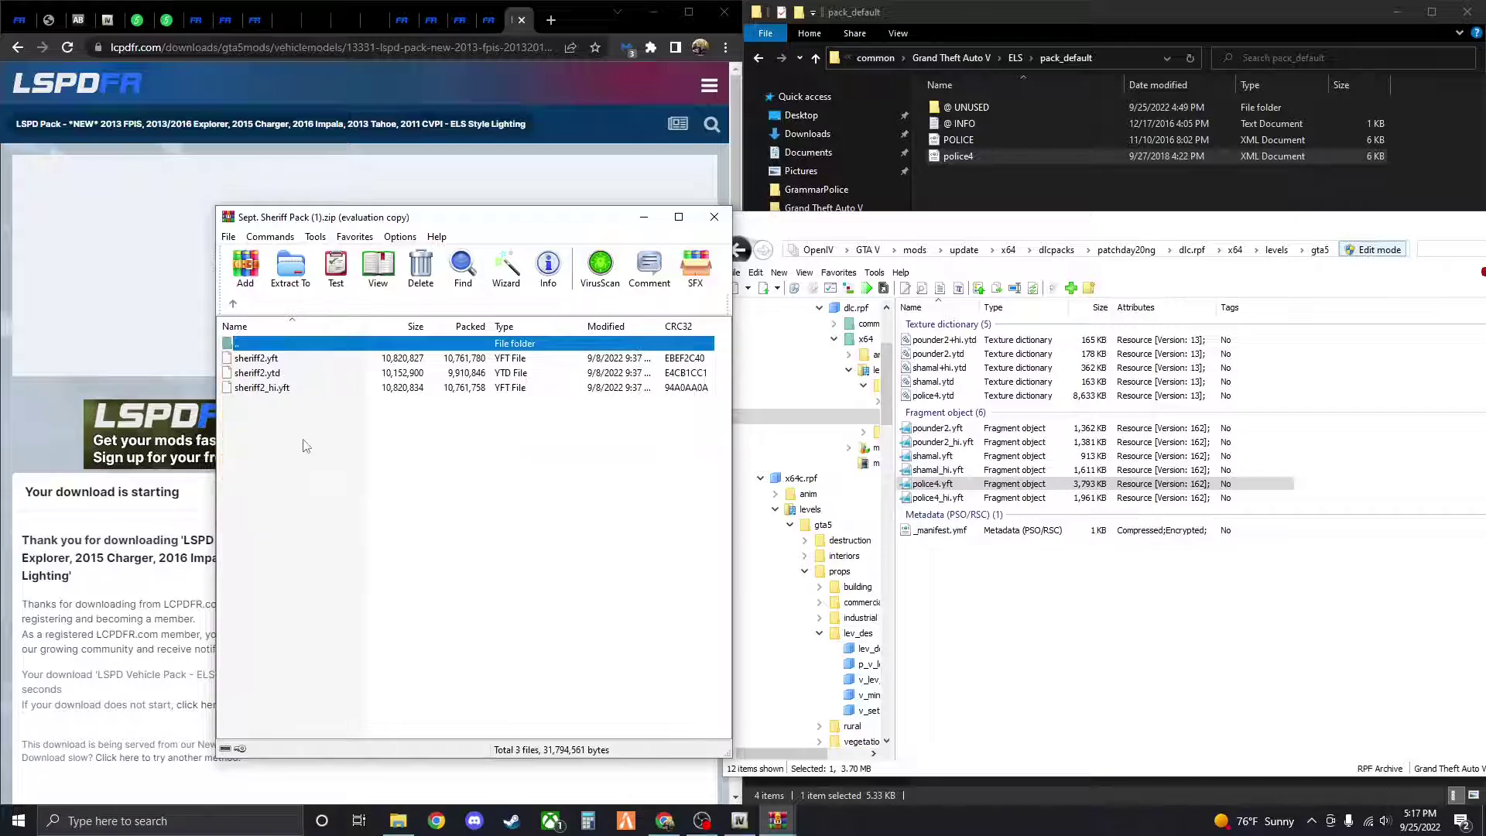
left_click_drag(273, 428, 256, 369)
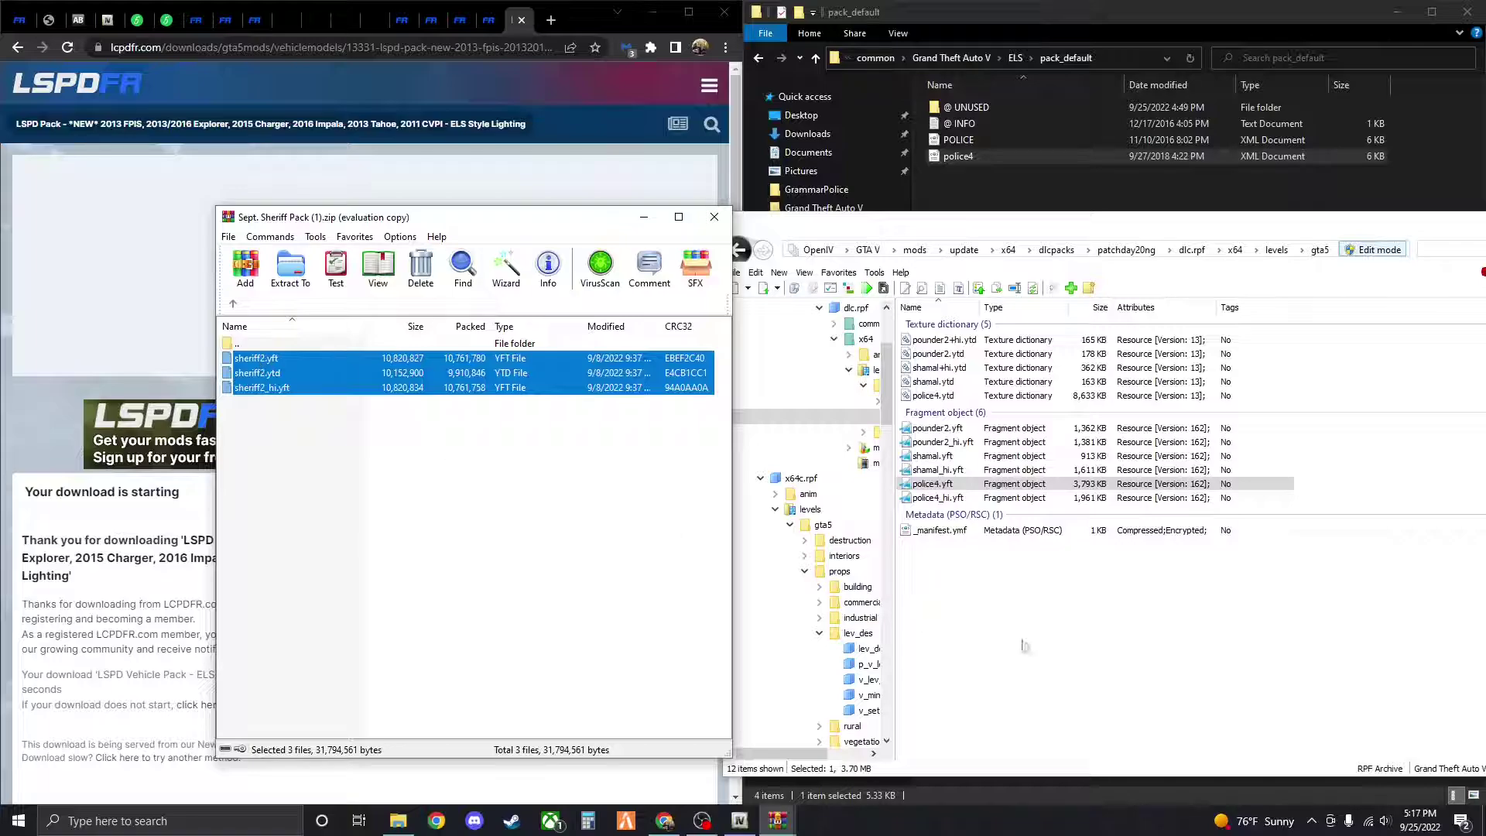
left_click(1024, 645)
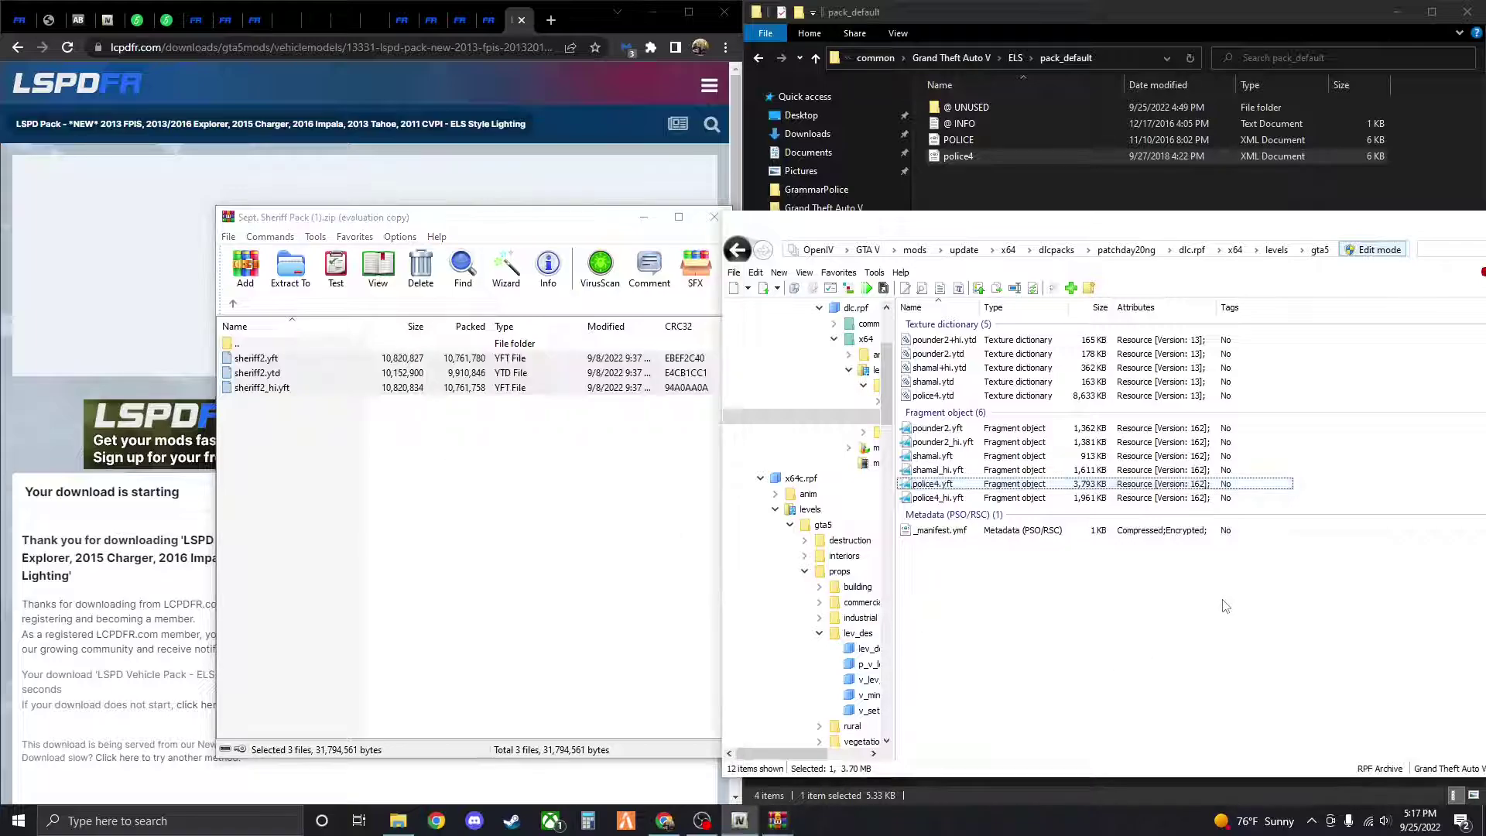
left_click(256, 375)
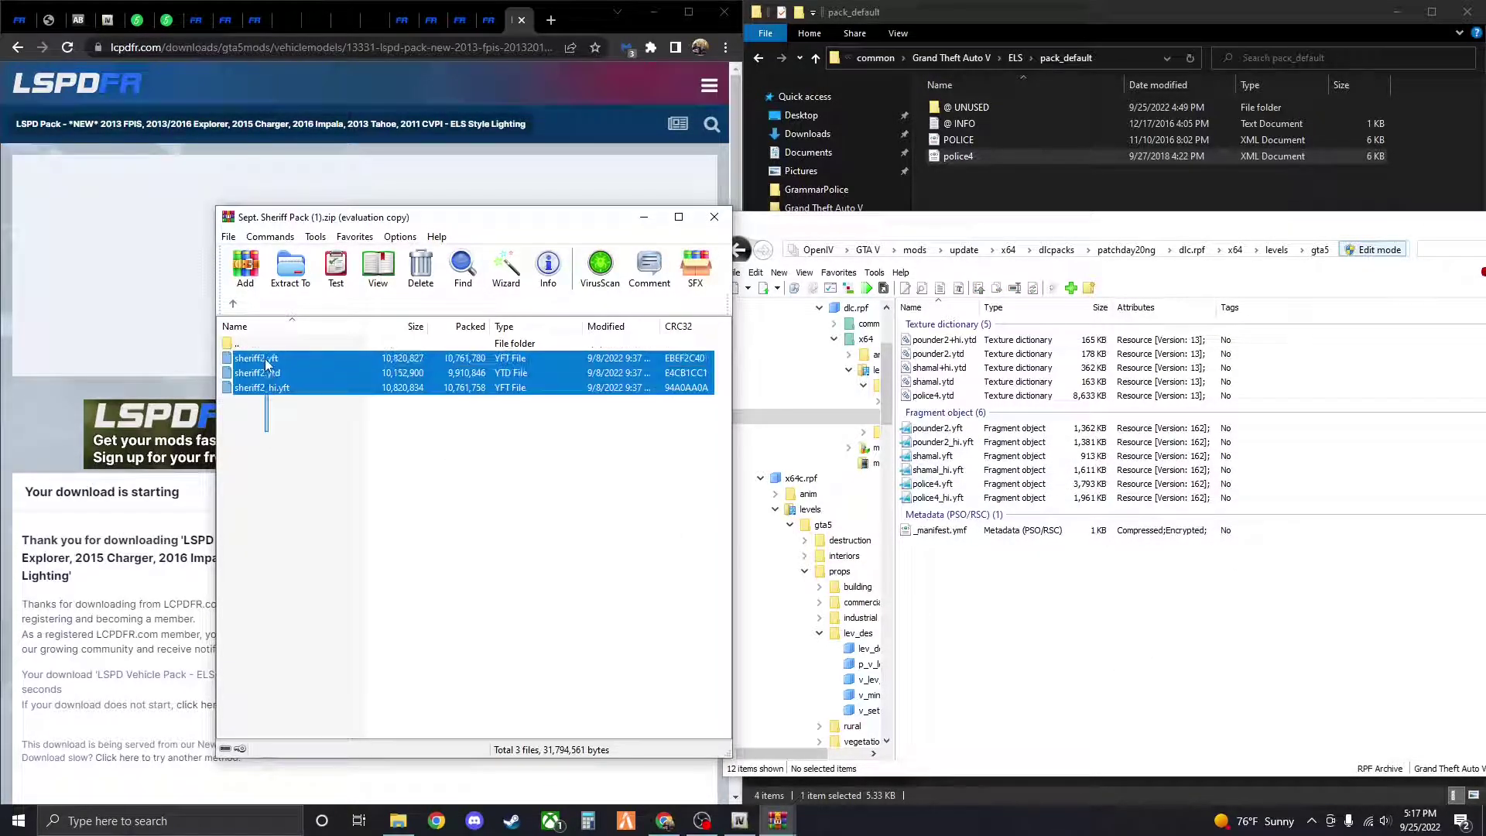
left_click_drag(252, 370, 1242, 642)
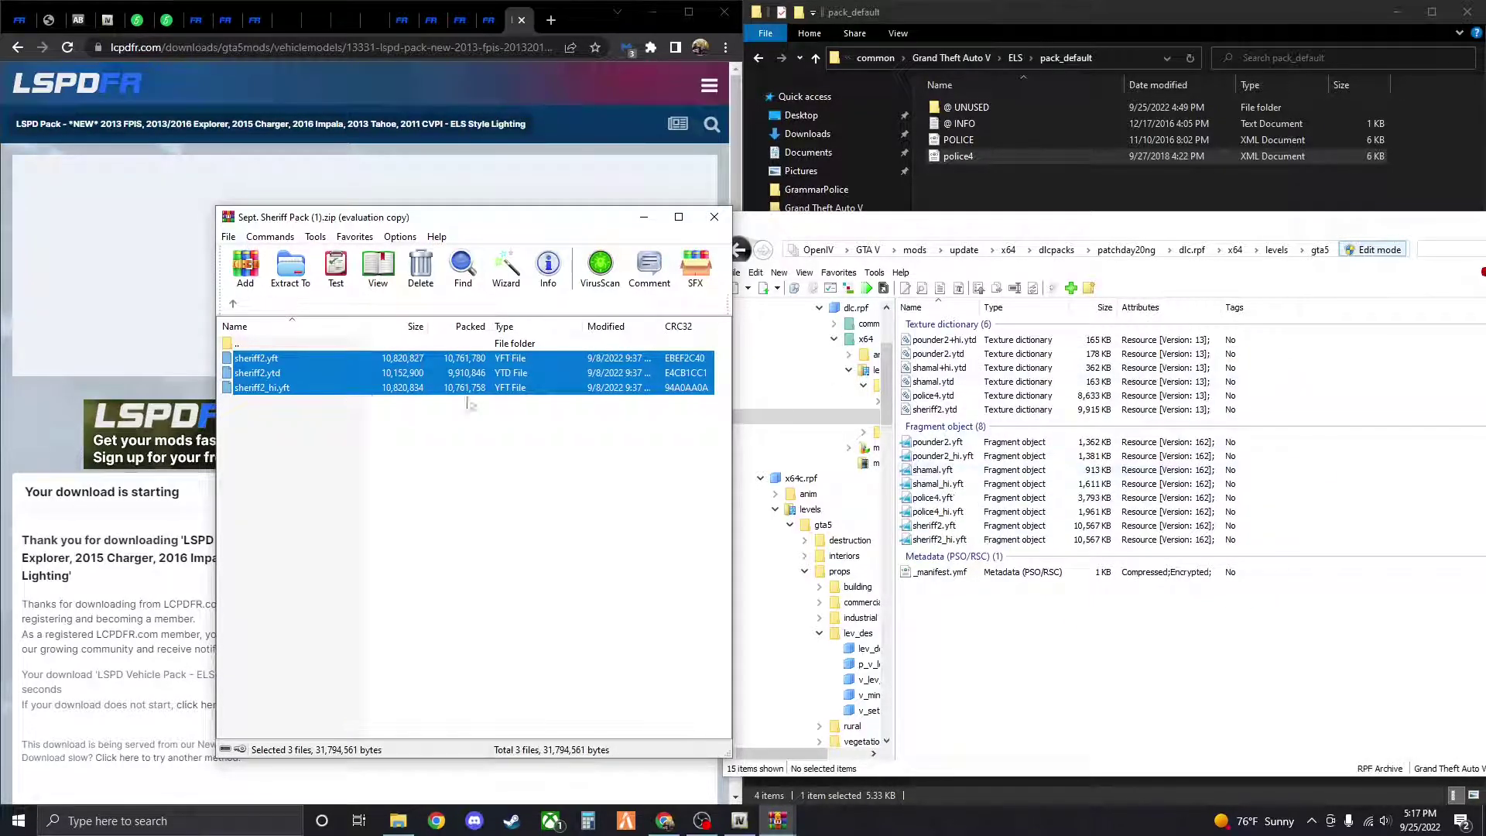
Copy the F150's Custom ELS Lighting sheriff2.xml from the archive into ELS\pack_default, and return to the archive's top level
double_click(237, 343)
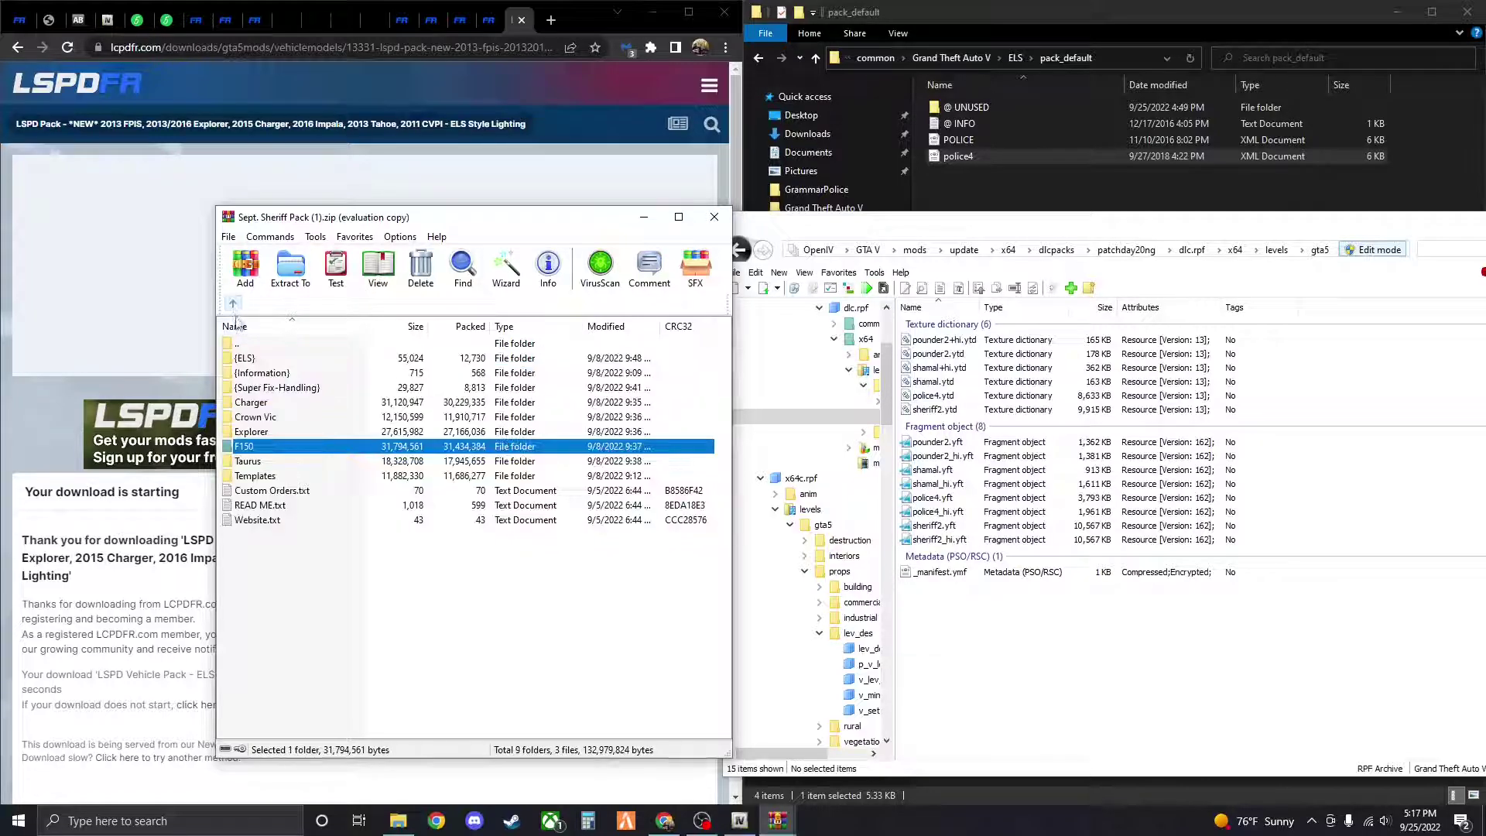
double_click(246, 359)
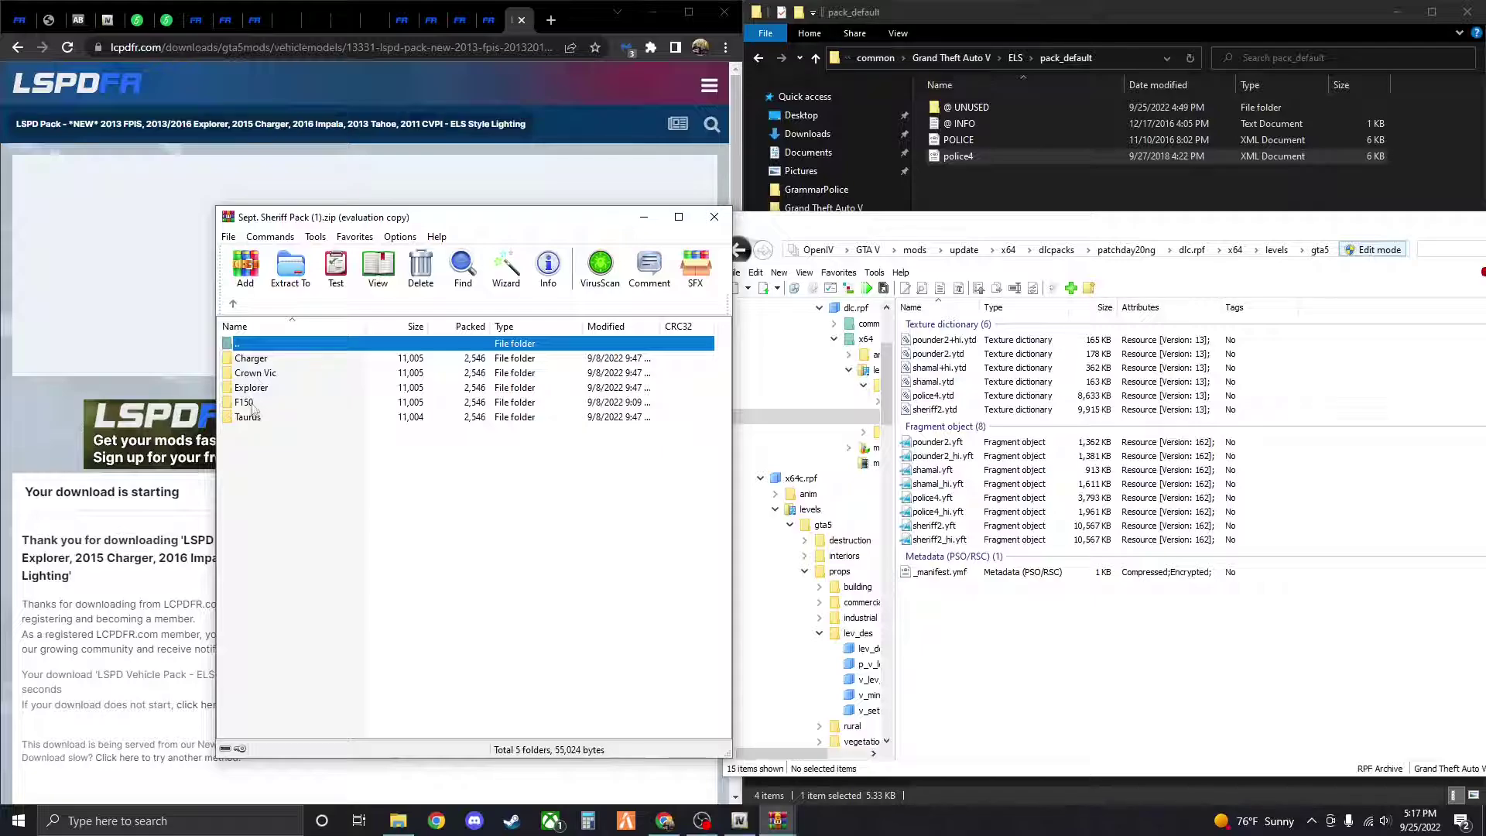
double_click(252, 404)
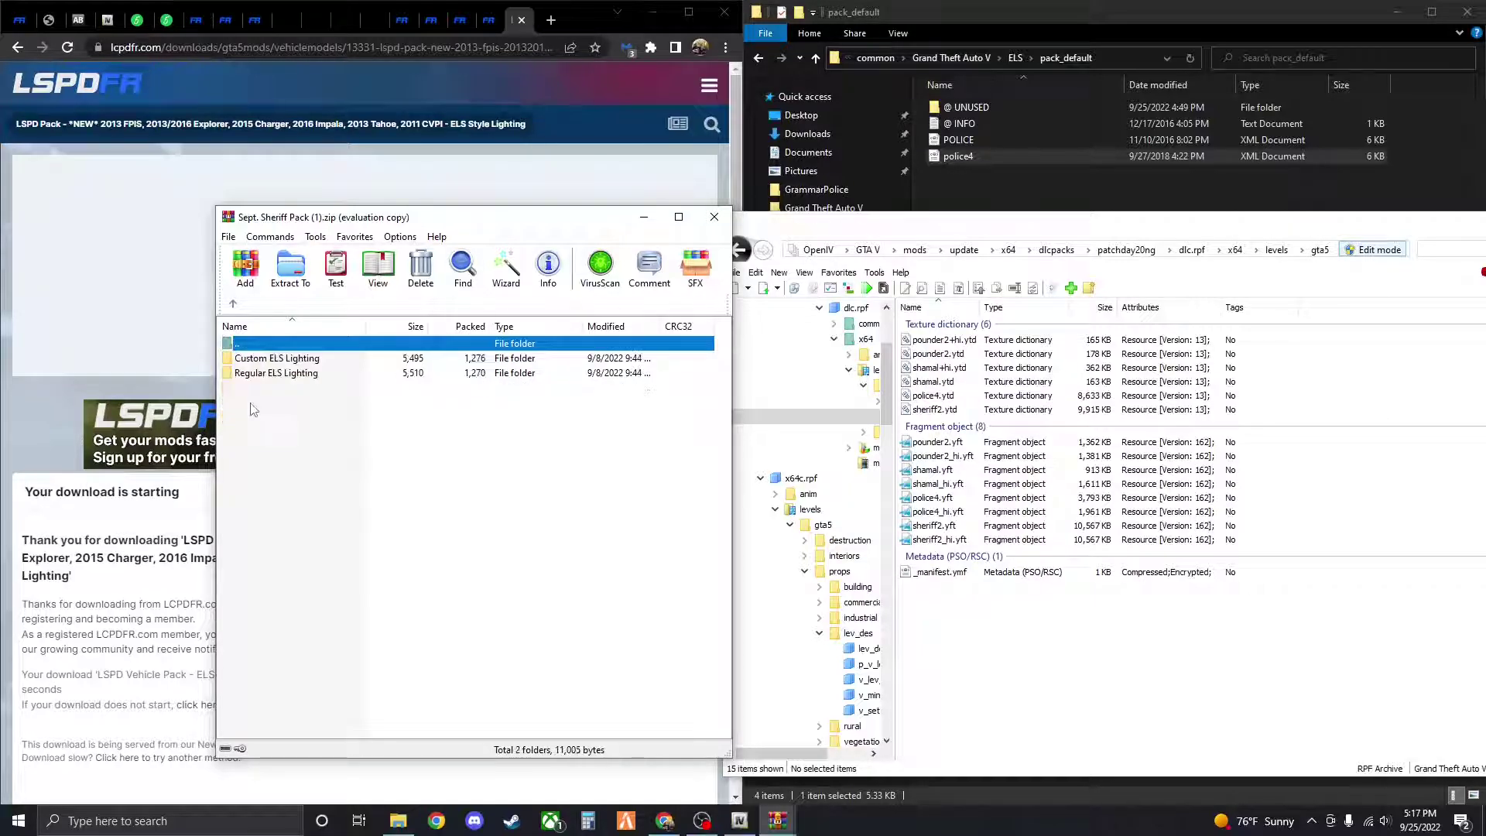
double_click(287, 360)
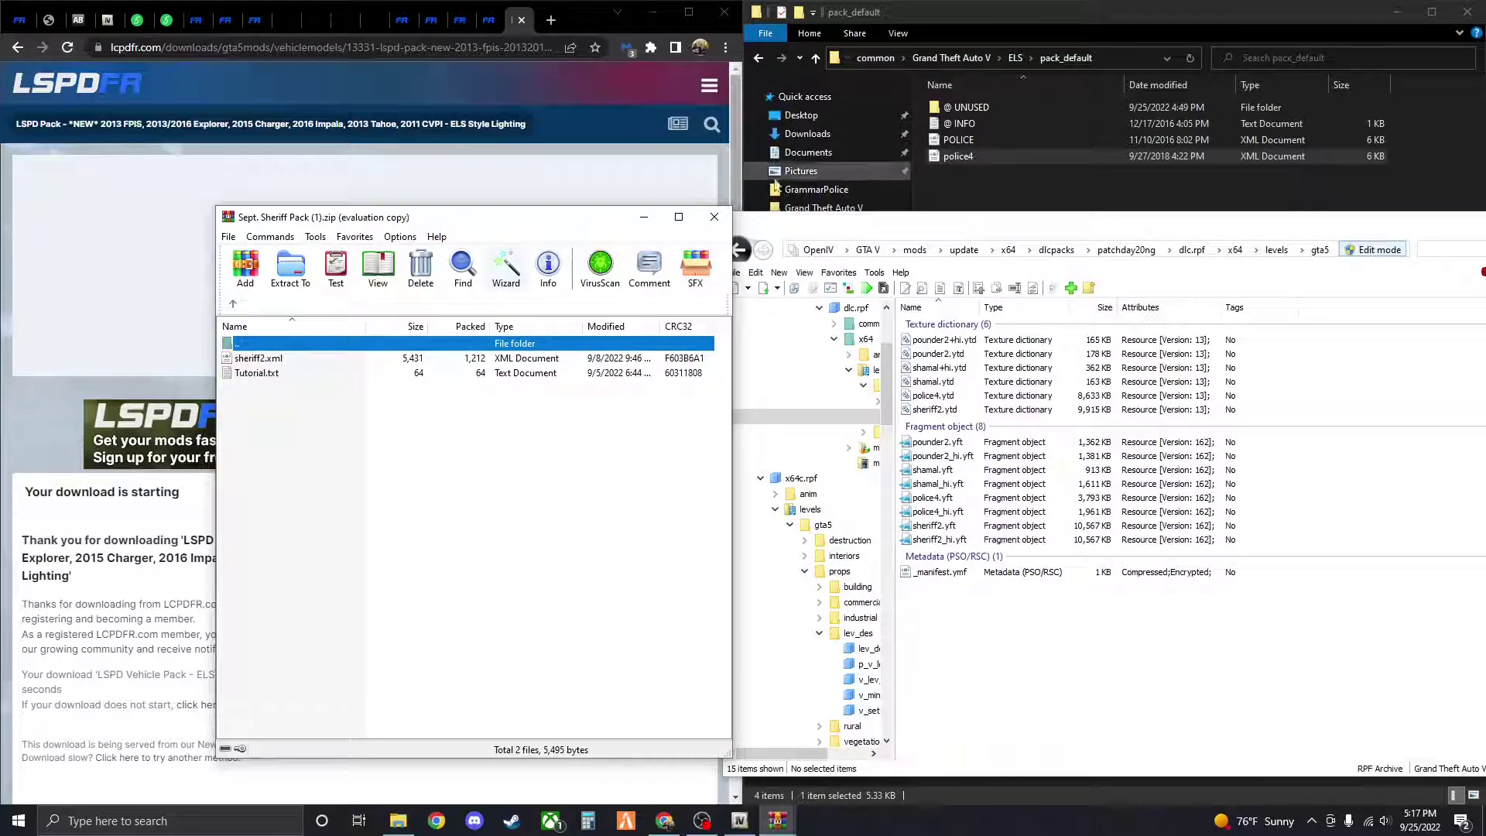
left_click(1022, 189)
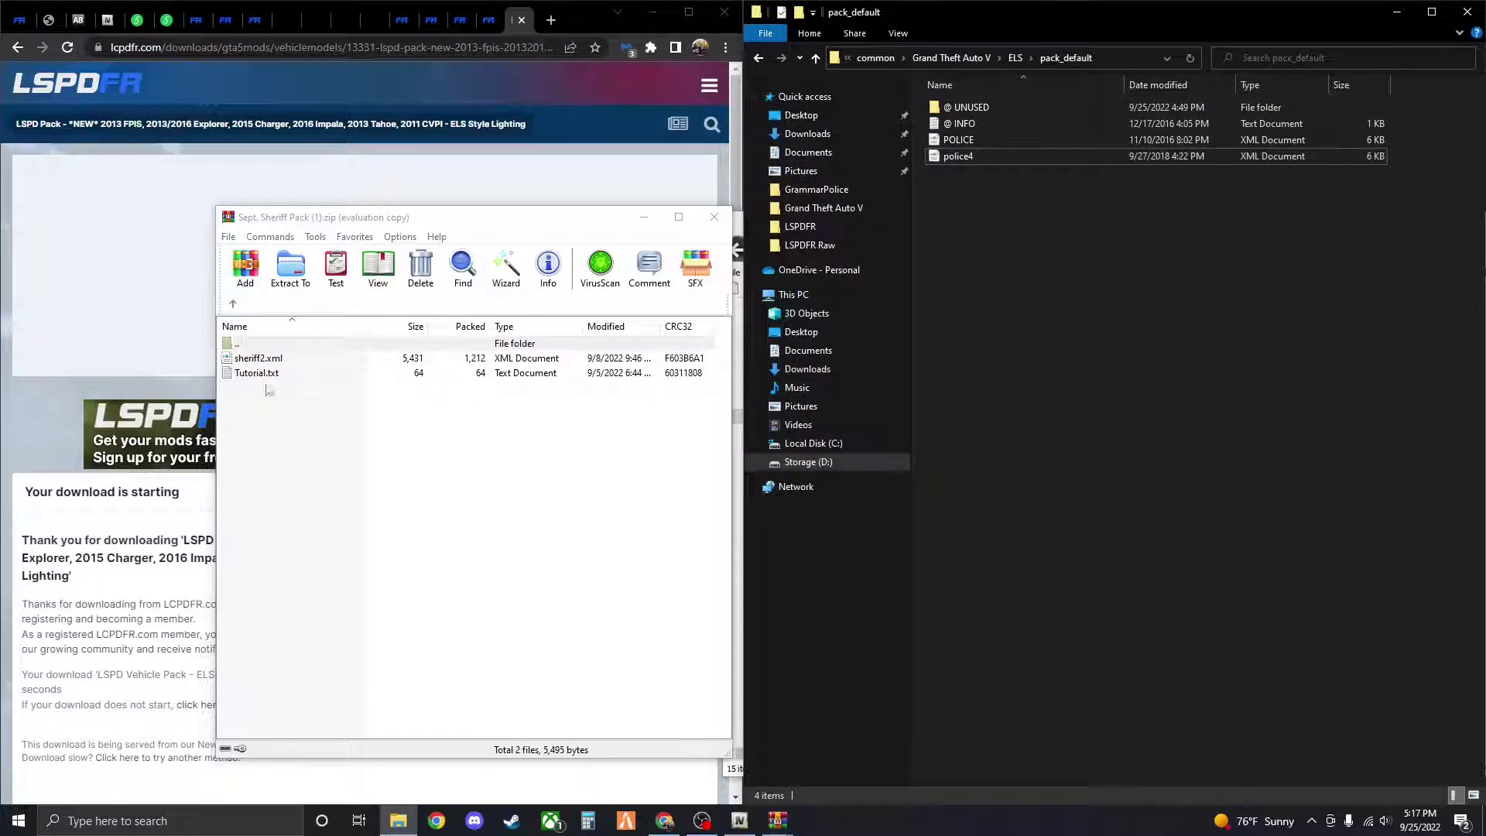
left_click_drag(258, 358, 1167, 266)
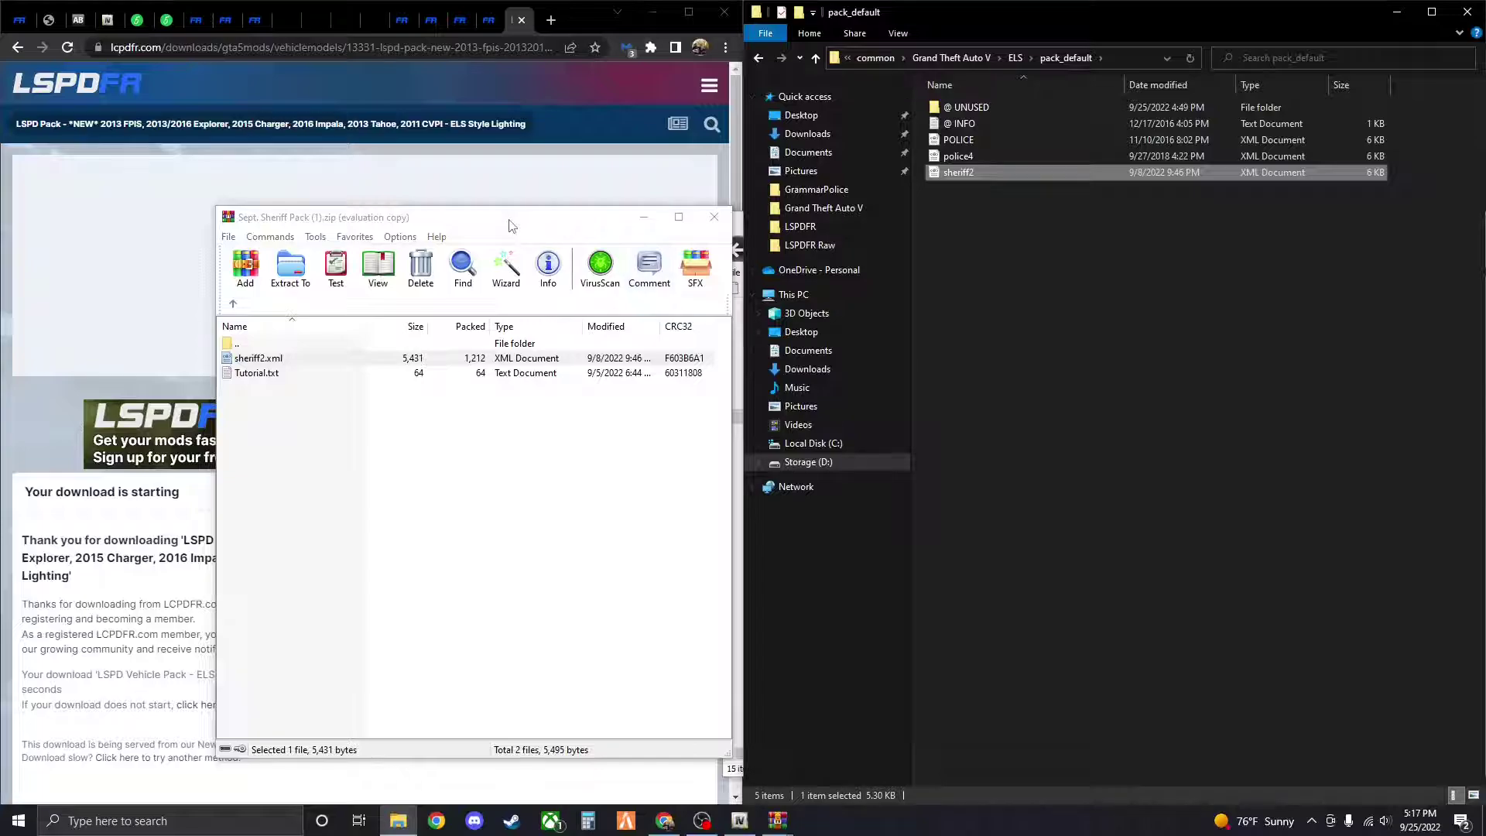
left_click_drag(511, 226, 478, 232)
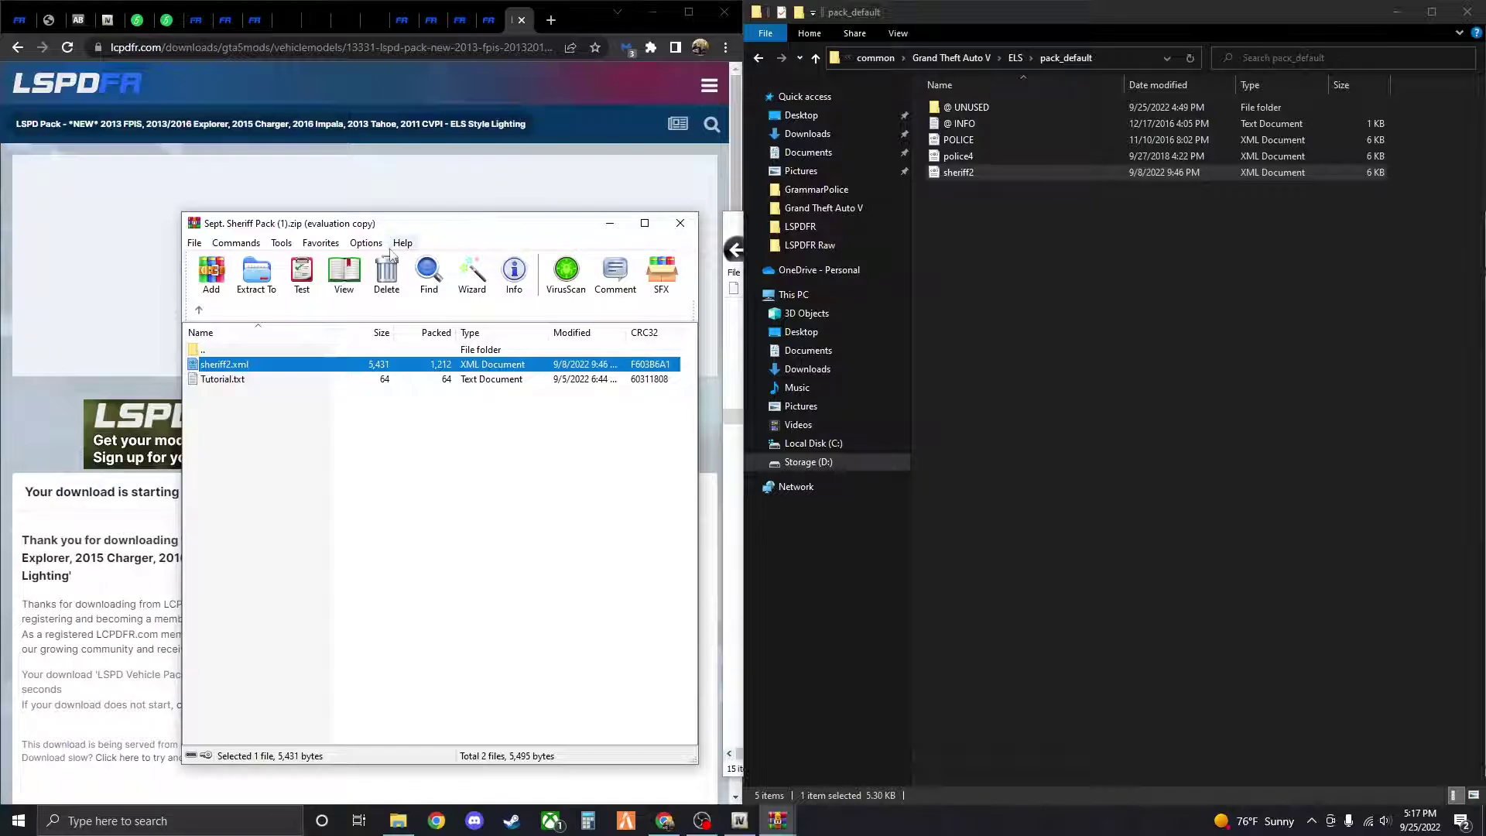
left_click(199, 311)
left_click(198, 312)
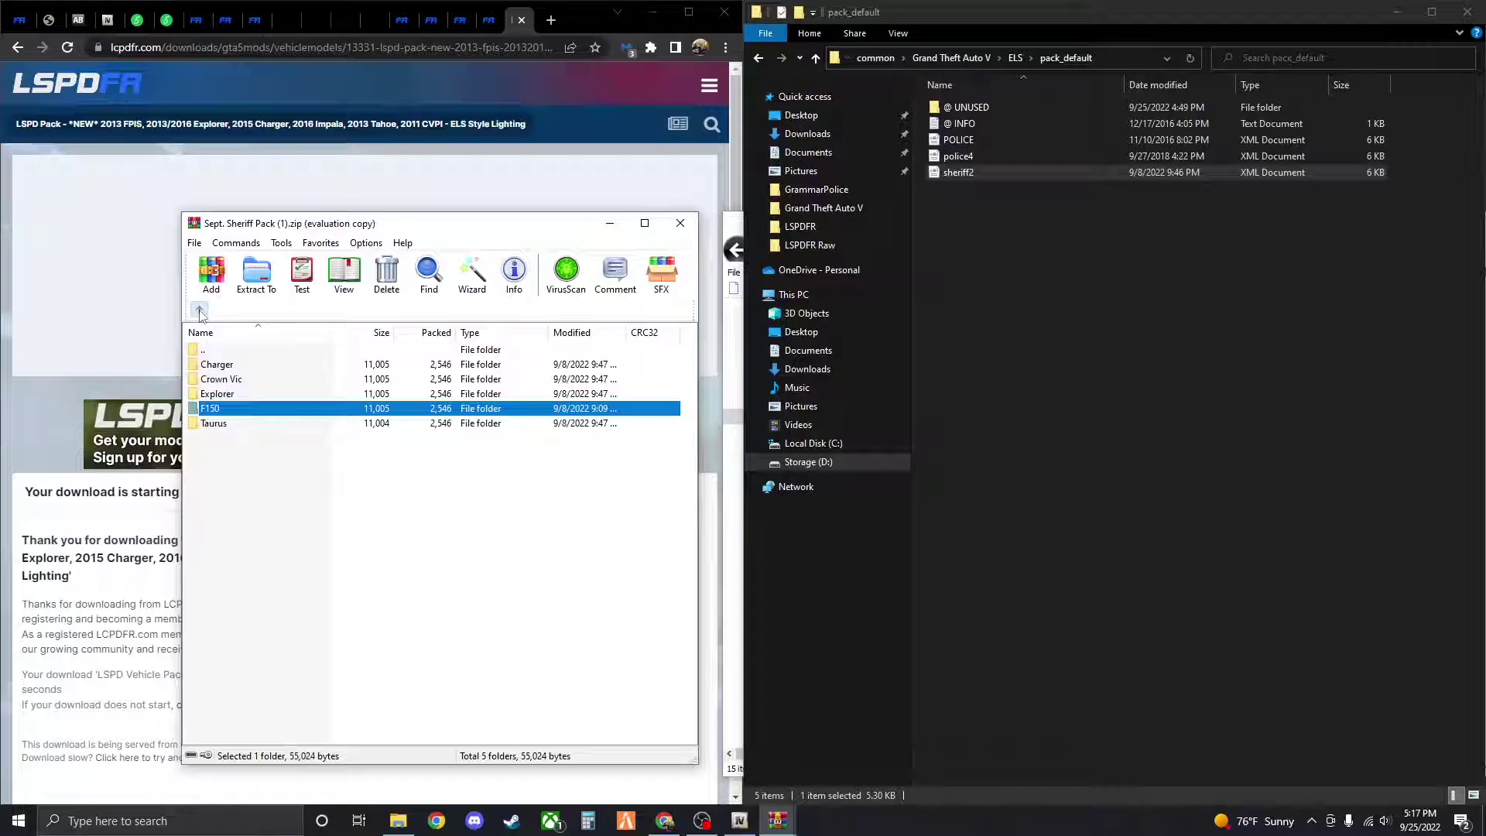
left_click(199, 311)
left_click(199, 312)
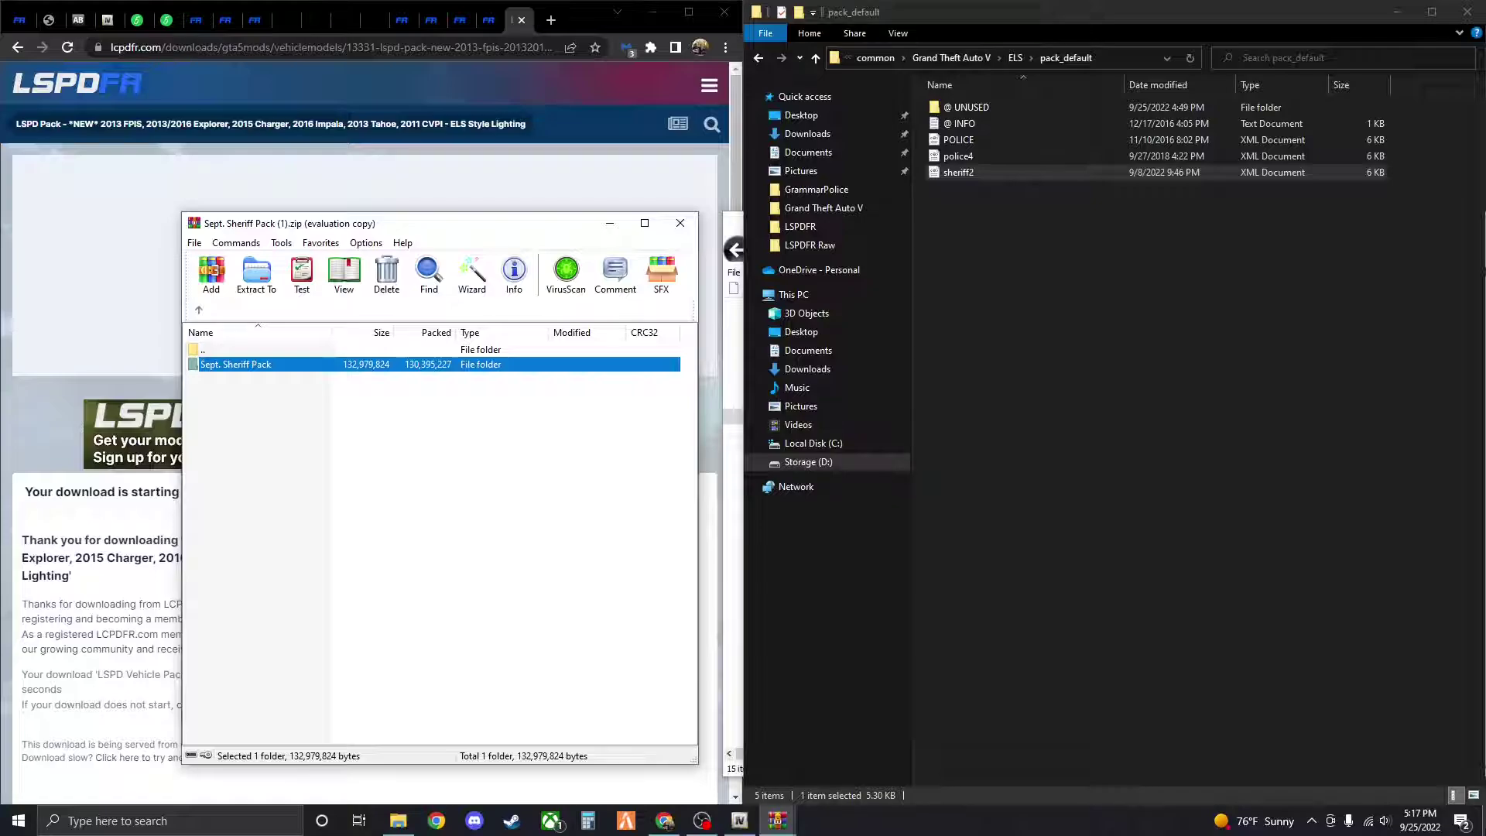
Check the file names in the F150, Explorer, Taurus, Crown Vic and Charger folders of the desktop's 5M PD Cars\Sept. Sheriff Pack
key("super+d")
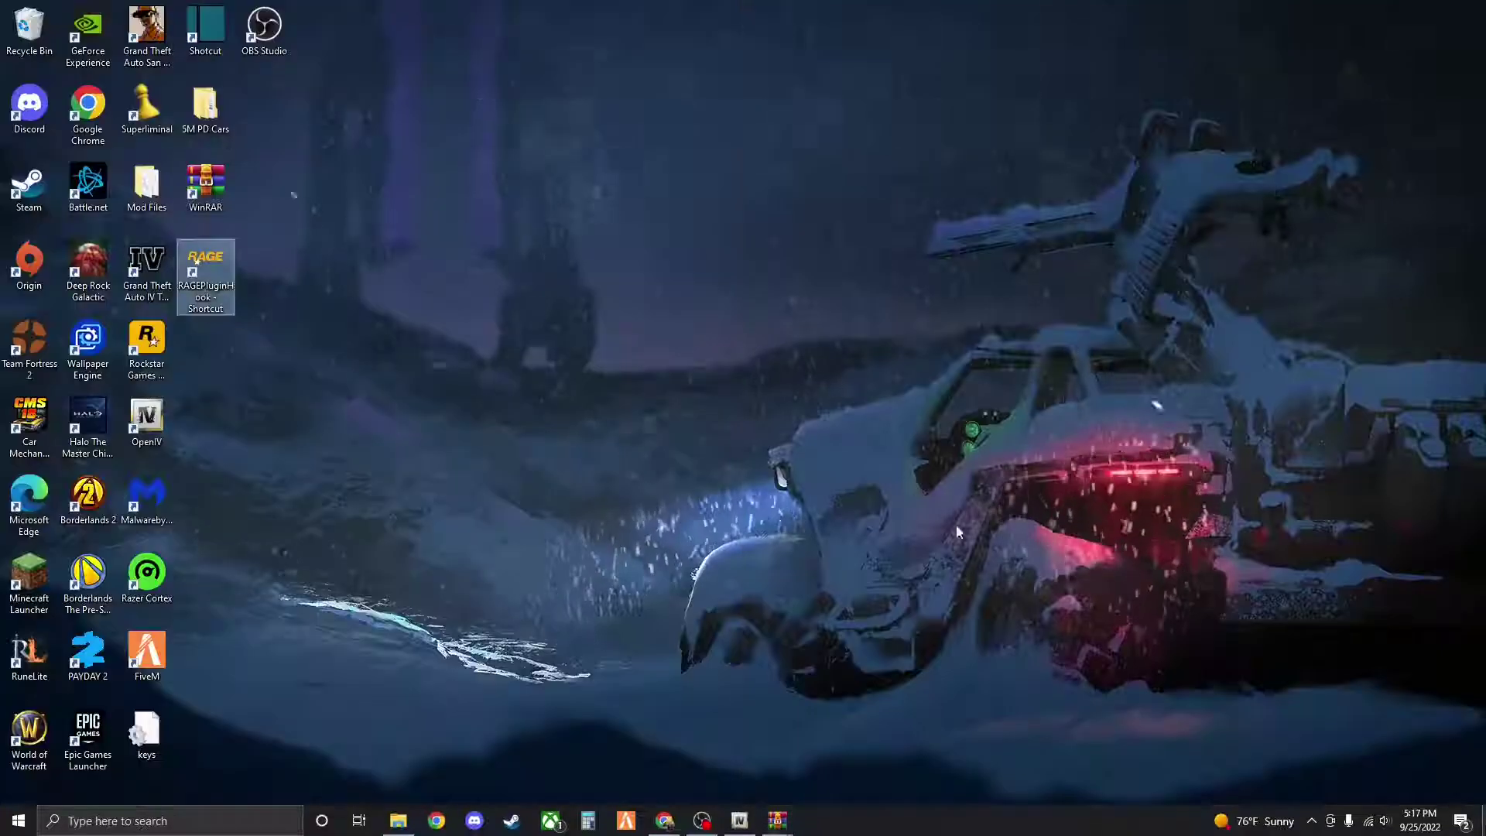
double_click(222, 105)
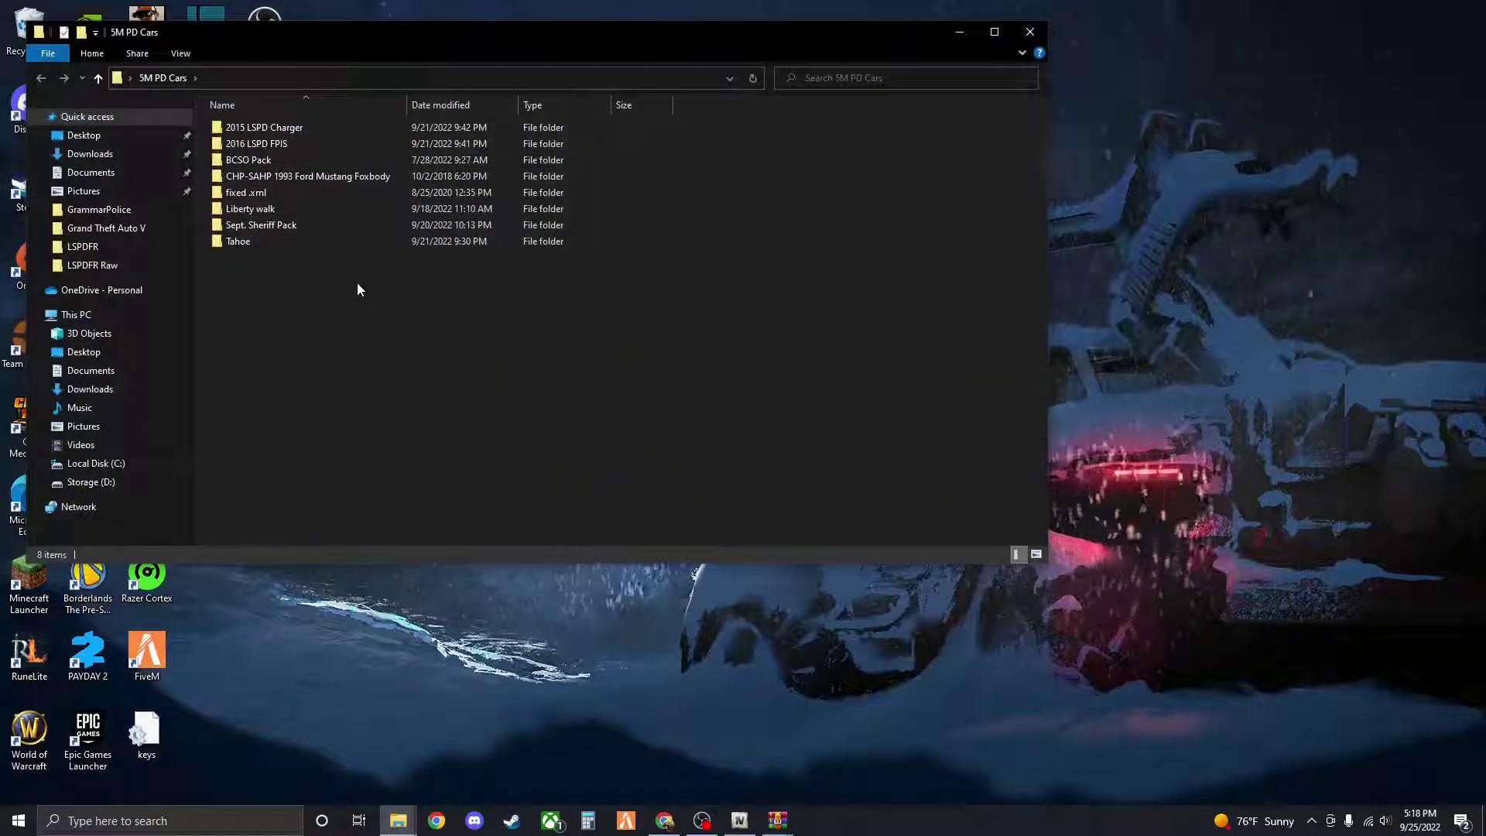
double_click(266, 229)
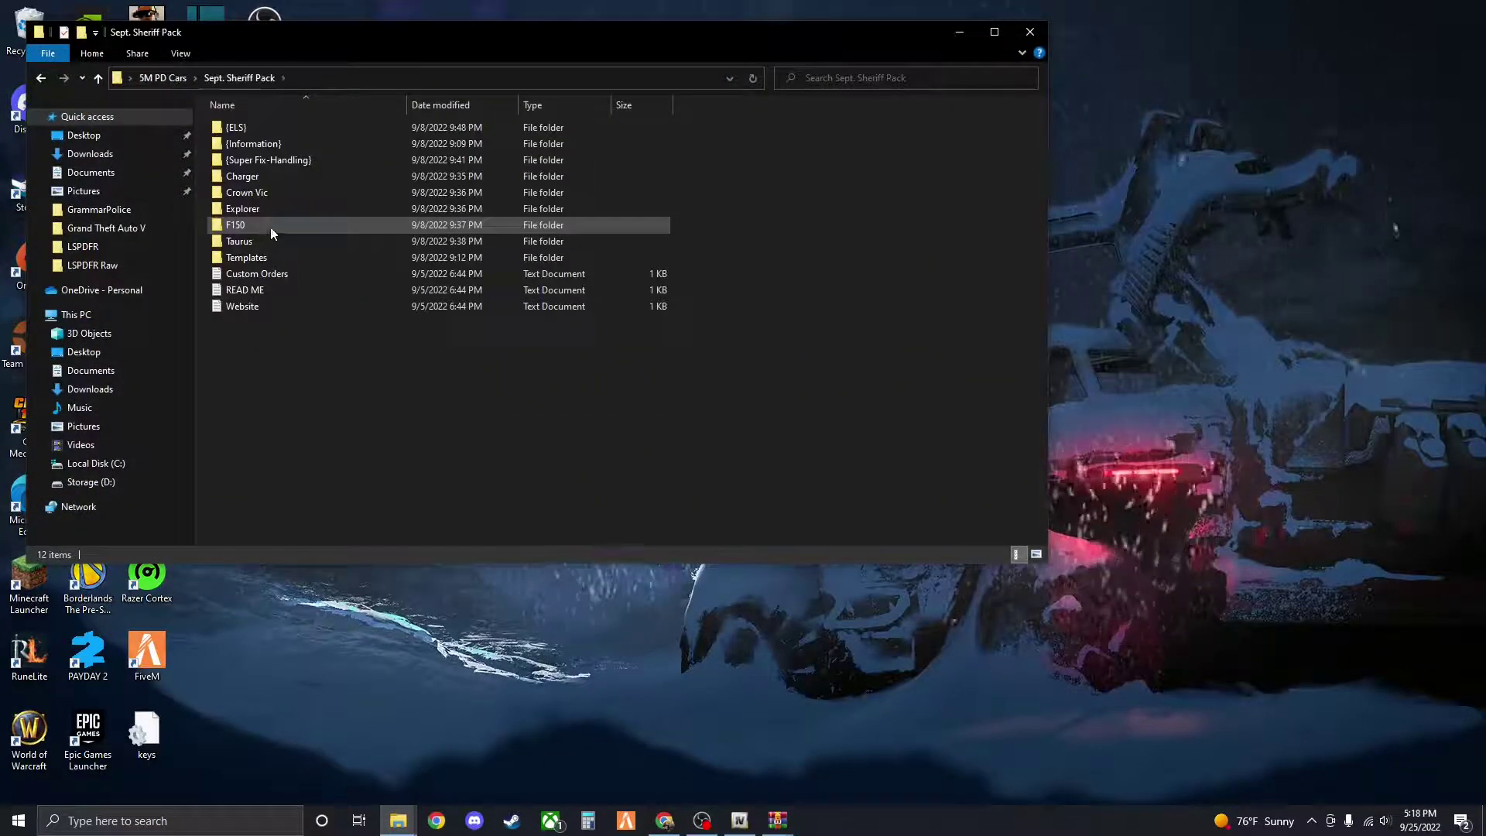
double_click(260, 226)
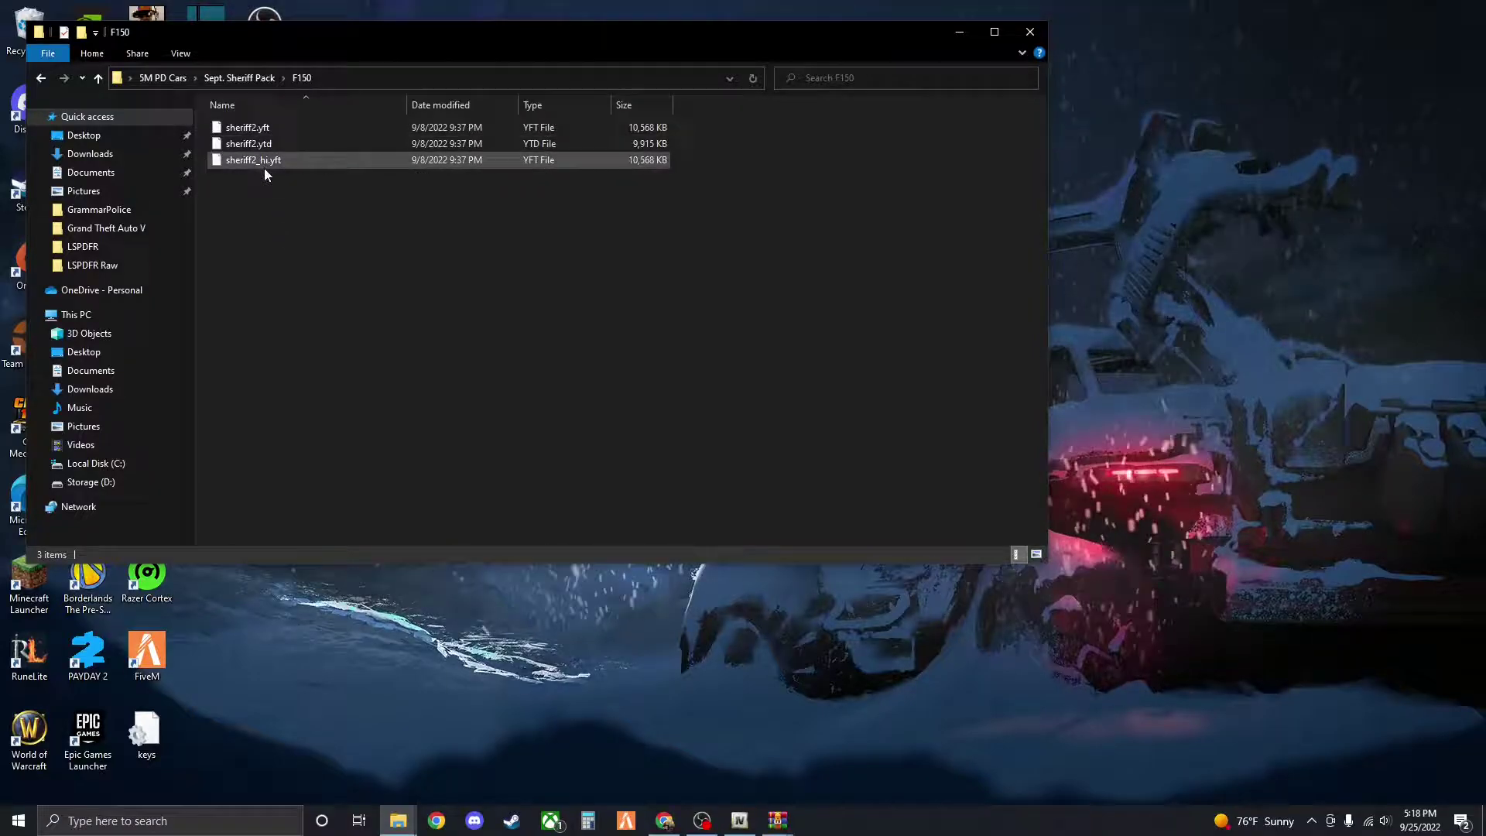
left_click(41, 78)
double_click(262, 209)
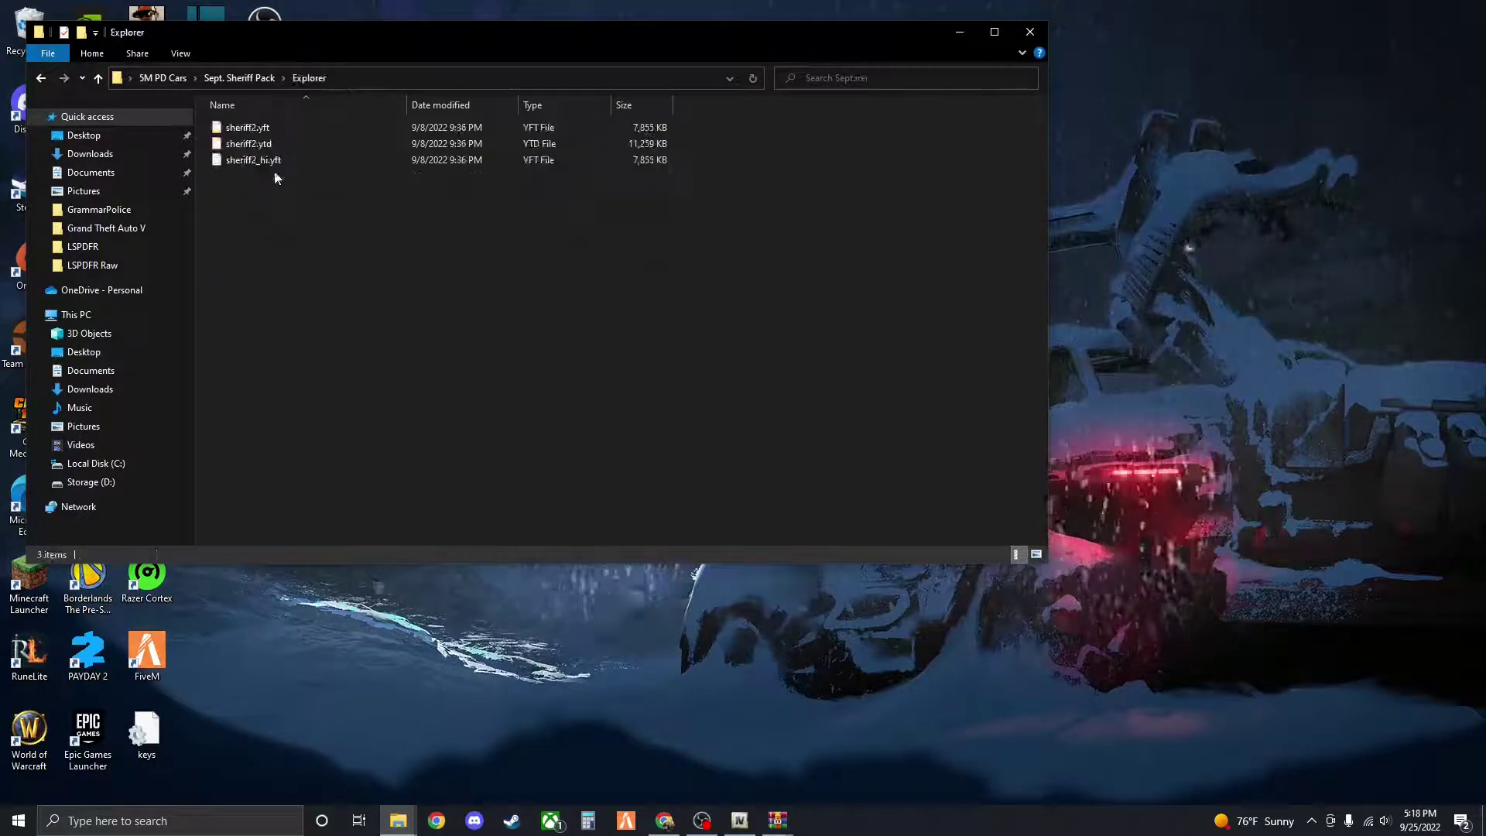
left_click(42, 79)
double_click(253, 243)
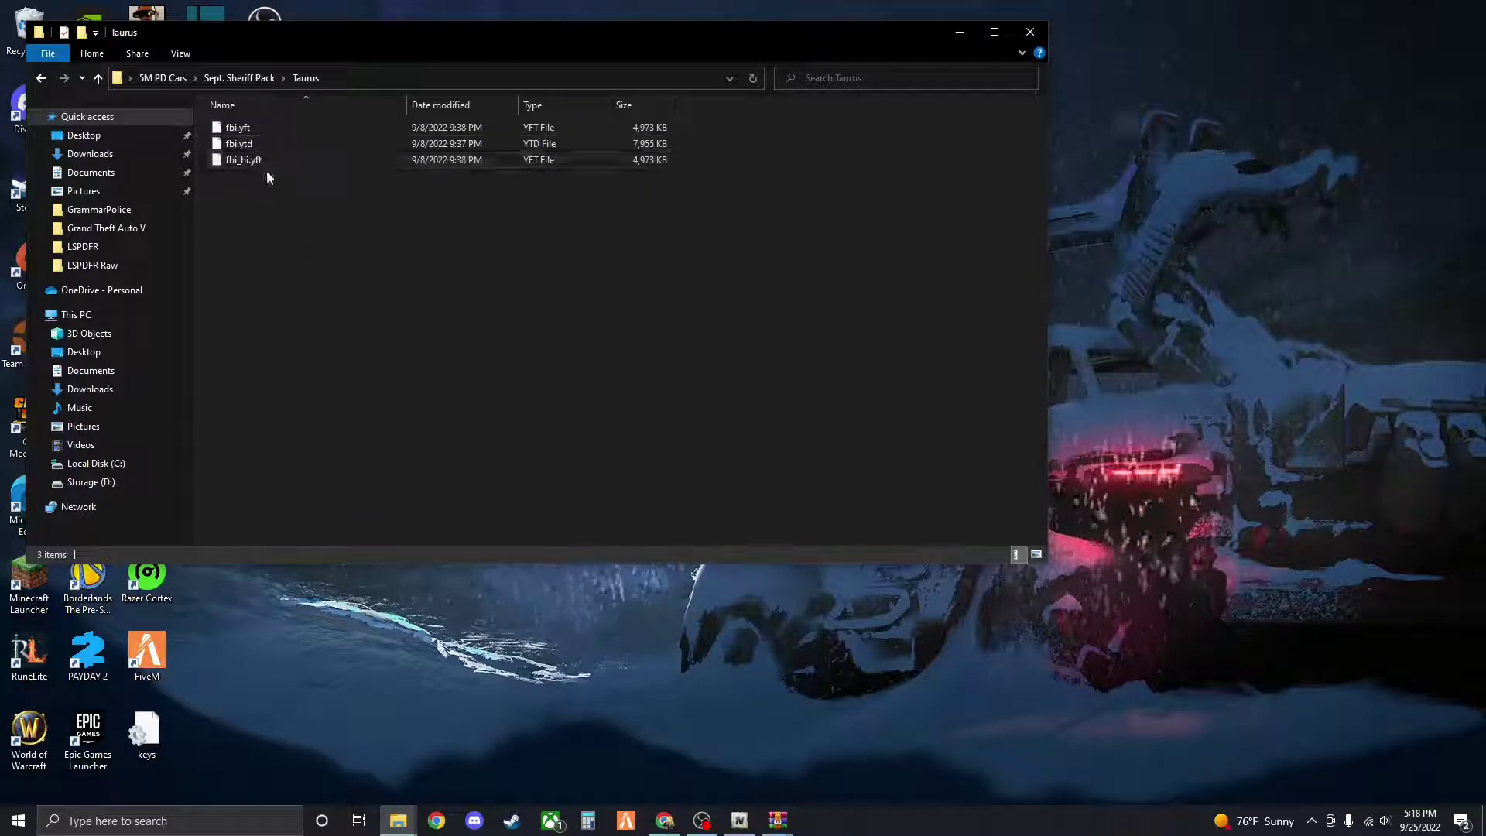
left_click(41, 78)
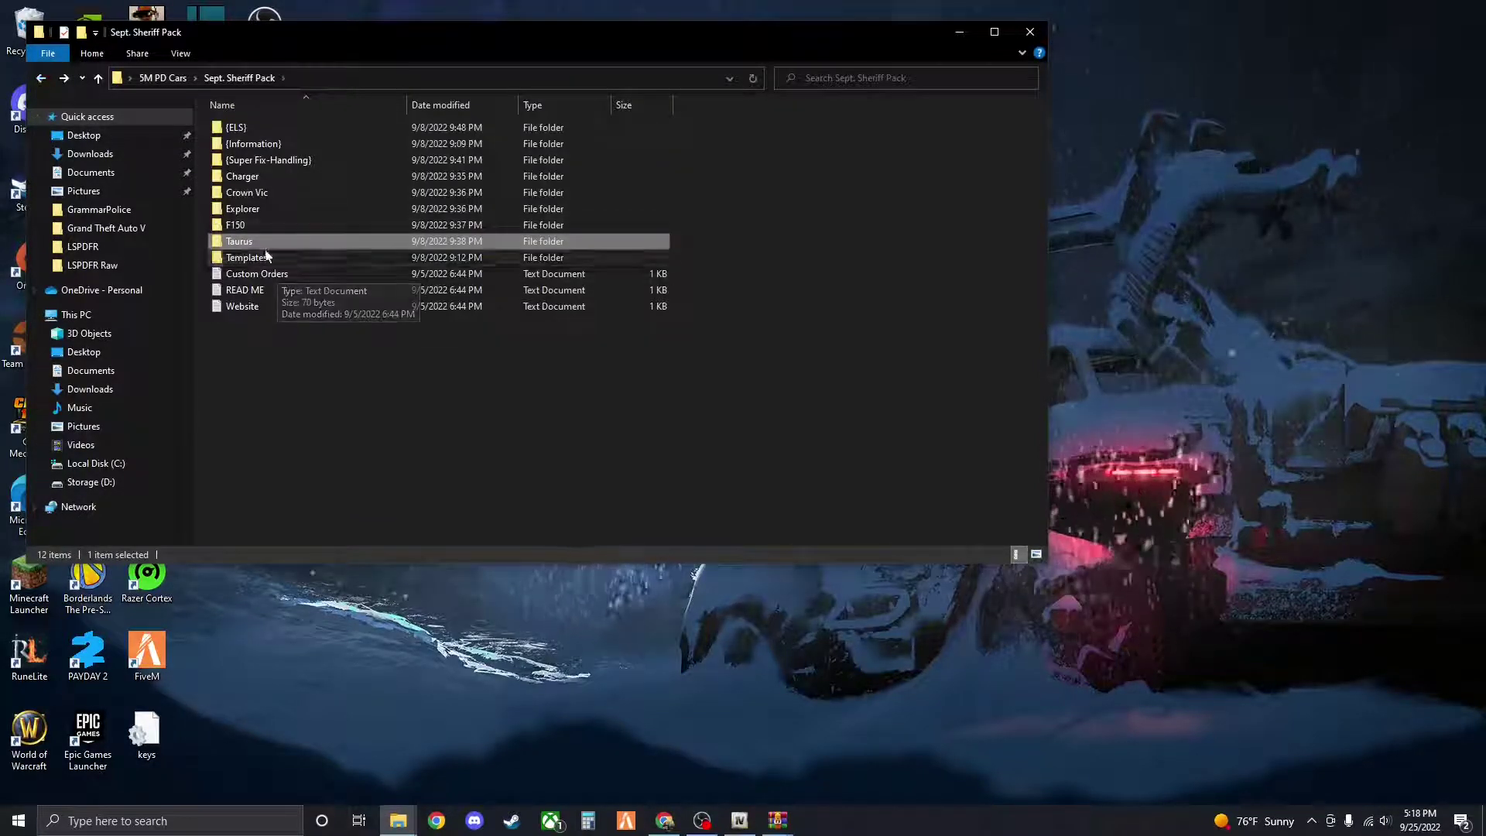
double_click(241, 193)
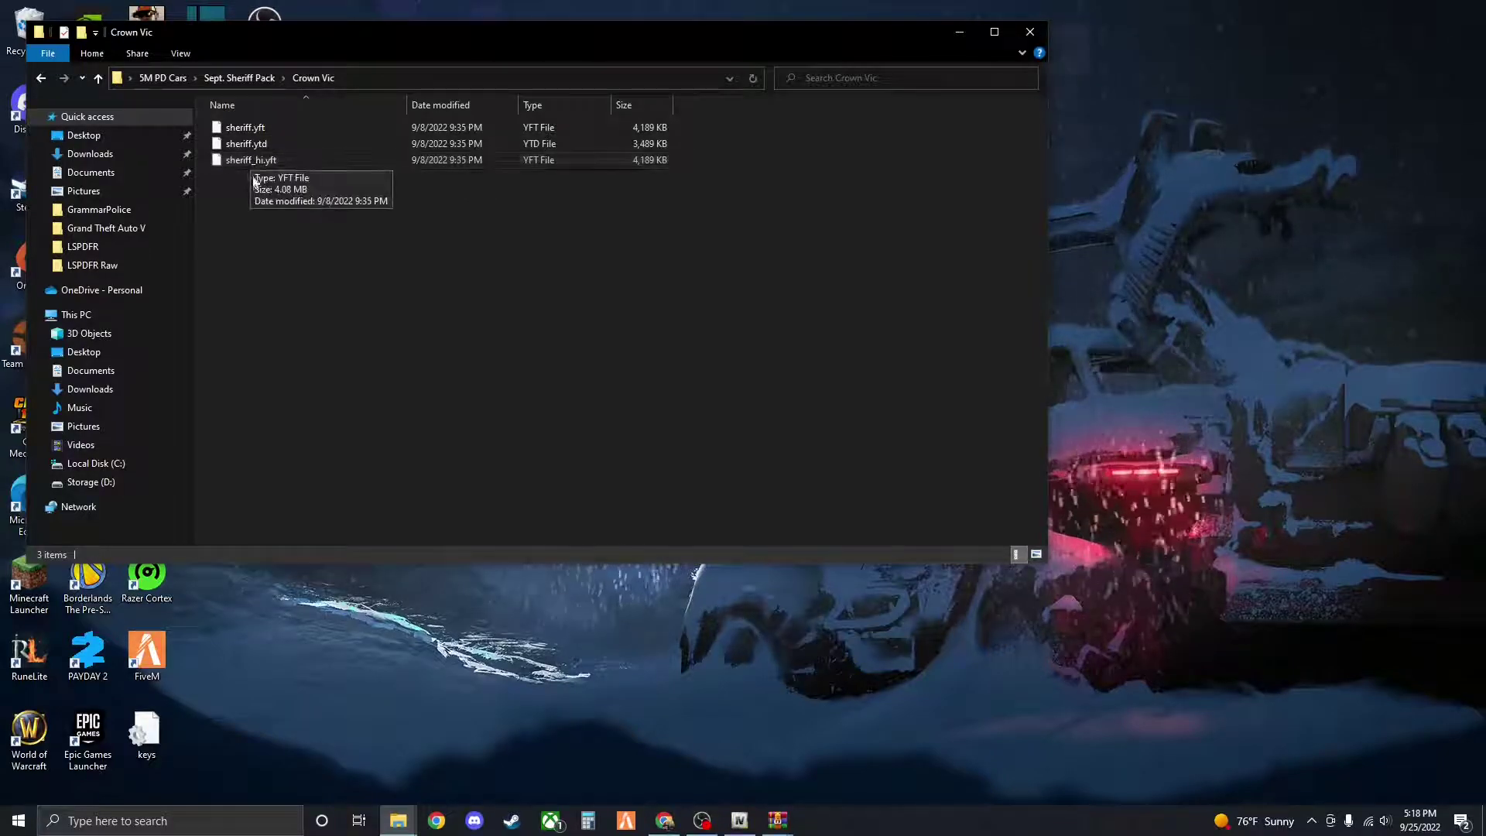
left_click(43, 80)
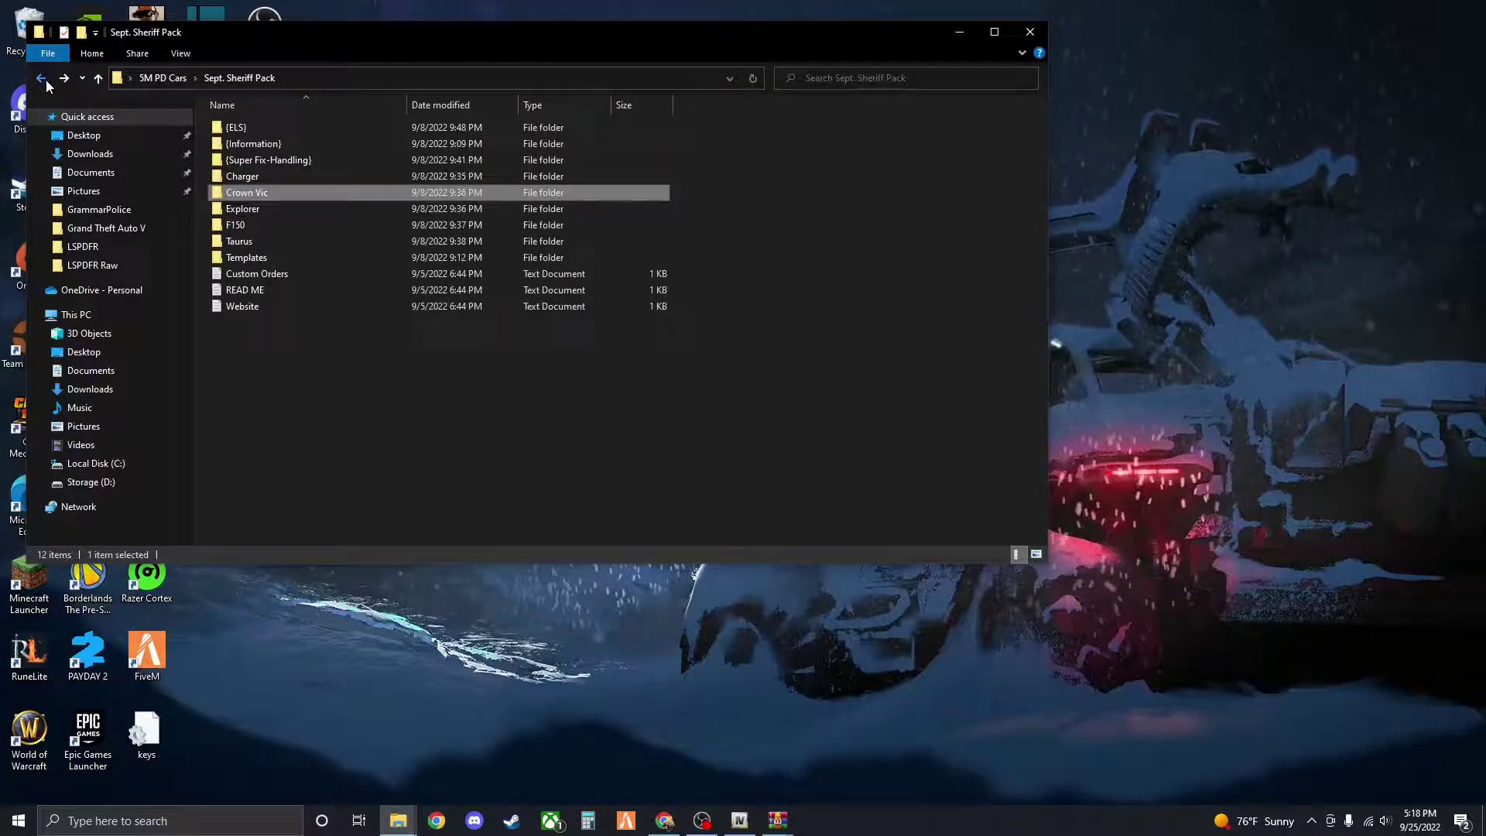
double_click(249, 178)
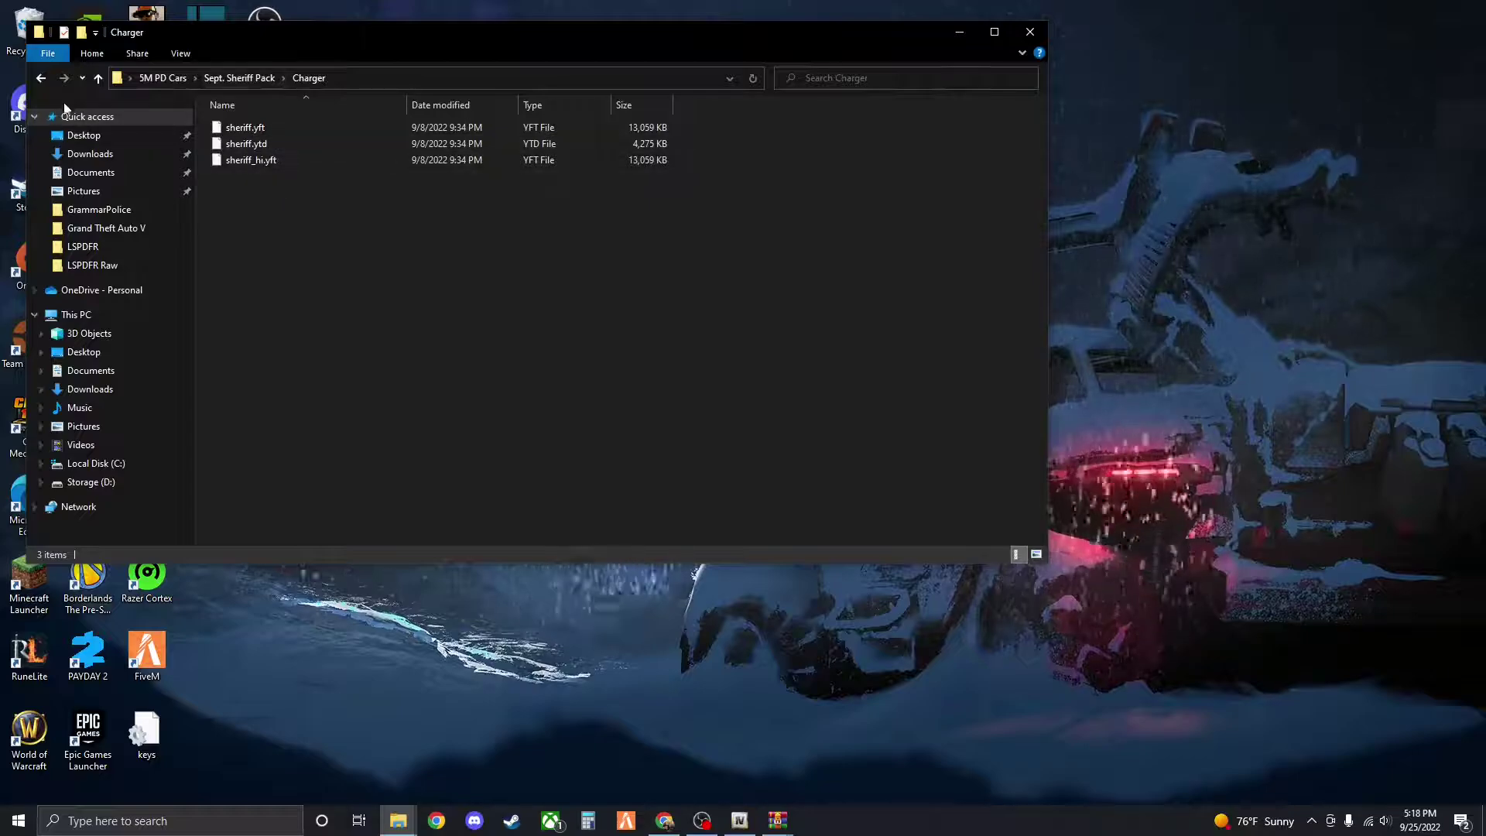
left_click(42, 78)
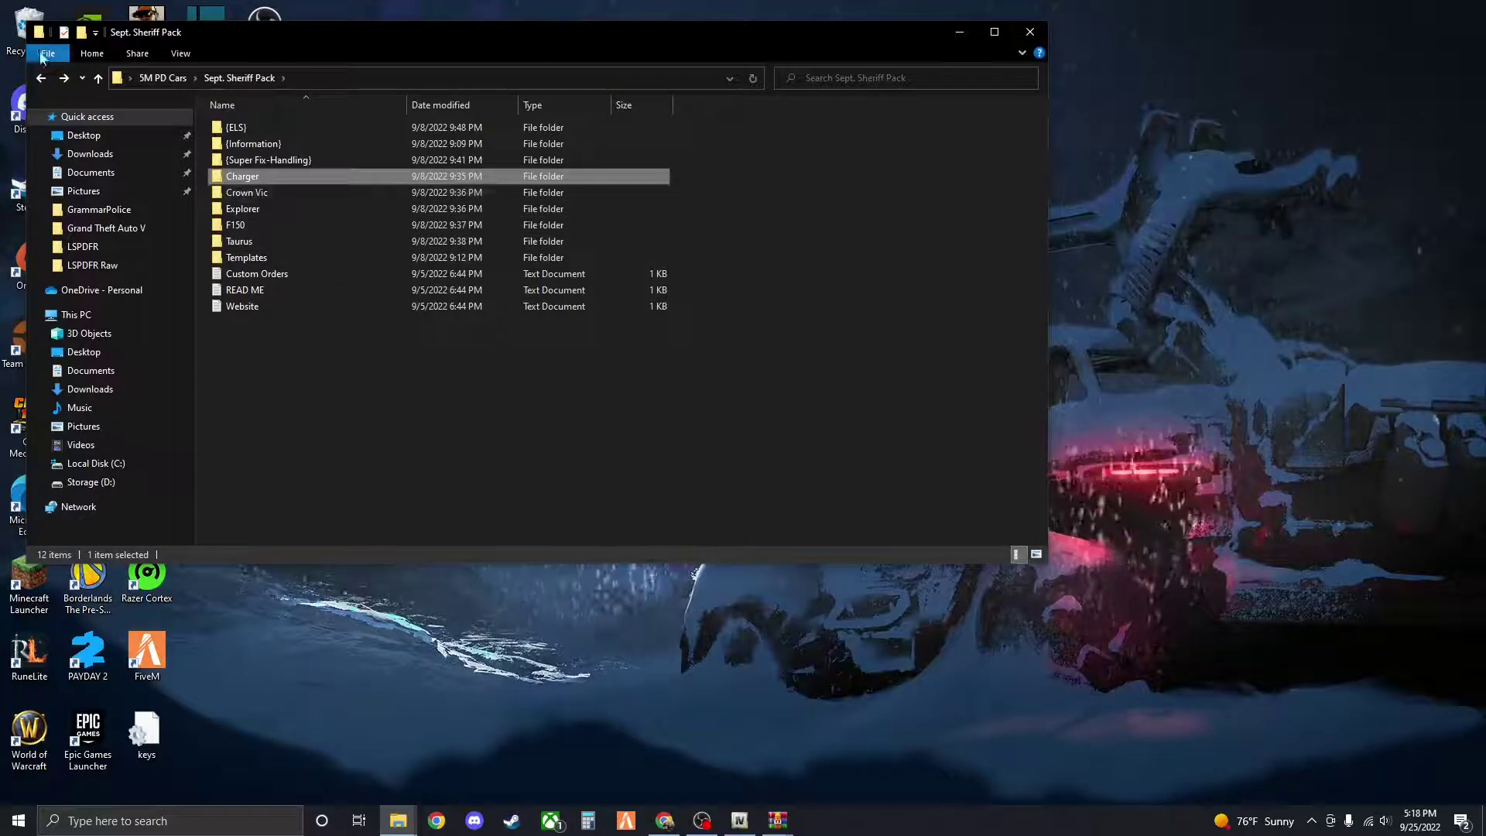
Examine the model files and ELS lighting folders in the Tahoe folder of 5M PD Cars, and return to the parent folder
left_click(42, 82)
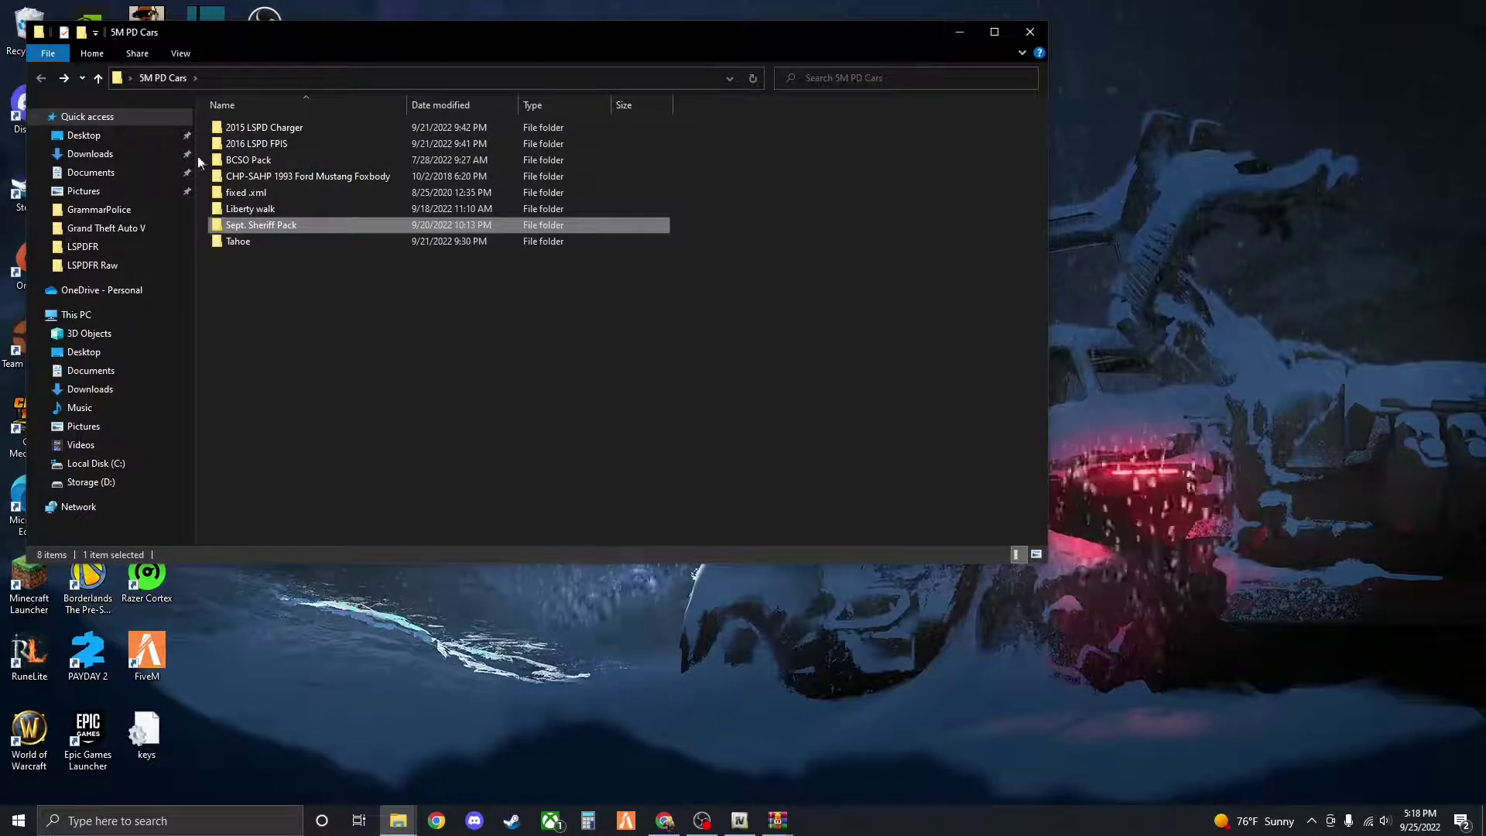
double_click(238, 242)
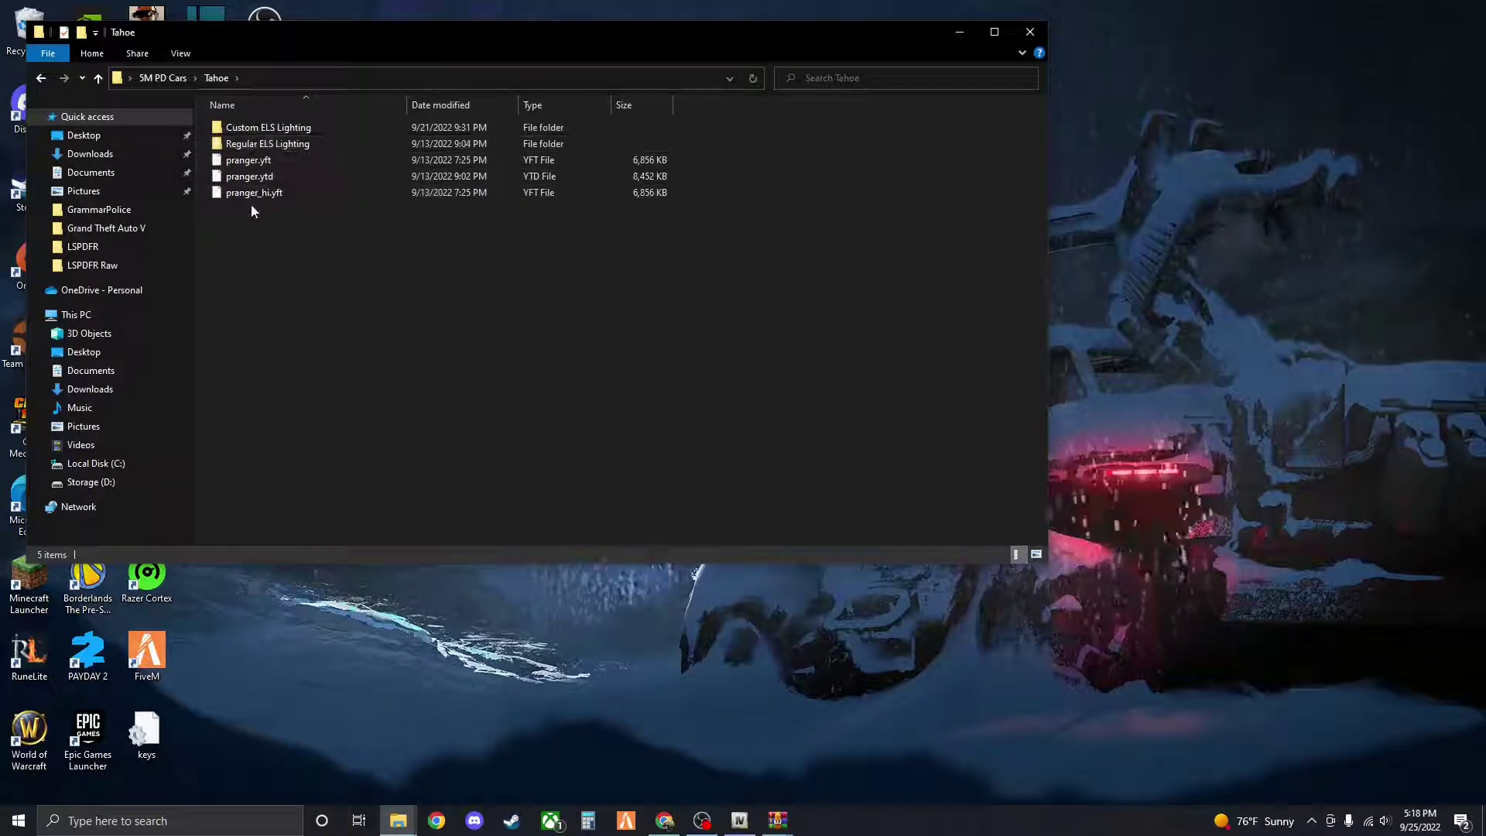
key("alt+Left")
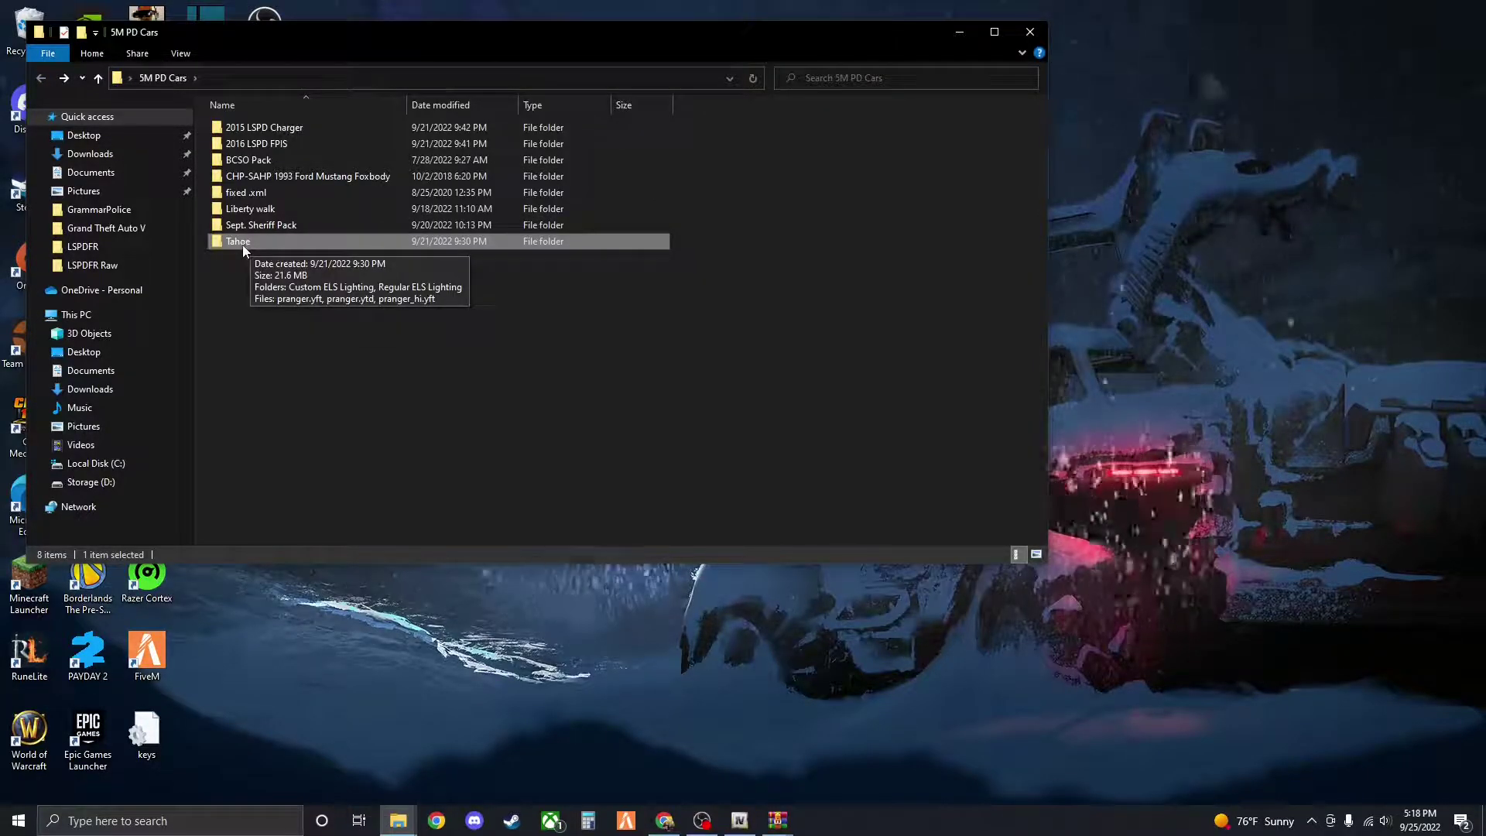
double_click(243, 245)
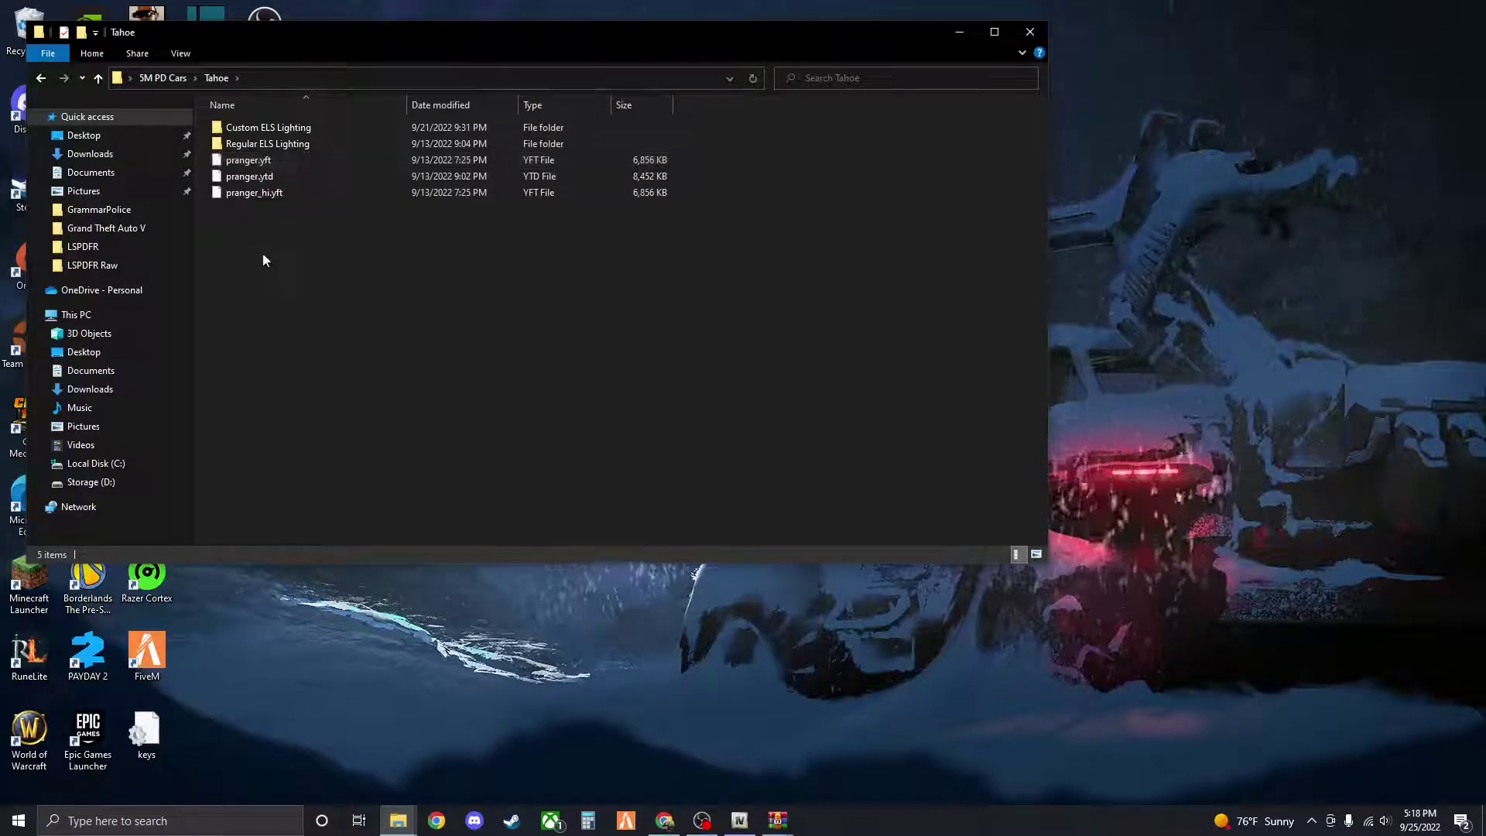
left_click(42, 77)
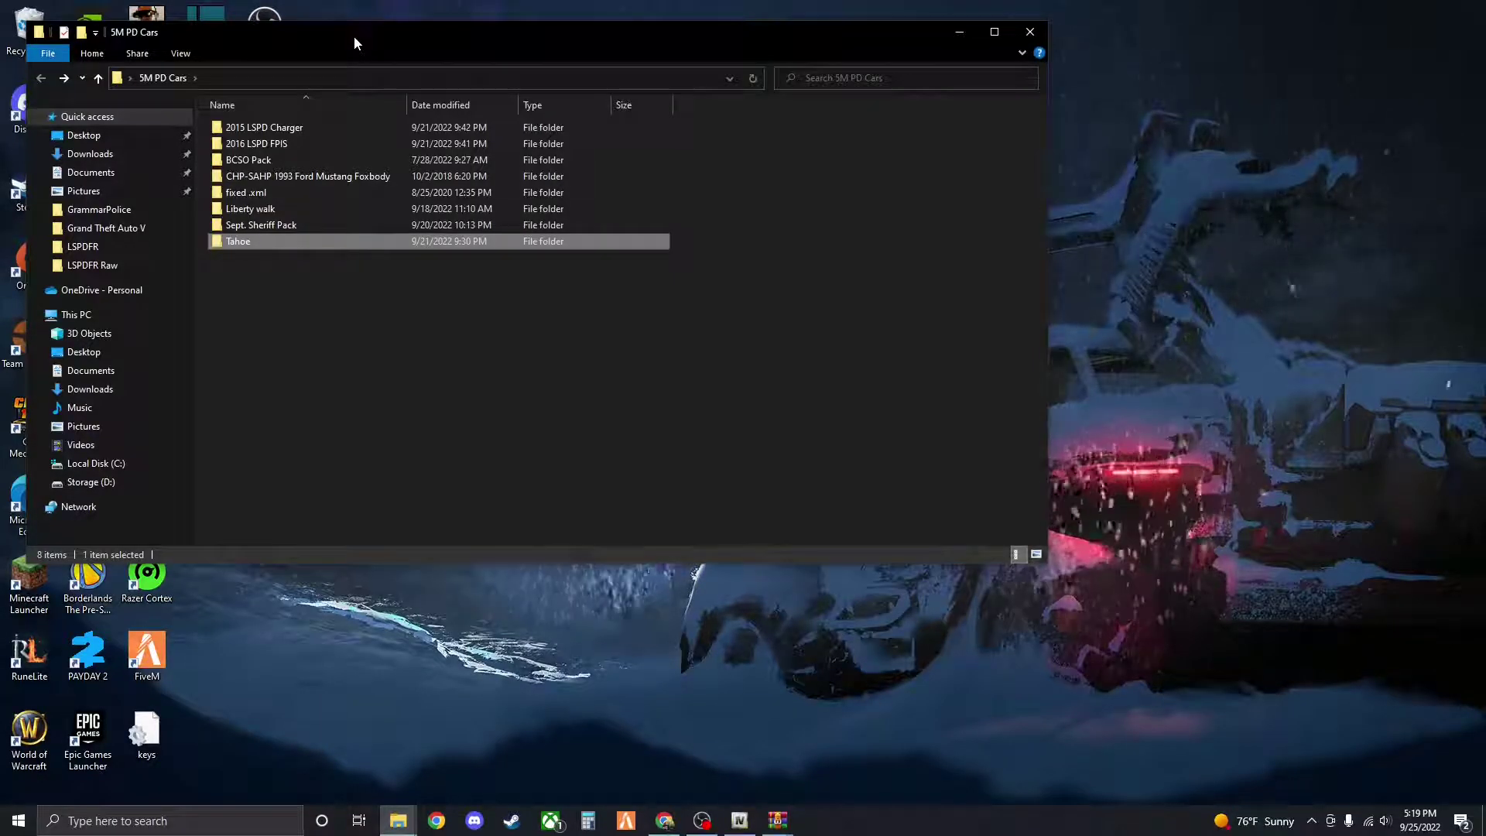
Switch to Chrome, view the LSPDFR home page's latest mods, and return to the 5M PD Cars folder window
left_click(668, 817)
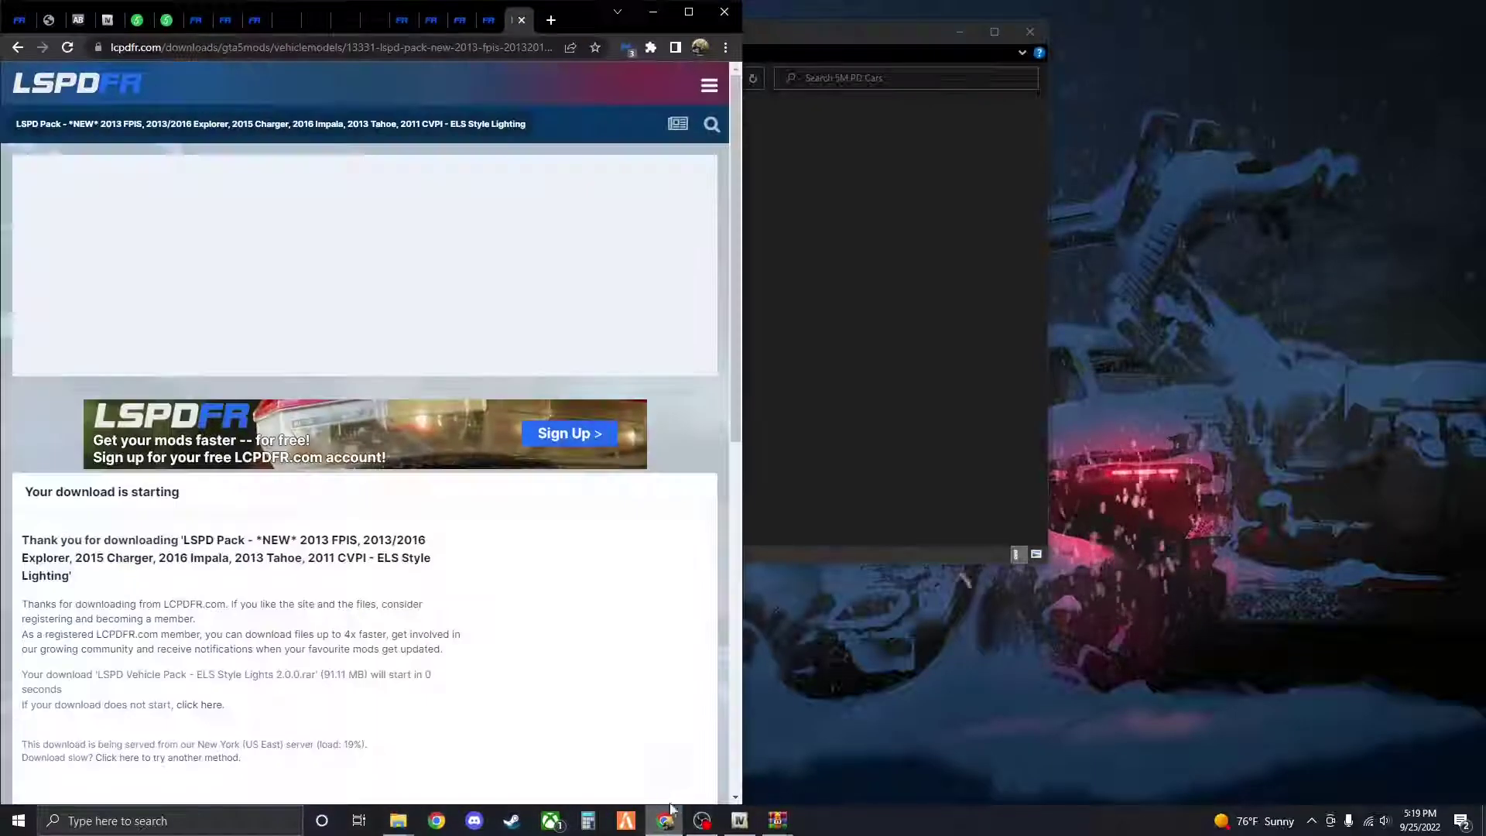
left_click(195, 20)
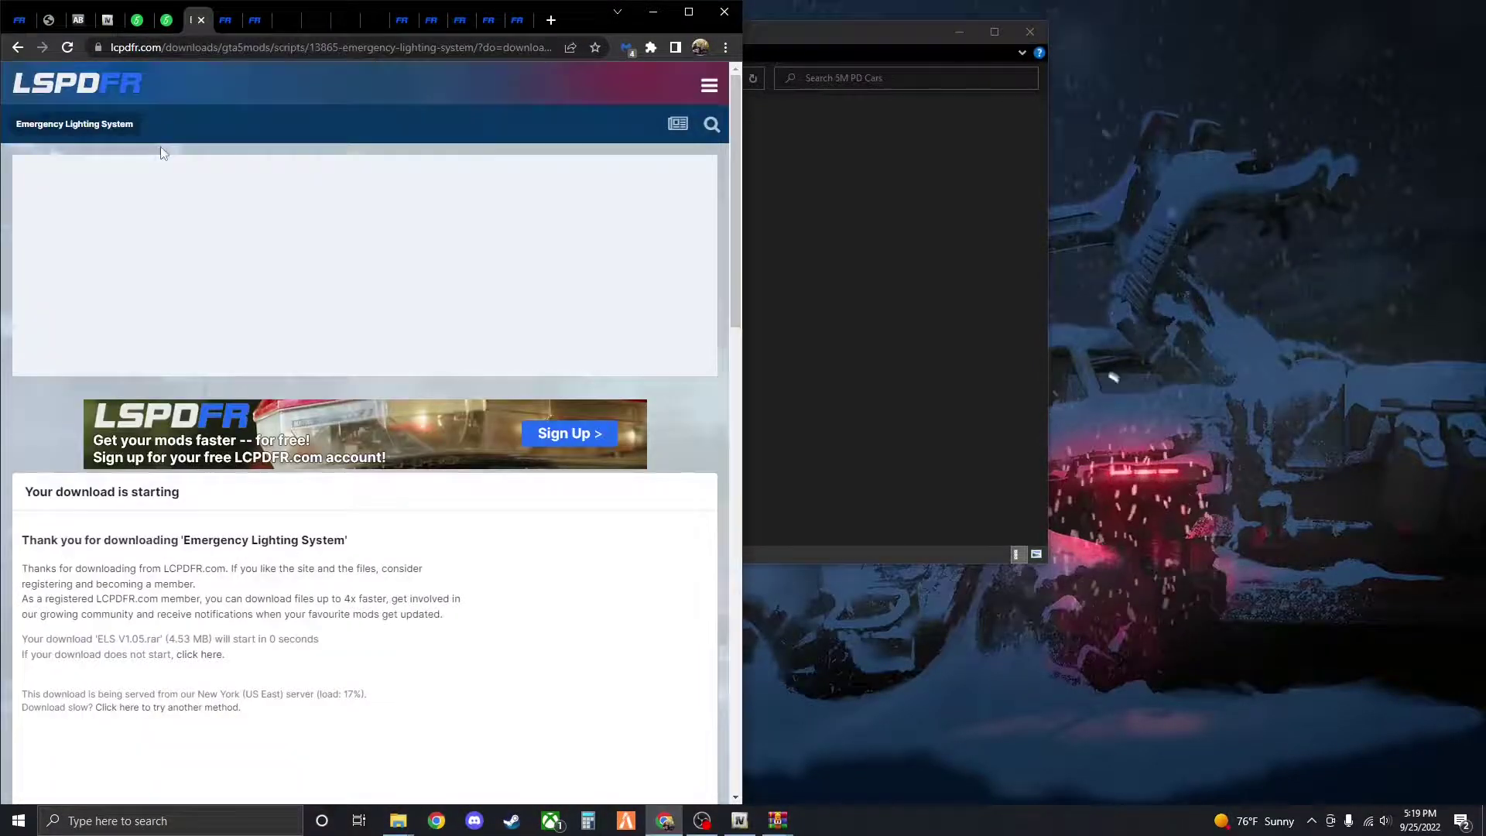
left_click(103, 101)
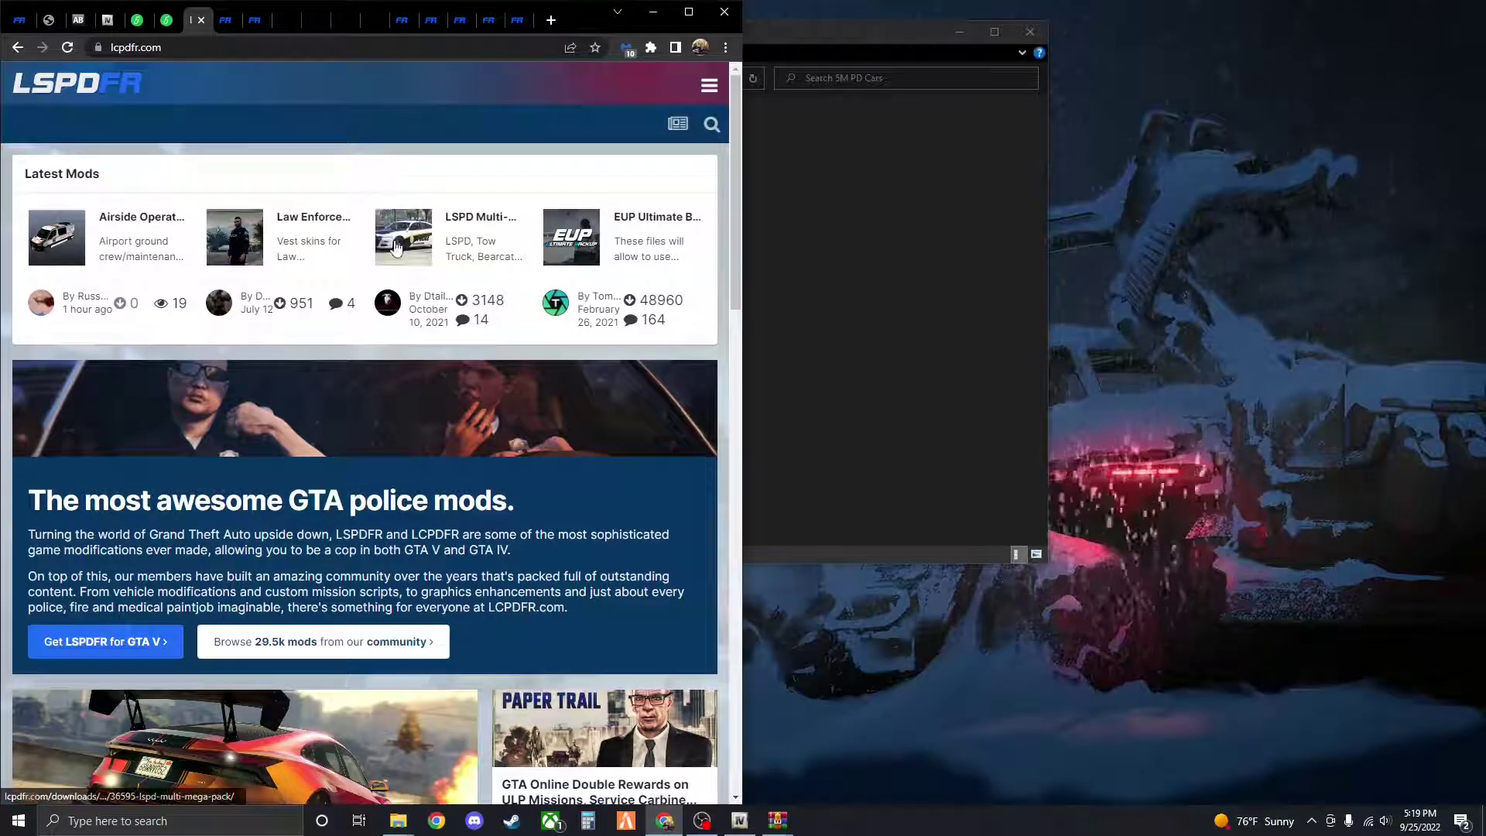
left_click(774, 39)
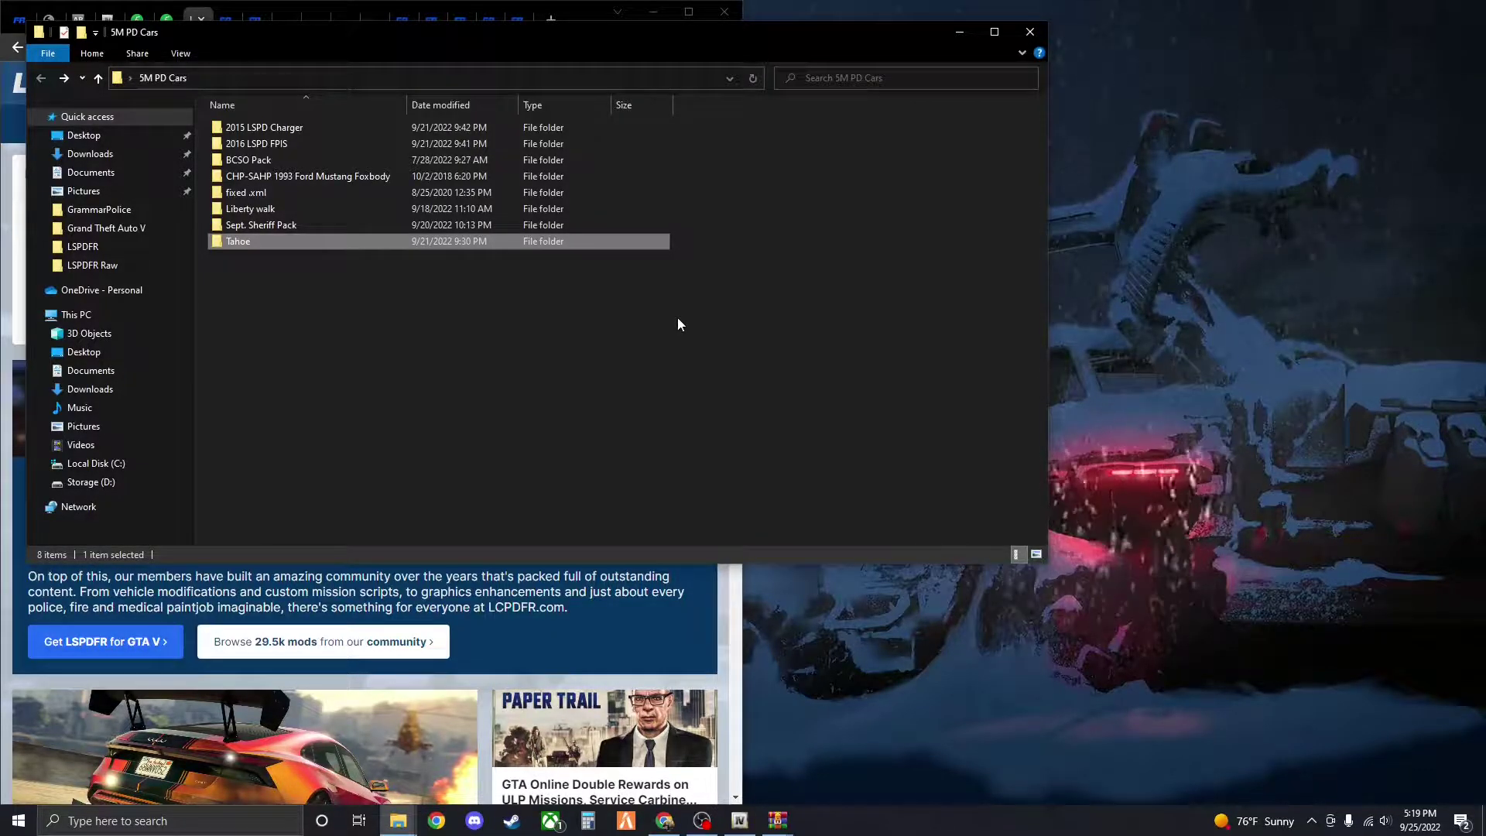
Examine the Vehicle Files folder of the CHP-SAHP 1993 Ford Mustang Foxbody, including its SAHP_ytd and CHP_ytd texture folders
double_click(277, 178)
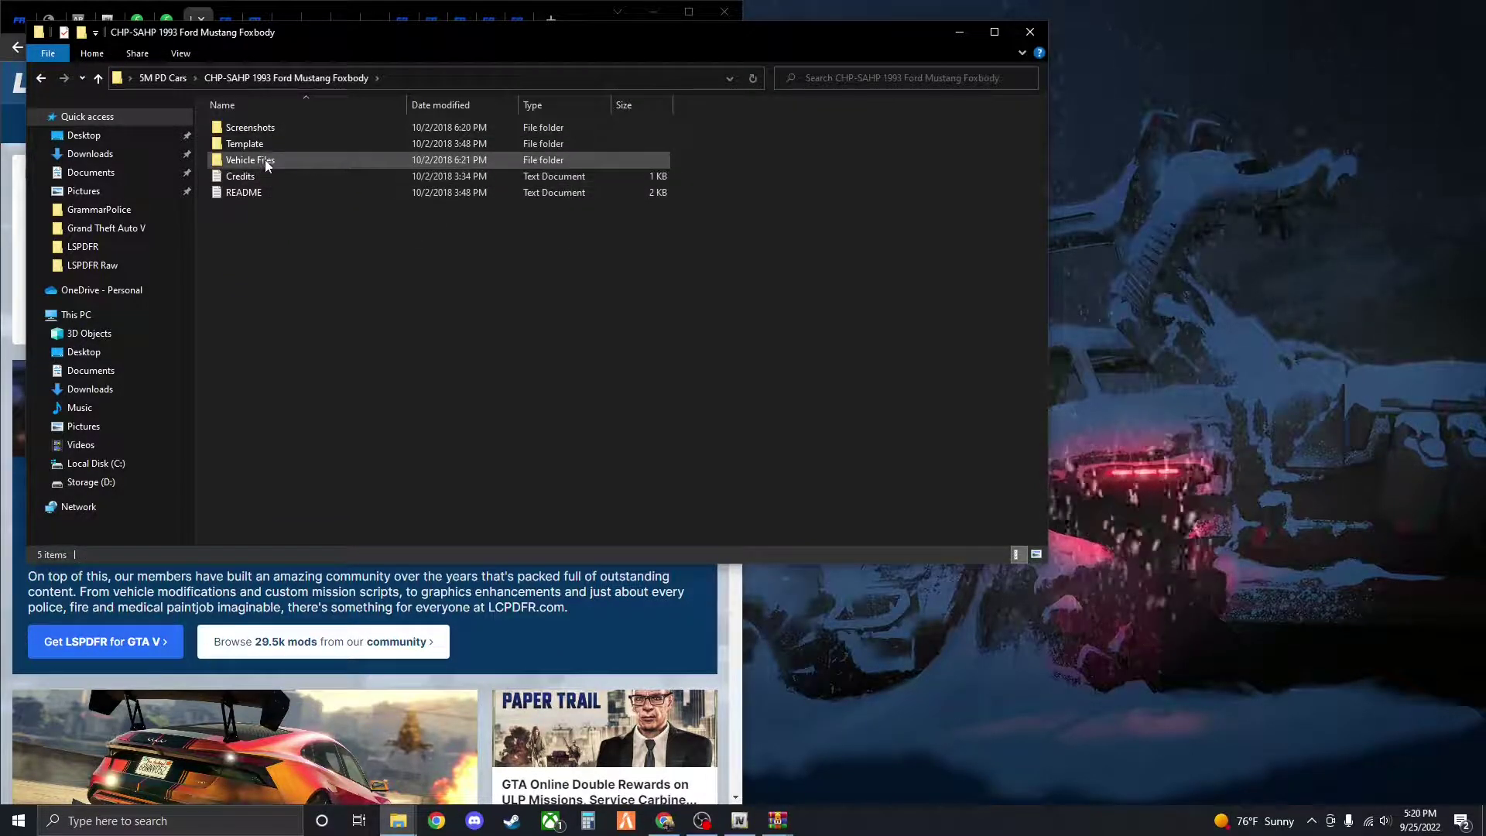
double_click(265, 159)
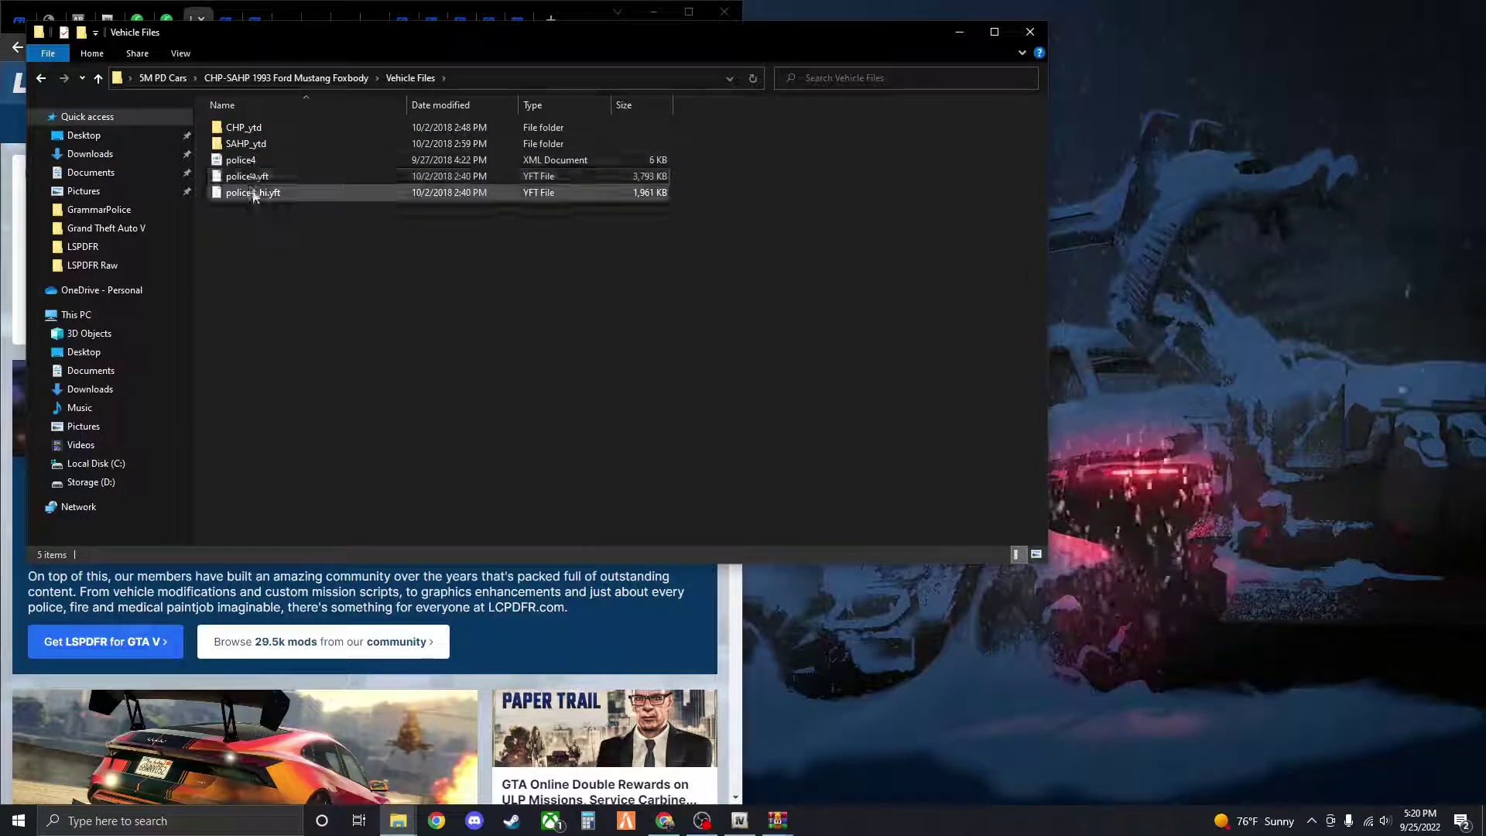
double_click(248, 144)
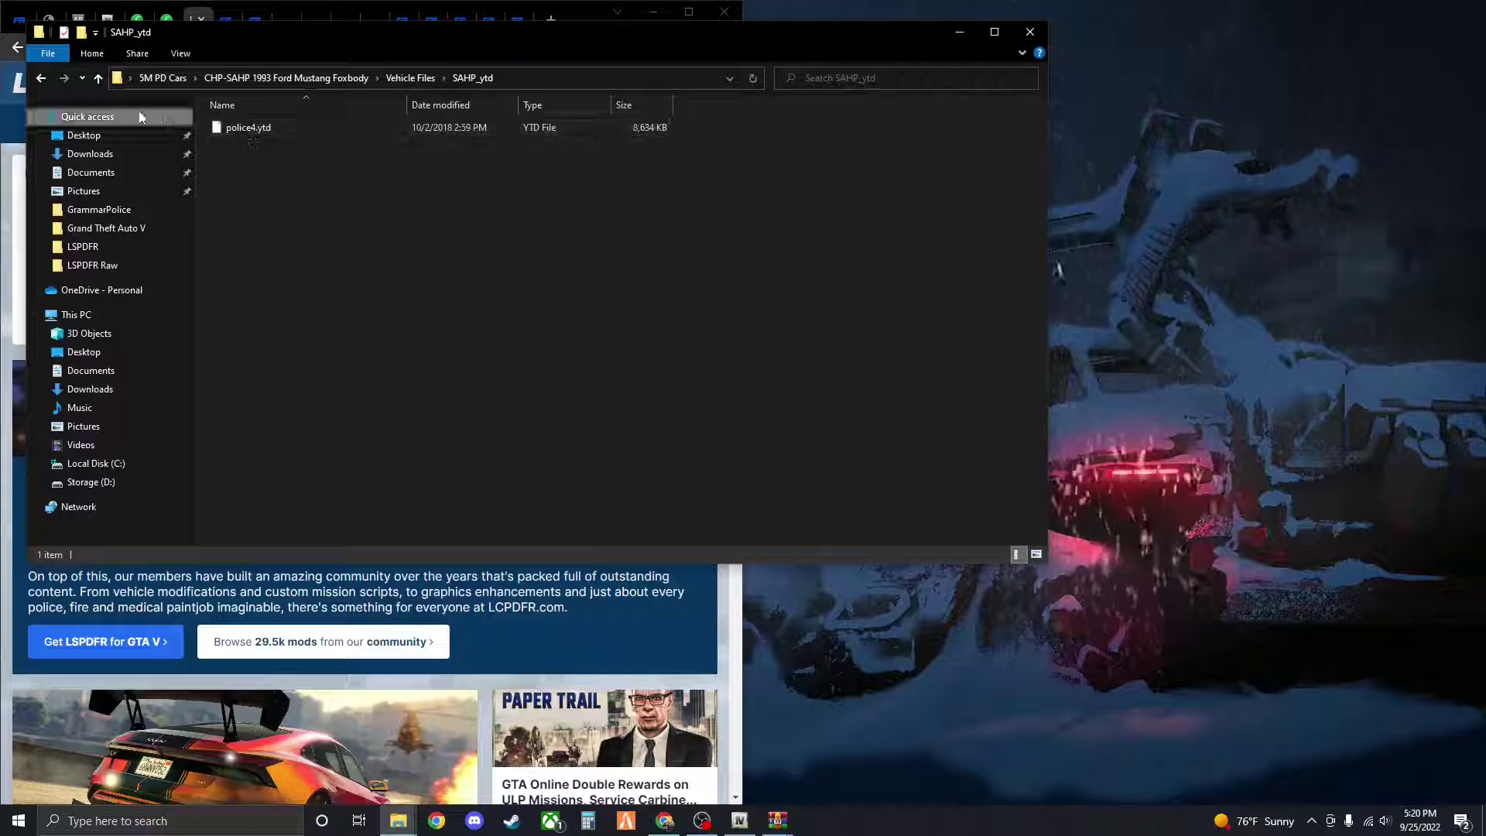
left_click(40, 79)
double_click(258, 132)
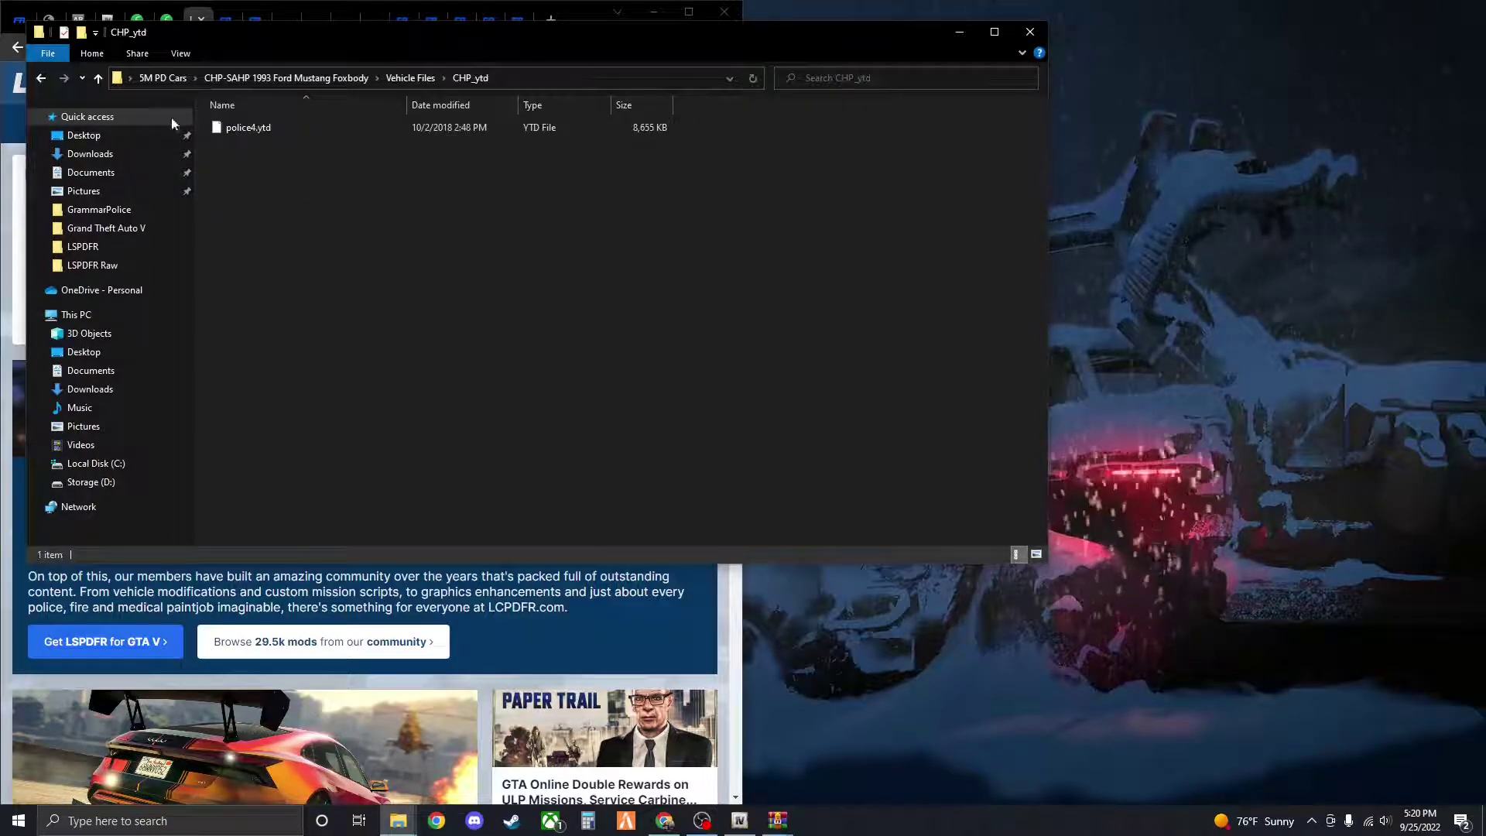
left_click(41, 78)
Rename the Mustang's police4_hi.yft file as pranger_hi.yft
left_click(255, 194)
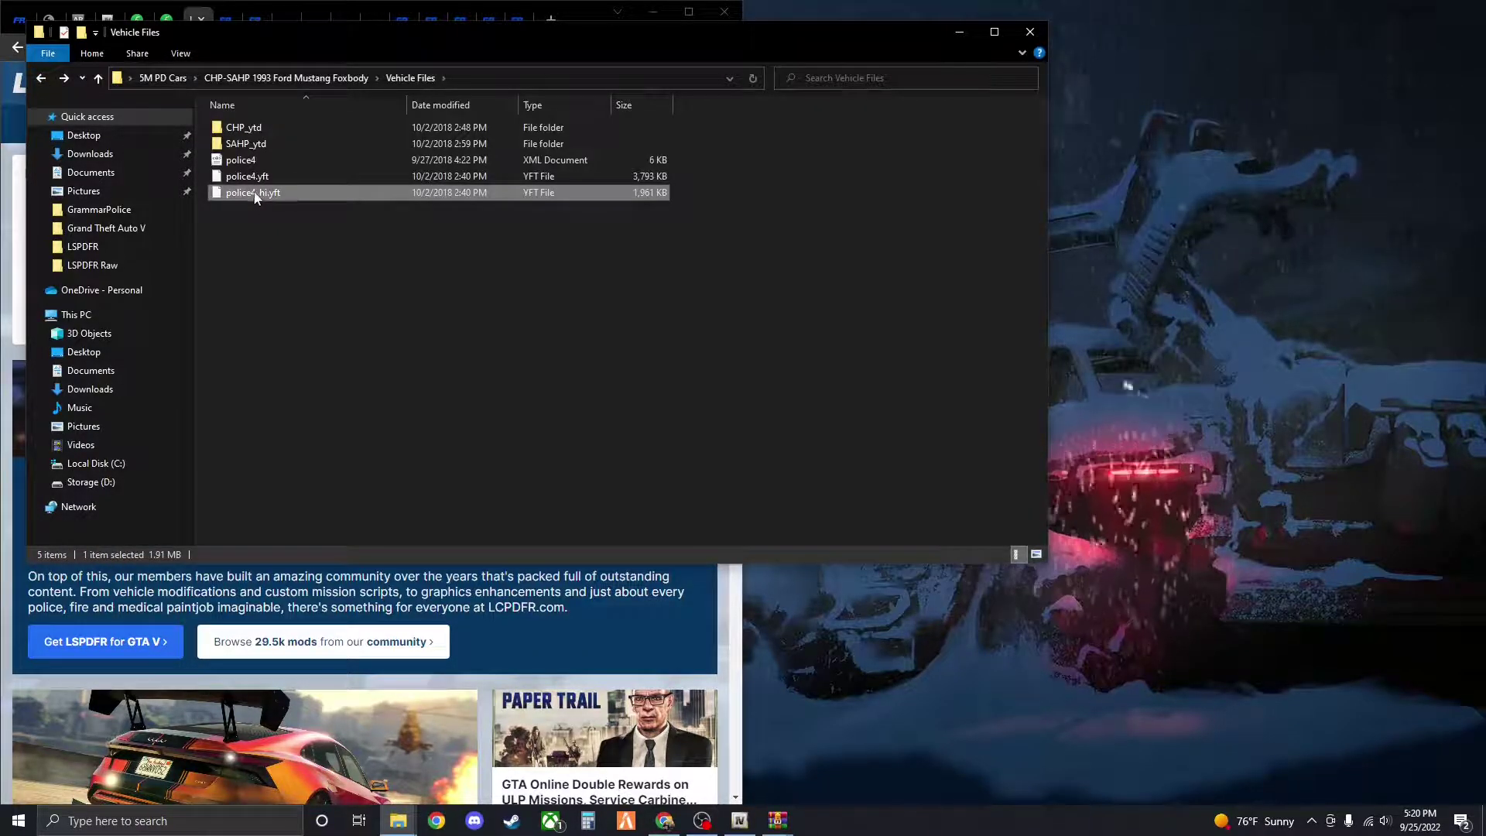
left_click(256, 193)
left_click(256, 194)
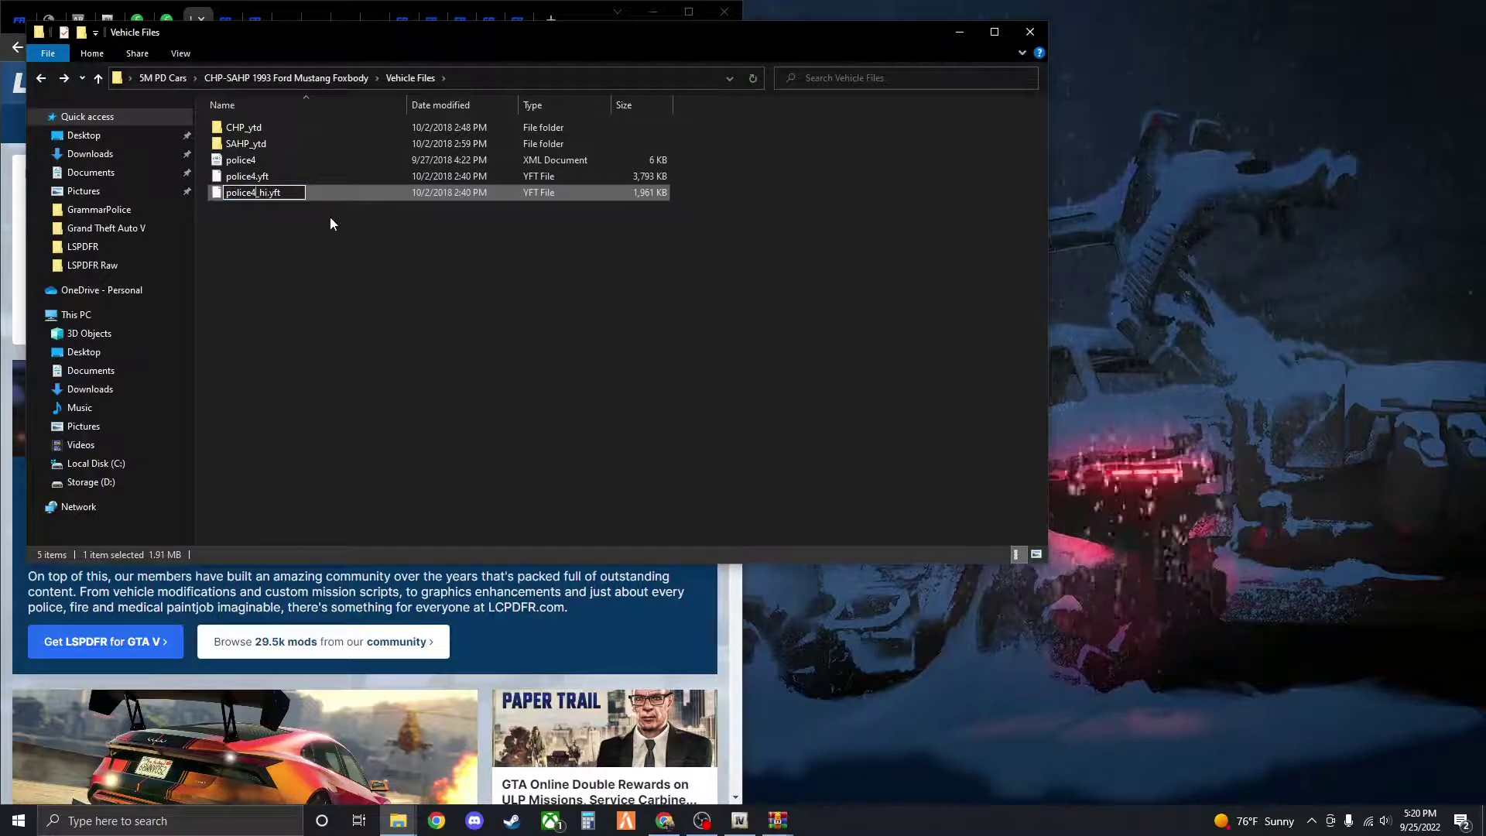
key("BackSpace")
key("BackSpace")
key("BackSpace")
key("BackSpace")
key("BackSpace")
key("BackSpace")
key("BackSpace")
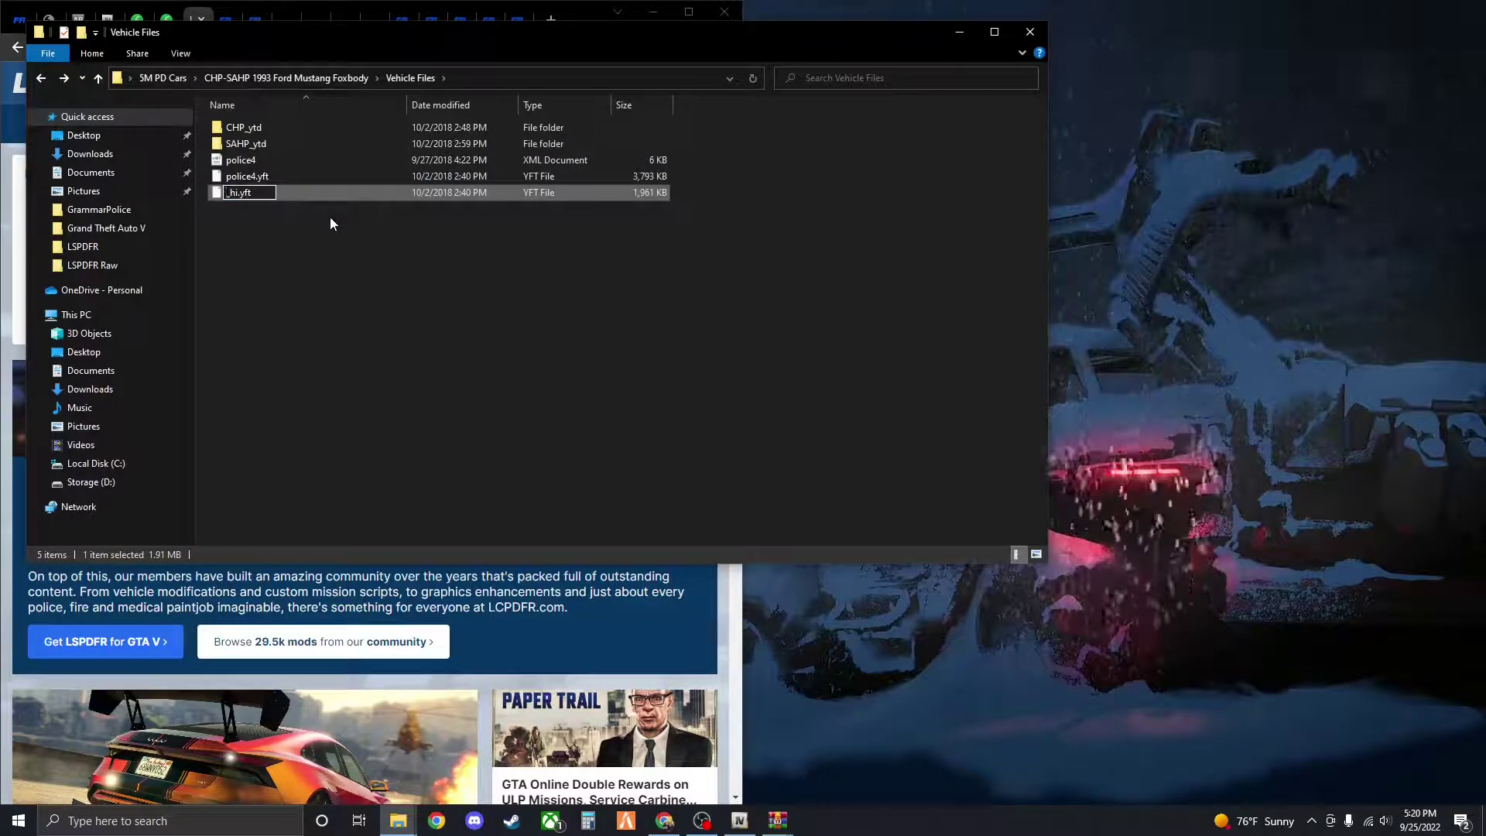
type("pranger")
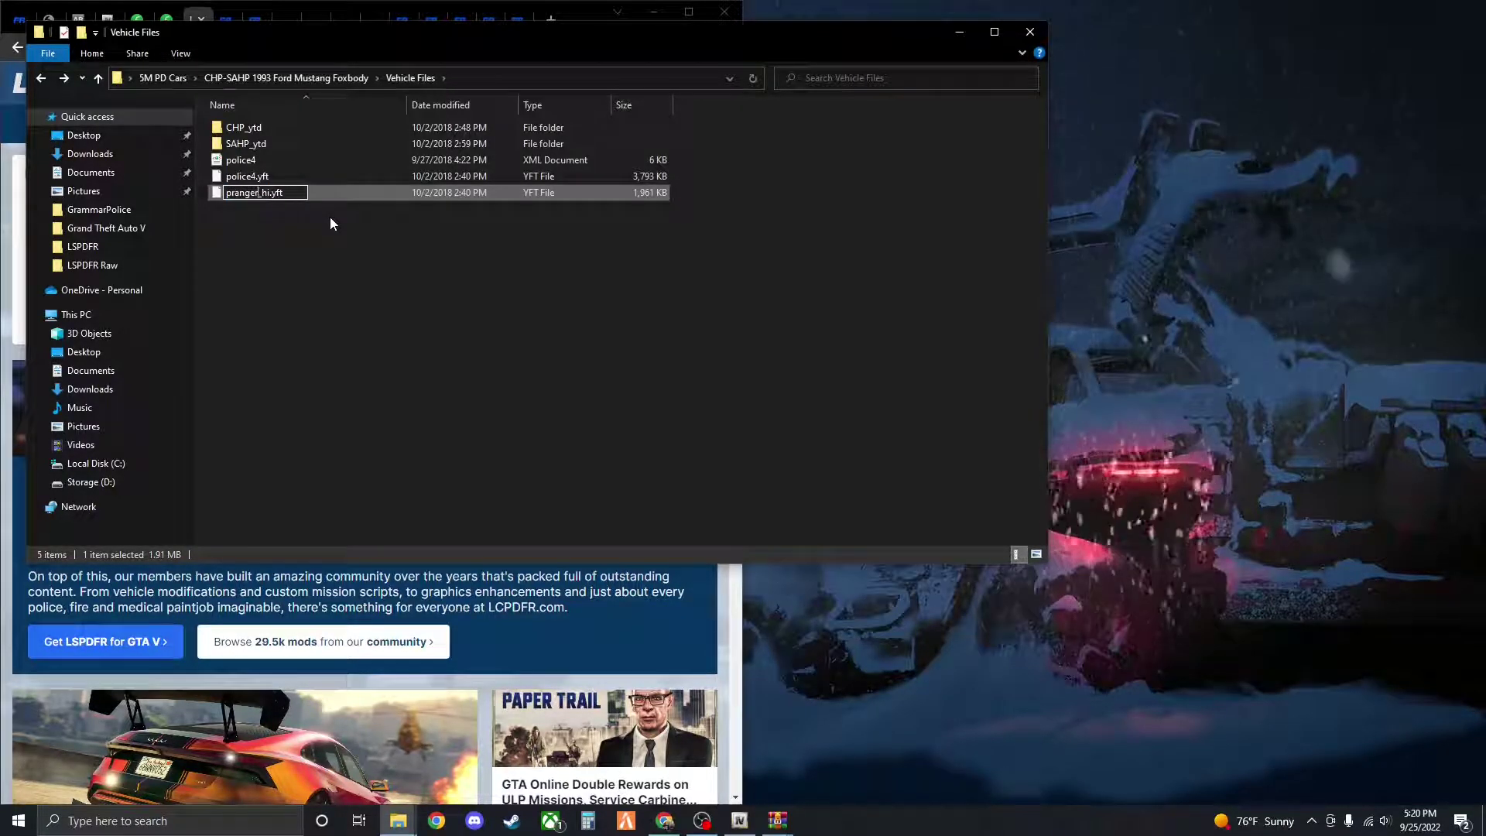
left_click(352, 262)
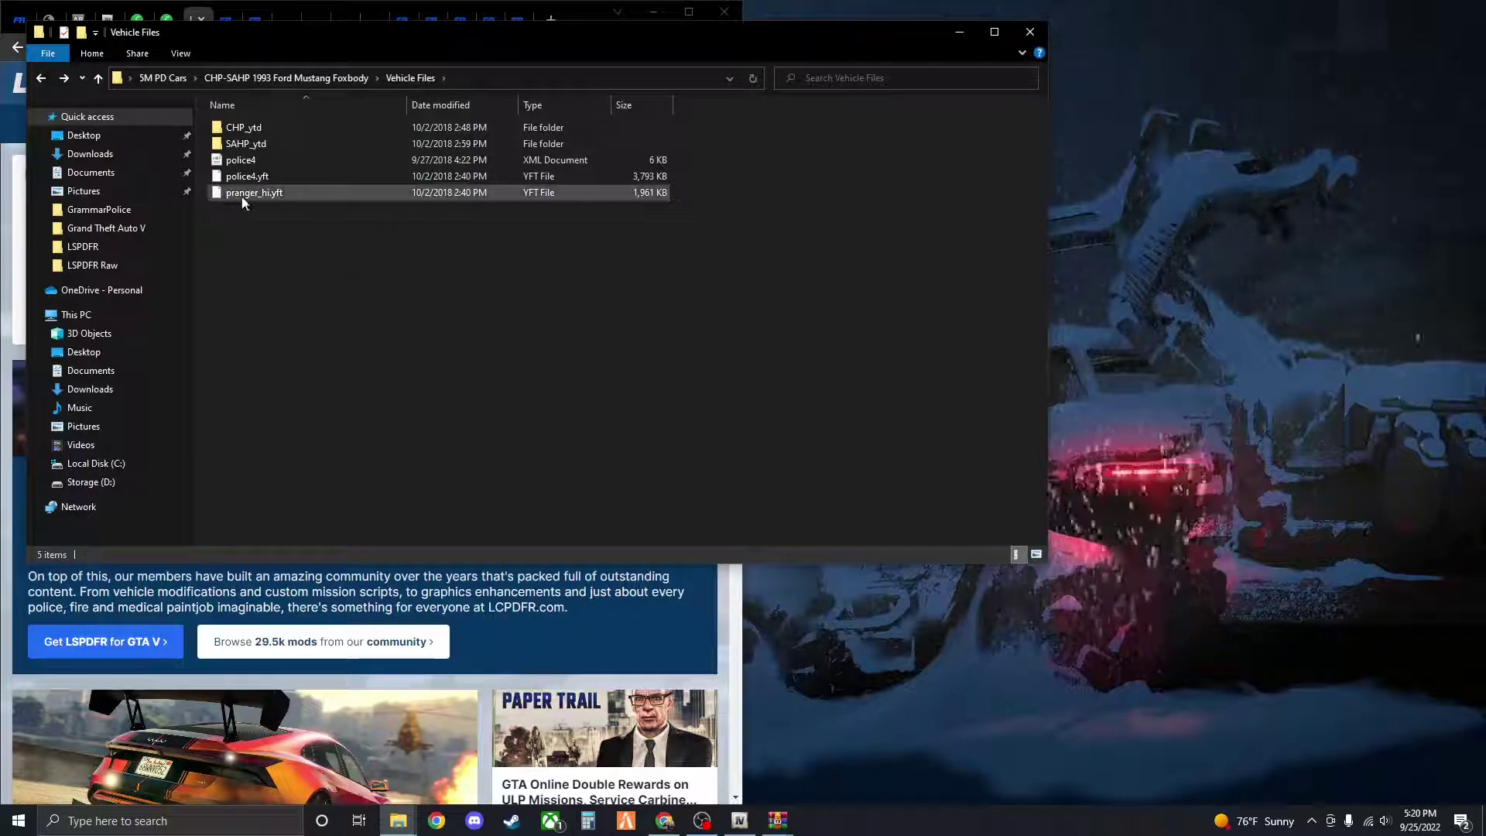
Bring up OpenIV's patchday20ng file list for reference, and restore the Mustang file pranger_hi.yft to the name police4_hi.yft
left_click(740, 822)
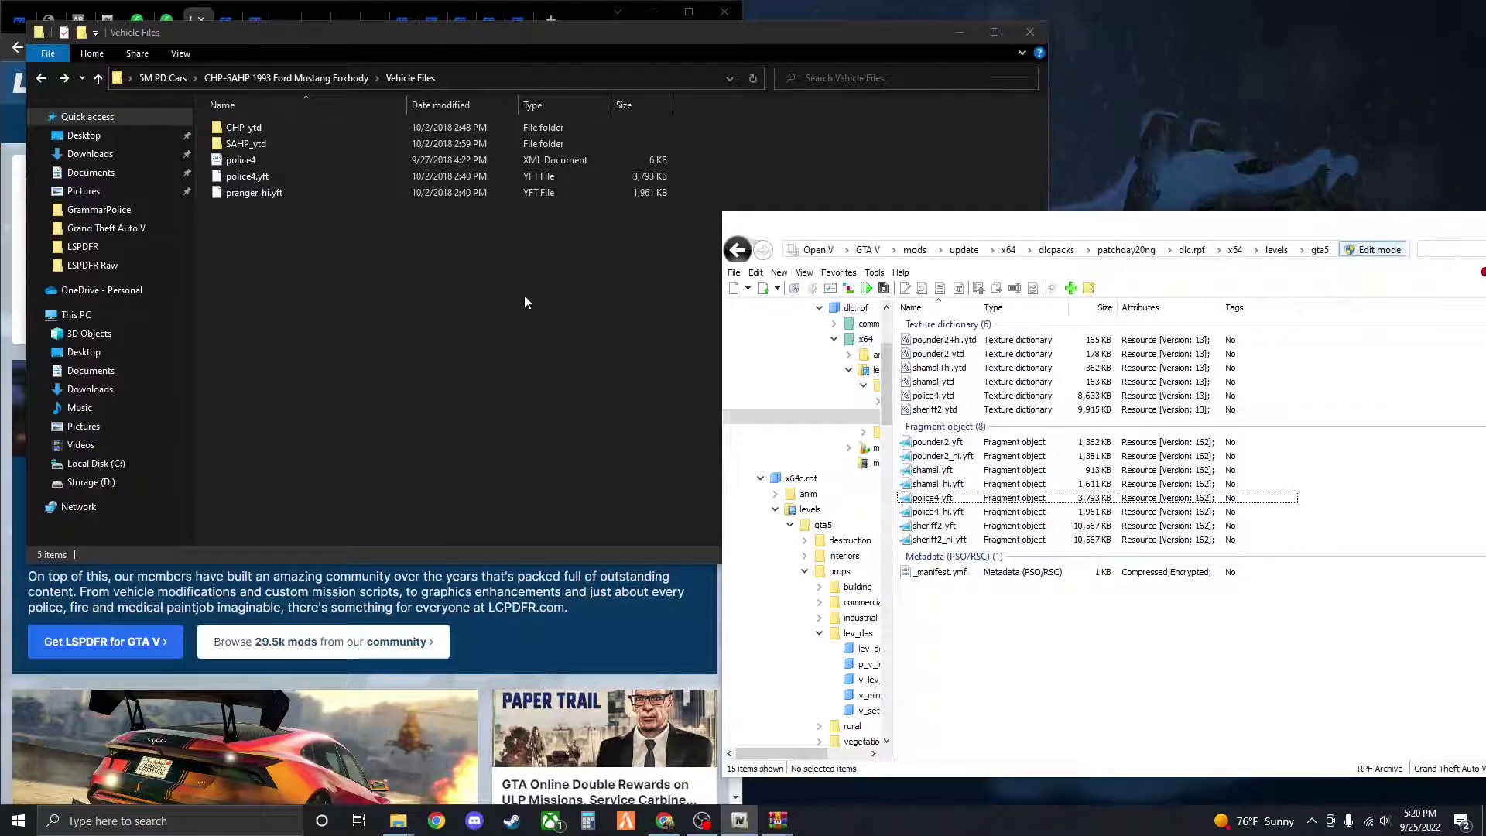
left_click(270, 223)
left_click(258, 192)
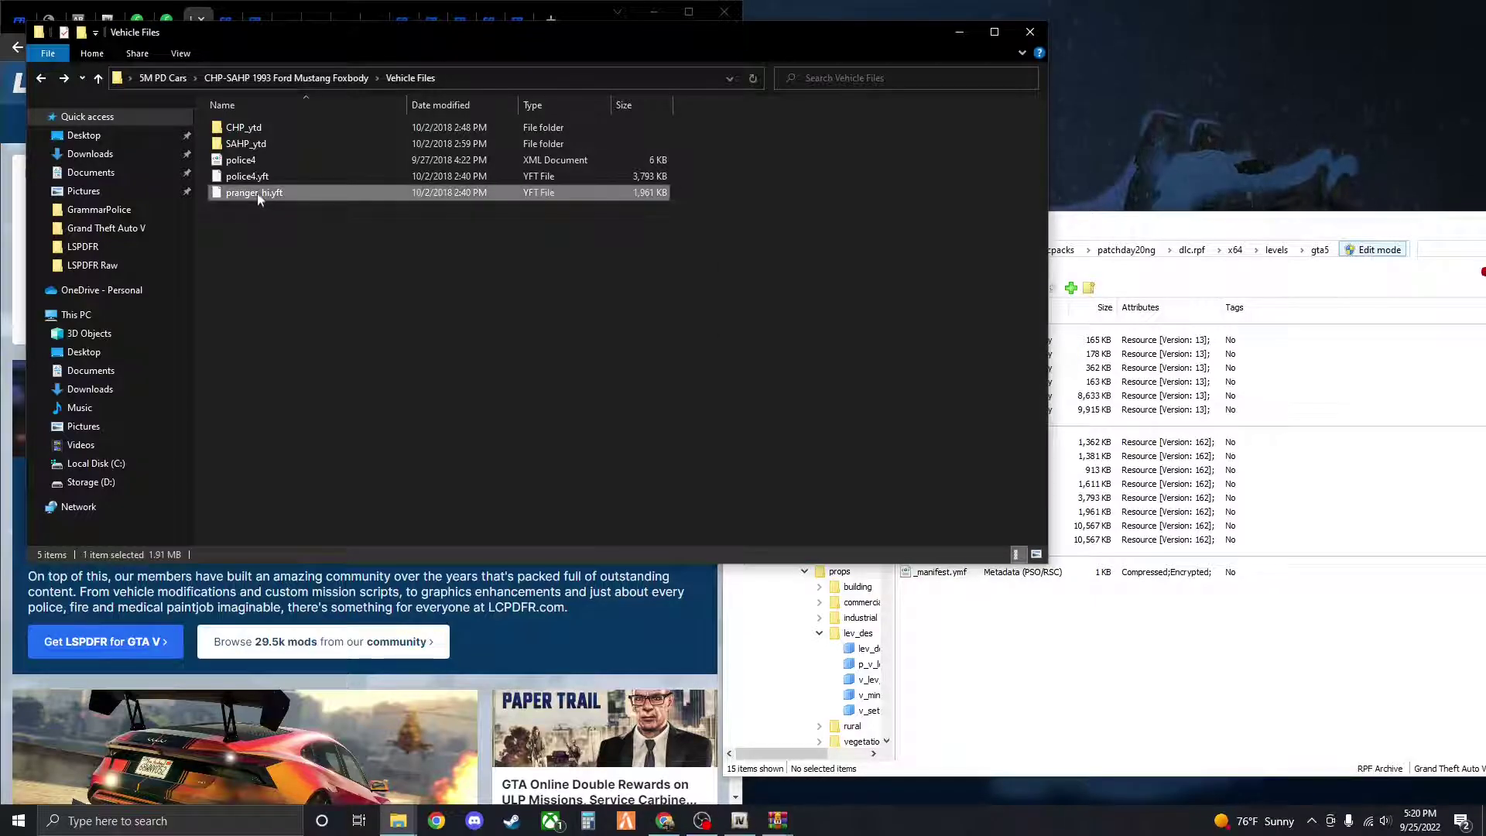
left_click(257, 194)
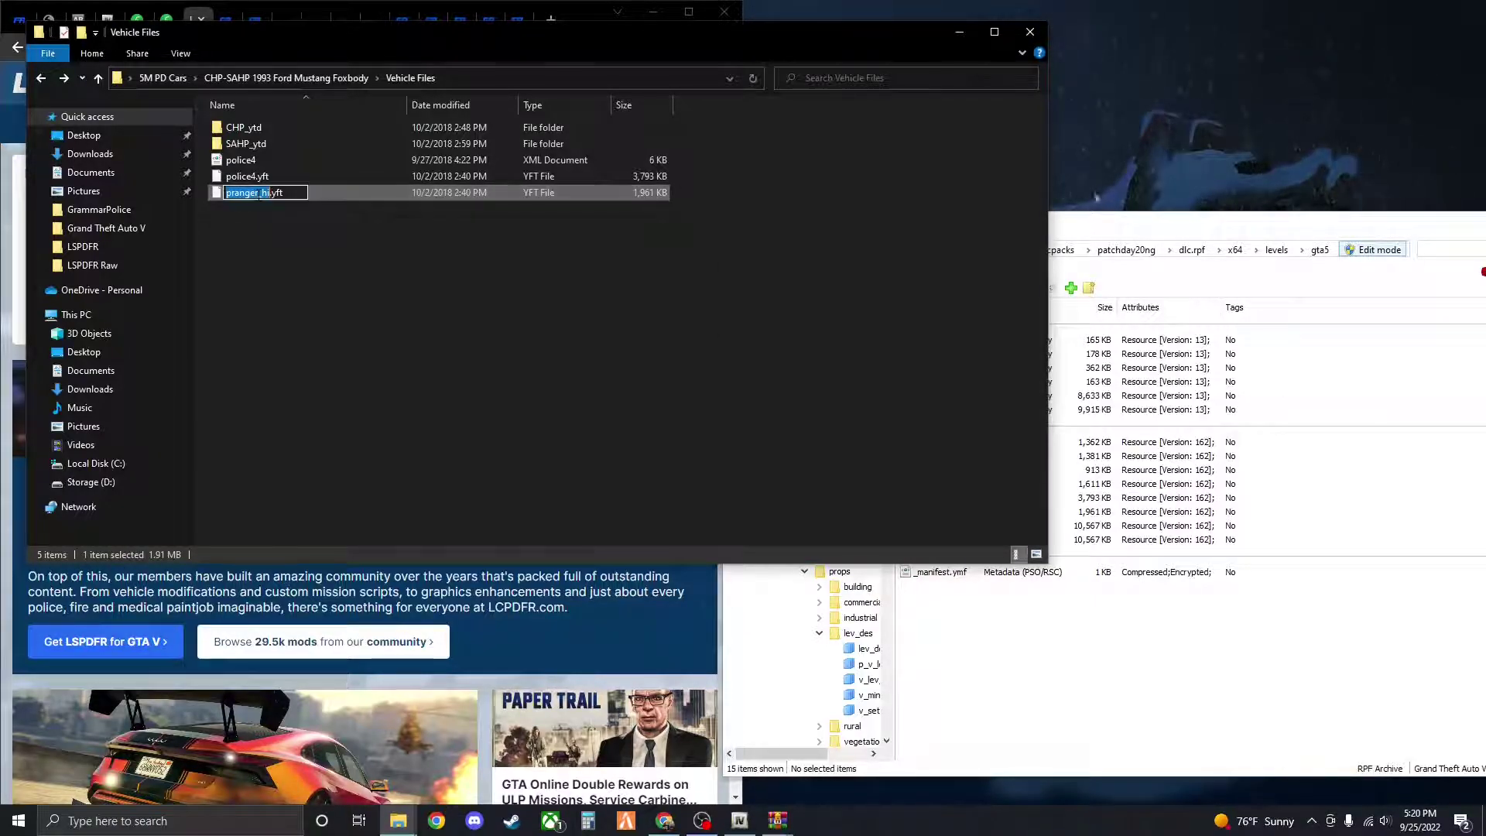
key("BackSpace")
key("BackSpace")
key("BackSpace")
key("BackSpace")
key("BackSpace")
key("BackSpace")
key("BackSpace")
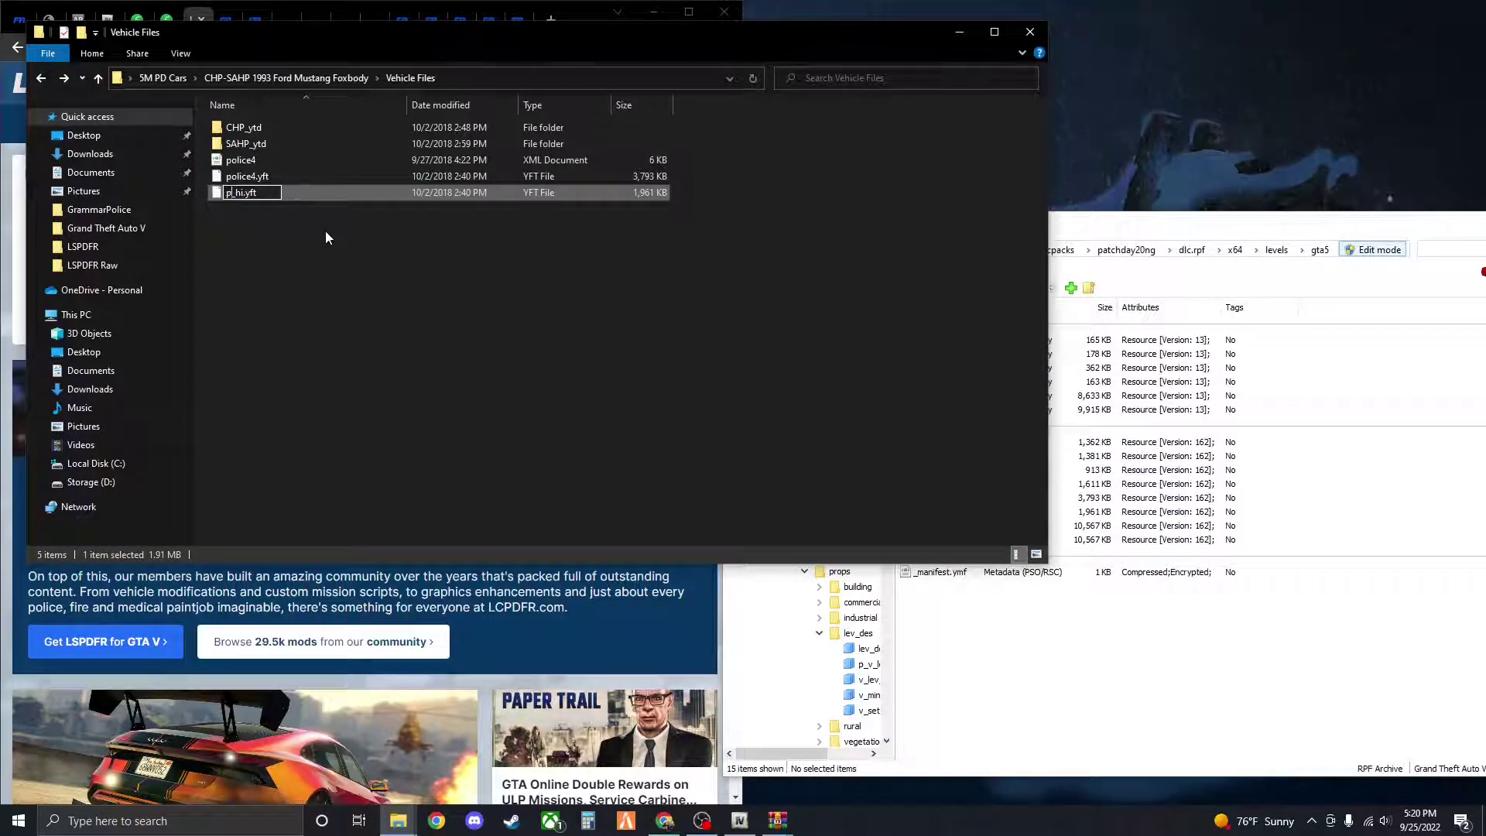
type("police")
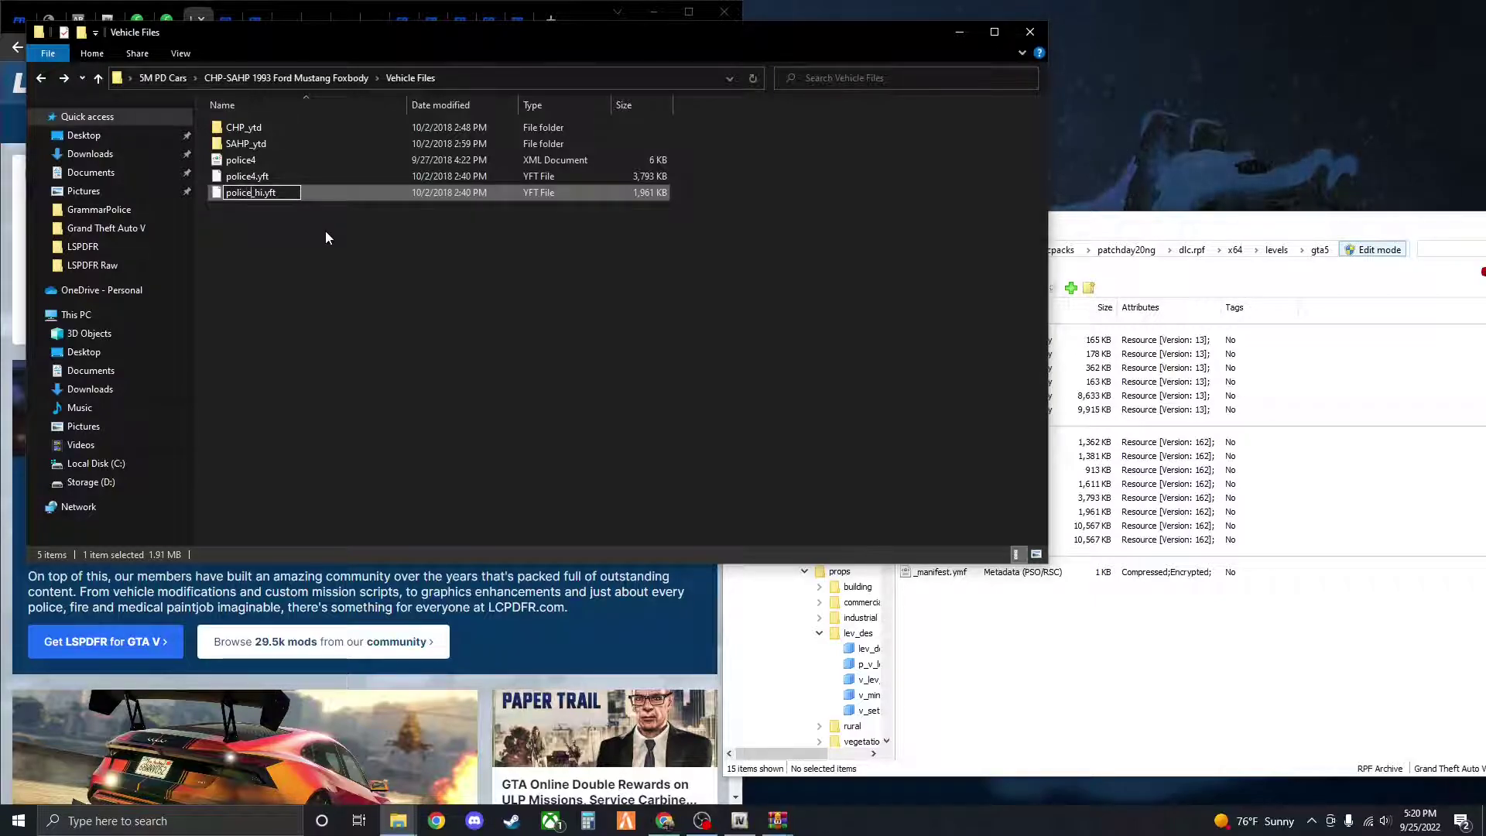
type("4")
left_click(833, 274)
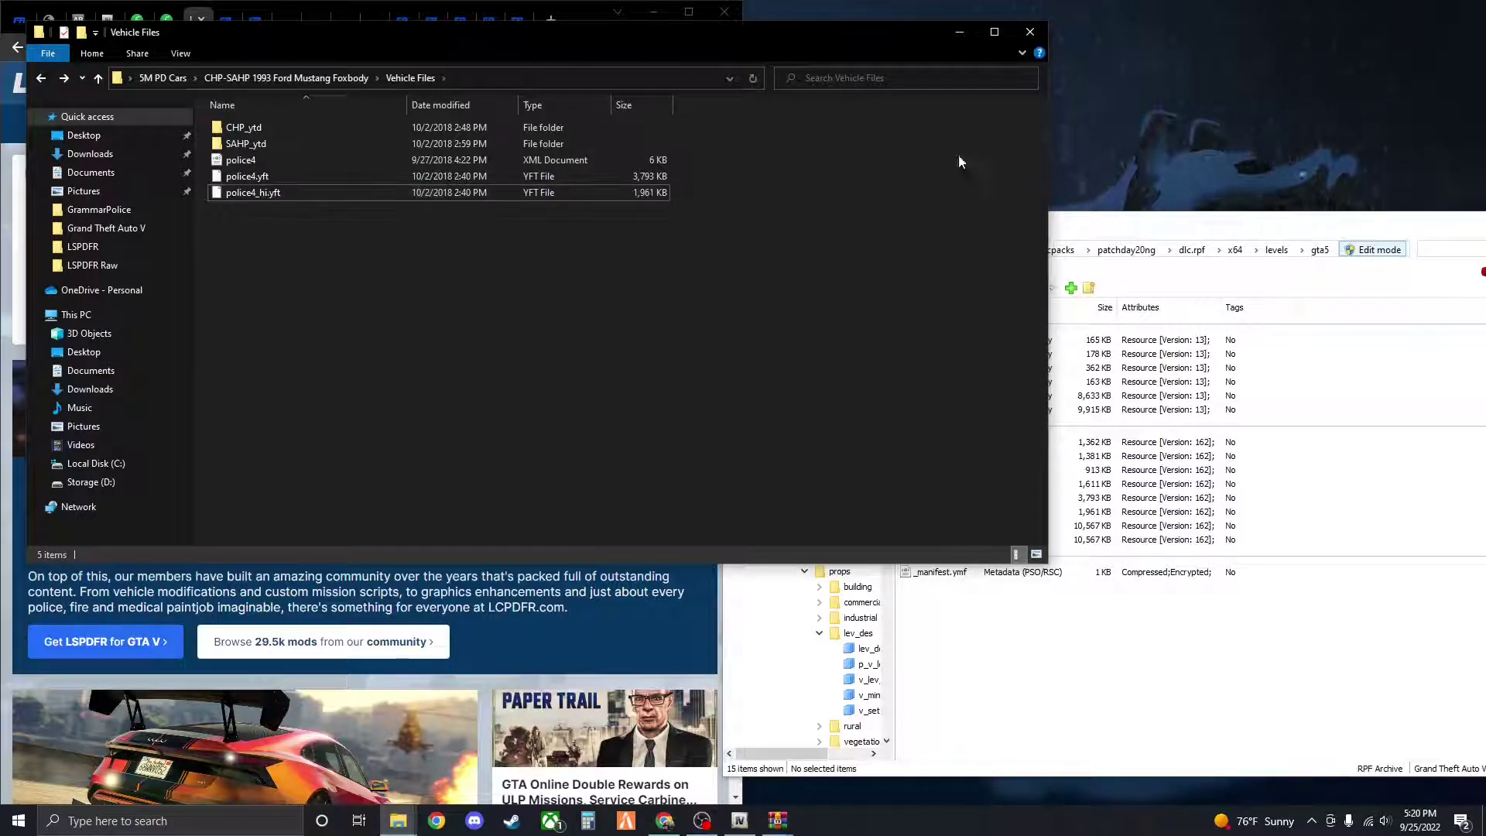
Close the Mustang folder window, return OpenIV to the GTA V root folder, and close OpenIV
left_click(1030, 34)
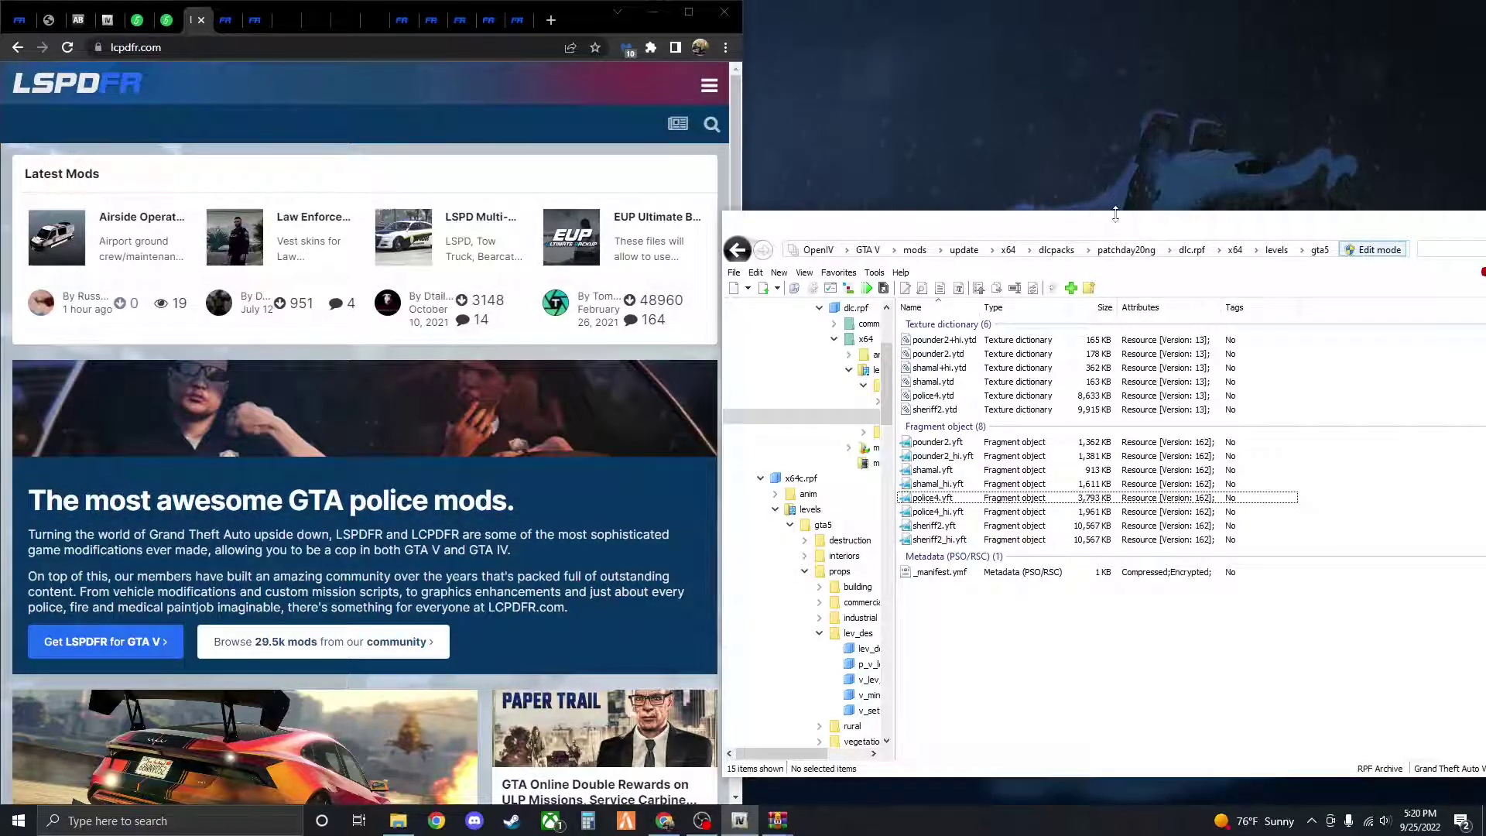
left_click_drag(1117, 222, 864, 225)
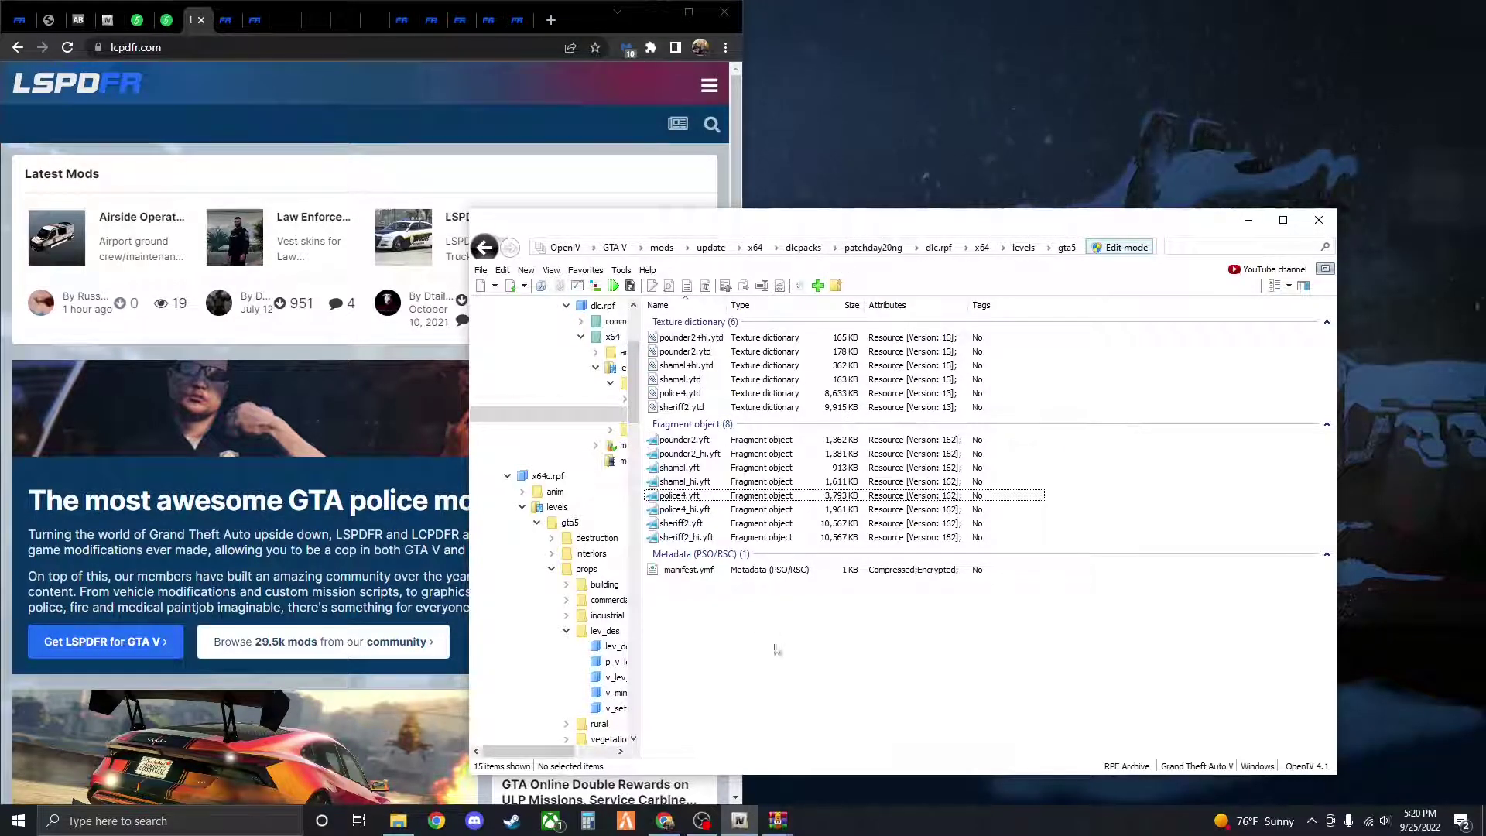
mouse_move(778, 827)
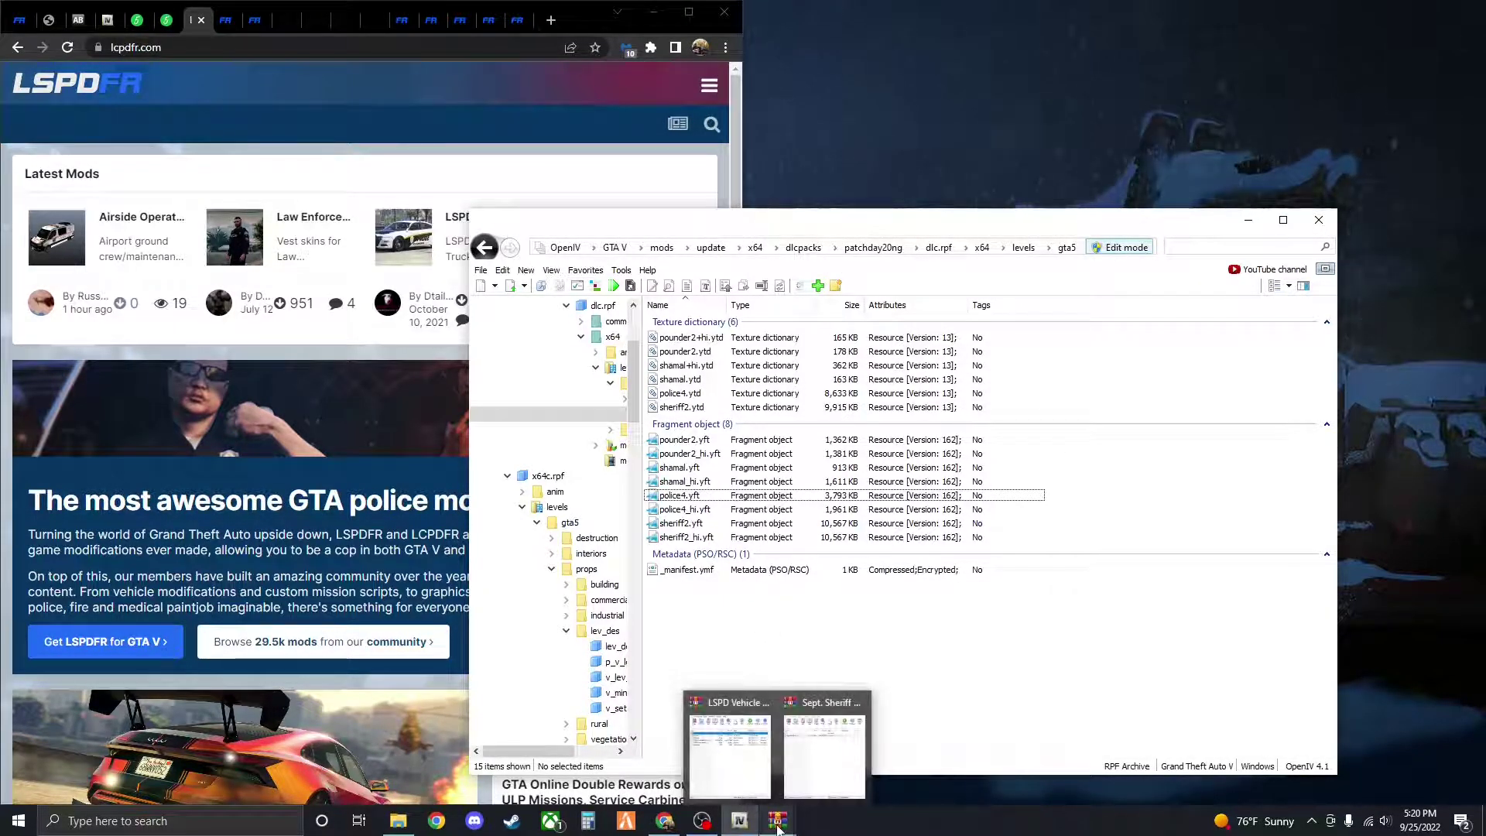
mouse_move(755, 786)
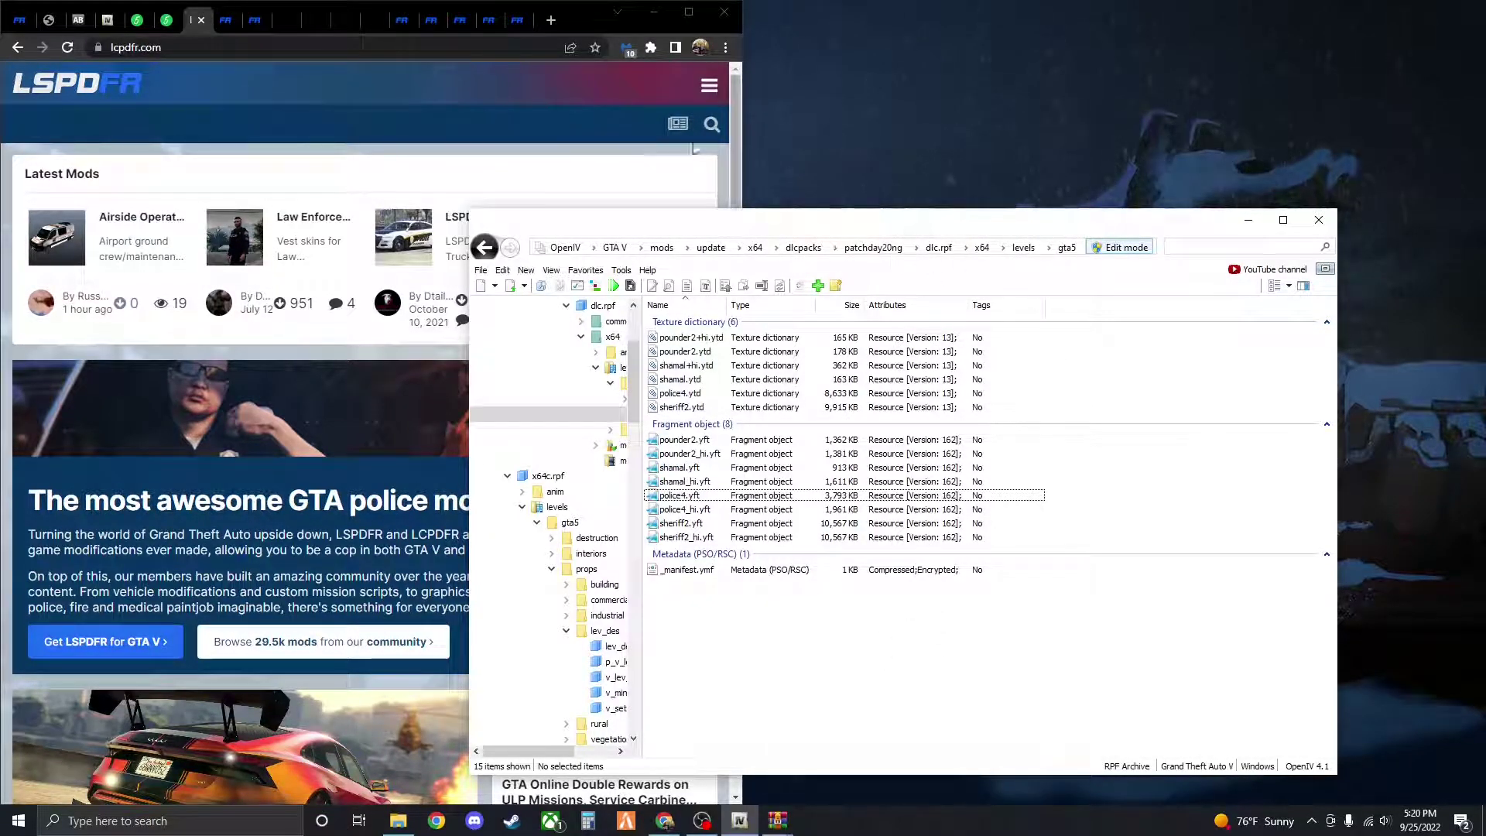
left_click(486, 249)
left_click(486, 249)
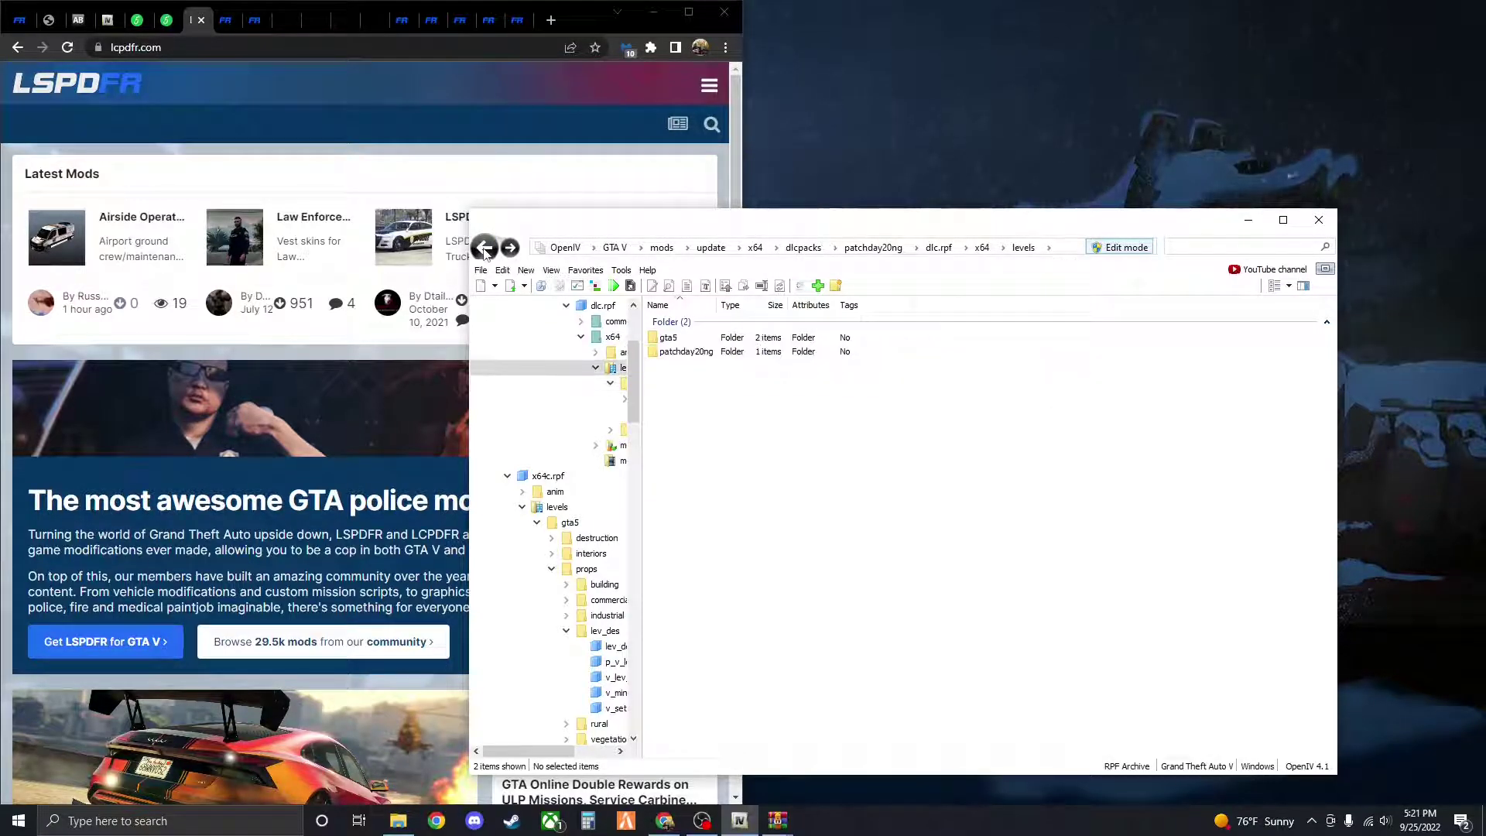
left_click(613, 247)
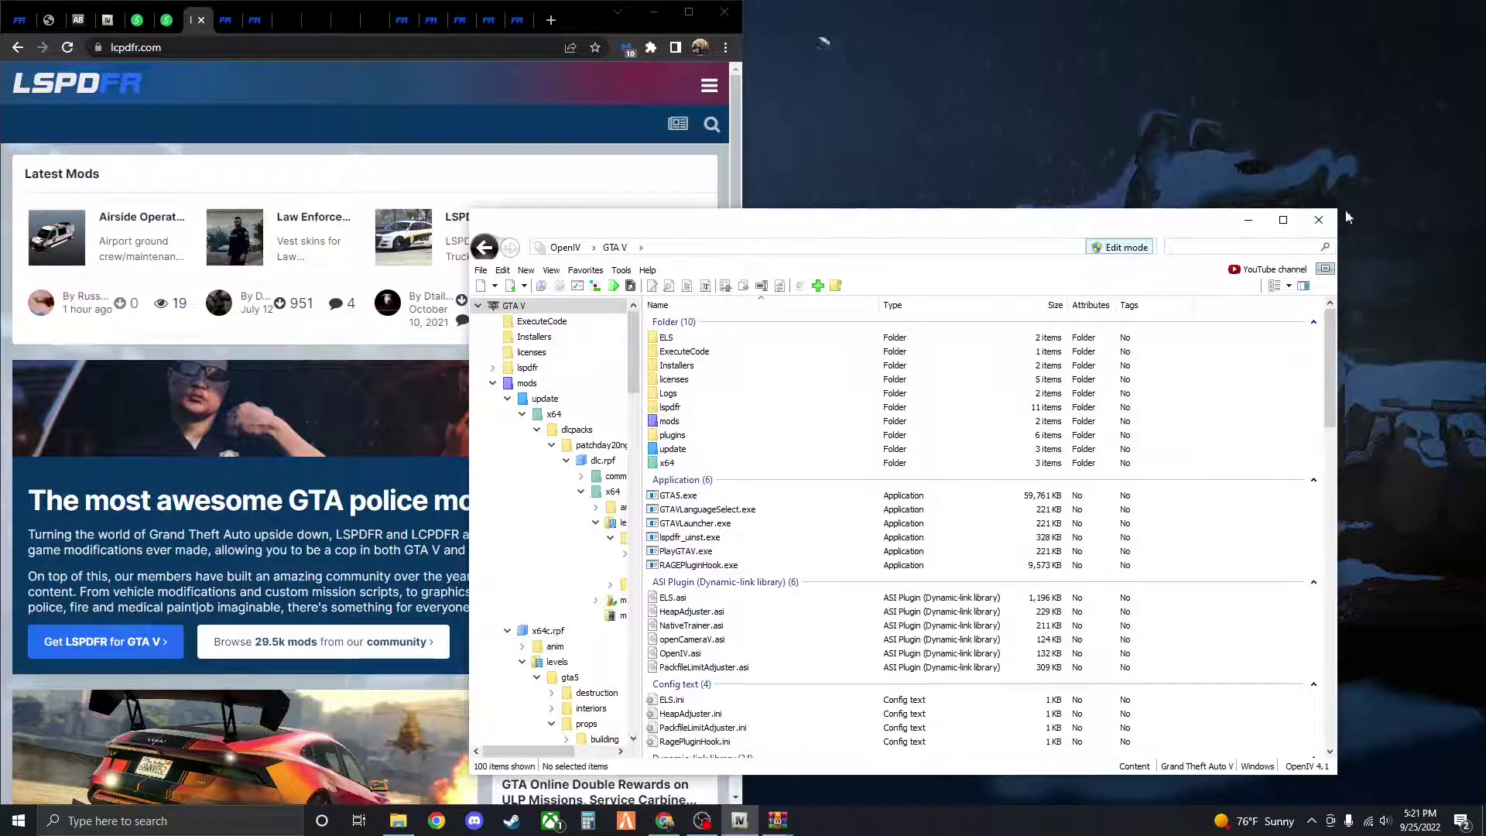
left_click(1322, 224)
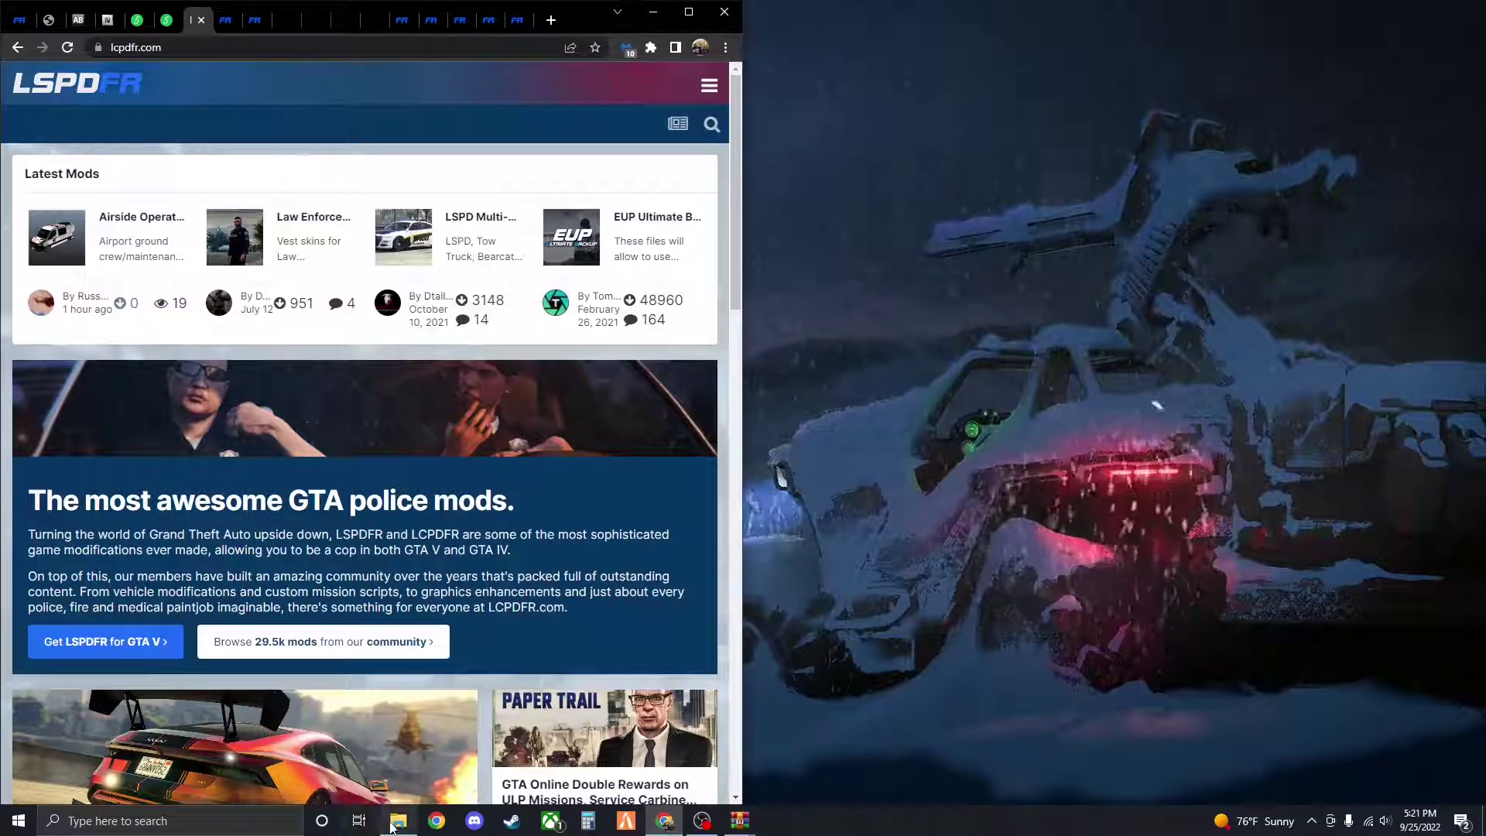
Go from ELS\pack_default to the plugins\LSPDFR\GrammarPolice folder inside the Grand Theft Auto V directory
left_click(393, 825)
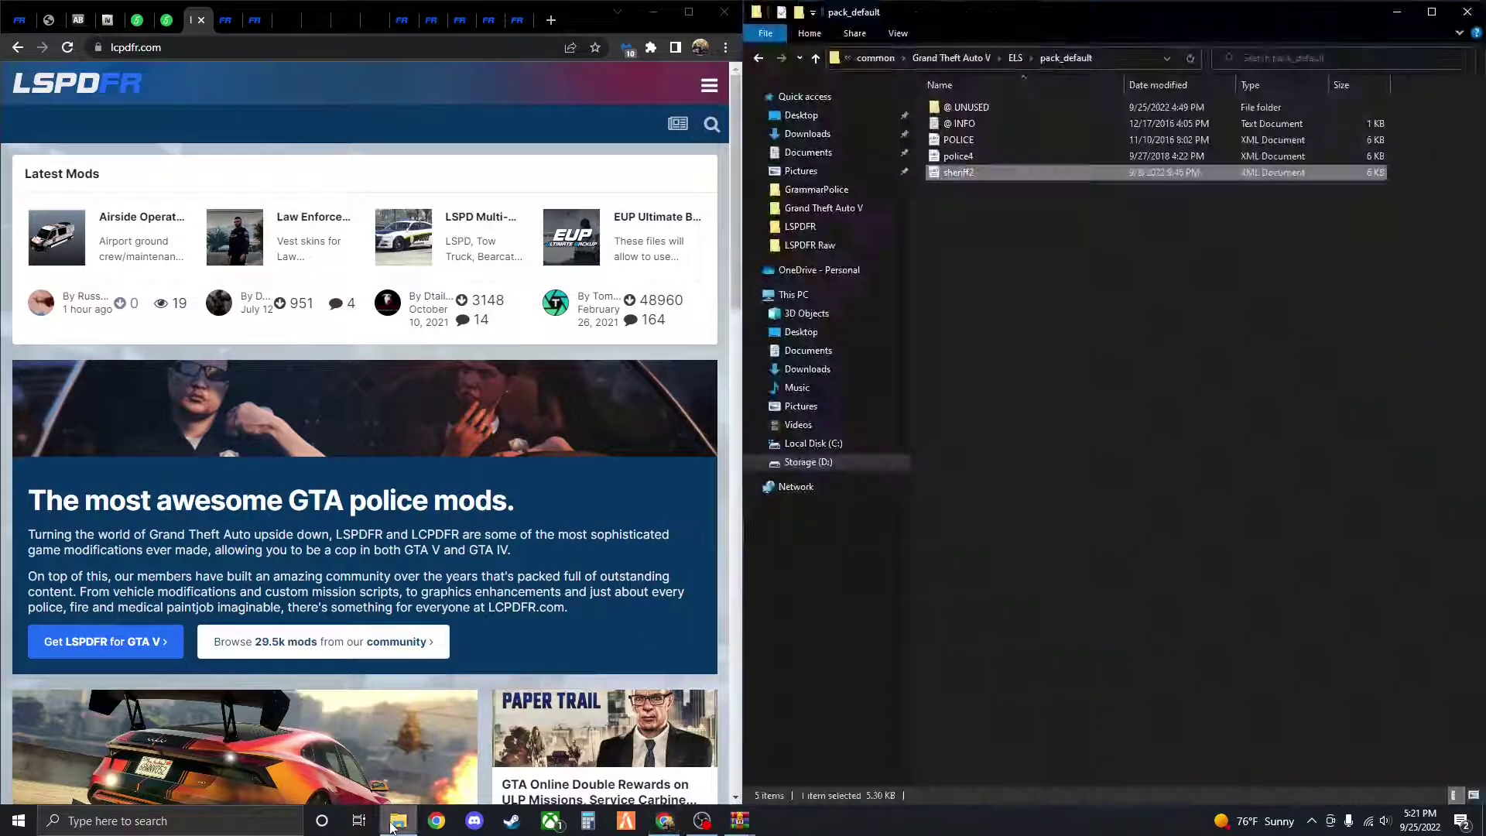
left_click(759, 61)
left_click(759, 61)
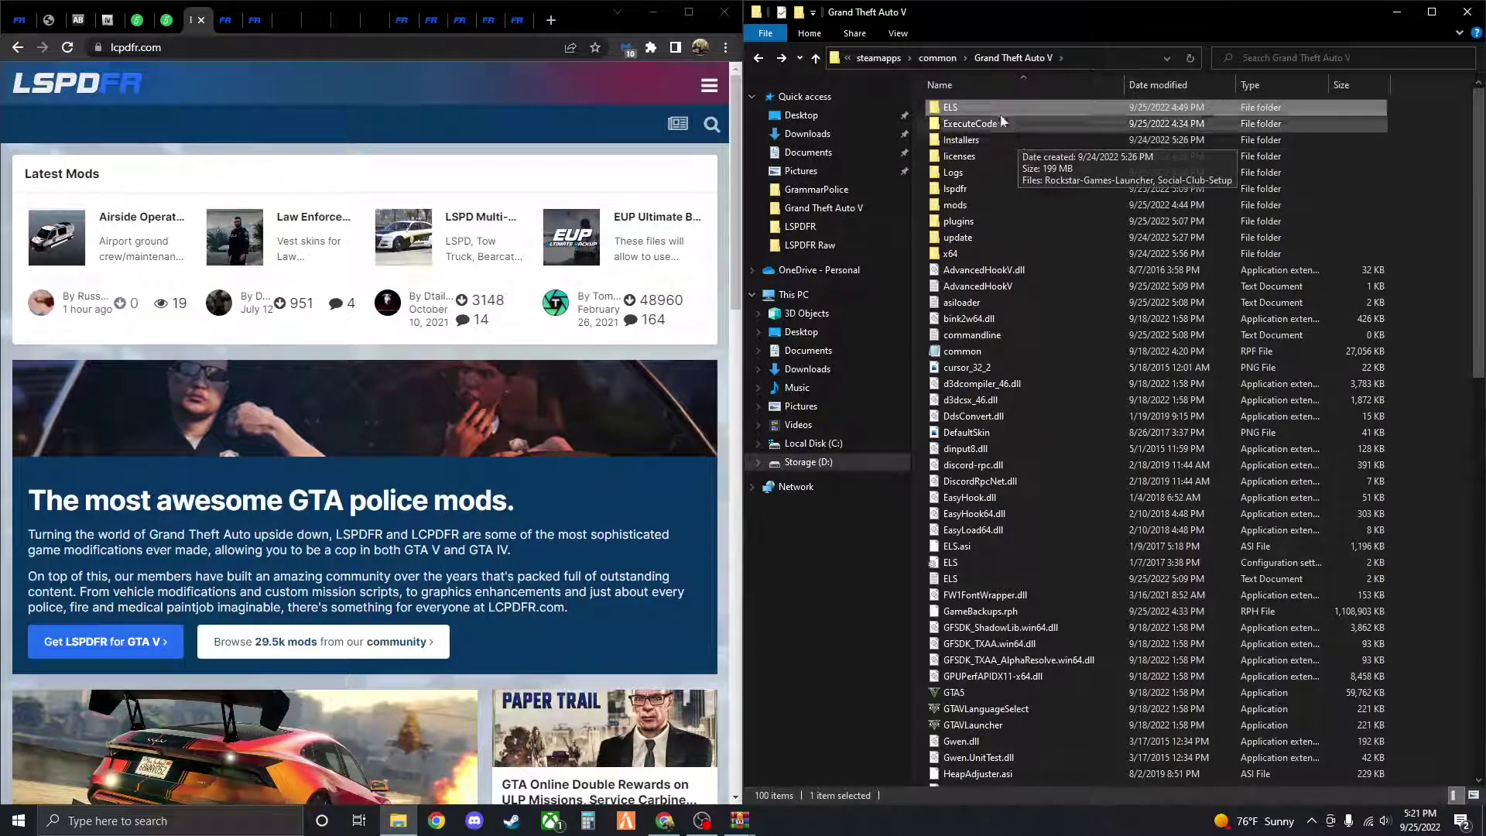
left_click(980, 193)
double_click(980, 192)
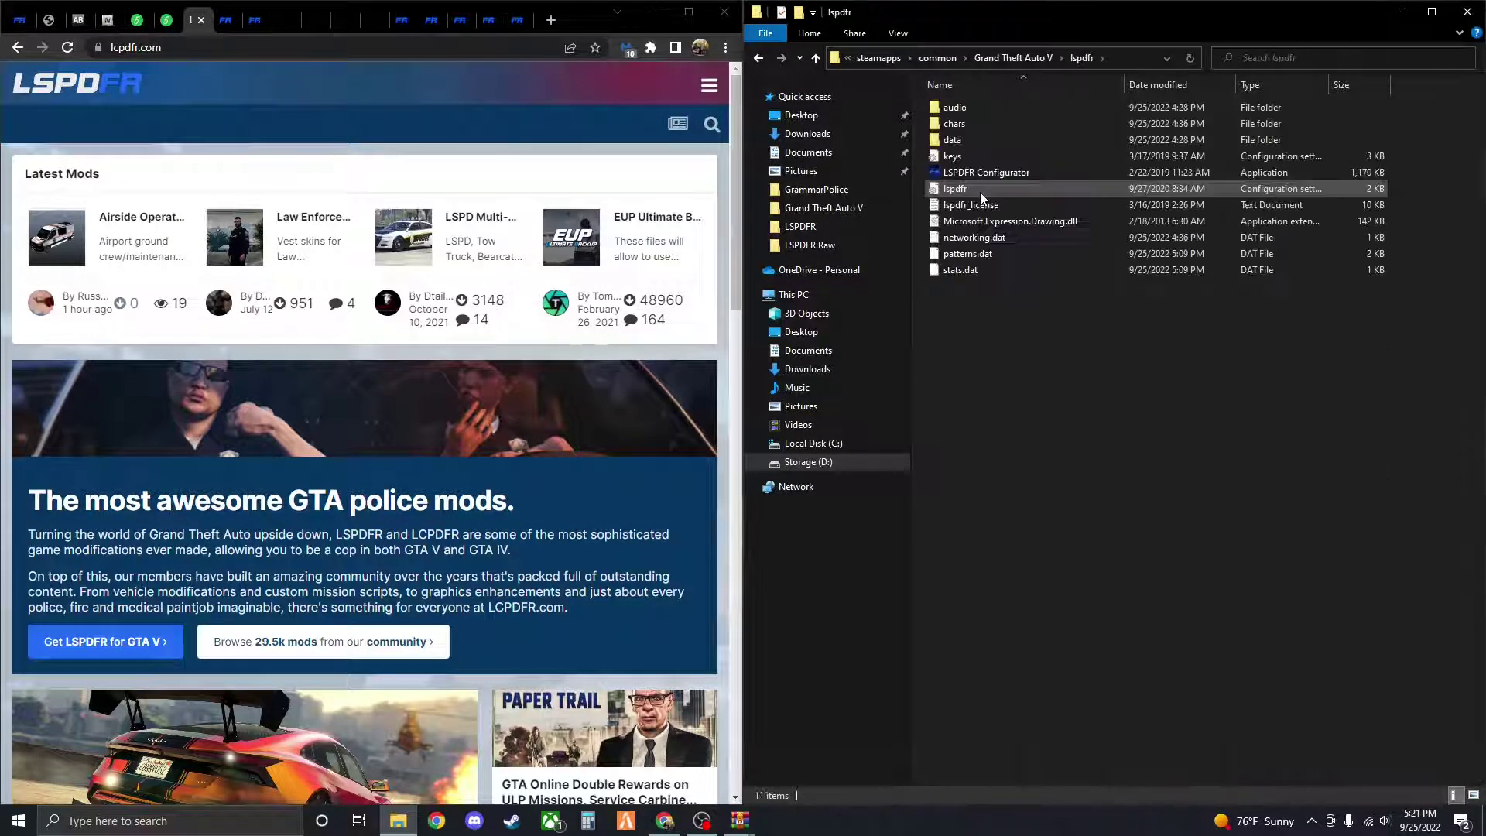
left_click(760, 60)
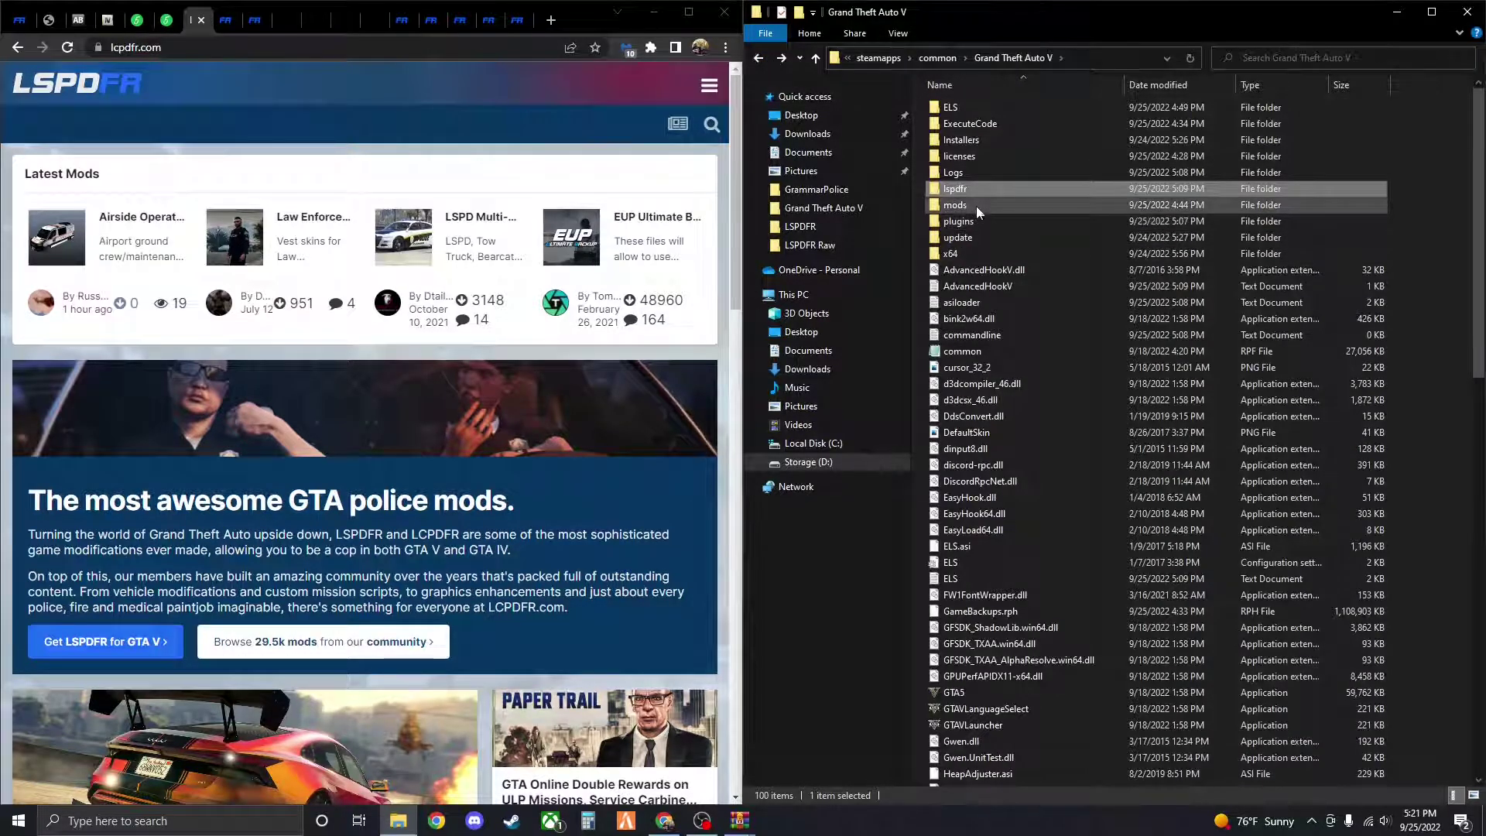
double_click(978, 219)
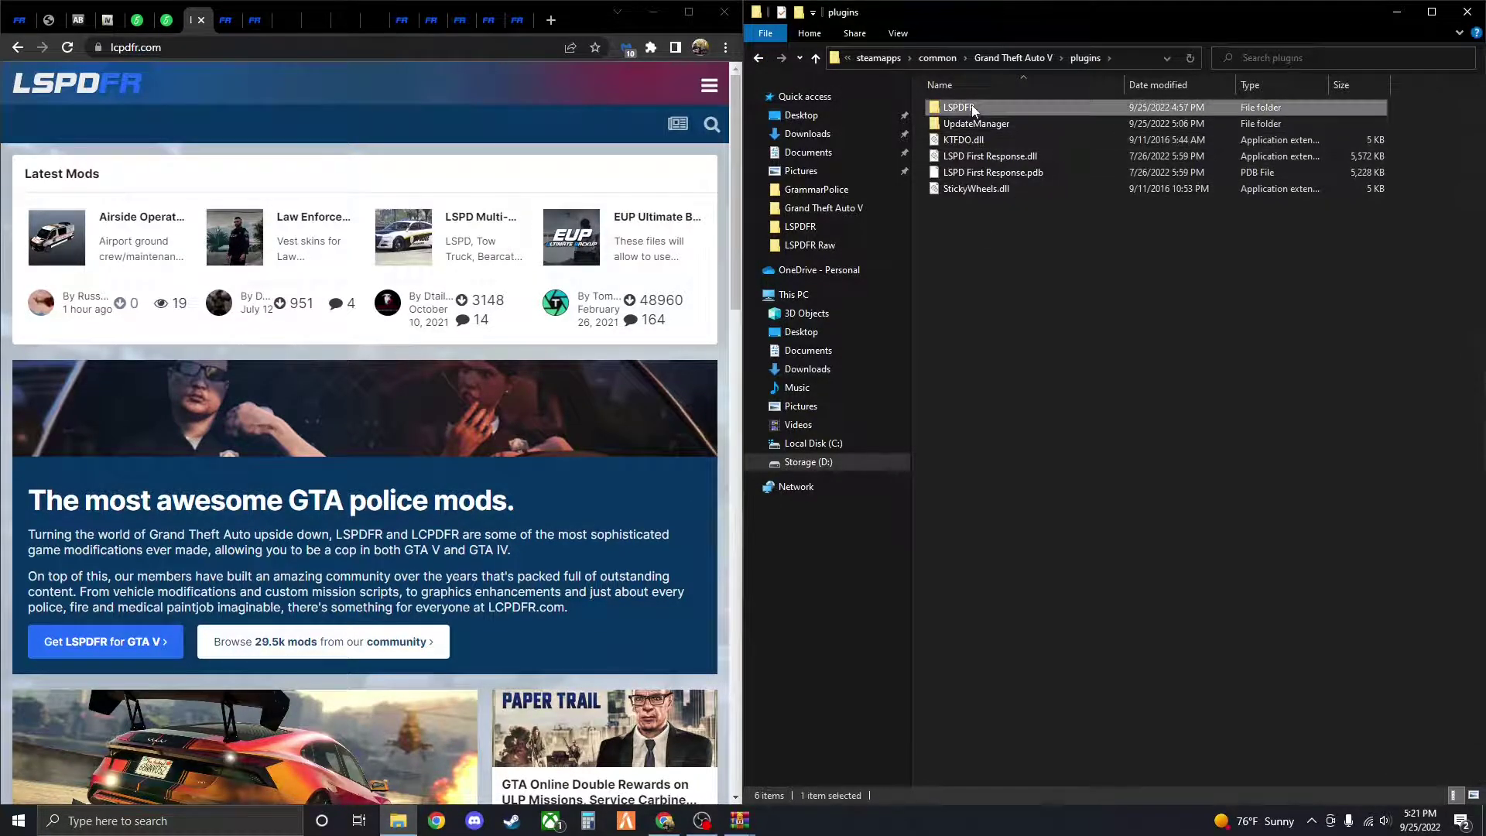
double_click(972, 107)
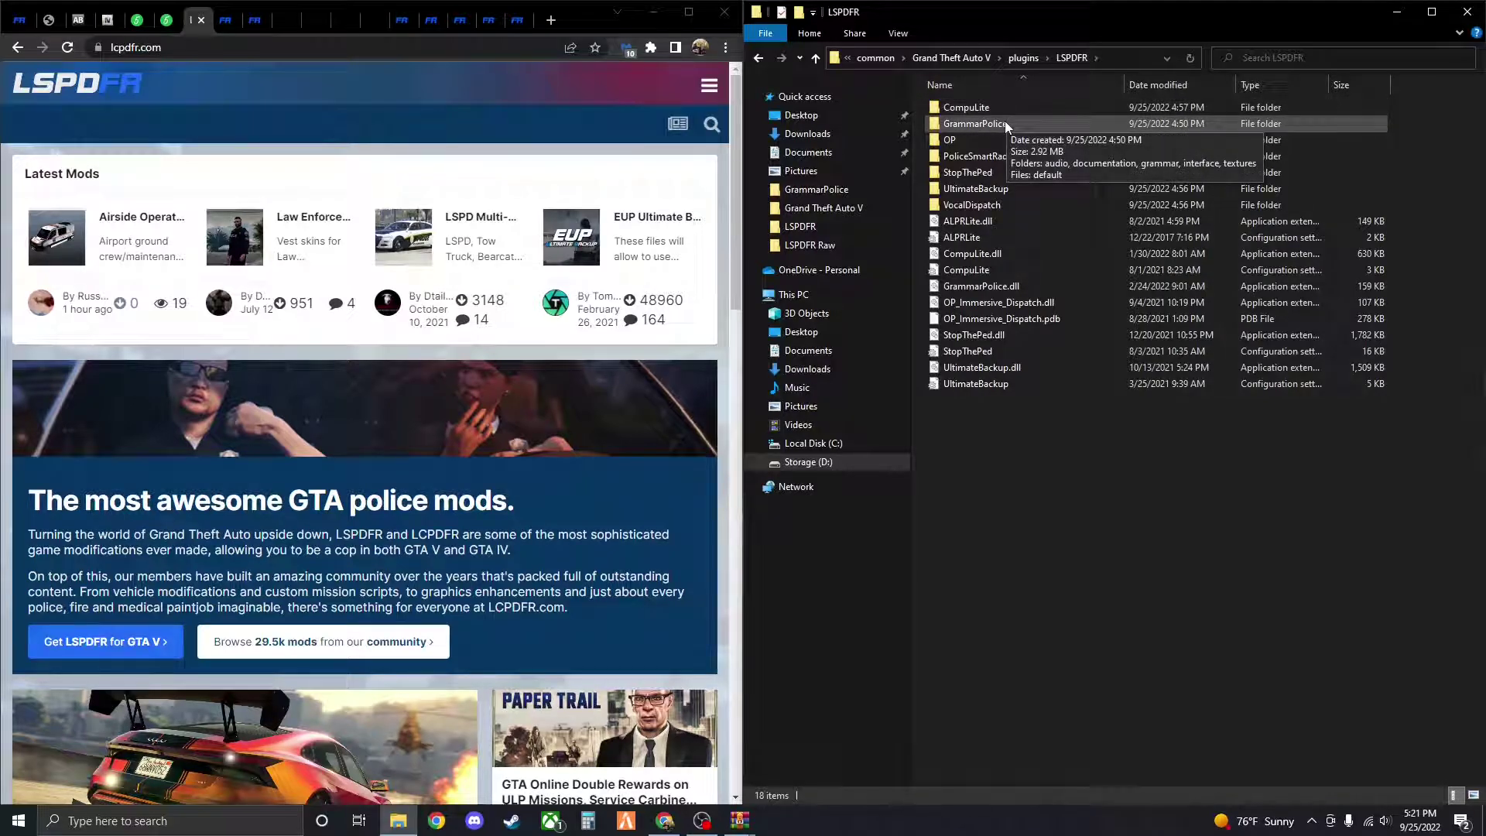
double_click(1004, 122)
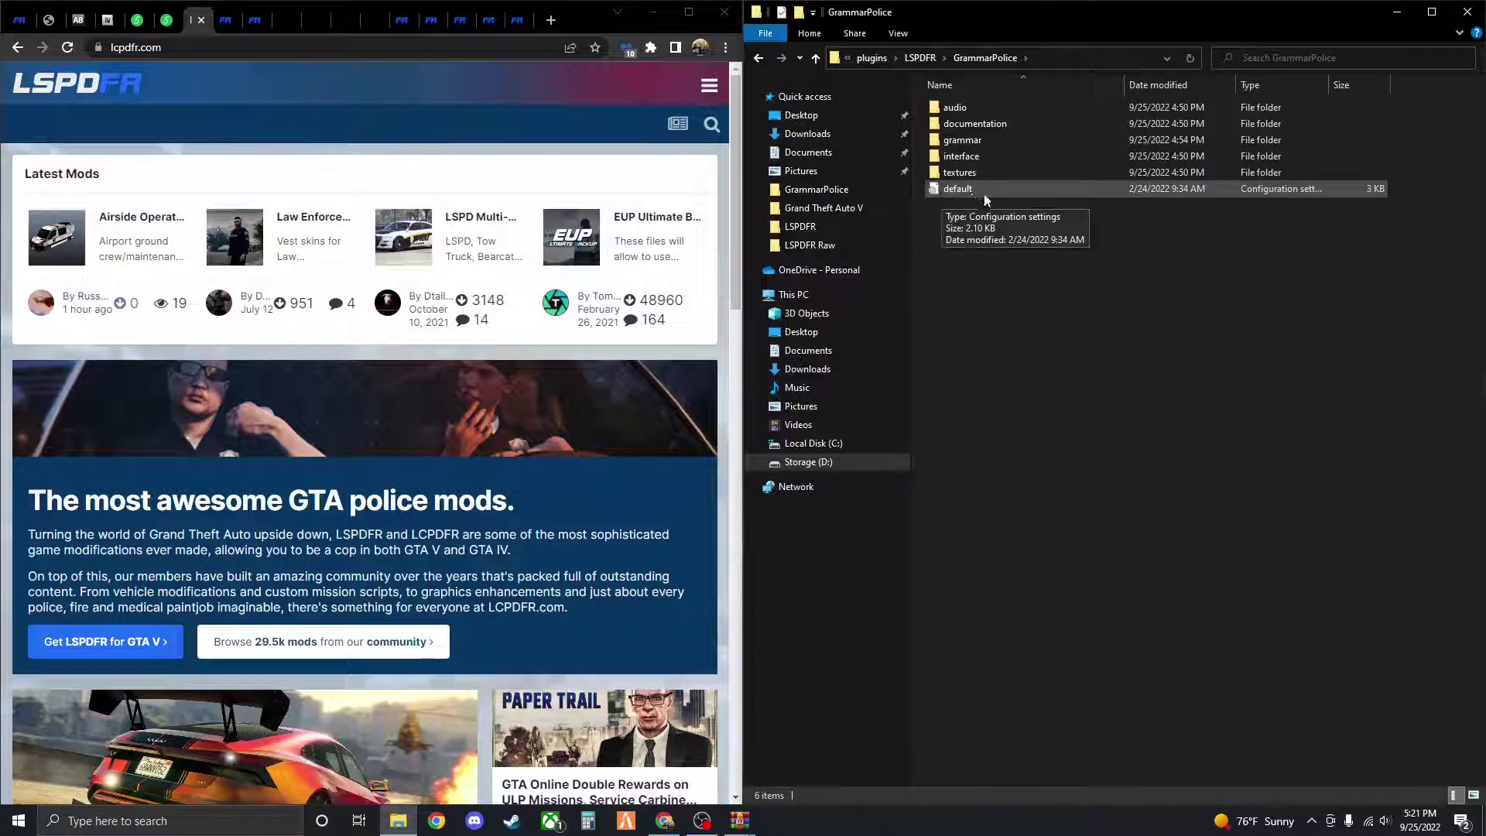
Duplicate the default configuration file within the GrammarPolice folder
right_click(955, 189)
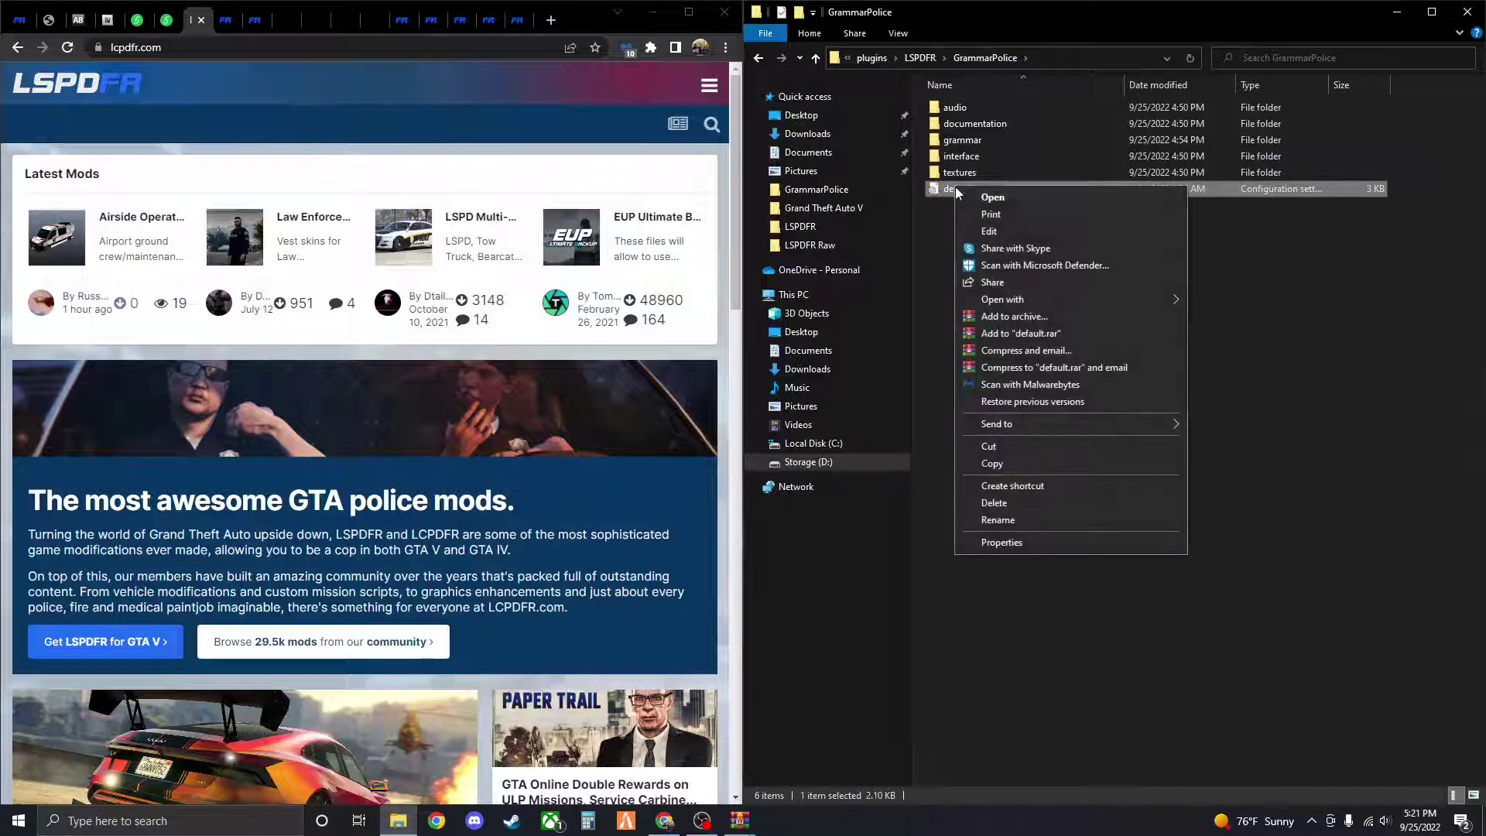
left_click(993, 463)
left_click(1028, 355)
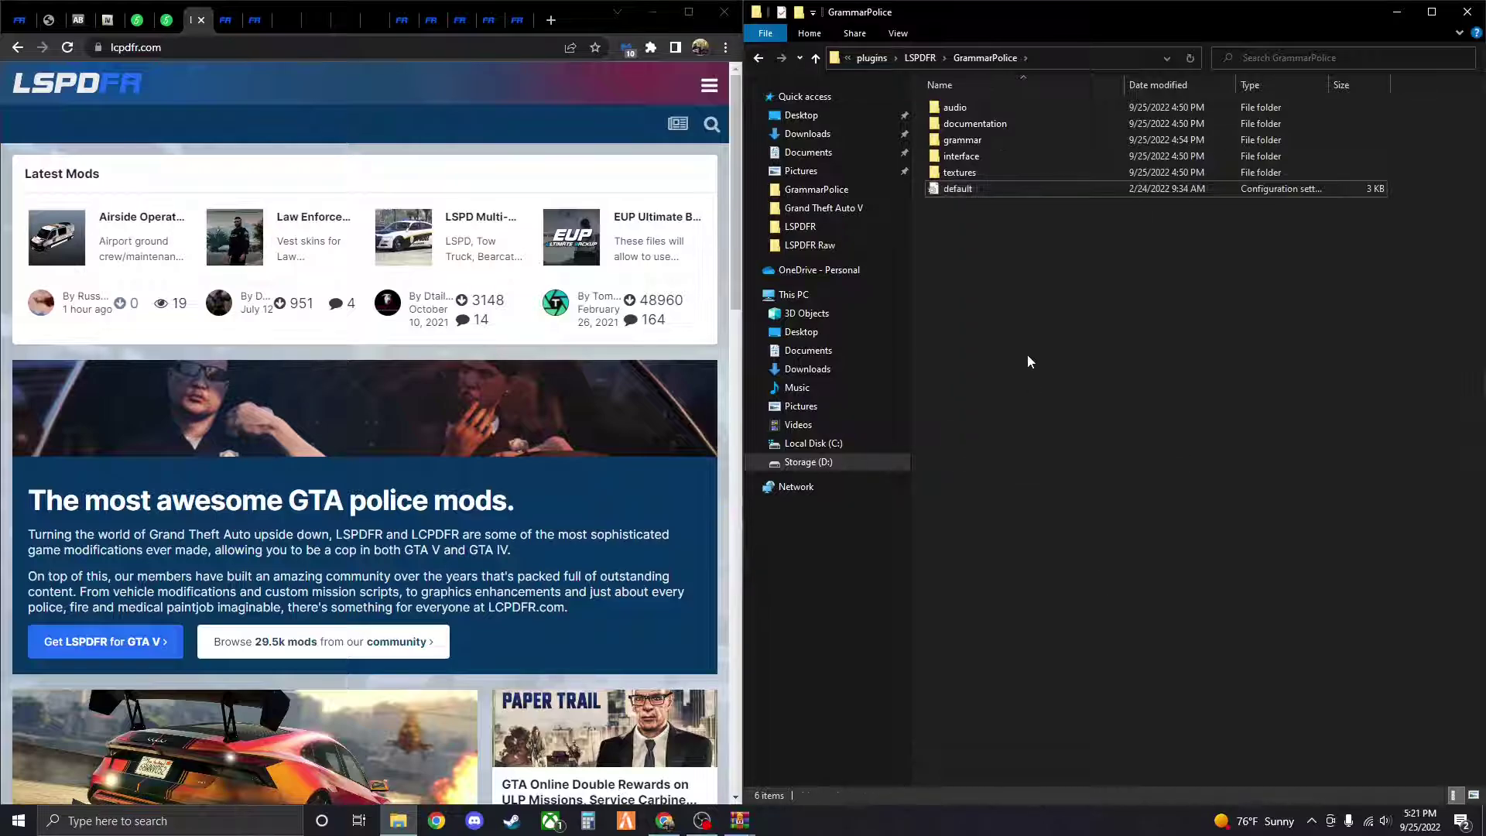
right_click(1030, 314)
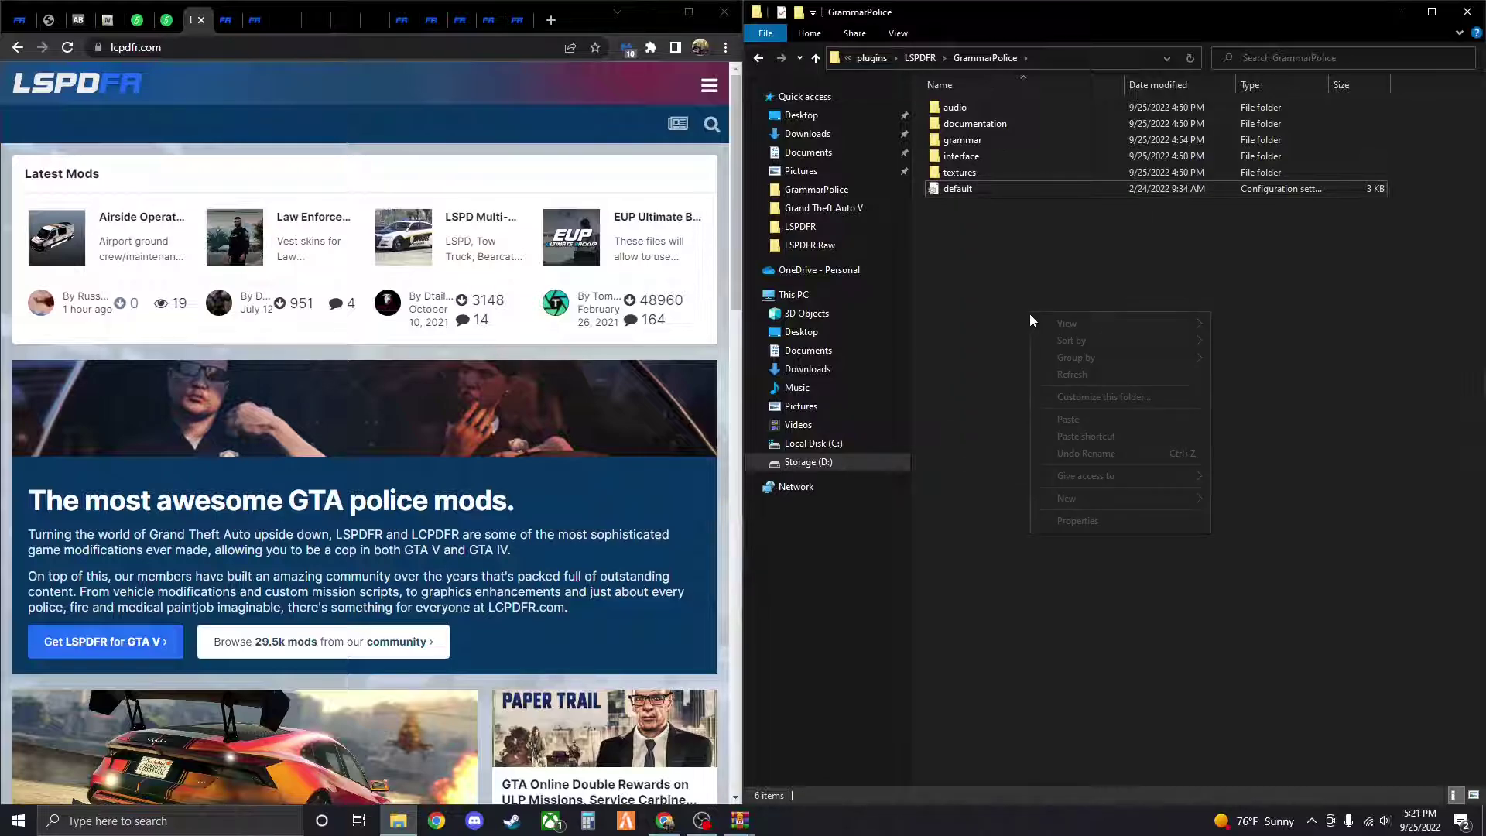
left_click(1079, 410)
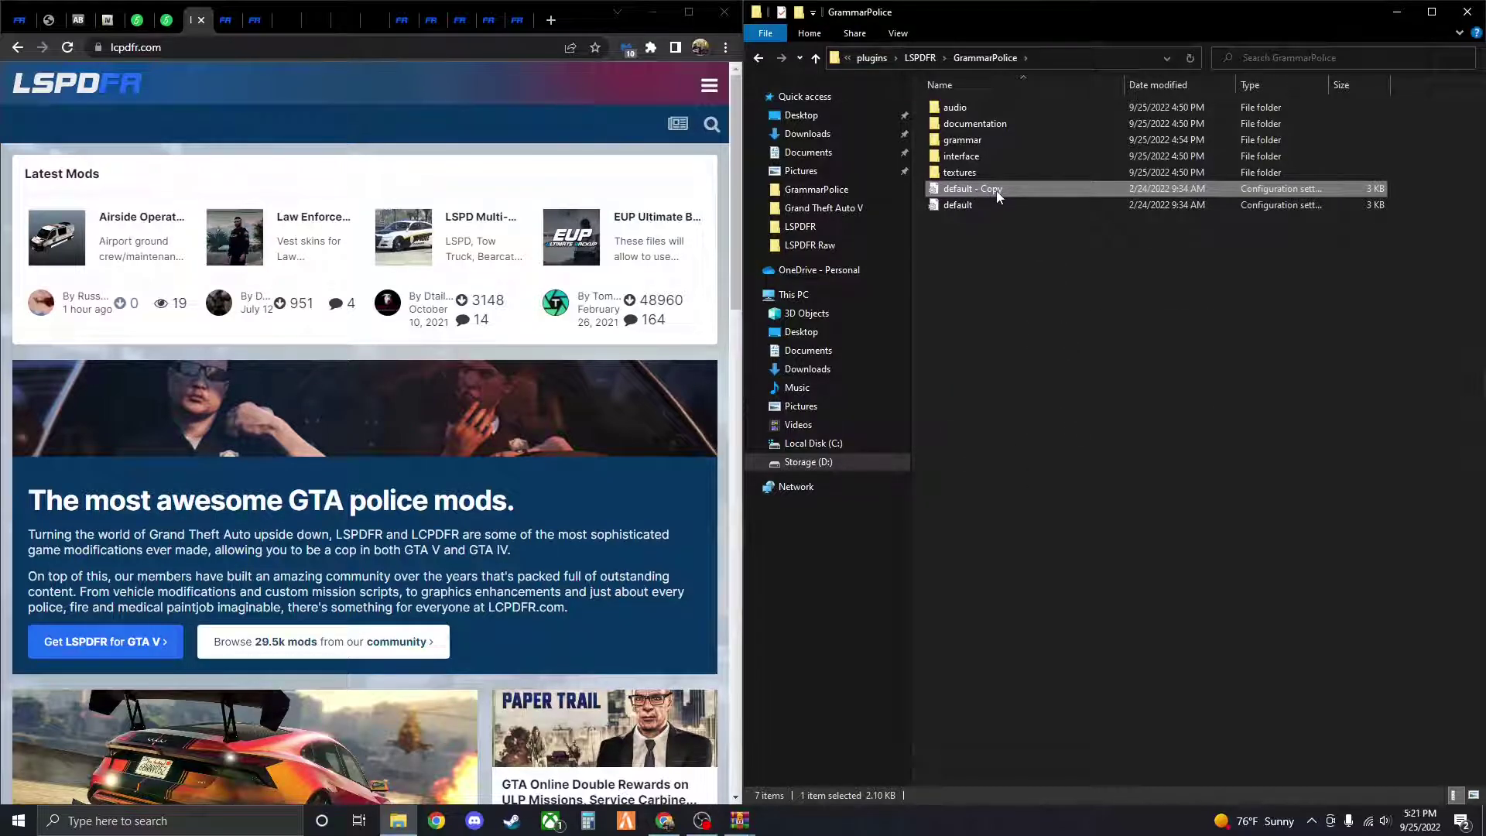
Rename the duplicated GrammarPolice configuration file as custom
left_click(1001, 191)
key("BackSpace")
key("BackSpace")
key("BackSpace")
key("BackSpace")
key("BackSpace")
key("BackSpace")
key("BackSpace")
key("BackSpace")
key("BackSpace")
key("BackSpace")
key("BackSpace")
key("BackSpace")
key("BackSpace")
type("cus")
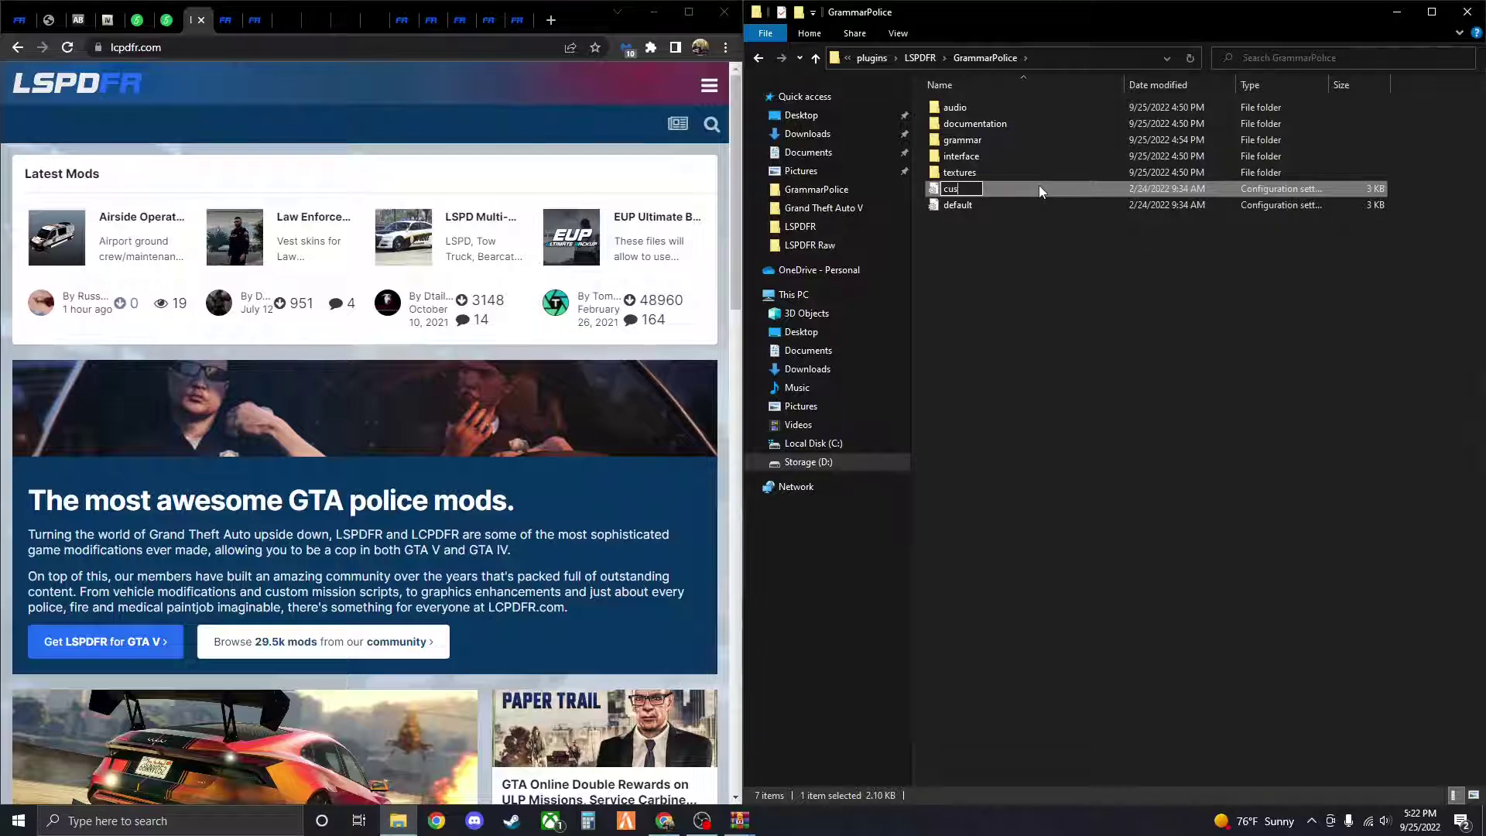
type("tom")
left_click(1085, 283)
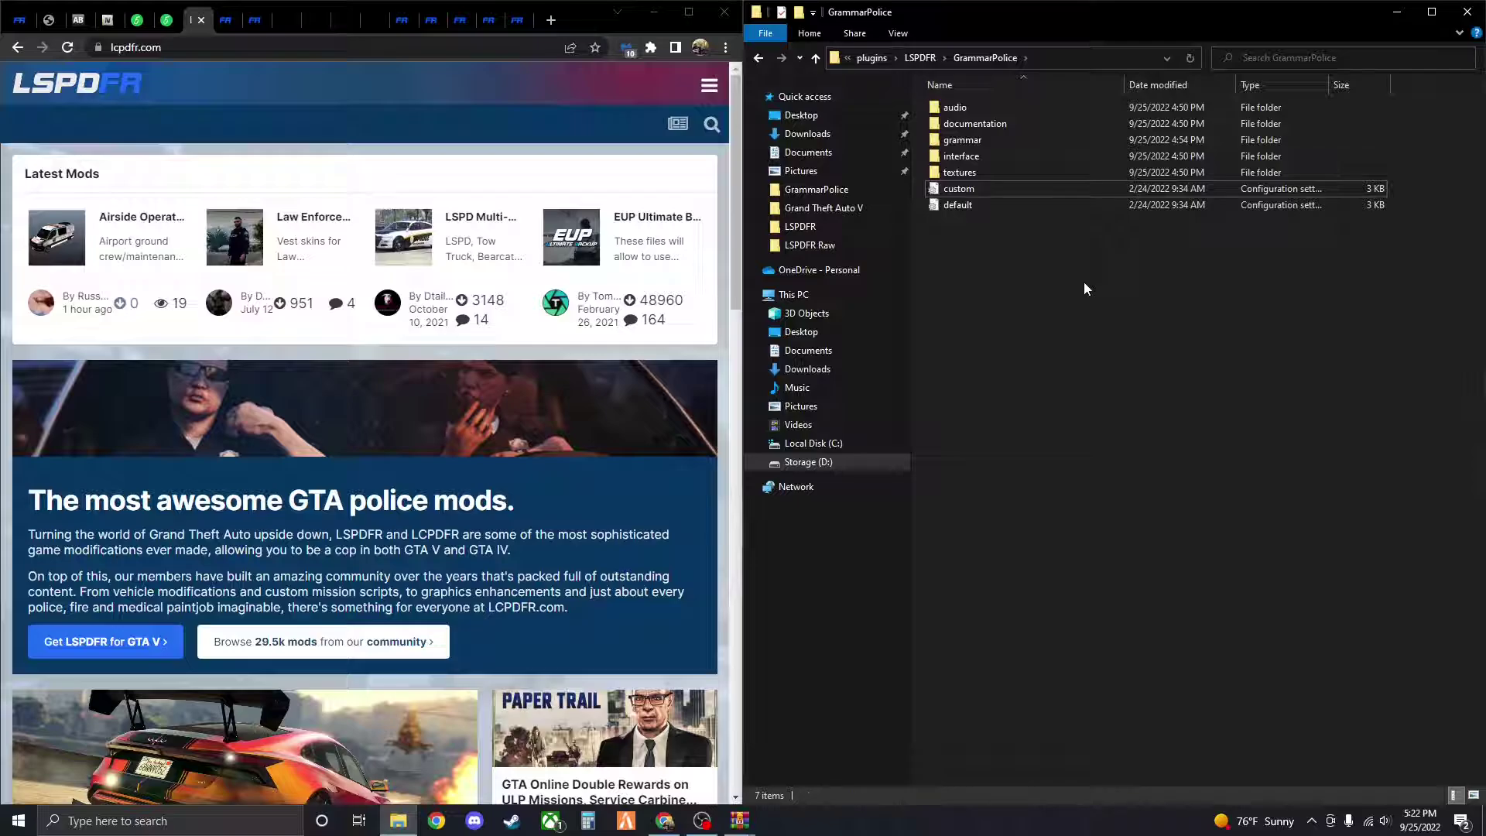
Open the custom GrammarPolice configuration file and set the Callsign value to "Adam-17"
double_click(978, 192)
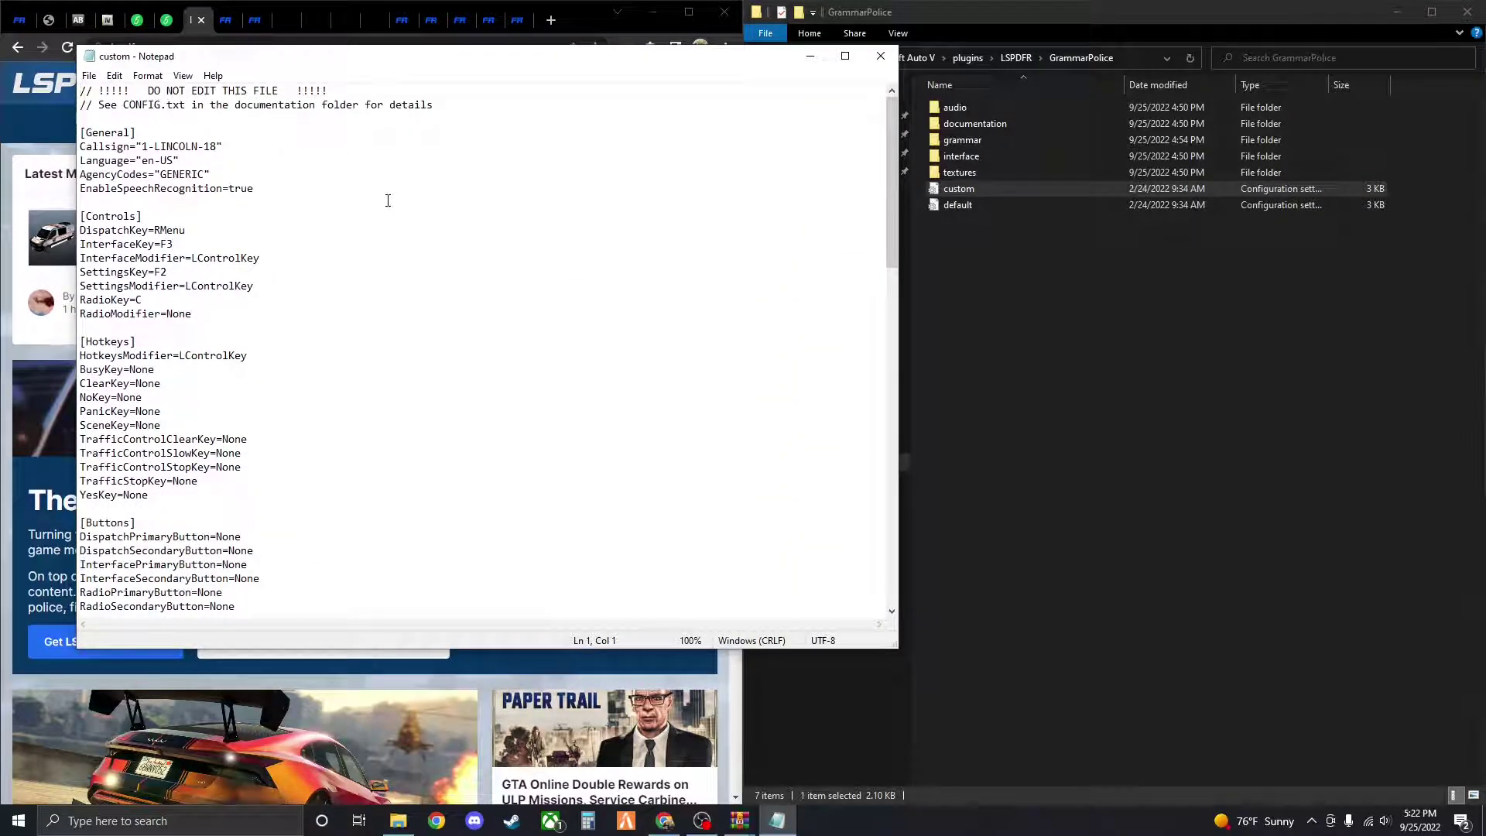
left_click_drag(232, 148, 146, 132)
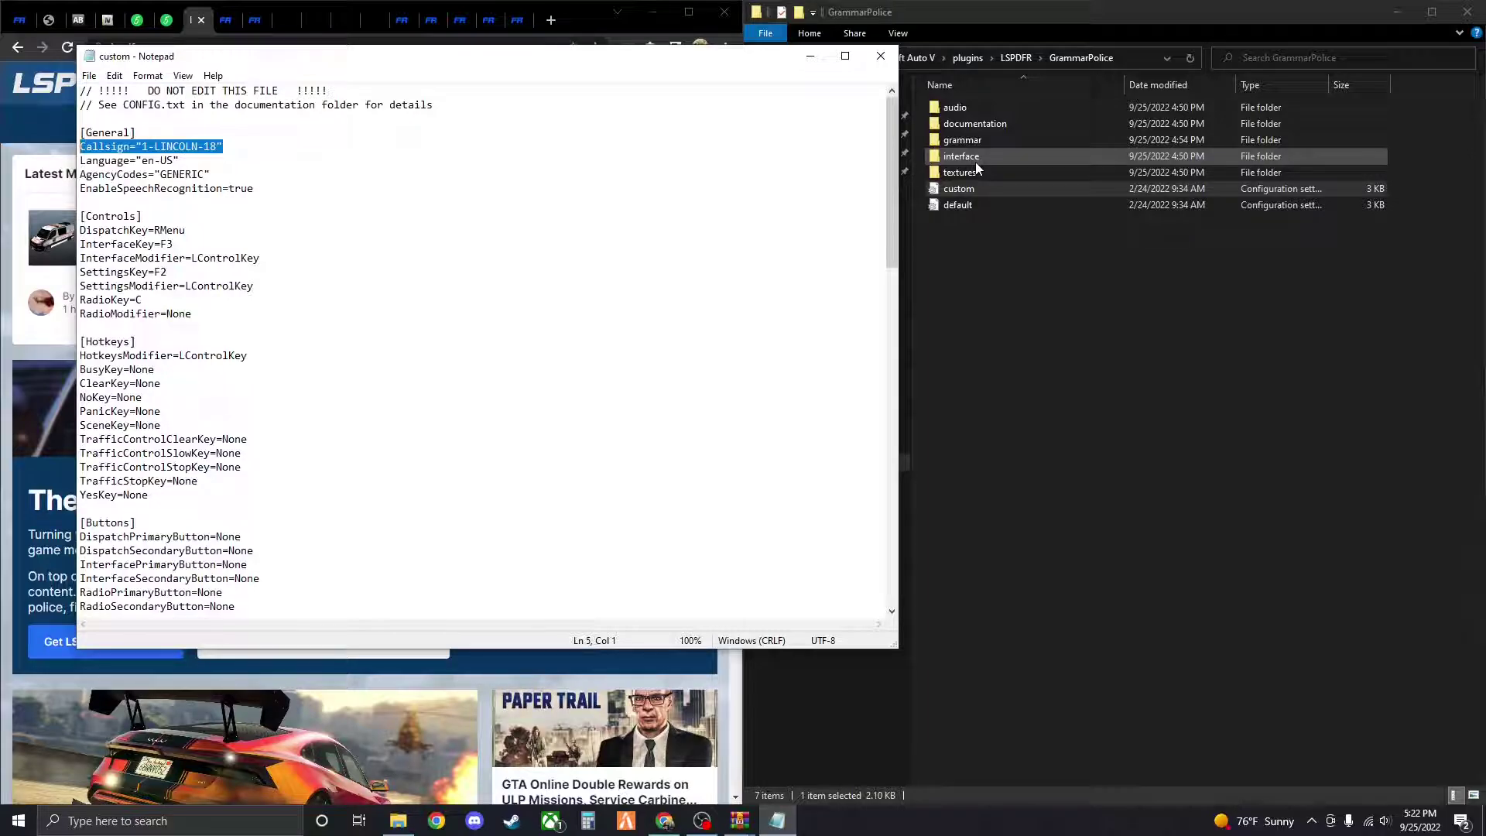
left_click(214, 146)
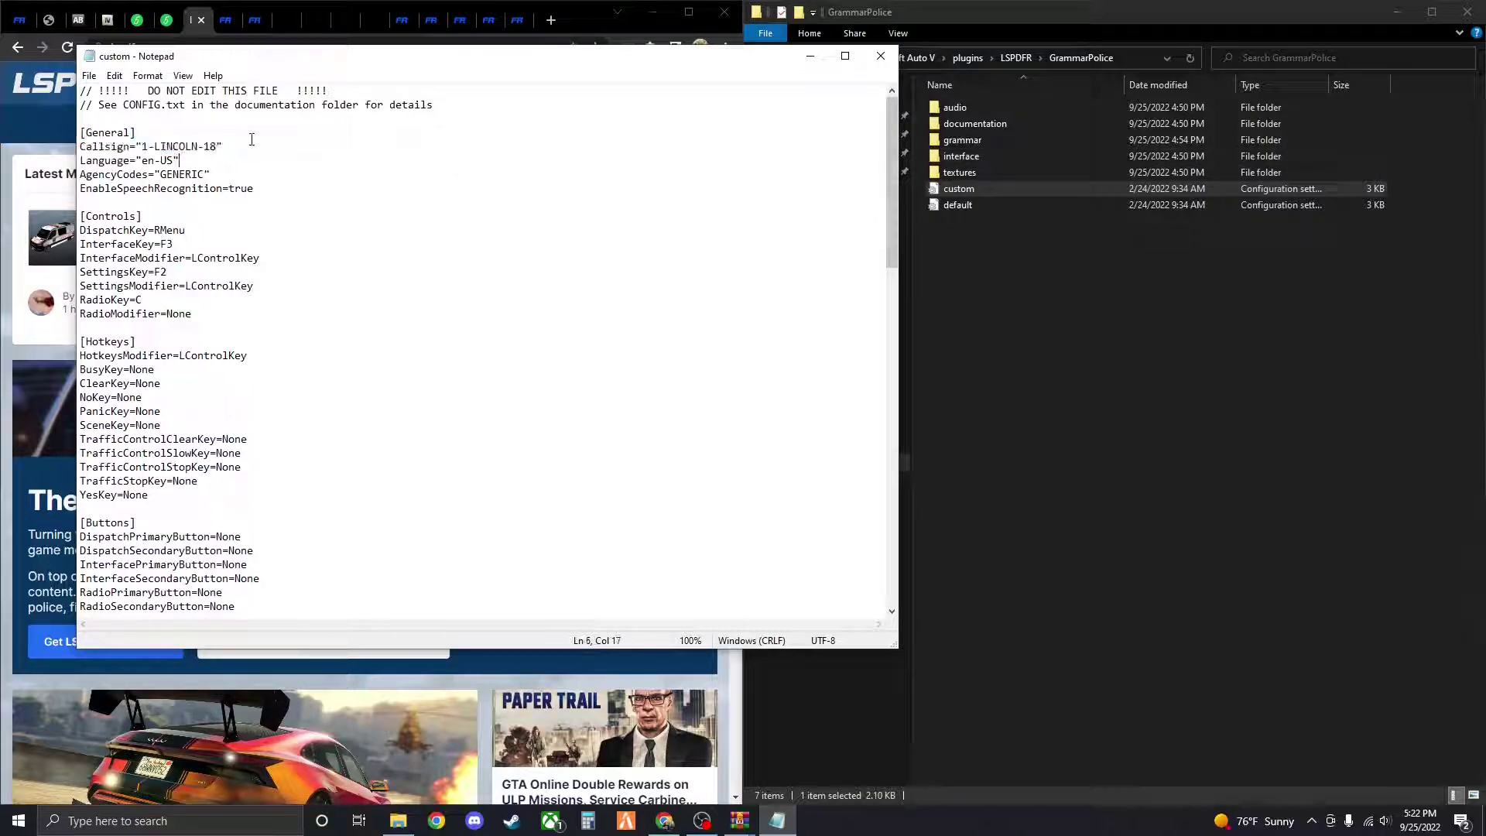
left_click_drag(216, 147, 142, 147)
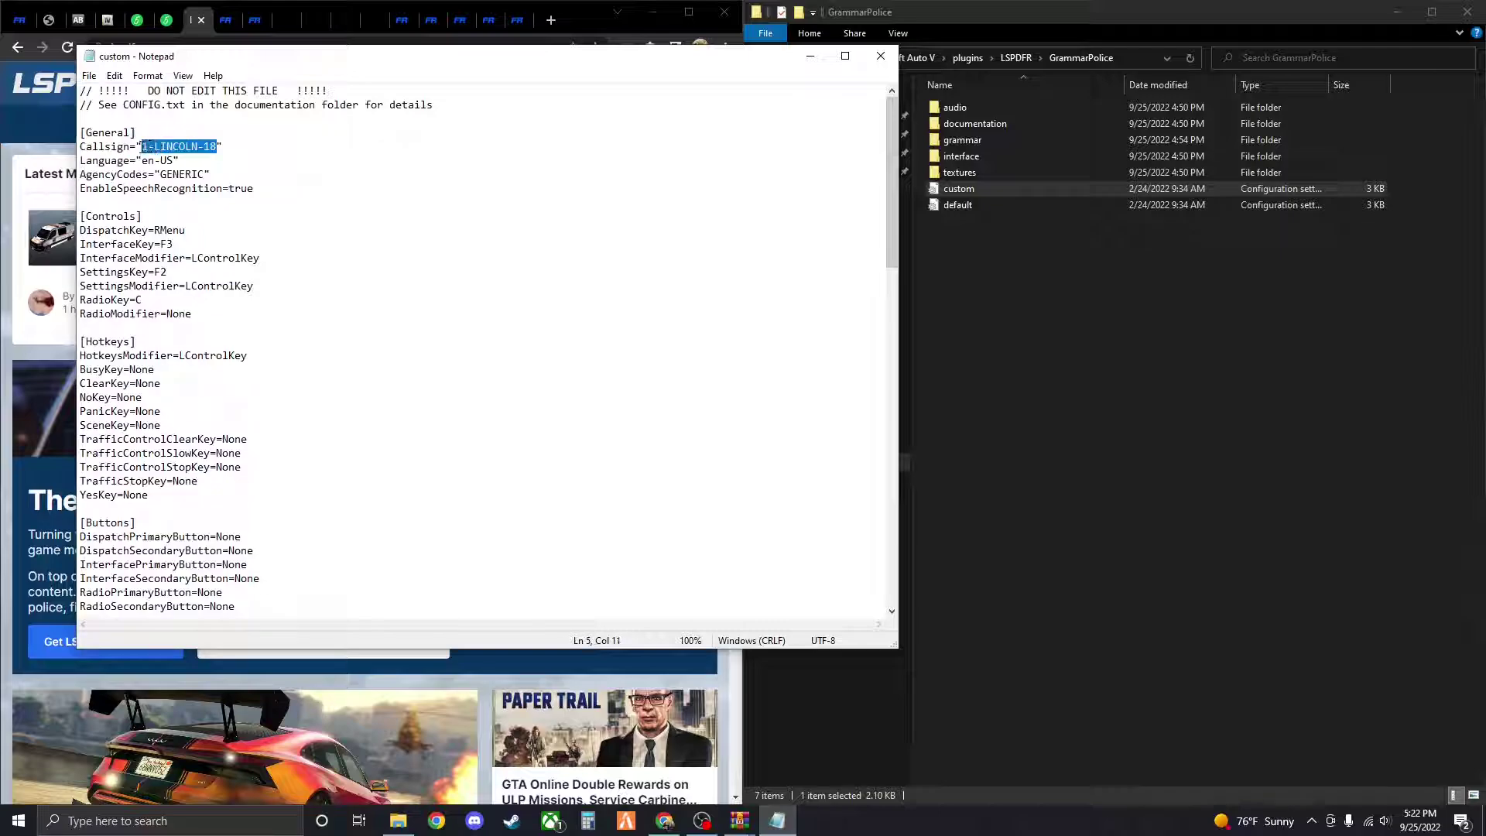
type("ad")
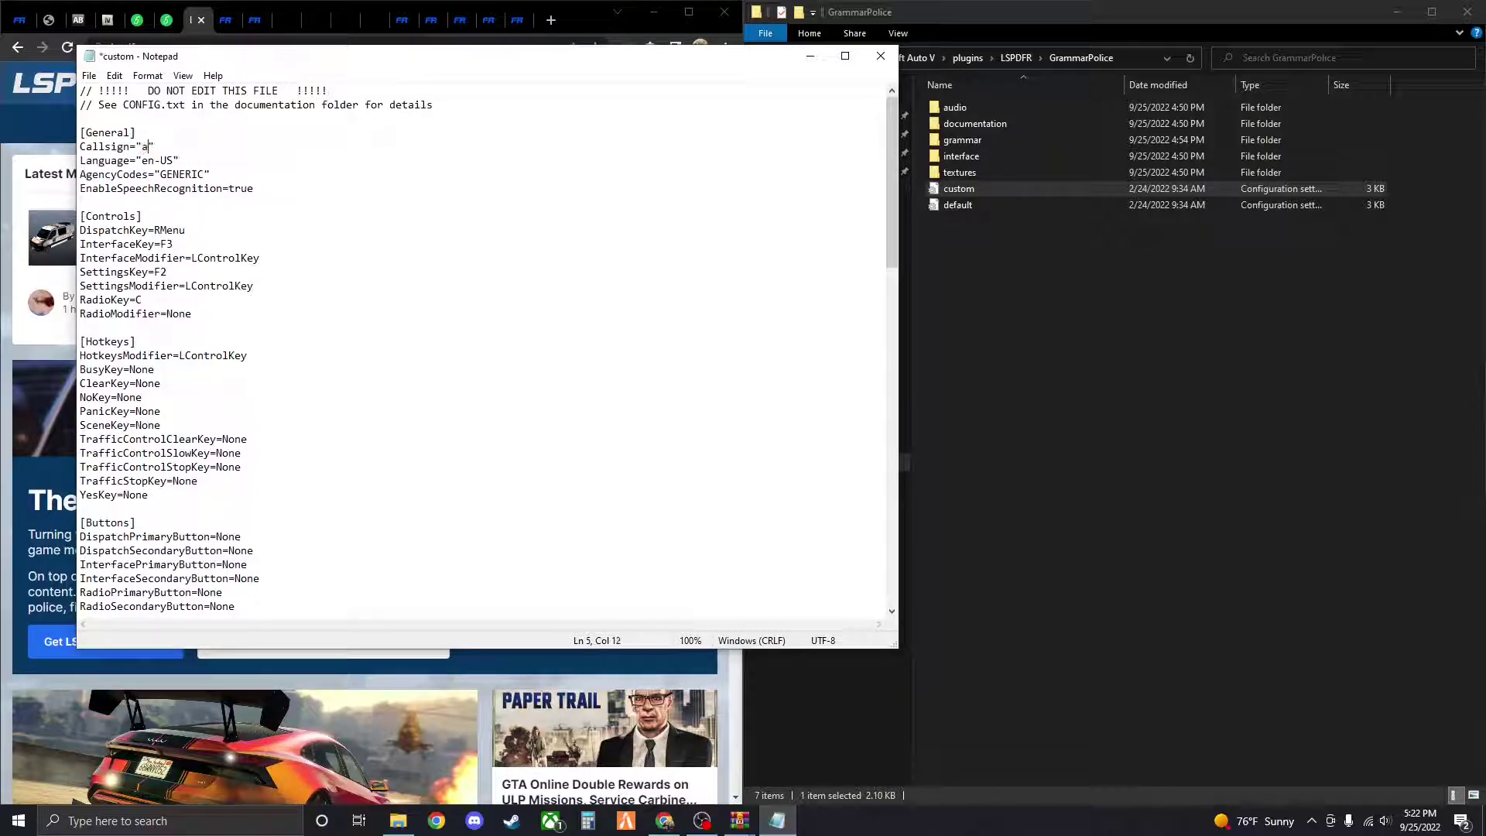
type("am-17")
key("BackSpace")
type("A")
scroll(364, 310, "down", 3)
scroll(314, 171, "up", 3)
Save the edited custom configuration file and close it
left_click(90, 78)
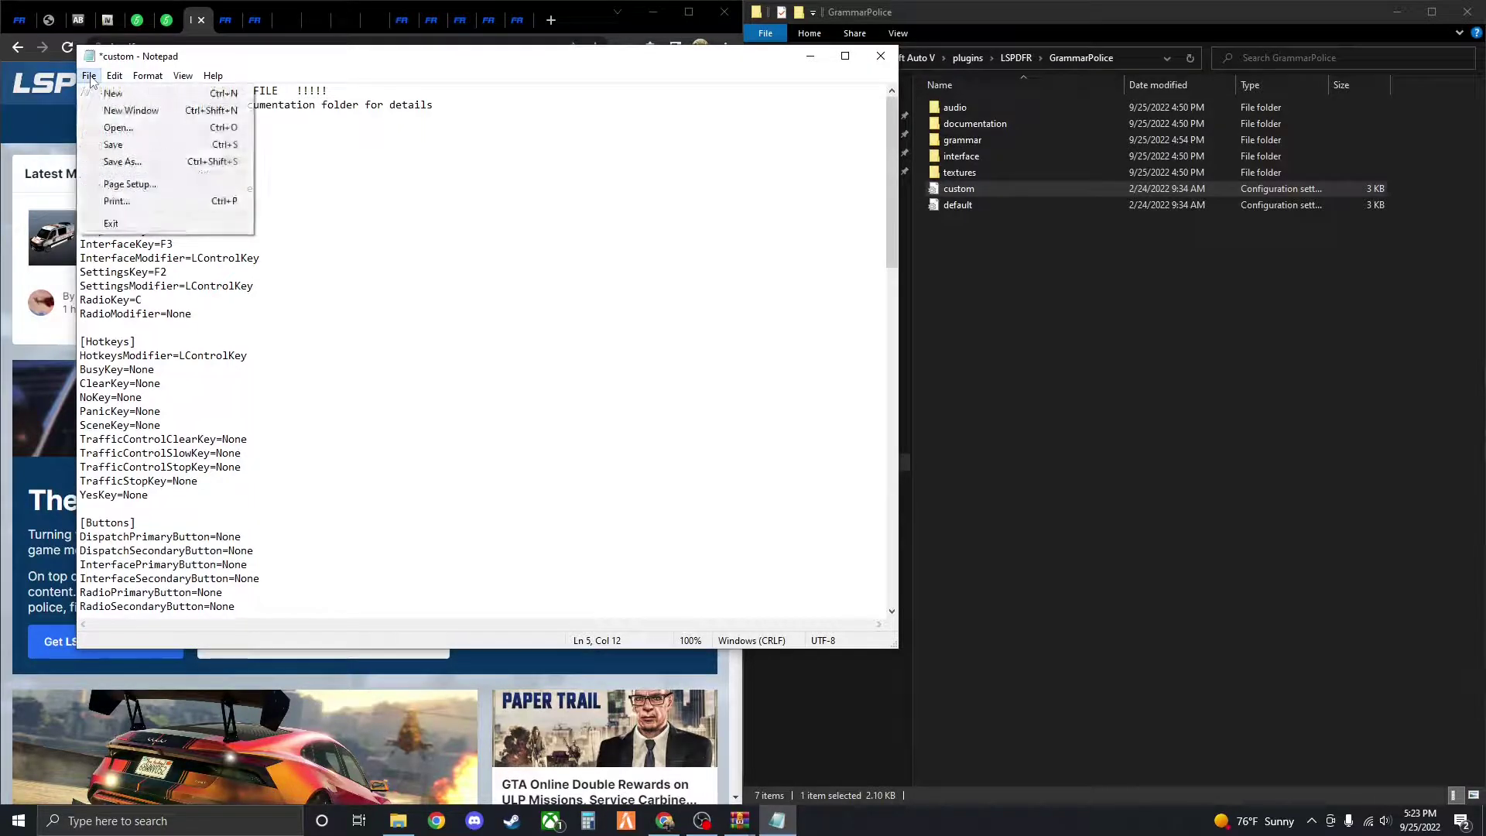
left_click(128, 147)
left_click(880, 56)
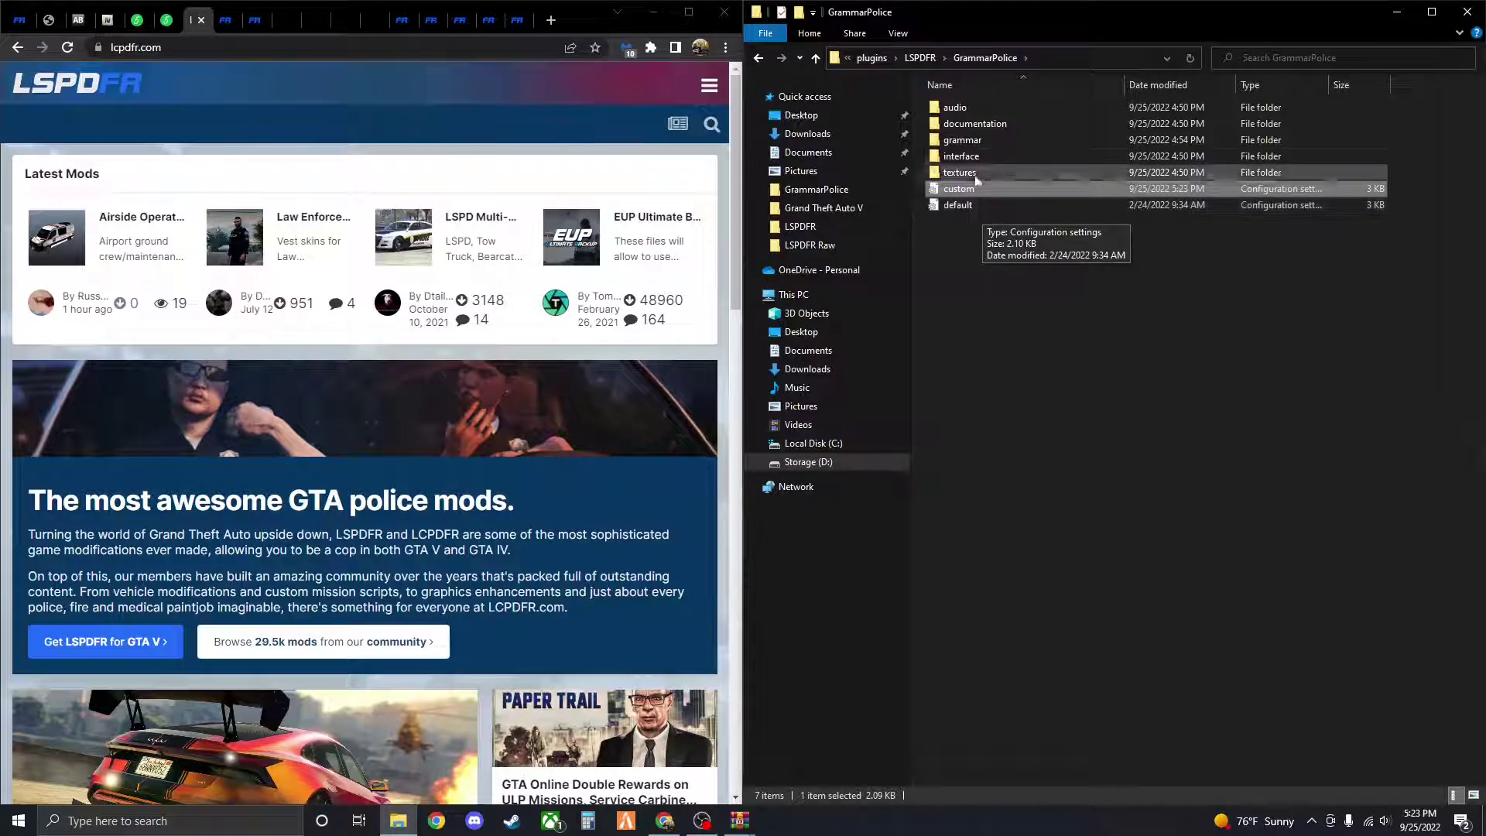
Return from the GrammarPolice folder to the Grand Theft Auto V root folder and launch the game from the desktop
left_click(759, 56)
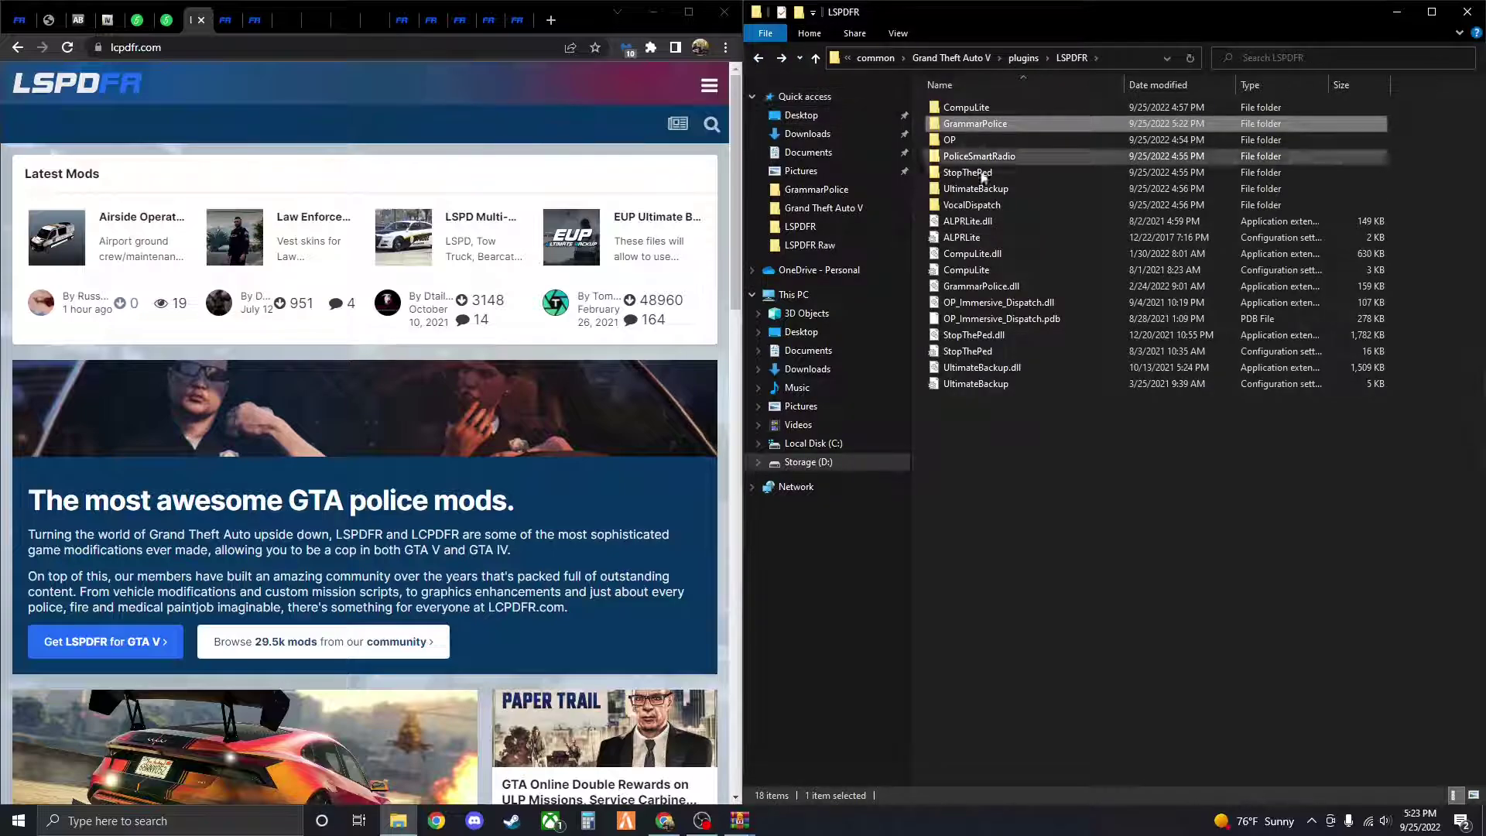
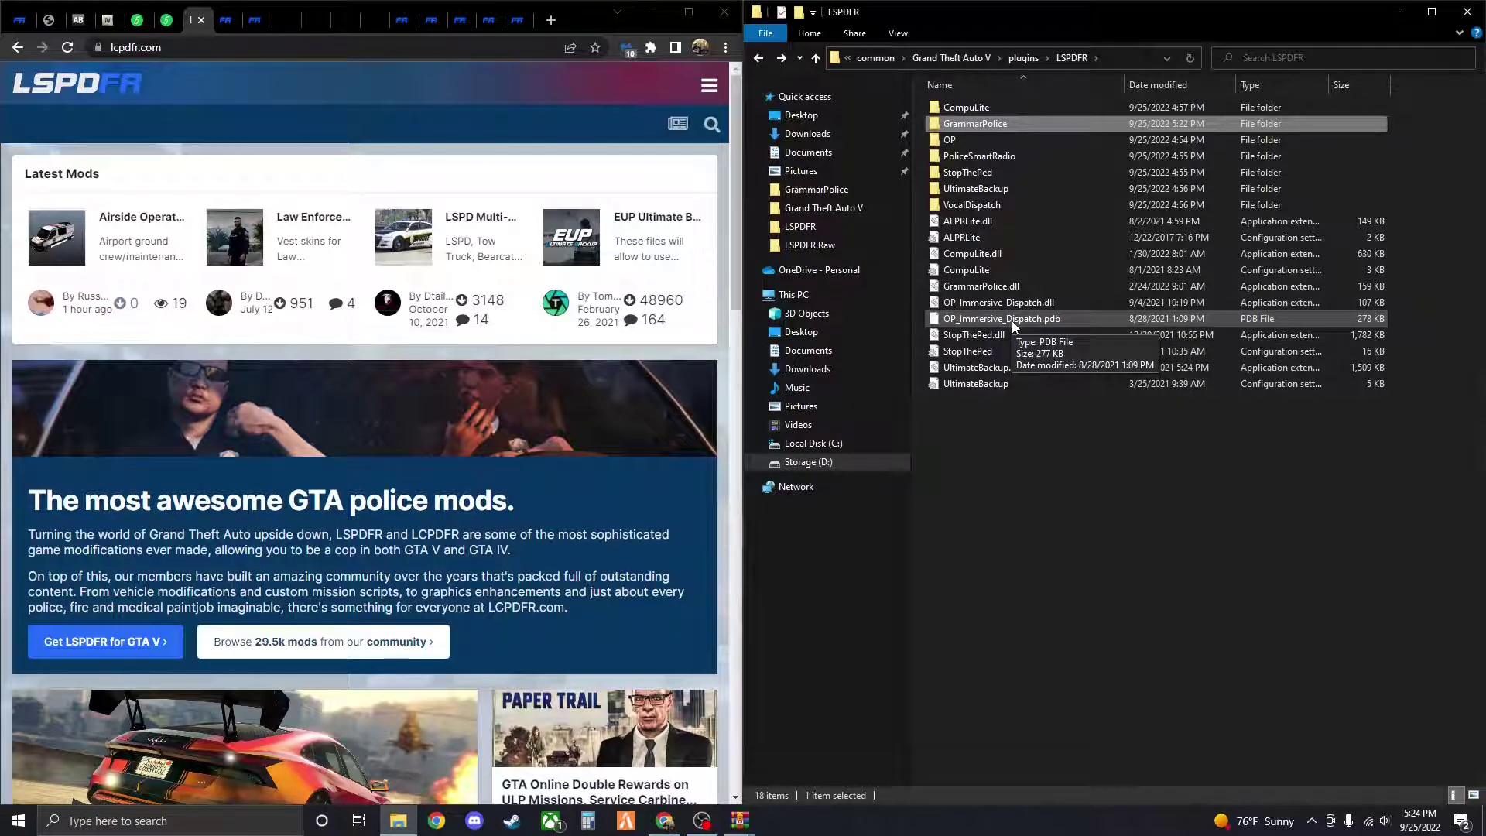
left_click(760, 59)
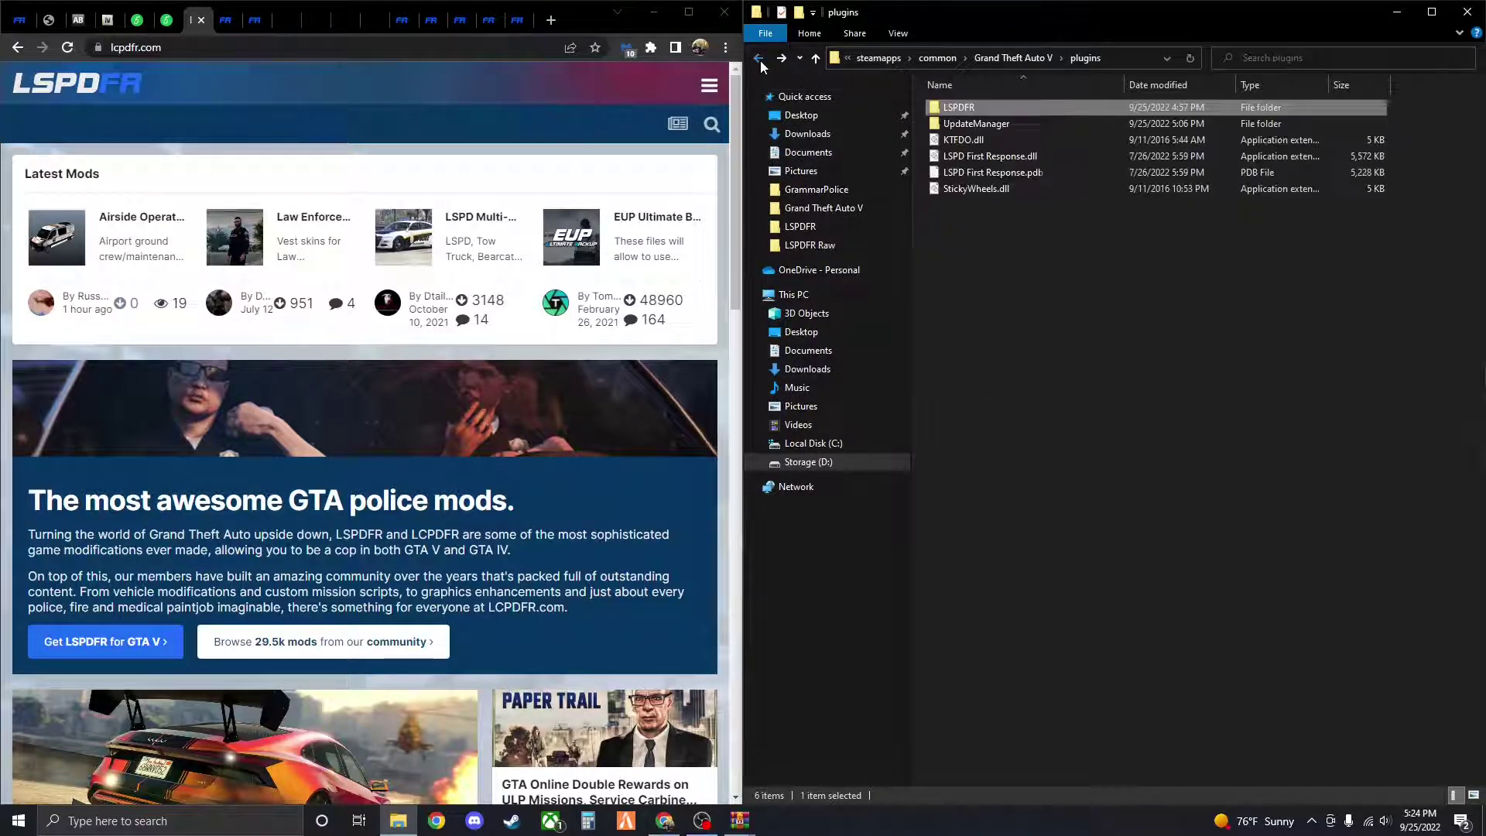
left_click(760, 59)
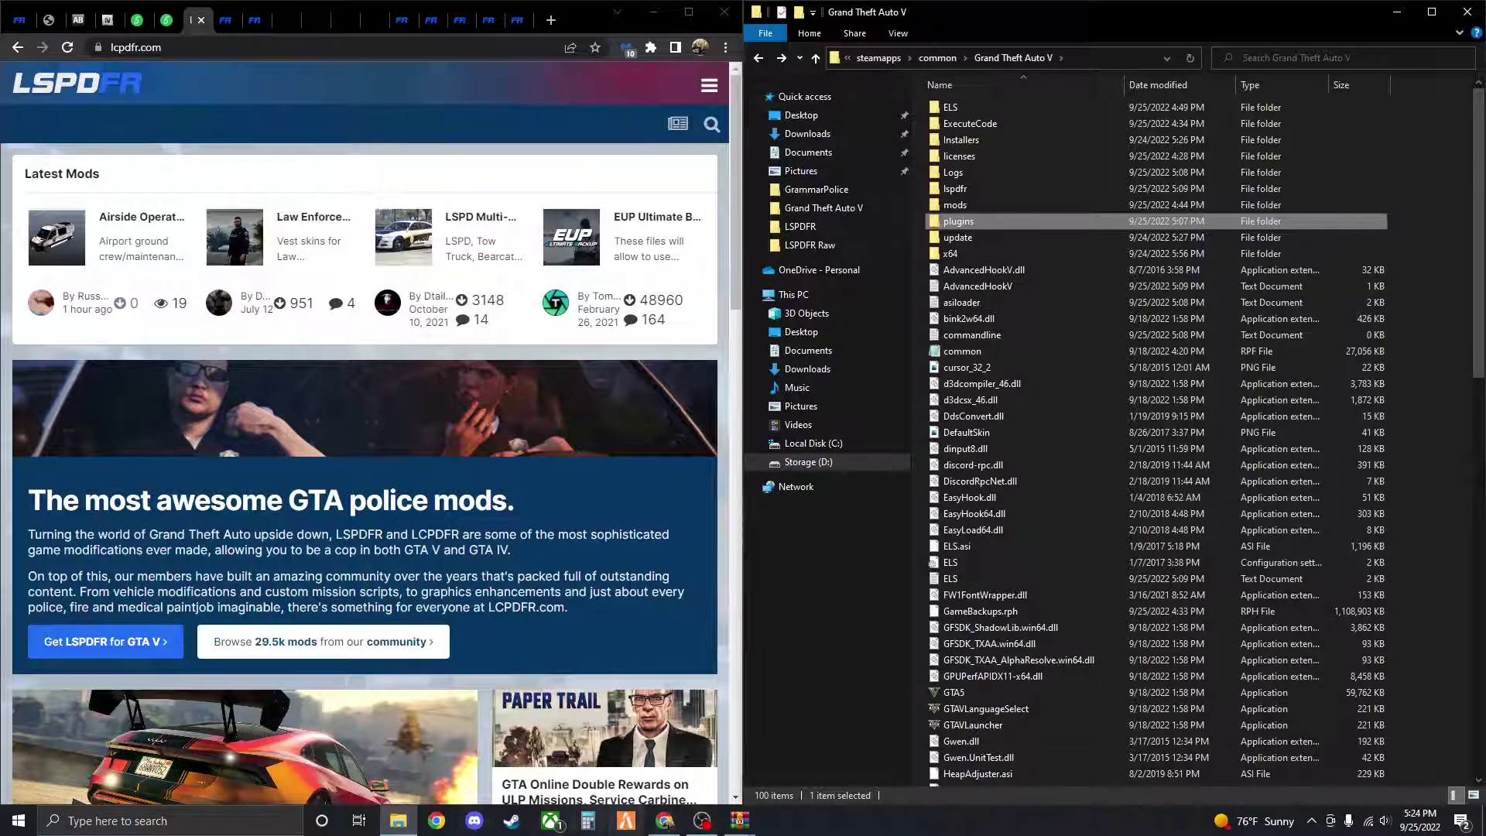
left_click(1483, 821)
double_click(222, 285)
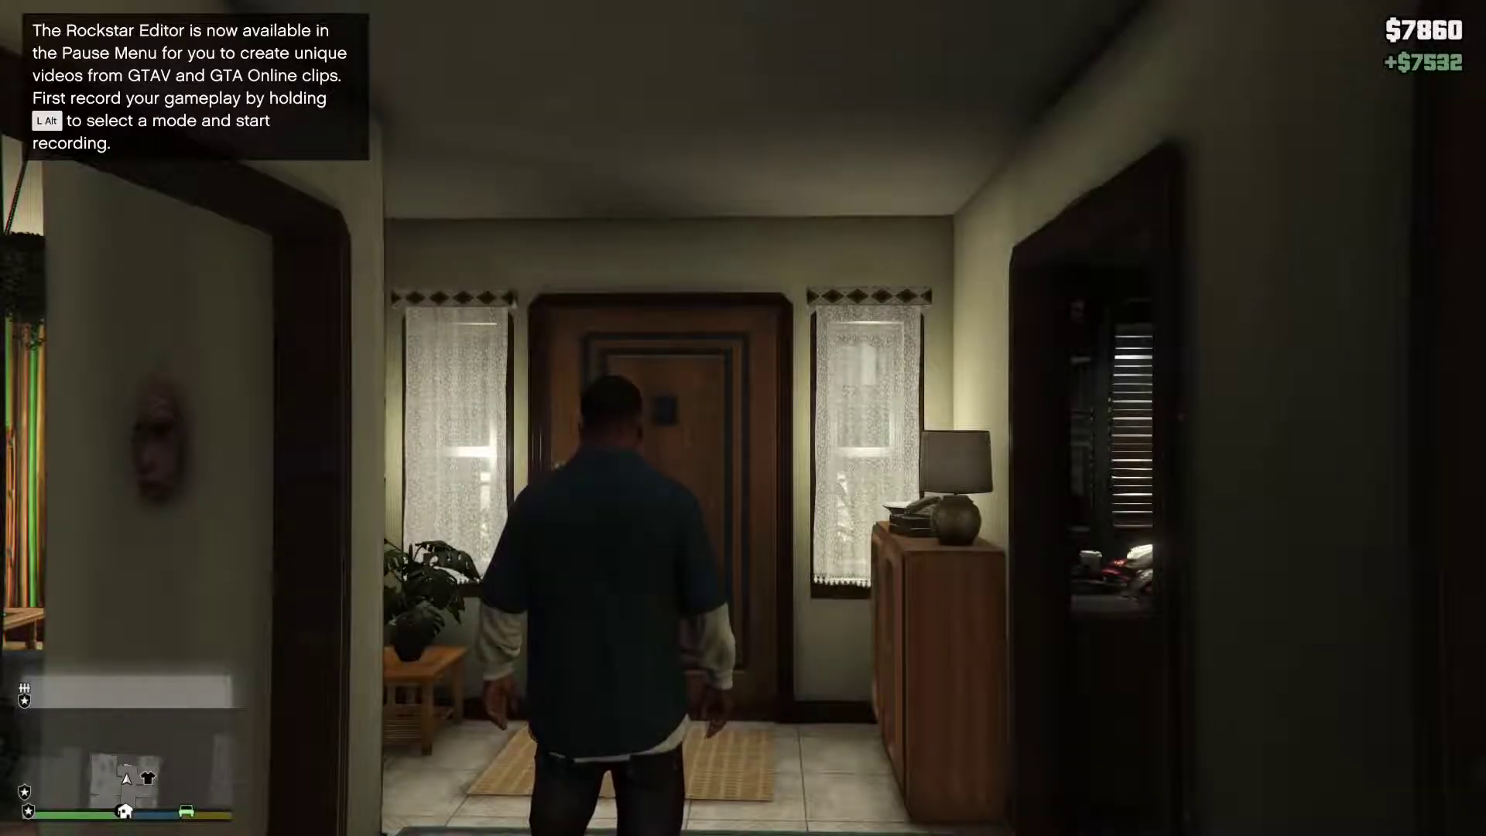
Pause the game and start Switch Character from LSPDFR's Character options
key("Escape")
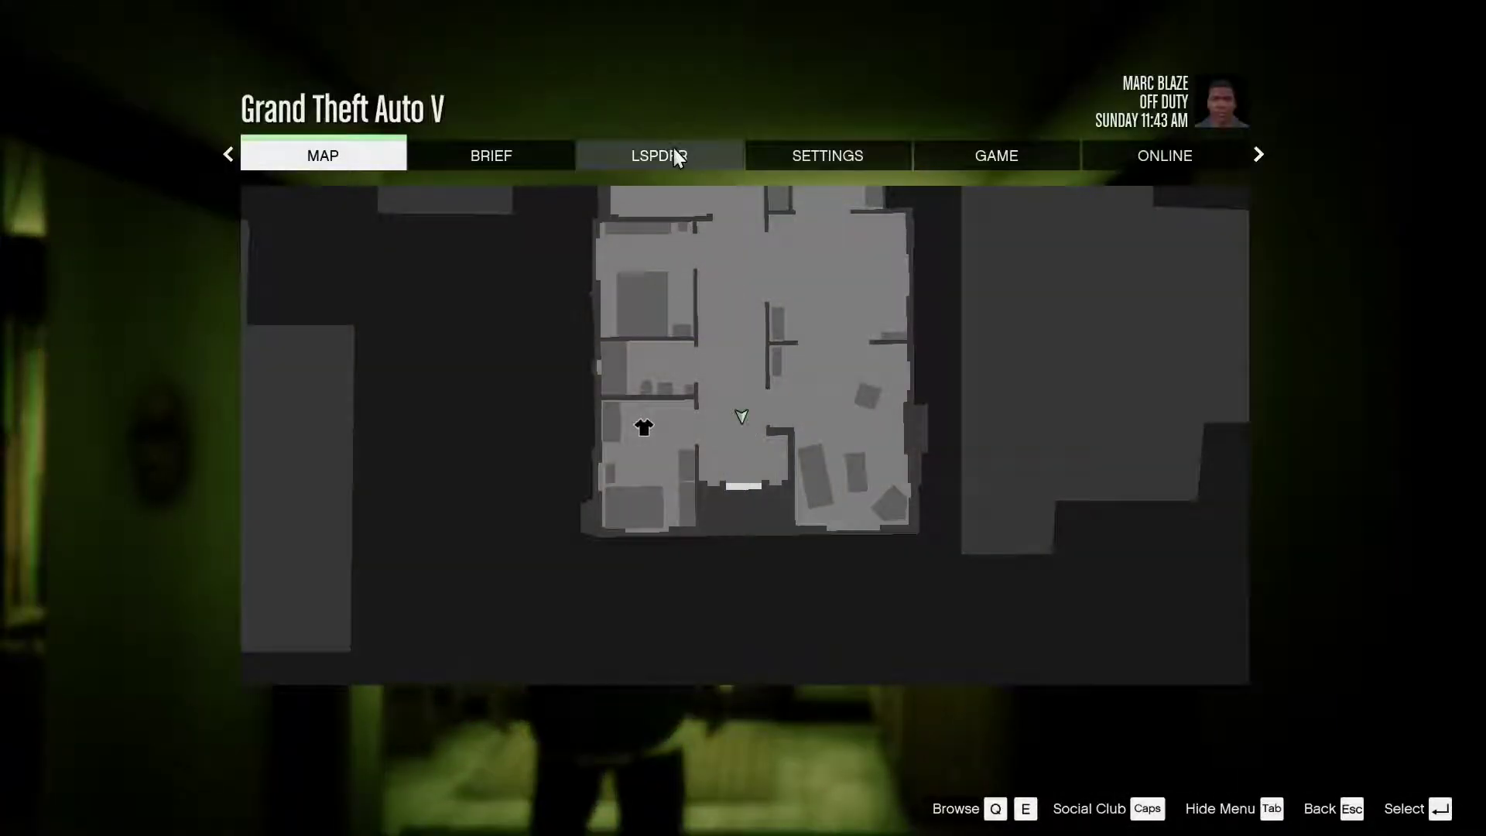
left_click(677, 155)
left_click(674, 153)
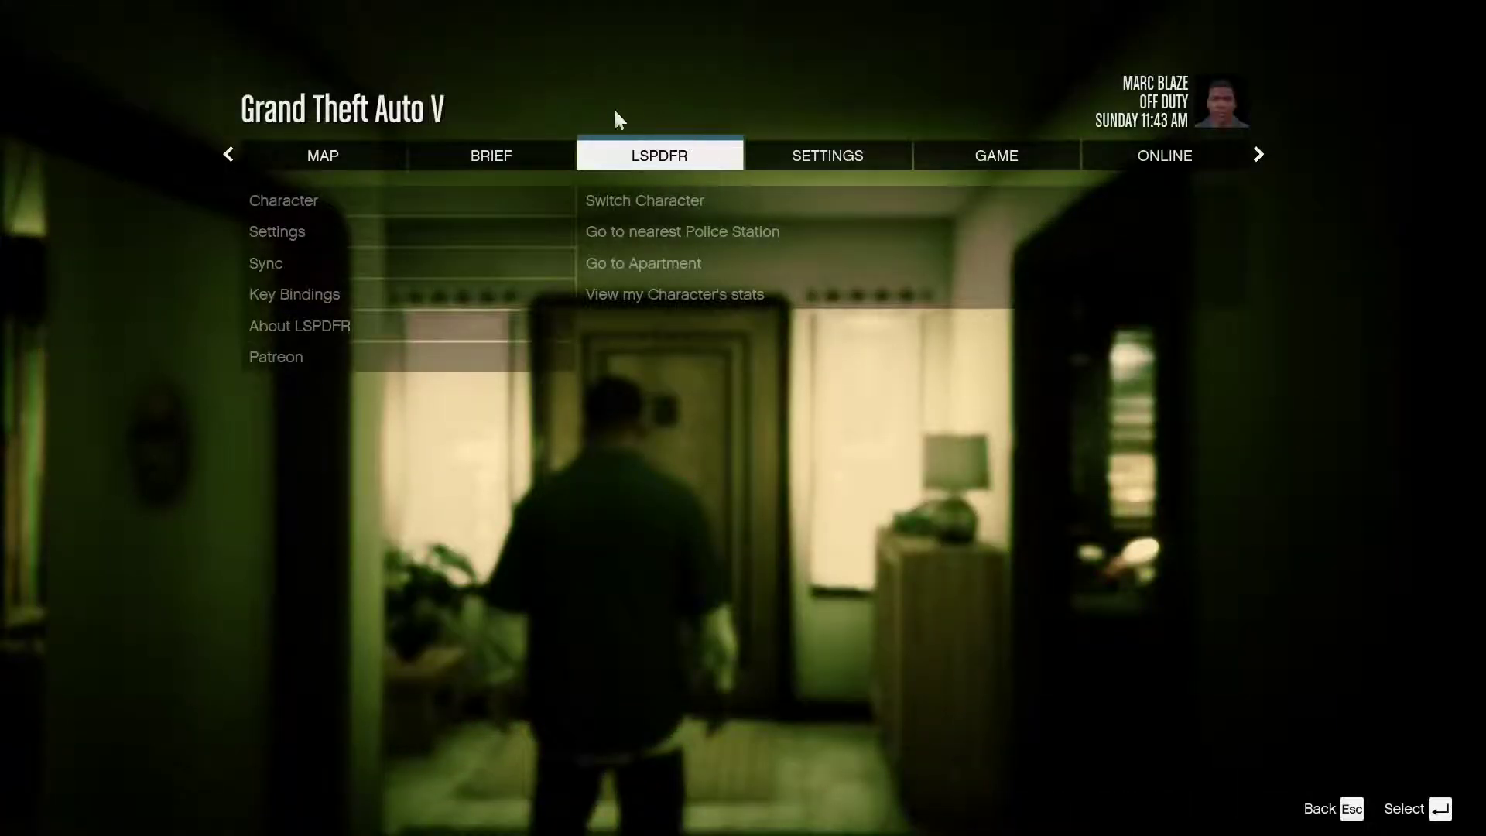
left_click(607, 201)
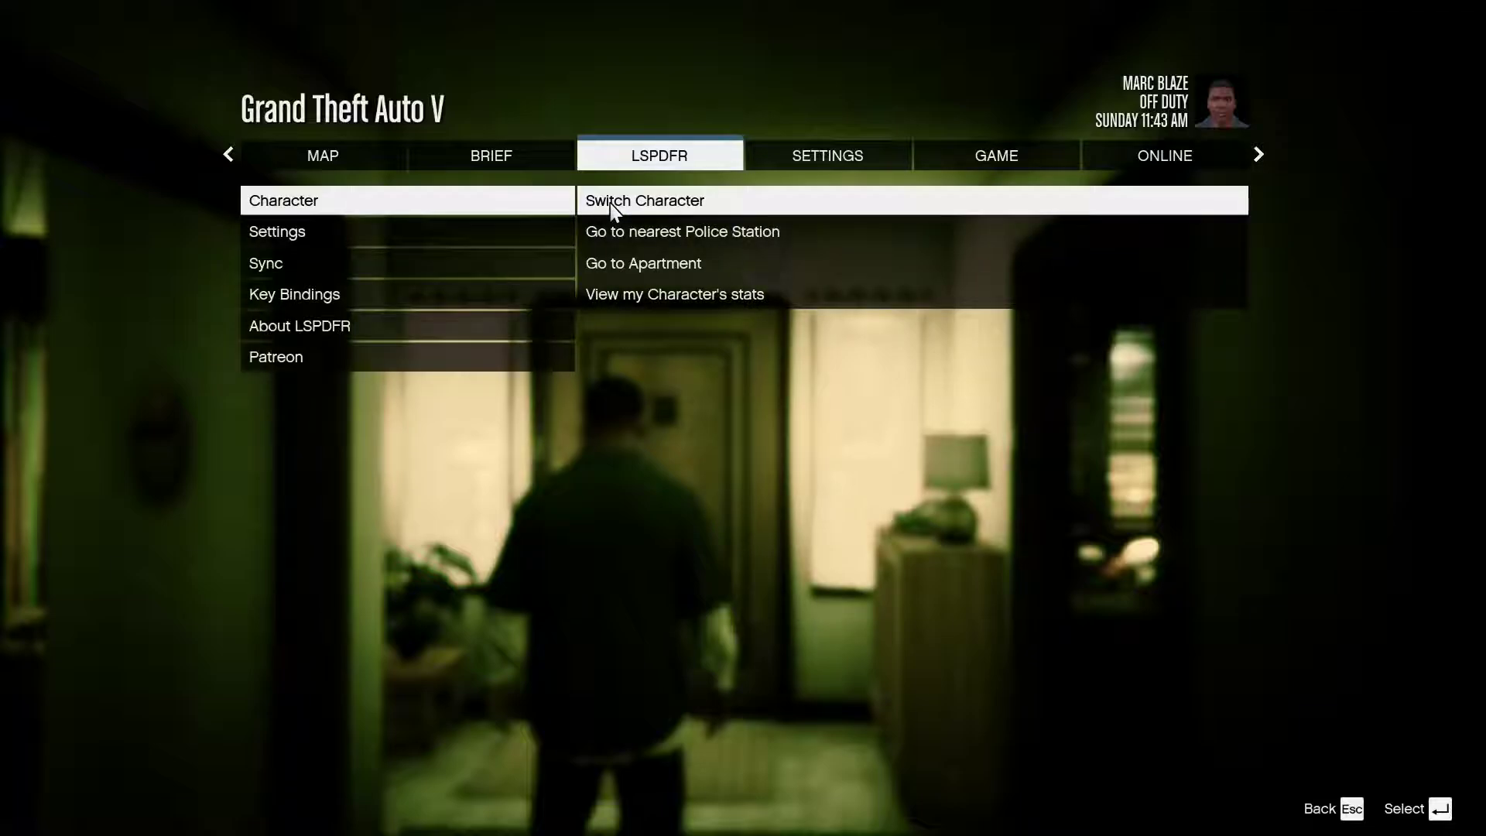
left_click(611, 203)
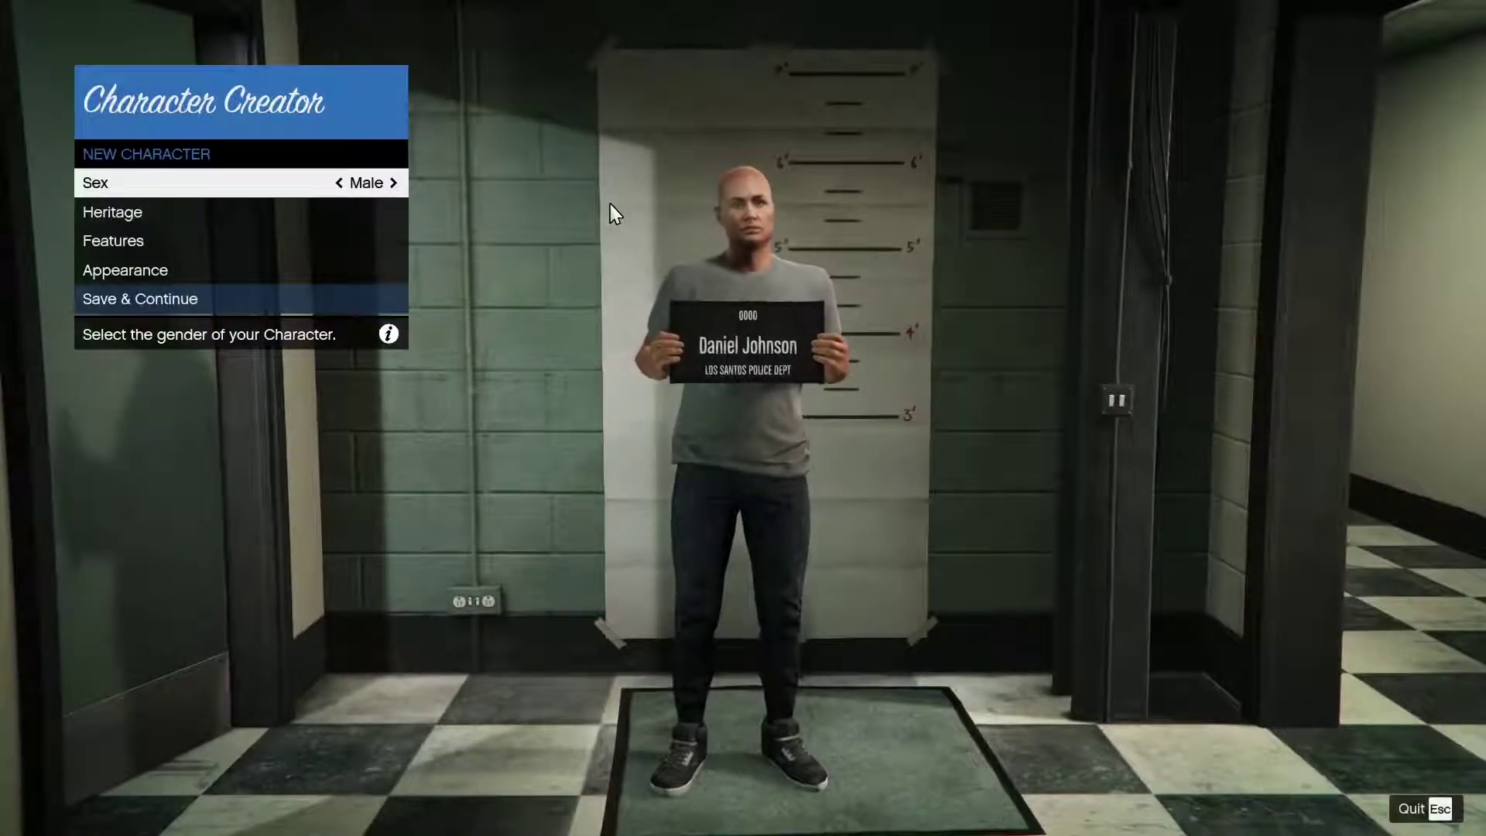
Save the new male character with the suggested name and choose to use that character
left_click(184, 301)
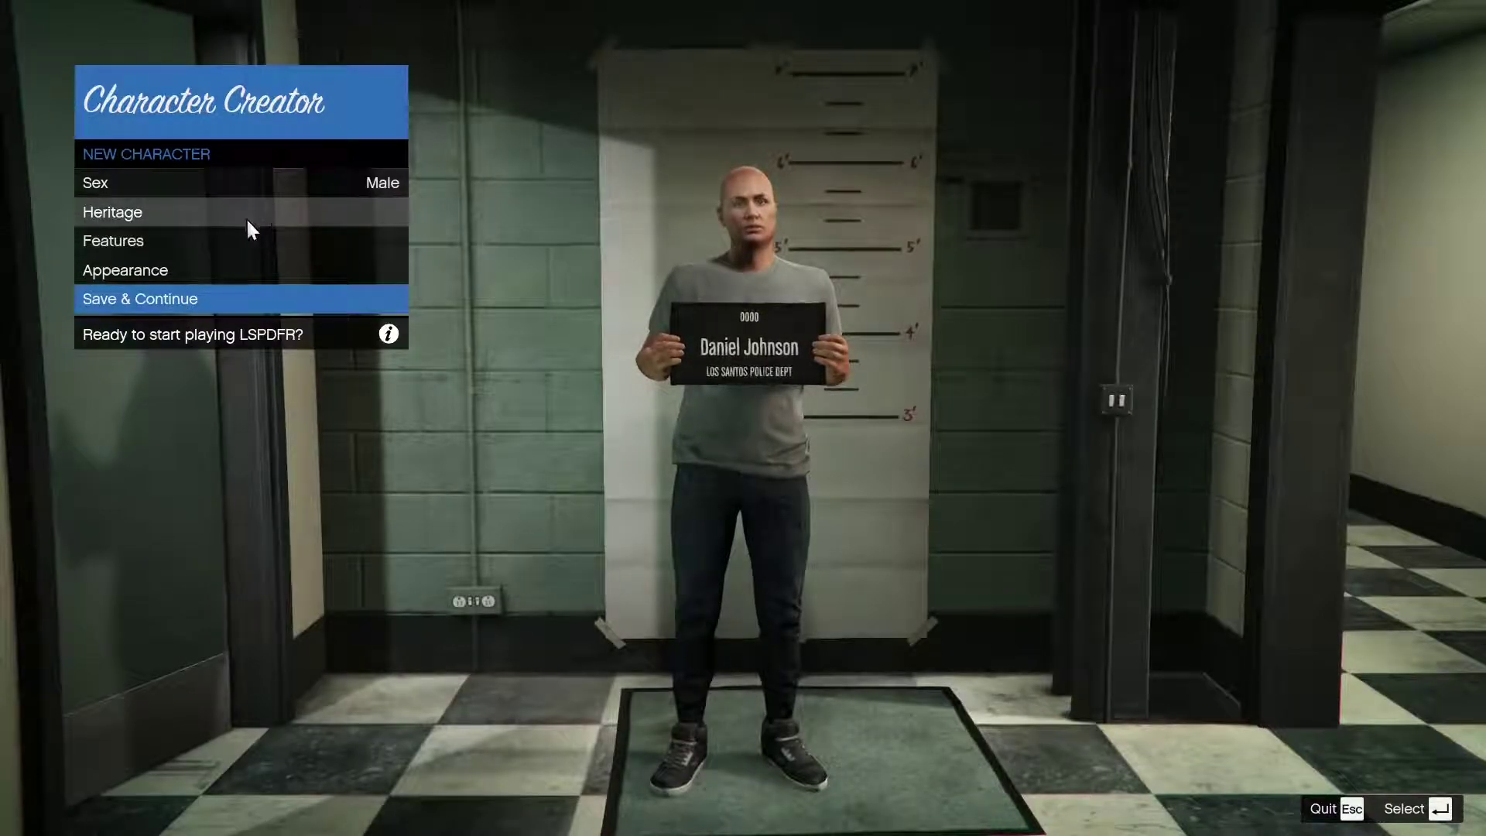
left_click(183, 299)
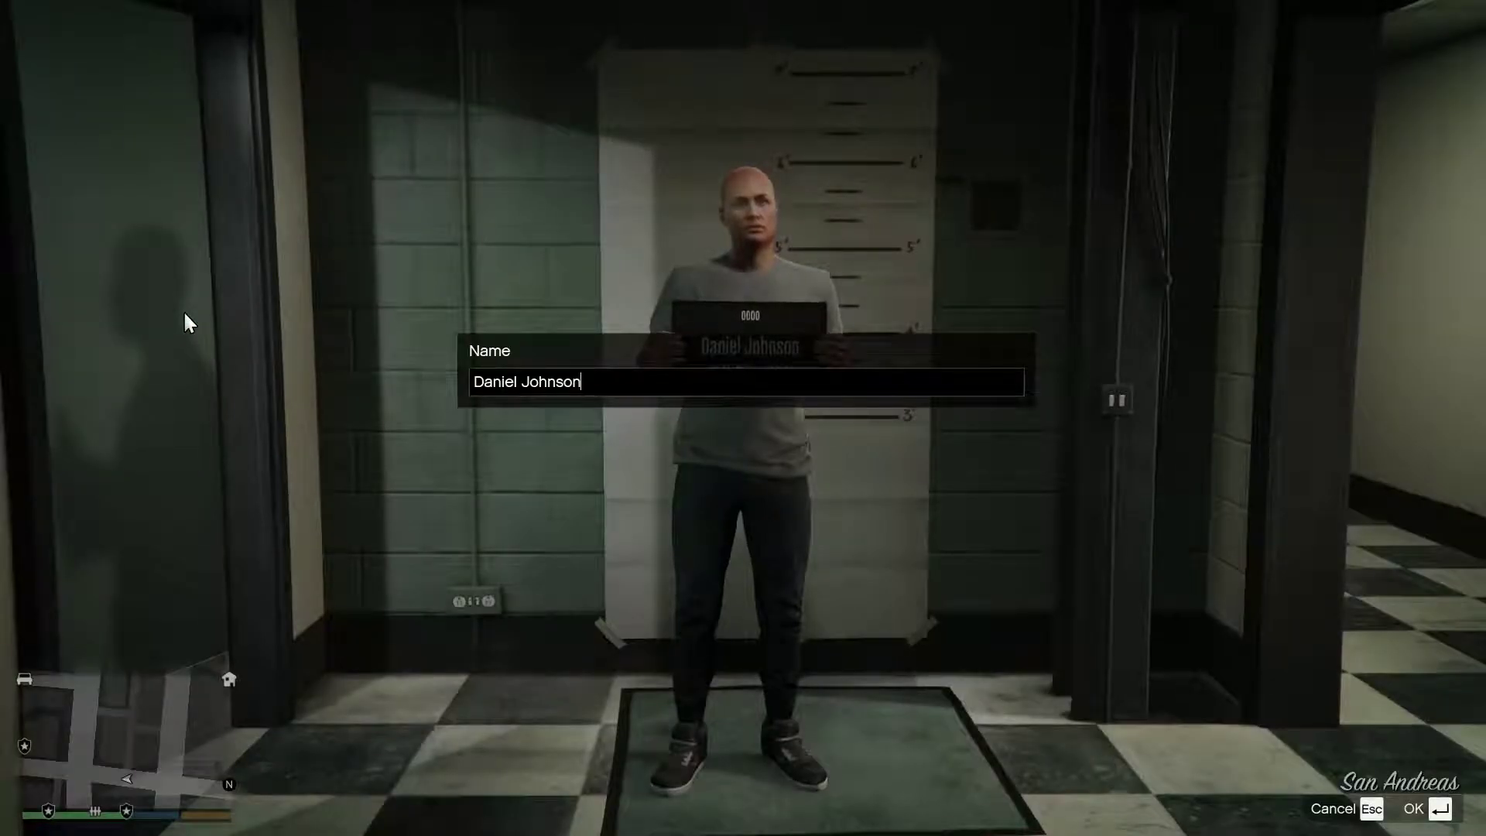
key("Return")
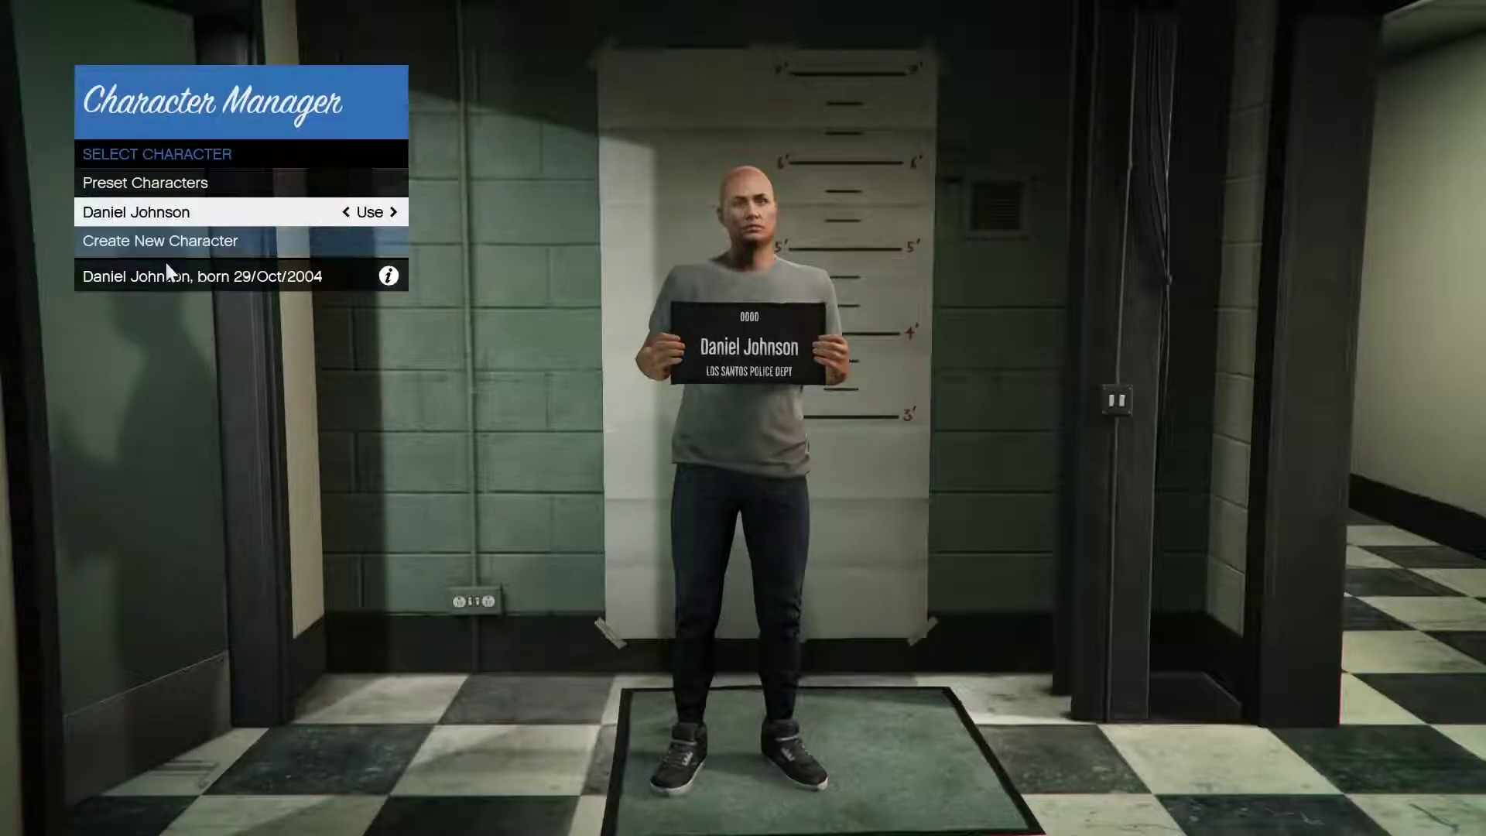
left_click(182, 210)
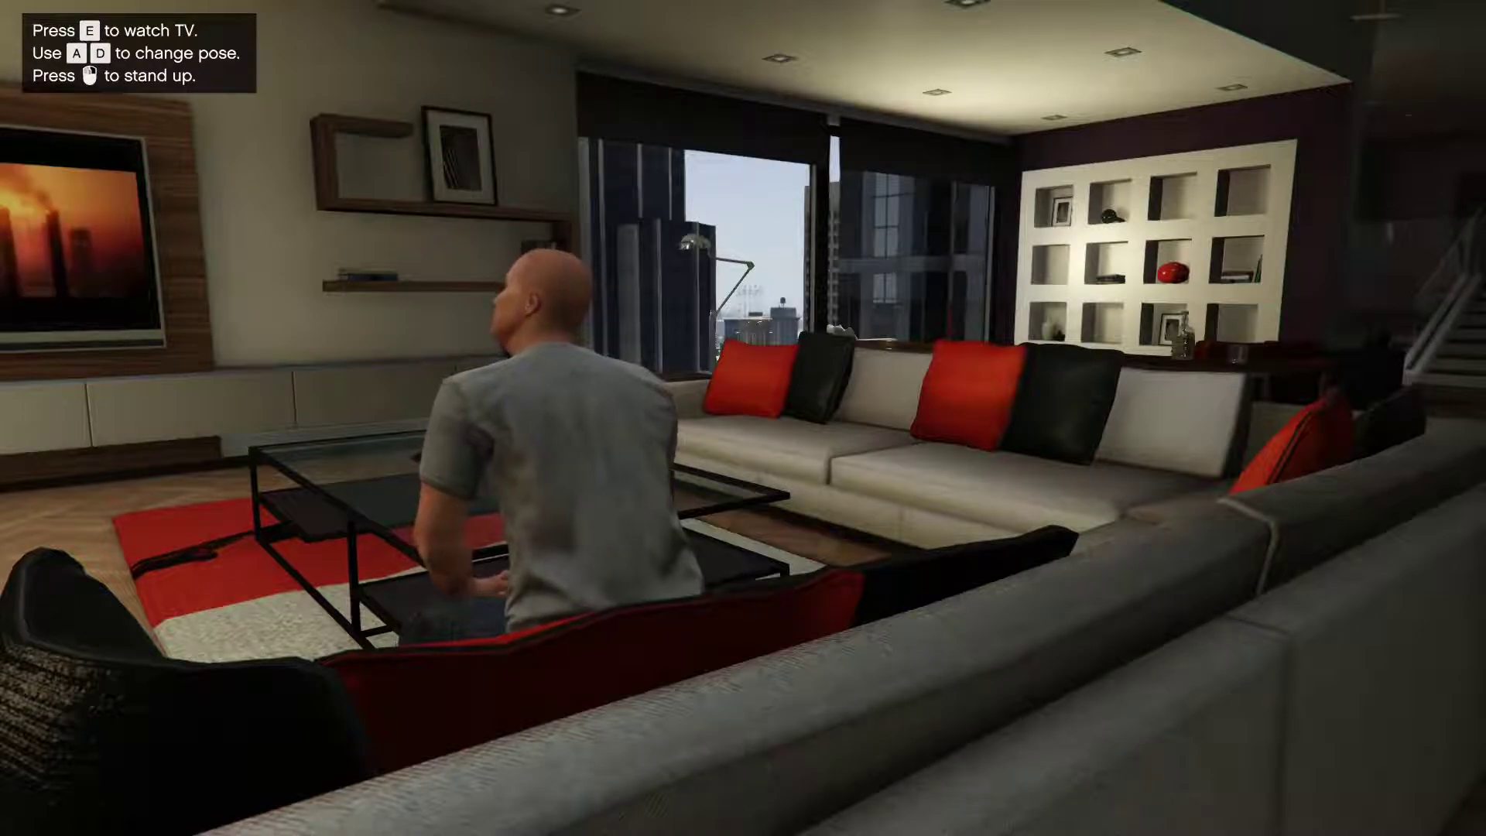
Stand up from the apartment sofa and send the character to the nearest police station through LSPDFR's Character options
key("e")
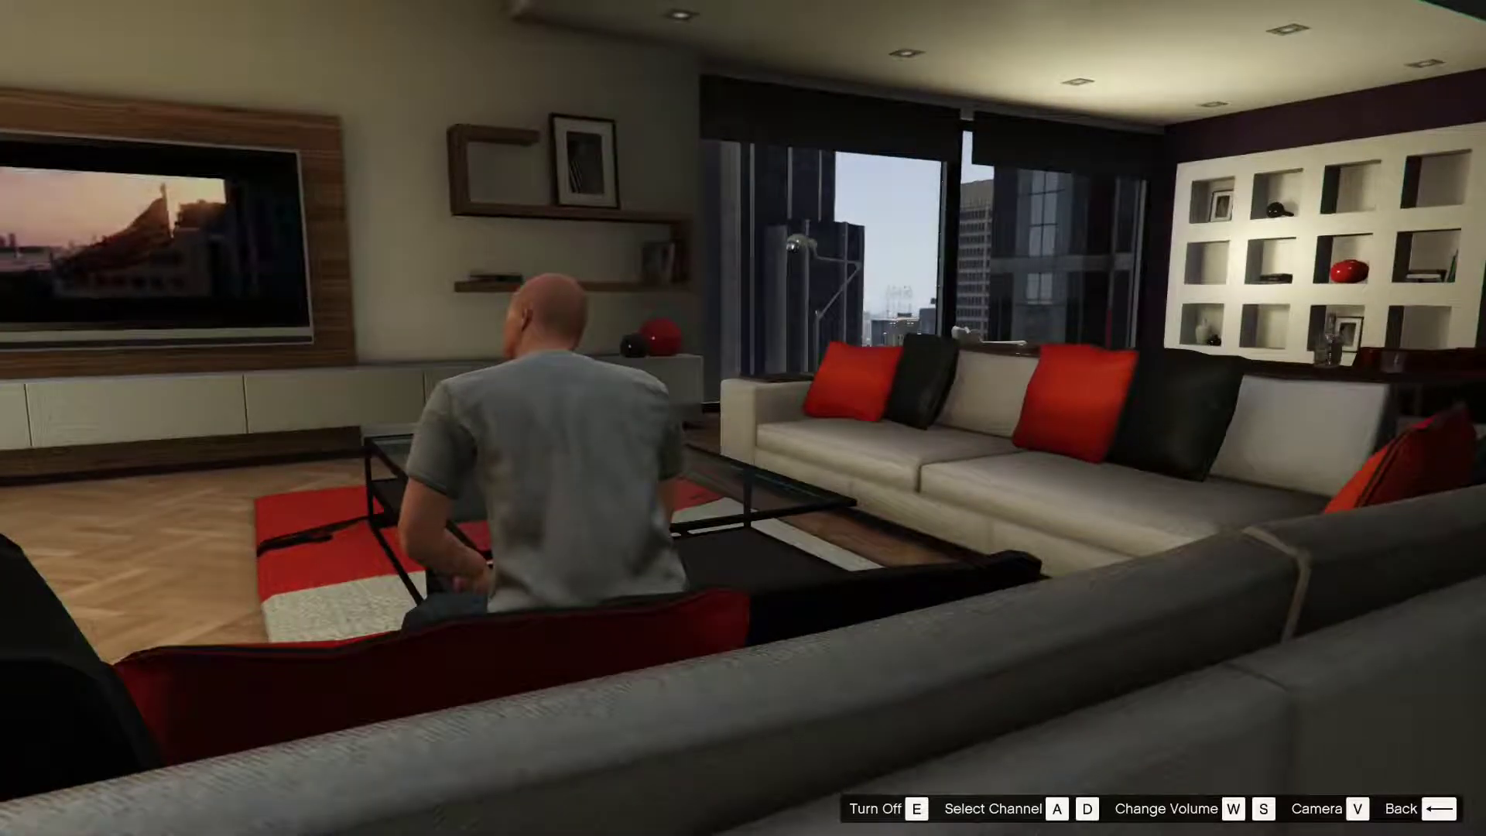
key("BackSpace")
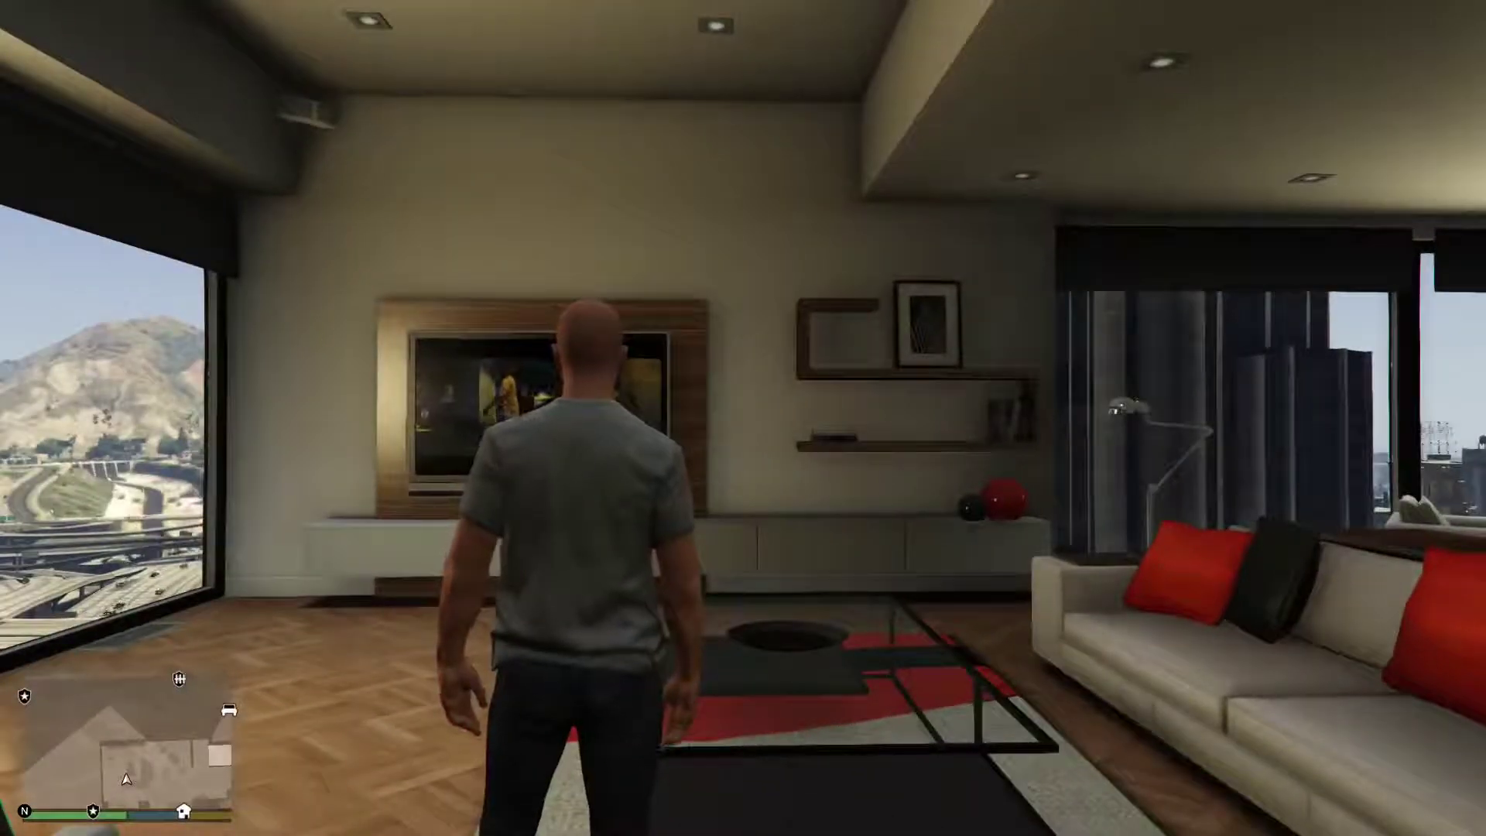
key("Escape")
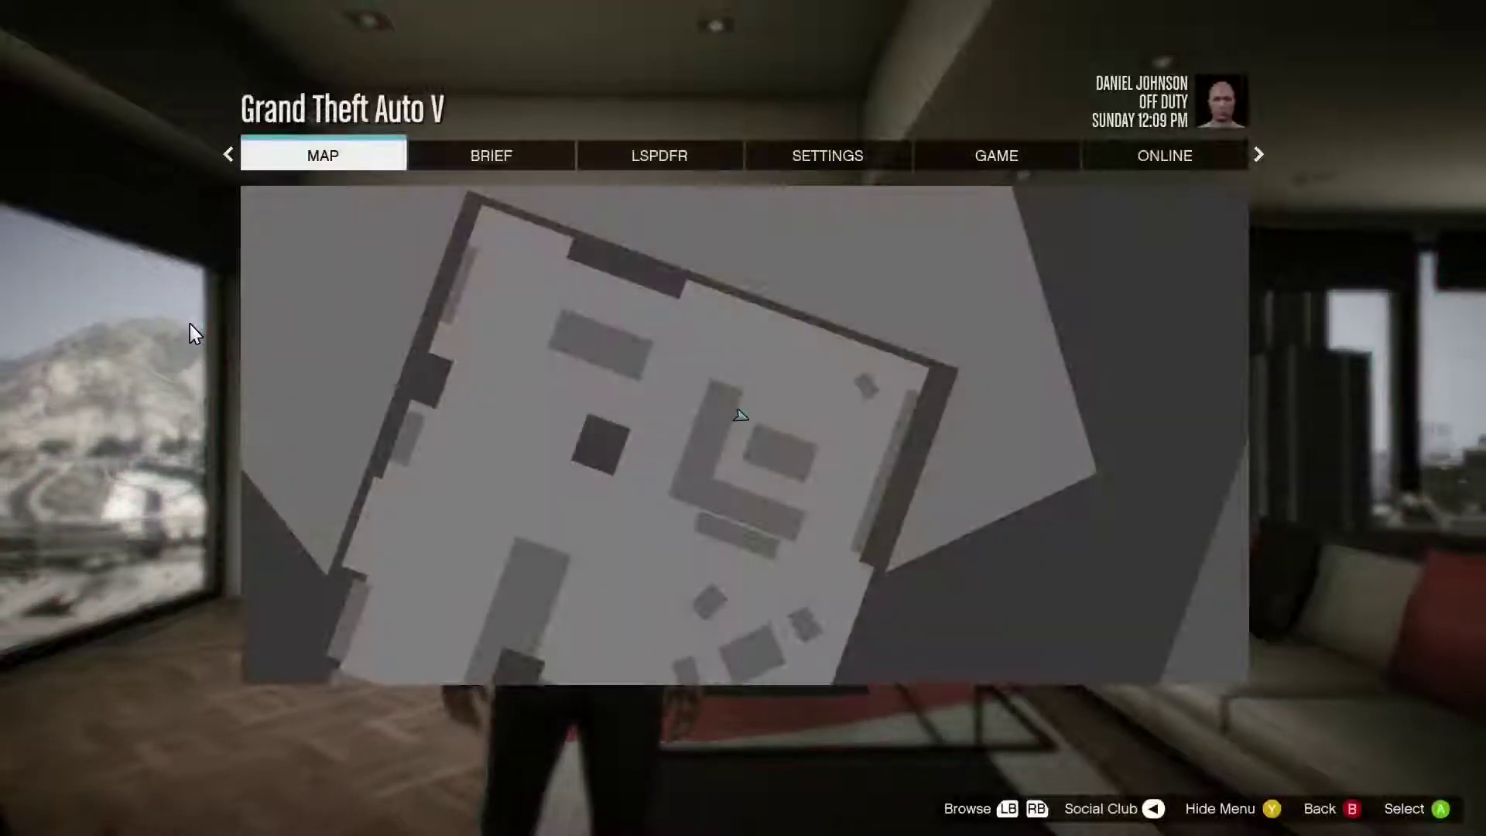
key("e")
key("e")
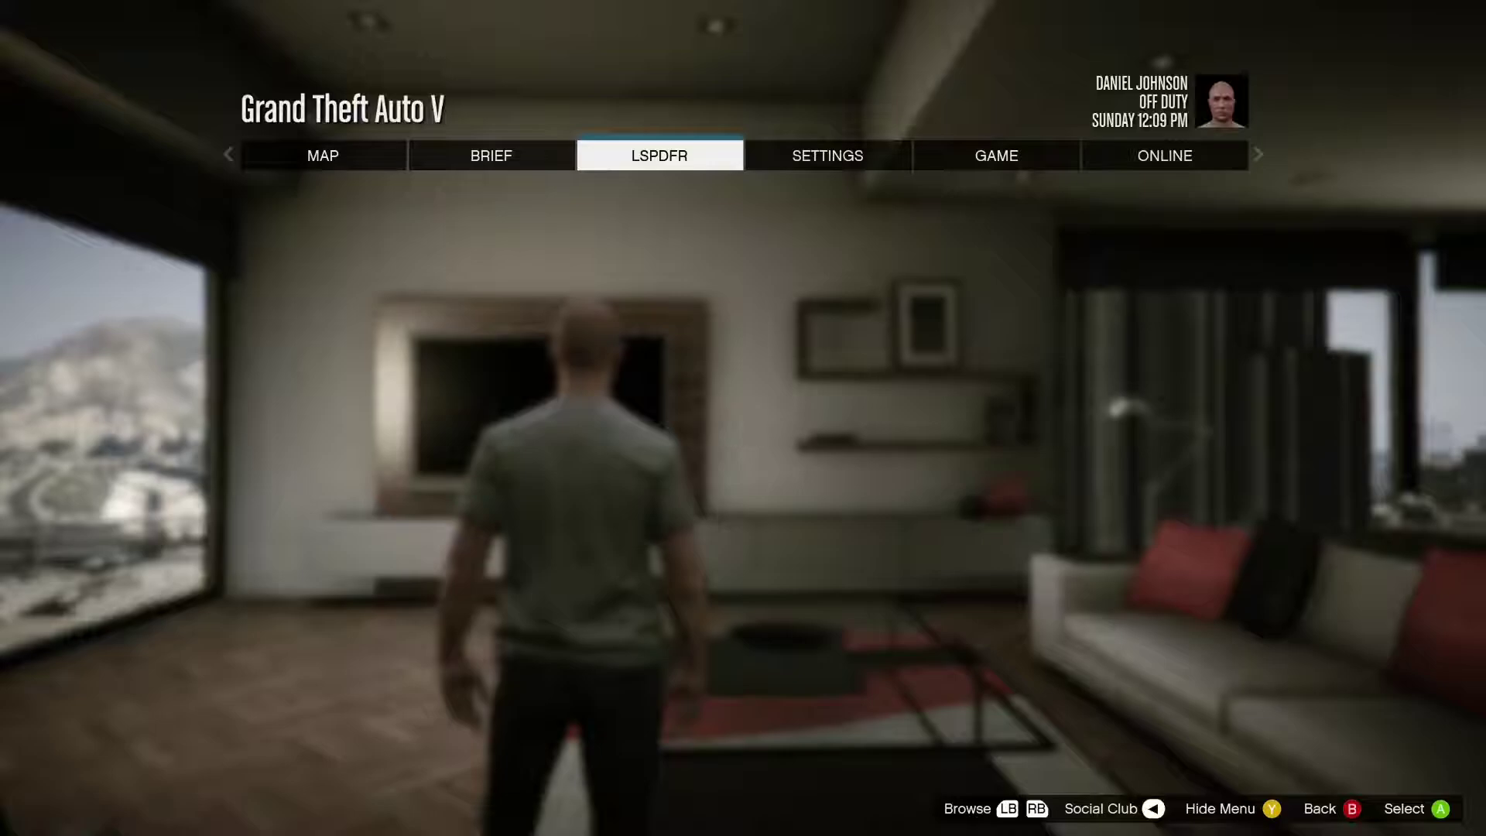
key("Return")
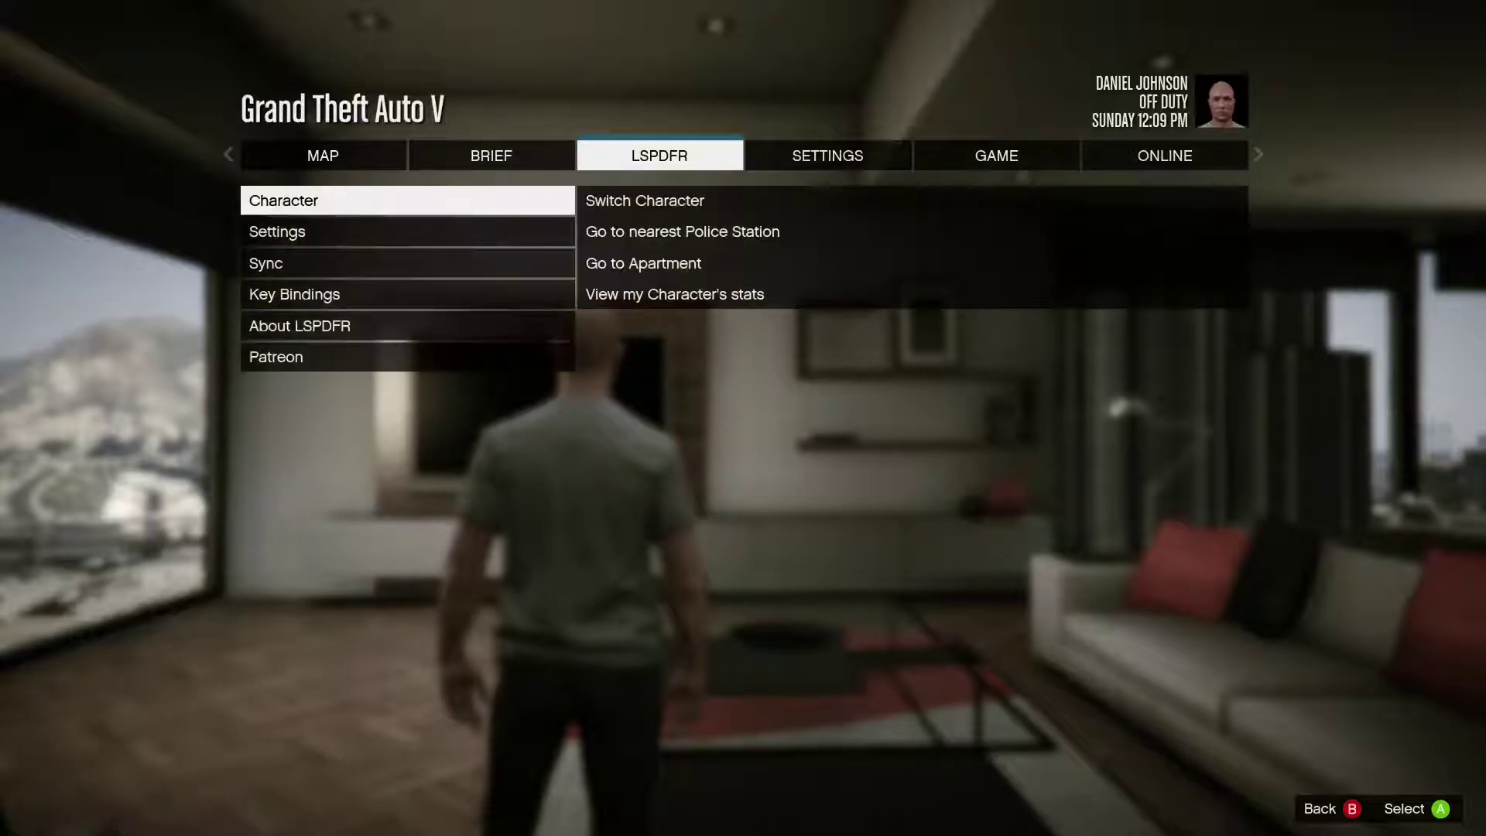
key("Return")
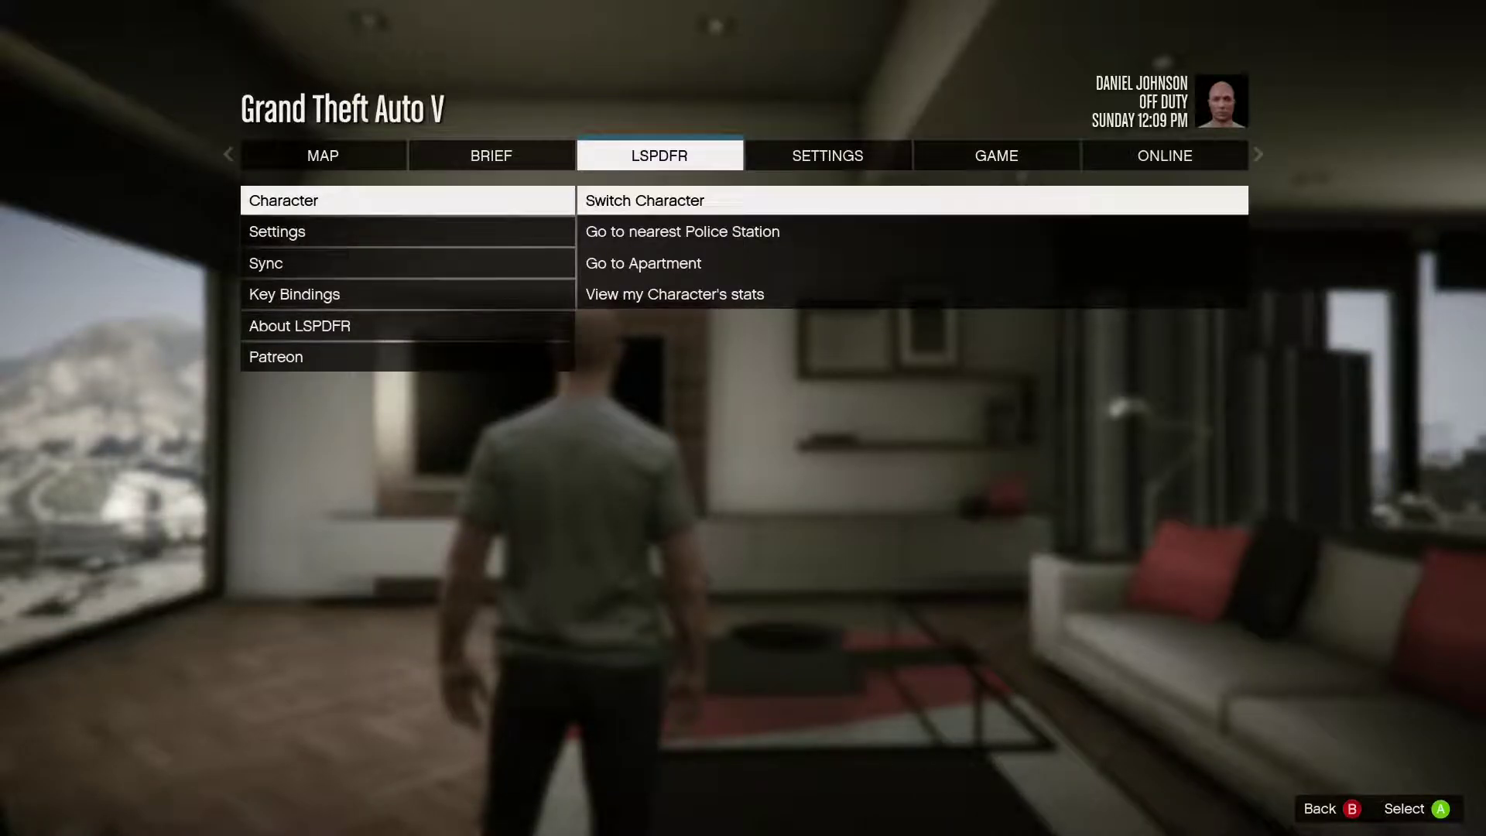
key("Down")
key("Return")
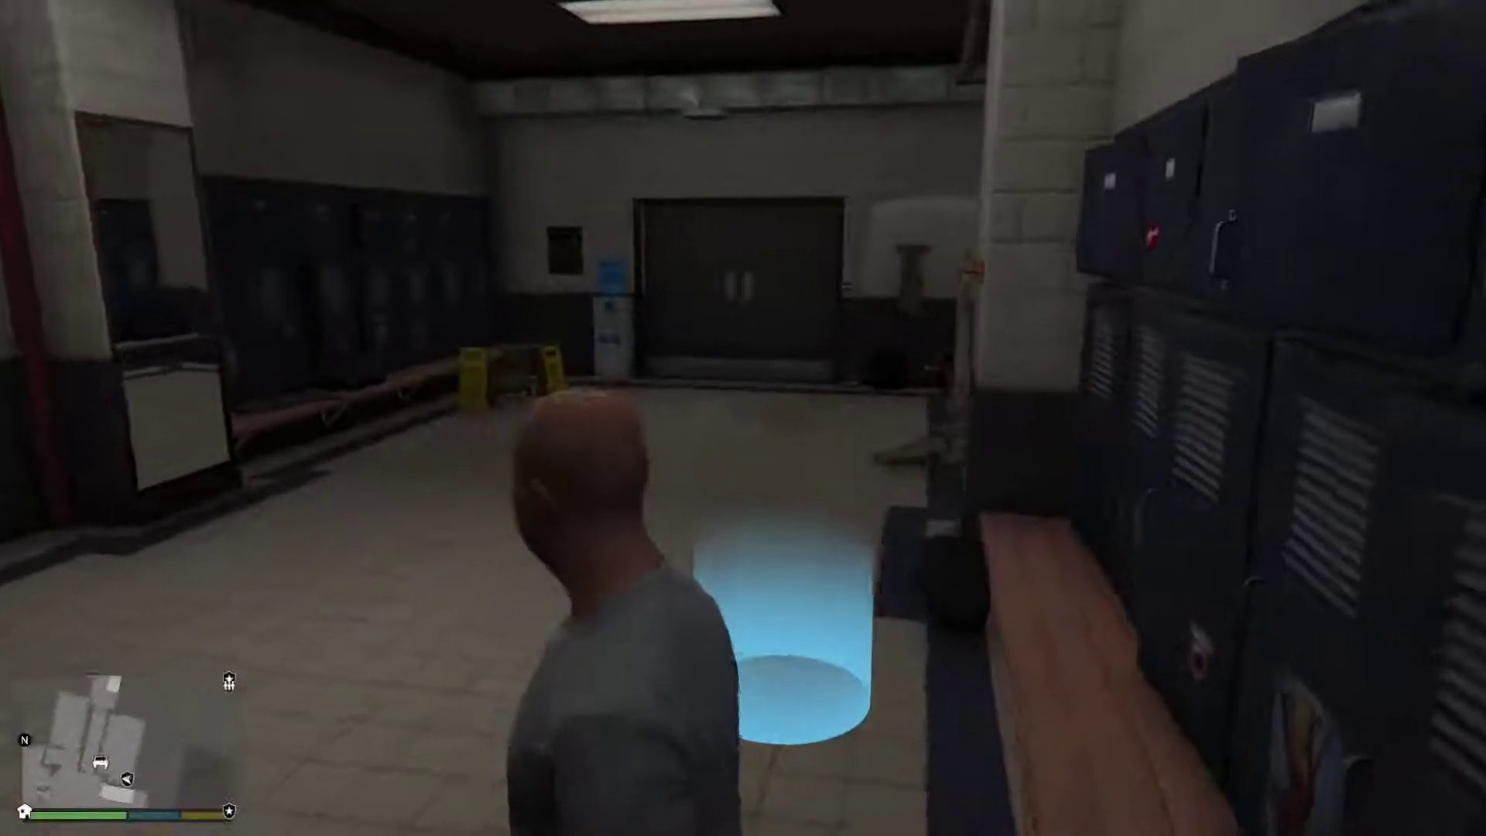
Walk into the blue locker room marker at the Downtown Police Station and go on duty
key("w")
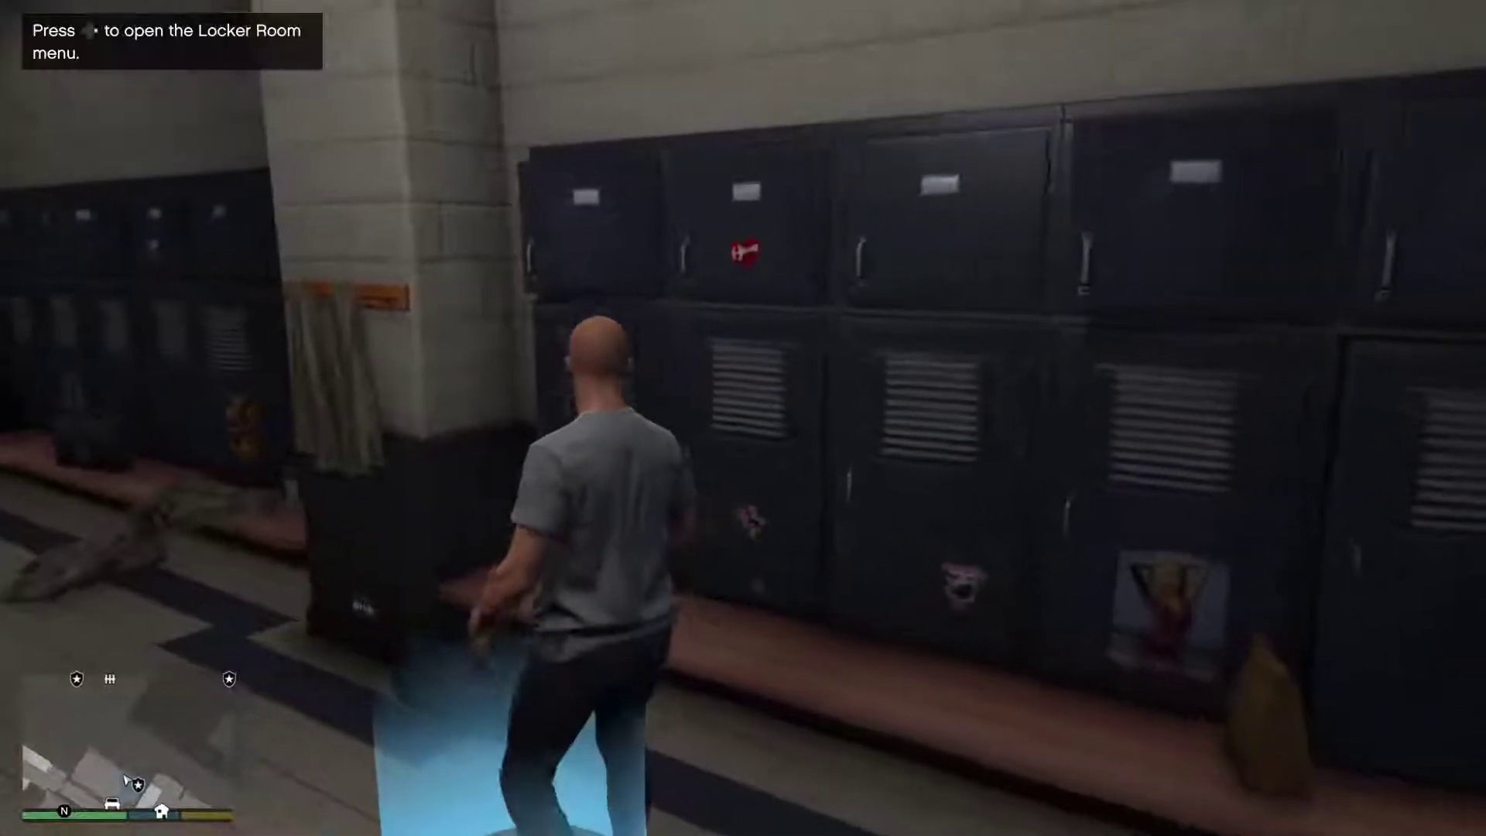
key("e")
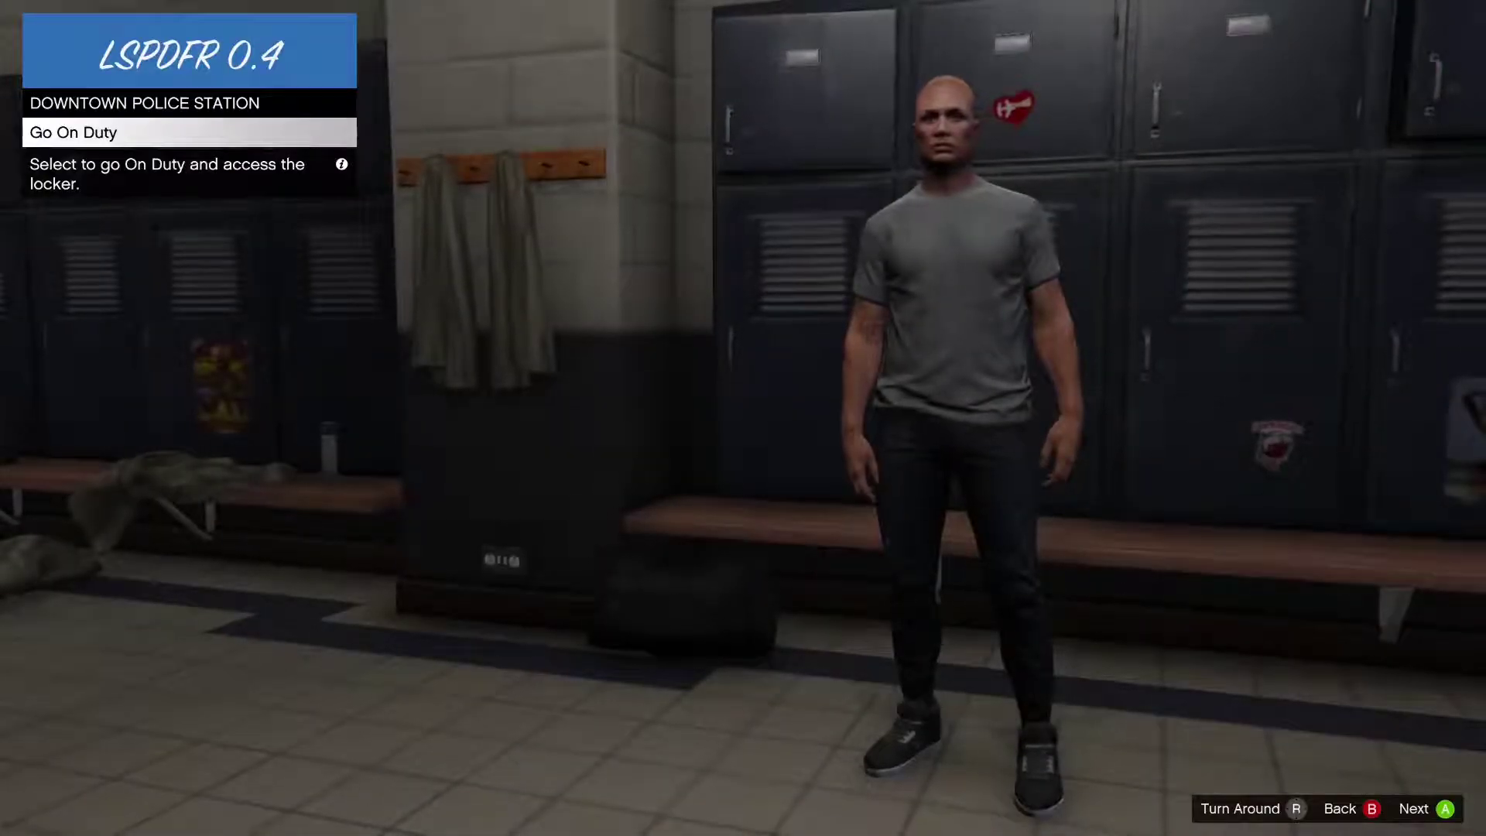
key("Return")
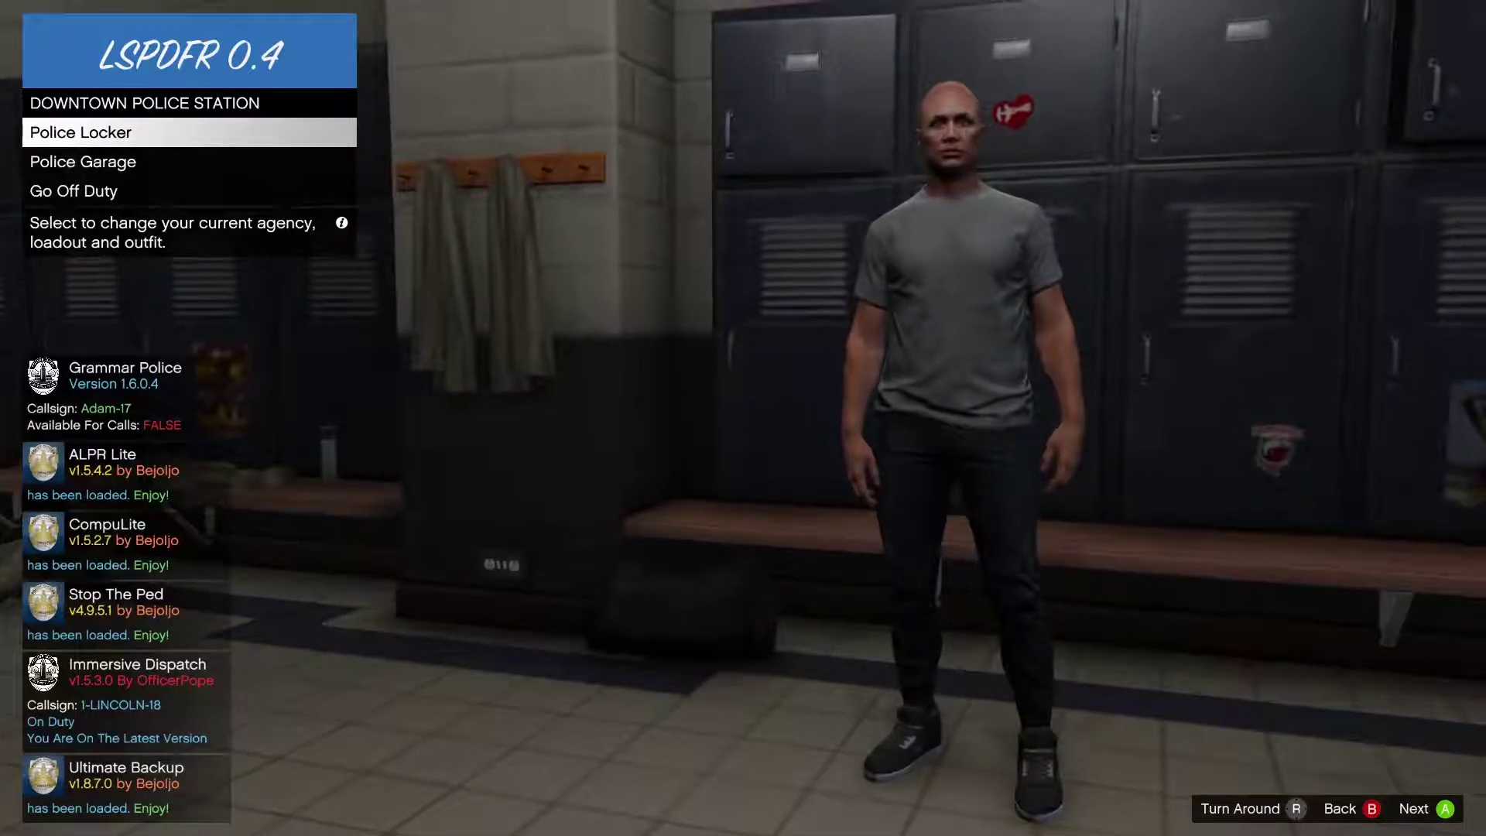
In the Police Locker, set the character's outfit to The Cop for the LSPD agency and confirm it
key("Down")
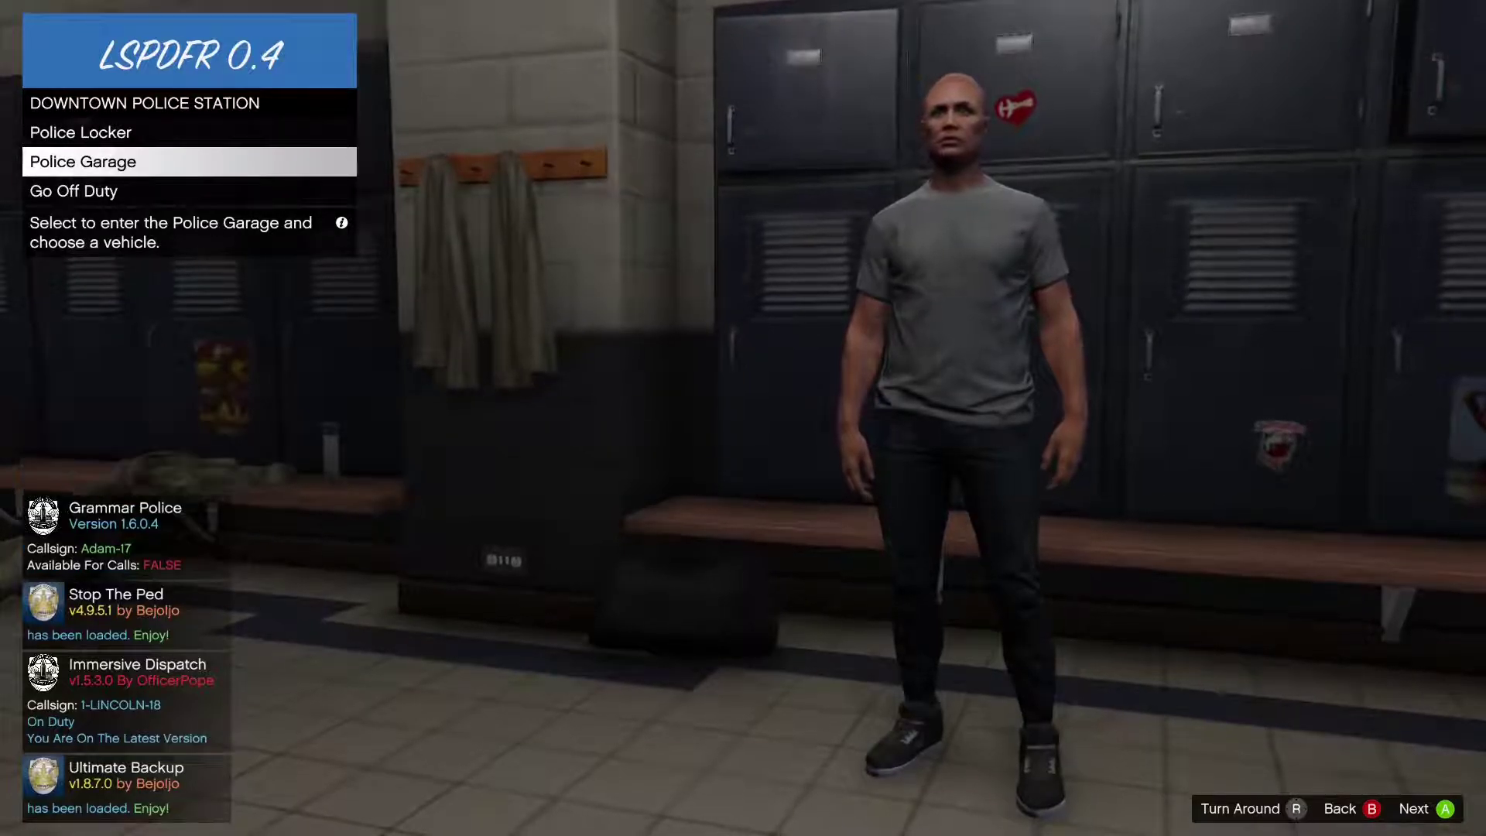
key("Up")
key("Return")
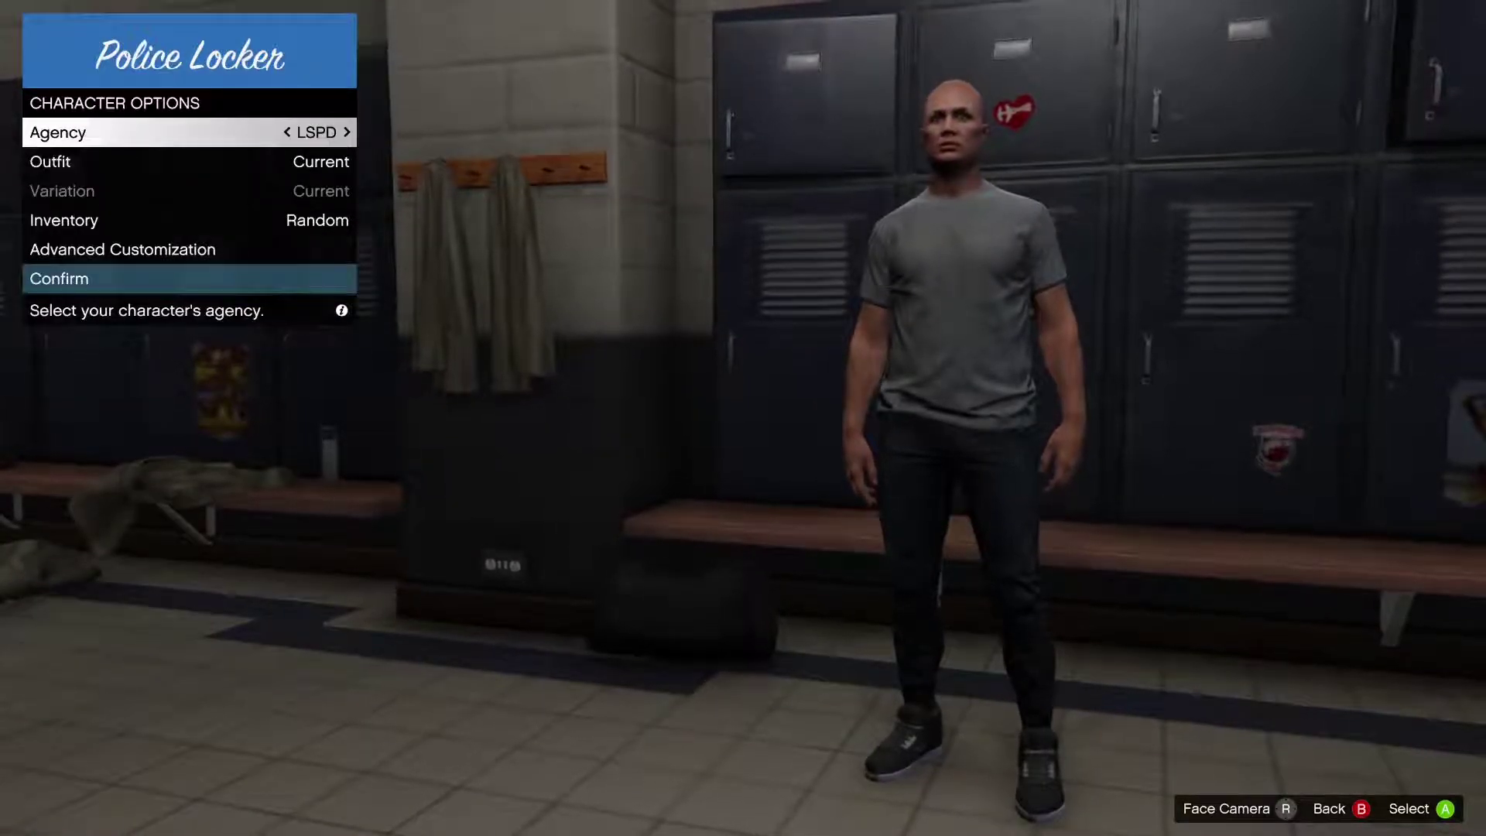
key("Down")
key("Right")
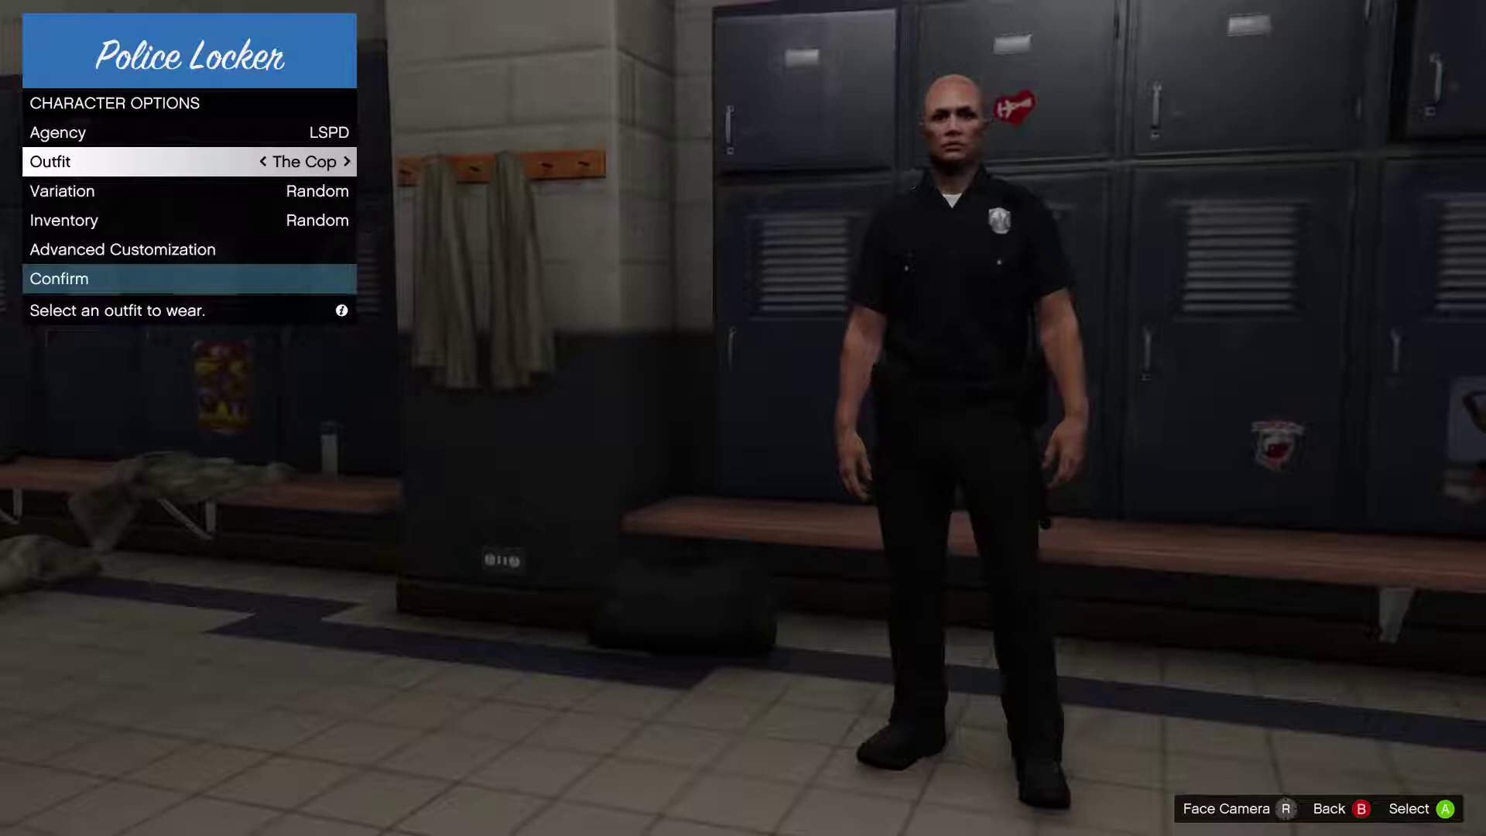
key("Down")
key("Down")
key("Down")
key("Down")
key("Return")
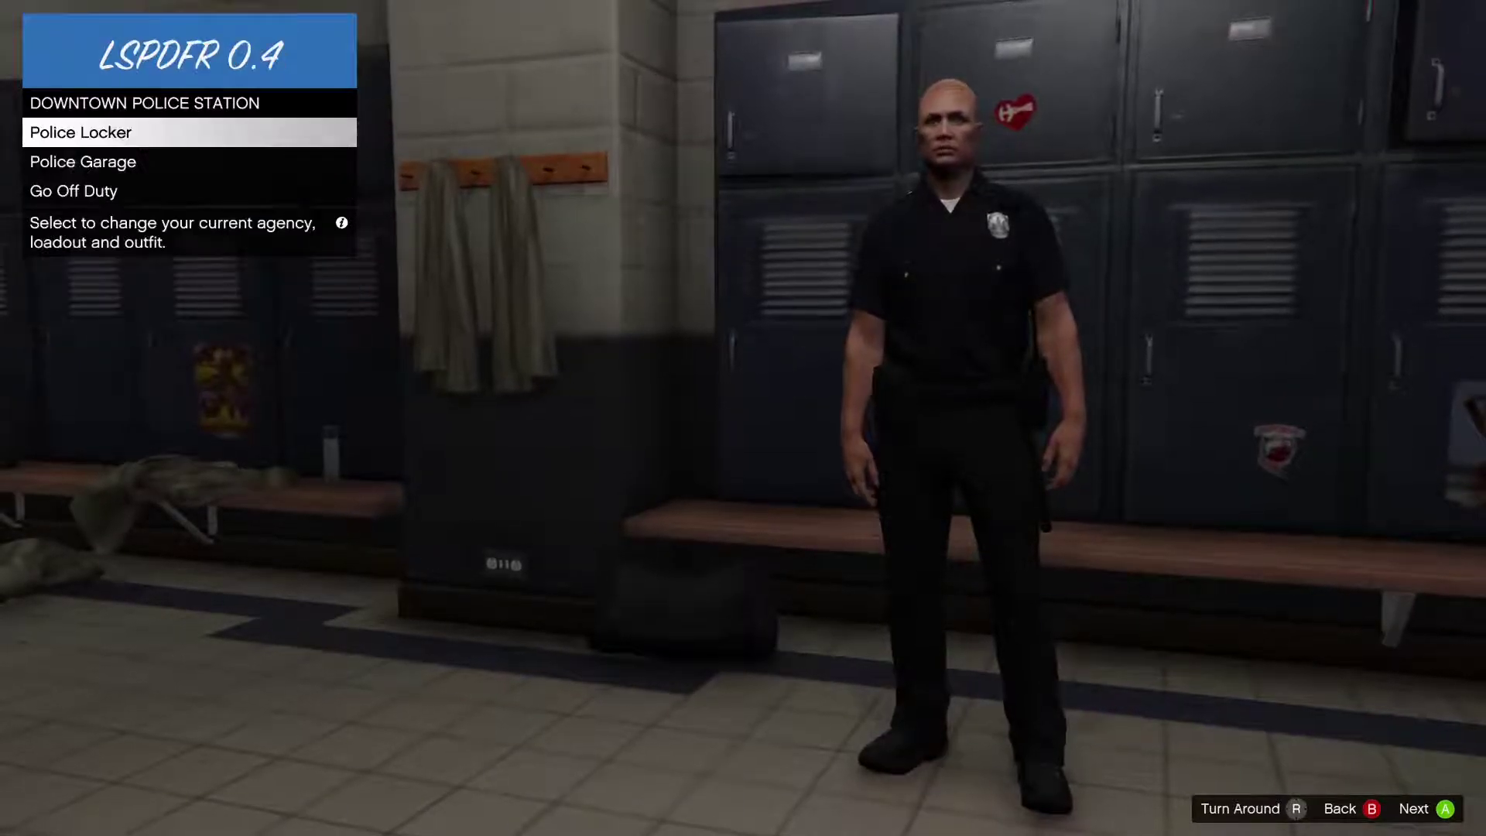
Open the Police Garage and look through the vehicle models offered for the LSPD agency
key("Down")
key("Return")
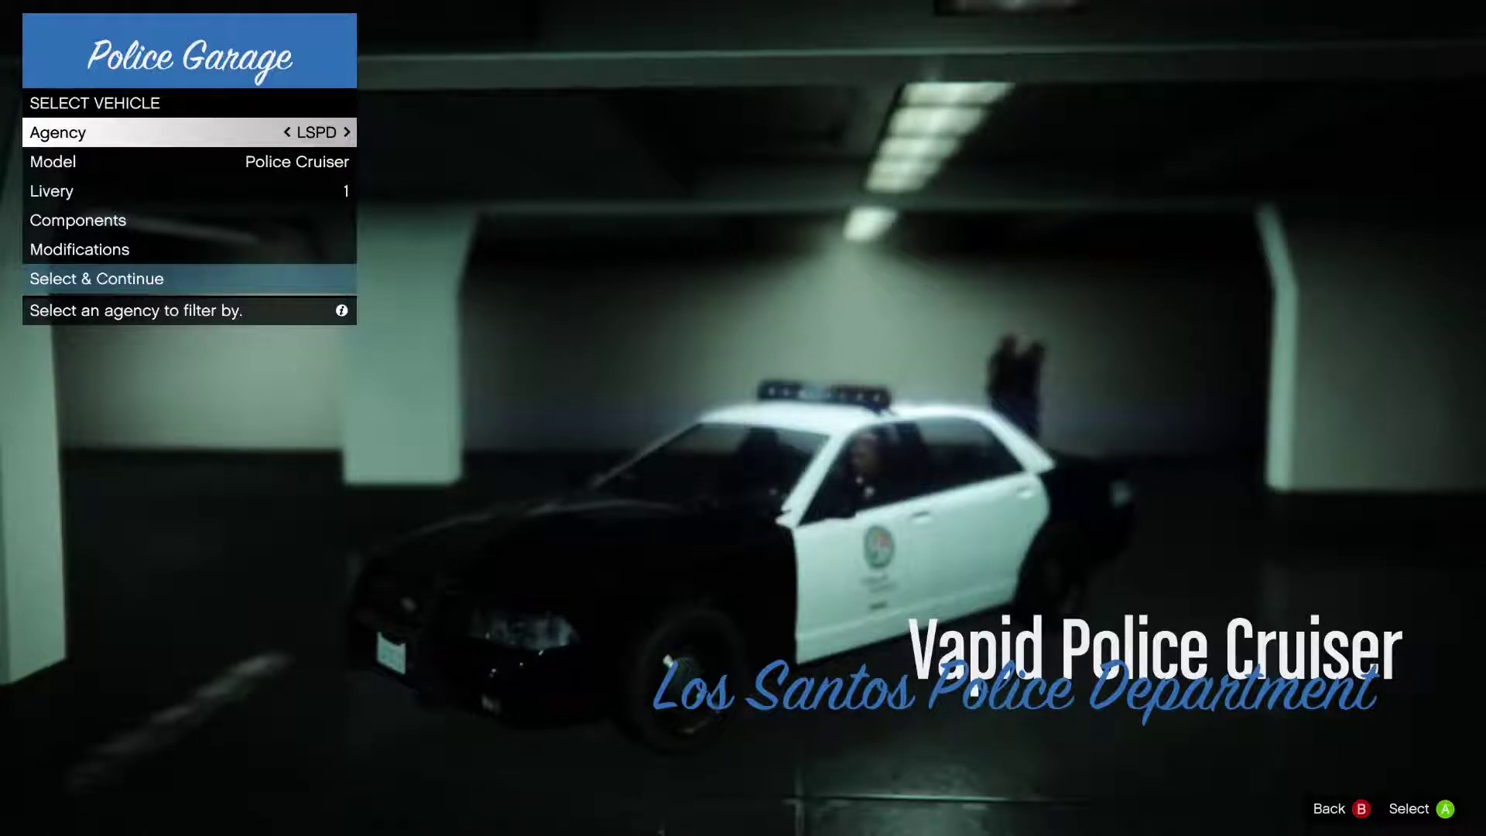
key("Down")
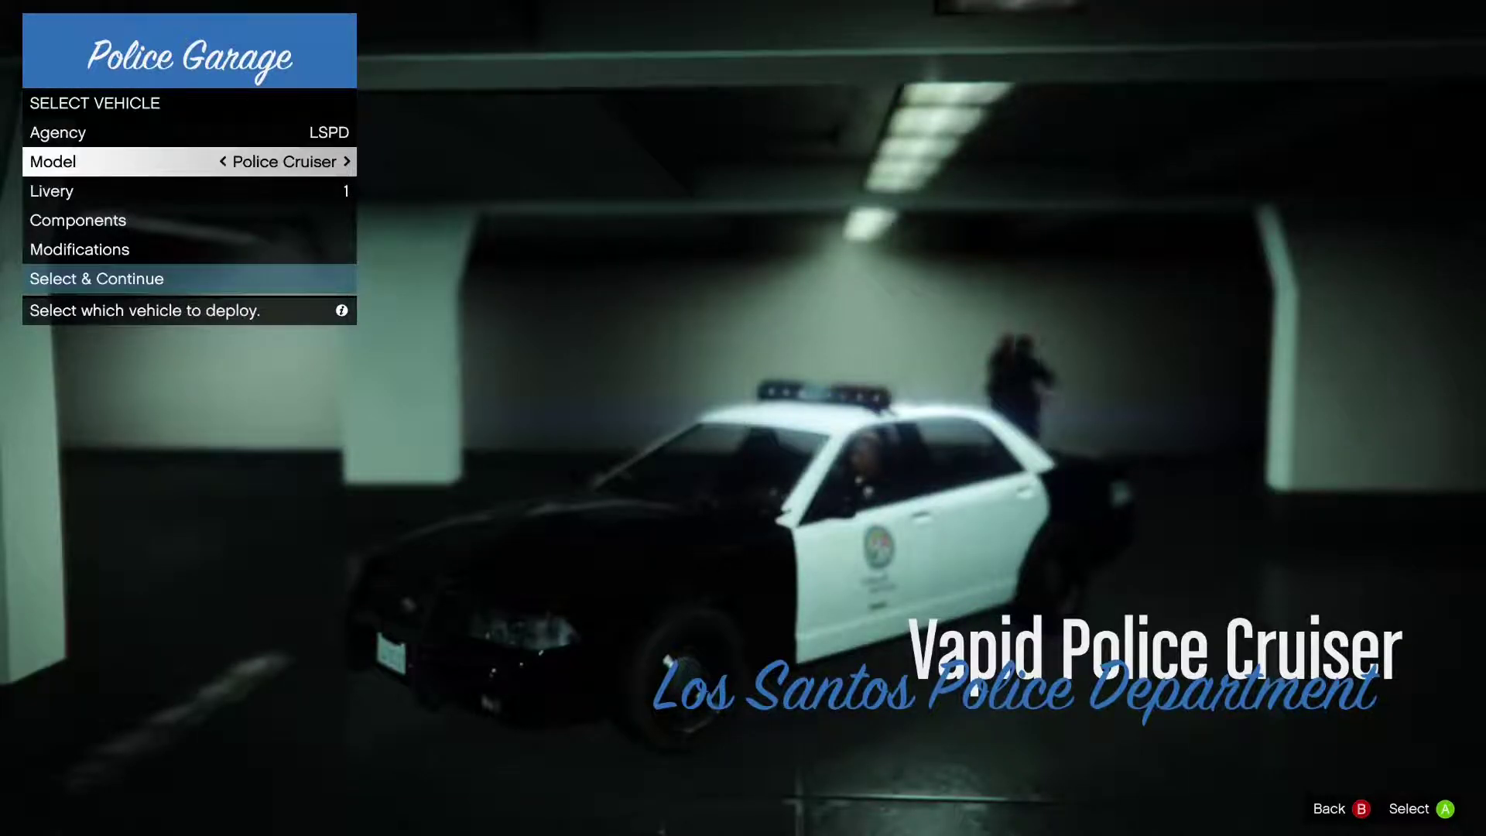
key("Right")
key("Right")
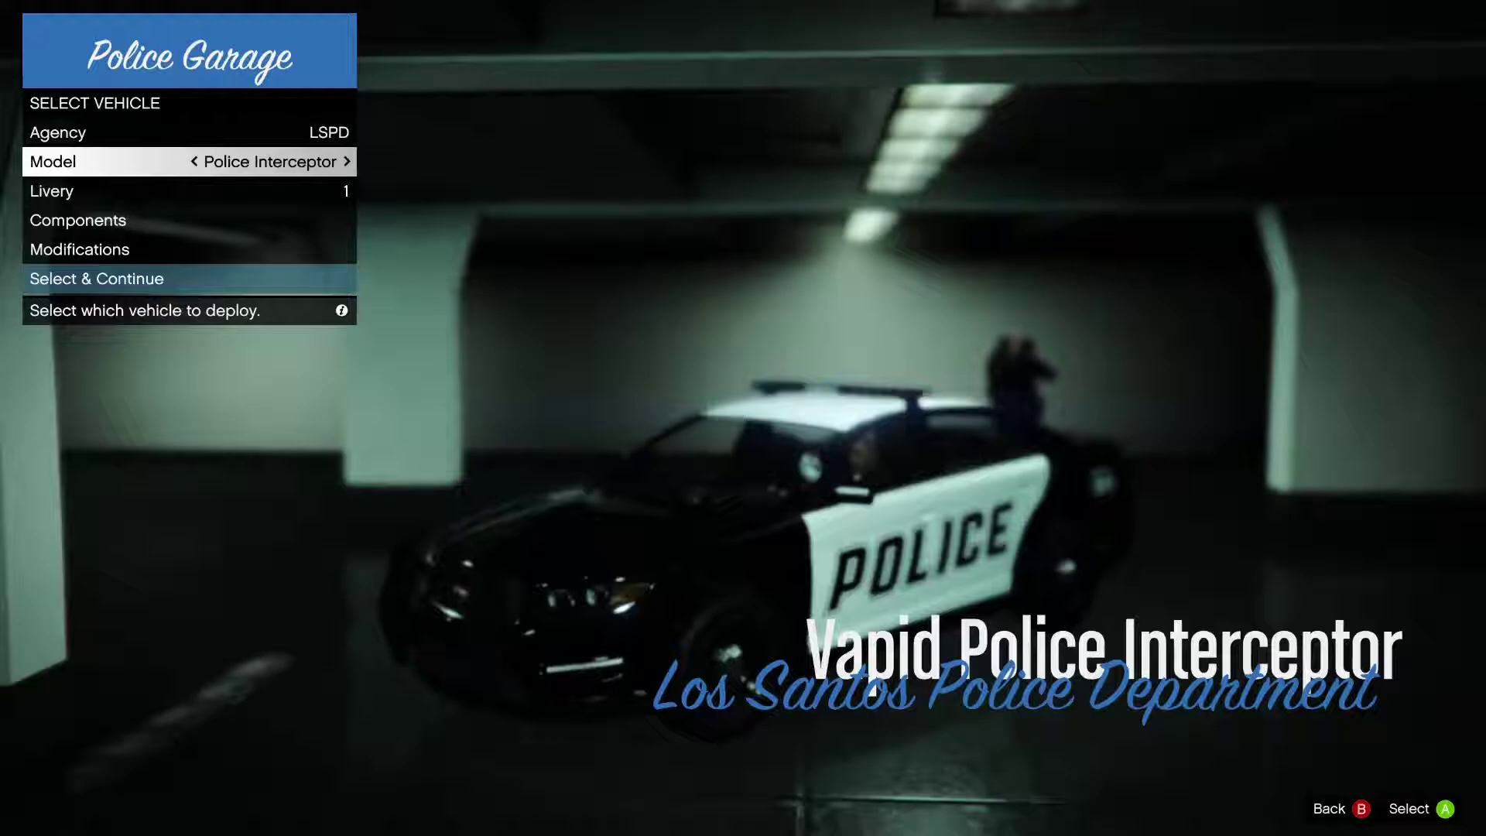
key("Right")
key("Right")
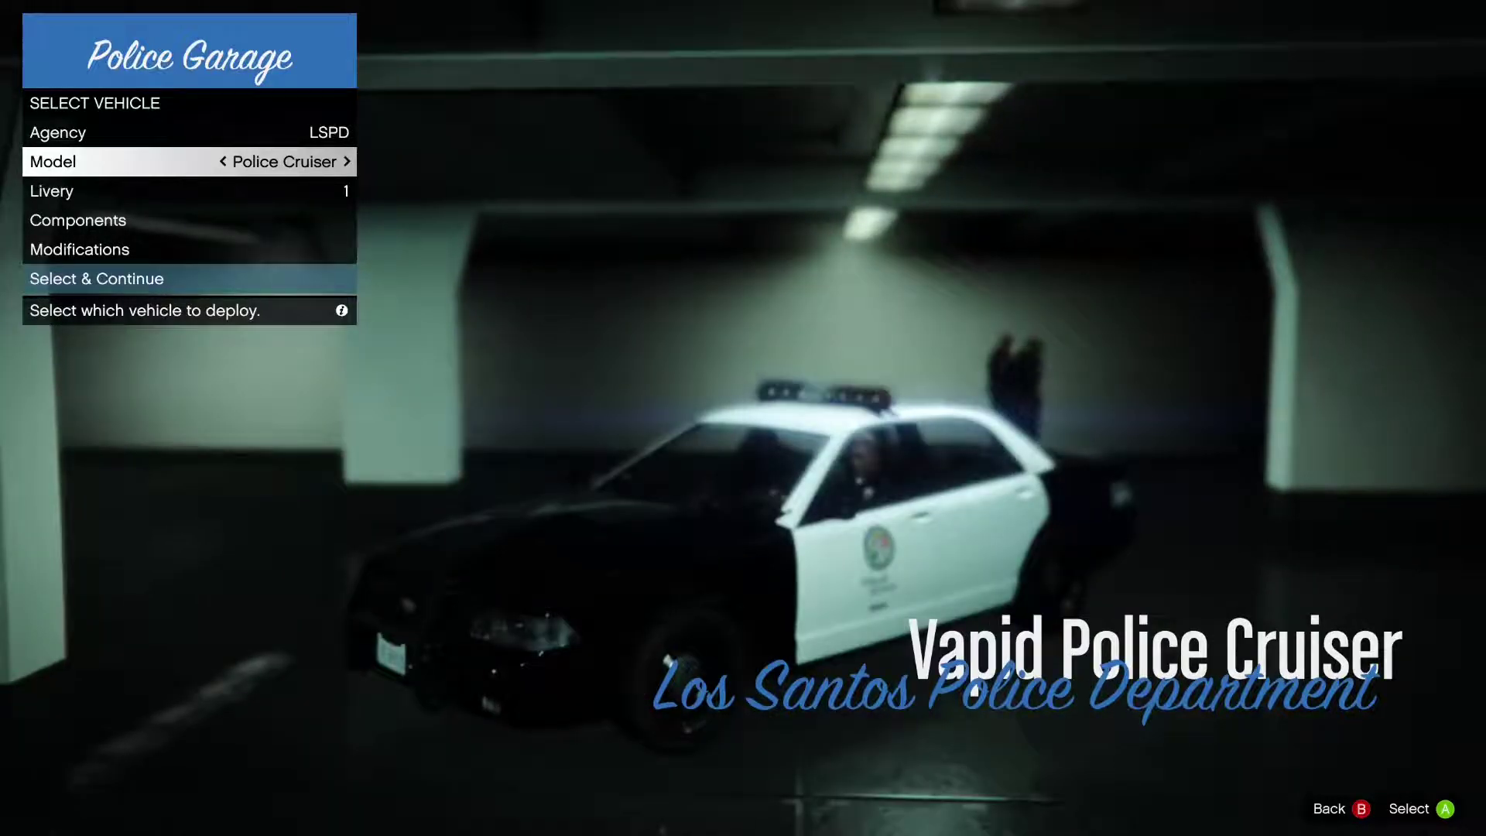
key("Right")
key("Right")
key("Right")
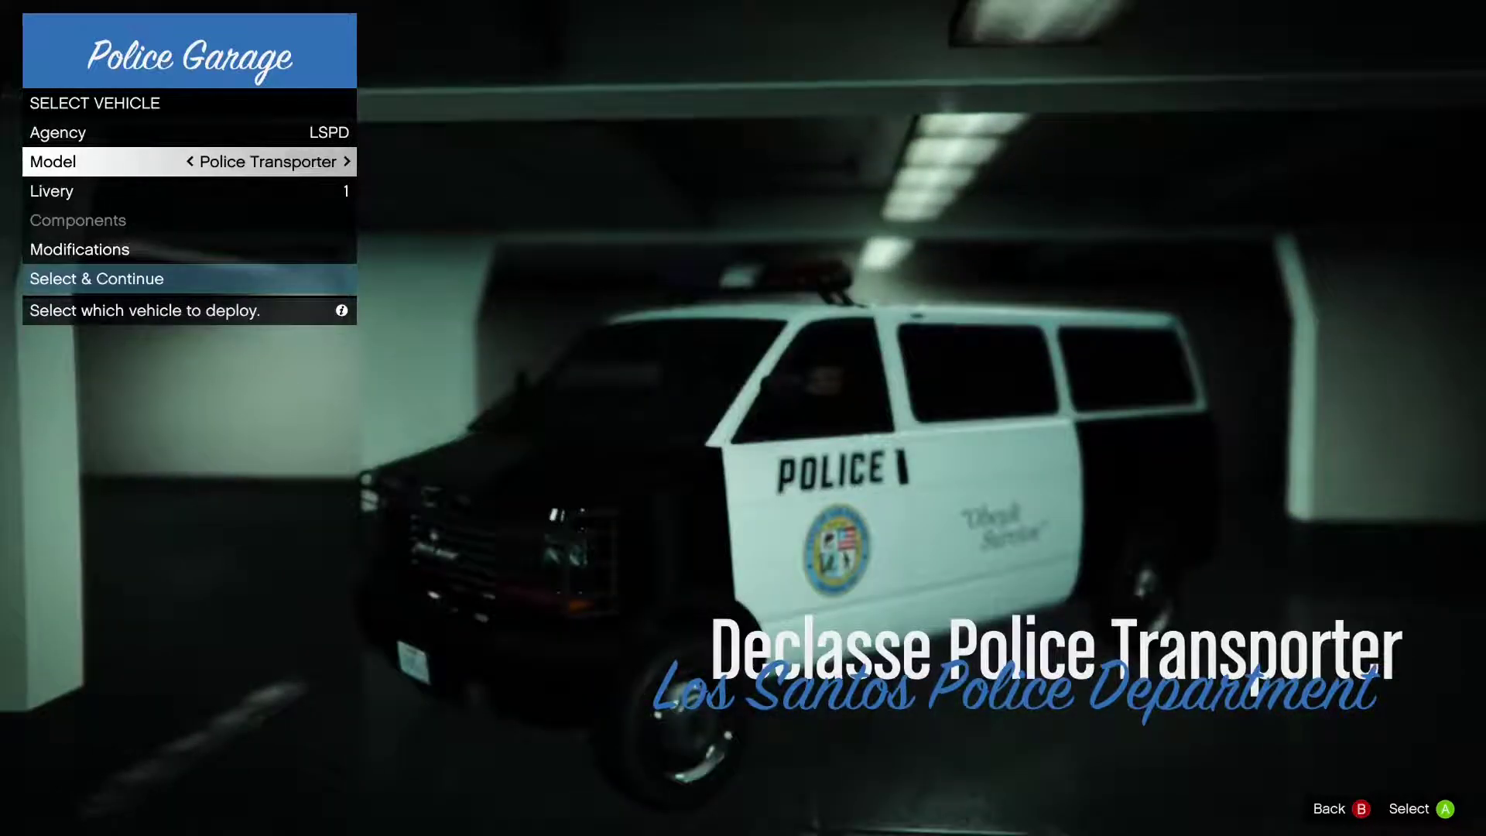
key("Left")
key("Left")
key("Left")
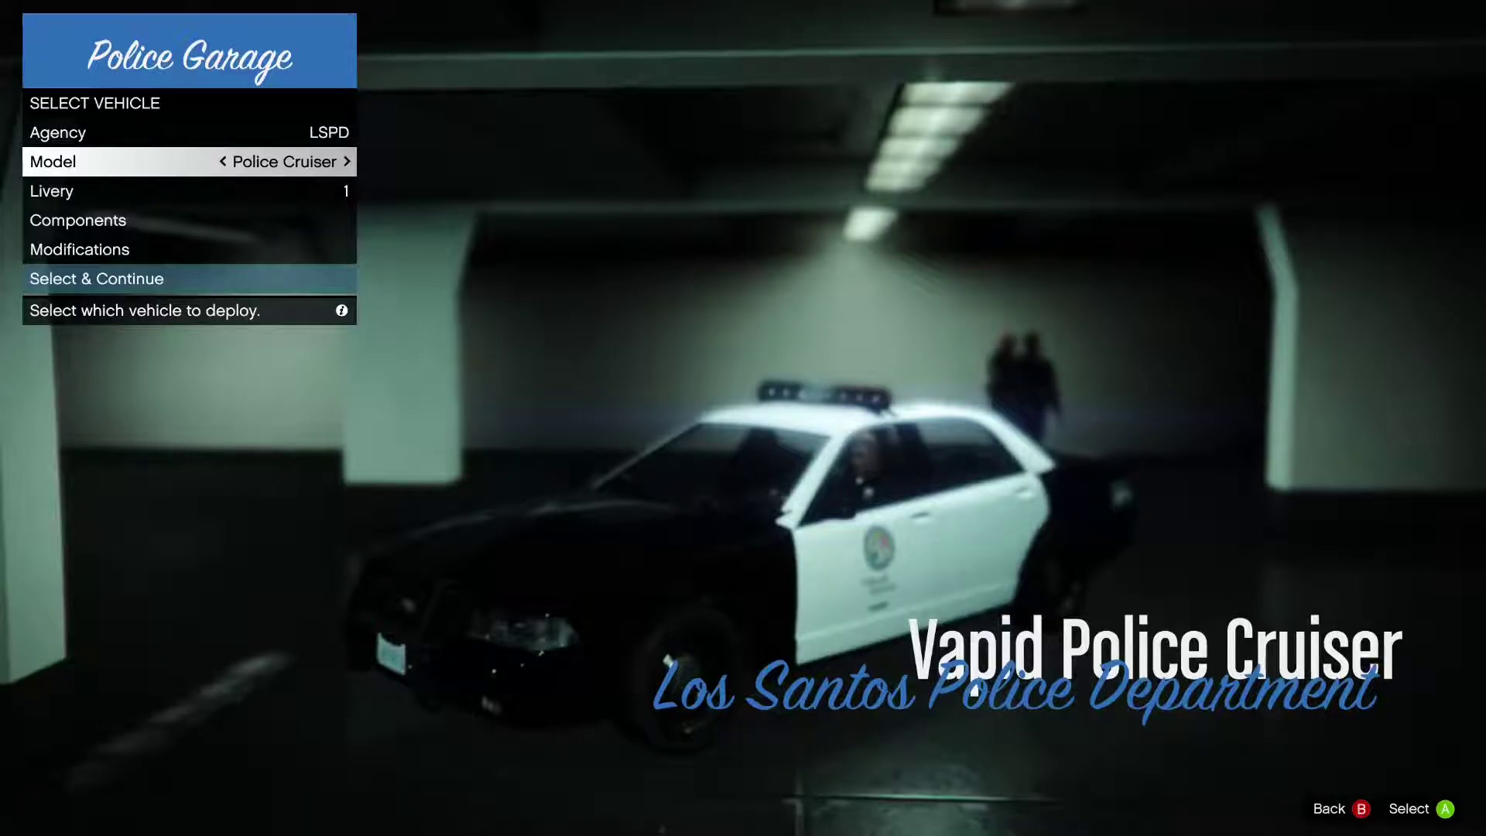
key("Left")
key("Right")
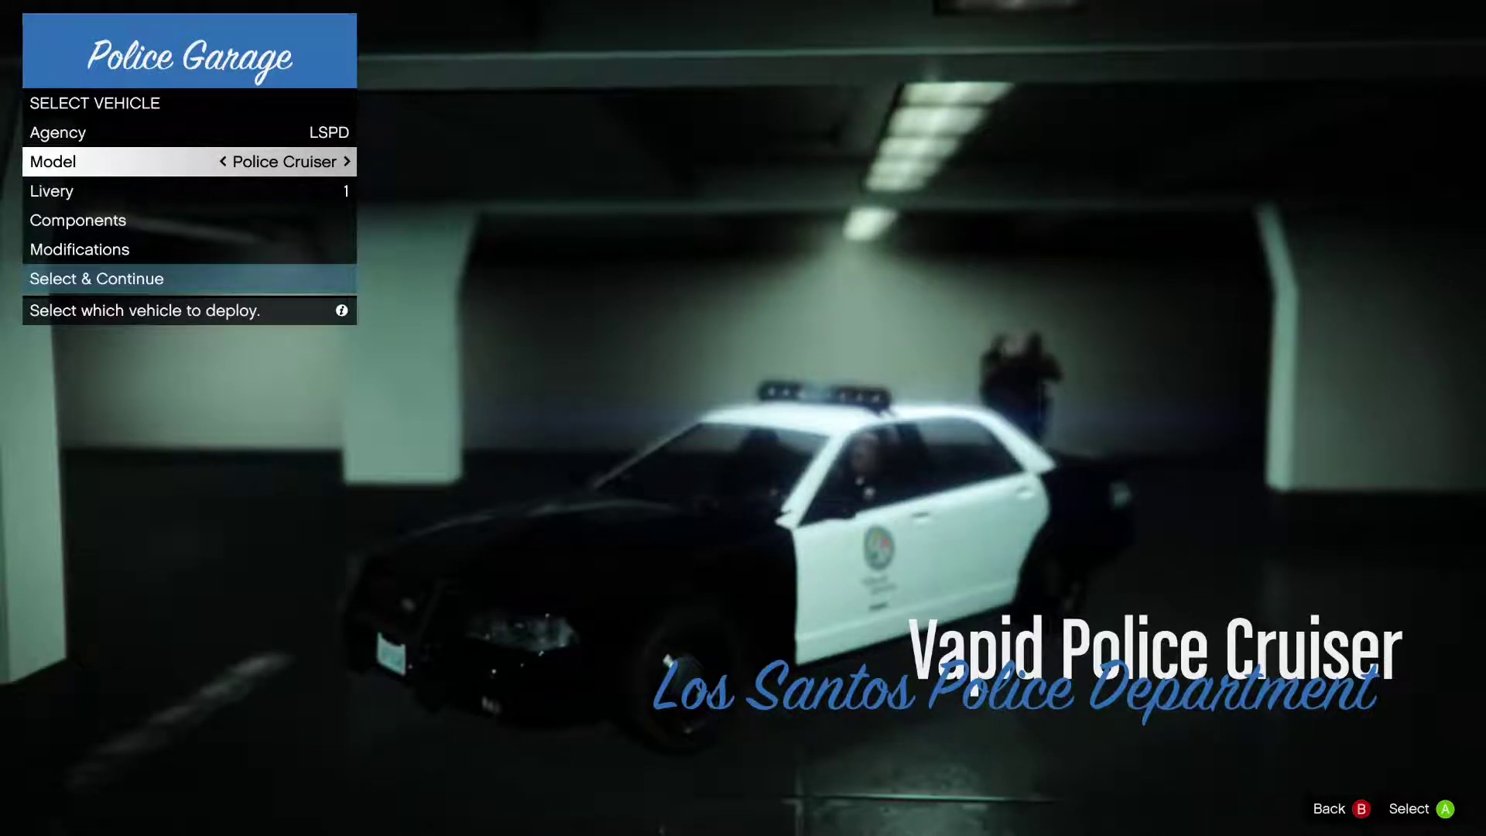
key("Right")
key("Right")
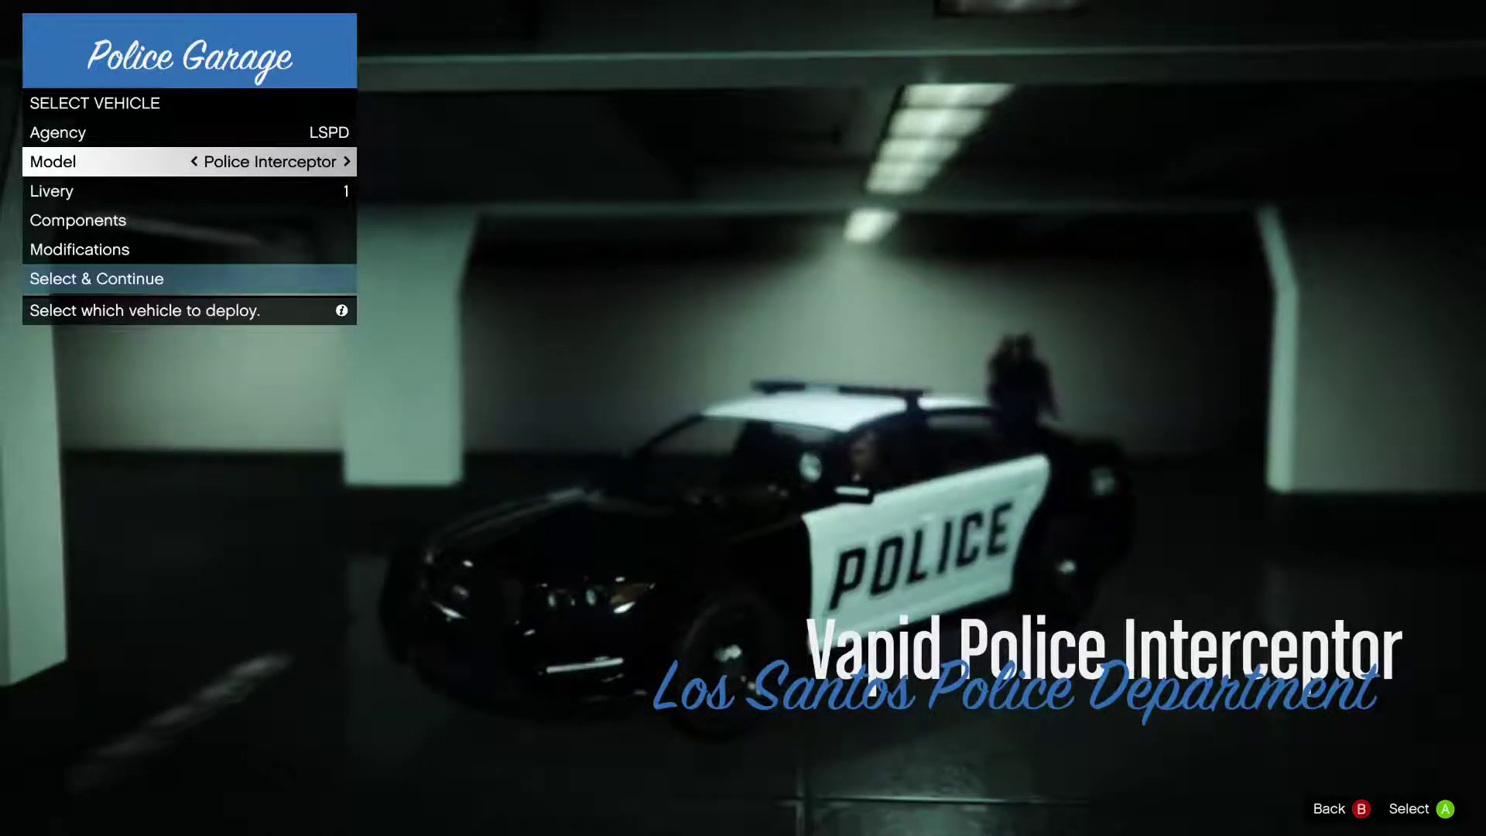
Choose the Sheriff SUV of the LSSD agency as the patrol vehicle and continue on duty with it
key("Up")
key("Right")
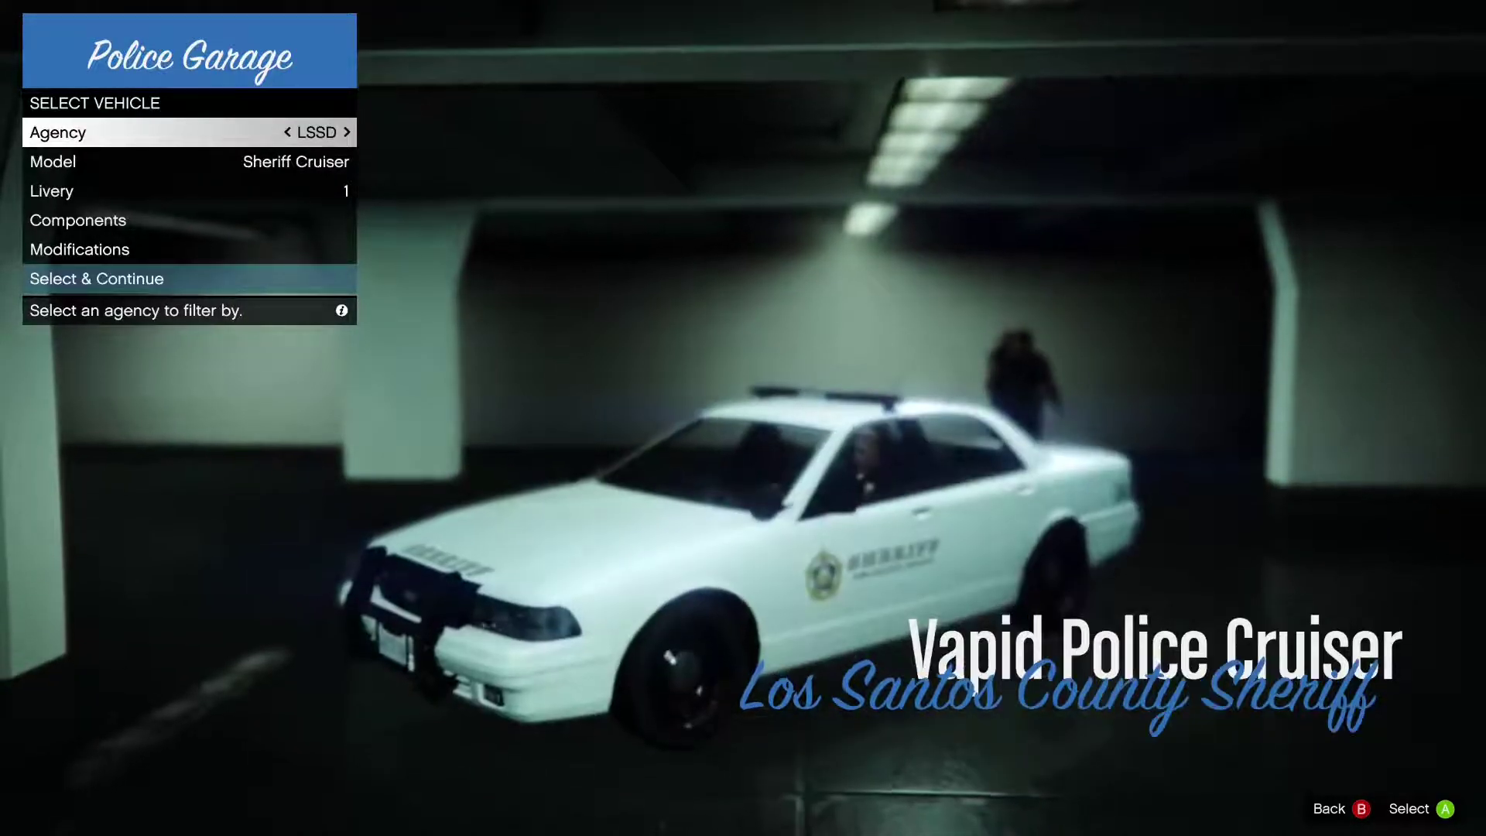
key("Down")
key("Right")
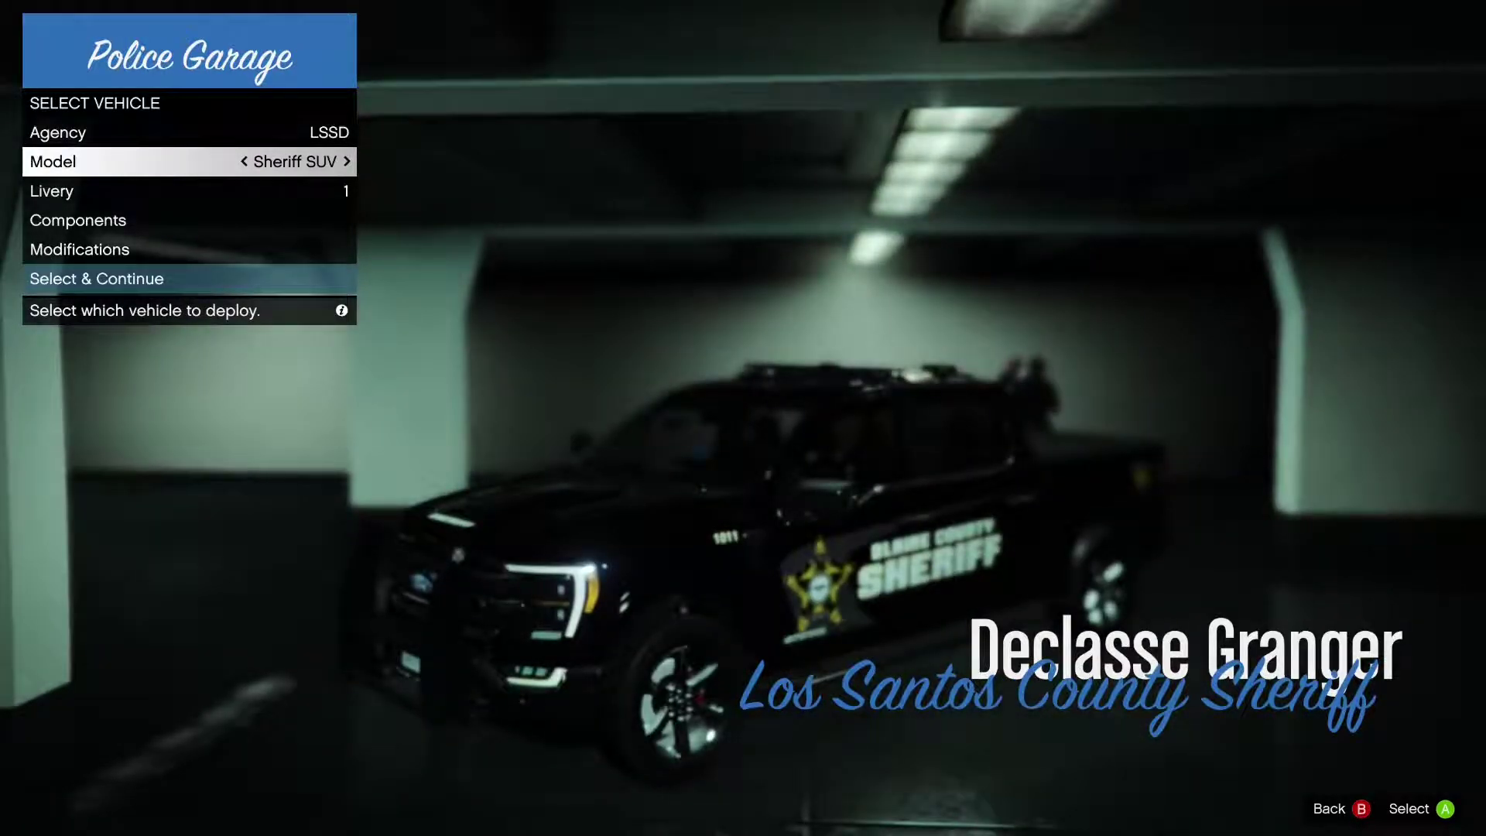
key("Down")
key("Down")
key("Down")
key("Down")
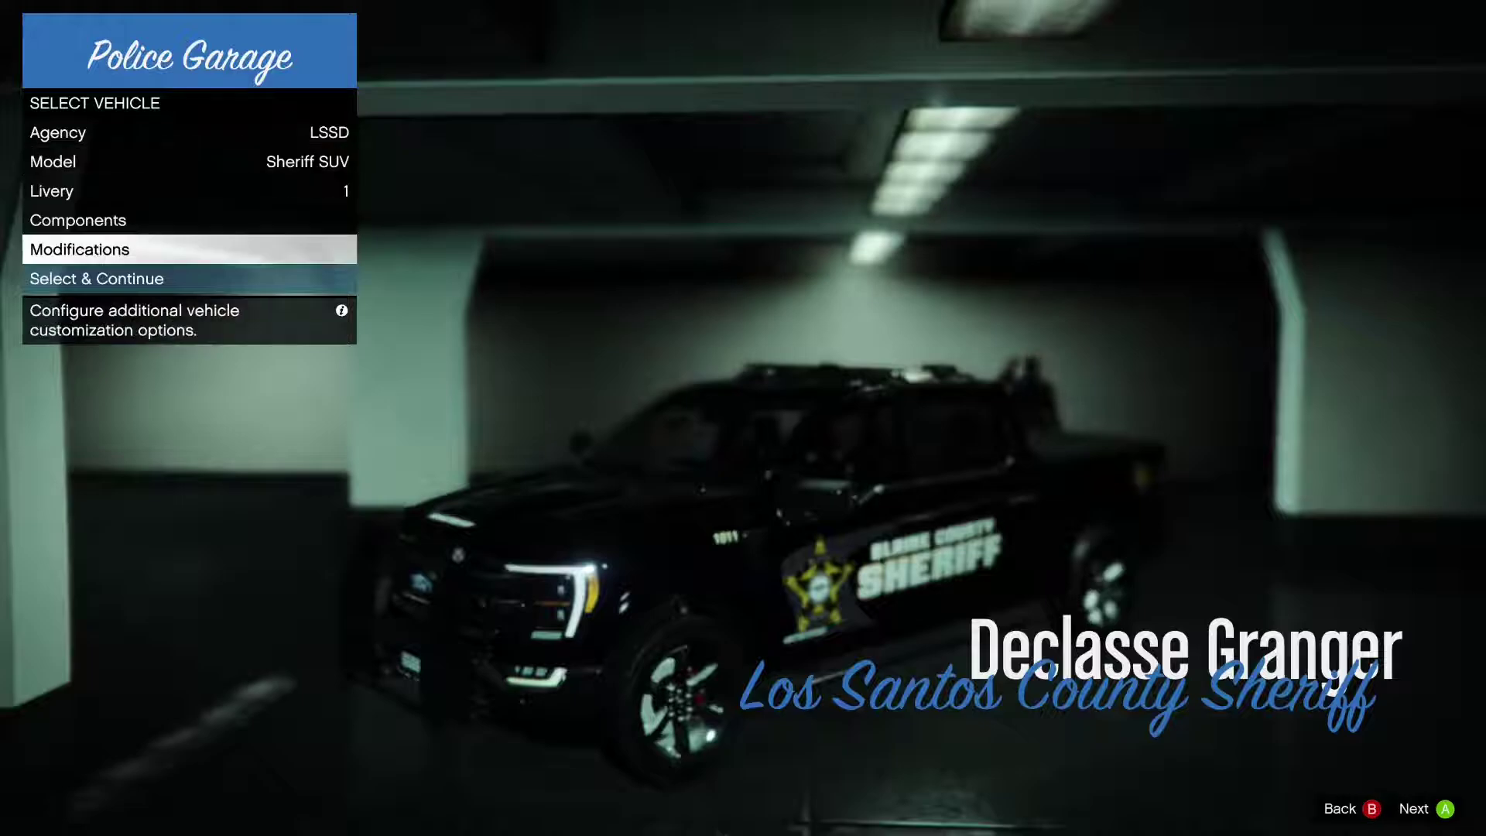
key("Return")
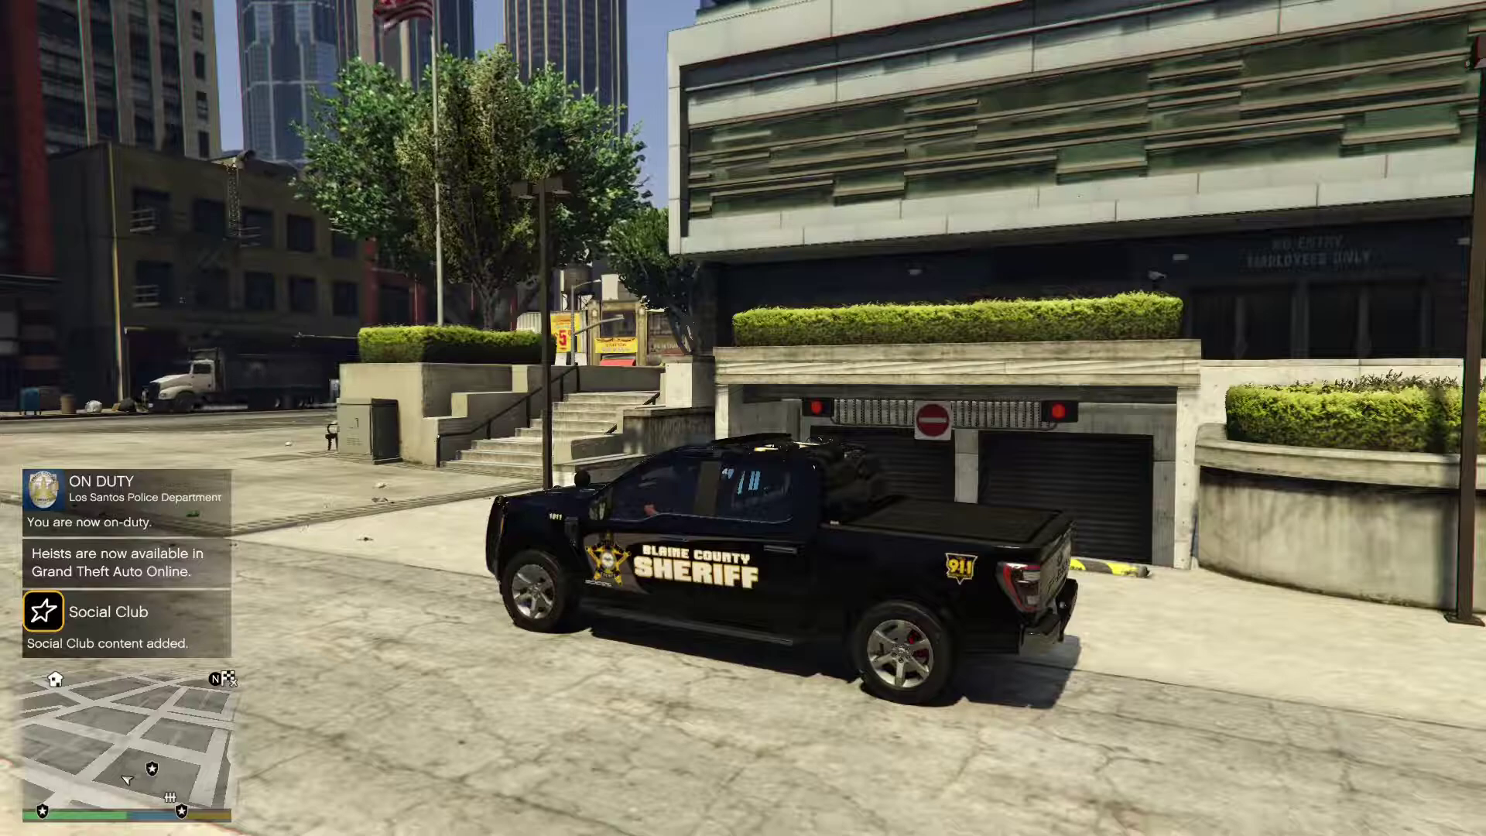
Force quit Grand Theft Auto V from the Steam overlay and accept losing unsaved data
key("shift+Tab")
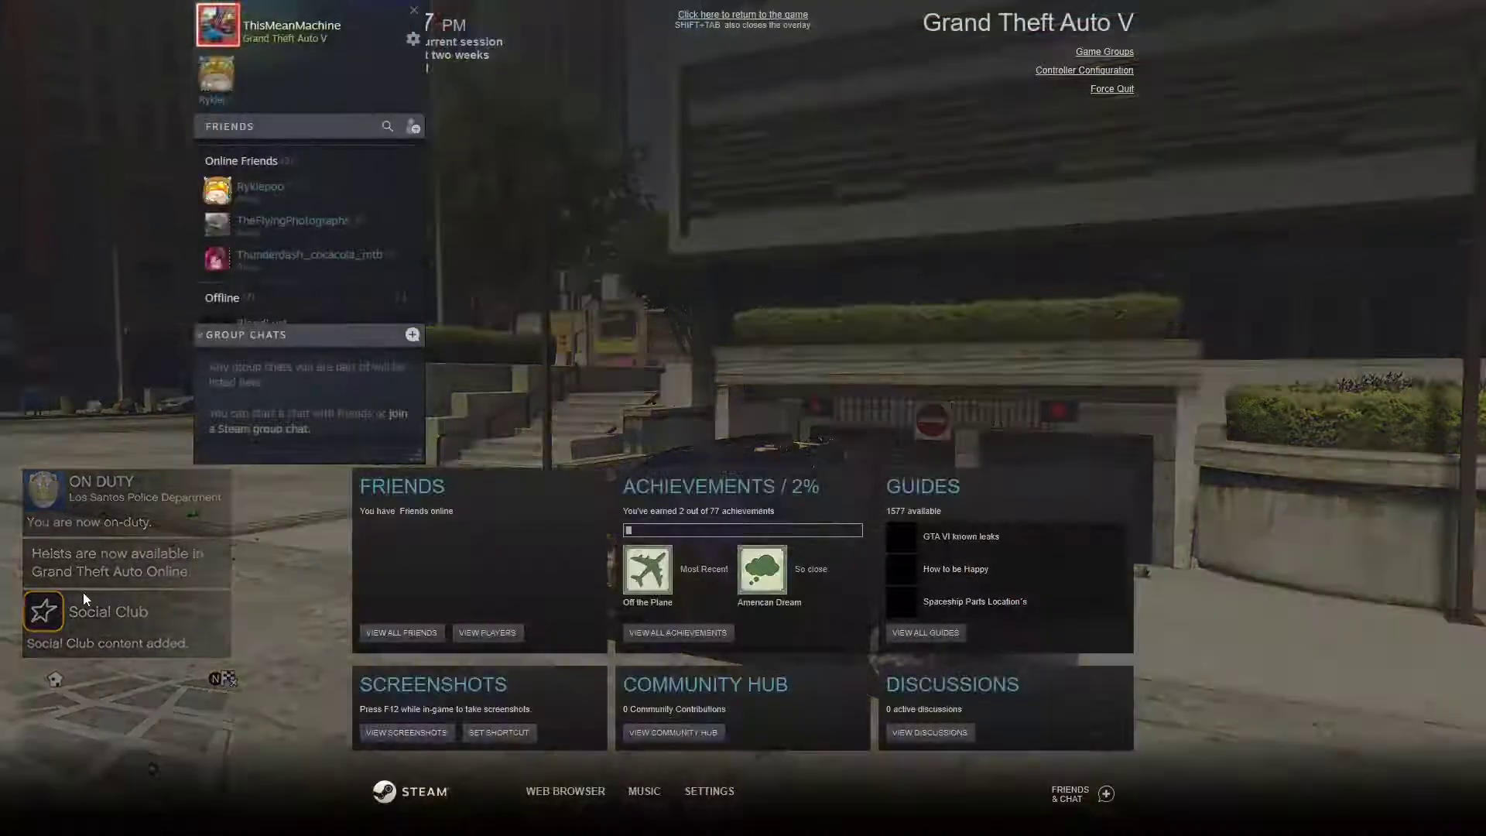
left_click(1111, 89)
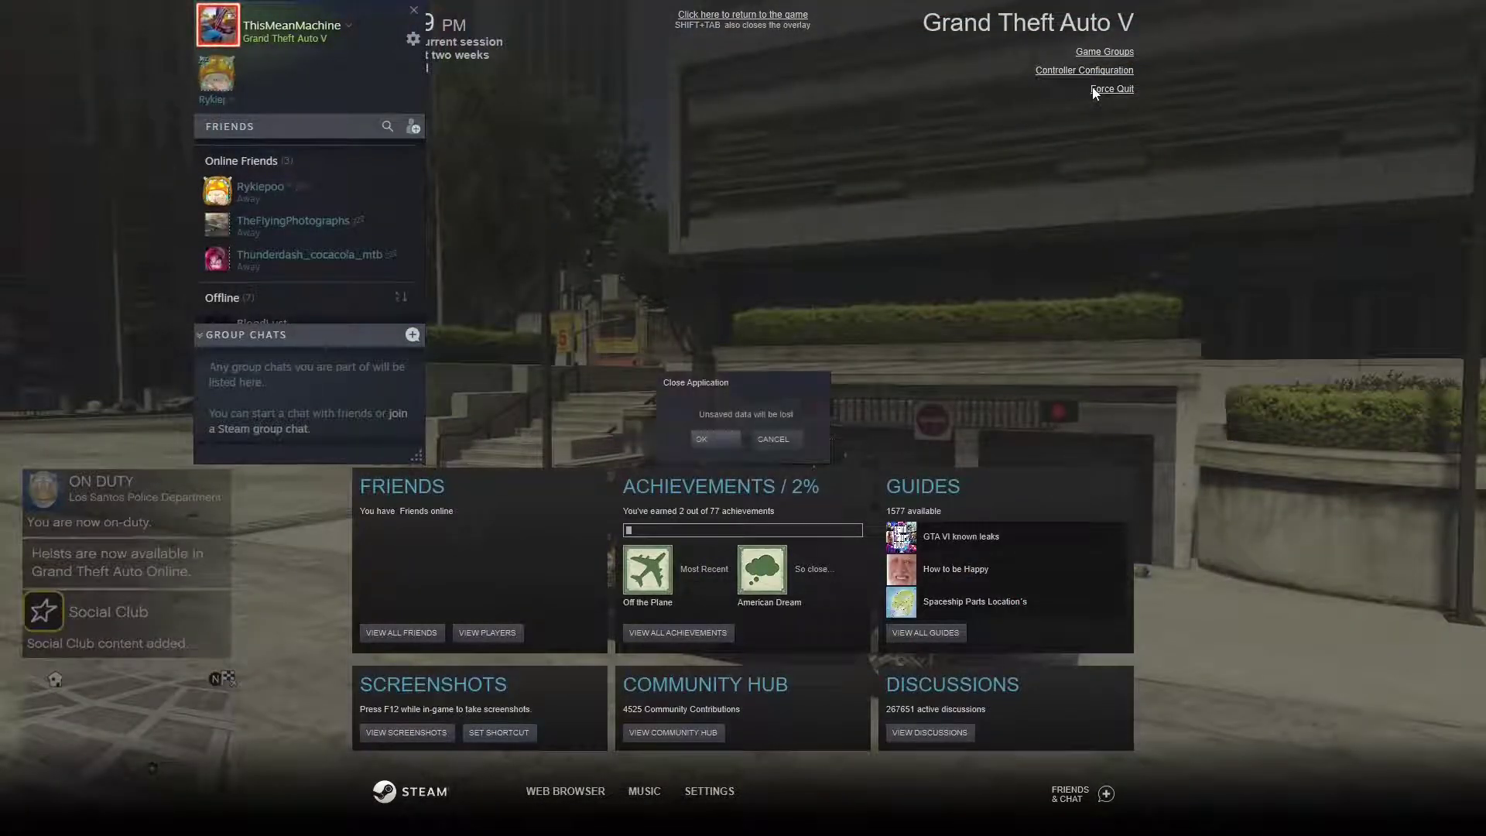
left_click(708, 443)
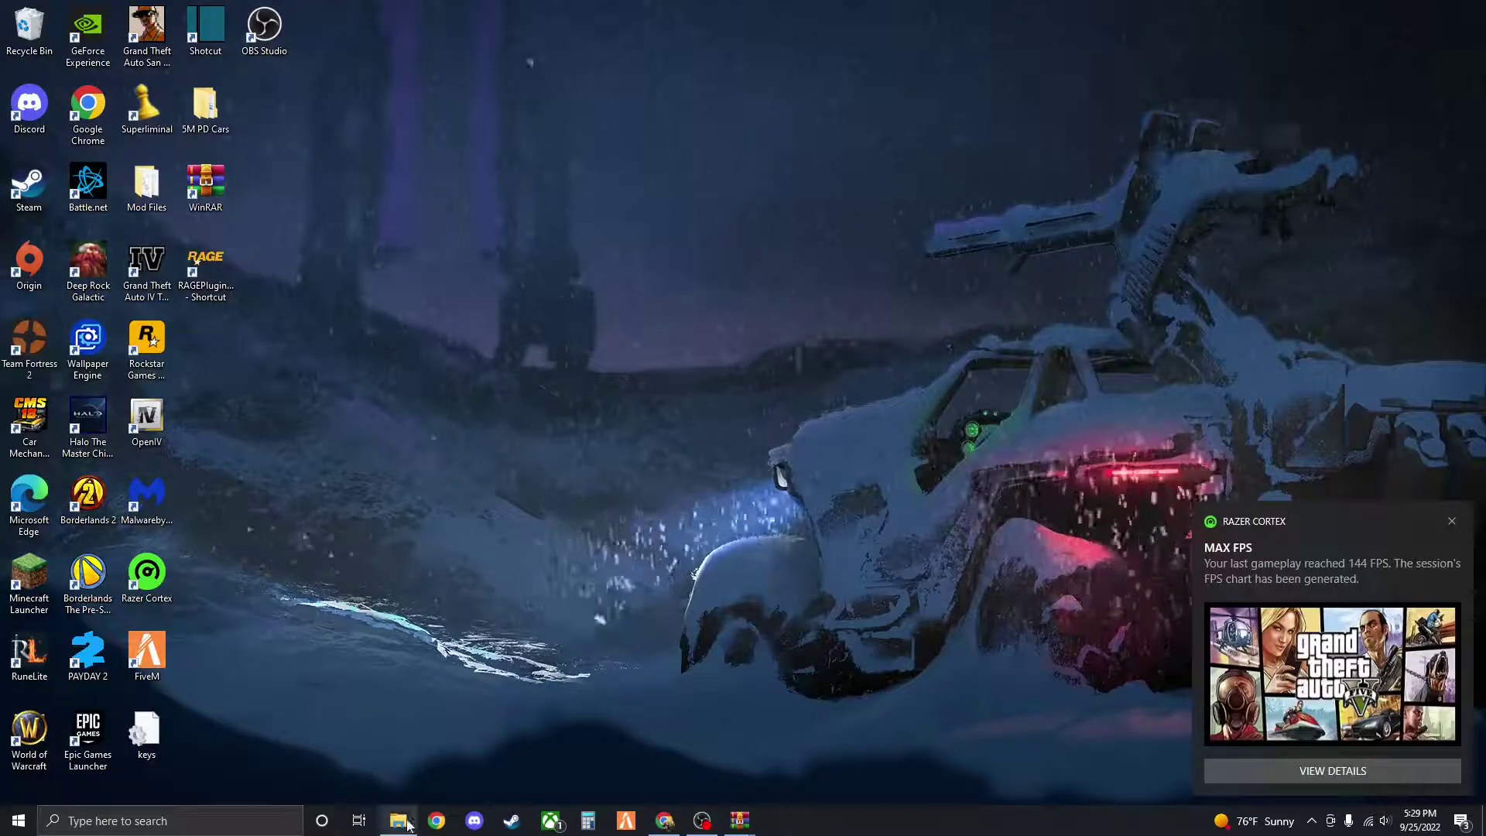
Switch to File Explorer and open the OP_Immersive_Dispatch configuration file in the game's plugins\LSPDFR folder
left_click(408, 825)
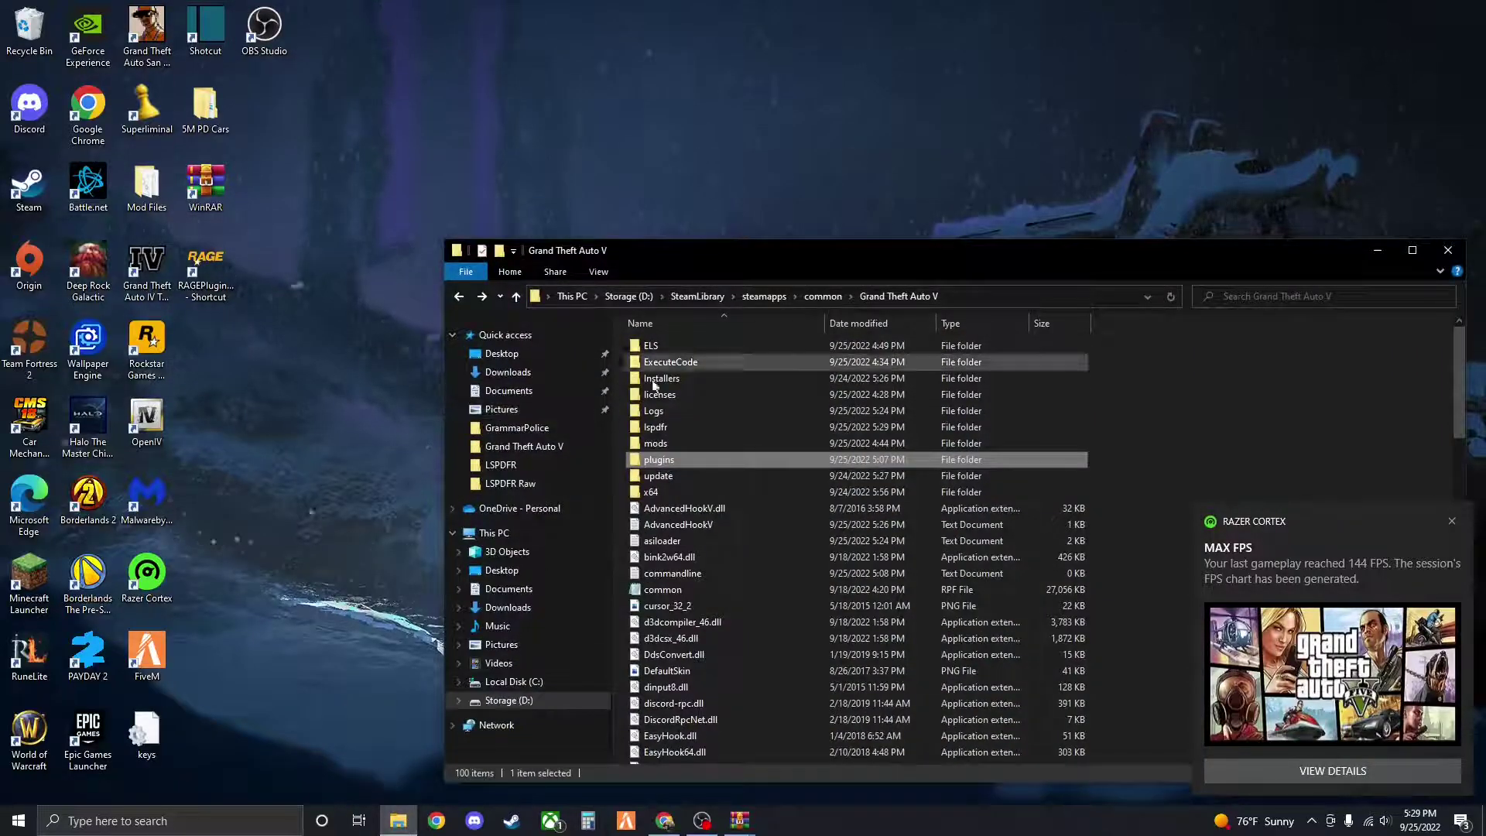
double_click(675, 459)
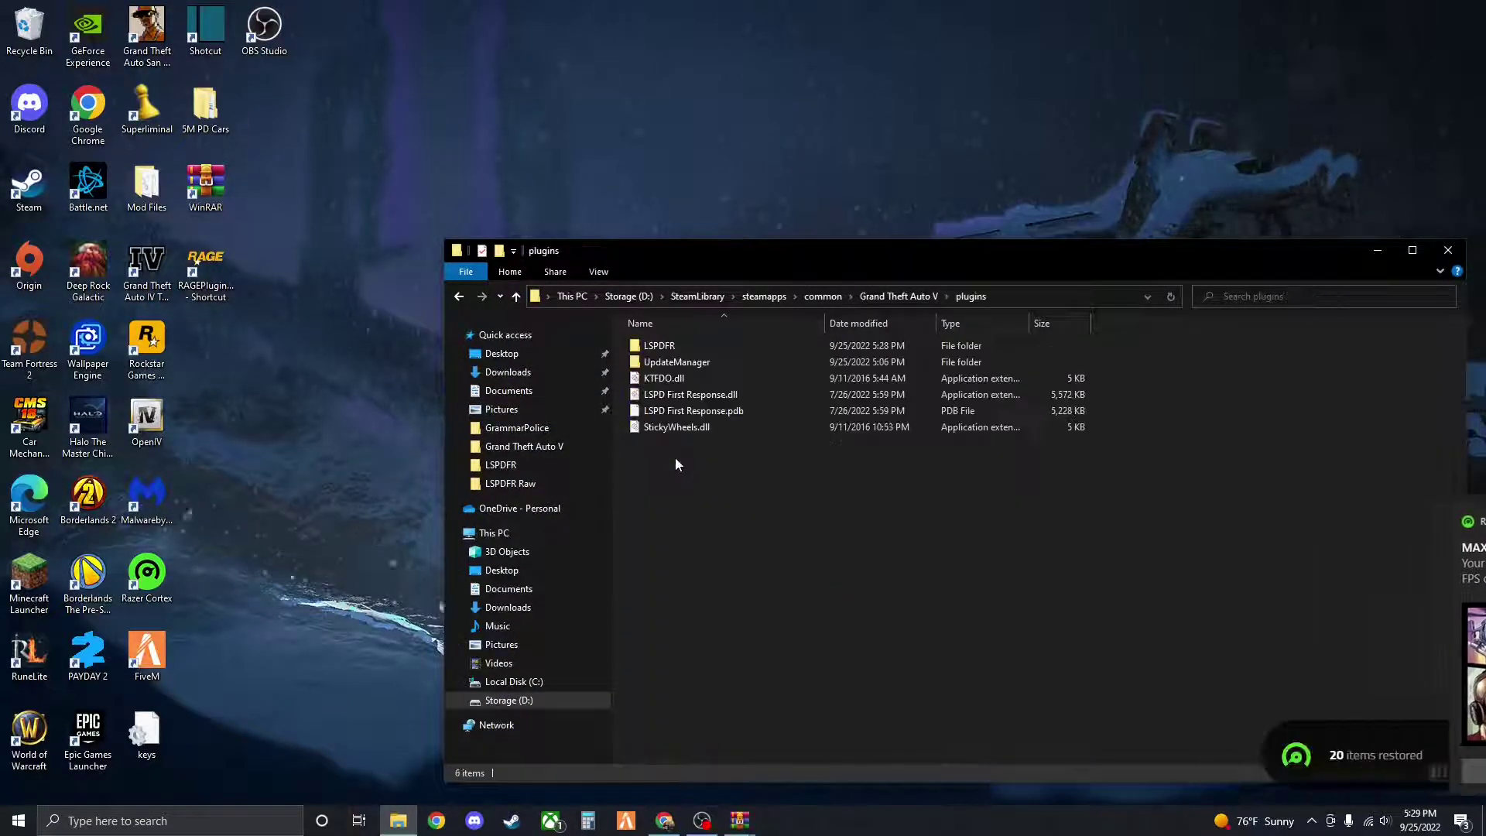
double_click(686, 345)
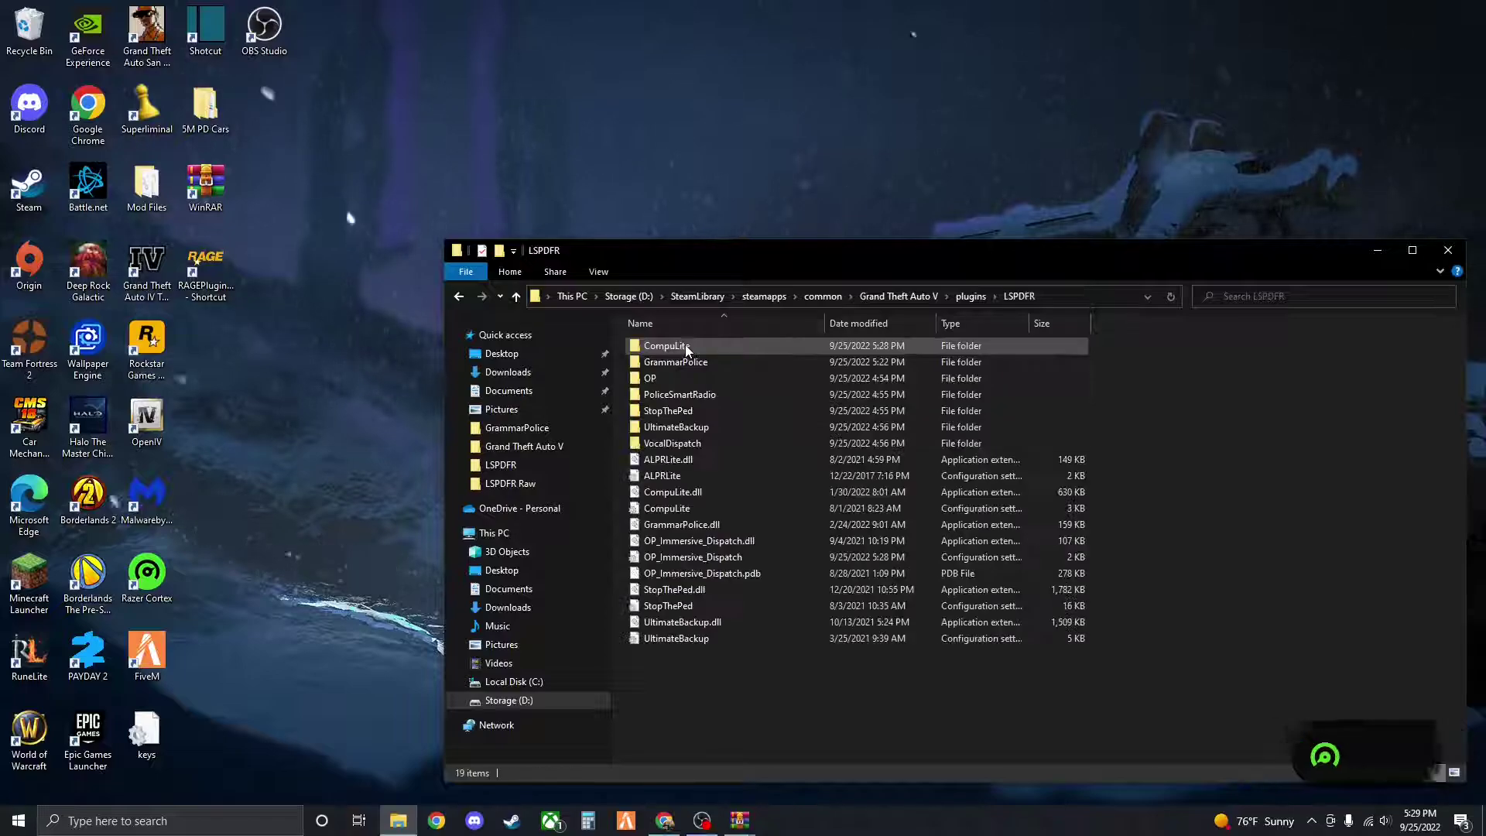
double_click(734, 557)
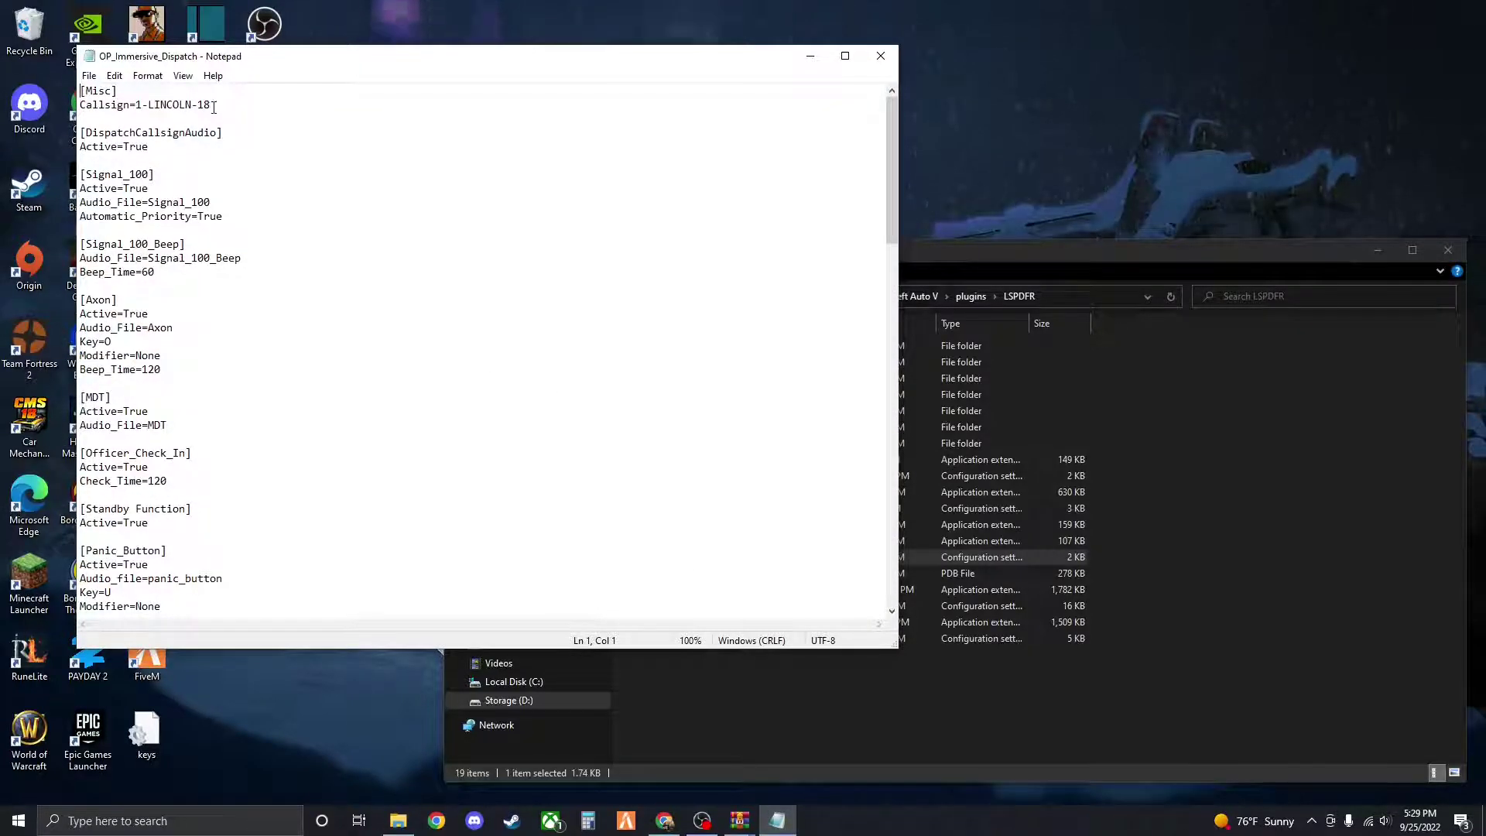
Set the Callsign to Adam-17 in the dispatch configuration, save the file and close it
left_click(211, 105)
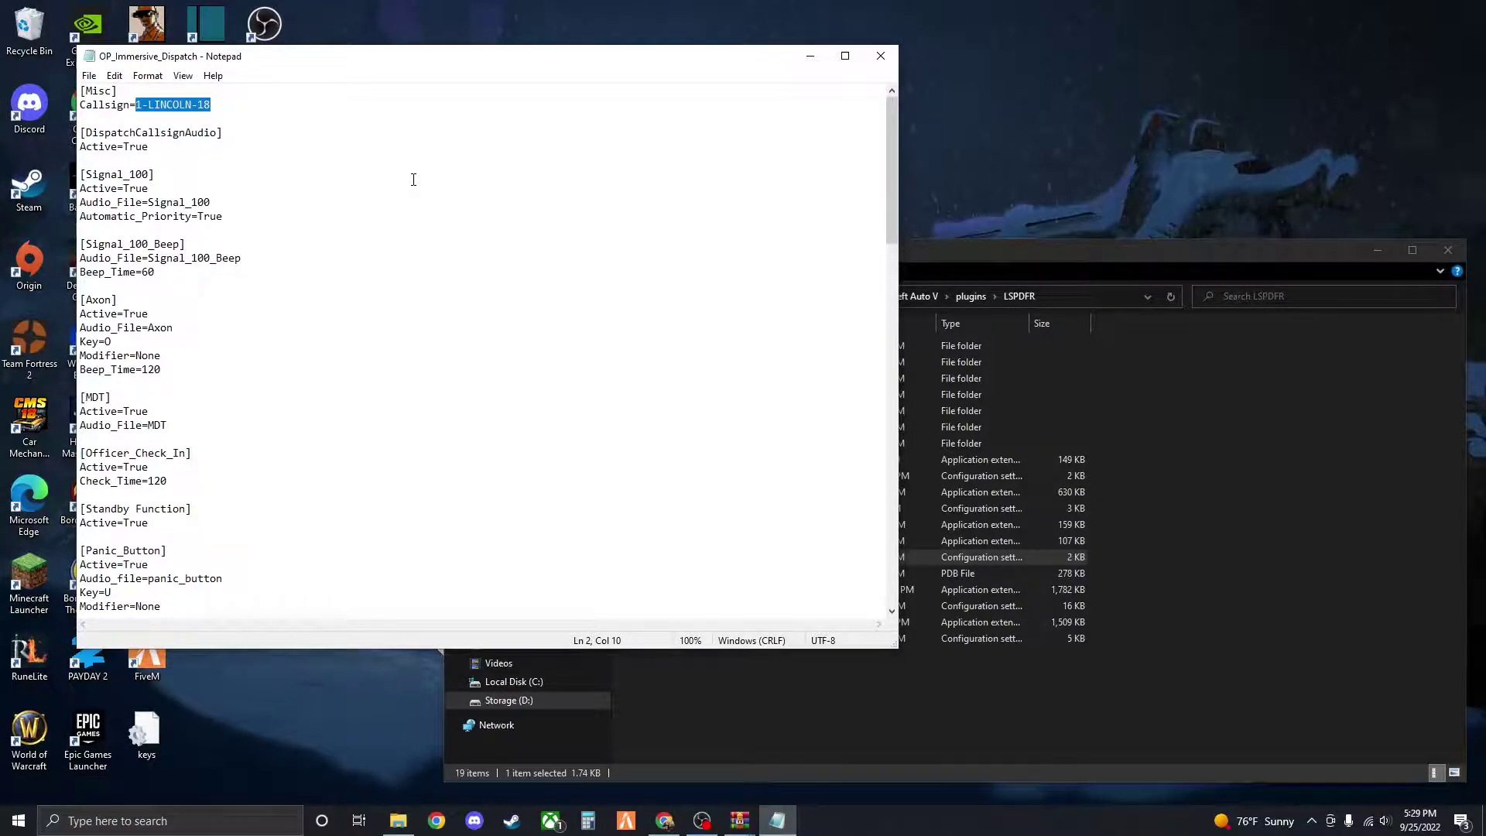
type("Adam")
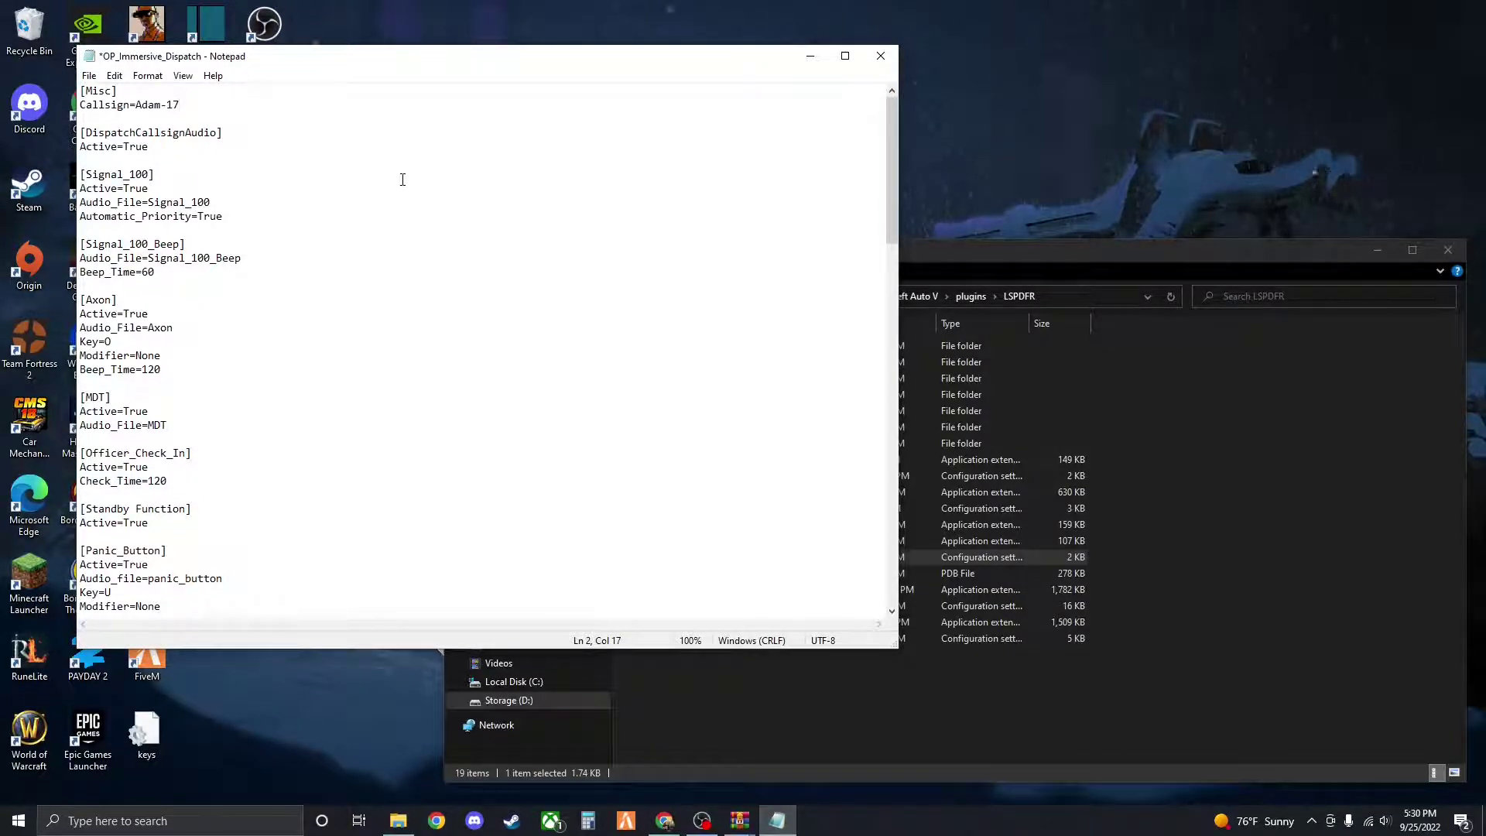
left_click(88, 75)
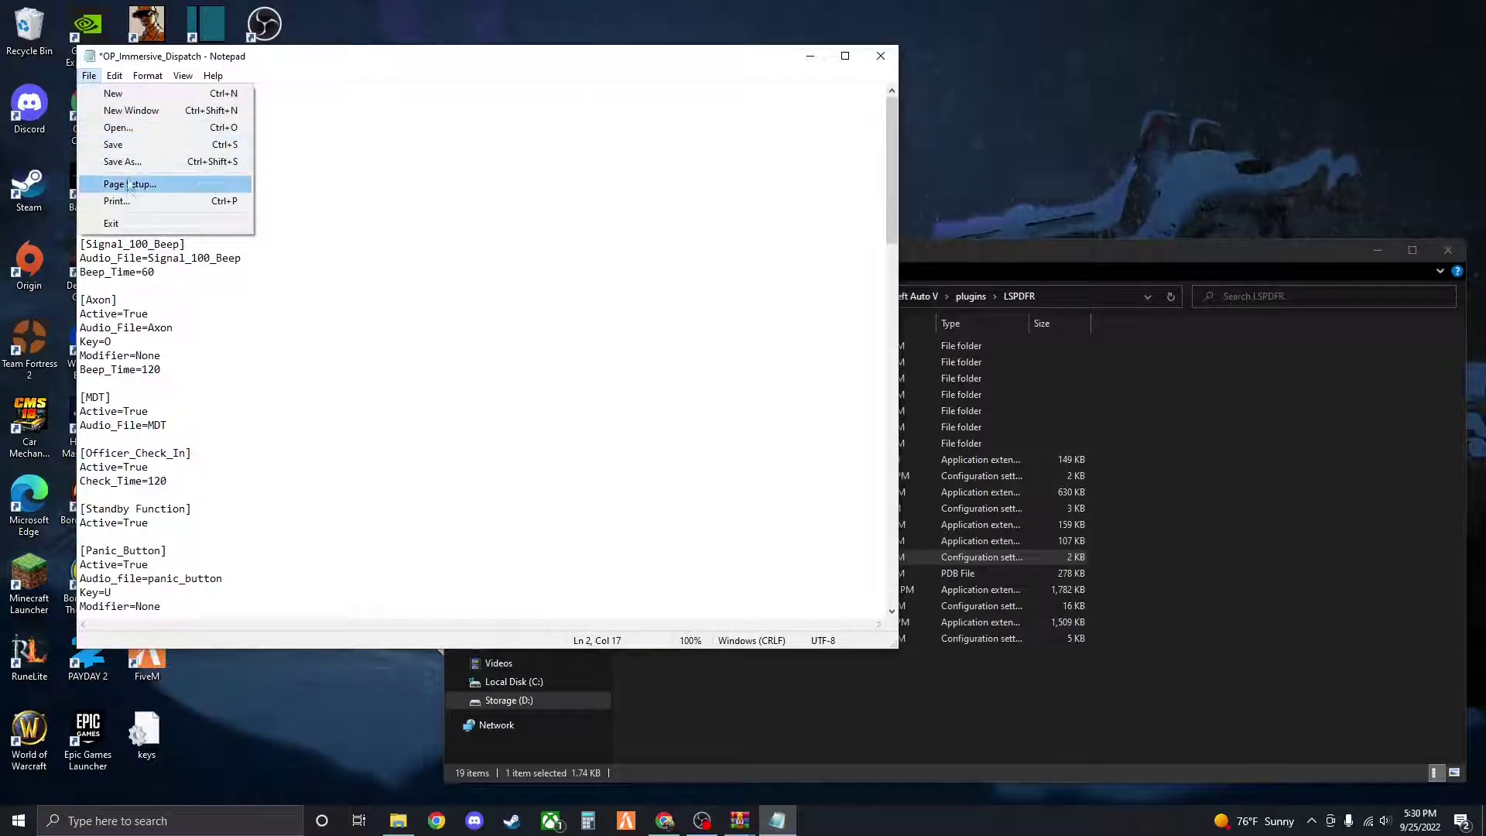
left_click(126, 150)
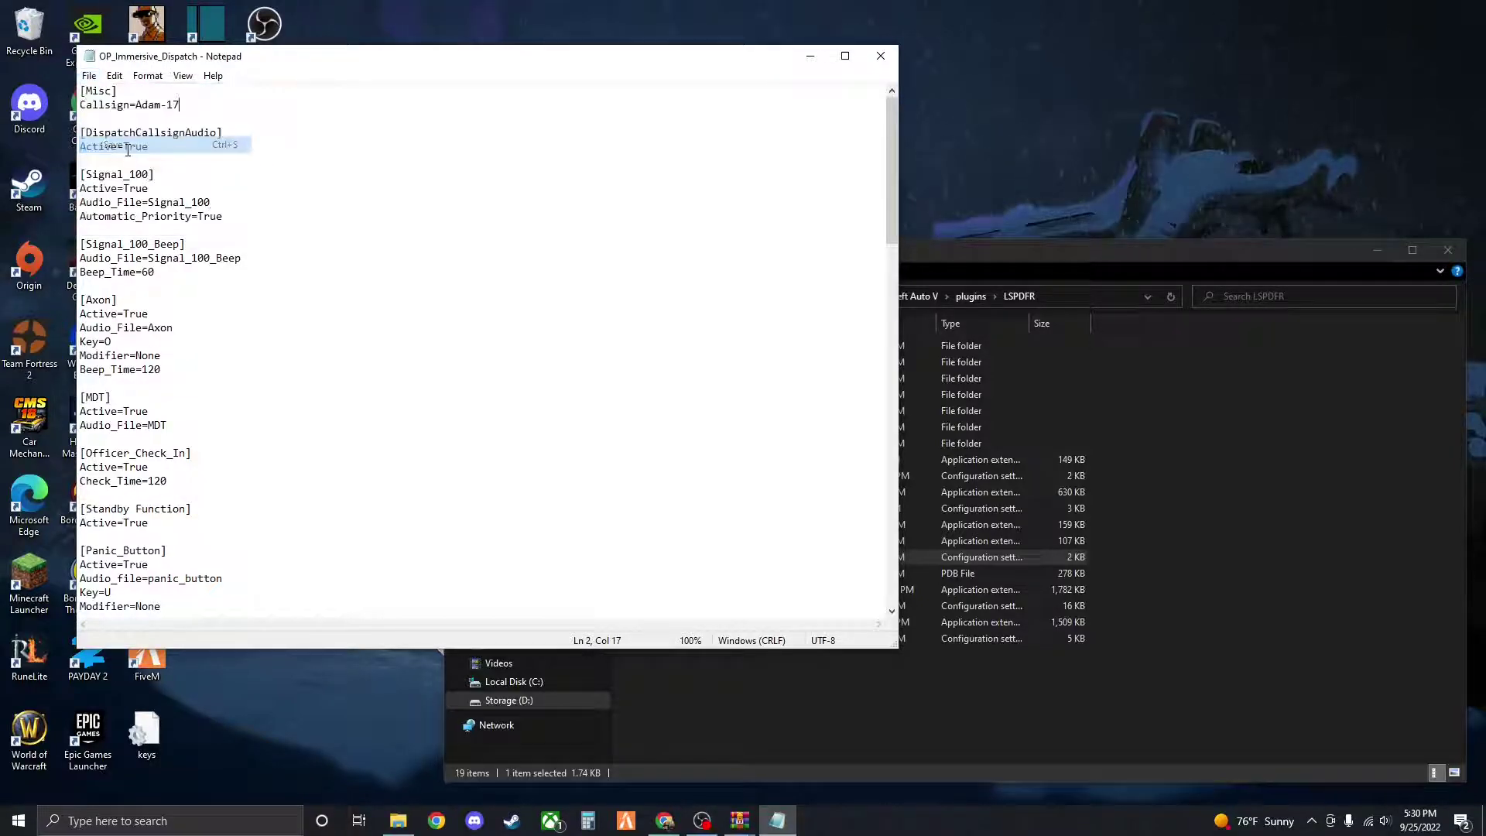
left_click(880, 58)
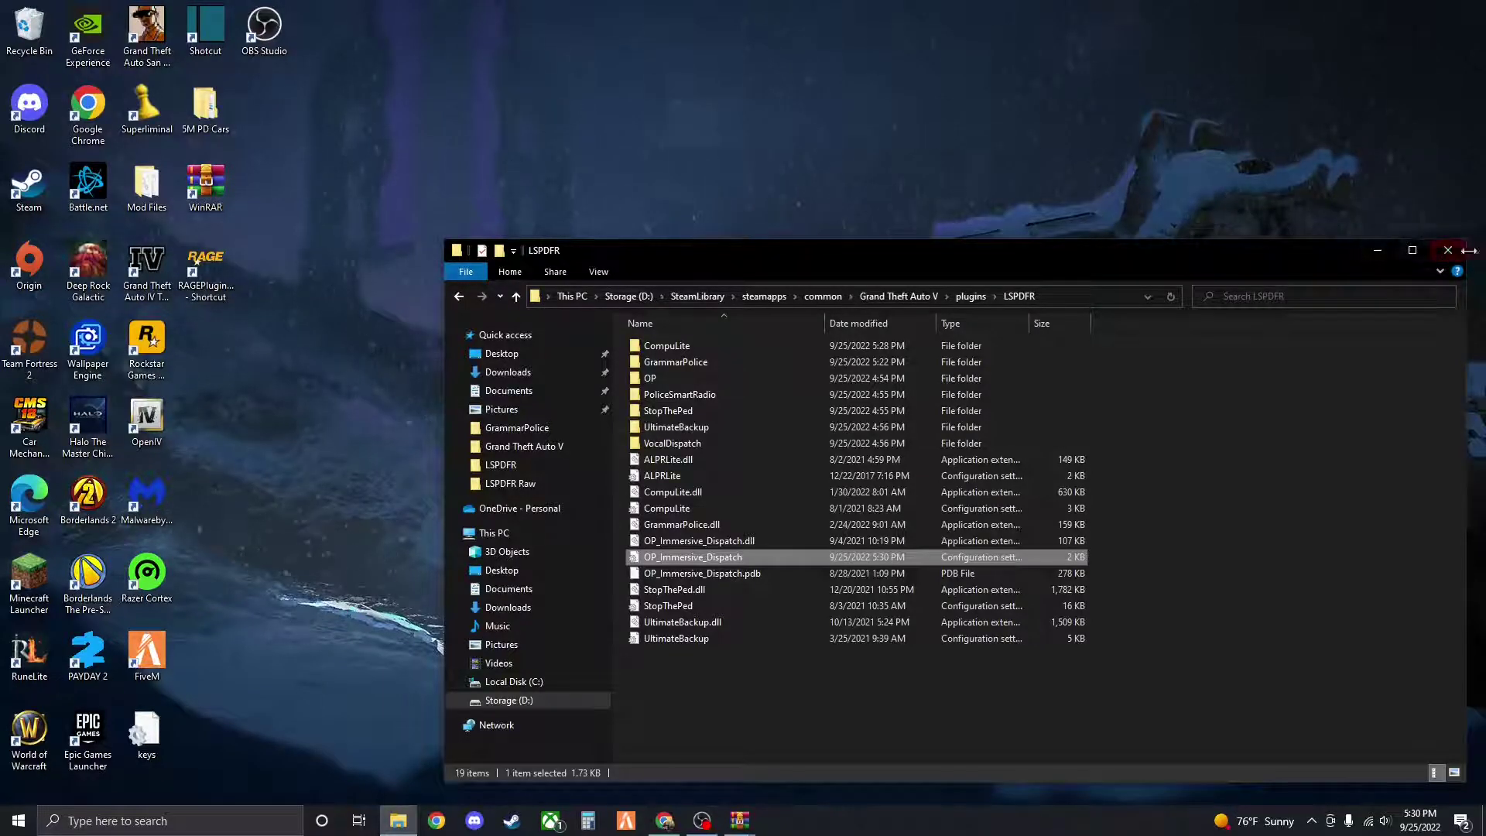
In the game's ELS\pack_default folder, rename the police4 XML file to police3
left_click(458, 298)
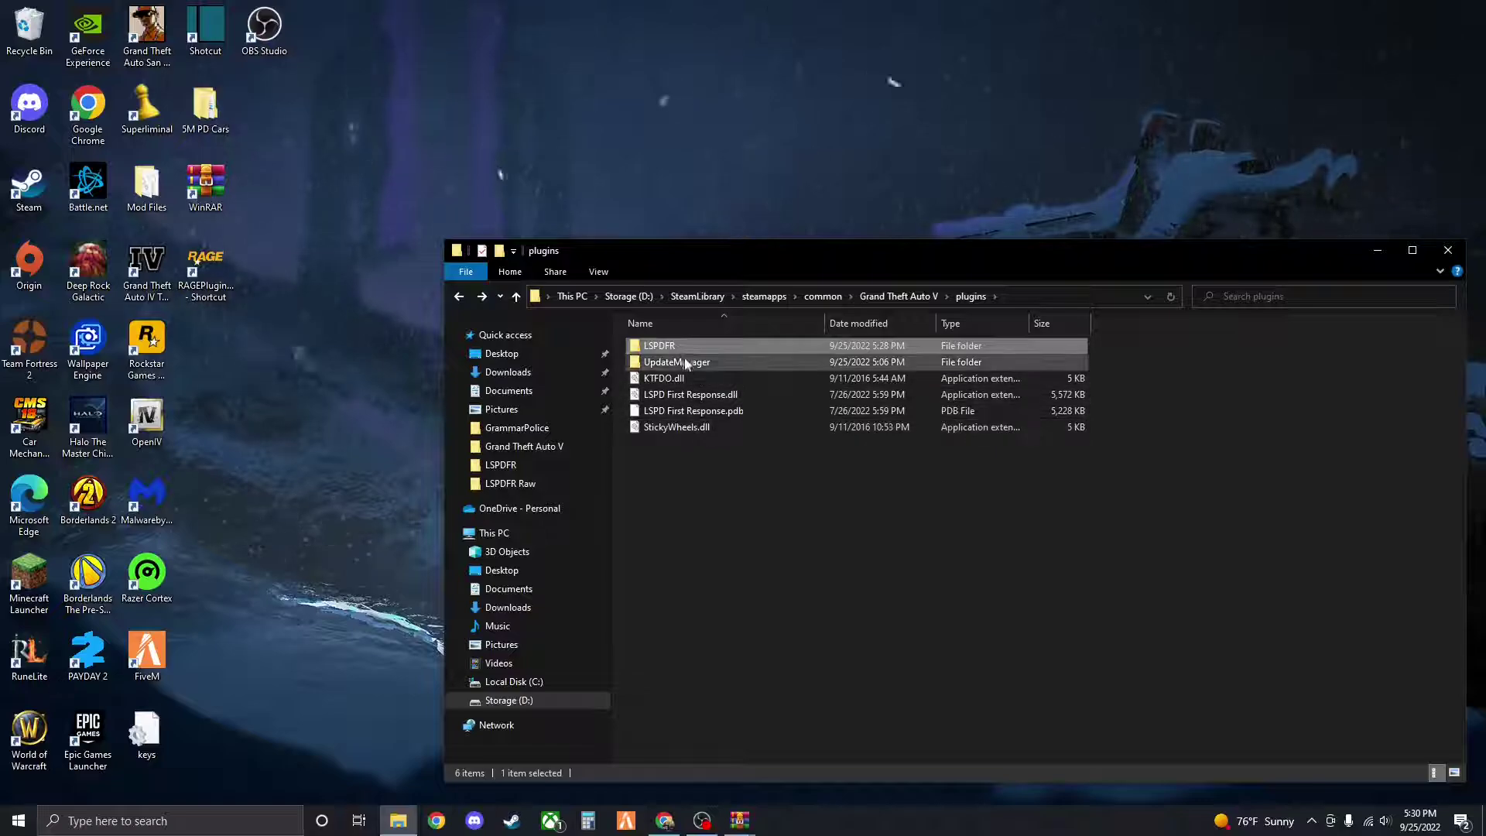
left_click(459, 297)
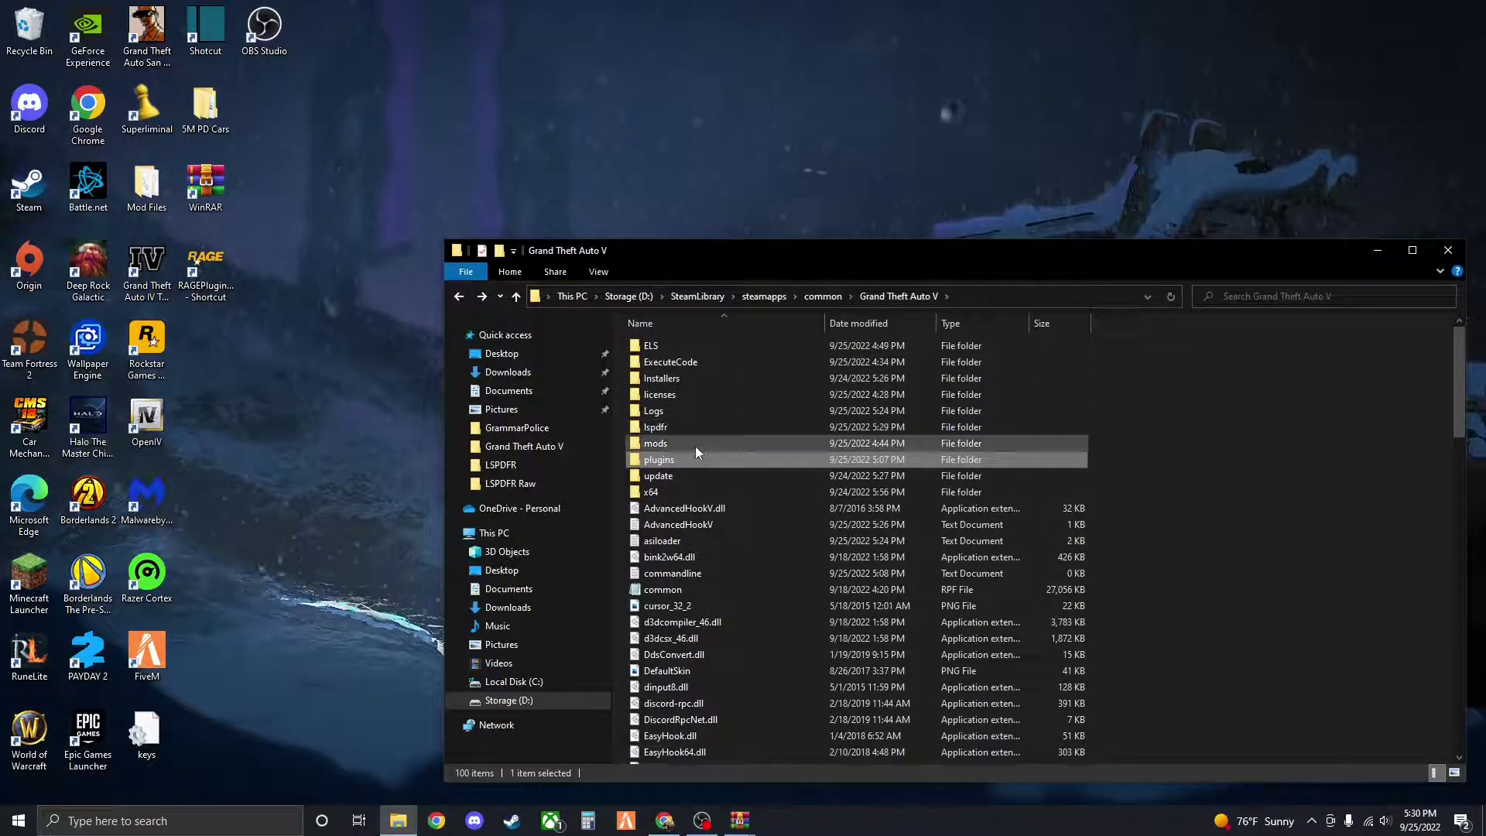
double_click(676, 346)
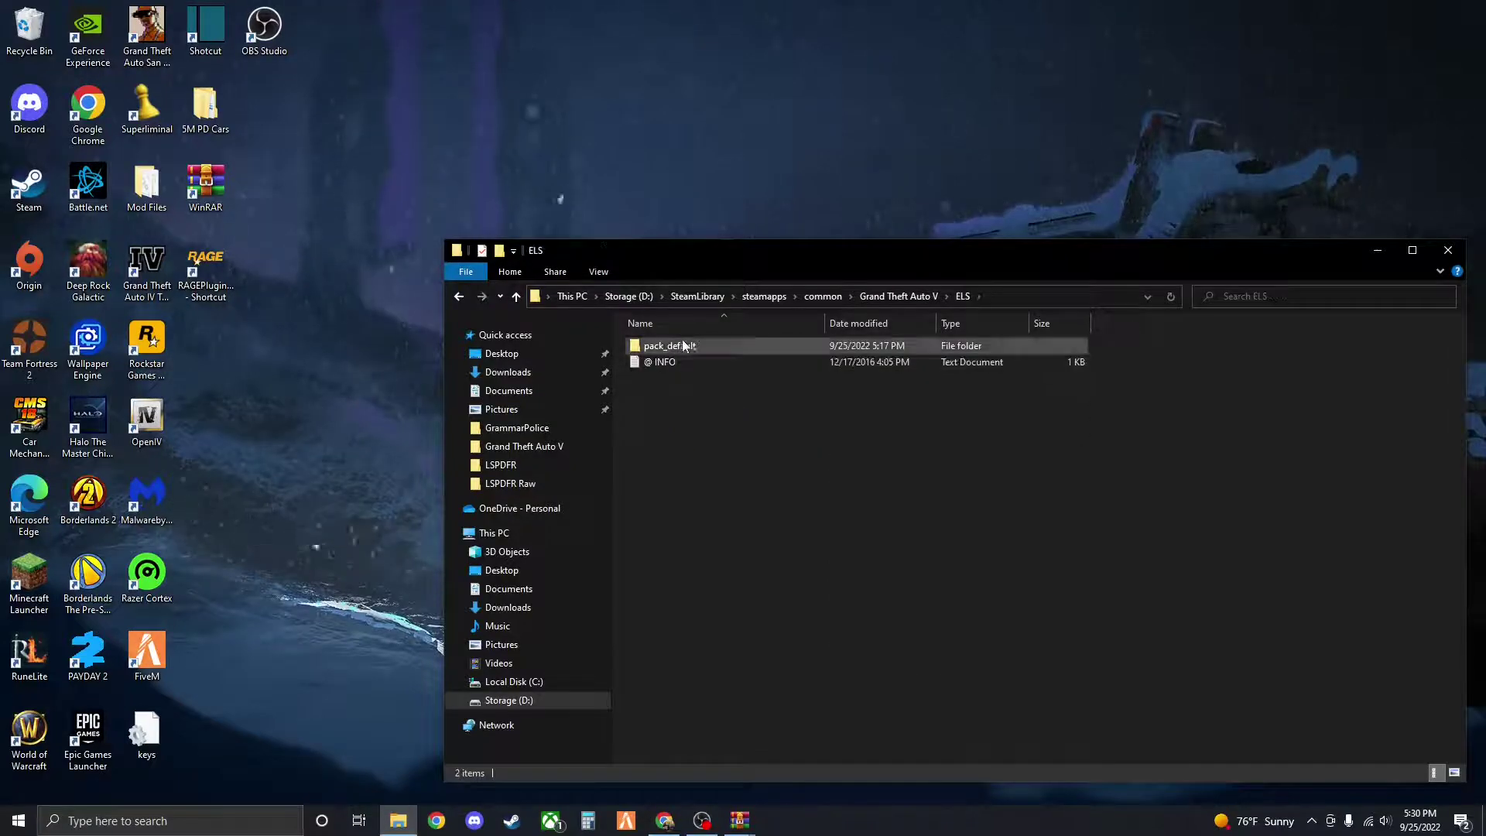
double_click(680, 346)
left_click(675, 396)
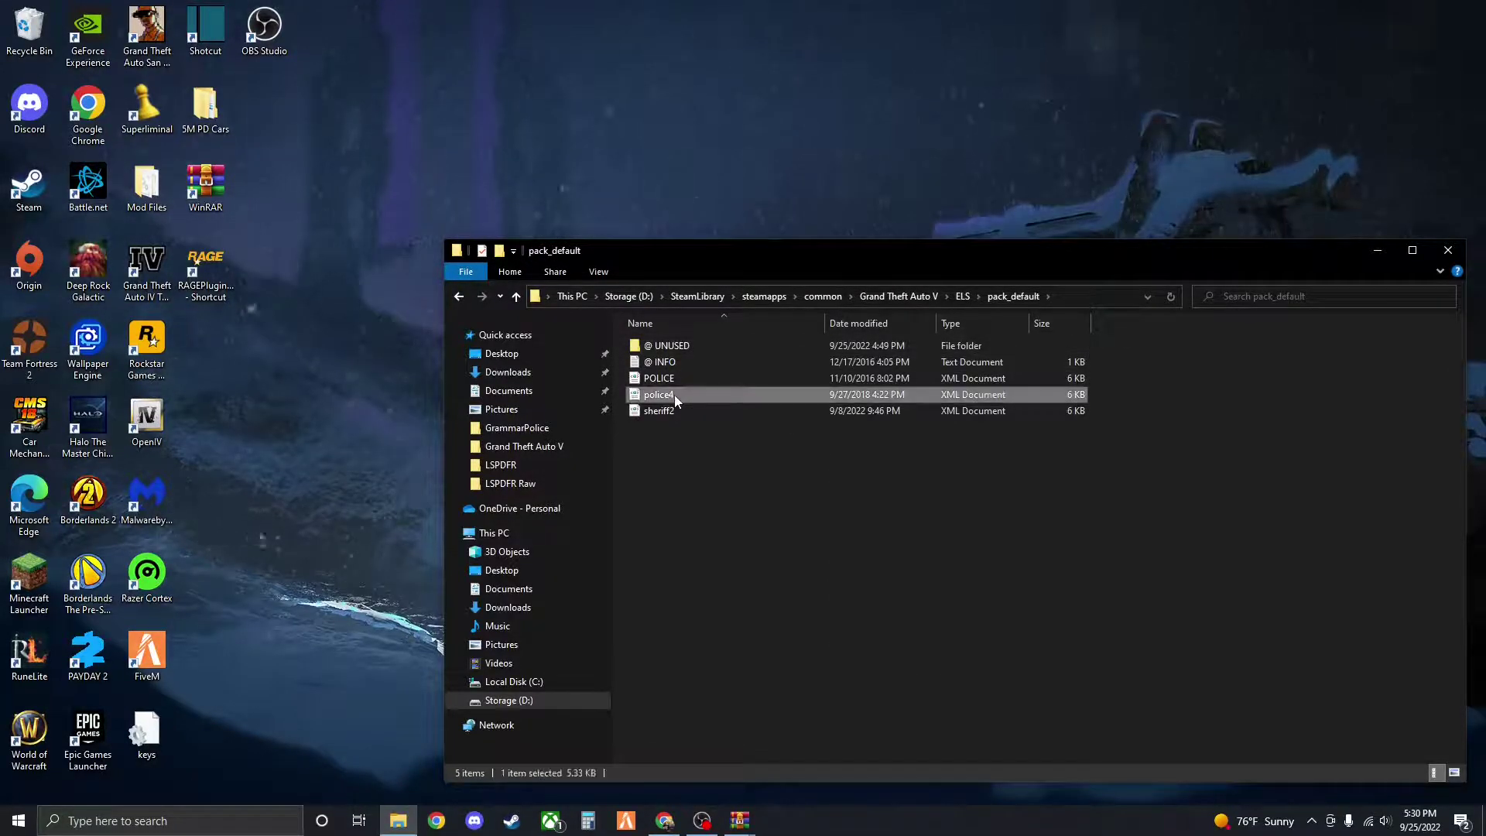
left_click(672, 395)
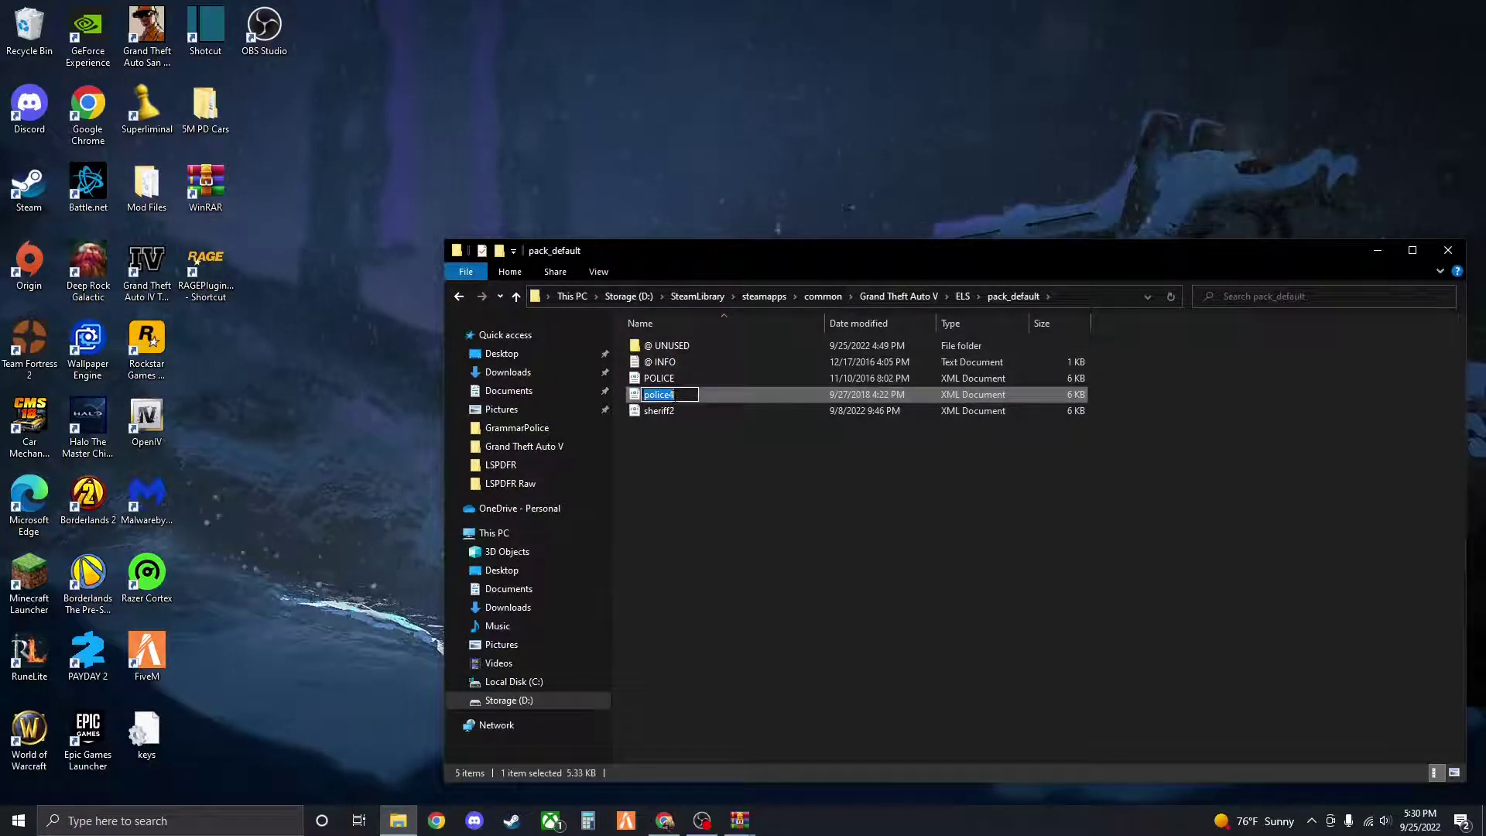
key("BackSpace")
type("3")
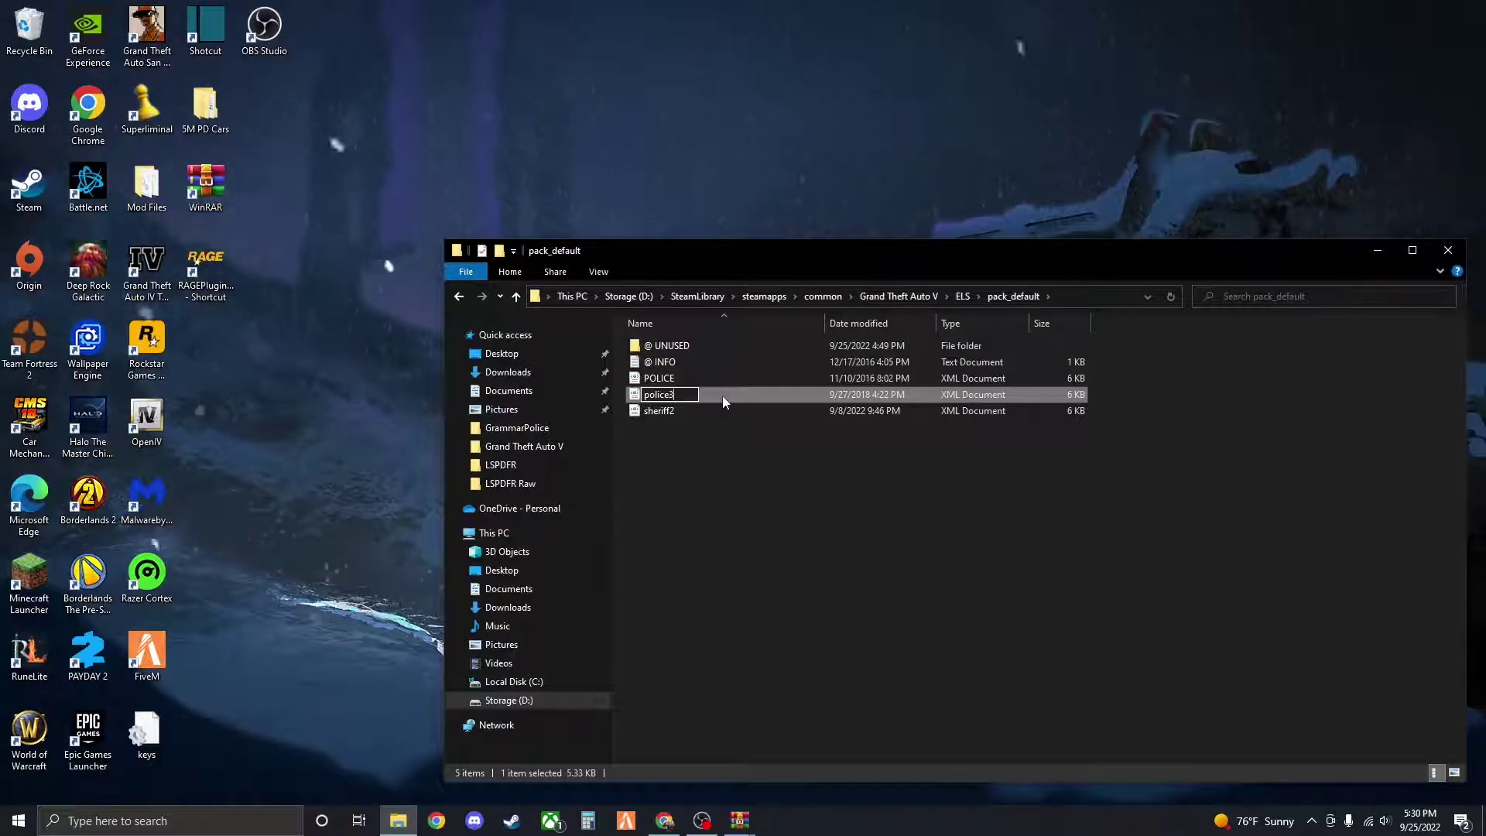
key("Return")
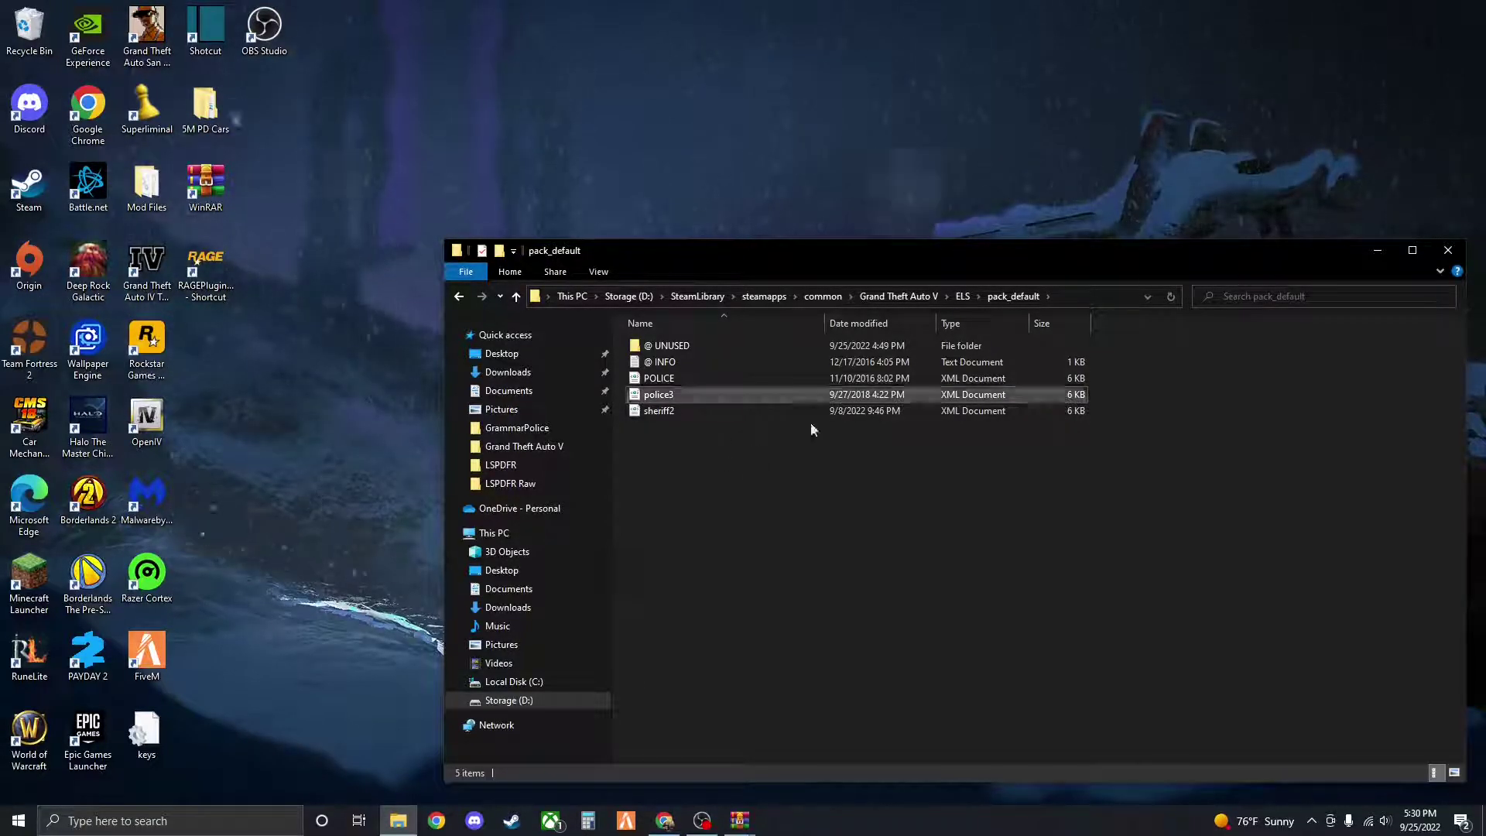
Switch to OpenIV for the Windows version of Grand Theft Auto V and open mods\update\x64\dlcpacks\patchday20ng\dlc.rpf\x64\levels\gta5\vehicles.rpf
double_click(162, 430)
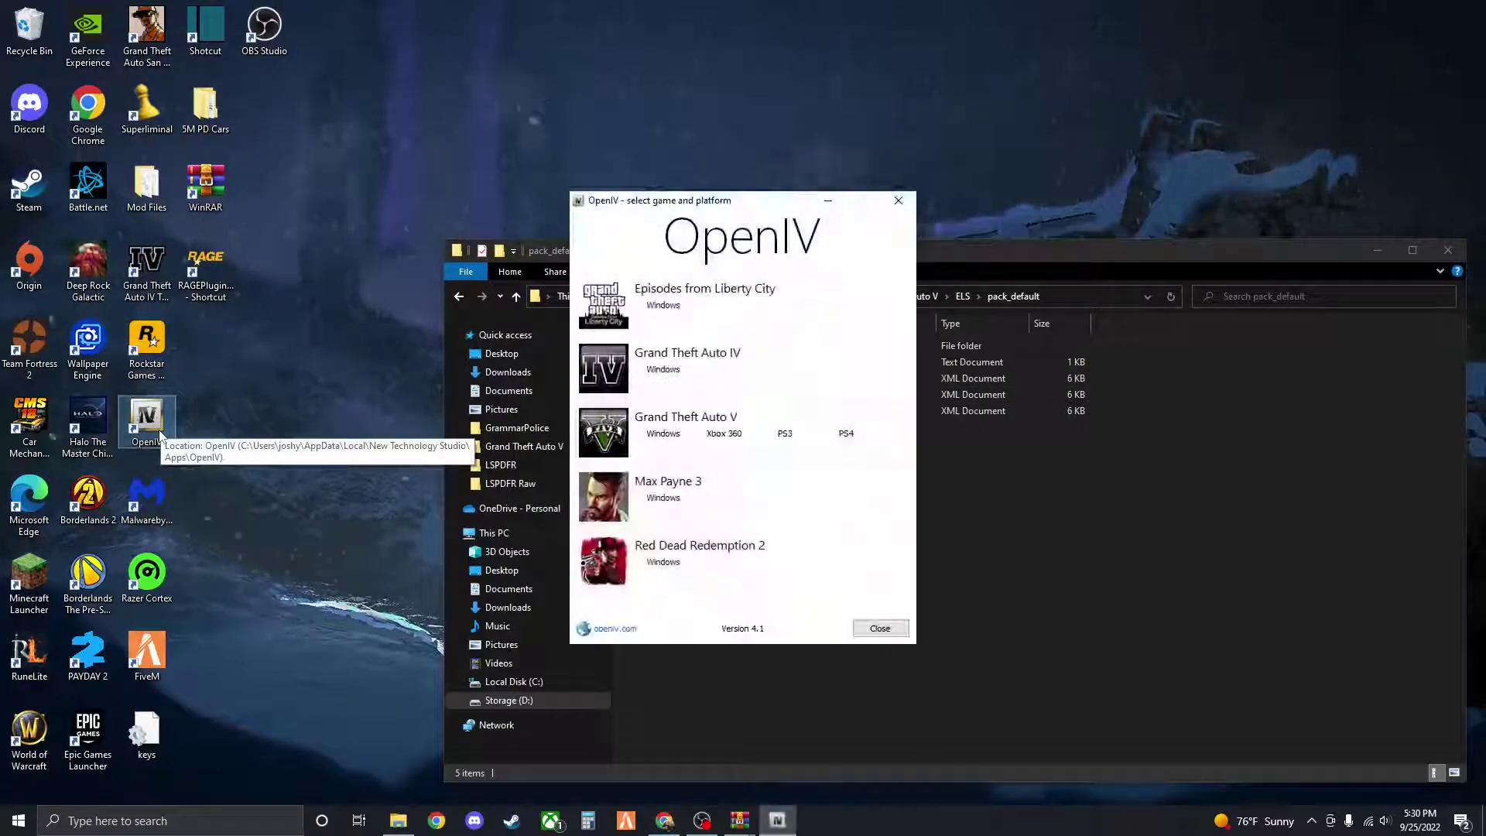
left_click(666, 434)
double_click(541, 354)
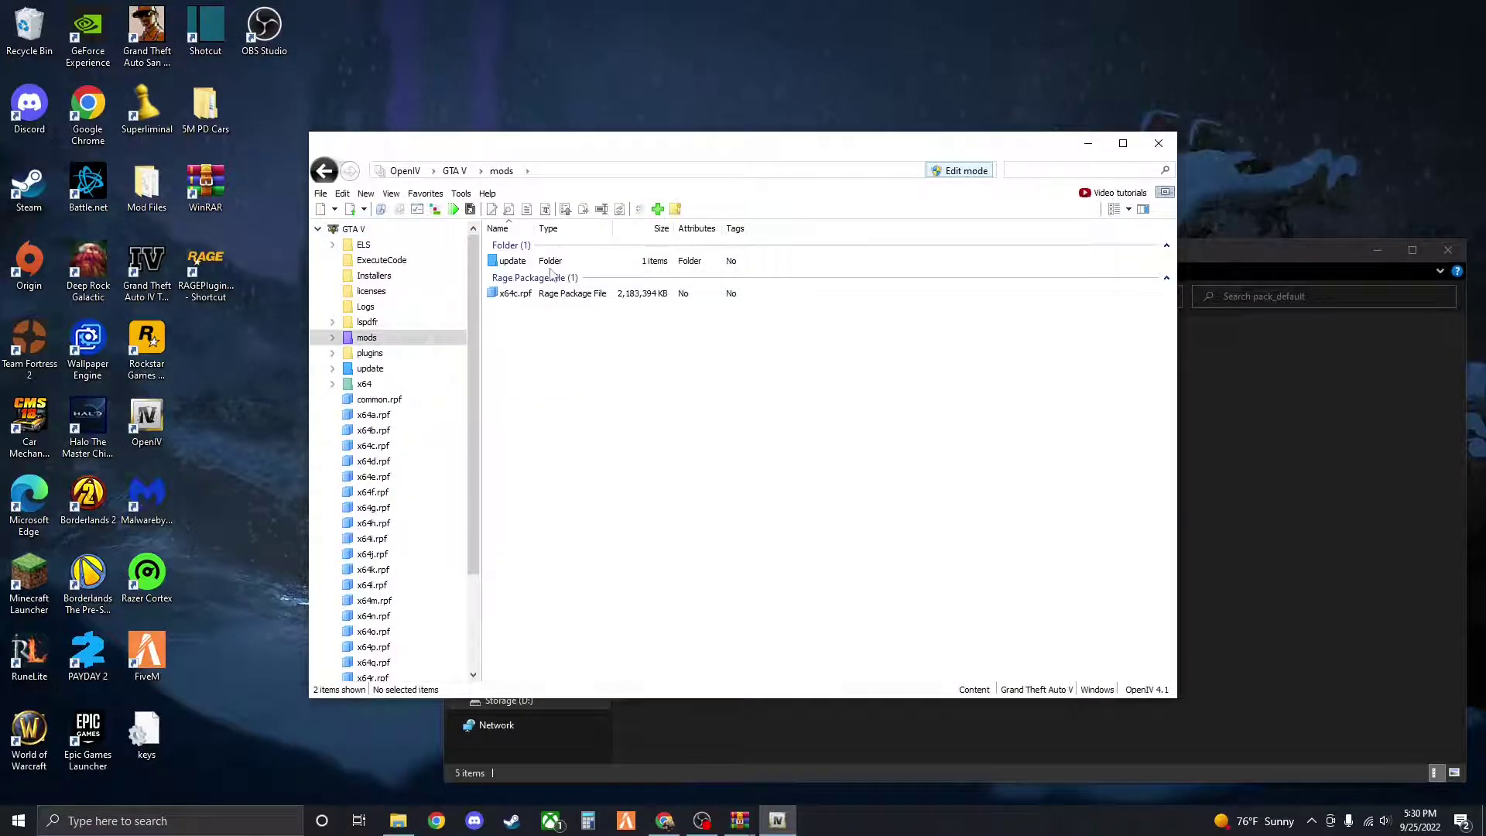
double_click(542, 261)
double_click(542, 262)
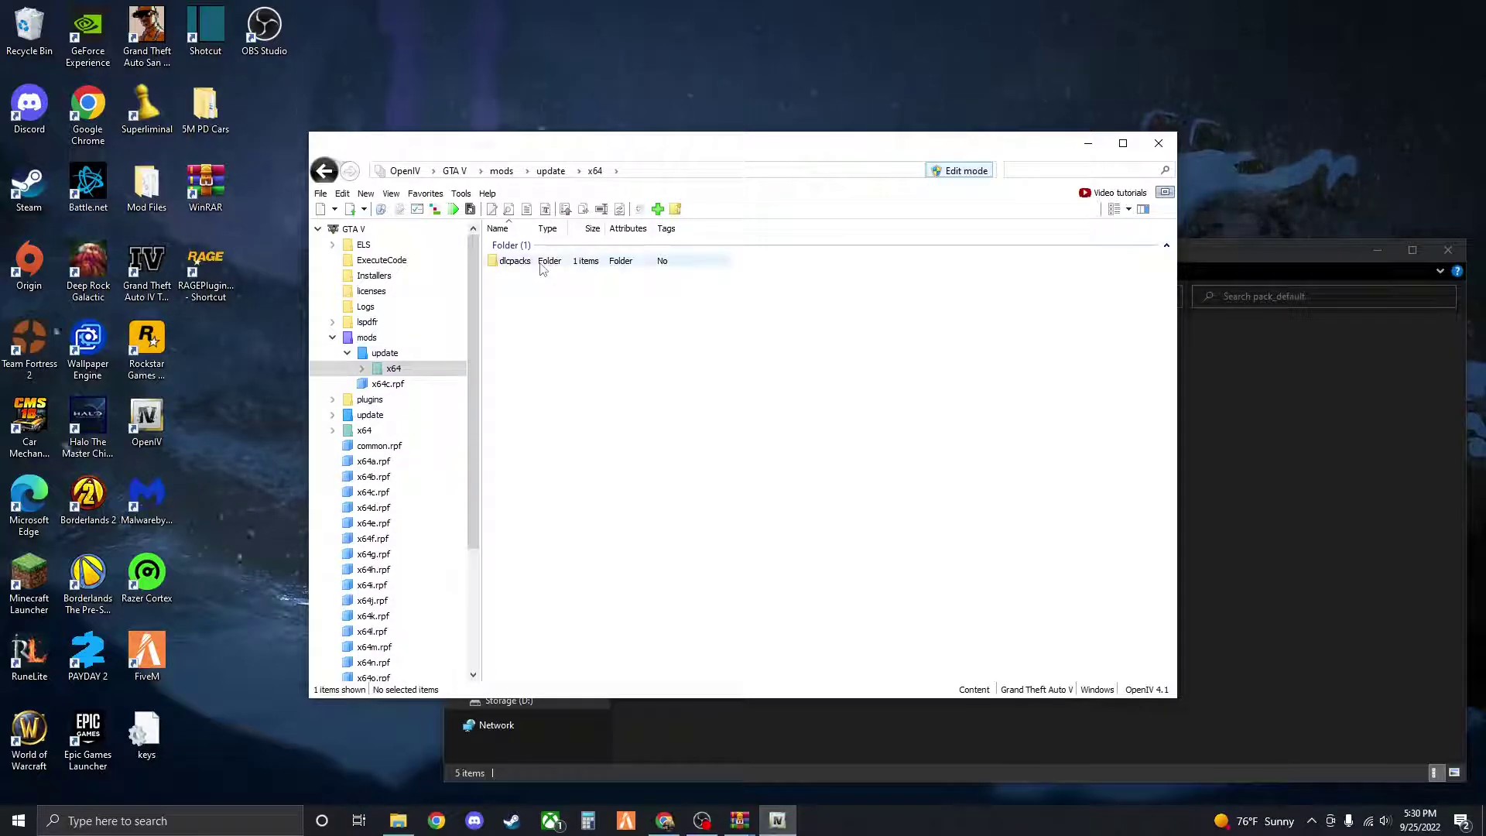
double_click(542, 262)
double_click(542, 262)
double_click(542, 262)
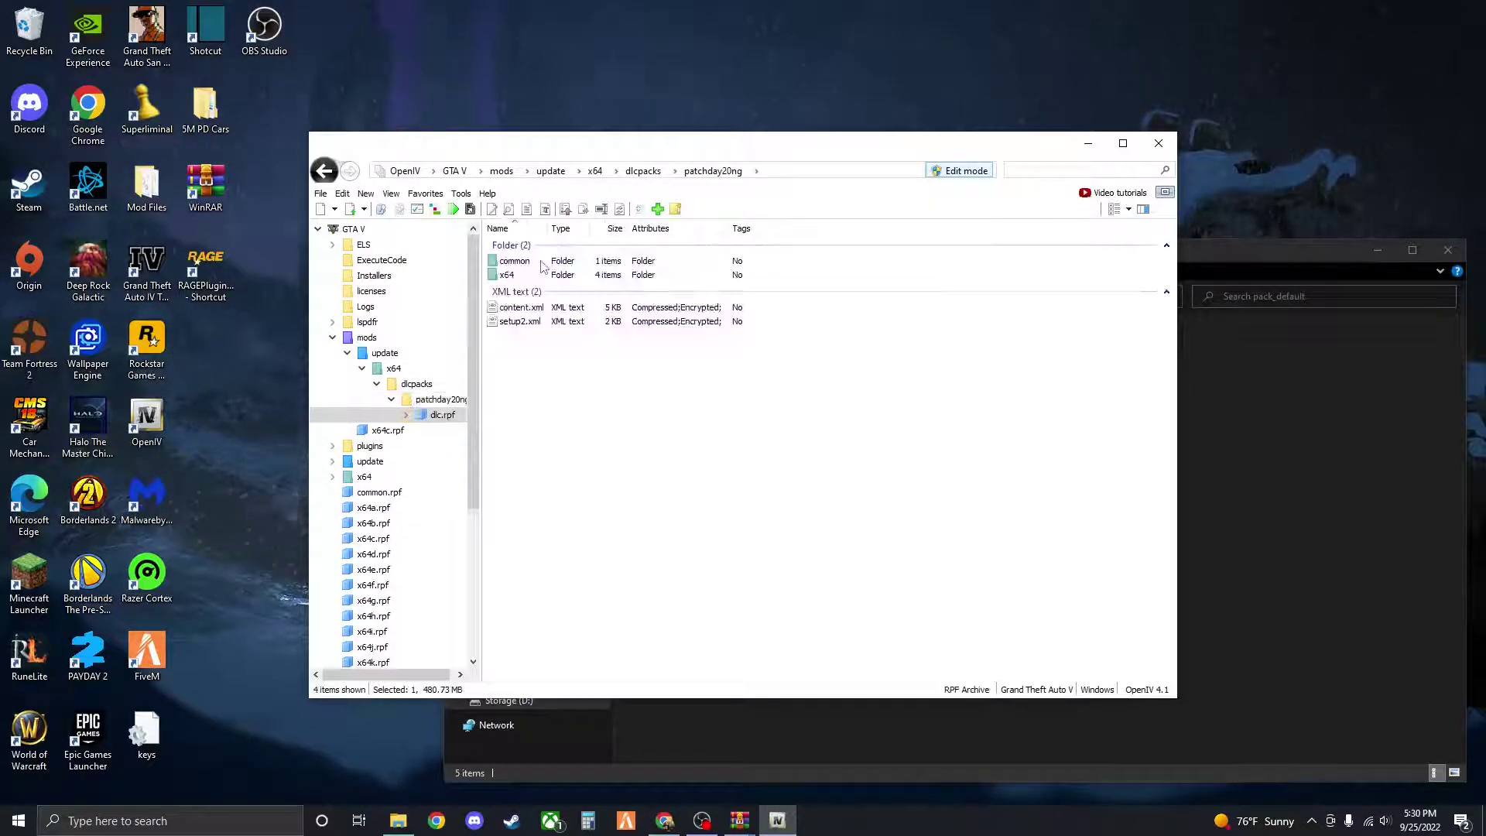
double_click(533, 275)
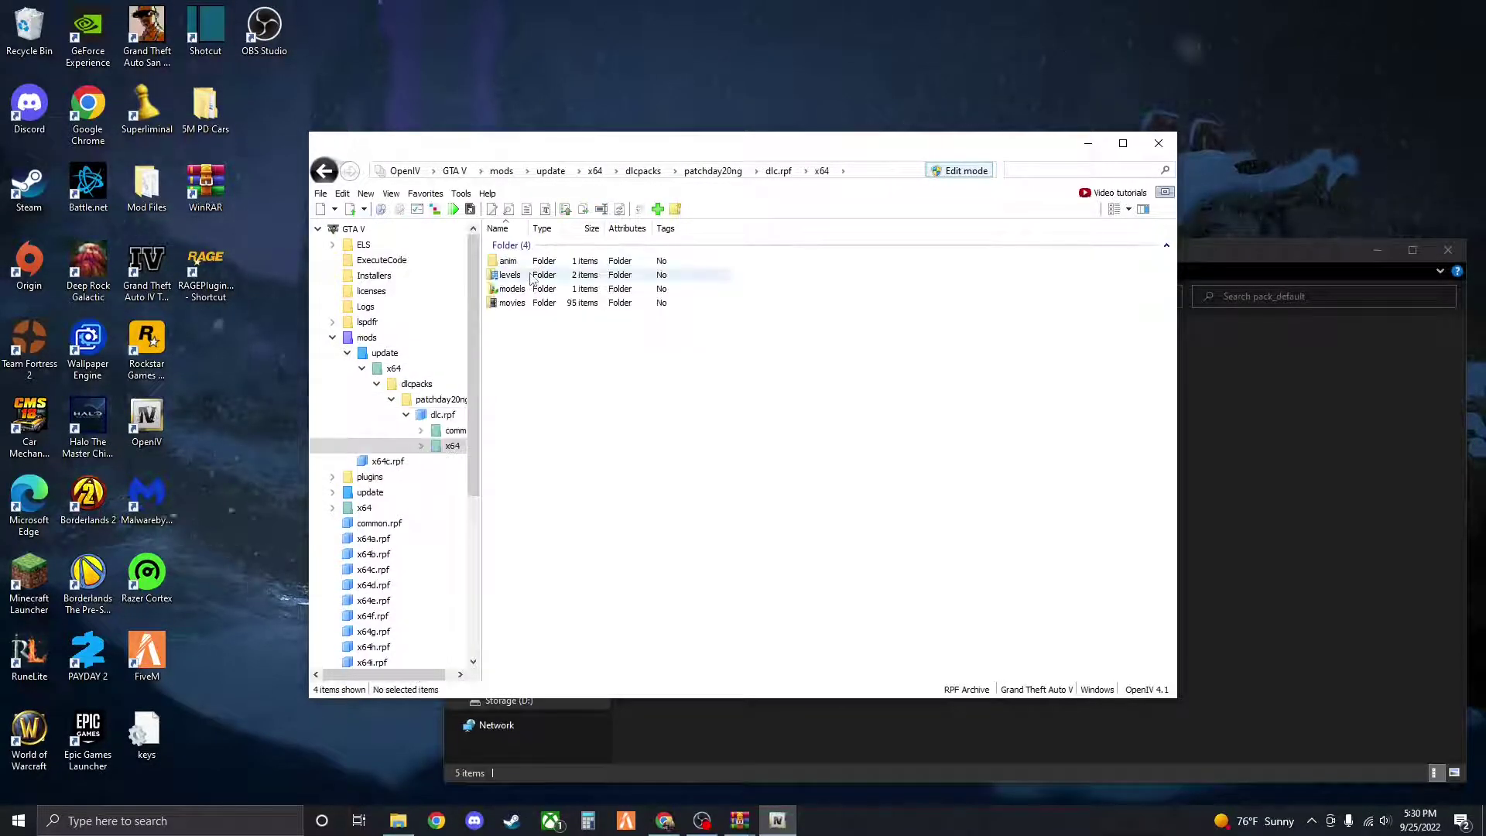
double_click(511, 274)
double_click(533, 261)
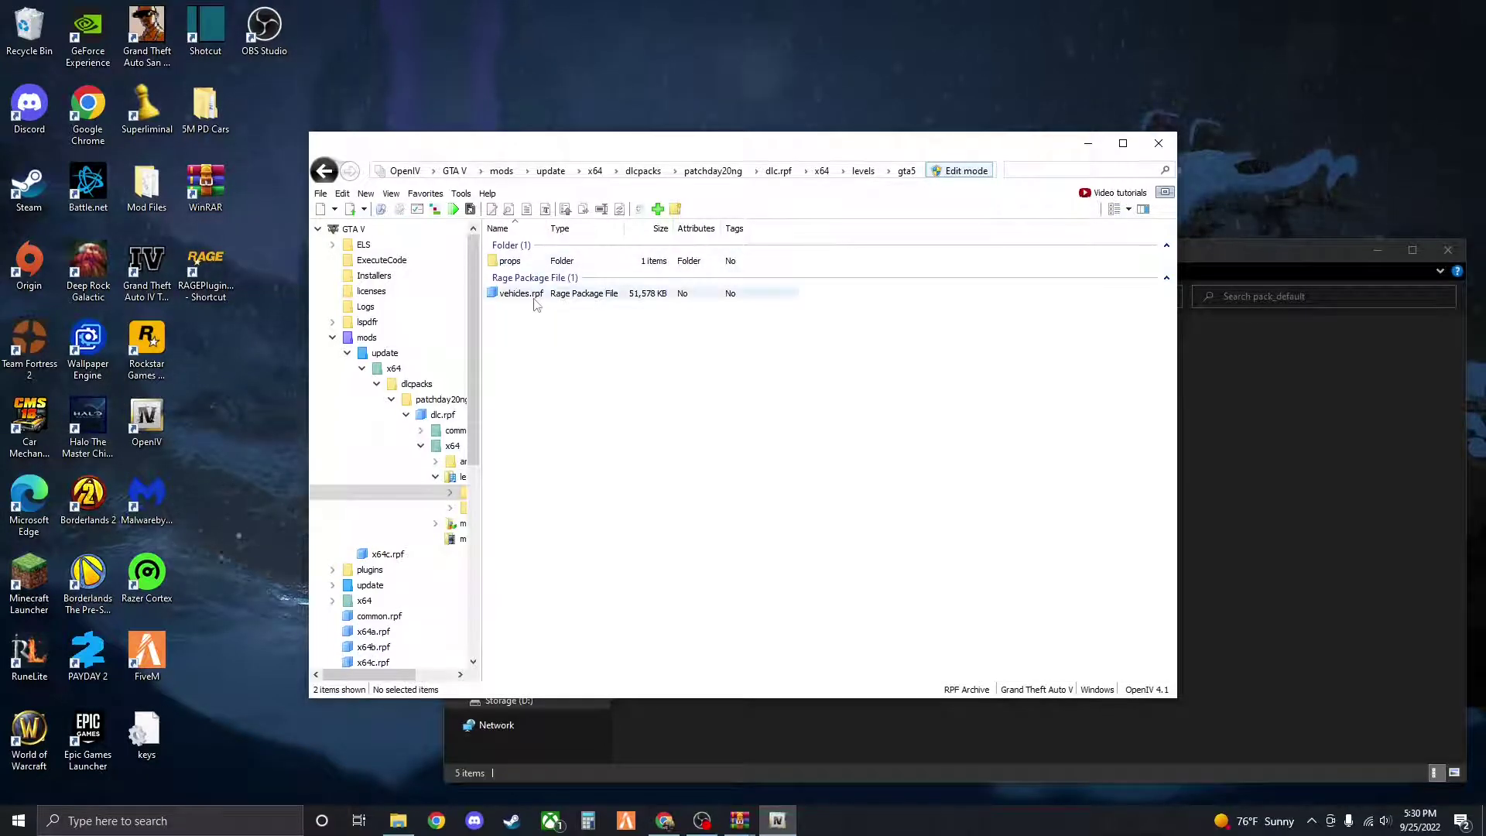
double_click(534, 295)
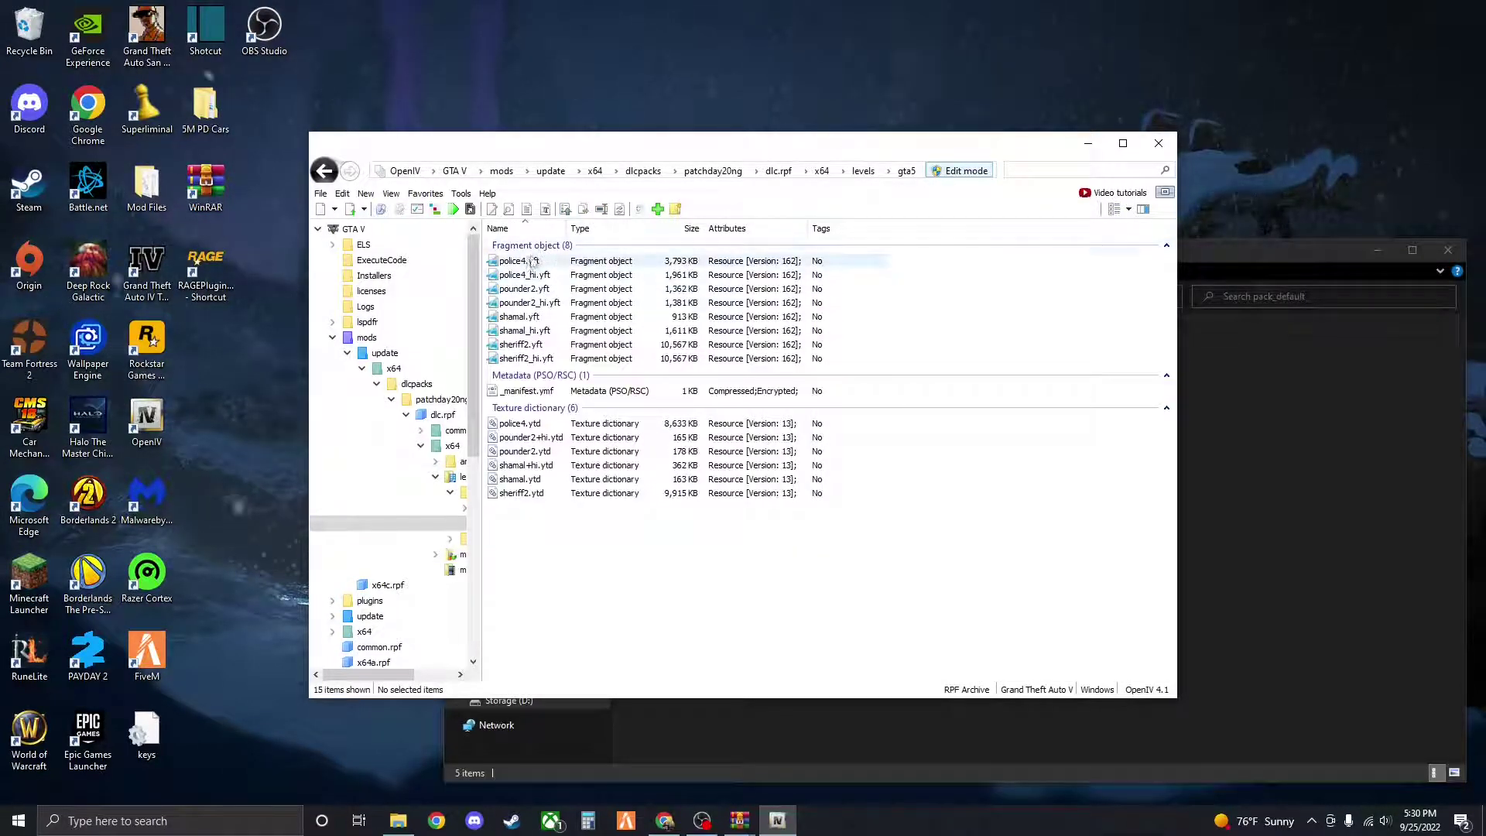
Rename the fragment objects police4.yft and police4_hi.yft to police3.yft and police3_hi.yft
left_click(530, 264)
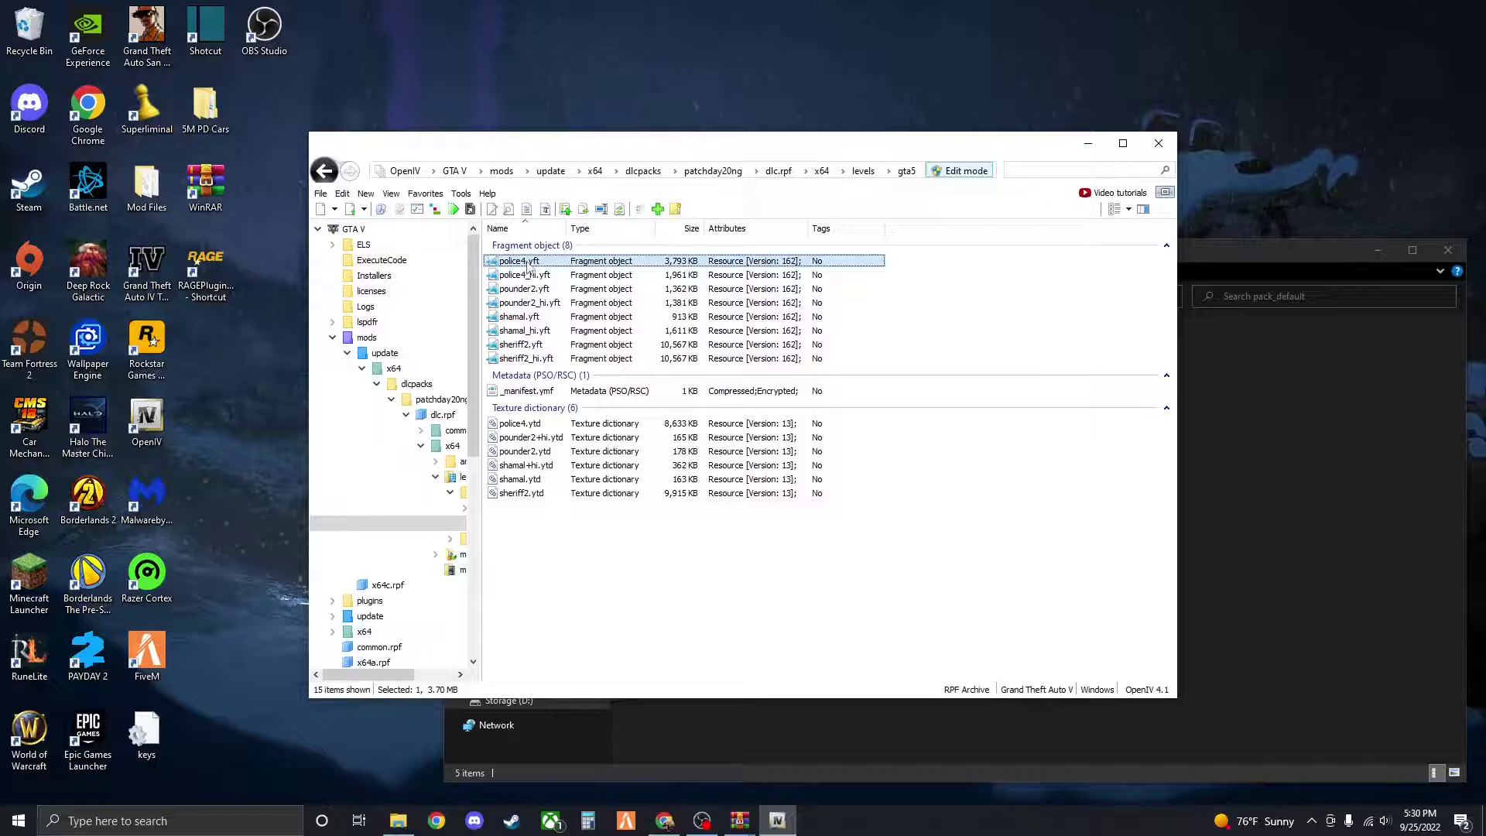
left_click(528, 264)
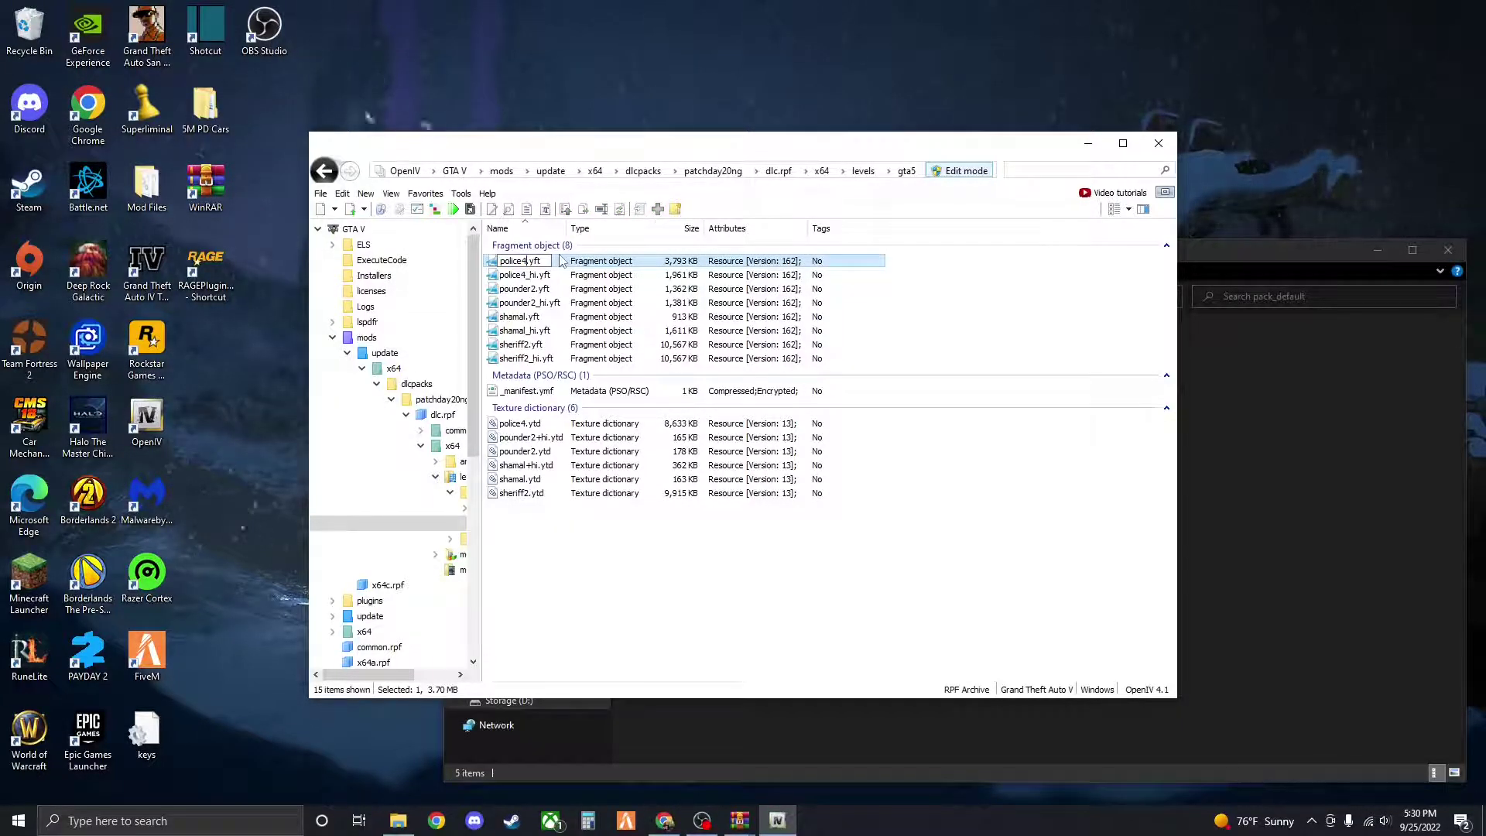
key("BackSpace")
type("3")
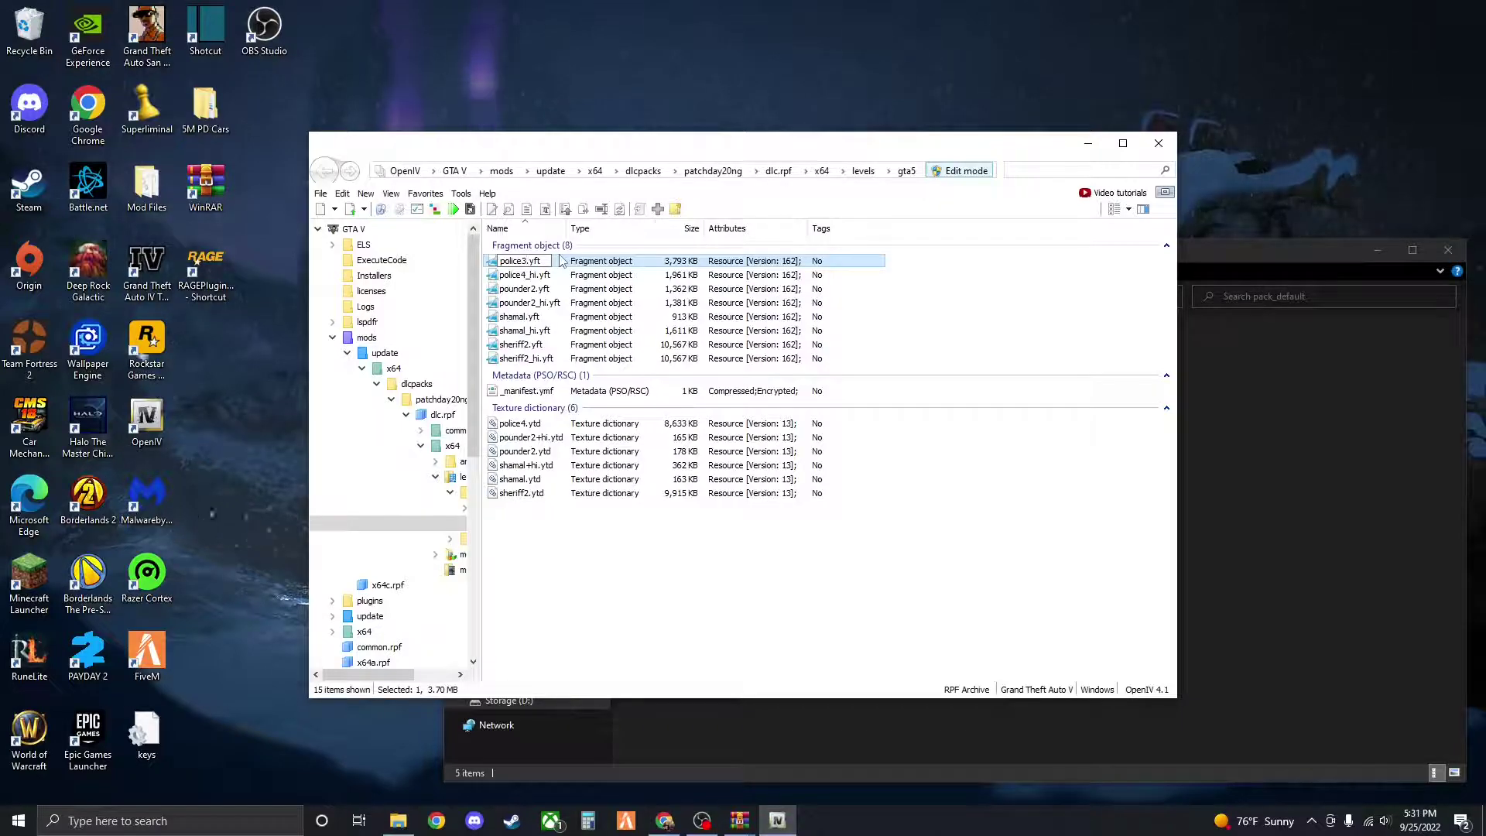
left_click(527, 276)
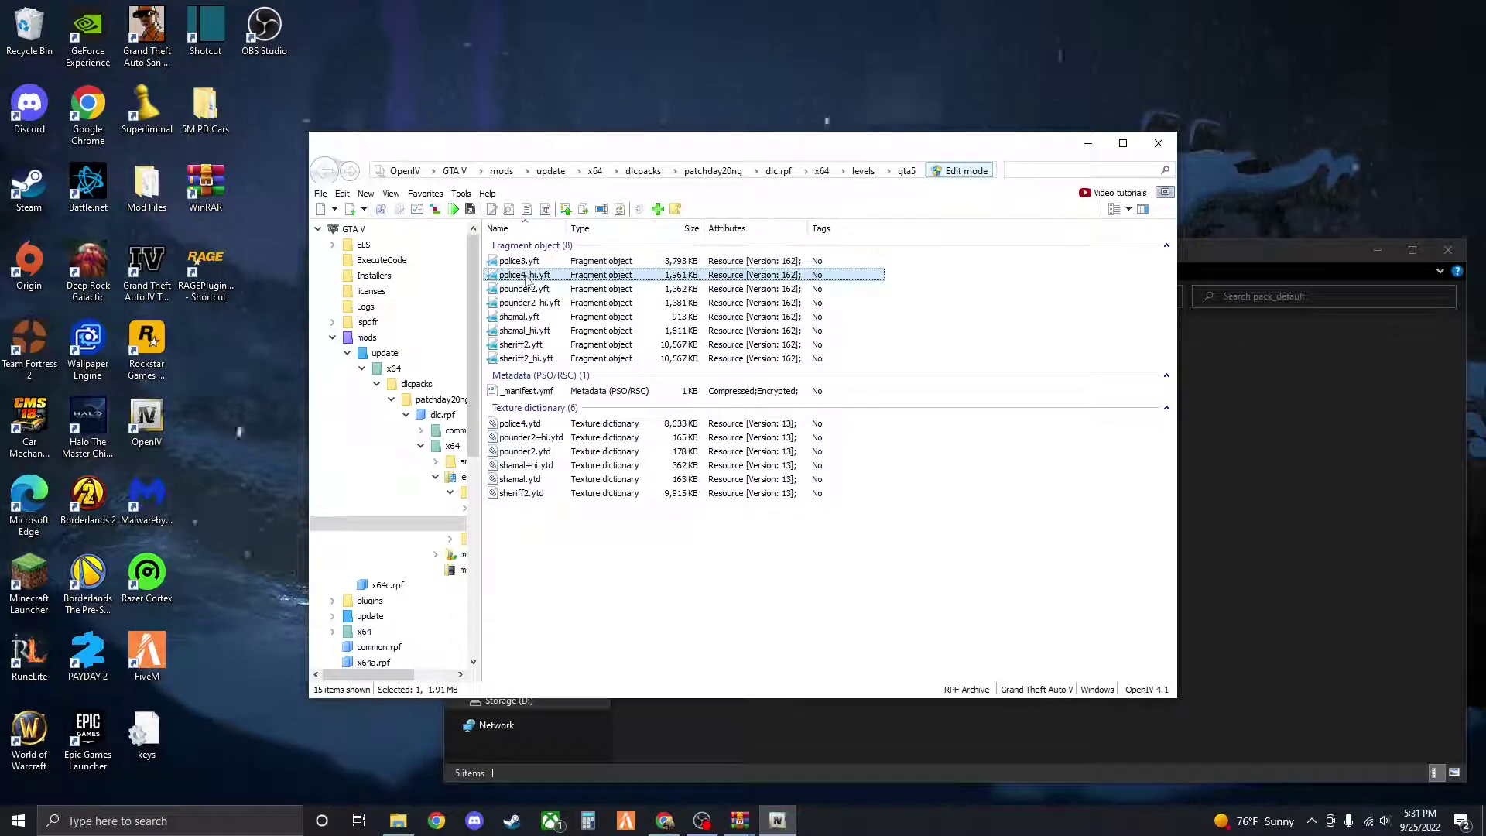
left_click(526, 276)
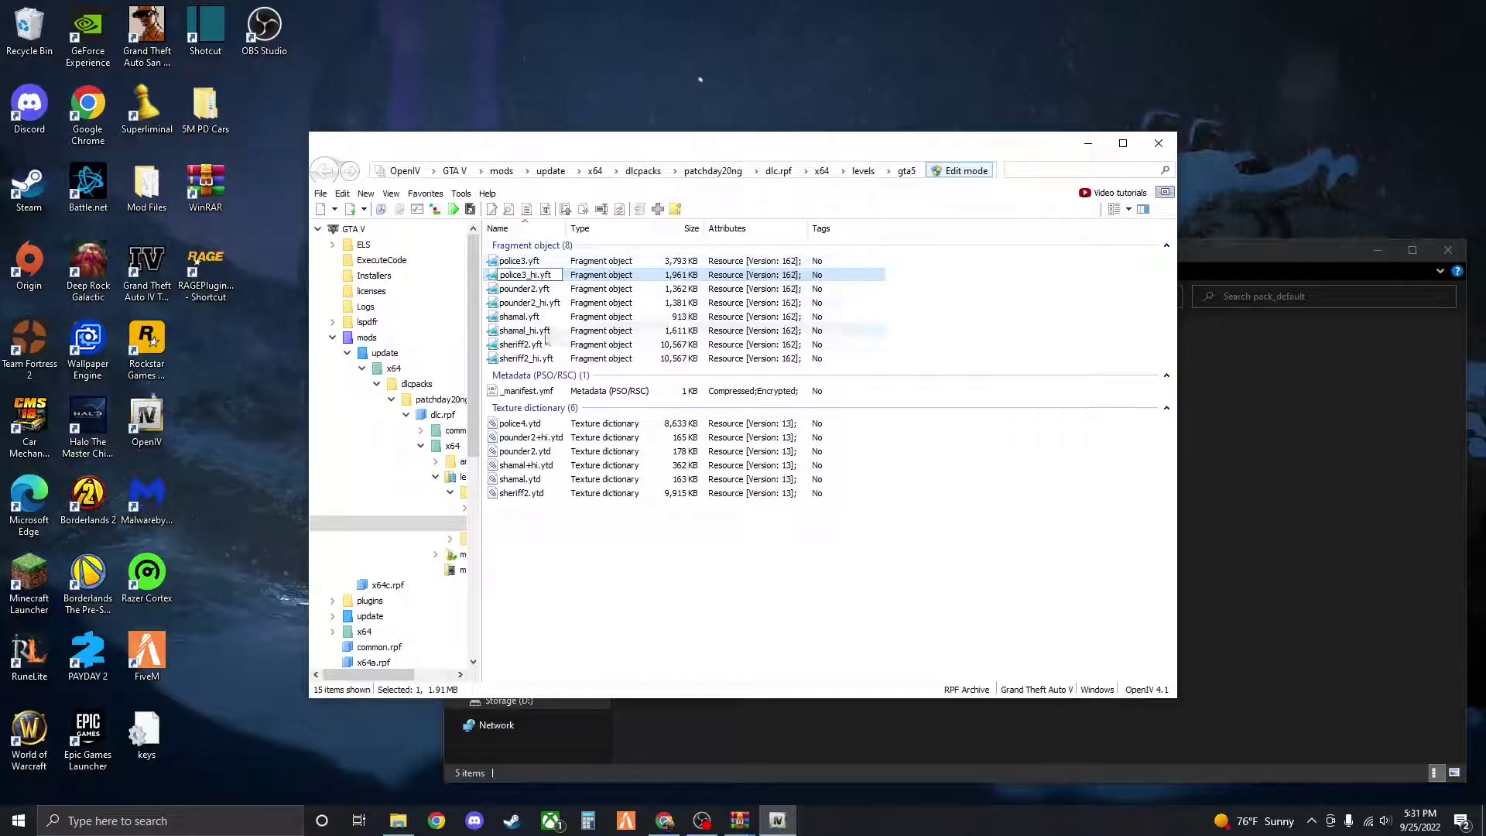
Rename the texture dictionary police4.ytd to police3.ytd and close OpenIV
left_click(527, 426)
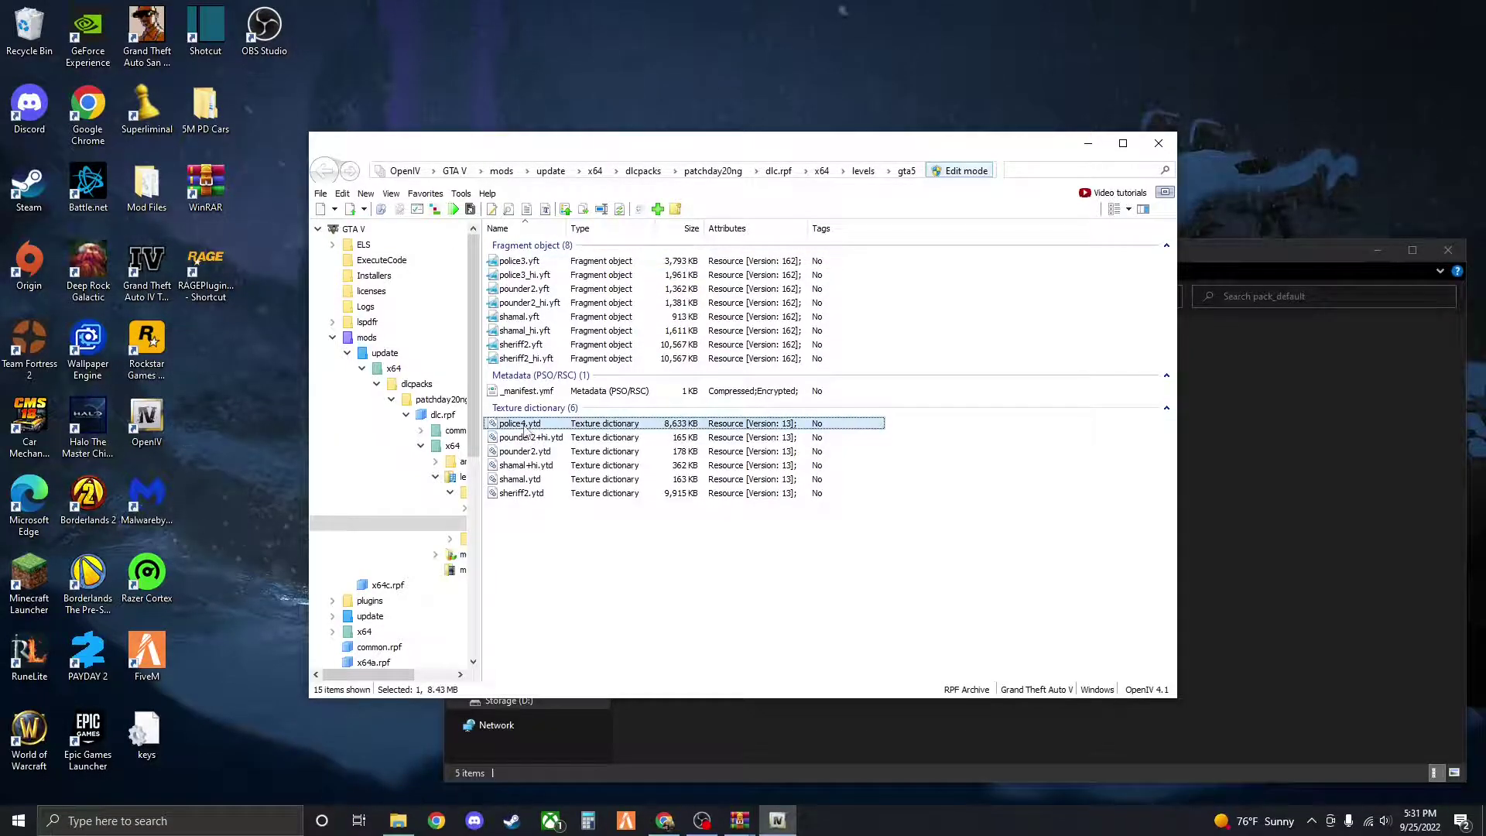
left_click(526, 425)
key("BackSpace")
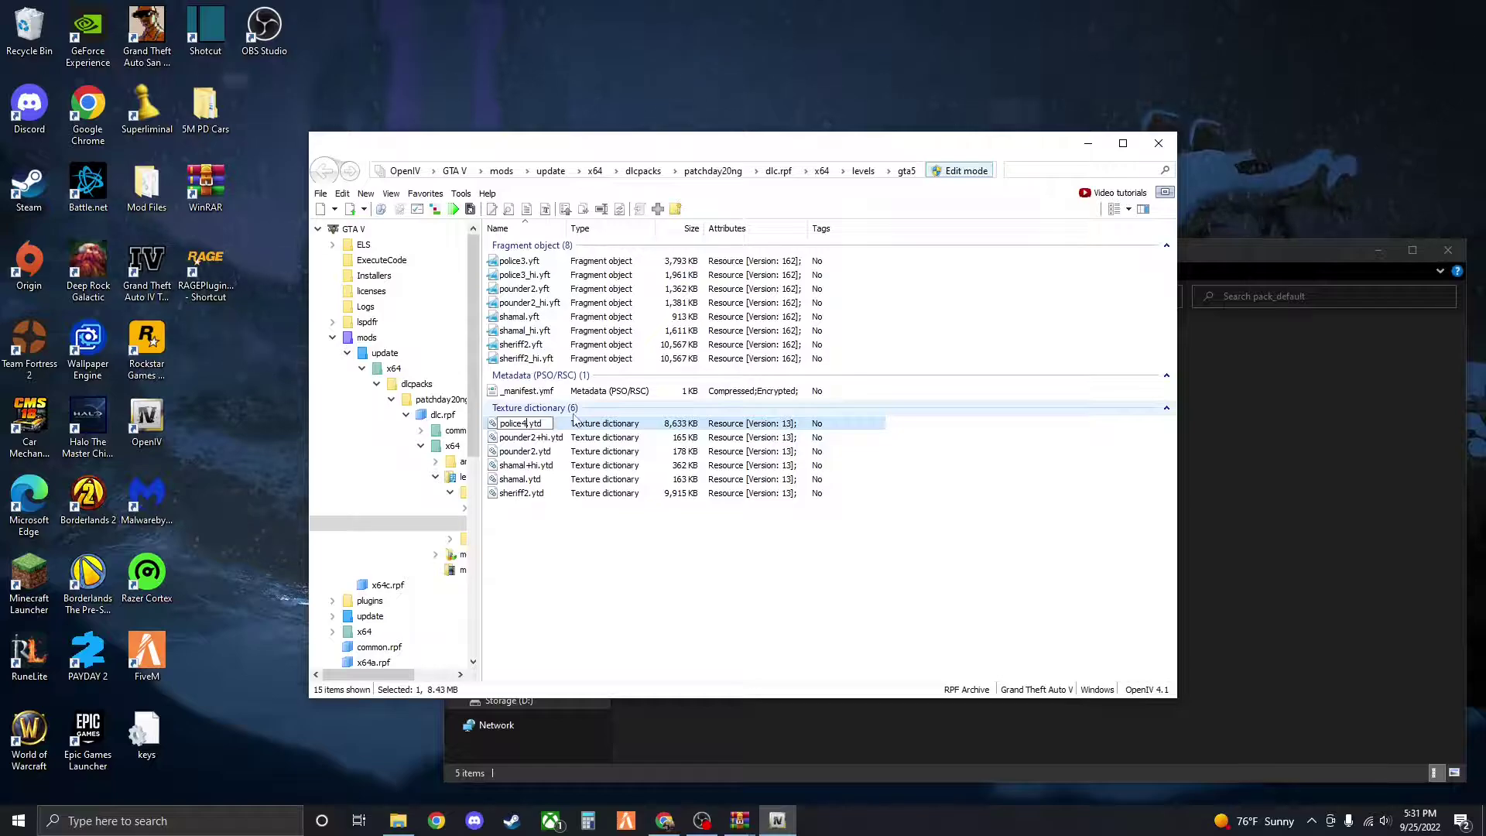
key("Return")
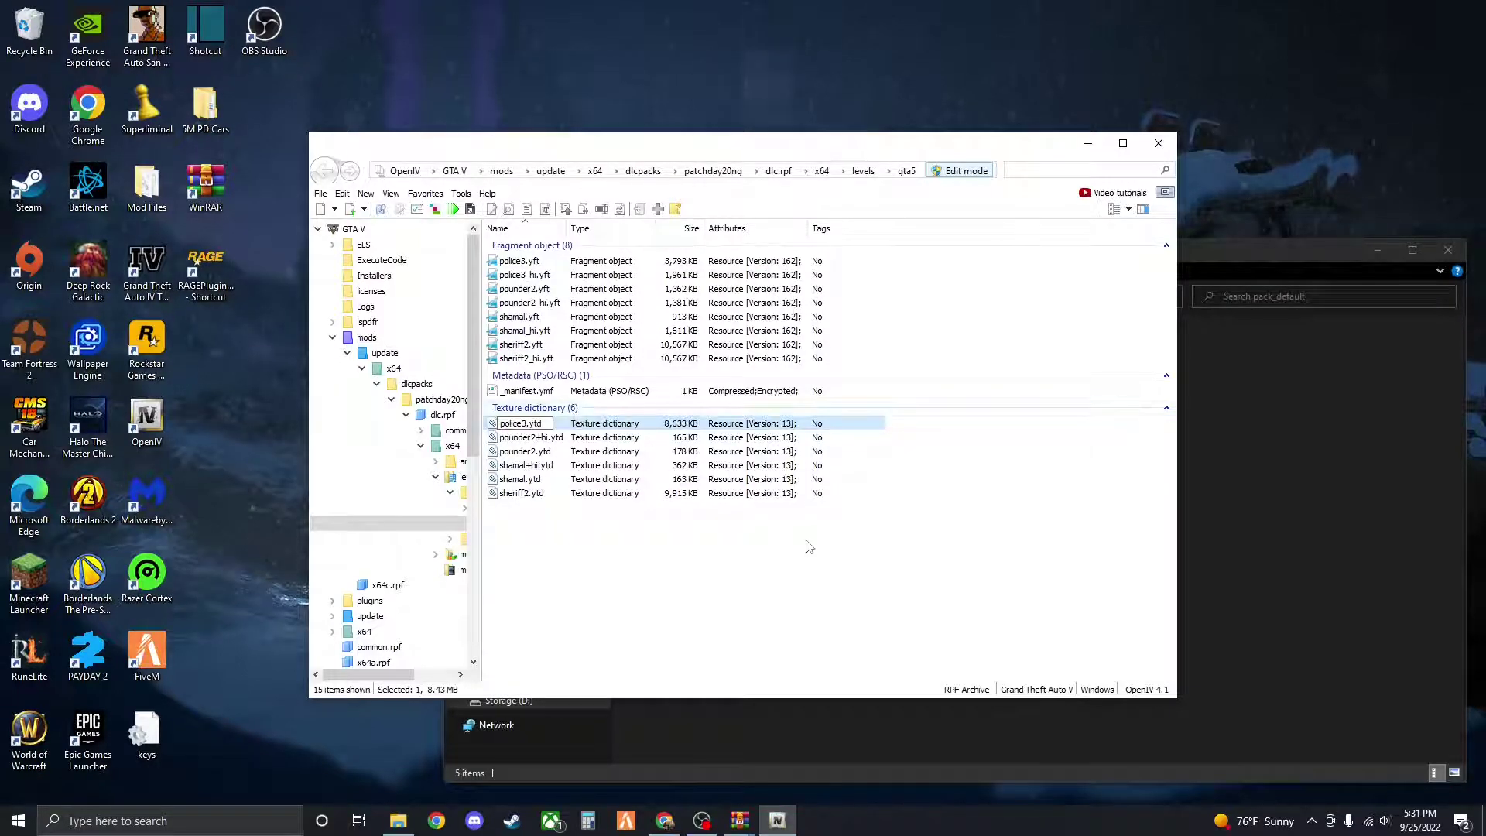
left_click(1159, 144)
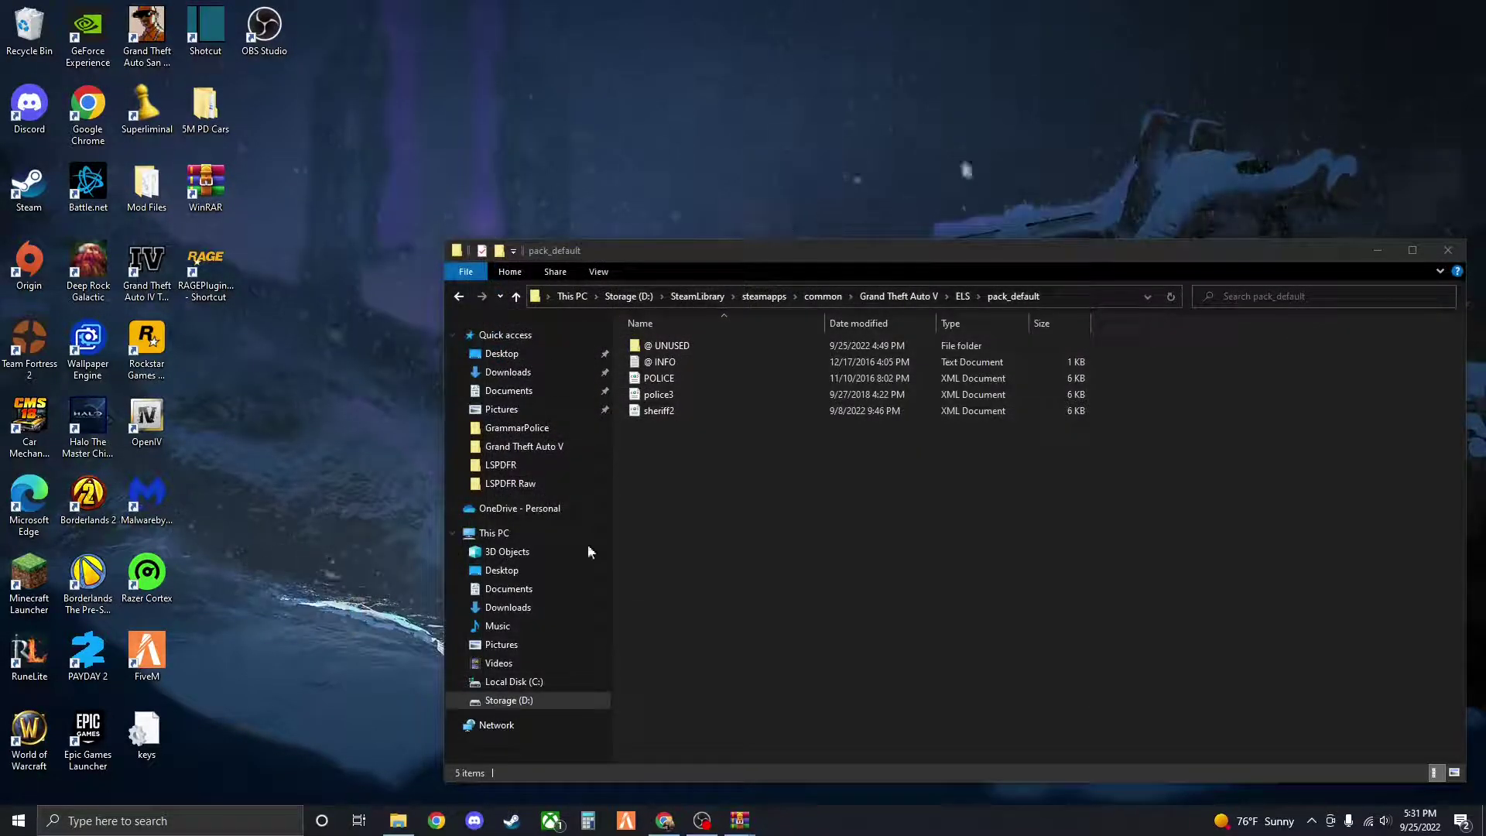
Launch Grand Theft Auto V through RAGE Plugin Hook and go on duty at the Downtown Police Station
double_click(207, 273)
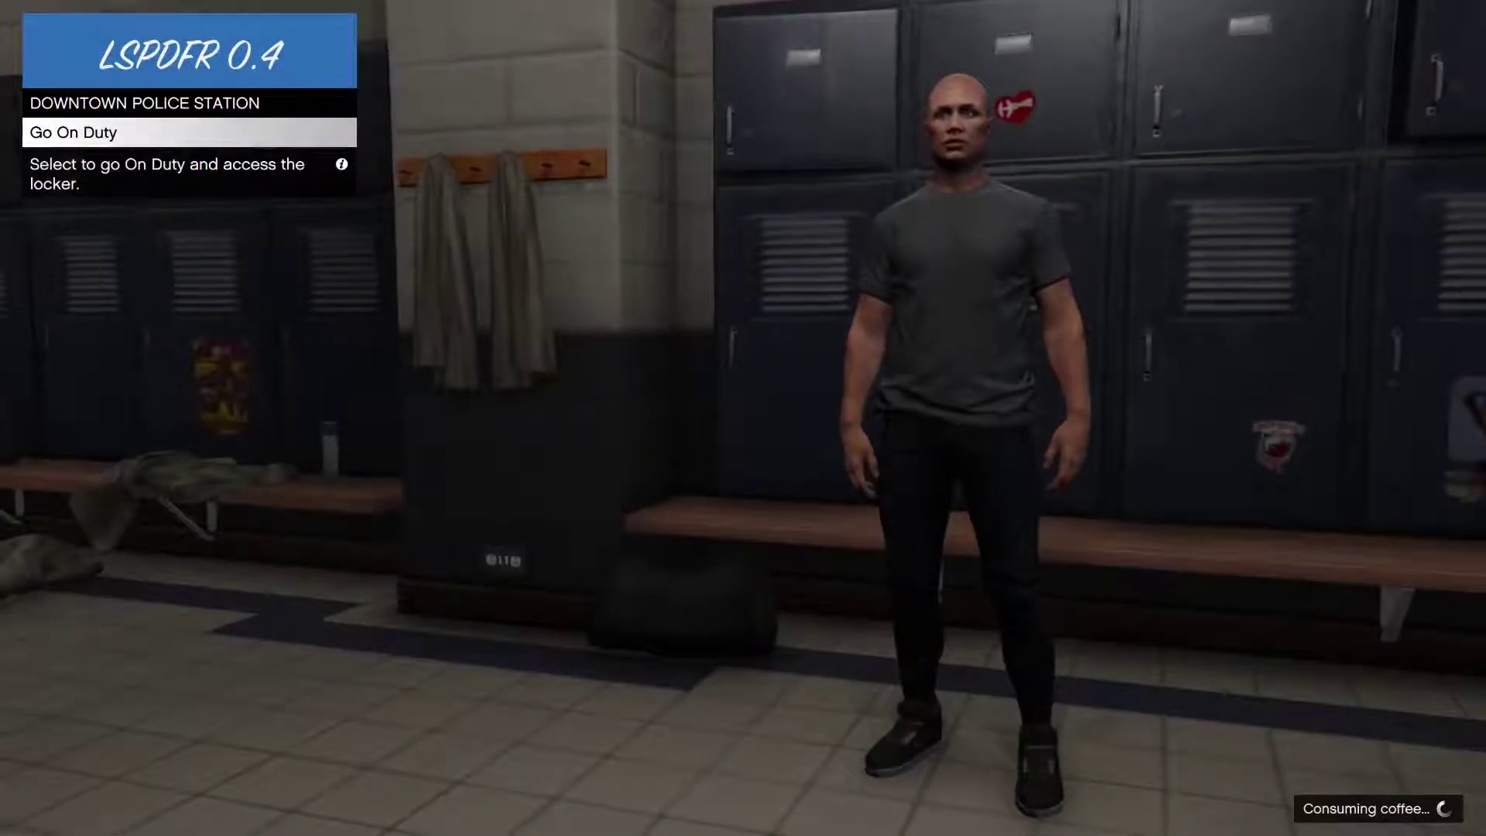
key("Return")
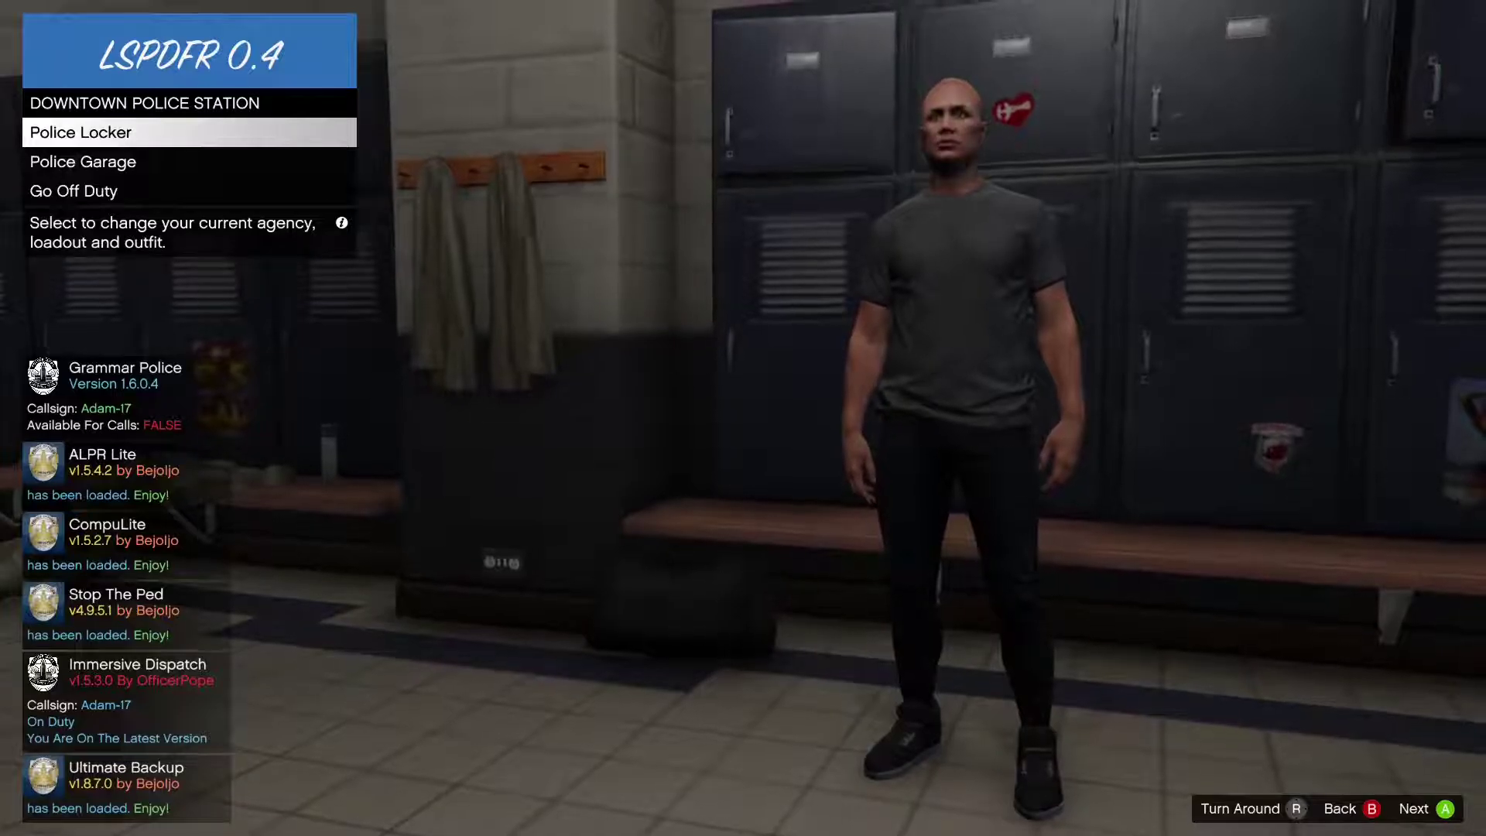
In the police locker, choose the outfit The Cop for the LSPD character and confirm it
key("Return")
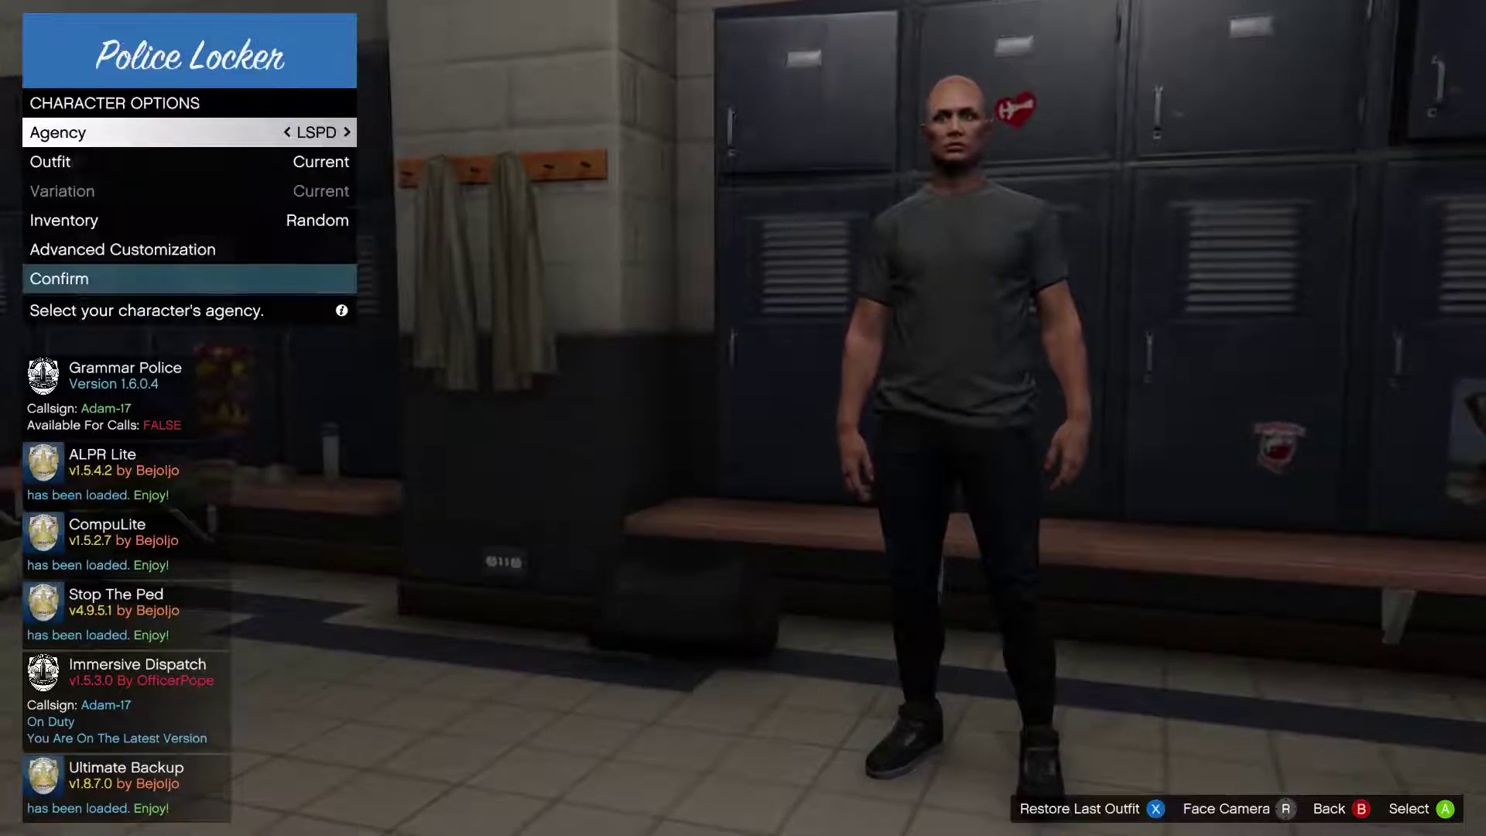
key("Down")
key("Right")
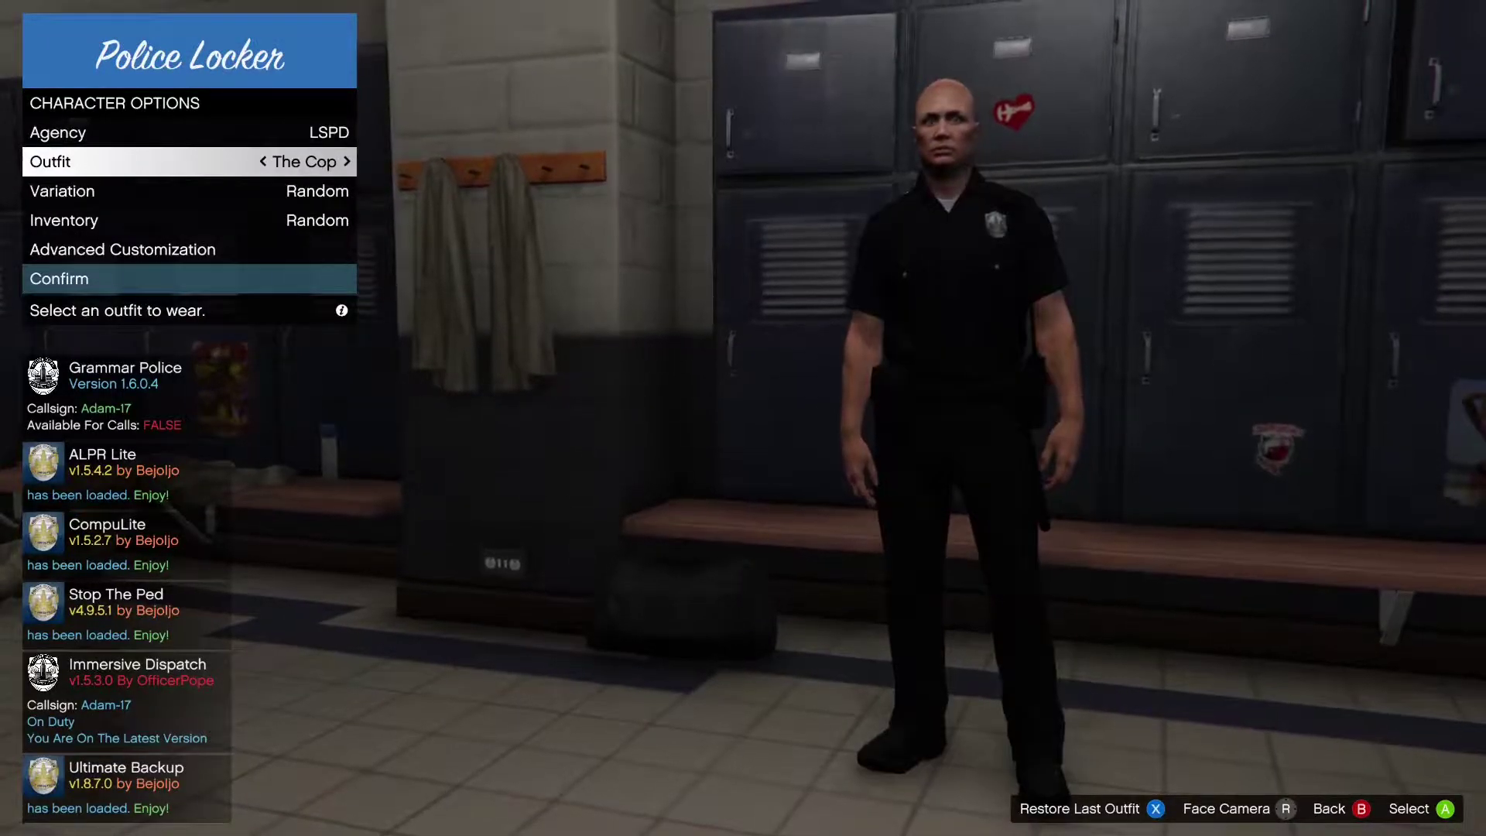
key("Down")
key("Down")
key("Down")
key("Down")
key("Return")
Enter the police garage and choose the Police Interceptor as the LSPD vehicle model
key("Down")
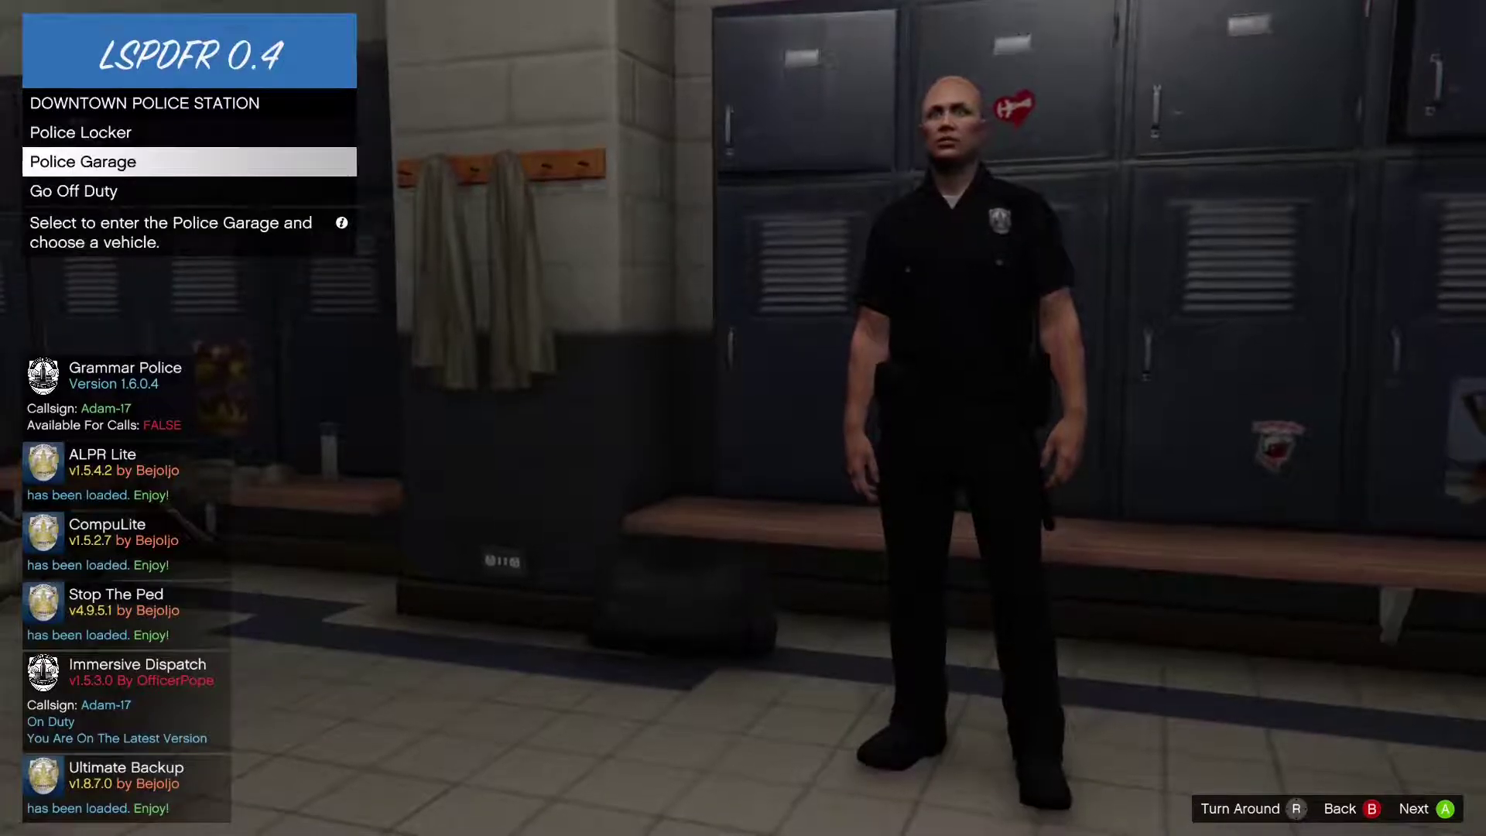
key("Return")
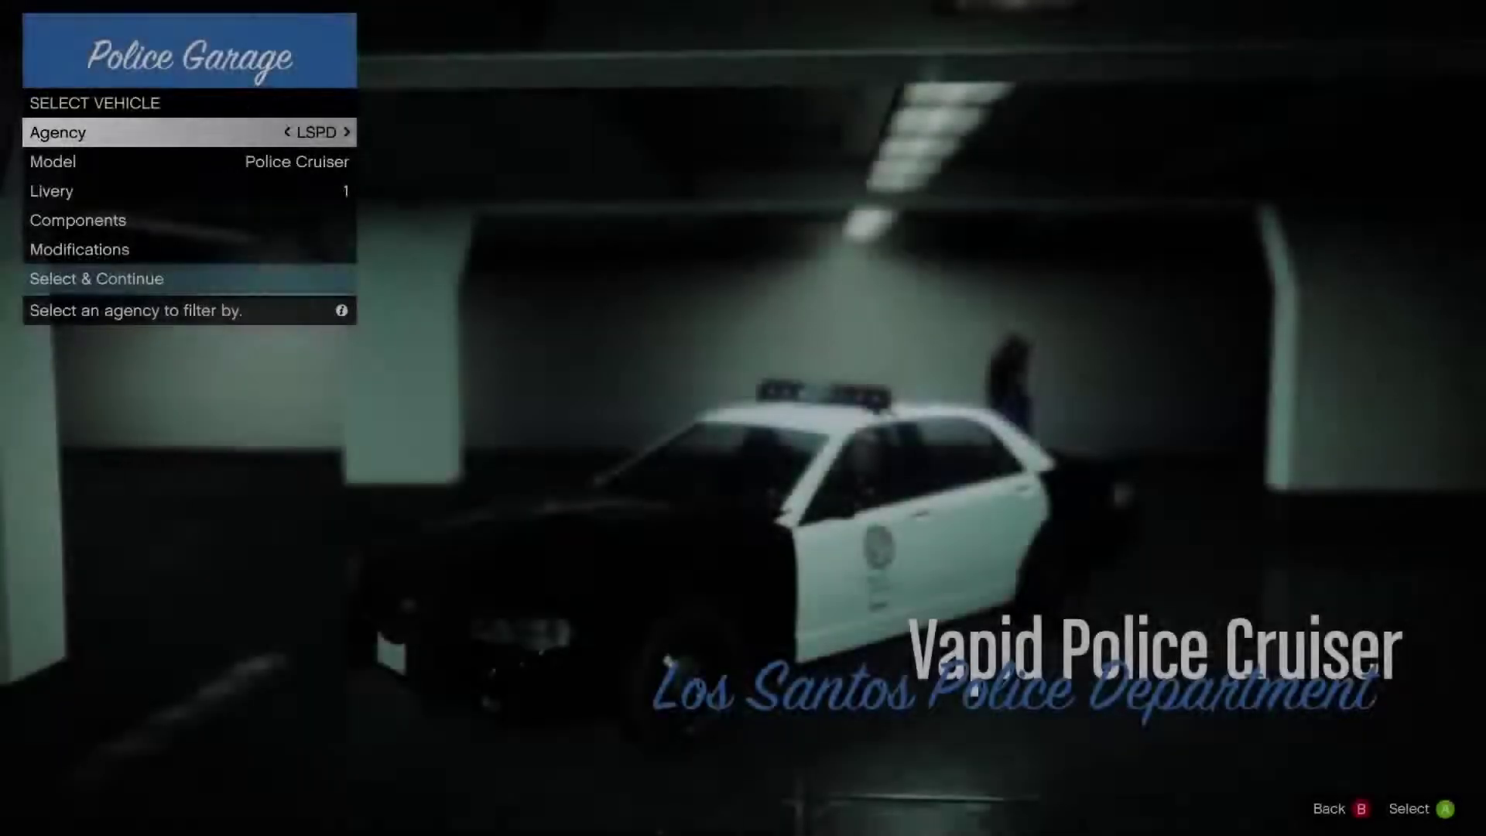
key("Down")
key("Right")
key("Right")
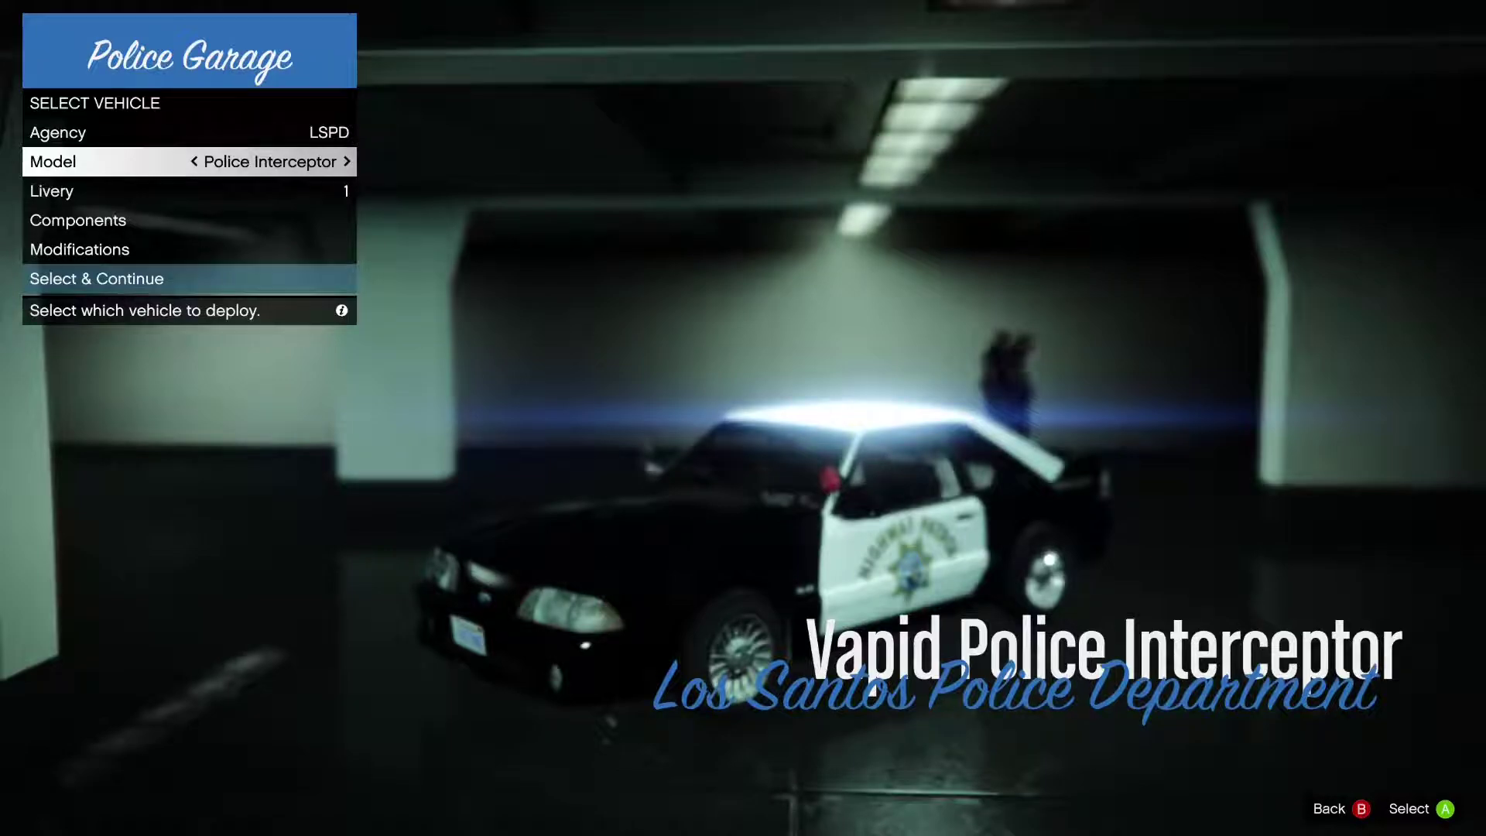
Examine the extra components available for the Police Interceptor
key("Down")
key("Down")
key("Down")
key("Down")
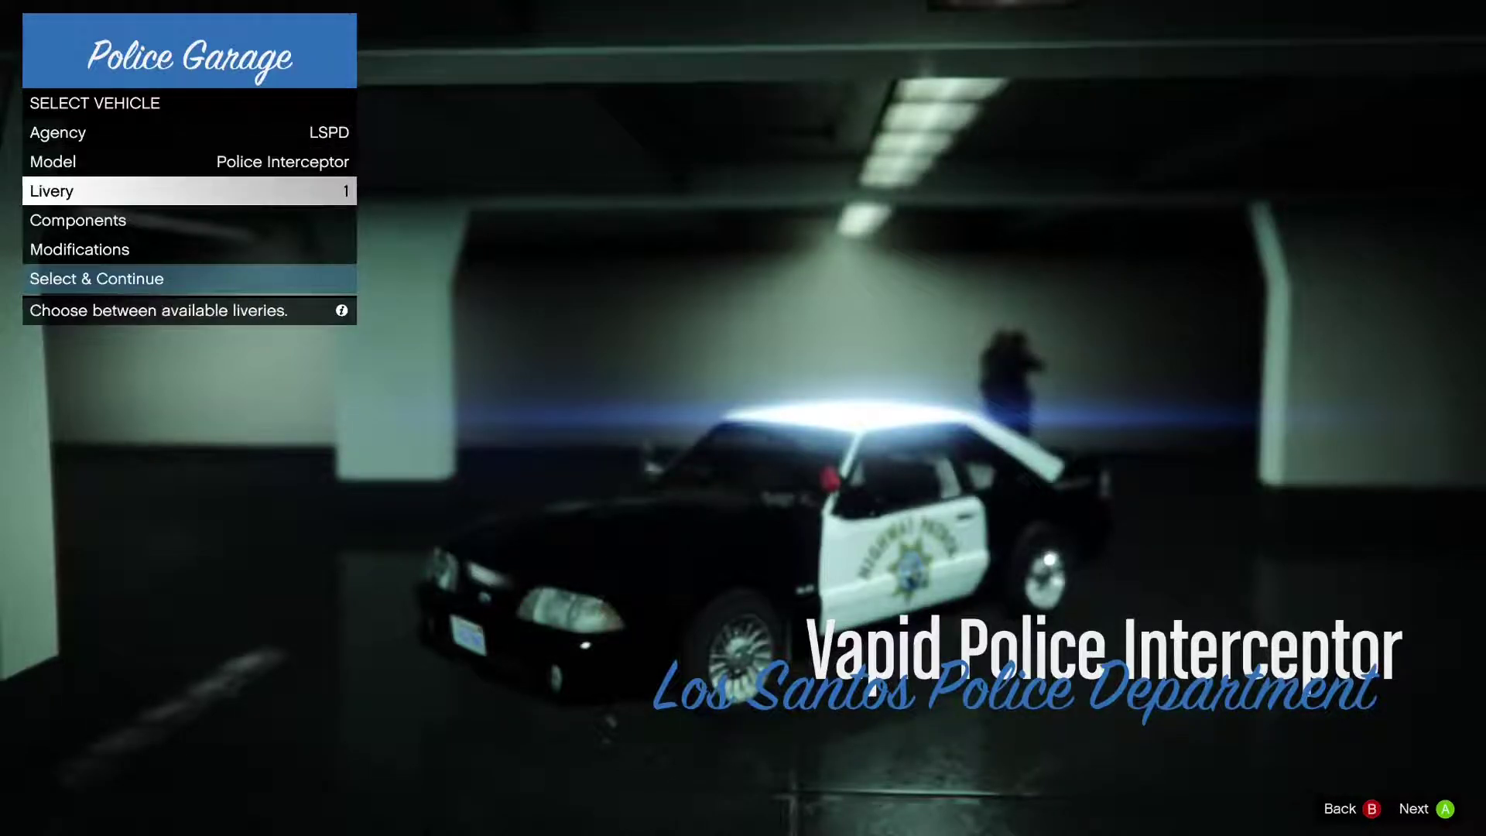
key("Up")
key("Up")
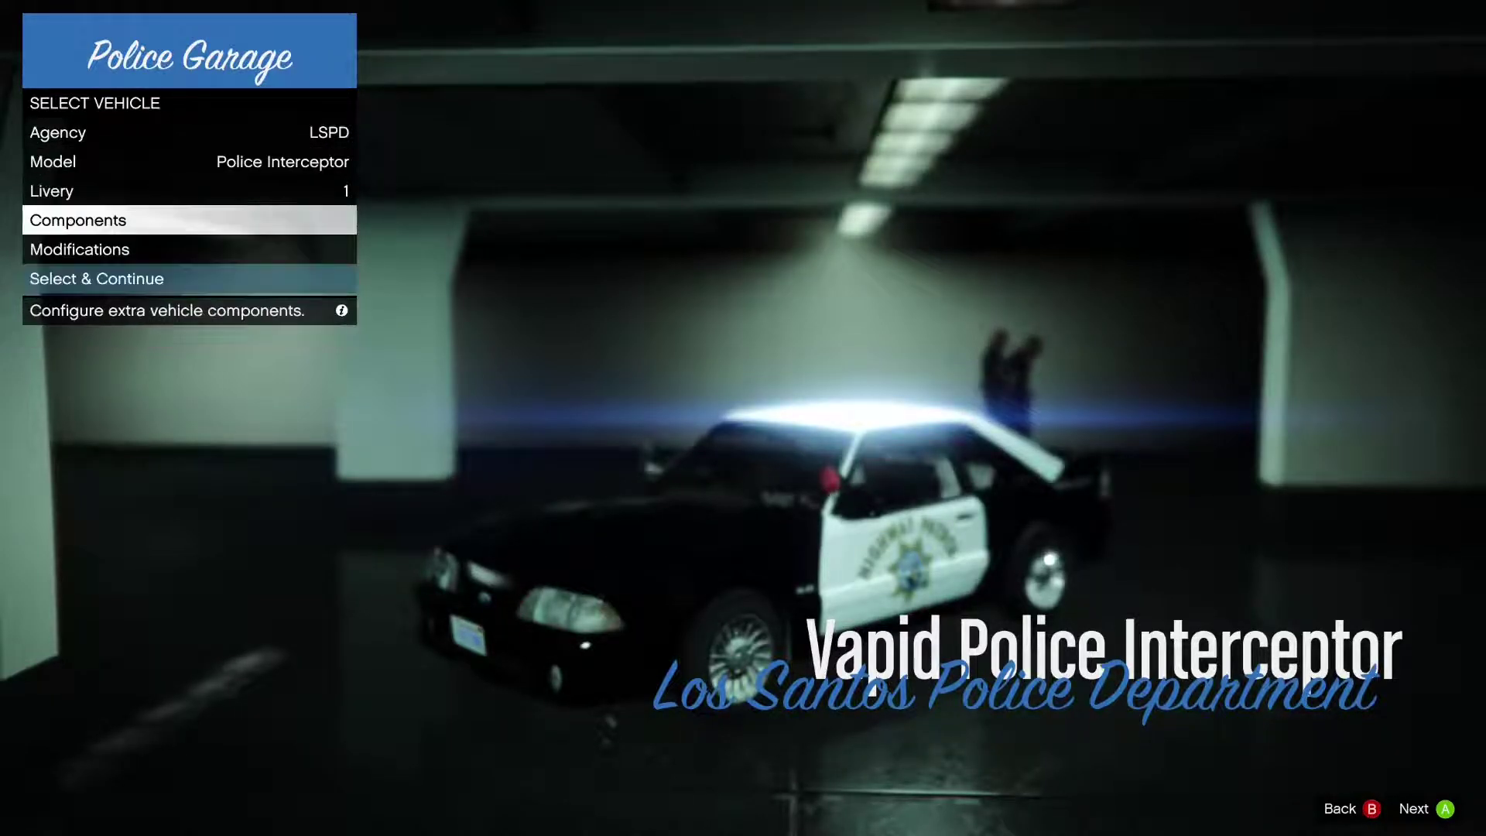
key("Return")
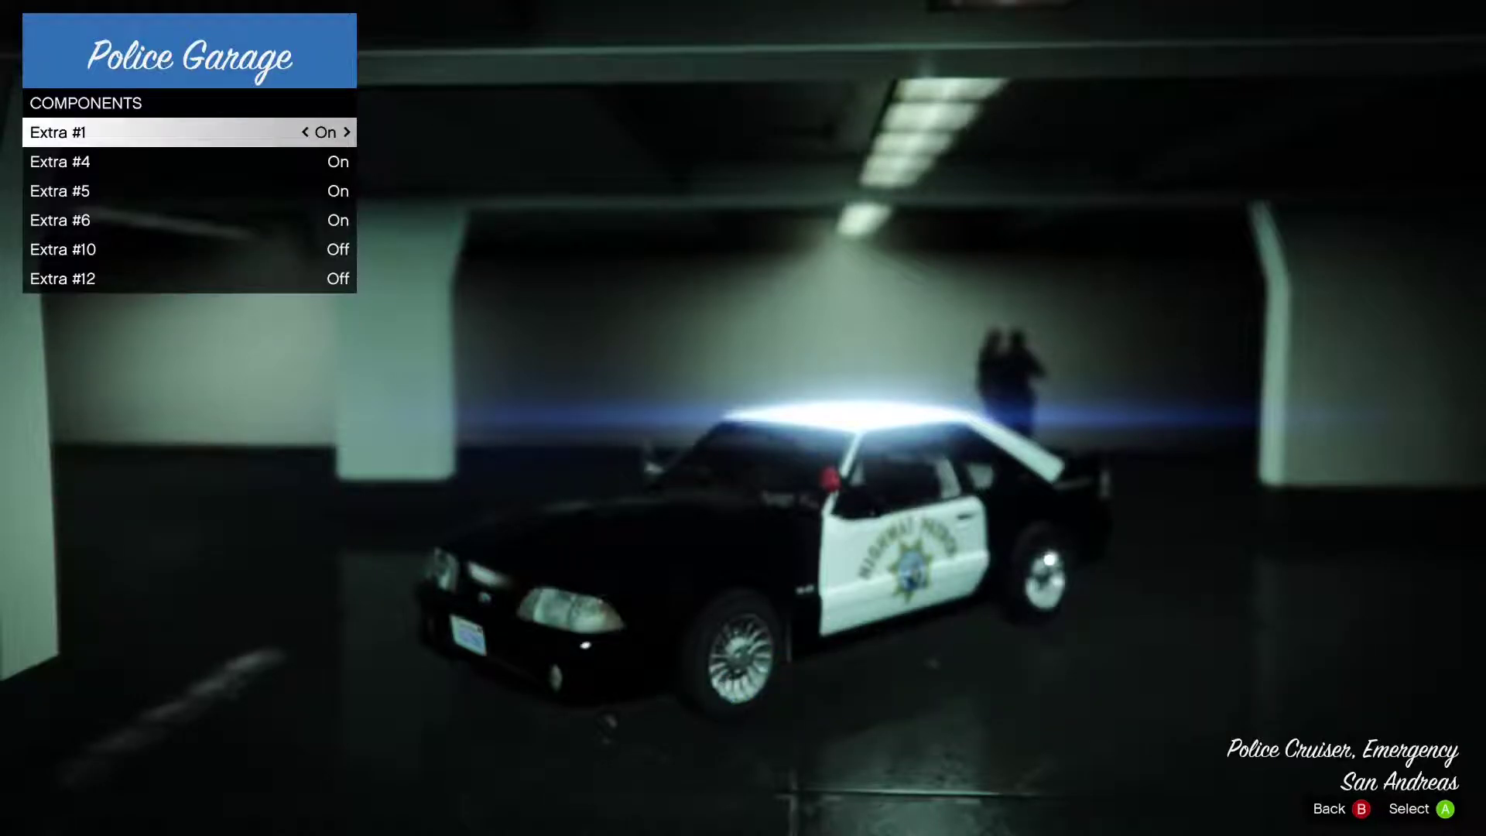
key("BackSpace")
Apply all modifications to the Police Interceptor and exit the garage with it
key("Down")
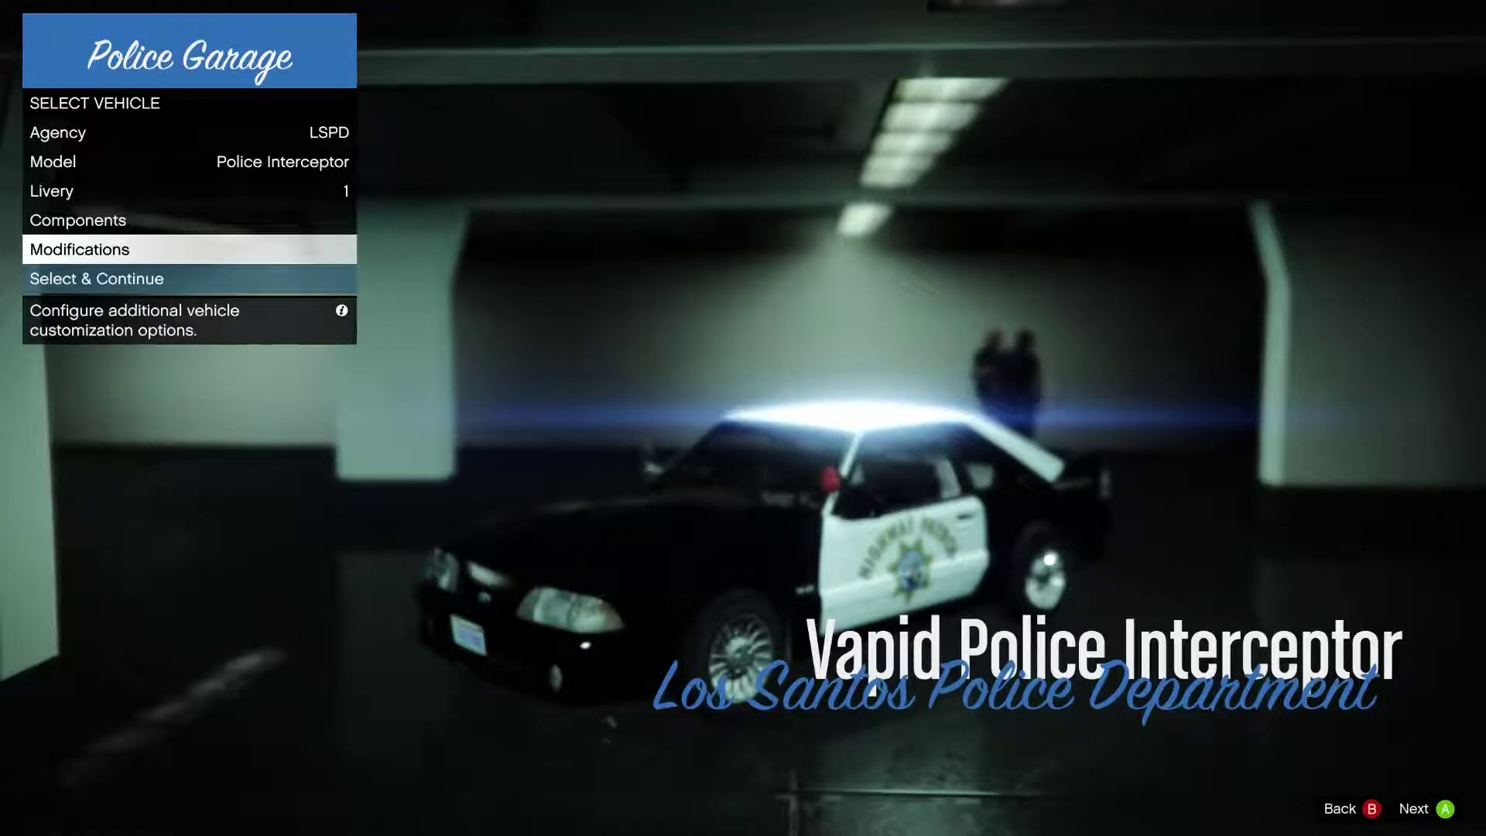
key("Return")
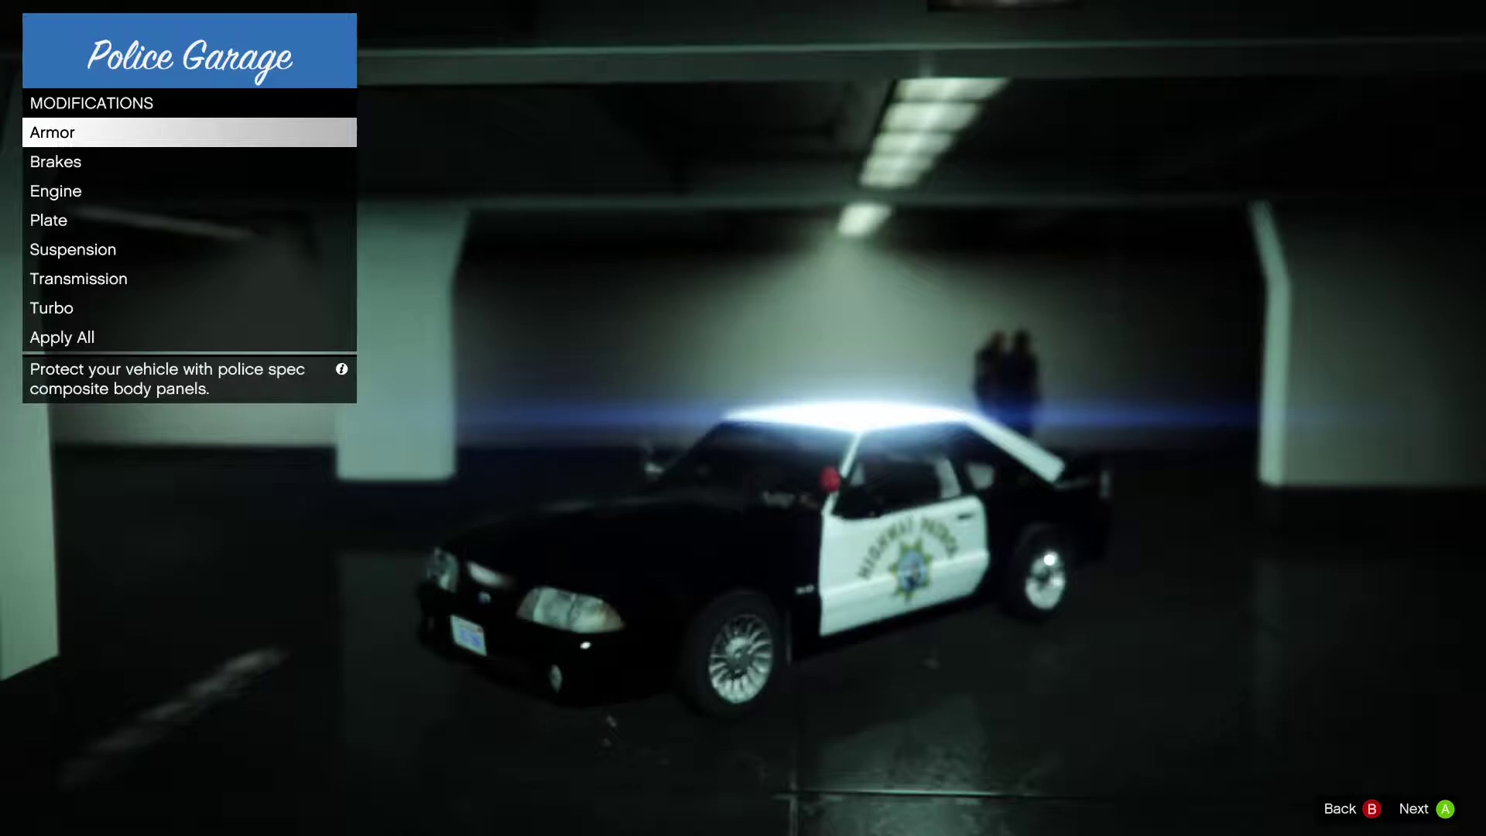
key("Down")
key("Down")
key("Down")
key("Down")
key("Down")
key("Down")
key("Down")
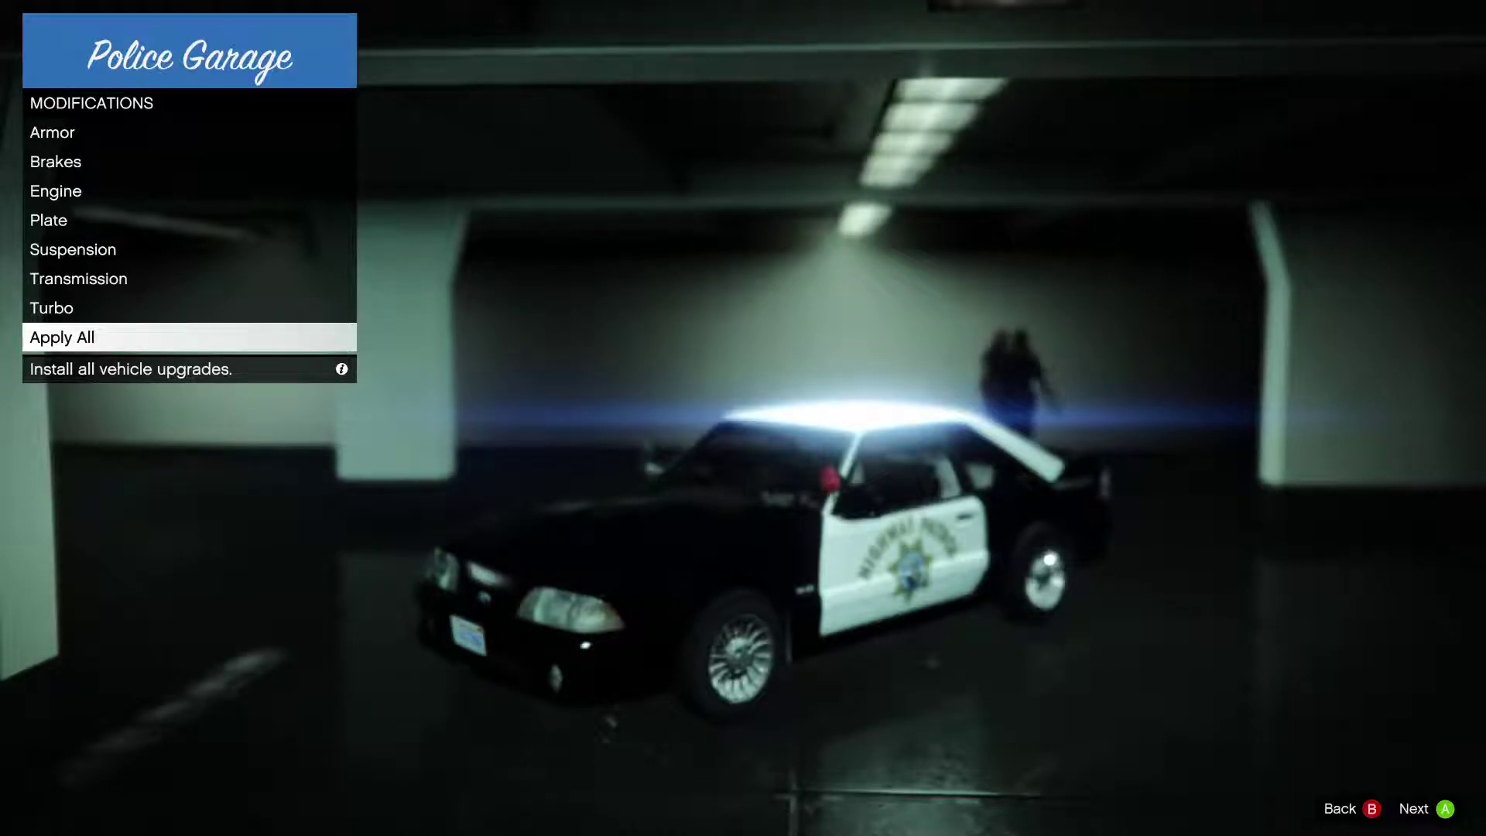
key("Return")
key("Down")
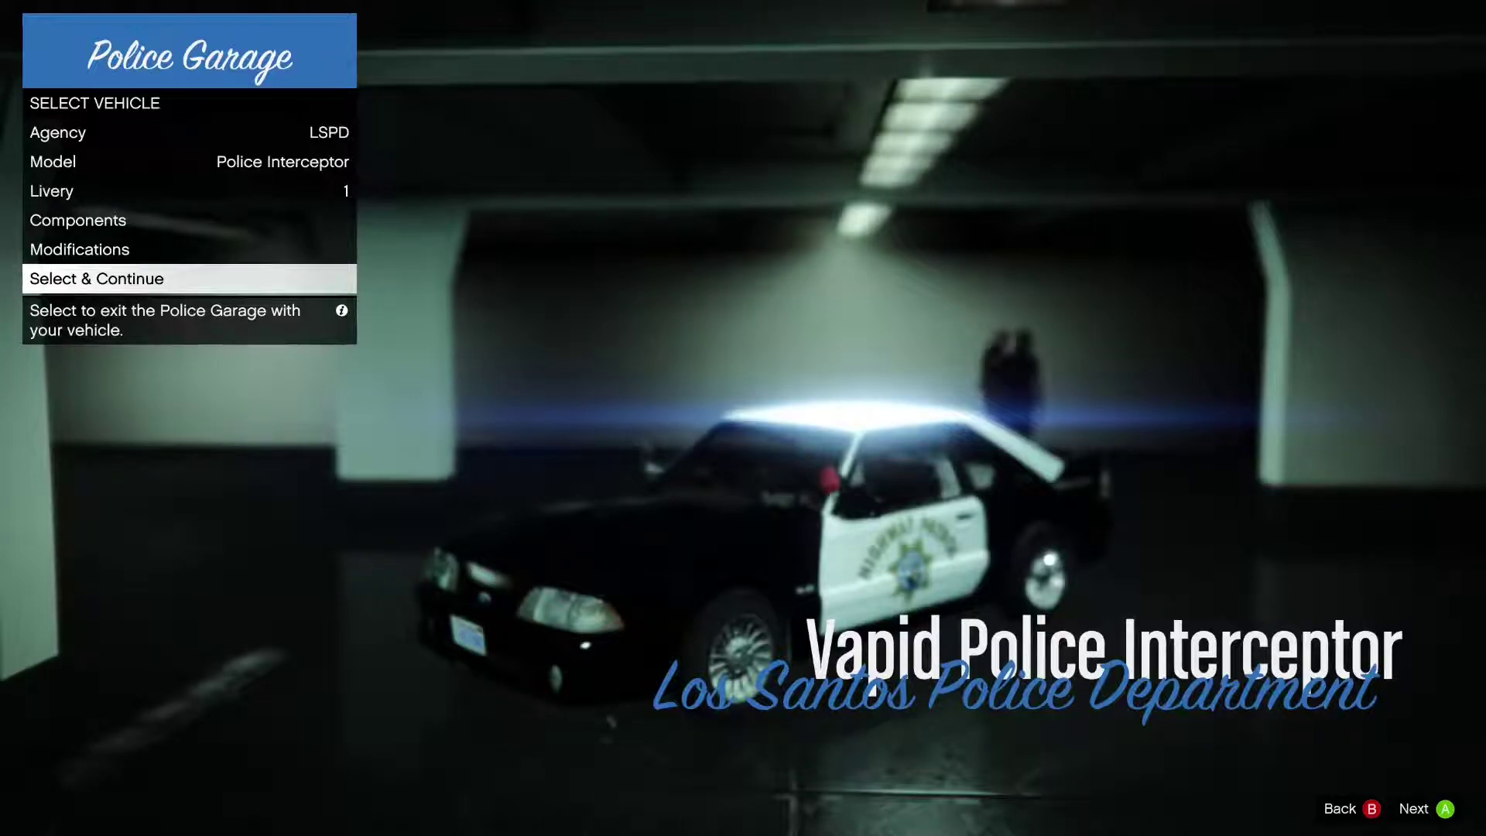
key("Return")
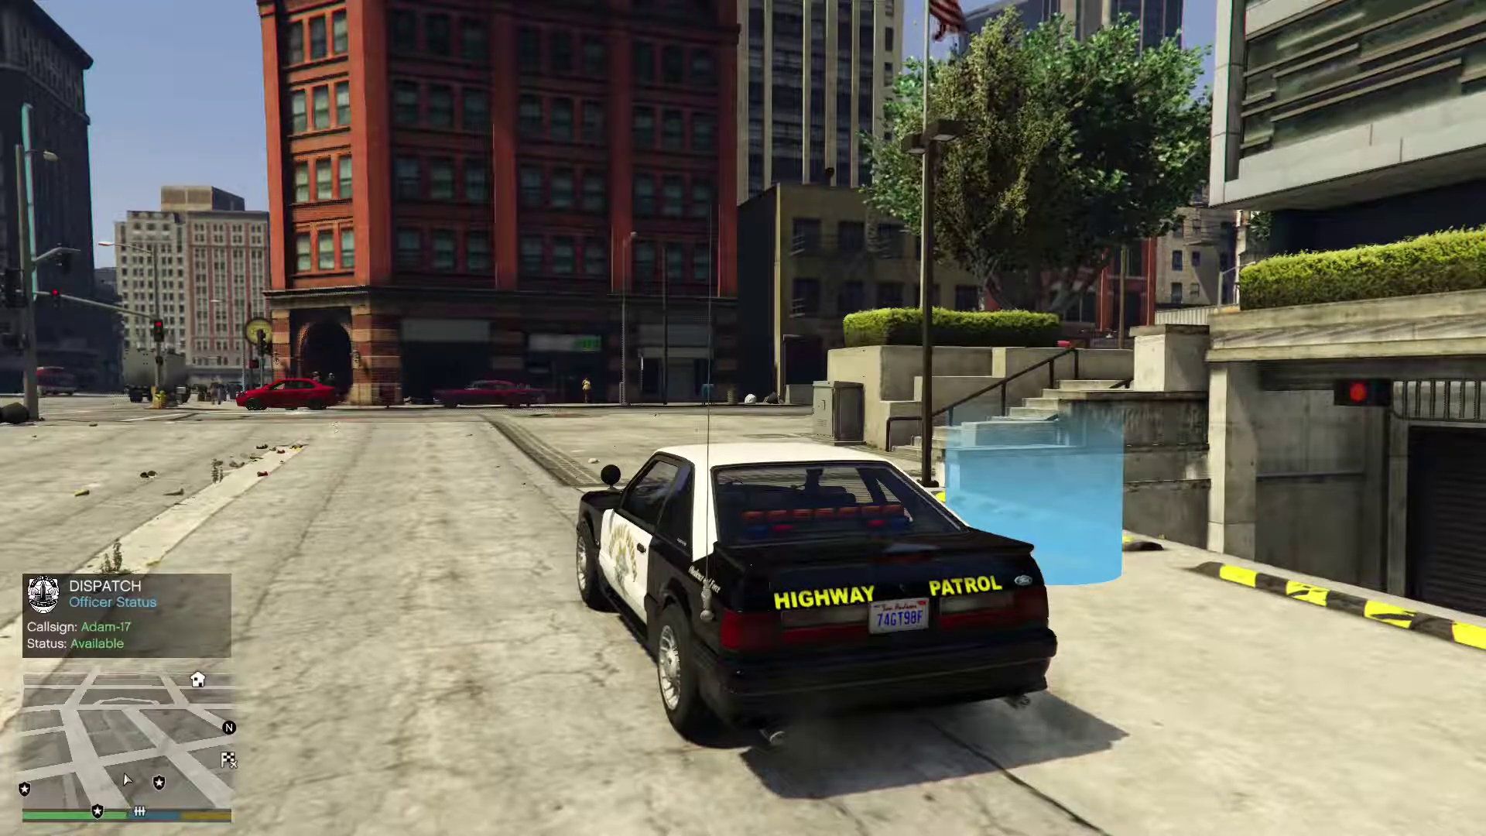
Call in a Police Buddy outside the station, then leave the patrol car and walk up to the officer
key("w")
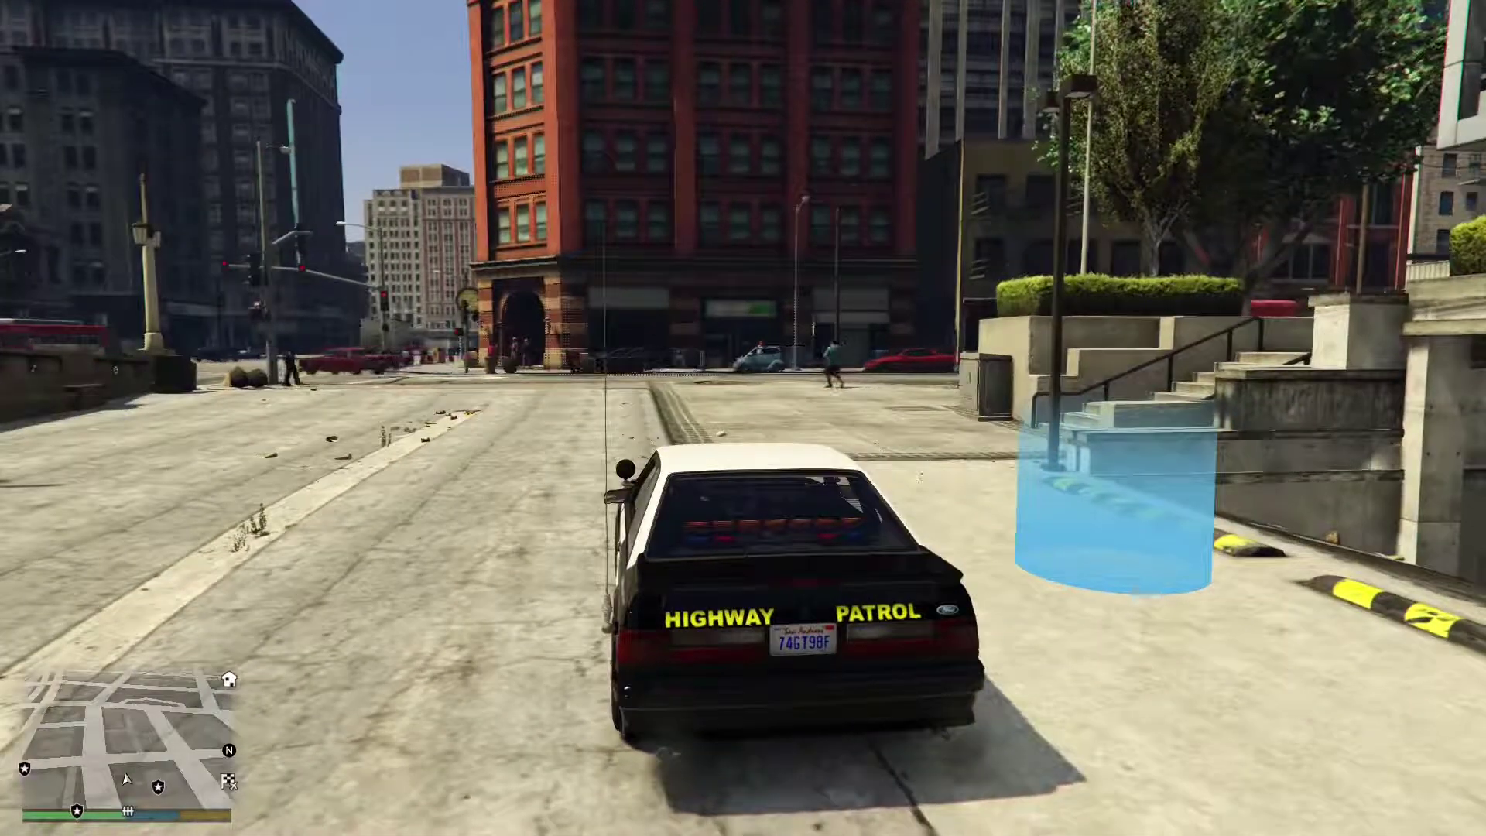
key("F9")
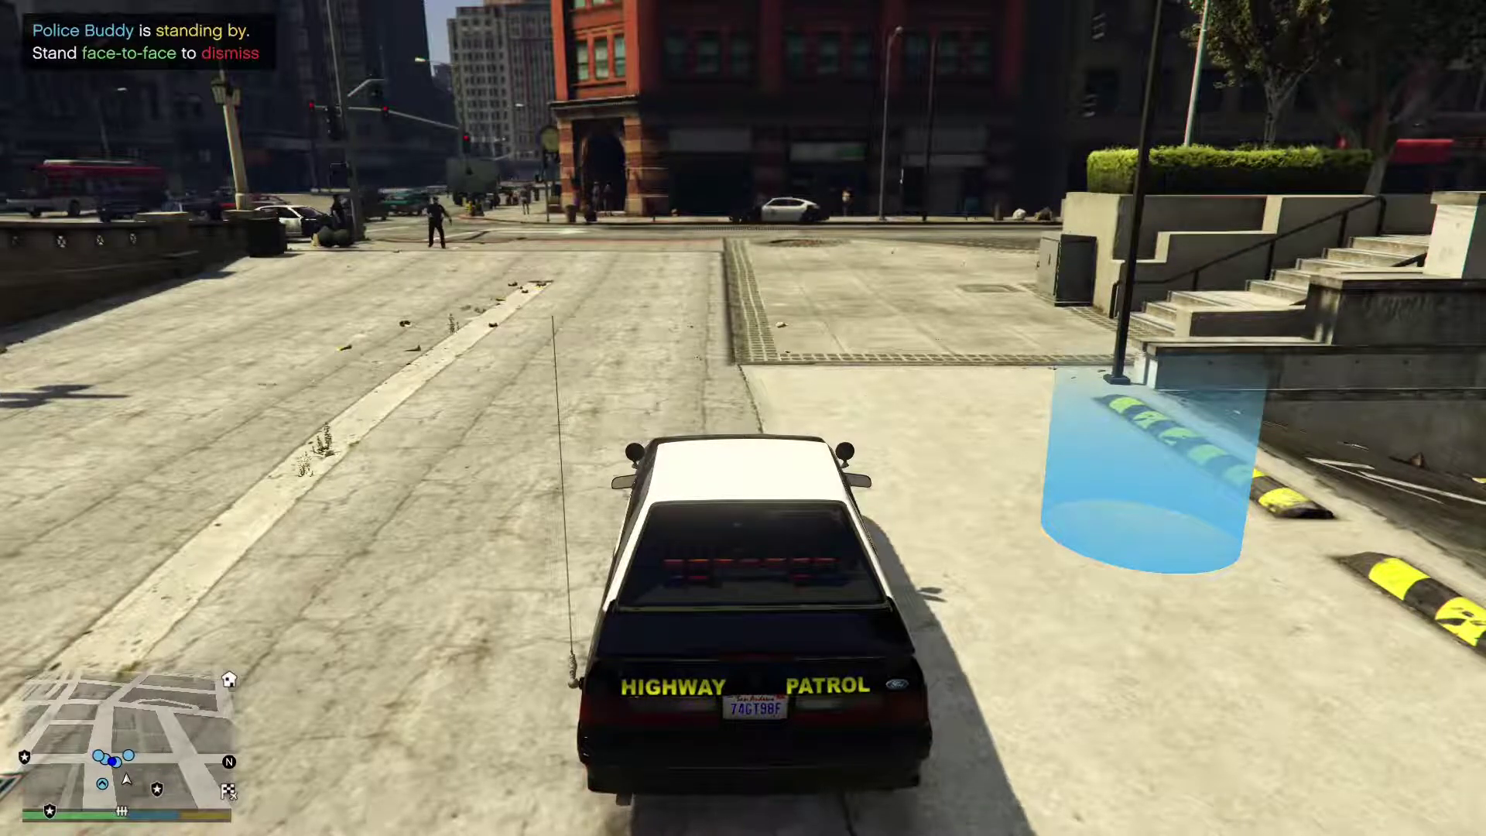
key("f")
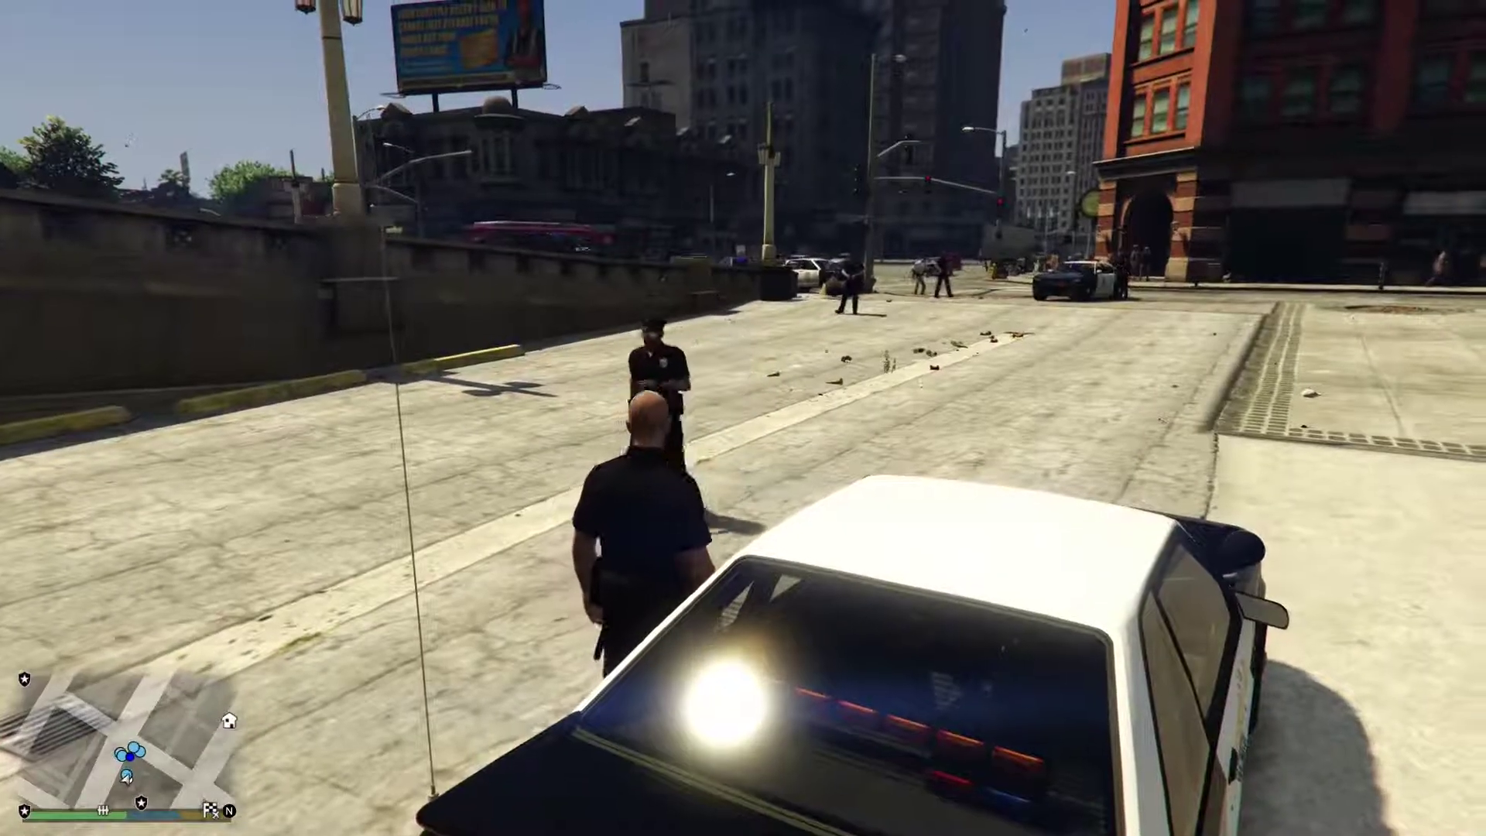
key("w")
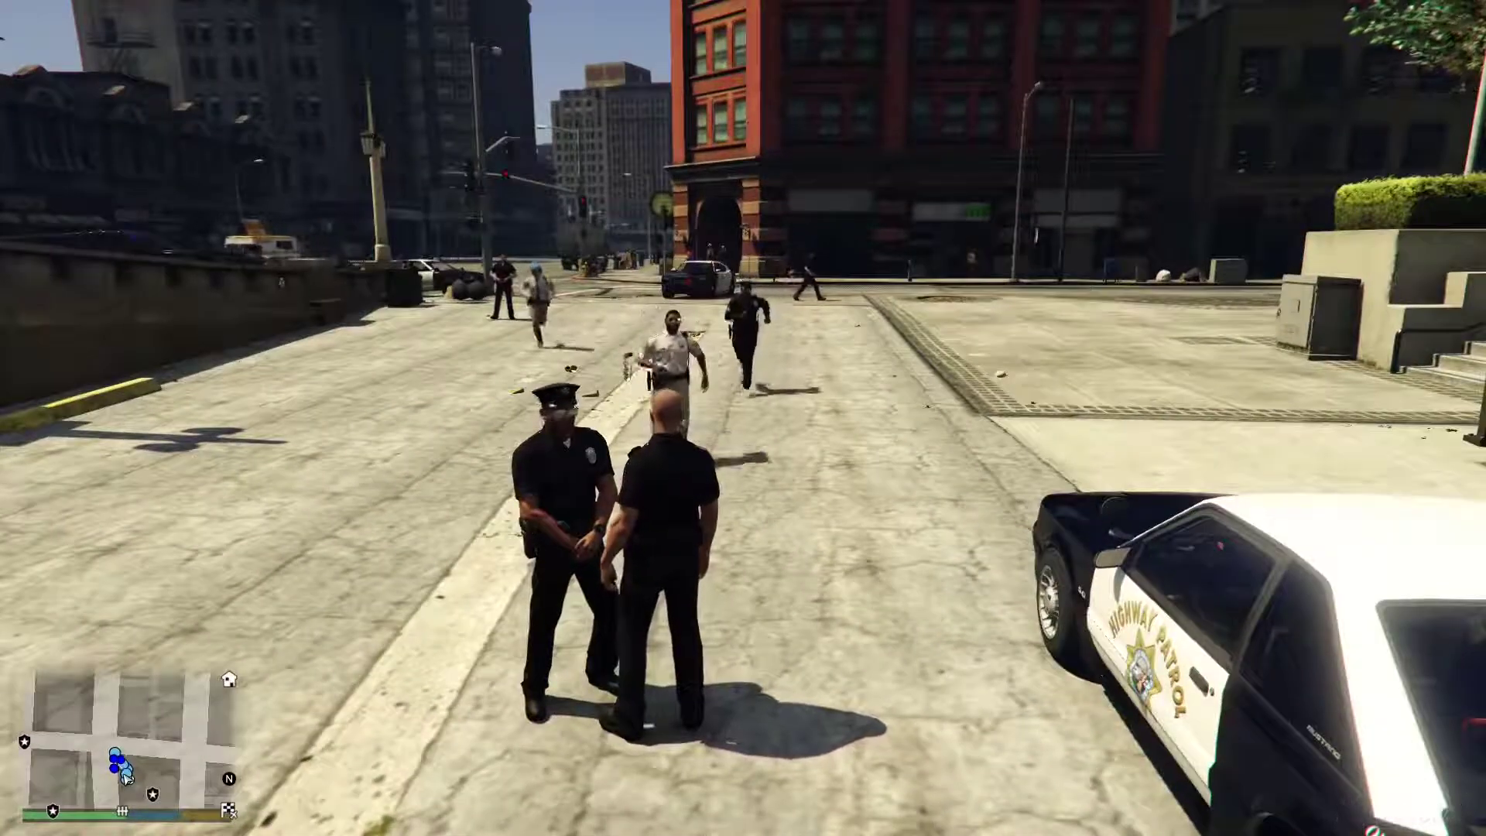
Walk up to a Police Buddy, order the officer to stand by, and dismiss that officer
key("Up")
key("BackSpace")
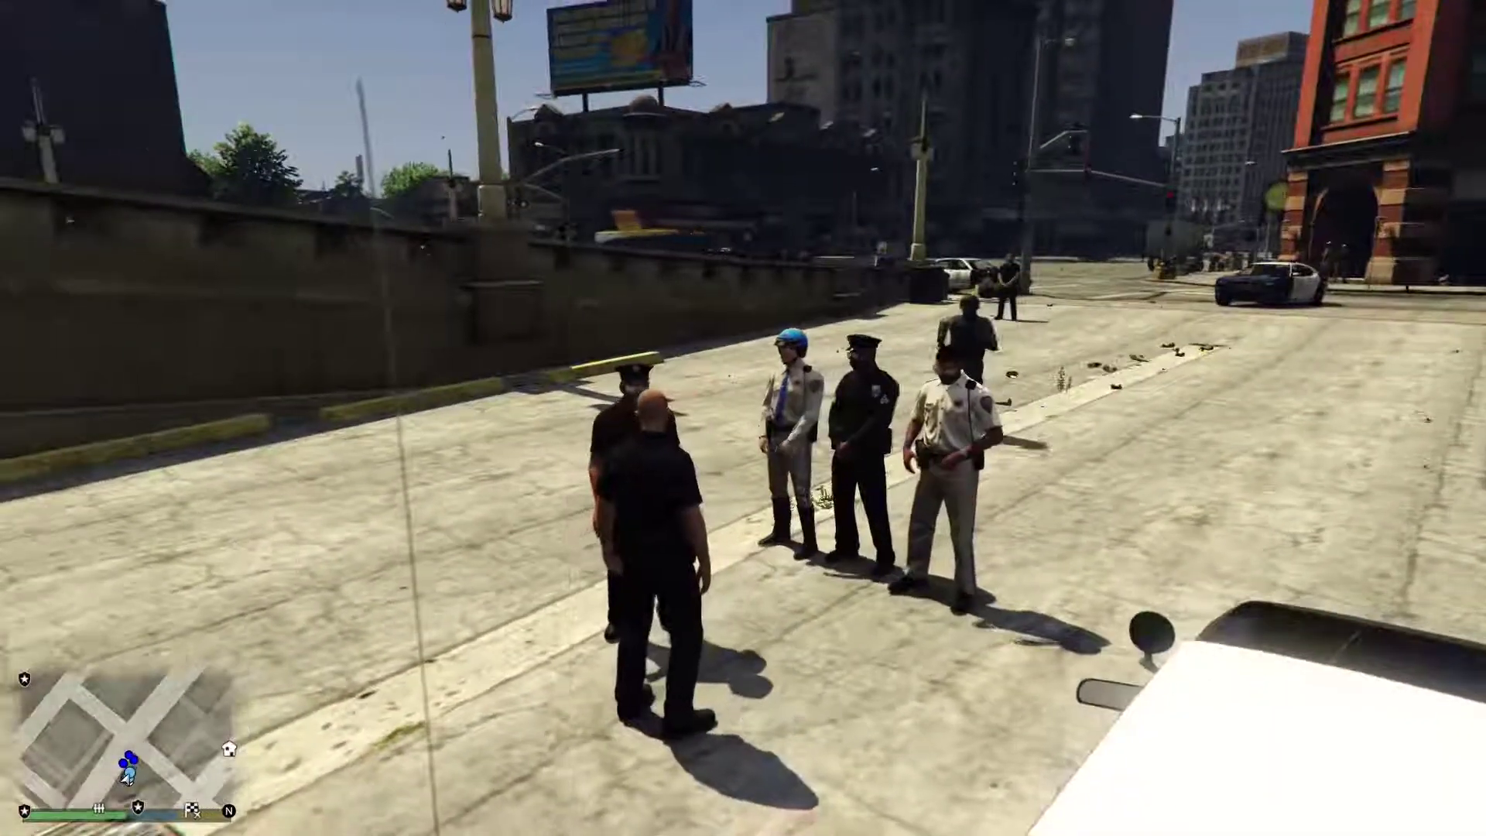
key("w")
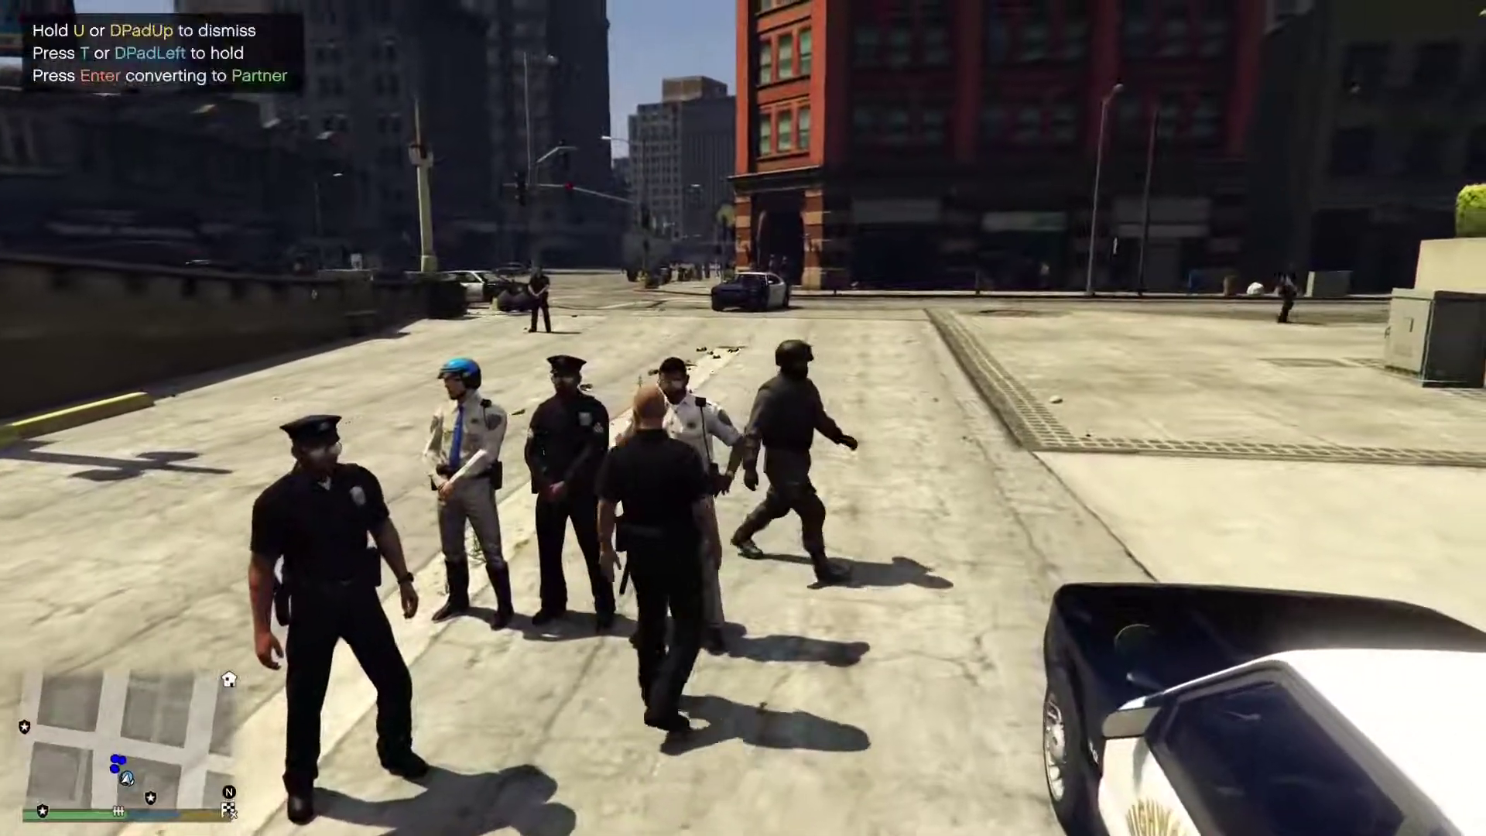
key("t")
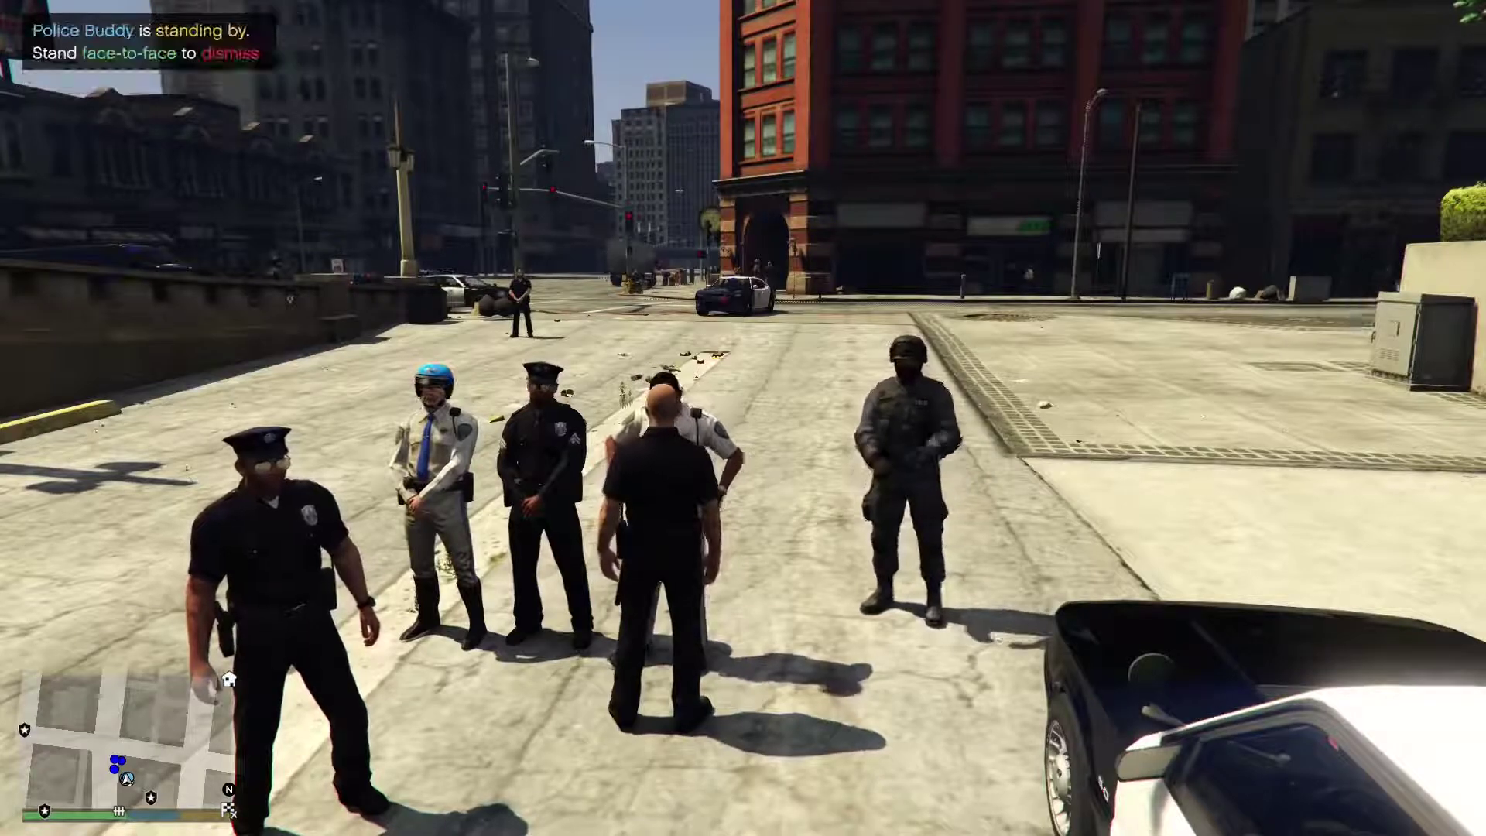
key("Up")
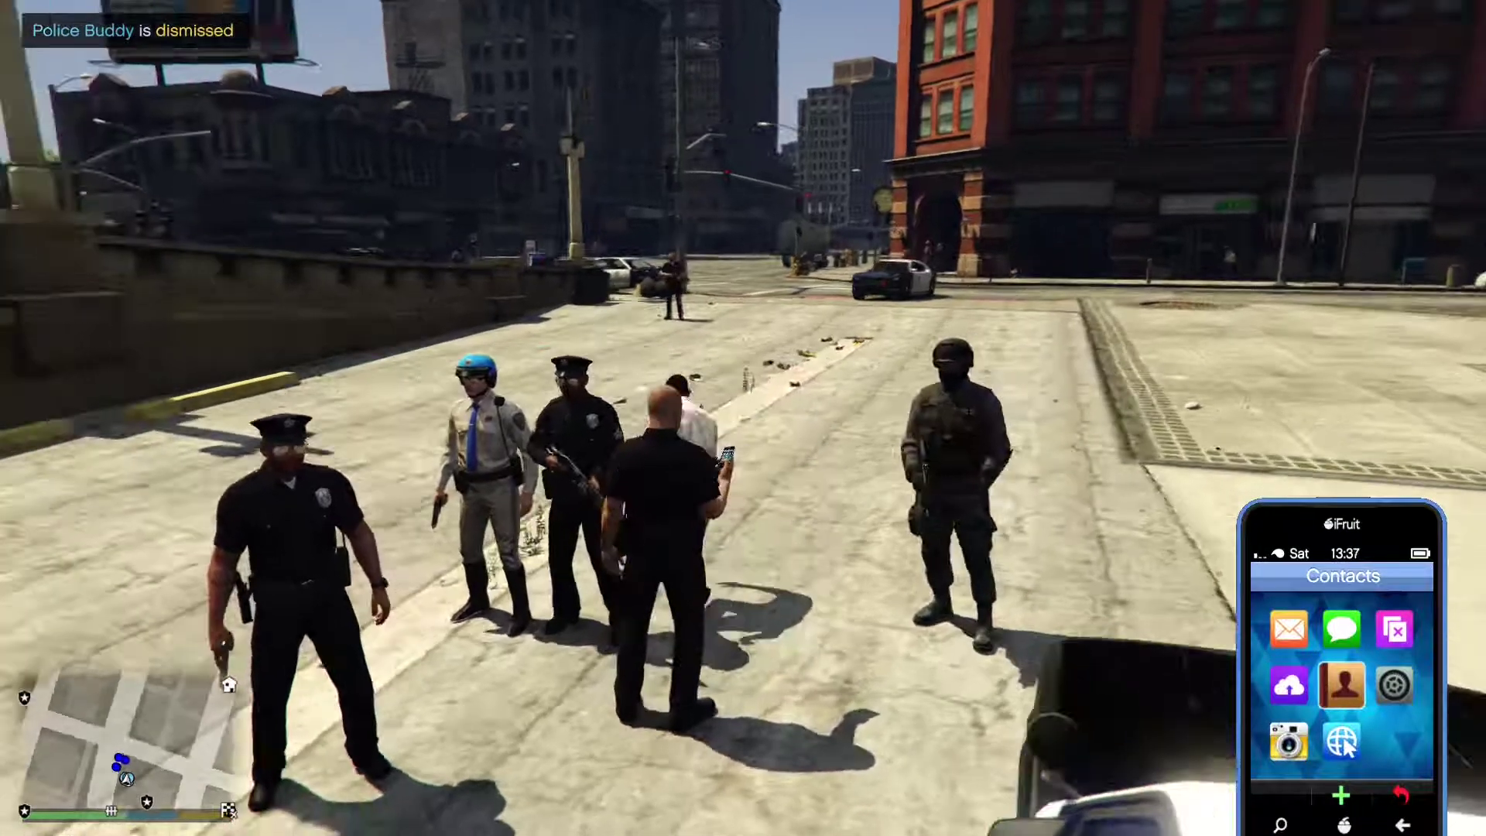
key("BackSpace")
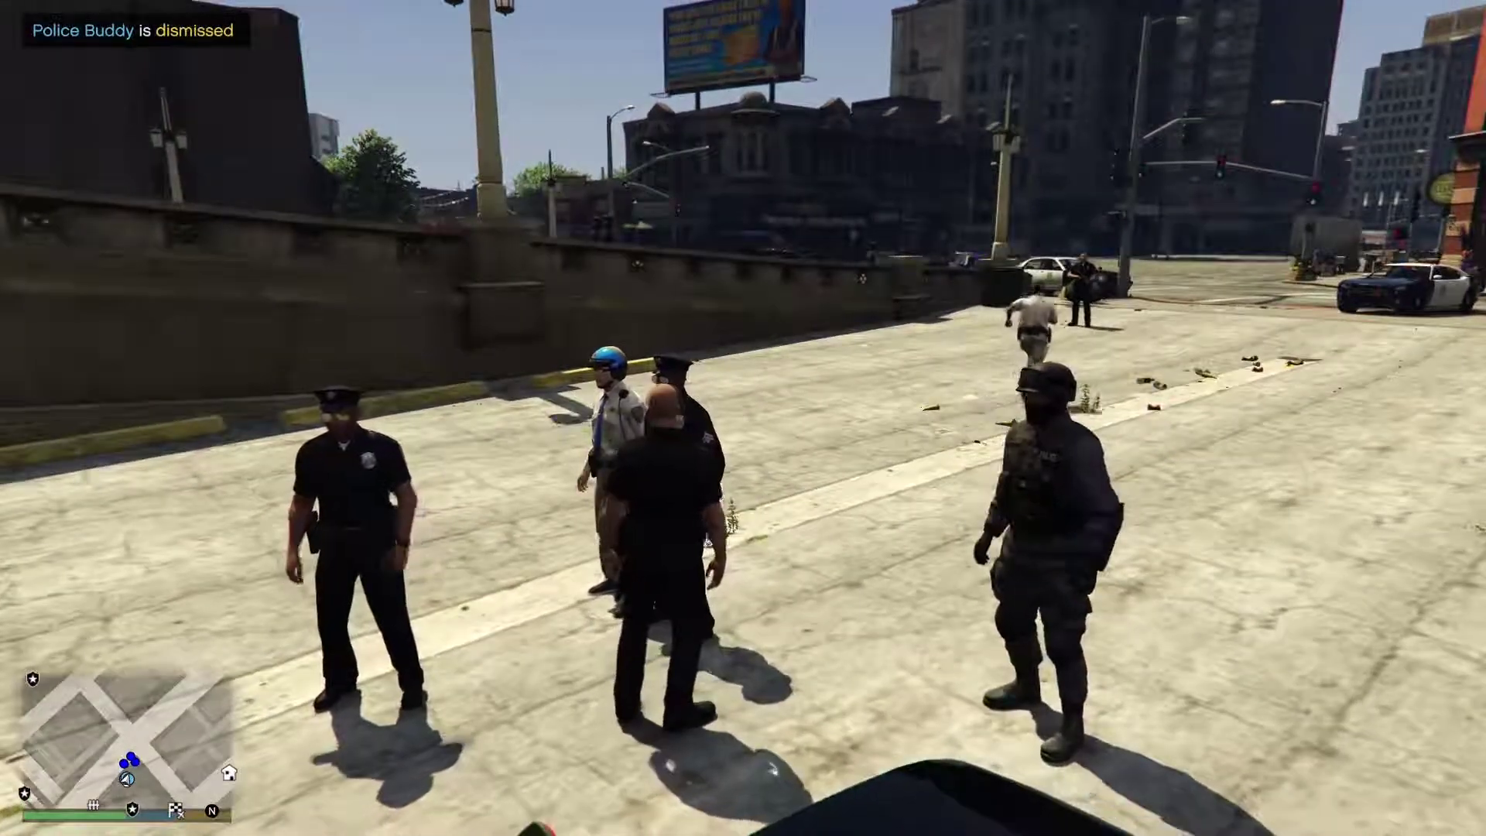
Dismiss the other Police Buddies gathered beside the patrol car one after another
key("Up")
key("BackSpace")
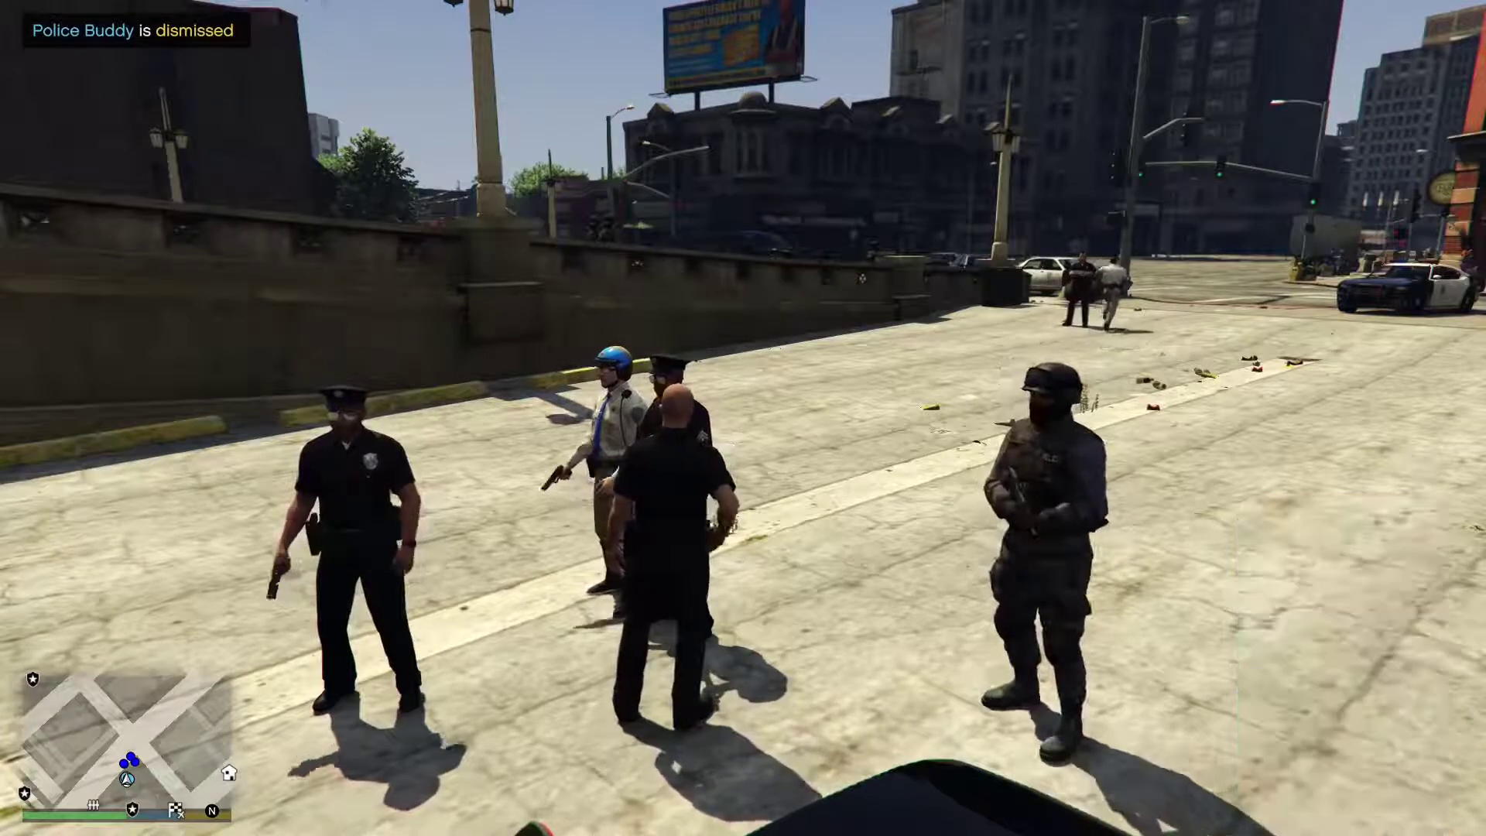
key("w")
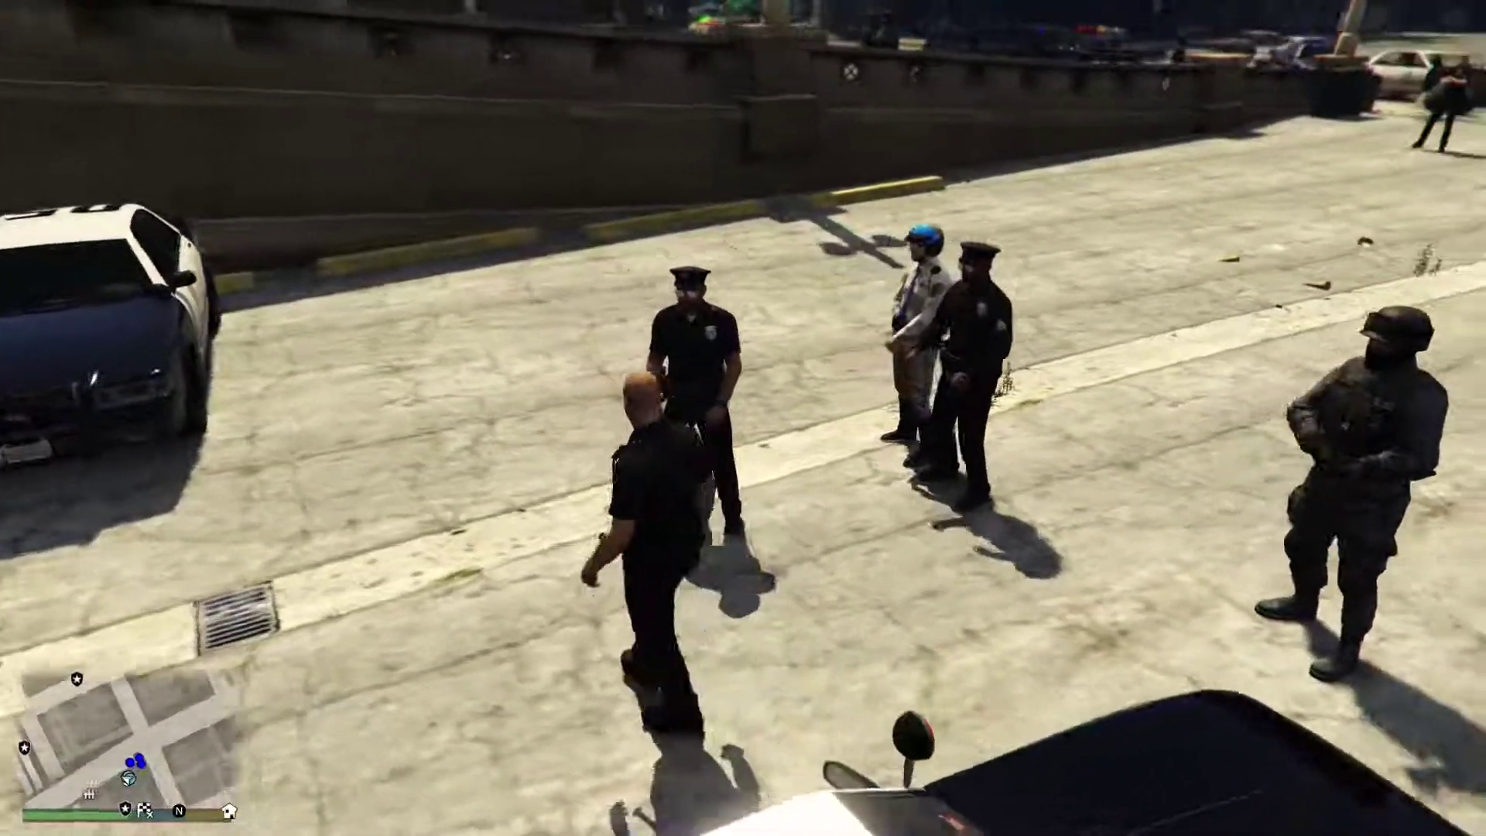
key("Up")
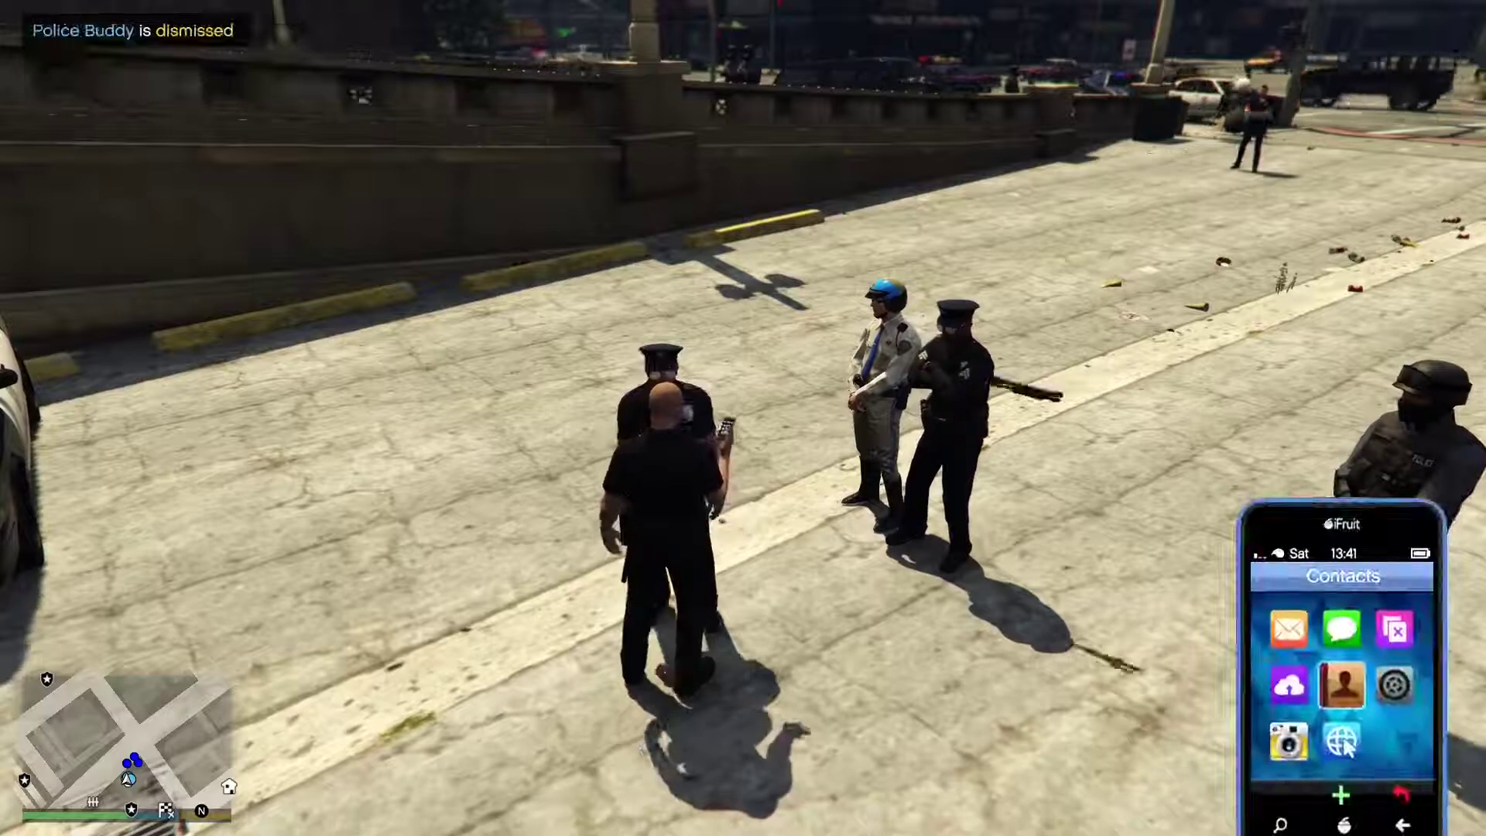
key("BackSpace")
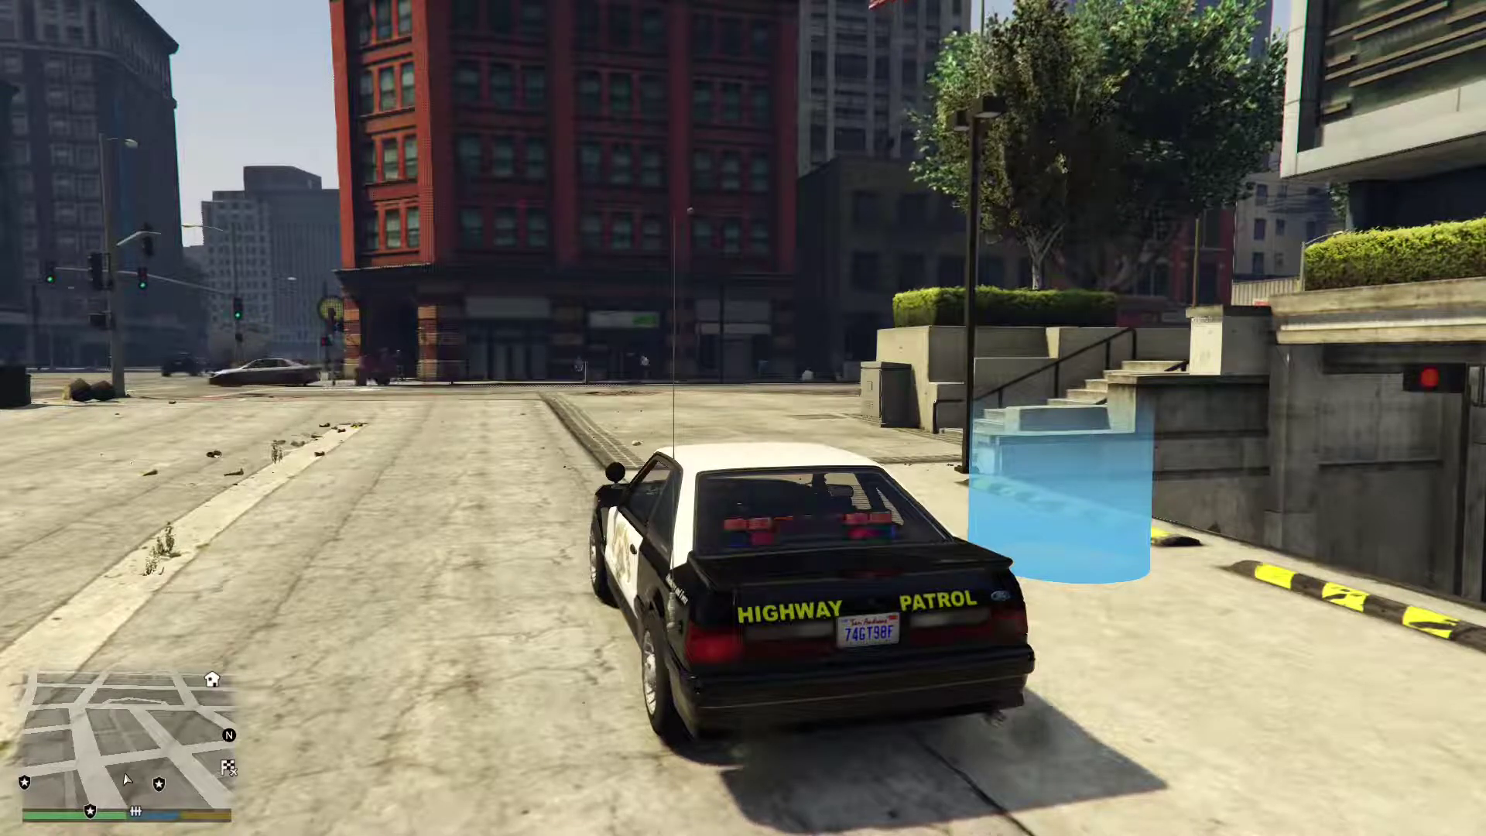
Get back into the Highway Patrol car and drive from the station onto Sinner St, stopping behind the blue car
key("f")
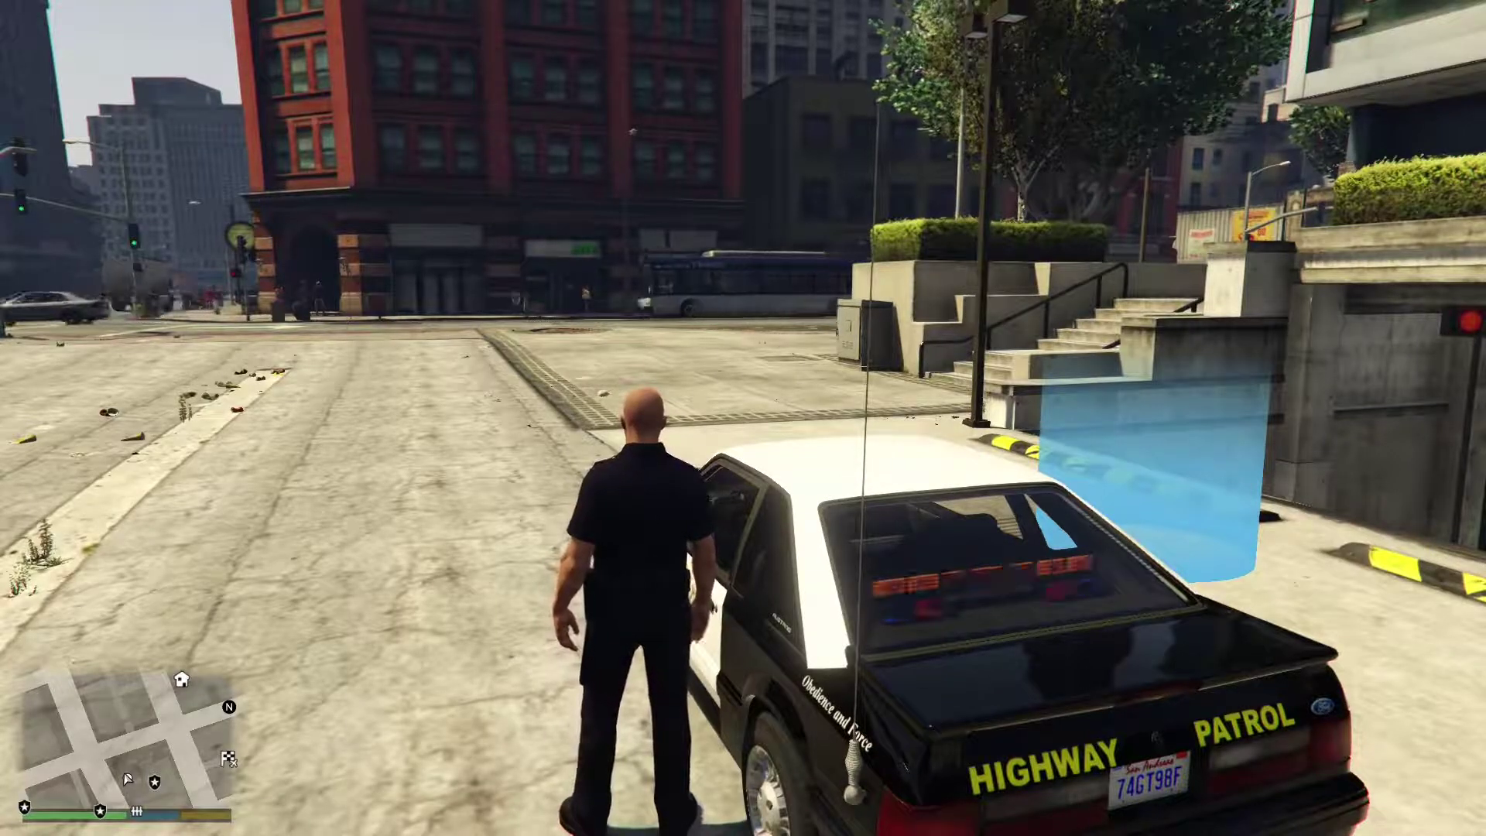
key("f")
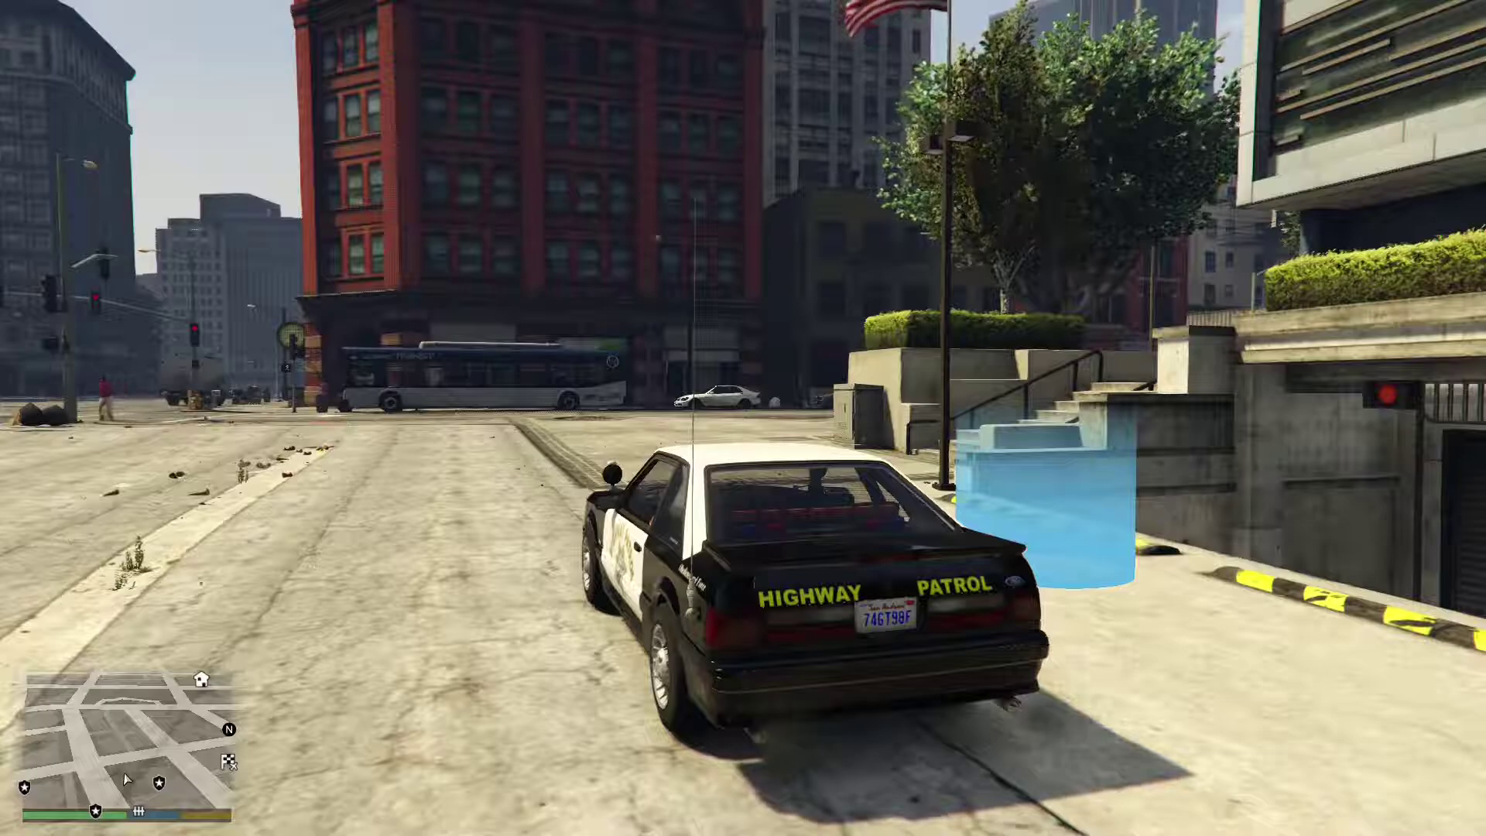
key("w")
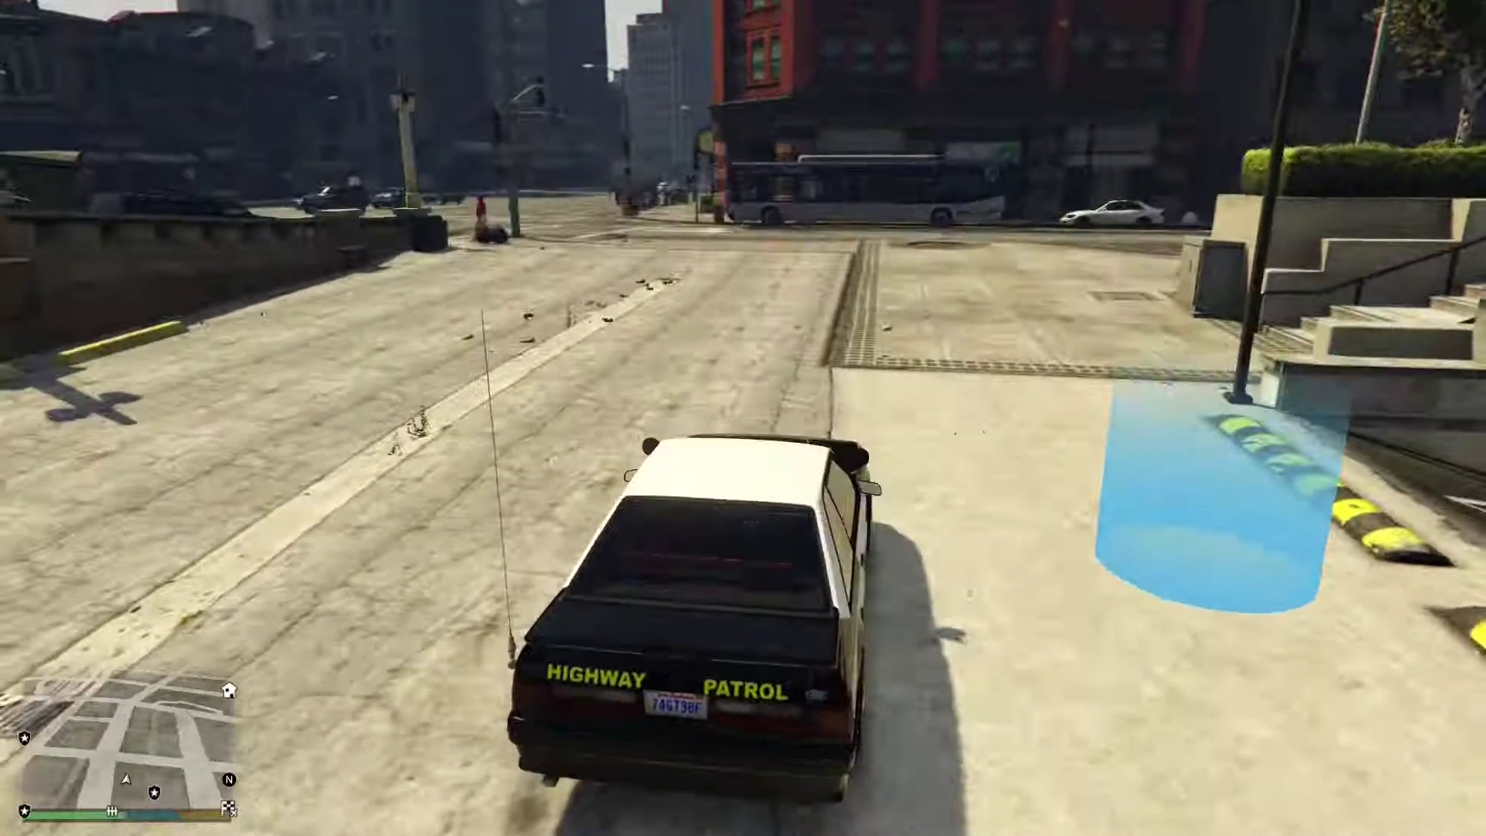
key("d")
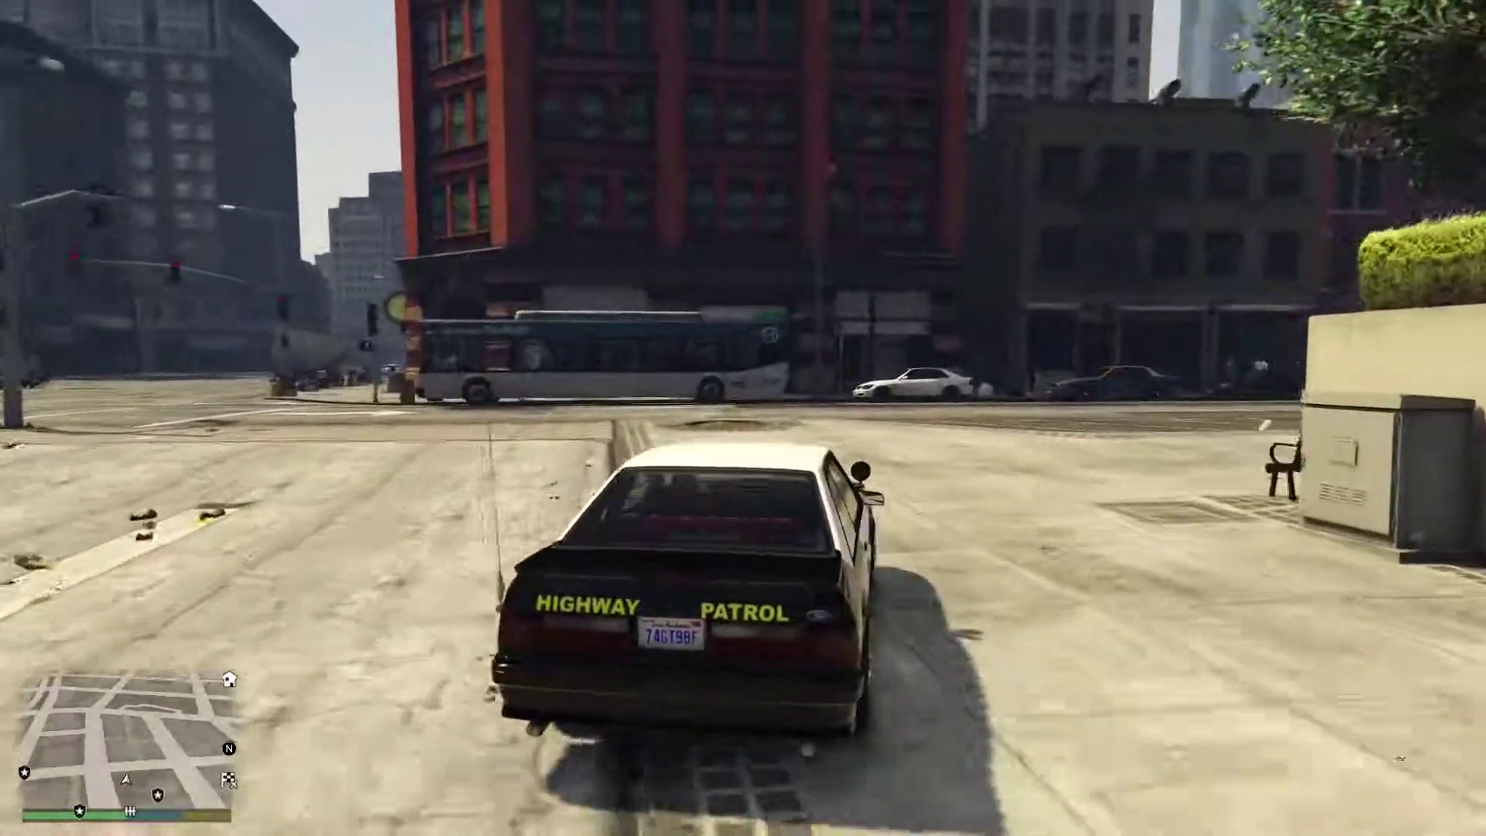
key("w")
key("d")
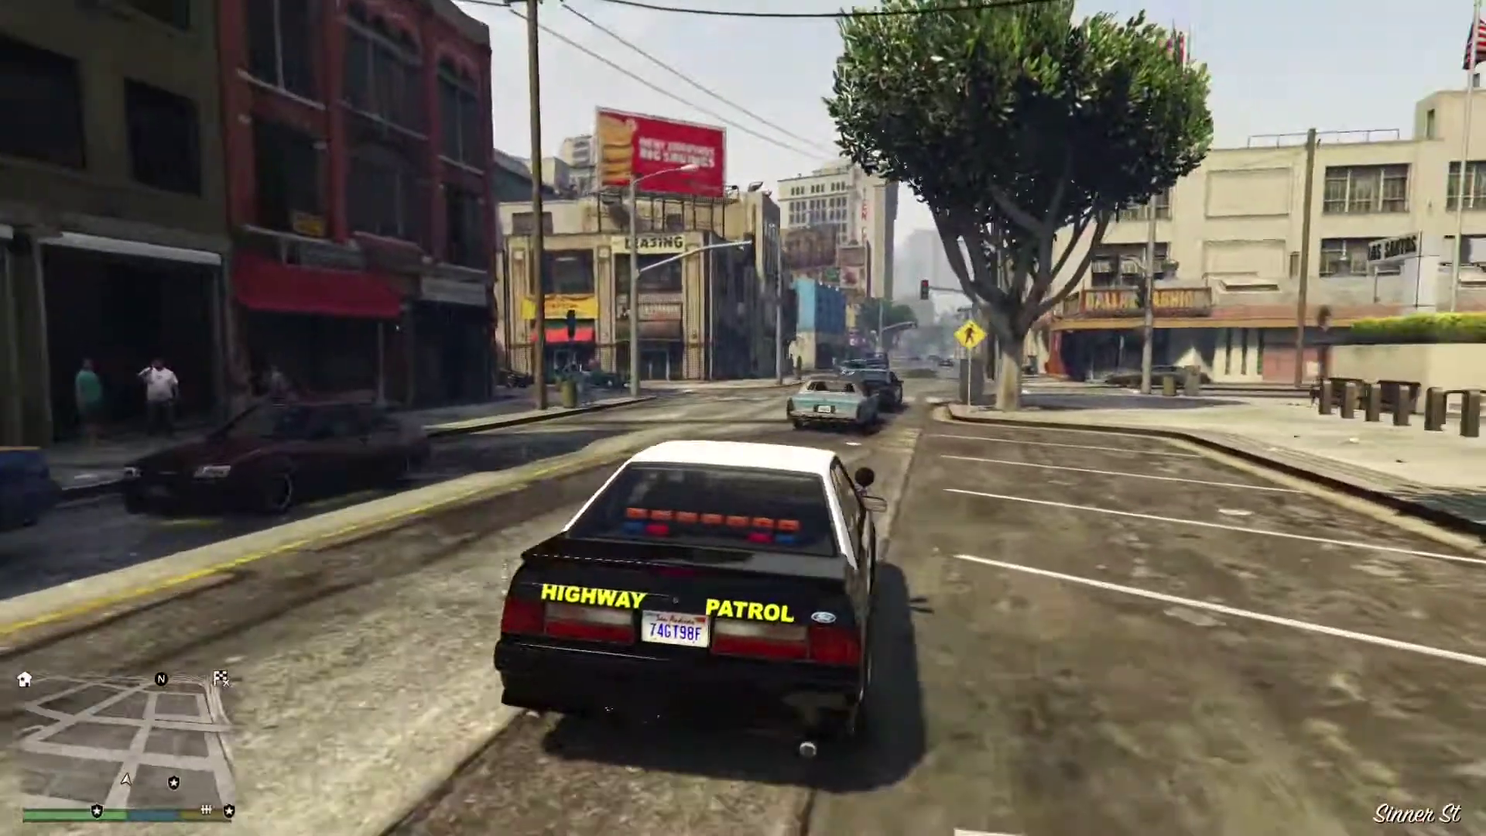
key("s")
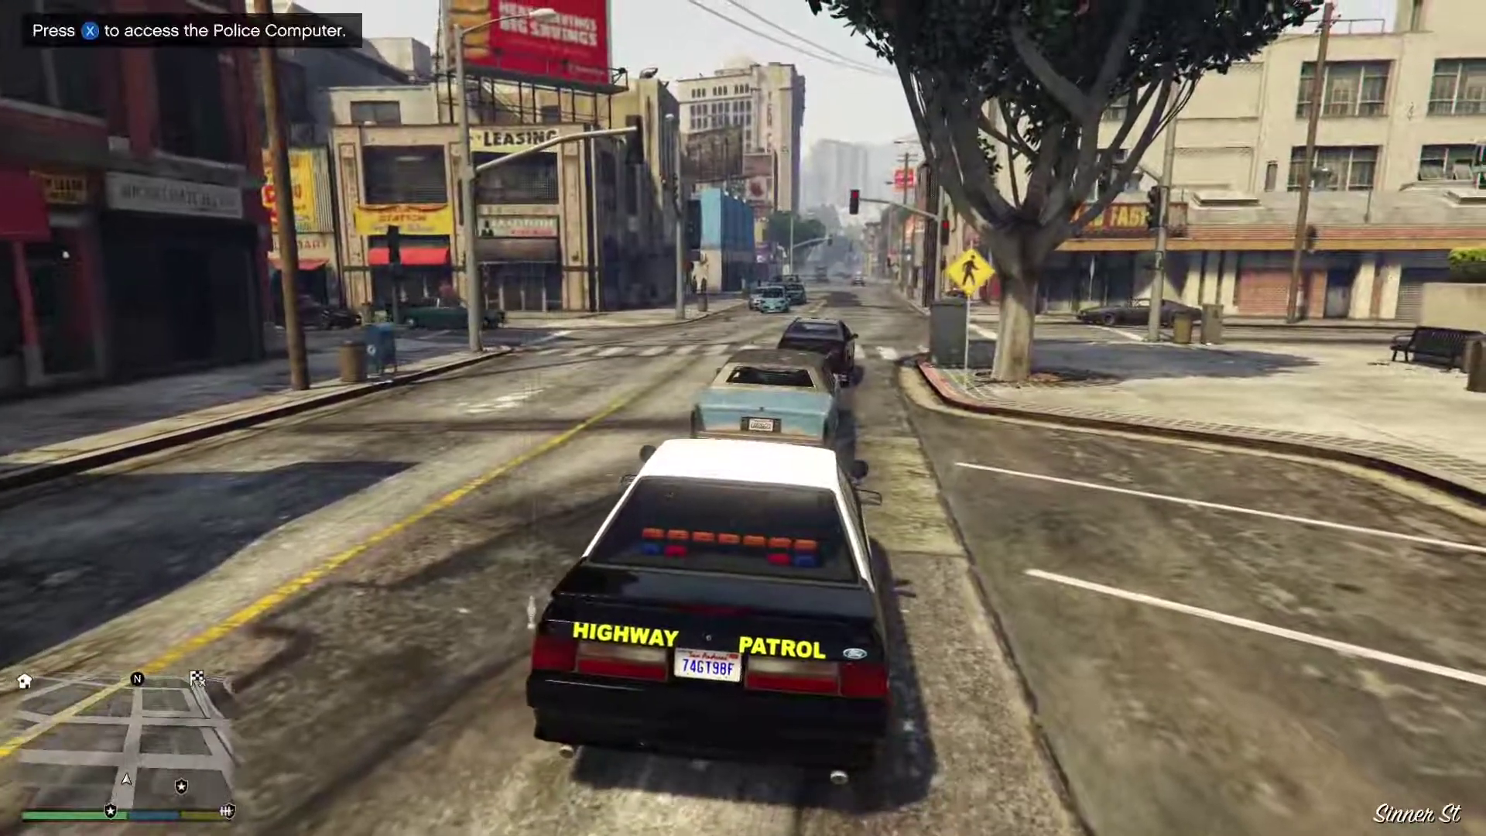
Signal the blue car ahead to pull over and keep the patrol car close behind it at the intersection
key("shift")
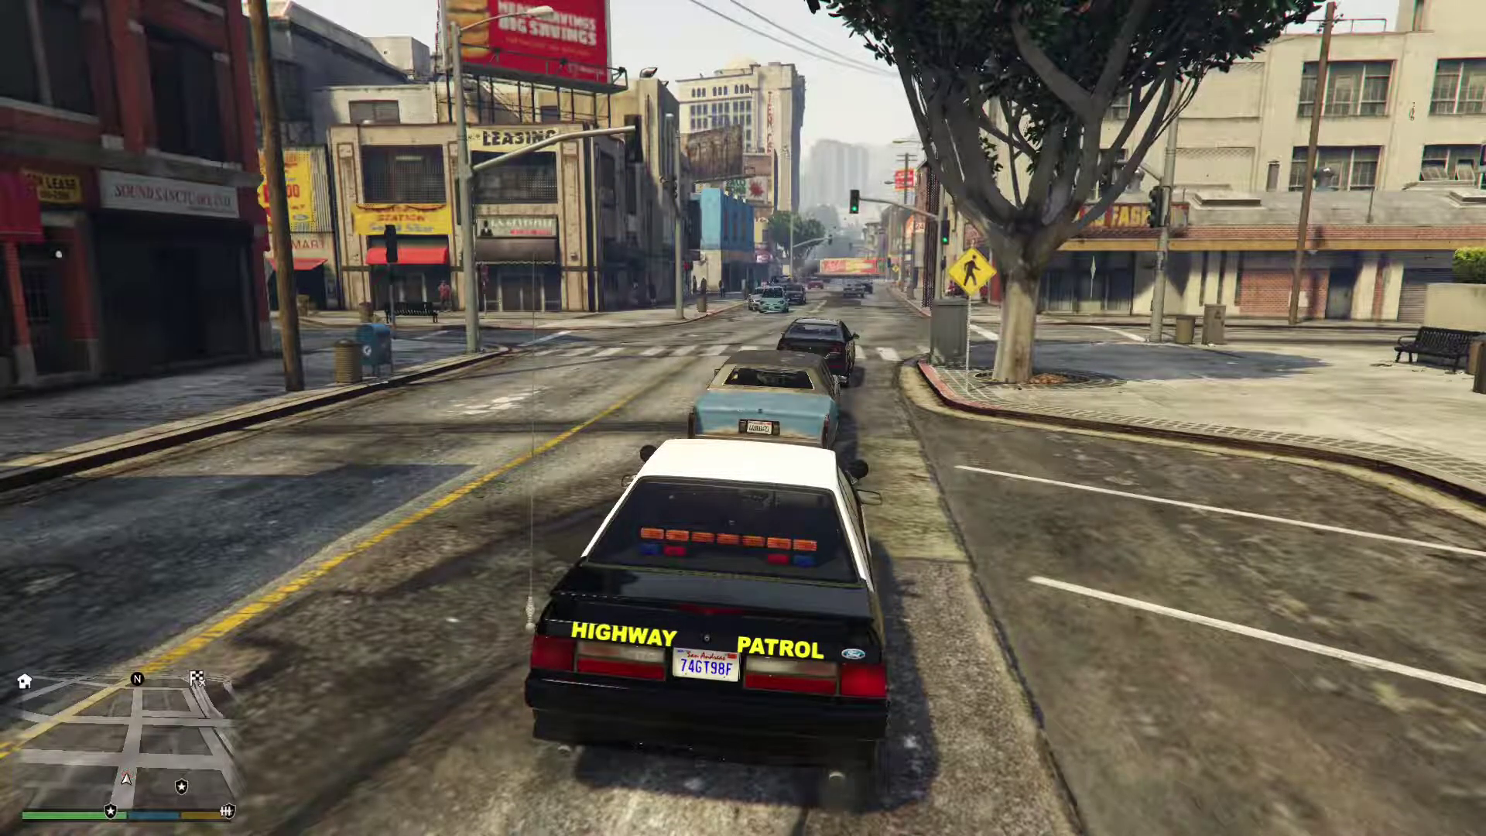
key("e")
key("shift")
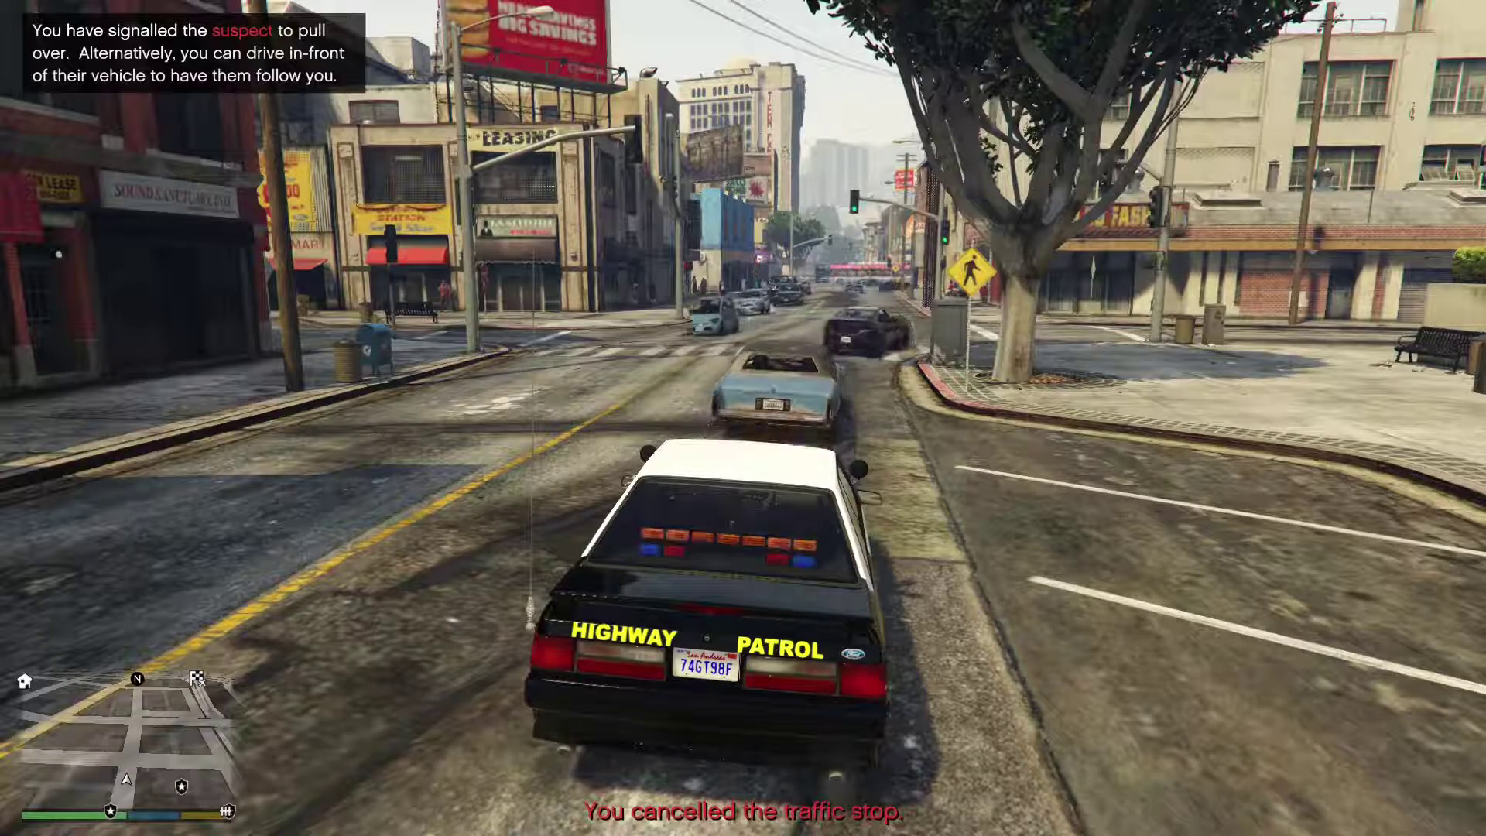
key("w")
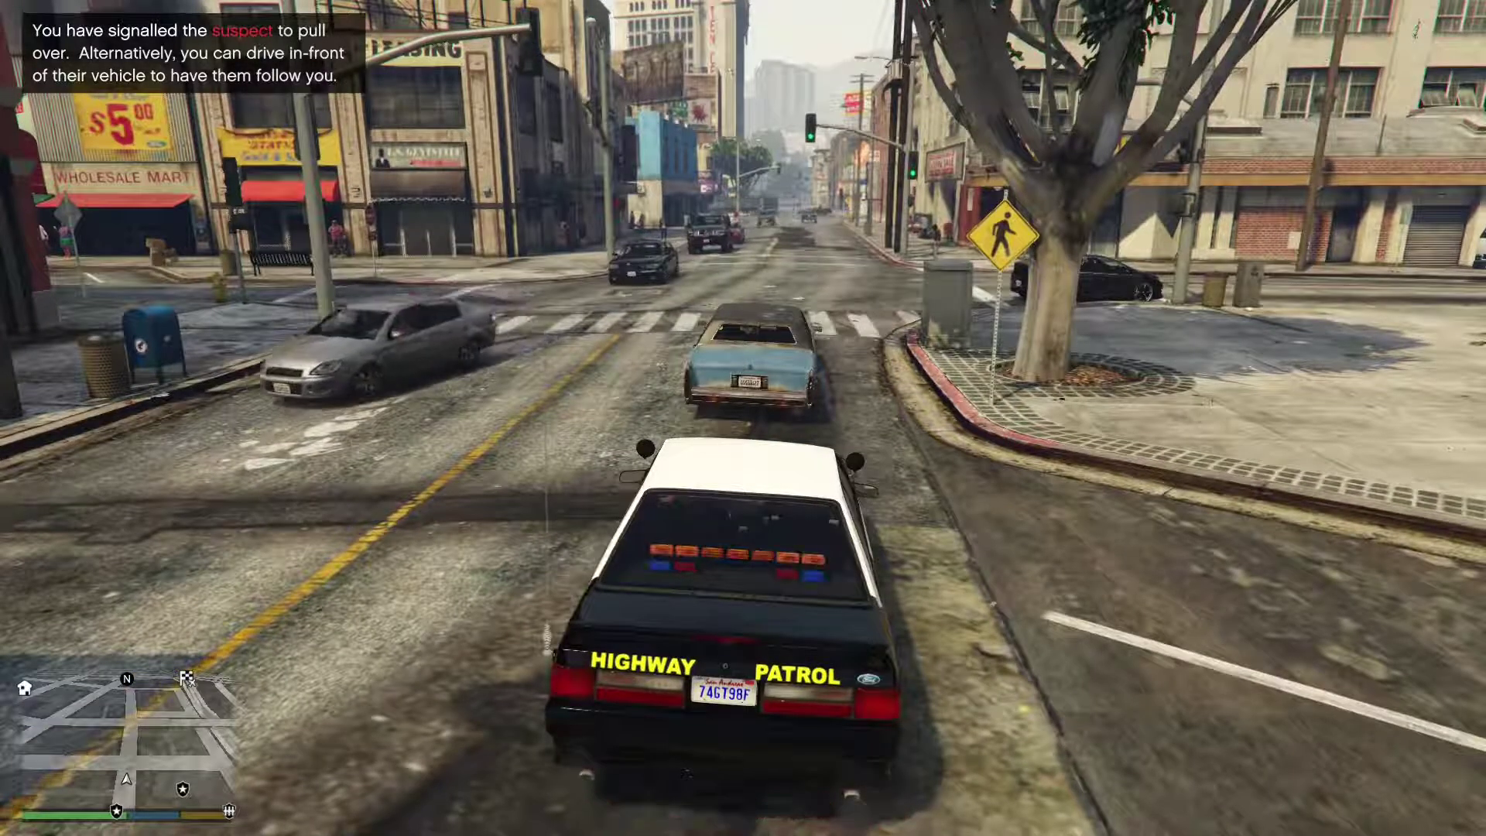
key("w")
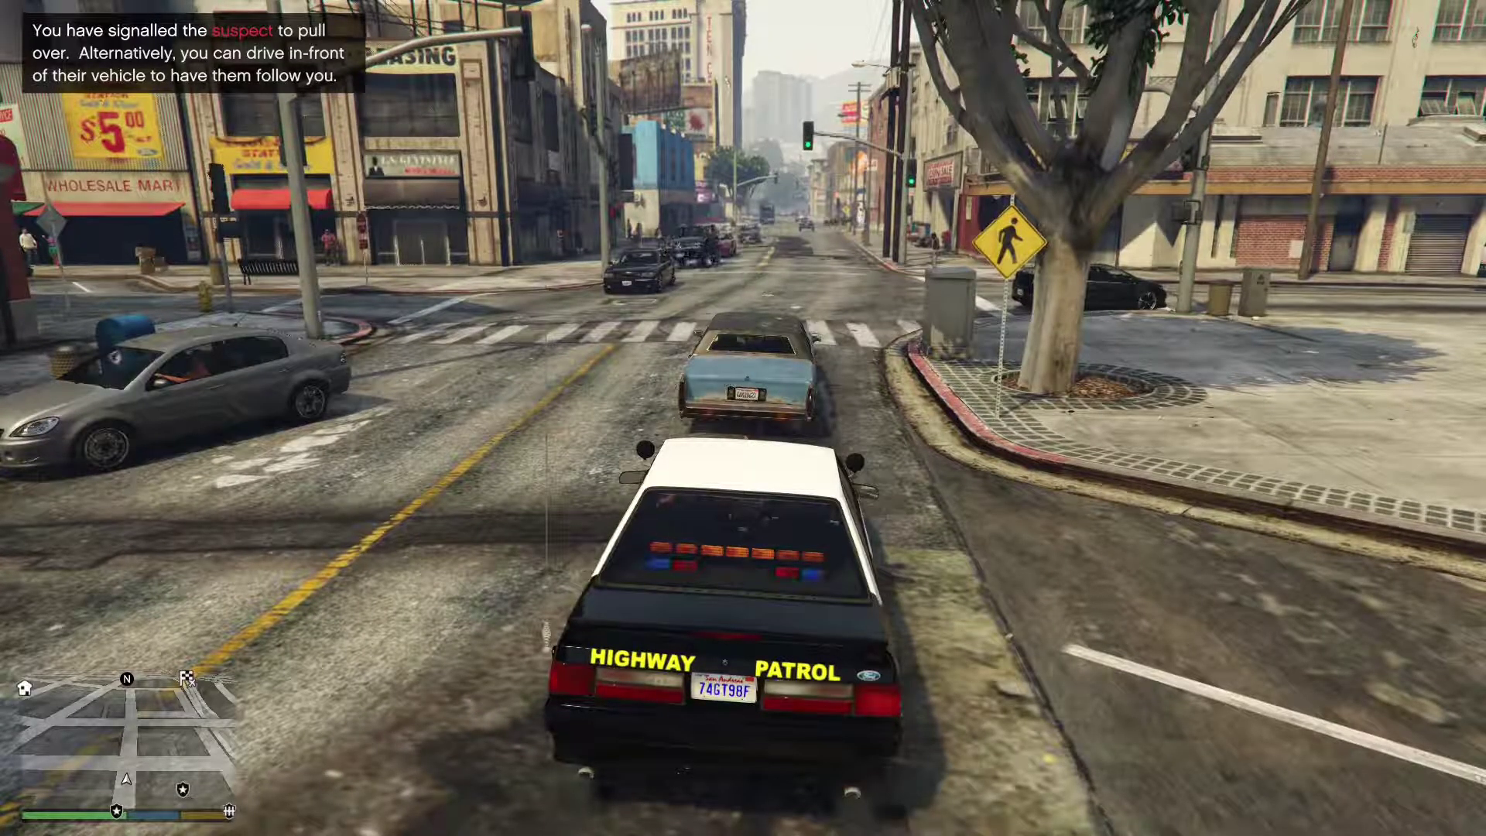
key("w")
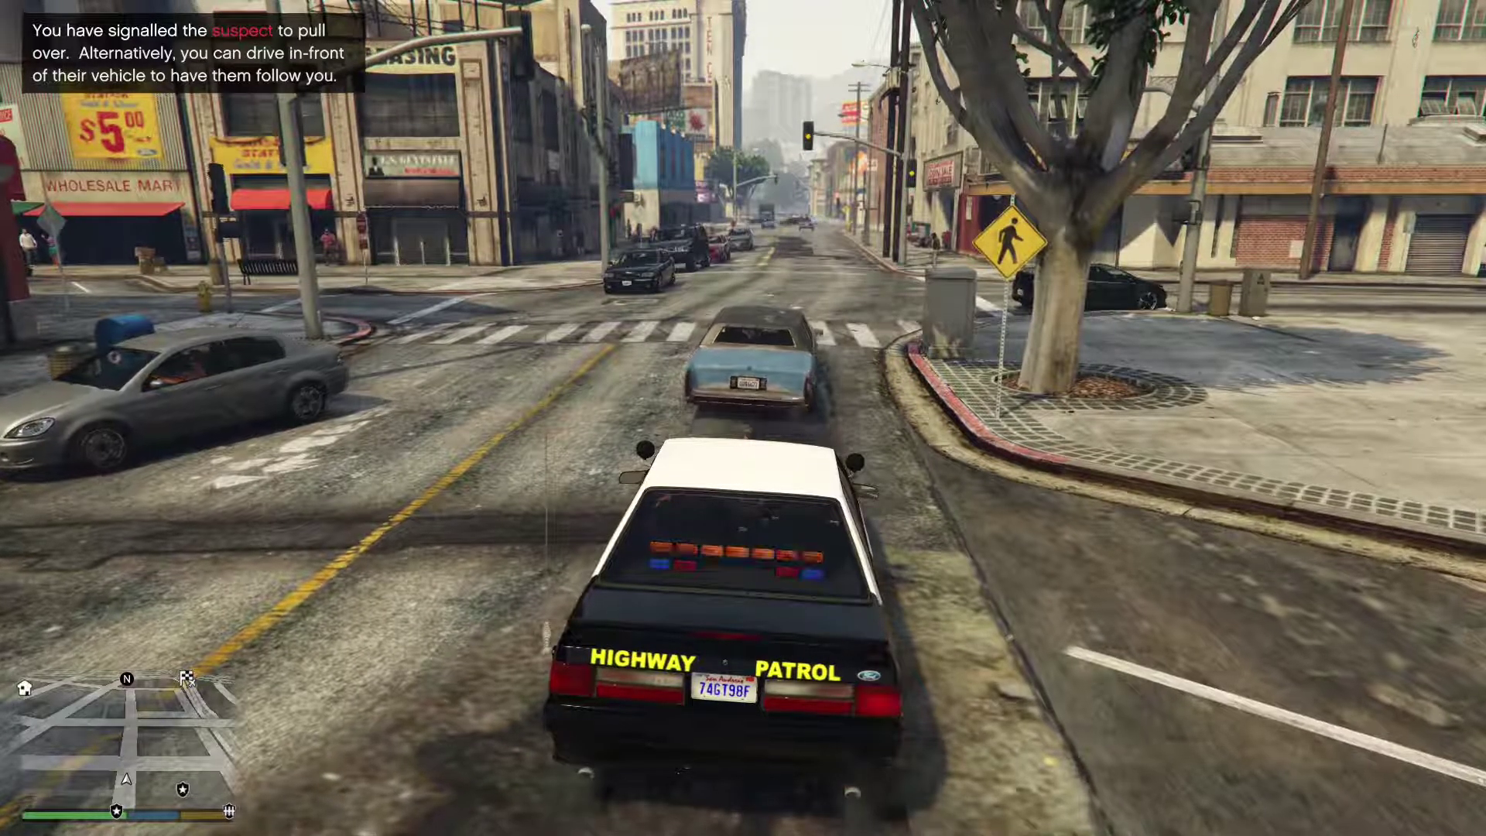
Follow the blue car around the corner onto Atlee St and stop the patrol car behind it
key("d")
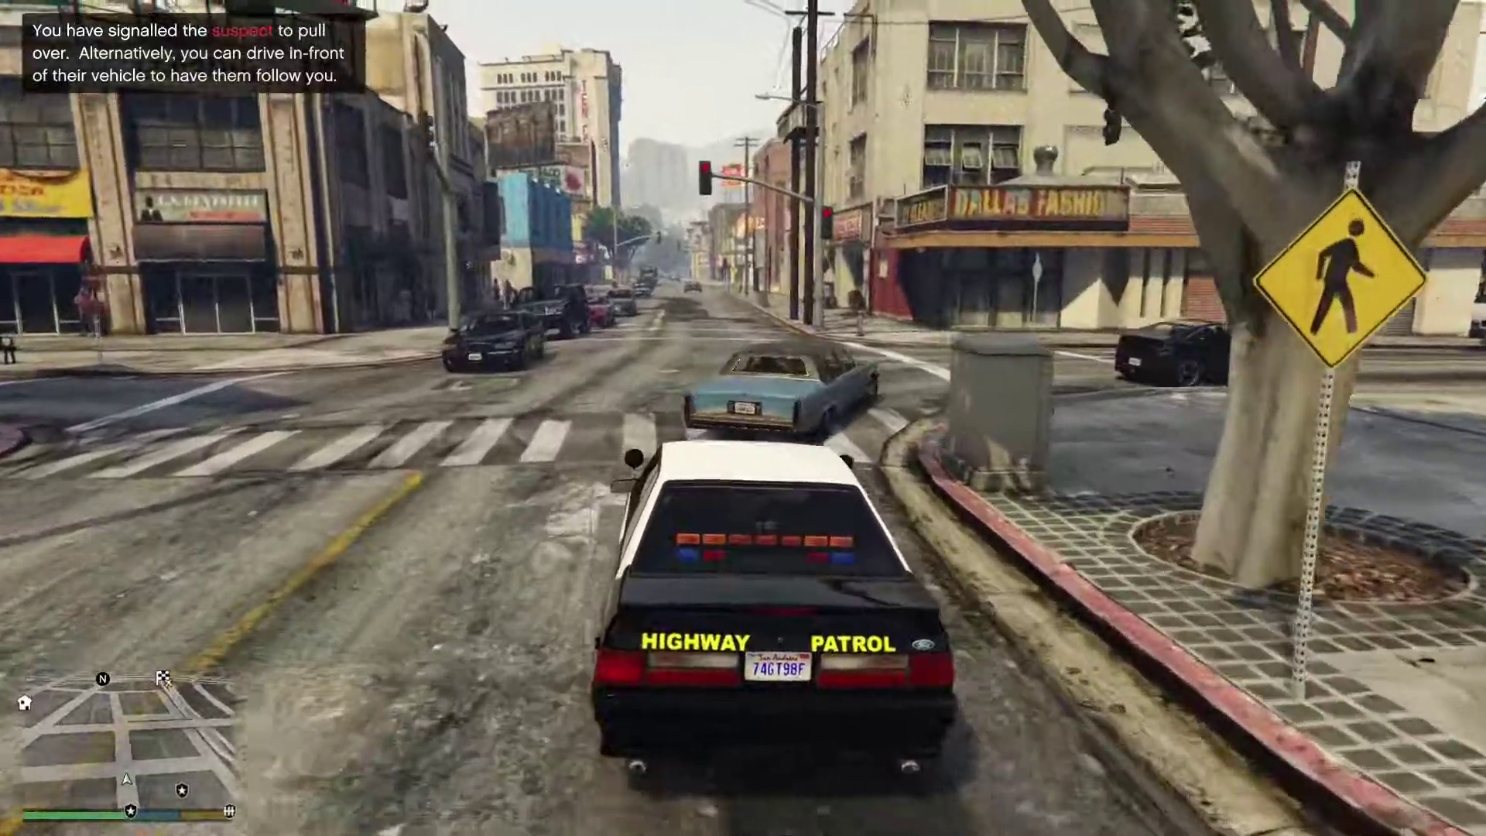
key("w")
key("d")
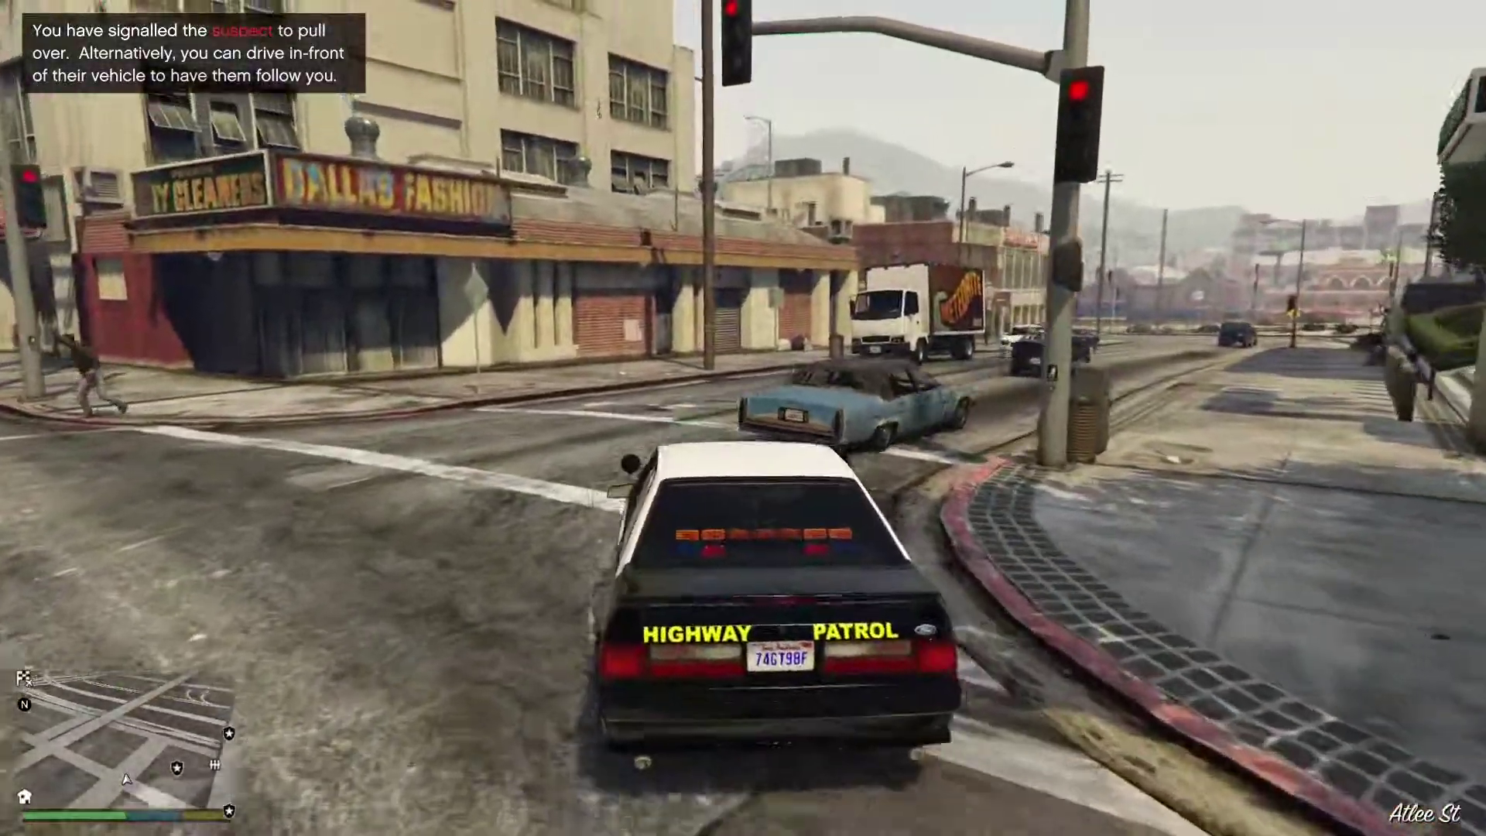
key("w")
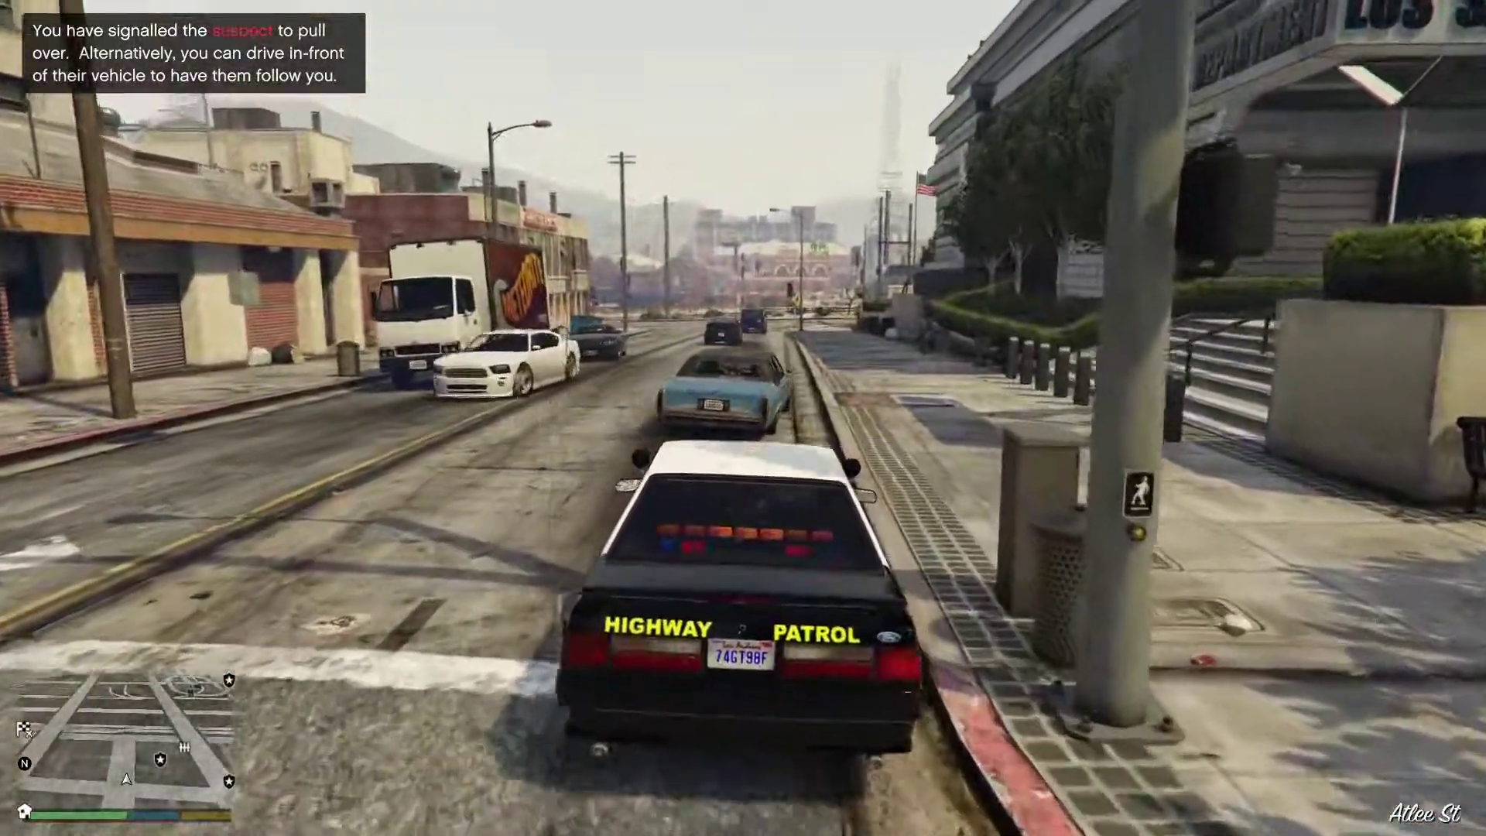
key("w")
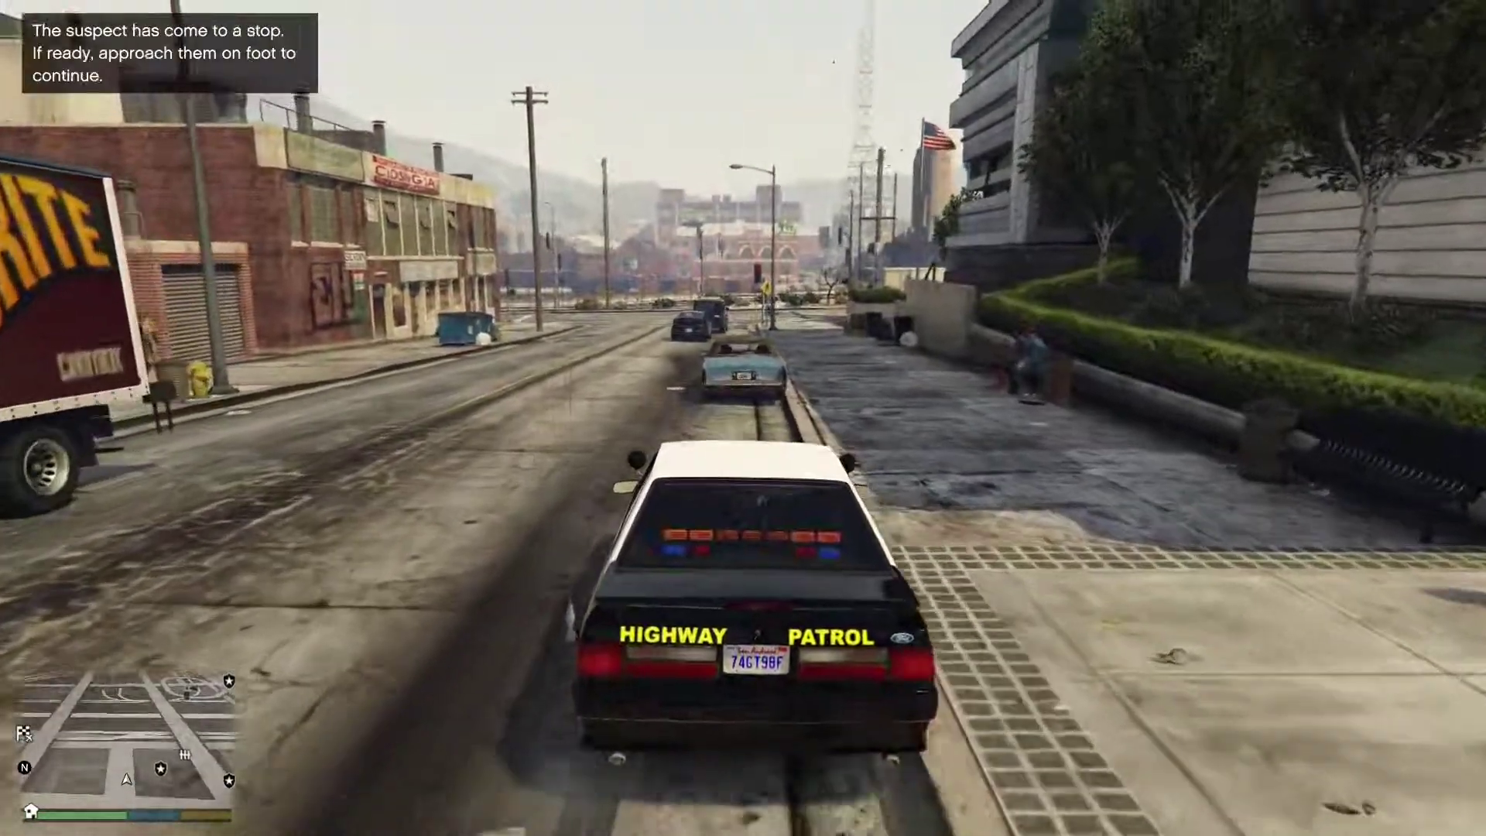
key("s")
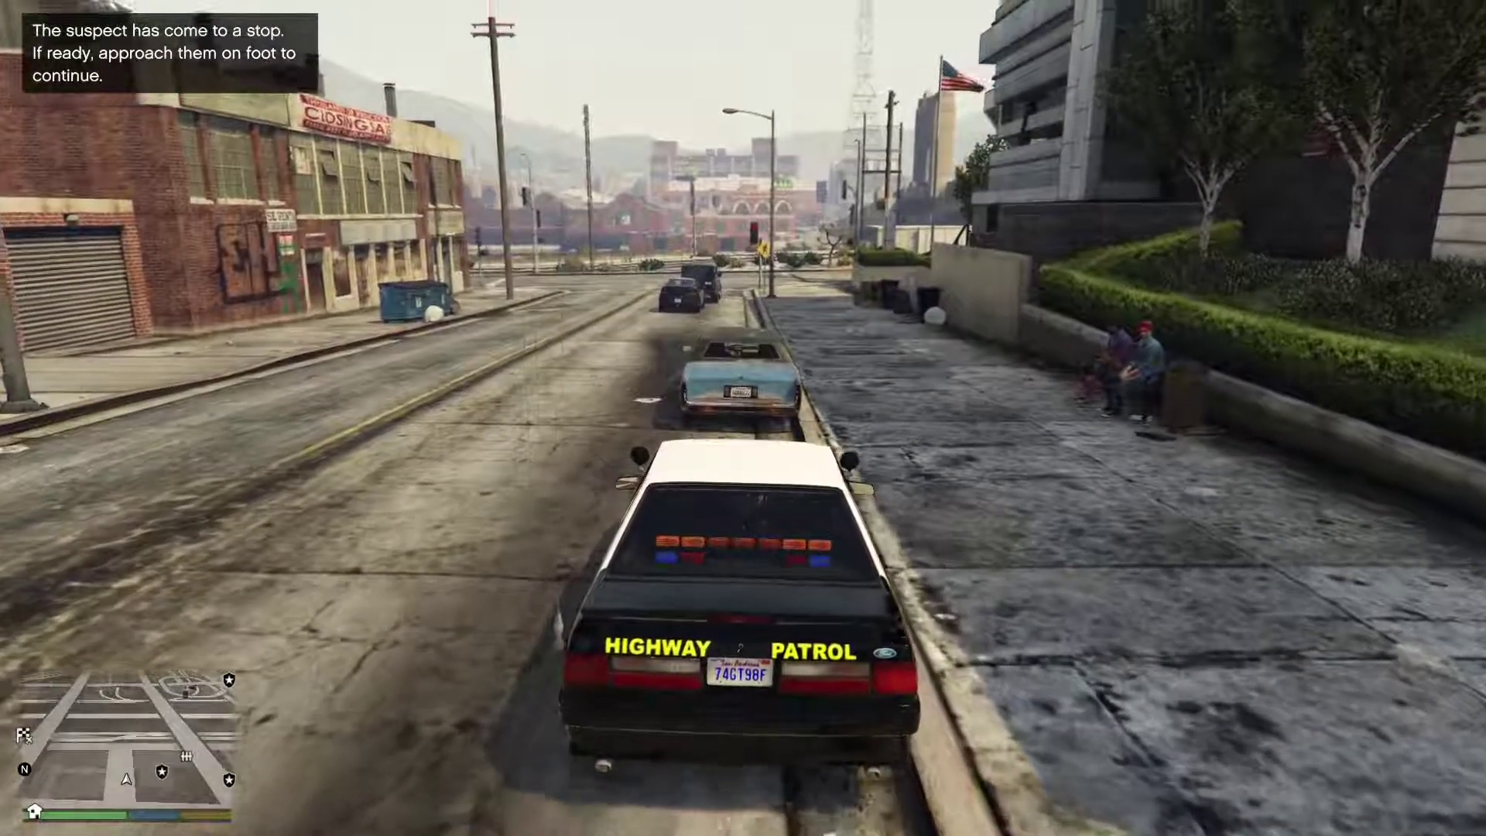
Stop behind the blue car on Alta St, get out, and approach the suspect on the ground beside it
key("a")
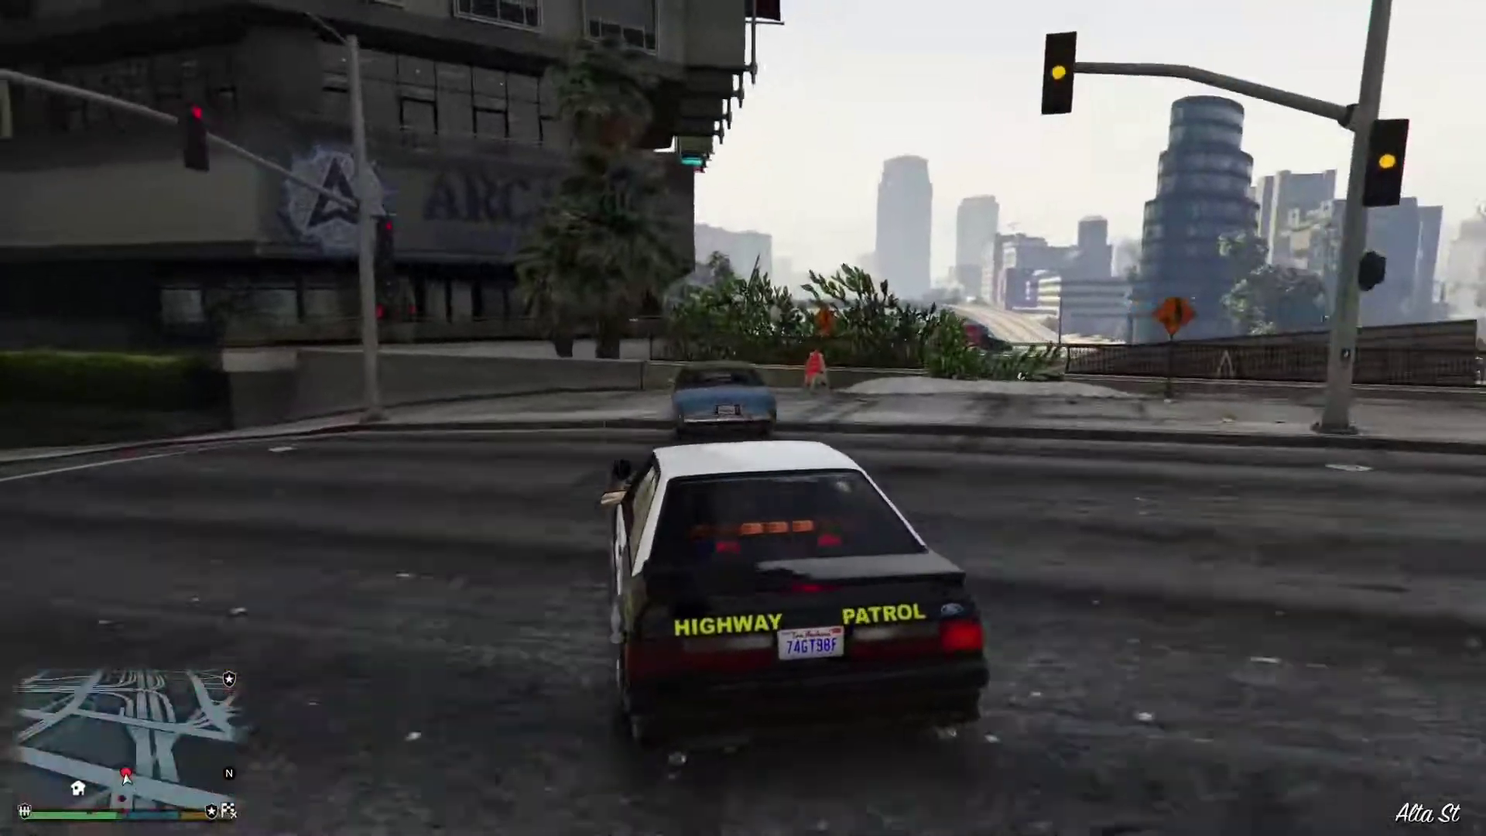
key("f")
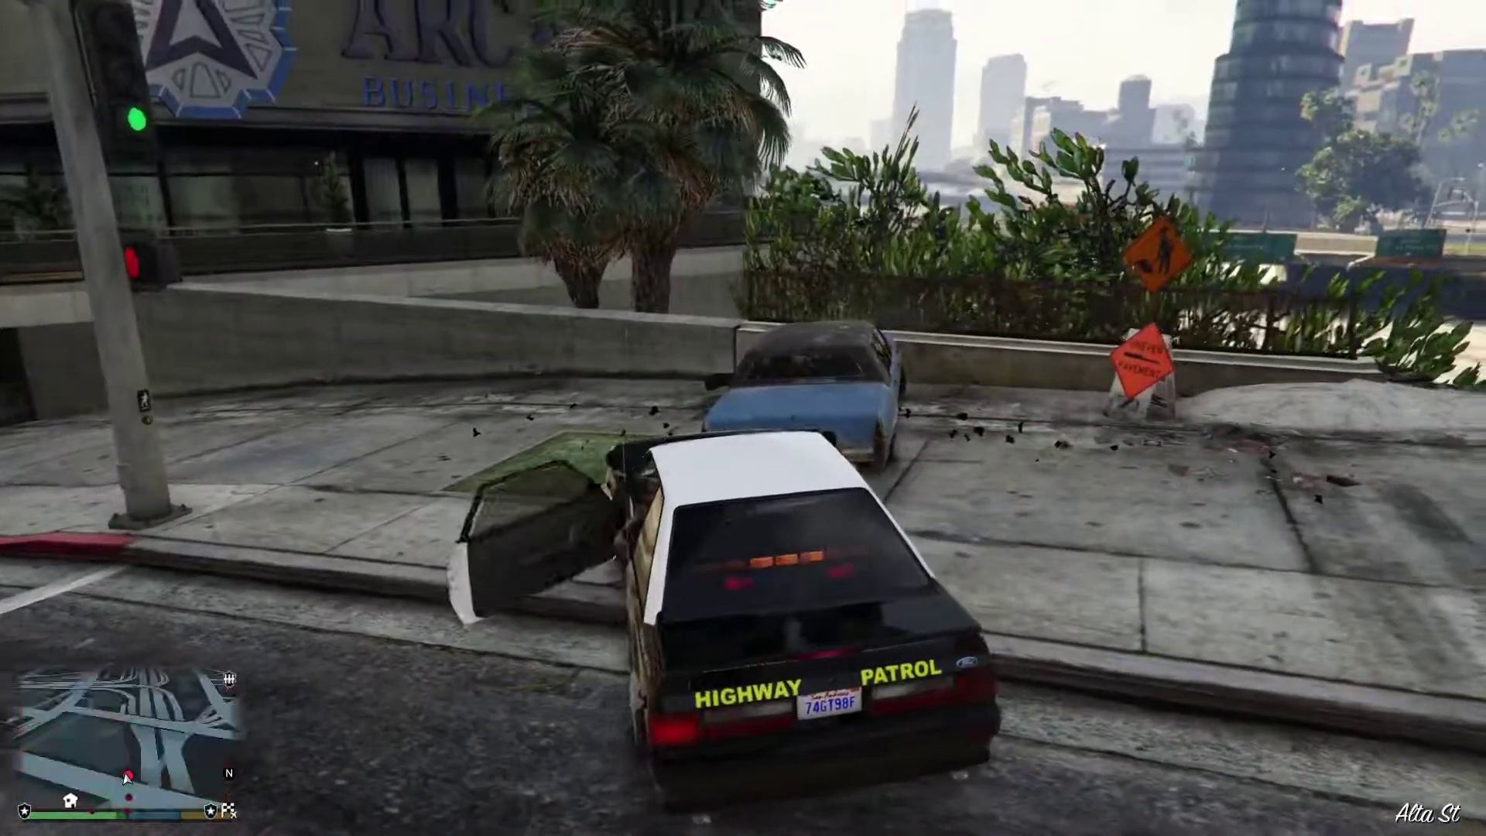
key("Tab")
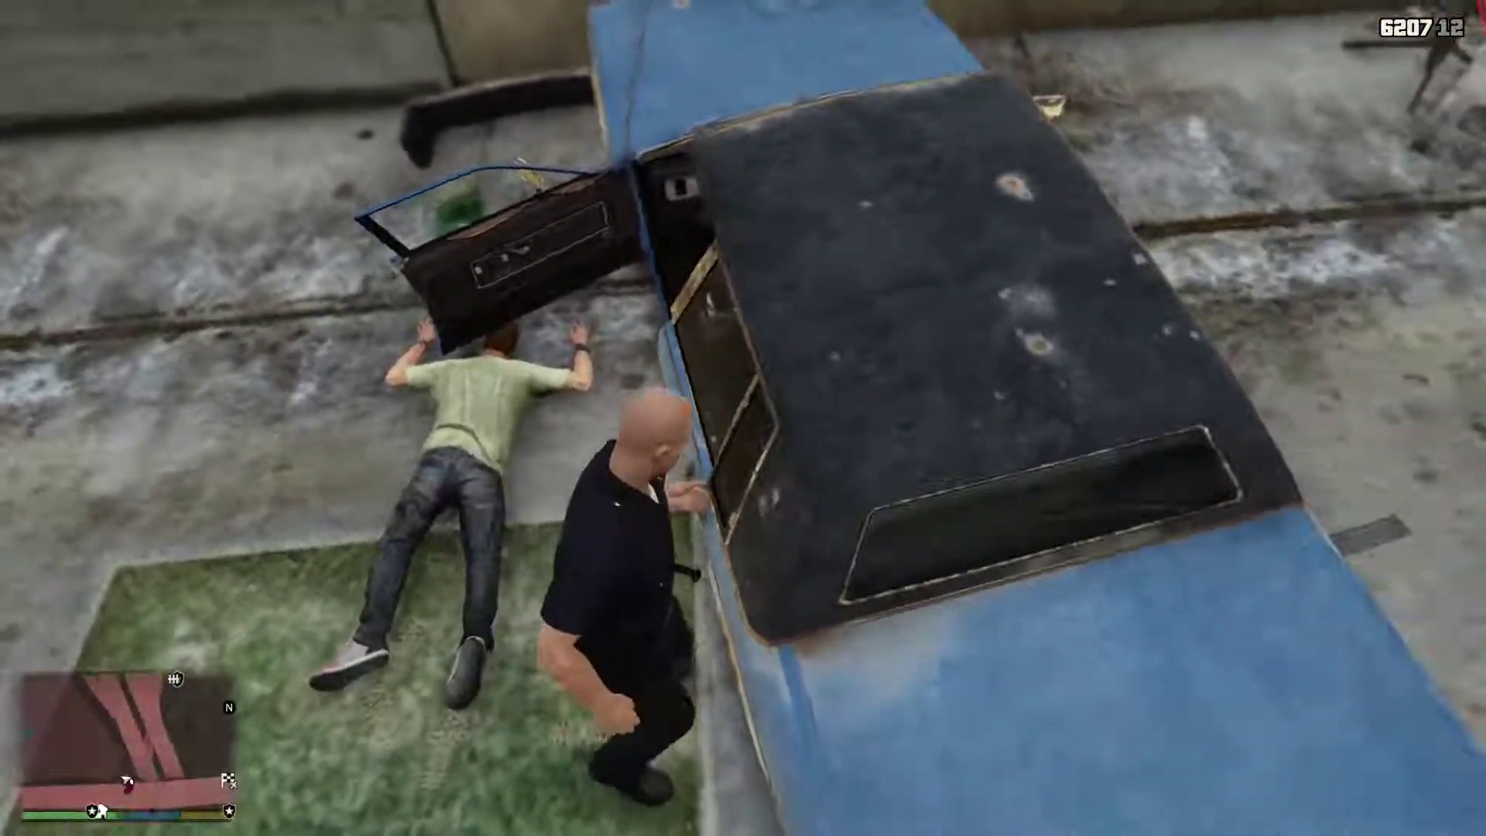
key("s")
key("a")
key("w")
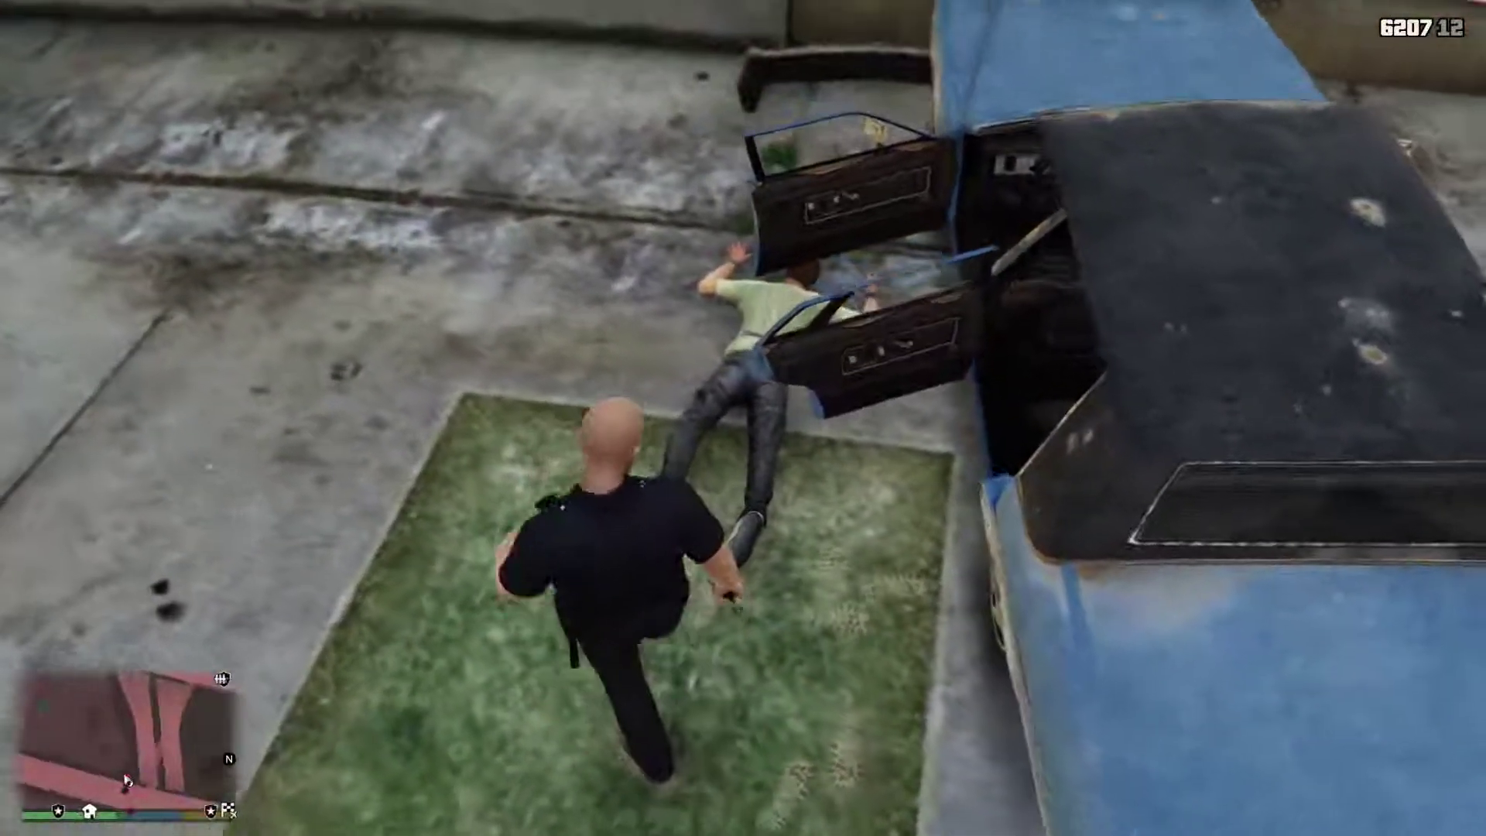
key("e")
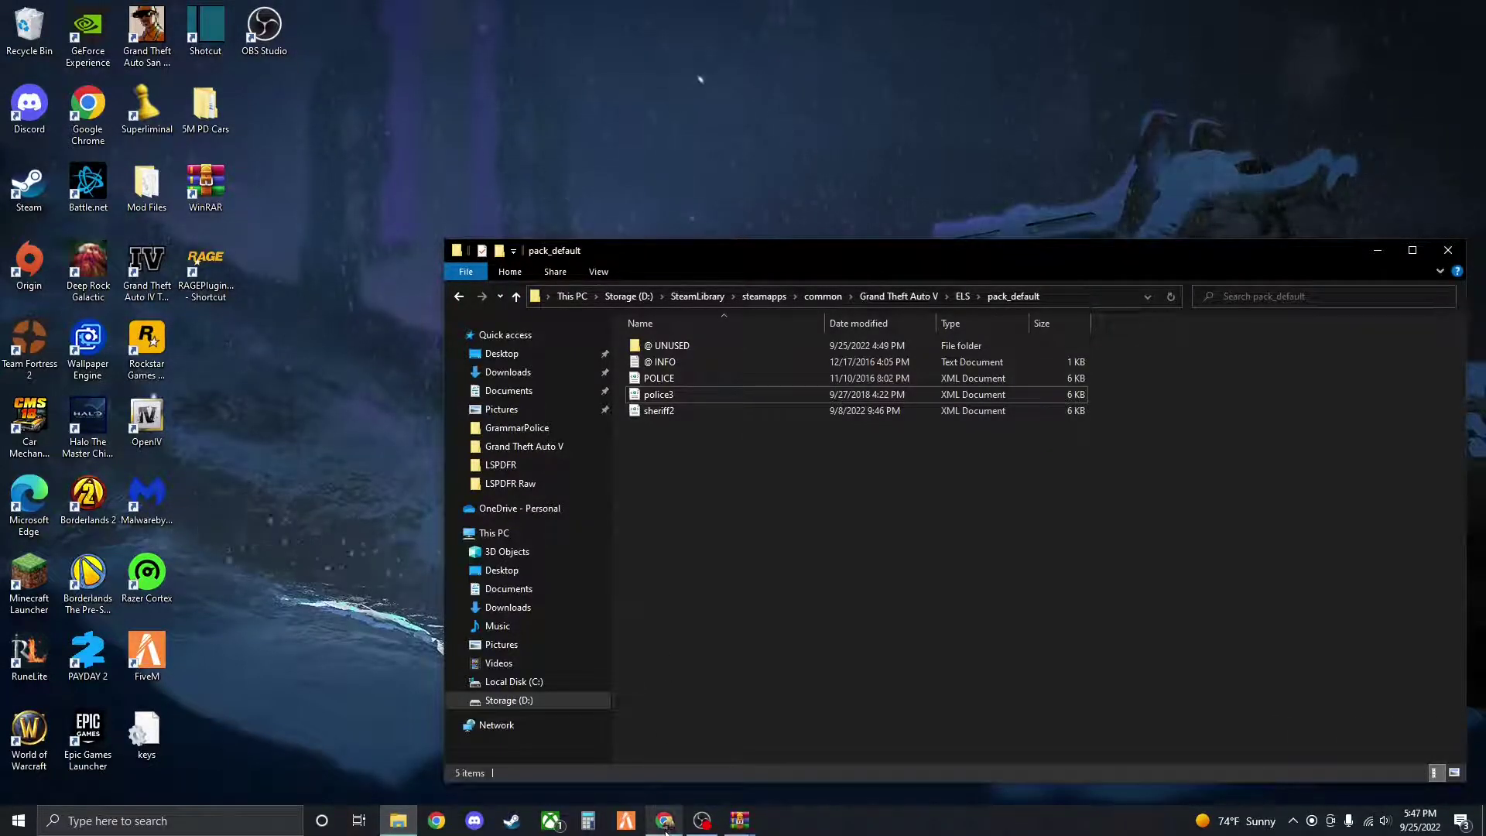
Switch to Chrome and snap its window to half of the desktop
mouse_move(665, 830)
mouse_move(662, 775)
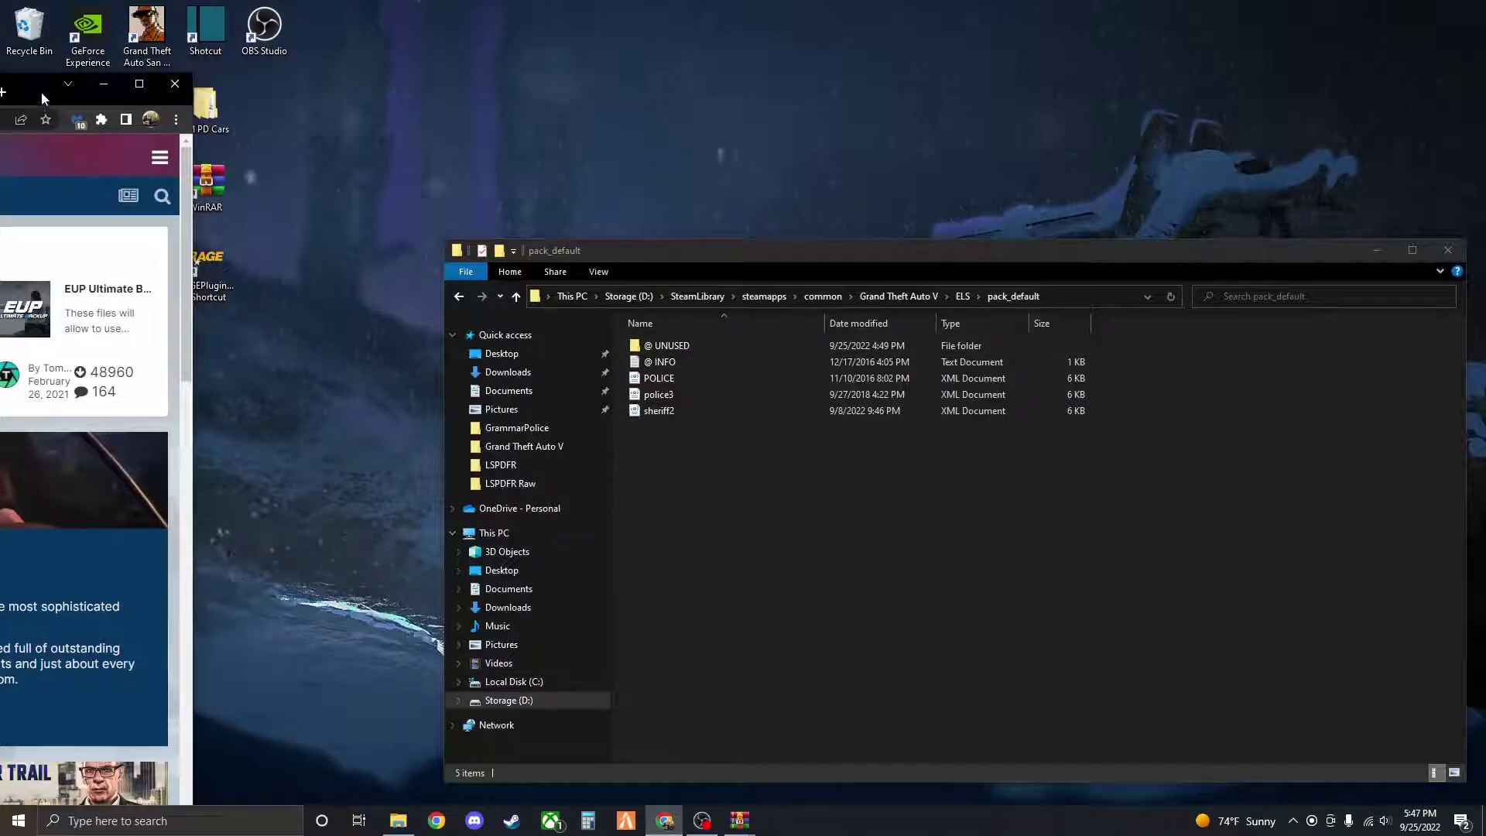
left_click_drag(41, 91, 2, 88)
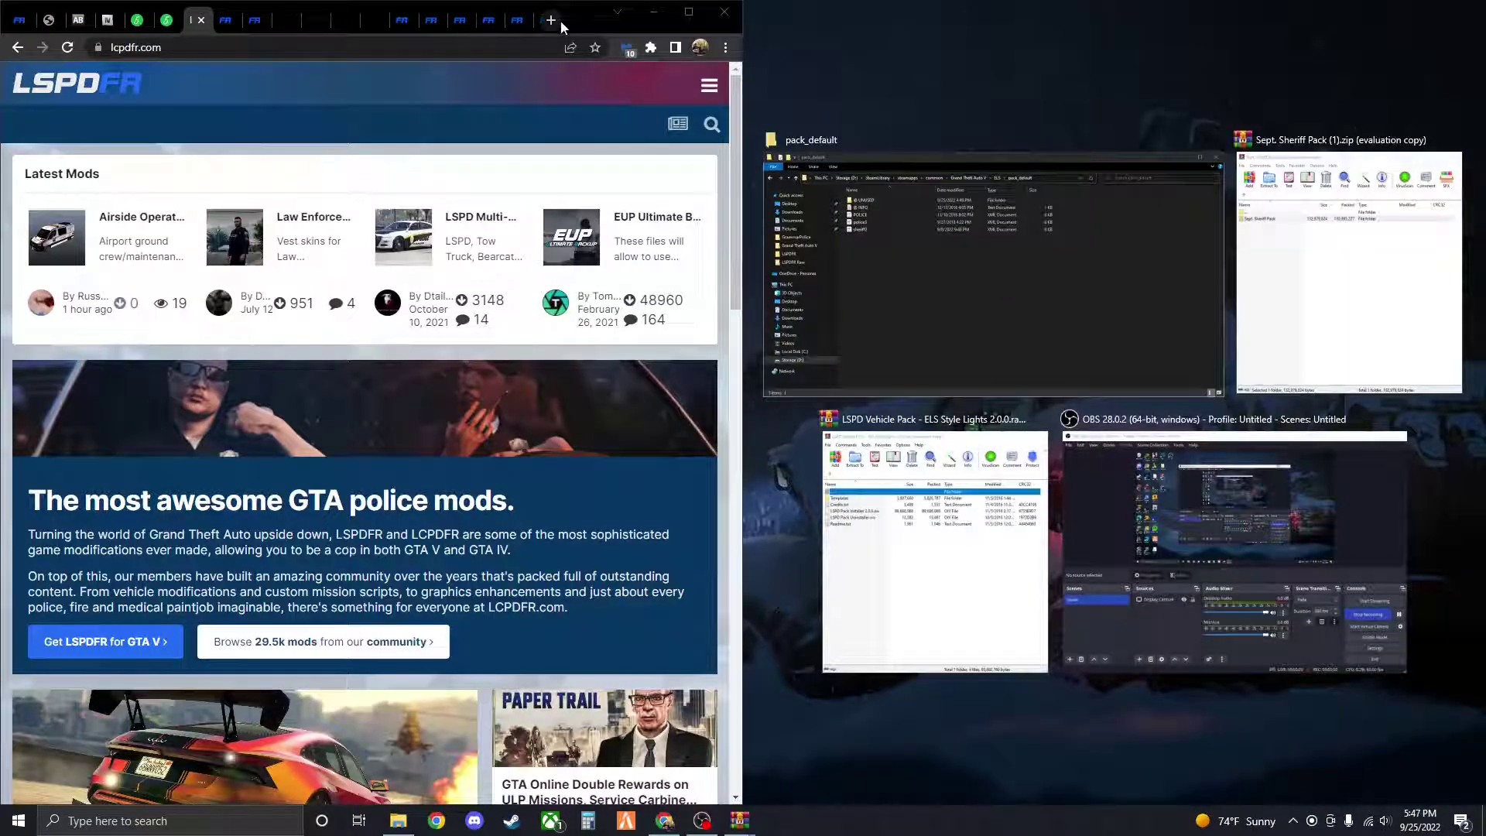
Search Google in a new tab for "lspdfr turn off siren" and open the Automatic Siren Cutout 3.1.5 page on LCPDFR.com
left_click(559, 21)
left_click(559, 21)
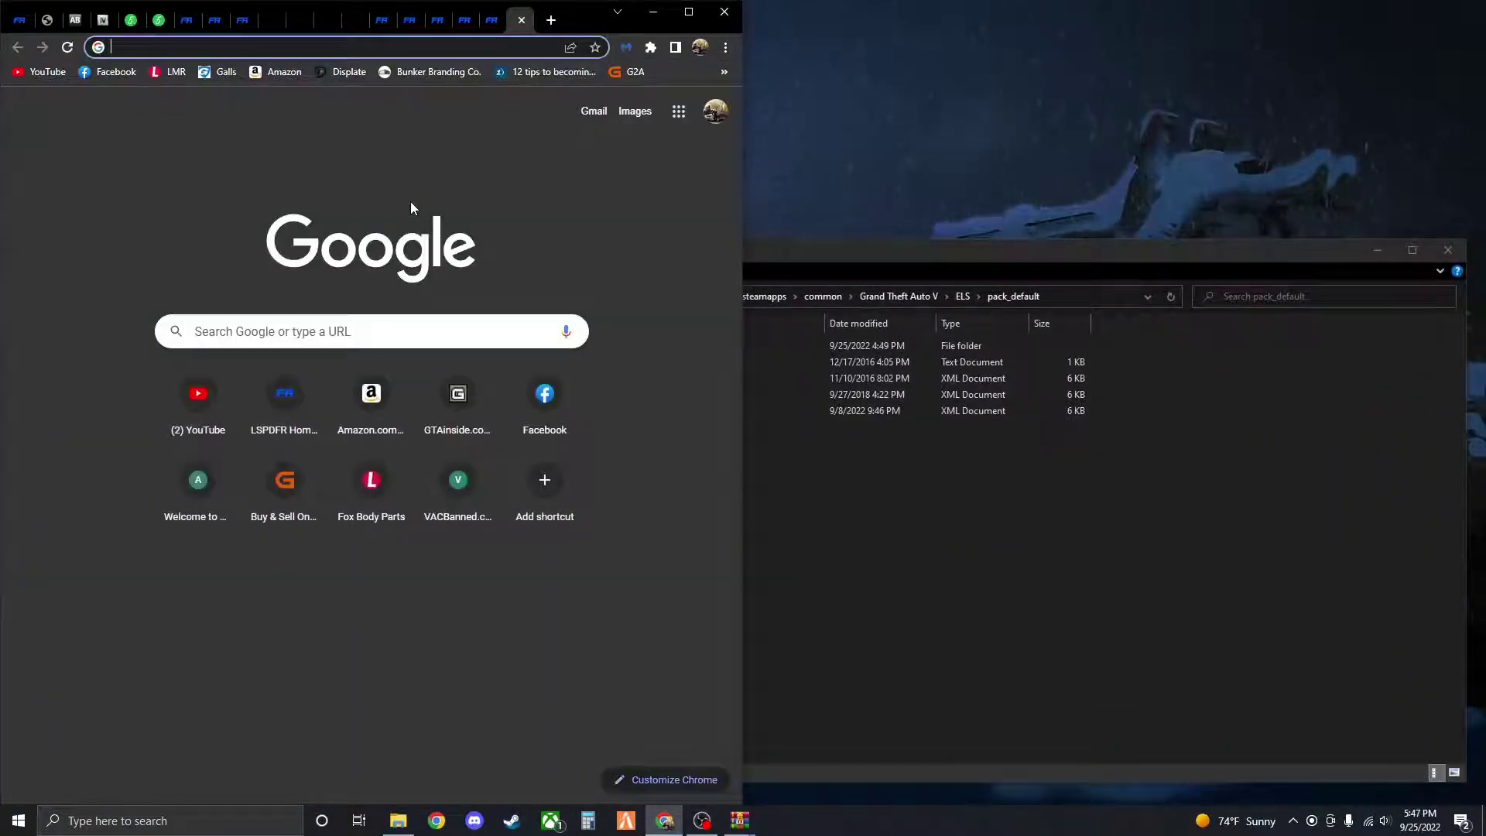
type("lspdfr")
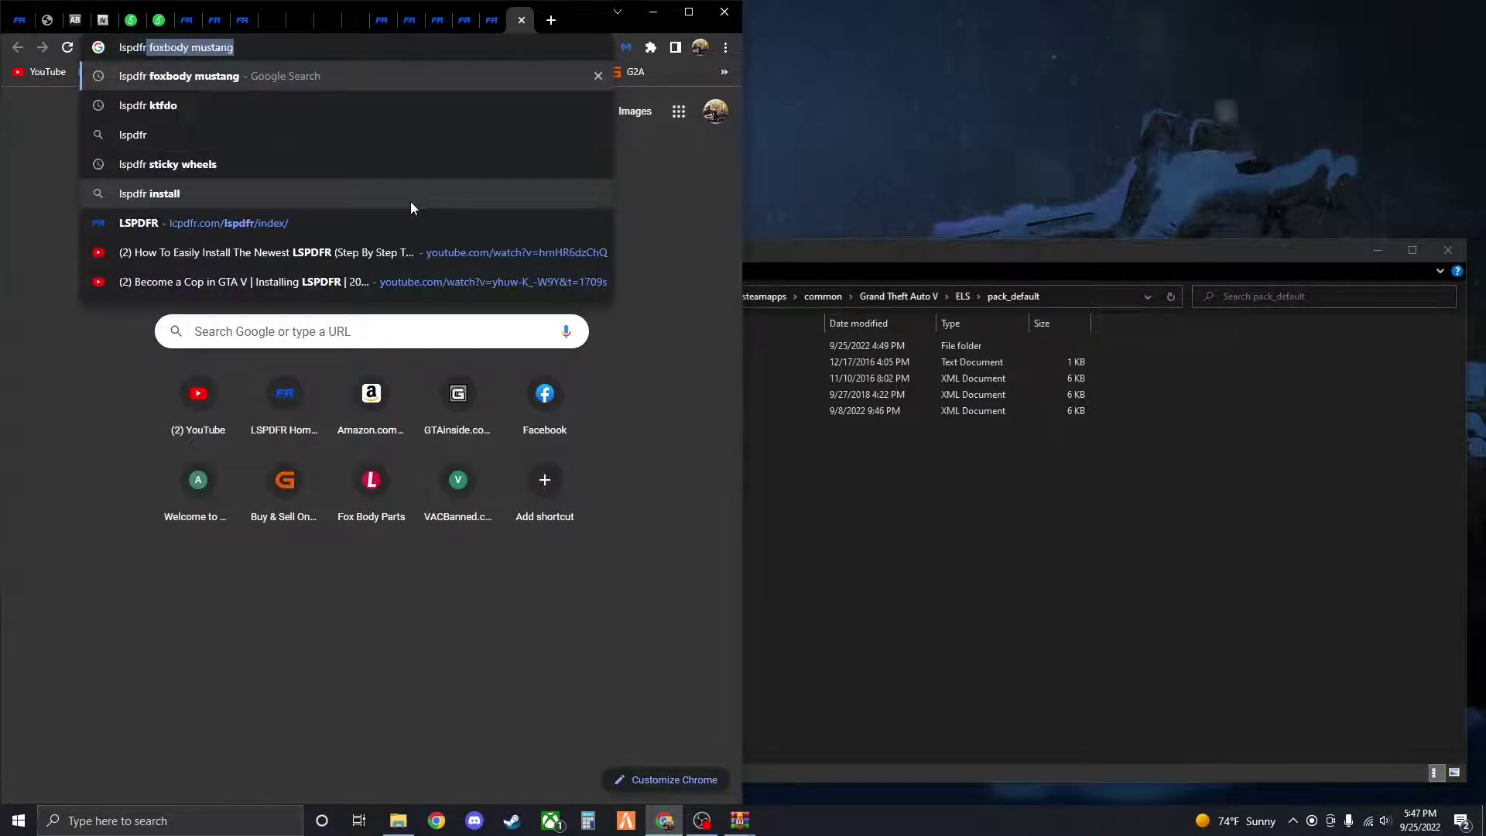
type(" turn ")
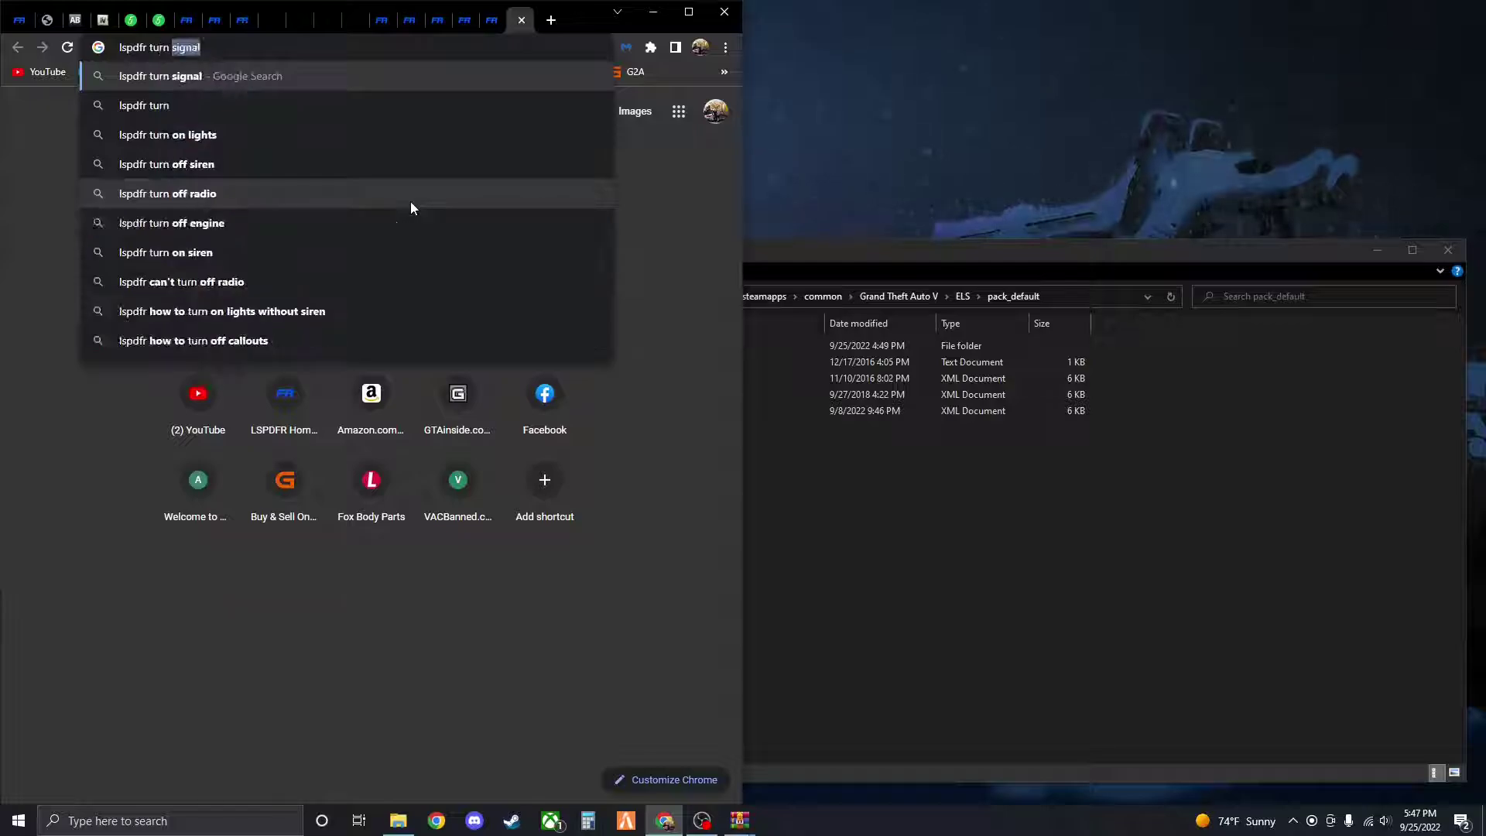
type("off siren")
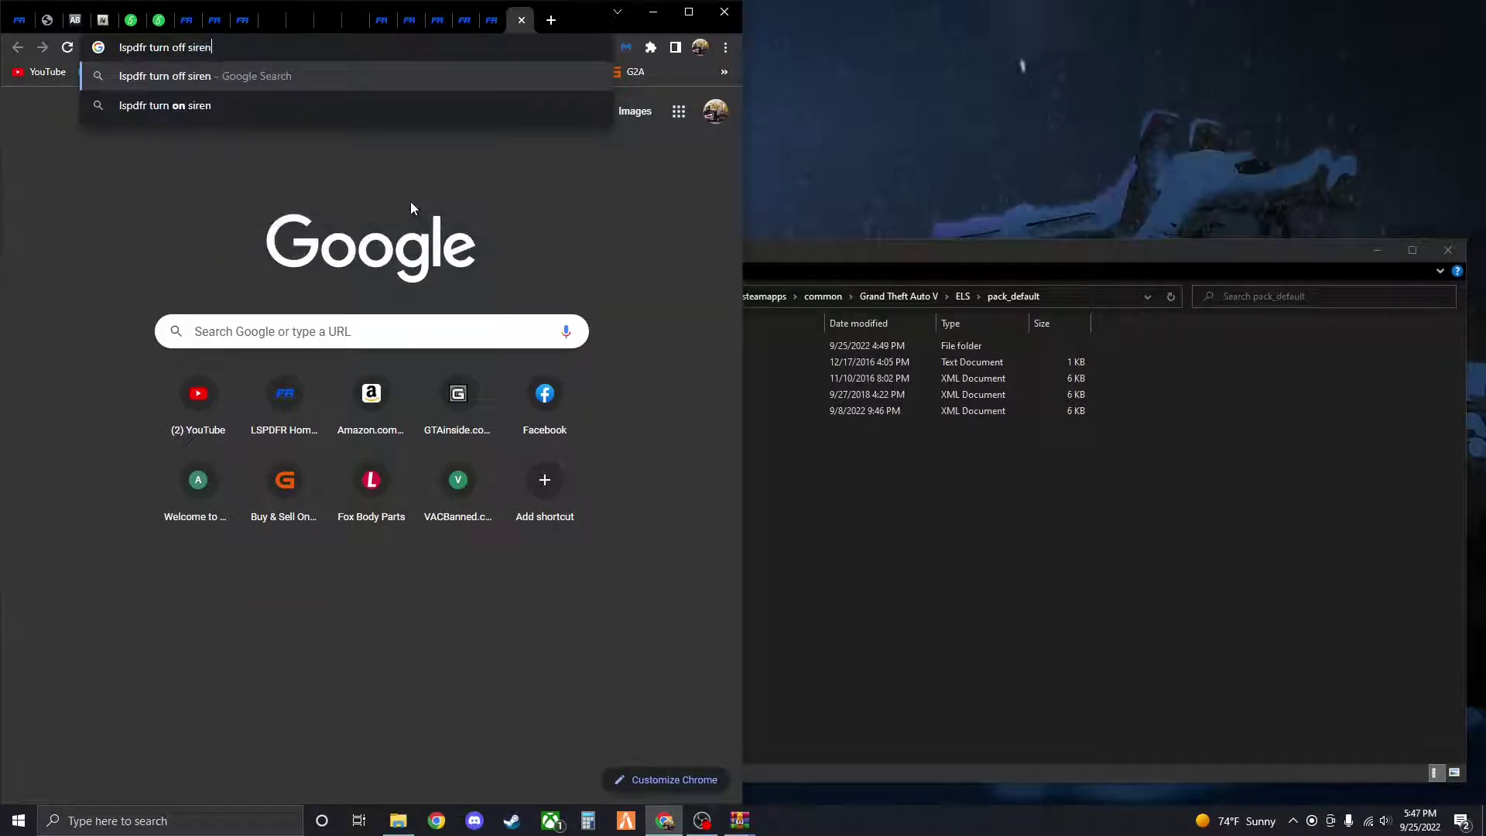
key("Return")
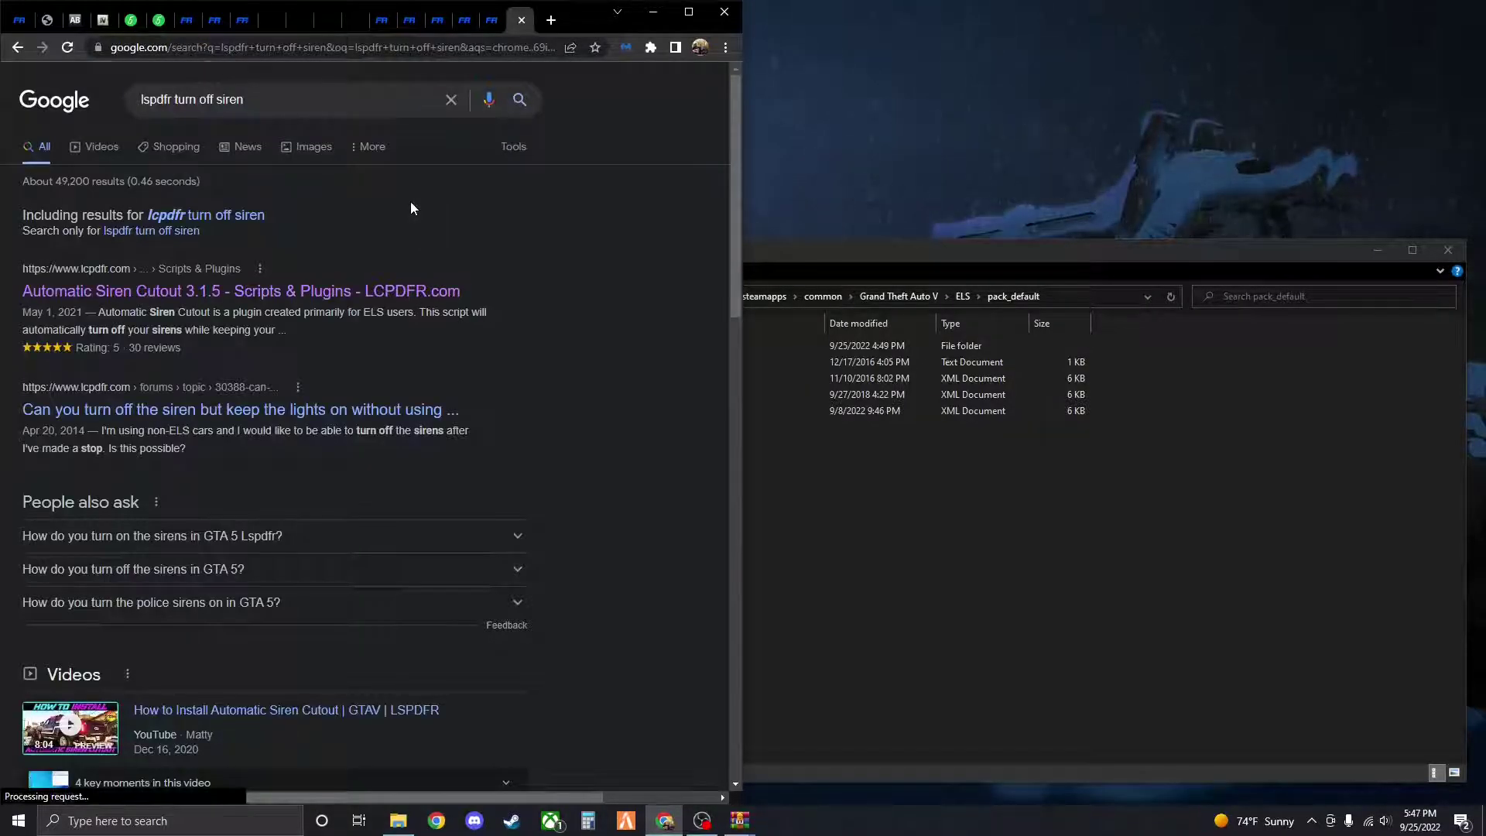
left_click(262, 300)
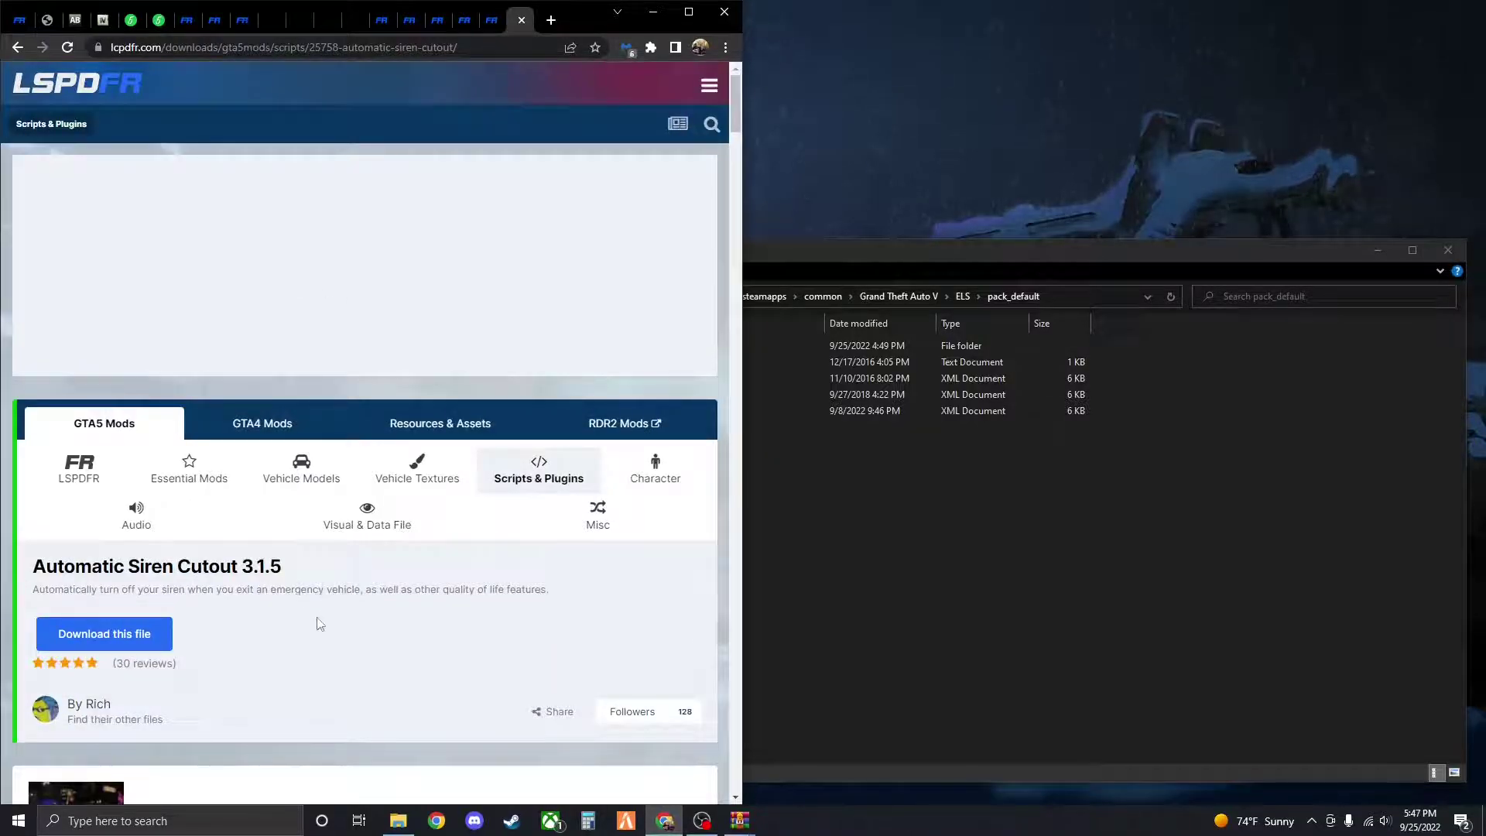
Agree to the script download terms and download the main file AutomaticSirenCutoutV3.1.5.rar
left_click(108, 633)
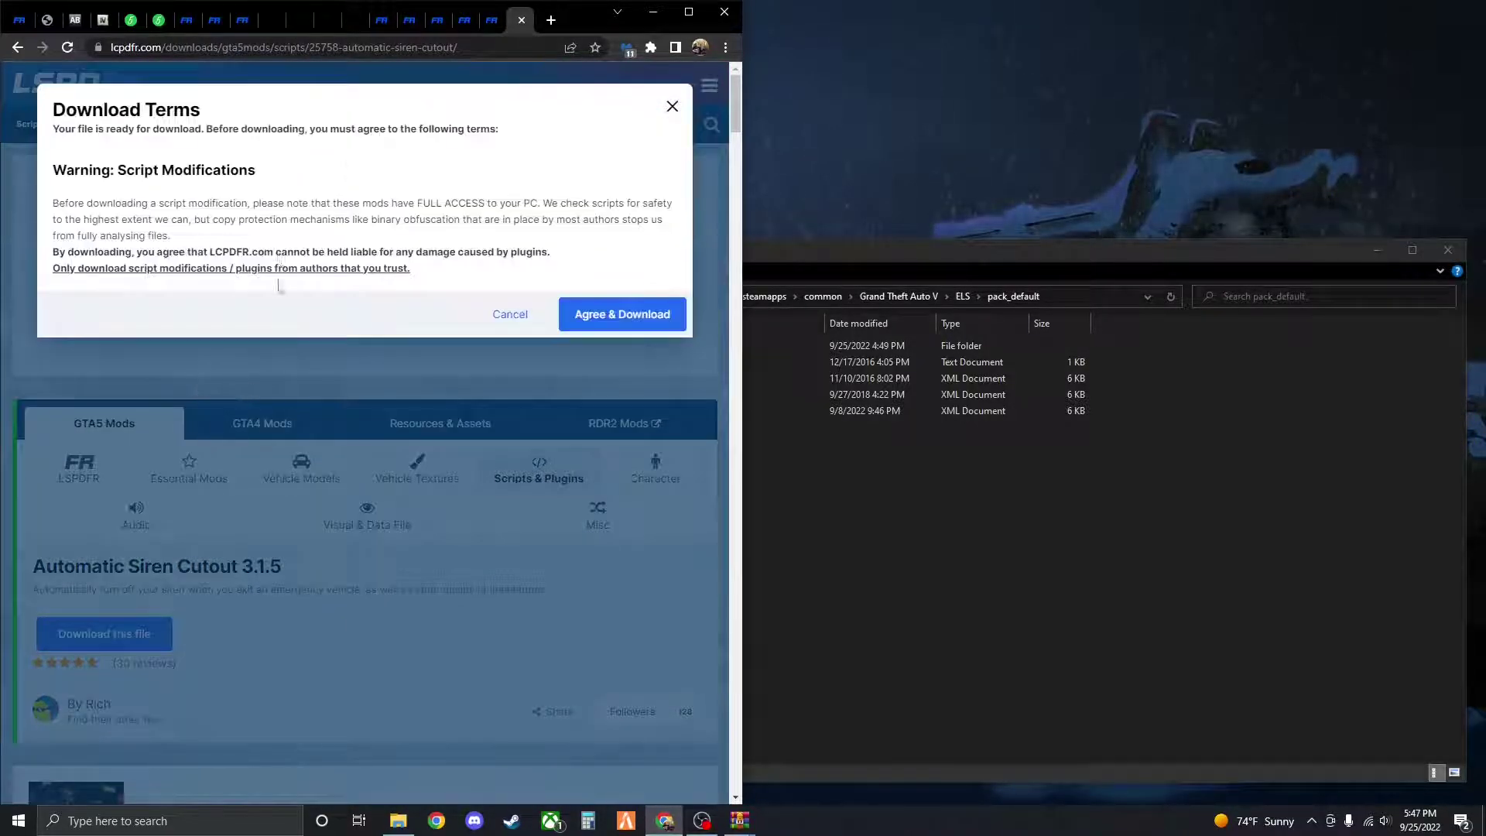
left_click(573, 310)
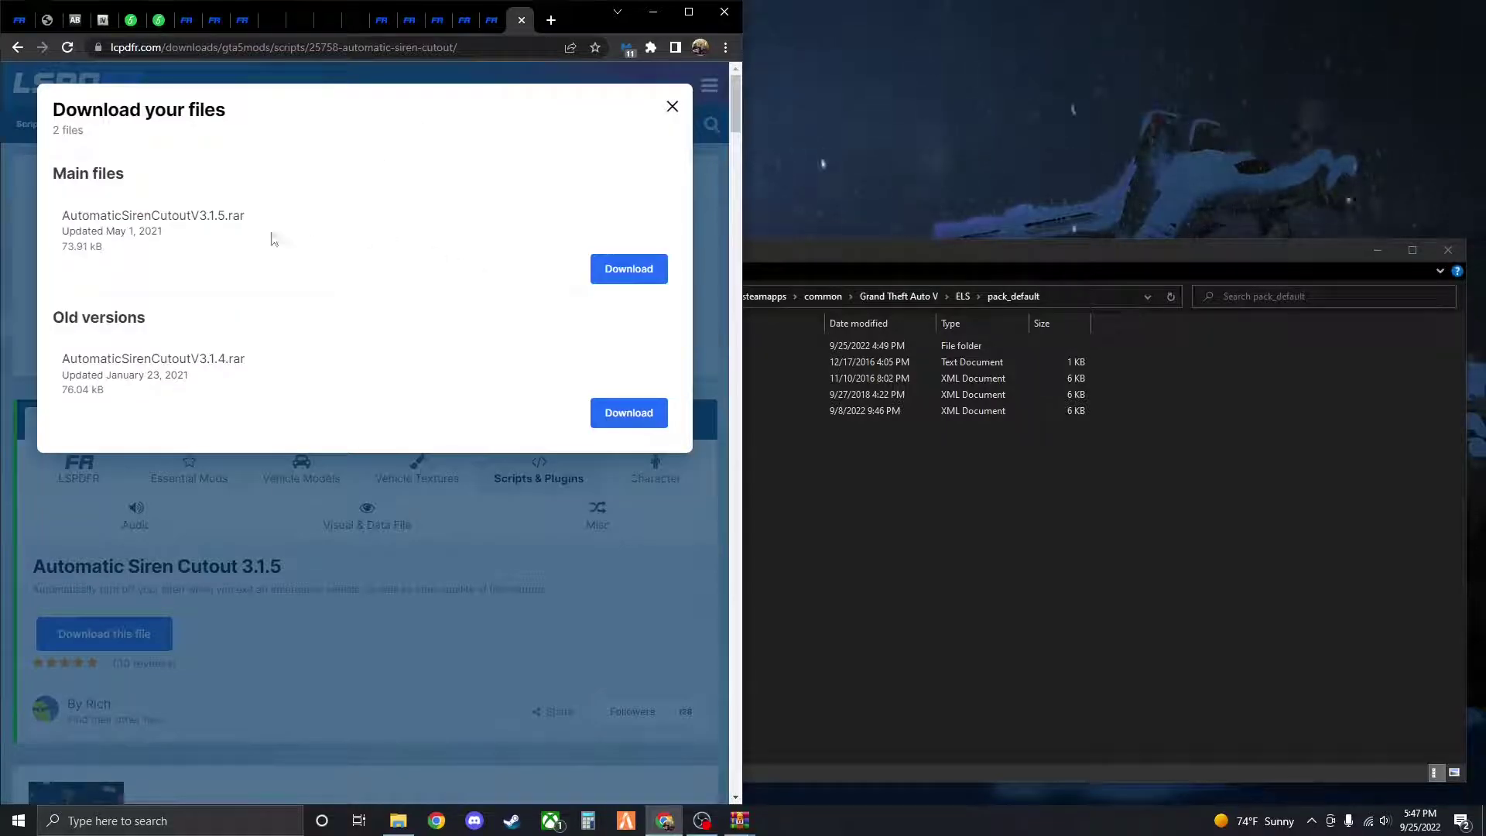
left_click(624, 267)
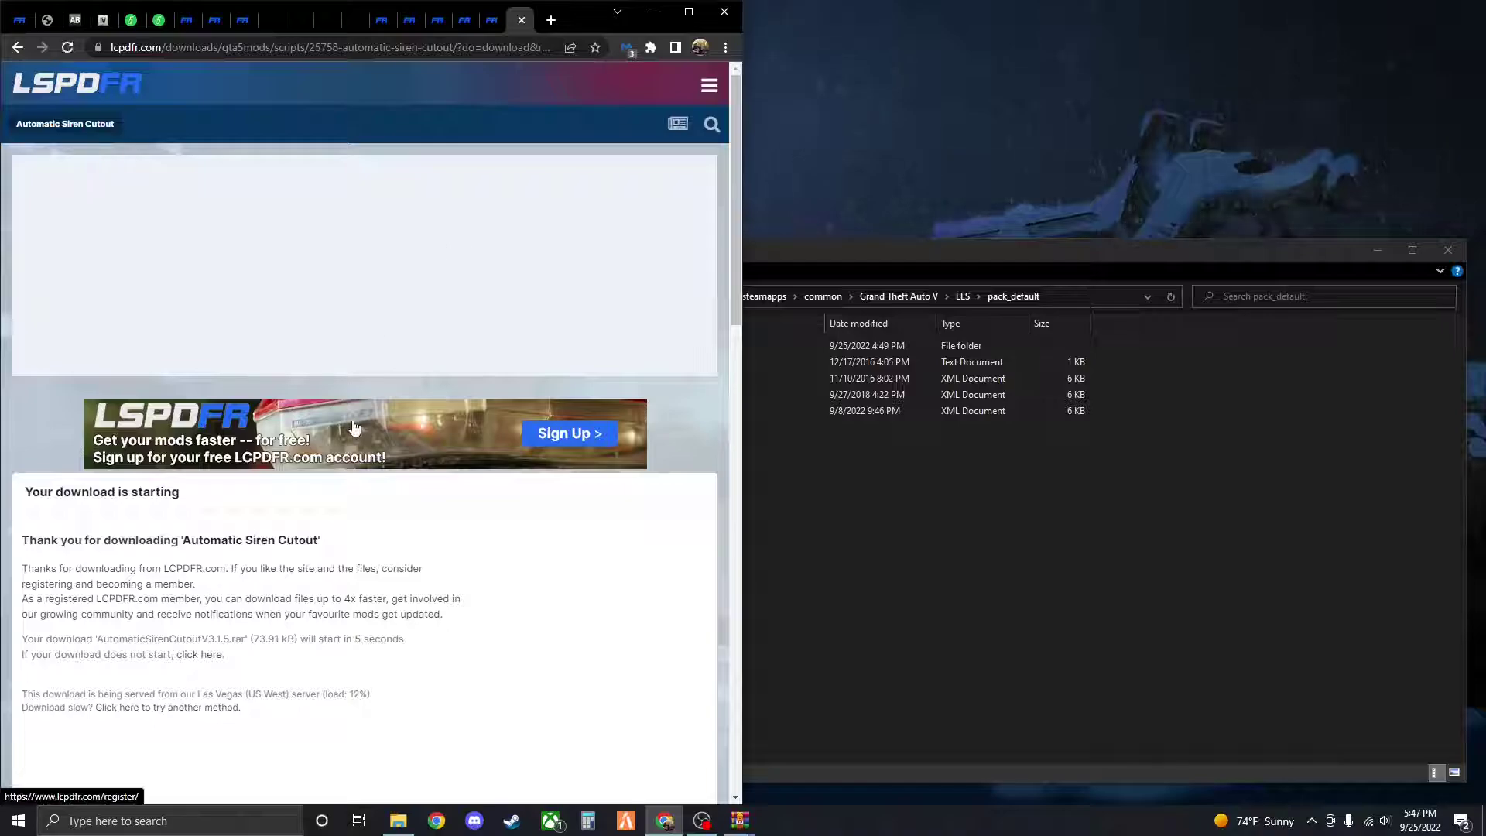
Switch to File Explorer, return to the Grand Theft Auto V folder, and reposition its window with no item selected
left_click(889, 250)
left_click_drag(745, 254, 1161, 217)
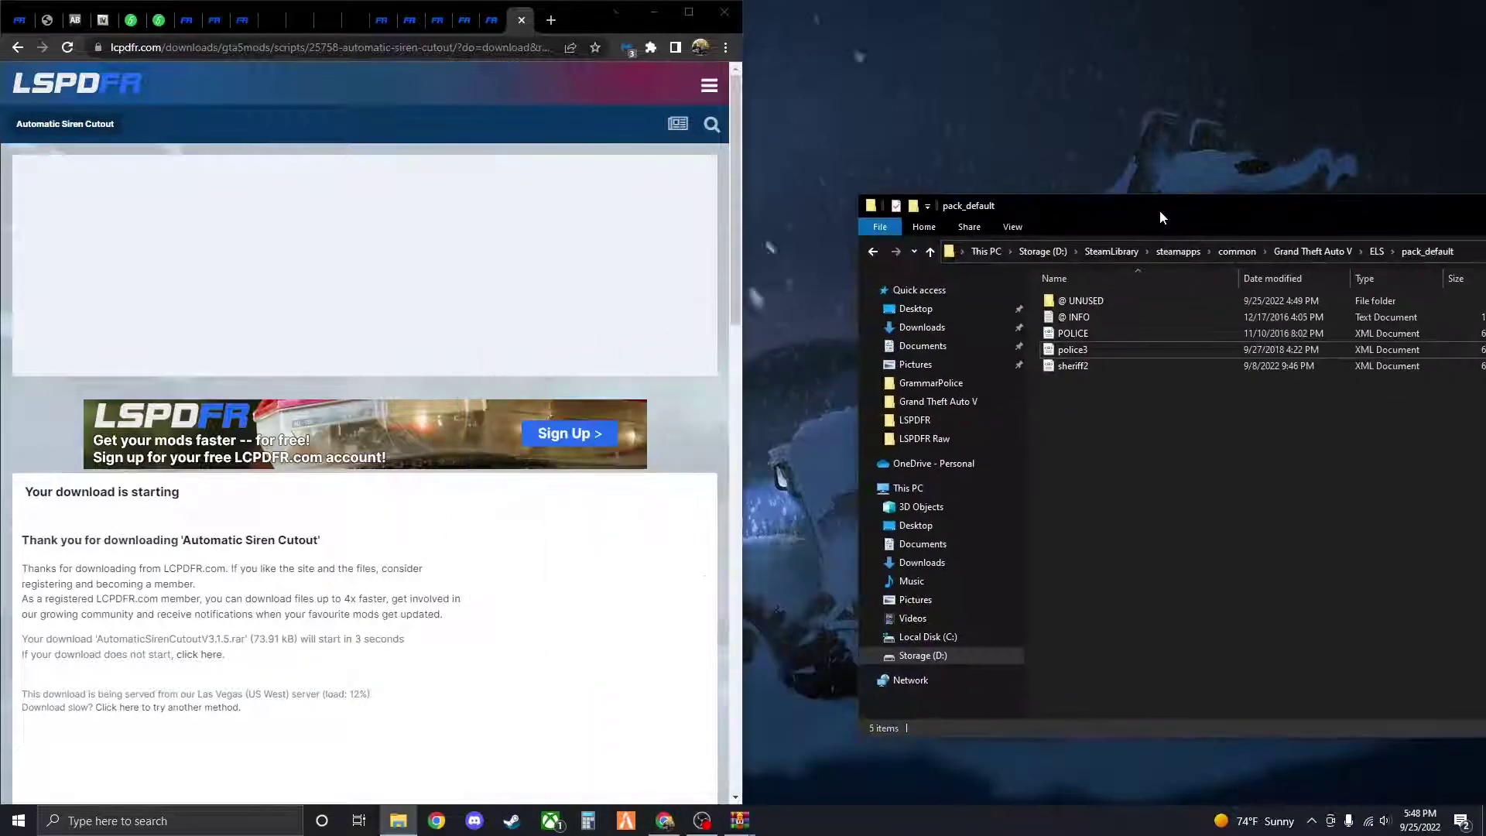
left_click(872, 251)
left_click(872, 252)
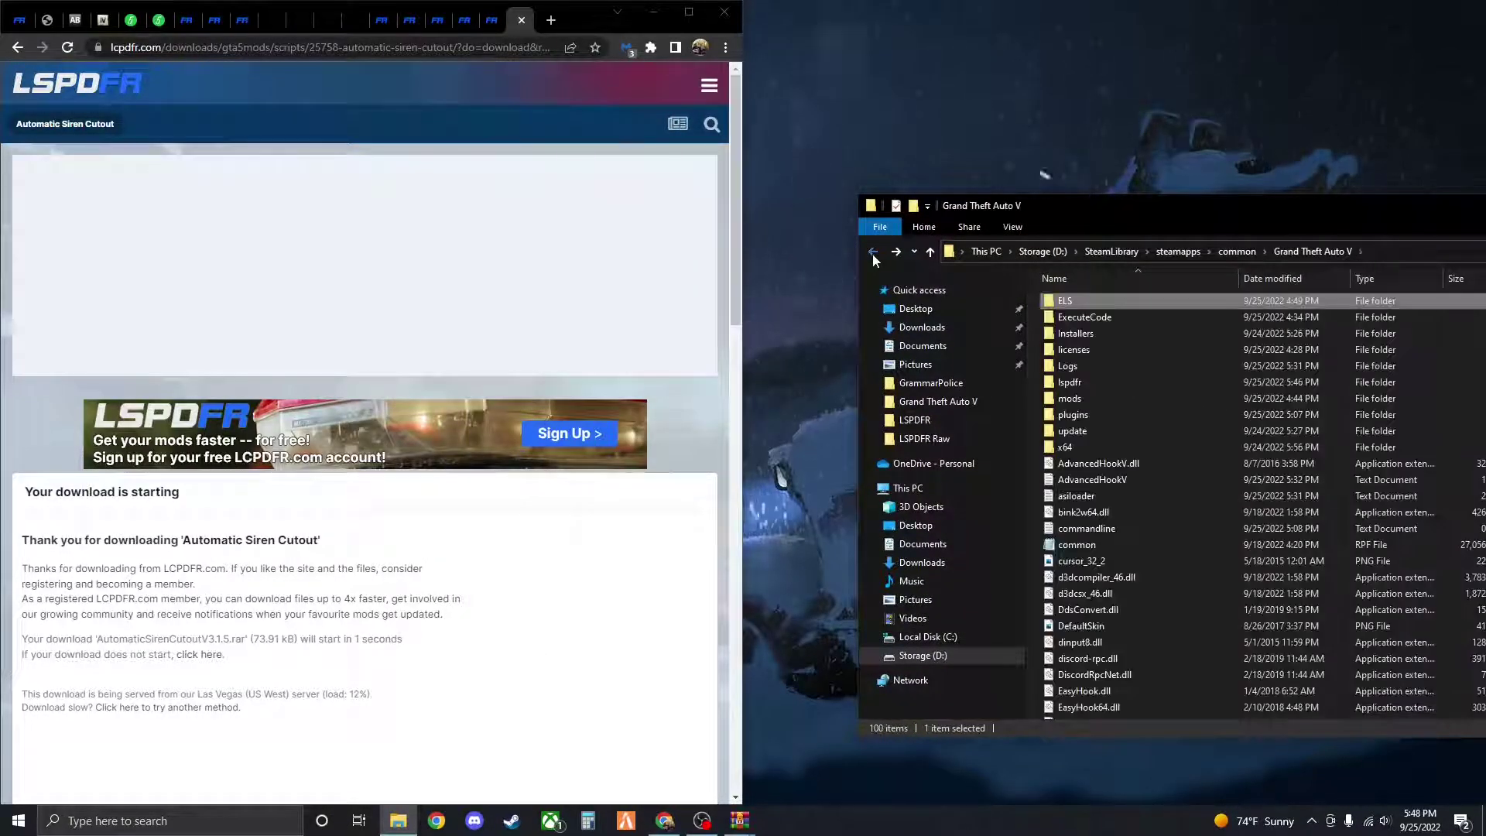
left_click_drag(1276, 206, 972, 96)
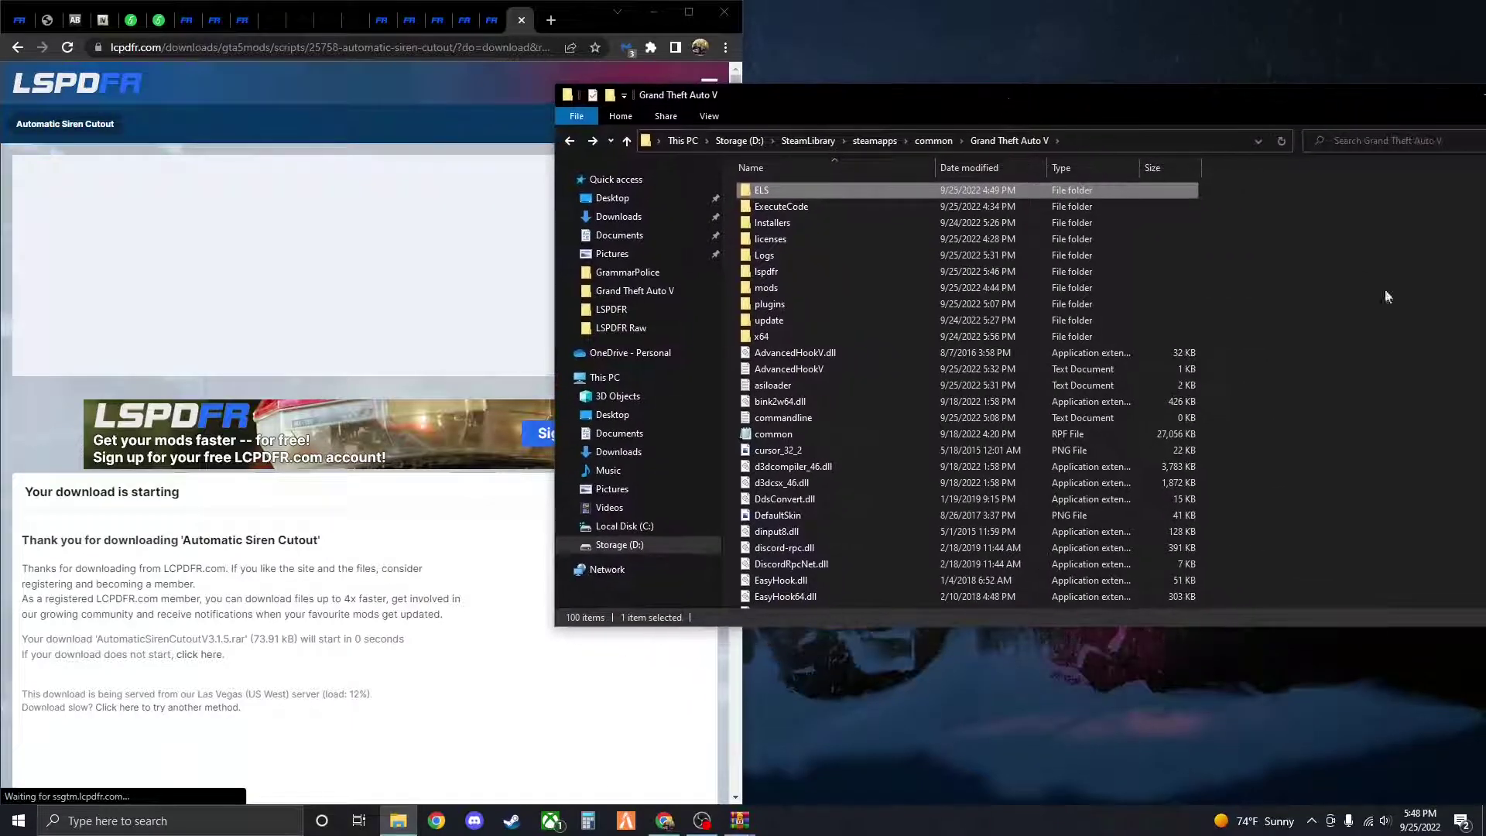
left_click(1216, 194)
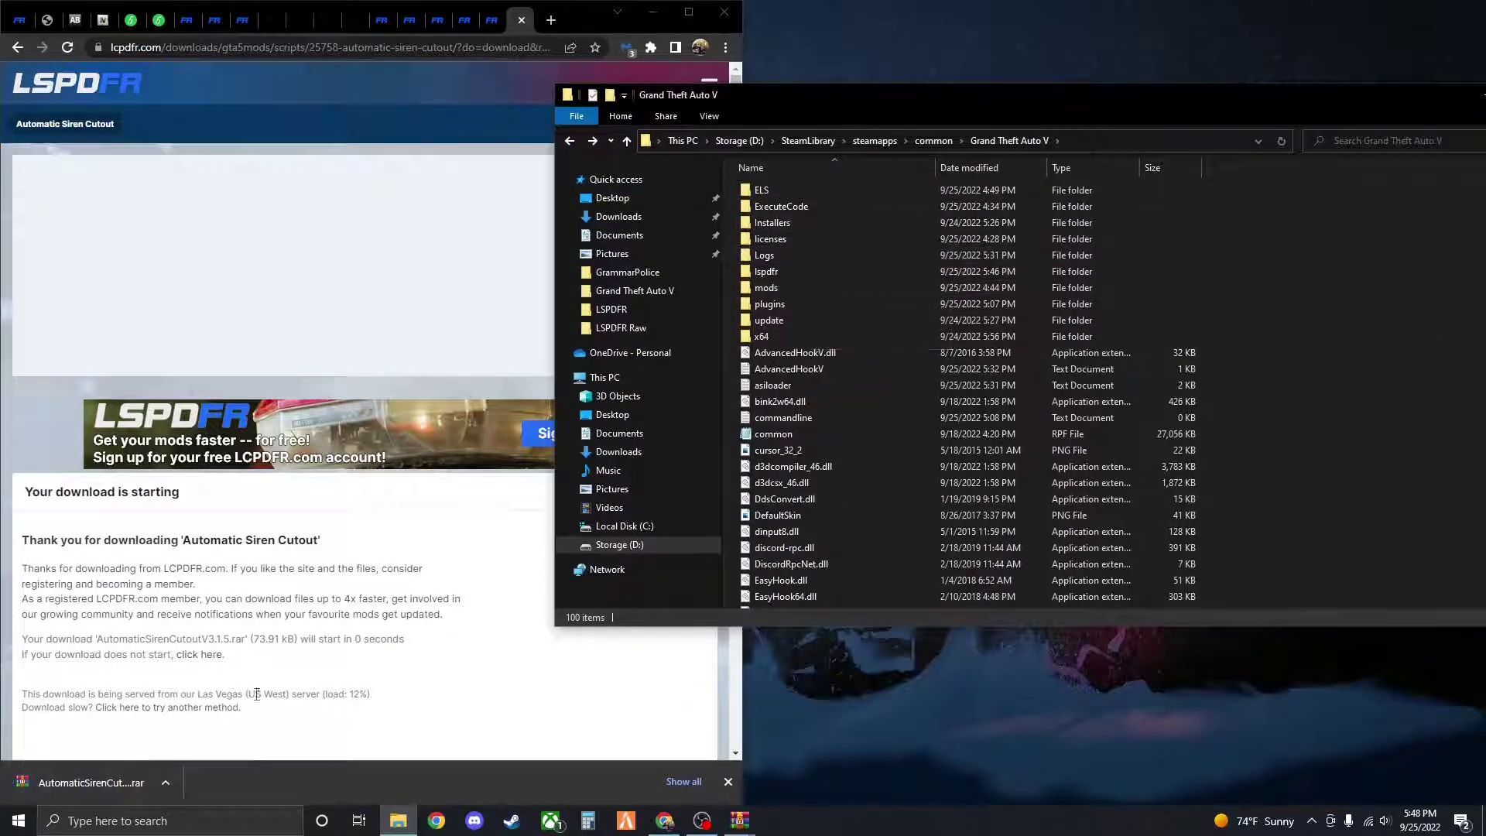
Open the downloaded Automatic Siren Cutout archive in WinRAR, enter its Grand Theft Auto V folder, and dismiss the license reminder
left_click(57, 782)
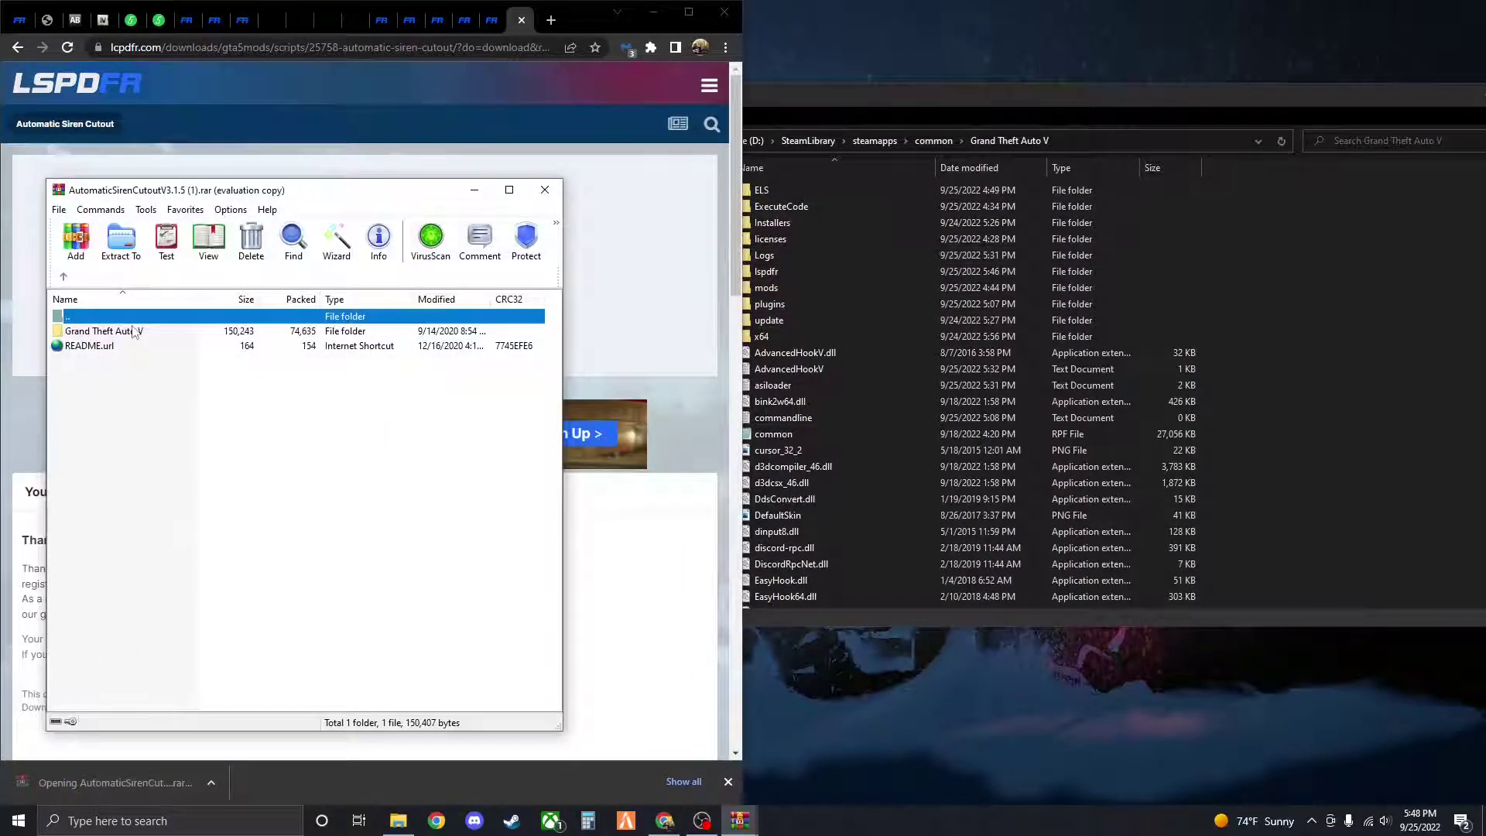
left_click(131, 333)
double_click(131, 333)
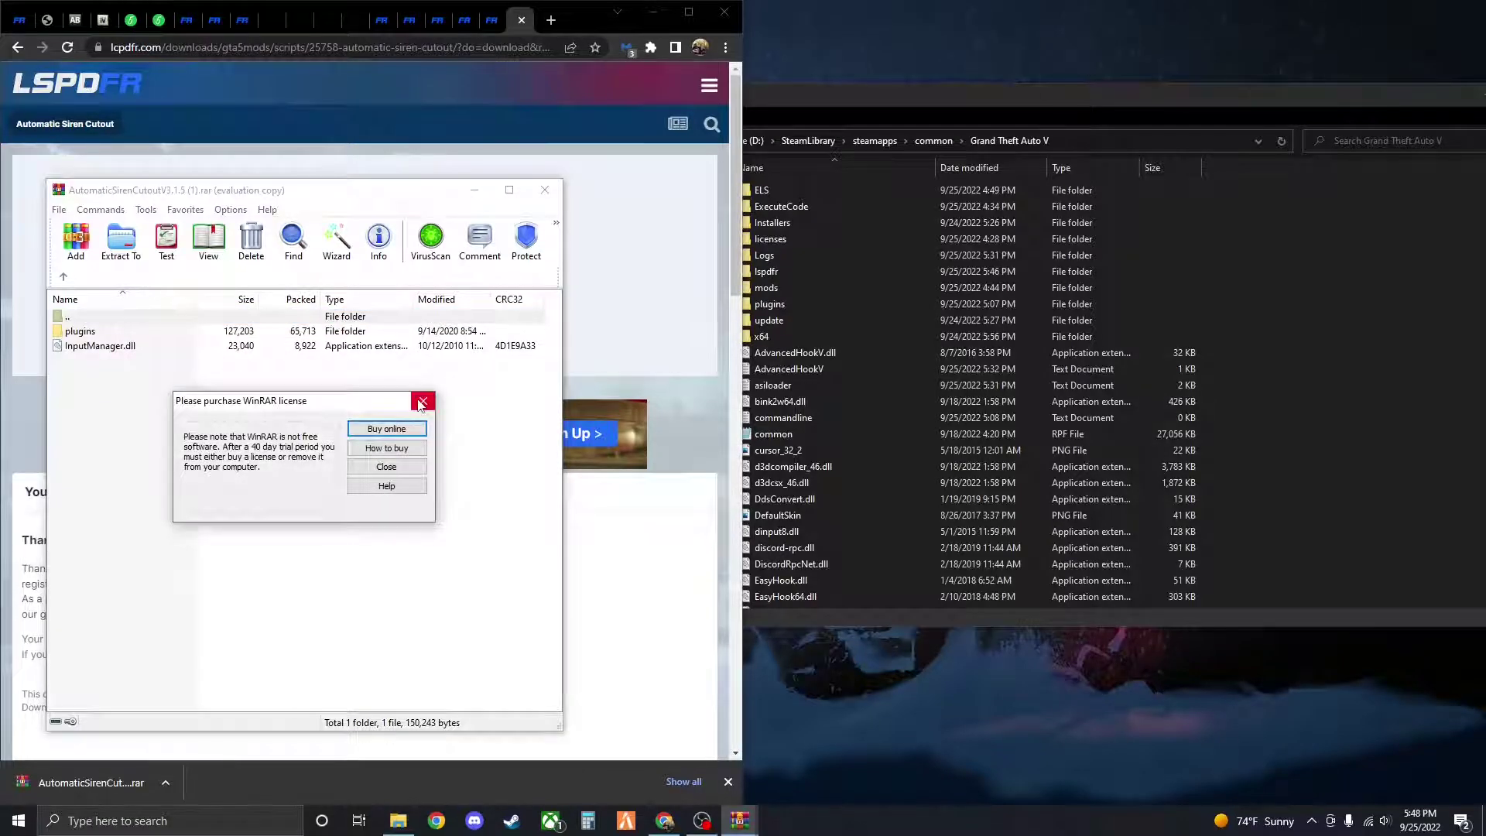
key("Escape")
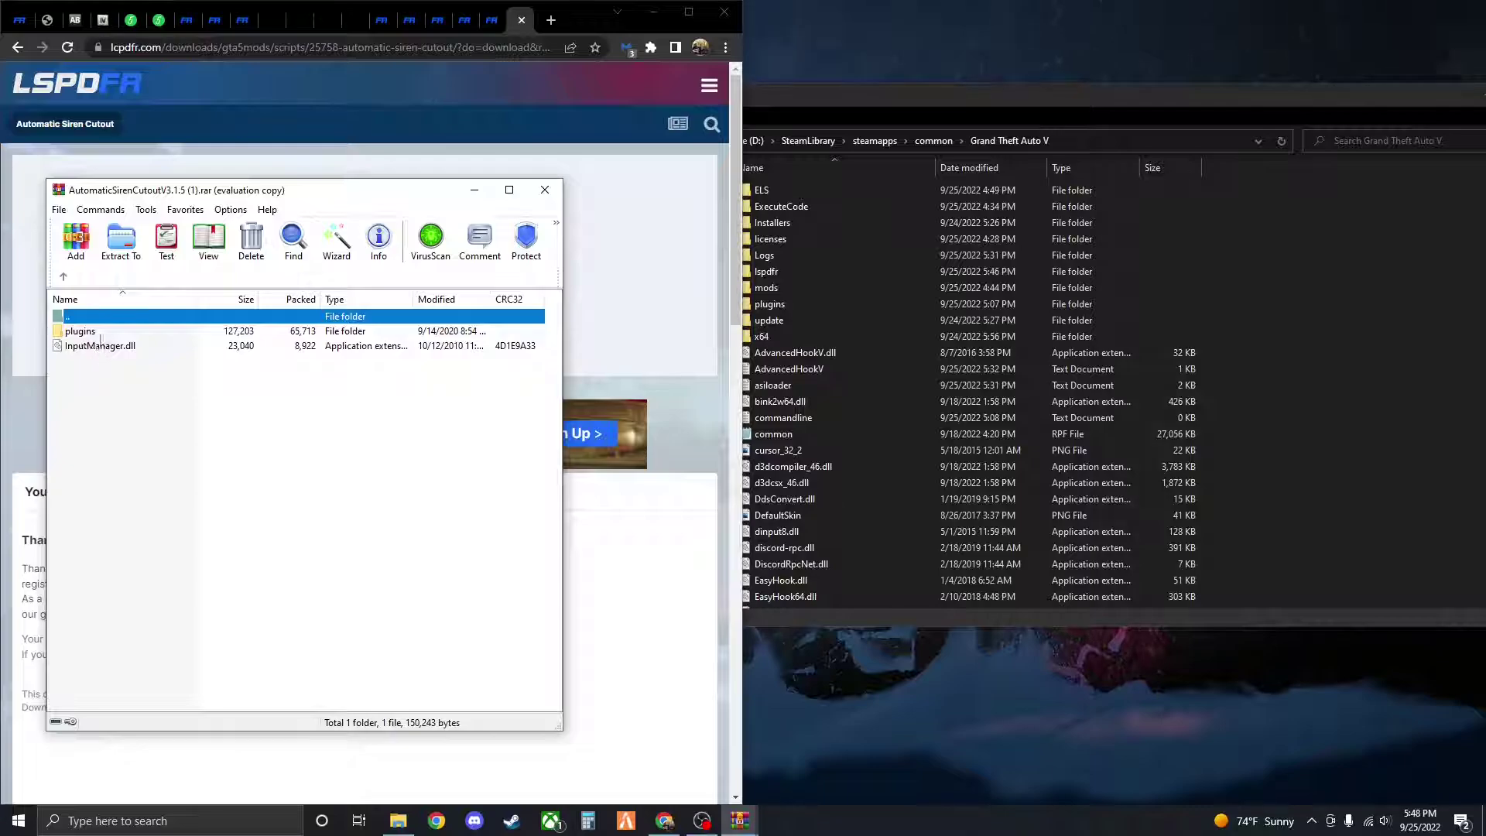
Extract the plugins folder and InputManager.dll from the archive into the Grand Theft Auto V game folder
left_click_drag(92, 395, 83, 337)
left_click_drag(1392, 310, 1392, 310)
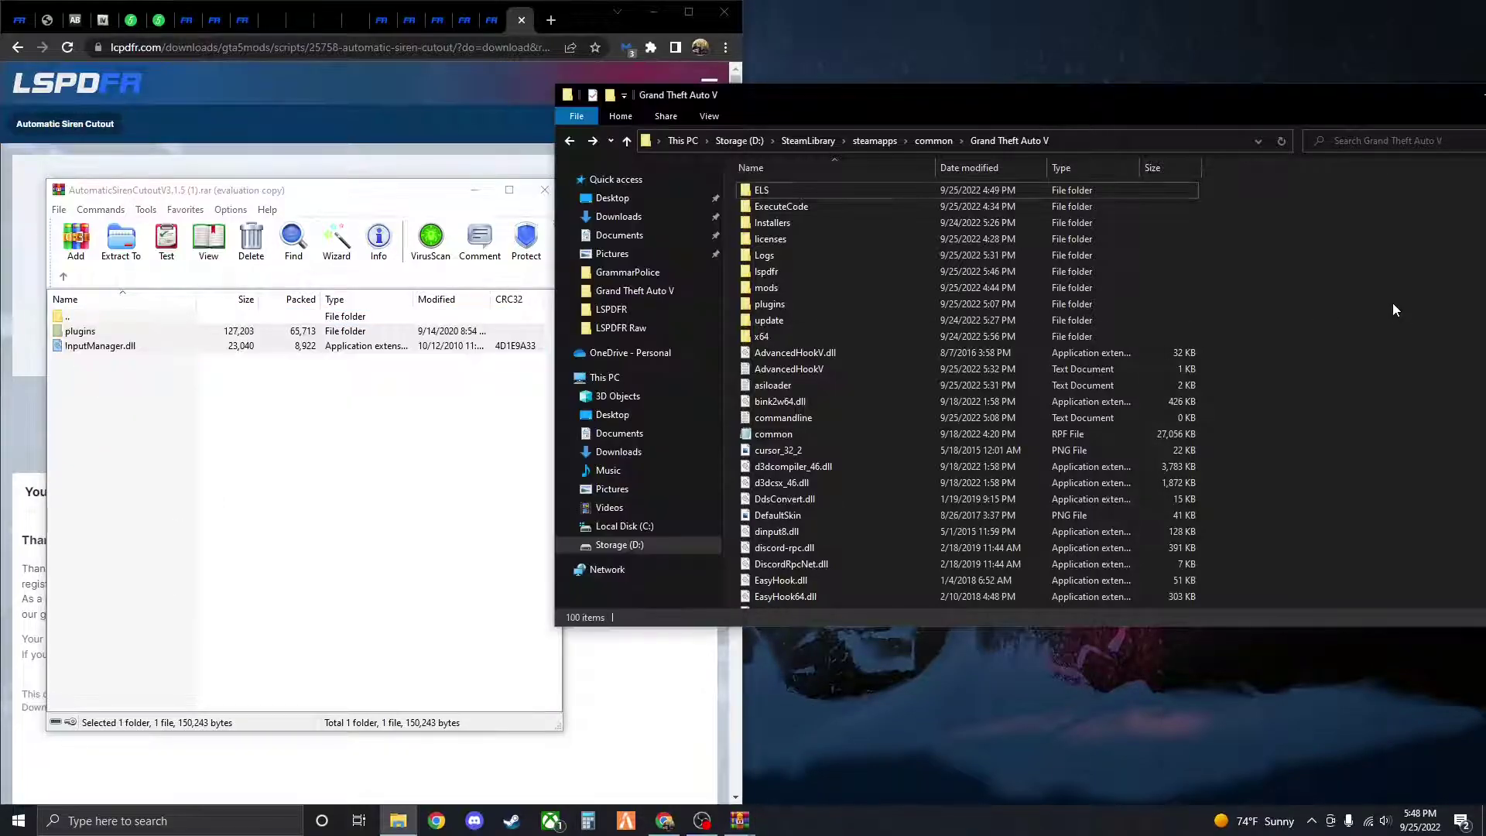
scroll(1112, 455, "up", 5)
scroll(1112, 455, "up", 3)
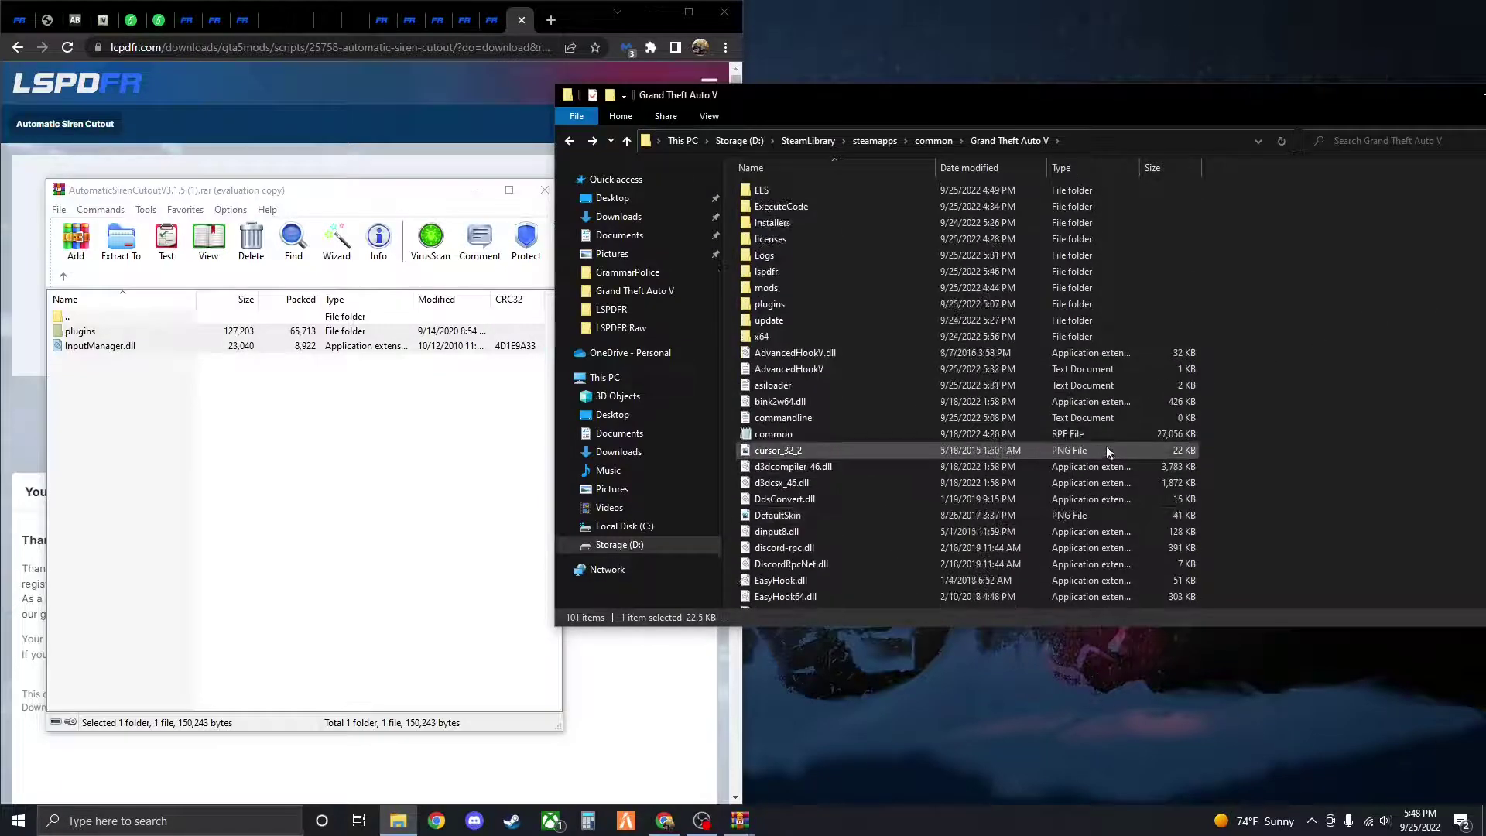
Close the Automatic Siren Cutout archive and place the Grand Theft Auto V folder window so it is fully on screen
left_click_drag(1191, 95, 859, 90)
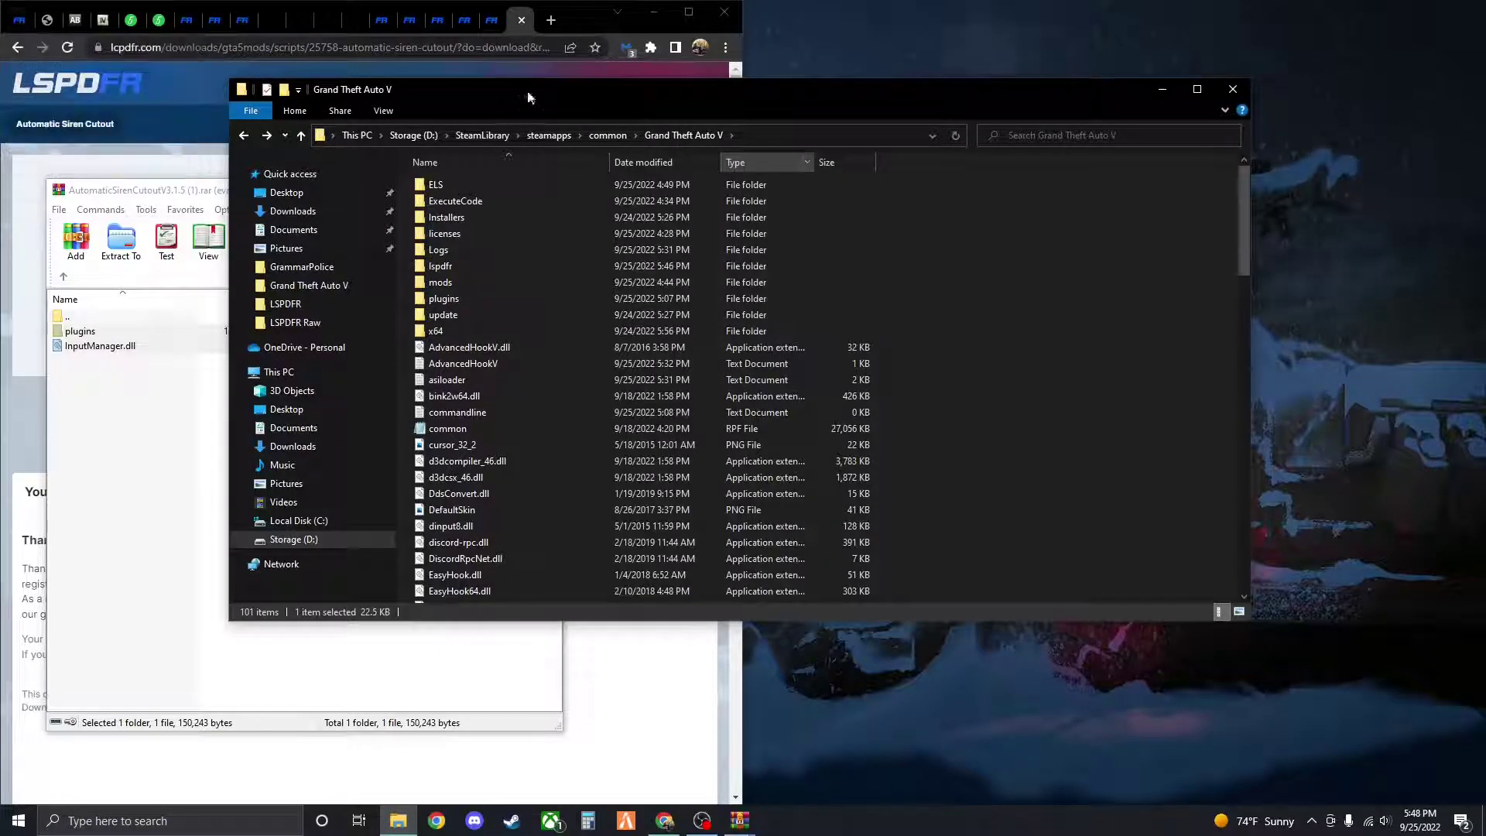
left_click_drag(528, 92, 900, 144)
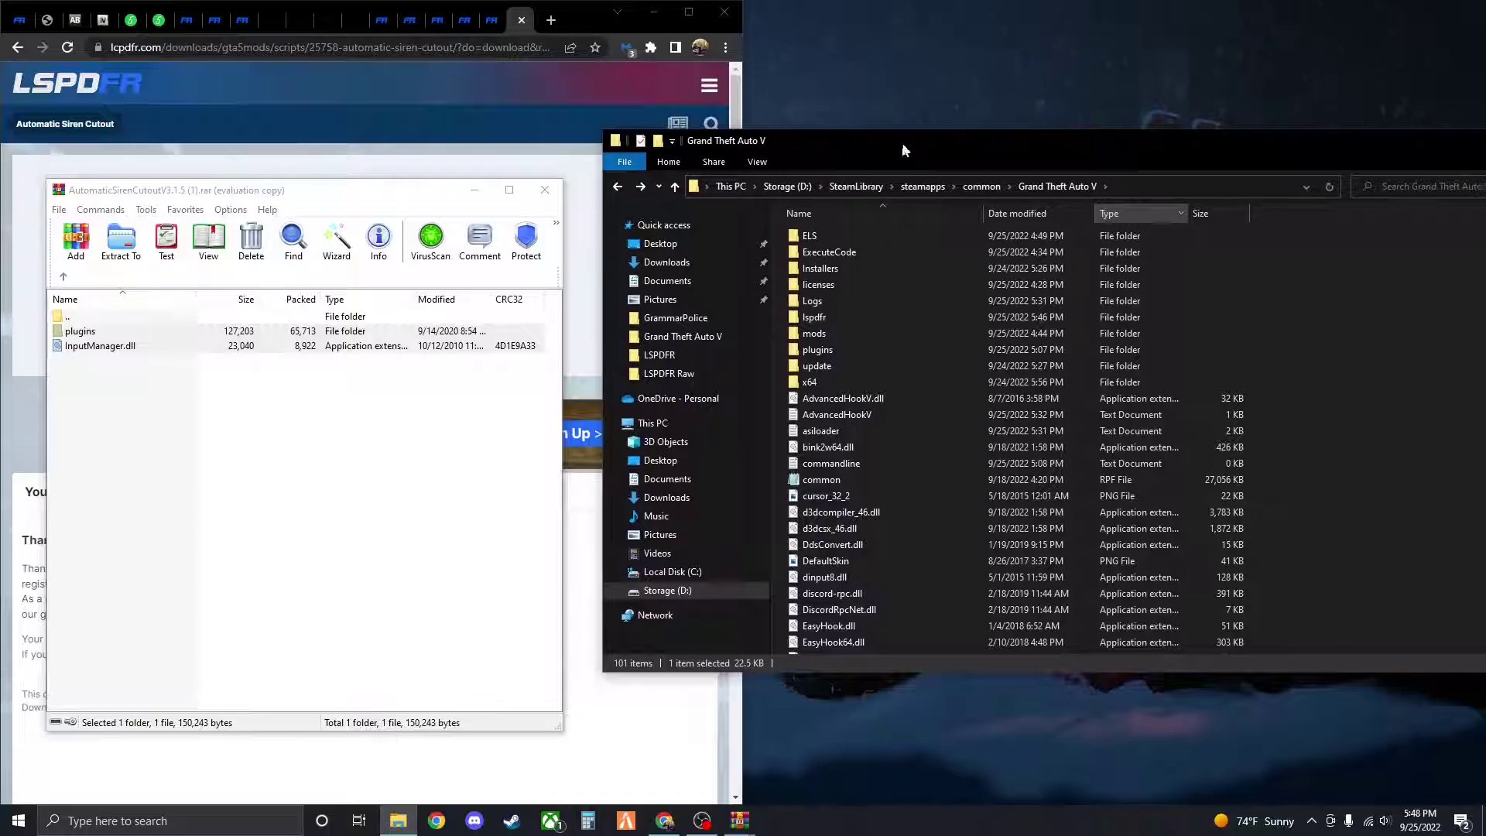
left_click(545, 190)
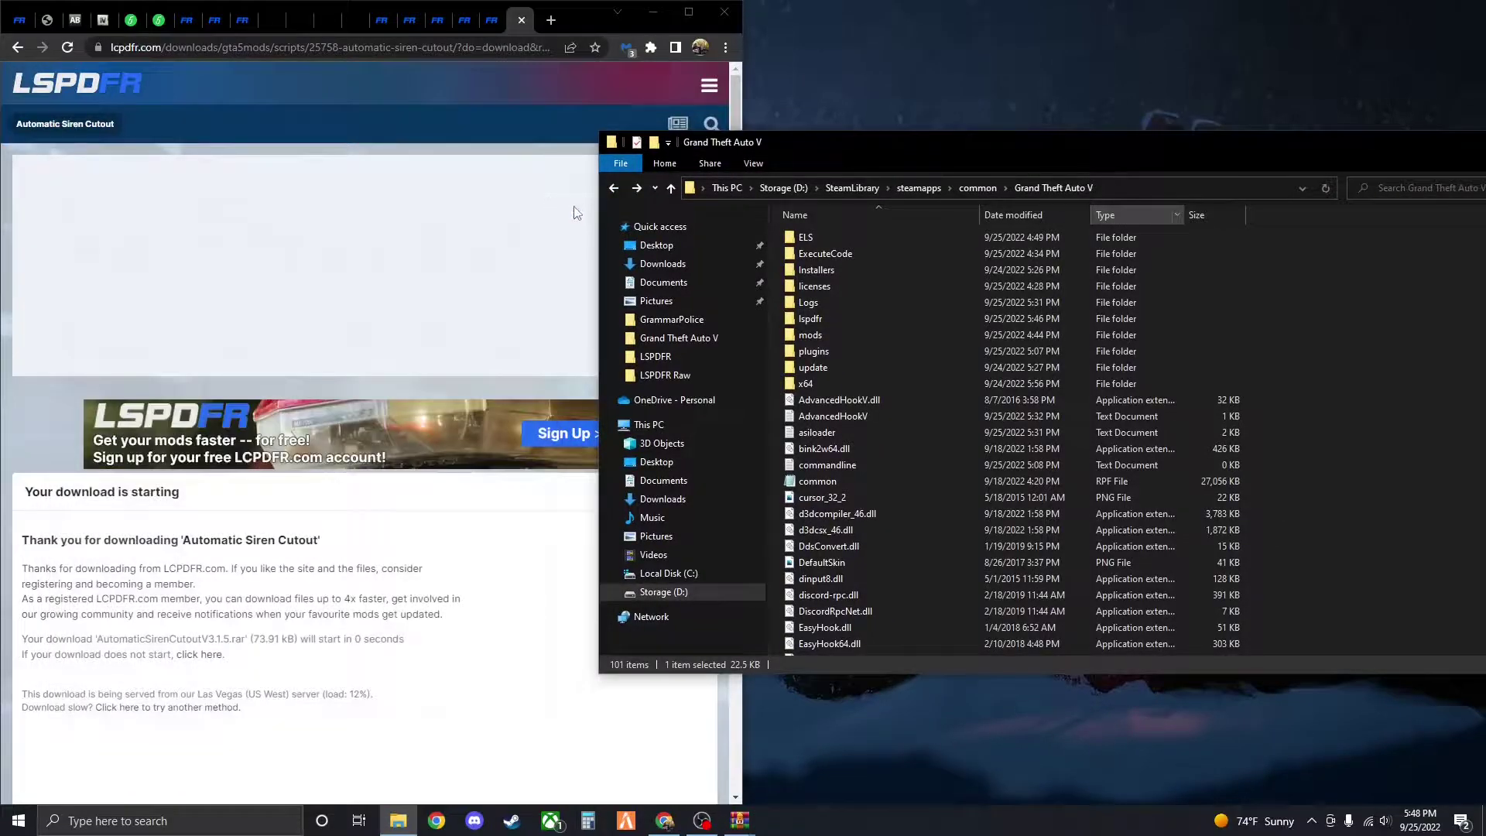
left_click_drag(915, 146, 661, 140)
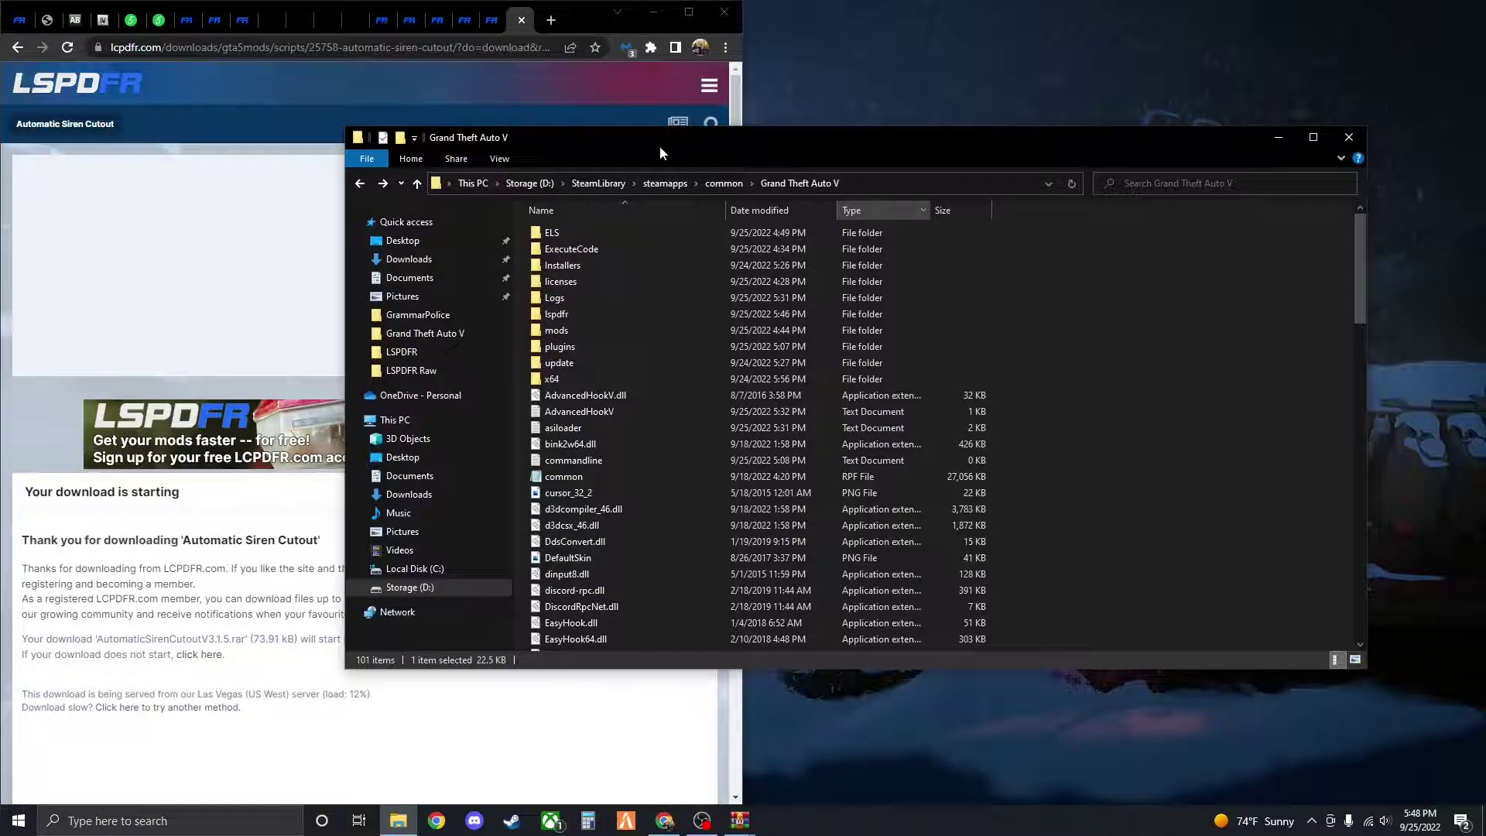